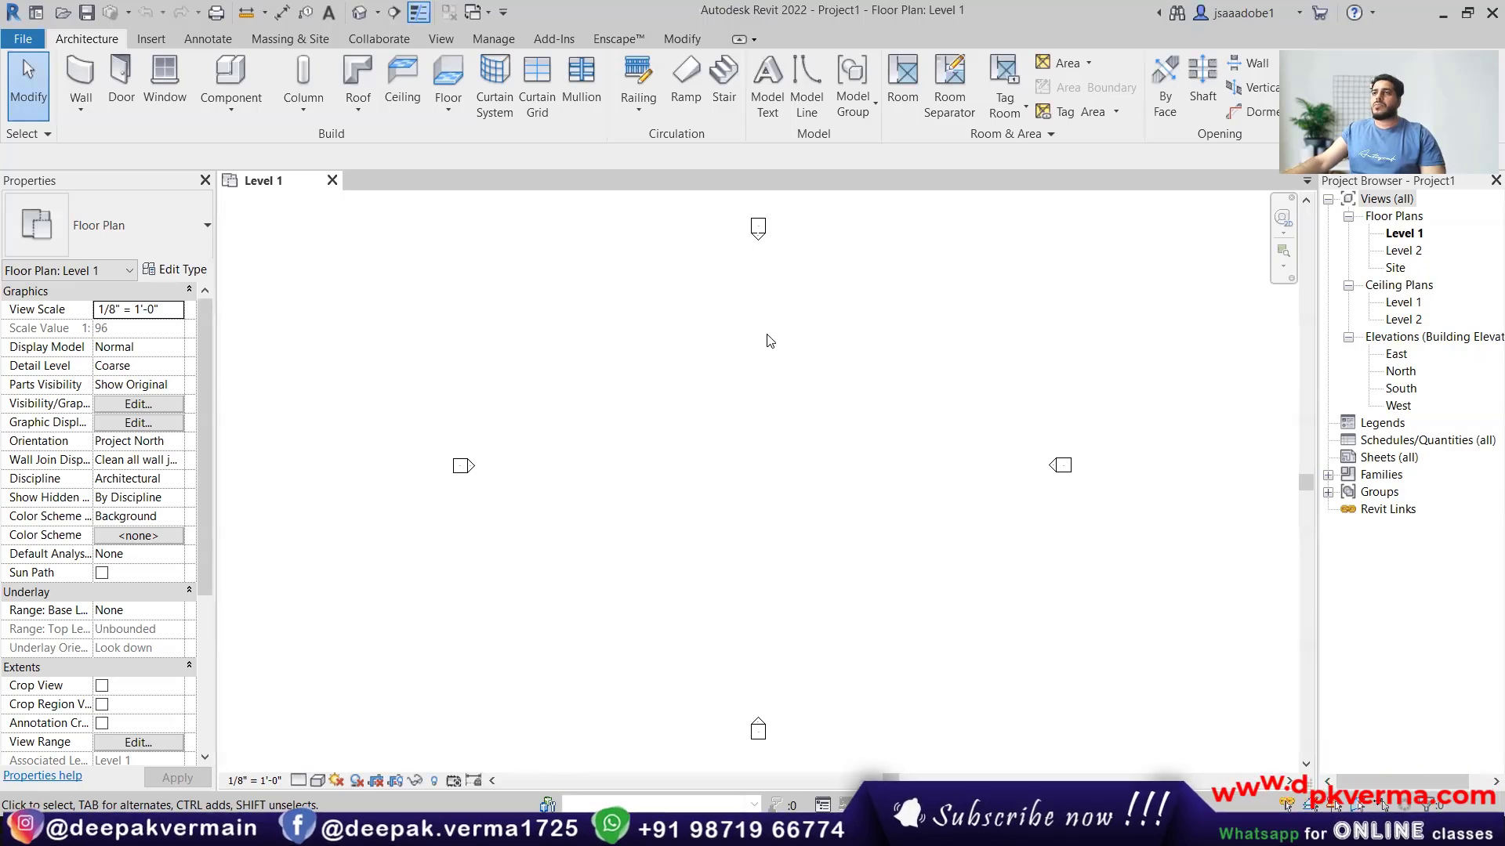
Draw a straight horizontal Curtain Wall: Storefront about 38' long in the middle of the Level 1 floor plan.
middle_click_drag(751, 323, 717, 322)
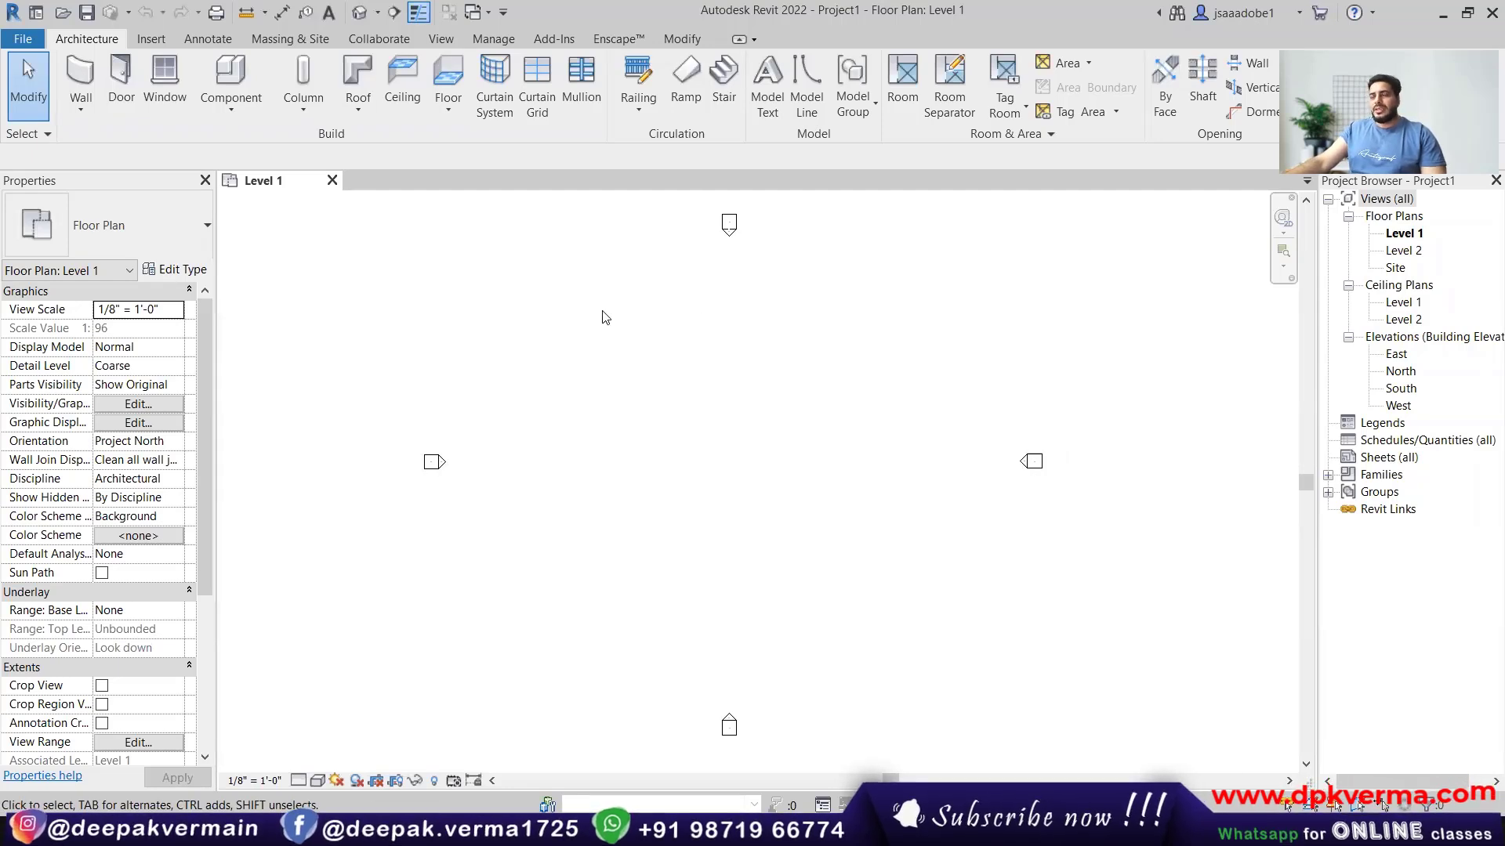
left_click(90, 116)
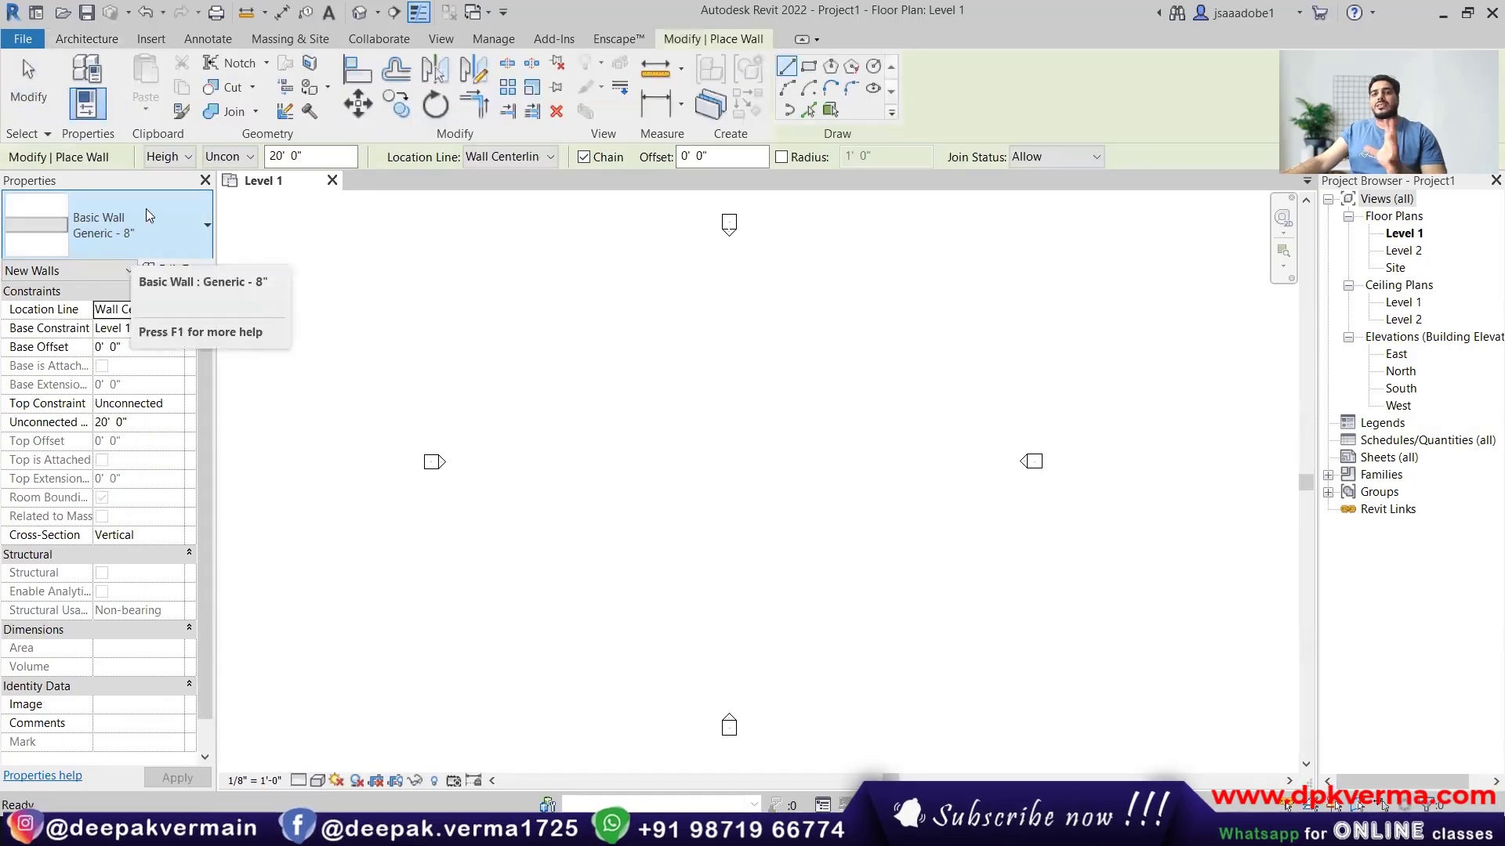
left_click(149, 215)
scroll(153, 539, "down", 2)
scroll(153, 539, "down", 3)
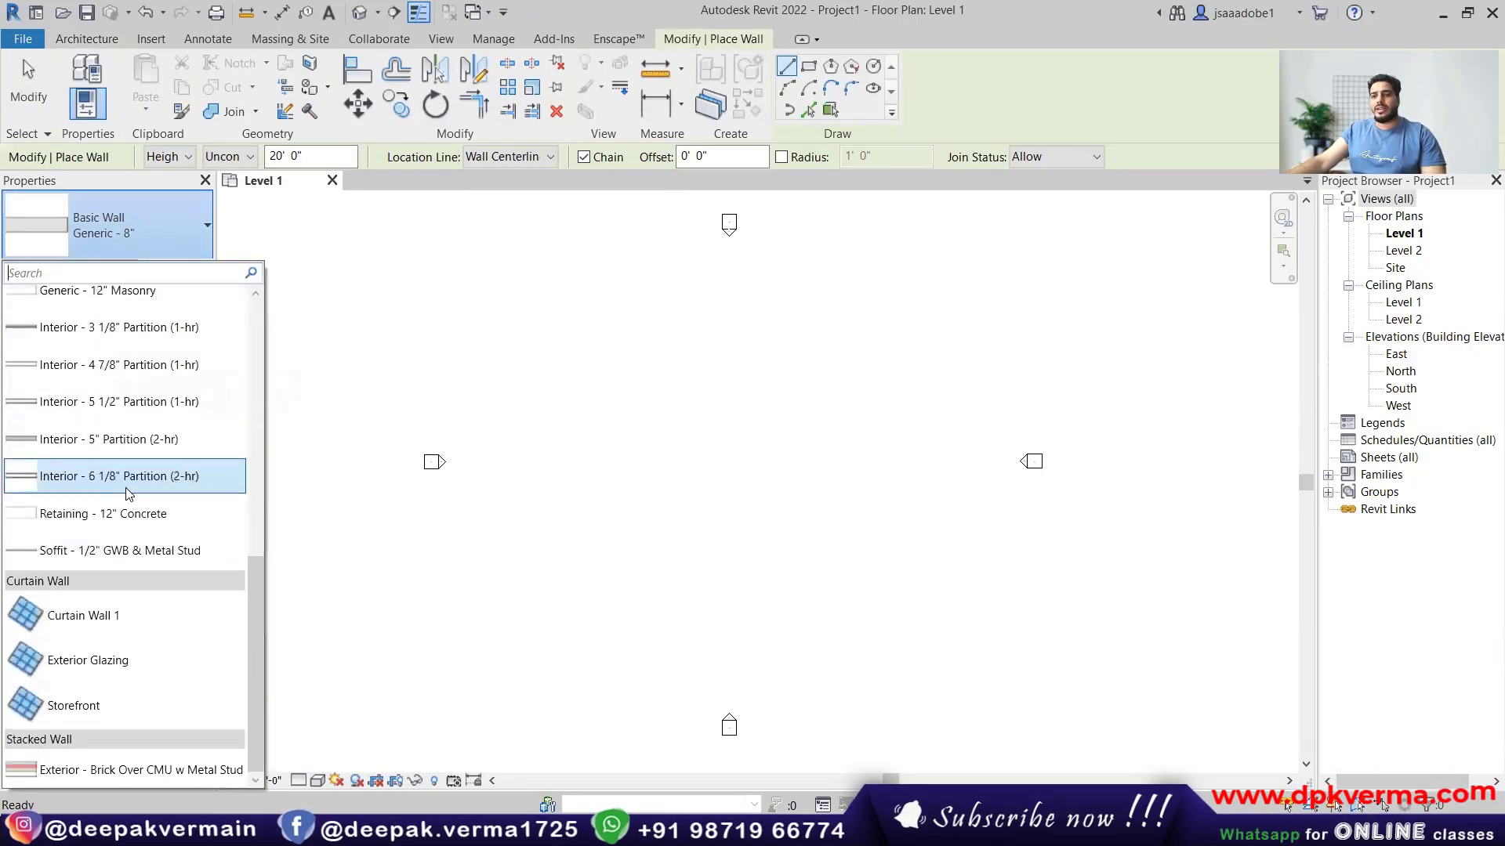
left_click(98, 709)
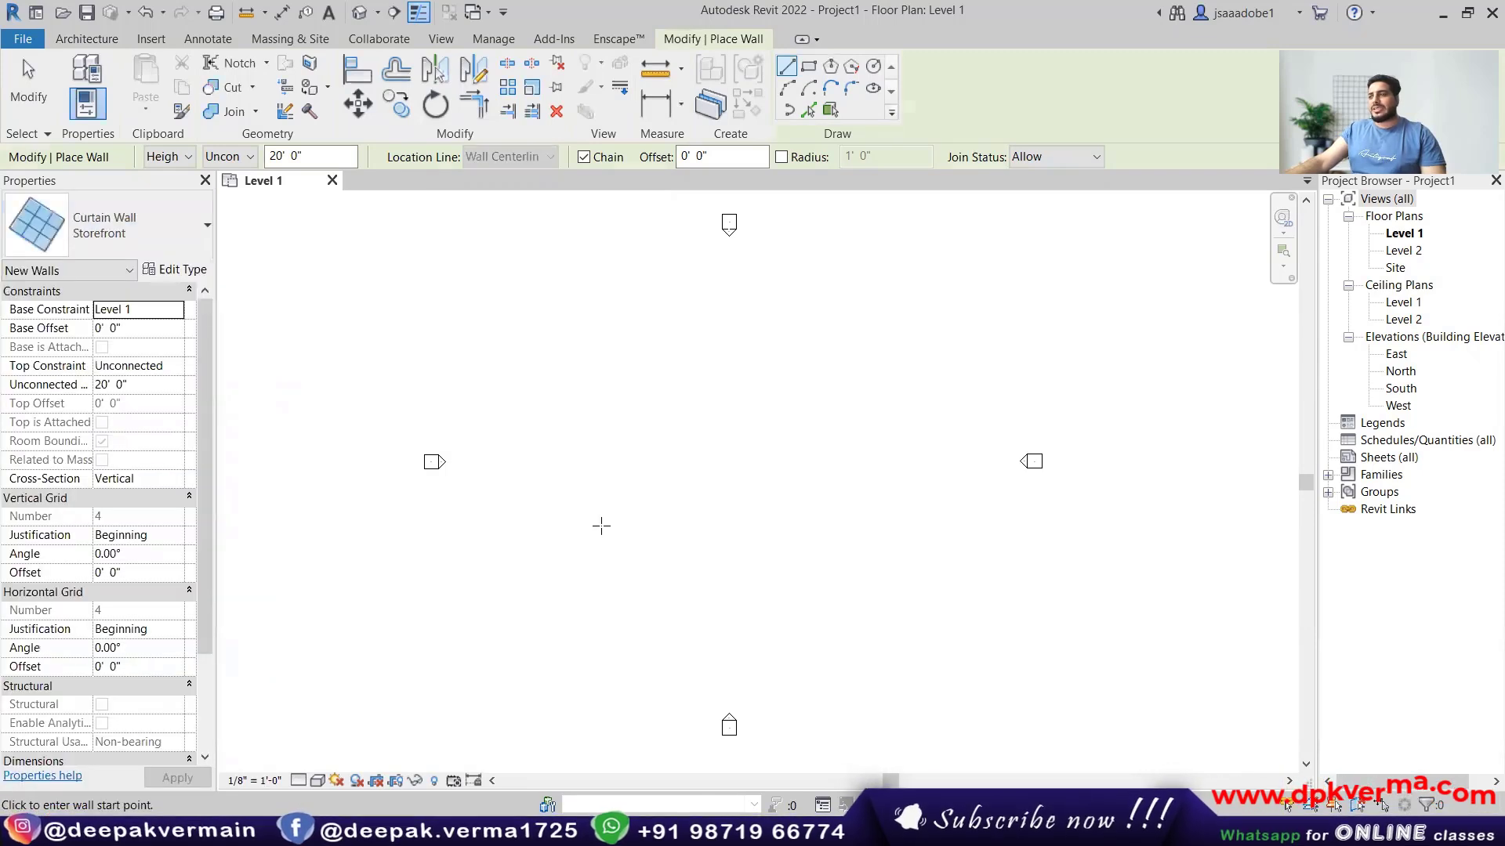
left_click(635, 454)
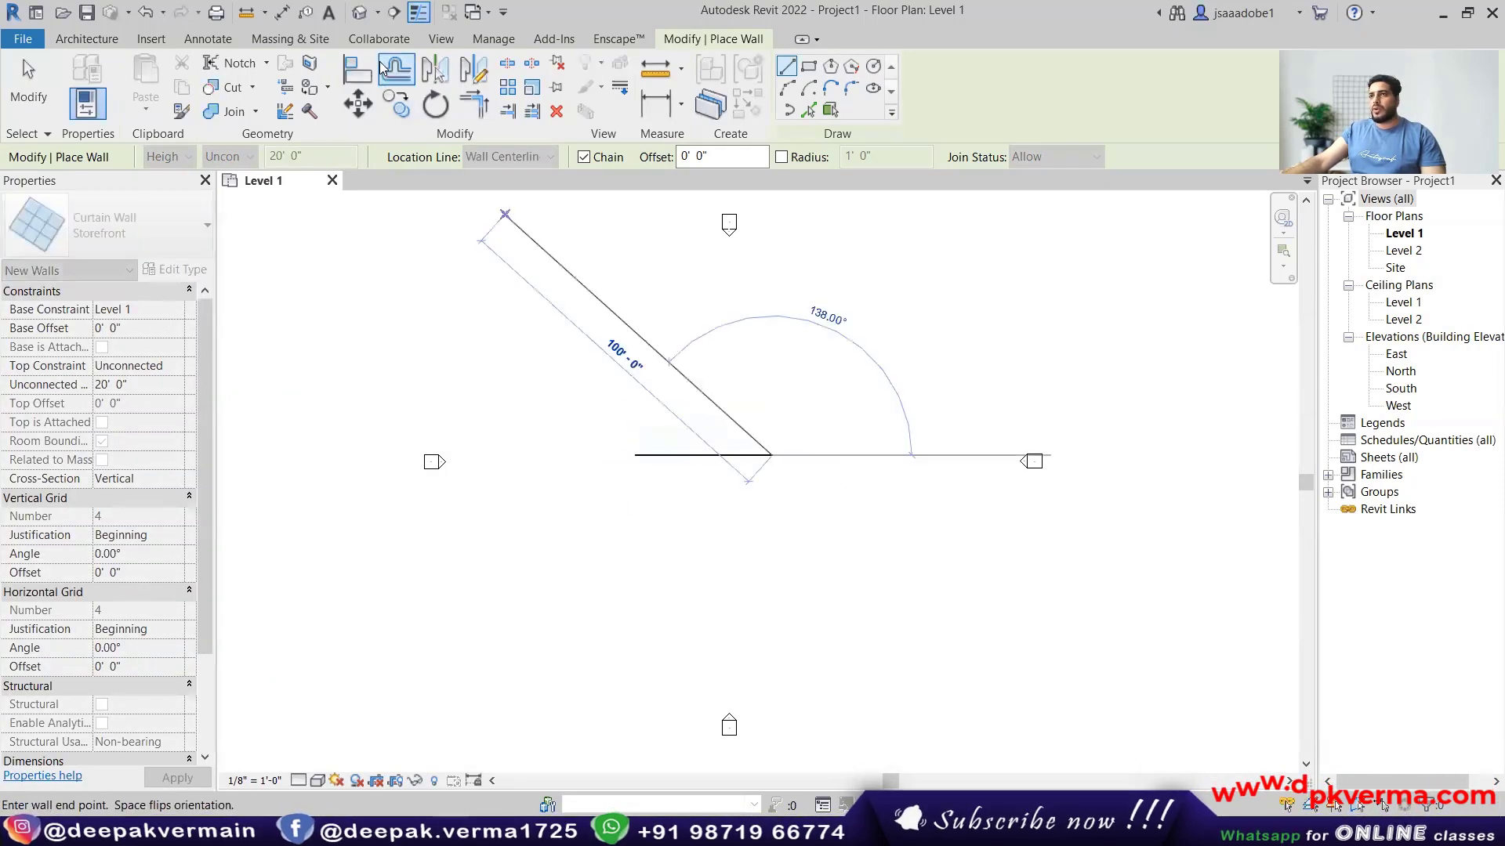
Show the storefront wall in the default 3D view, finish wall placement and set the visual style to Shaded.
key("3")
key("d")
scroll(748, 483, "up", 5)
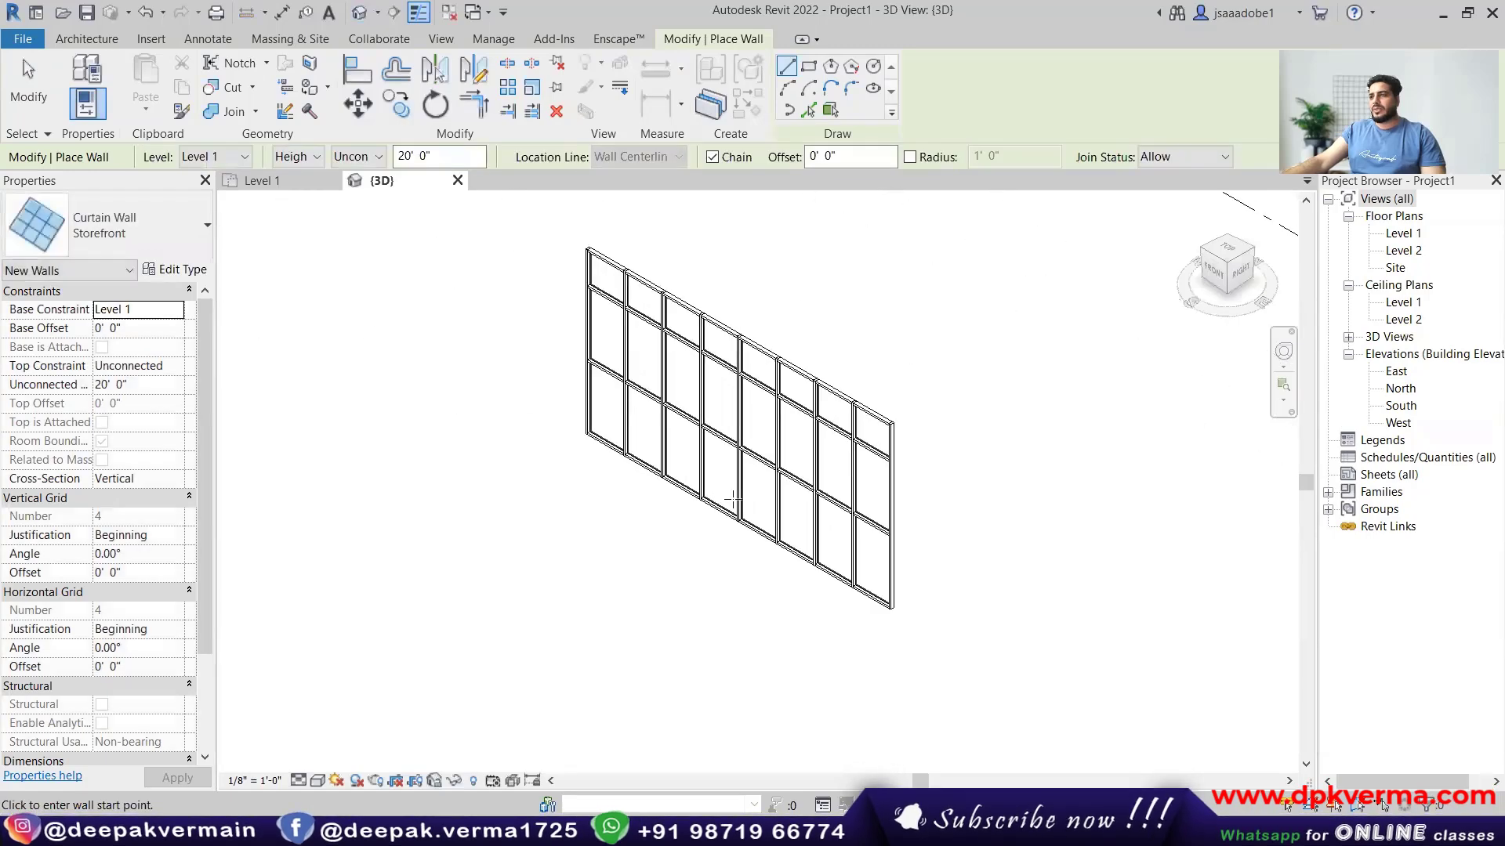
middle_click_drag(713, 506, 927, 497, "shift")
key("Escape")
key("Escape")
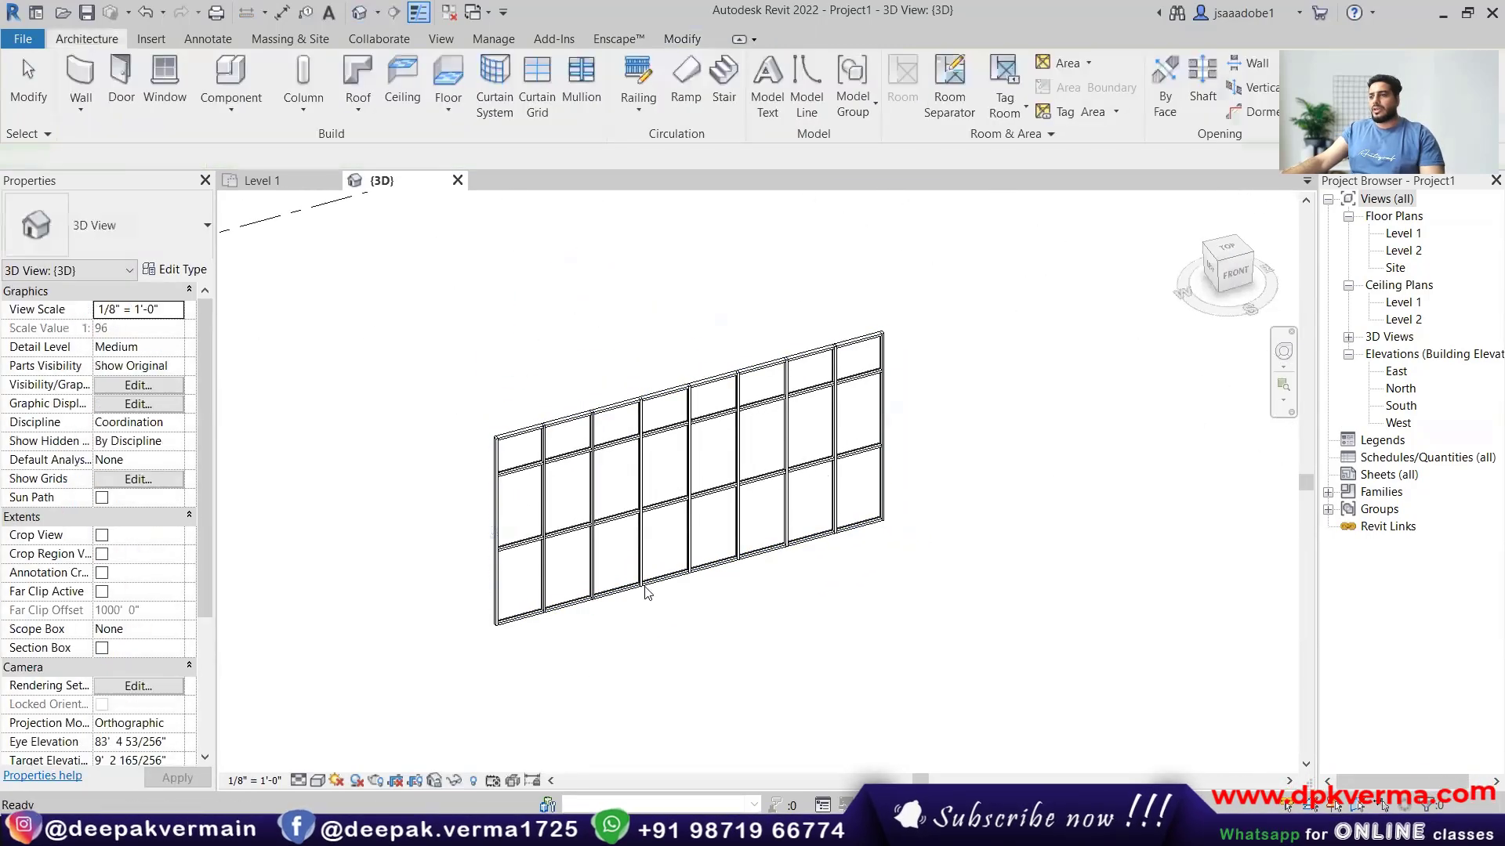
left_click(318, 780)
left_click(338, 741)
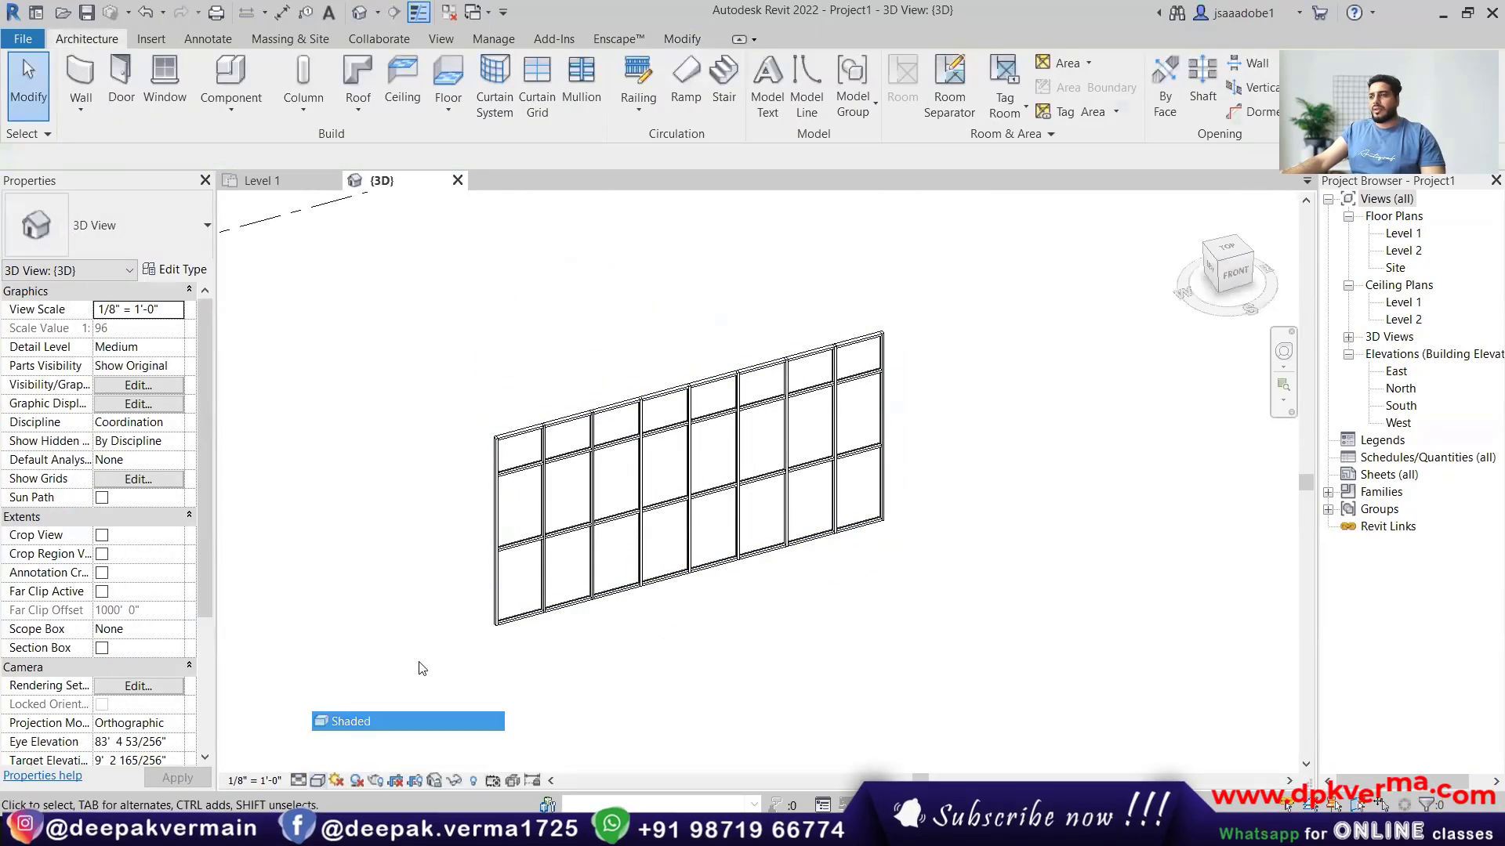
Set the storefront wall's top constraint to Level 2.
left_click(502, 548)
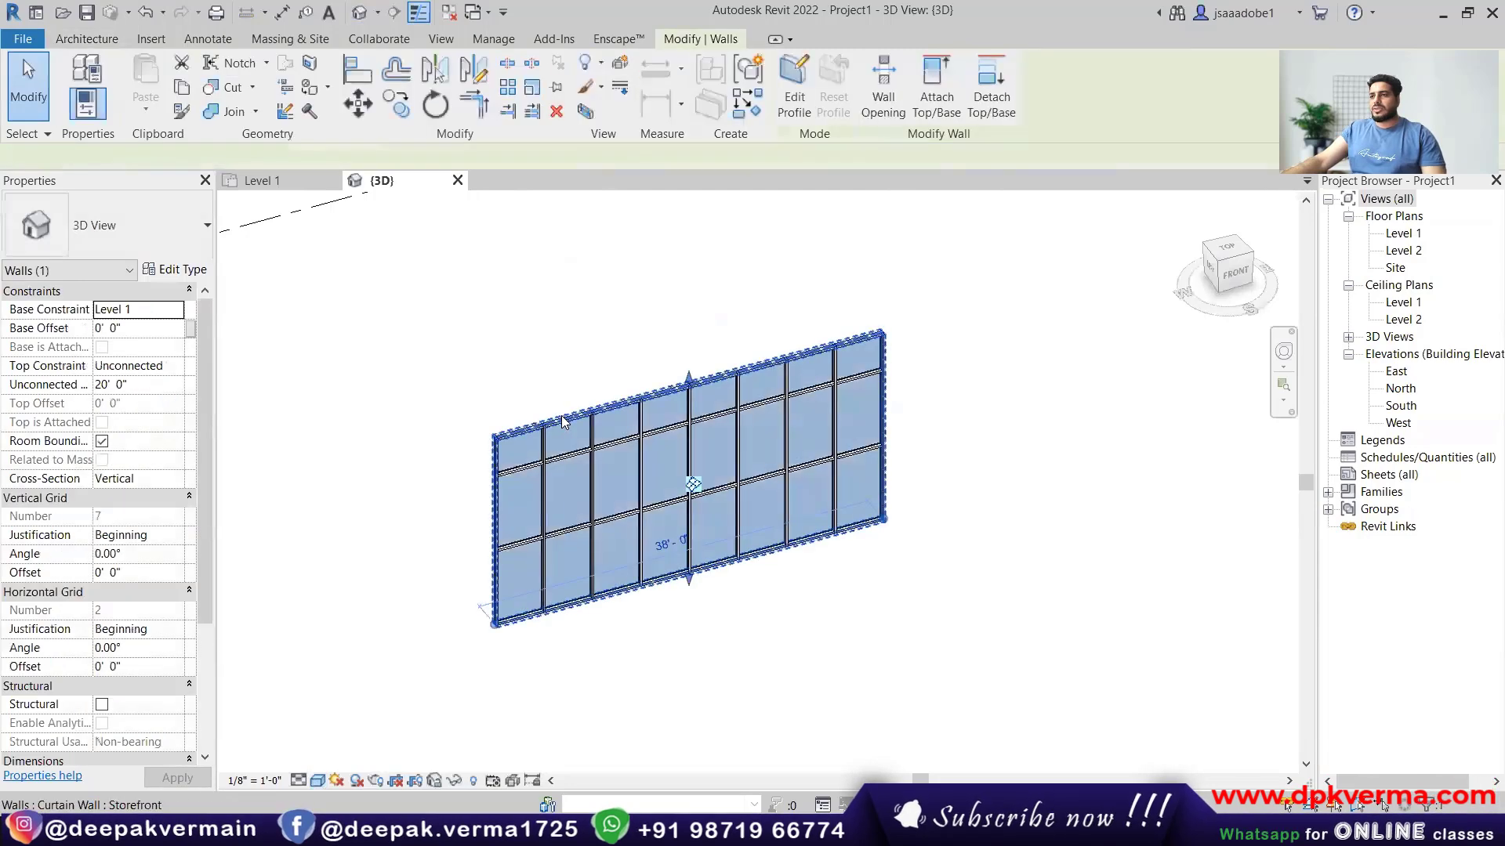
left_click(176, 365)
left_click(133, 413)
left_click(636, 423)
scroll(666, 551, "up", 2)
middle_click_drag(727, 513, 667, 467, "shift")
scroll(668, 467, "up", 3)
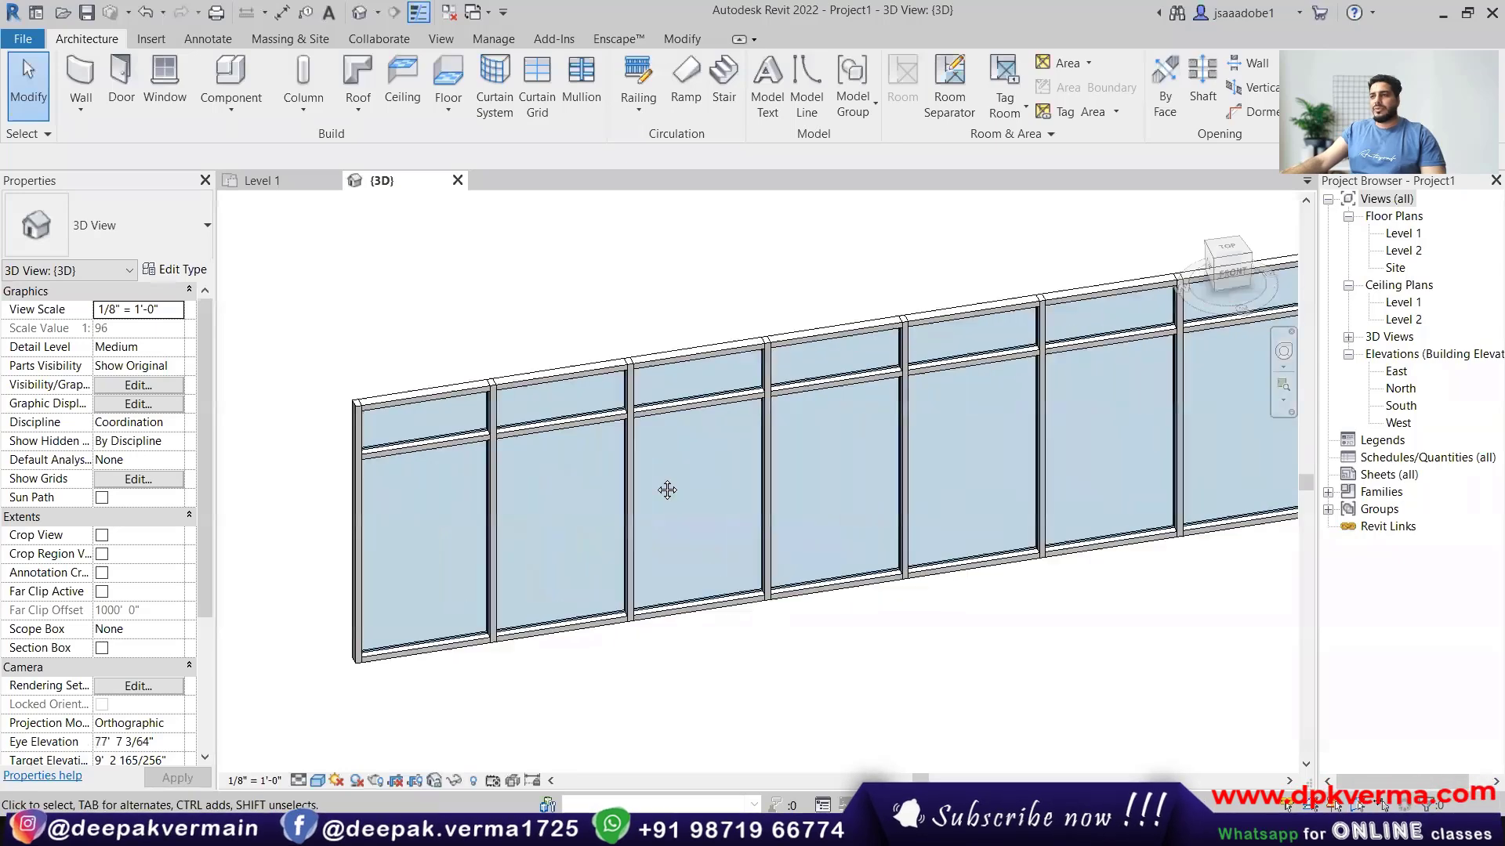
scroll(618, 437, "down", 2)
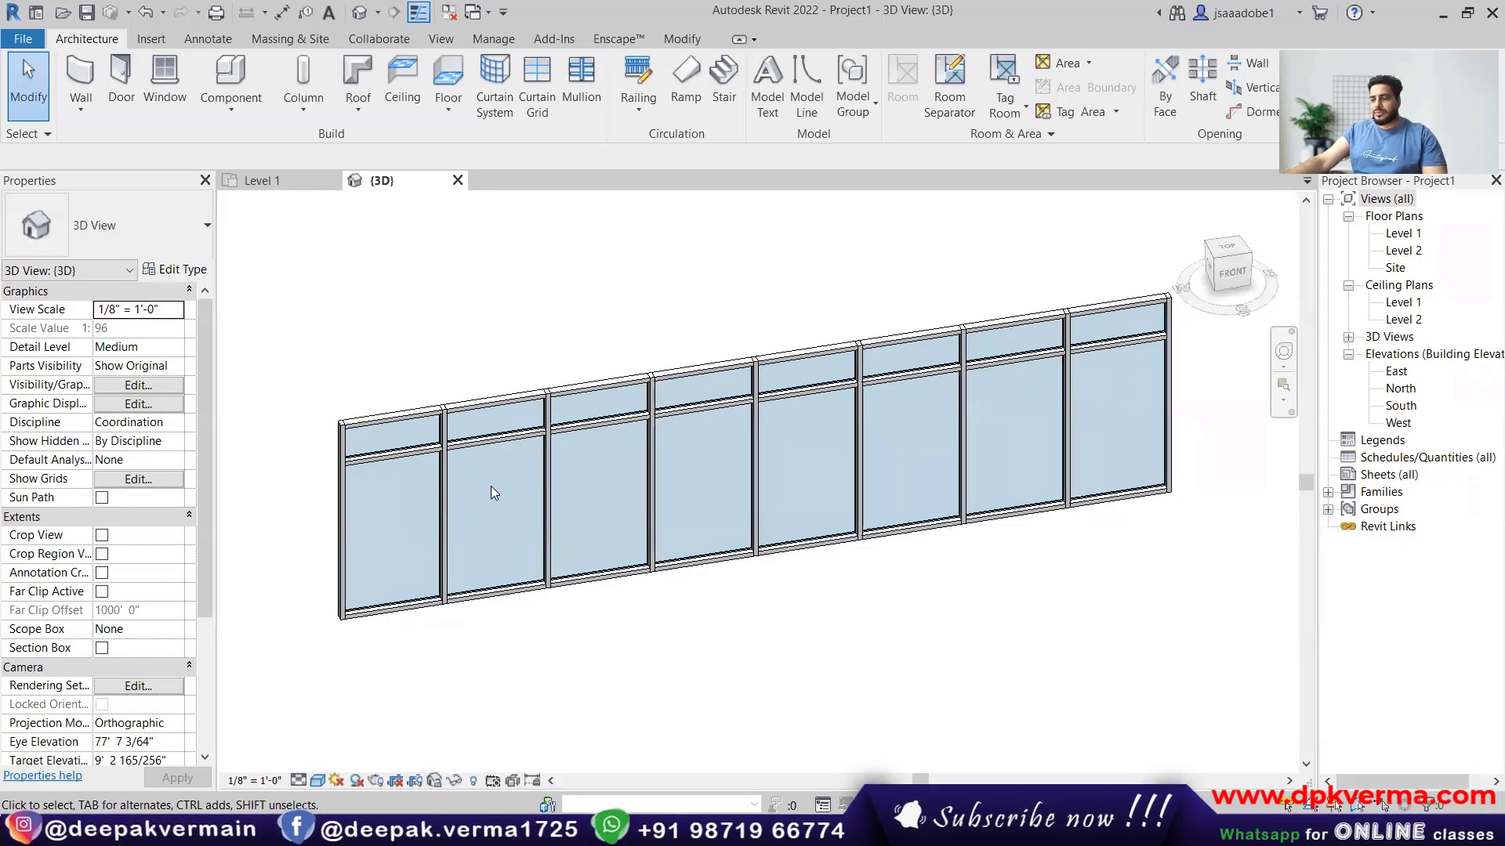
scroll(516, 475, "up", 1)
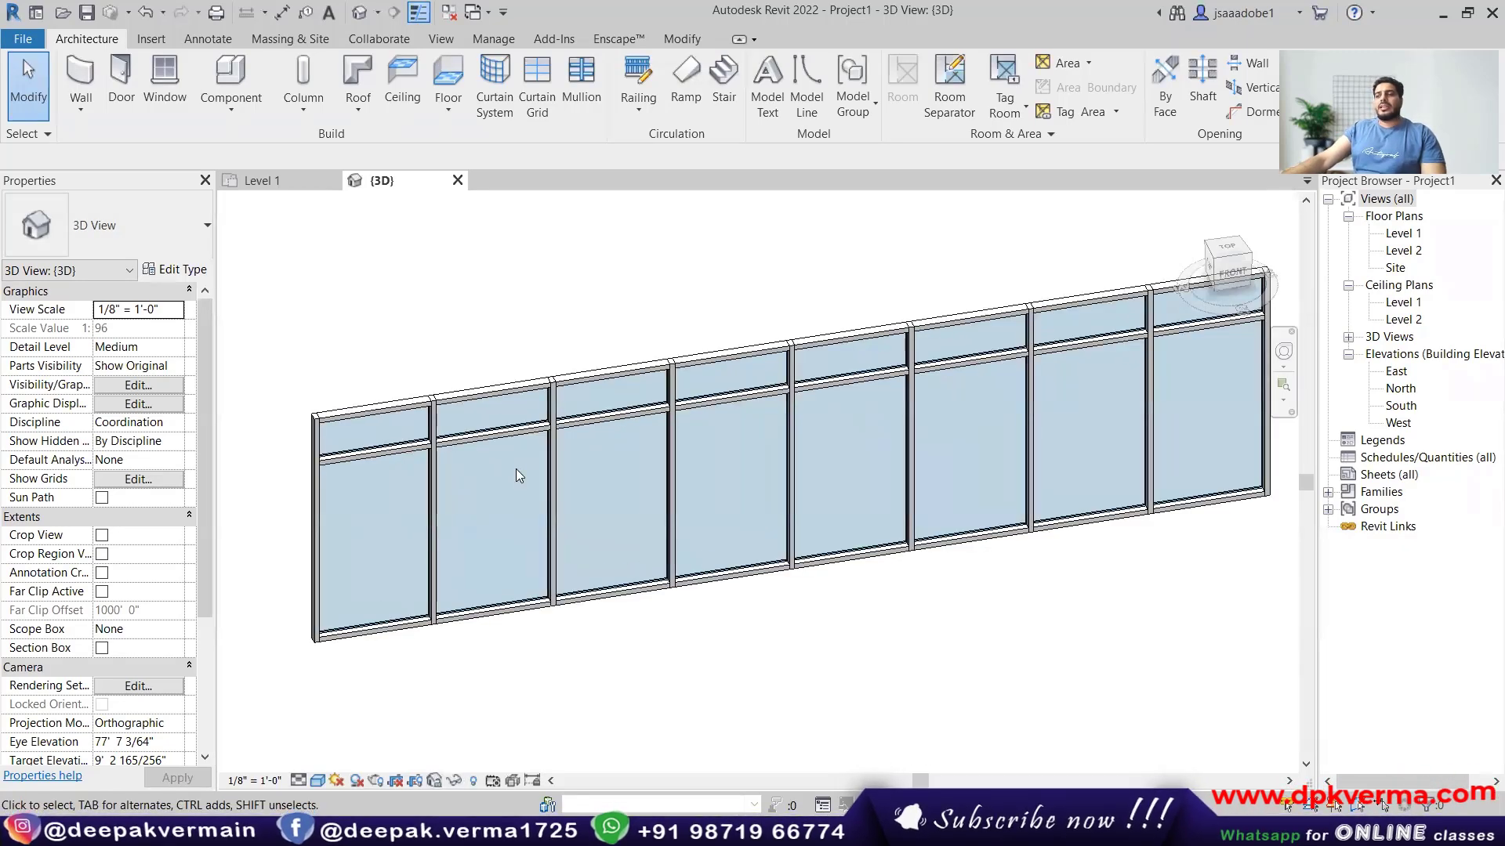
scroll(541, 494, "down", 2)
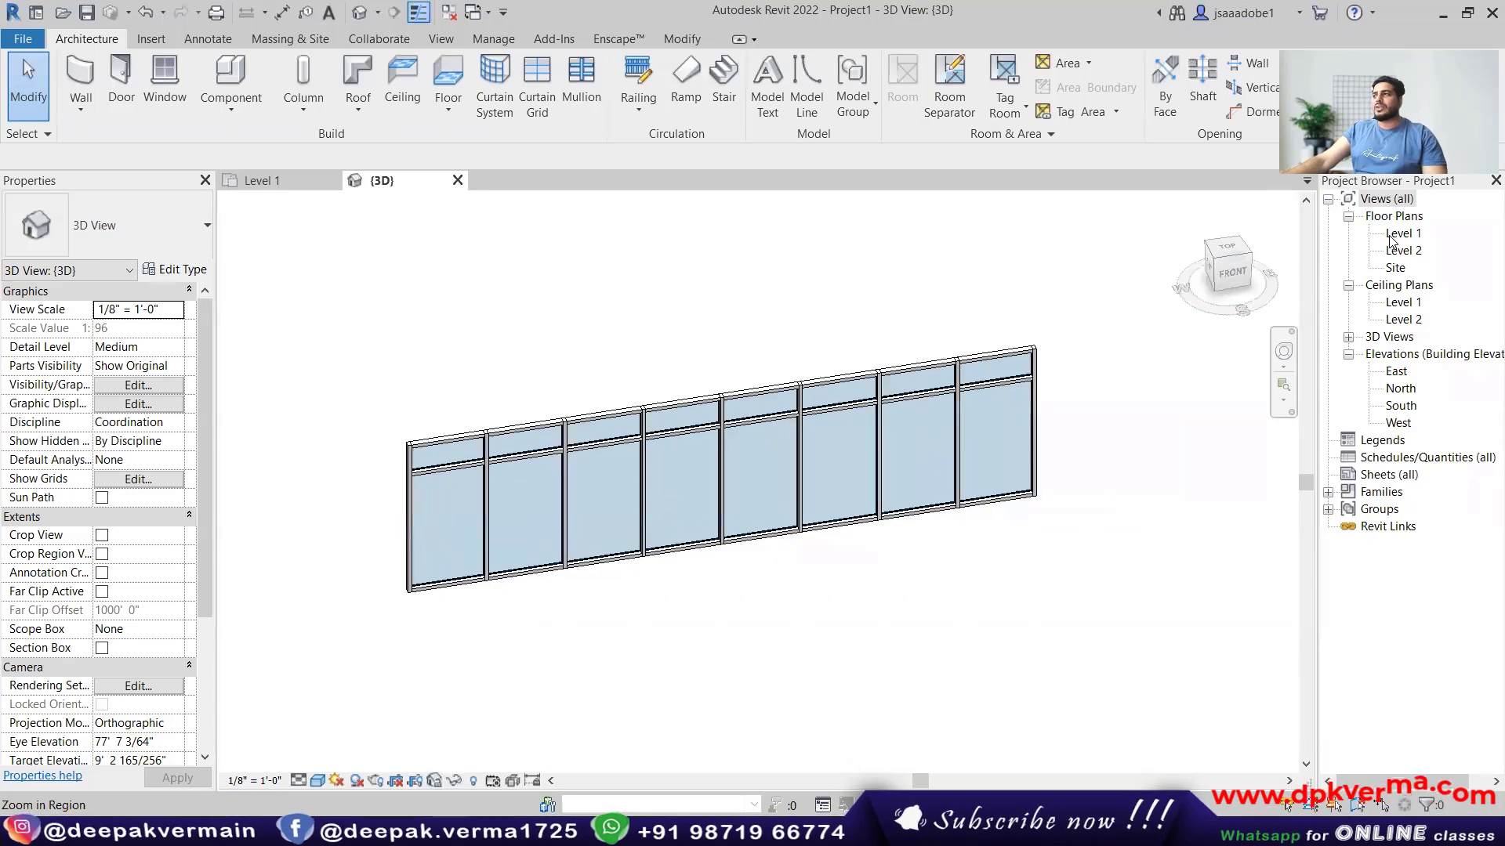
In the Level 1 plan, load the door family Concept IntDbl.rfa from Internal Doors and try to place it in the storefront wall.
double_click(1399, 234)
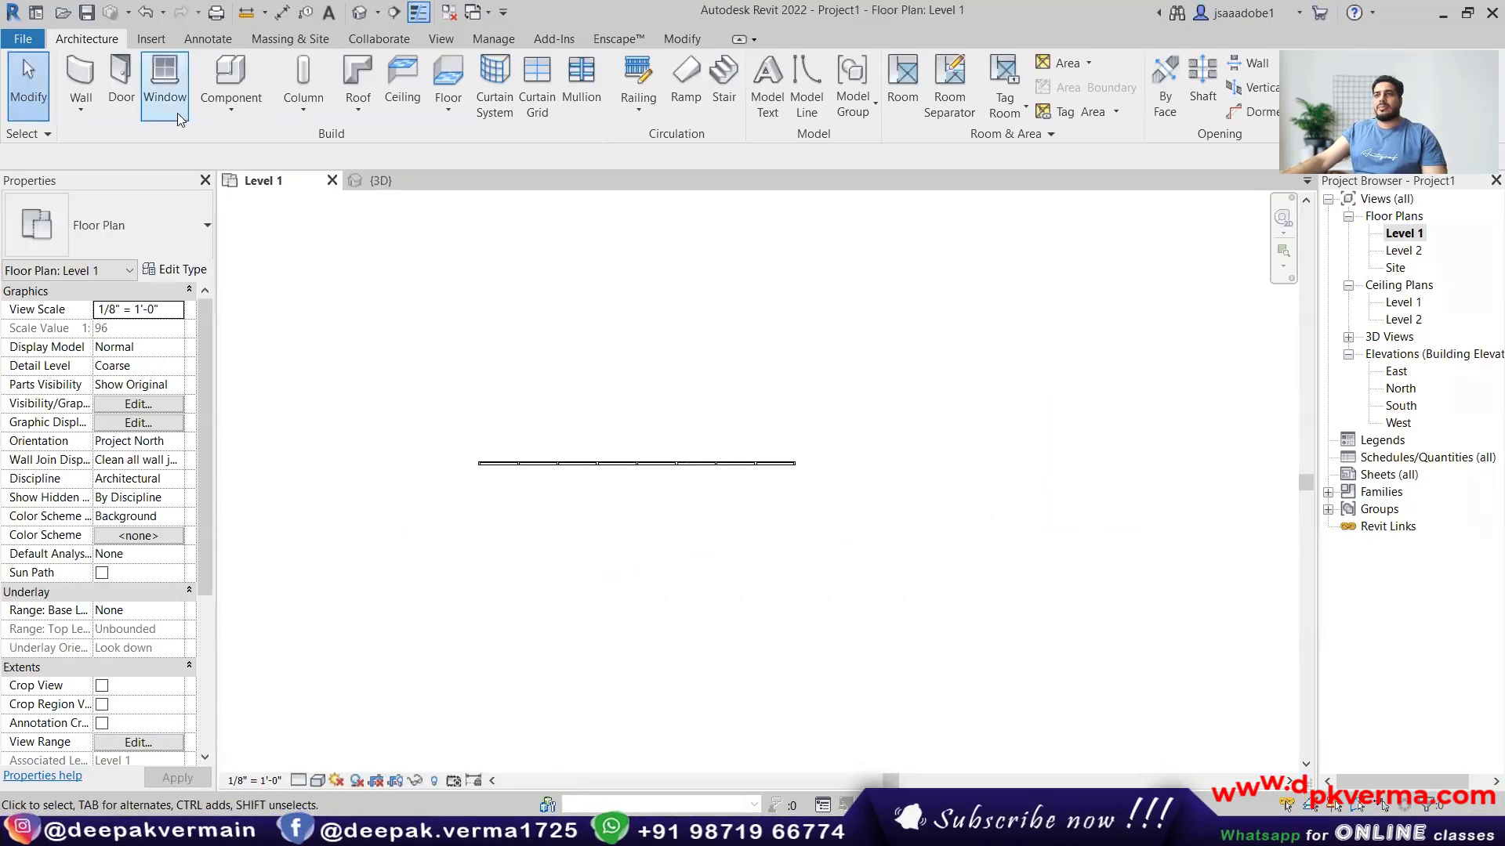
left_click(121, 90)
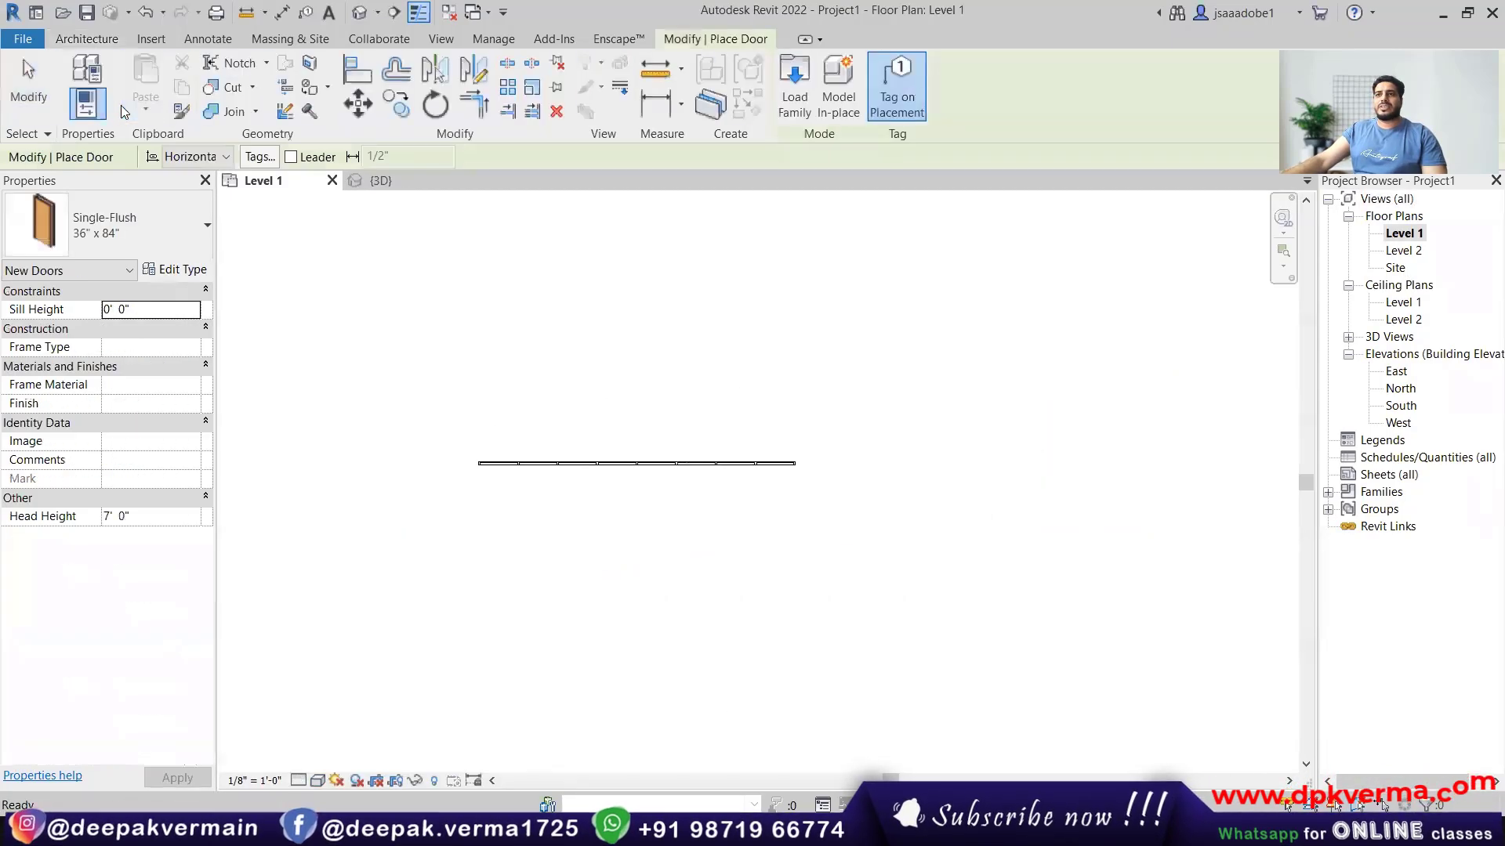
left_click(795, 75)
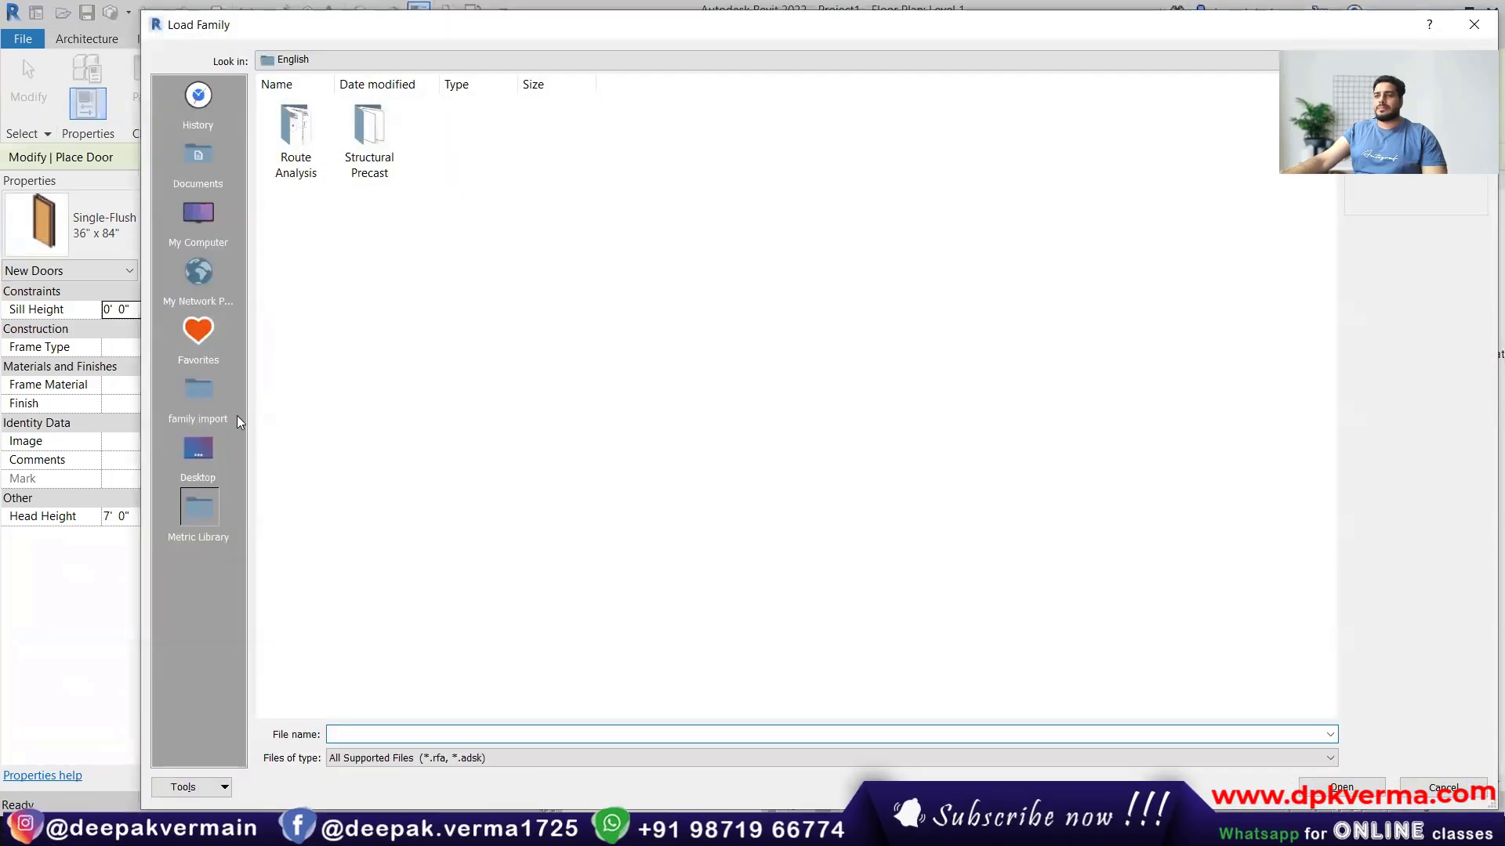
left_click(210, 397)
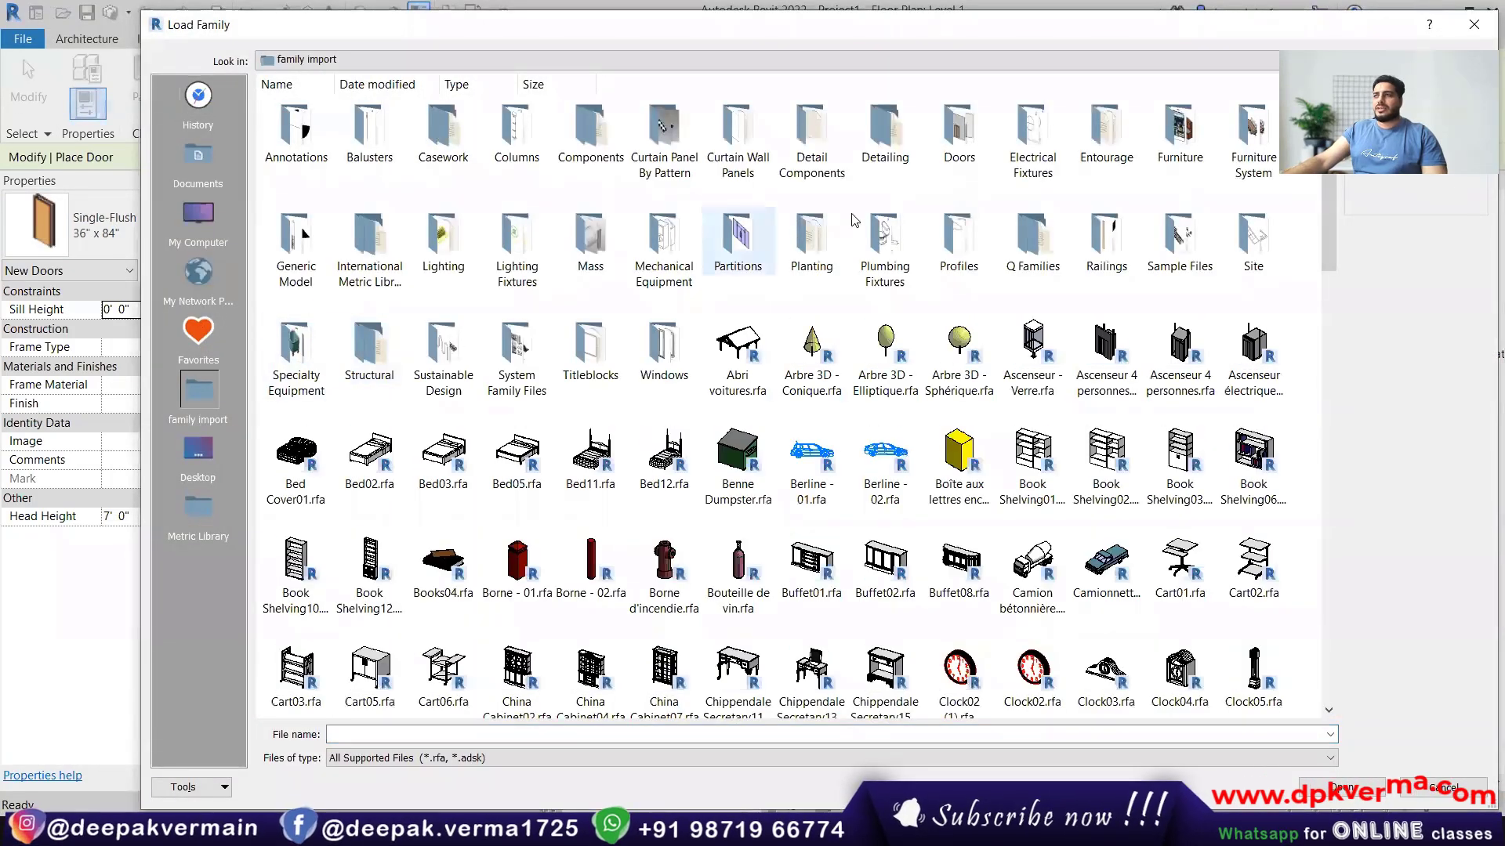
double_click(956, 141)
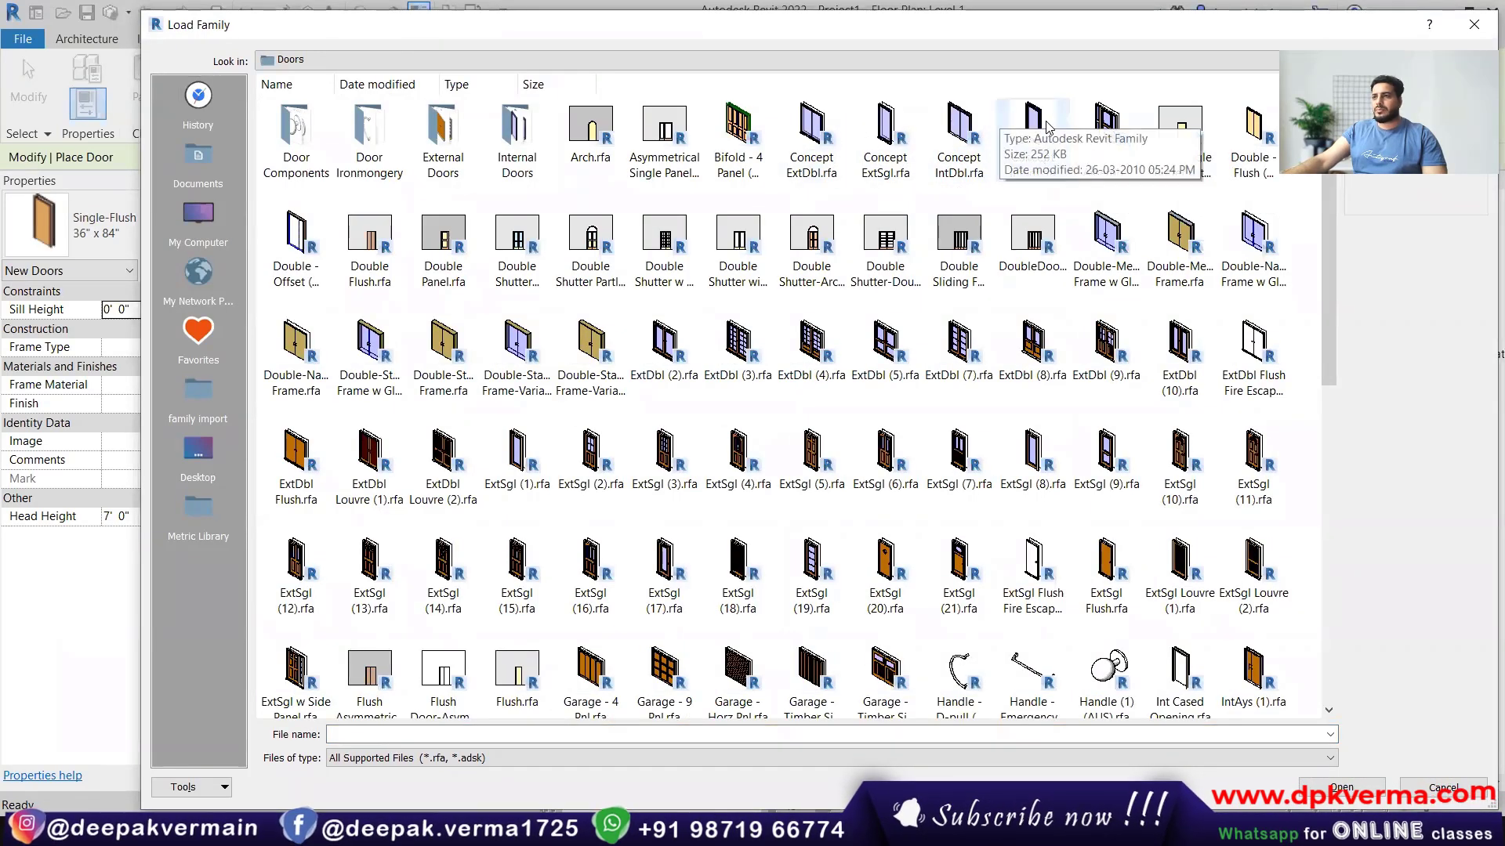
double_click(517, 133)
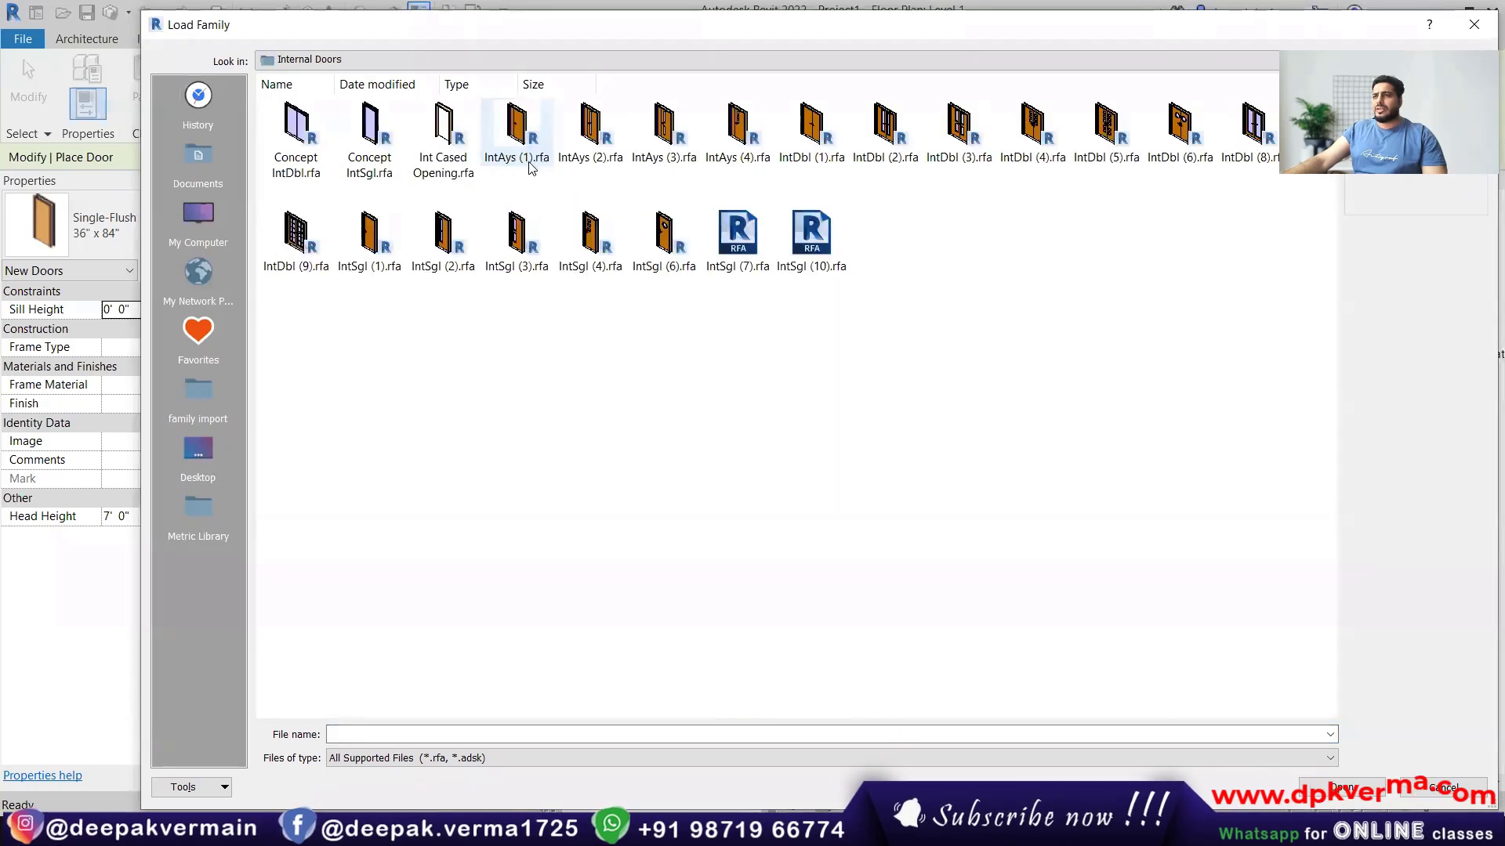
left_click(317, 137)
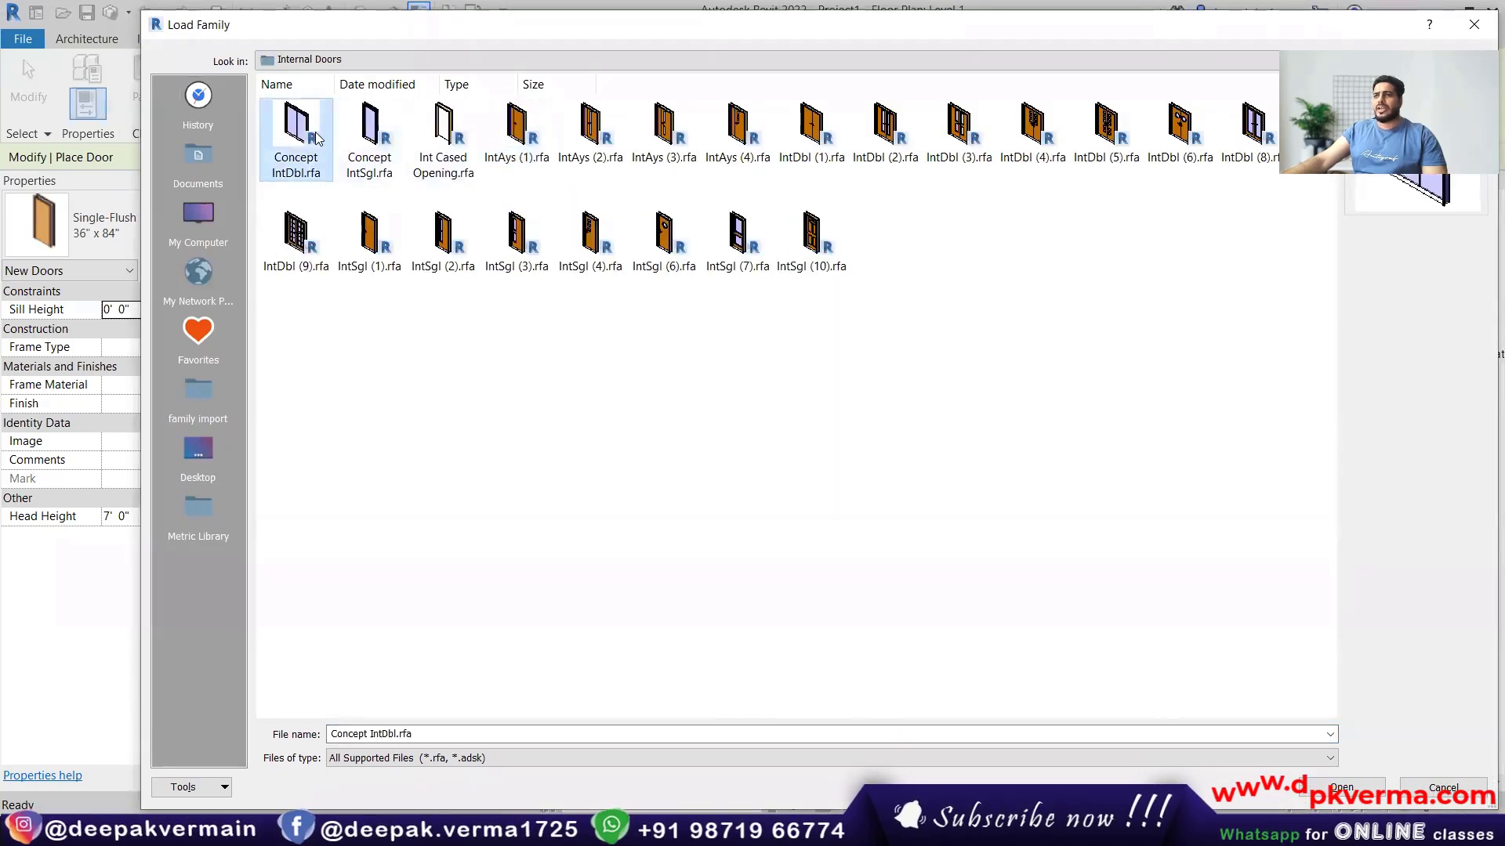
left_click(1342, 787)
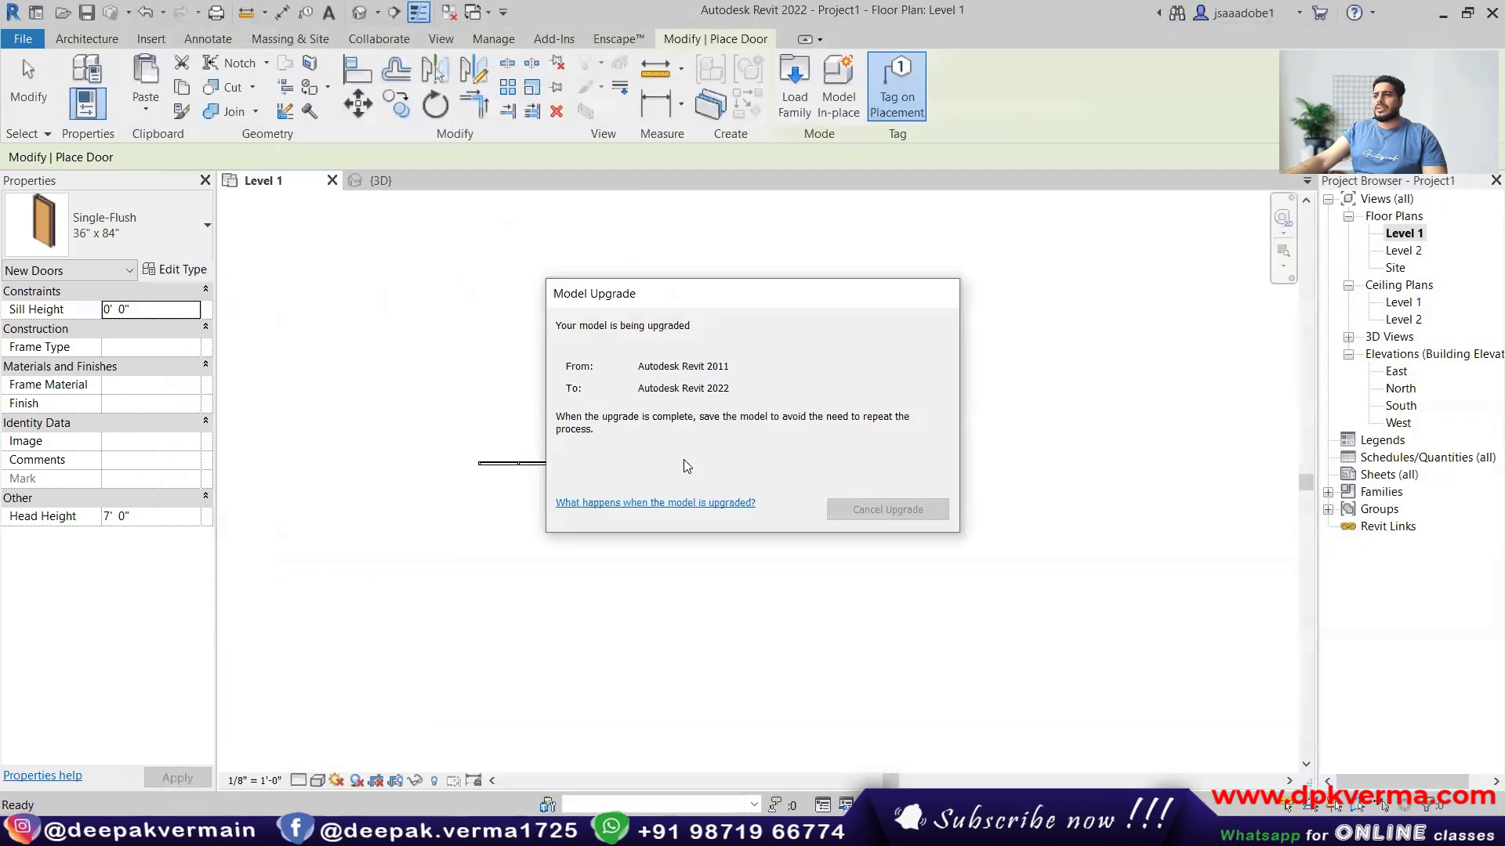
scroll(566, 461, "up", 4)
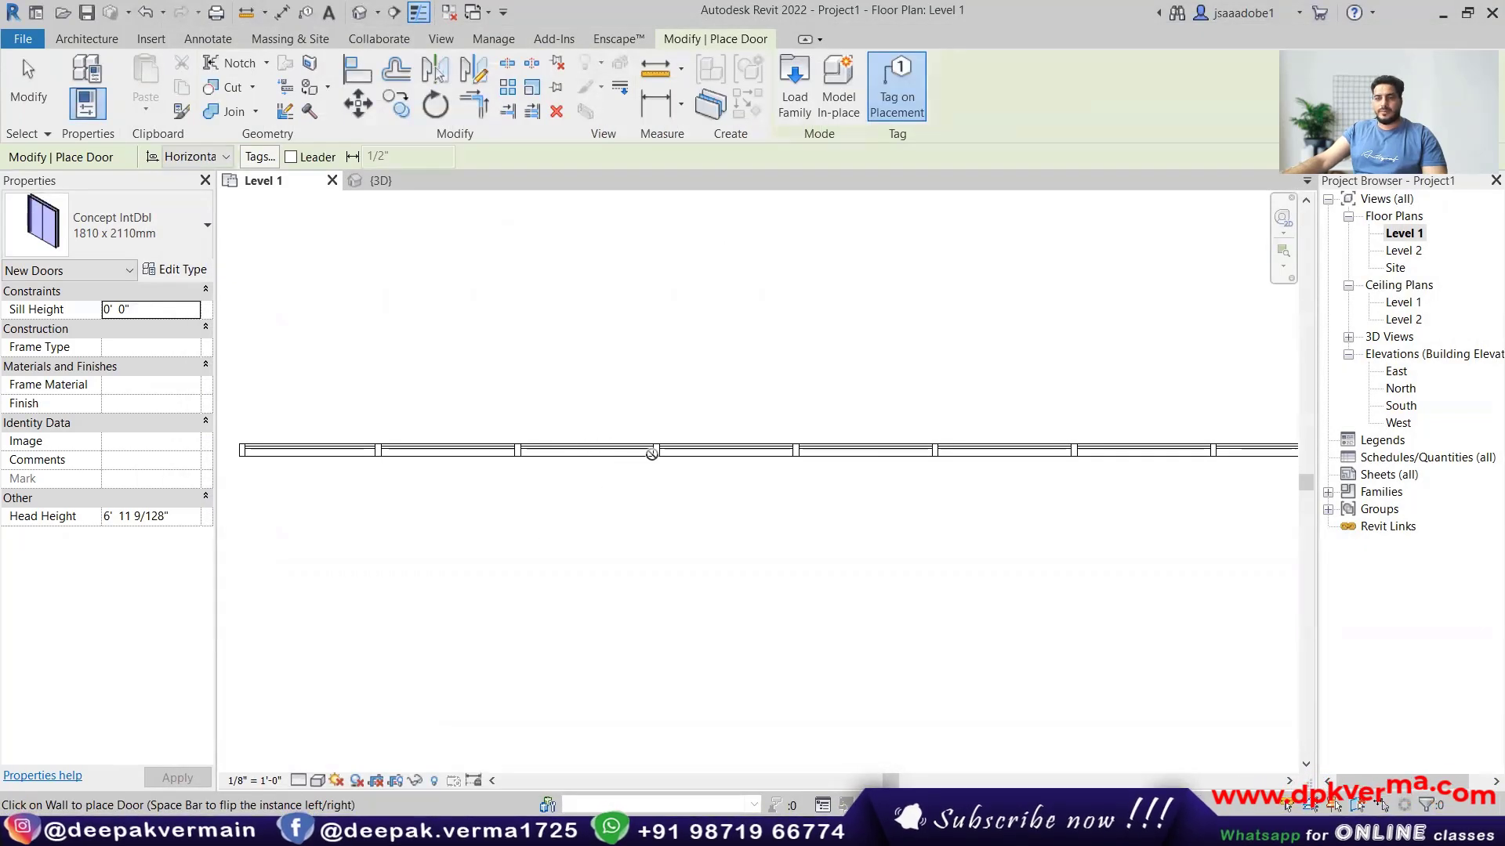
key("Escape")
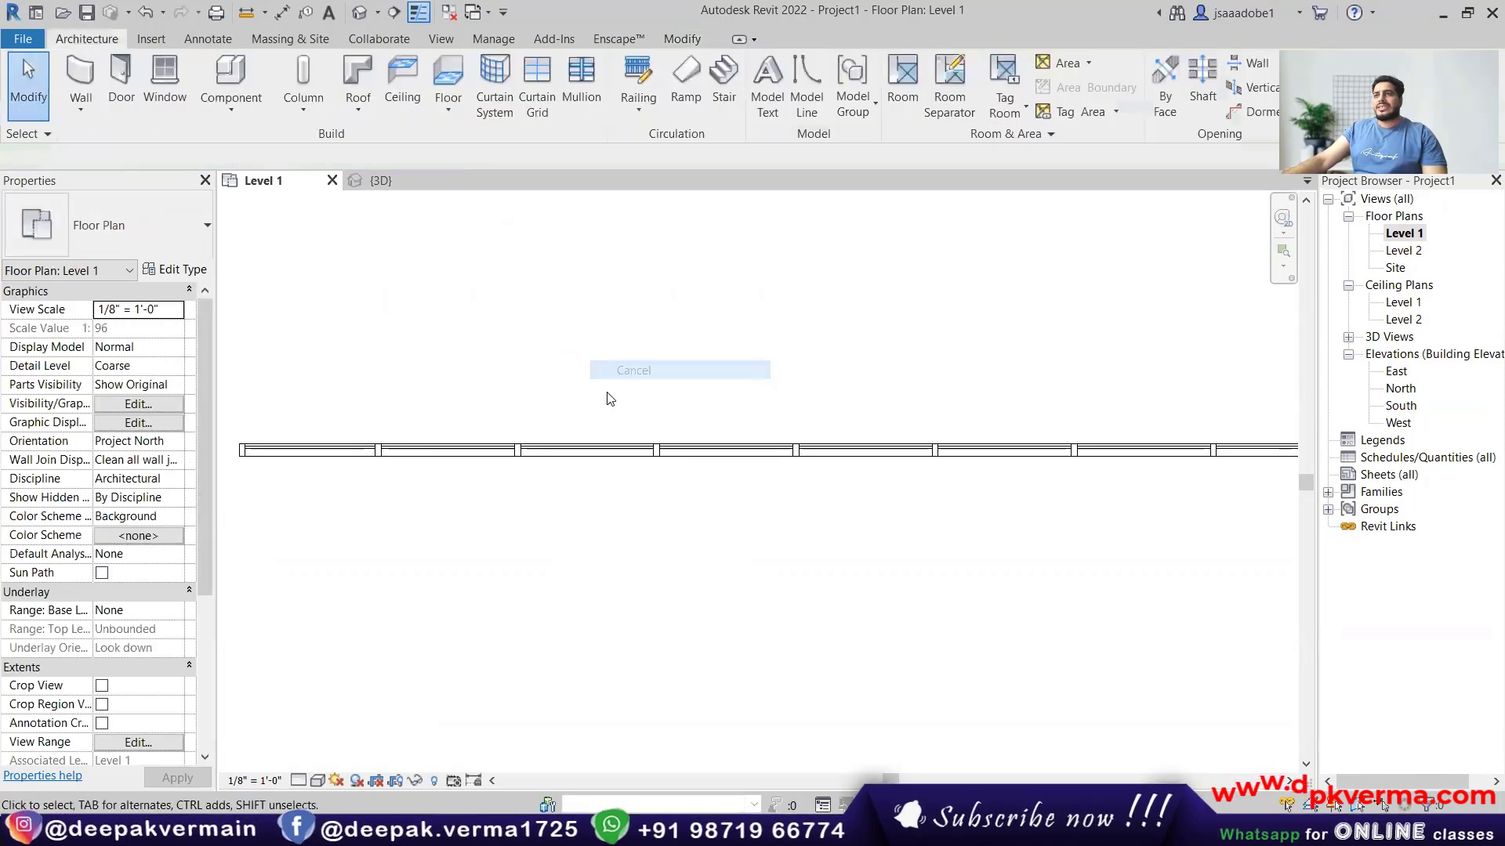
Try to select the storefront wall's second interior vertical mullion together with its grid line in the Level 1 floor plan.
key("ctrl+Tab")
scroll(548, 544, "up", 5)
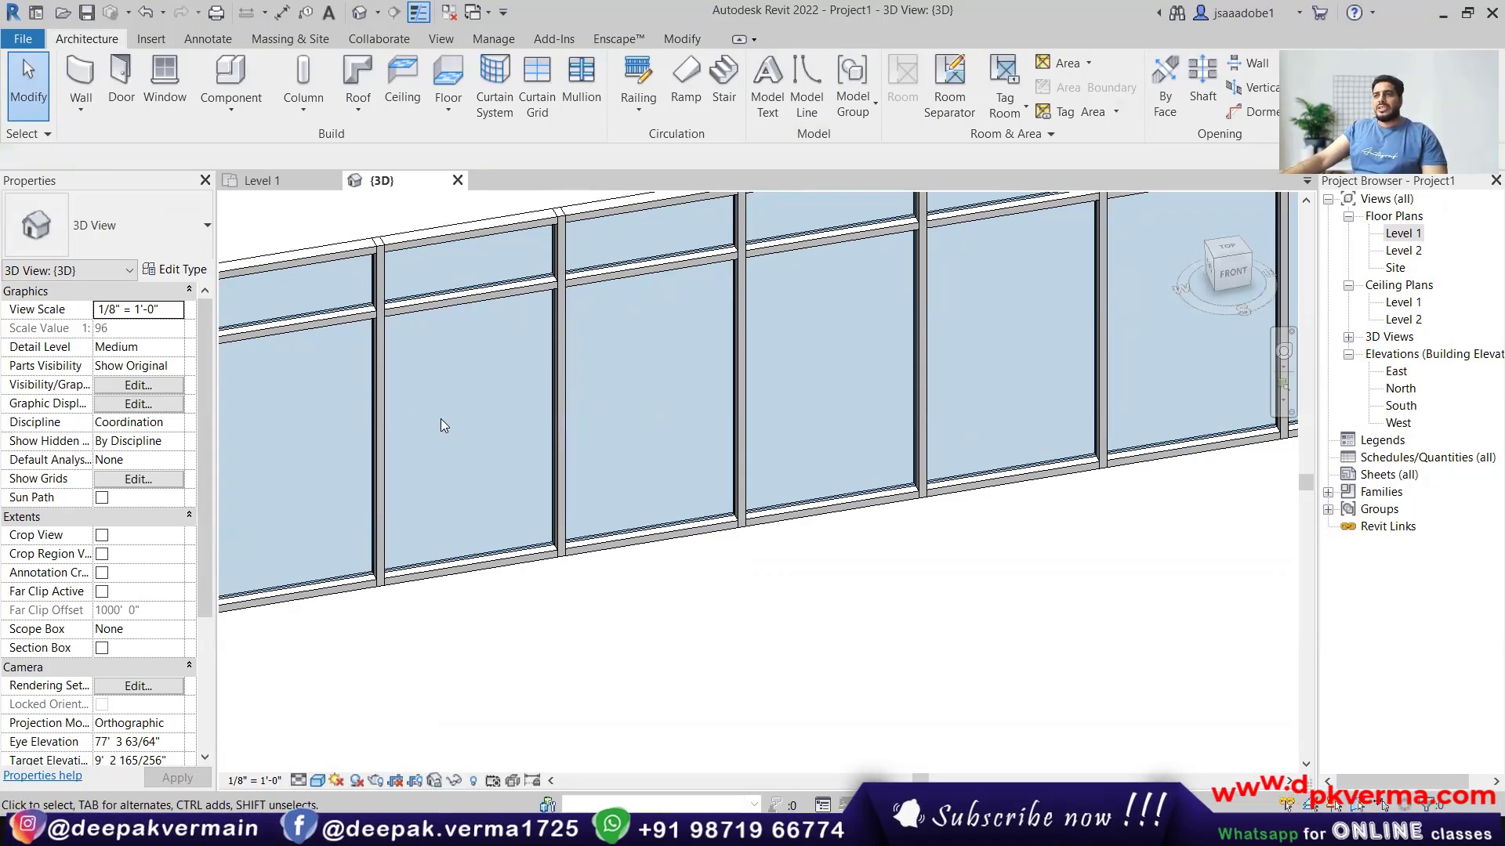
middle_click_drag(440, 424, 463, 445)
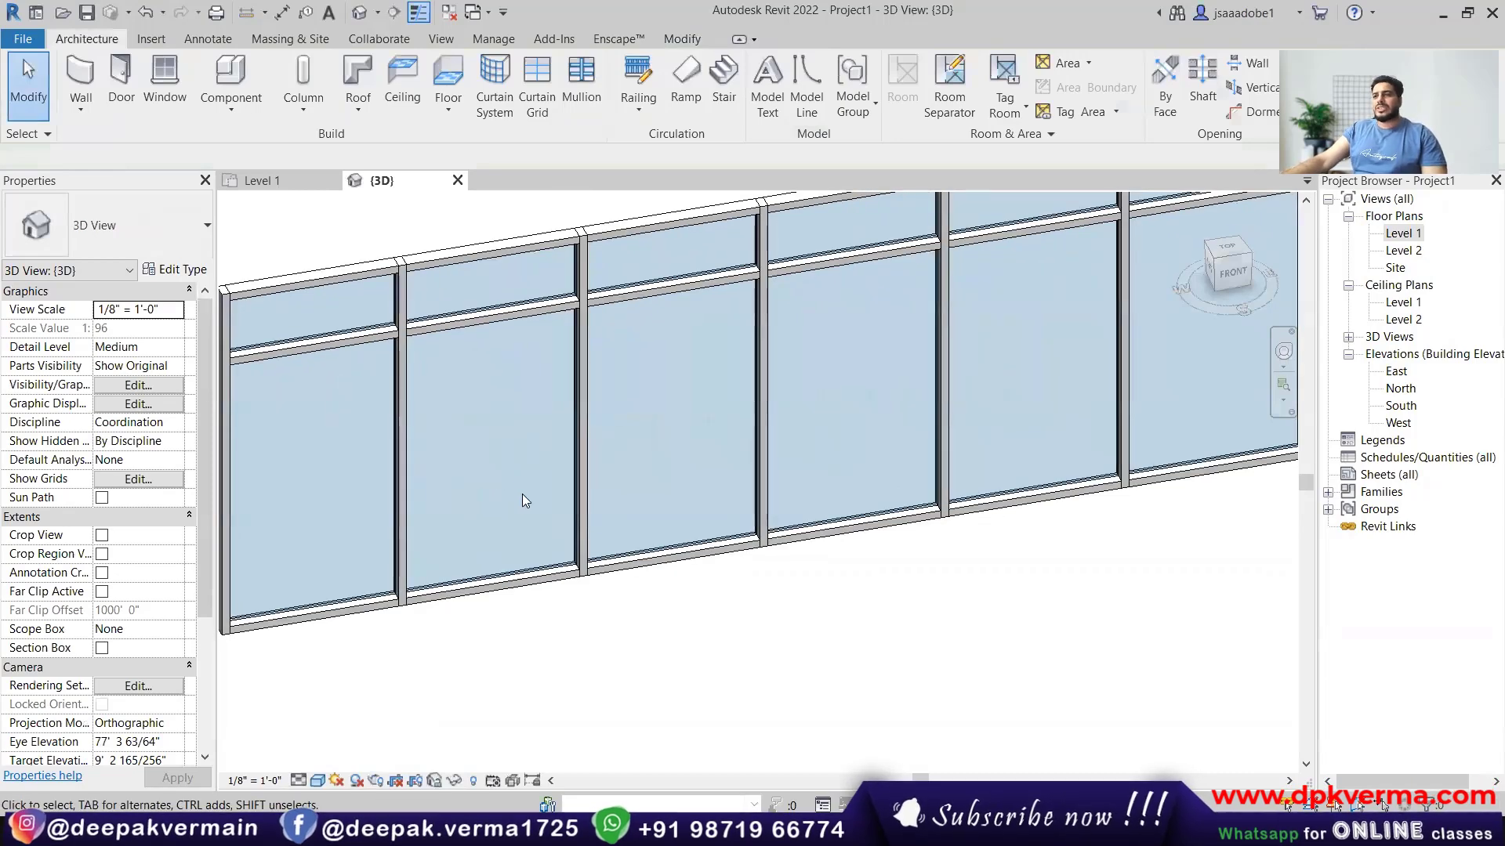
scroll(561, 453, "down", 2)
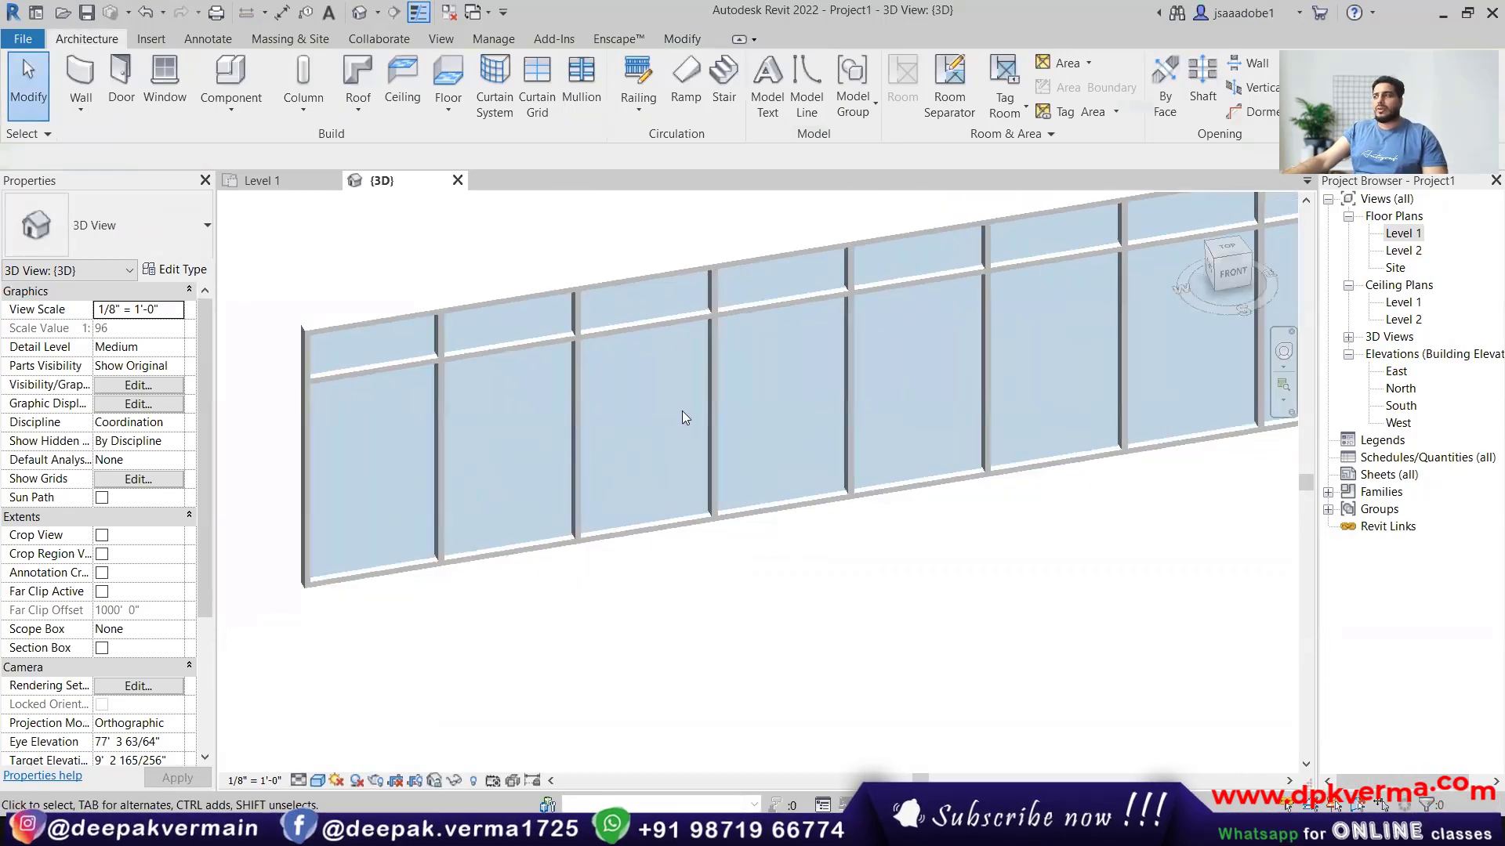
double_click(1402, 233)
left_click_drag(507, 382, 575, 523)
middle_click_drag(525, 495, 673, 515)
left_click(668, 518)
left_click(680, 459)
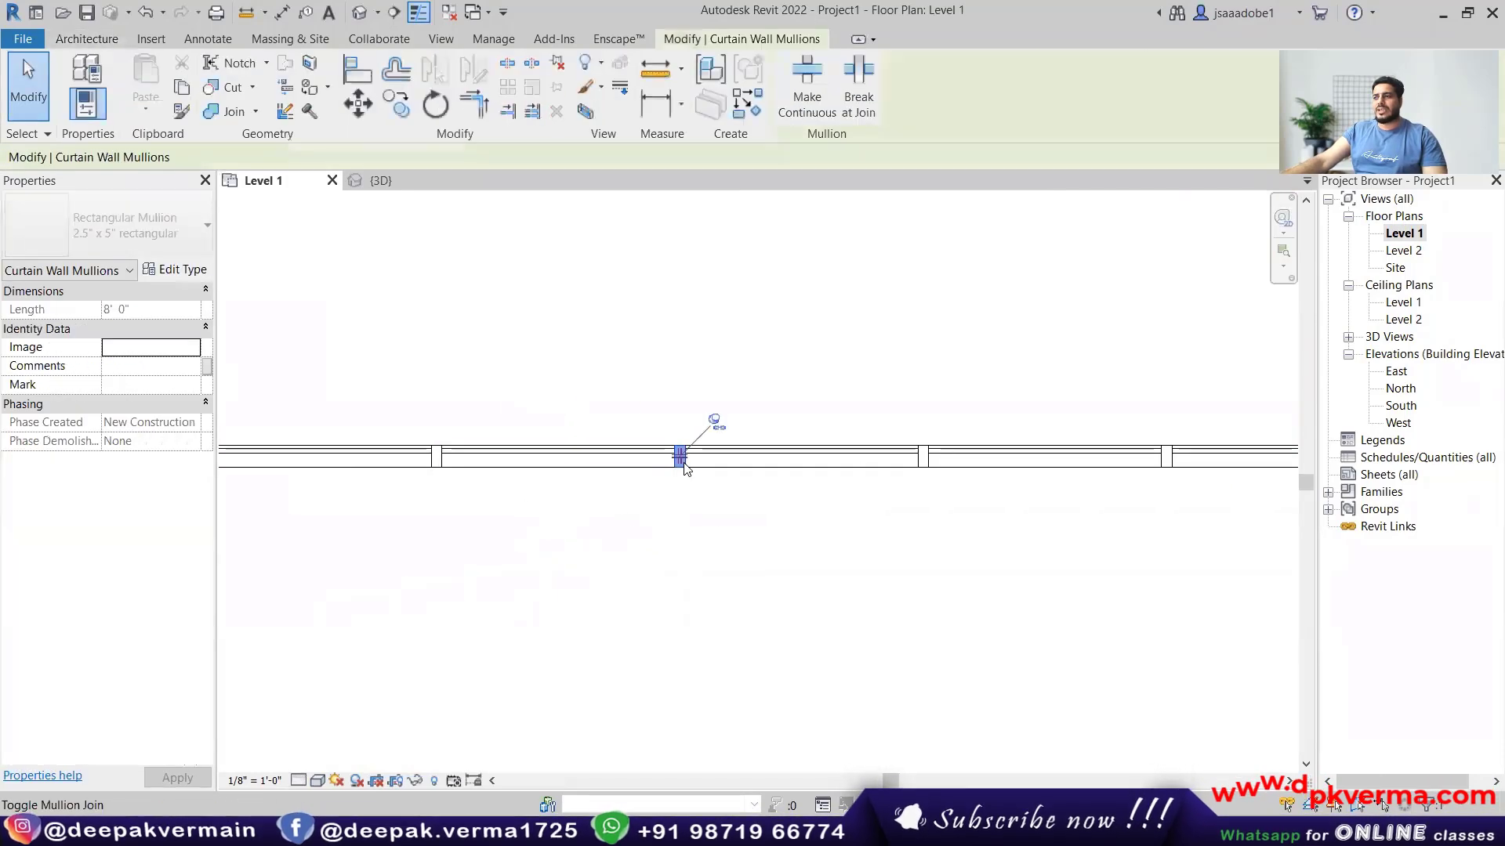
scroll(694, 510, "up", 2)
left_click_drag(640, 381, 716, 481)
scroll(718, 482, "down", 2)
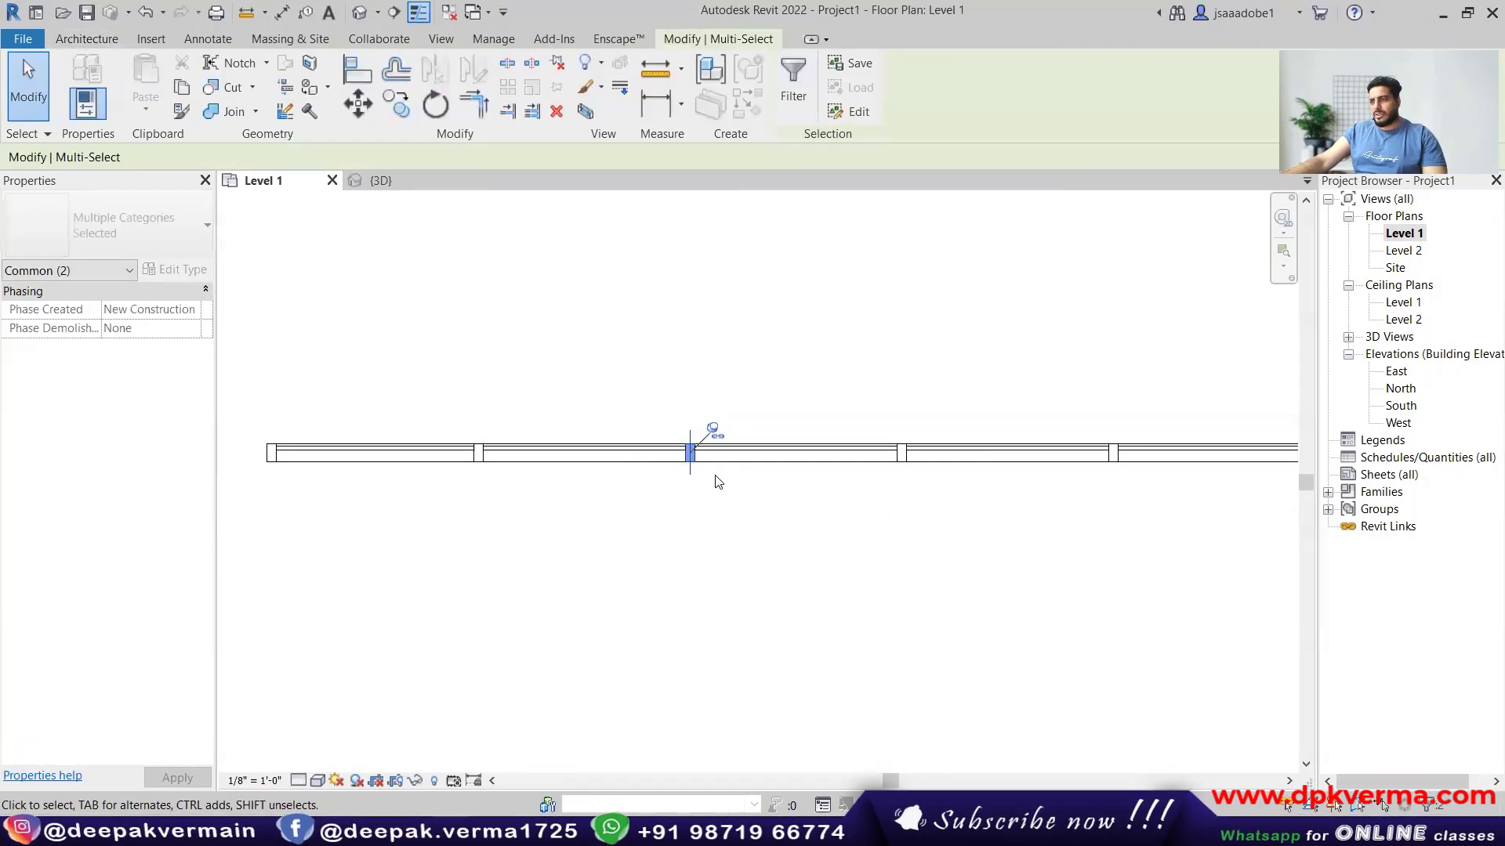
scroll(717, 475, "up", 2)
left_click_drag(582, 366, 718, 519)
scroll(705, 528, "down", 2)
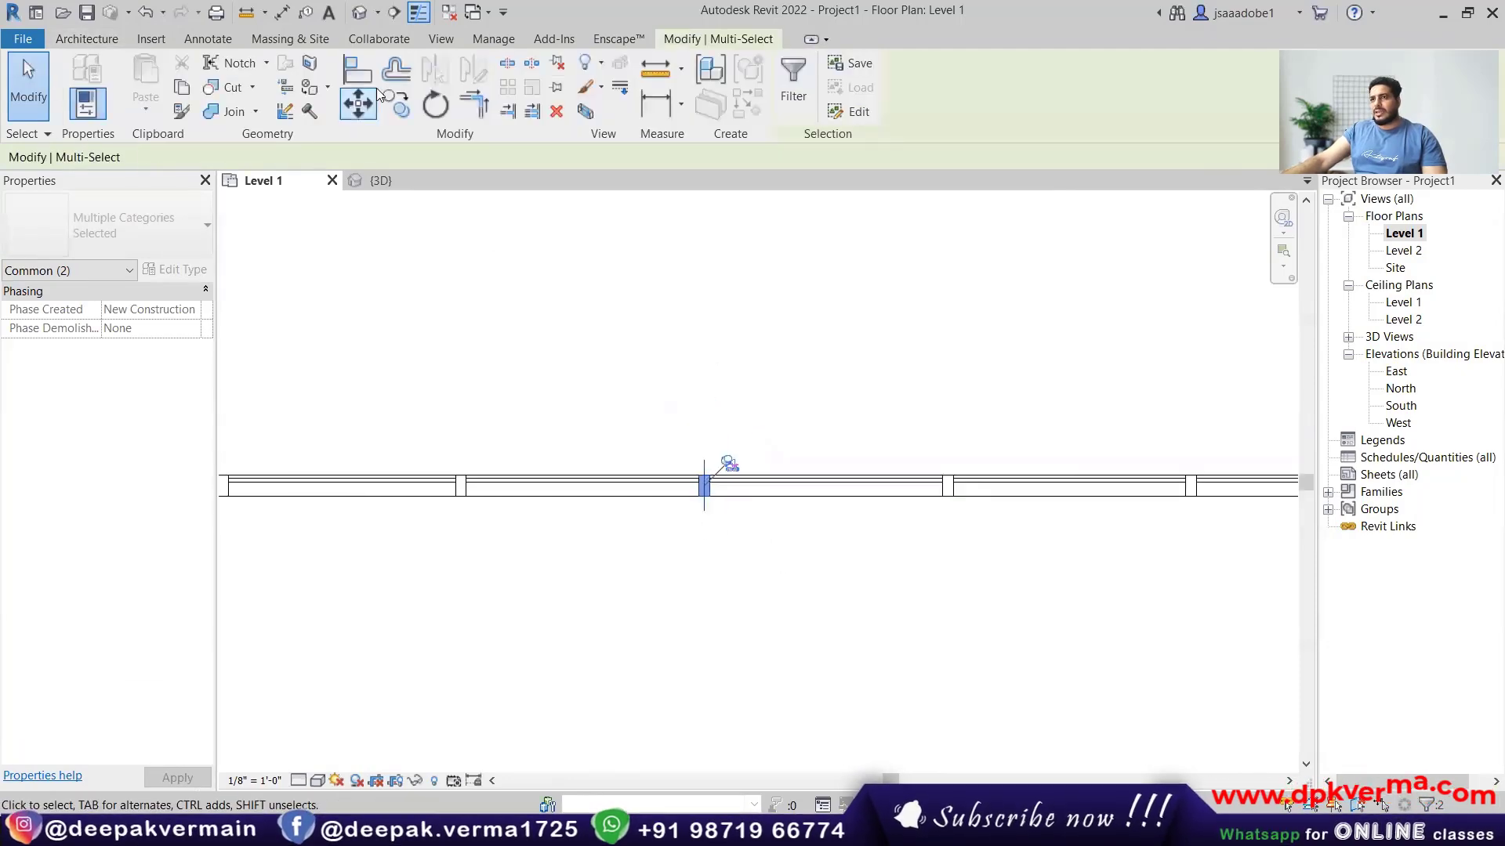
Select the second interior vertical mullion of the storefront in 3D and locate it in the Level 1 floor plan.
left_click(359, 12)
scroll(690, 488, "down", 2)
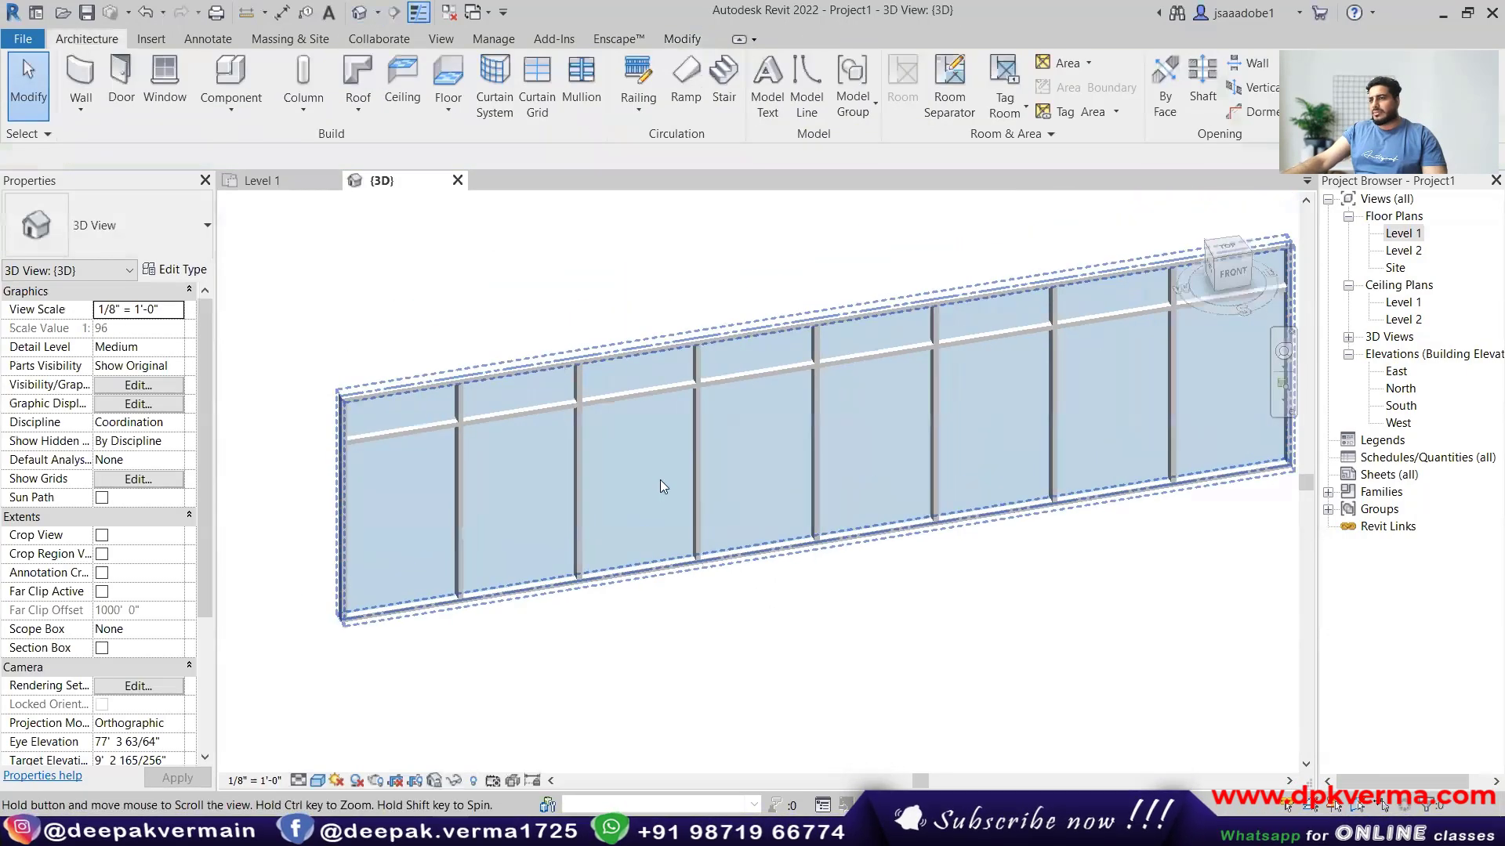
left_click(575, 443)
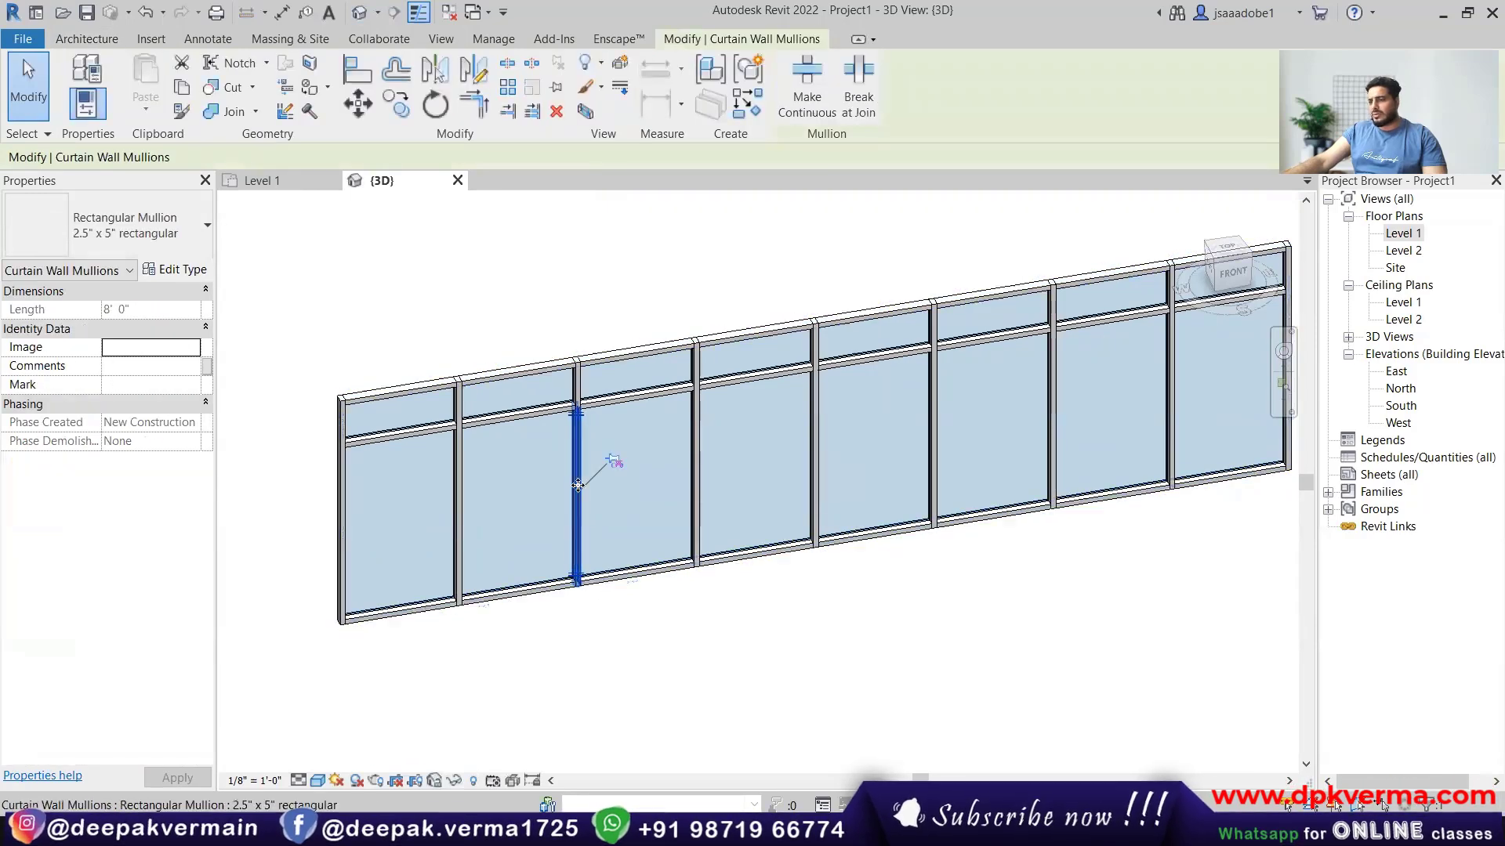
scroll(578, 470, "up", 3)
double_click(1408, 239)
scroll(729, 527, "up", 3)
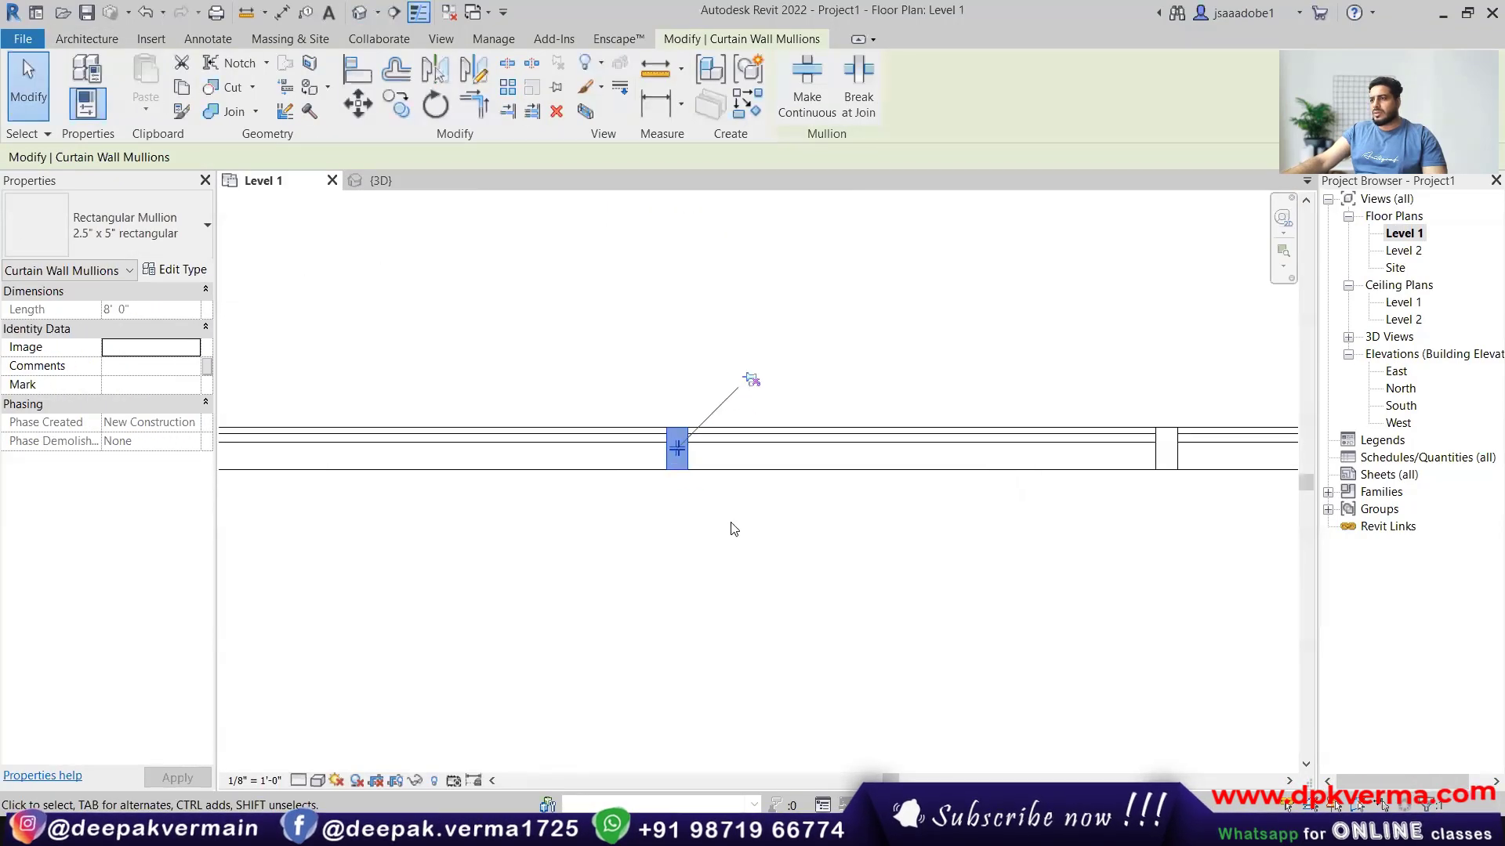
Select the located mullion together with its grid line and filter the selection to Curtain Wall Grids only.
left_click(688, 504)
left_click_drag(617, 328, 774, 564)
scroll(771, 429, "down", 4)
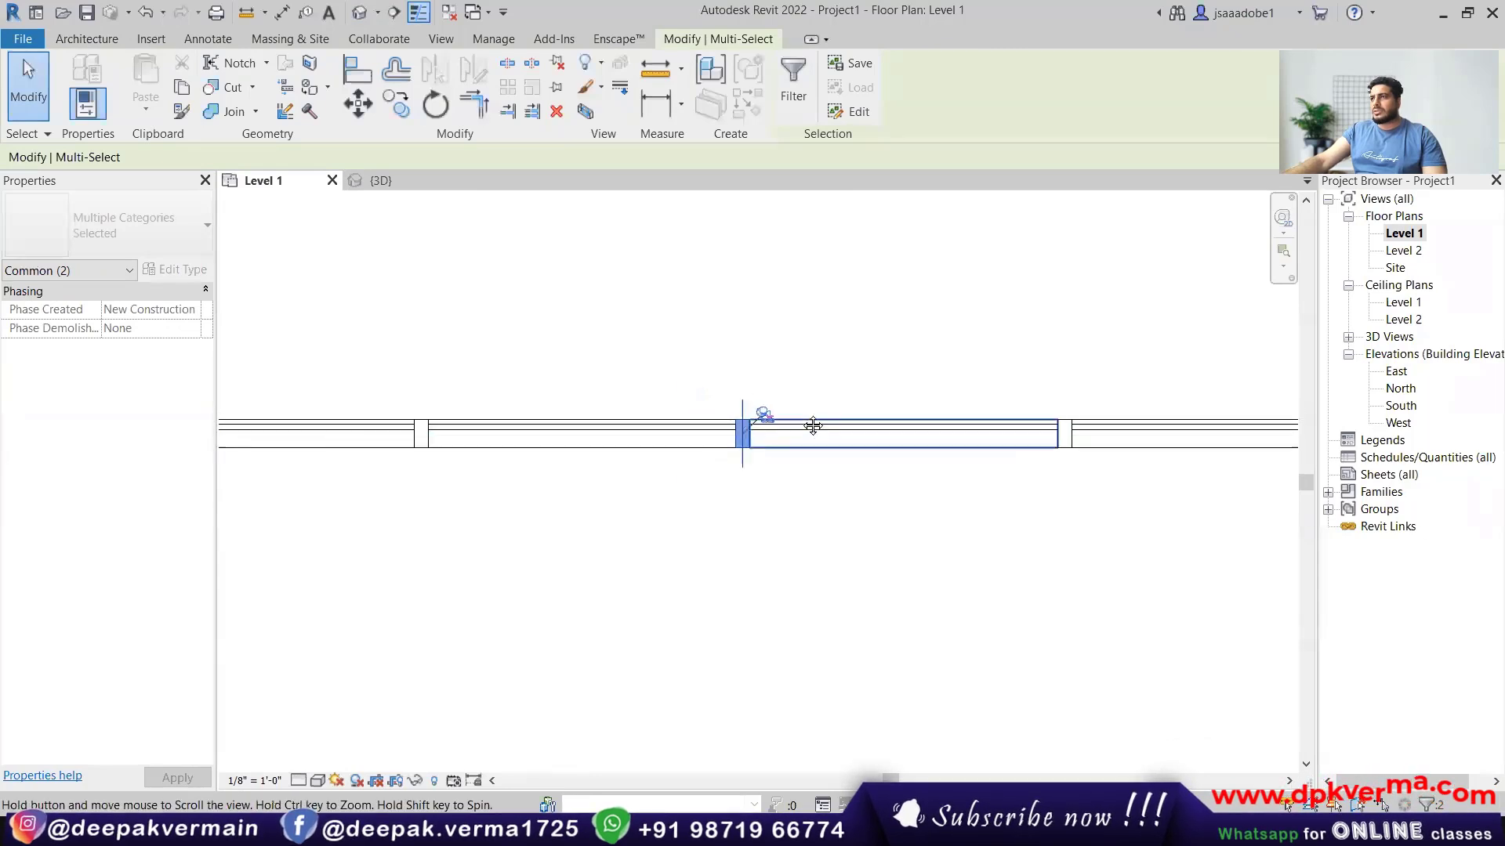
left_click(787, 82)
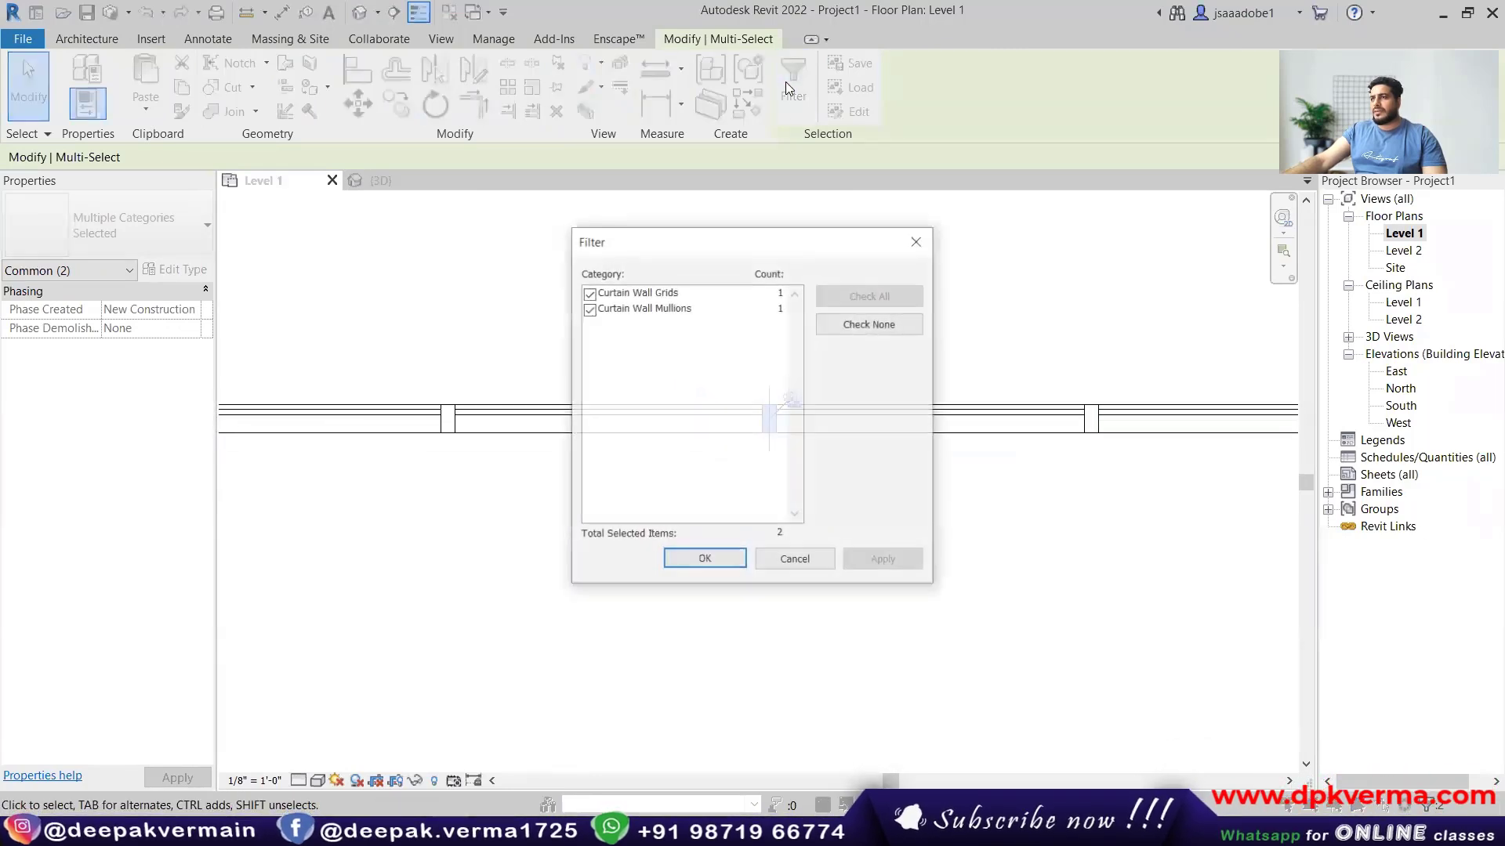
left_click(588, 308)
left_click(703, 560)
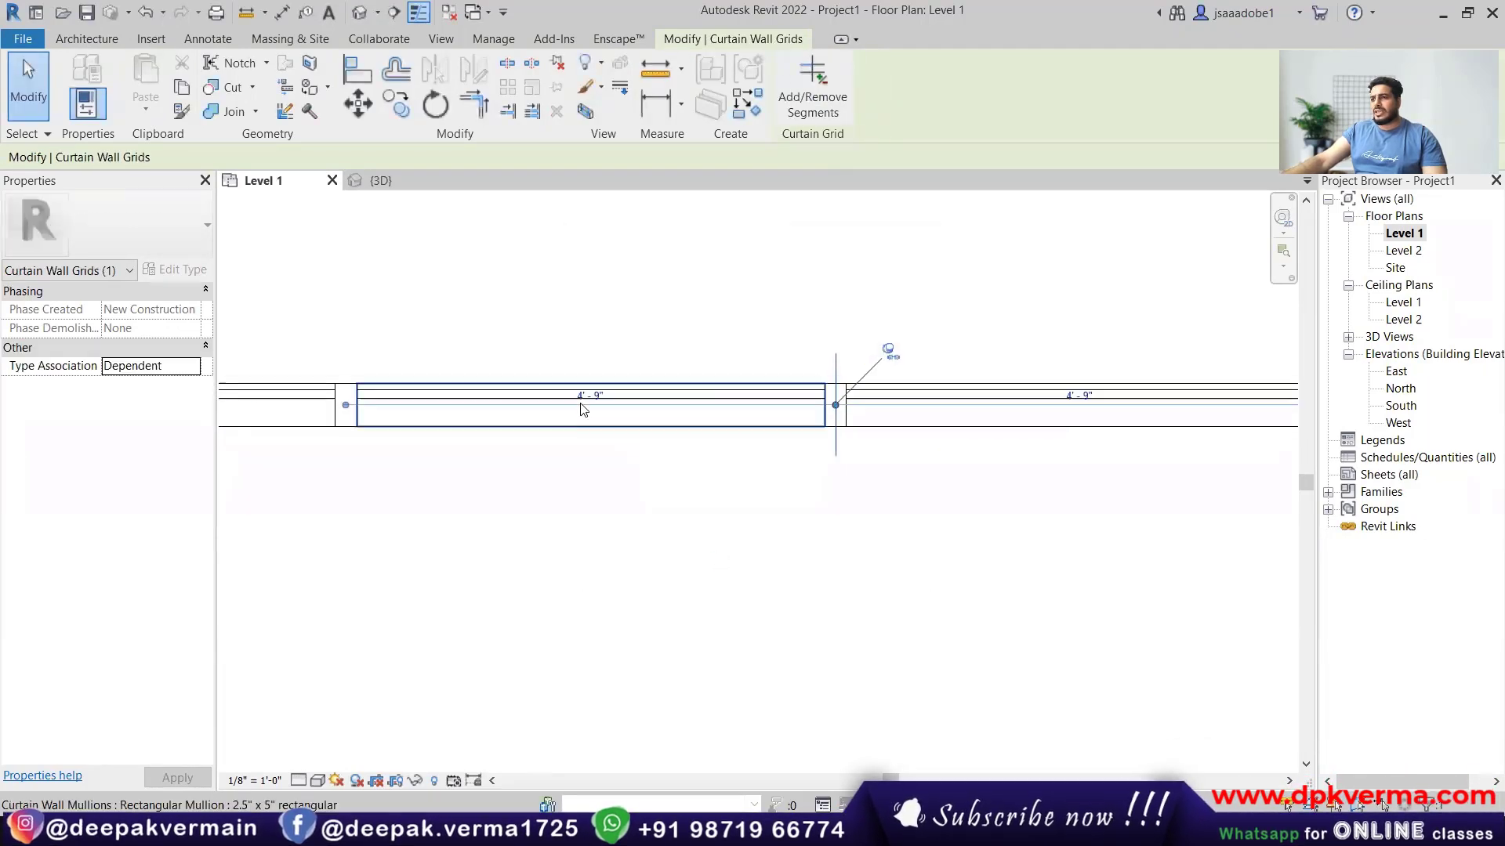
Reselect the second interior mullion with its grid line in plan and exclude Curtain Wall Mullions from the selection.
left_click(854, 517)
left_click_drag(799, 336, 883, 480)
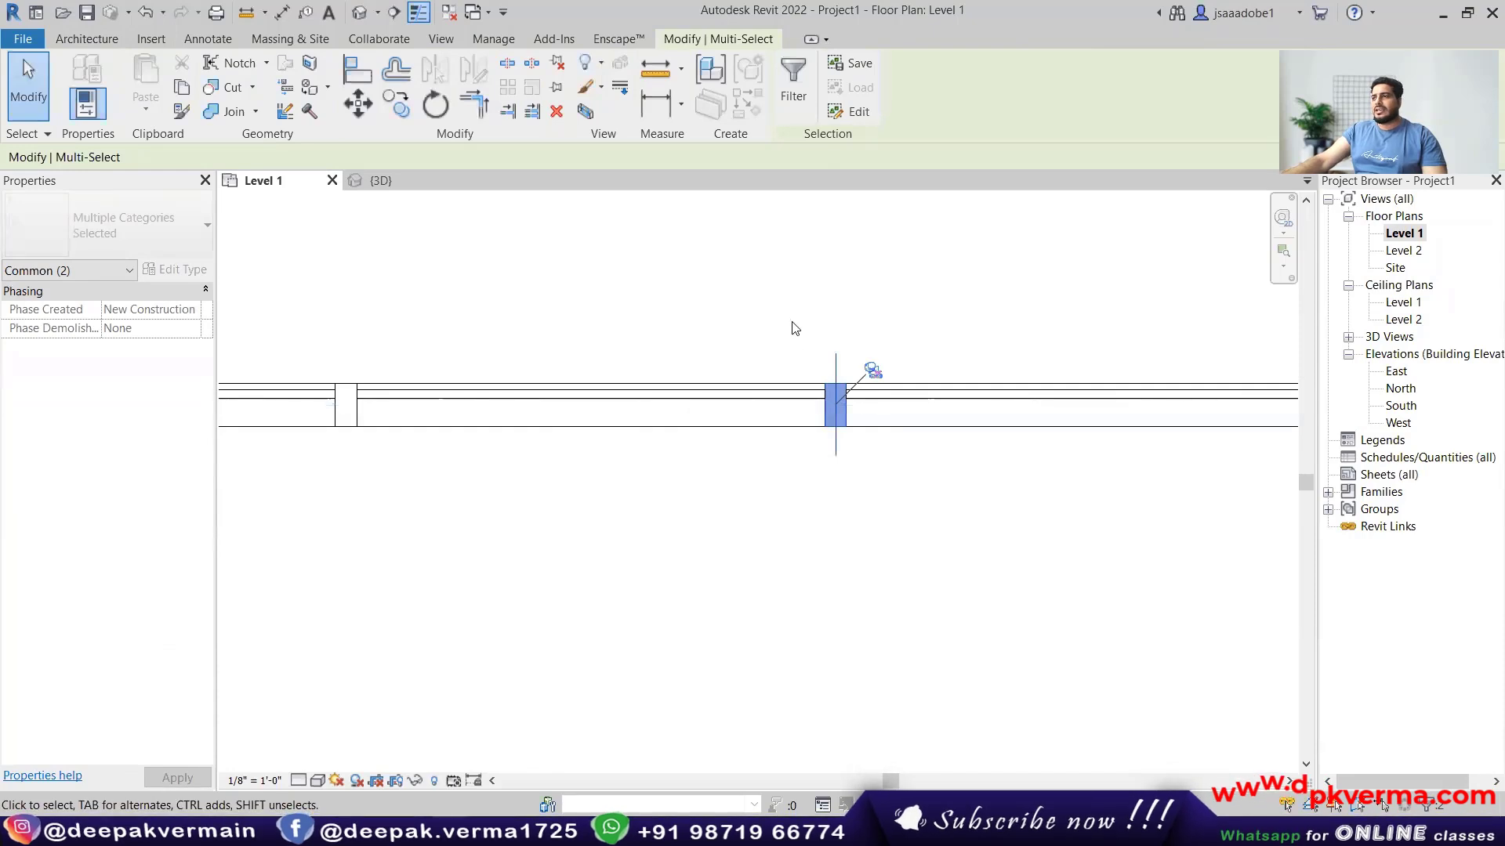
left_click(790, 99)
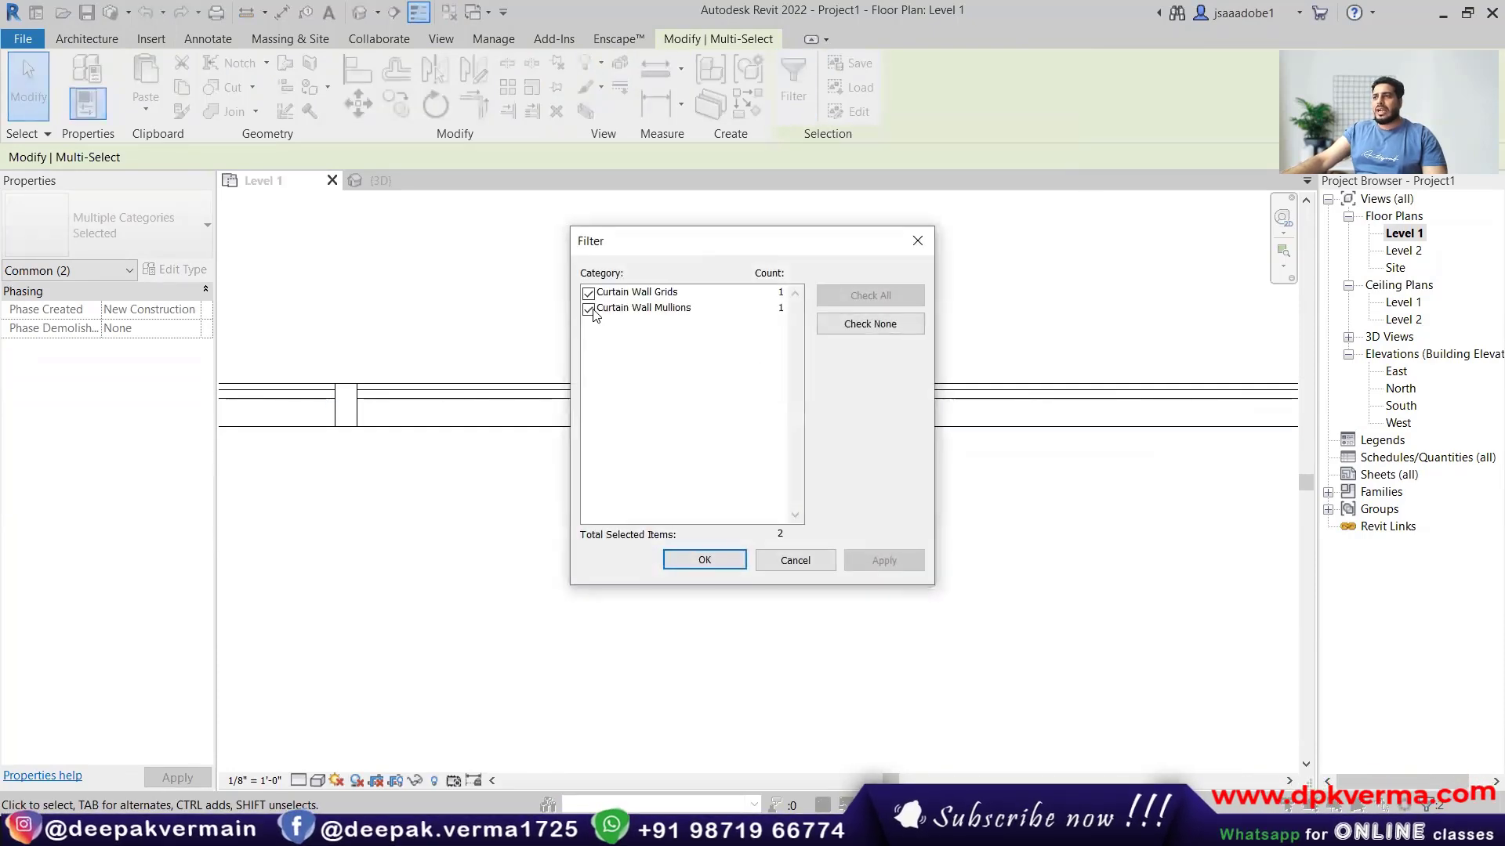
left_click(588, 309)
left_click(701, 561)
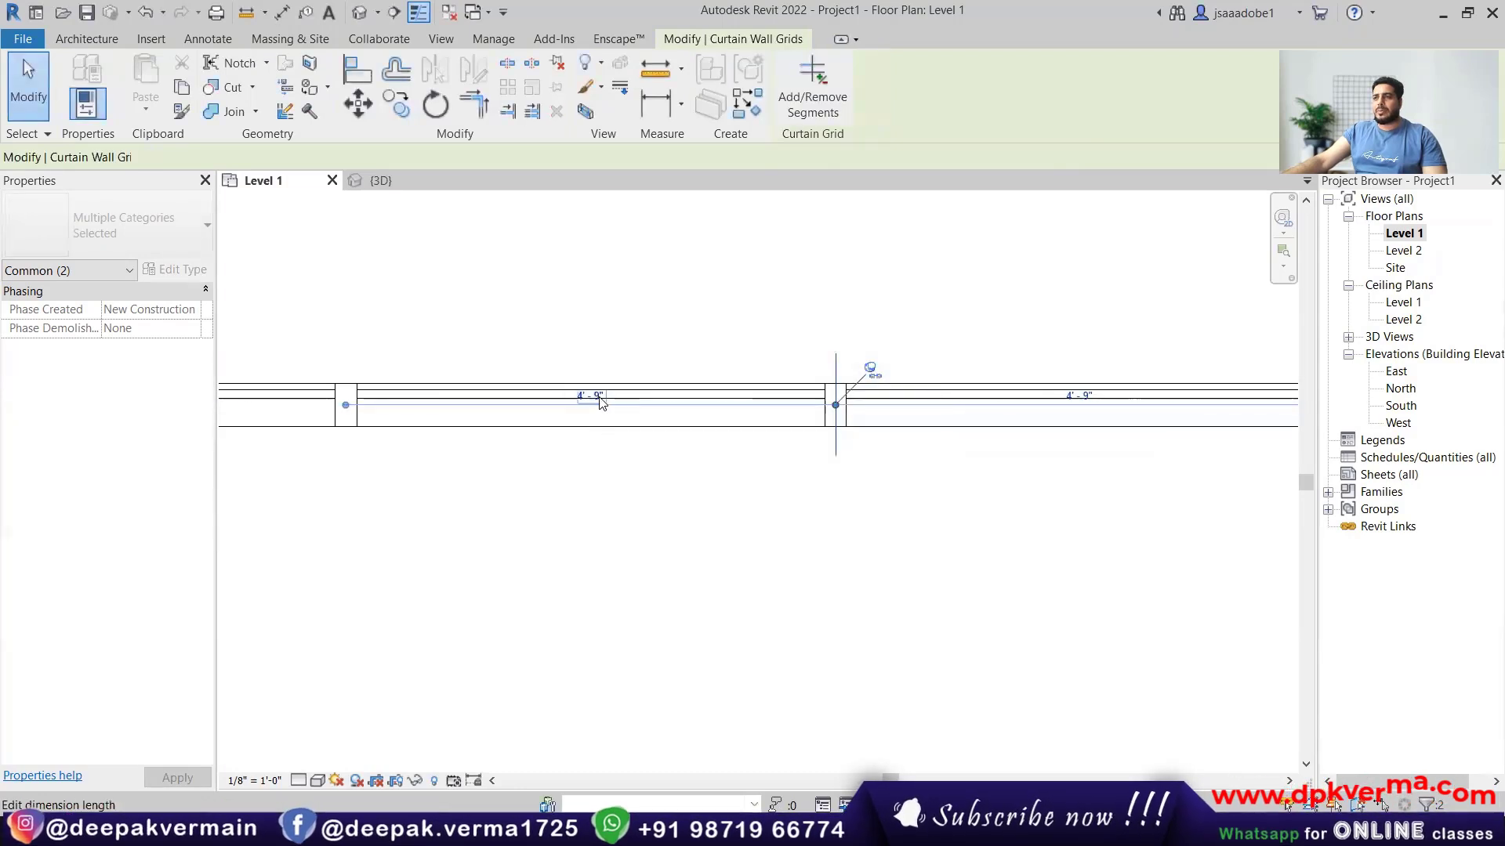
Unpin the selected curtain grid line and set its distance to the preceding grid line to 3 feet.
left_click(591, 398)
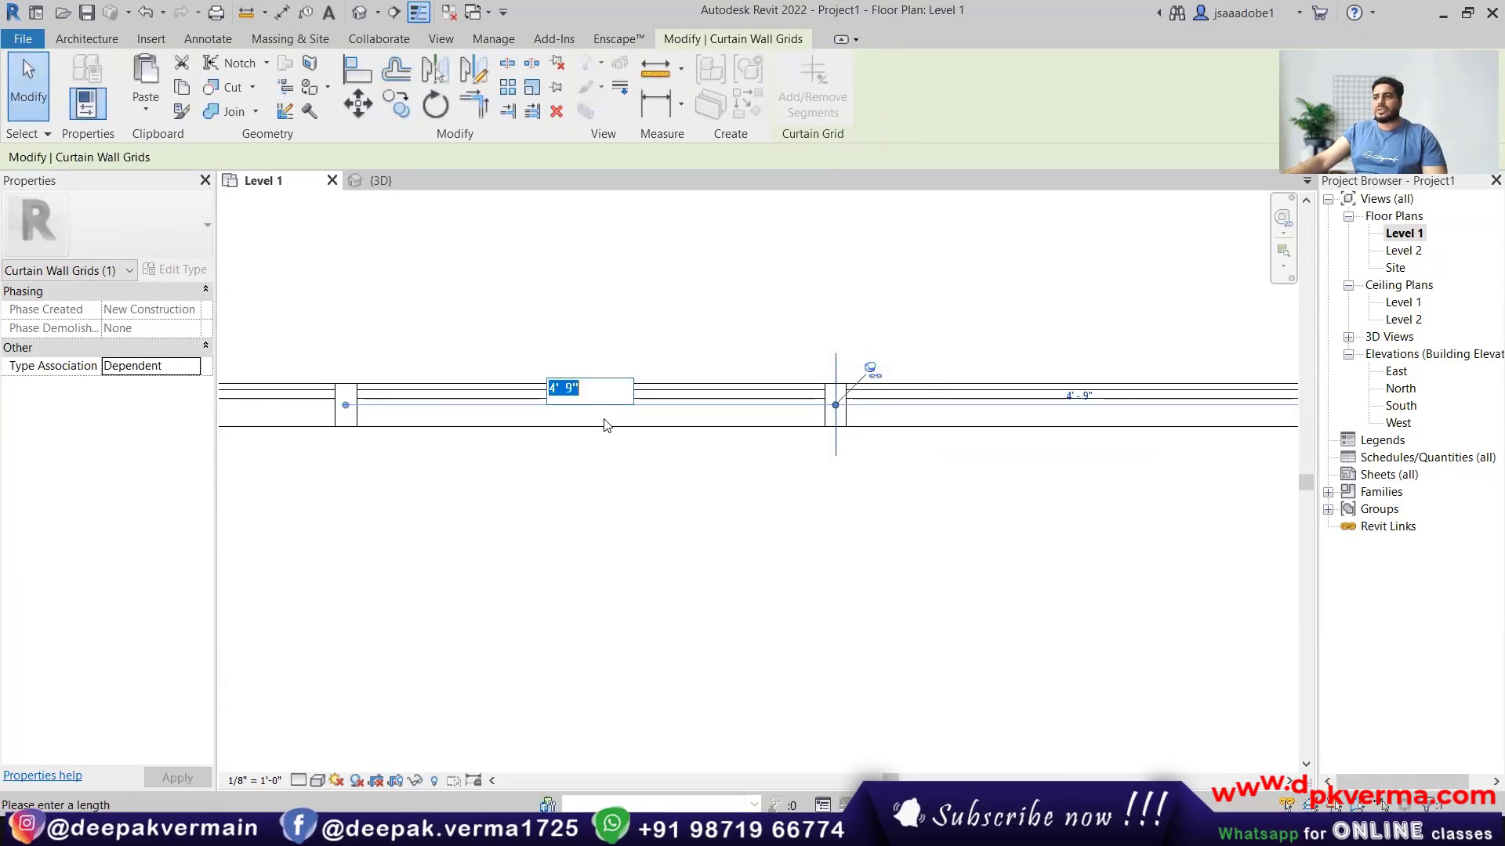
key("Return")
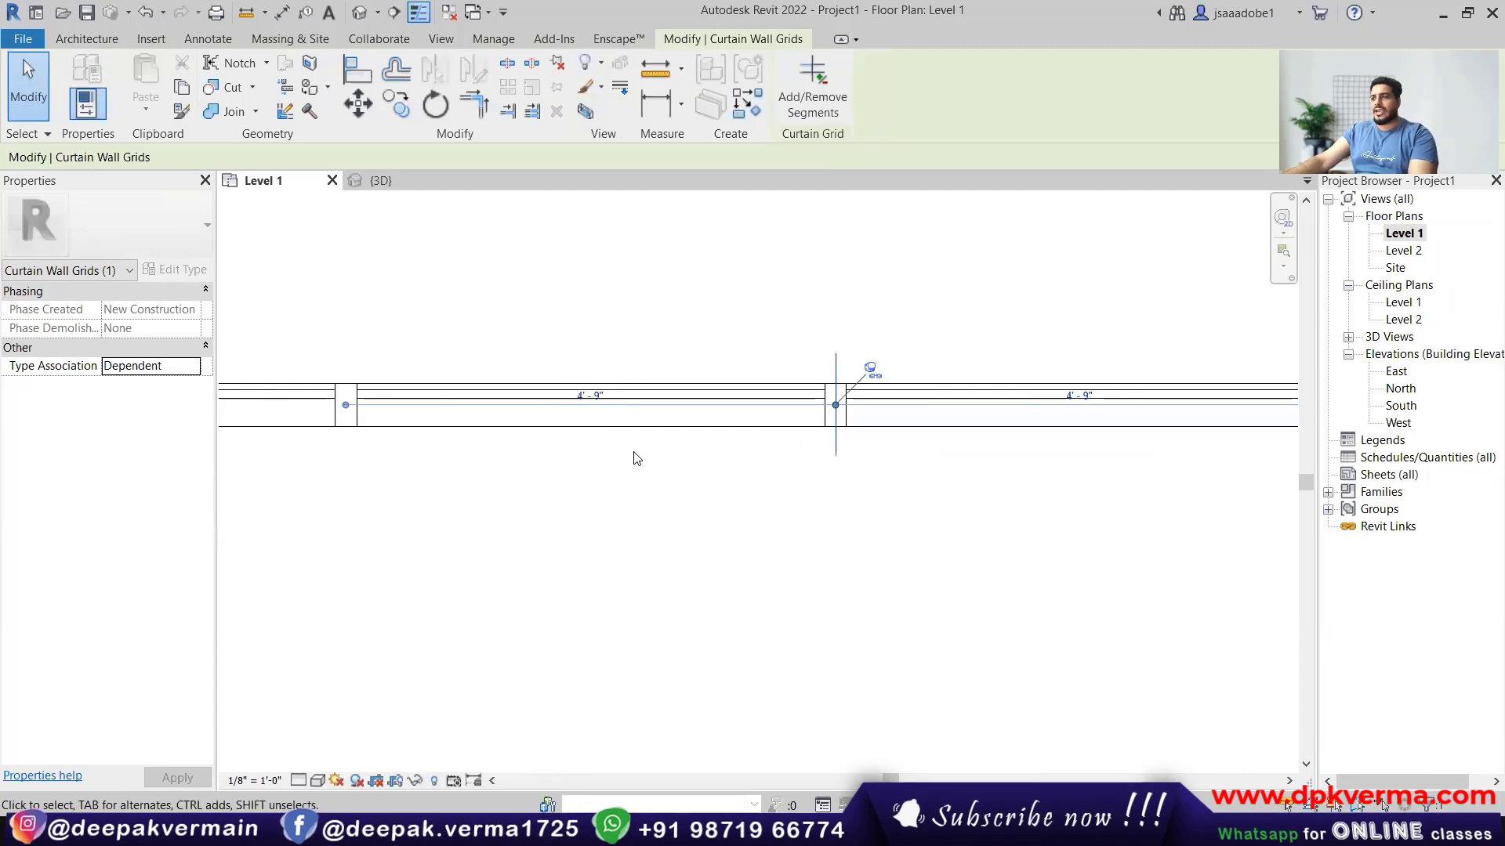
left_click(869, 369)
left_click(591, 396)
type("3")
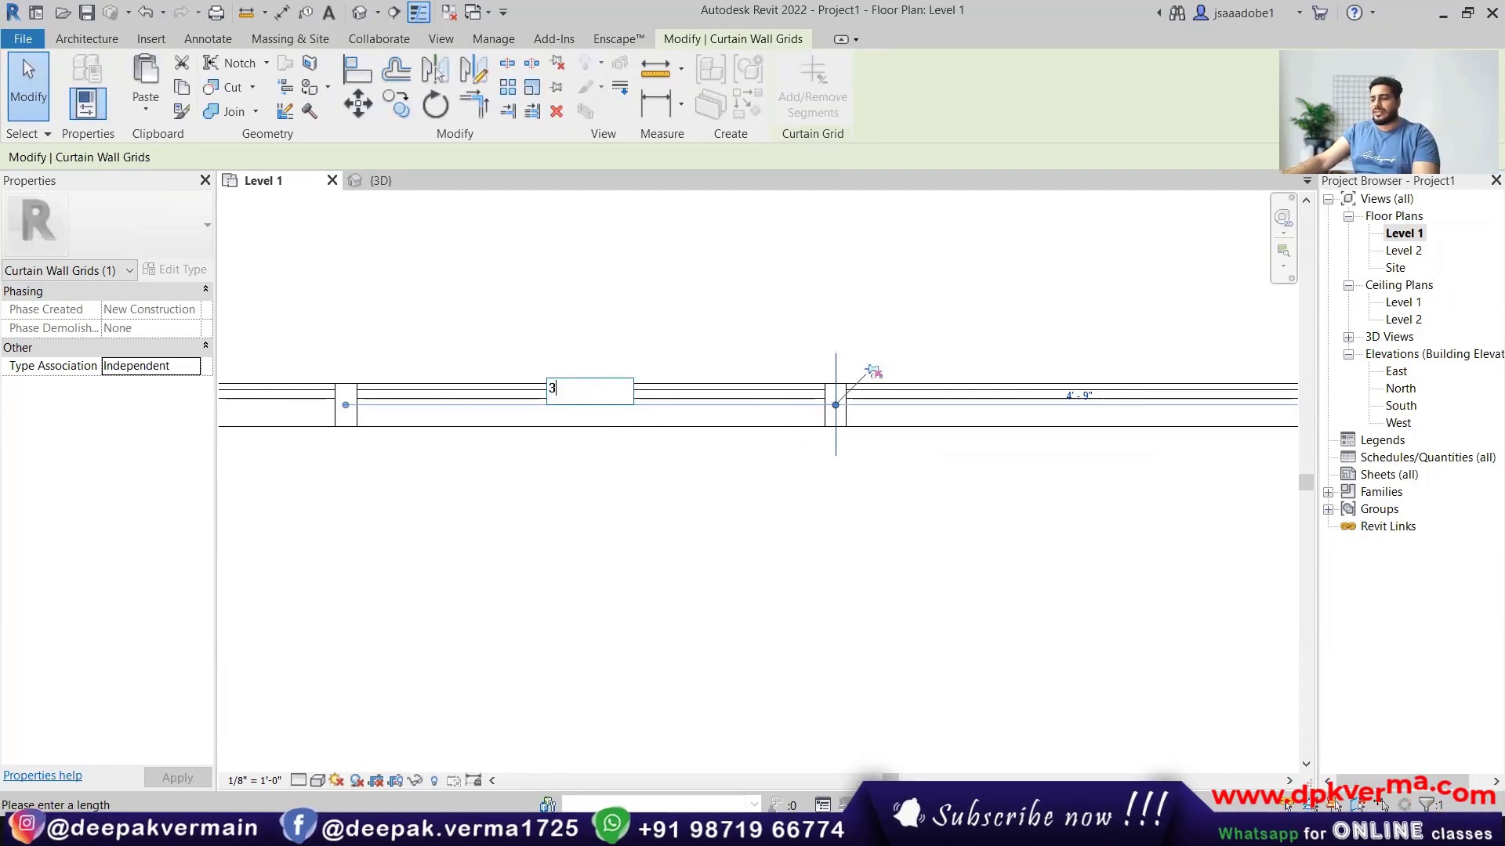
key("Return")
In the 3D view, delete the bottom horizontal mullion of the narrowed storefront bay.
left_click(370, 11)
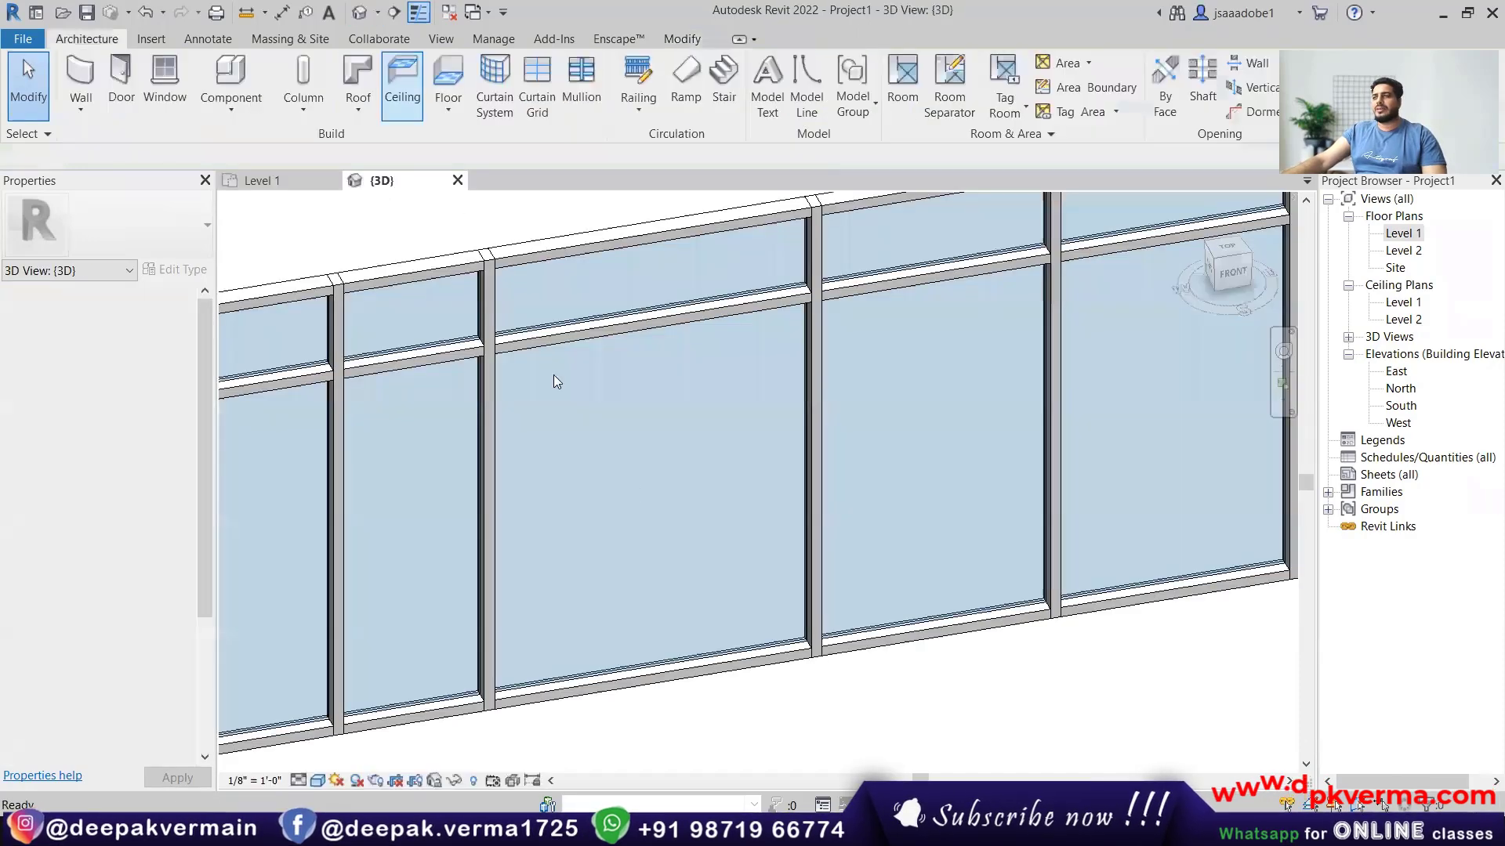
scroll(623, 503, "down", 2)
scroll(541, 418, "up", 4)
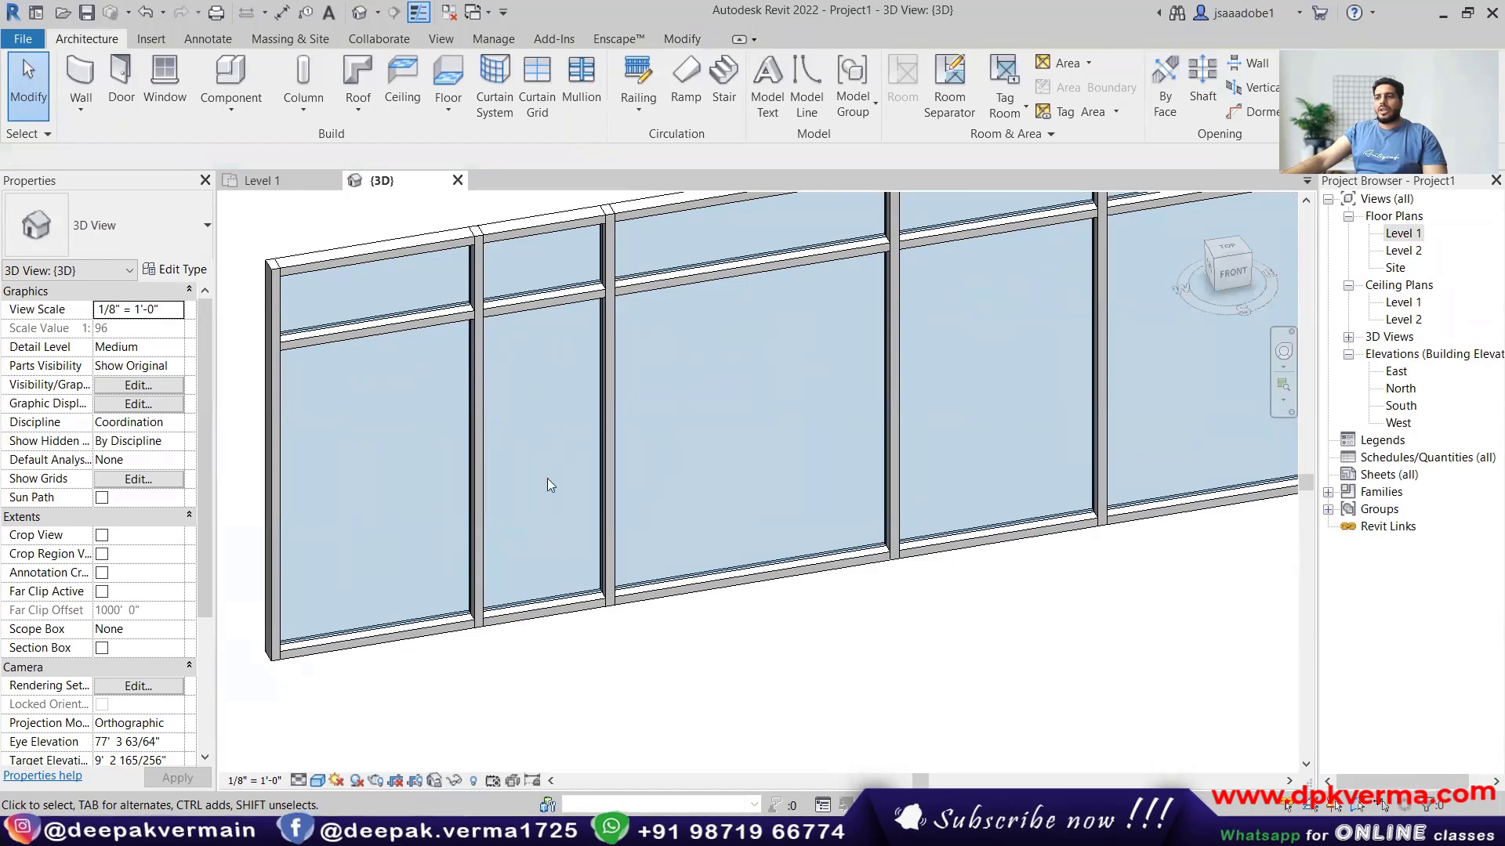
left_click(537, 615)
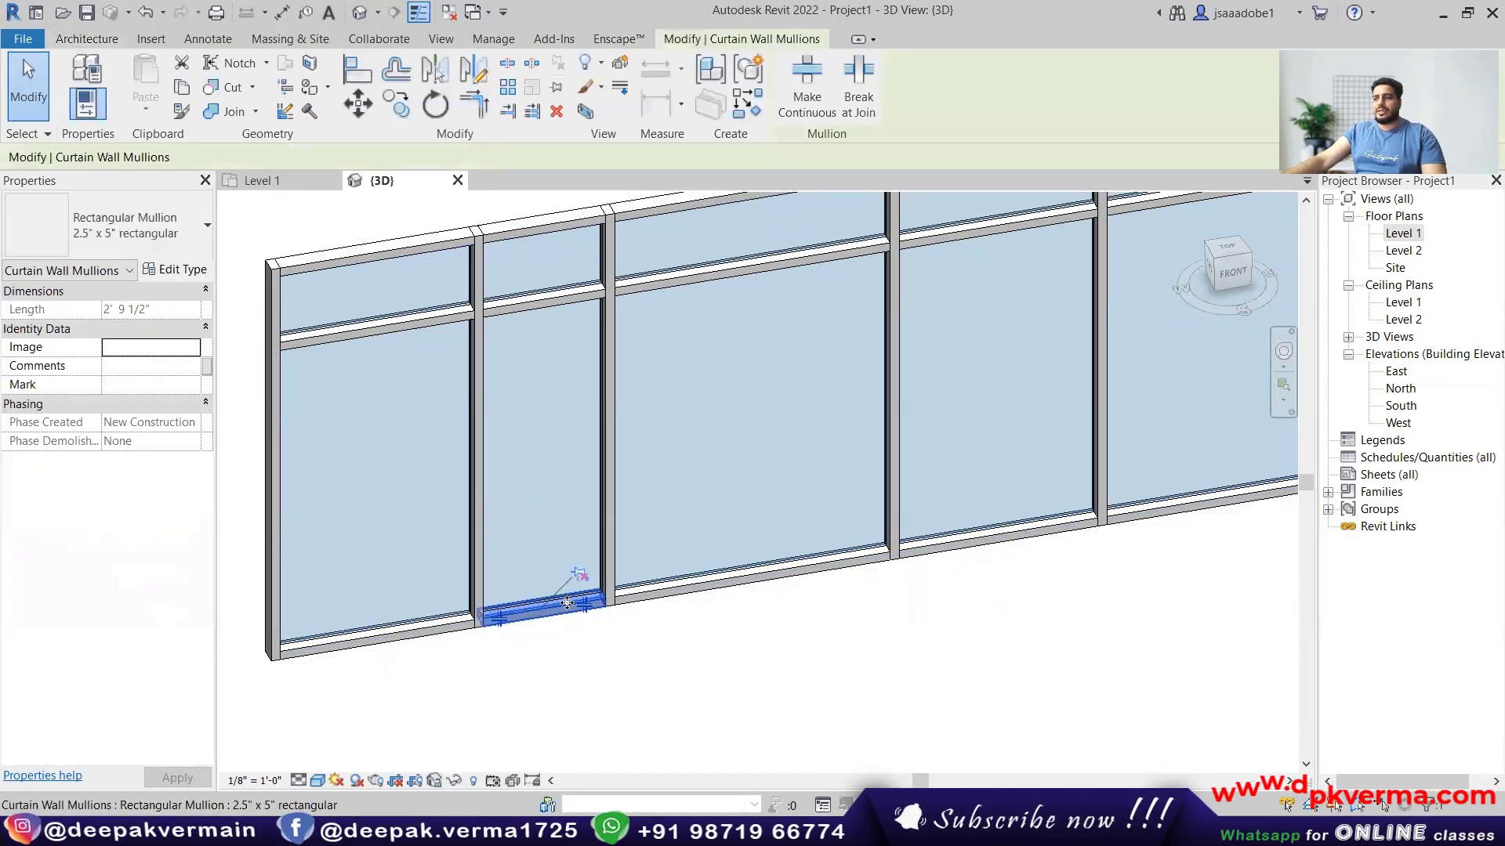
key("Delete")
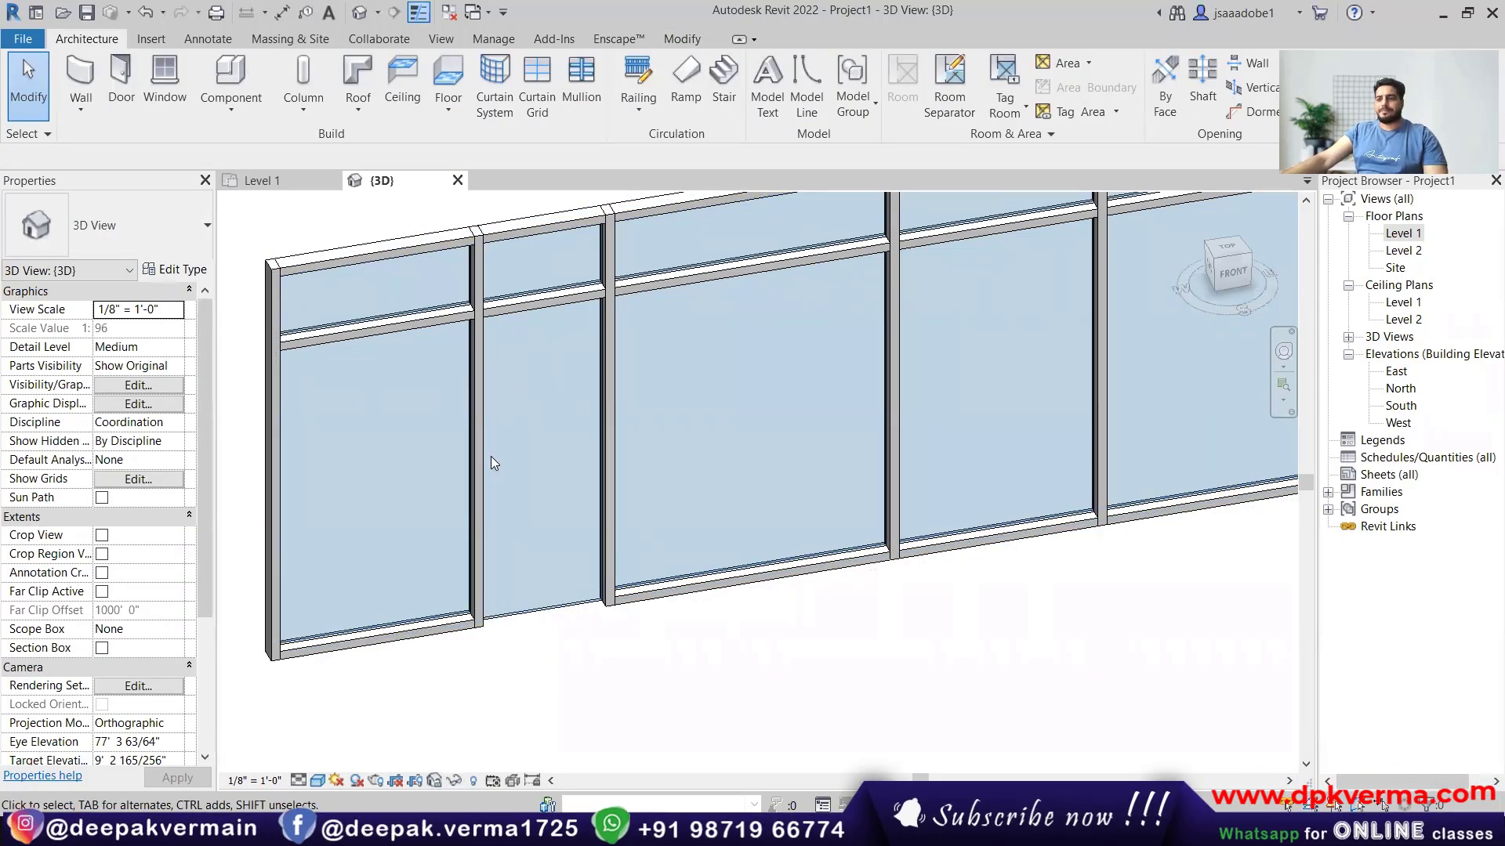
Select the narrow bay's lower glazed panel and look through its available types for a door.
left_click(531, 618)
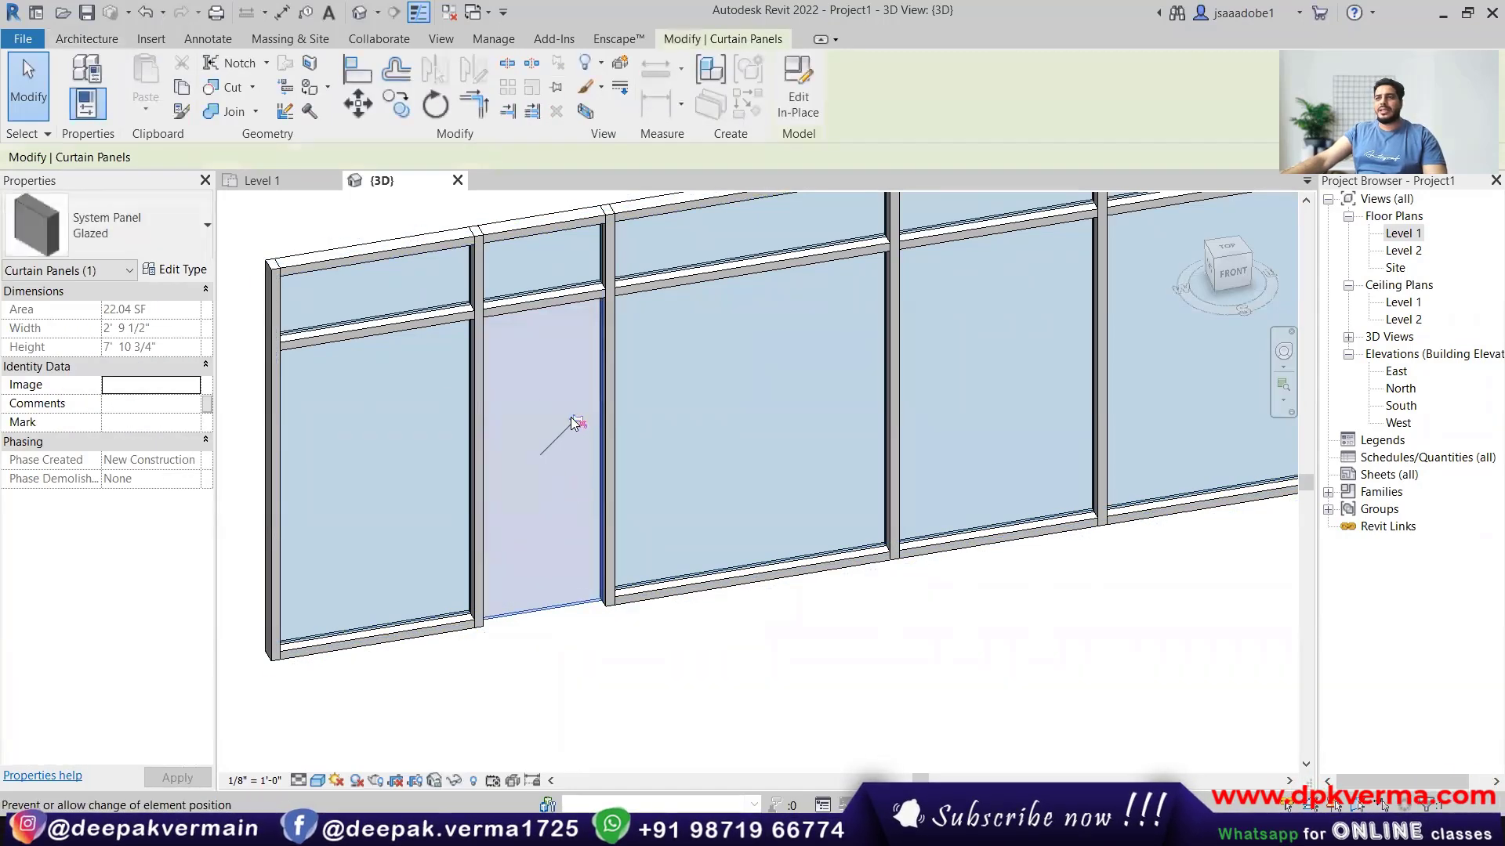
left_click(124, 235)
scroll(186, 428, "up", 3)
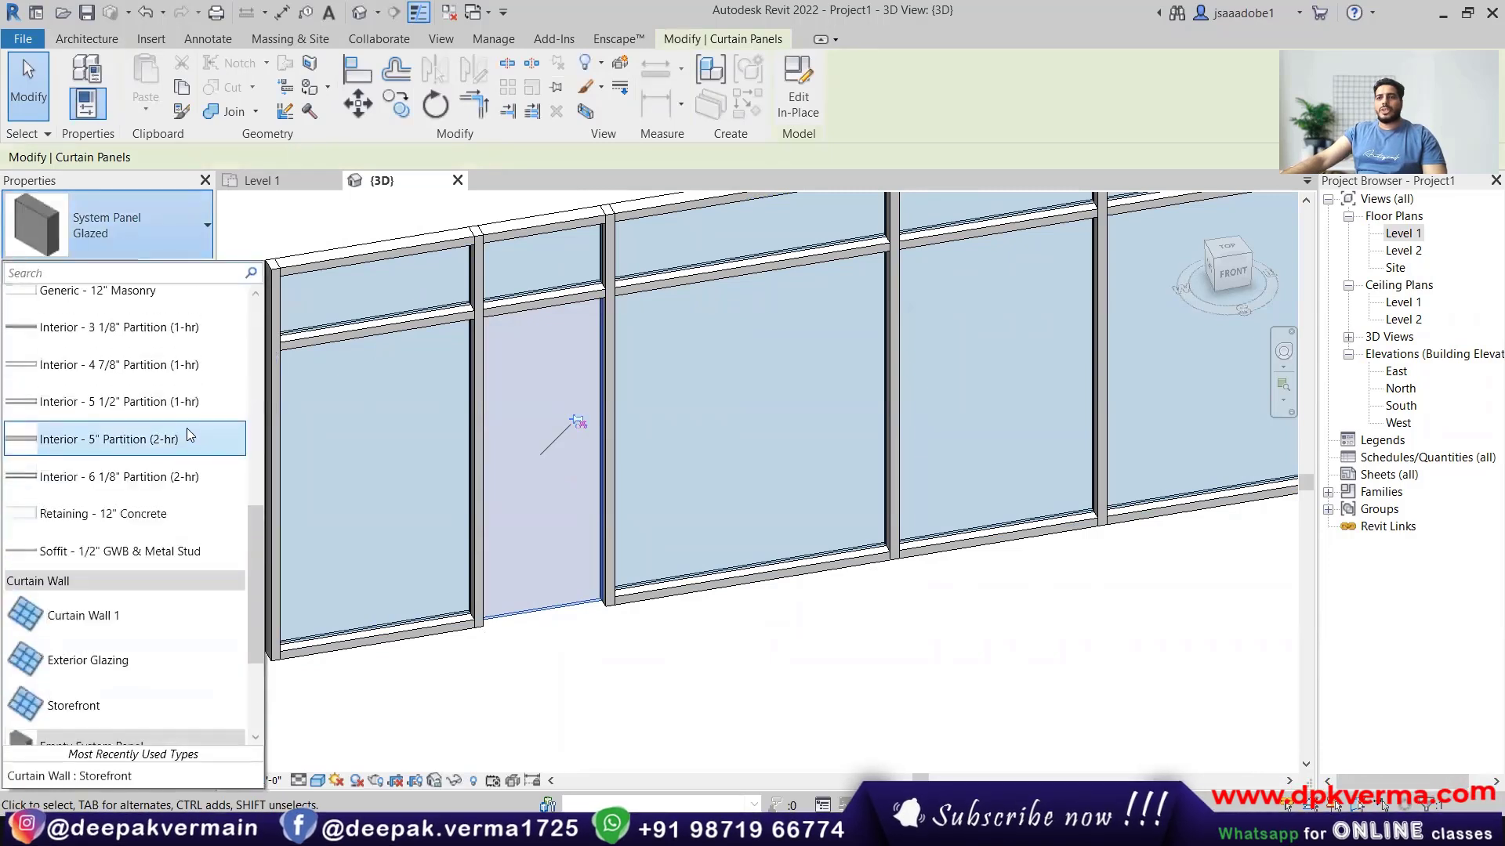
scroll(186, 428, "down", 2)
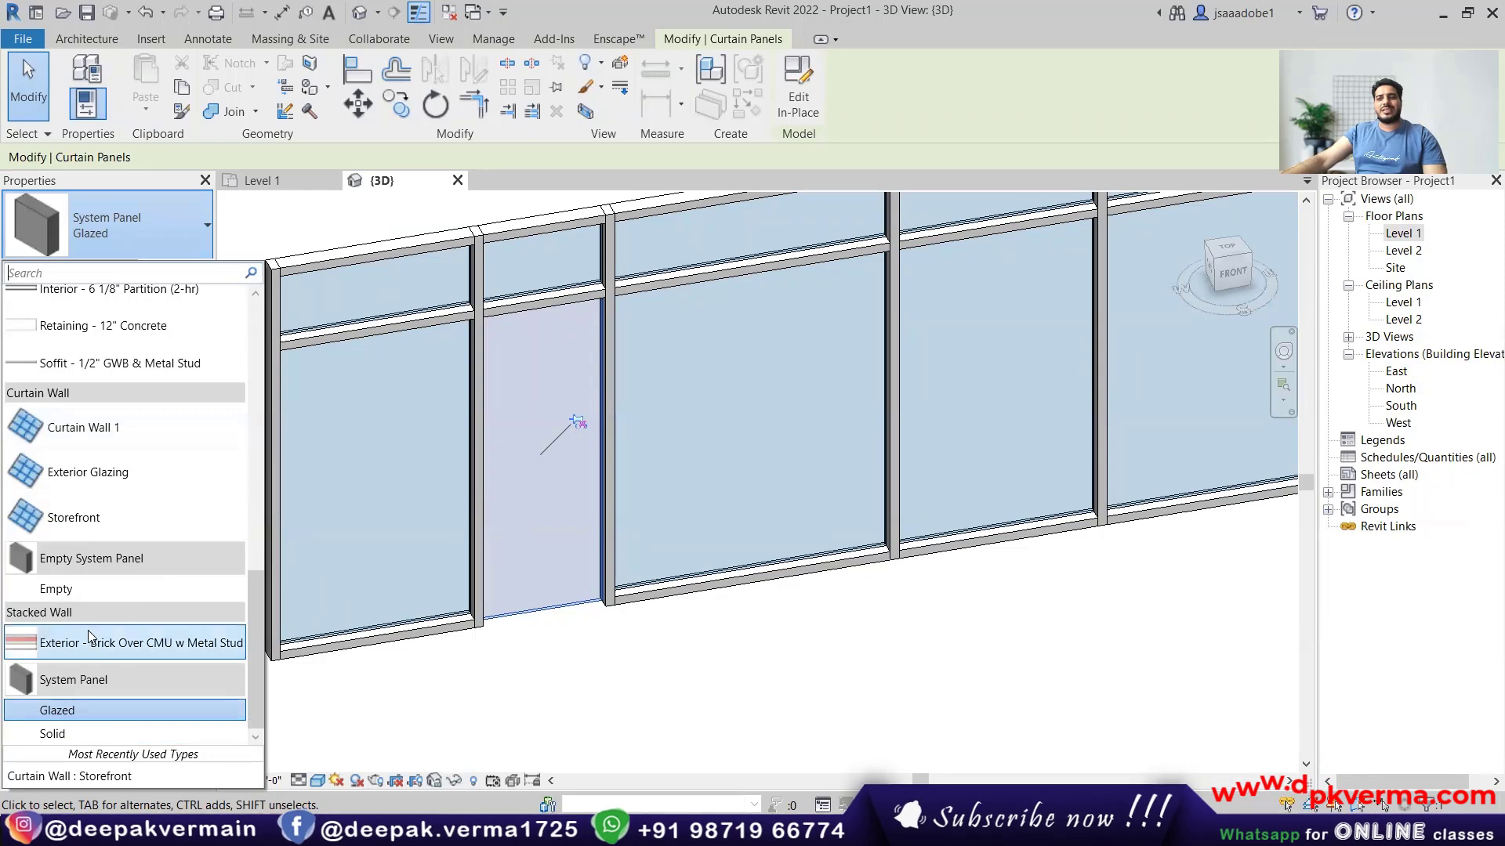
scroll(109, 439, "up", 3)
scroll(127, 589, "down", 4)
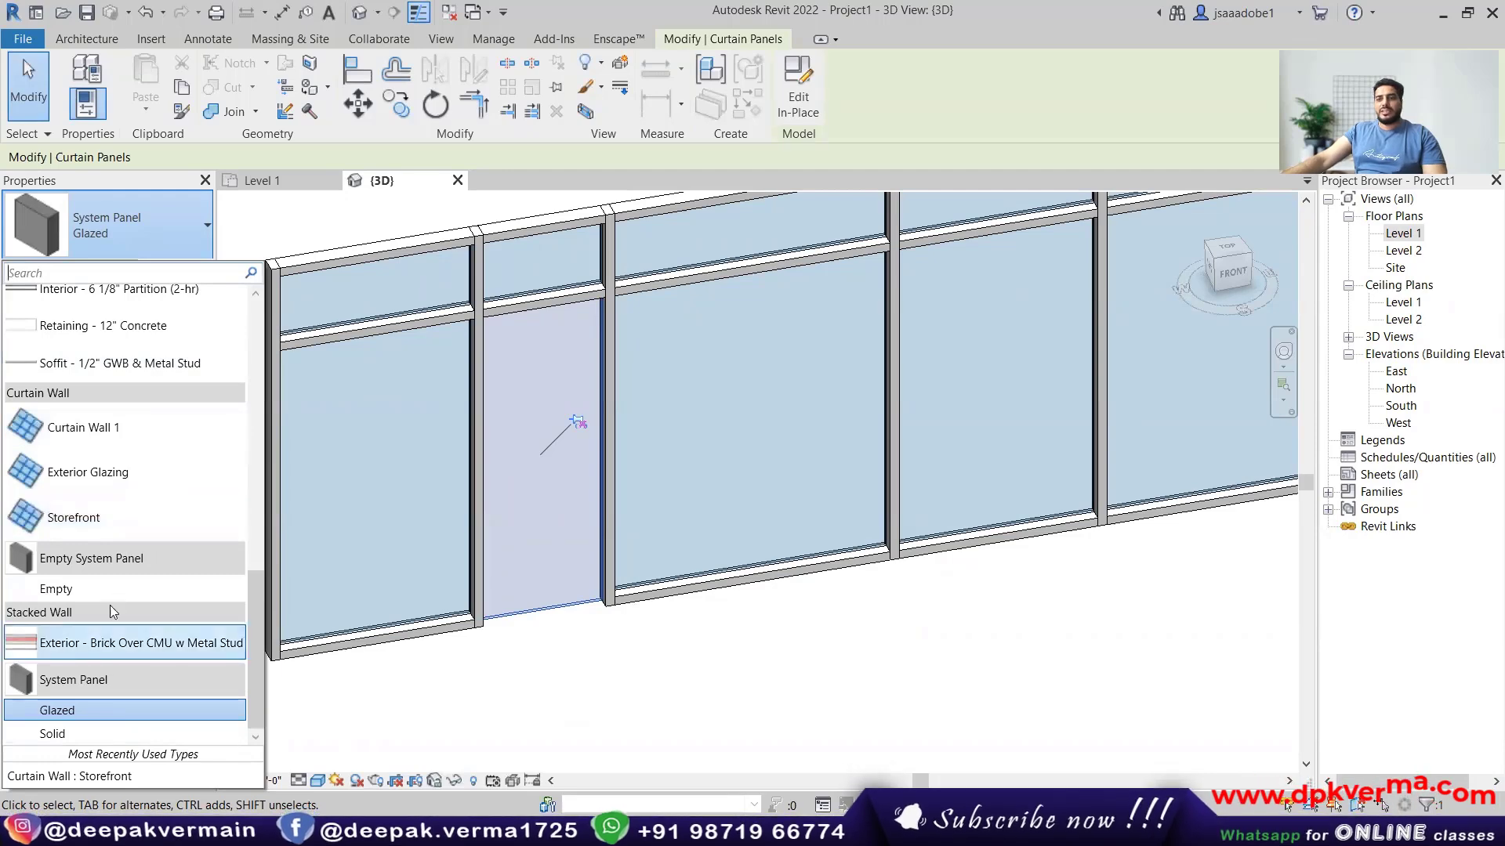
scroll(124, 552, "up", 3)
scroll(124, 553, "down", 3)
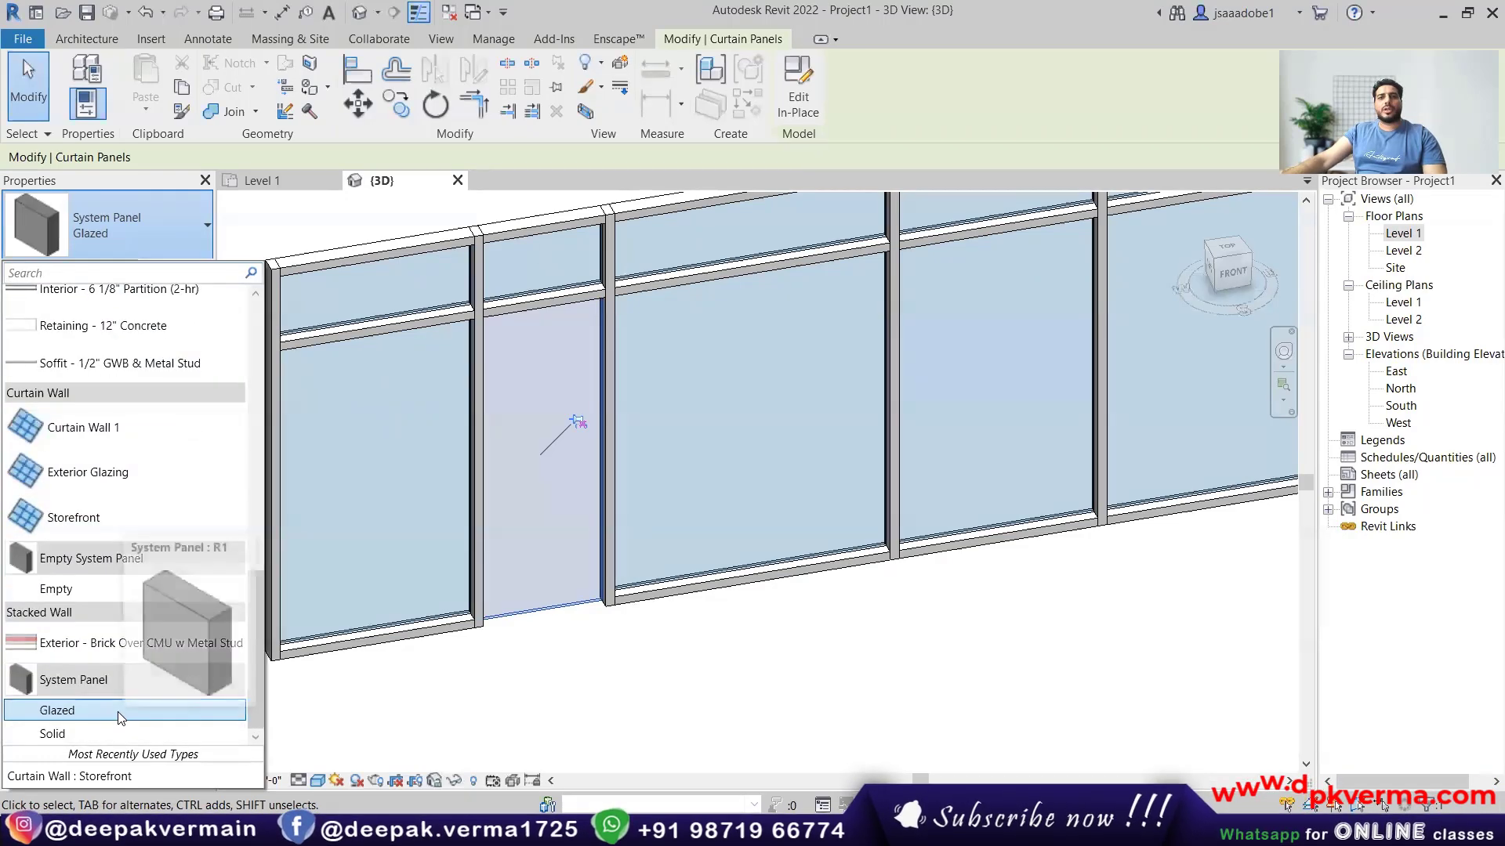
left_click(470, 732)
scroll(480, 660, "down", 2)
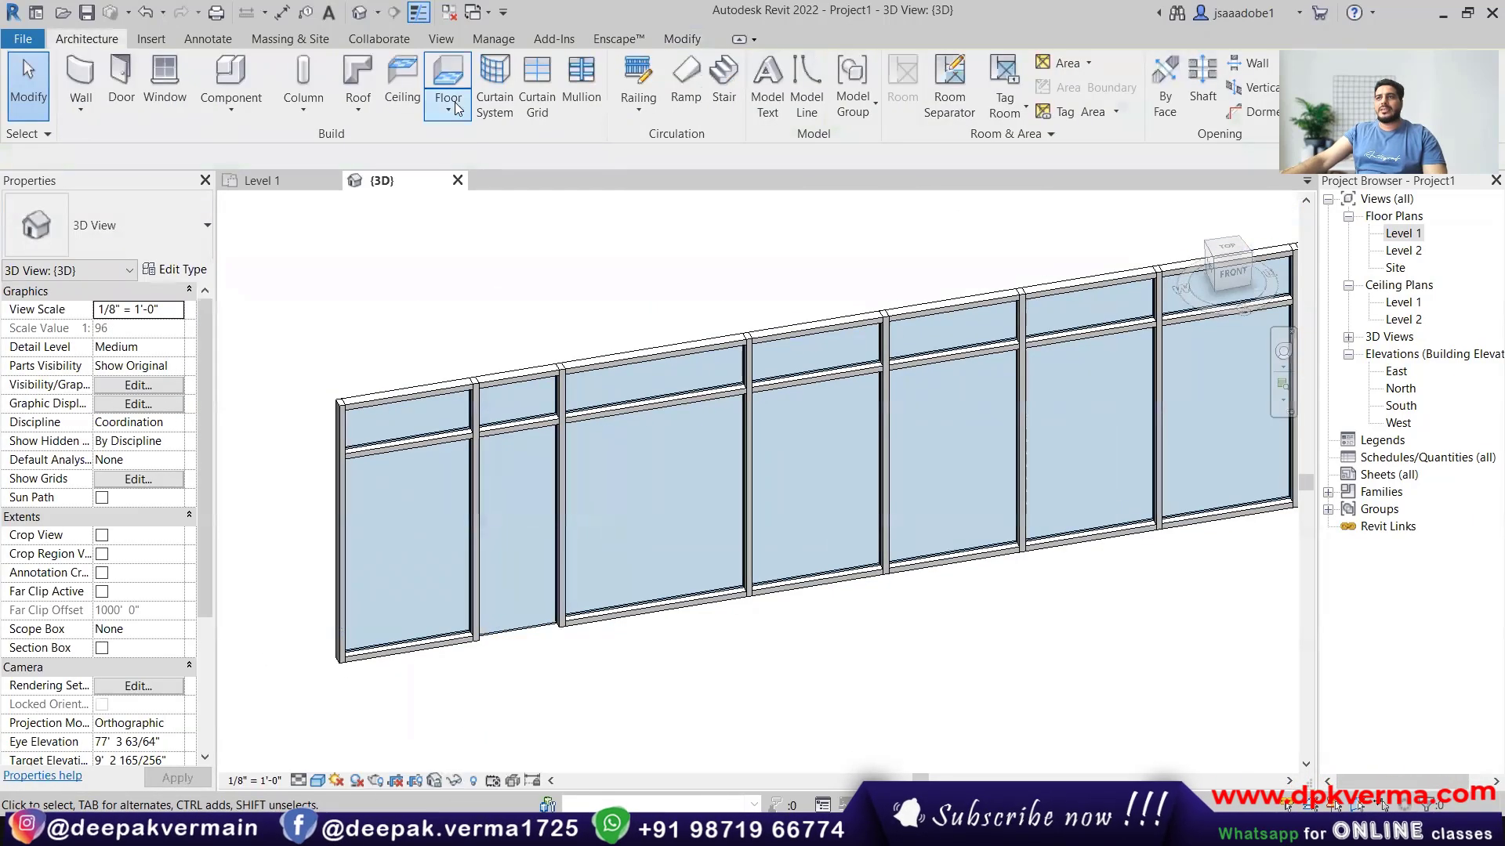
Load the door family Concept IntSgl.rfa from the Internal Doors folder.
left_click(150, 40)
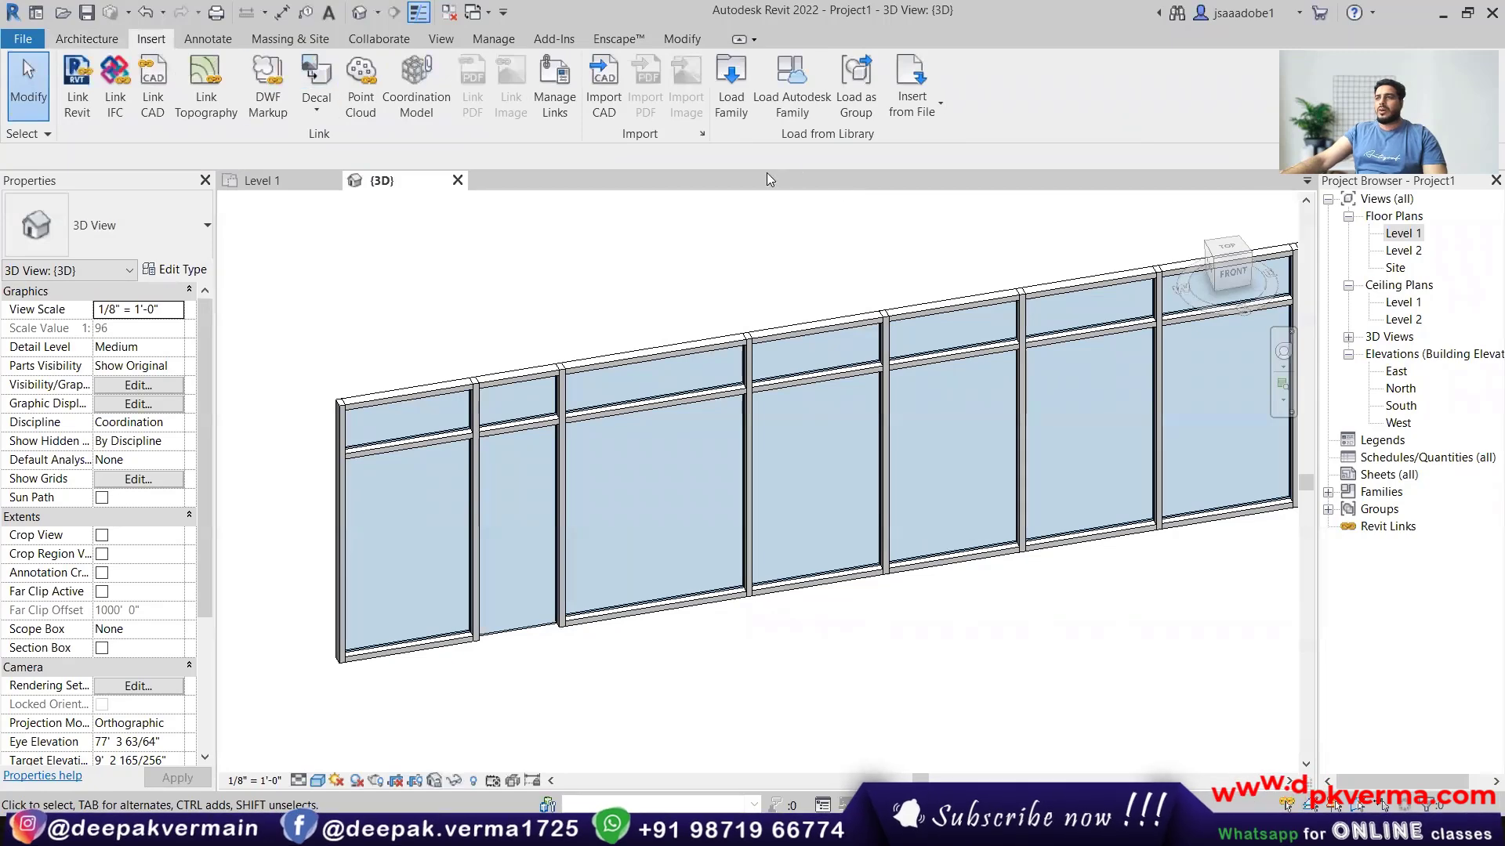
left_click(728, 114)
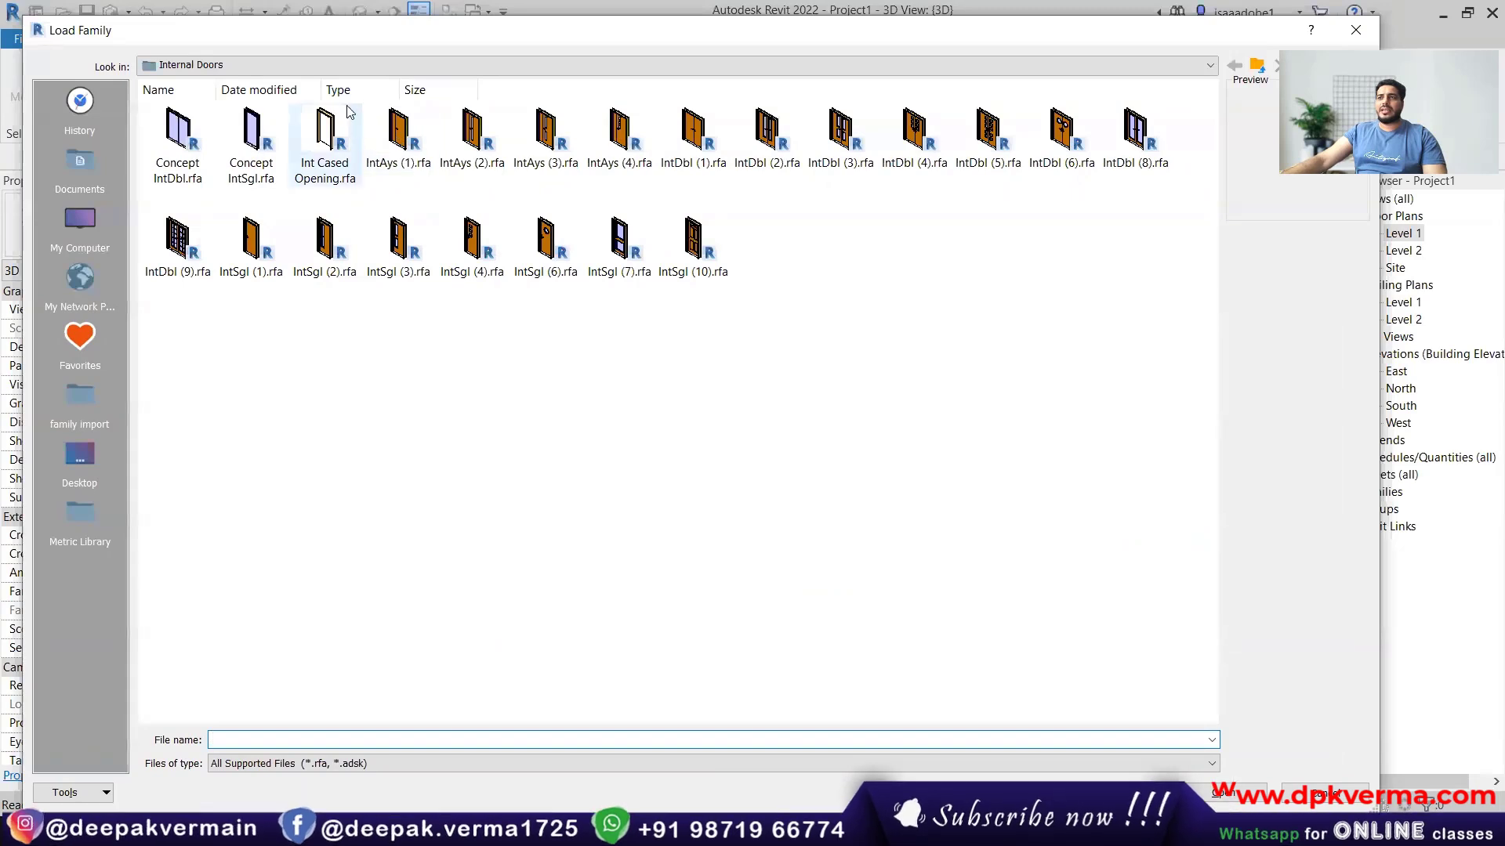
left_click(171, 143)
left_click(252, 139)
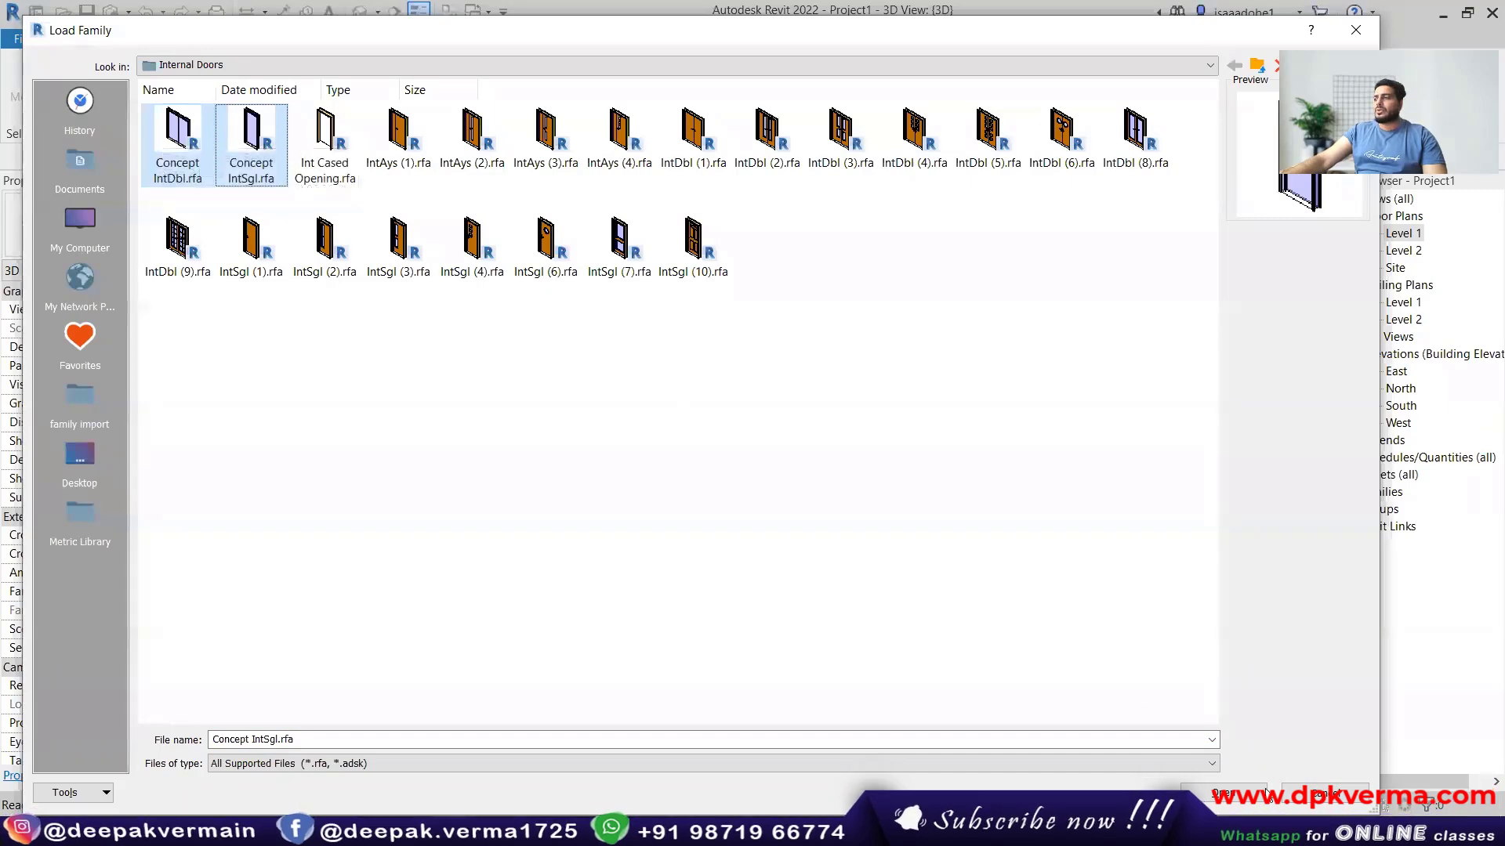
left_click(1232, 794)
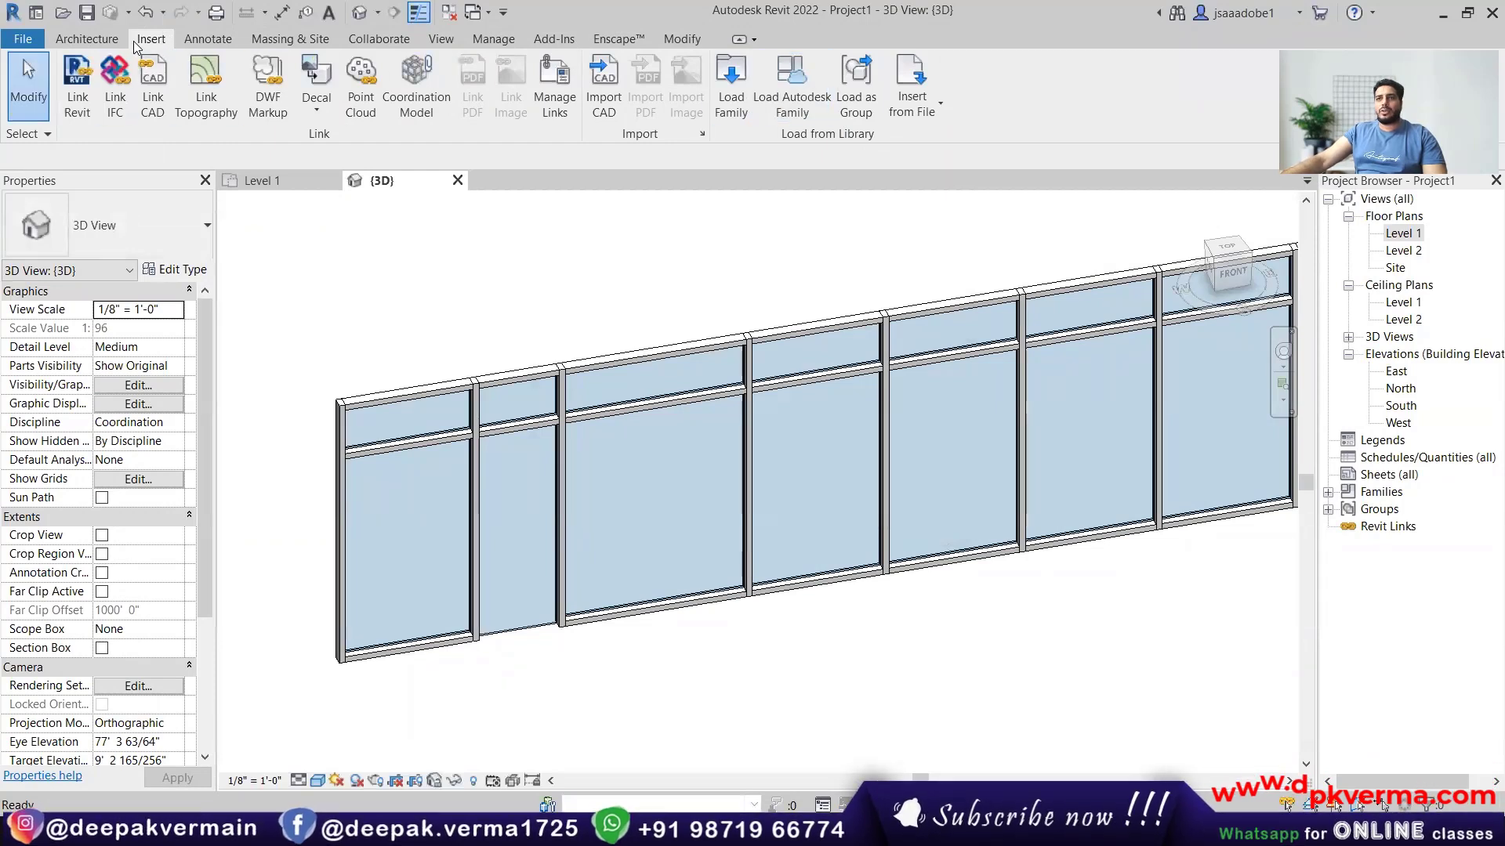
Examine the door types available to the Door command, then leave the command without placing a door.
left_click(90, 38)
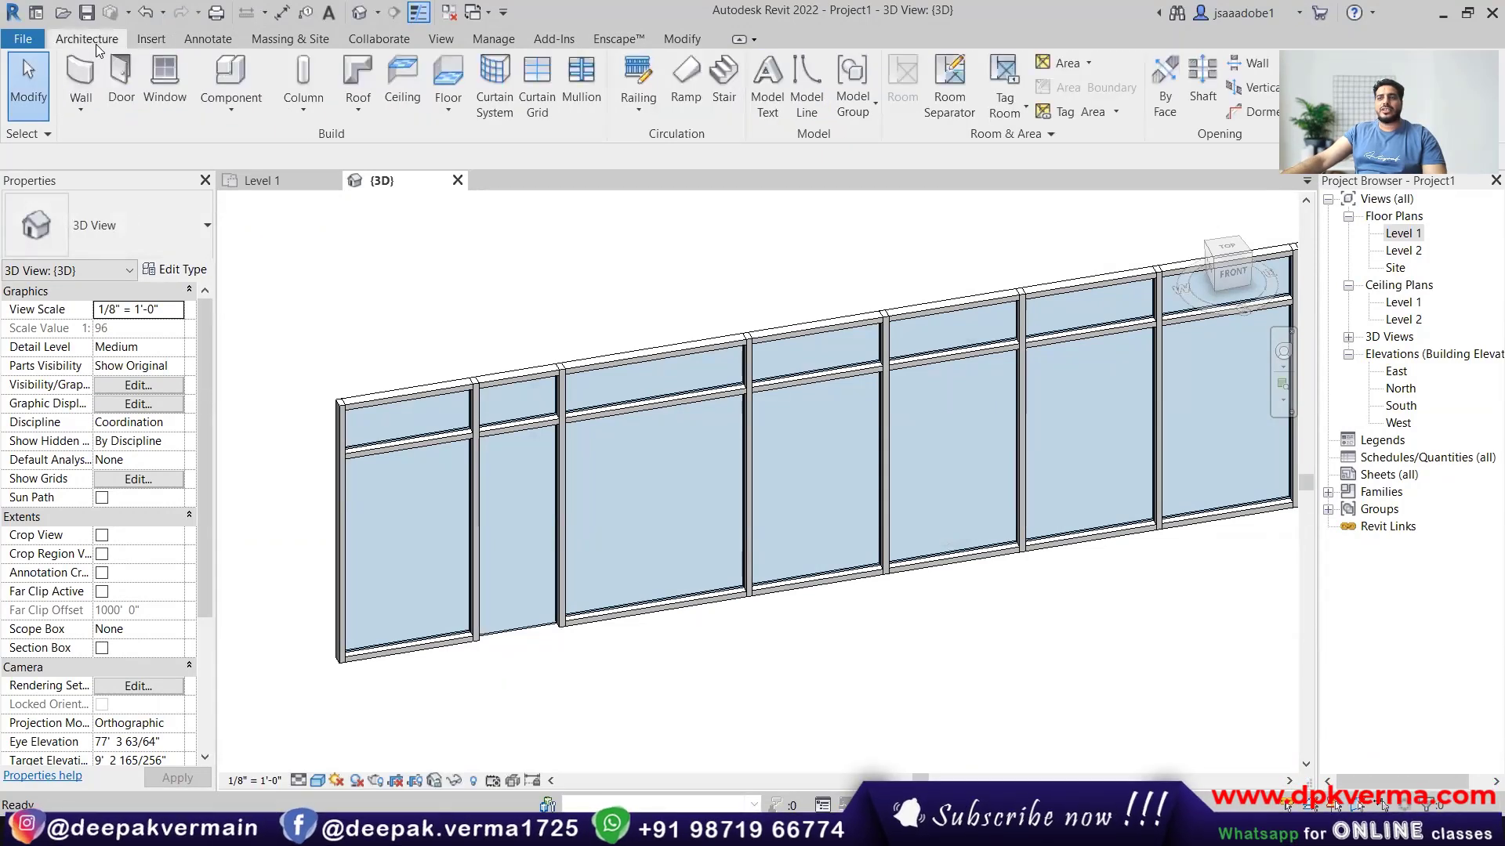
left_click(122, 82)
left_click(795, 79)
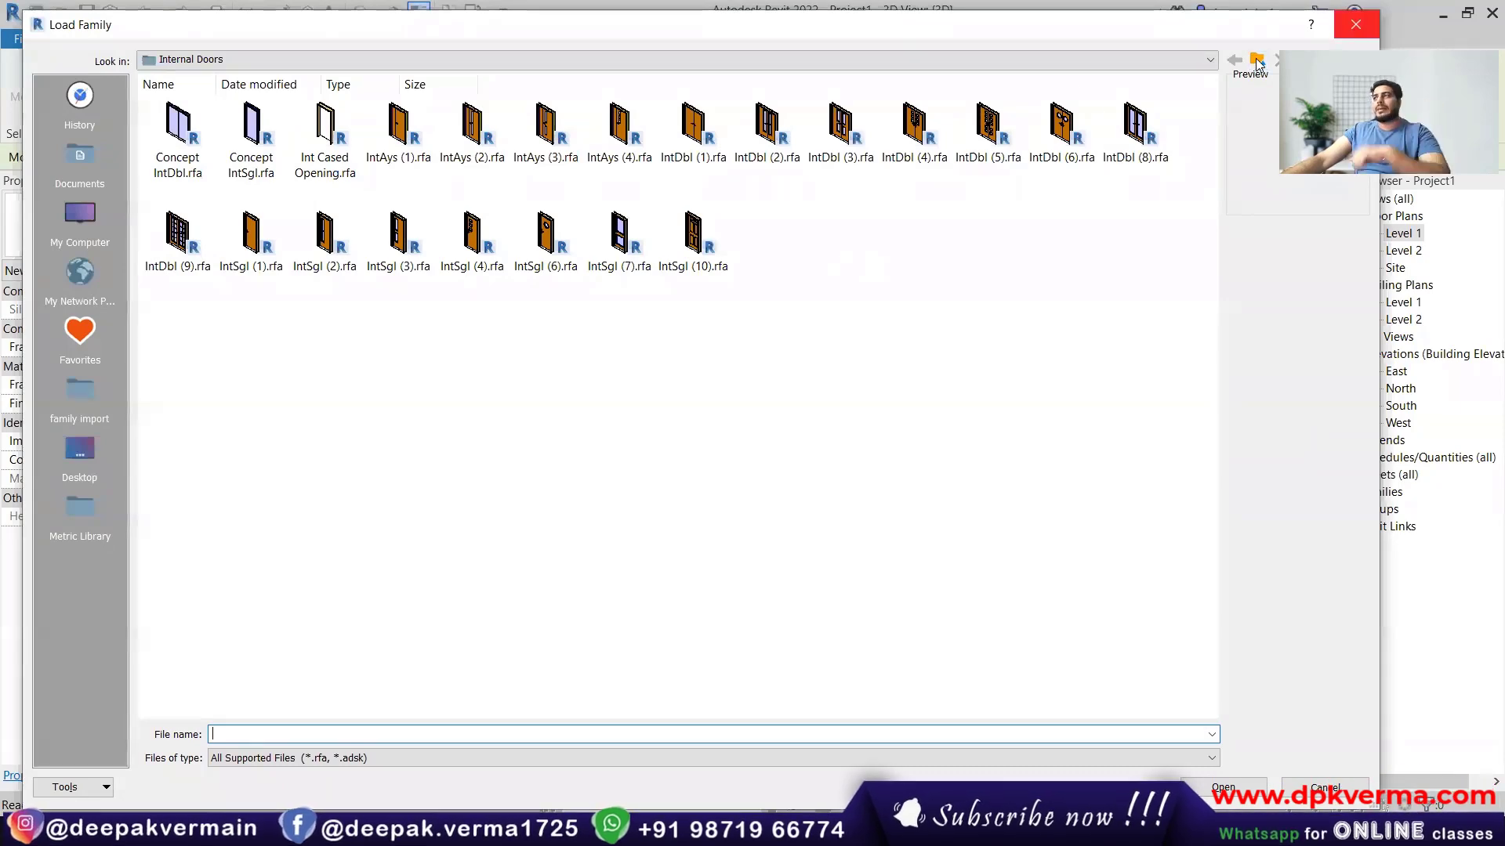
left_click(1356, 24)
left_click(157, 223)
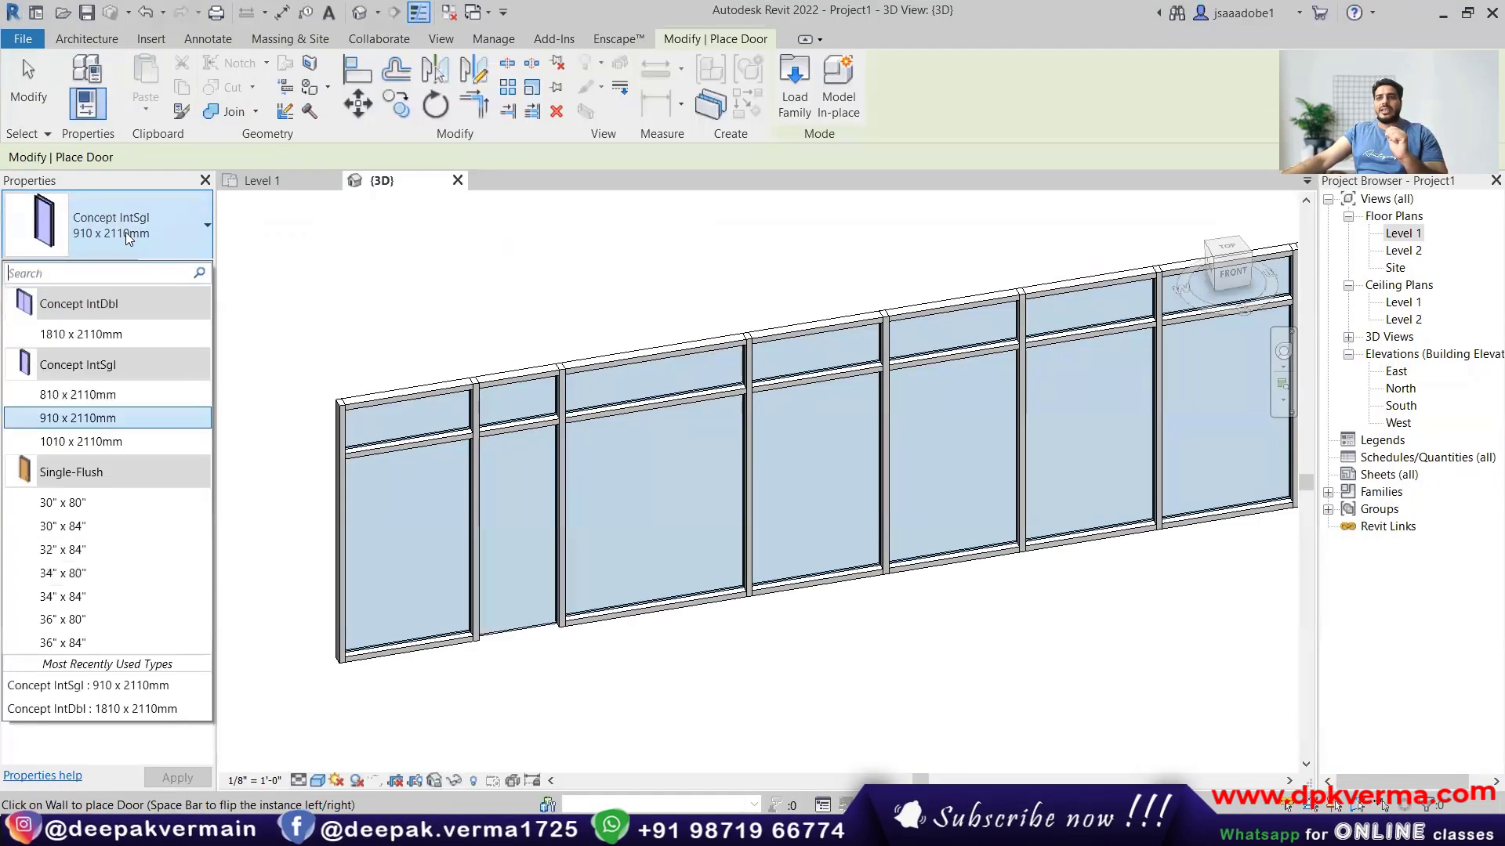
left_click(152, 210)
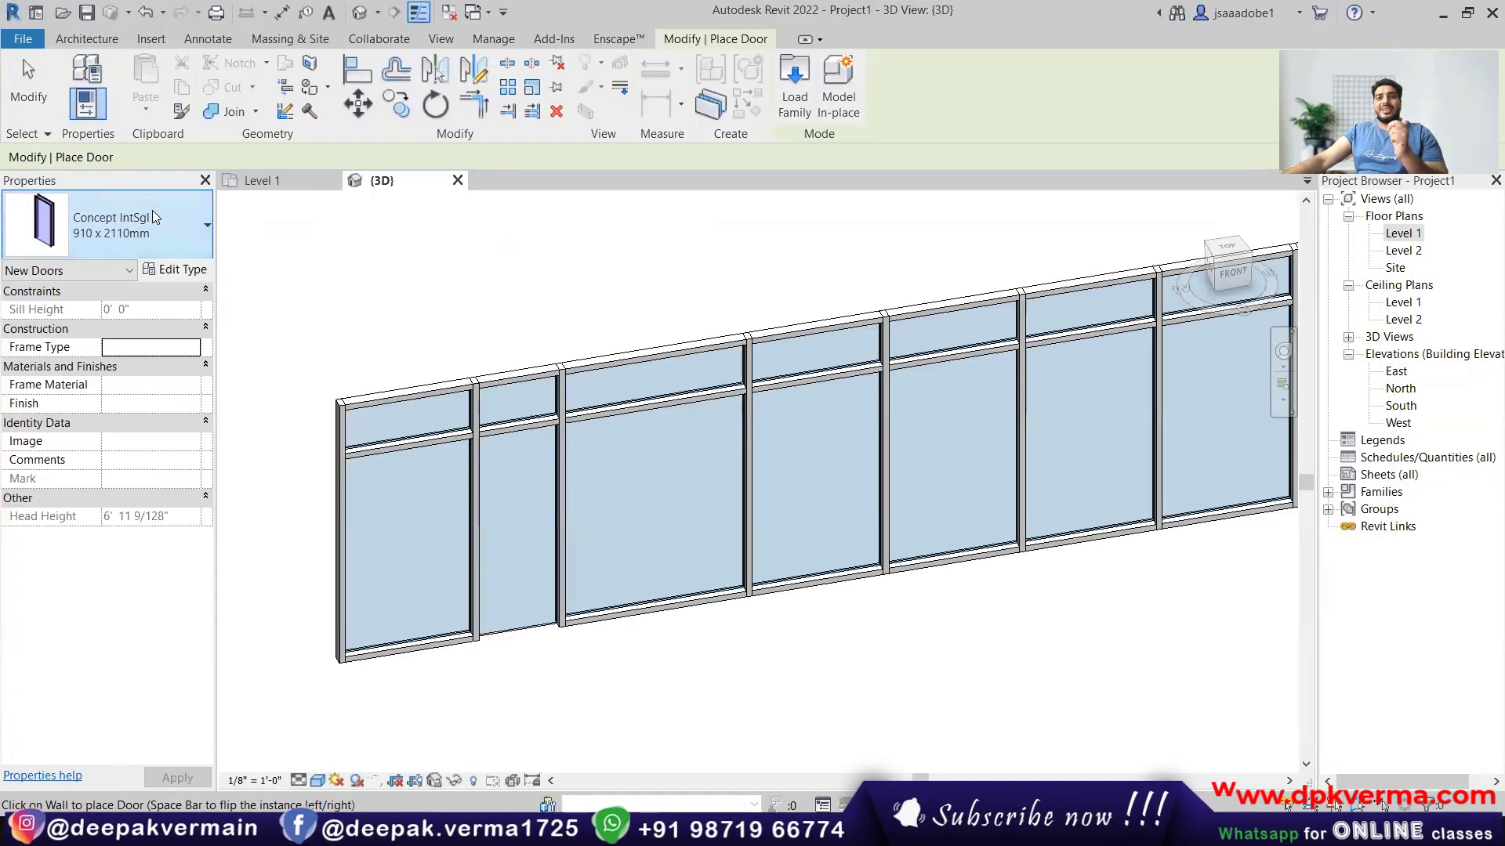
left_click(152, 41)
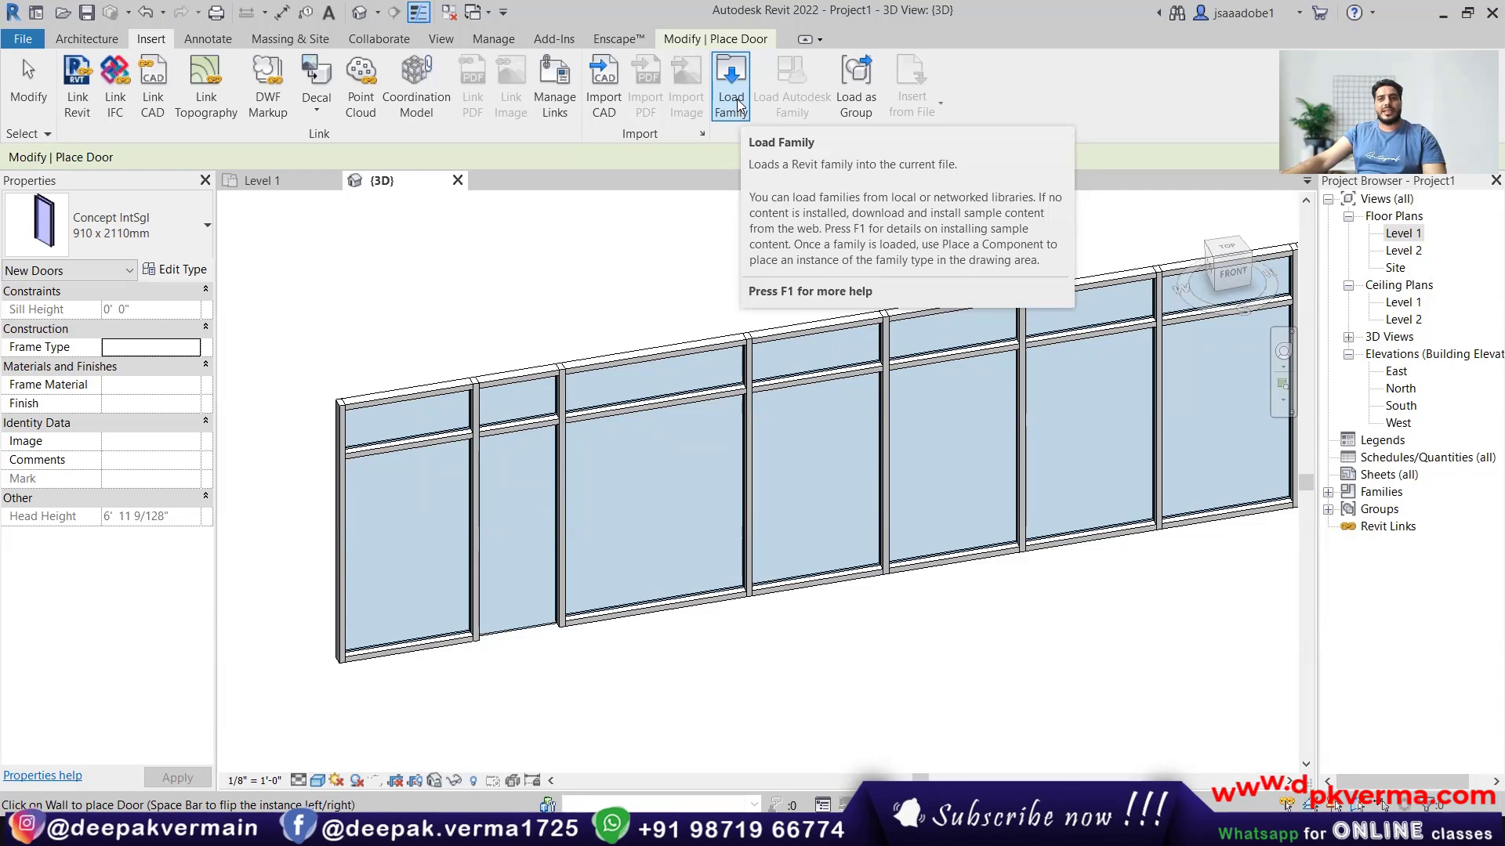
key("Escape")
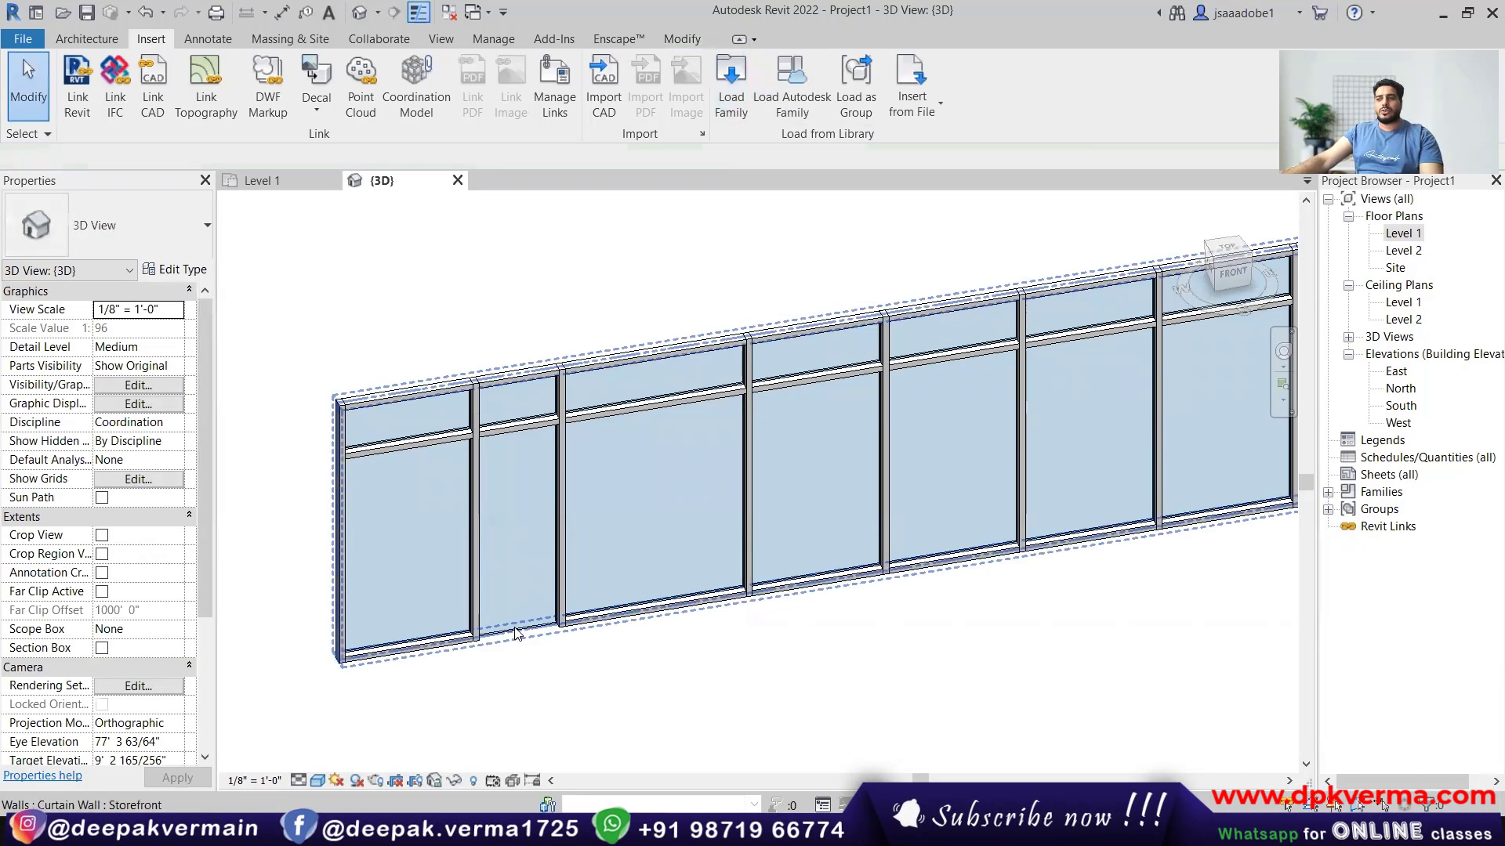
Check the type choices of the narrow bay's lower glazed panel again for the loaded door families.
key("Tab")
left_click(516, 632)
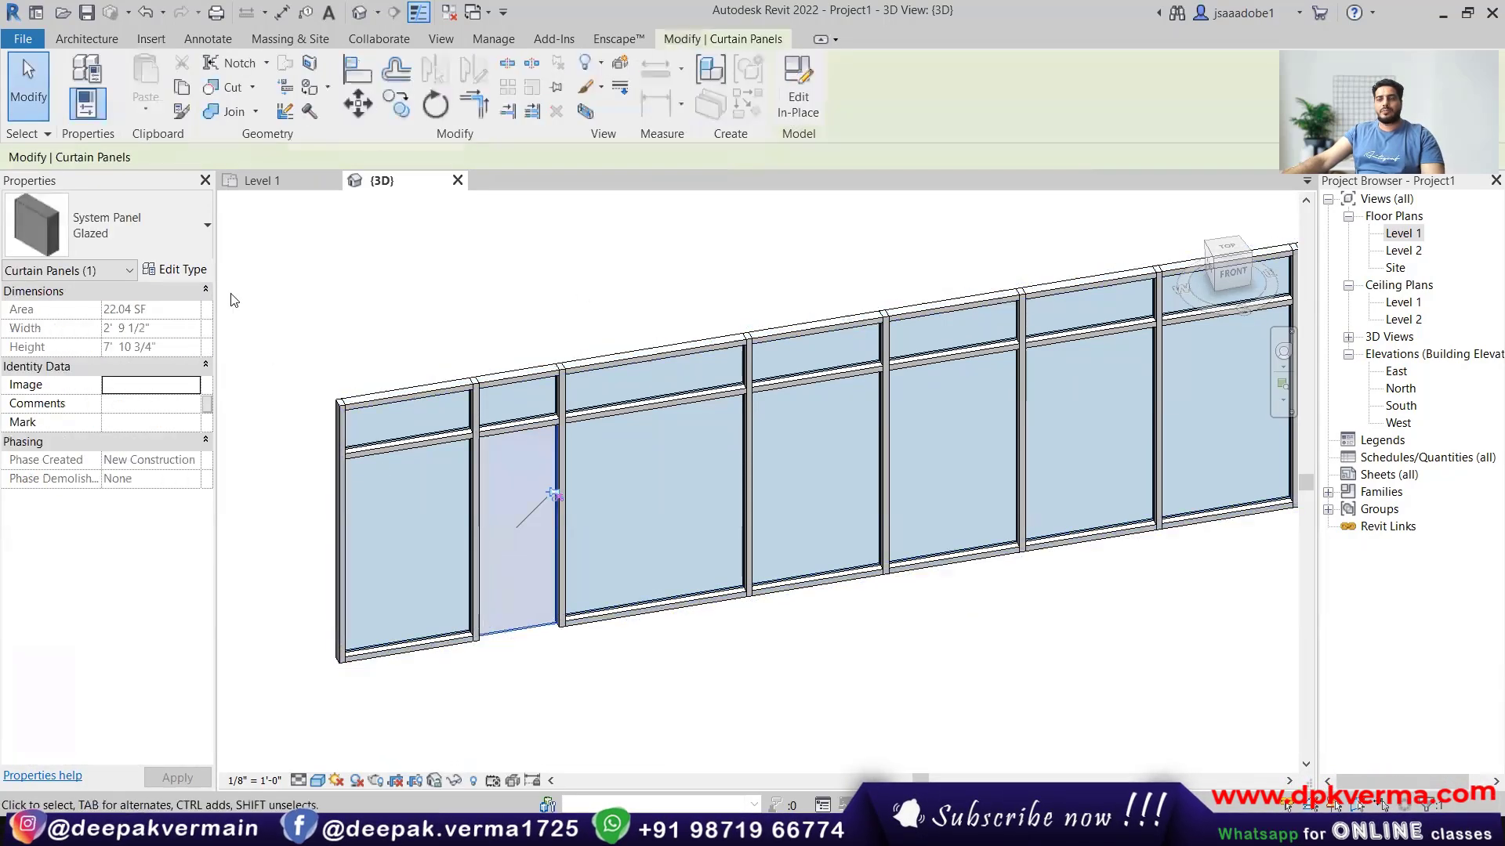
left_click(161, 229)
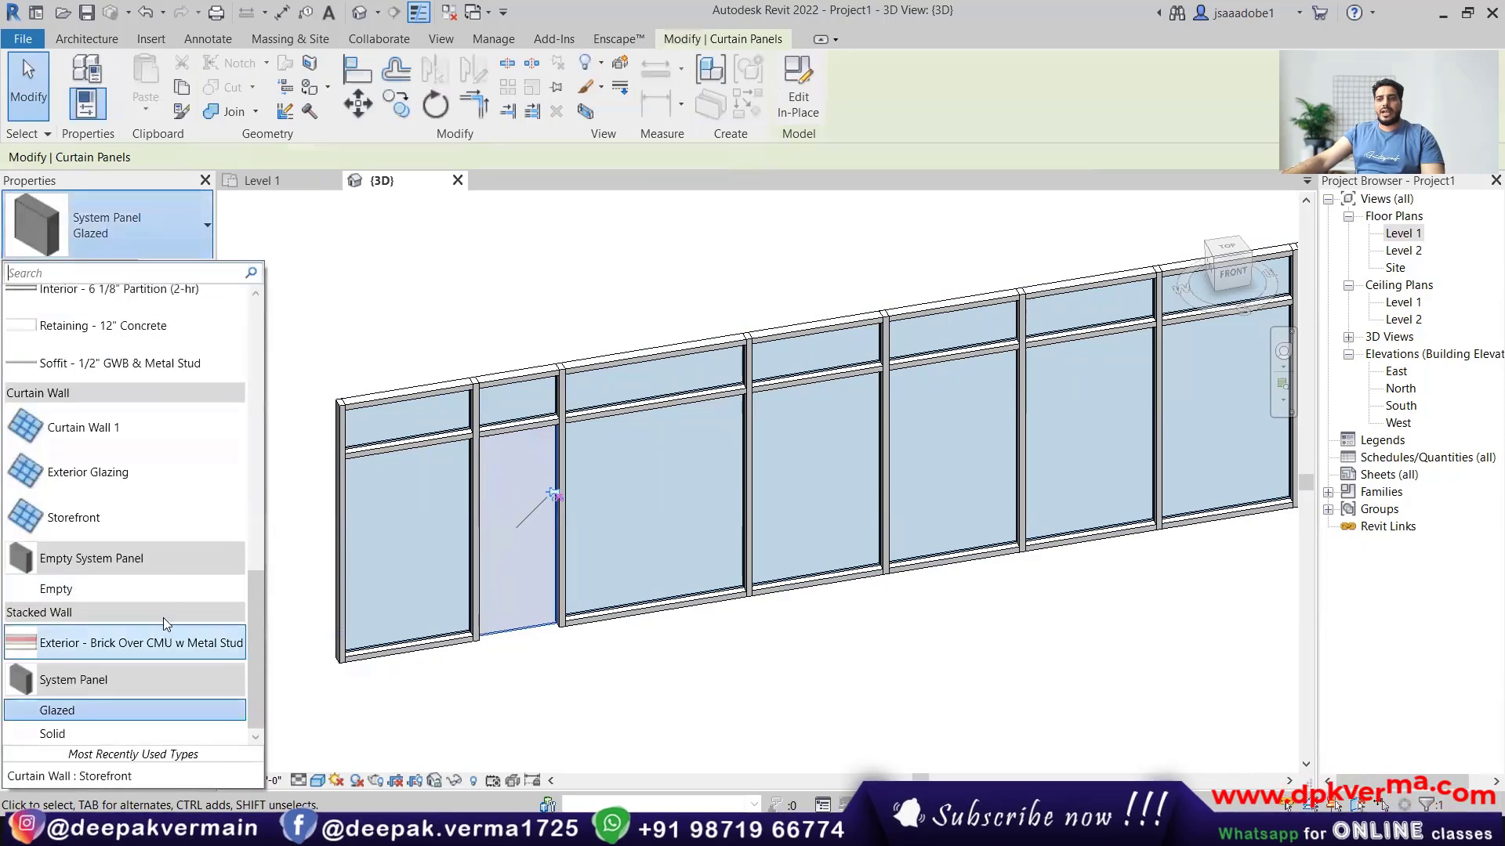
scroll(110, 581, "up", 3)
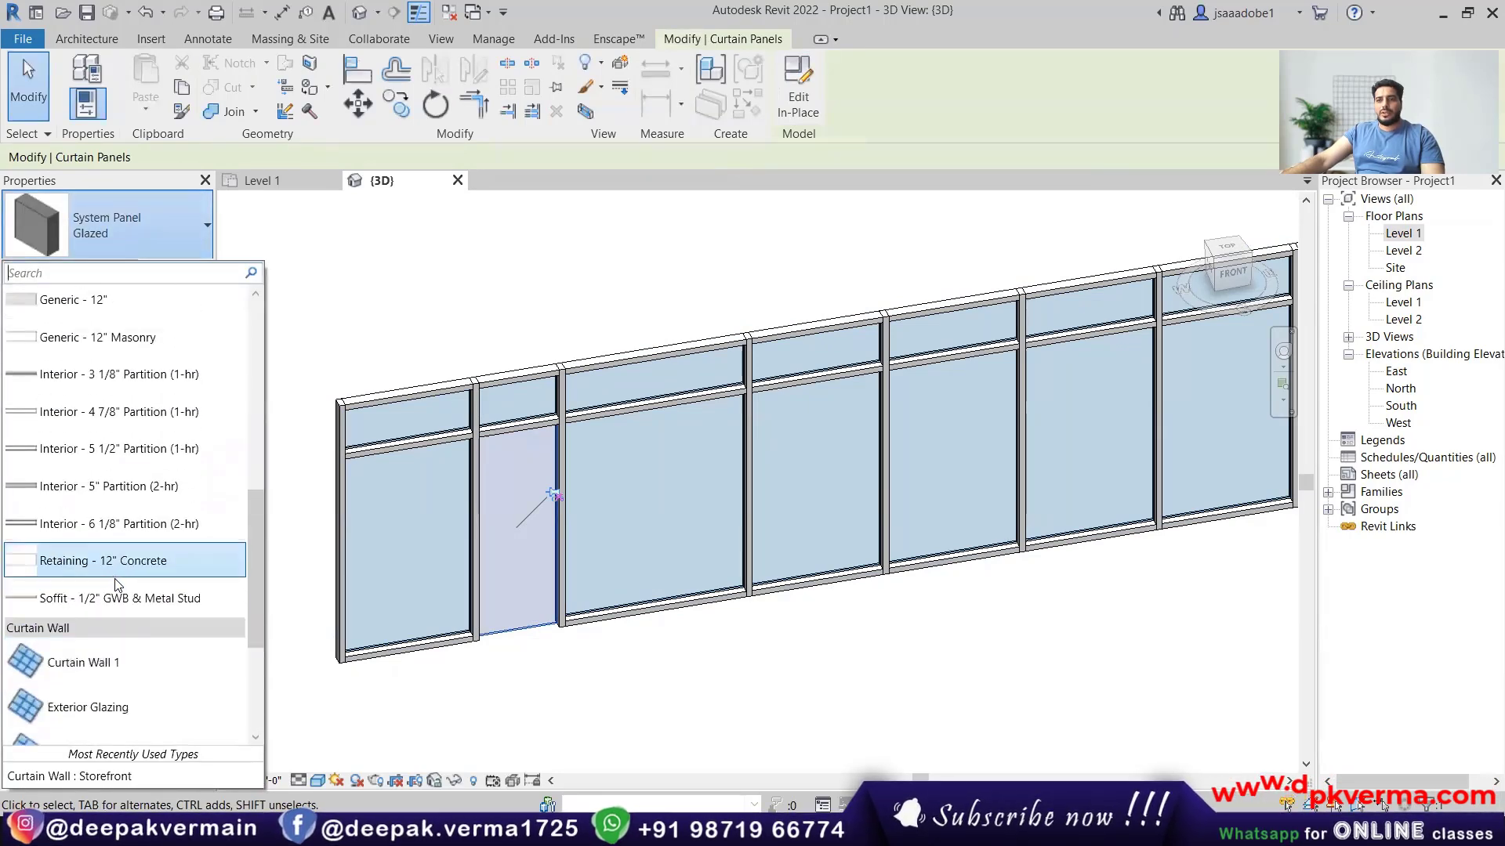
scroll(114, 583, "down", 3)
left_click_drag(257, 633, 295, 741)
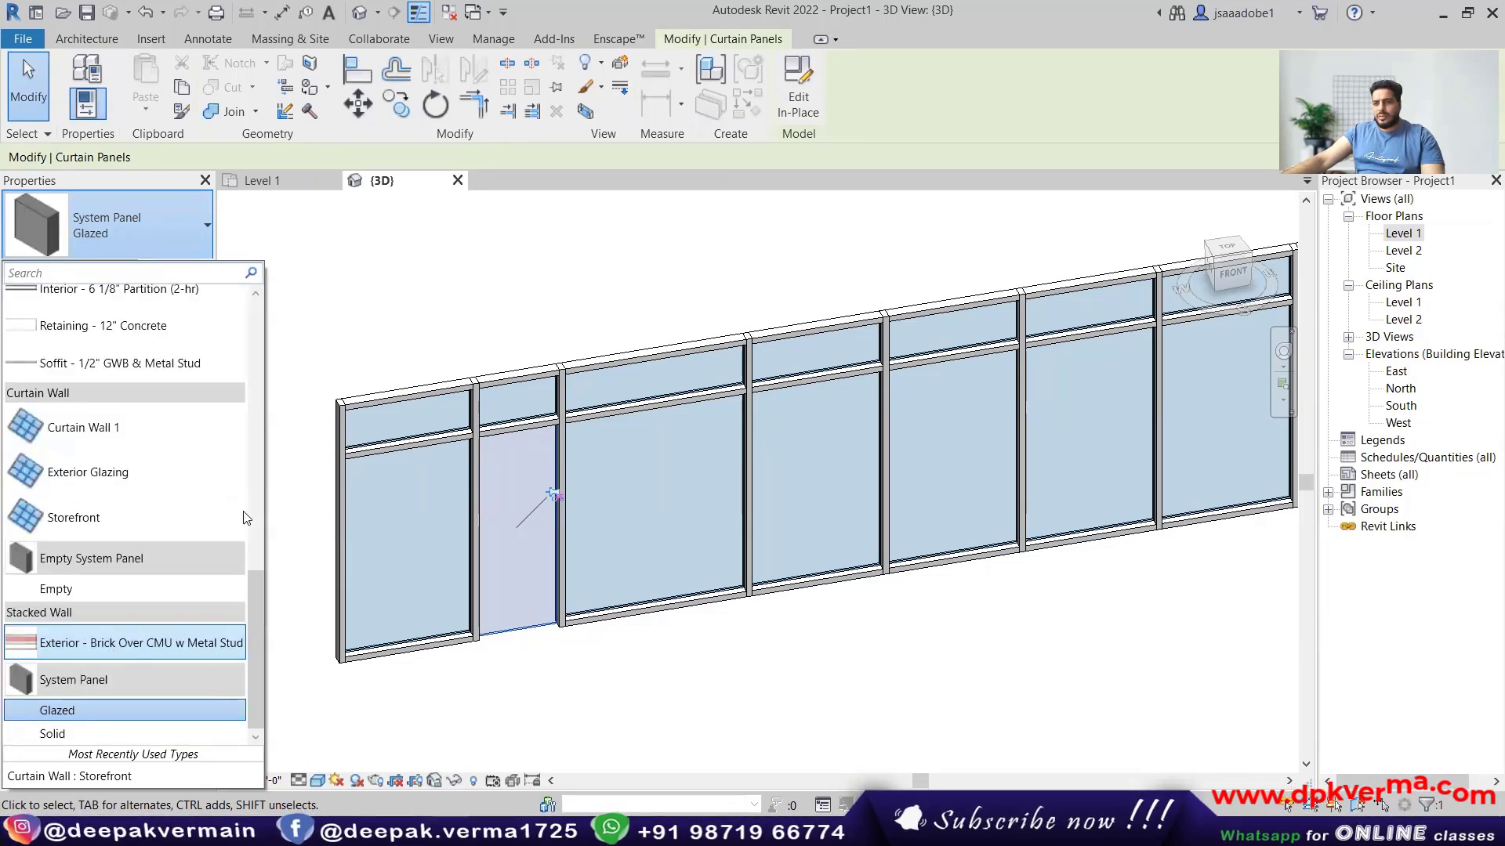
left_click(368, 325)
Load another family from the folder above Internal Doors.
left_click(728, 106)
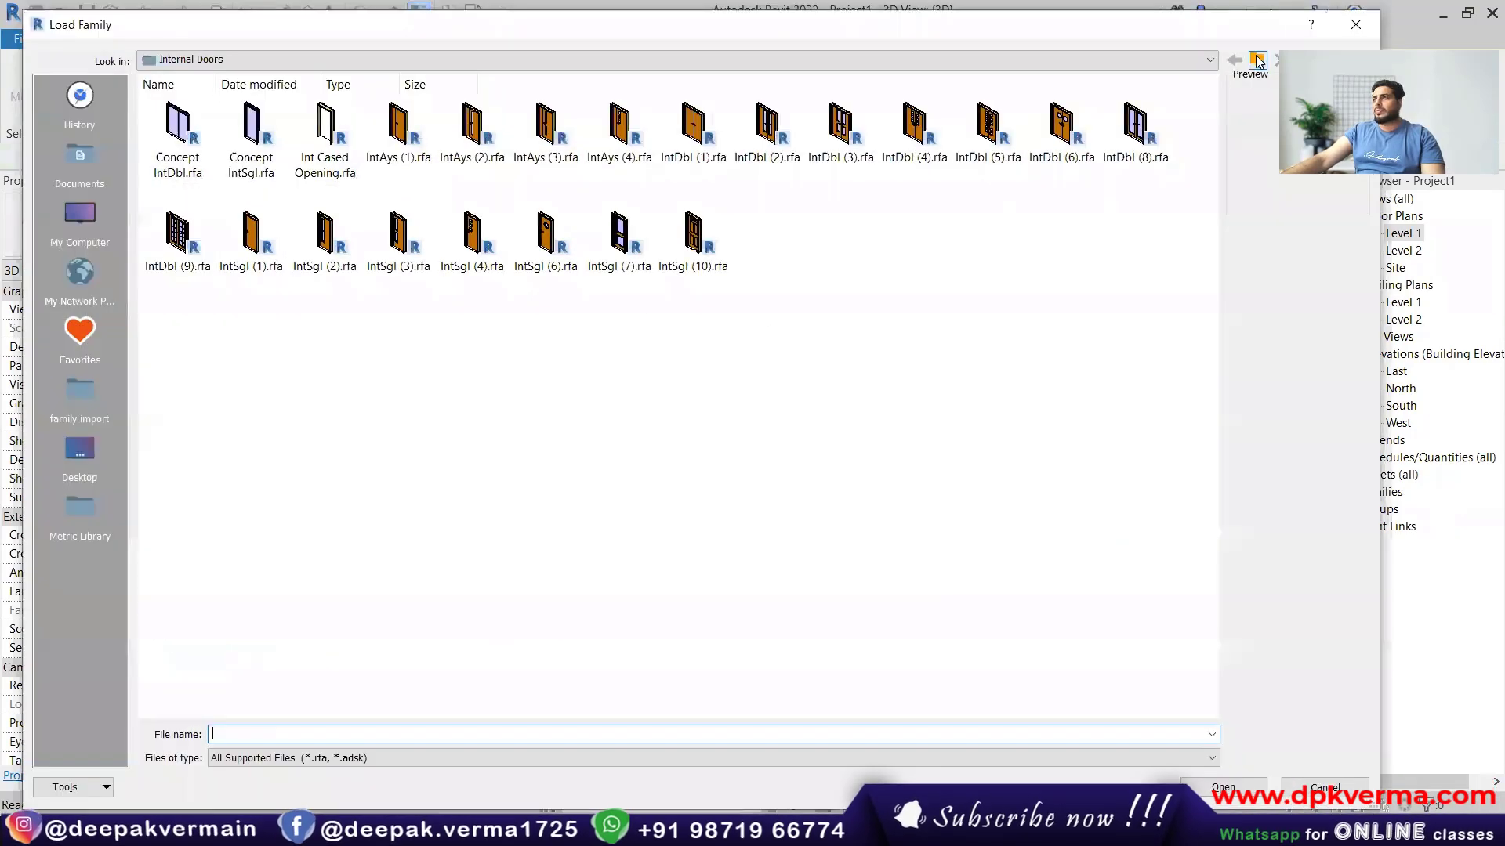
left_click(1257, 61)
double_click(768, 149)
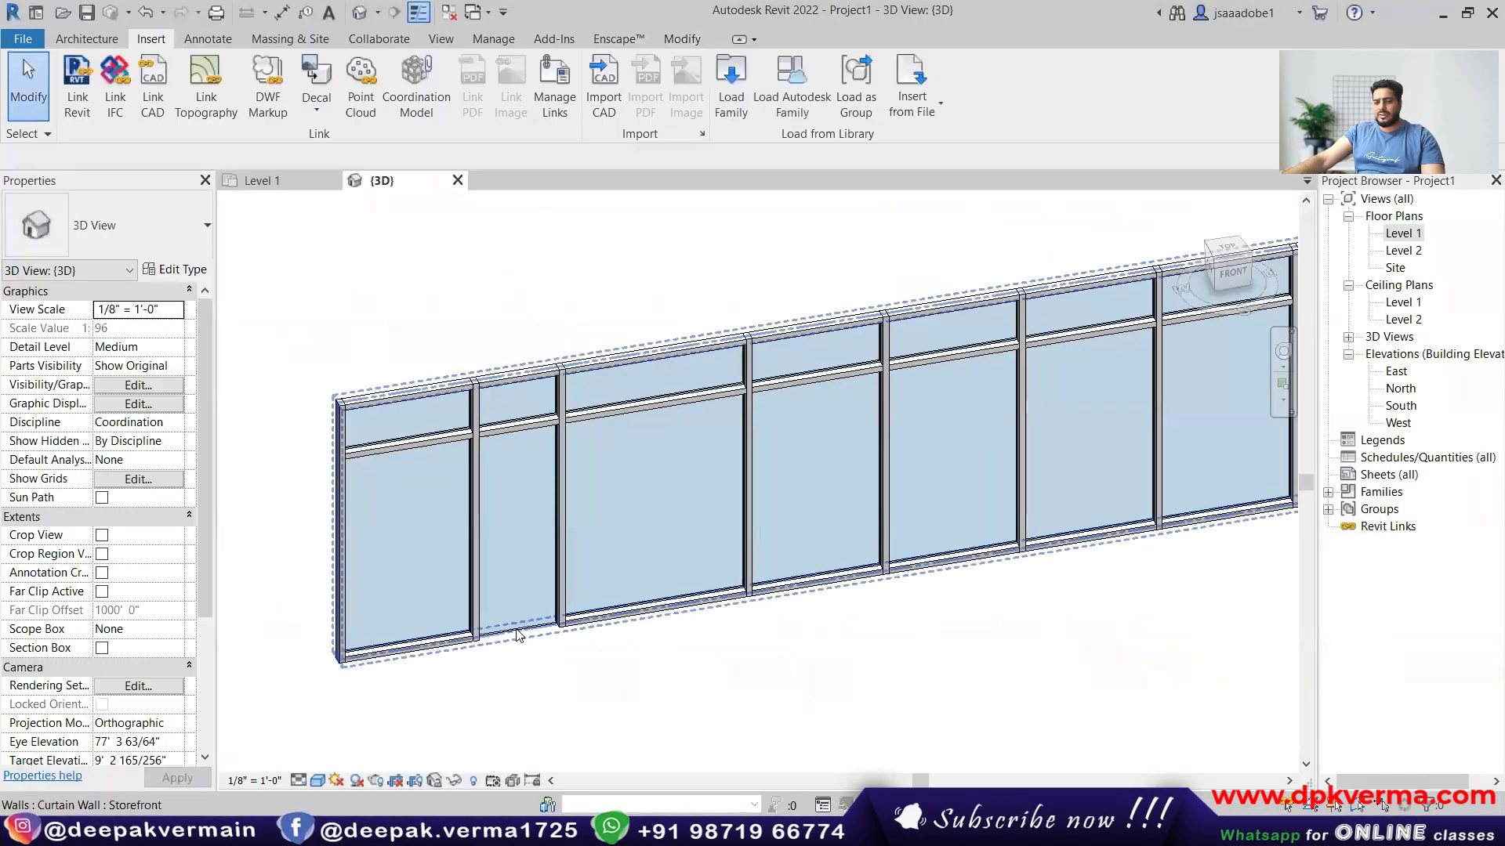
Check the type choices of the narrow bay's lower glazed panel for a door type, then clear the selection.
key("Tab")
left_click(518, 633)
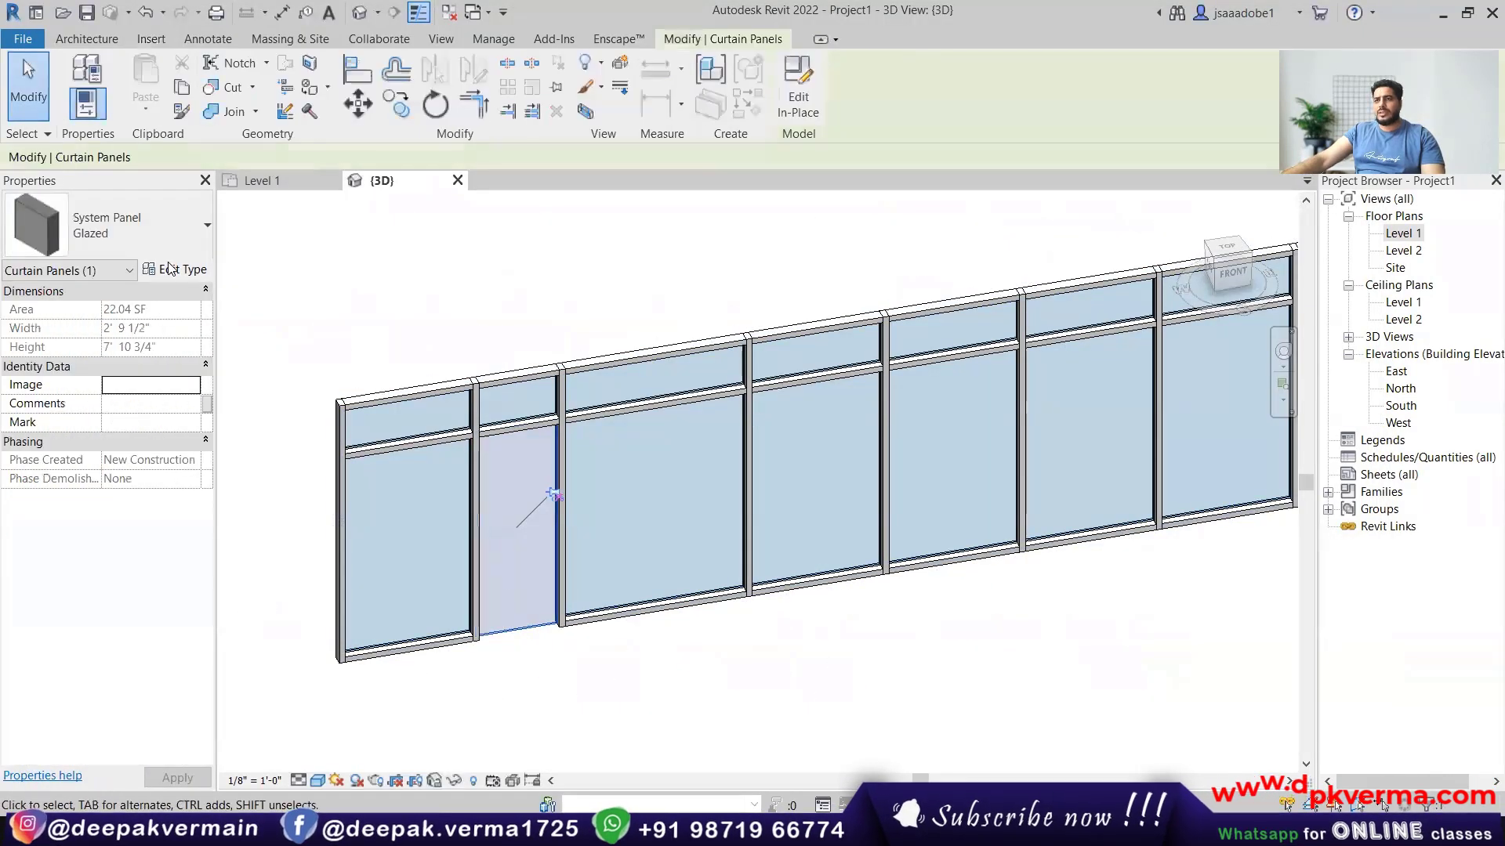
left_click(155, 227)
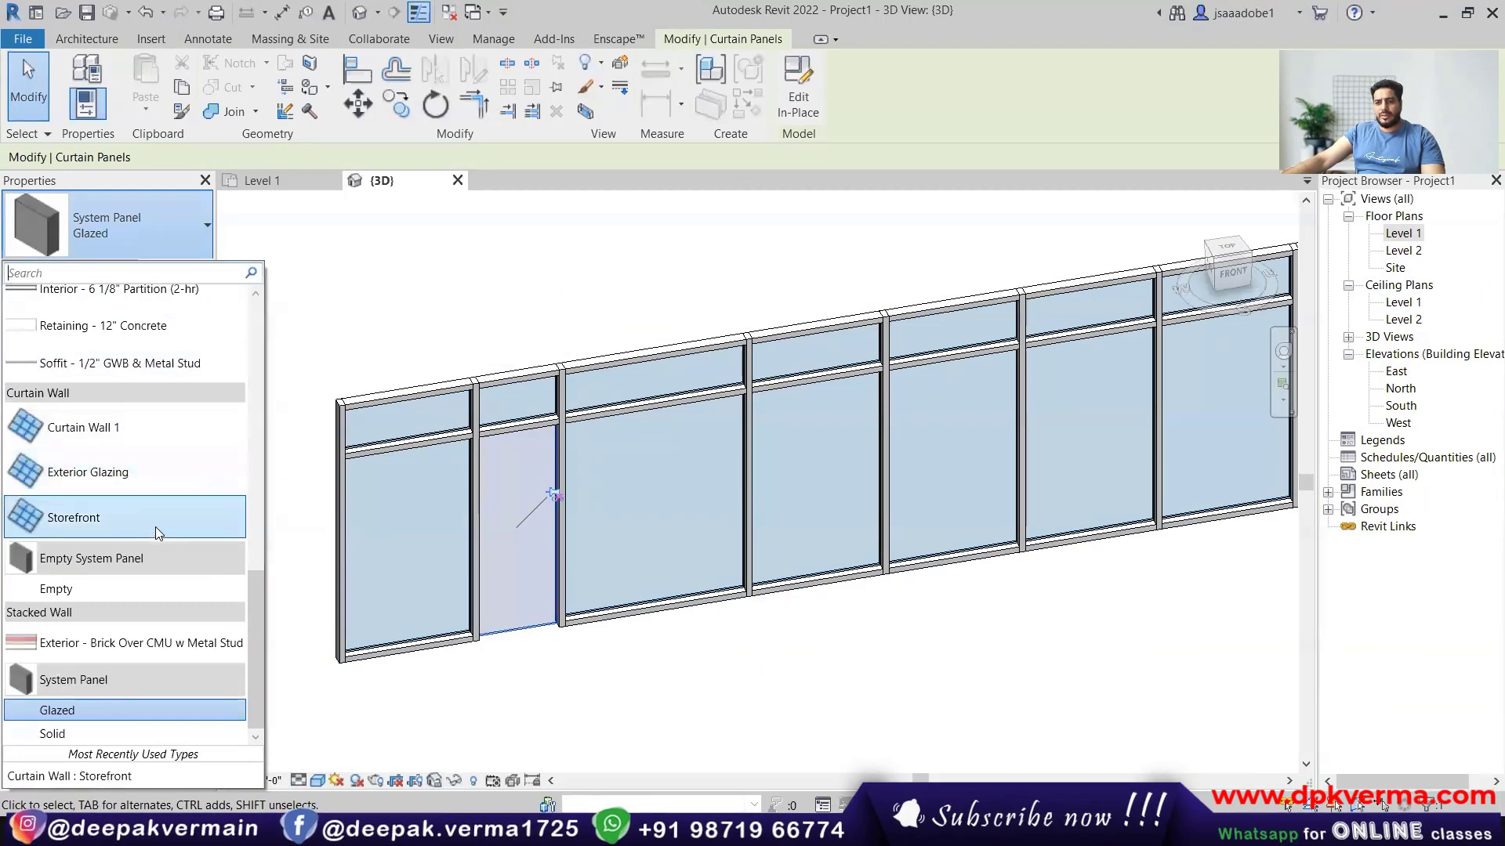
scroll(122, 575, "up", 5)
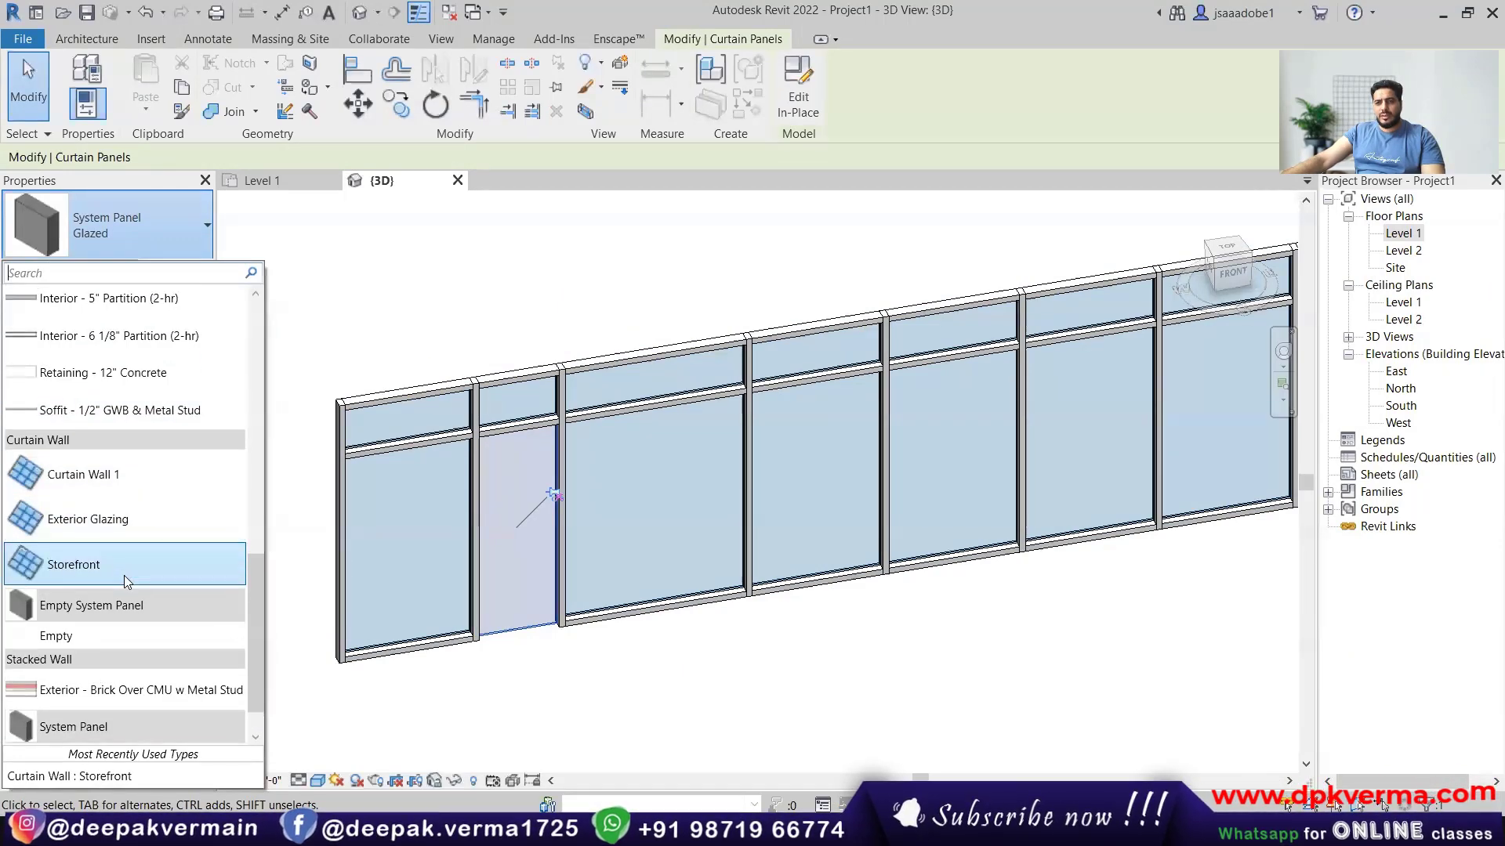
scroll(126, 577, "up", 5)
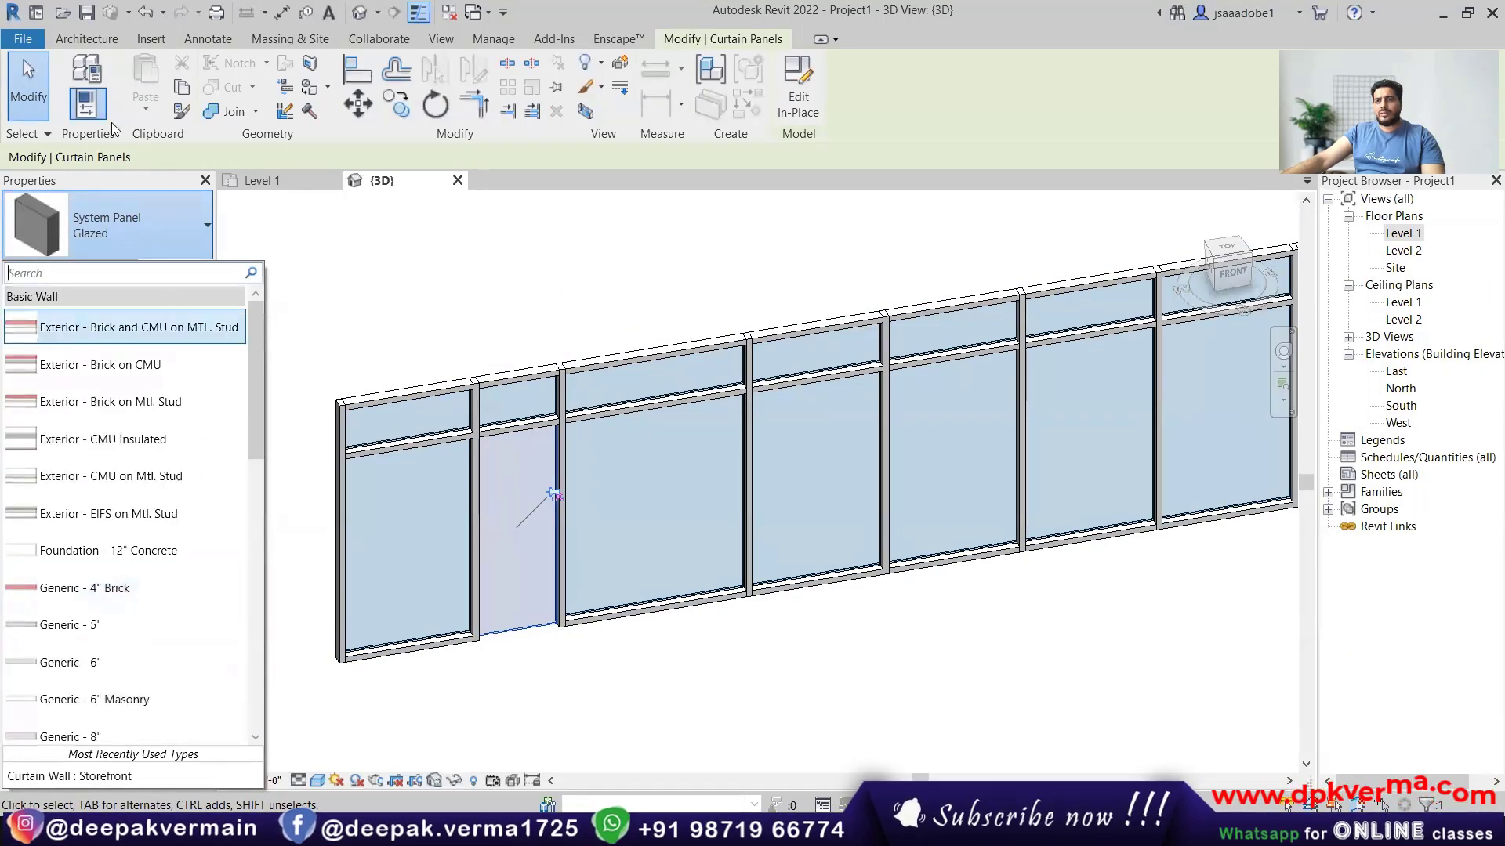
left_click(153, 215)
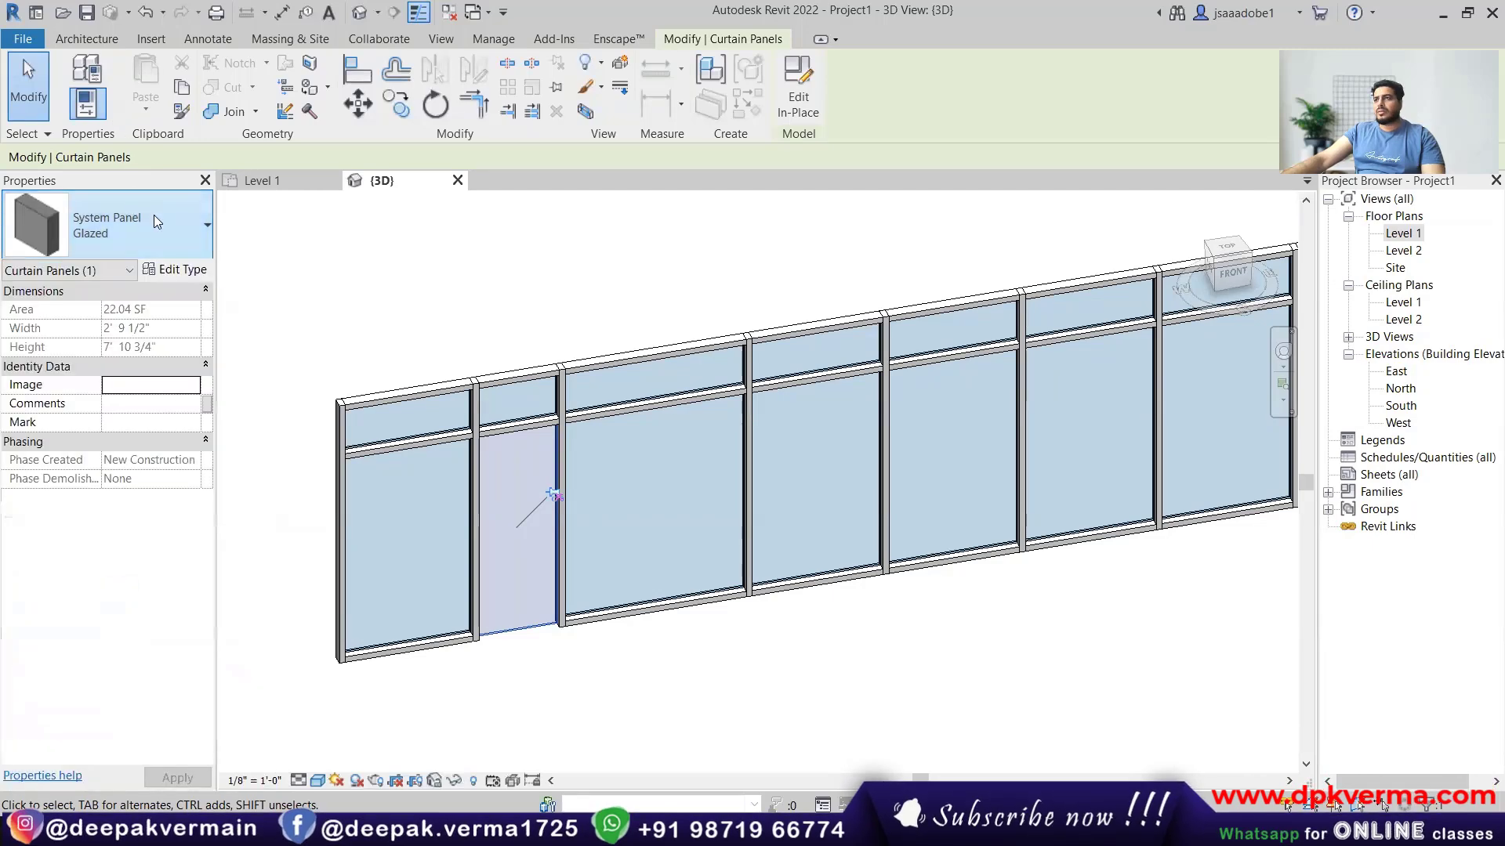
left_click(391, 274)
Load the door families M_Curtain Wall Dbl Glass.rfa and M_Curtain Wall Sgl Glass.rfa from the Doors folder.
left_click(730, 88)
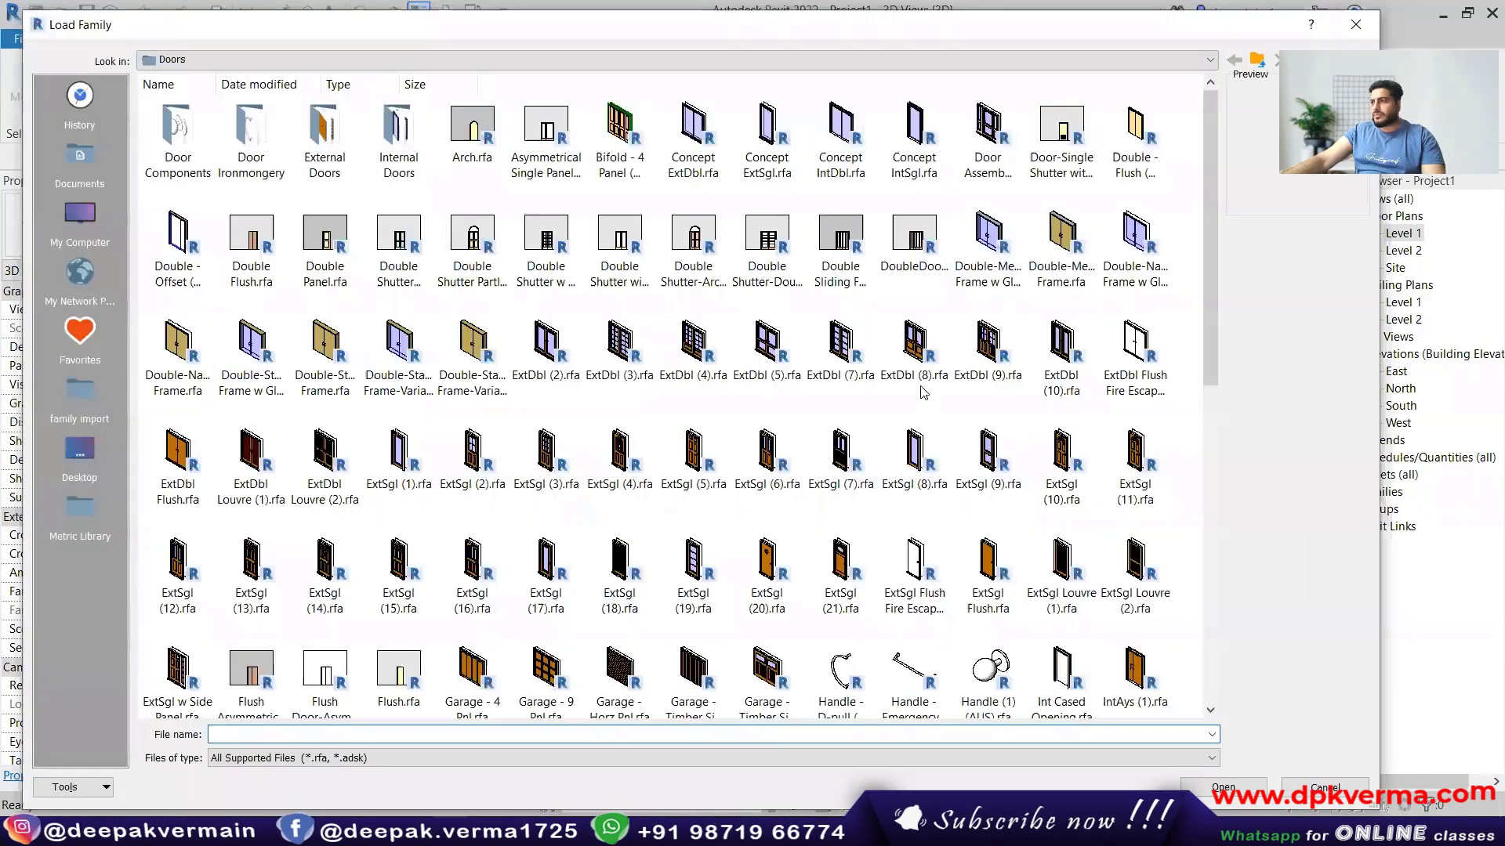
scroll(1217, 279, "down", 5)
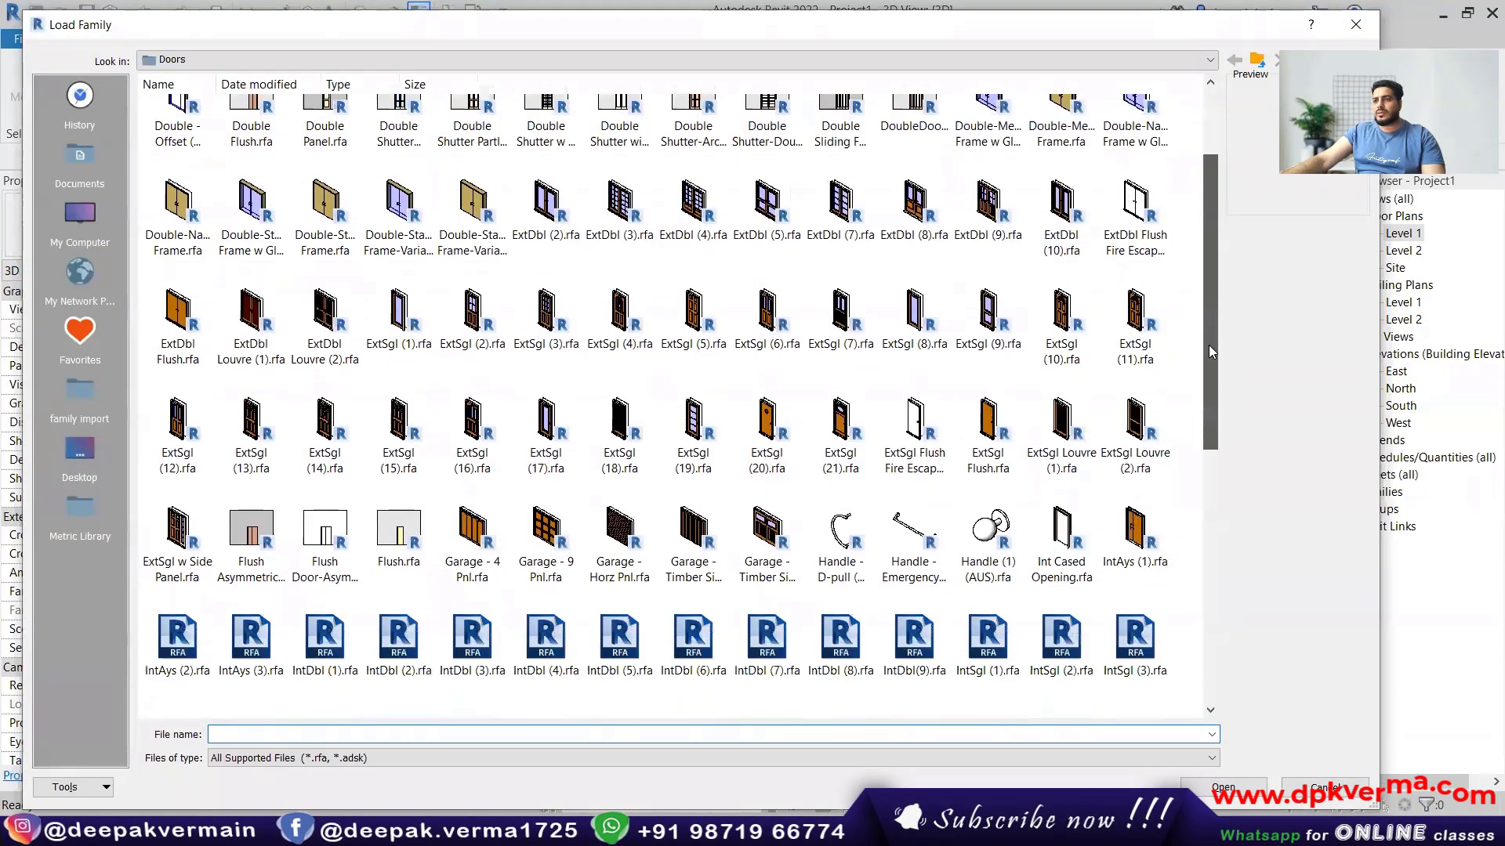
scroll(1197, 522, "down", 5)
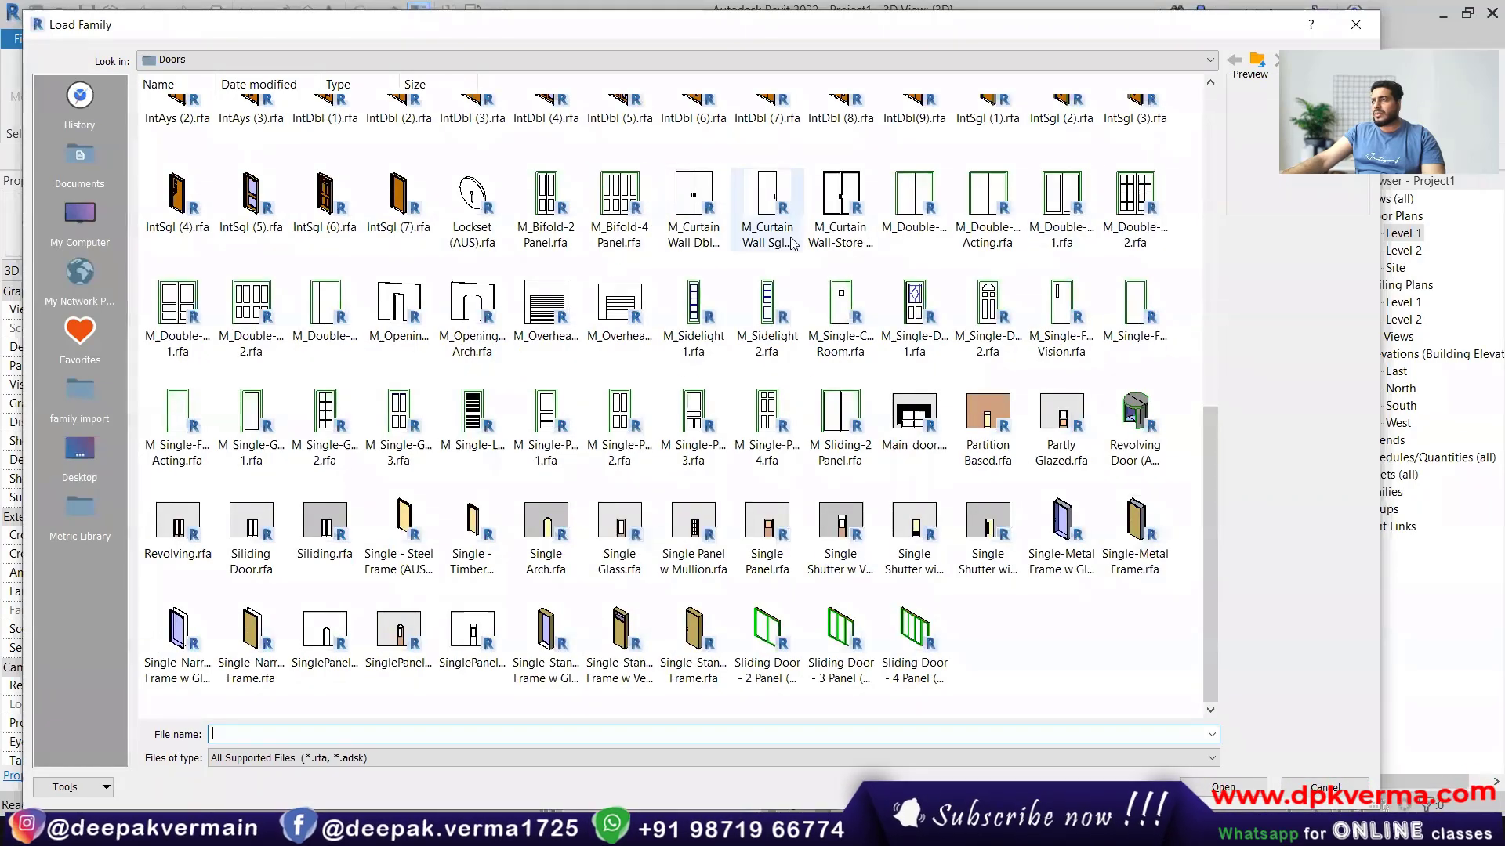
left_click(708, 206)
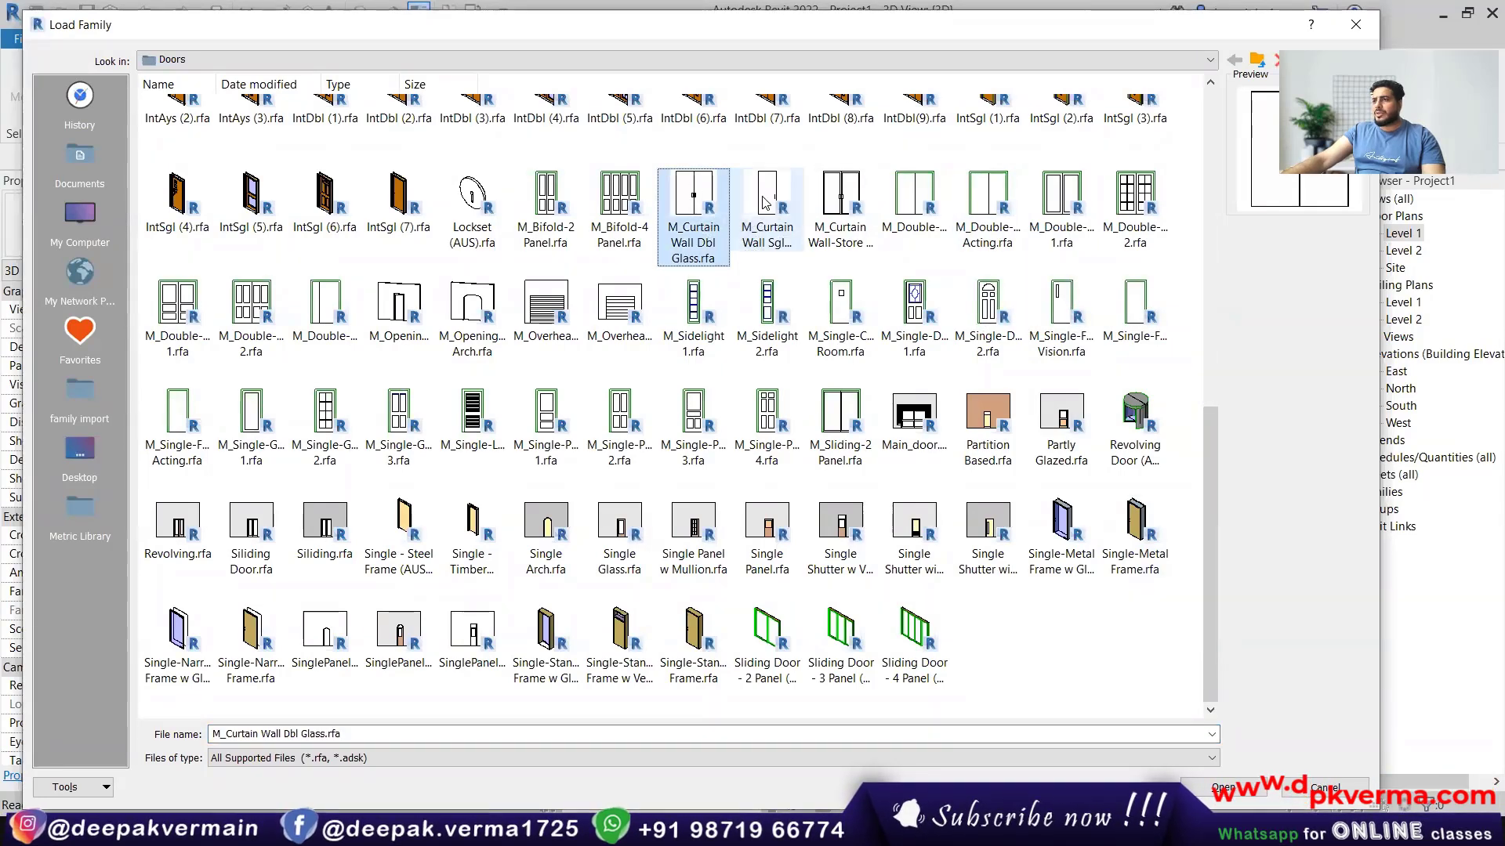
left_click(749, 214)
left_click(1207, 788)
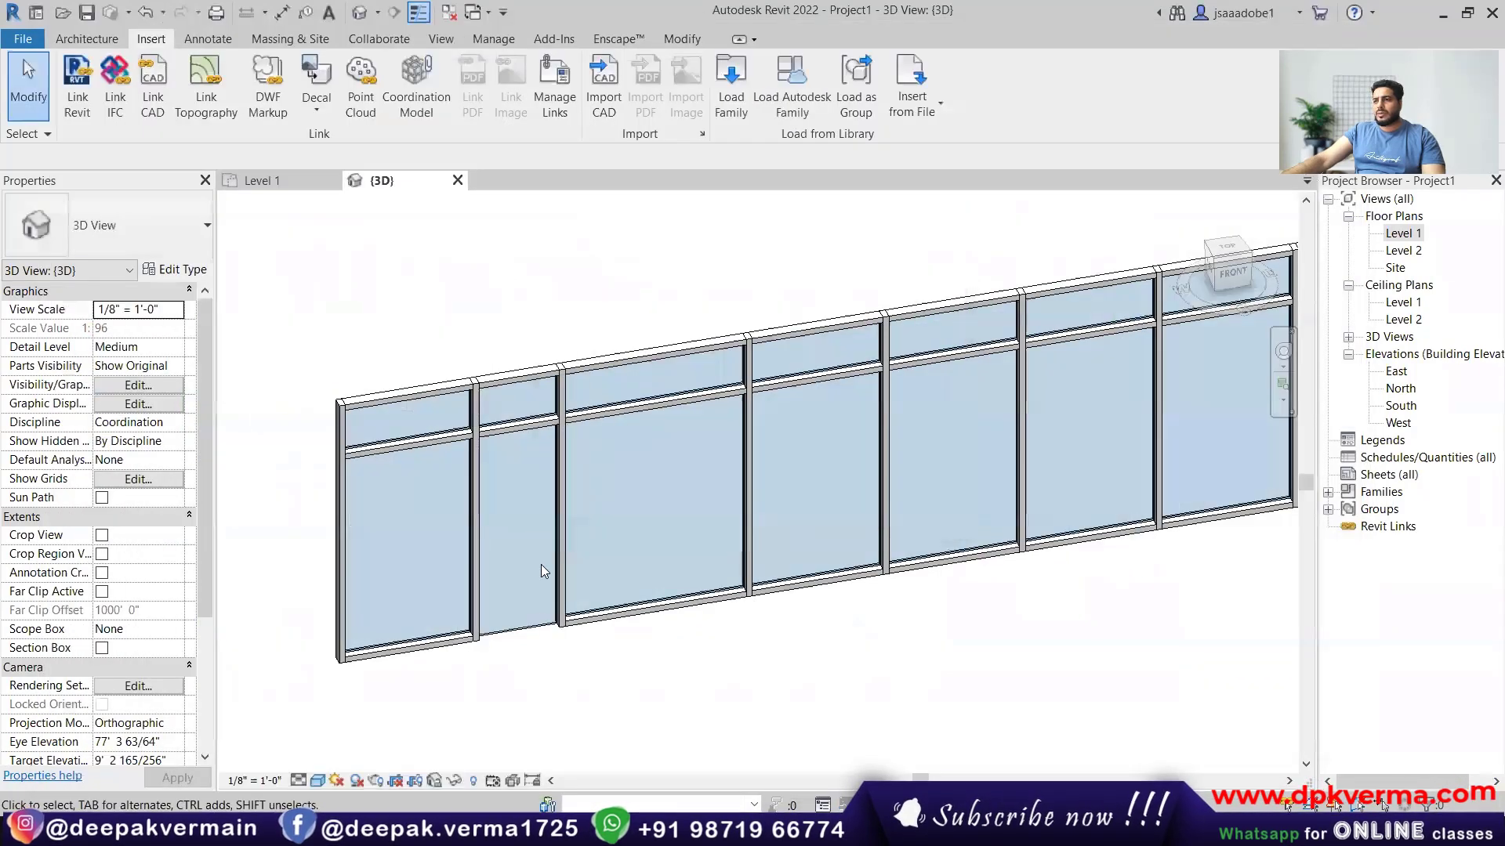
Check that the narrow bay's lower glazed panel offers the curtain wall glass door types, leaving its type as it is.
left_click(518, 626)
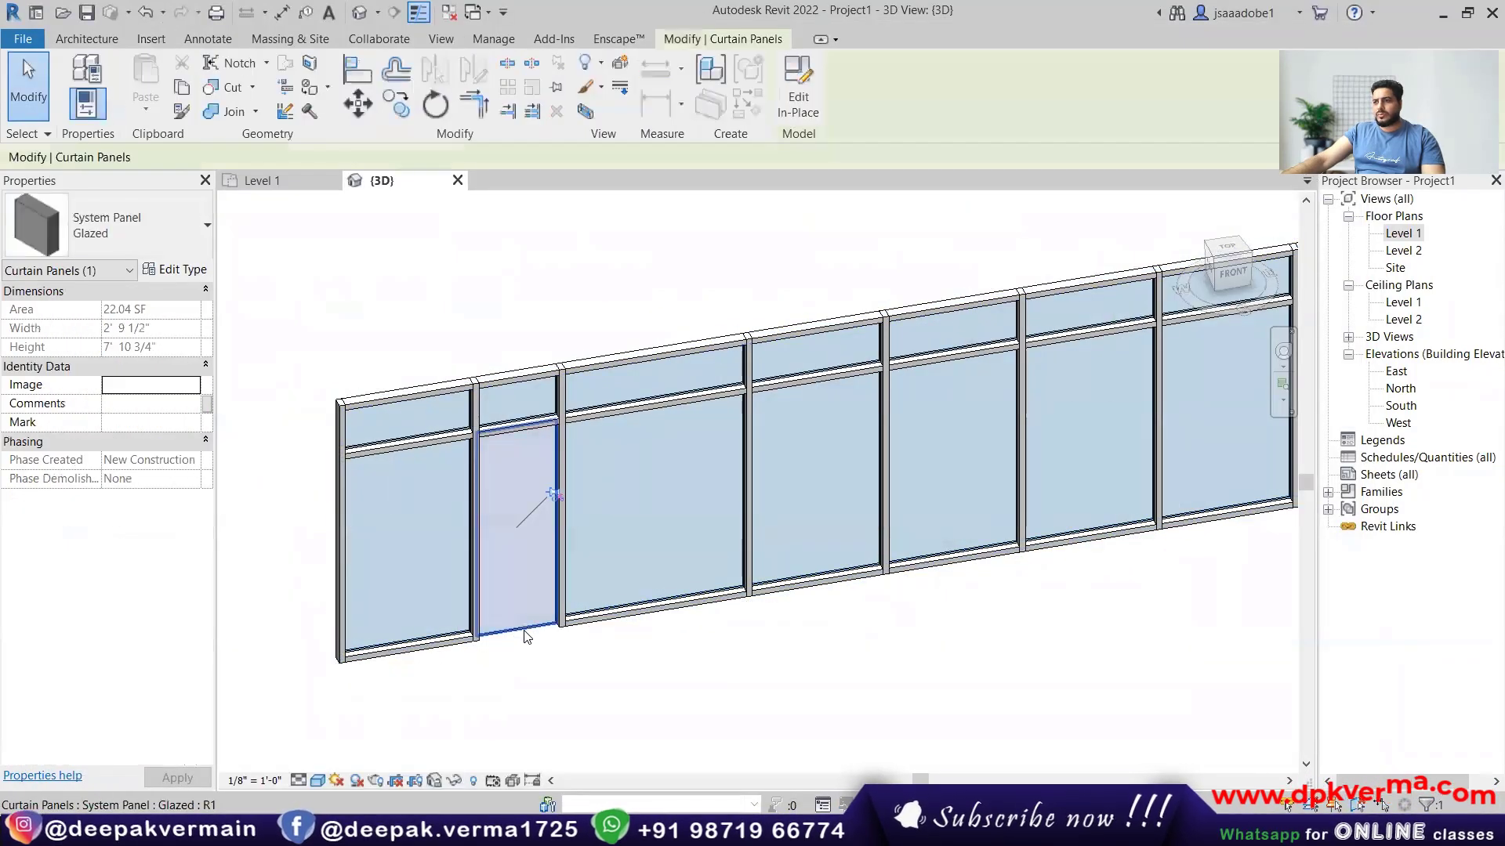
left_click(110, 225)
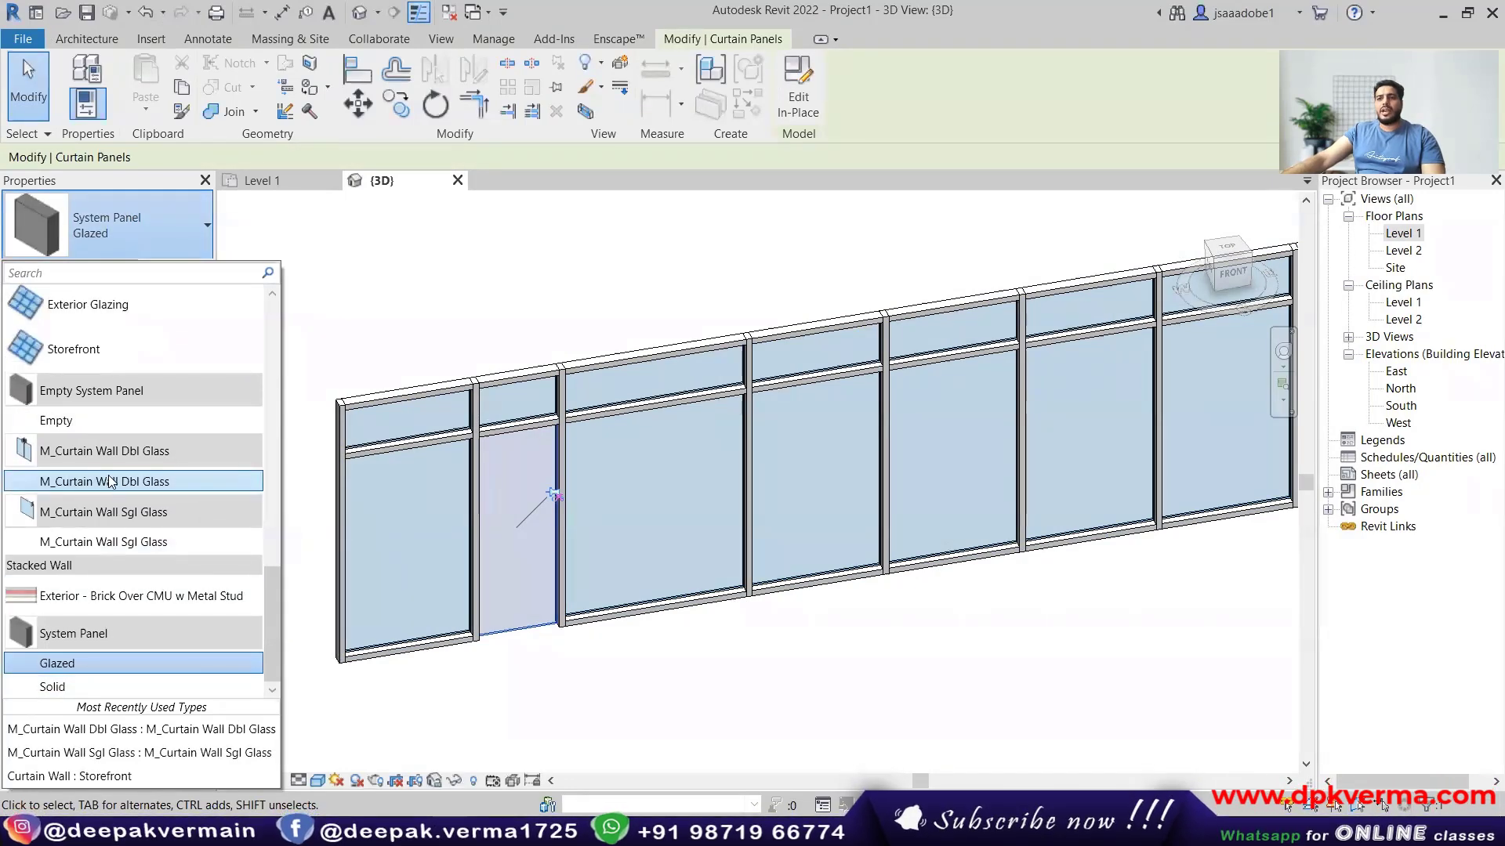
left_click(427, 299)
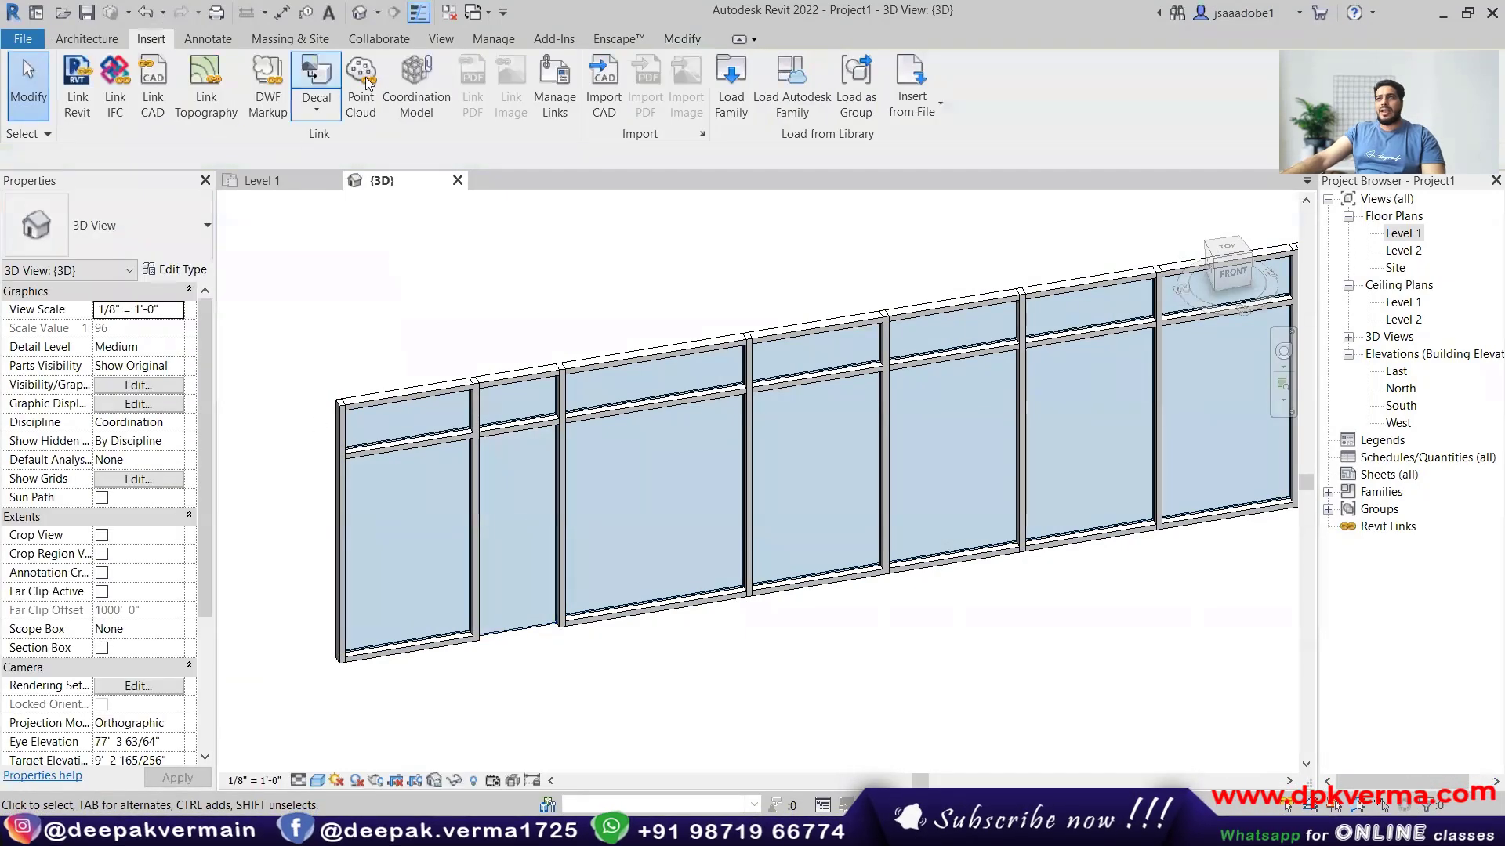
Review the double and single curtain wall glass door family files in the Doors folder.
left_click(730, 86)
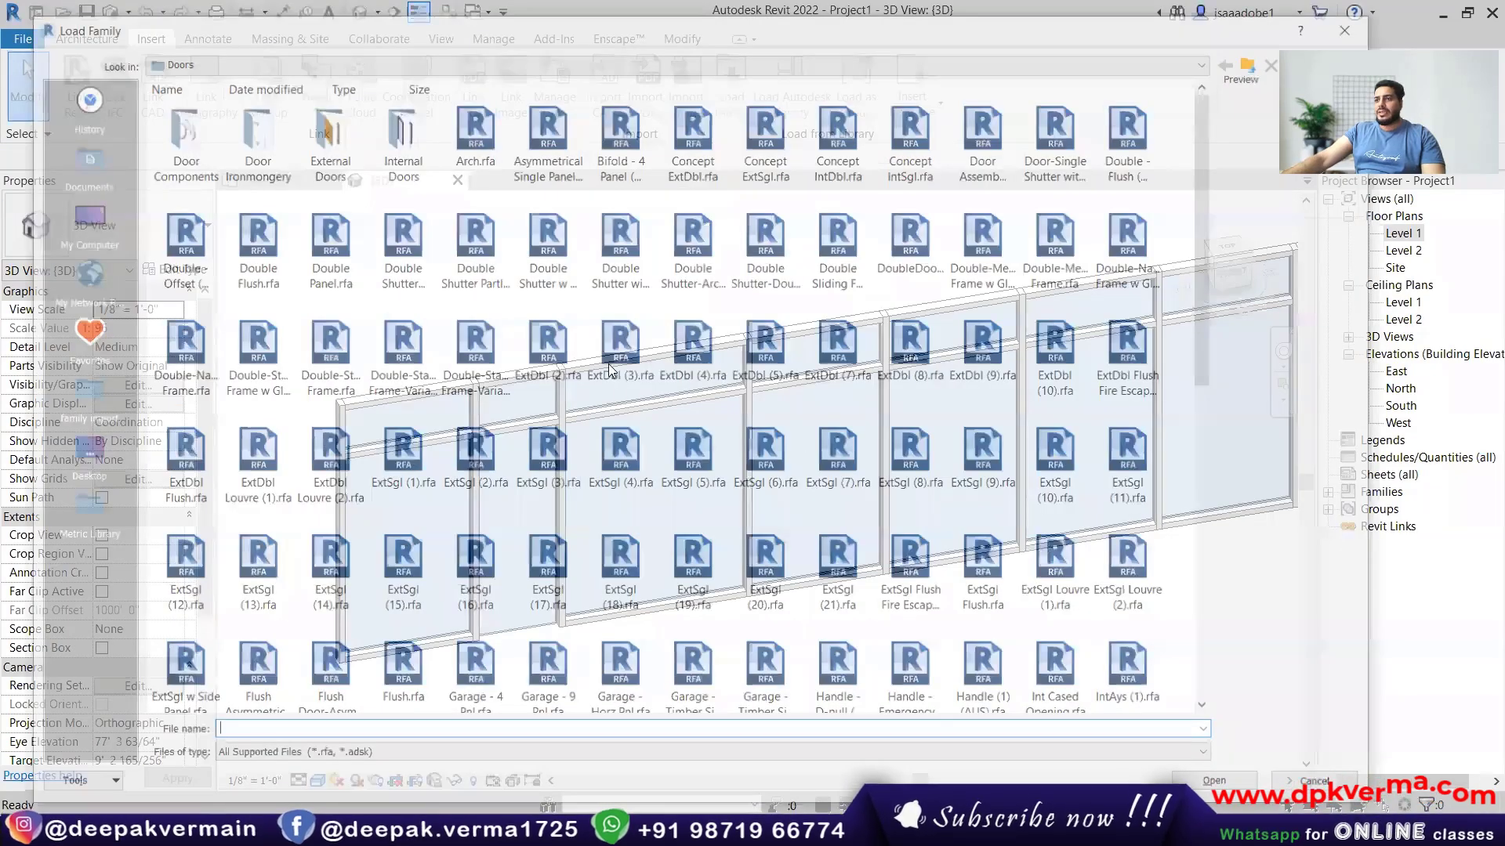
scroll(474, 495, "up", 2)
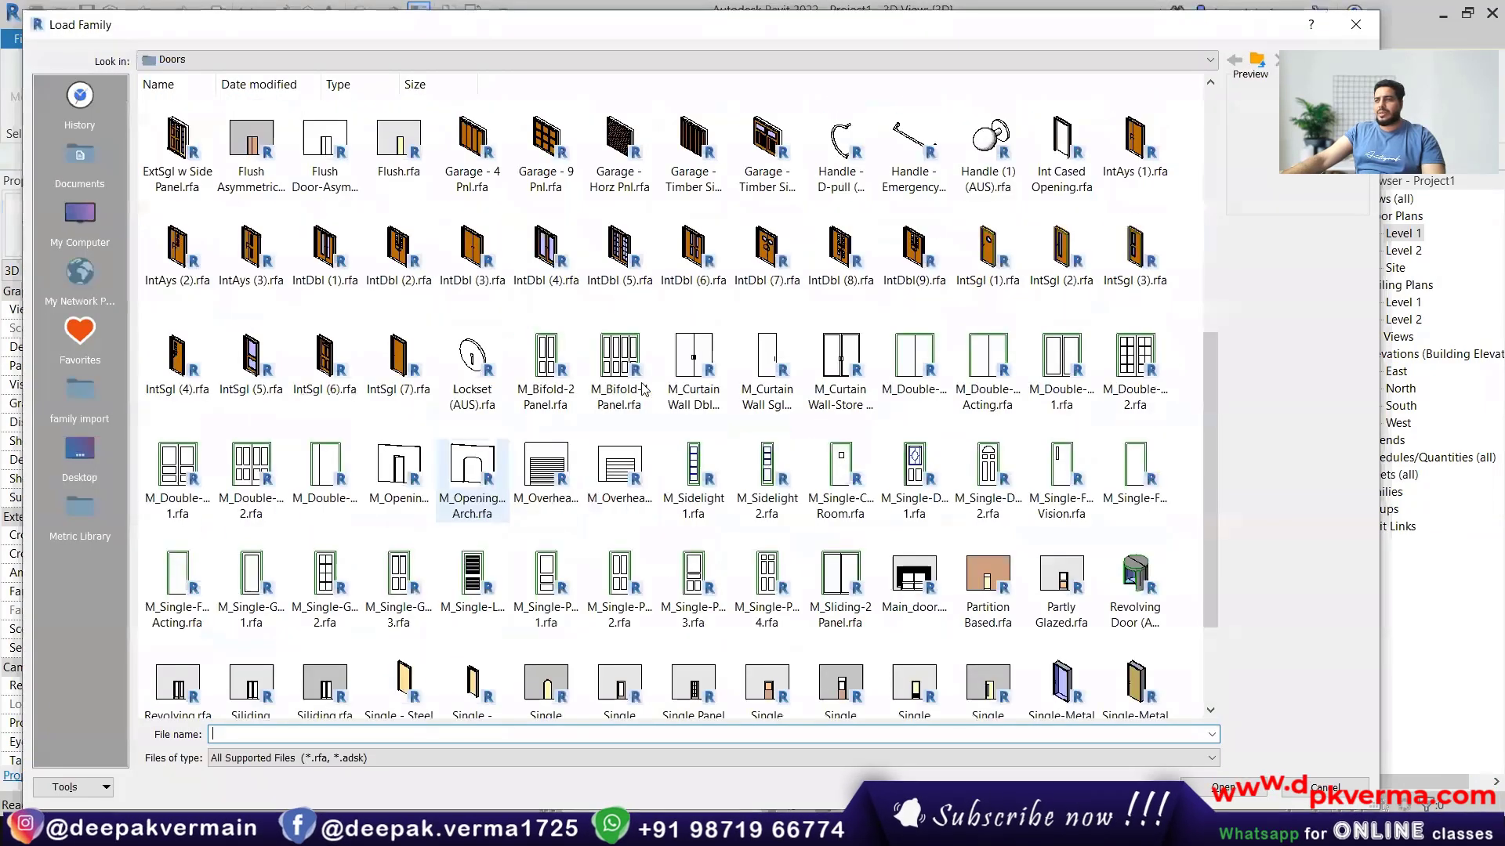
left_click(687, 409)
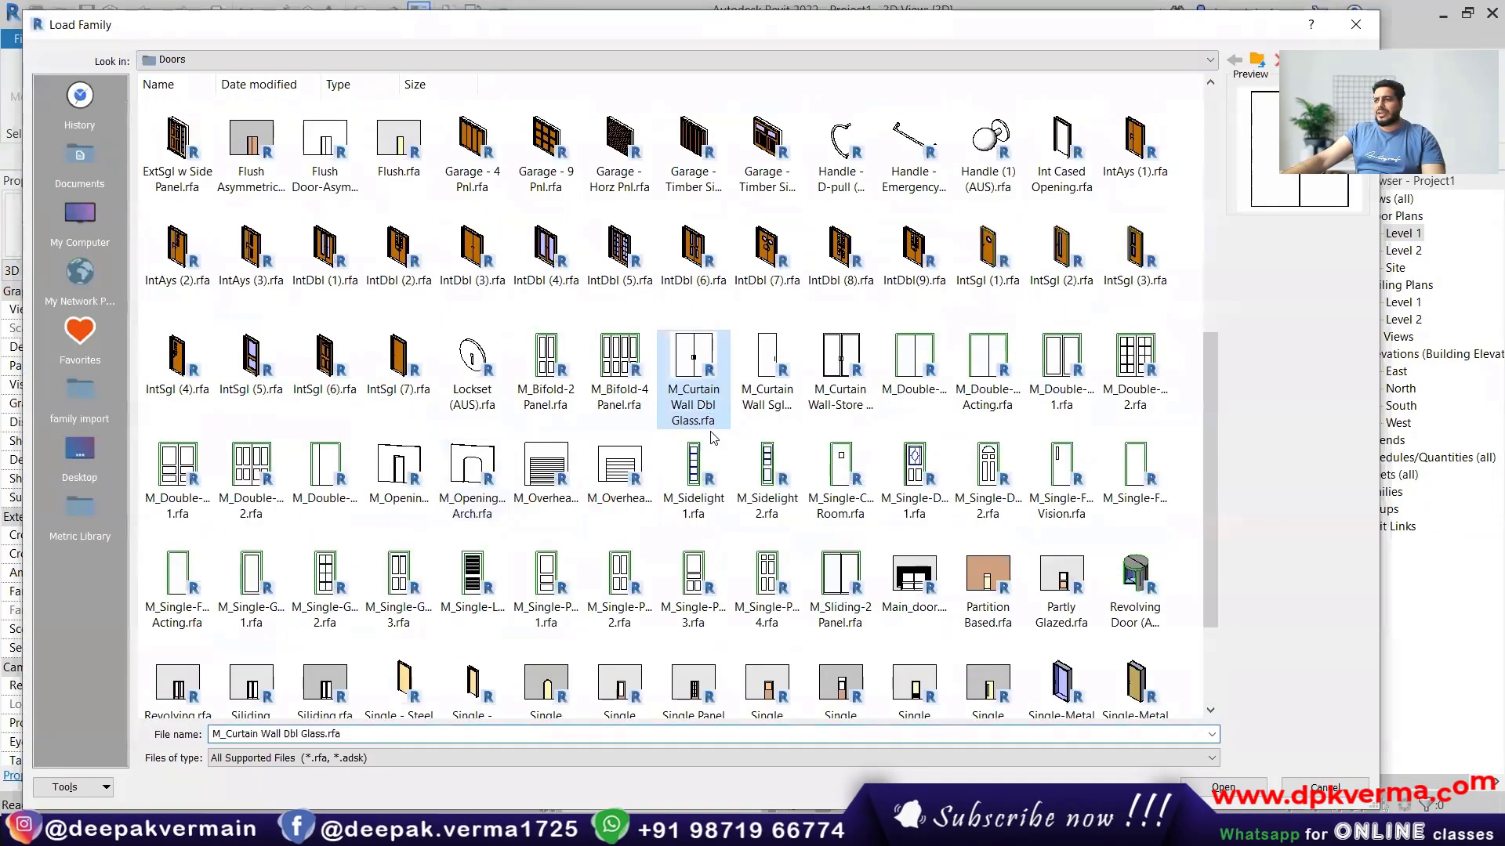
left_click(774, 398)
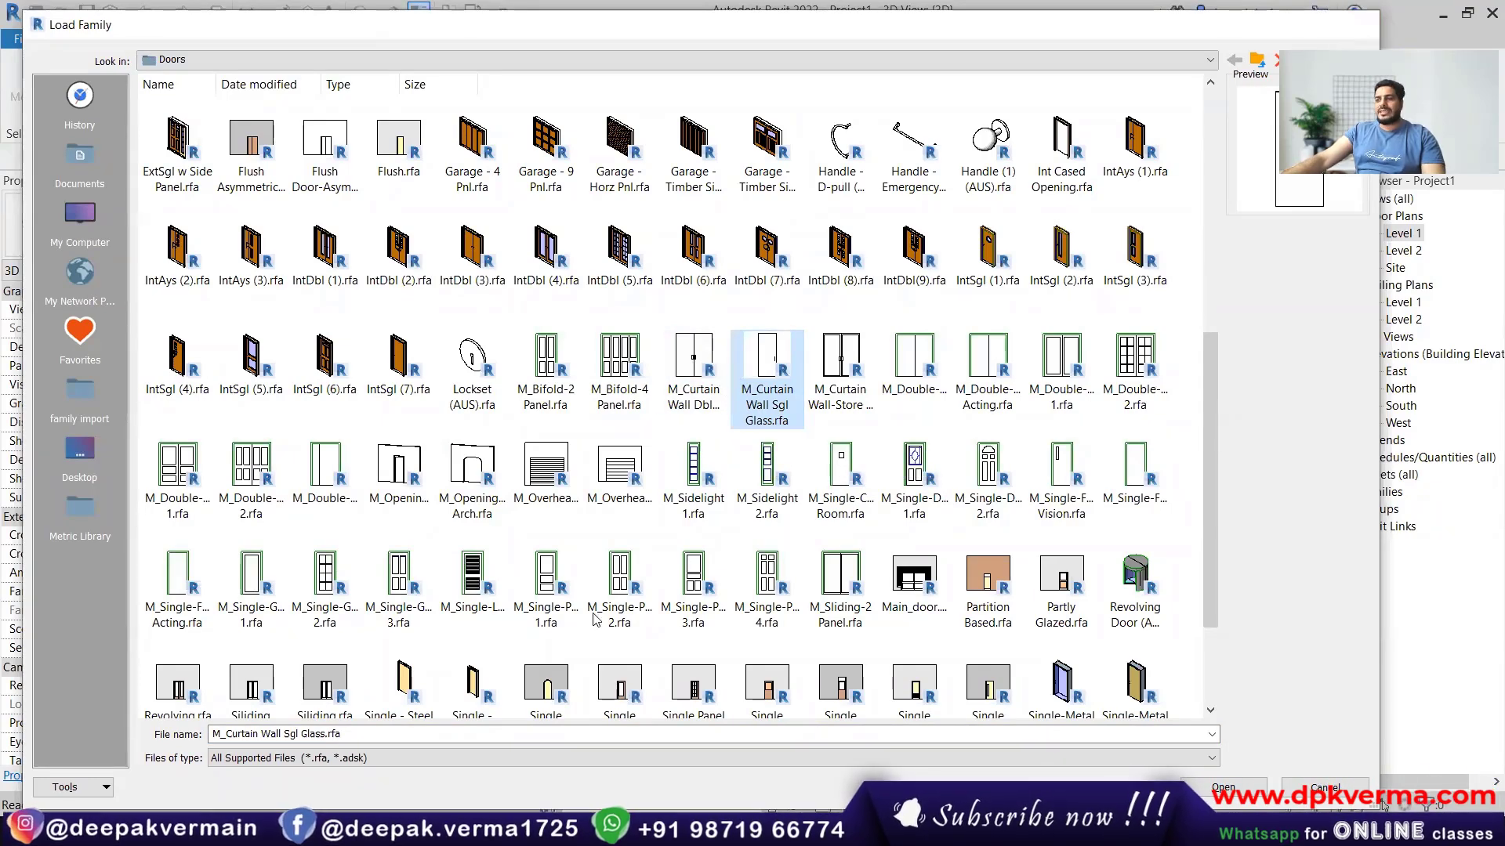
key("Return")
Change the narrow bay's lower glazed panel to M_Curtain Wall Sgl Glass and inspect the resulting door.
left_click(508, 626)
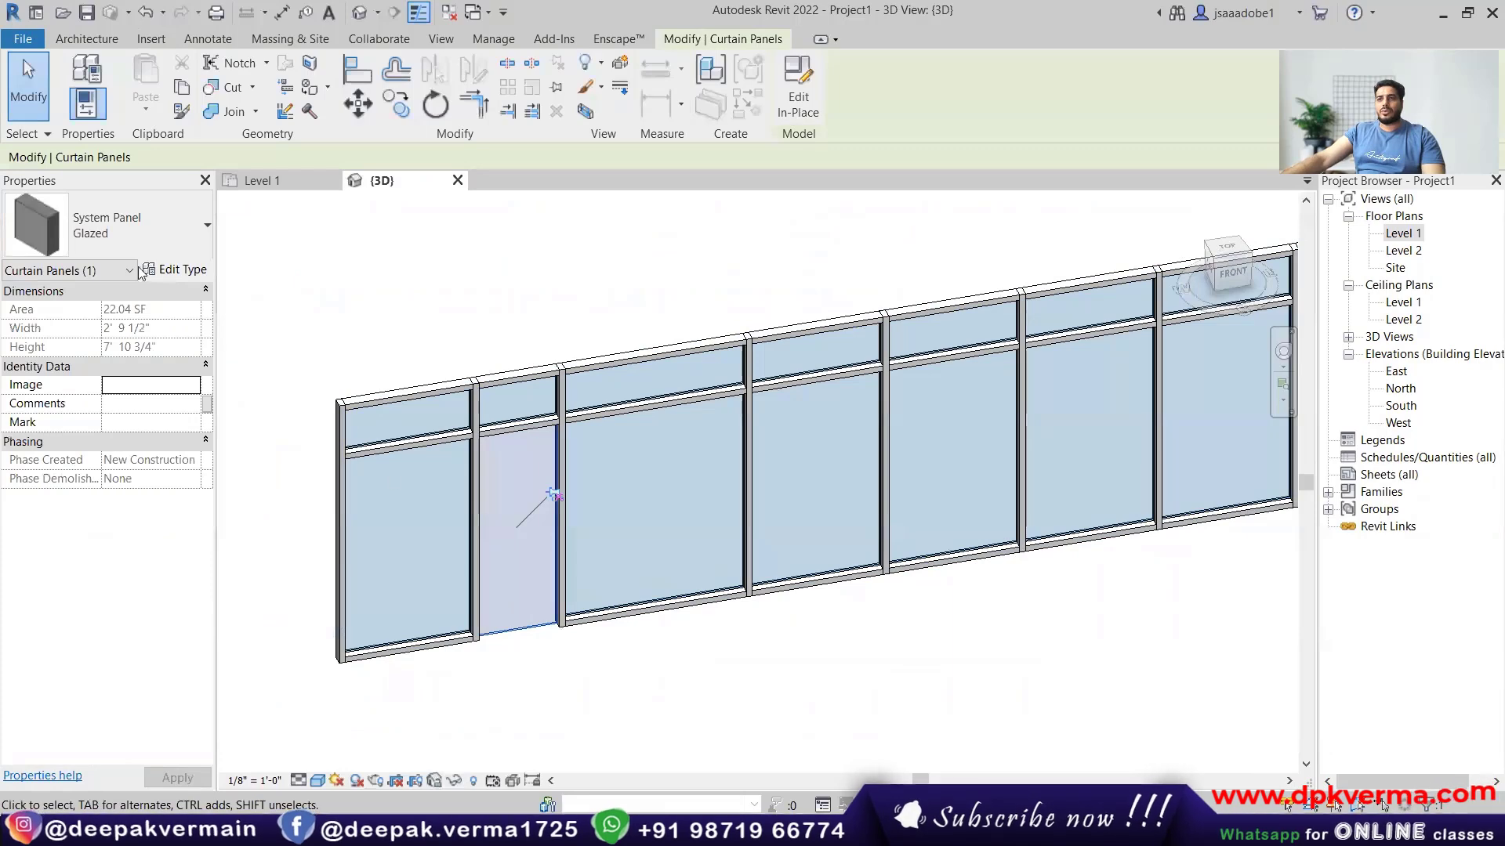
left_click(118, 229)
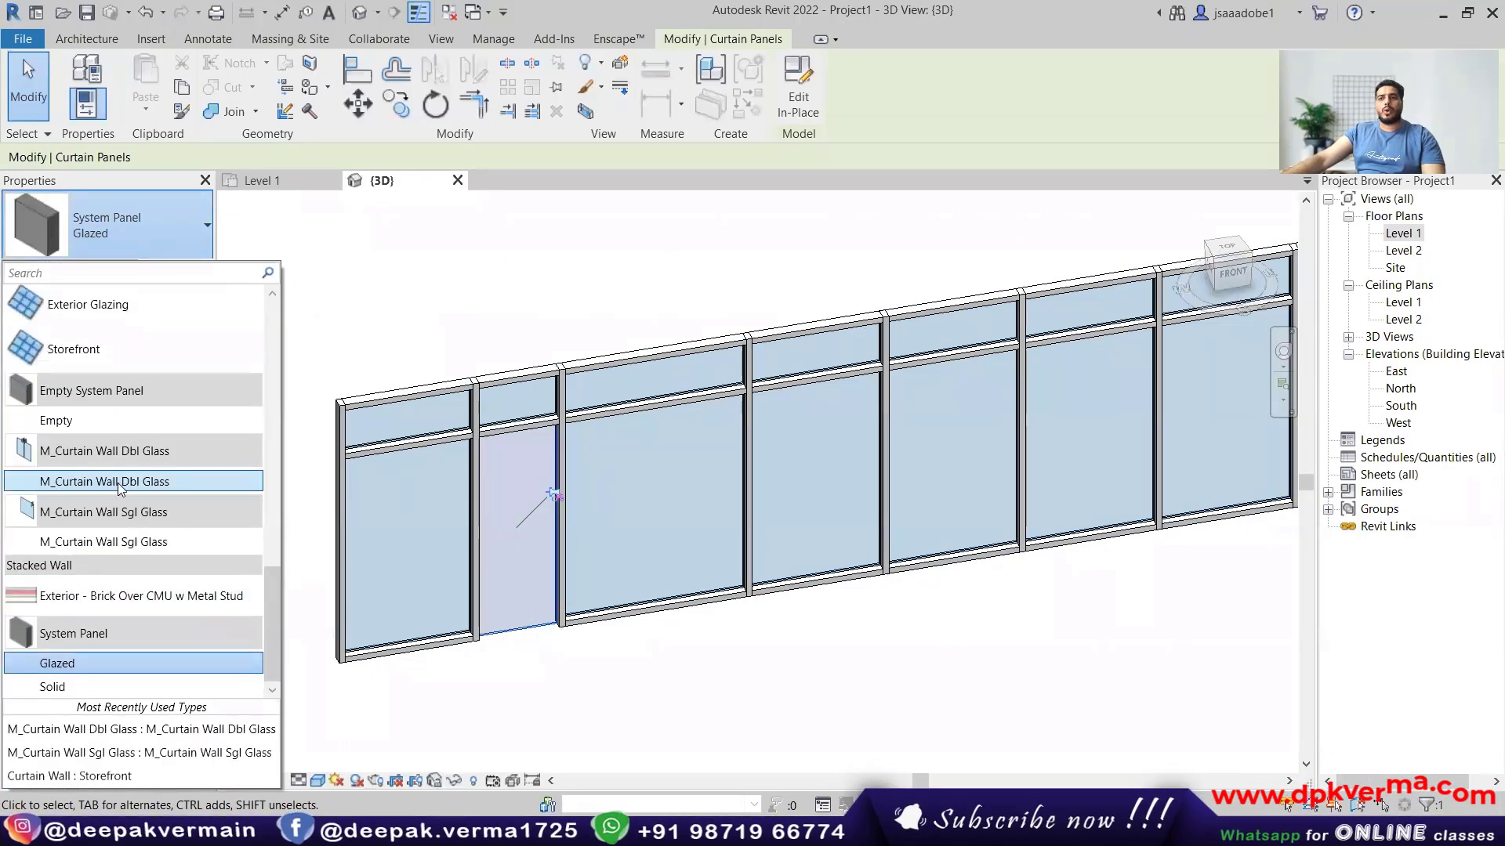
left_click(97, 544)
key("Escape")
scroll(605, 620, "up", 3)
middle_click_drag(604, 619, 407, 533, "shift")
middle_click_drag(753, 241, 546, 551)
scroll(613, 531, "up", 2)
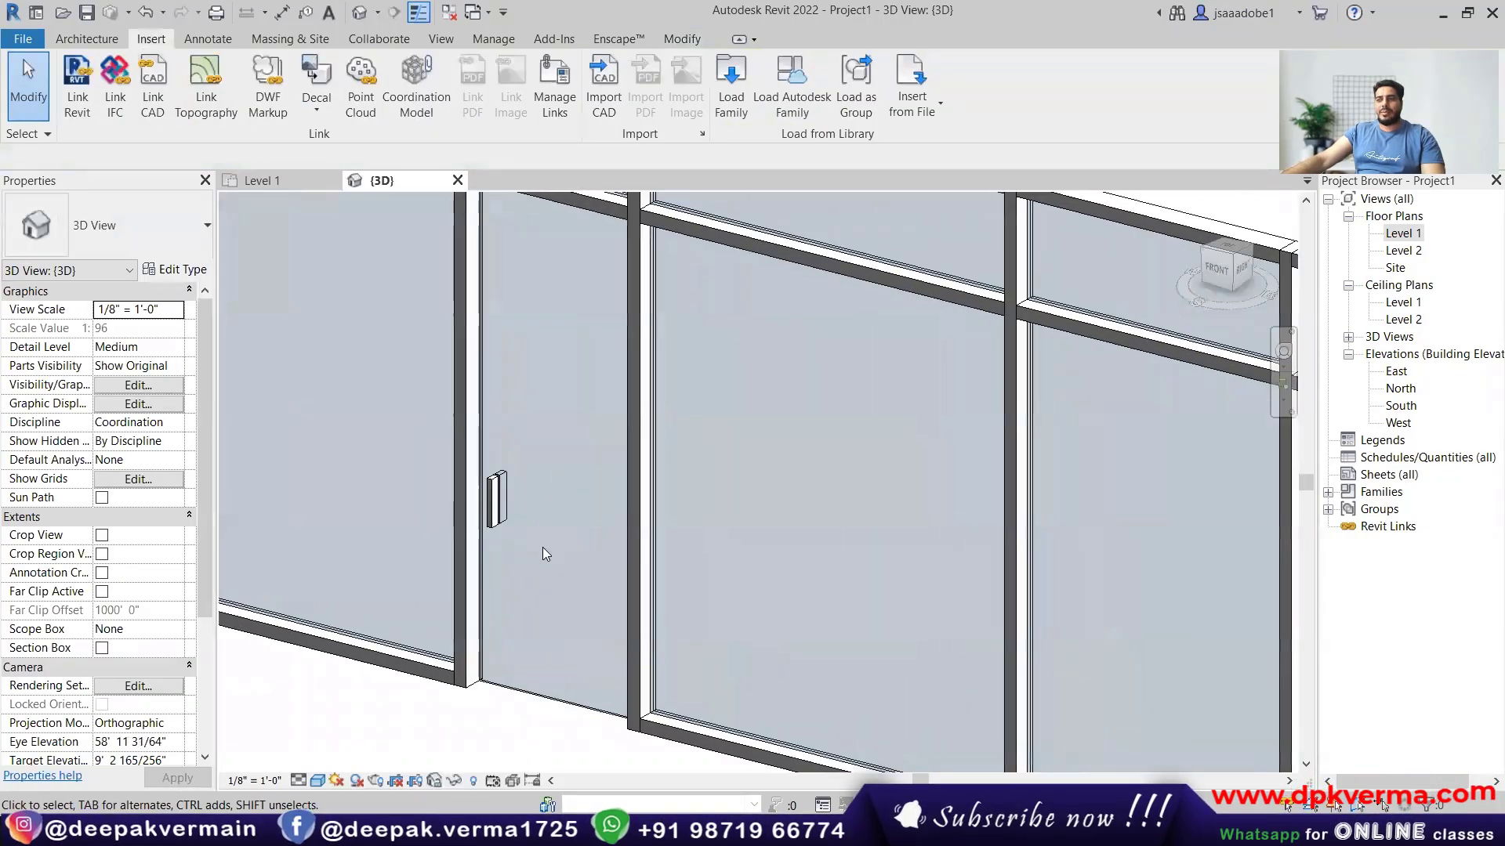
scroll(490, 496, "down", 3)
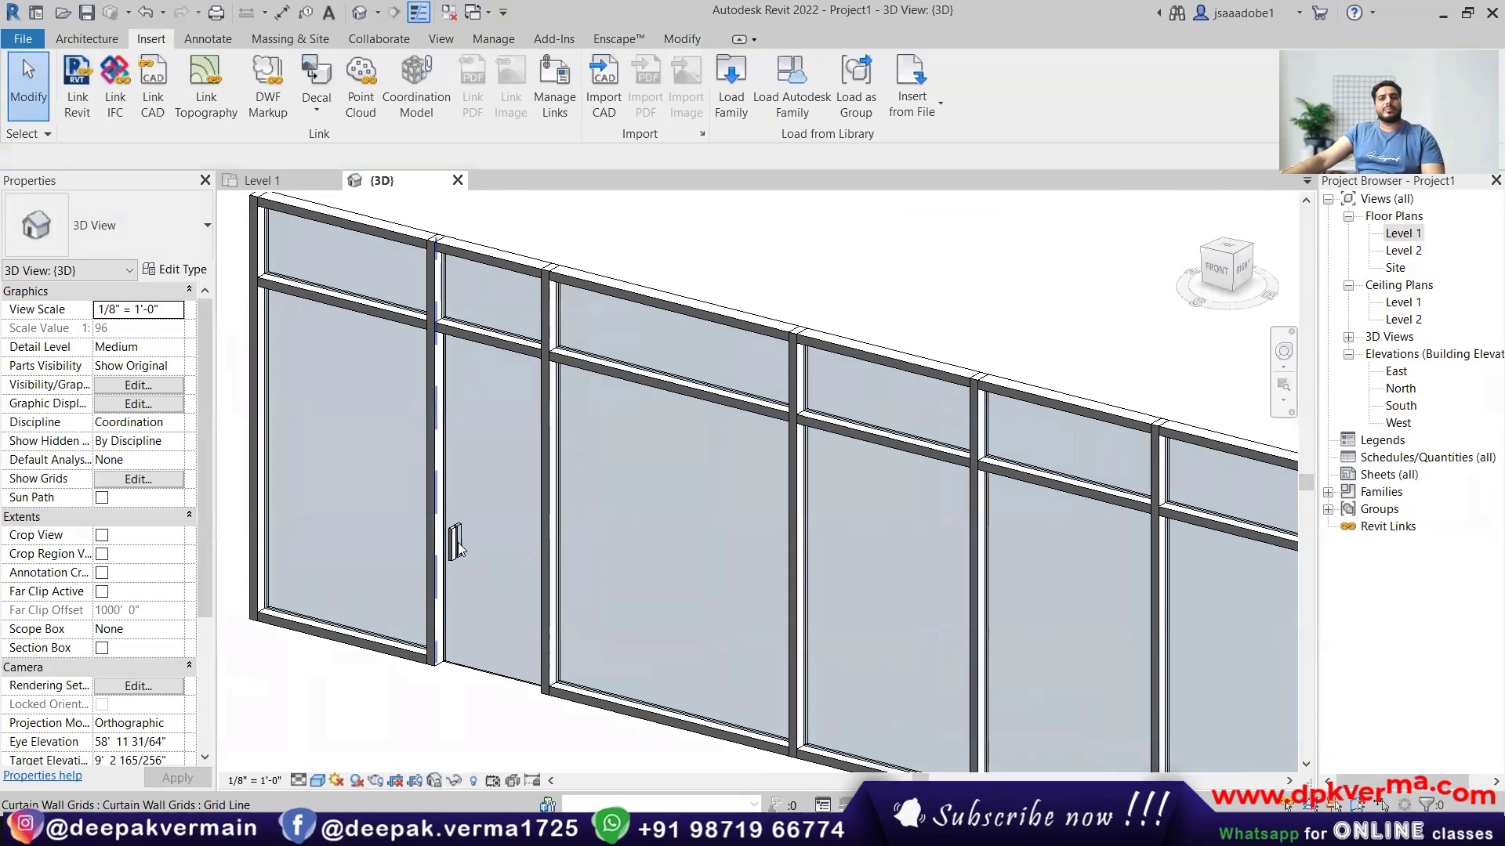
Unpin the lower vertical mullion between the fourth and fifth bays of the curtain wall.
scroll(646, 551, "down", 2)
scroll(345, 467, "down", 1)
scroll(499, 520, "up", 1)
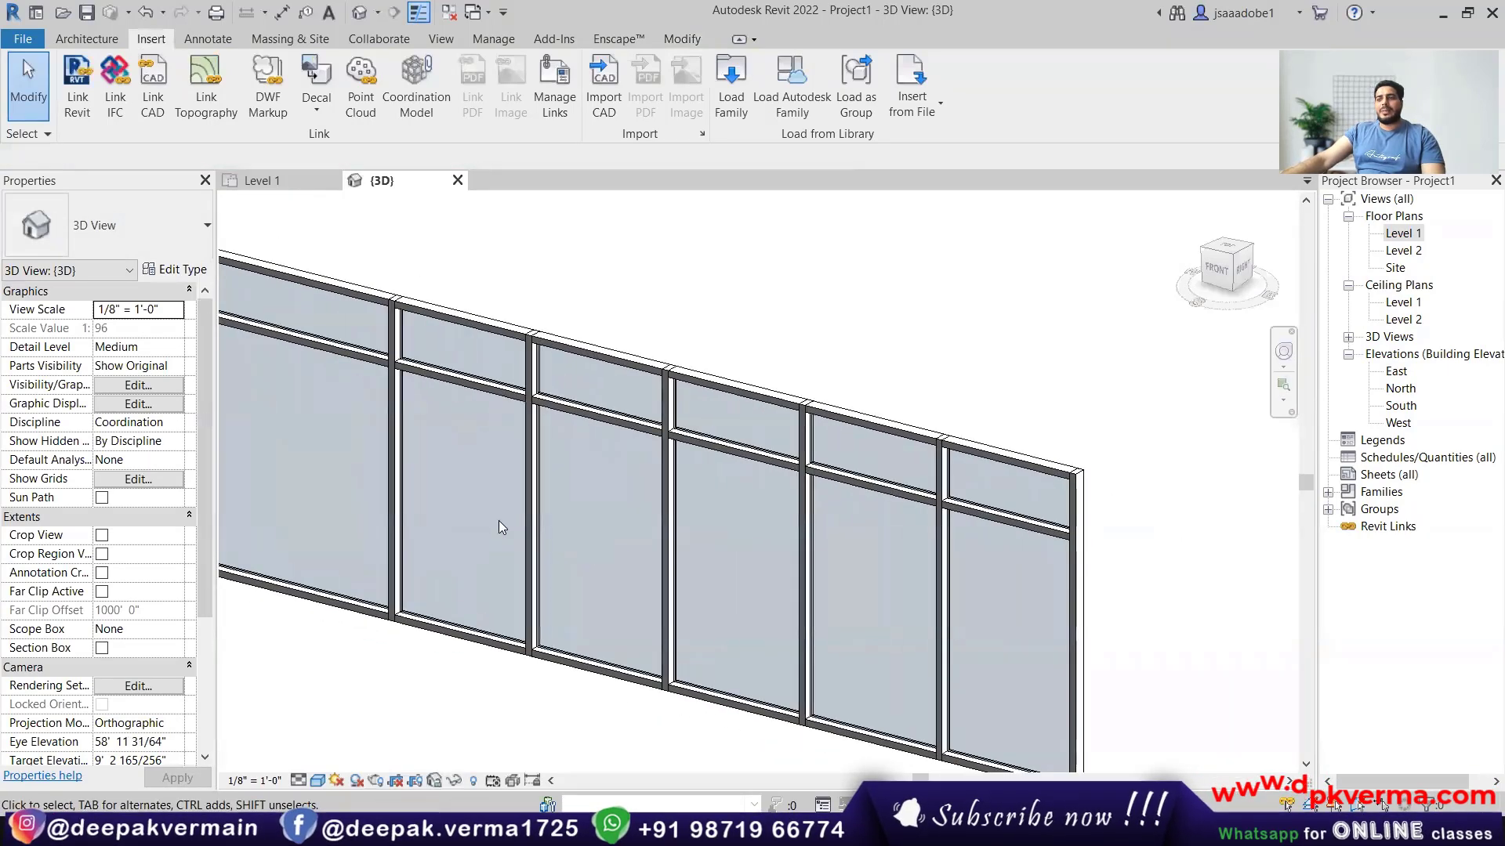
middle_click_drag(498, 520, 492, 487, "shift")
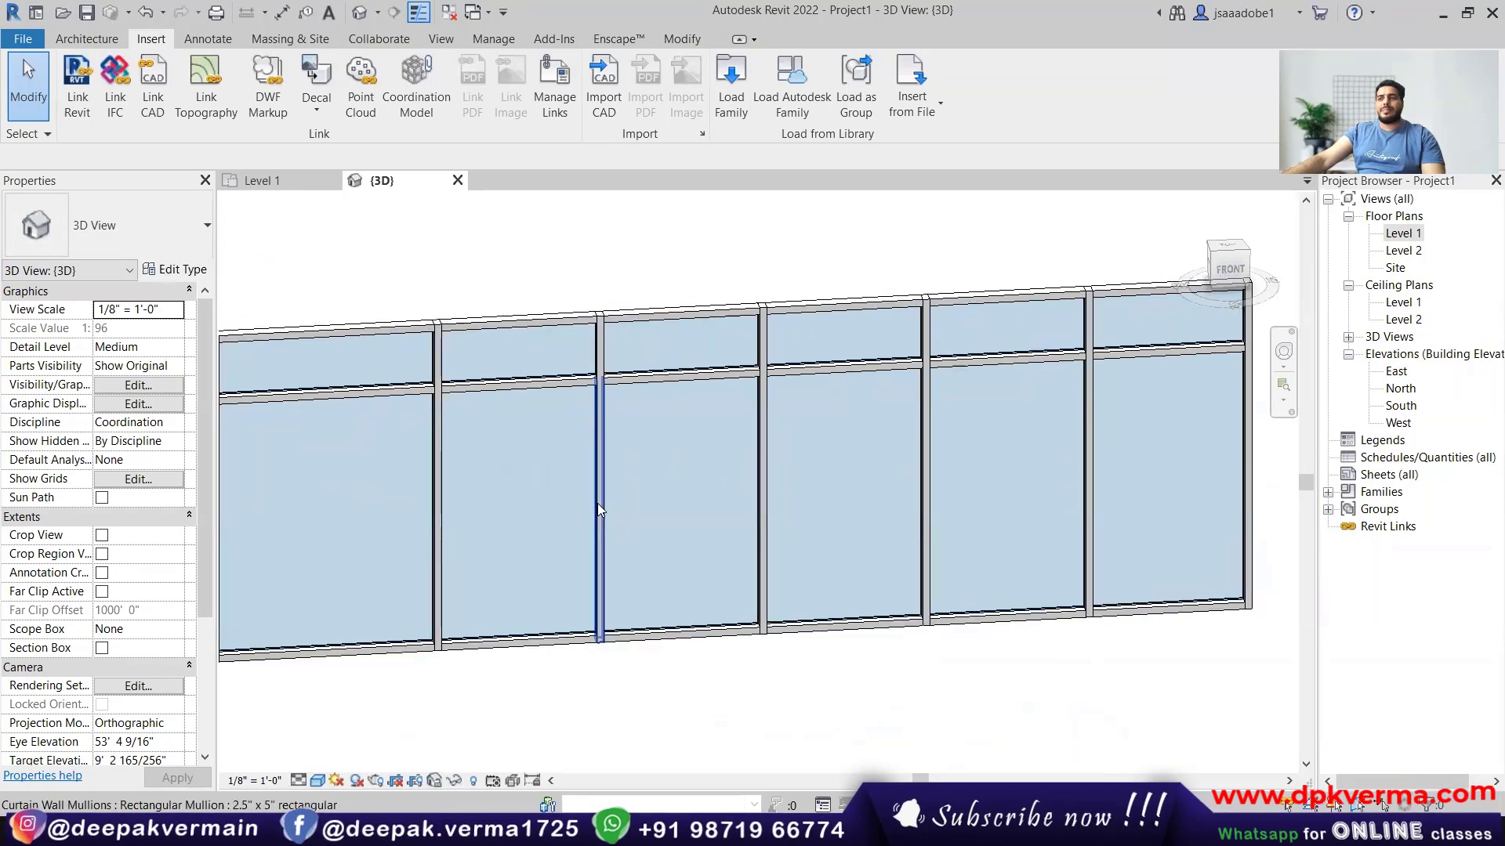
middle_click_drag(597, 503, 594, 370, "shift")
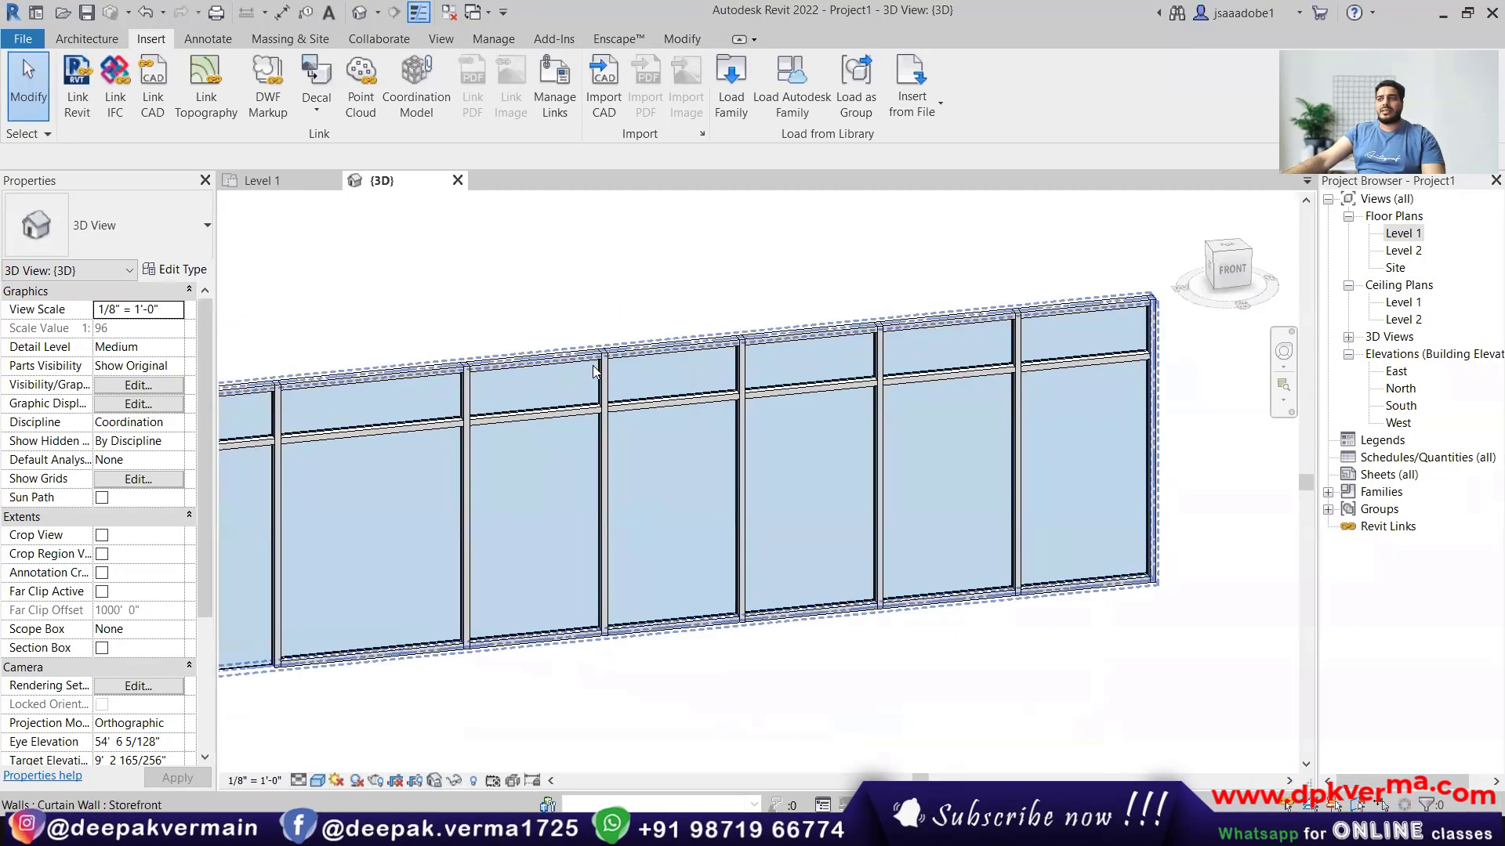
left_click(590, 351)
key("Escape")
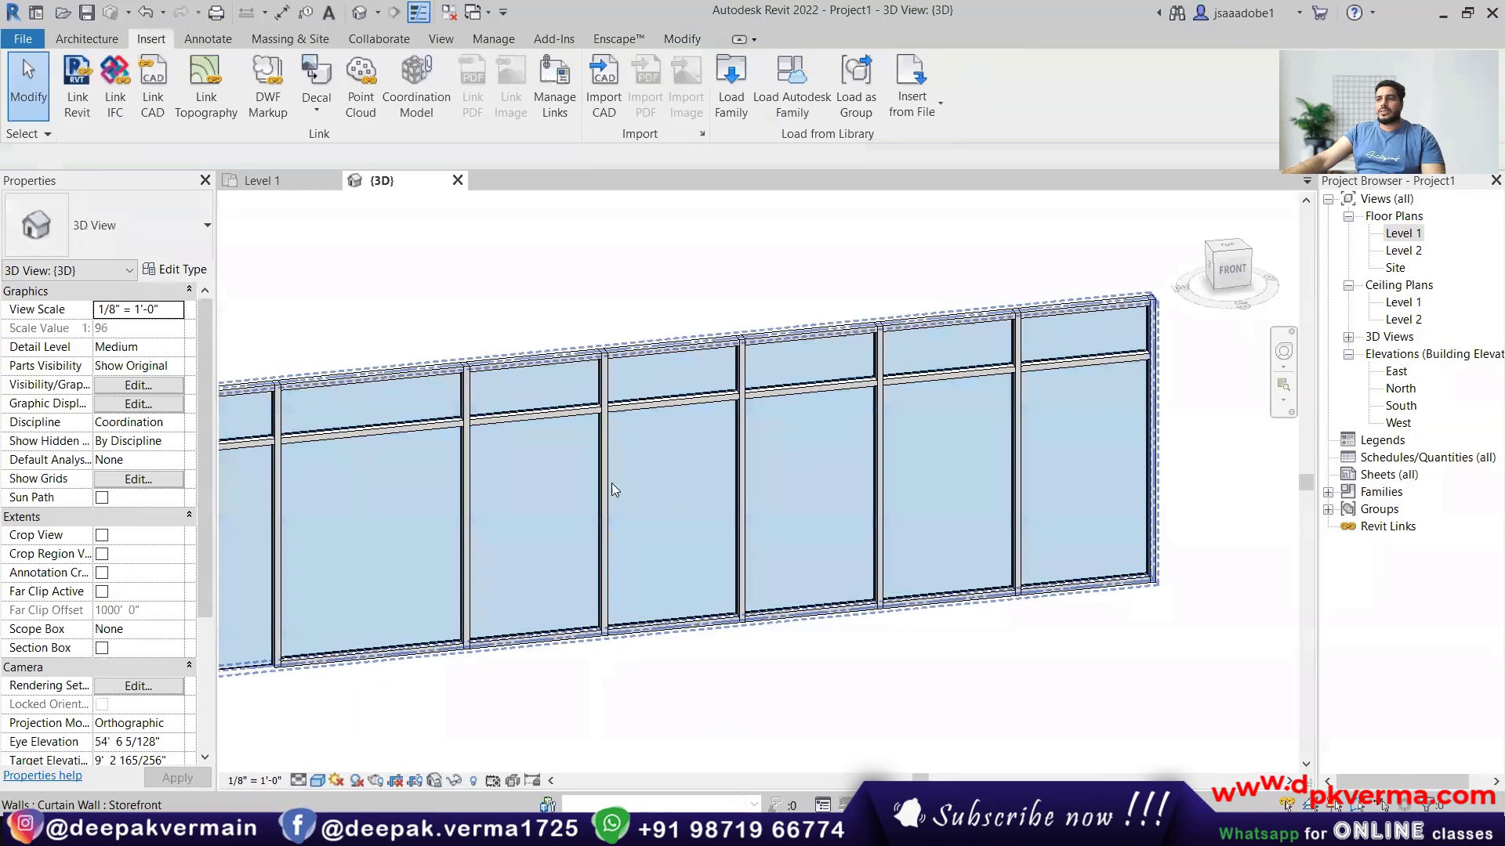
left_click(603, 481)
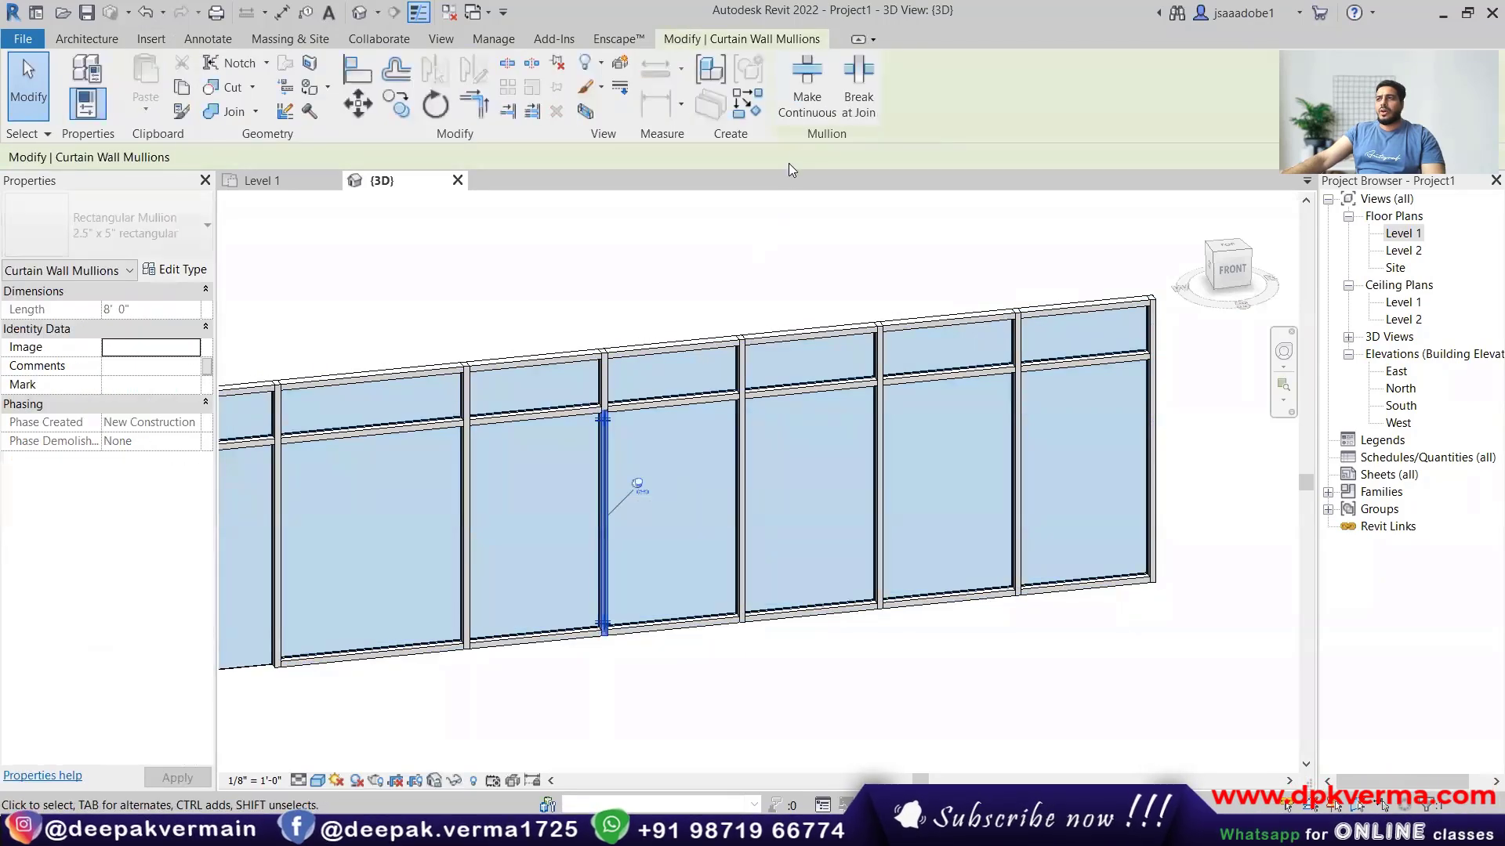
key("Escape")
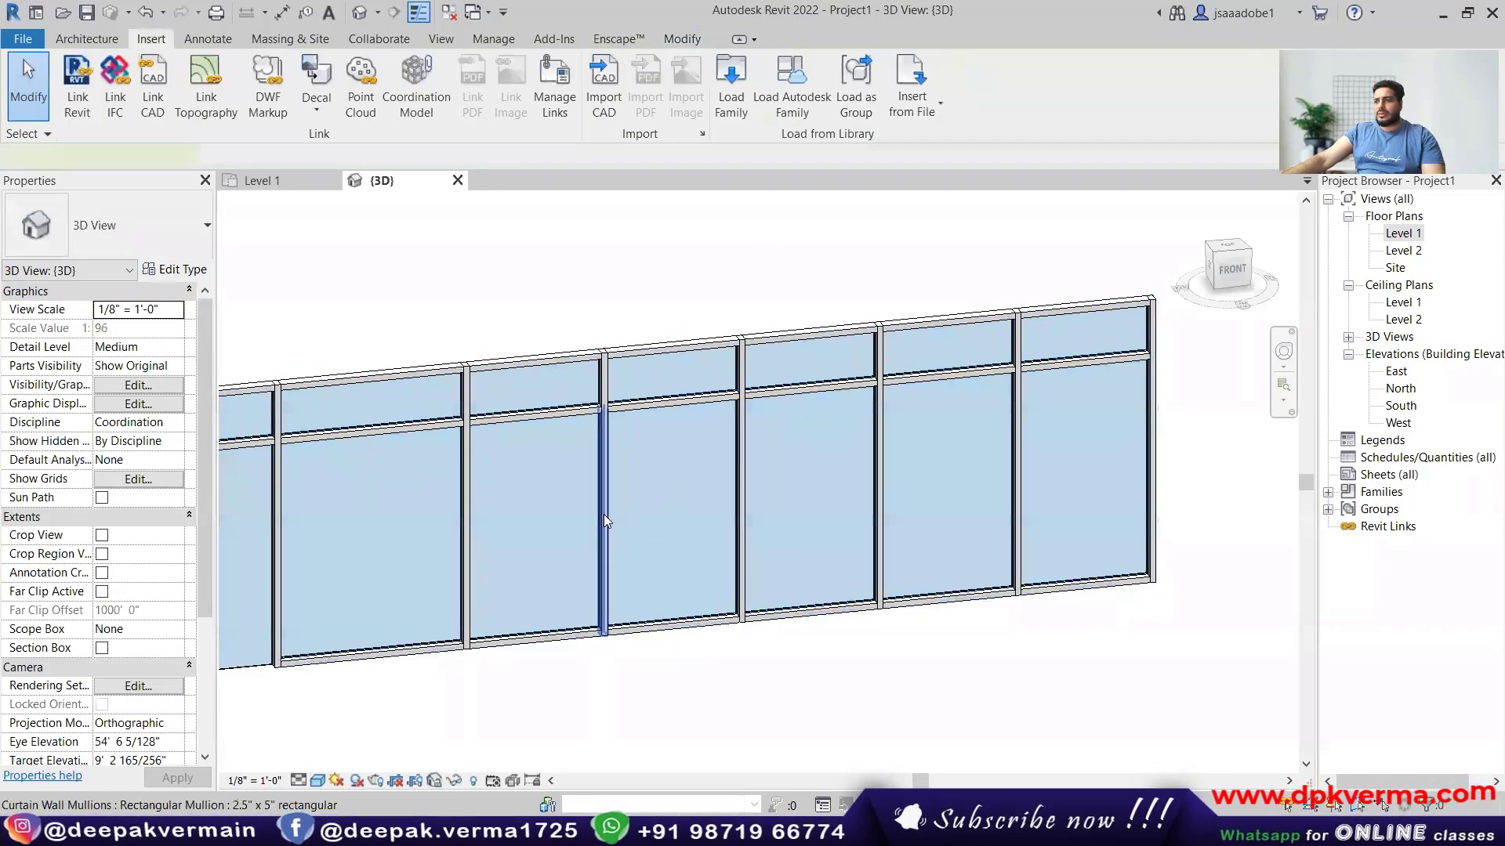
left_click(603, 514)
key("Escape")
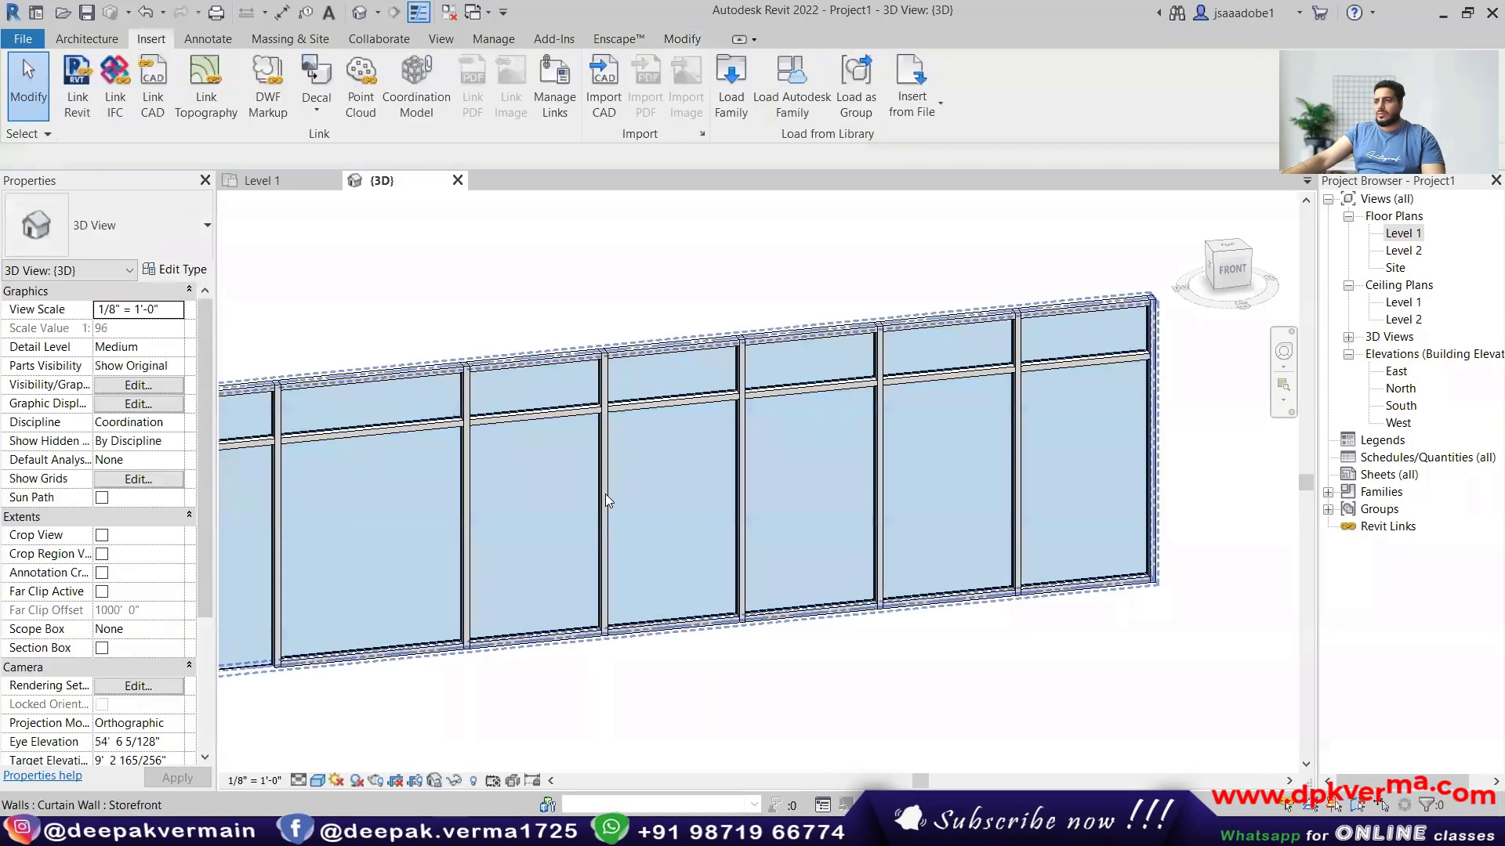
Delete the lower vertical mullion between the fourth and fifth bays.
left_click(603, 500)
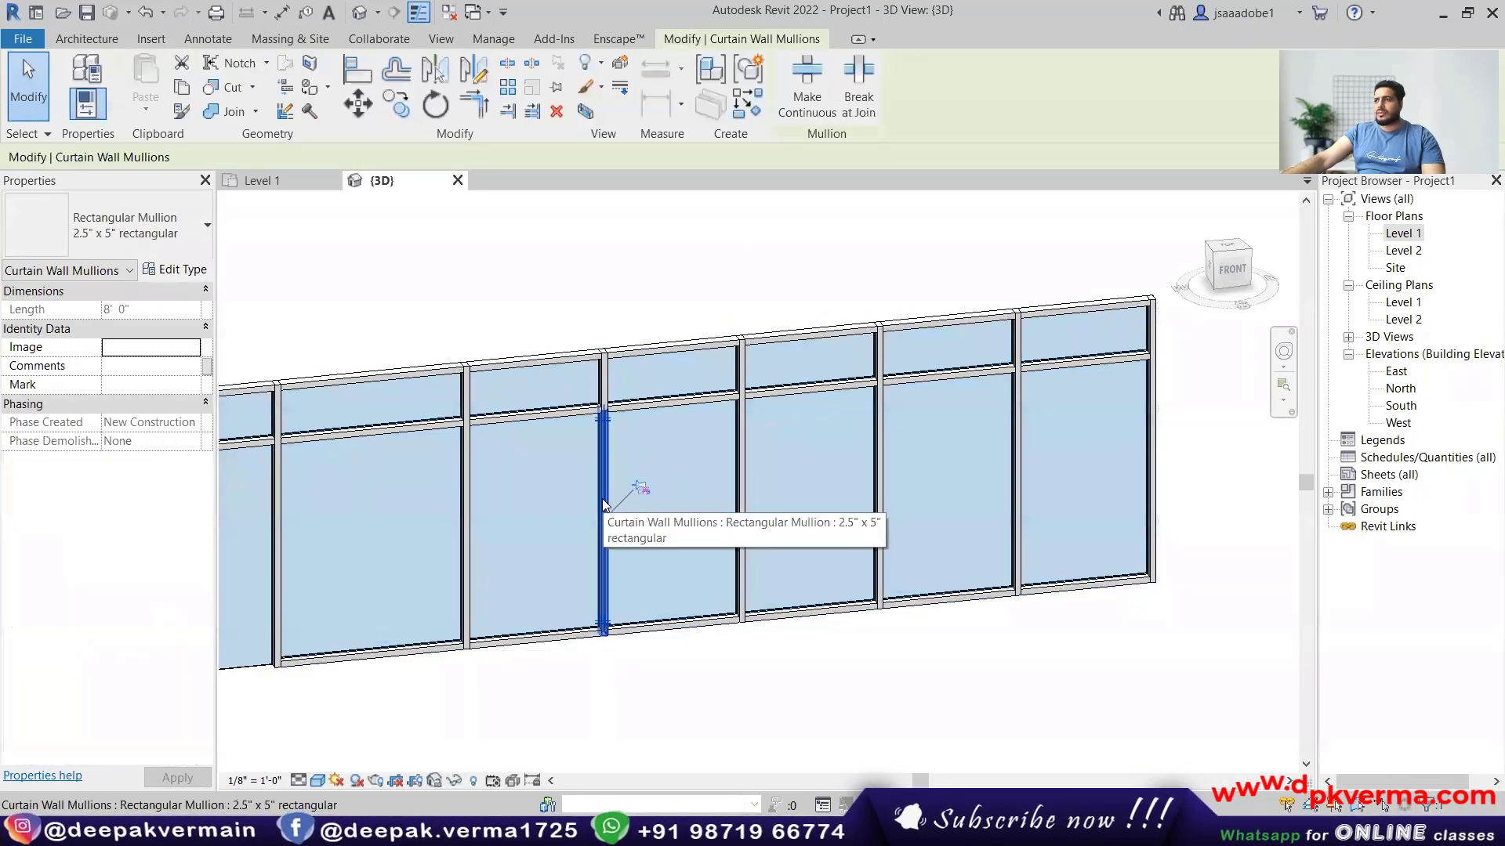
key("Escape")
left_click(585, 644)
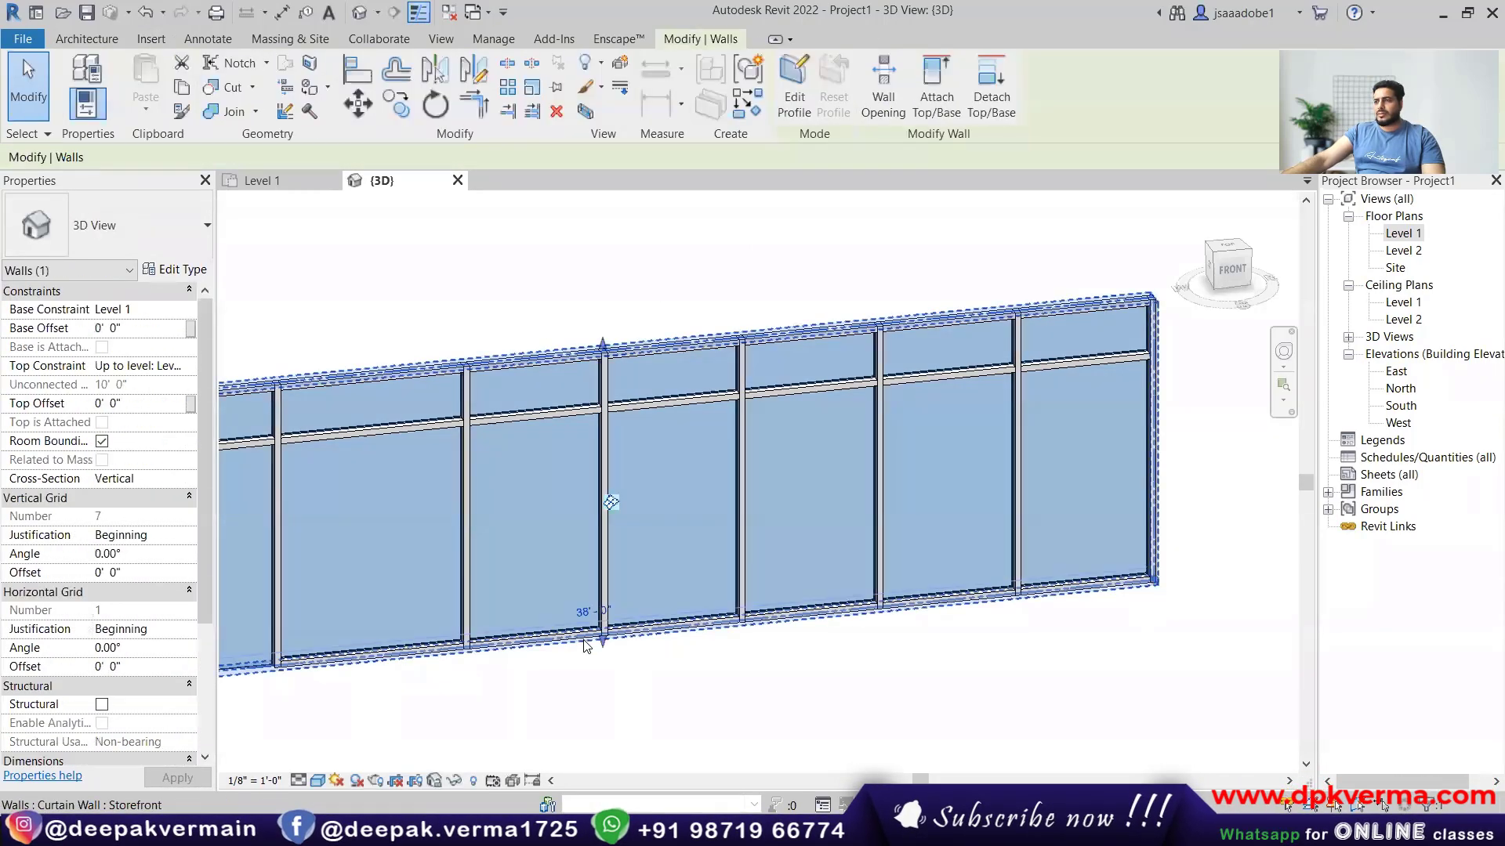
key("Escape")
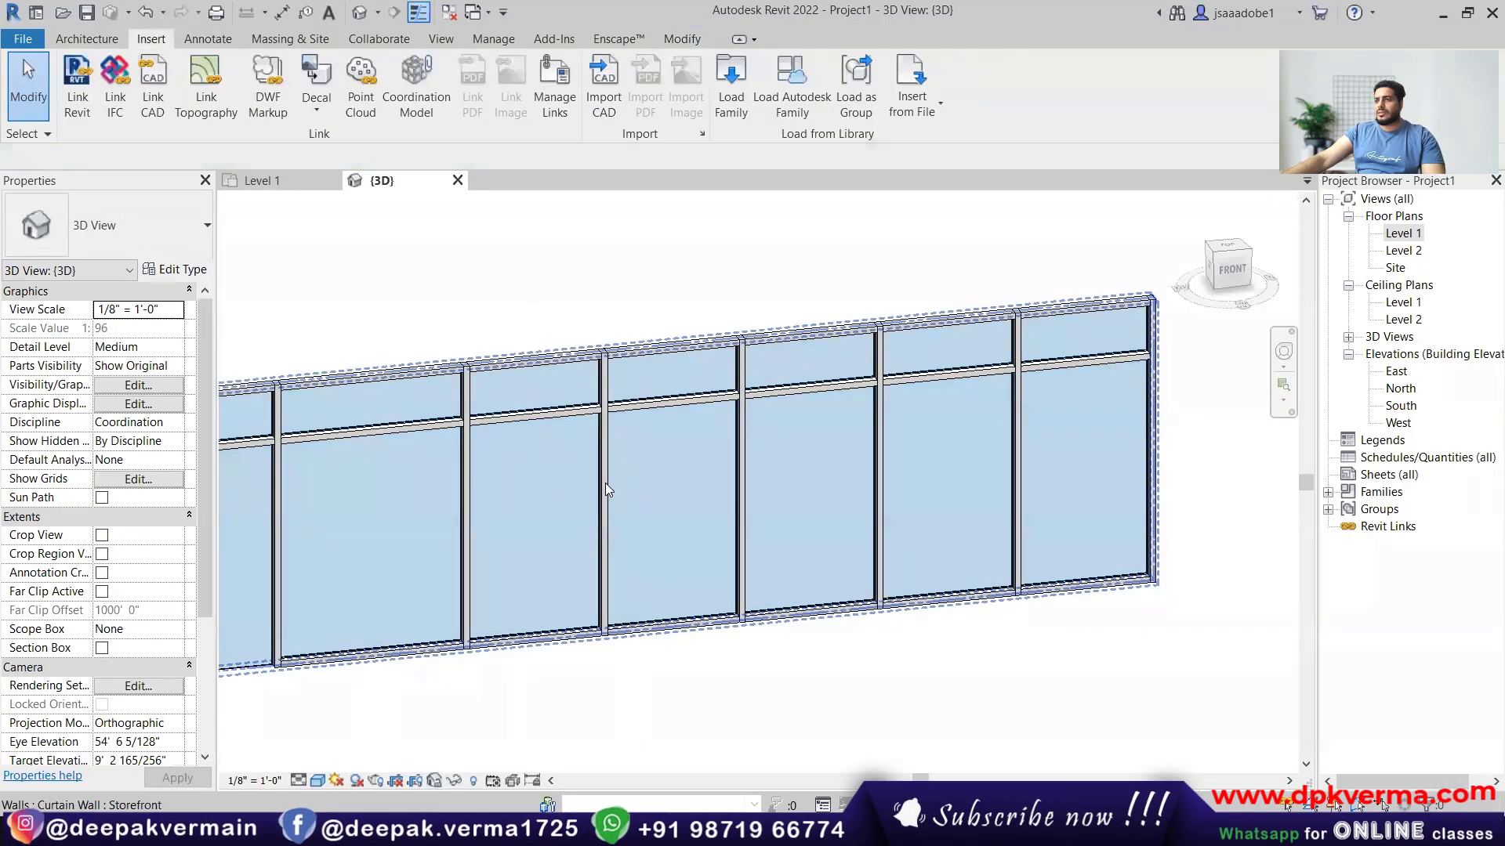
left_click(602, 484)
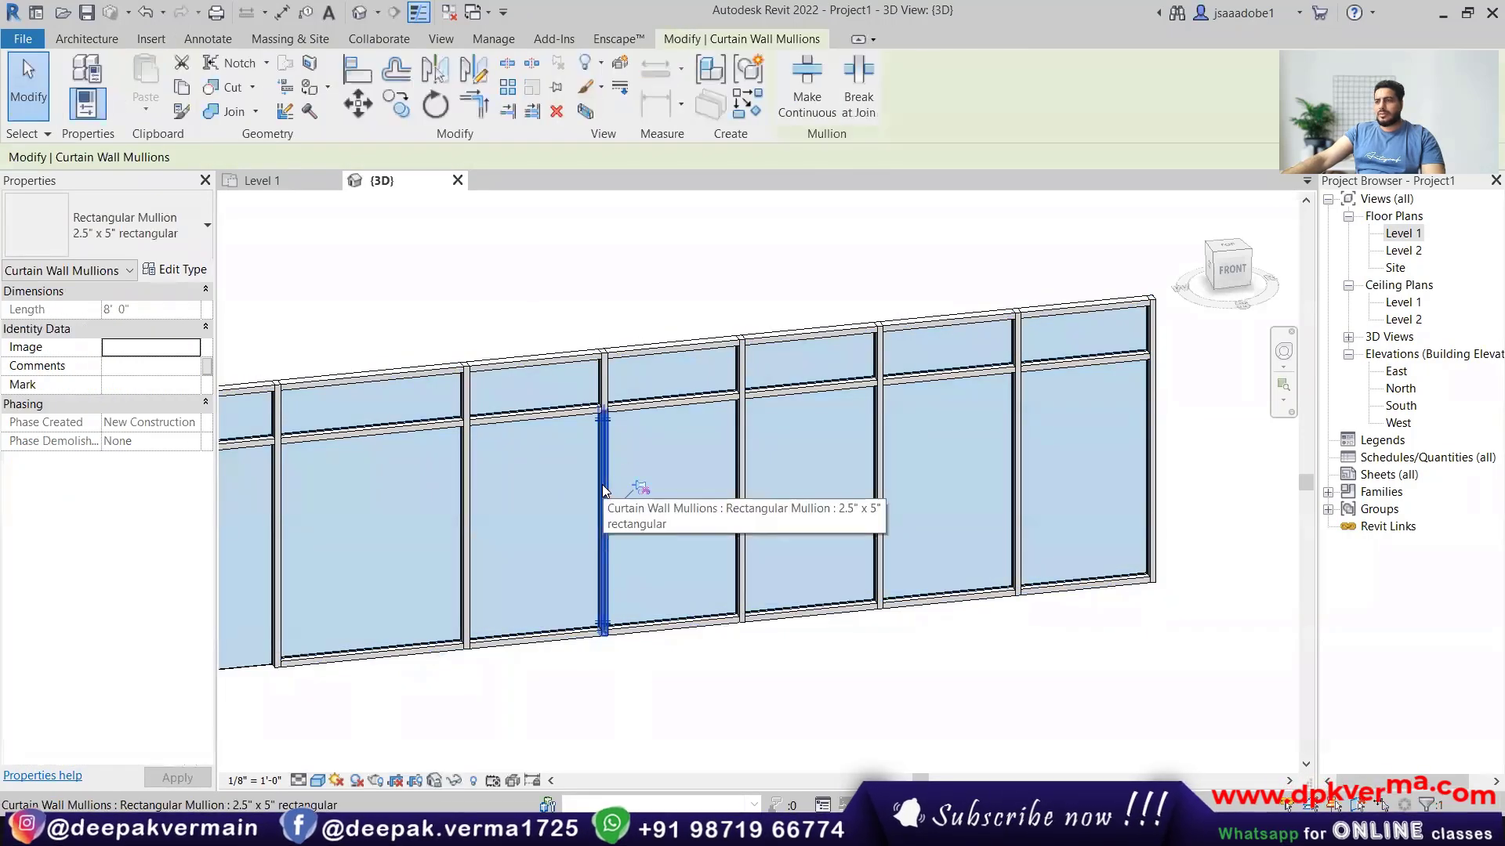
key("Delete")
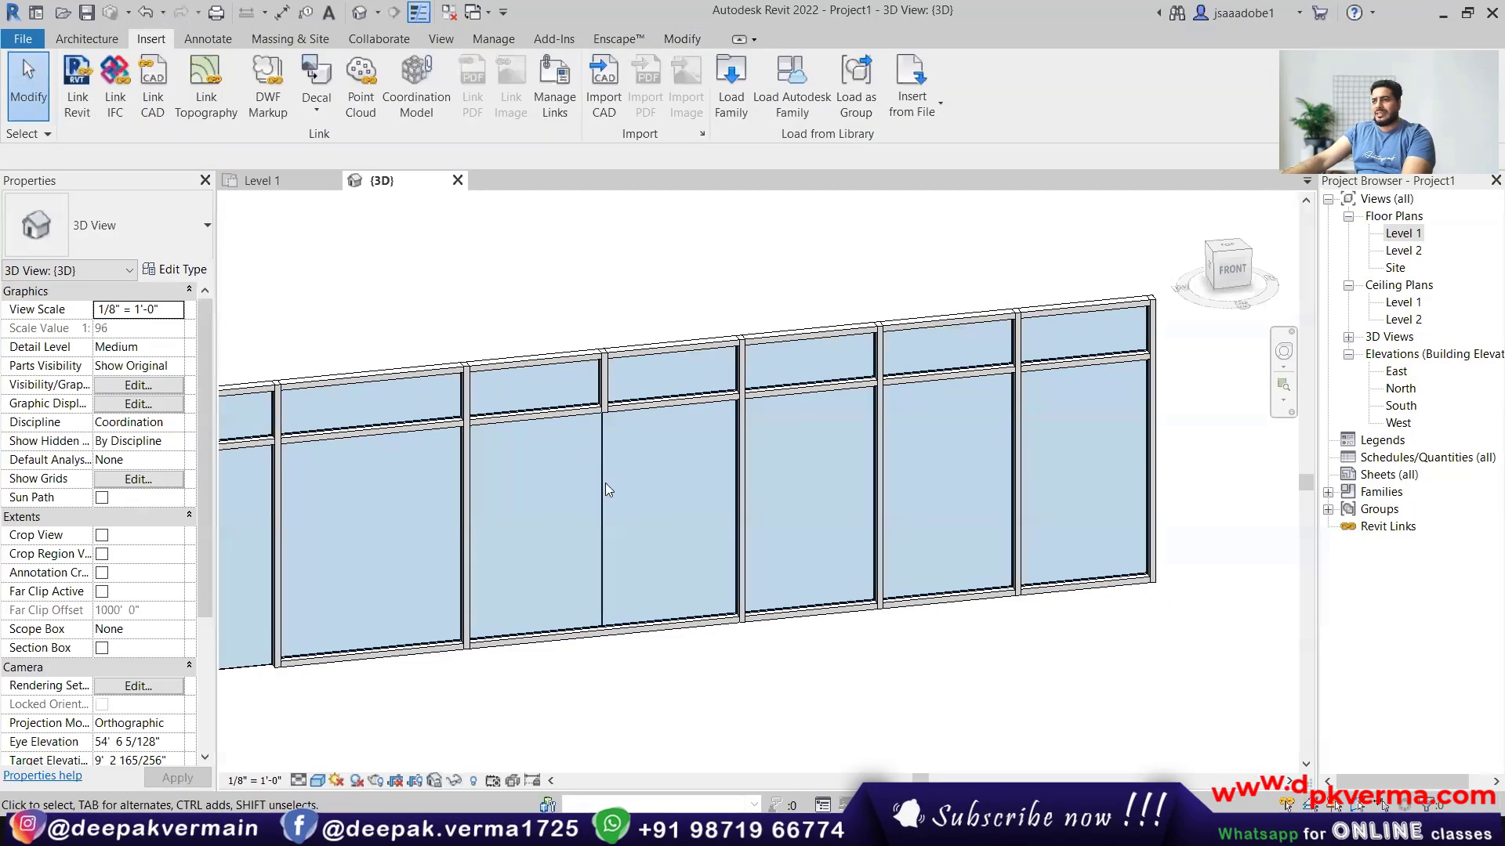
Remove the lower segment of the grid line between the fourth and fifth bays to merge the two glazed panels.
left_click(602, 486)
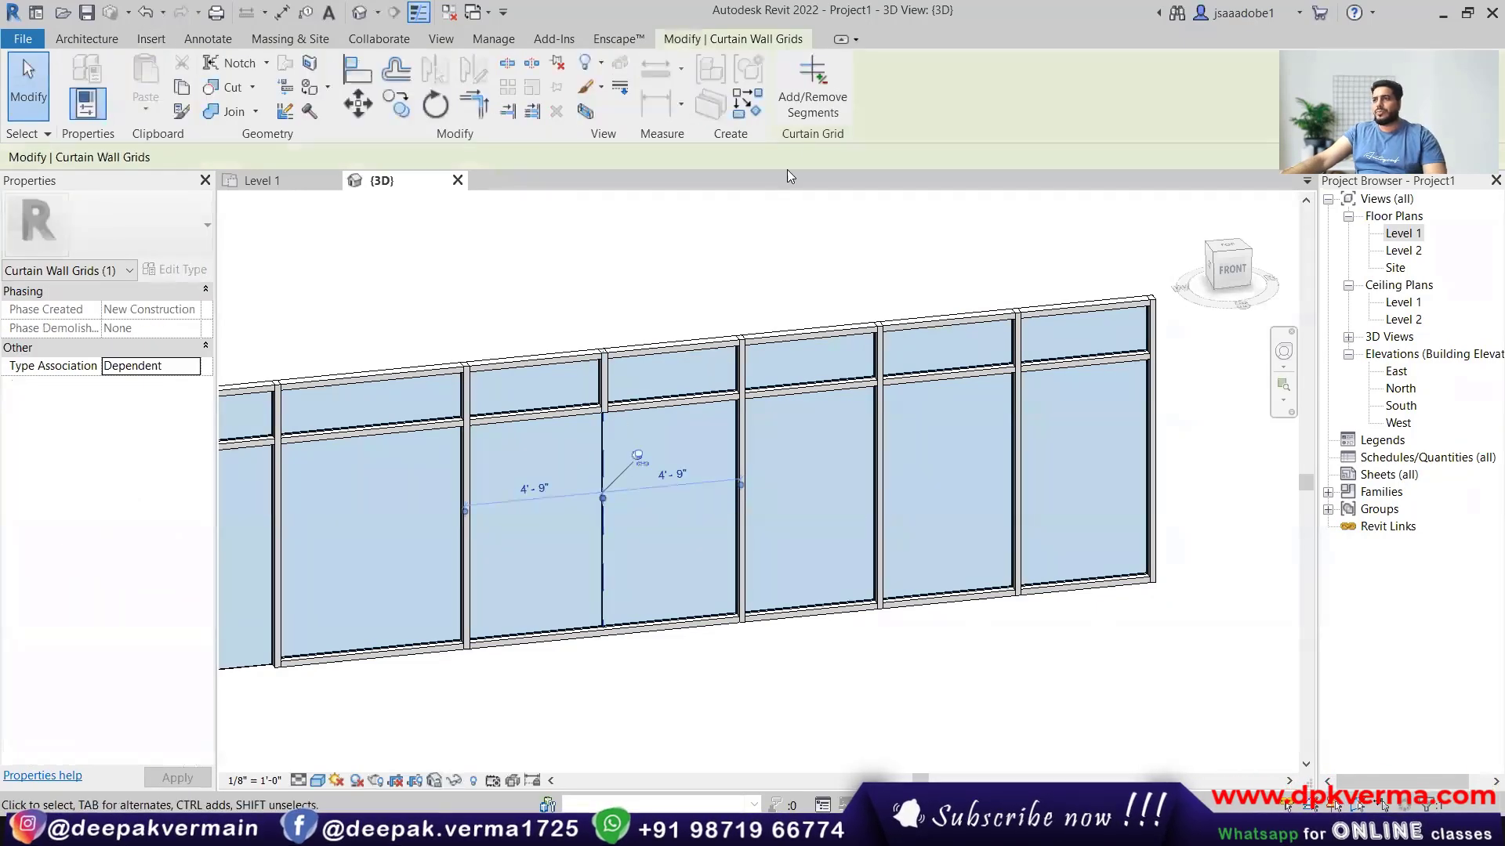
left_click(813, 105)
left_click(601, 523)
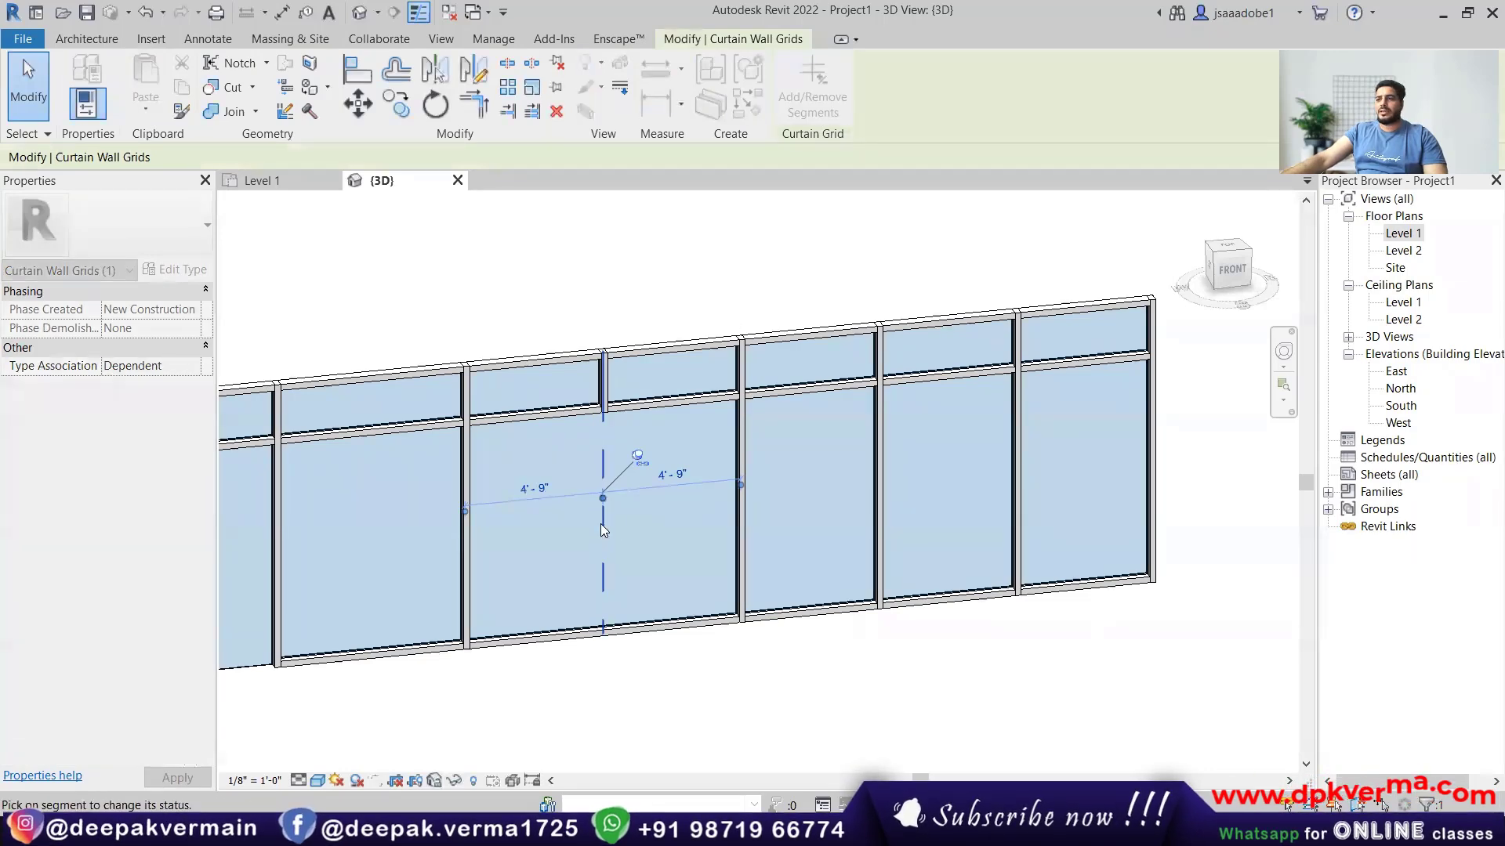
Remove the two bottom mullion segments beneath the merged lower panel between the fourth and fifth bays.
key("Escape")
key("Escape")
scroll(610, 547, "down", 1)
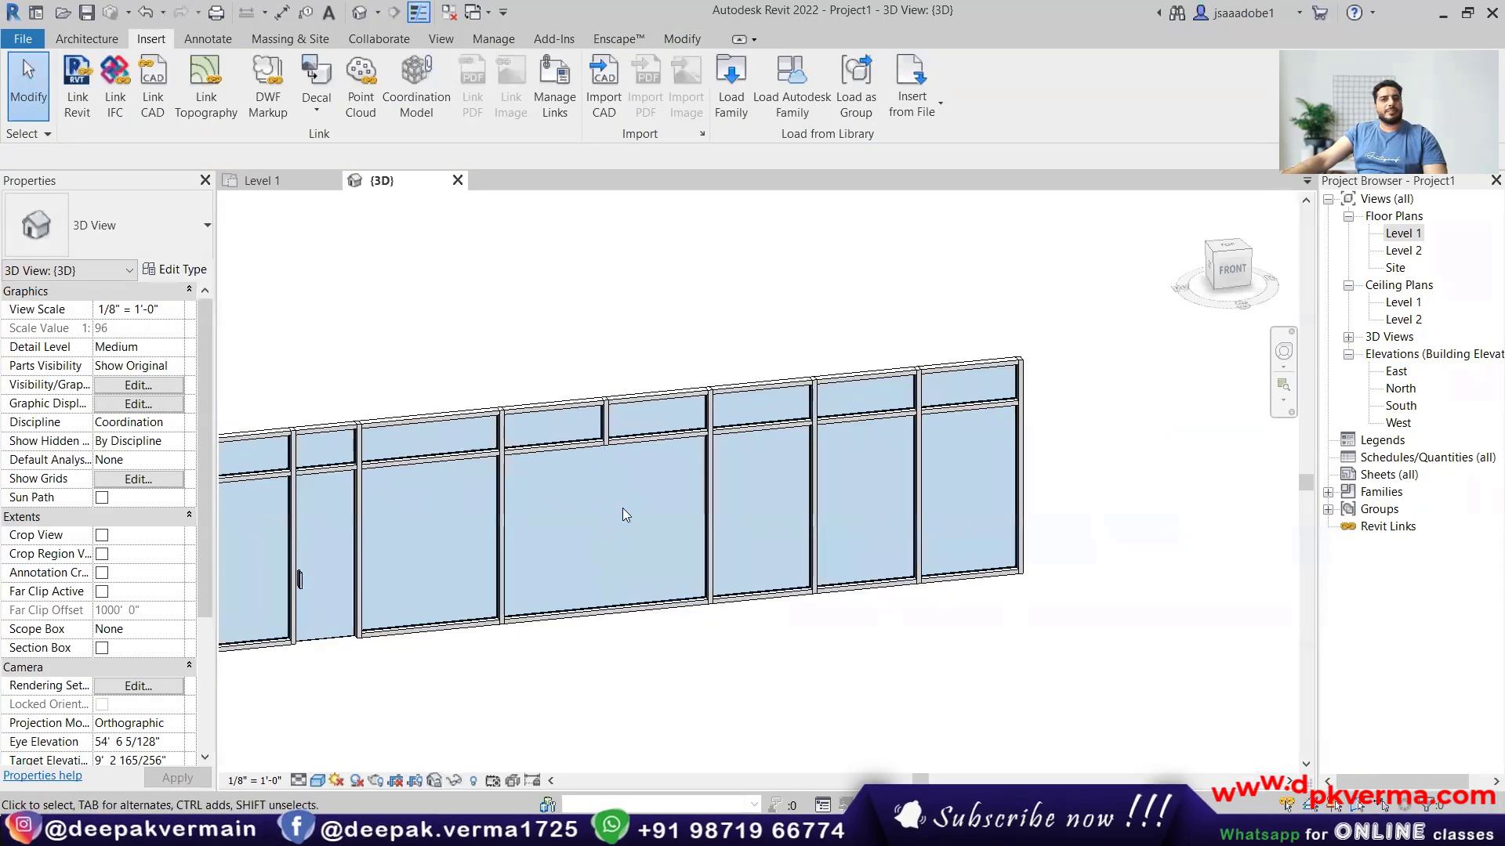
left_click(609, 618)
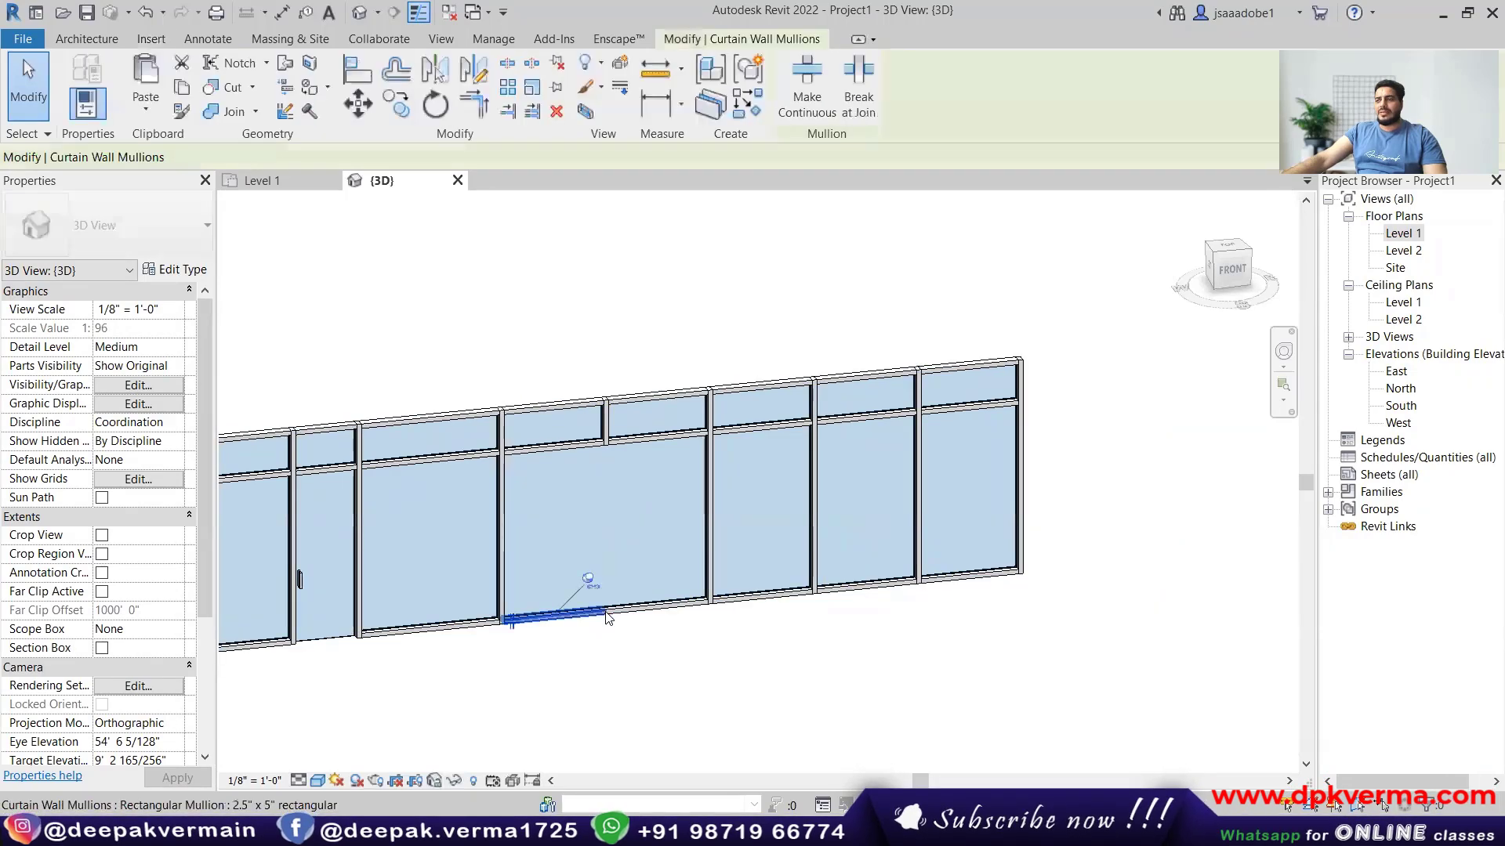
key("Escape")
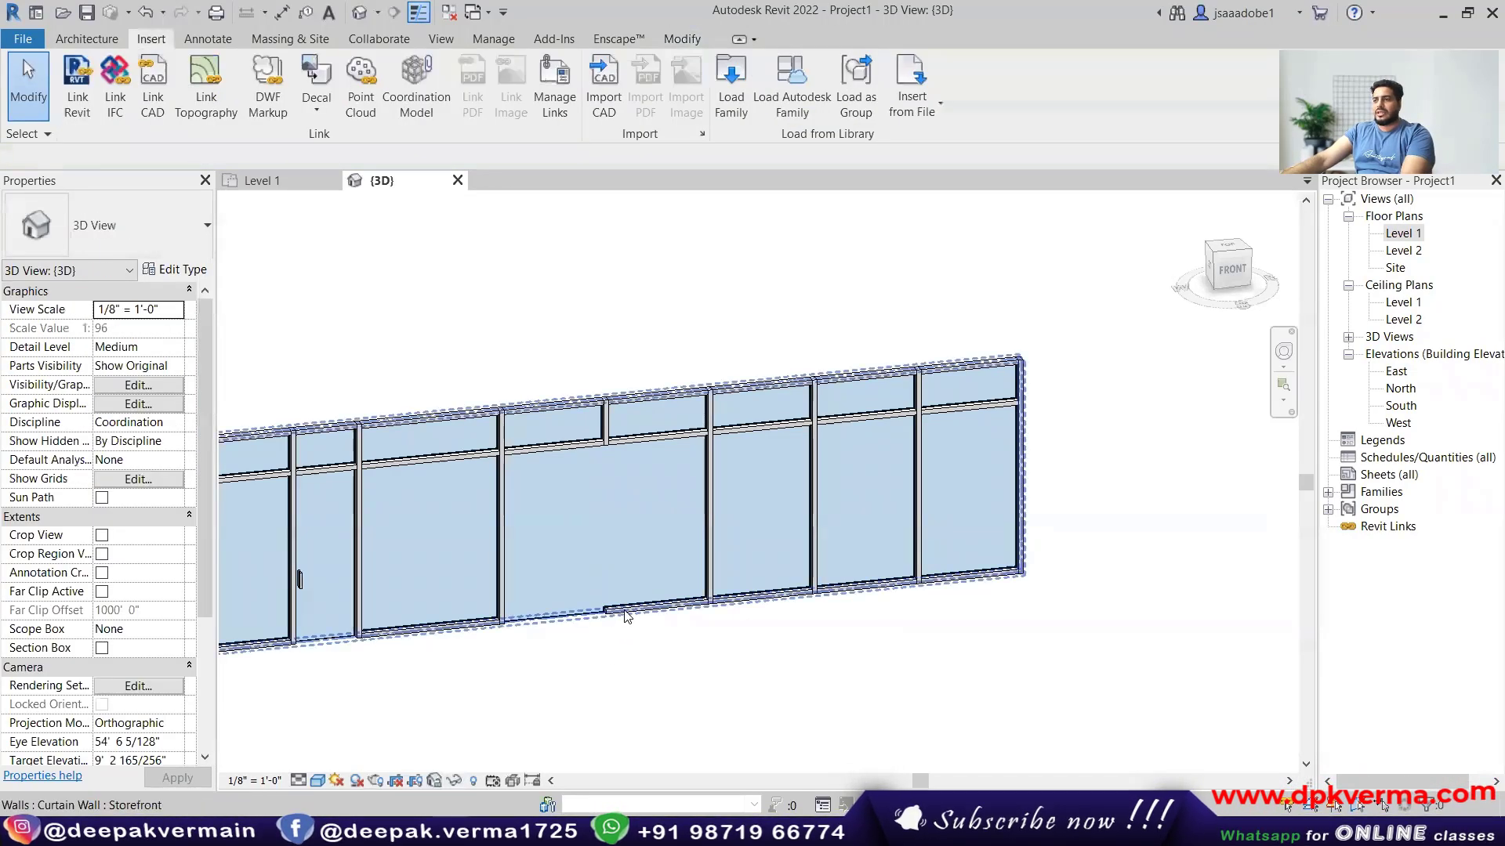
left_click(689, 573)
key("Escape")
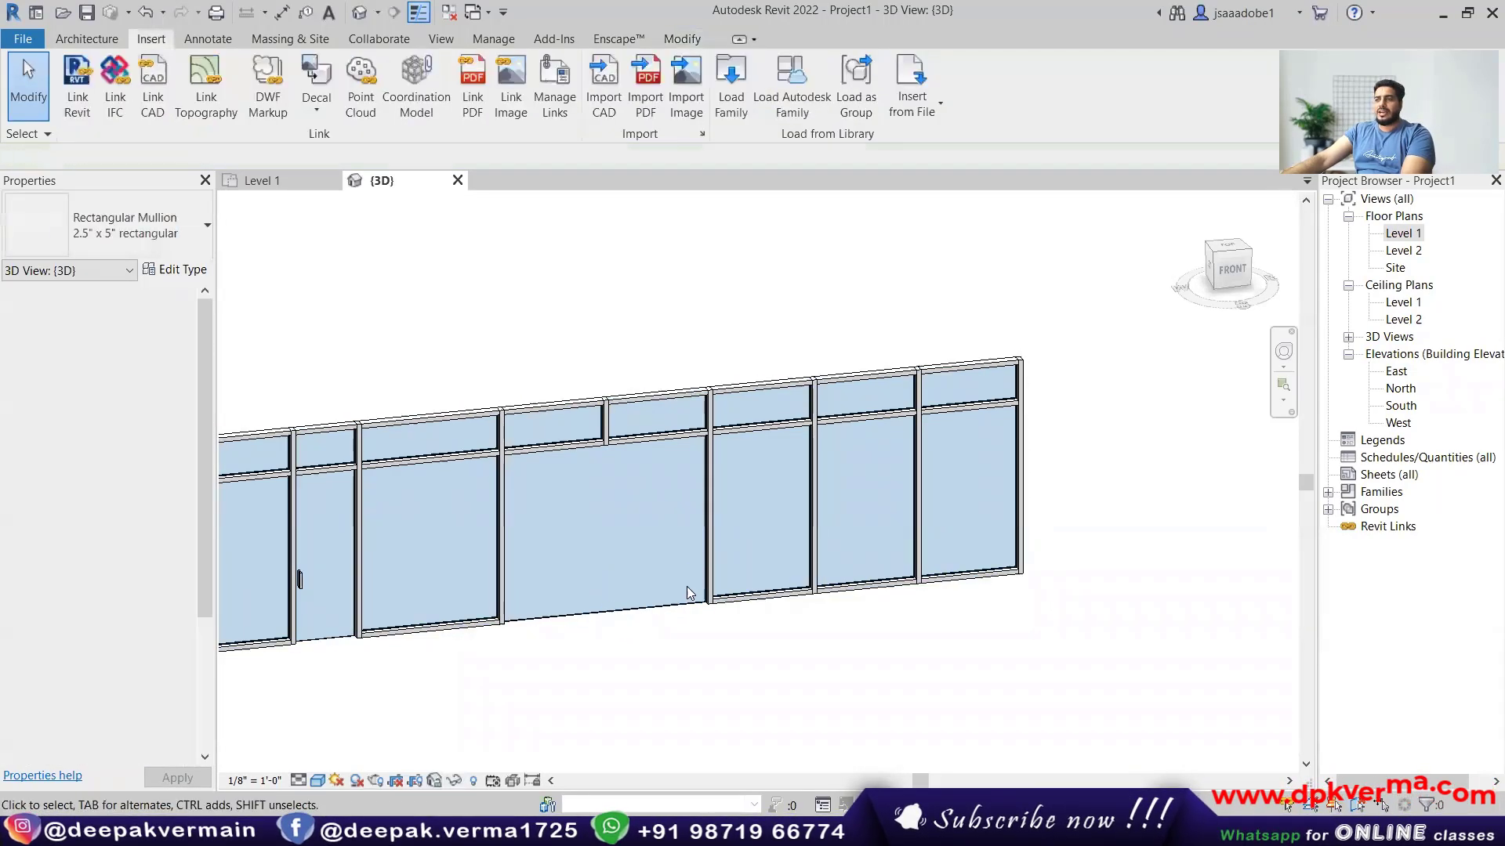
Change the merged lower glazed panel to M_Curtain Wall Dbl Glass and inspect the resulting double door.
key("Tab")
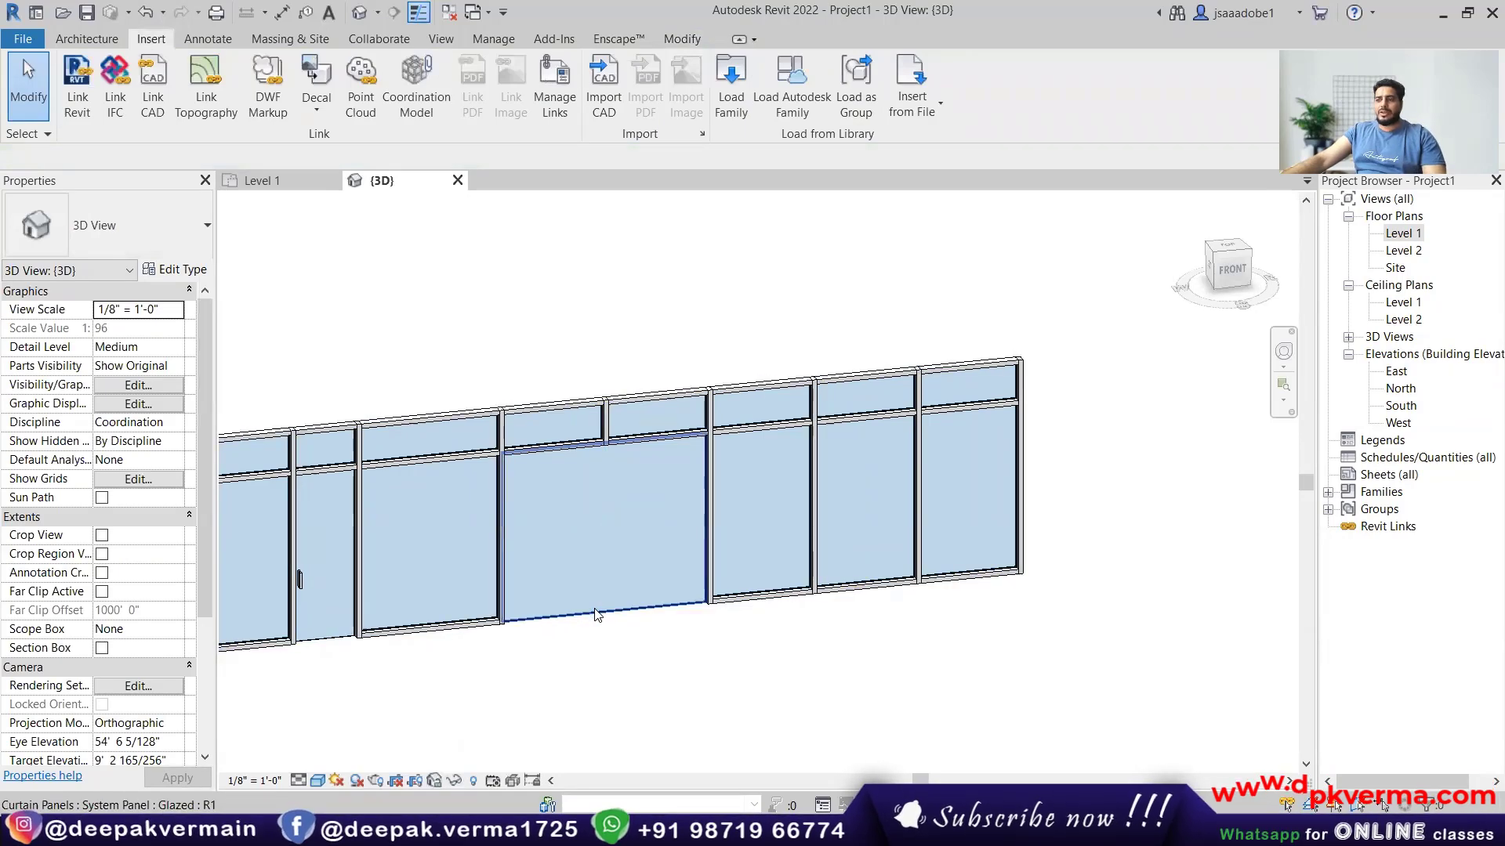
left_click(597, 614)
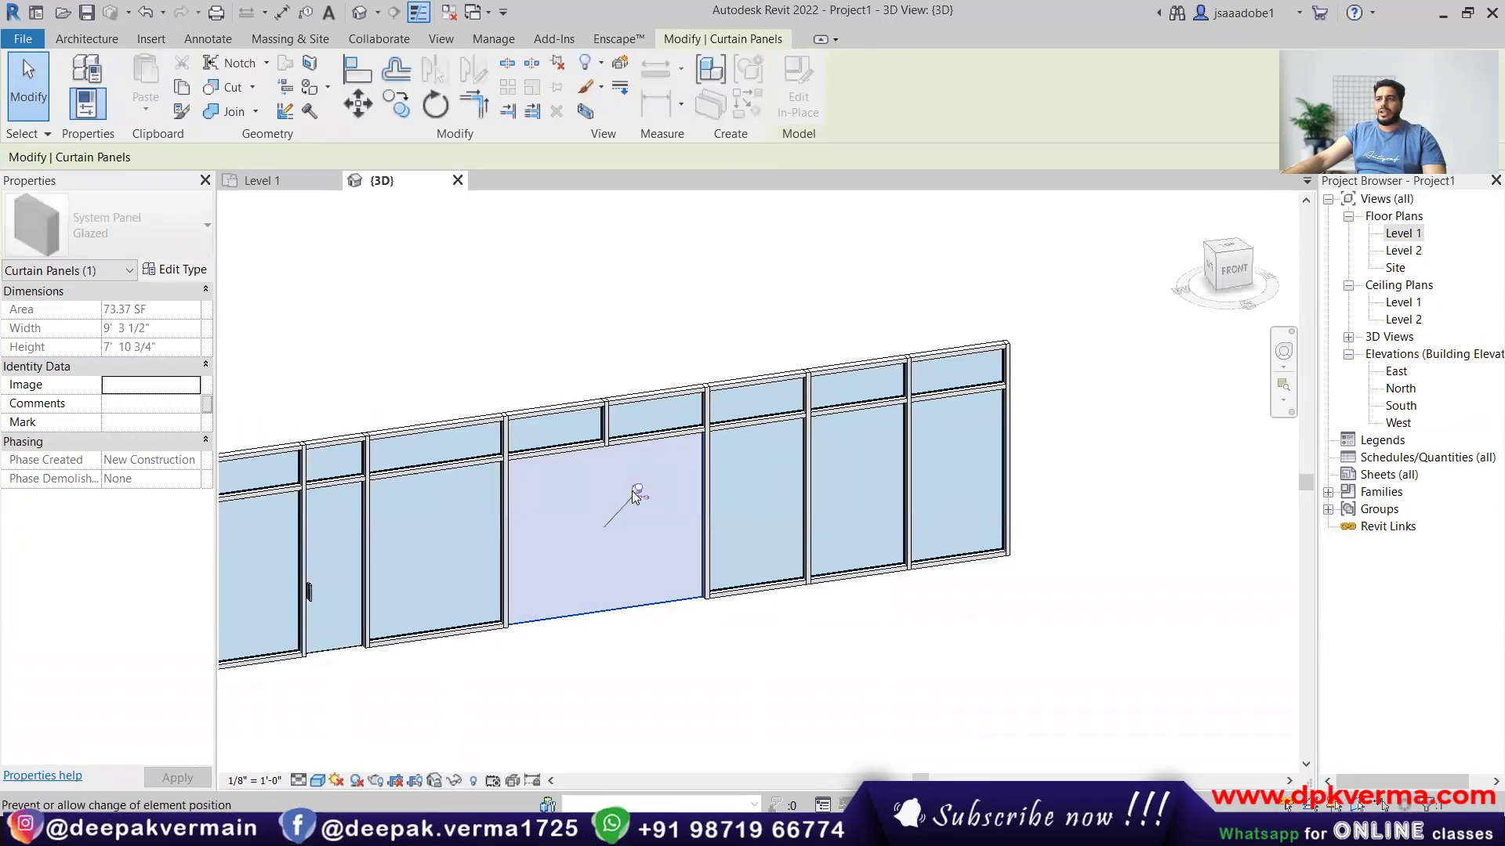
left_click(133, 229)
scroll(149, 315, "up", 3)
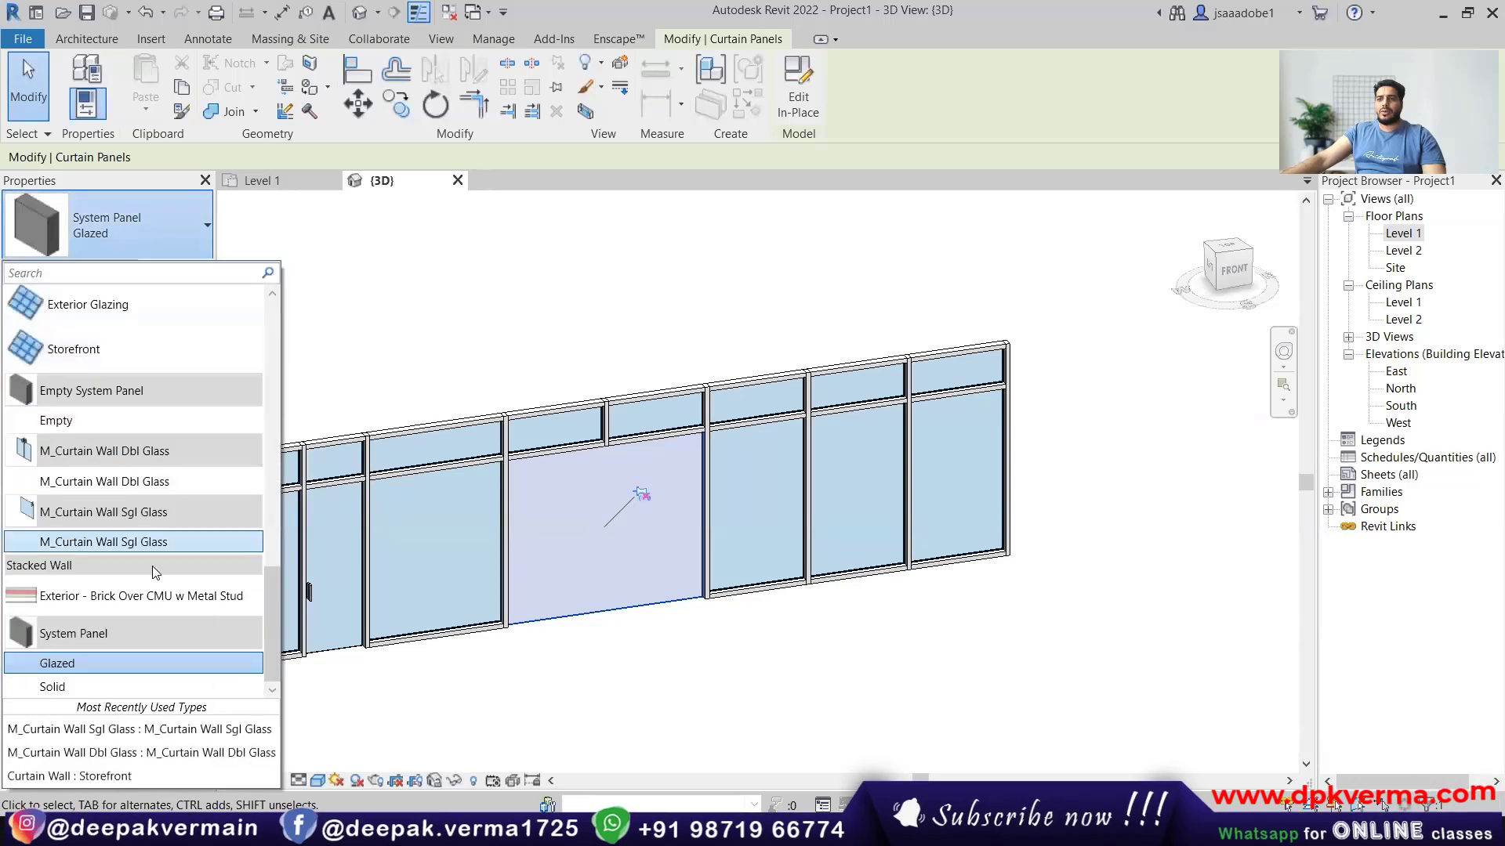
left_click(151, 484)
left_click(495, 368)
middle_click_drag(616, 563, 756, 427, "shift")
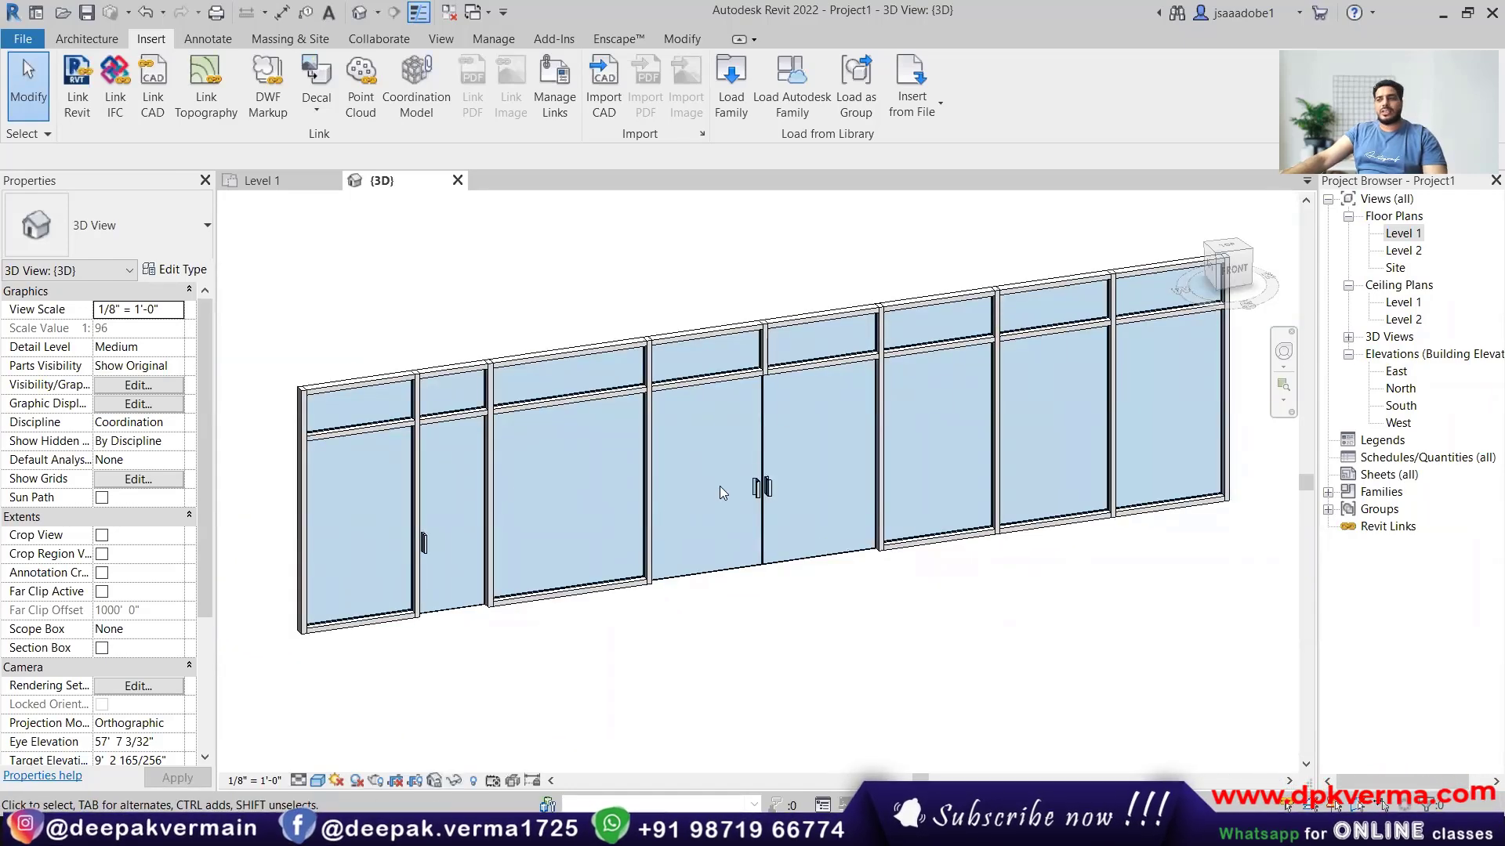
scroll(795, 378, "down", 2)
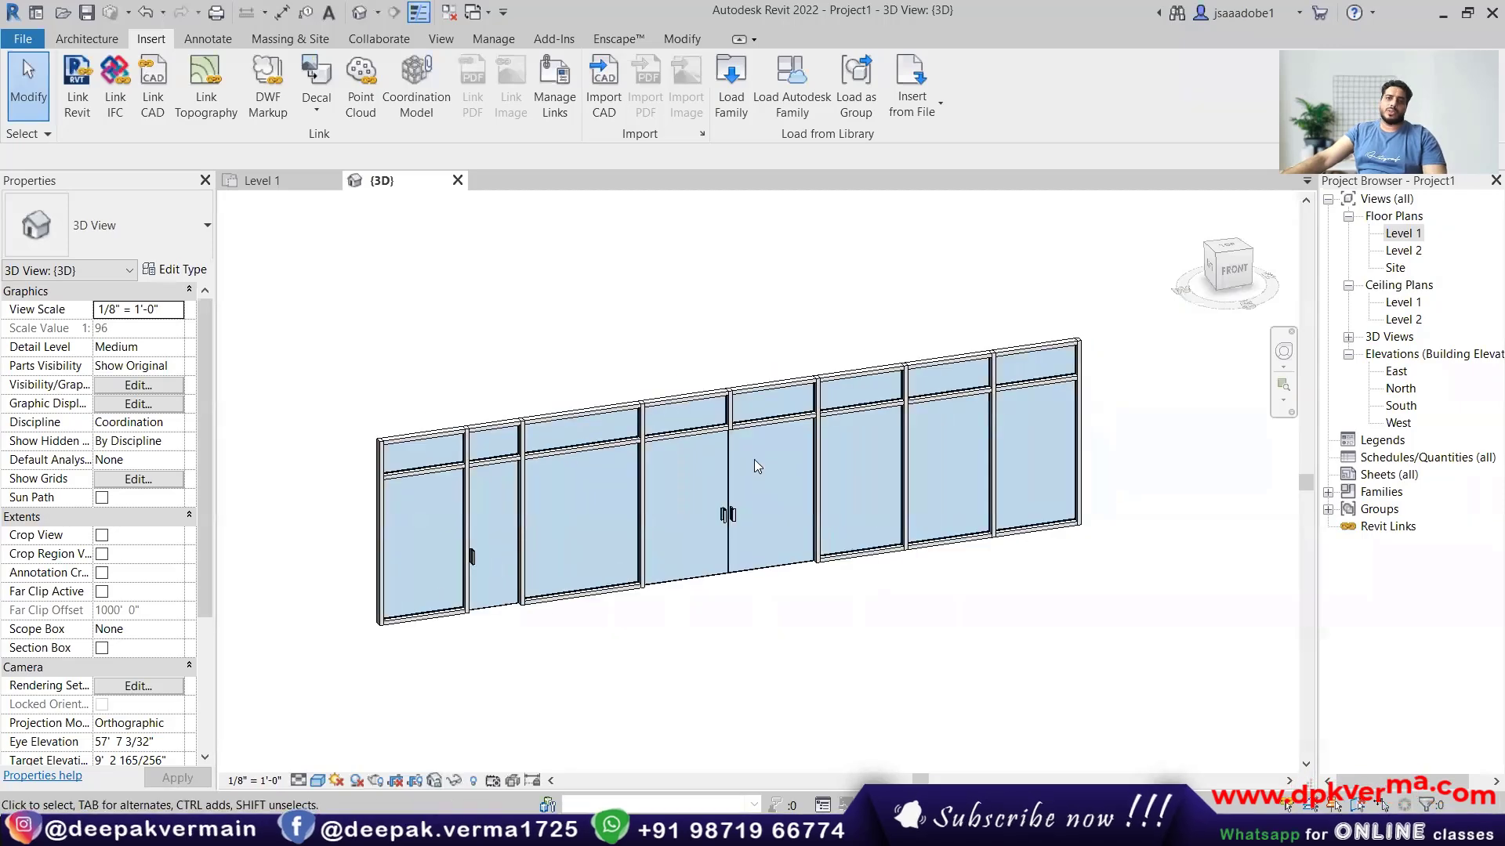
Try deleting the whole curtain wall and view the Level 1 floor plan.
scroll(751, 471, "down", 3)
left_click_drag(466, 426, 967, 565)
key("Delete")
double_click(1403, 232)
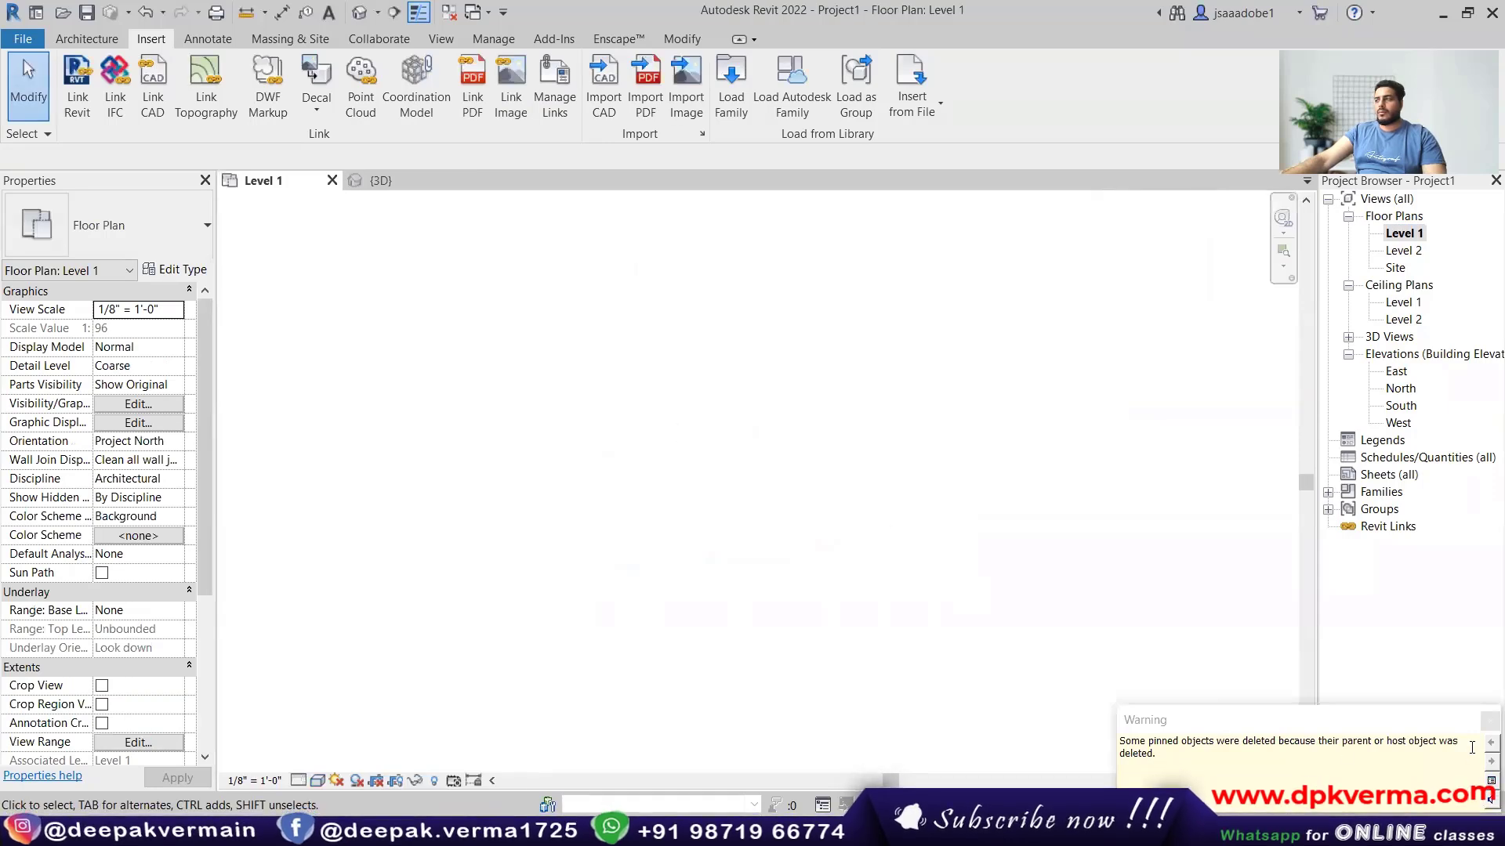
scroll(772, 528, "down", 4)
scroll(801, 532, "down", 2)
scroll(648, 460, "up", 4)
middle_click_drag(618, 471, 688, 491)
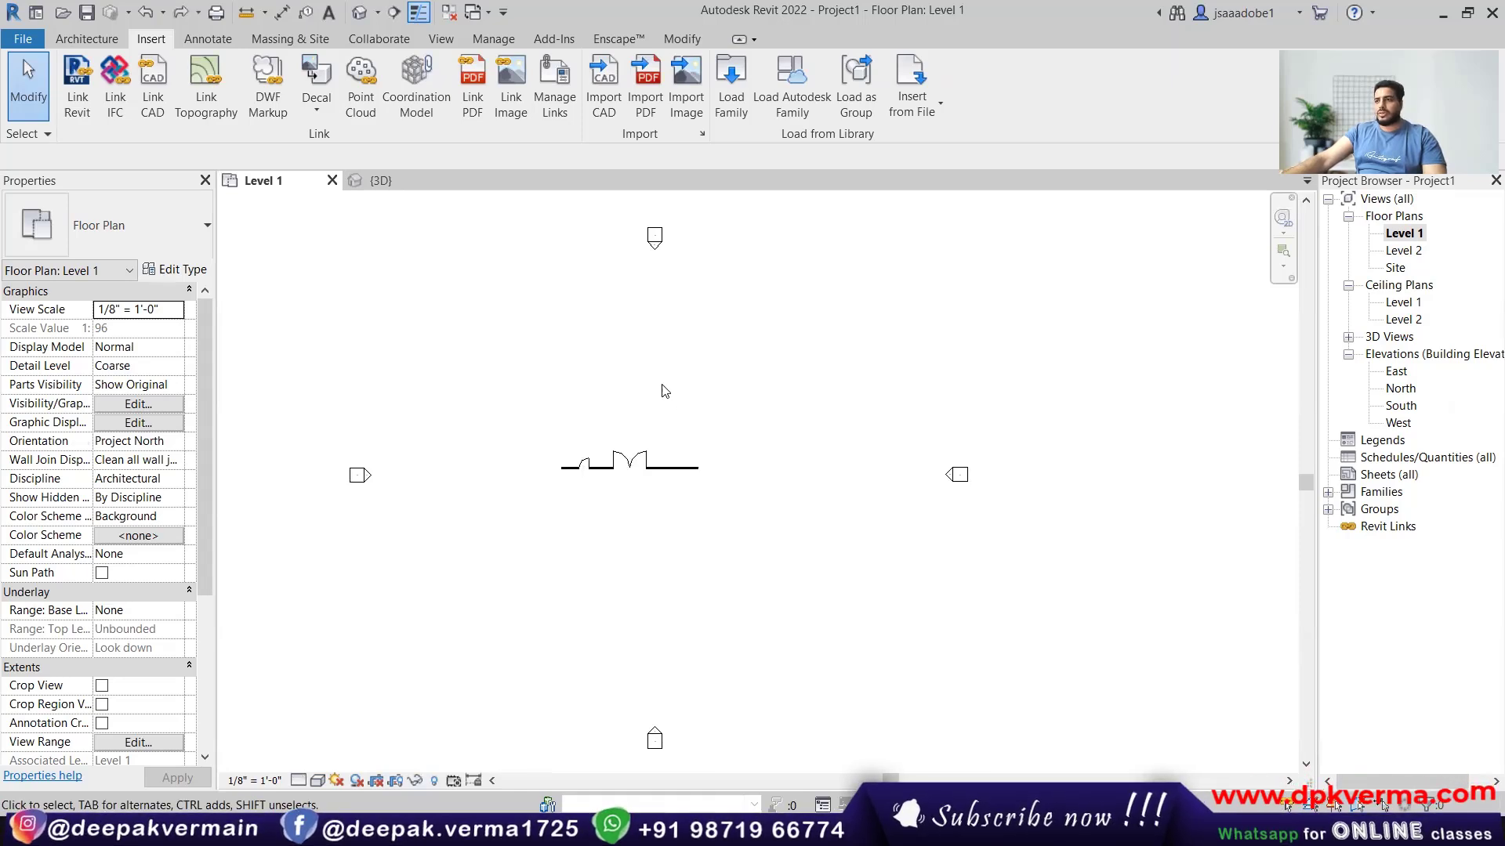
Examine the storefront curtain wall in 3D, including the horizontal mullion above the double door.
left_click(359, 12)
scroll(715, 513, "up", 5)
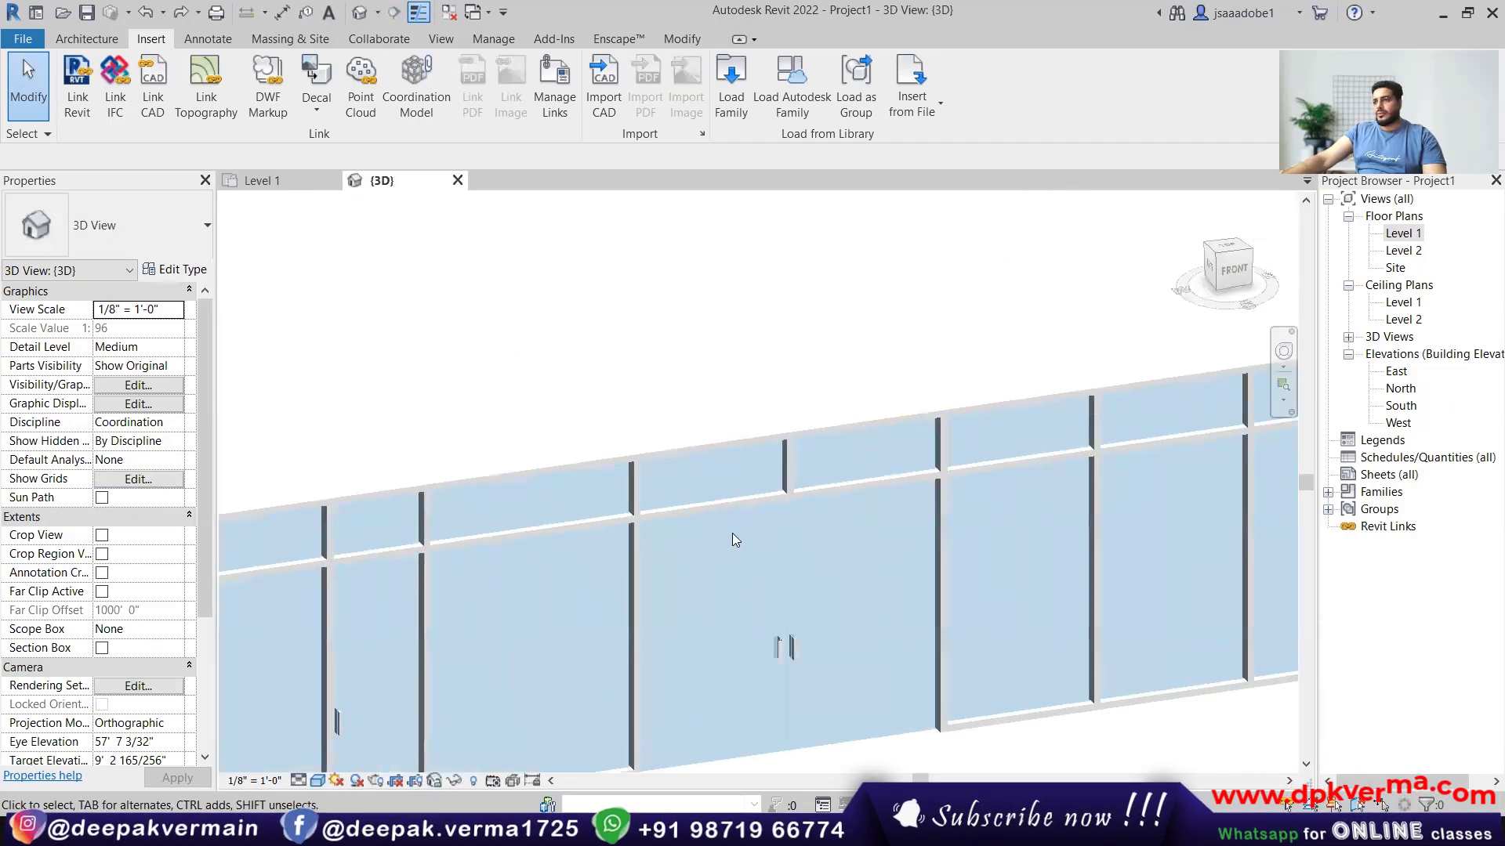
left_click(714, 510)
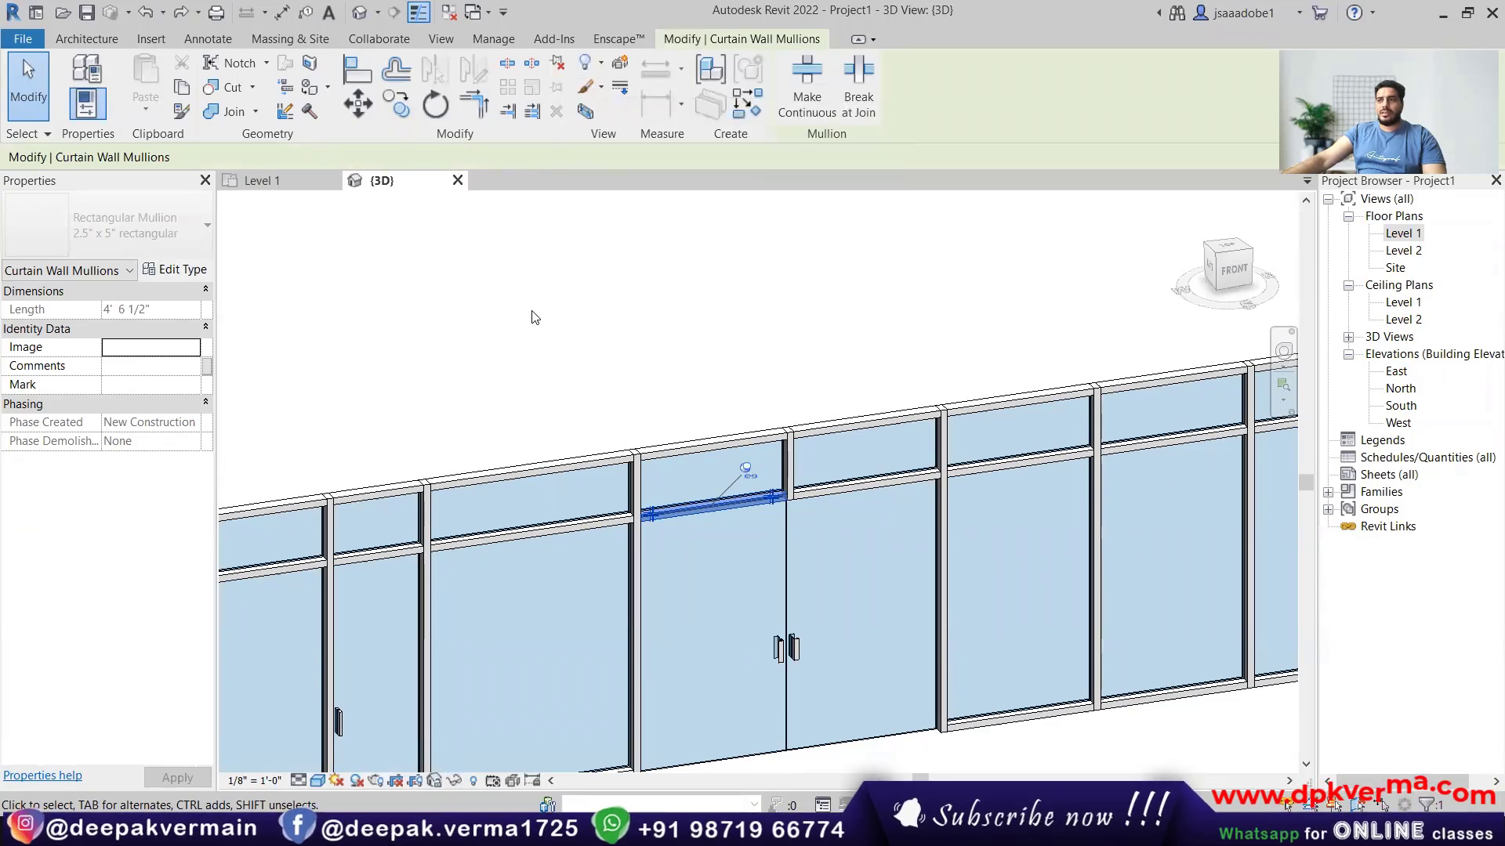
left_click(554, 339)
scroll(613, 435, "down", 5)
scroll(613, 435, "down", 3)
left_click_drag(520, 383, 862, 525)
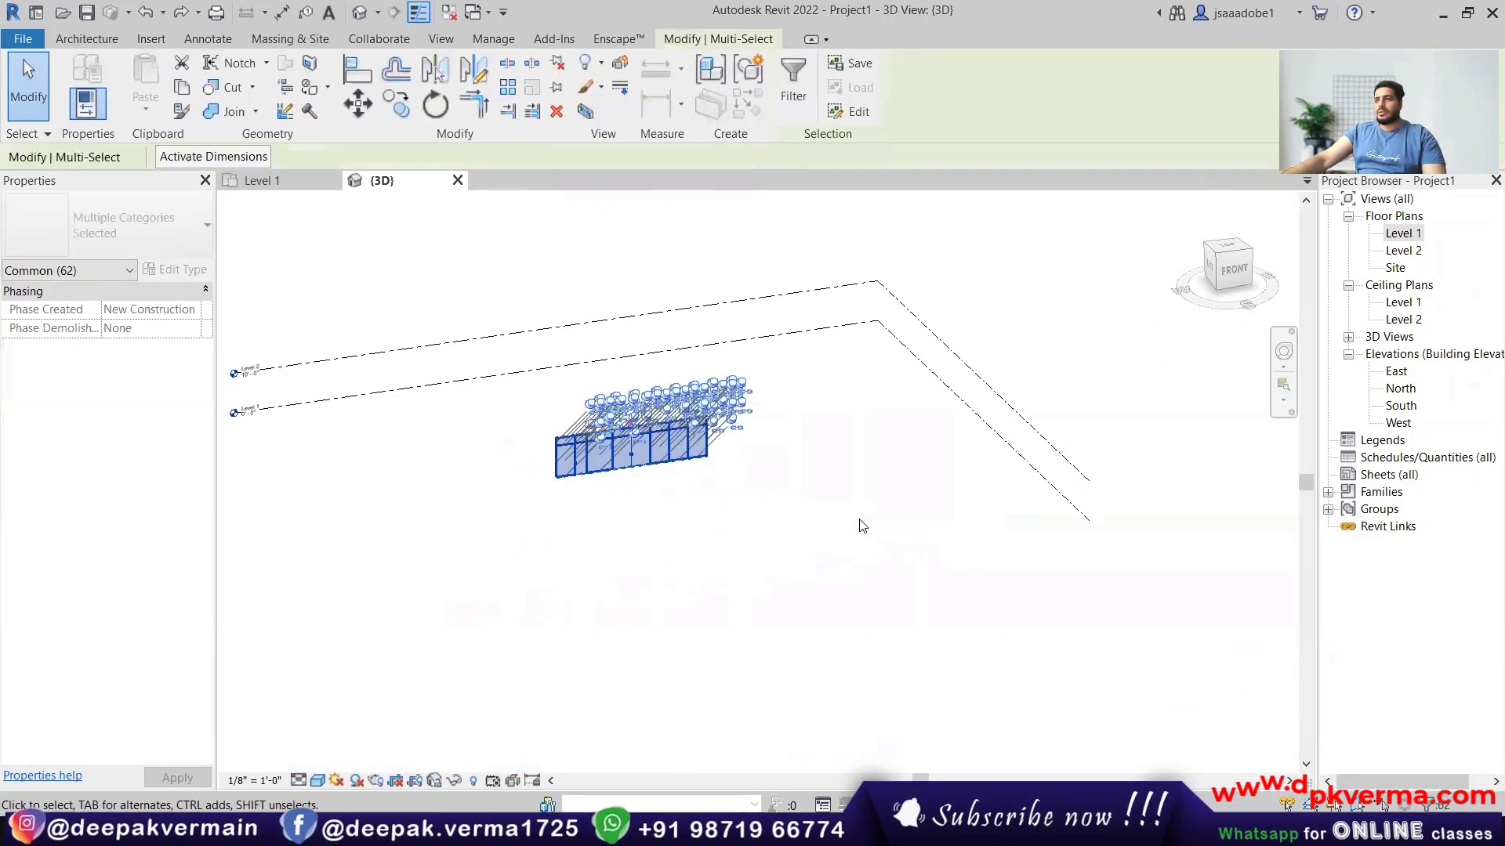
left_click(862, 525)
scroll(594, 424, "up", 5)
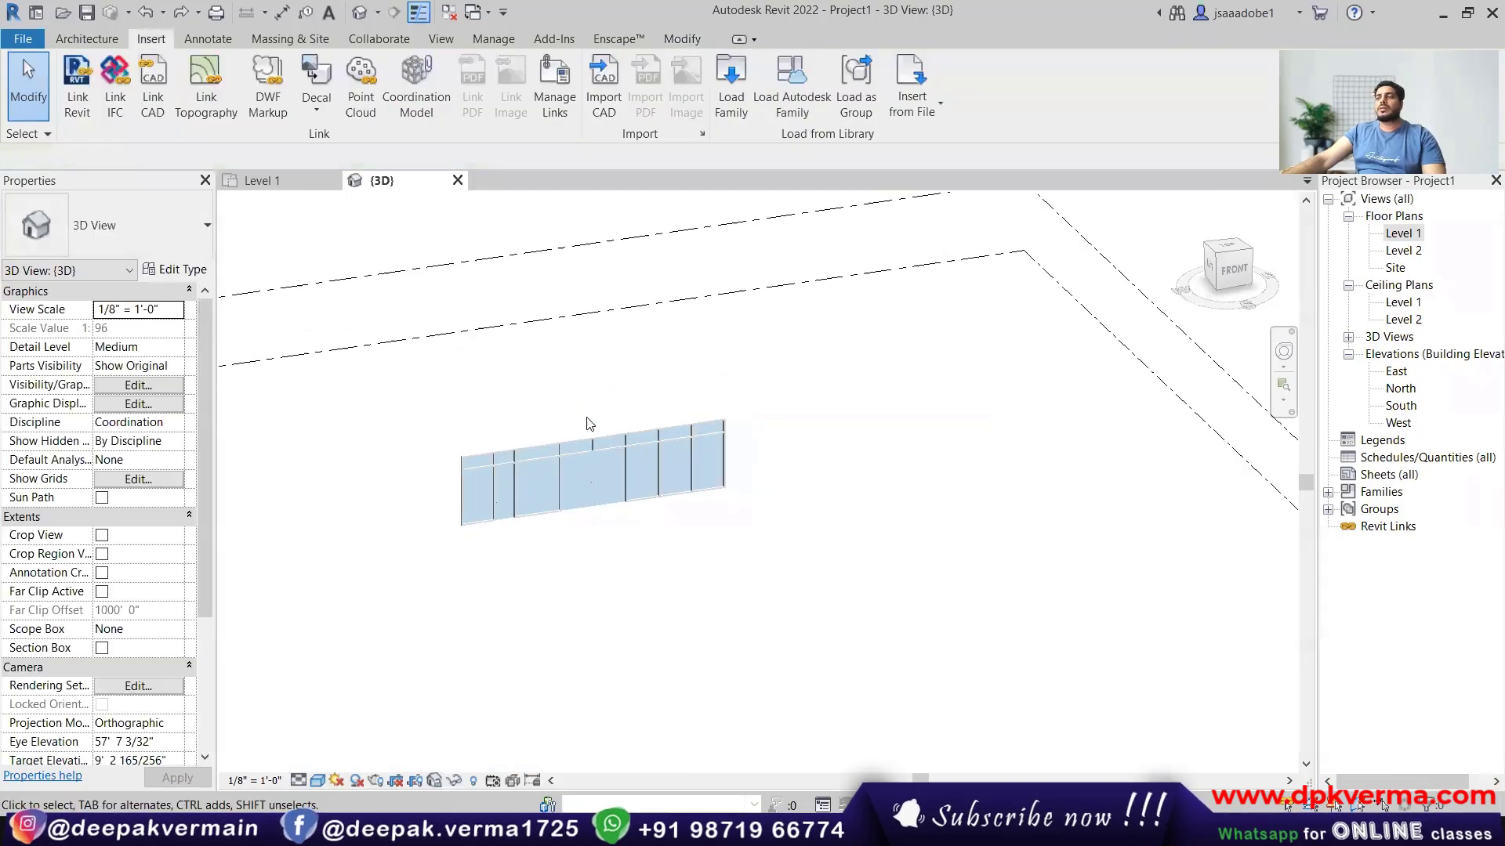
middle_click_drag(617, 479, 621, 462, "shift")
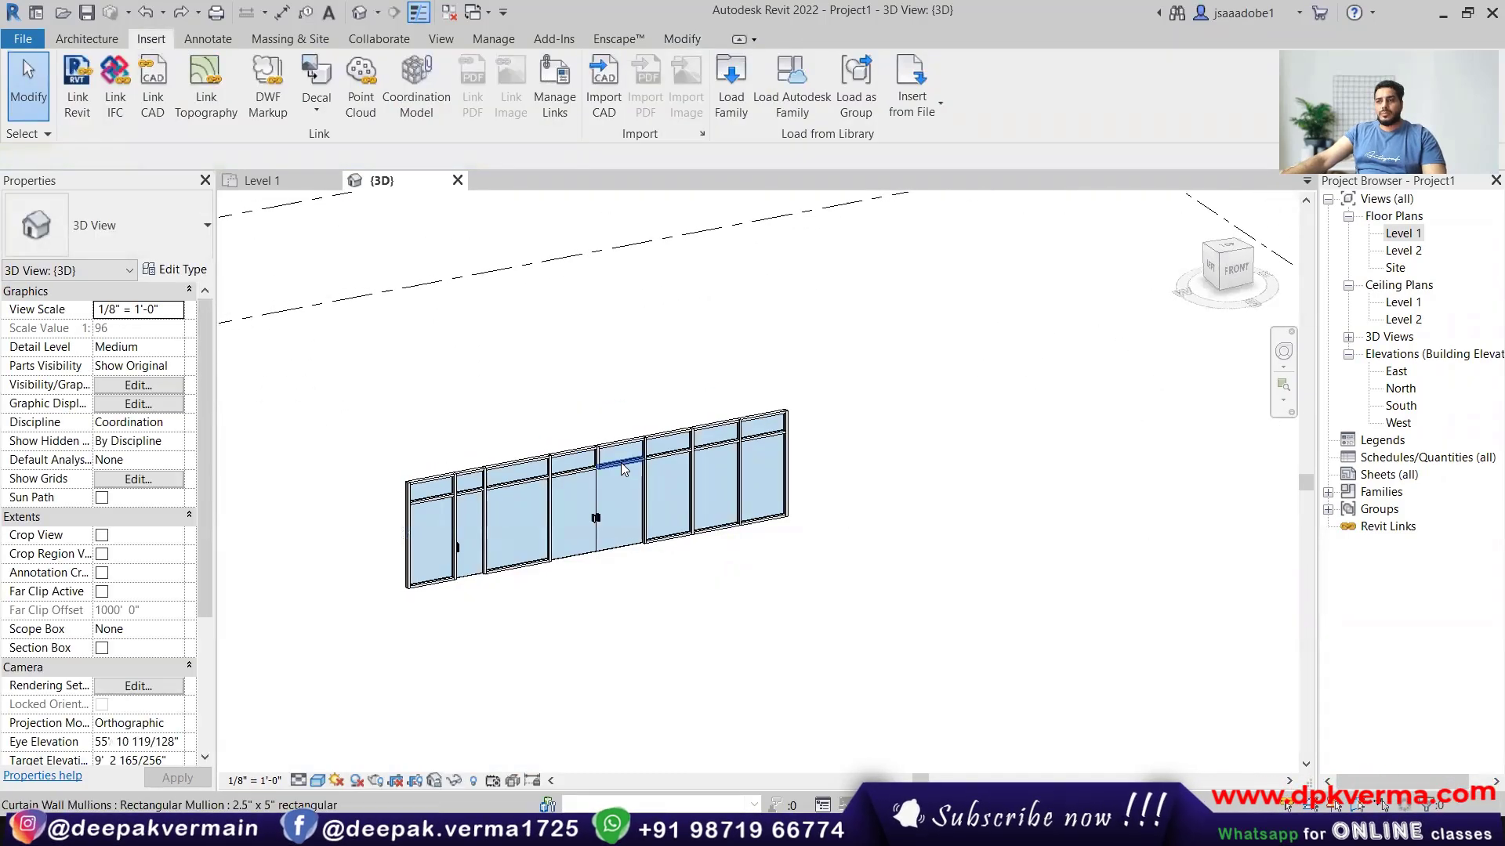
scroll(599, 535, "up", 4)
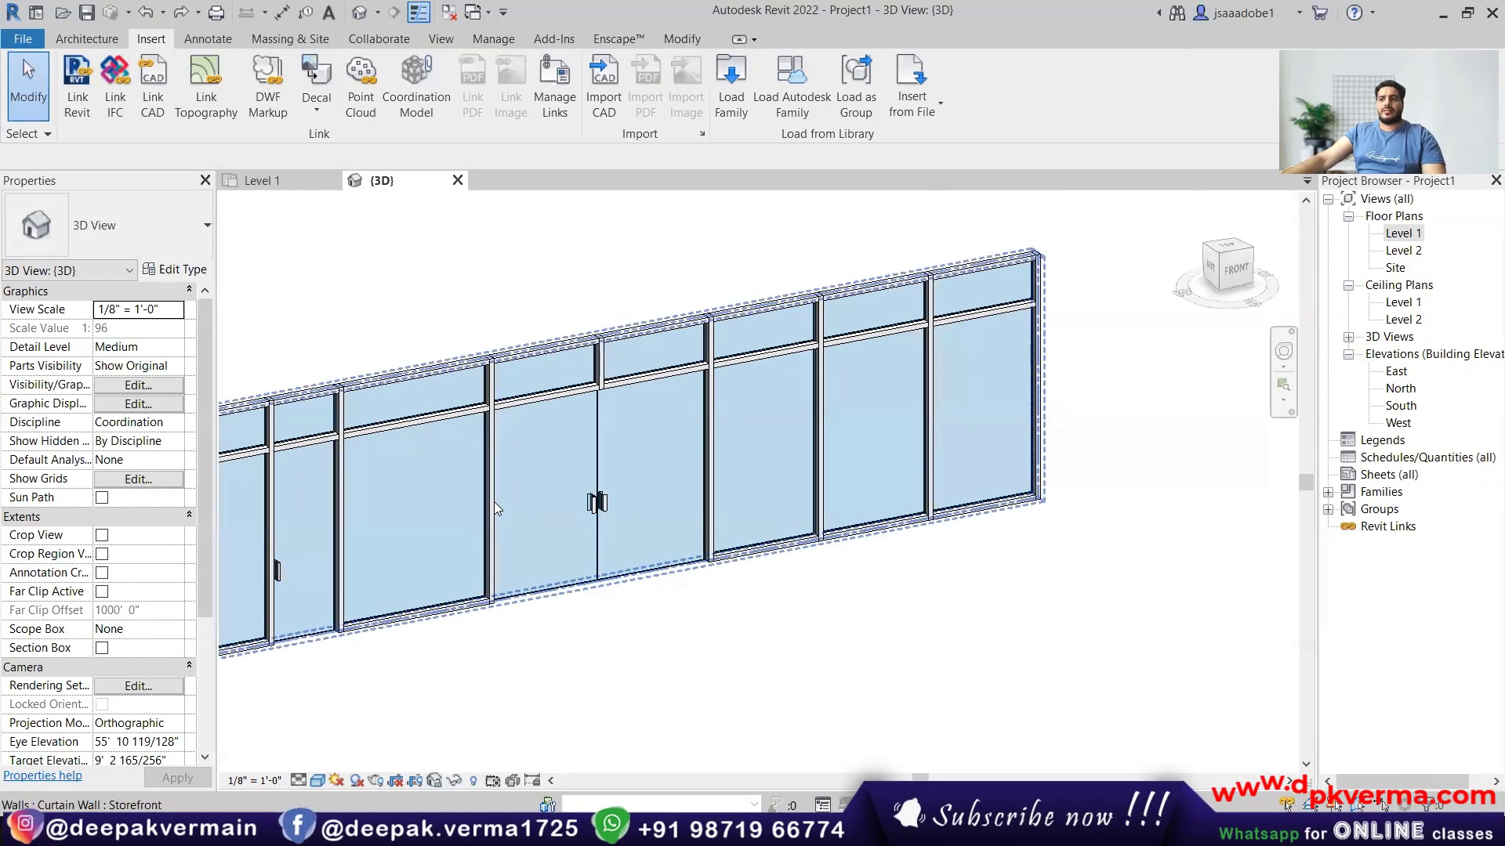
scroll(580, 499, "down", 5)
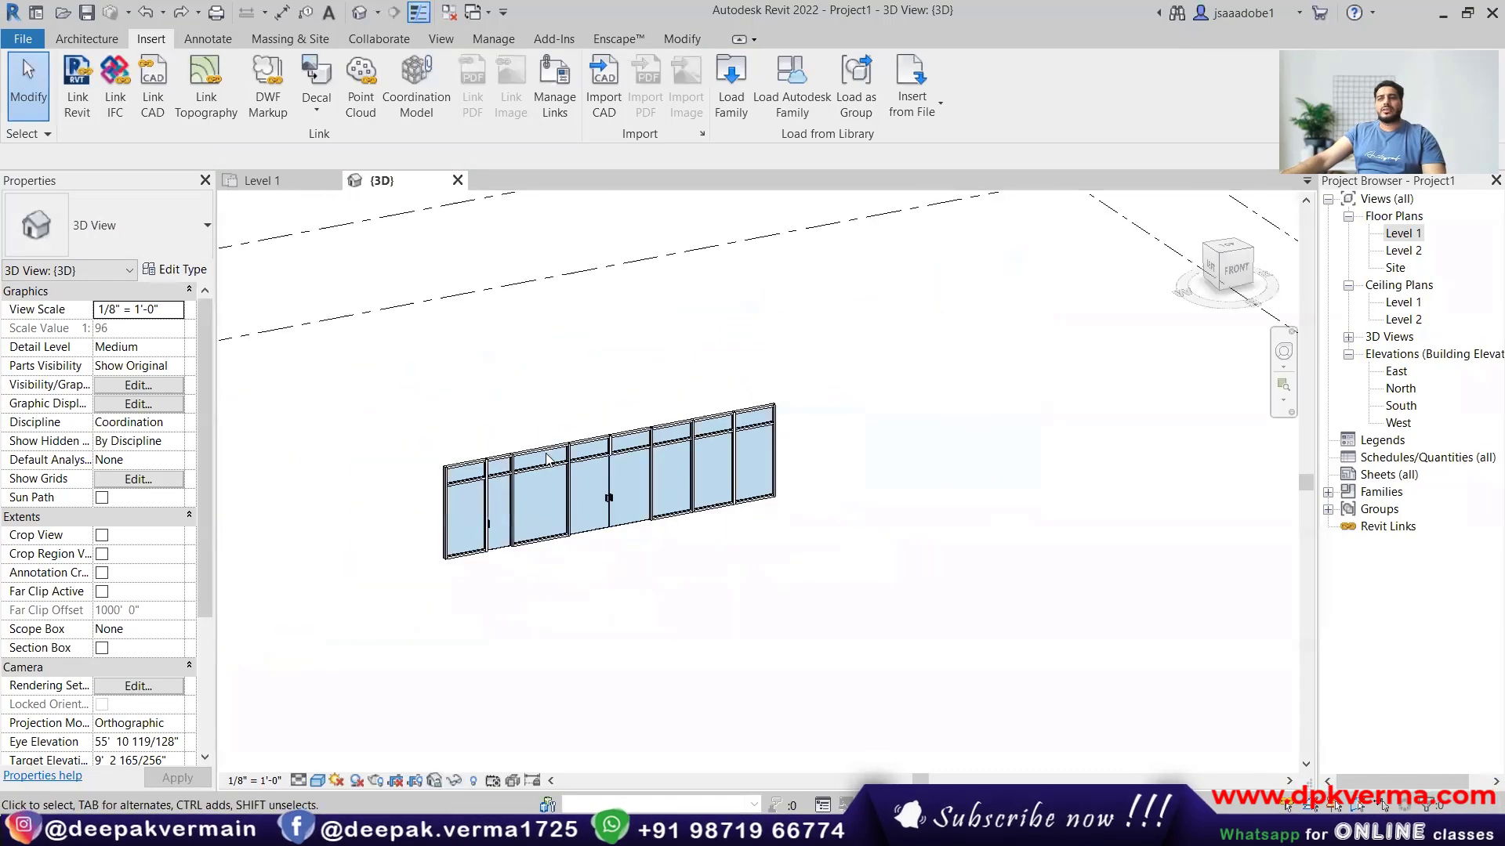
Delete the entire curtain wall with its panels and mullions, and open the Level 1 floor plan.
left_click_drag(404, 373, 925, 605)
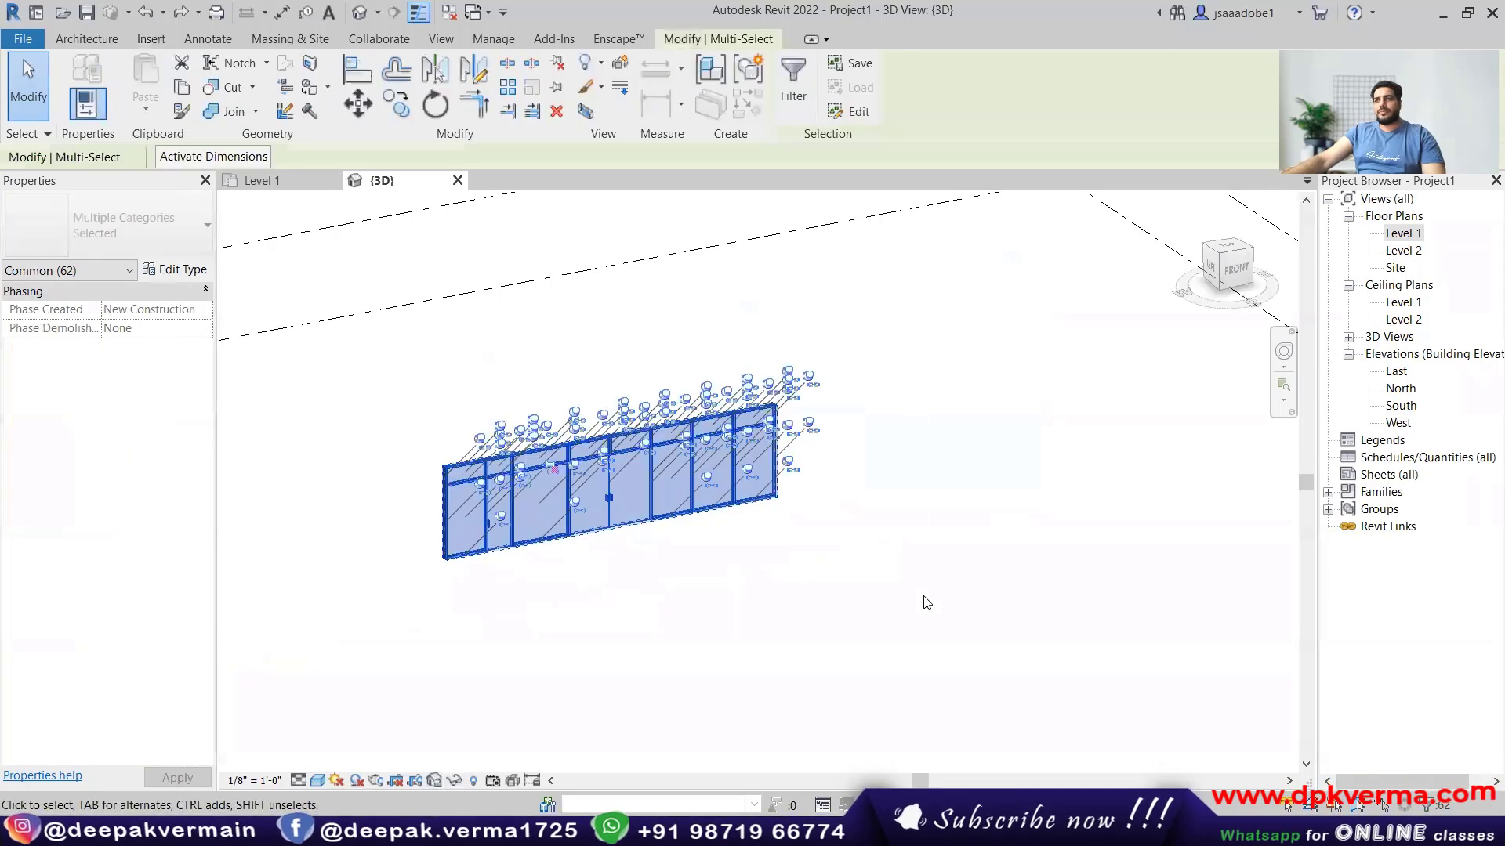
key("Delete")
double_click(1402, 233)
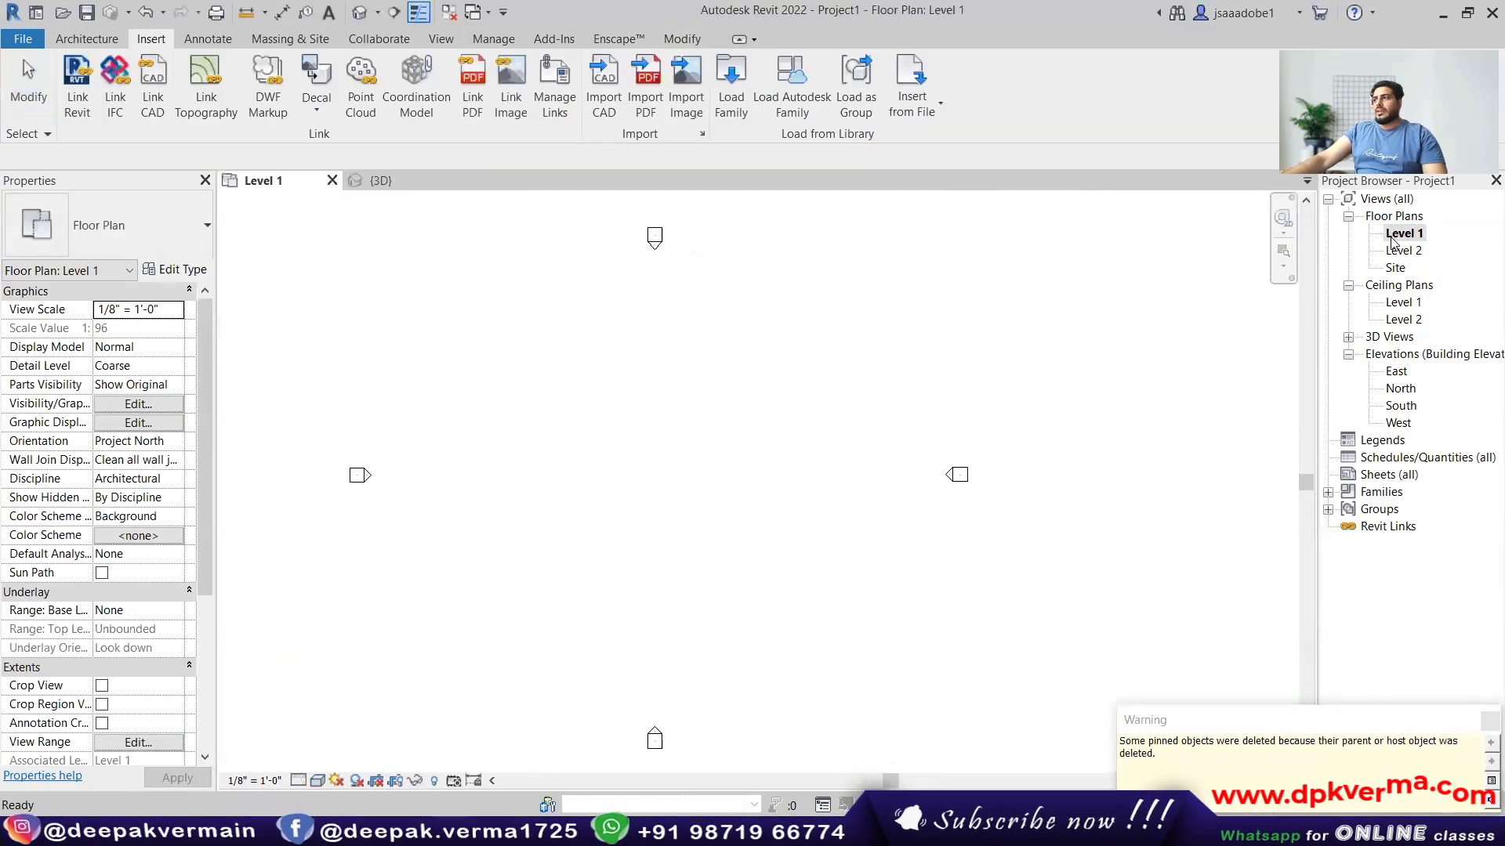
Draw a rectangular room of Generic - 8" architectural walls about 52' long and 28' wide on Level 1.
left_click(86, 41)
left_click(81, 110)
left_click(125, 142)
left_click(206, 225)
scroll(139, 431, "up", 3)
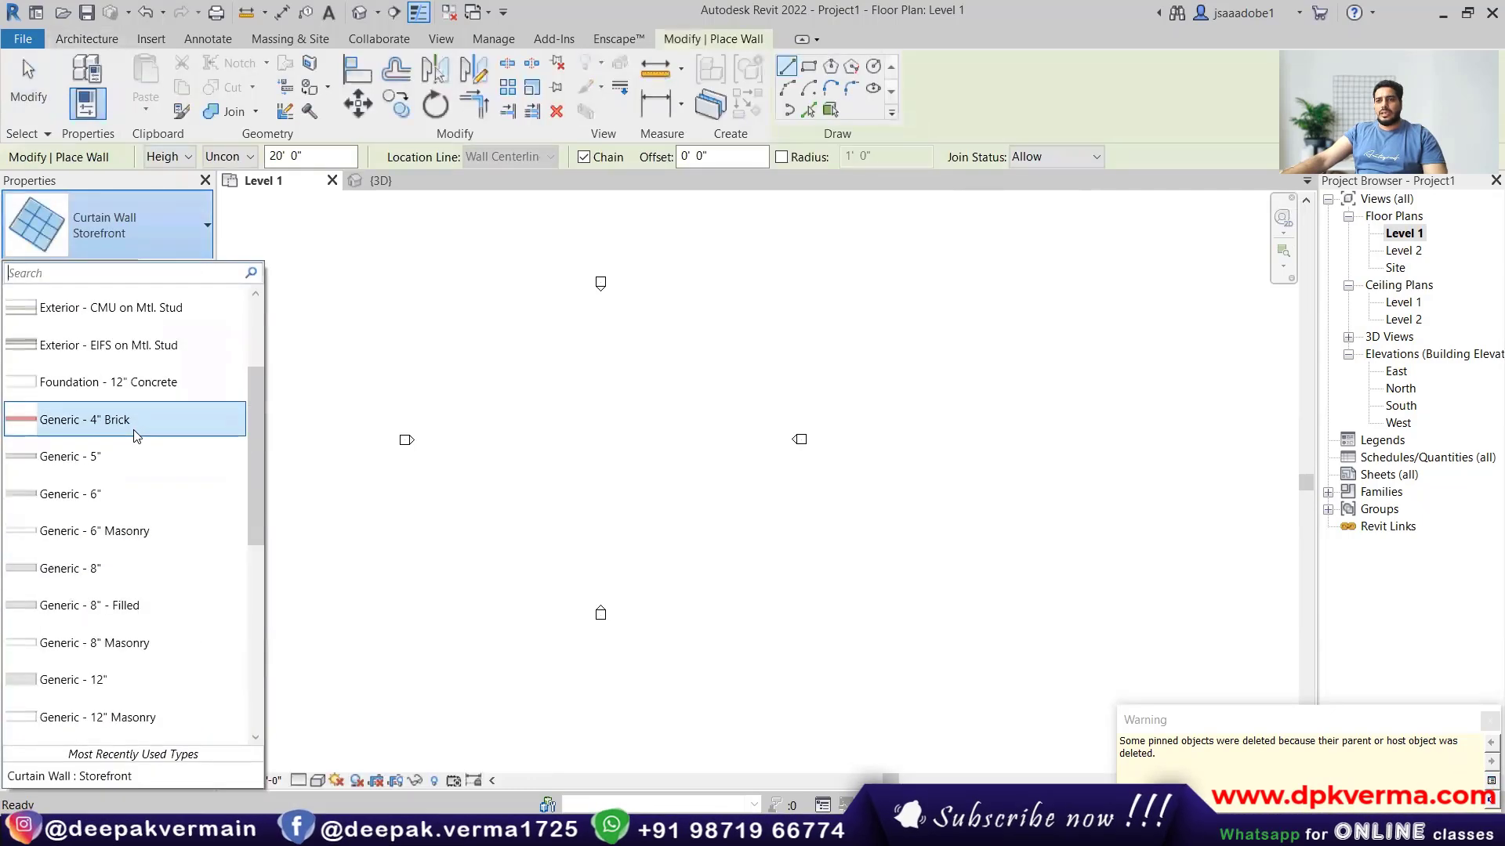
left_click(139, 568)
left_click(808, 66)
left_click(531, 411)
left_click(654, 476)
right_click(769, 316)
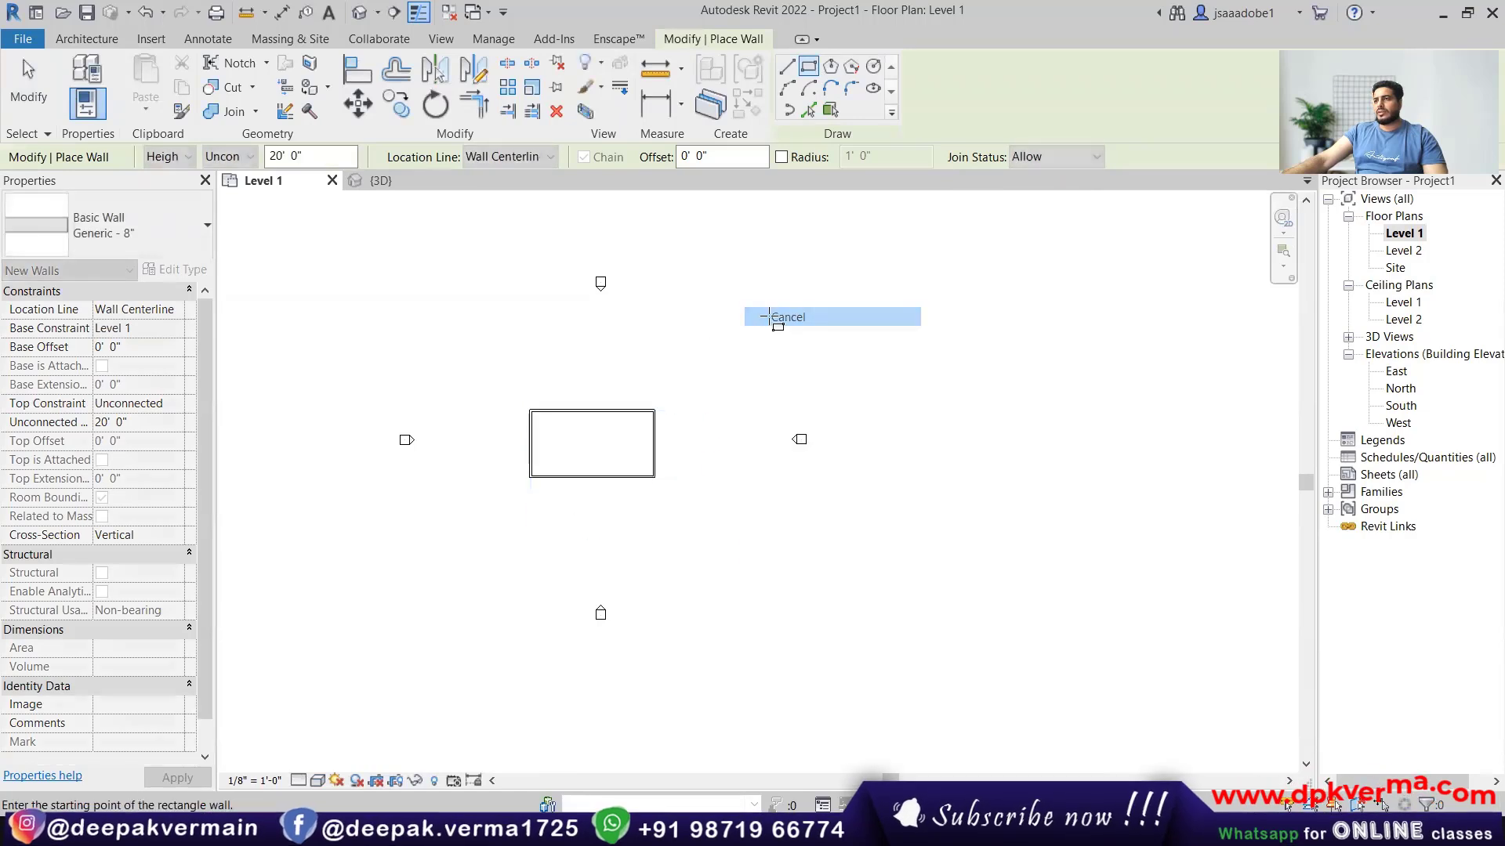
left_click(768, 316)
scroll(595, 440, "up", 5)
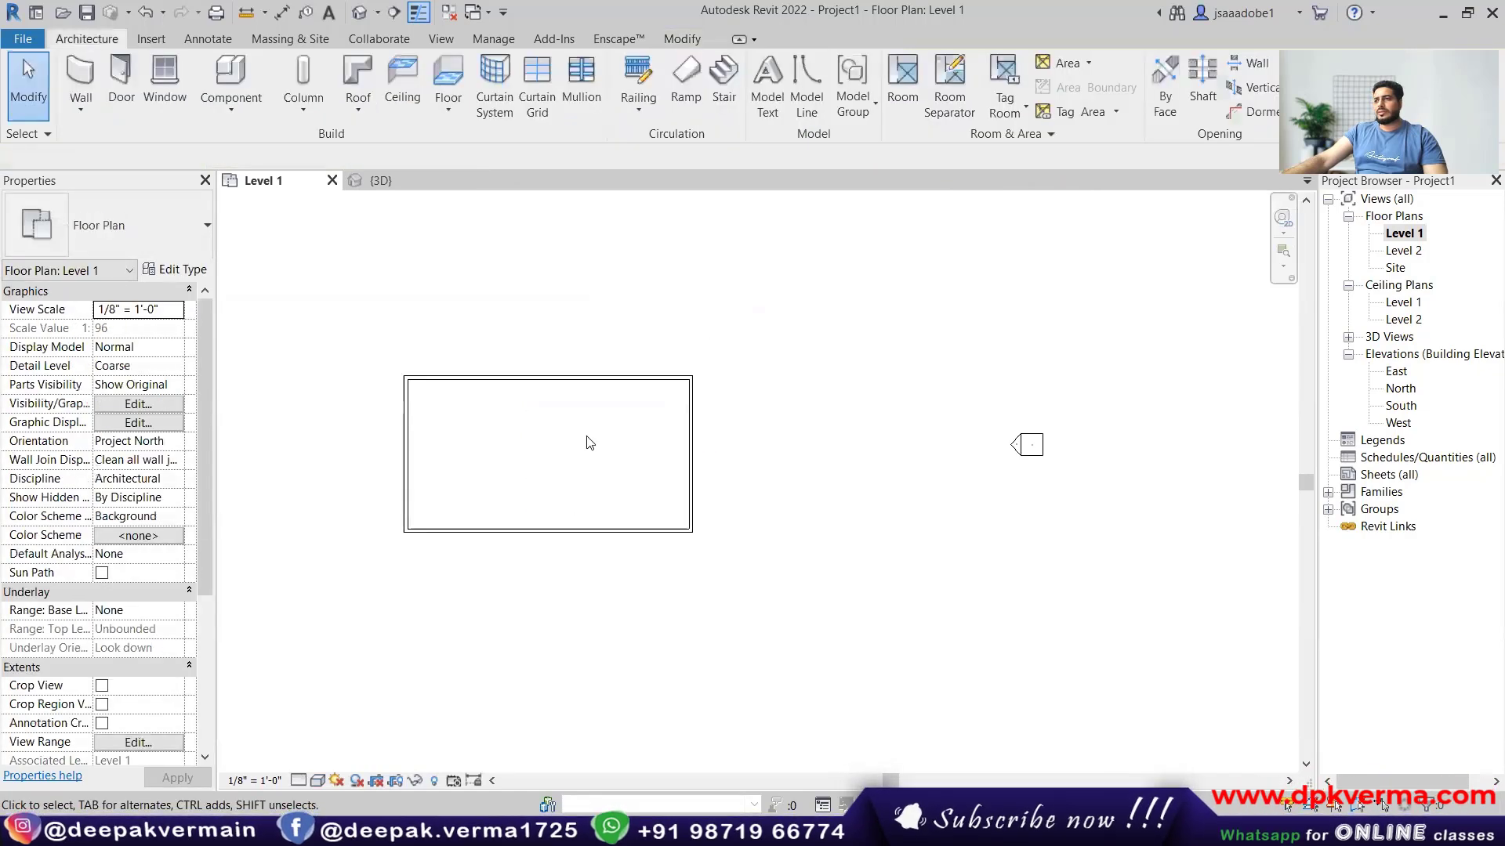
Place a Concept ExtSgl 910 x 2110mm door in the room's south wall near its west end.
left_click(109, 81)
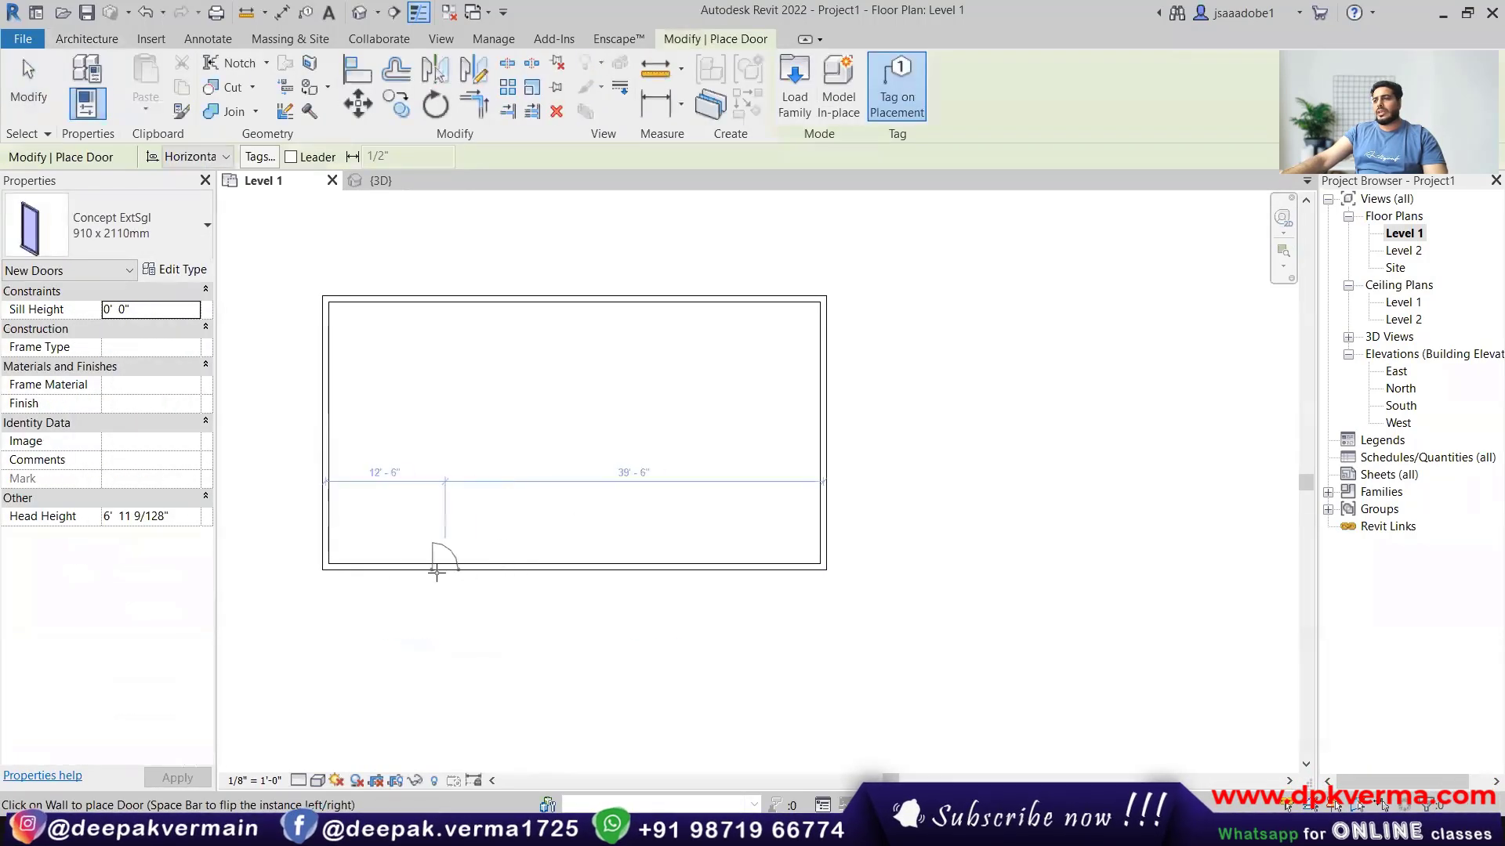
left_click(396, 568)
key("Escape")
key("Escape")
Move the east wall toward the door to shorten the room to about 18' 6", and delete the door's tag.
left_click_drag(822, 474, 483, 466)
left_click(400, 554)
left_click(413, 663)
scroll(413, 663, "up", 4)
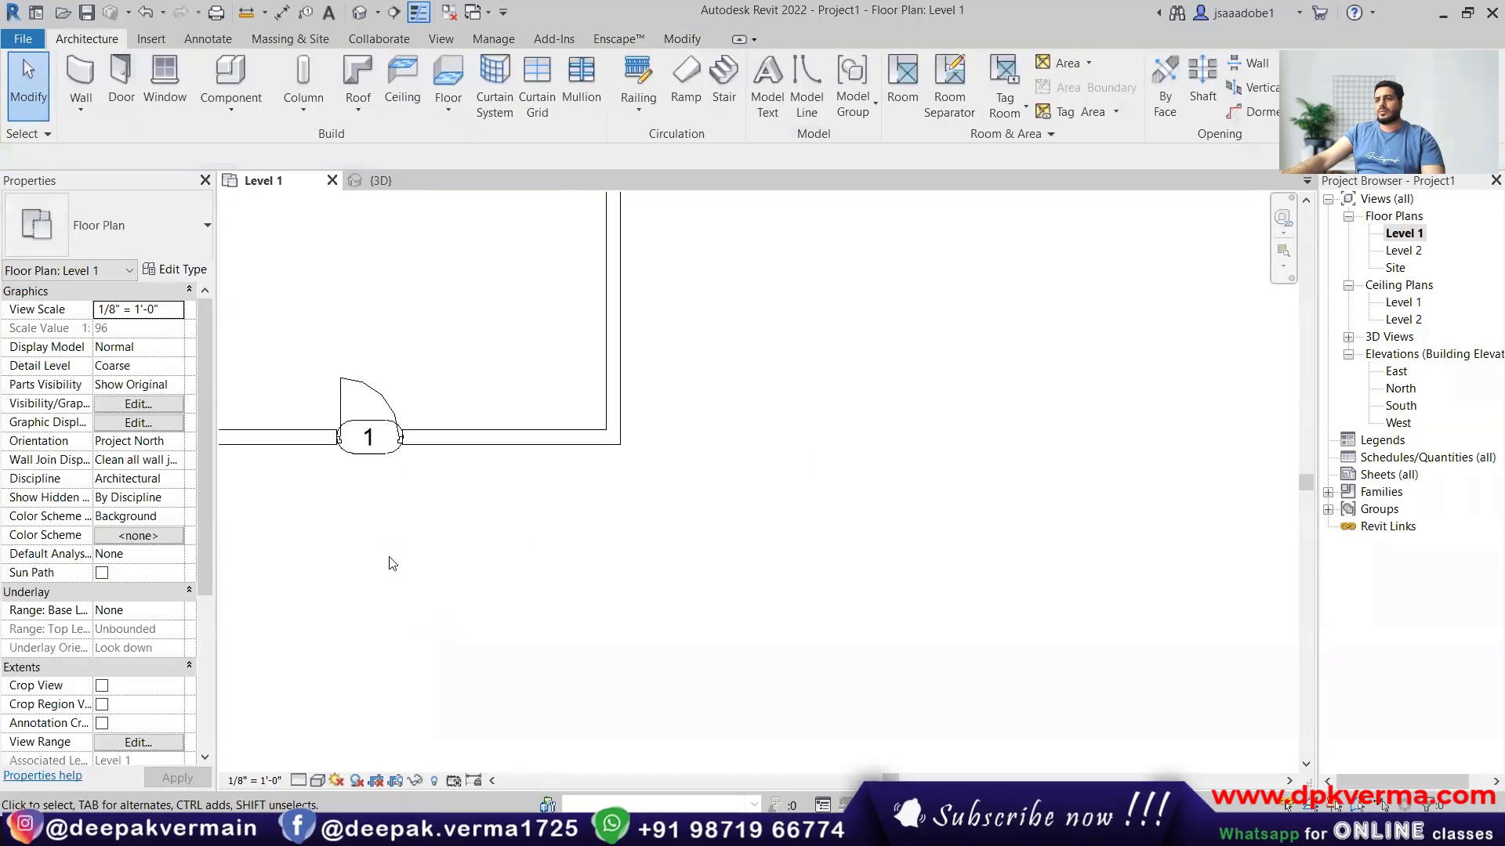
left_click(384, 464)
key("Delete")
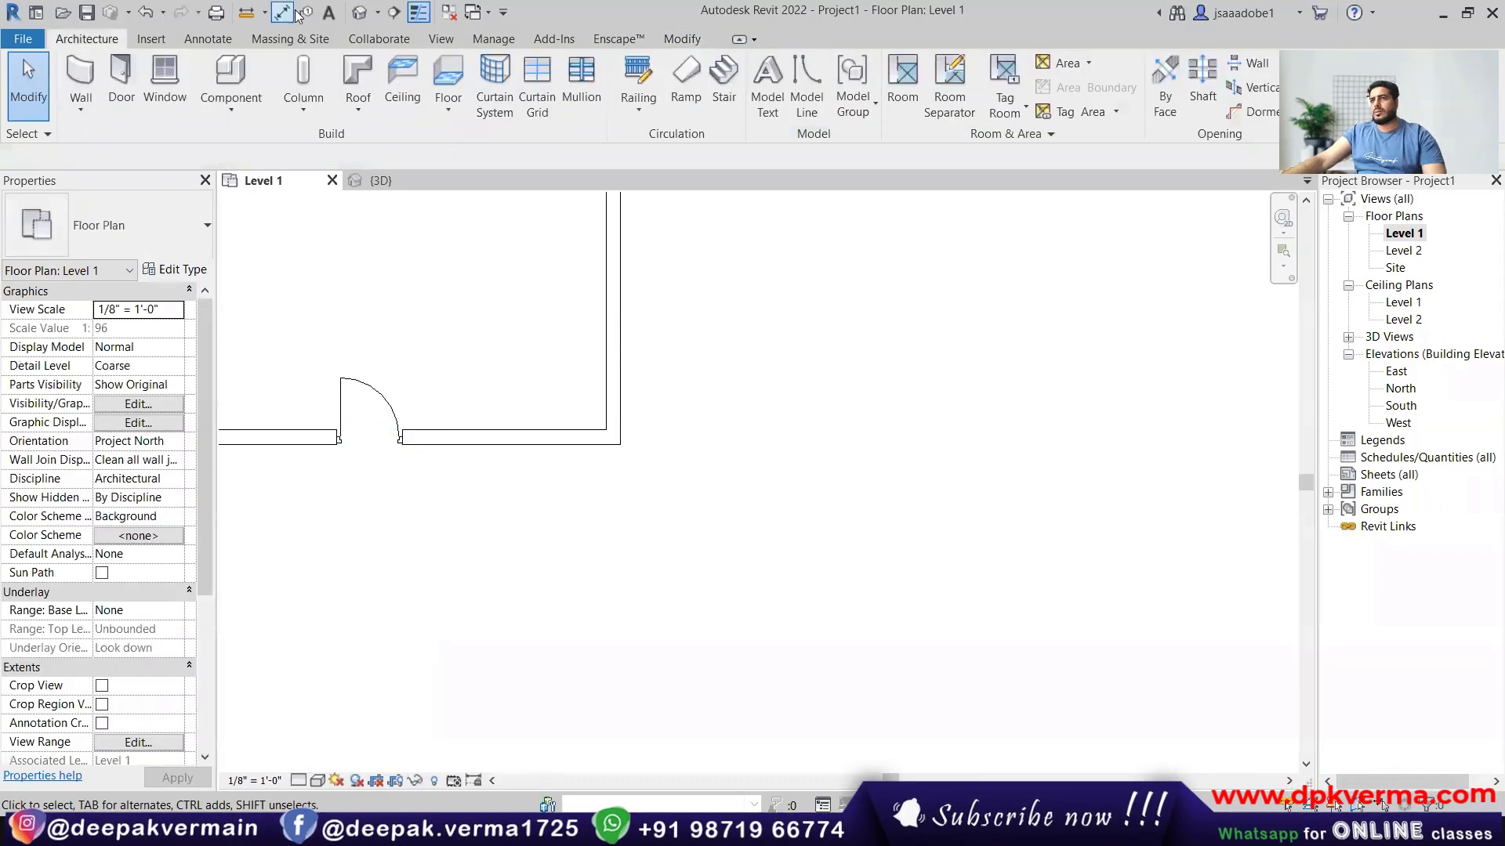
In the 3D view, select all four connected walls and constrain their tops to Level 2.
left_click(358, 13)
scroll(600, 396, "up", 2)
left_click(570, 351)
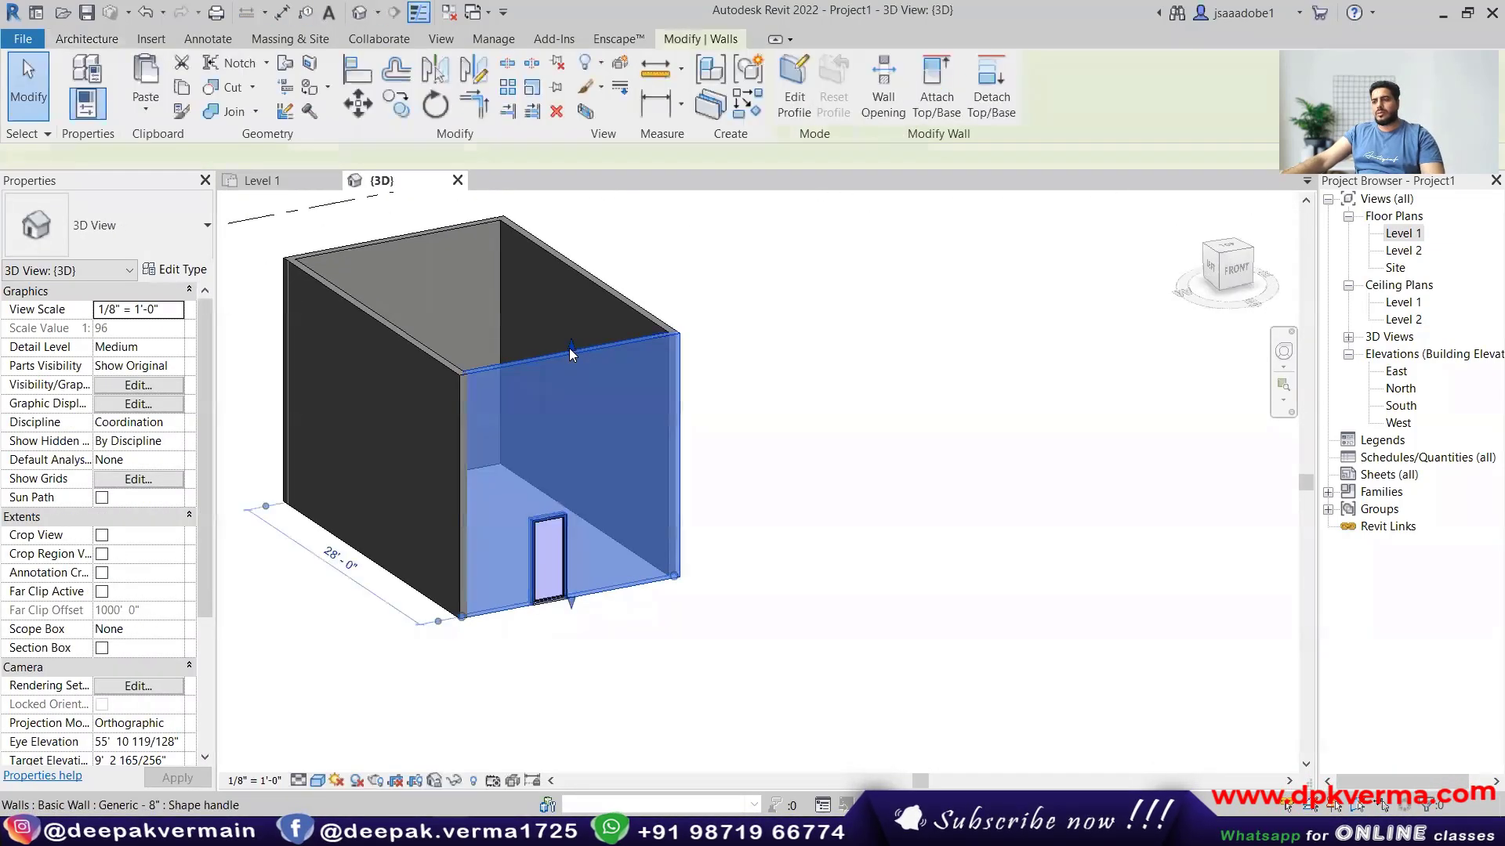
key("Tab")
left_click(570, 349)
left_click(177, 404)
left_click(159, 455)
left_click(685, 464)
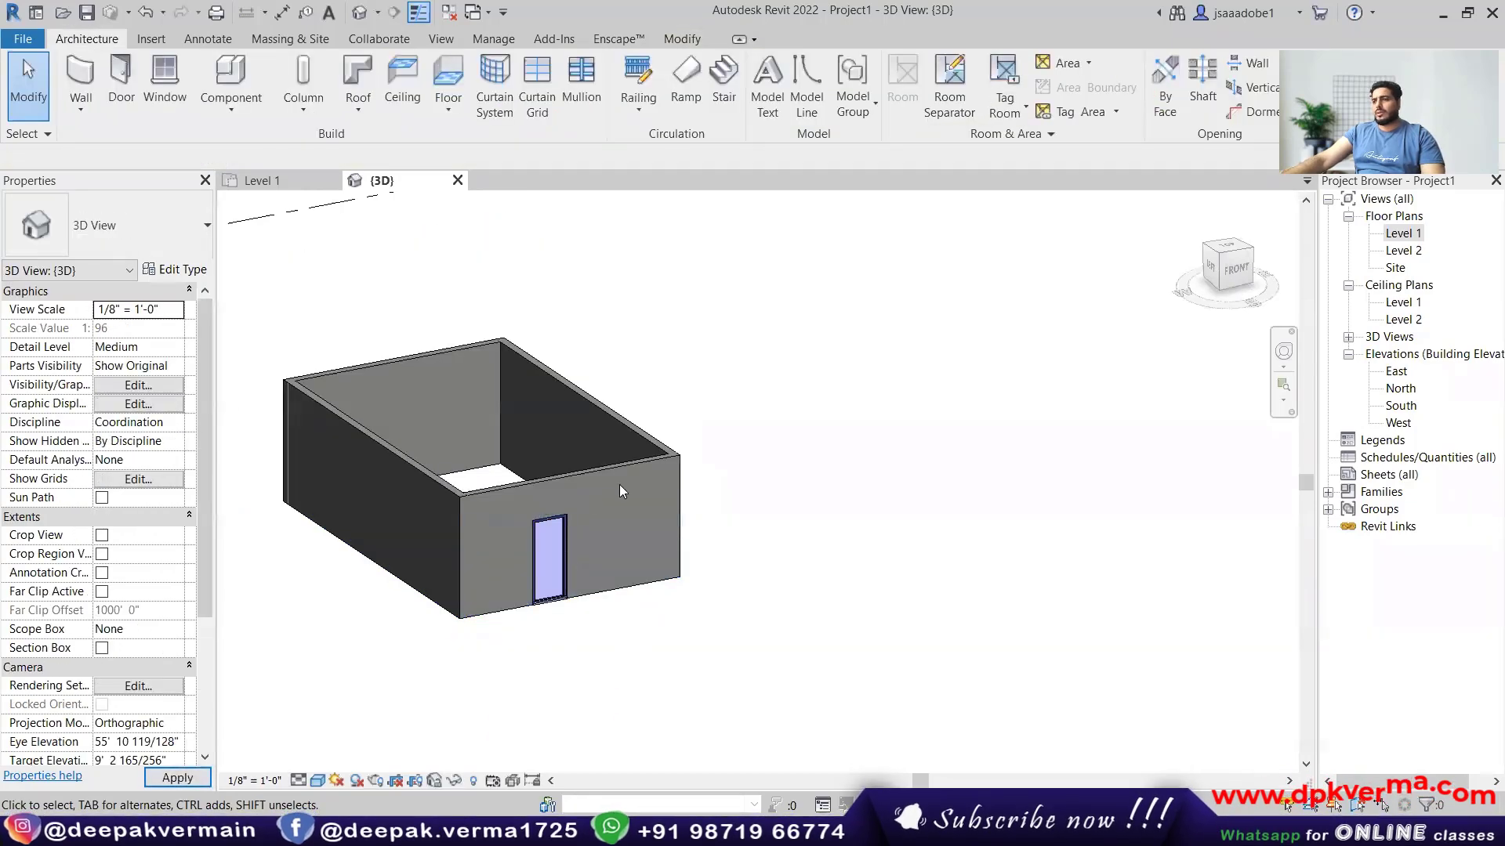
Slide the door along the front wall to about 10' 4" from the wall's west end.
scroll(584, 509, "up", 2)
middle_click_drag(511, 568, 676, 495)
scroll(675, 495, "up", 2)
left_click_drag(689, 449, 763, 436)
Change the front wall's door type to Single-Flush 30" x 80" and inspect it.
left_click(144, 210)
left_click(833, 639)
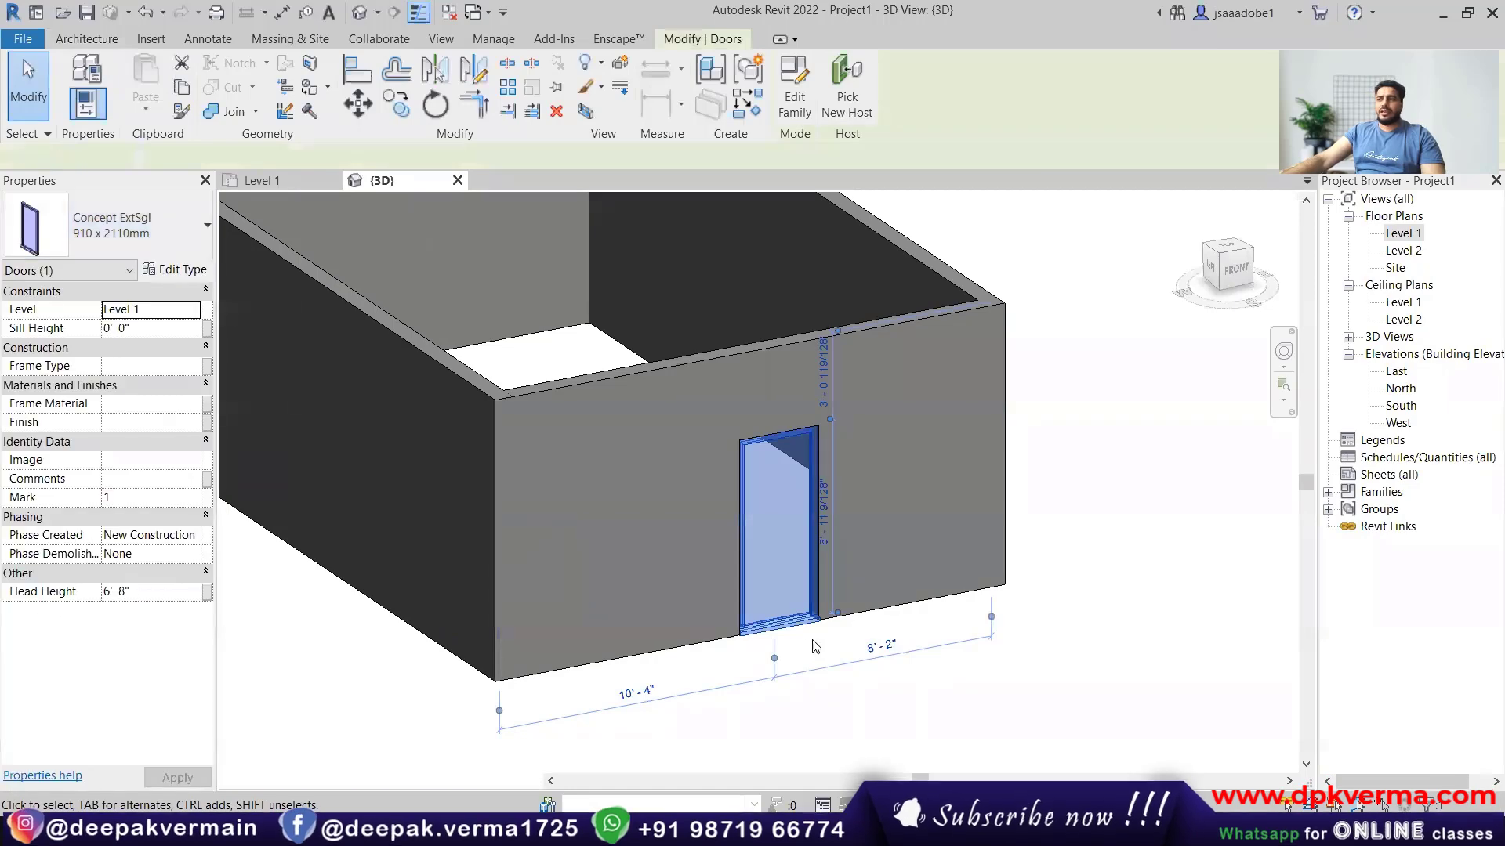
key("Escape")
scroll(768, 544, "up", 2)
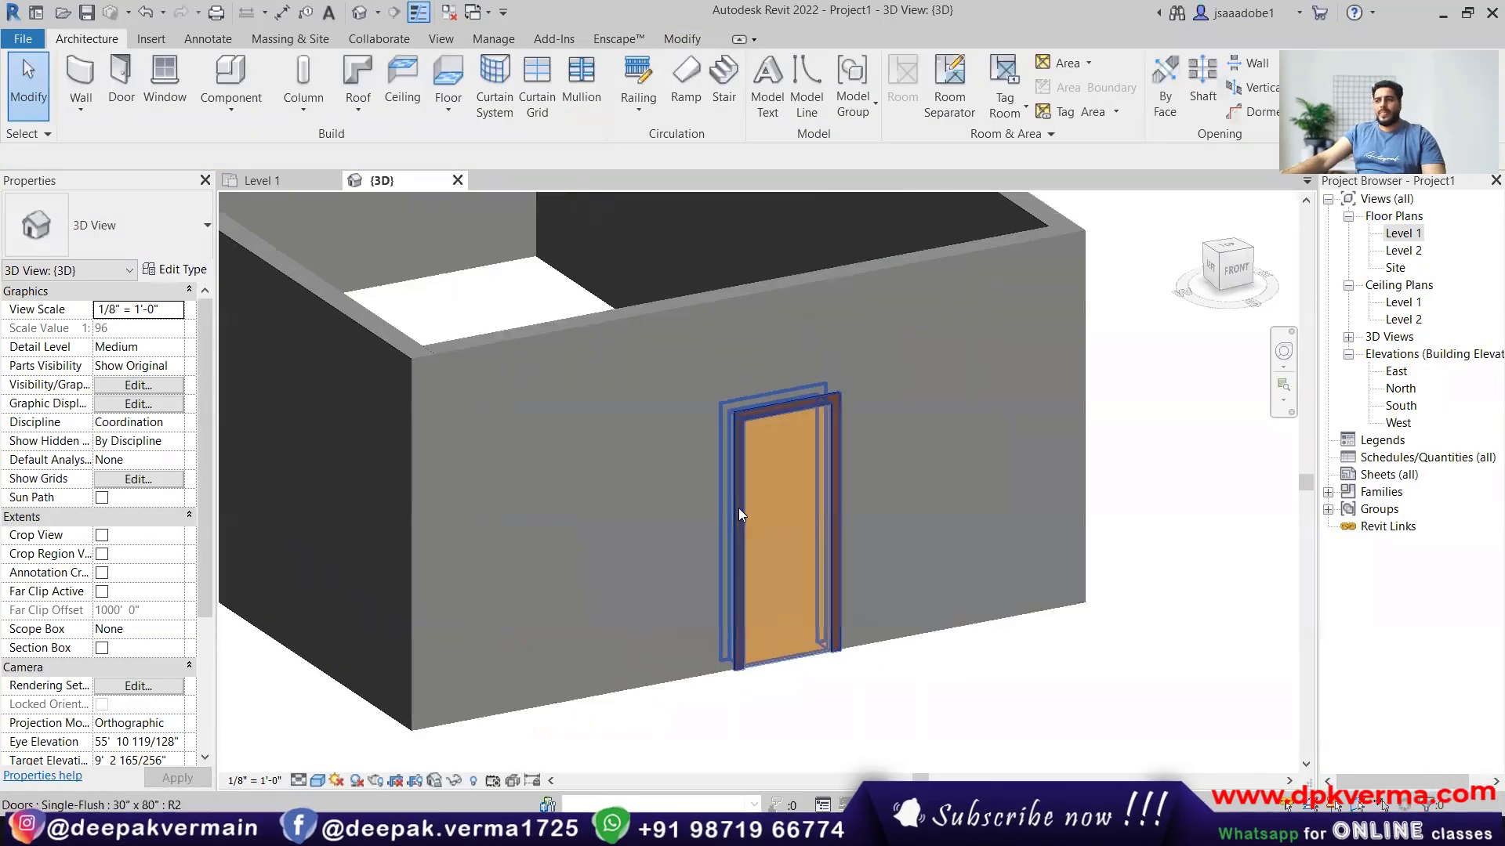
scroll(736, 508, "down", 2)
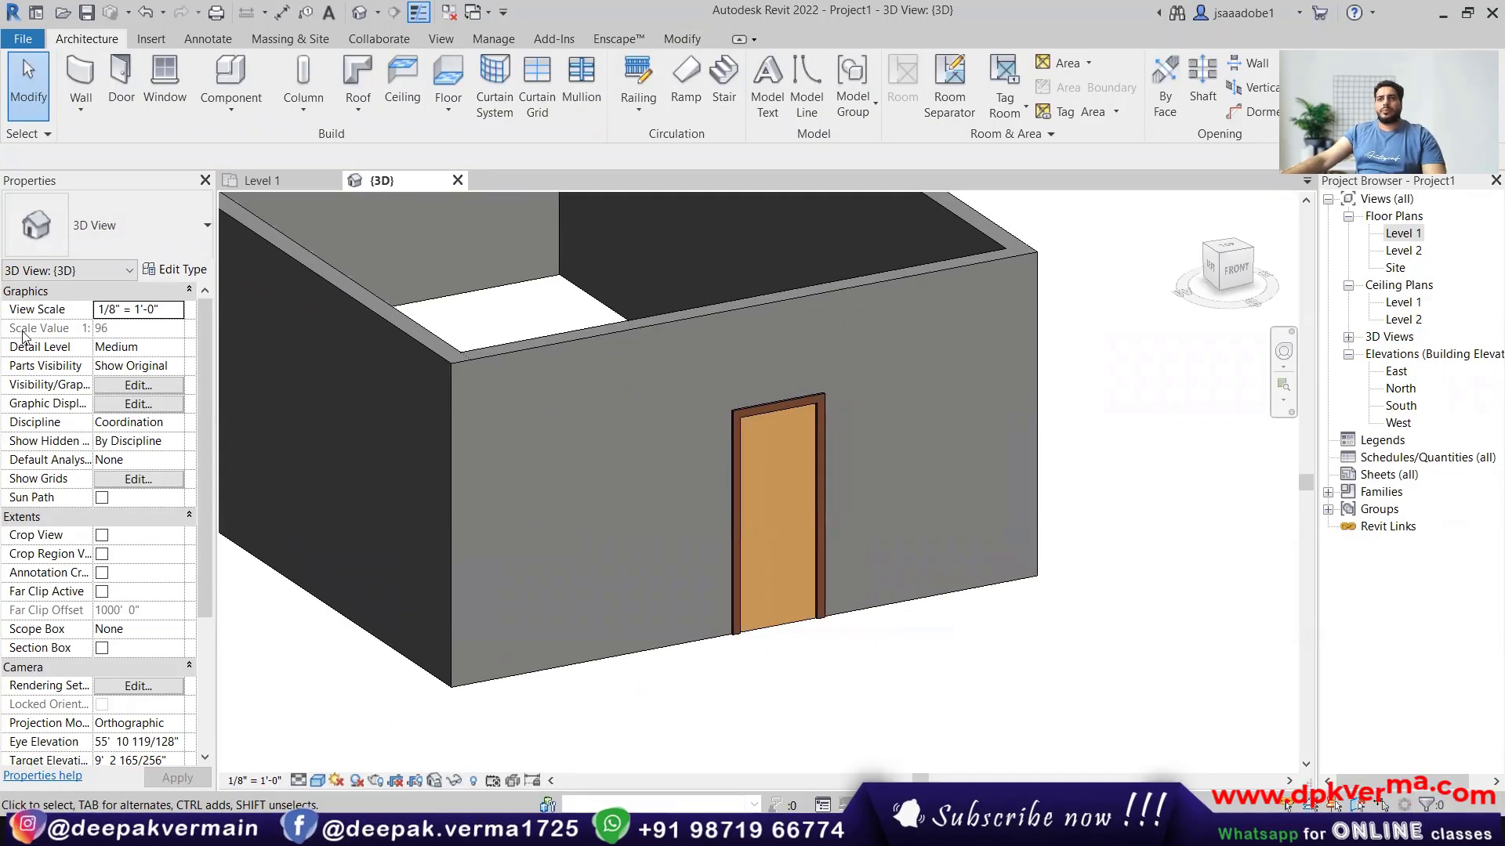
Place a horizontal Cornice wall sweep along the front wall above the door, about 8' above Level 1.
left_click(81, 110)
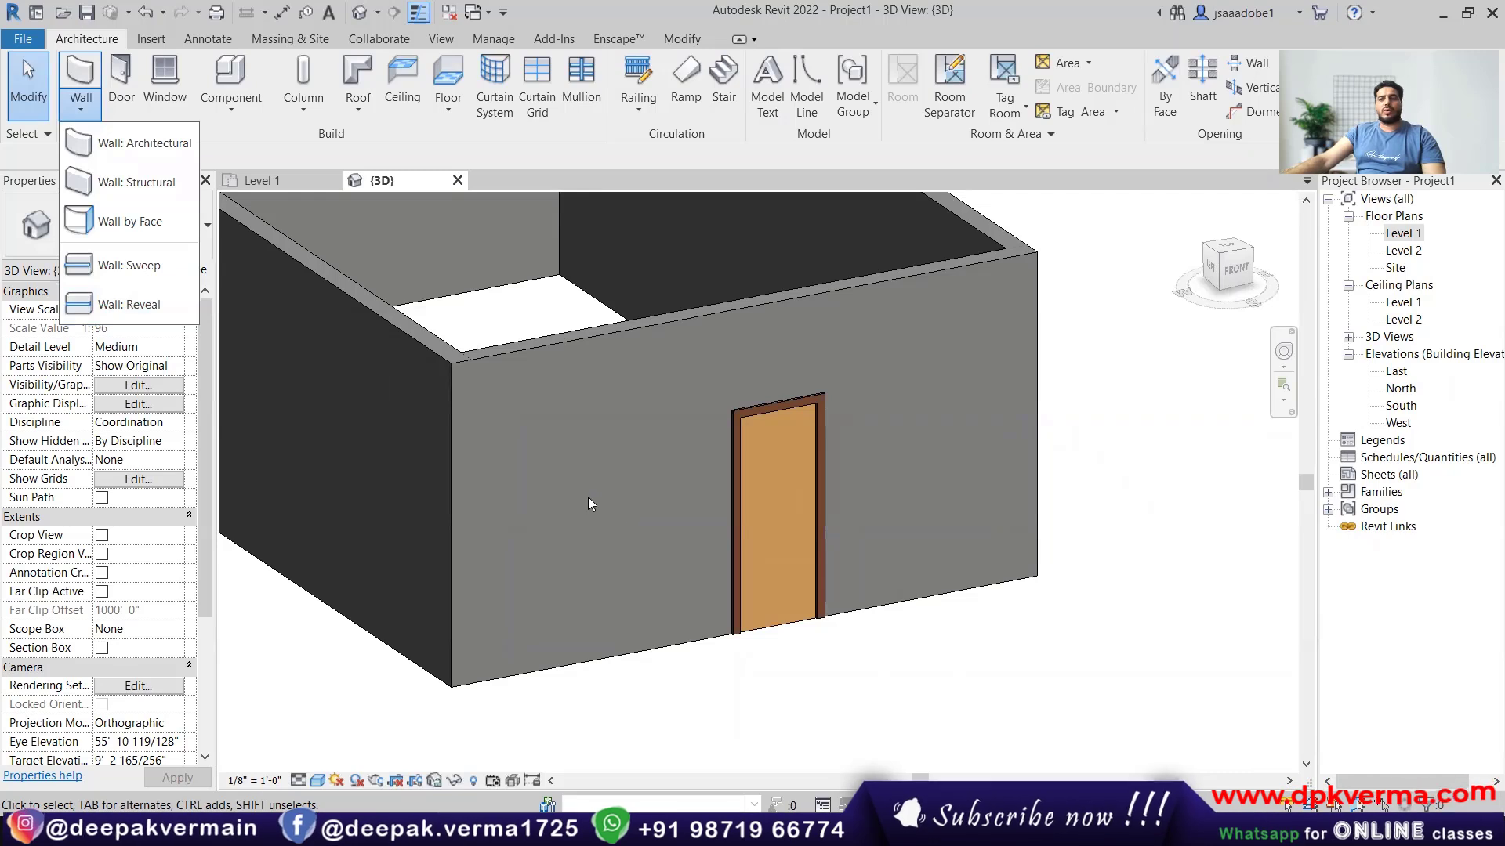
scroll(595, 505, "down", 2)
scroll(279, 353, "up", 1)
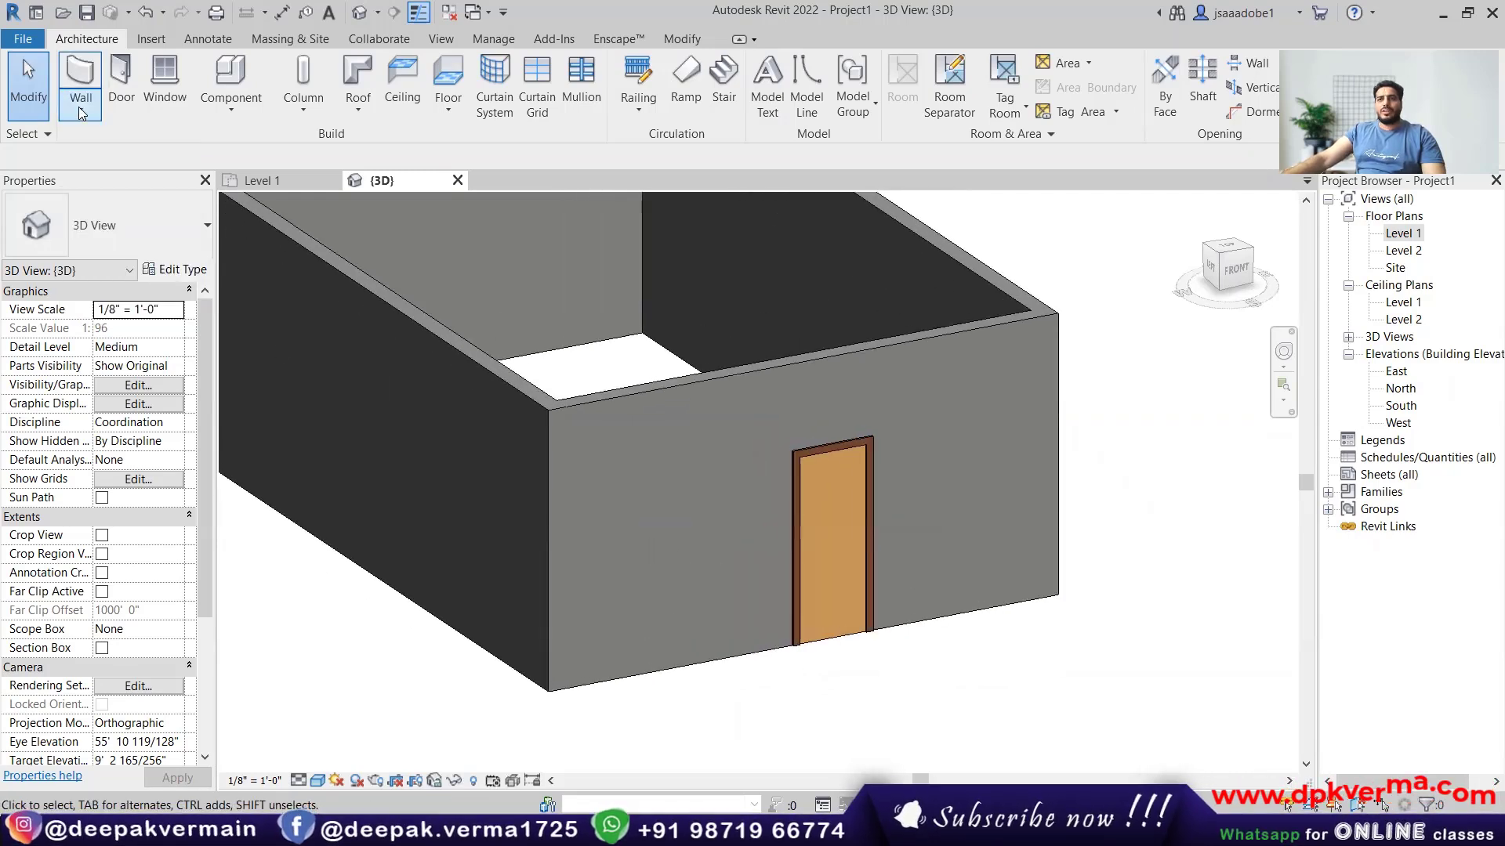
left_click(82, 113)
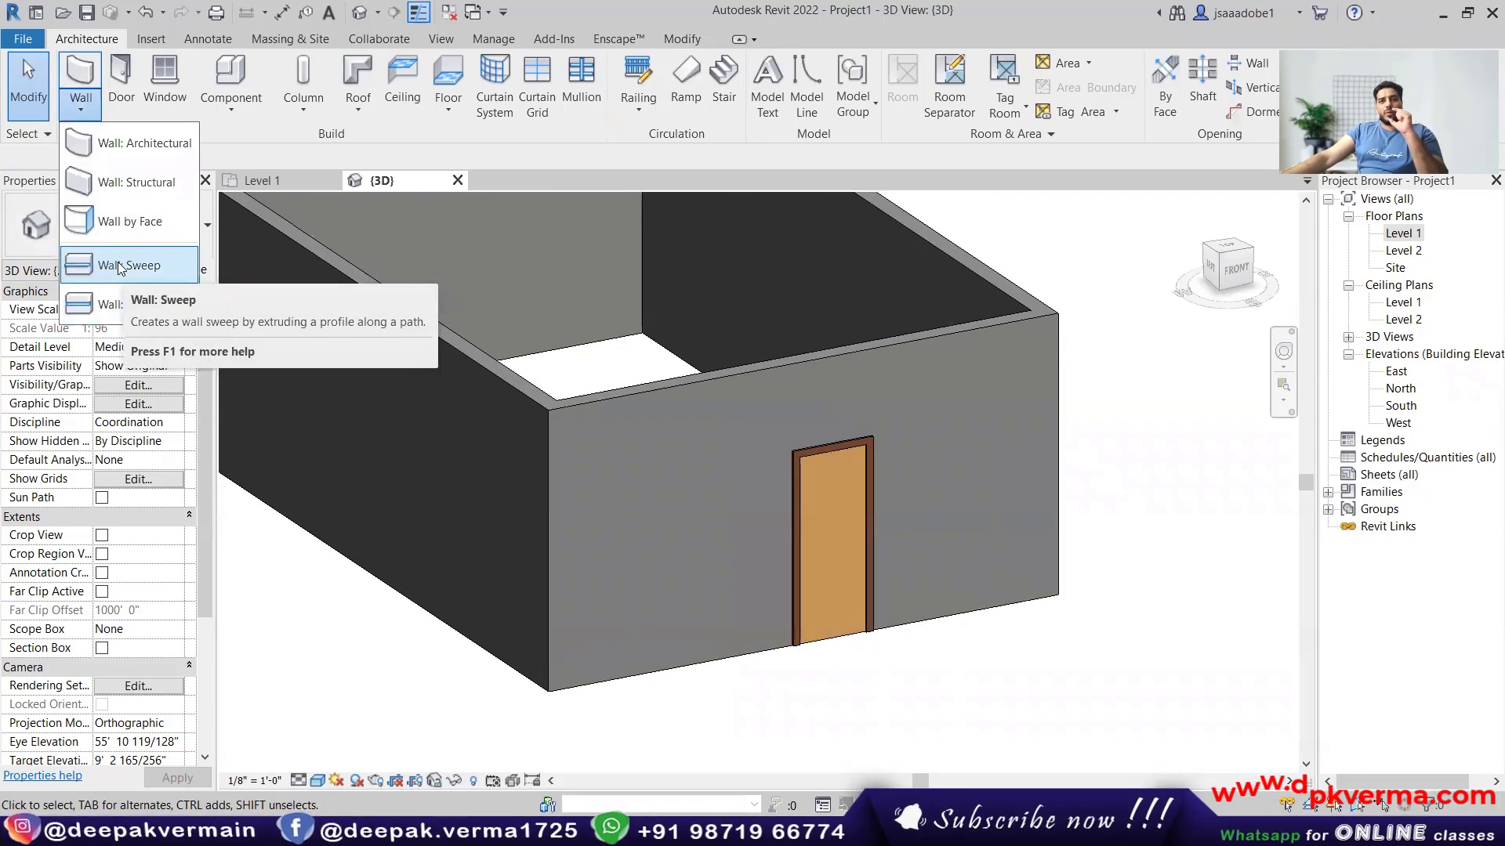
left_click(118, 264)
scroll(768, 613, "up", 3)
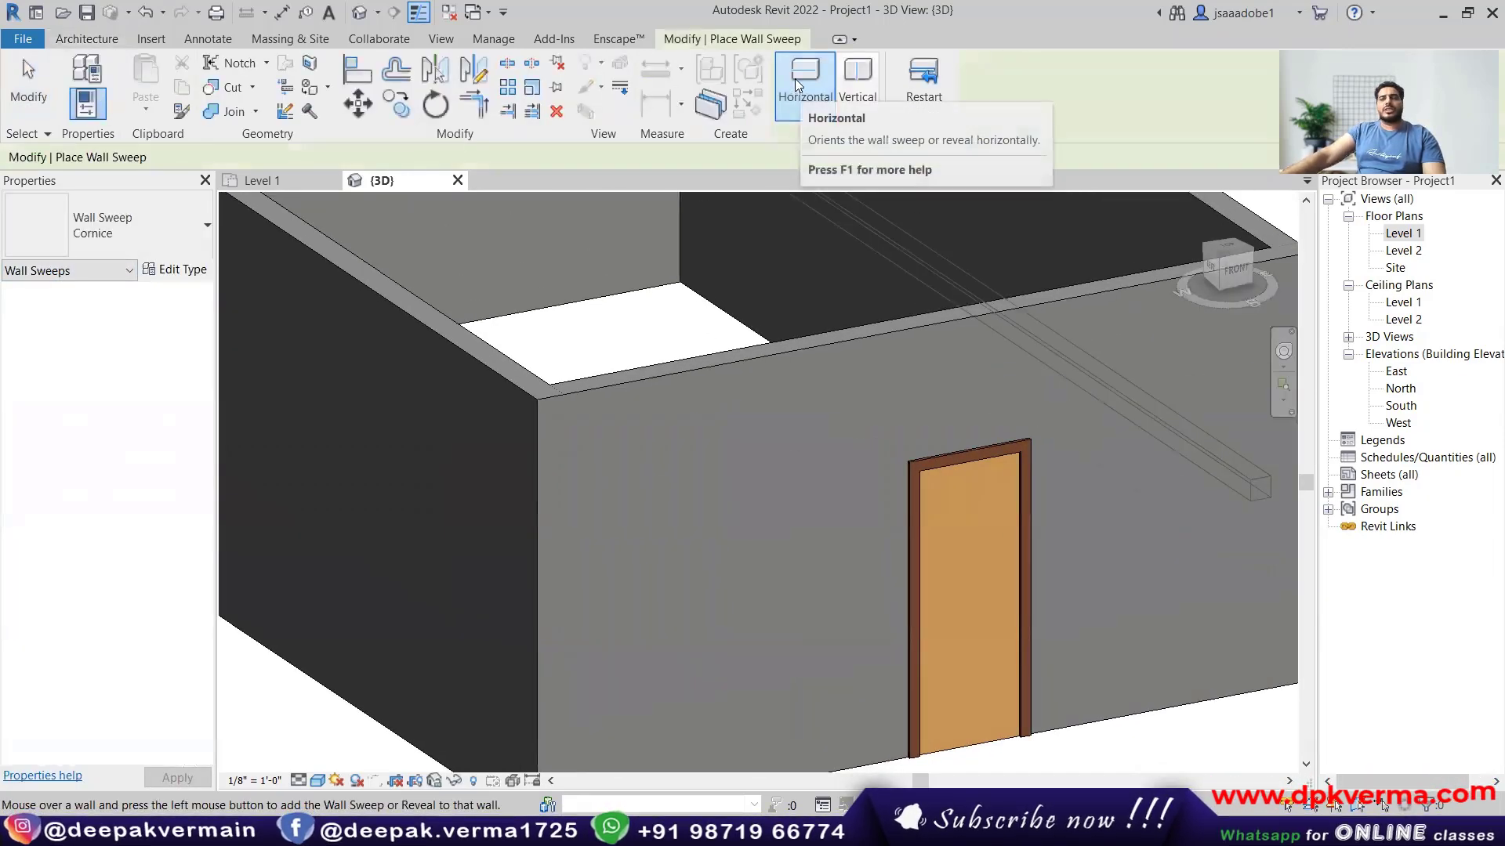
middle_click_drag(666, 344, 639, 402)
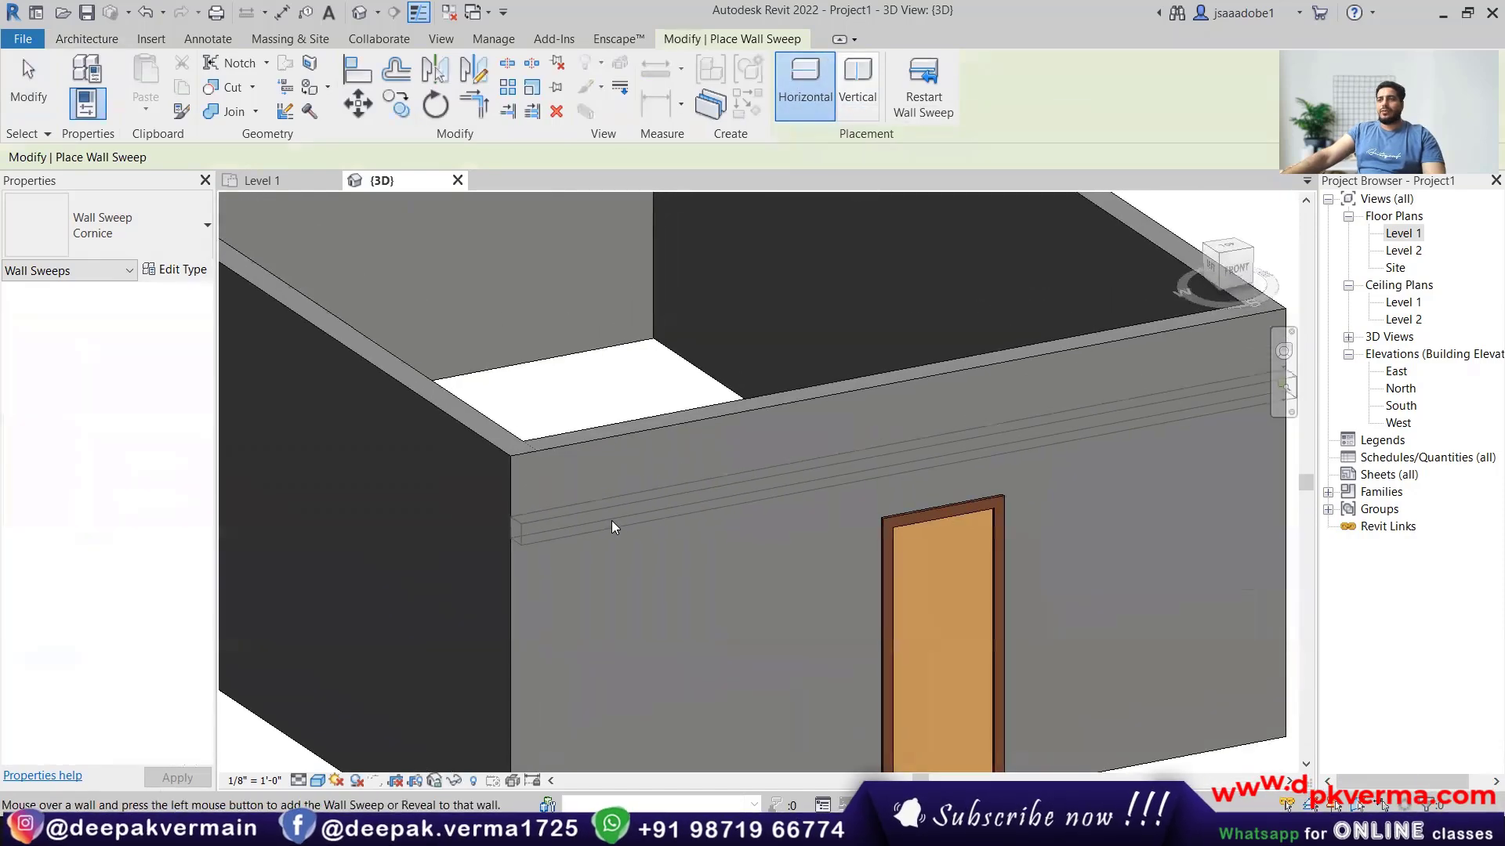
left_click(615, 520)
scroll(611, 521, "down", 3)
key("Escape")
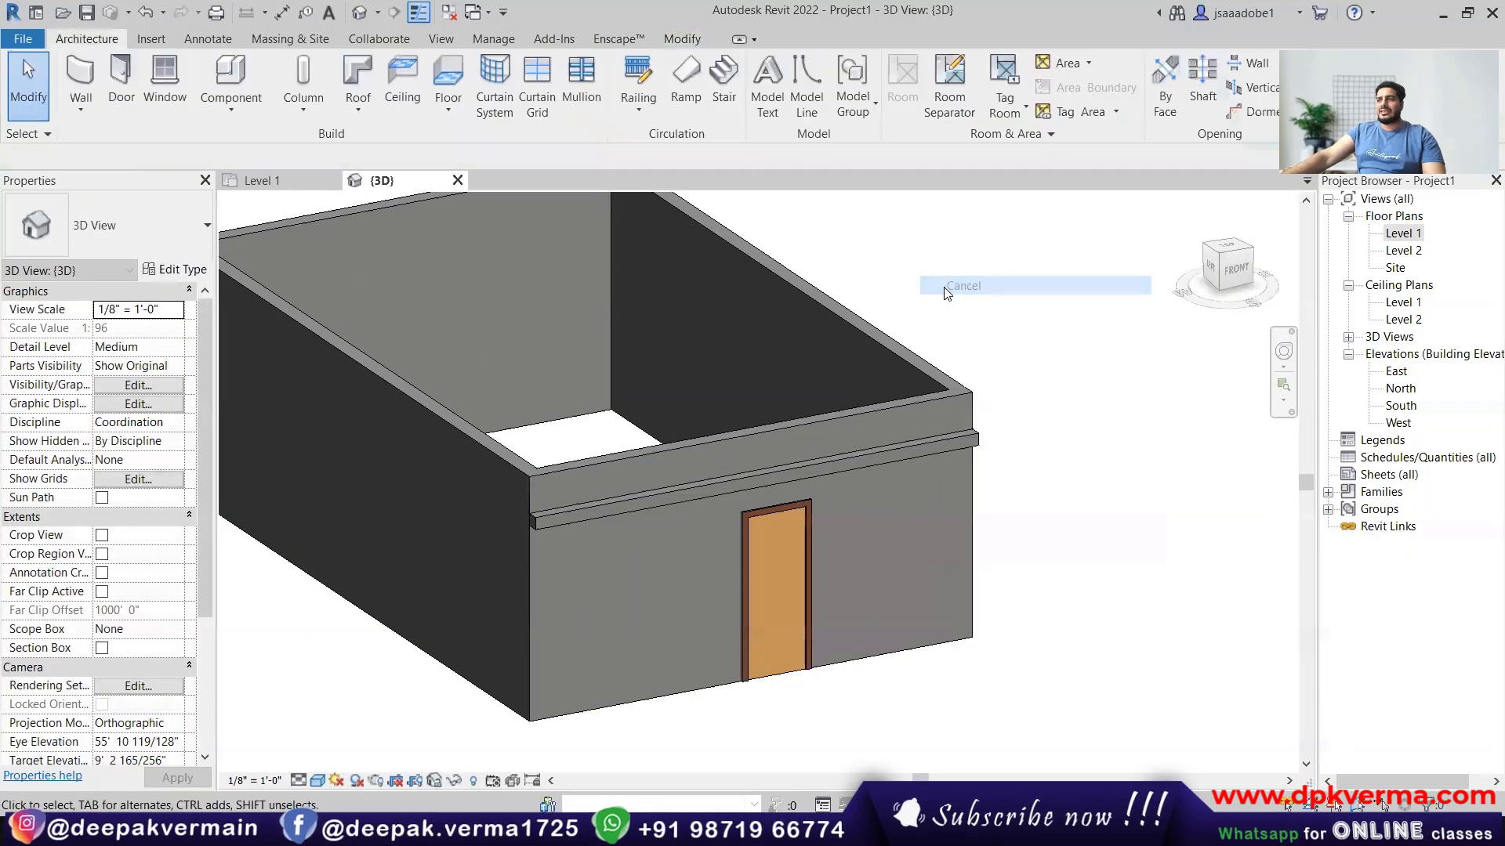
Place a horizontal Cornice wall sweep along the west wall, lower than the sweep on the front wall.
scroll(513, 580, "up", 5)
scroll(760, 456, "down", 5)
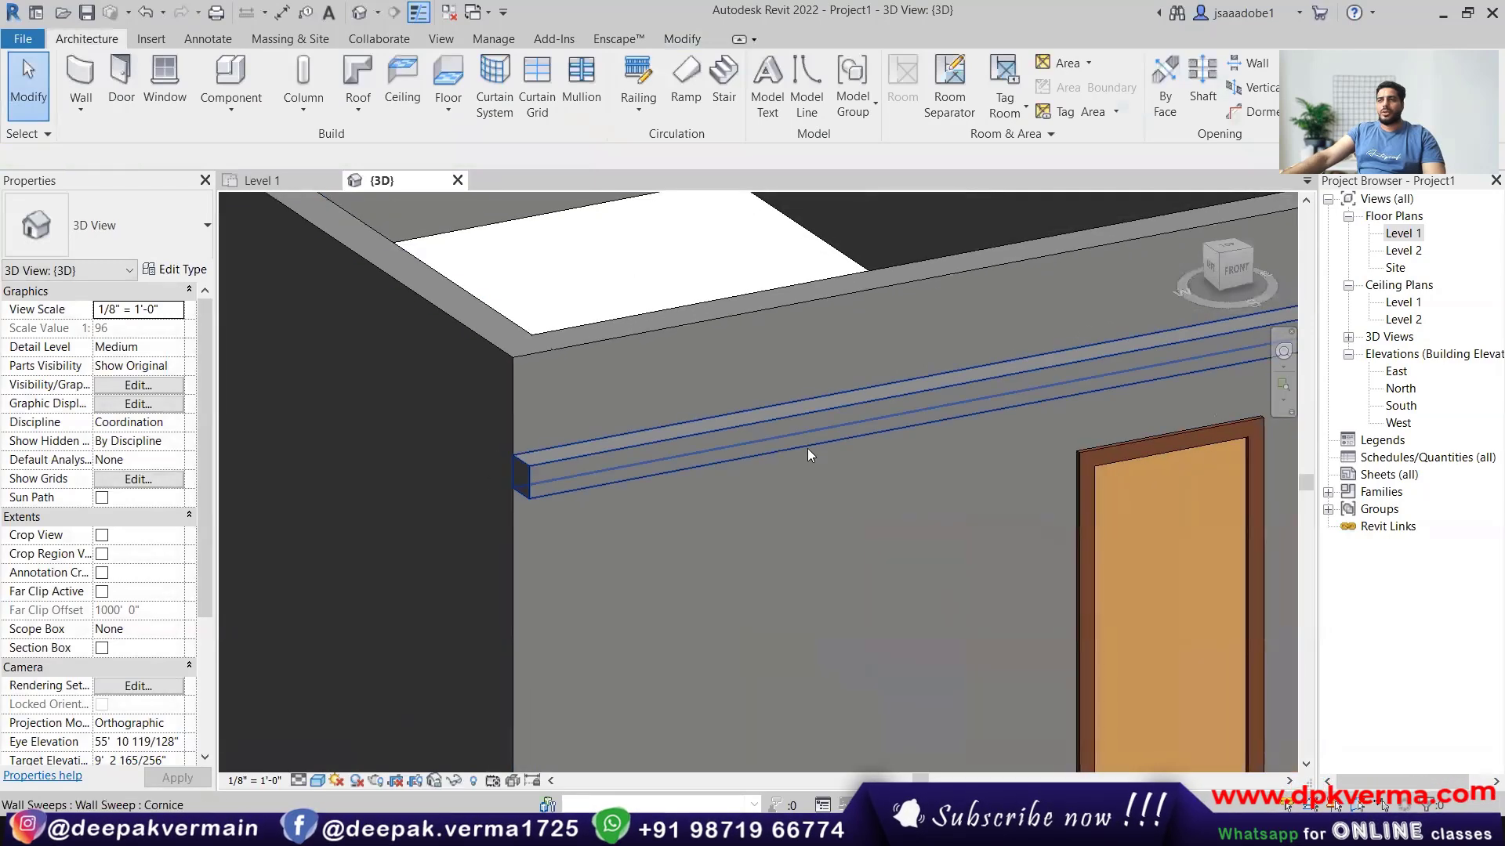
middle_click_drag(892, 442, 867, 457, "shift")
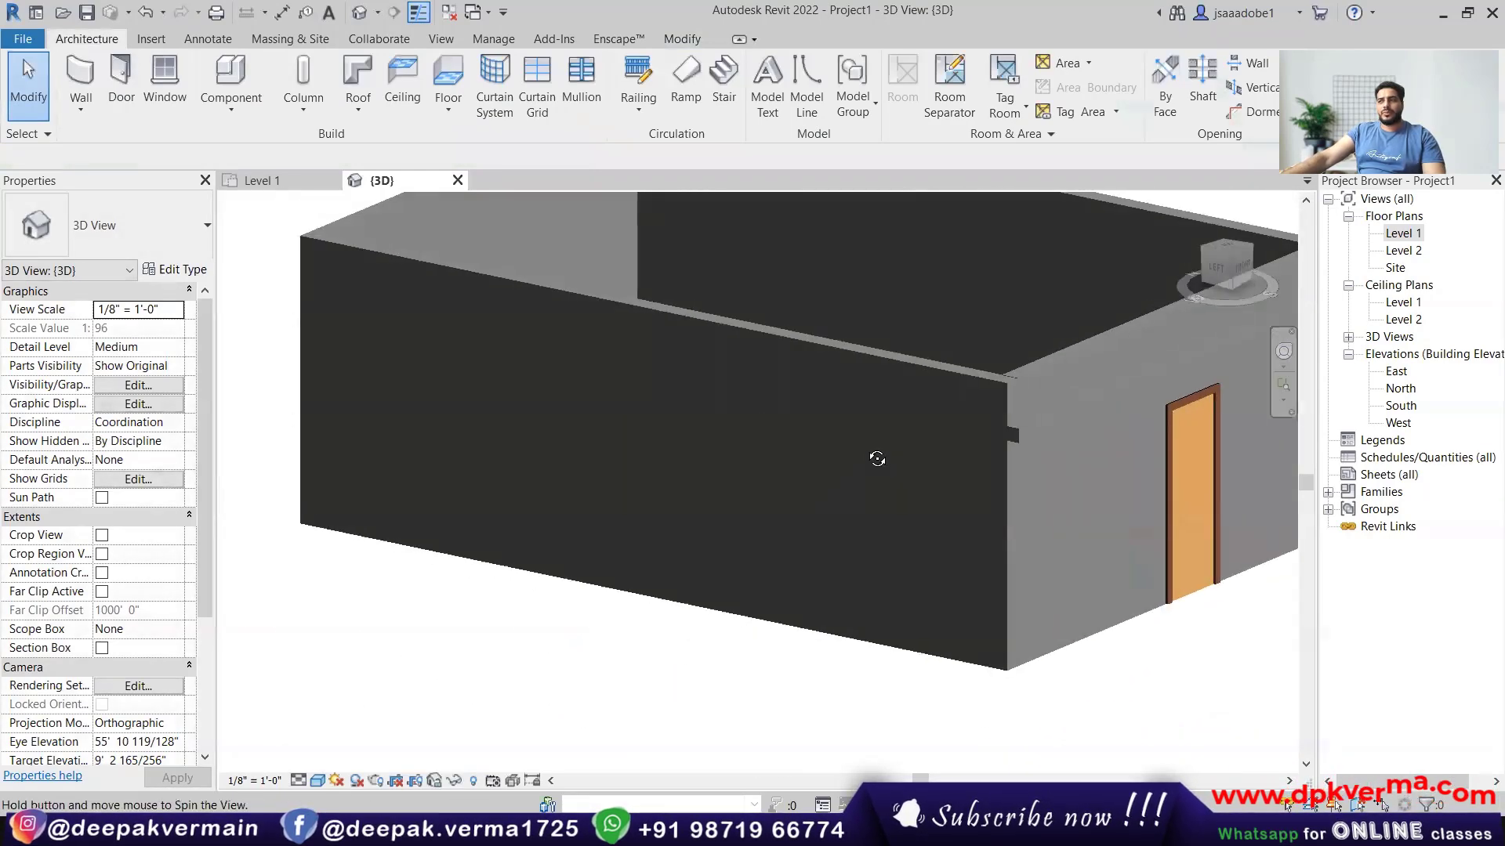
scroll(866, 456, "up", 5)
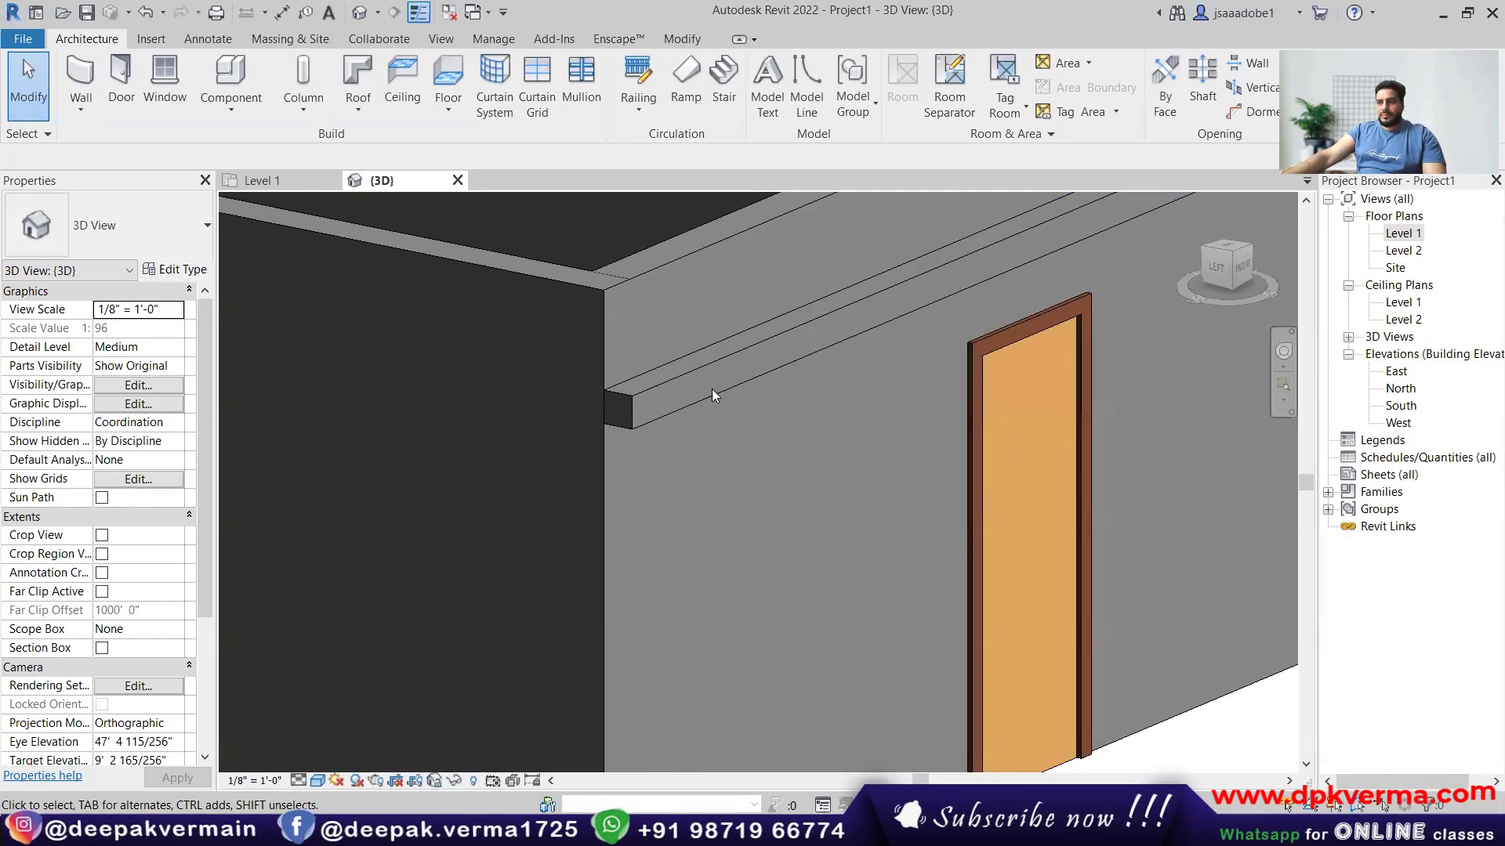
scroll(575, 438, "down", 4)
scroll(575, 438, "down", 3)
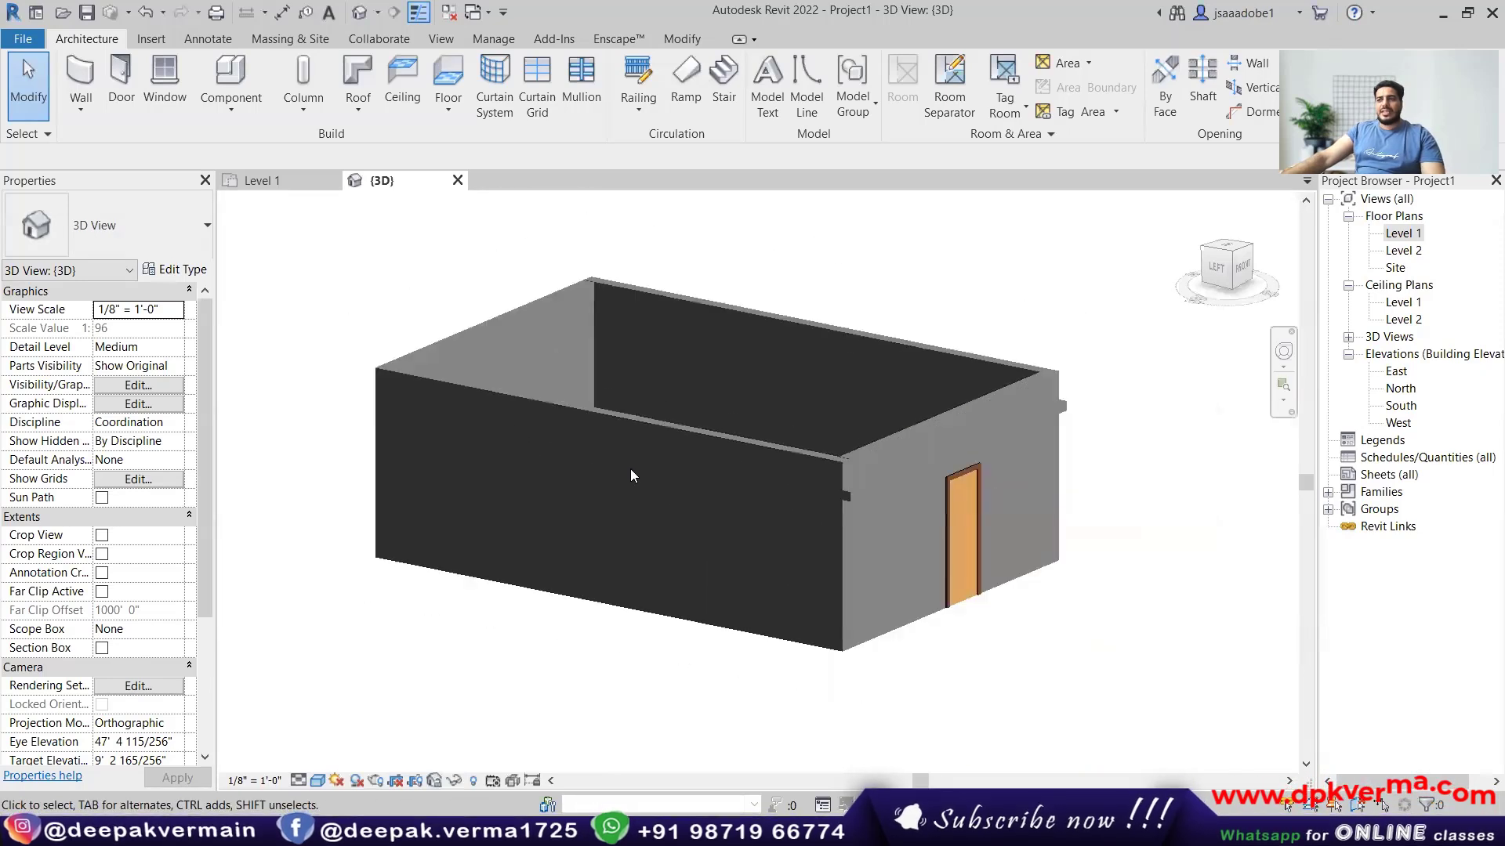
middle_click_drag(611, 468, 421, 382)
left_click(69, 111)
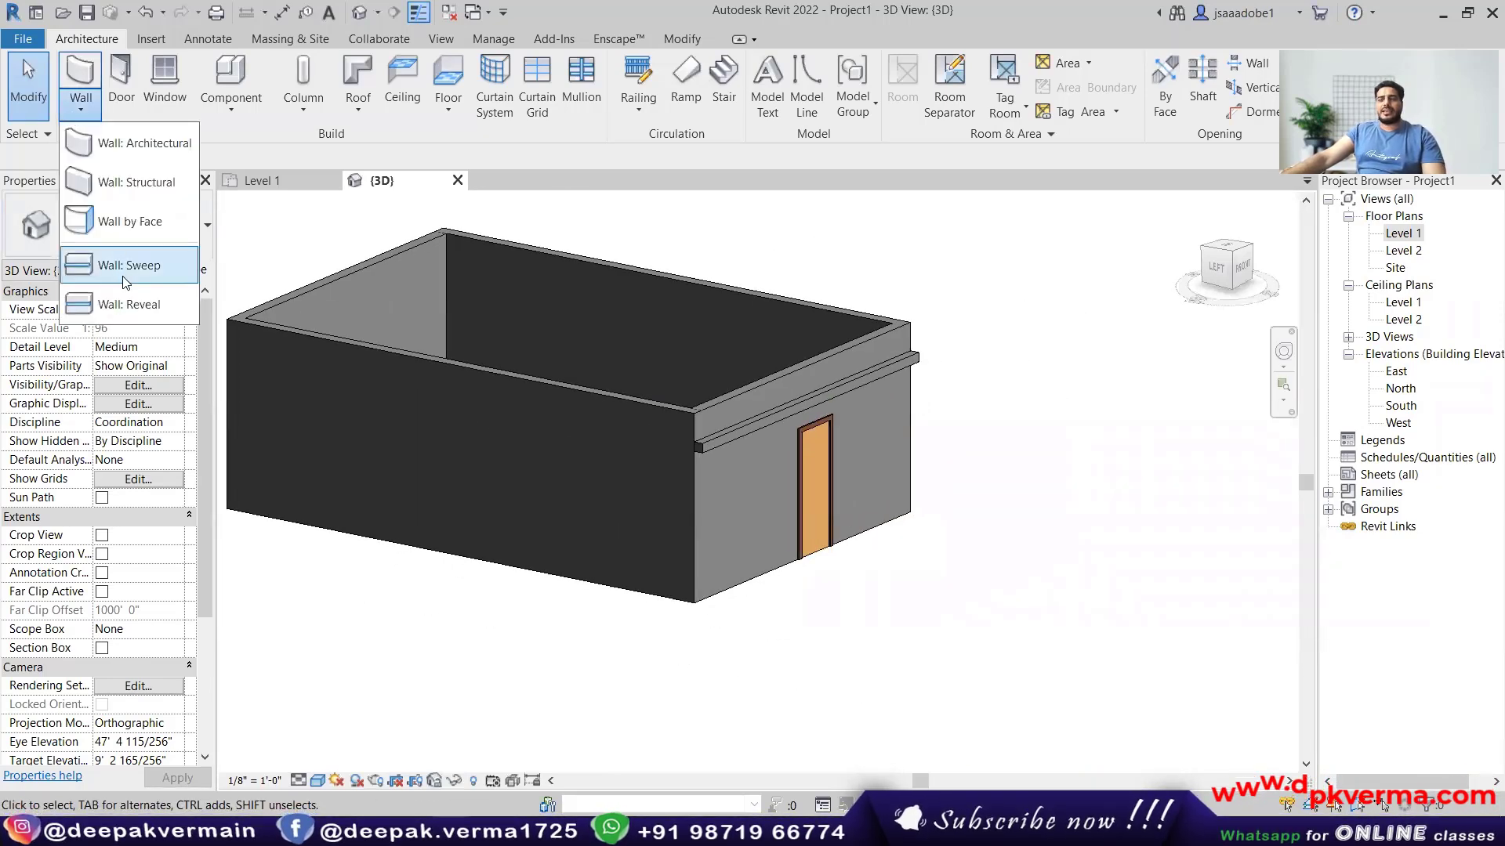
scroll(505, 531, "up", 2)
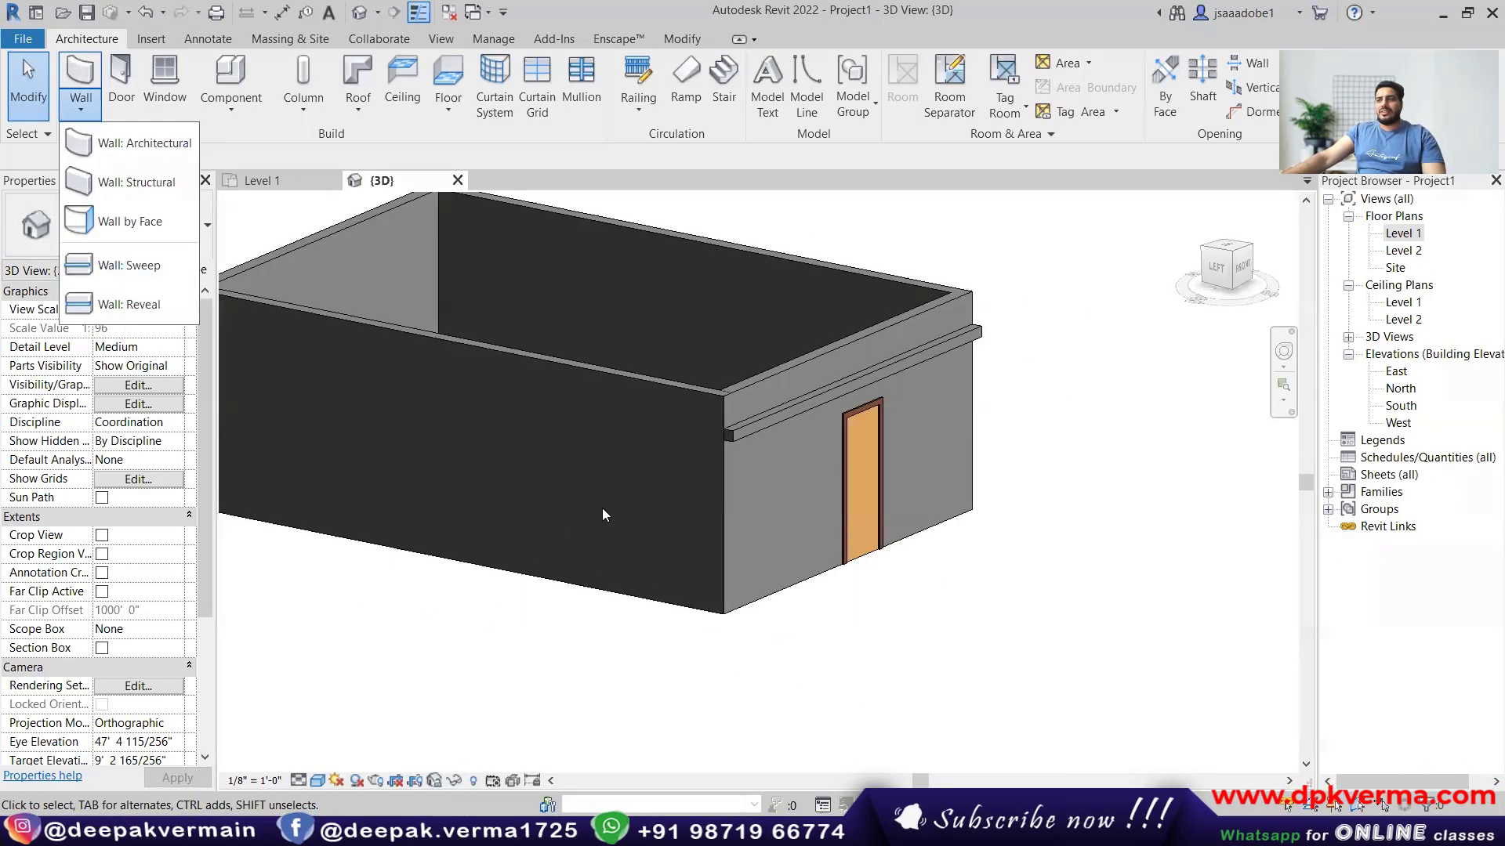
left_click(130, 264)
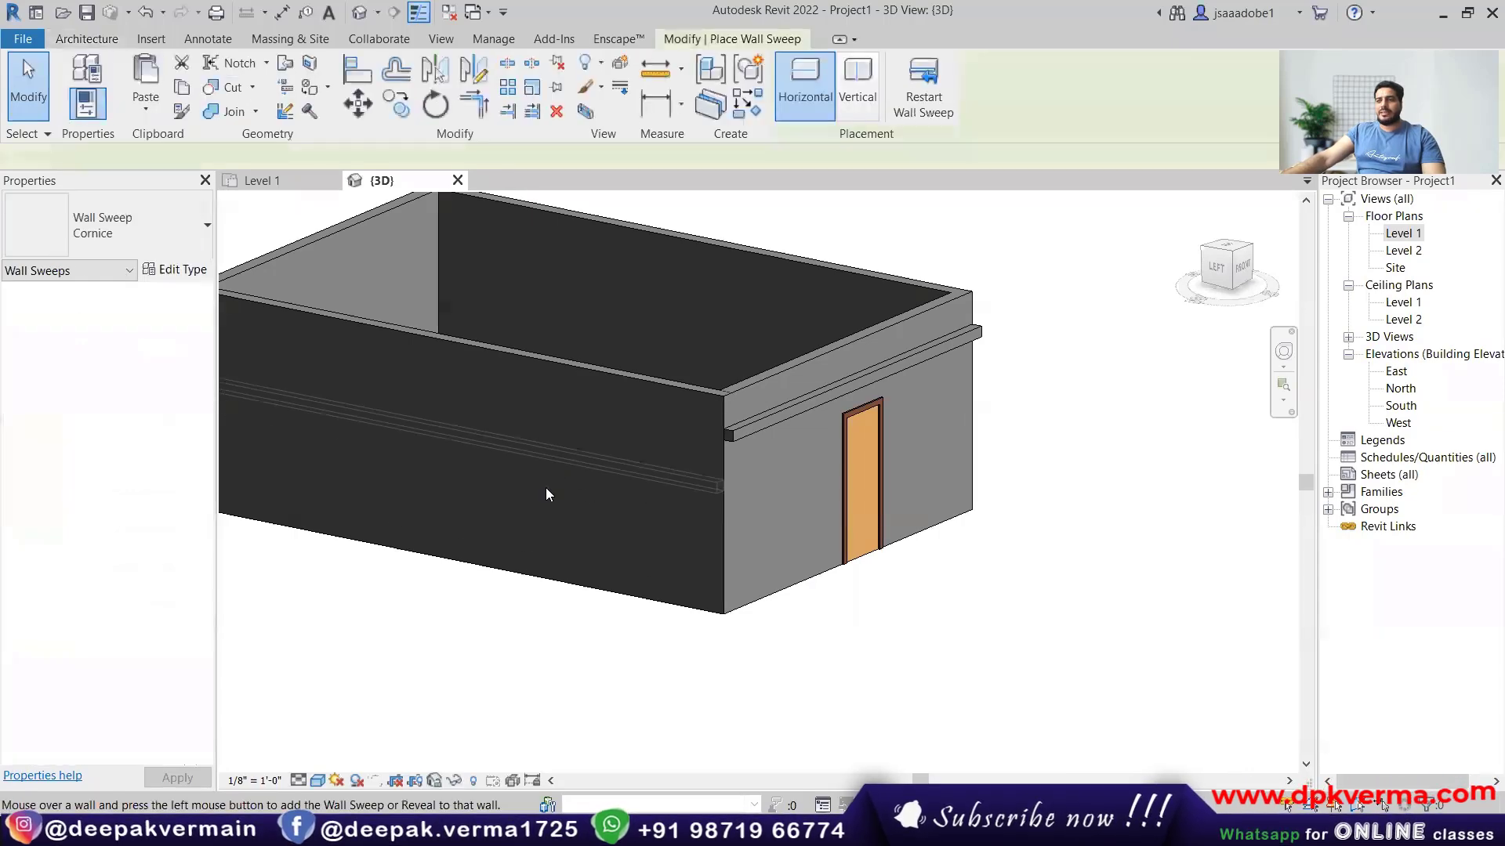
left_click(539, 494)
scroll(635, 554, "up", 2)
middle_click_drag(646, 558, 652, 493, "shift")
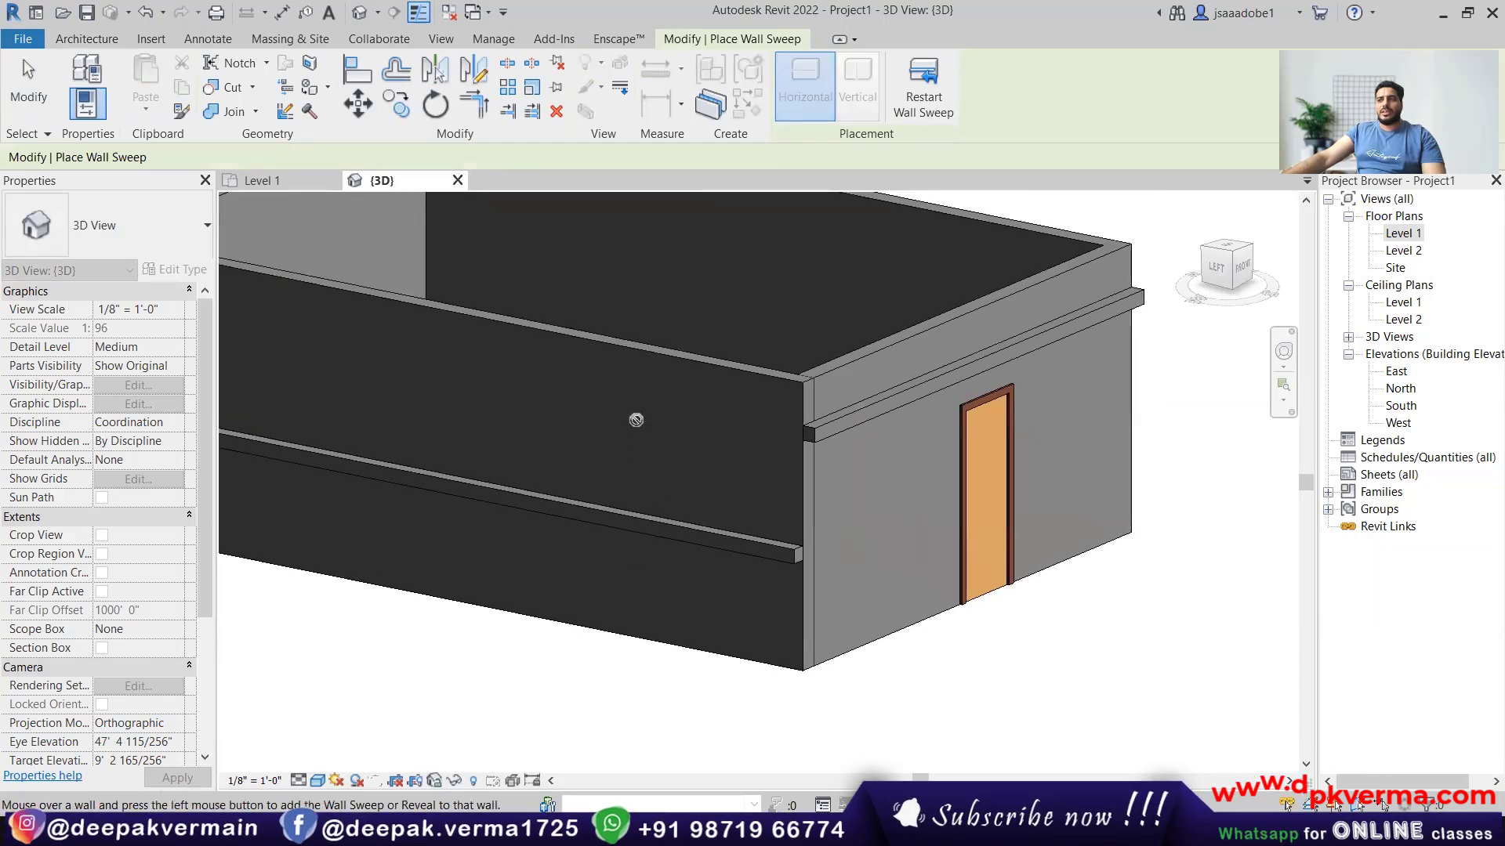
key("Escape")
Place a second horizontal Cornice sweep on the west wall at roughly the height of the front wall's sweep.
scroll(646, 410, "down", 3)
scroll(657, 450, "up", 3)
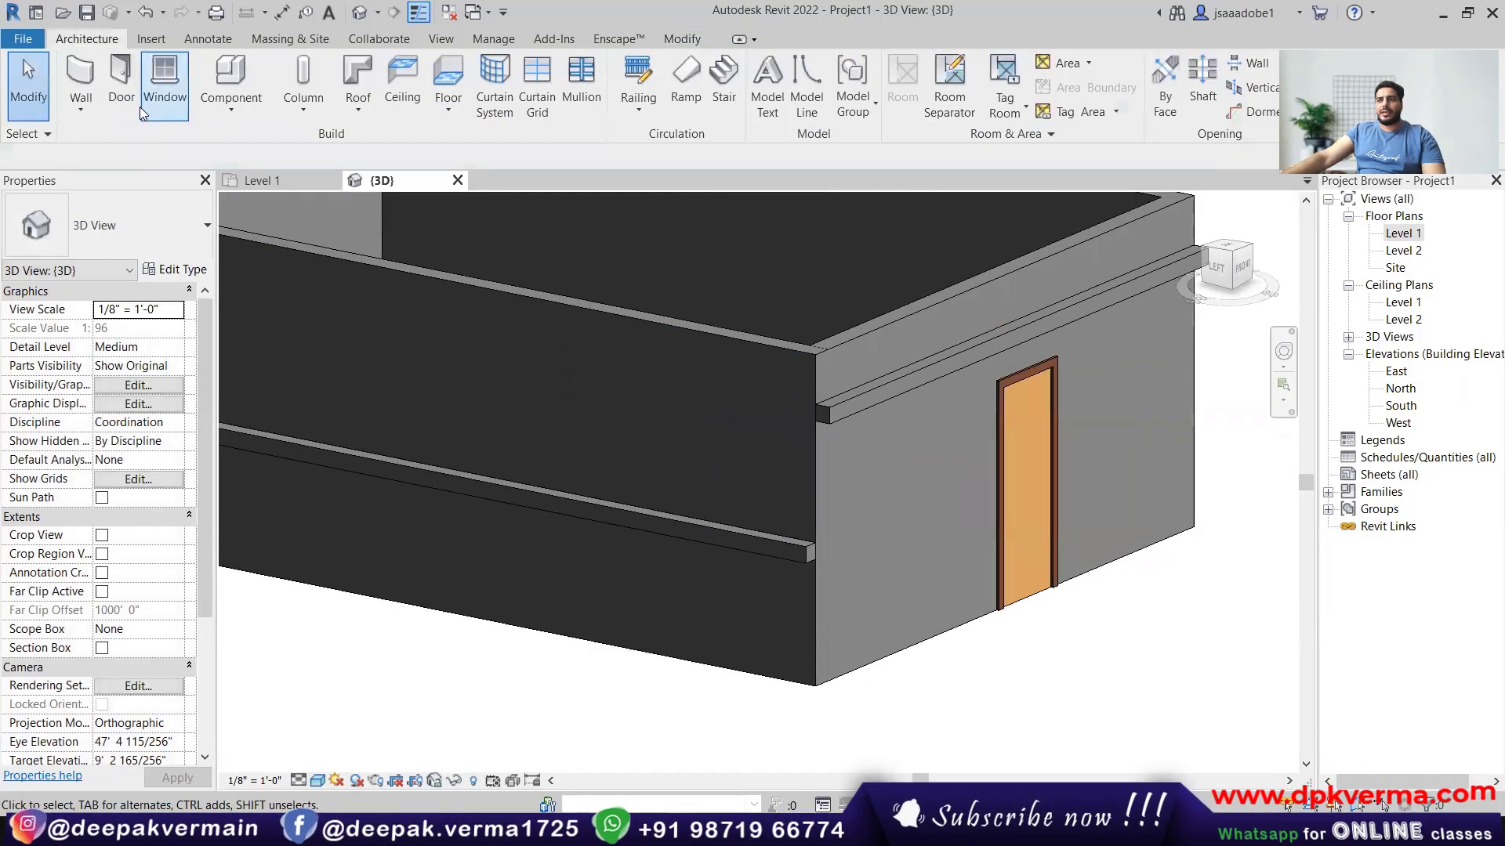
left_click(81, 104)
left_click(108, 258)
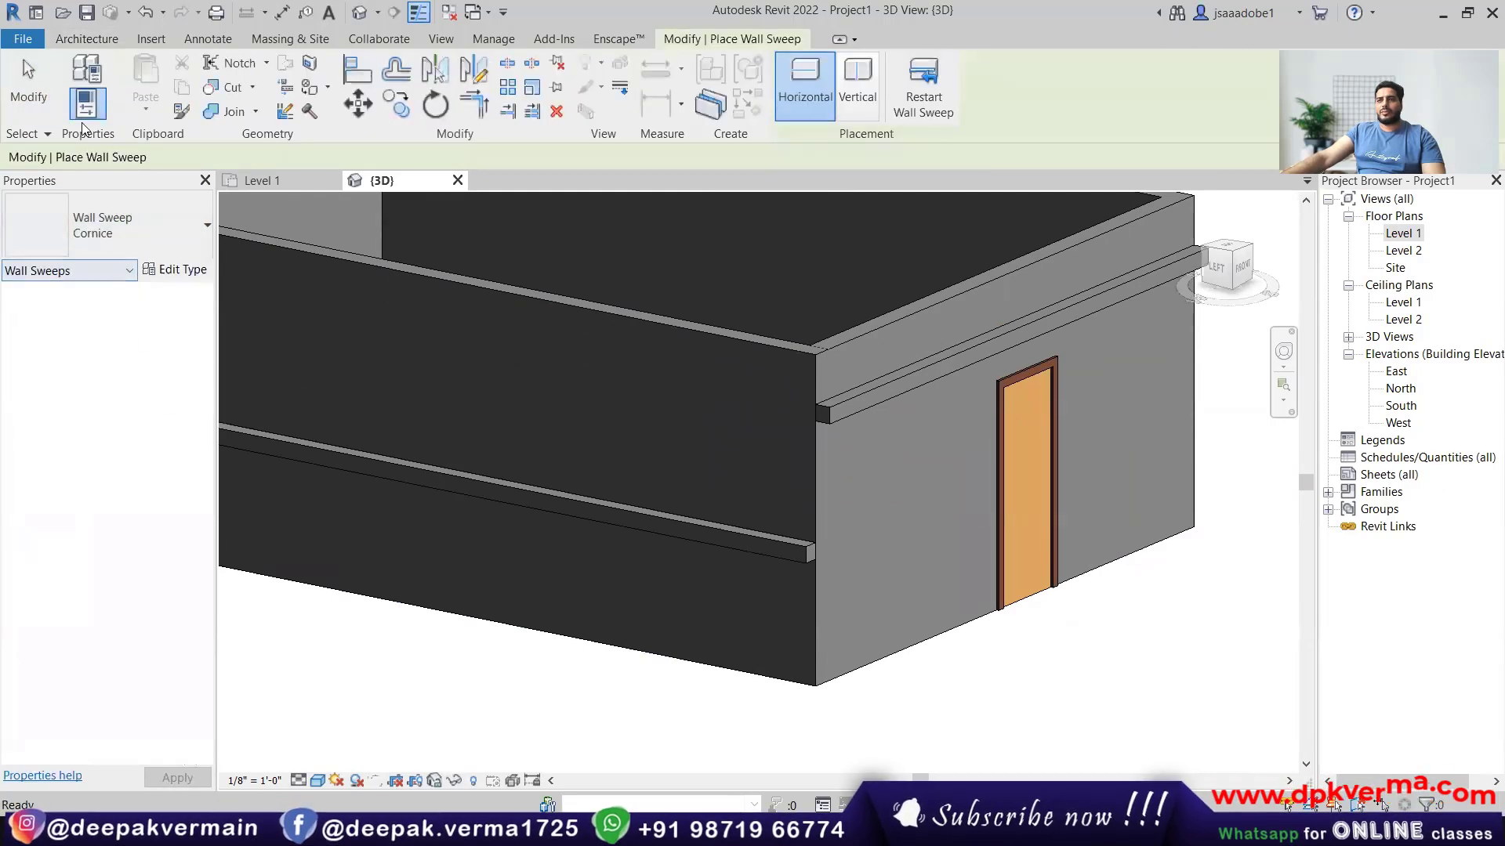
left_click(86, 38)
left_click(81, 104)
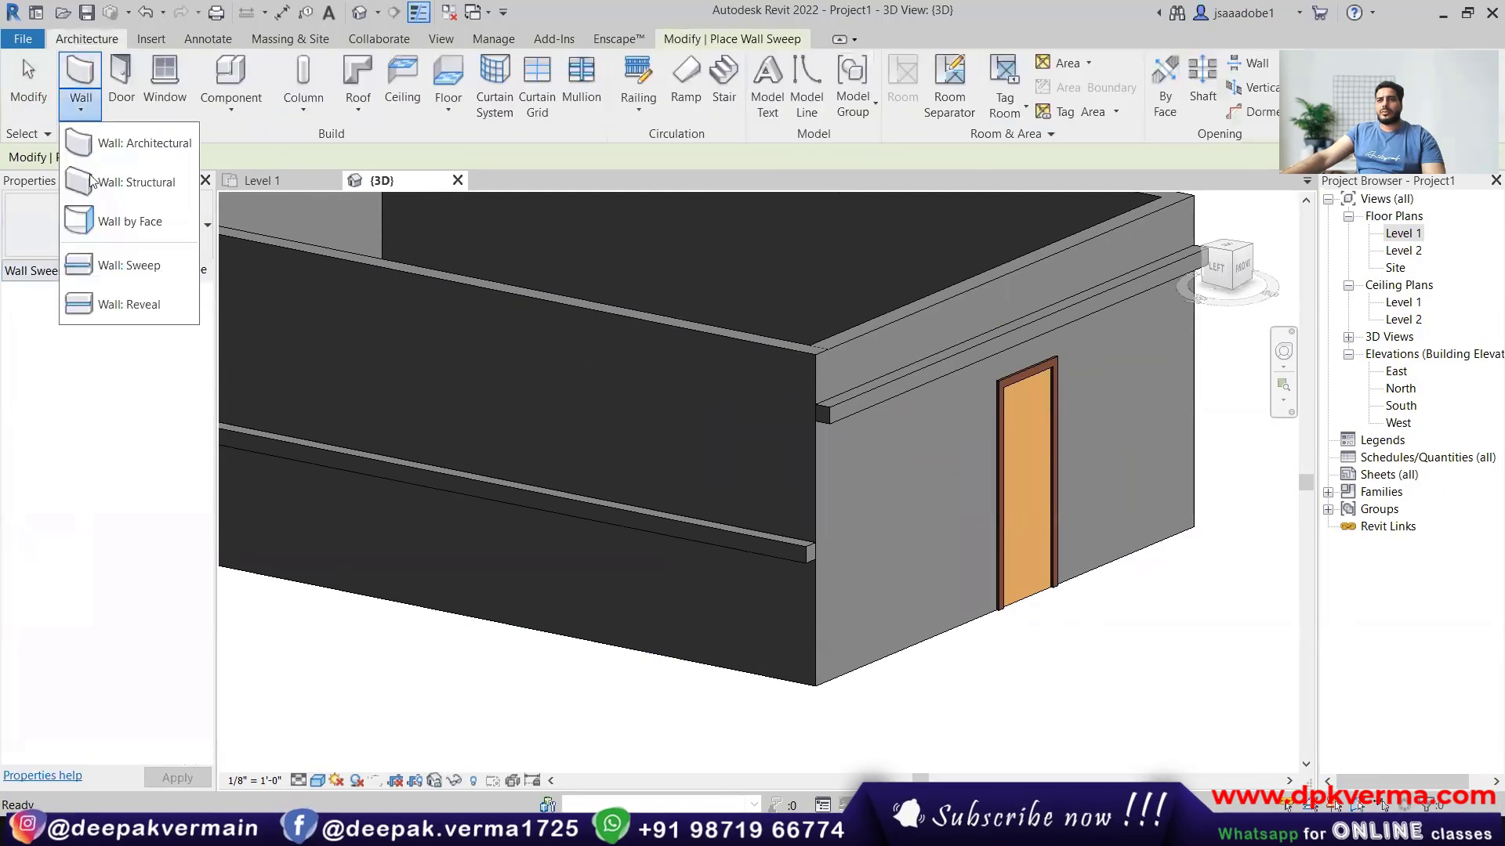
left_click(110, 264)
left_click(589, 373)
scroll(589, 376, "down", 3)
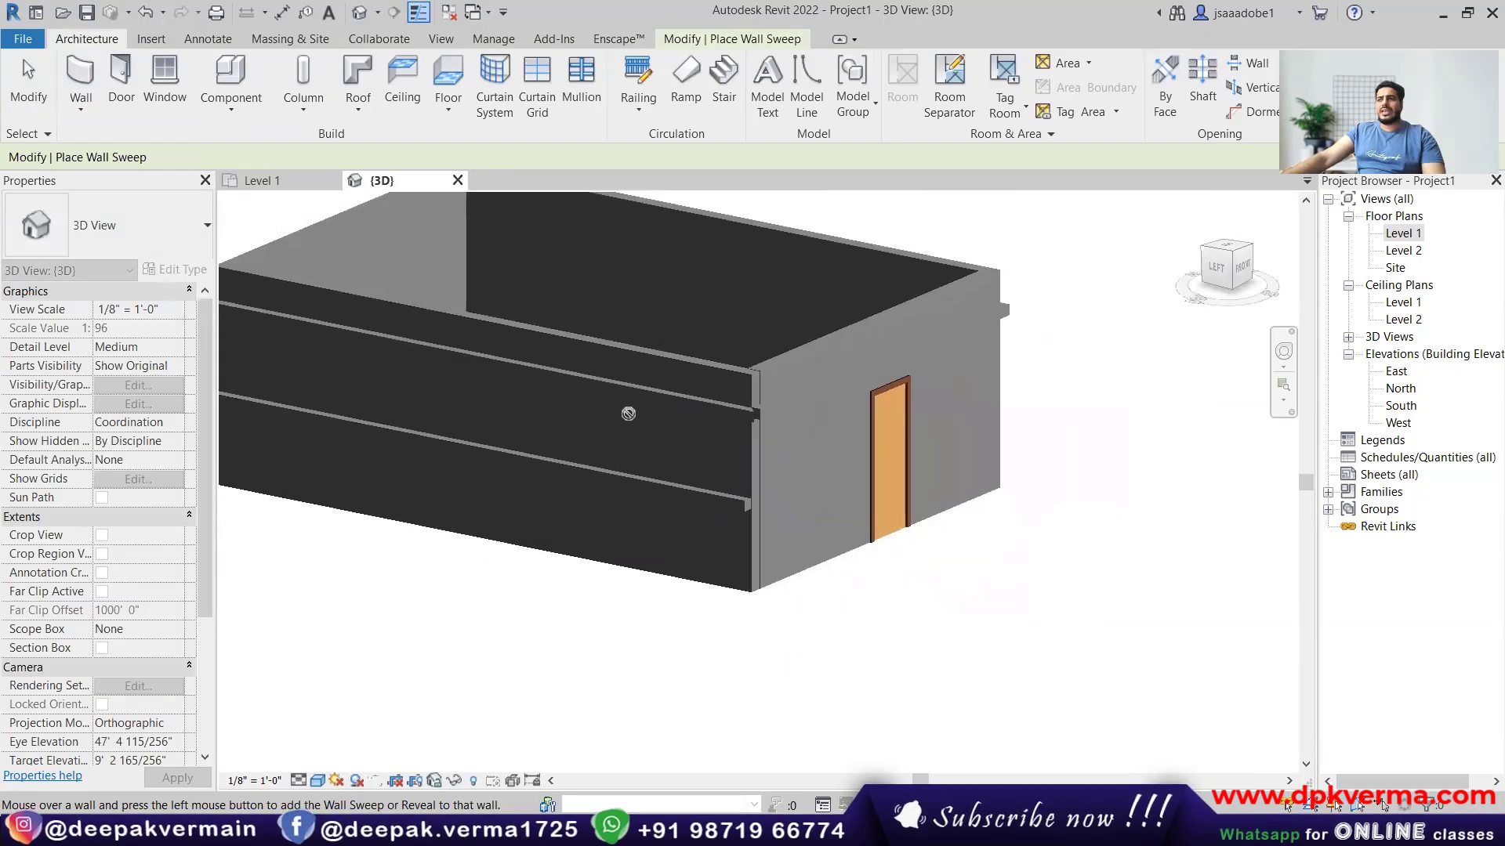
scroll(650, 406, "up", 4)
scroll(822, 404, "down", 2)
middle_click_drag(1152, 266, 954, 258)
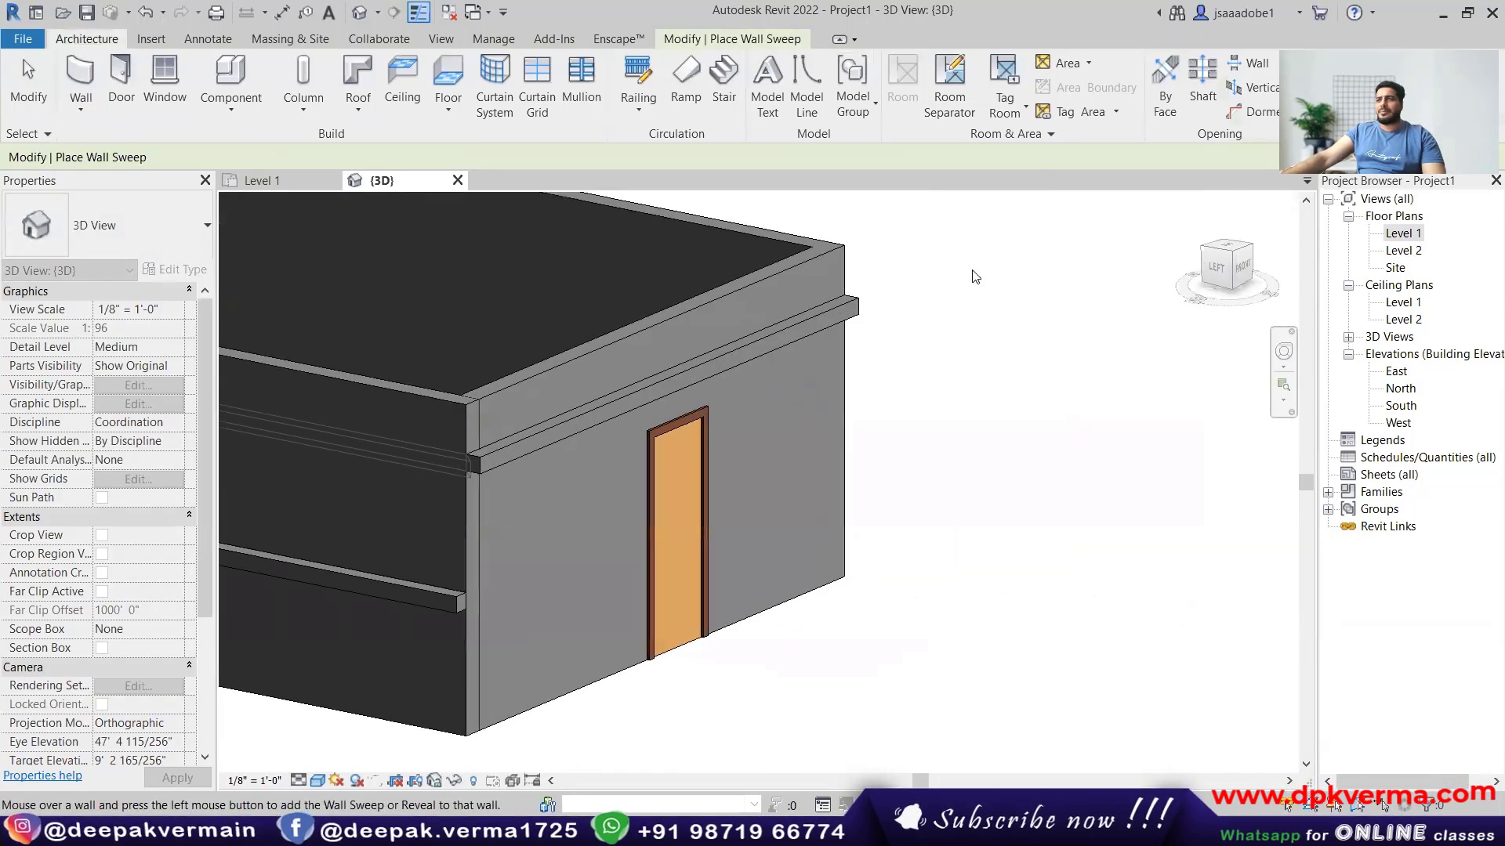
right_click(980, 279)
left_click(1013, 294)
Examine the corner where the upper sweeps meet and delete the upper sweep from the west wall.
scroll(478, 404, "up", 5)
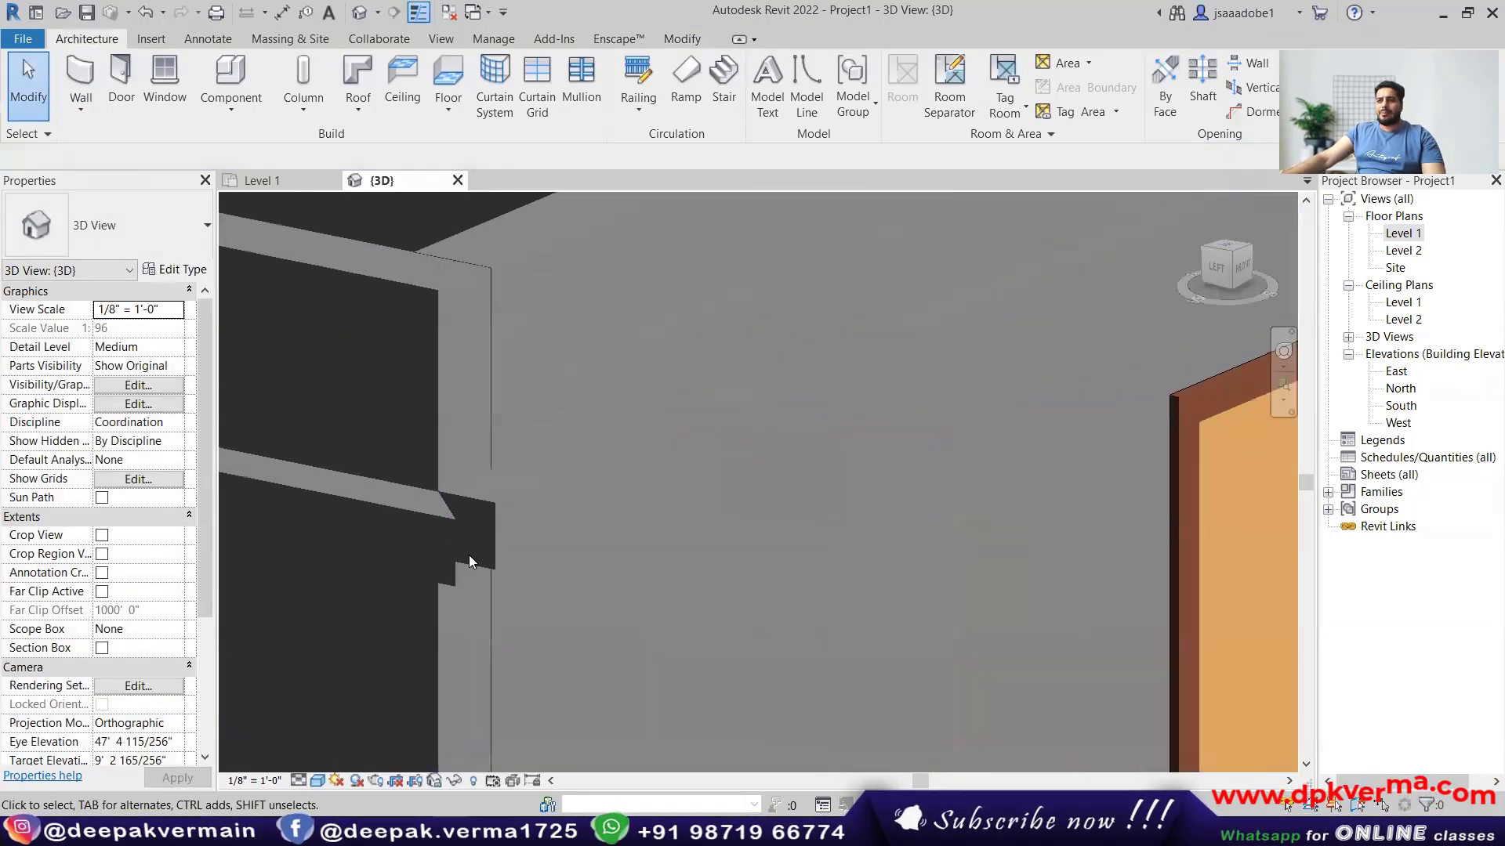
scroll(485, 525, "down", 4)
middle_click_drag(486, 528, 681, 484)
scroll(681, 485, "down", 1)
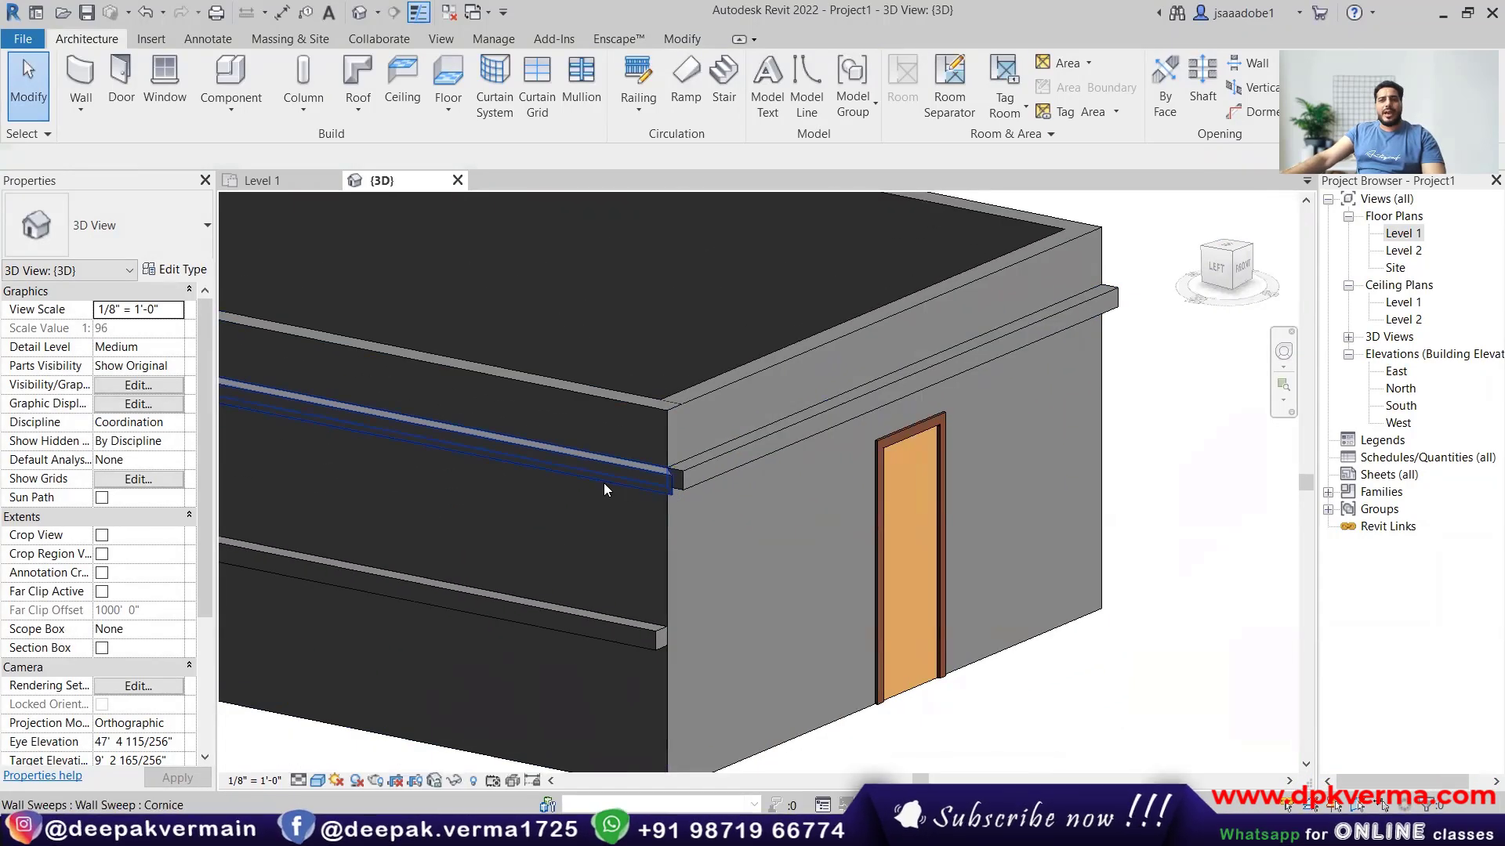
left_click(645, 473)
key("Escape")
Extend the front wall's cornice sweep around the corner onto the west wall with Add/Remove Walls.
middle_click_drag(616, 470, 685, 447)
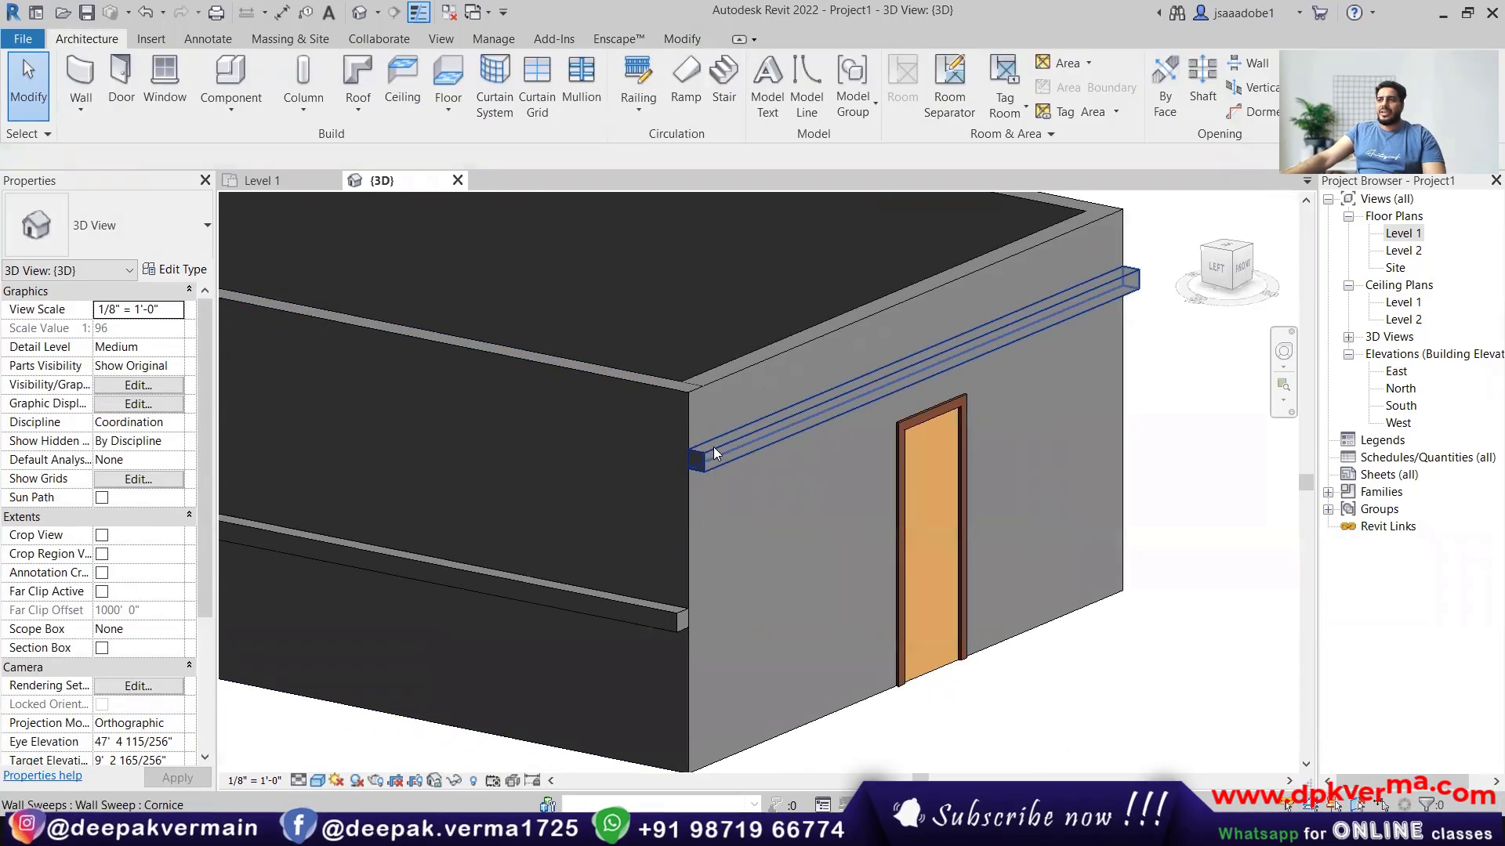
left_click(713, 447)
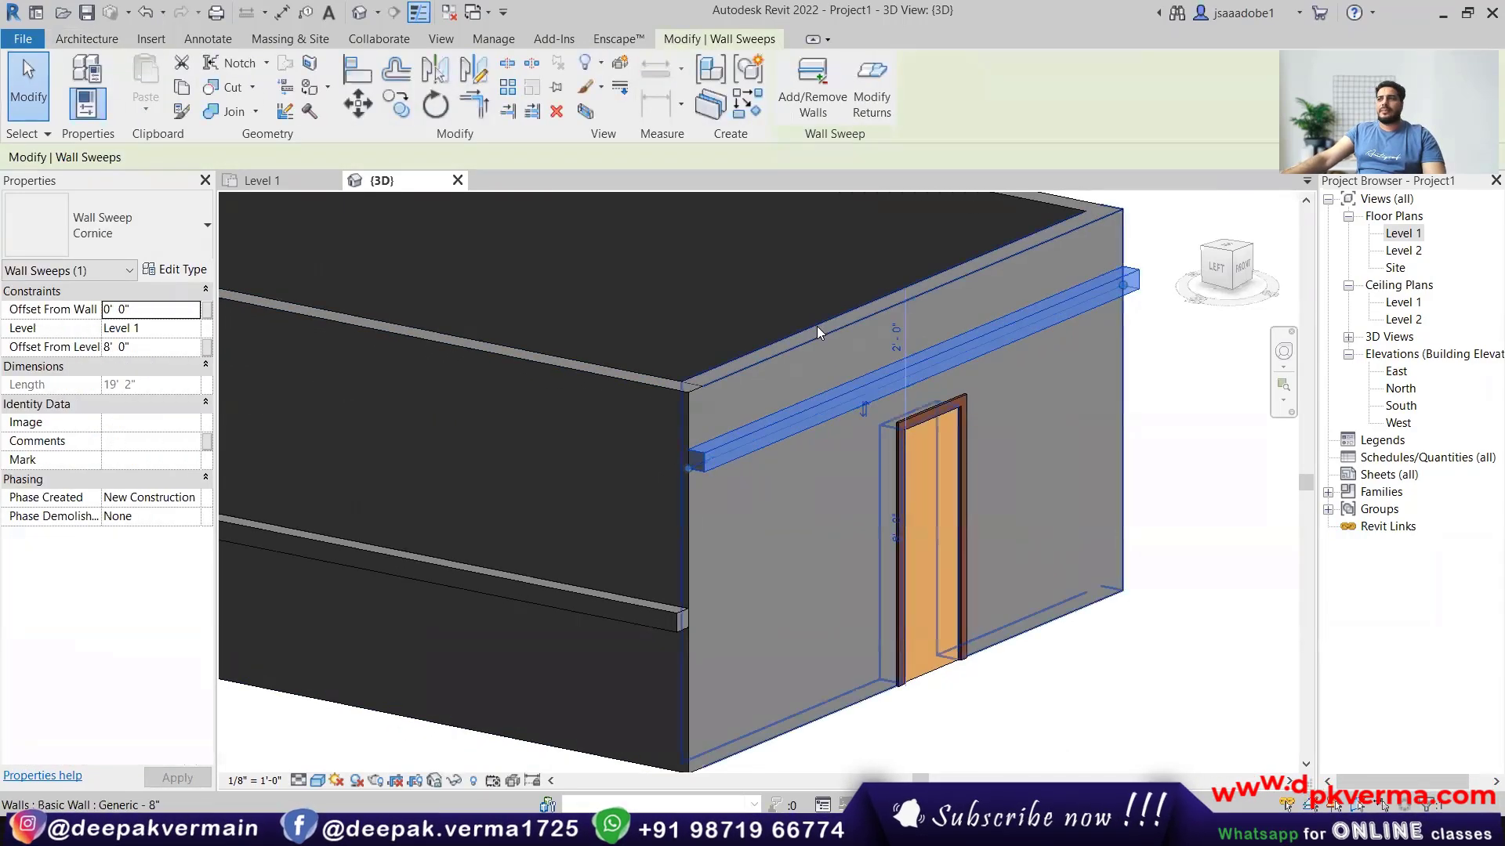
left_click(813, 100)
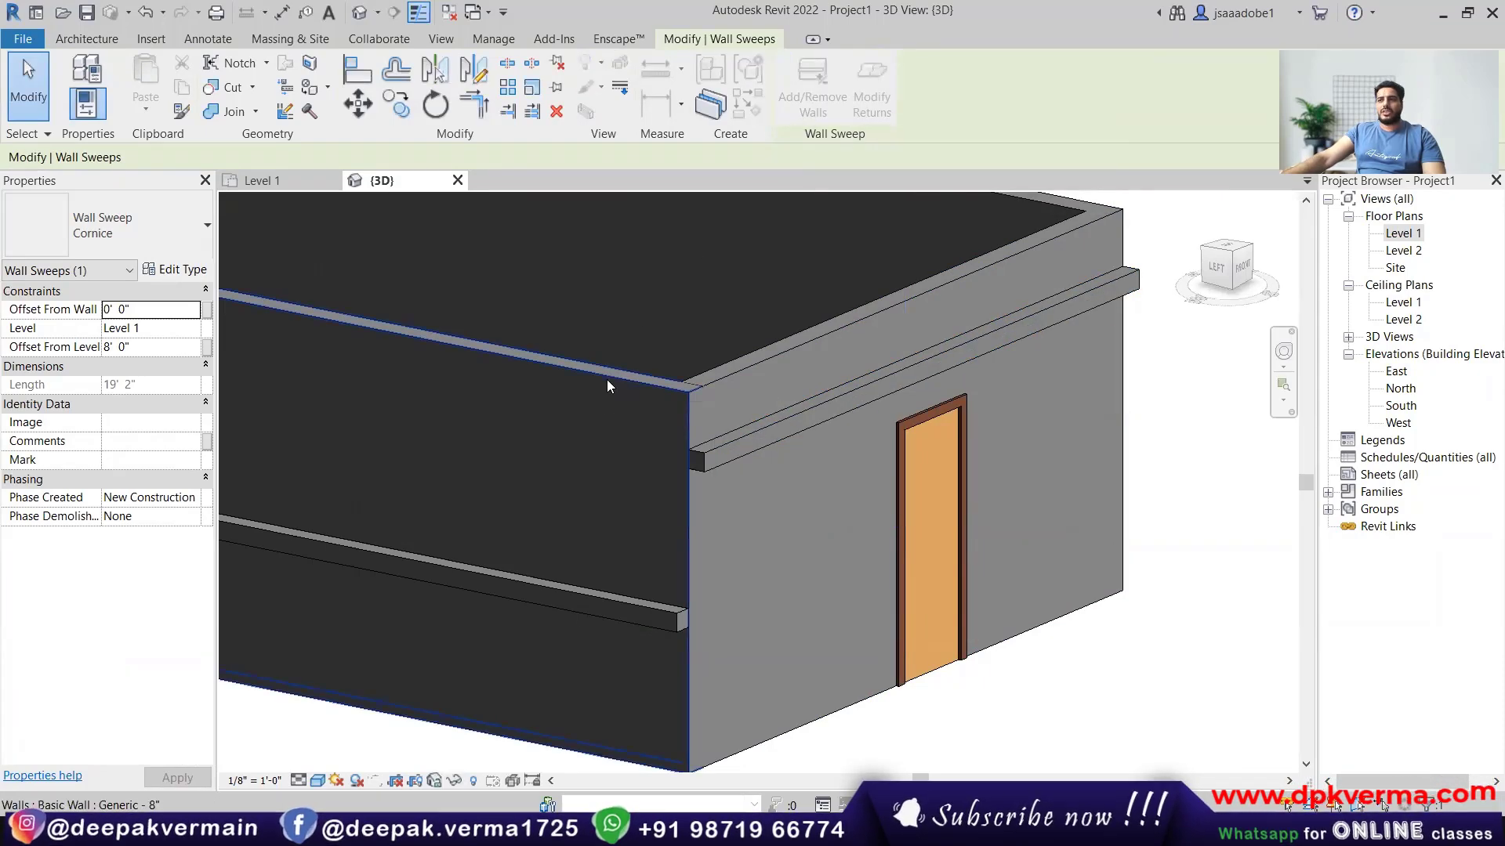
left_click(607, 380)
scroll(682, 487, "down", 5)
left_click(453, 436)
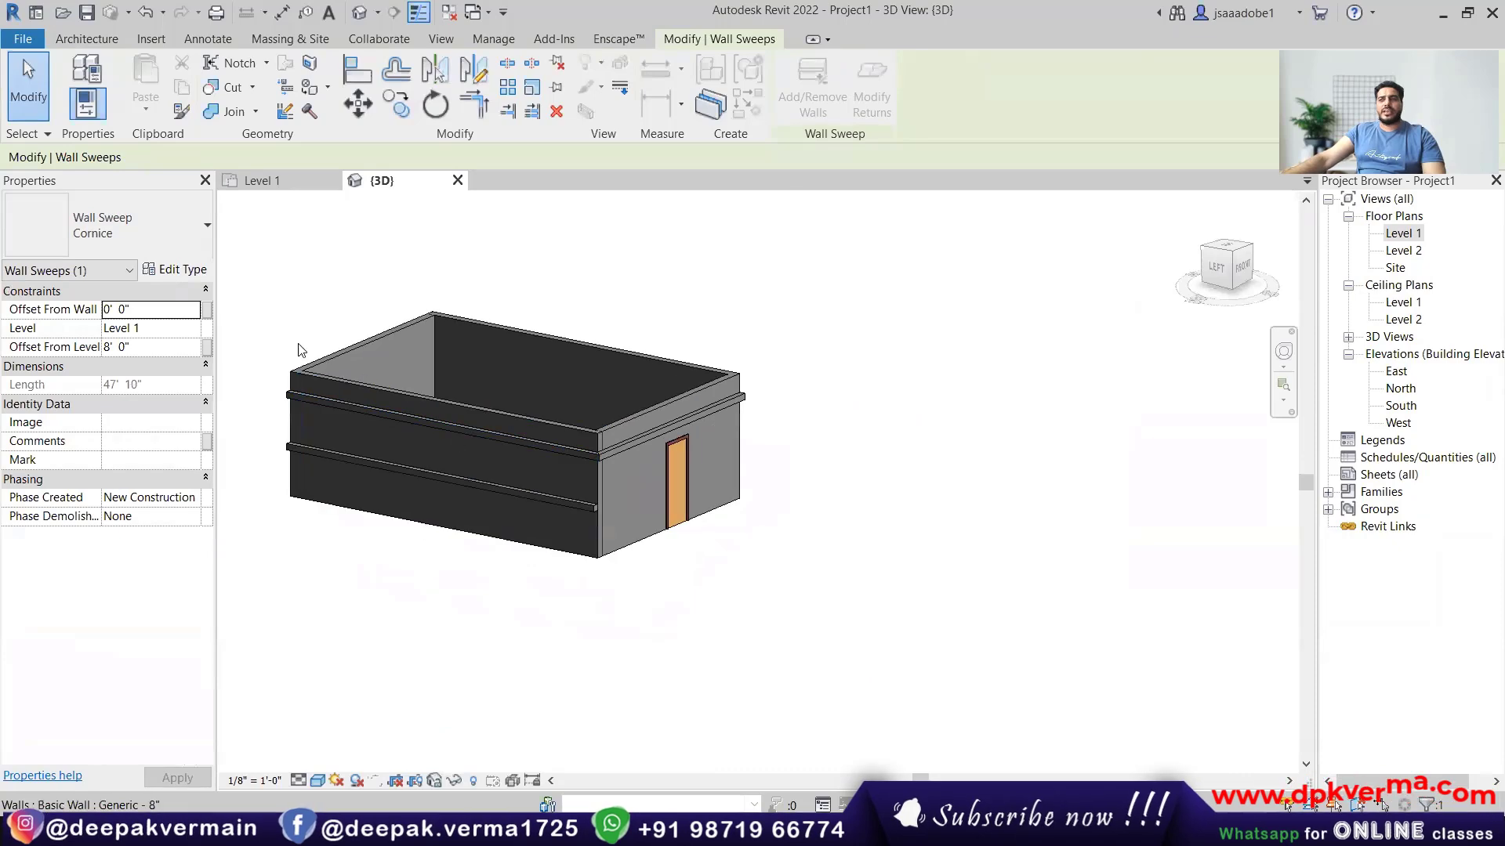
middle_click_drag(337, 352, 424, 477, "shift")
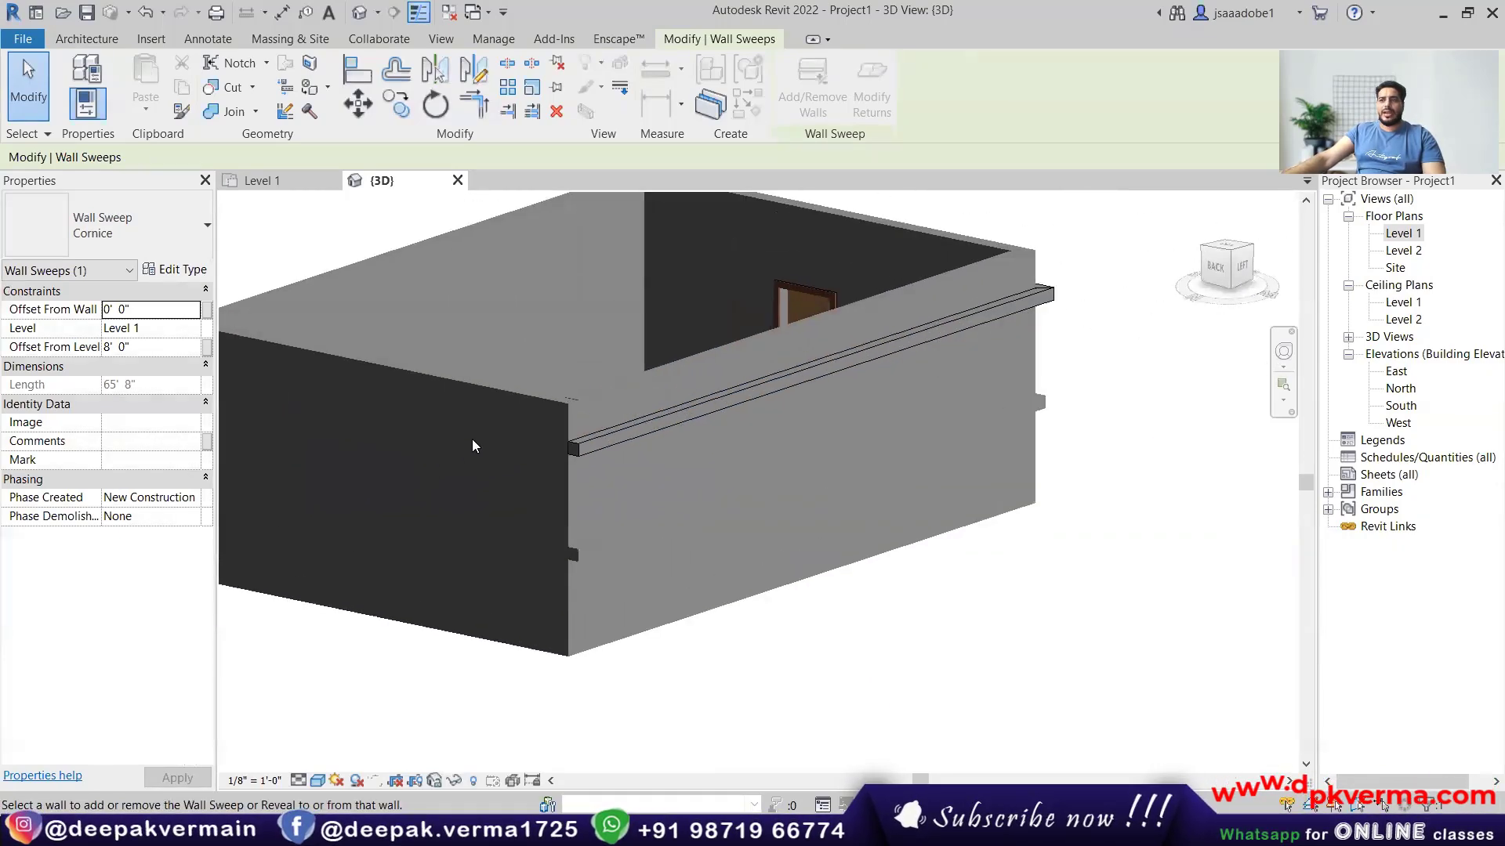
key("Escape")
key("Escape")
Try to extend the upper cornice sweep onto the back wall with Add/Remove Walls.
left_click(562, 429)
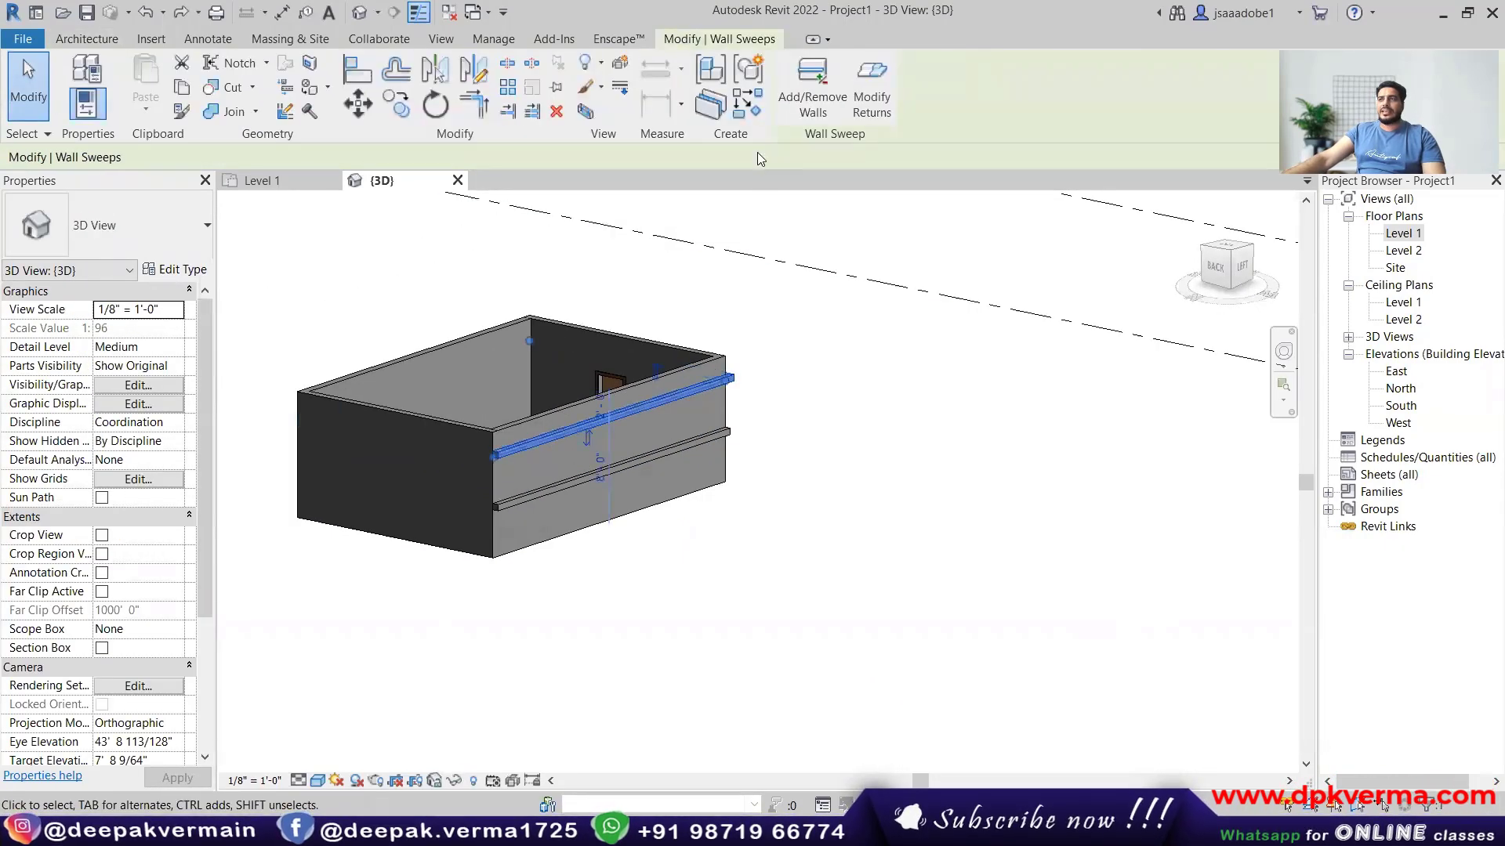
left_click(809, 102)
scroll(456, 431, "up", 3)
left_click(464, 433)
scroll(552, 500, "down", 3)
right_click(690, 283)
left_click(698, 292)
Delete the separate lower cornice sweep from the west wall.
middle_click_drag(652, 423, 459, 495, "shift")
left_click(458, 494)
key("Escape")
Place a horizontal Cornice sweep on the front wall so that it crosses the door opening just below the door head.
left_click(81, 105)
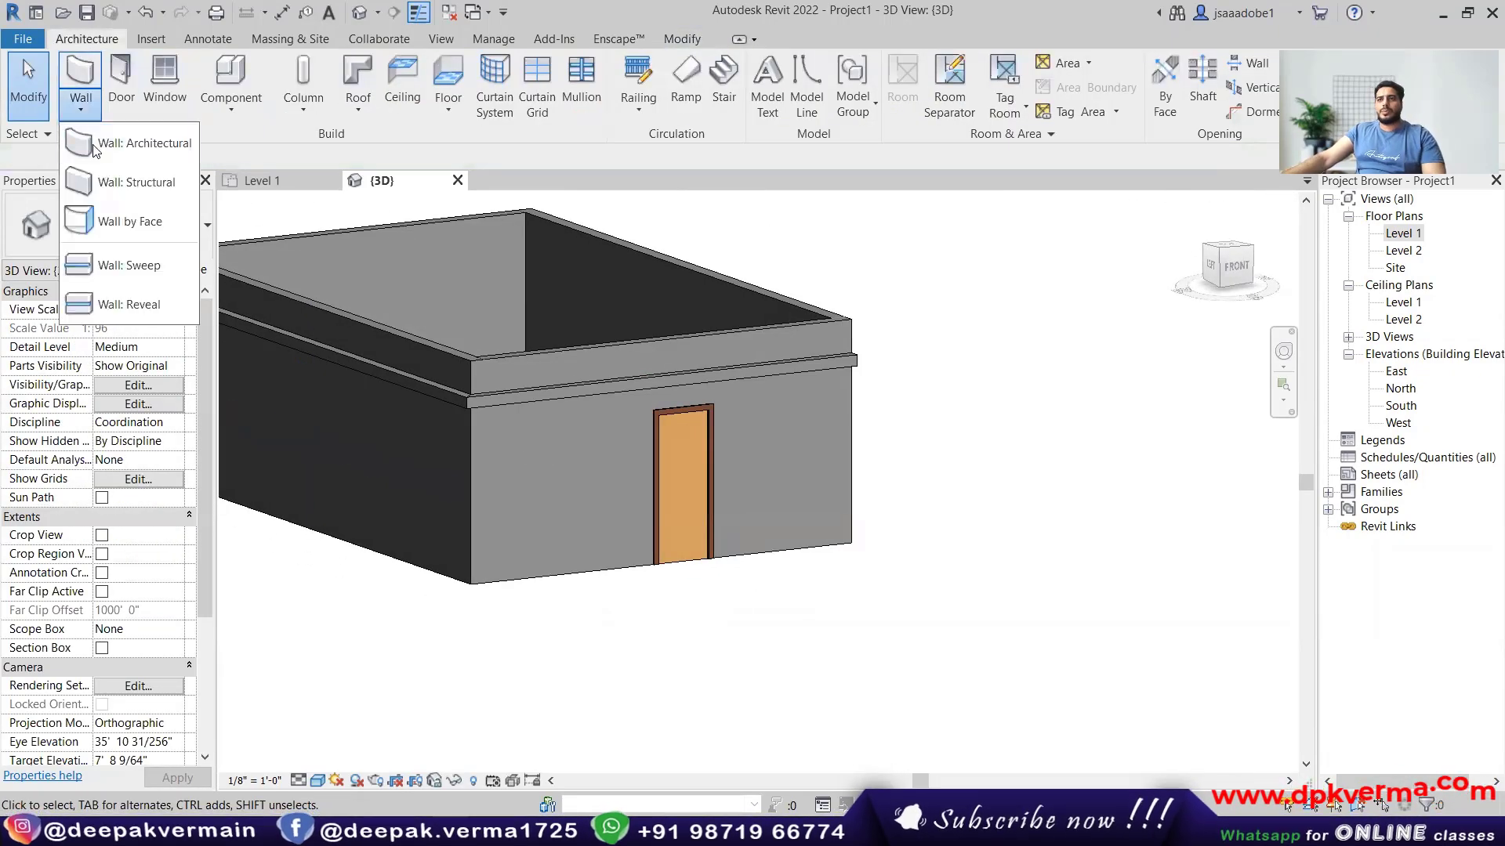
left_click(130, 279)
scroll(498, 487, "up", 2)
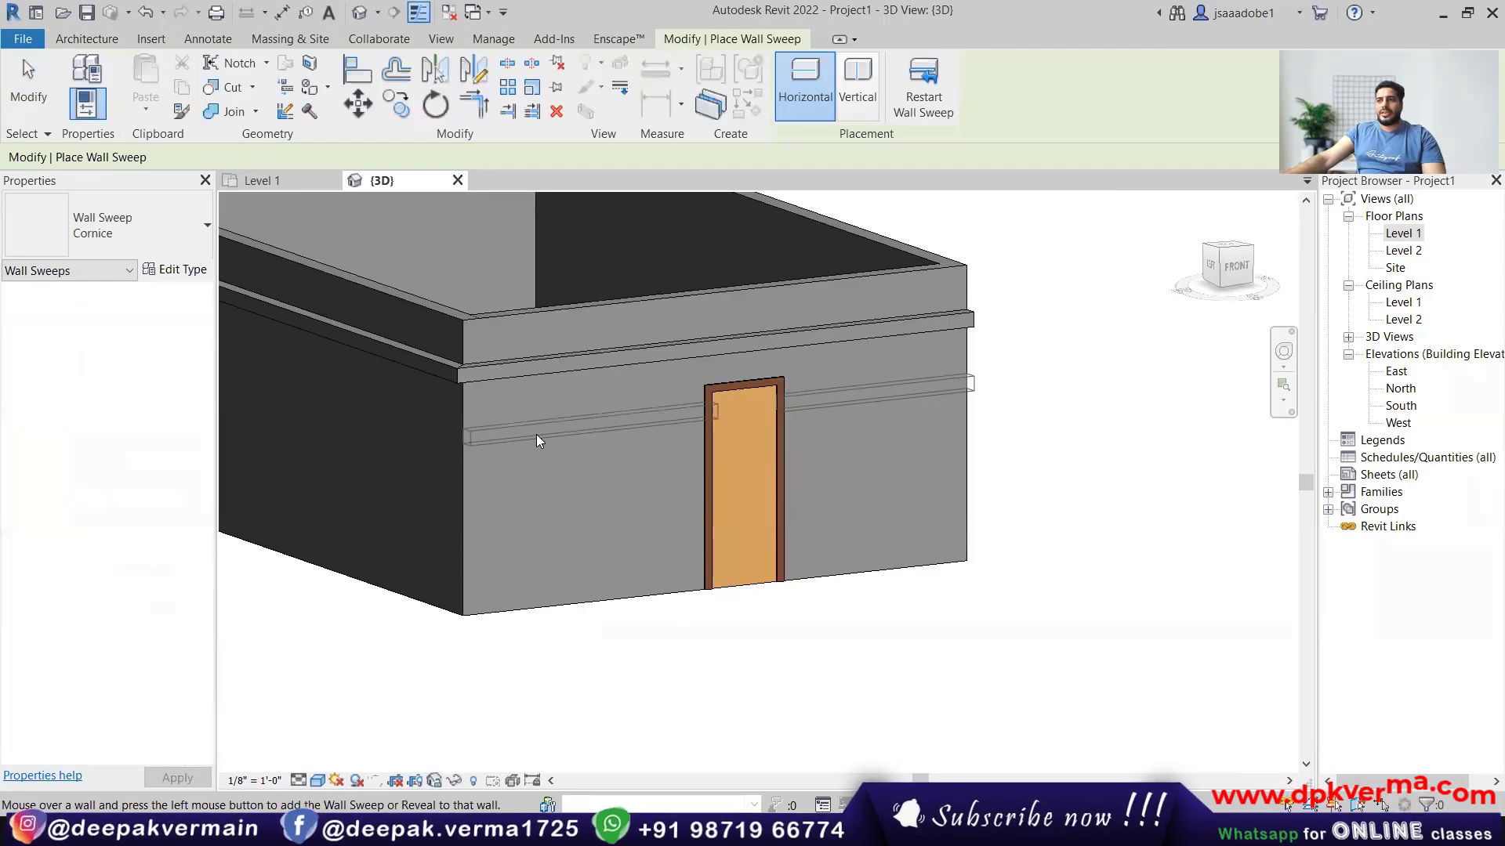
left_click(536, 434)
key("Escape")
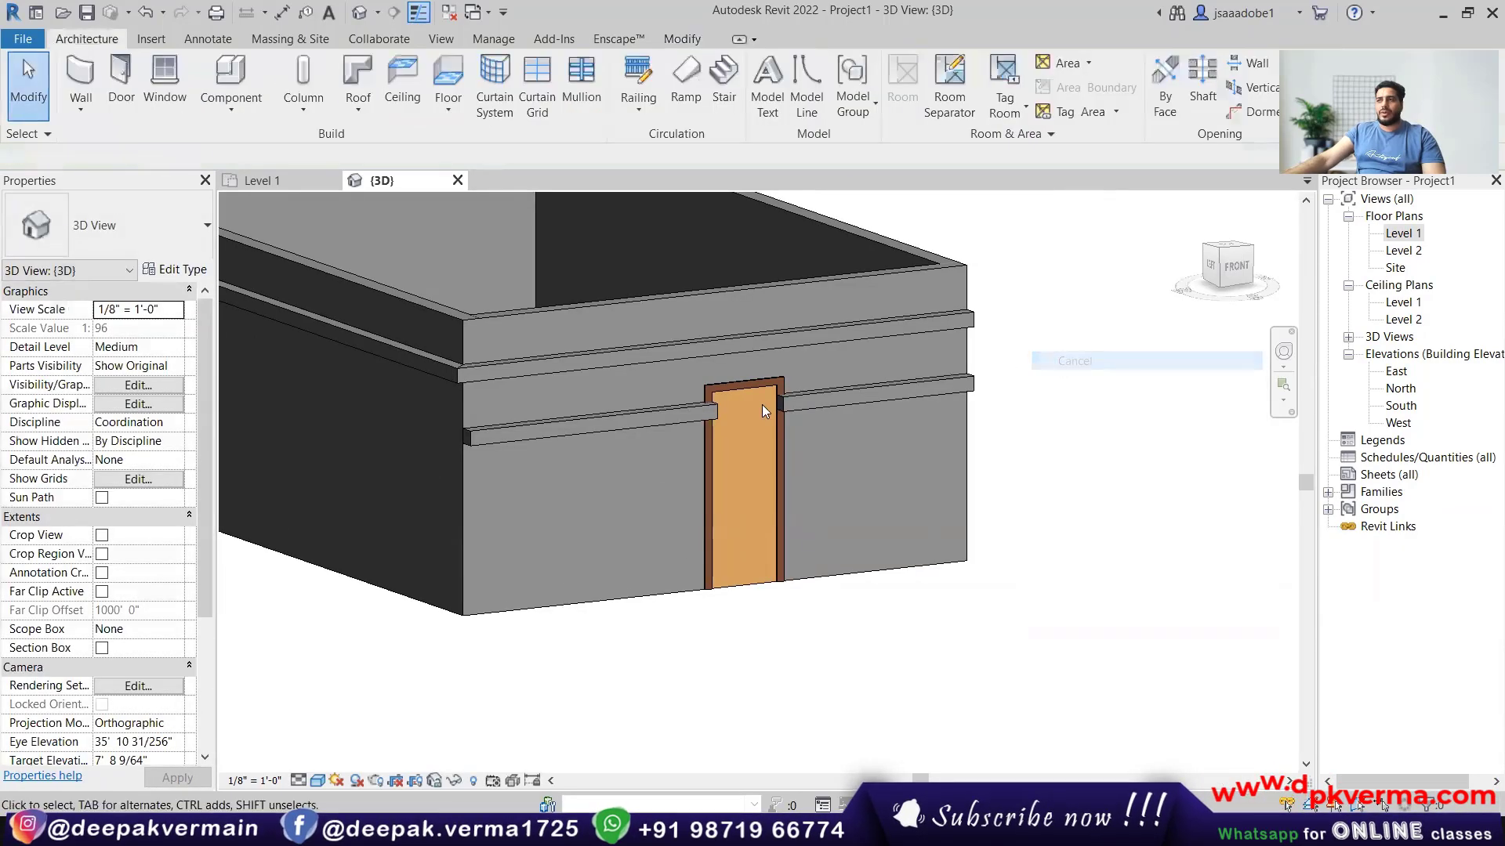
Inspect where the lower front sweep is cut by the door, and delete that sweep.
scroll(758, 412, "up", 3)
middle_click_drag(835, 392, 737, 470, "shift")
left_click(813, 435)
key("Delete")
scroll(706, 454, "down", 2)
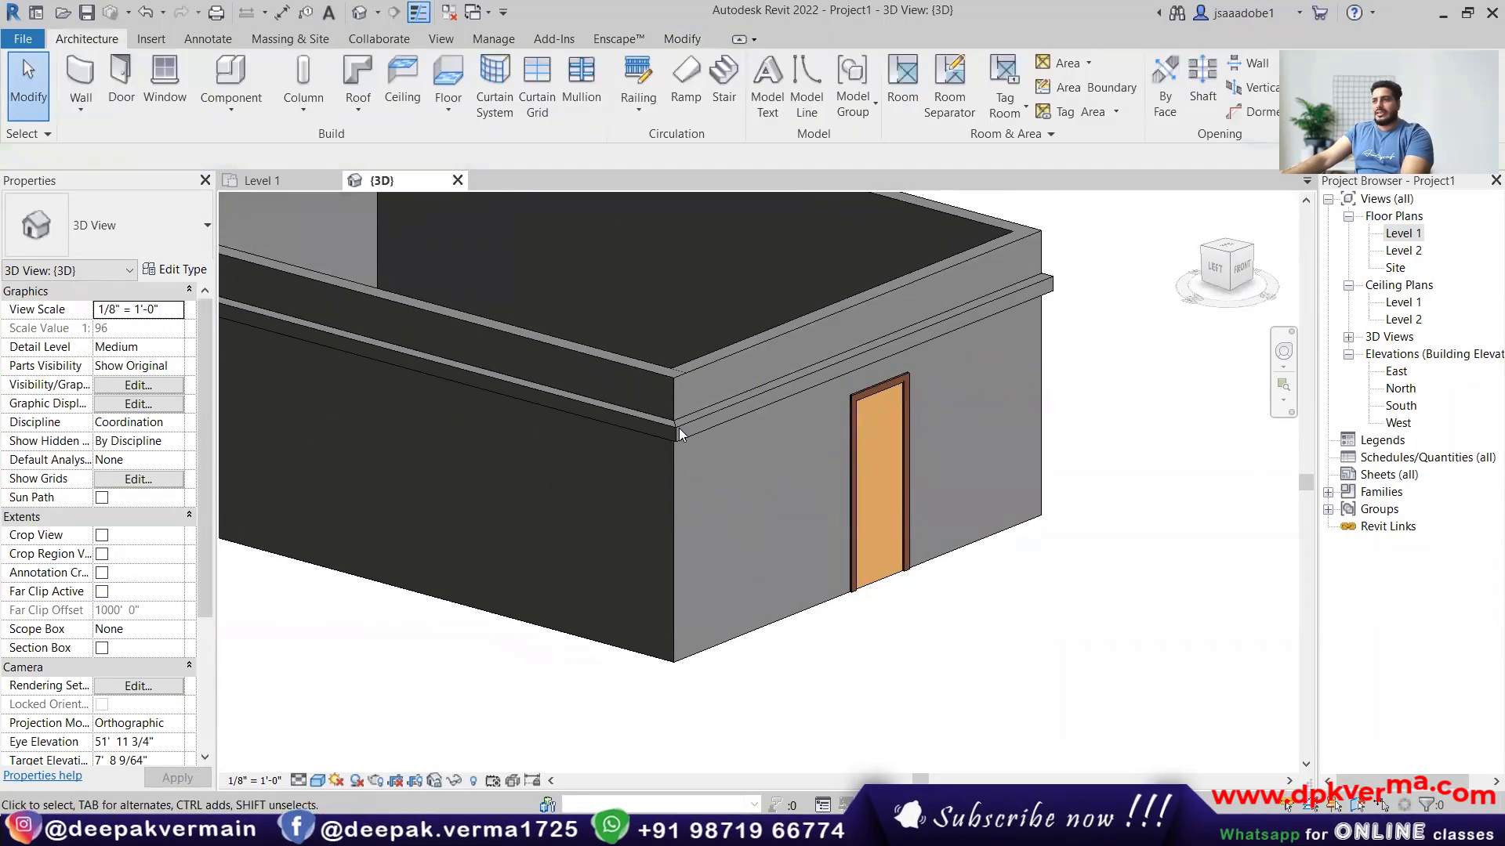
Remove the west wall from the upper cornice sweep with Add/Remove Walls, keeping the sweep on the front wall.
left_click(693, 418)
scroll(692, 419, "down", 3)
middle_click_drag(693, 418, 401, 349, "shift")
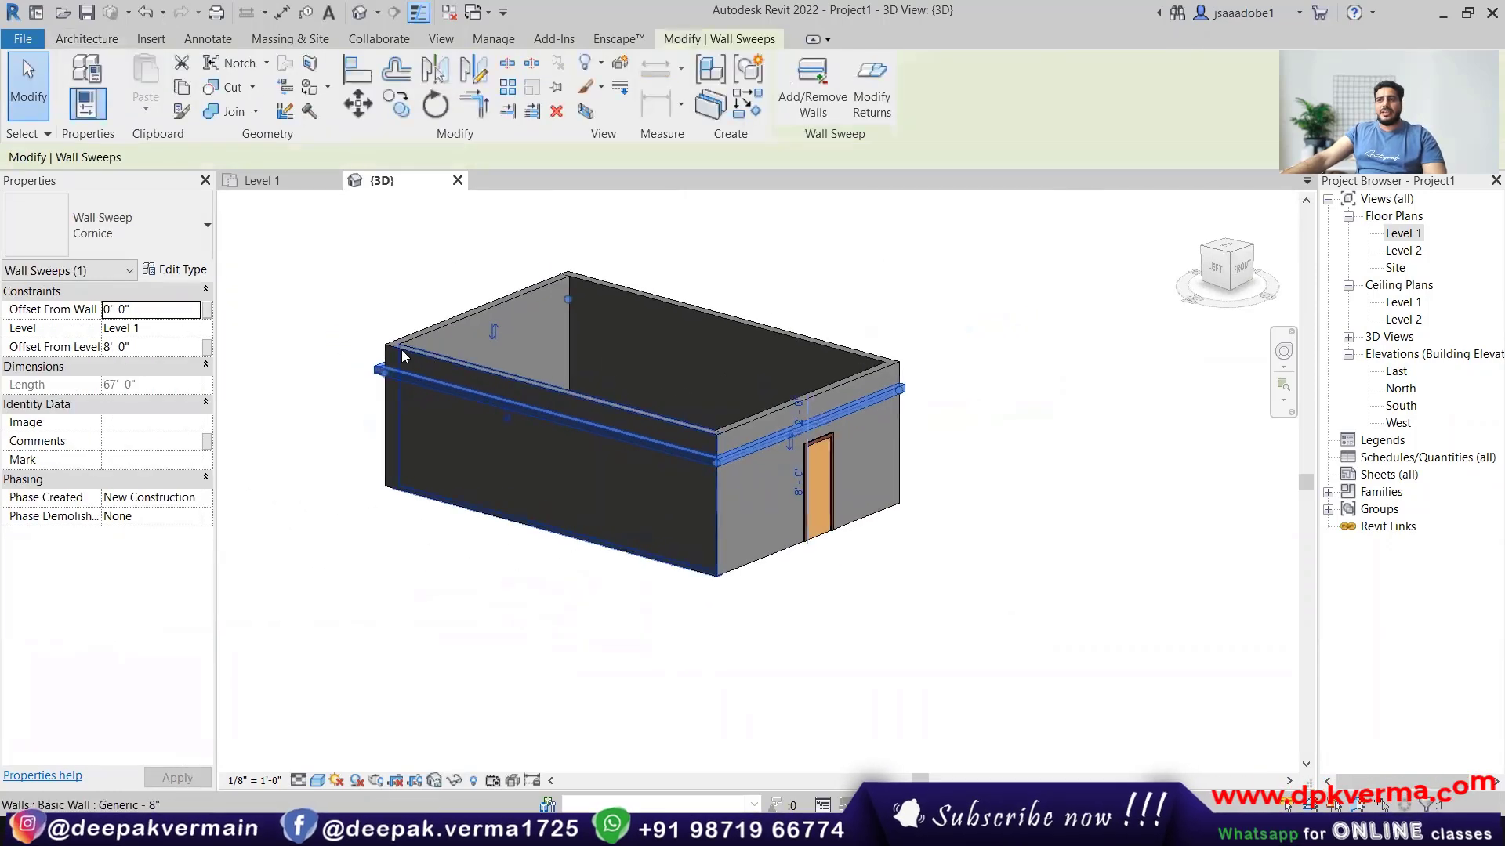
left_click(812, 102)
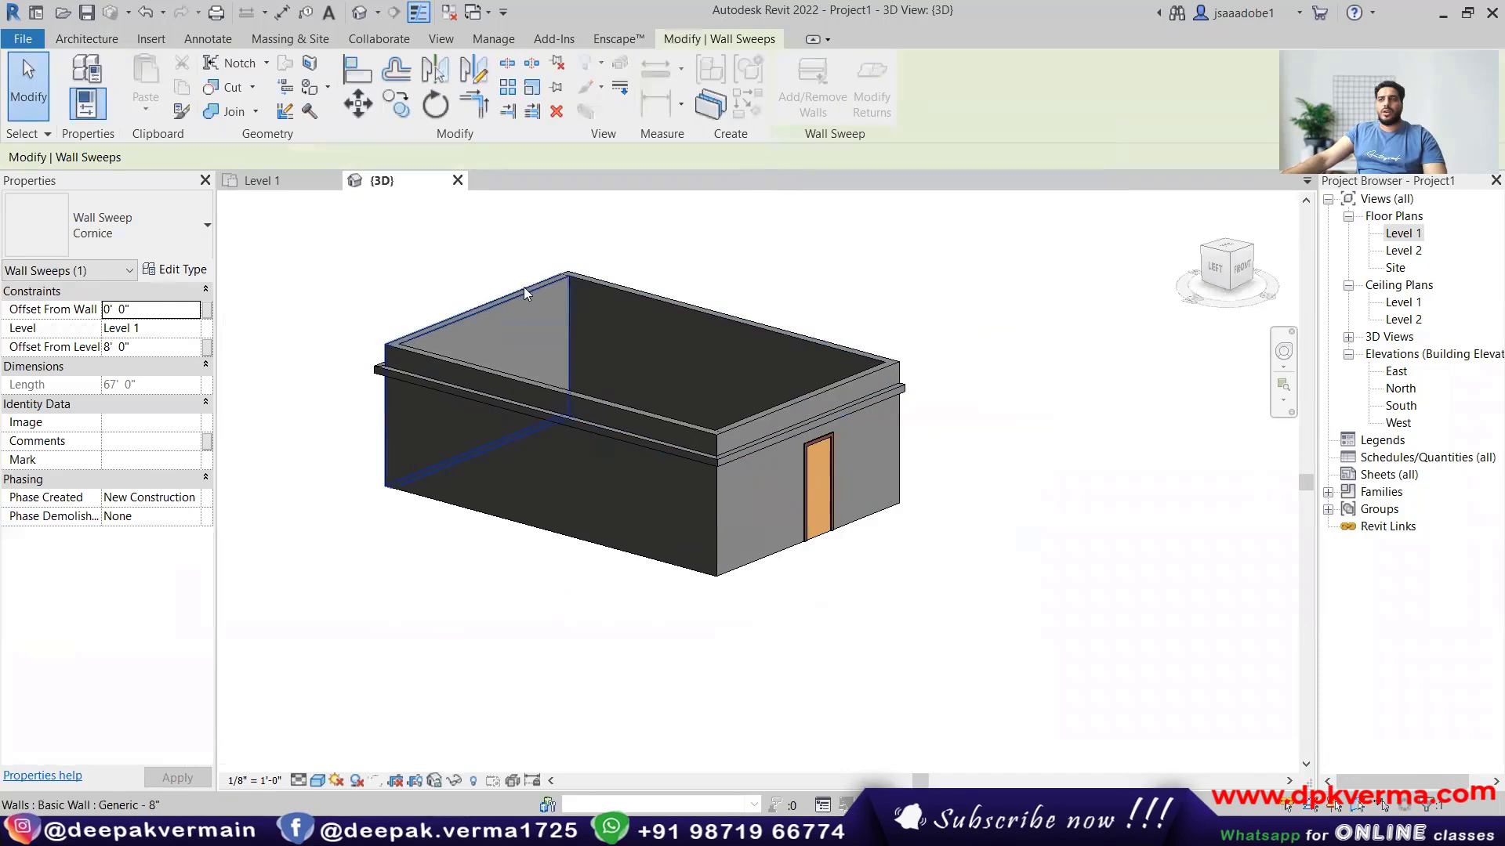
left_click(459, 362)
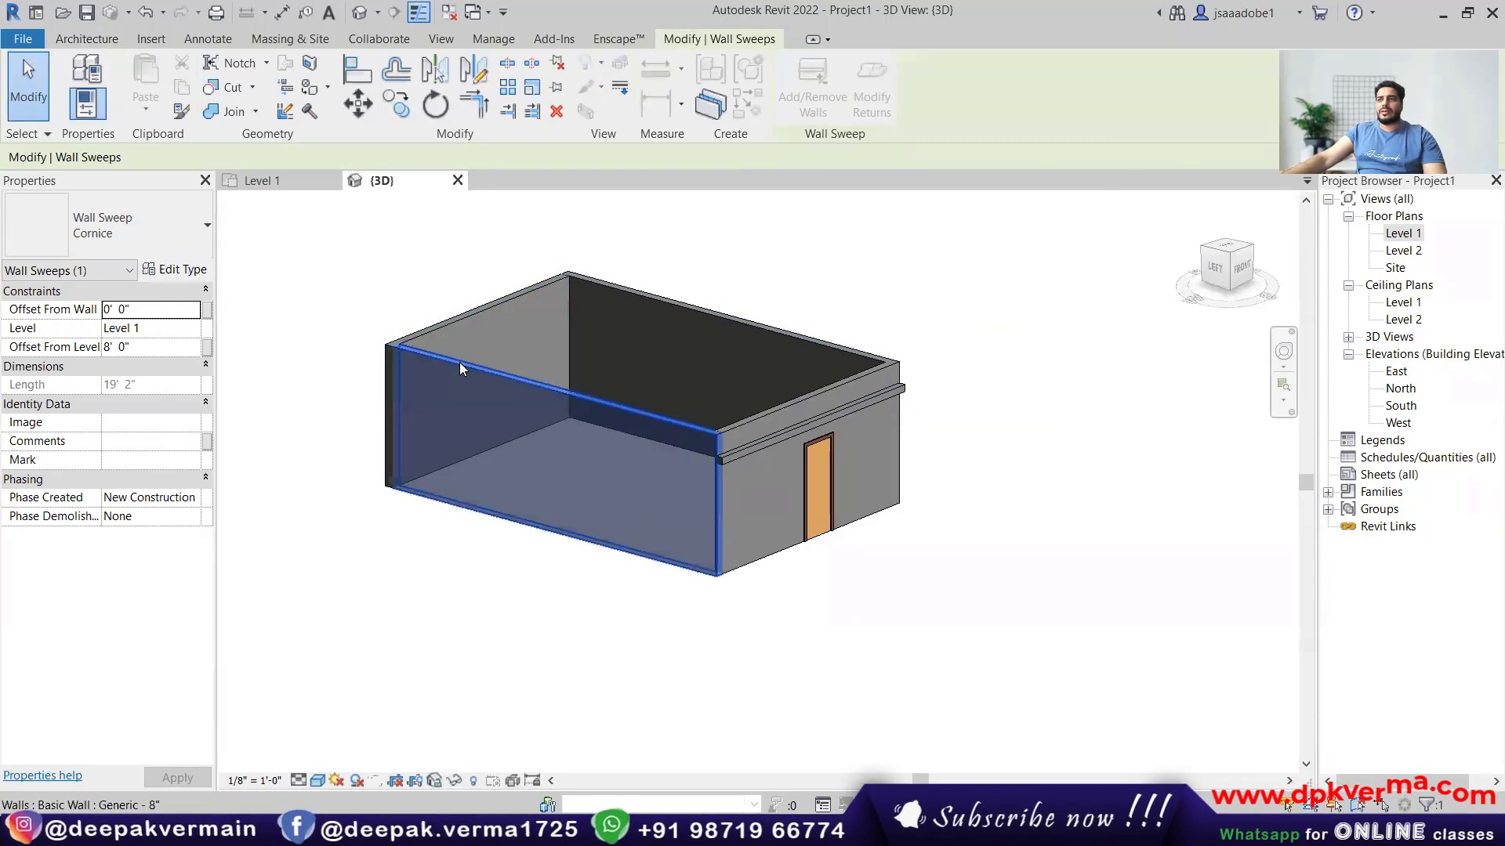
right_click(879, 279)
left_click(904, 292)
right_click(904, 292)
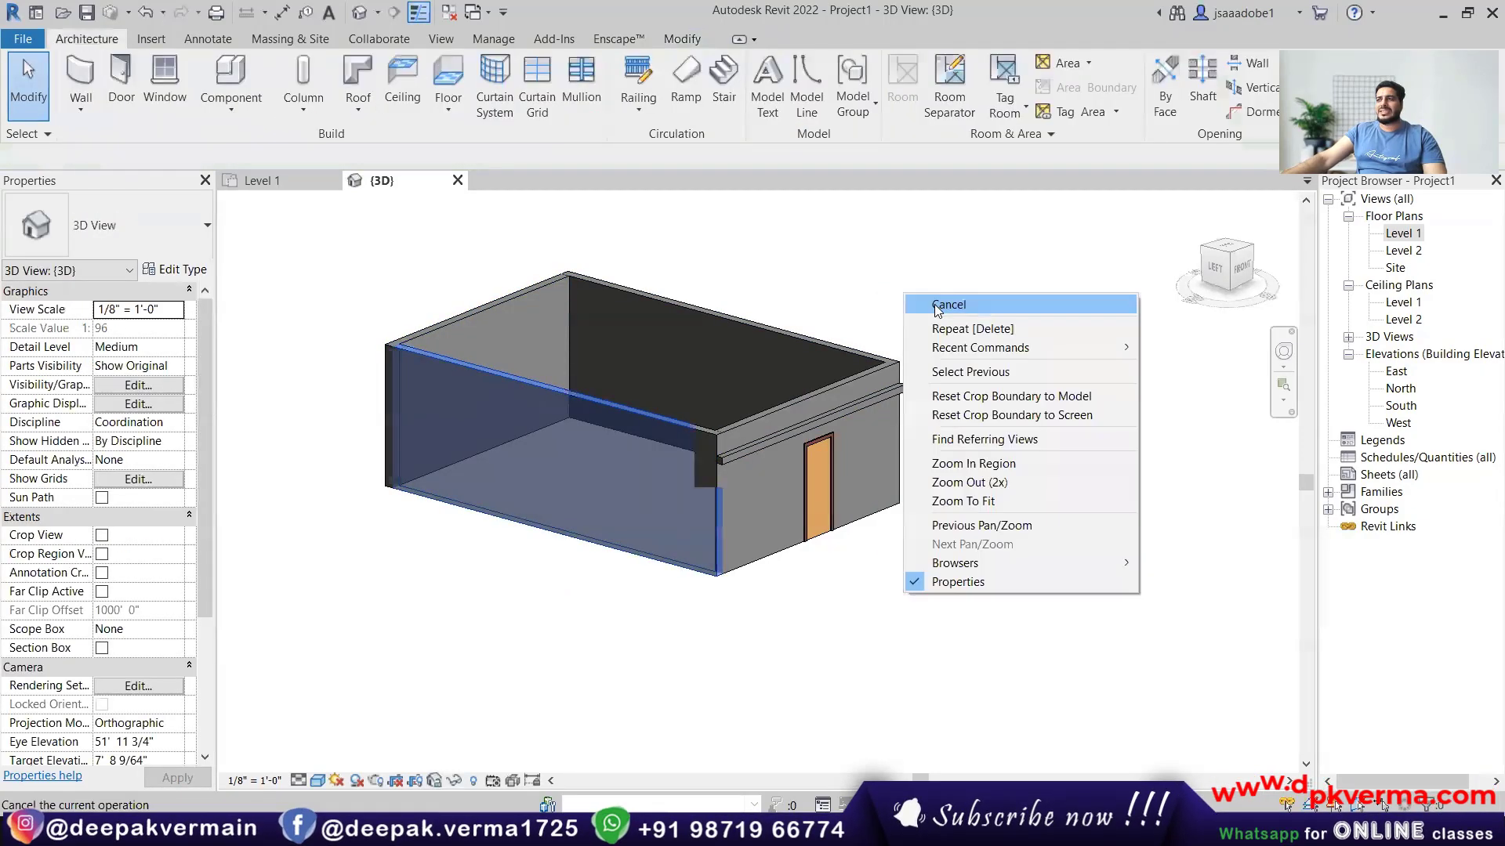
Set the Offset From Wall of the front wall's Cornice sweep to 1.
left_click(926, 304)
scroll(768, 459, "up", 3)
middle_click_drag(691, 478, 699, 423)
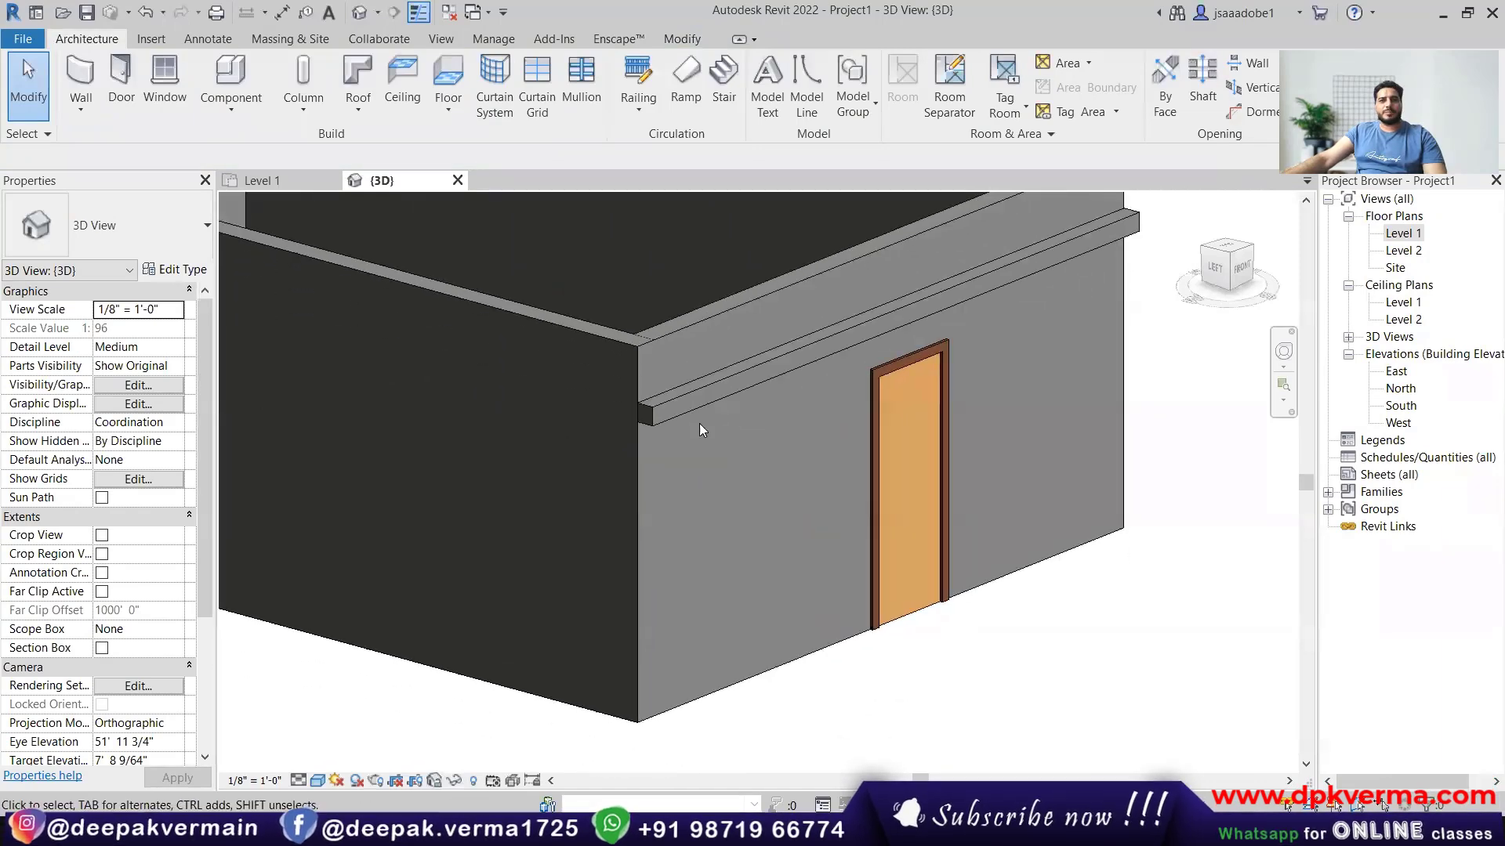
left_click(691, 406)
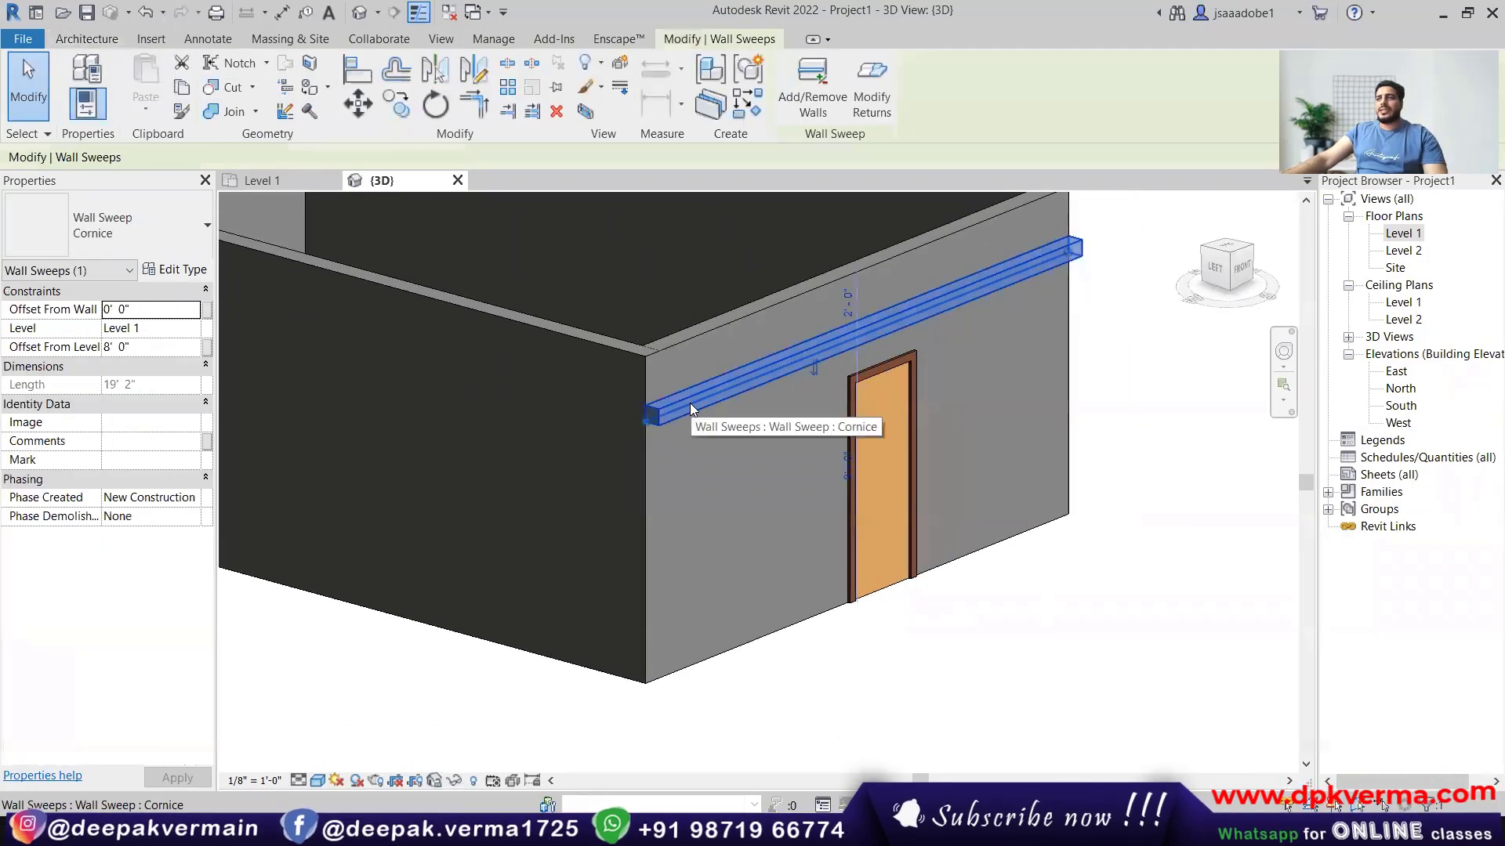
middle_click_drag(689, 402, 716, 440)
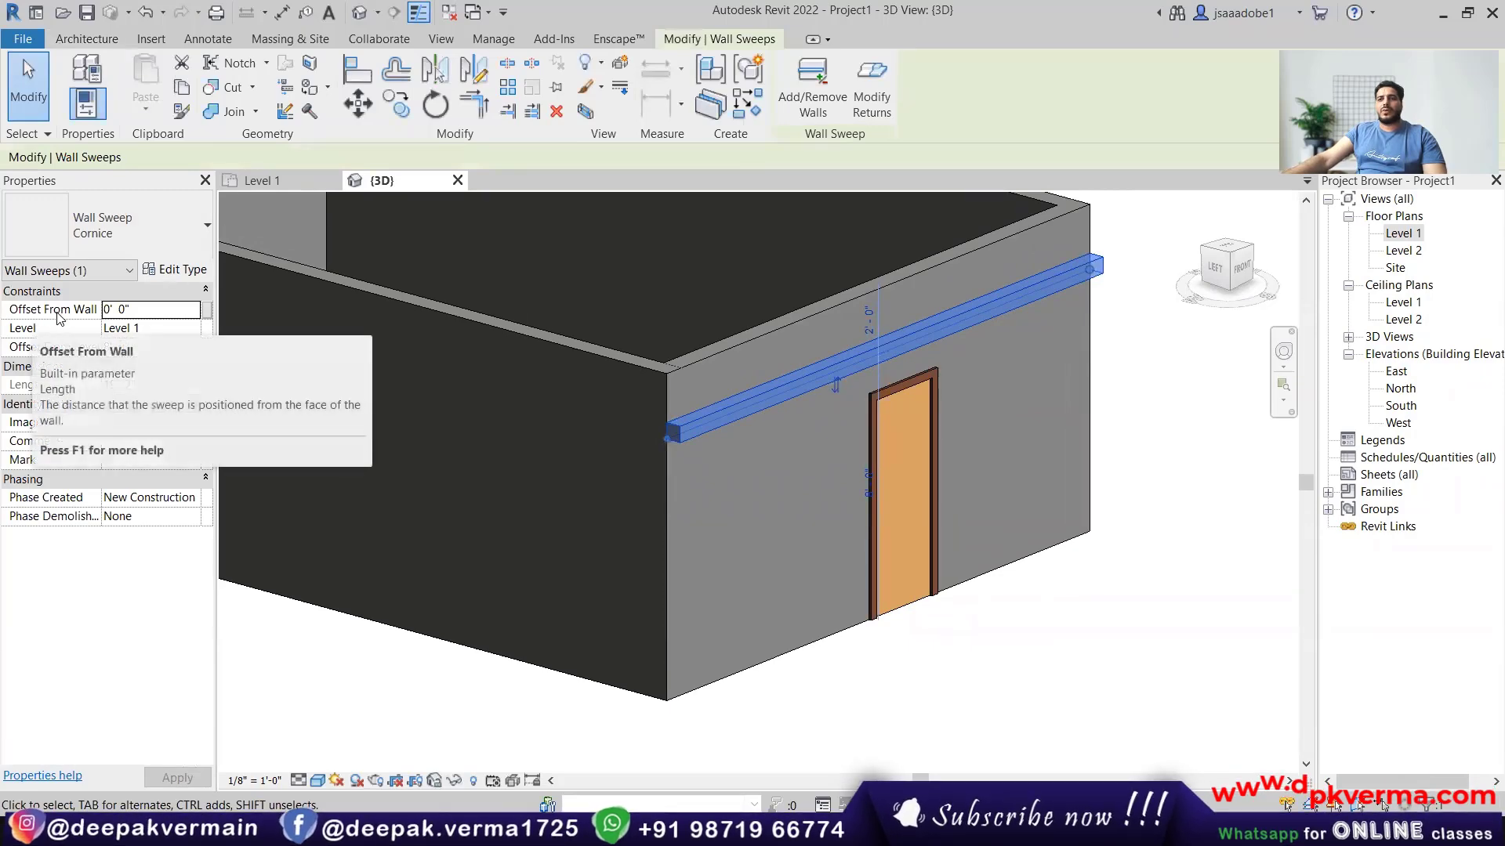
scroll(689, 436, "up", 5)
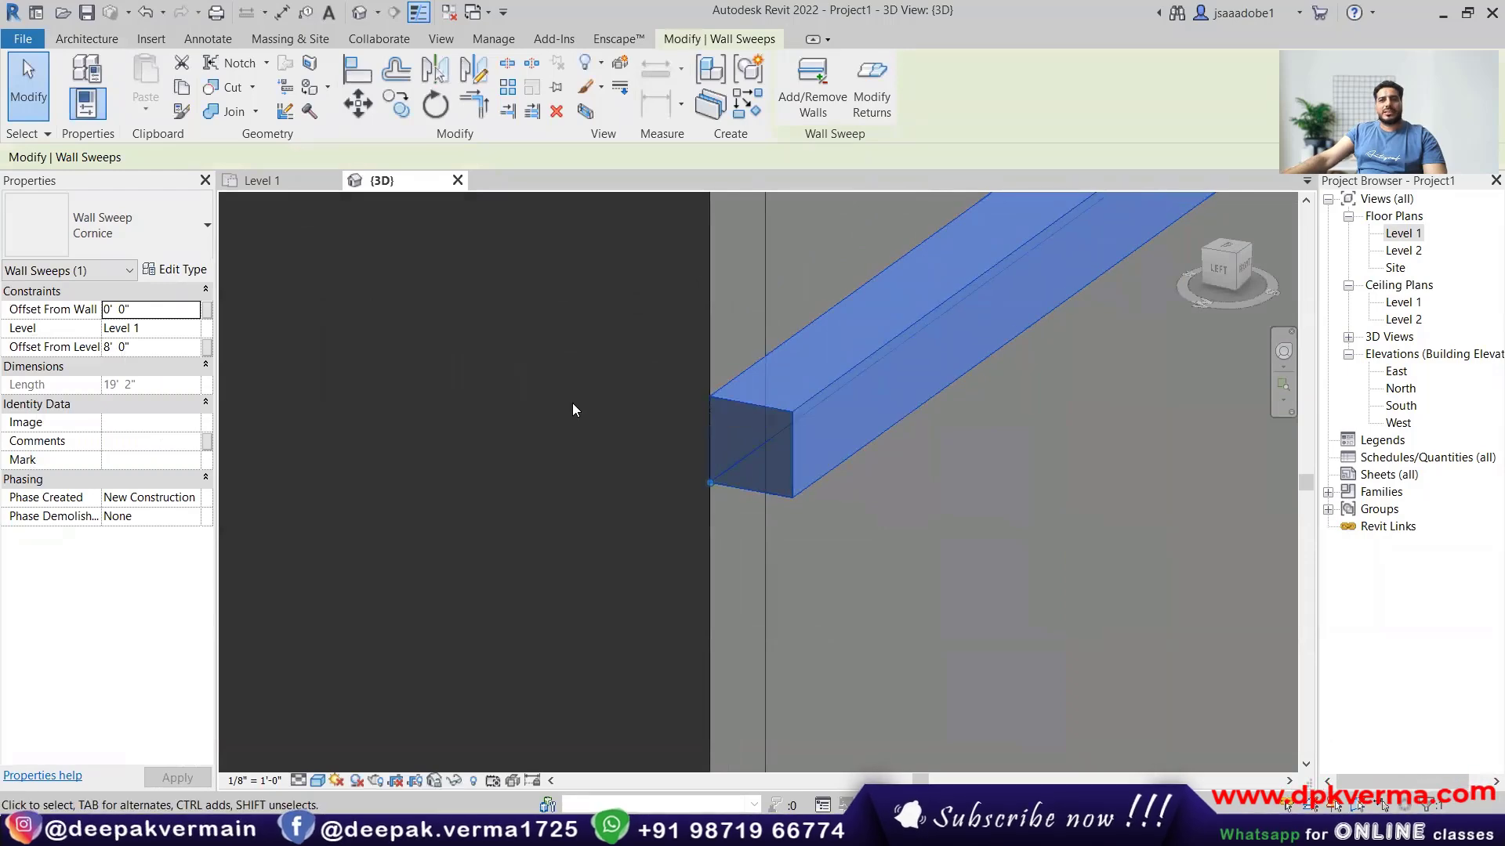
type("1")
middle_click_drag(589, 386, 728, 444, "shift")
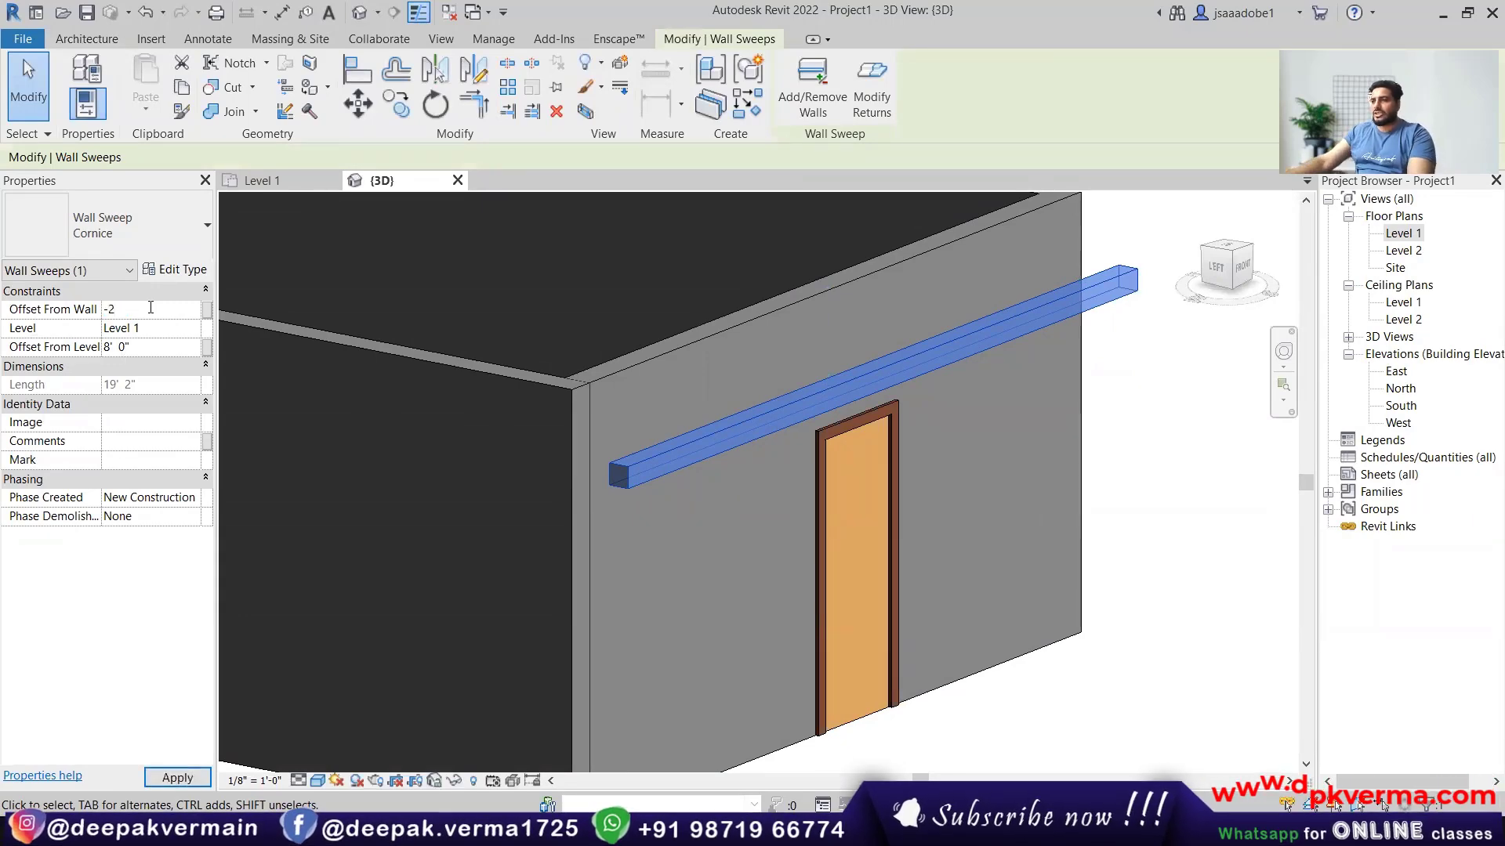
Try an Offset From Wall of -0' 4" on the front Cornice sweep, and reset the offset to 0.
key("Escape")
scroll(619, 415, "up", 8)
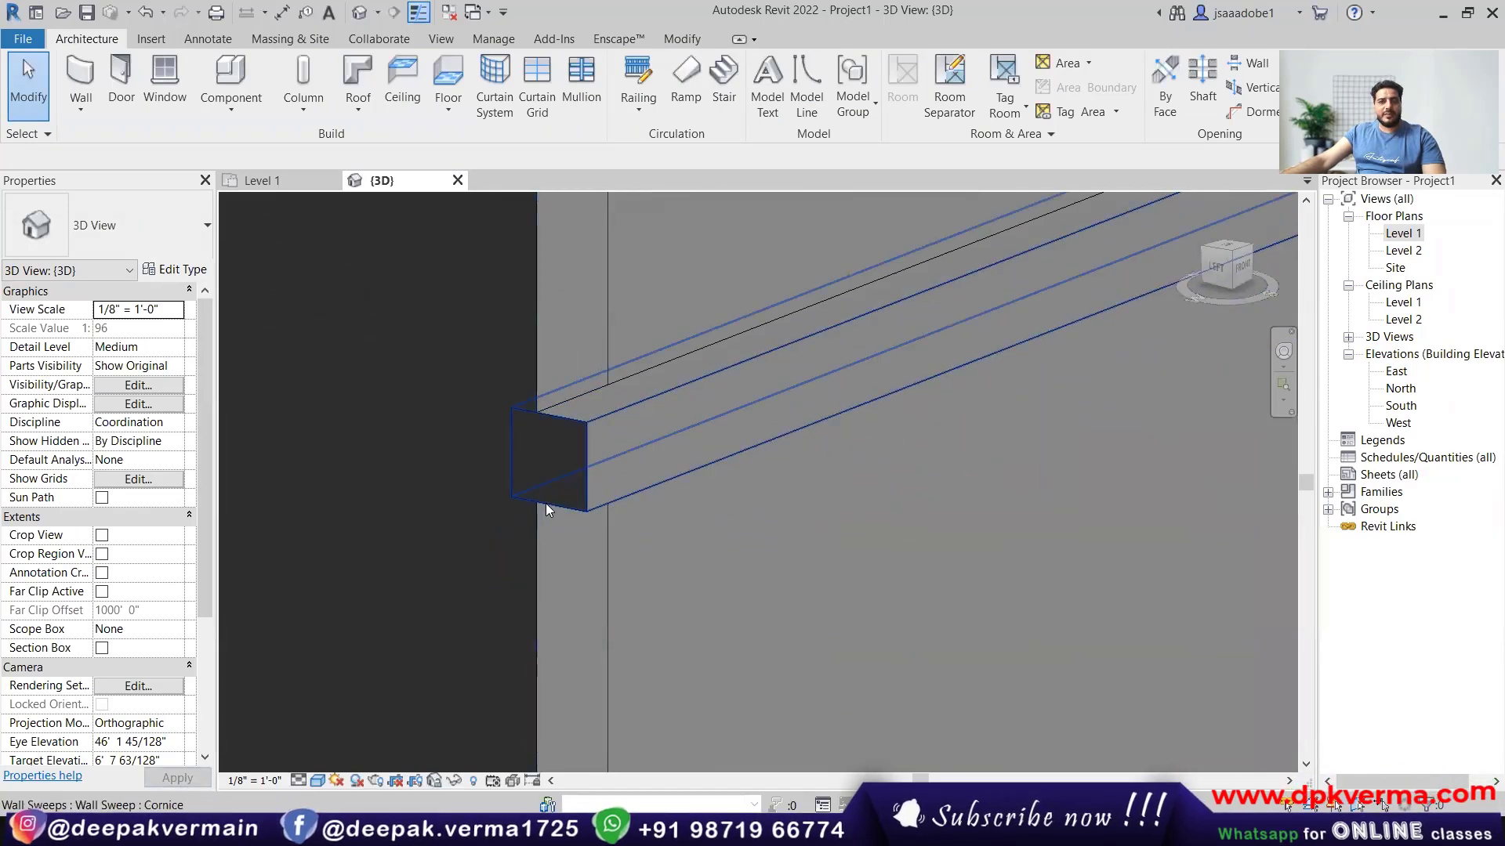
left_click(581, 428)
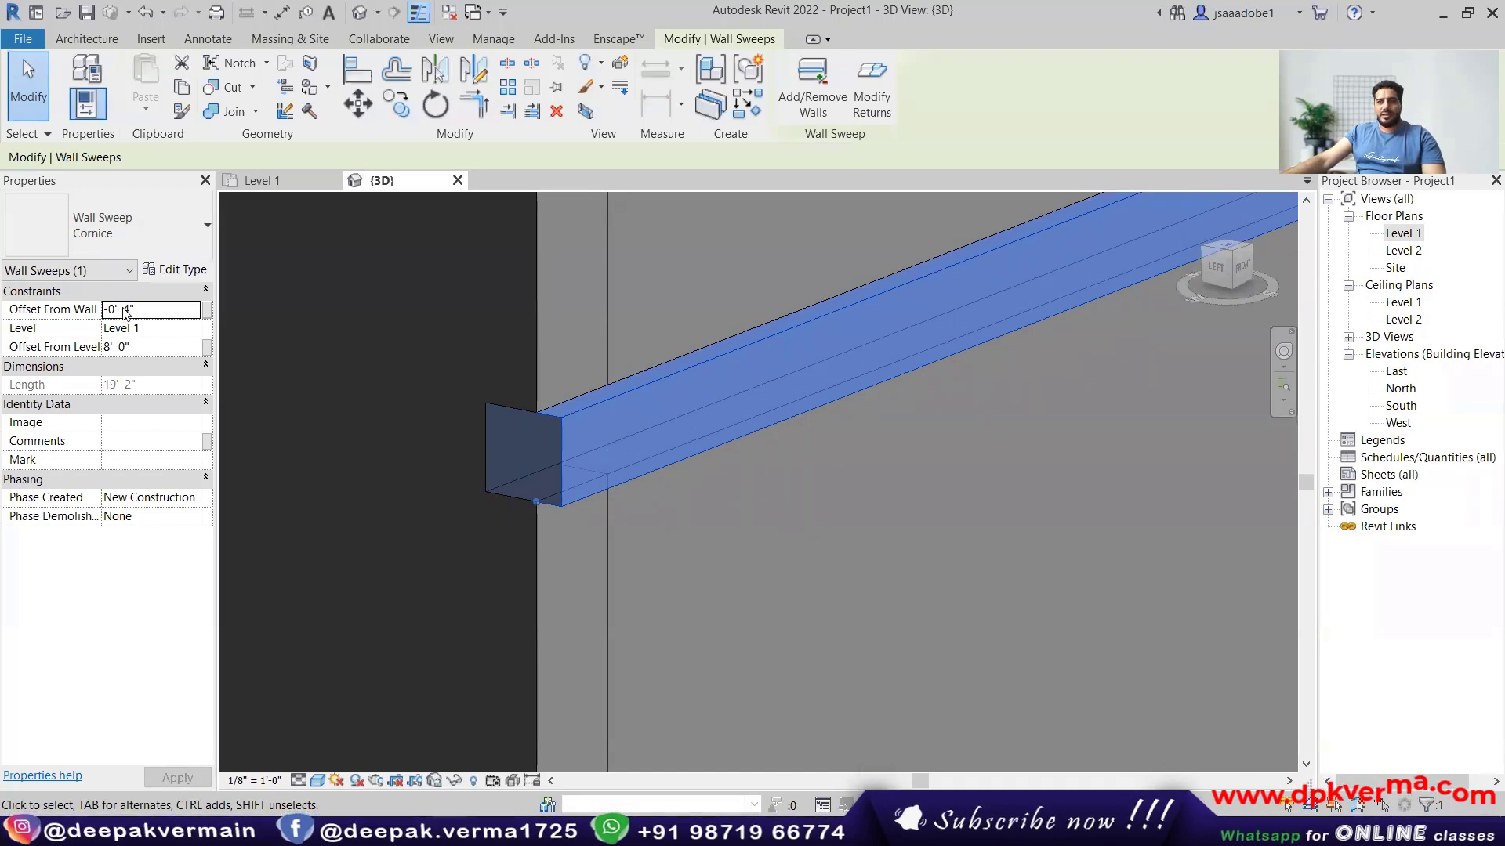
left_click(161, 312)
type("0")
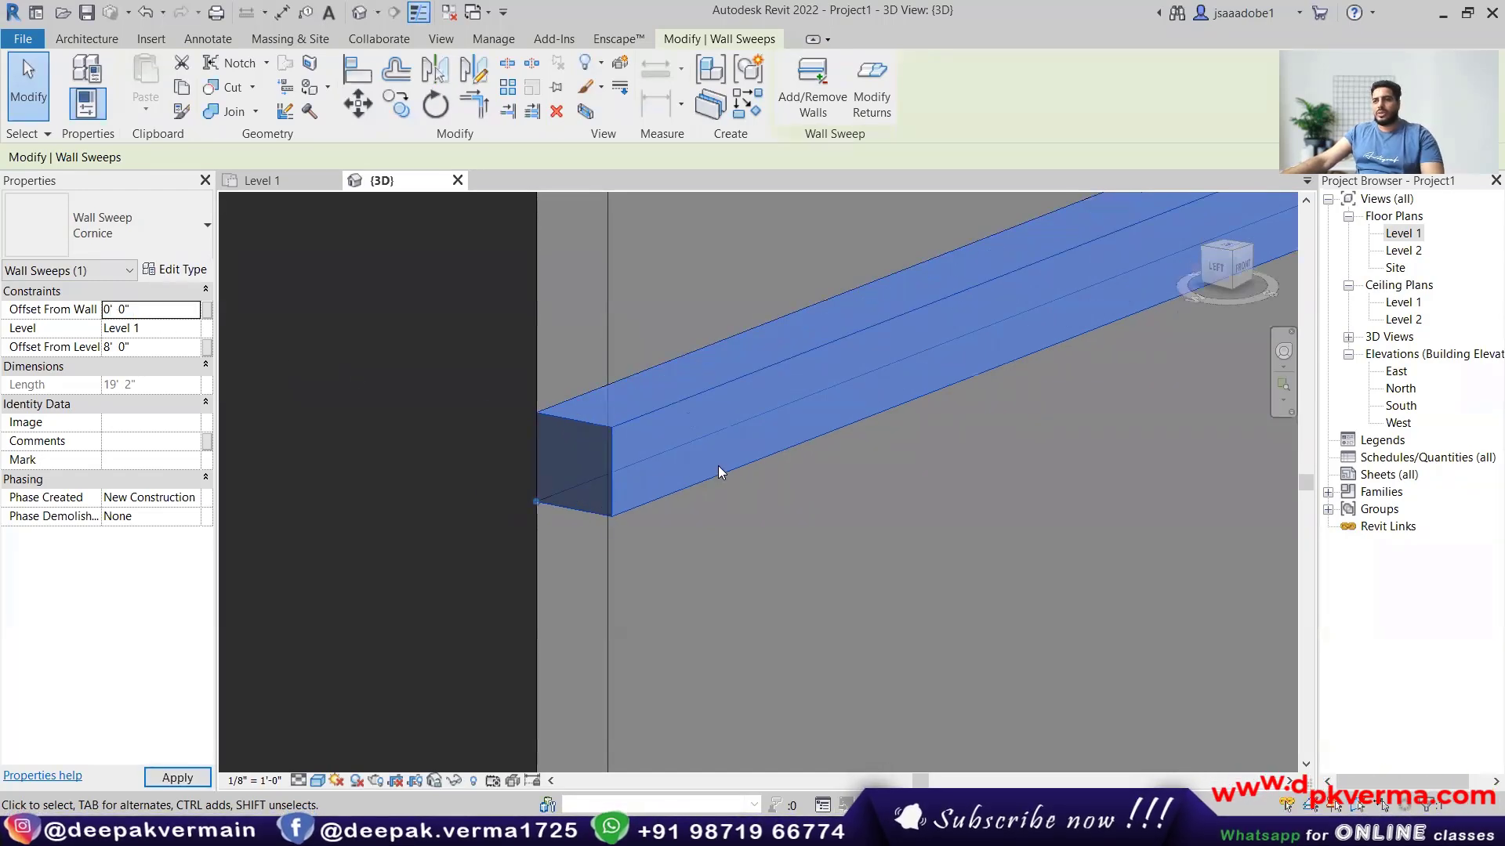
Set the front Cornice sweep's Offset From Level to 9' 0".
scroll(719, 466, "down", 2)
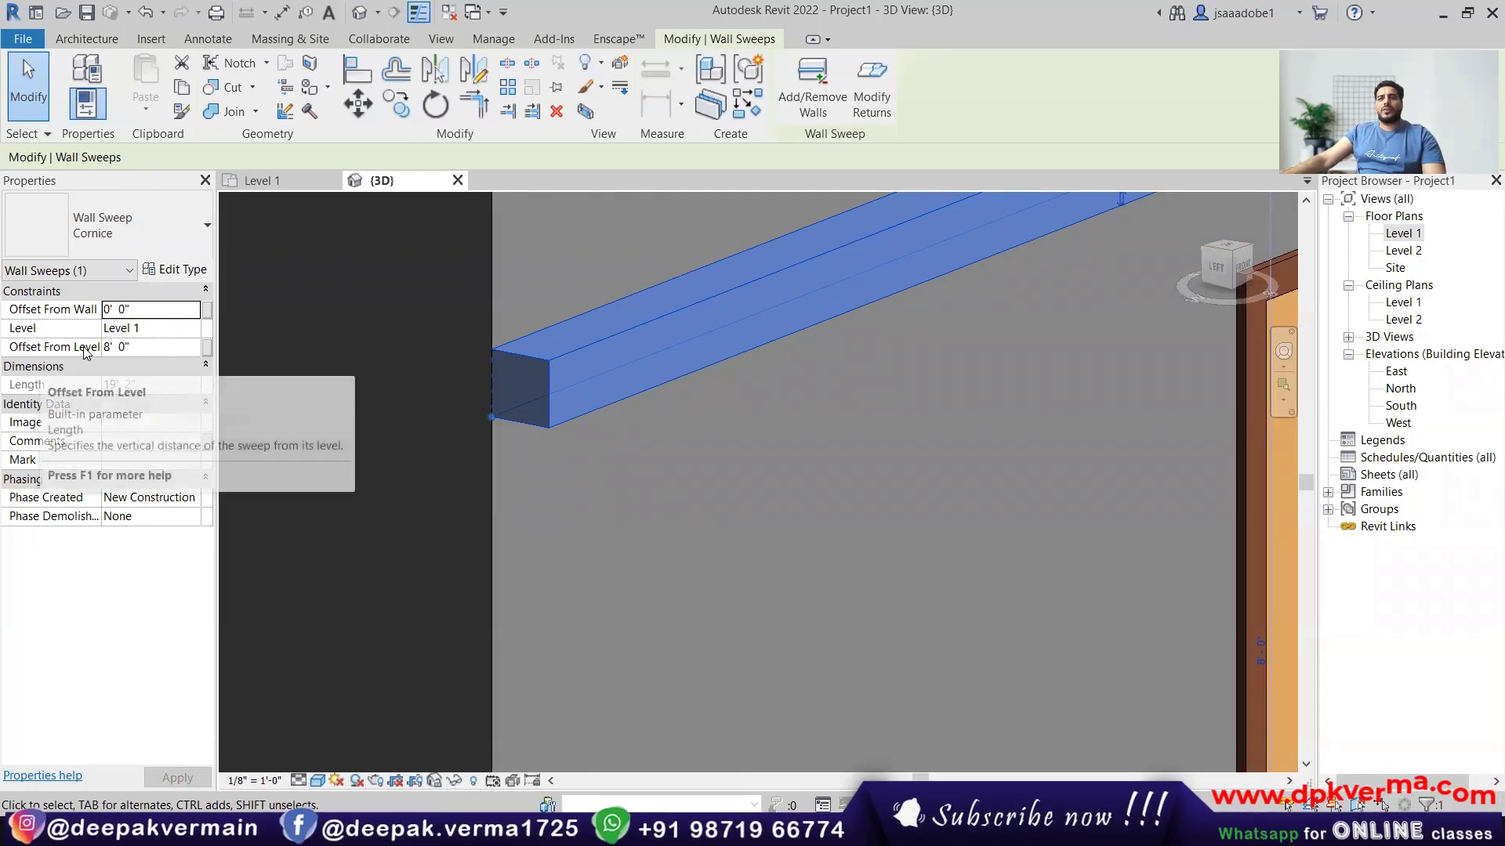
scroll(589, 423, "down", 3)
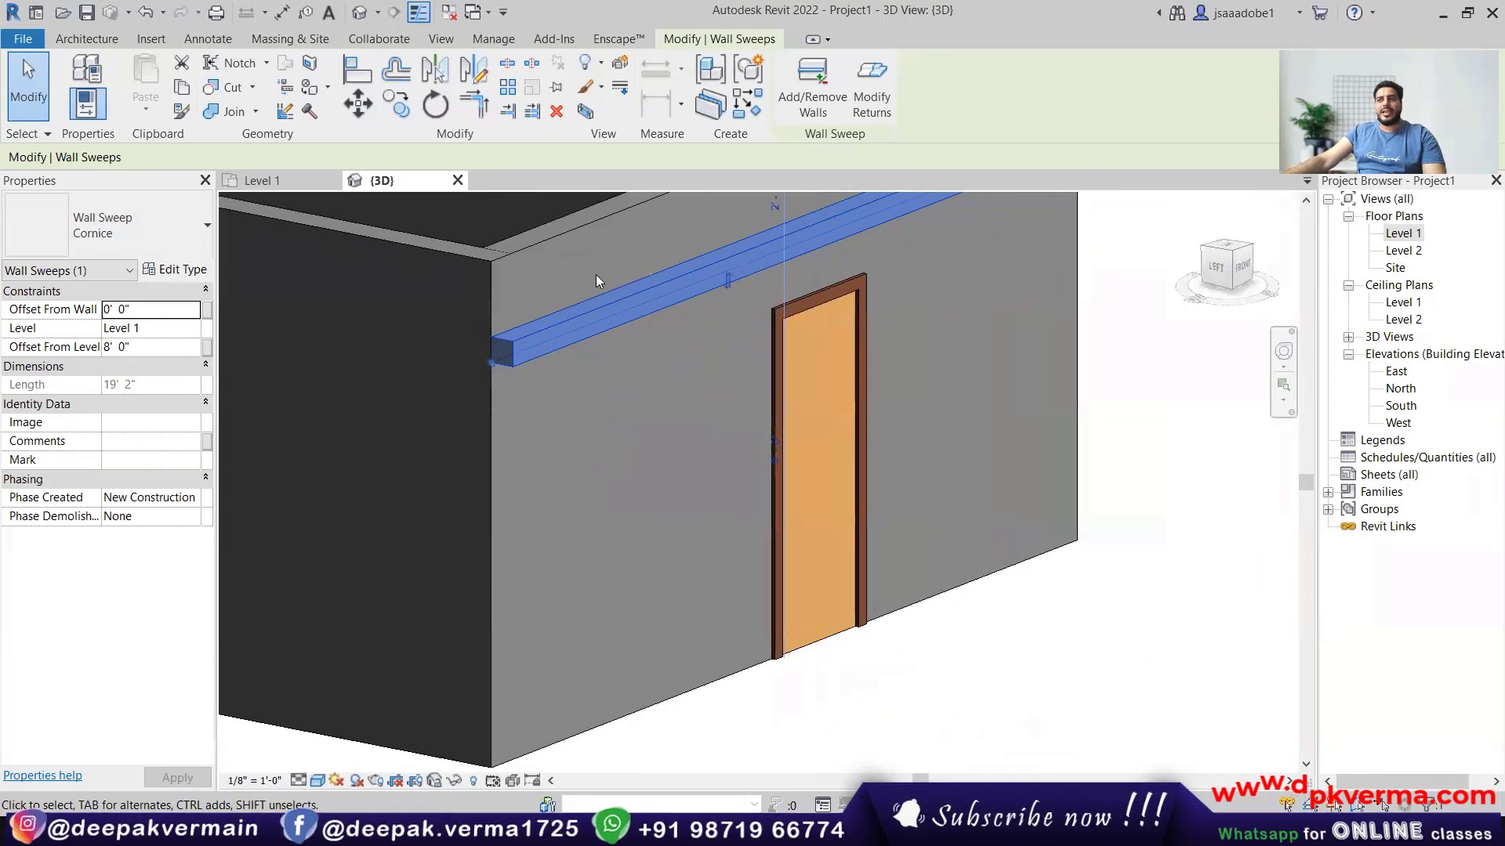
scroll(597, 268, "down", 1)
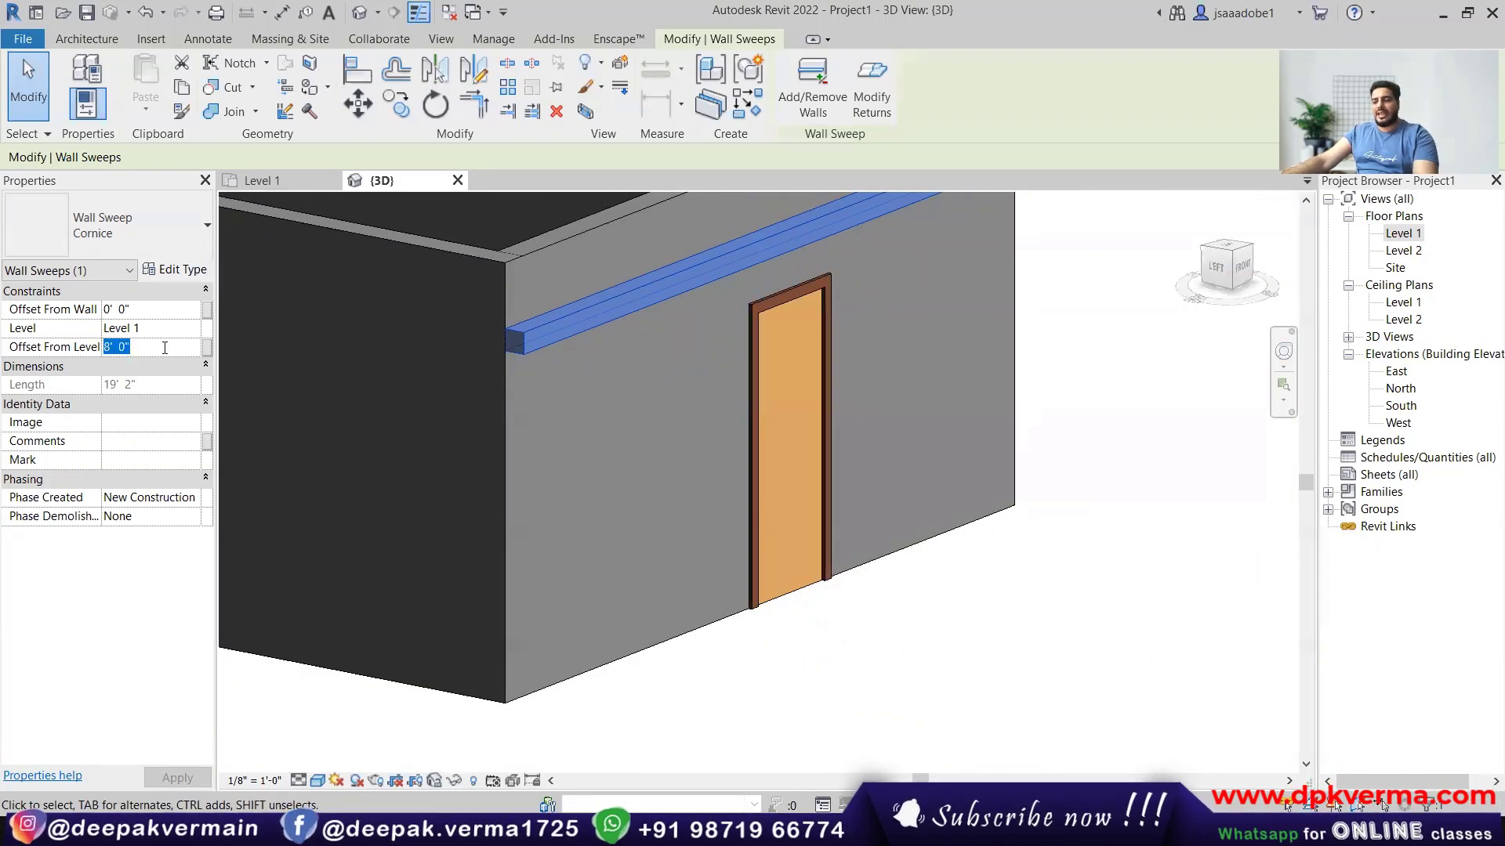
scroll(645, 429, "down", 1)
middle_click_drag(645, 429, 576, 478)
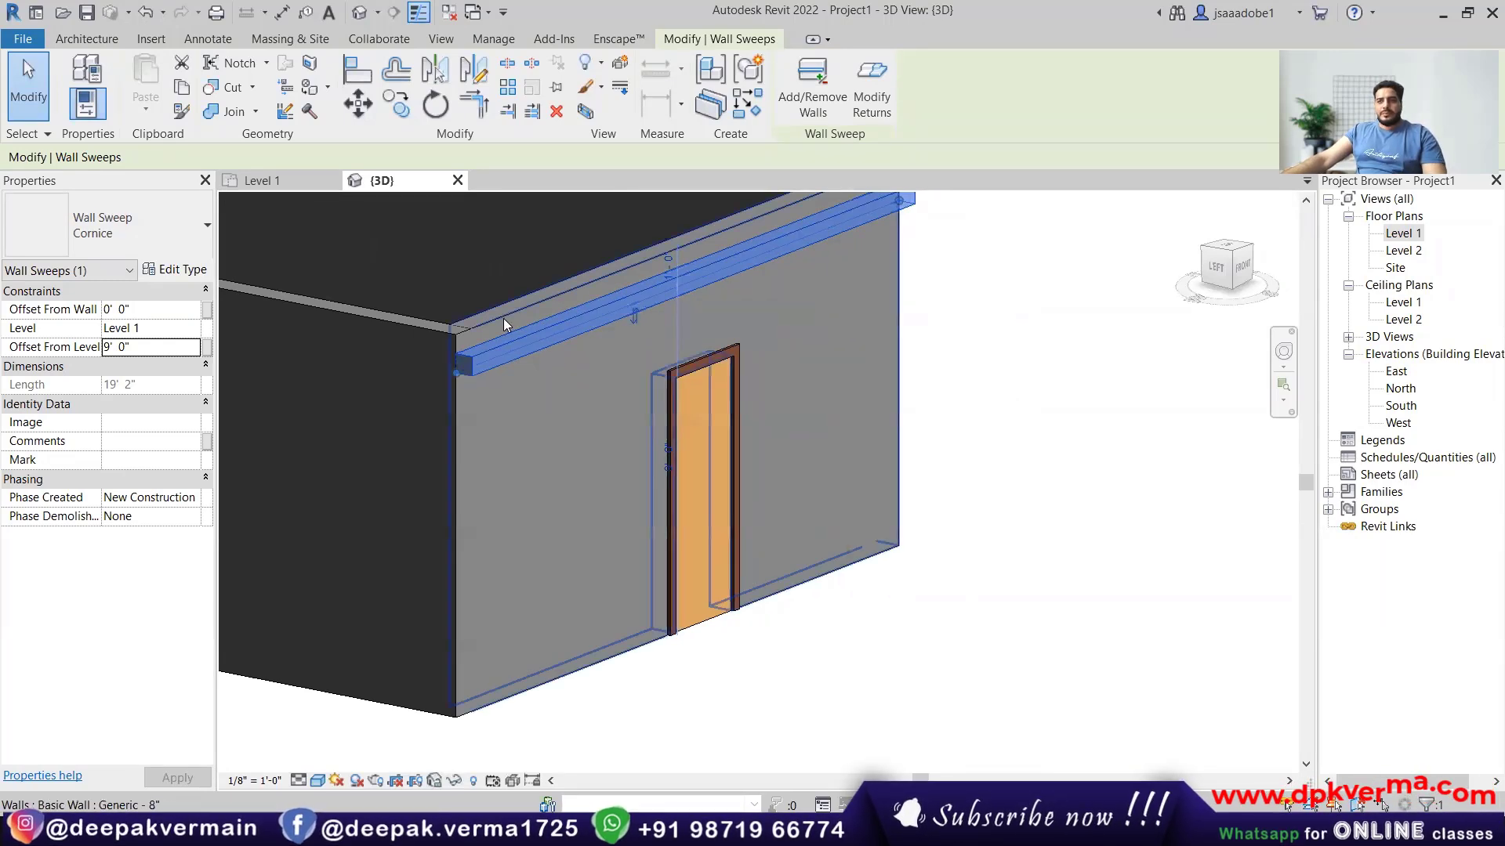
middle_click_drag(452, 334, 500, 386)
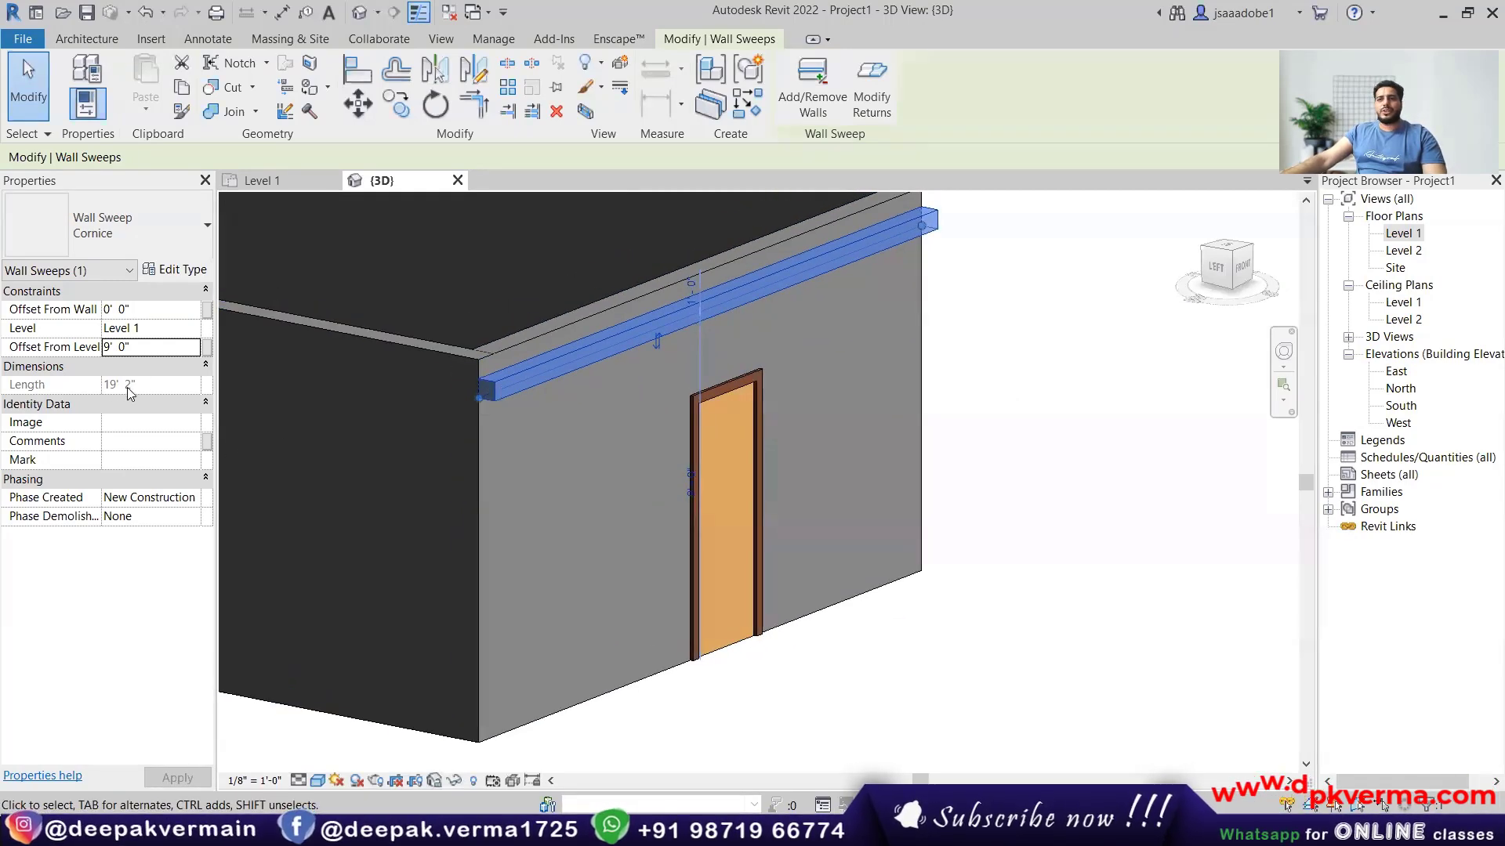
Change the Cornice sweep type's profile to Parapet Cap-Precast : 14" Wide in its type properties and apply it.
left_click(154, 224)
left_click(152, 227)
left_click(176, 269)
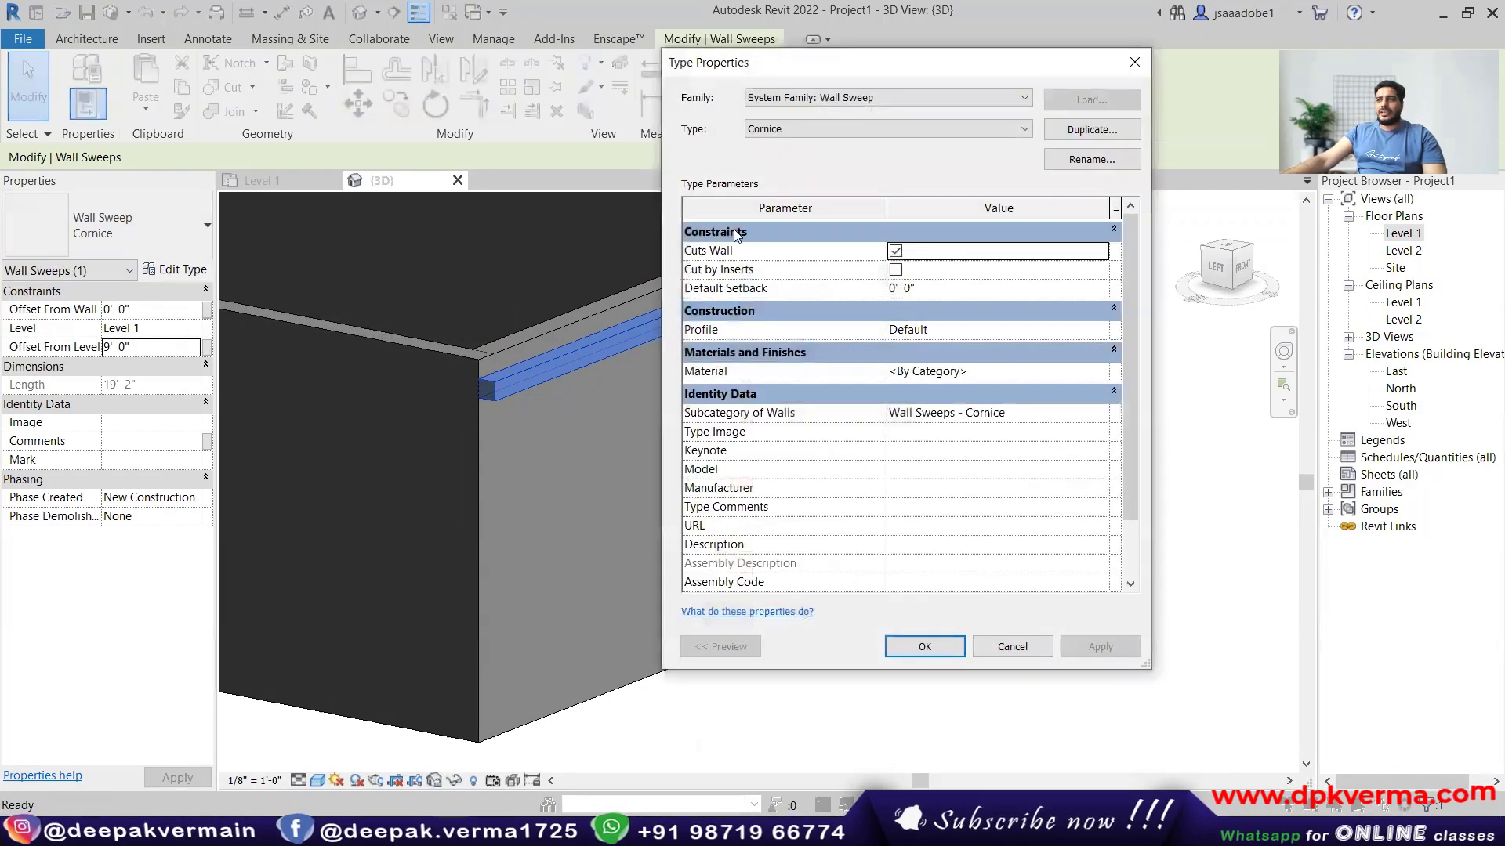
left_click_drag(788, 70, 836, 98)
left_click(945, 278)
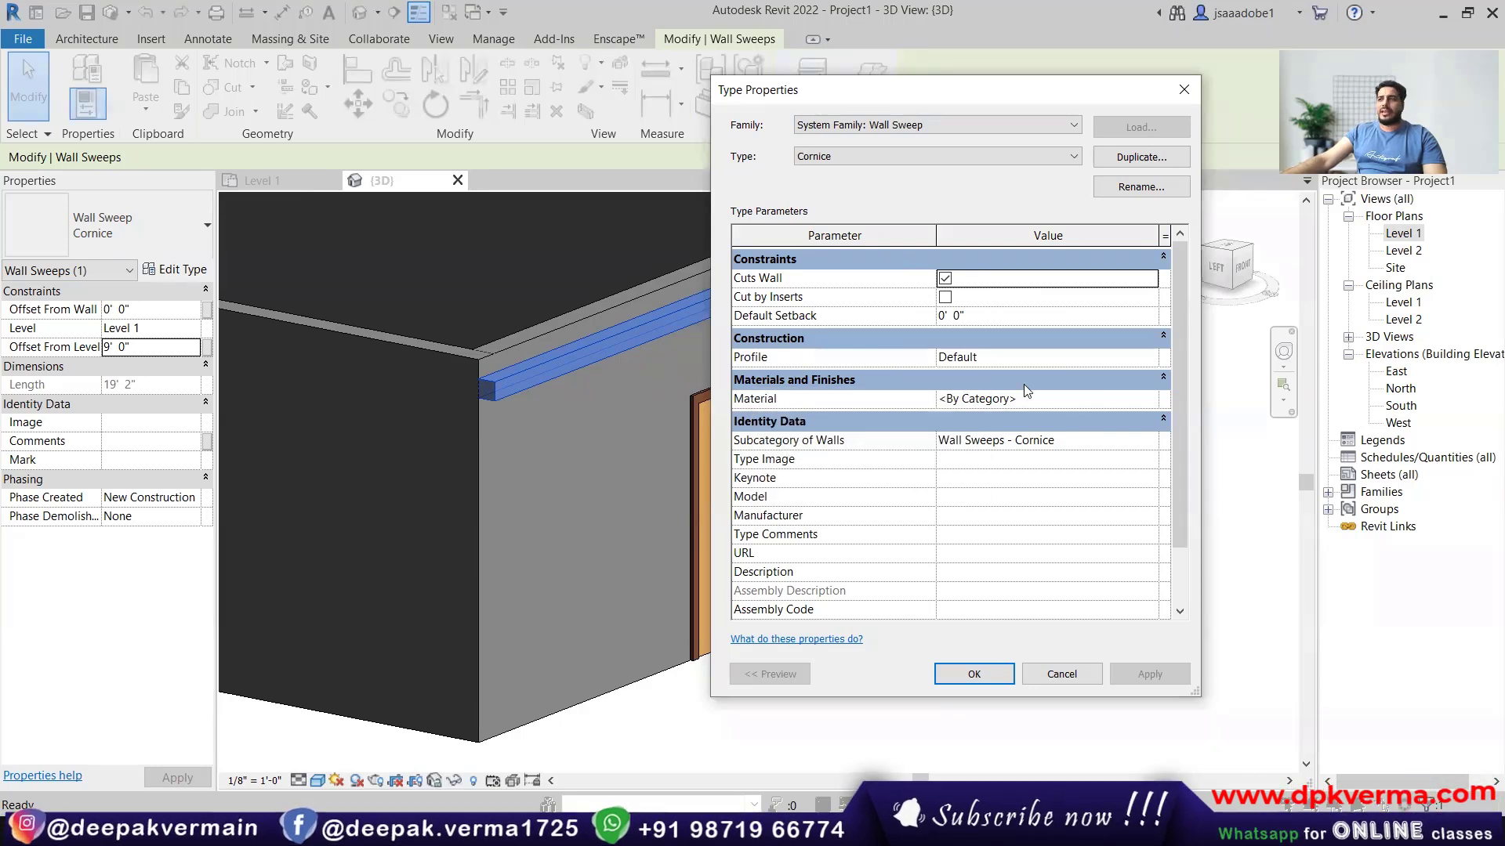
left_click(1011, 360)
left_click(1150, 358)
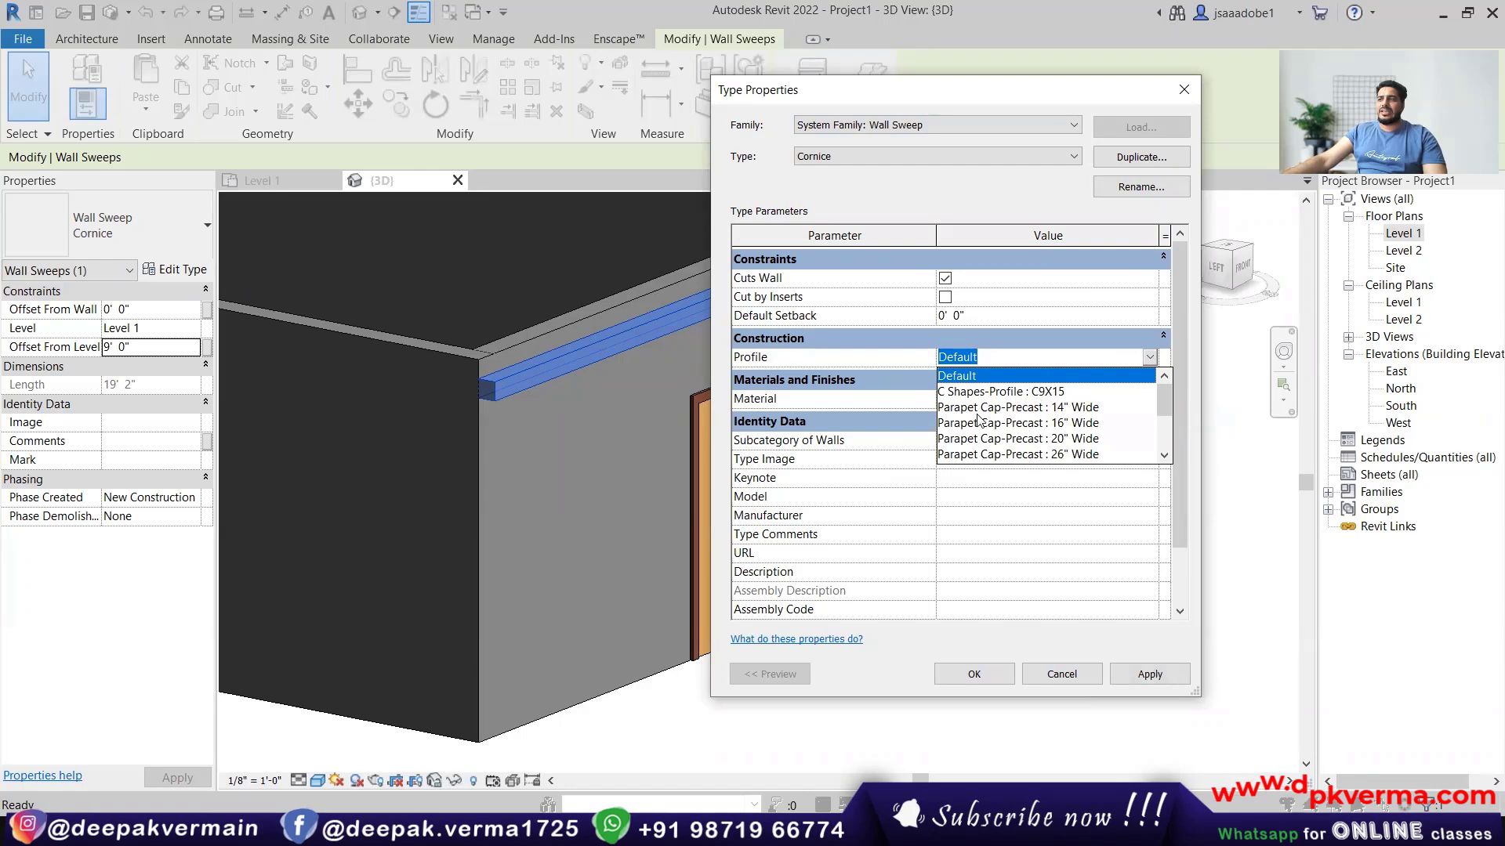
left_click(1076, 409)
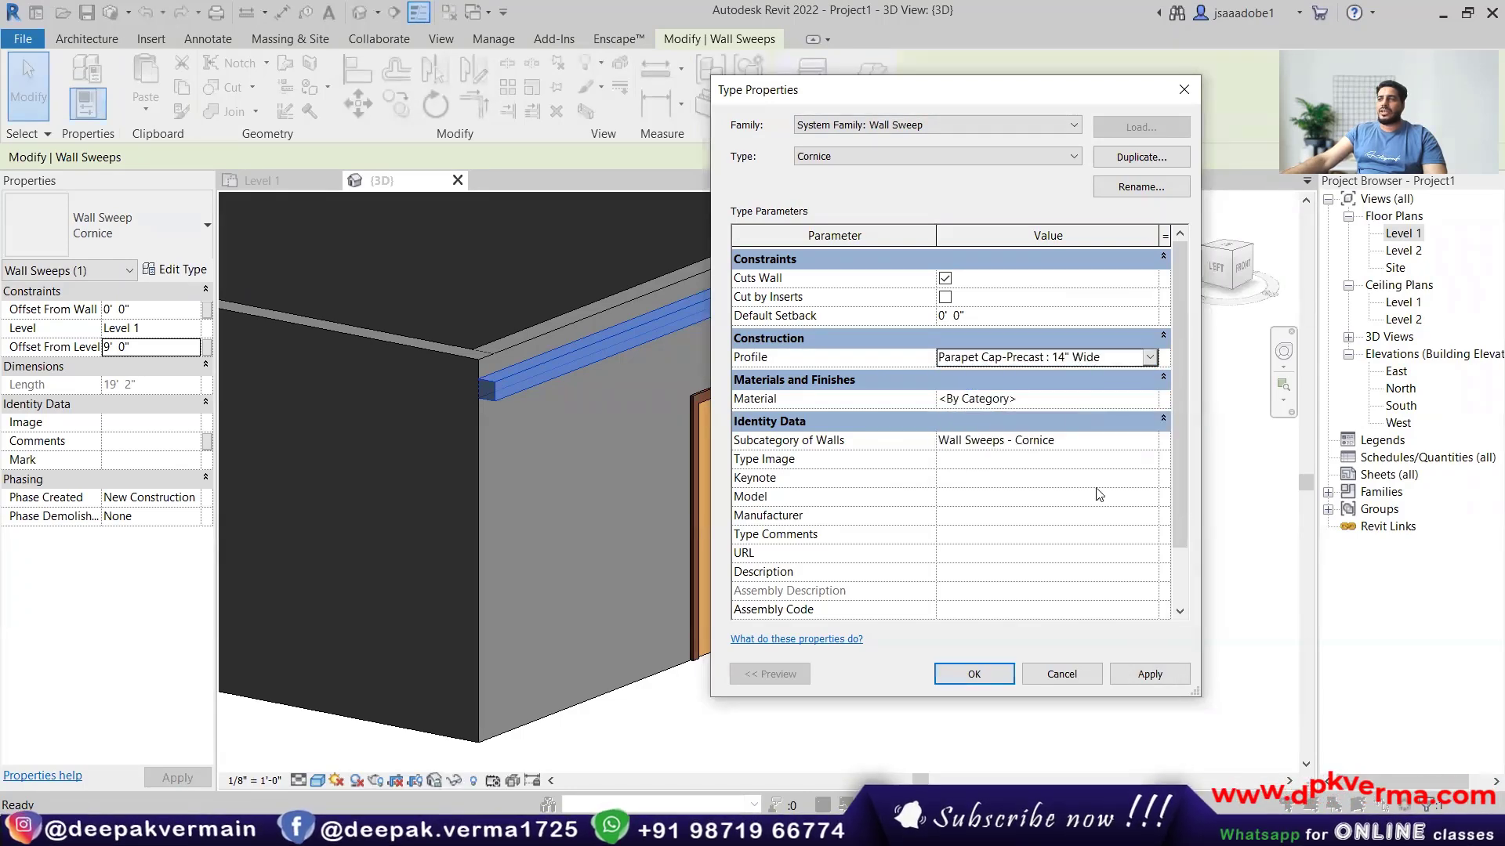
left_click(1148, 675)
Switch the Cornice type's profile to Parapet Cap-Precast : 20" Wide and apply it.
left_click(1128, 357)
left_click(1149, 357)
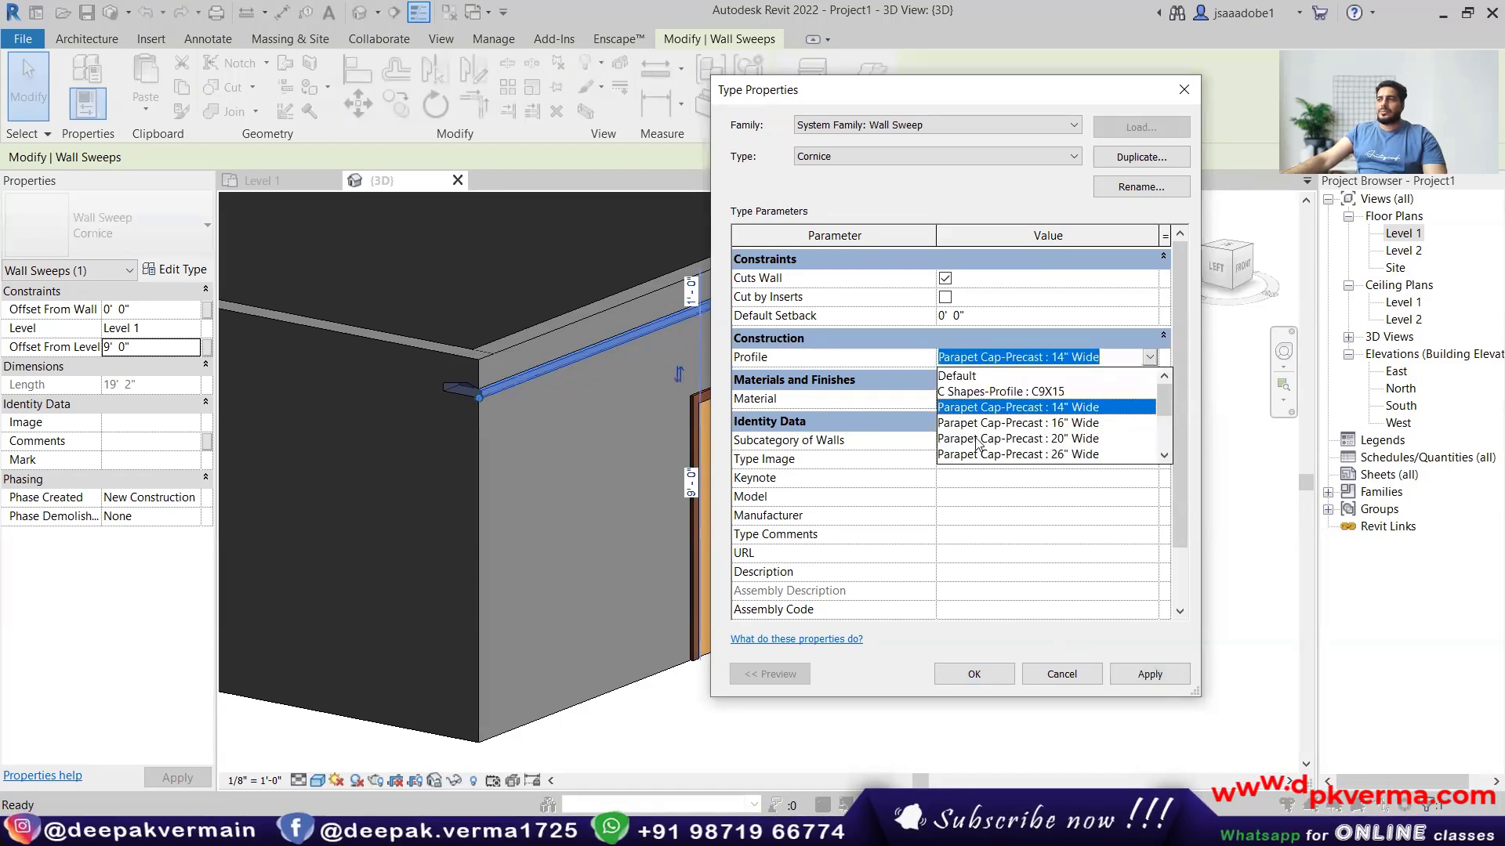
left_click(1076, 440)
left_click(1146, 675)
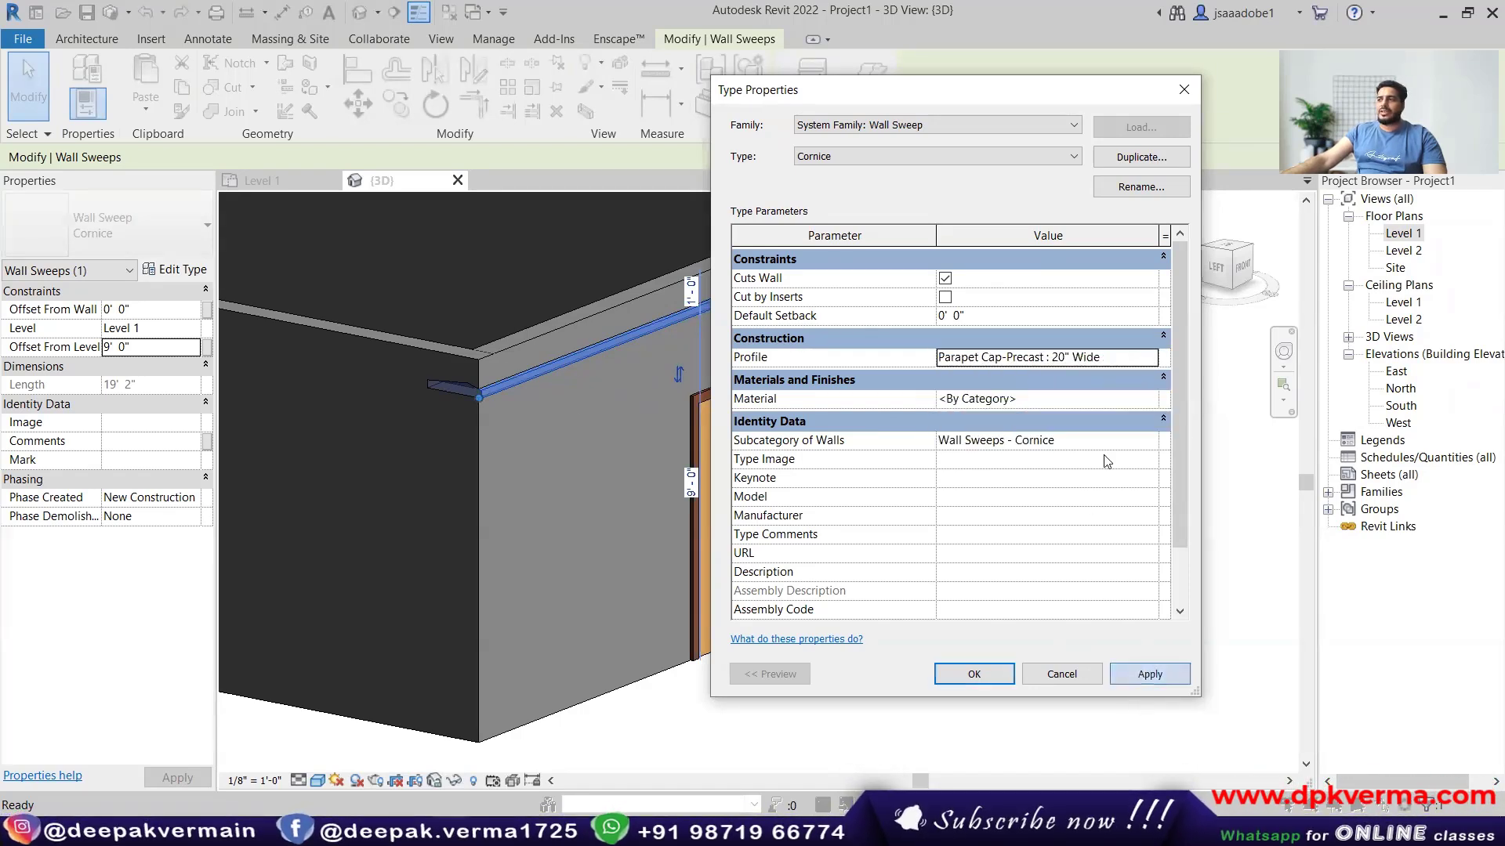
Change the Cornice type's profile to Sill-Precast : 5" Wide and accept the type properties.
left_click(1144, 357)
scroll(1137, 375, "down", 1)
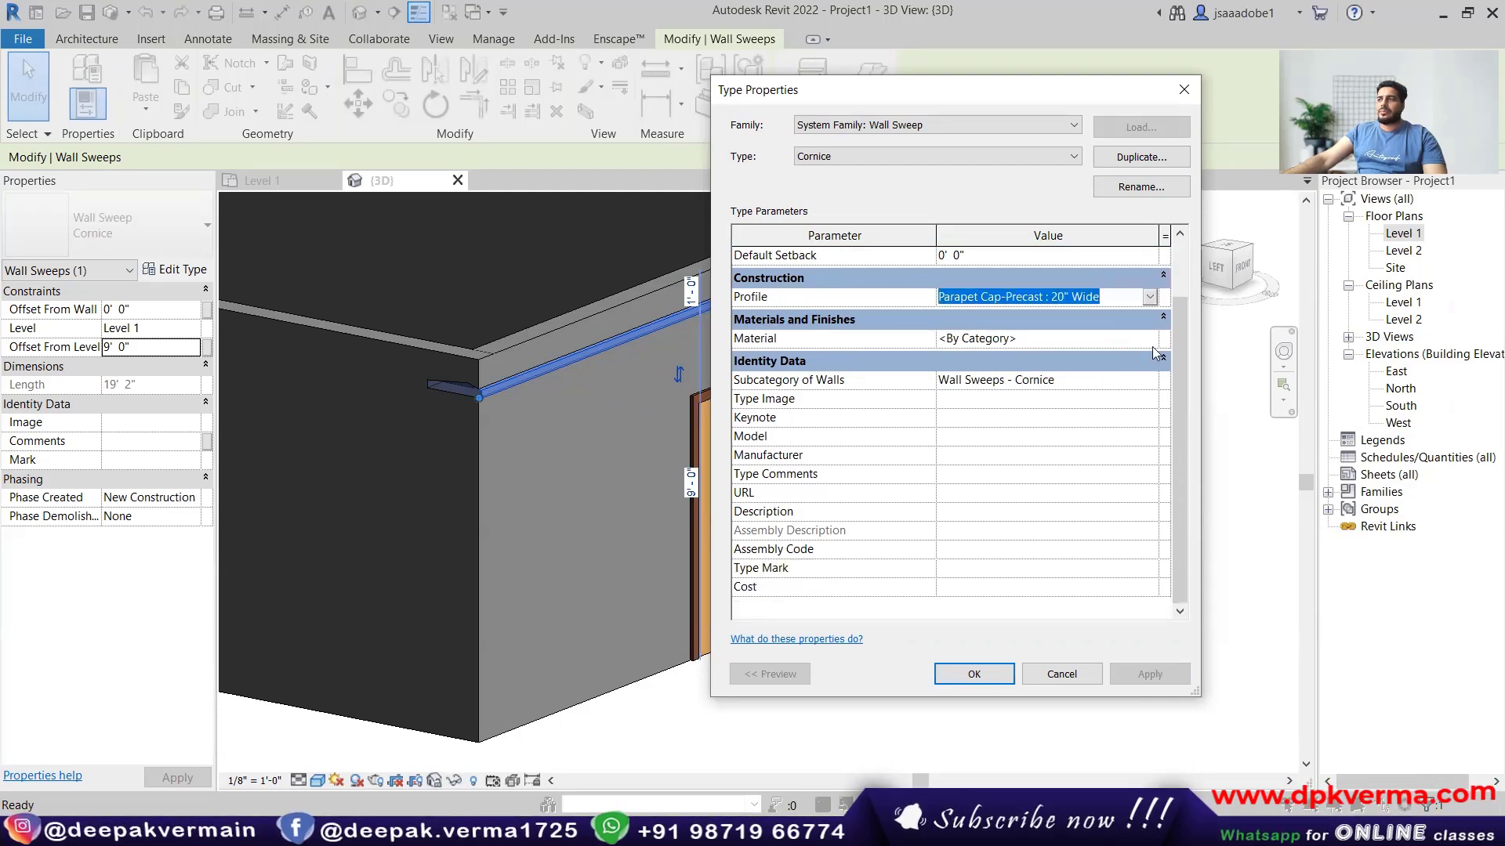
left_click(1150, 296)
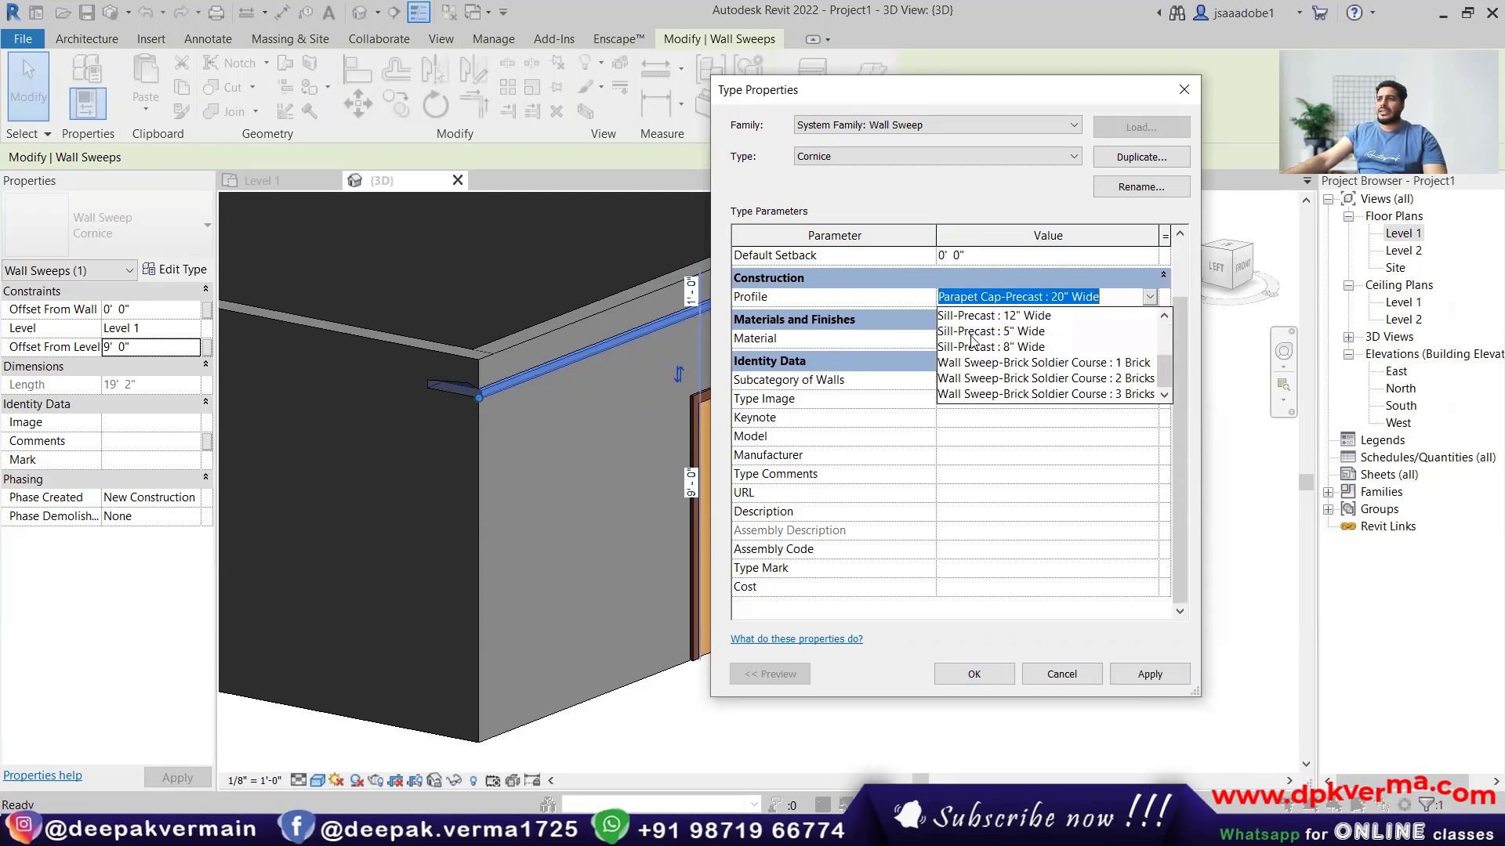
left_click(1034, 349)
left_click(1149, 674)
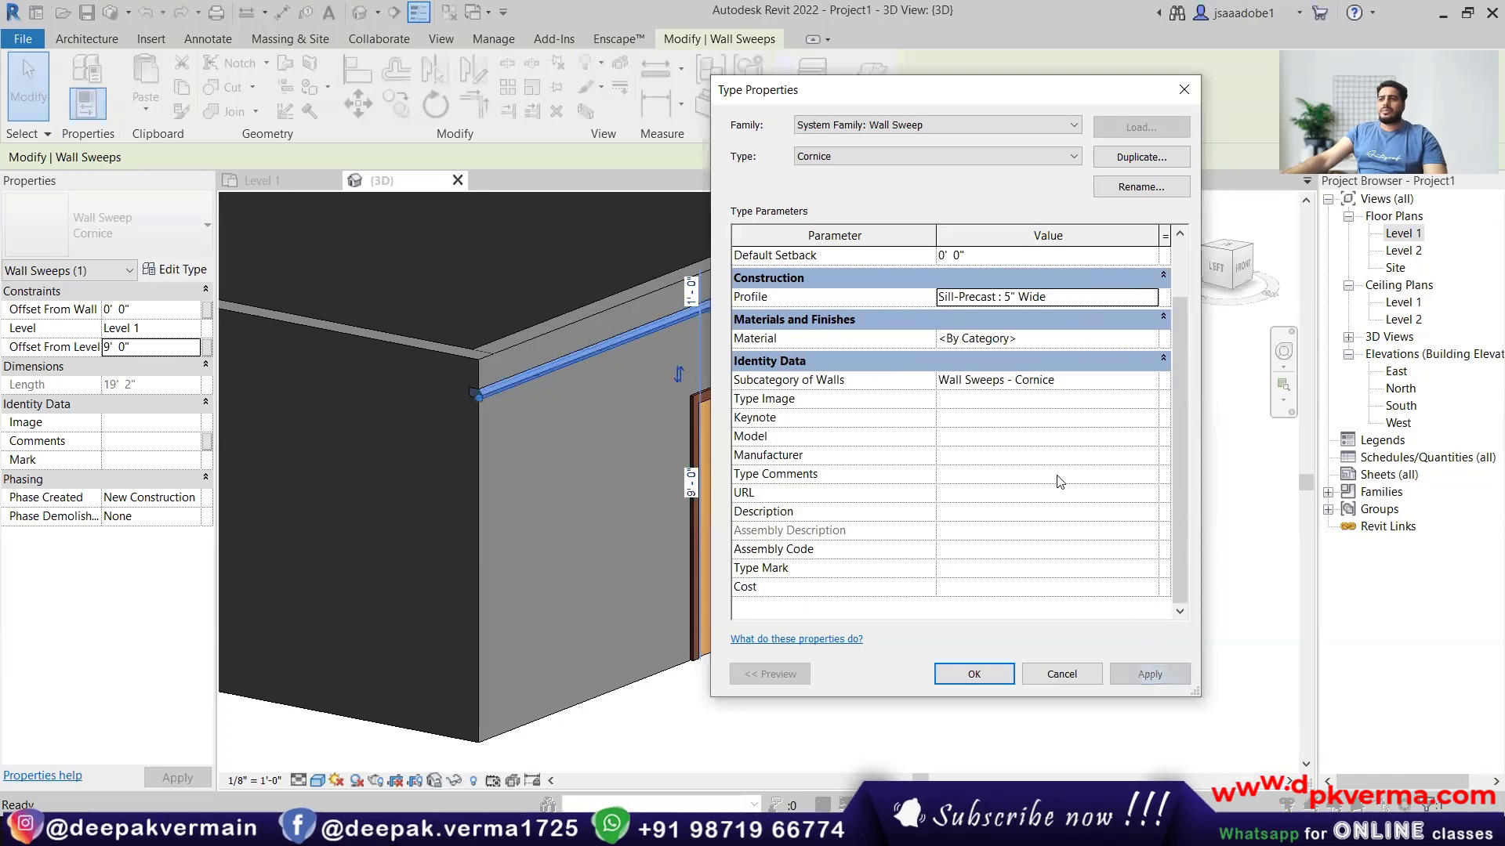
left_click(974, 674)
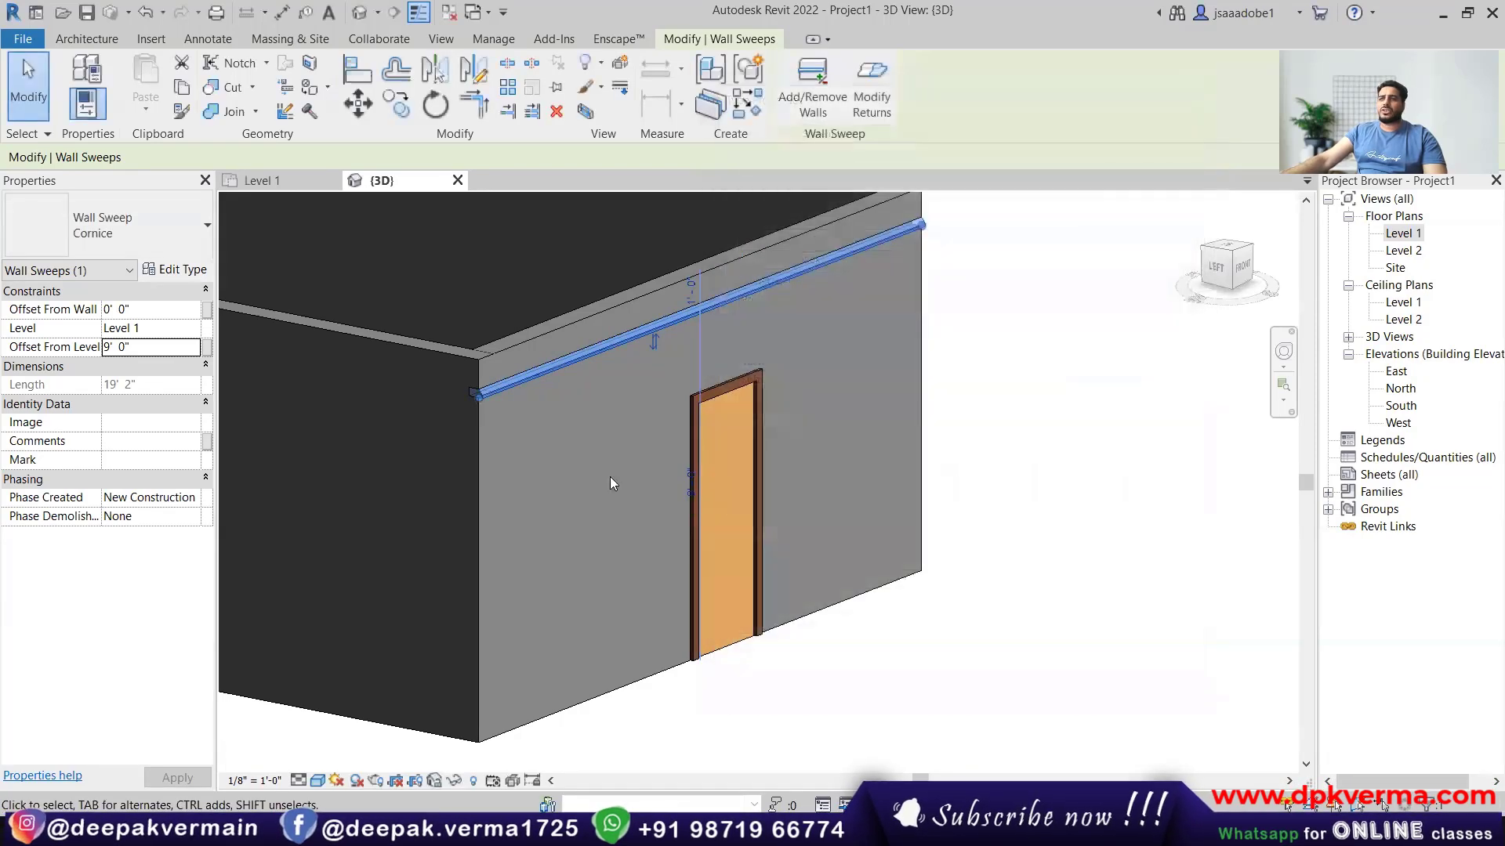
Inspect the shape of the sill profile at the sweep's end on the front-left wall corner.
key("Escape")
scroll(503, 395, "up", 5)
scroll(416, 403, "up", 2)
middle_click_drag(406, 413, 339, 402, "shift")
scroll(700, 451, "down", 2)
scroll(438, 431, "down", 2)
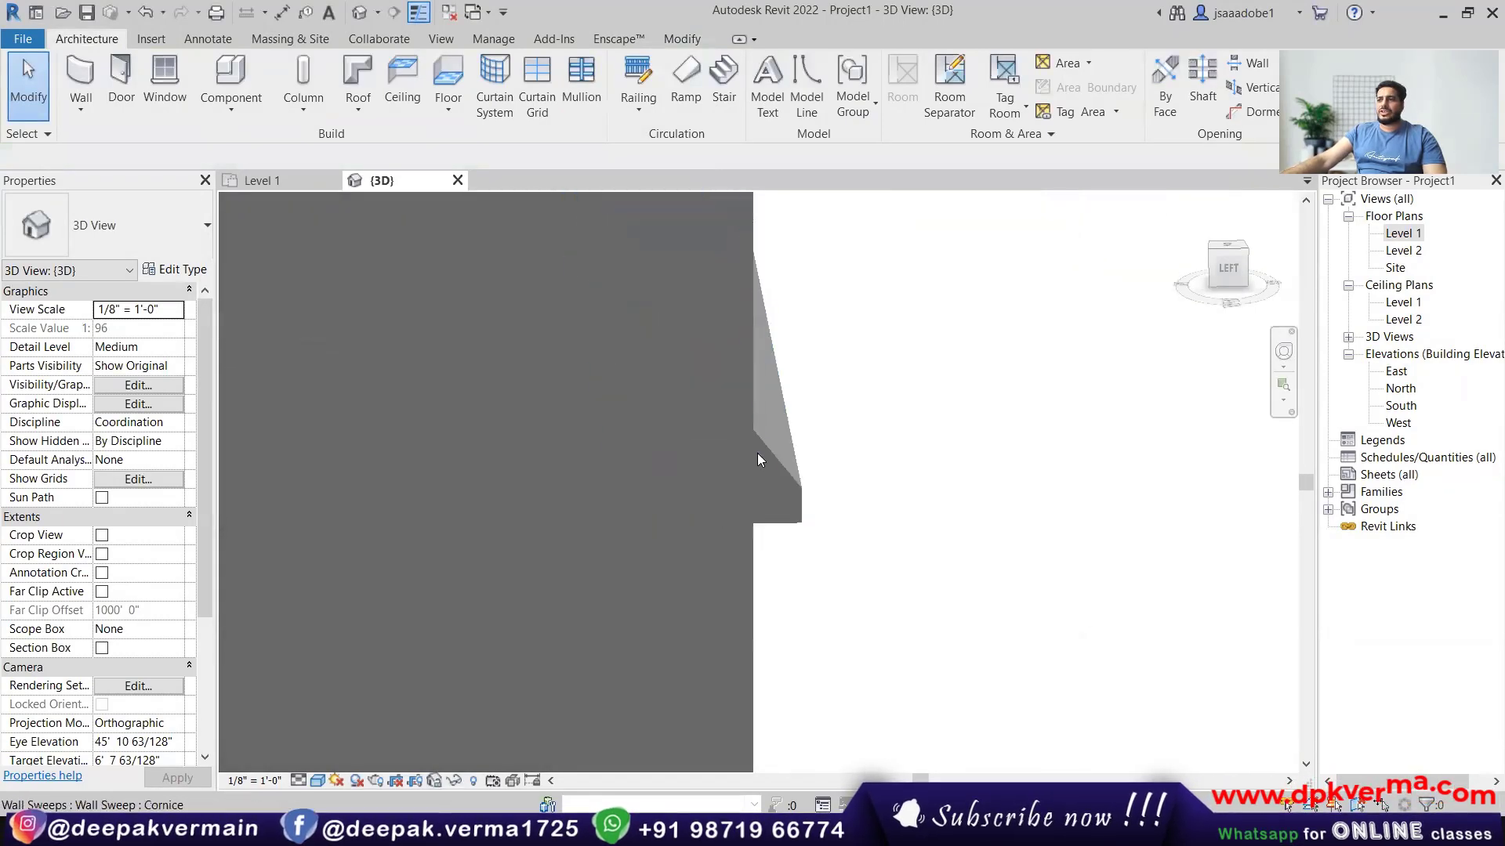
middle_click_drag(791, 492, 590, 502, "shift")
Set the Cornice type's profile to Wall Sweep-Brick Soldier Course : 1 Brick and accept the type properties.
left_click(559, 444)
double_click(558, 443)
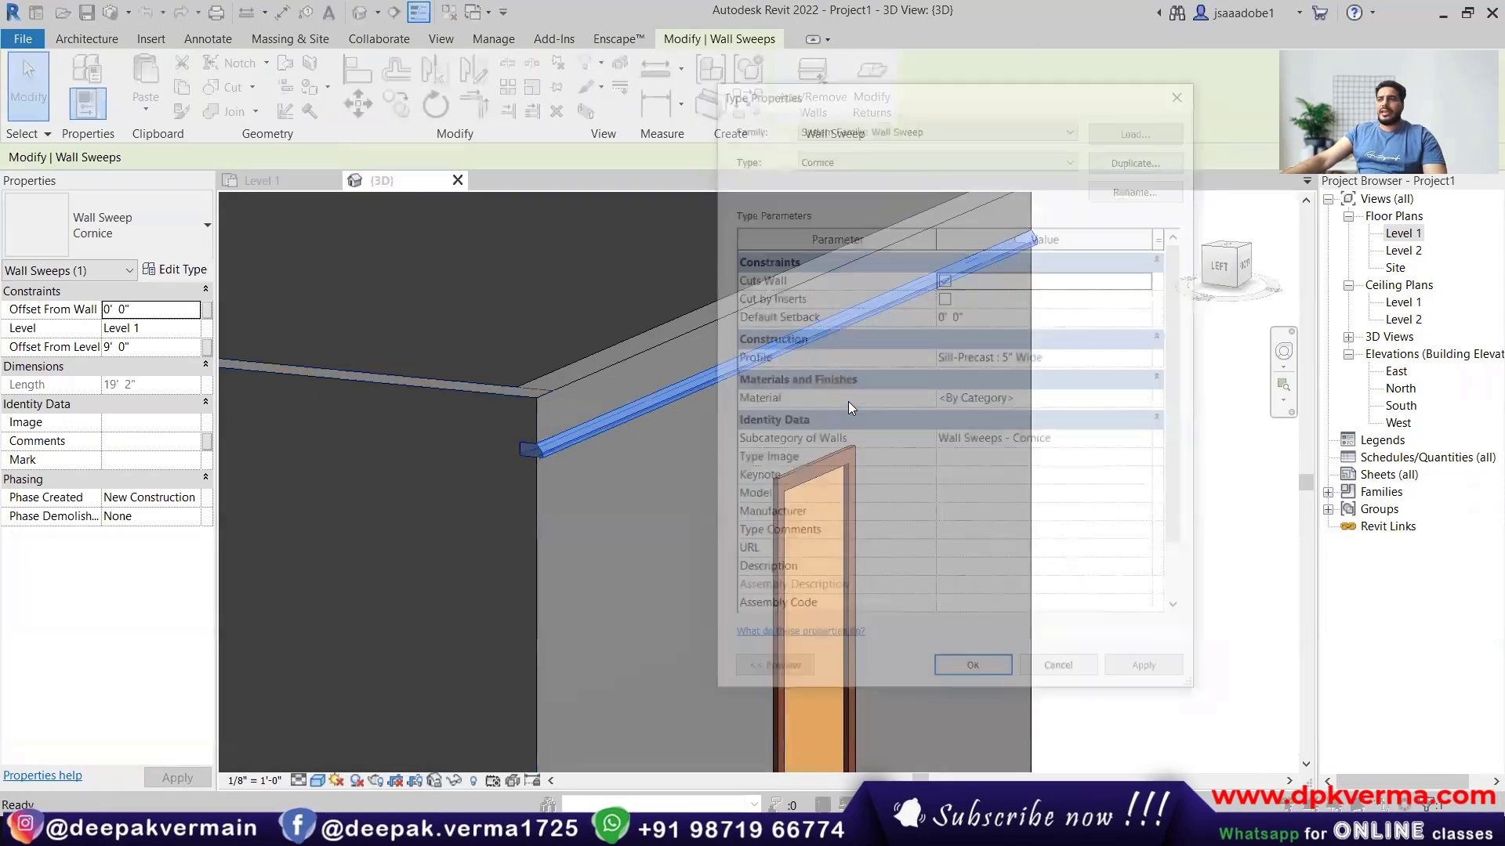
left_click(1162, 365)
left_click(1149, 357)
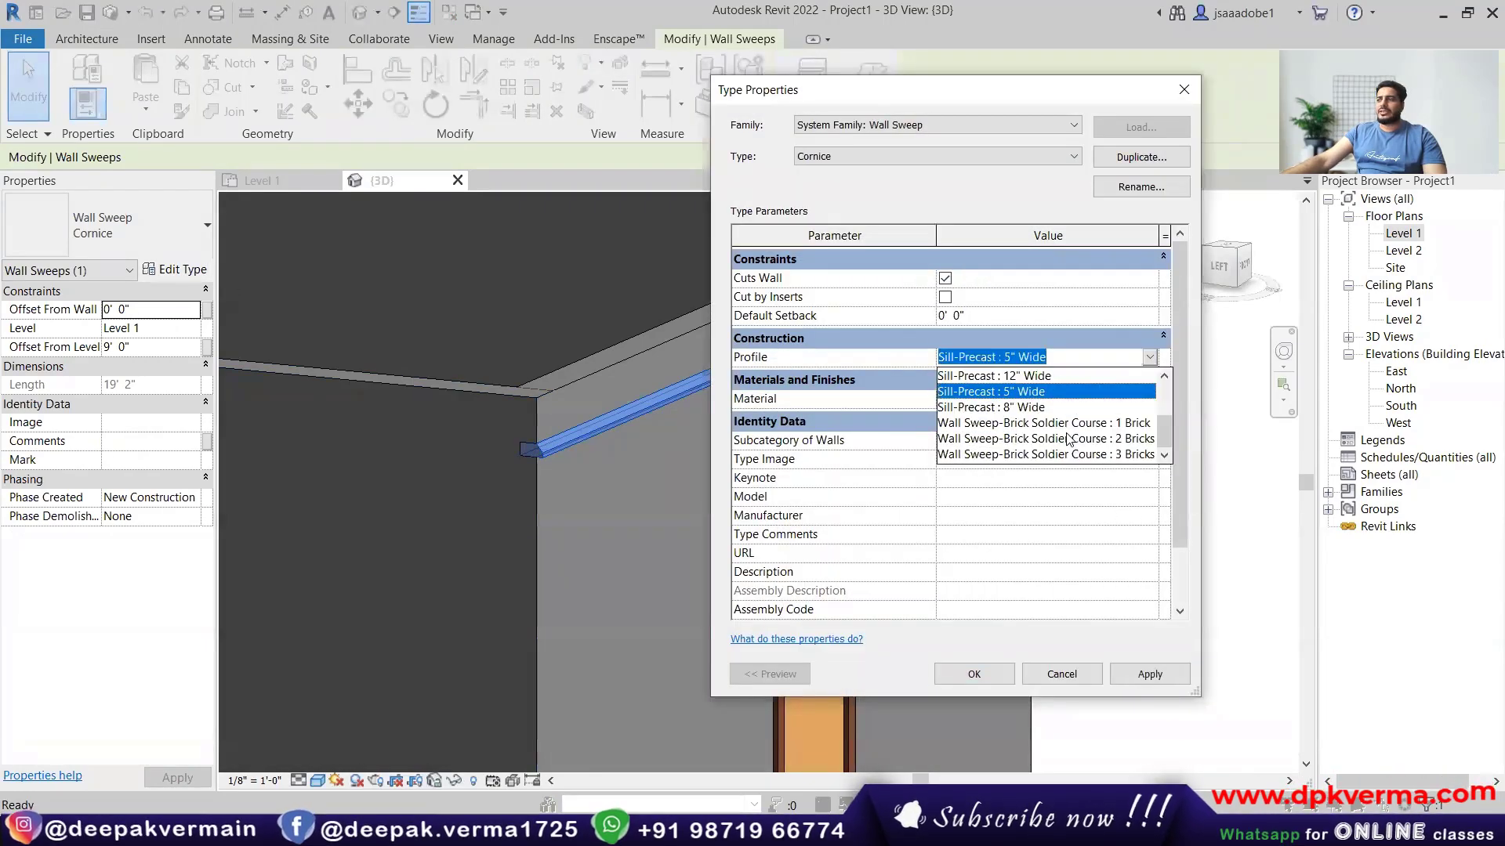
left_click(1032, 426)
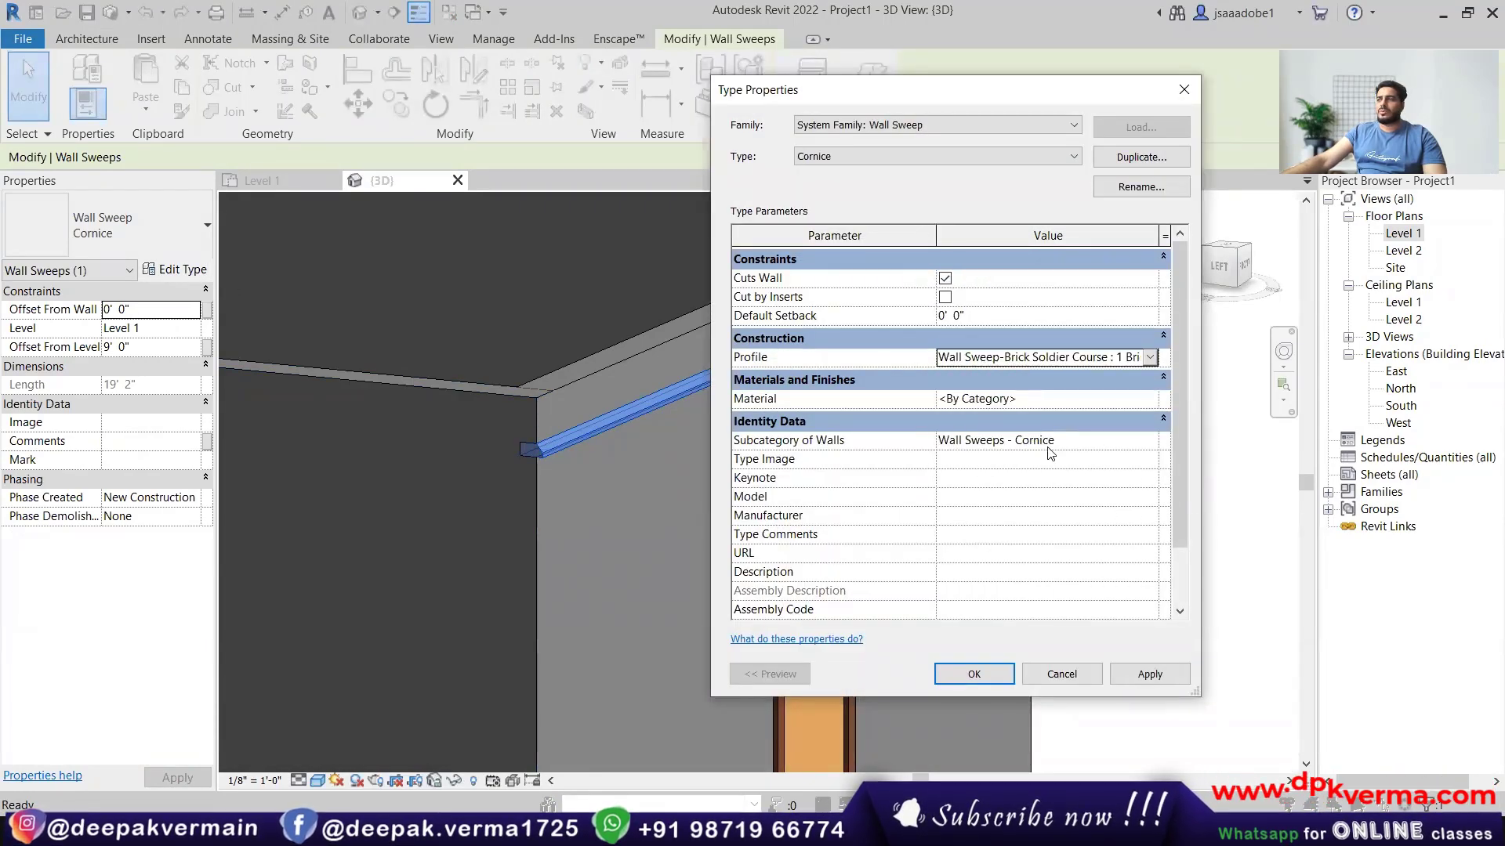
left_click(1146, 673)
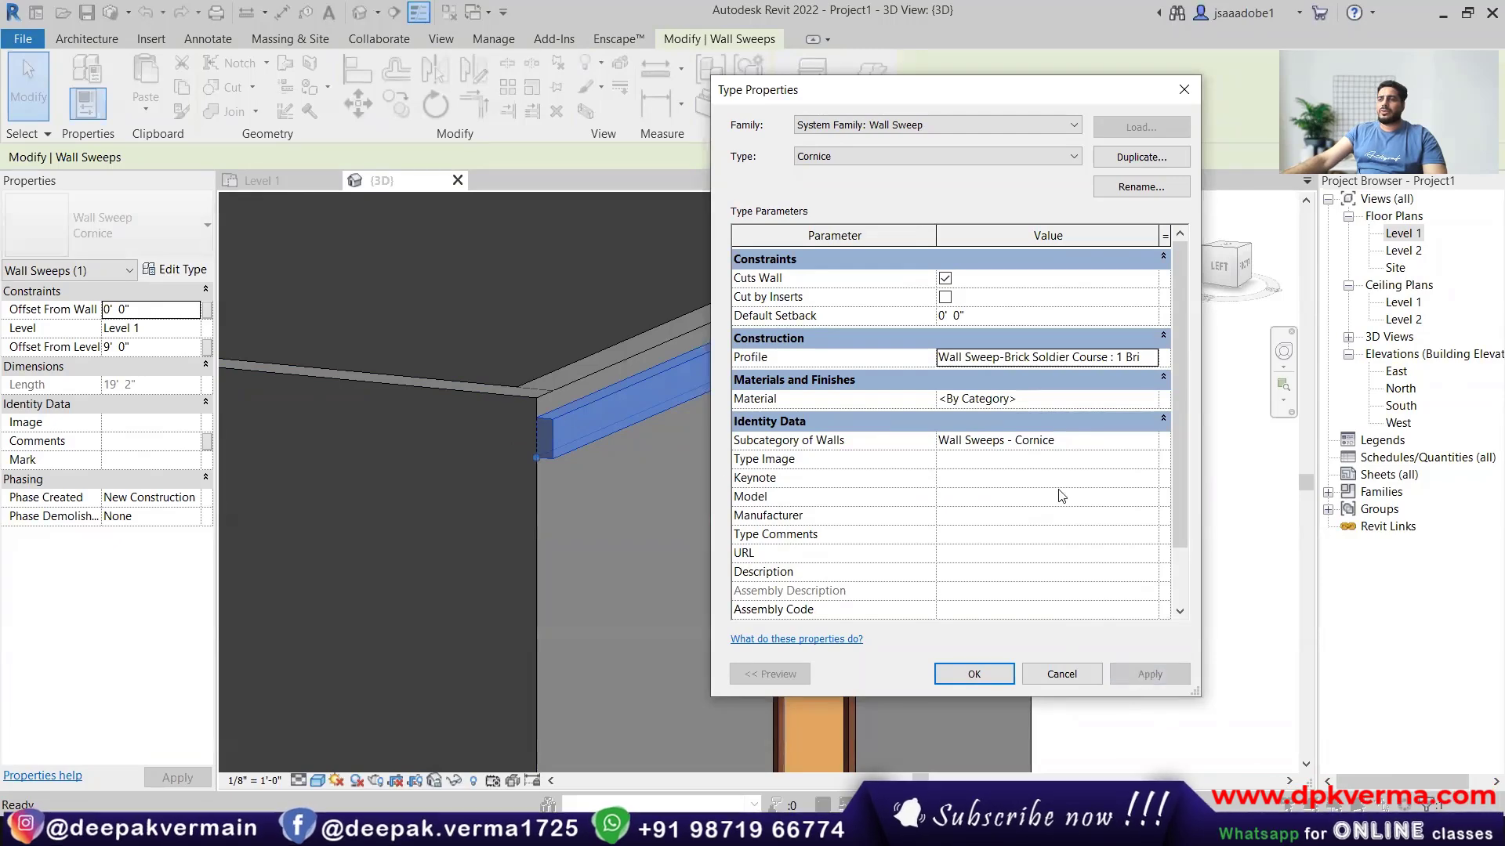
left_click(973, 674)
Set the Cornice type's profile back to Sill-Precast : 5" Wide and accept the type properties.
scroll(944, 651, "down", 3)
scroll(820, 612, "up", 2)
middle_click_drag(772, 515, 725, 491)
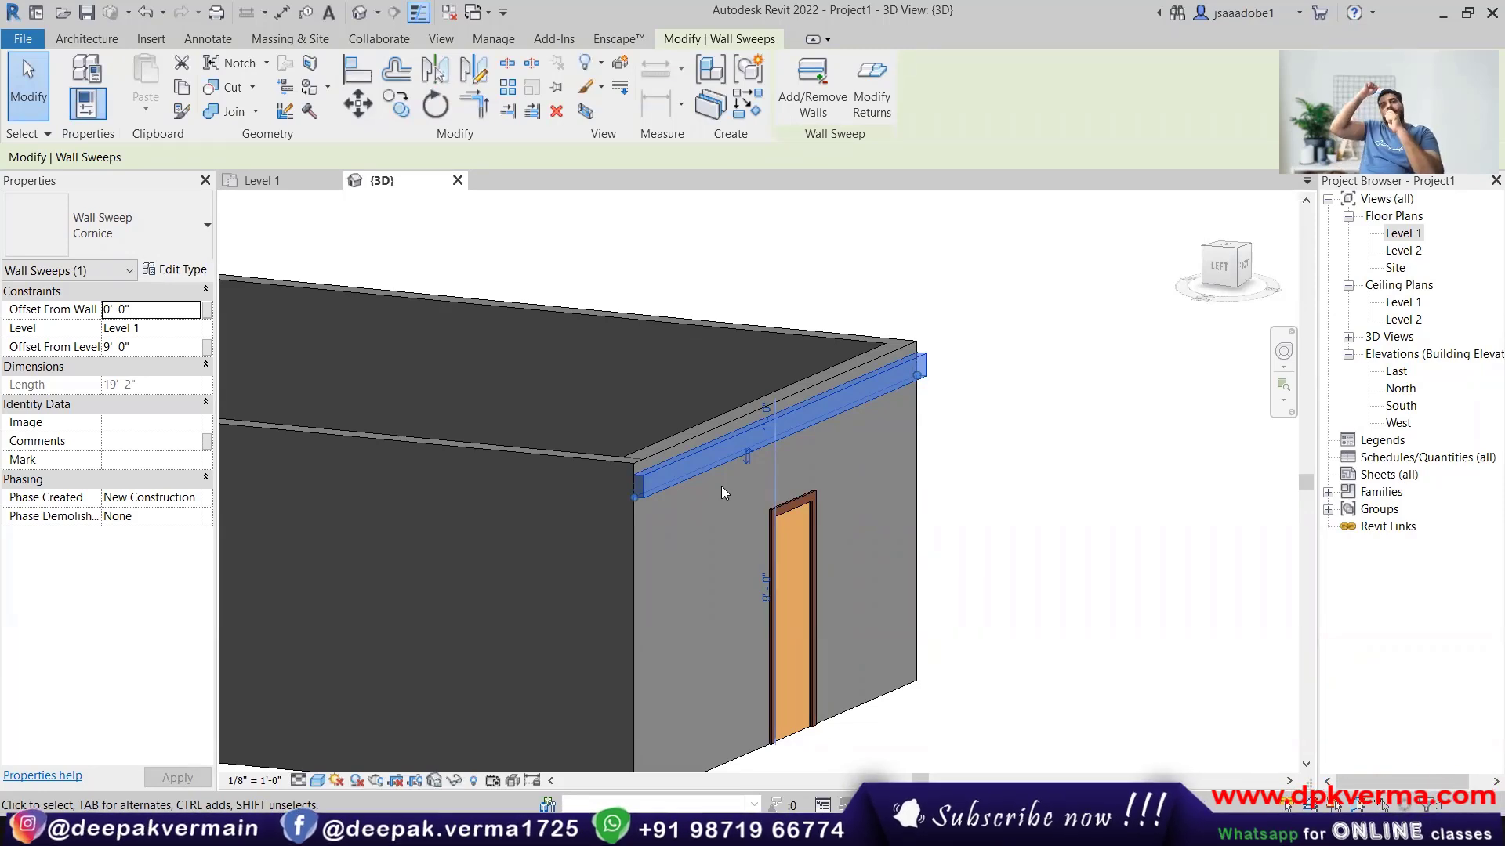
middle_click_drag(712, 490, 652, 486, "shift")
scroll(652, 486, "up", 3)
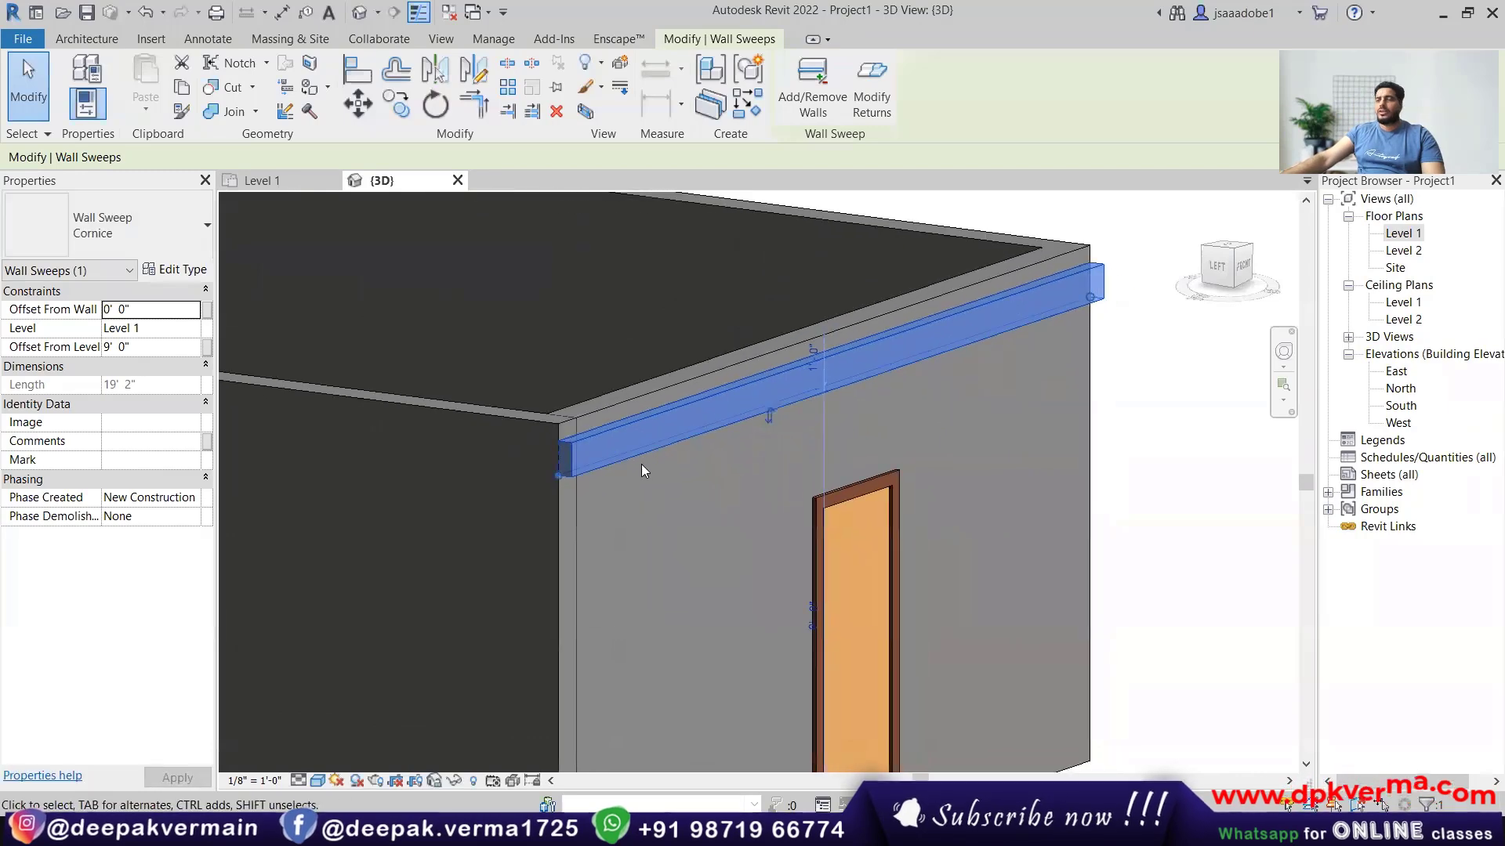
left_click(174, 269)
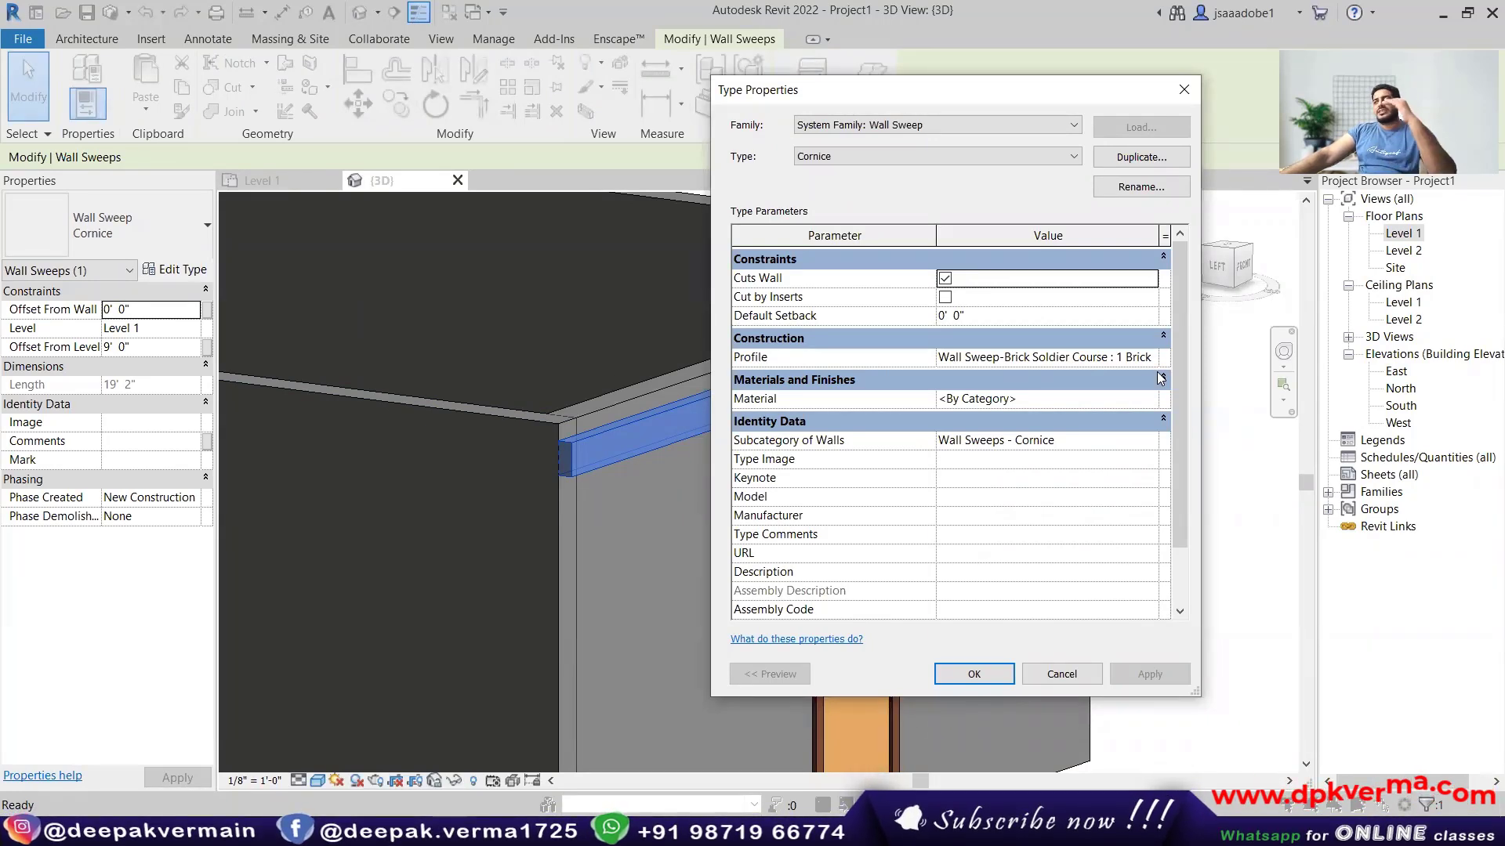
left_click(1147, 401)
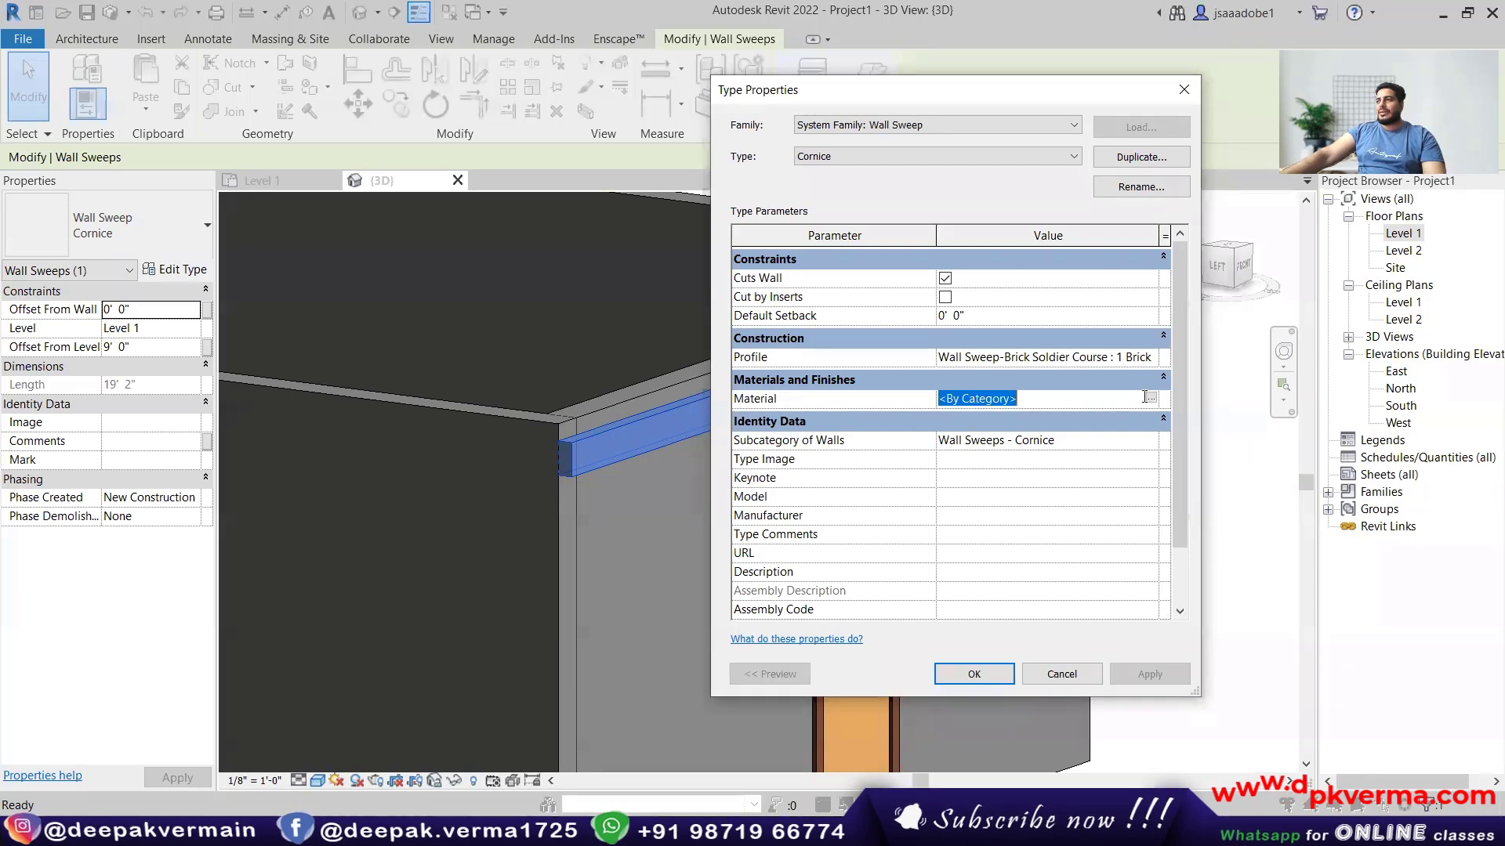
left_click(1150, 358)
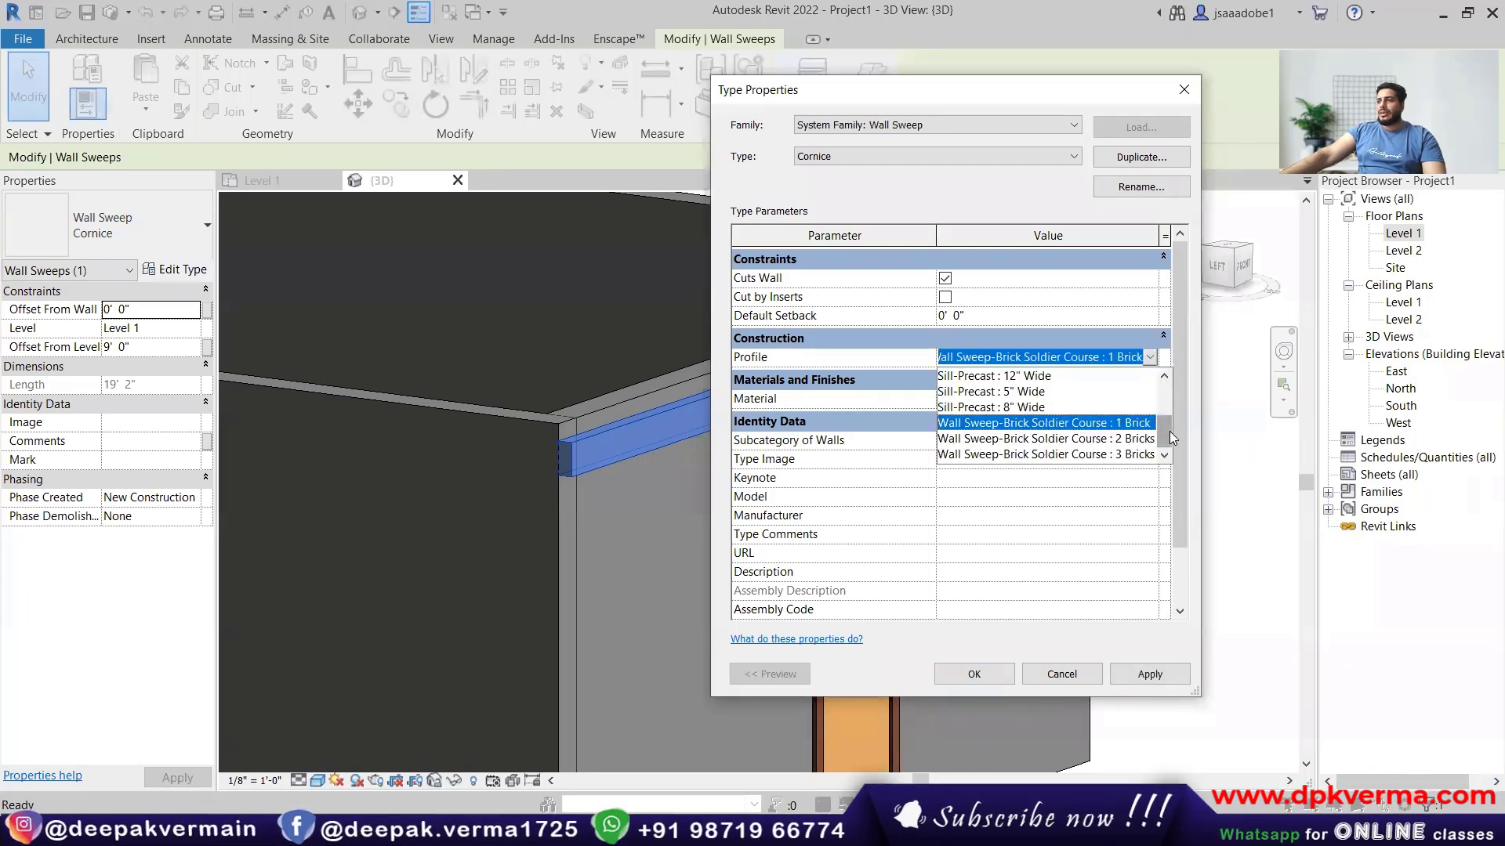
left_click_drag(1166, 425, 1168, 385)
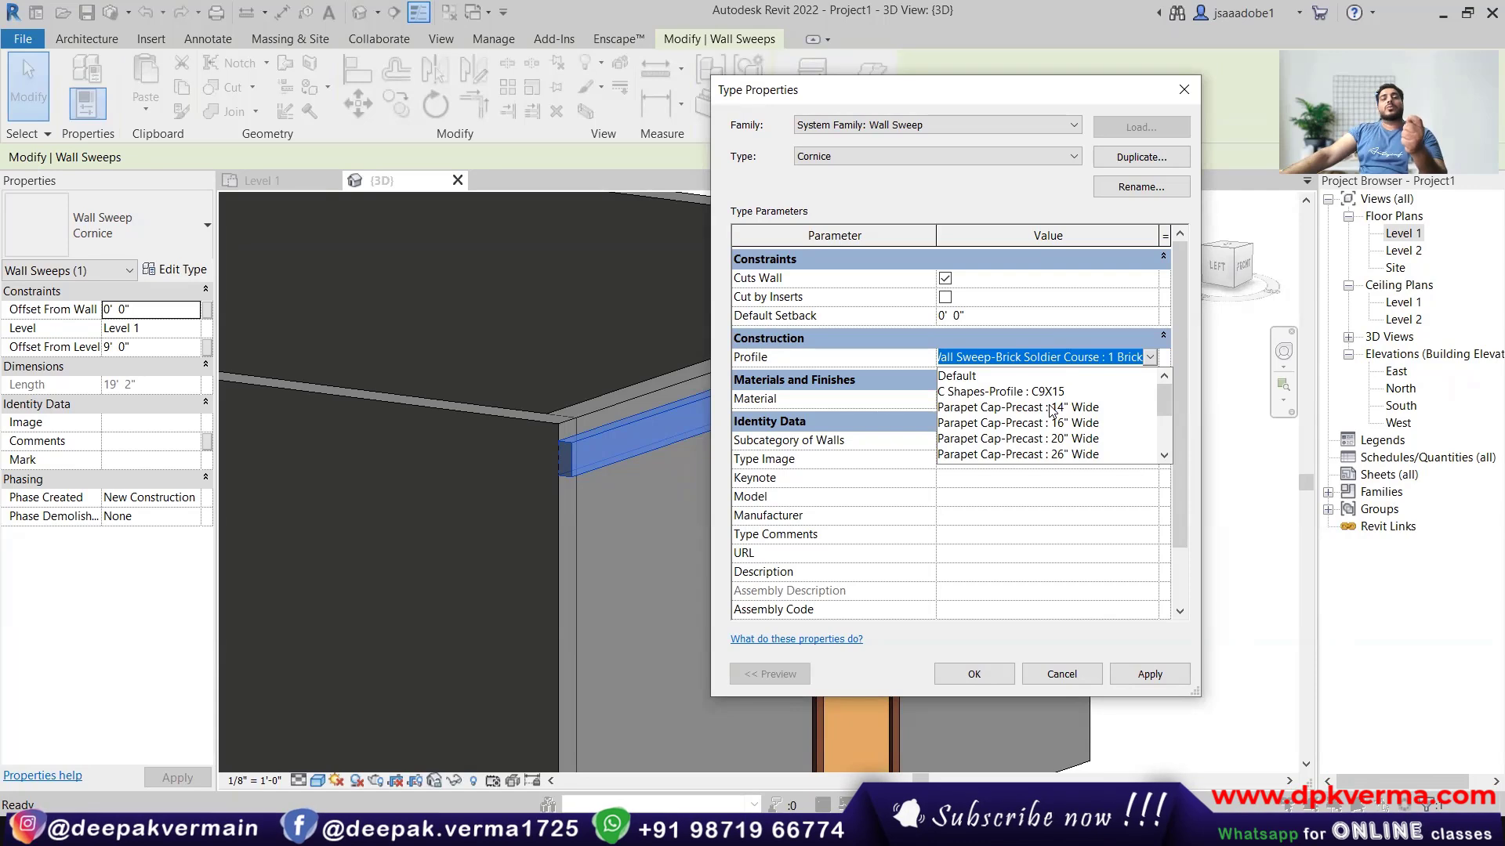
scroll(1042, 413, "down", 5)
scroll(1052, 419, "up", 1)
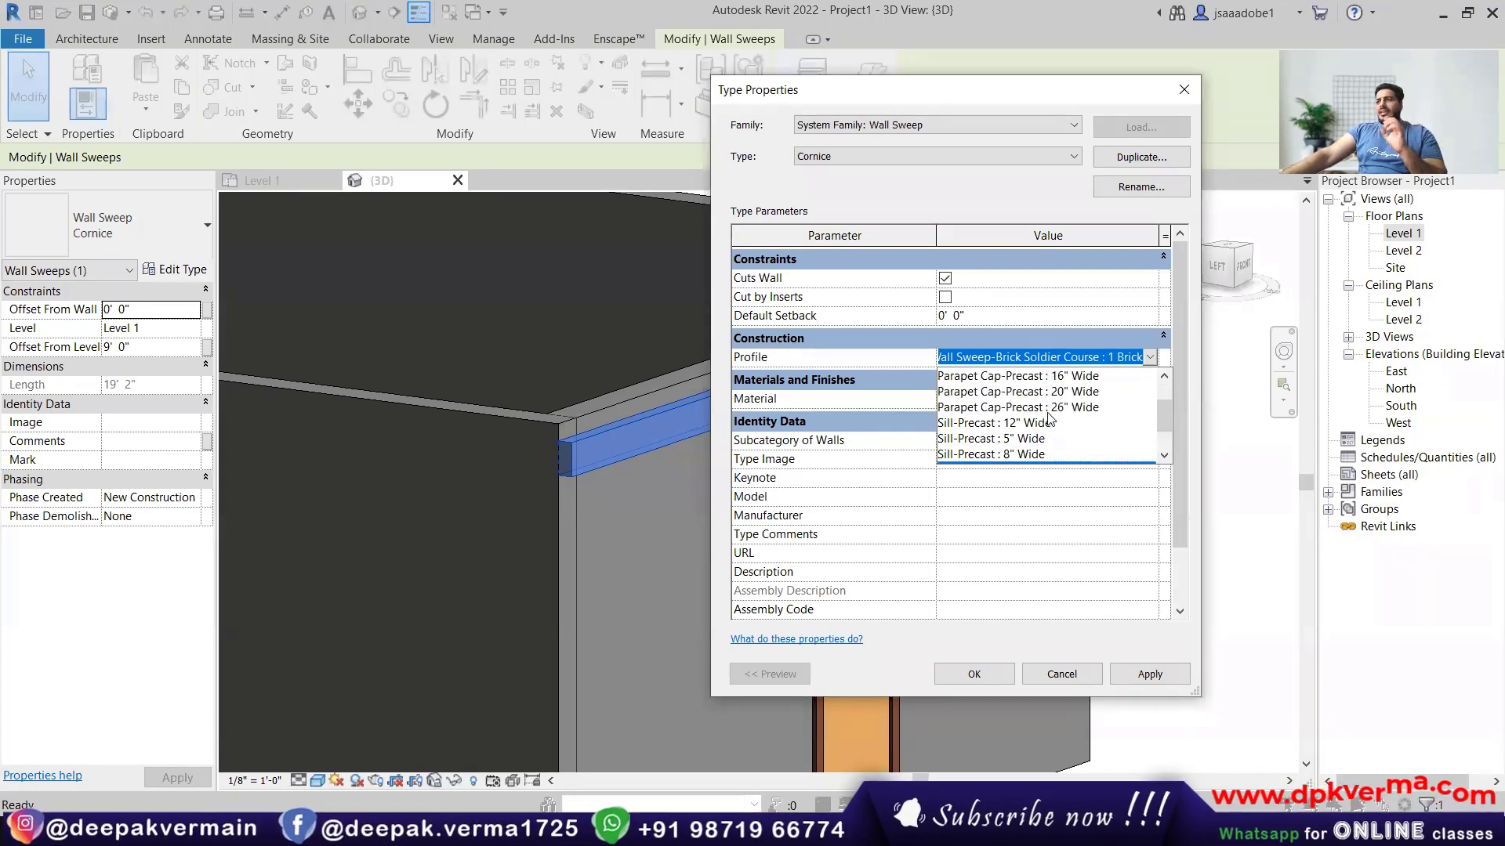
scroll(1053, 442, "down", 1)
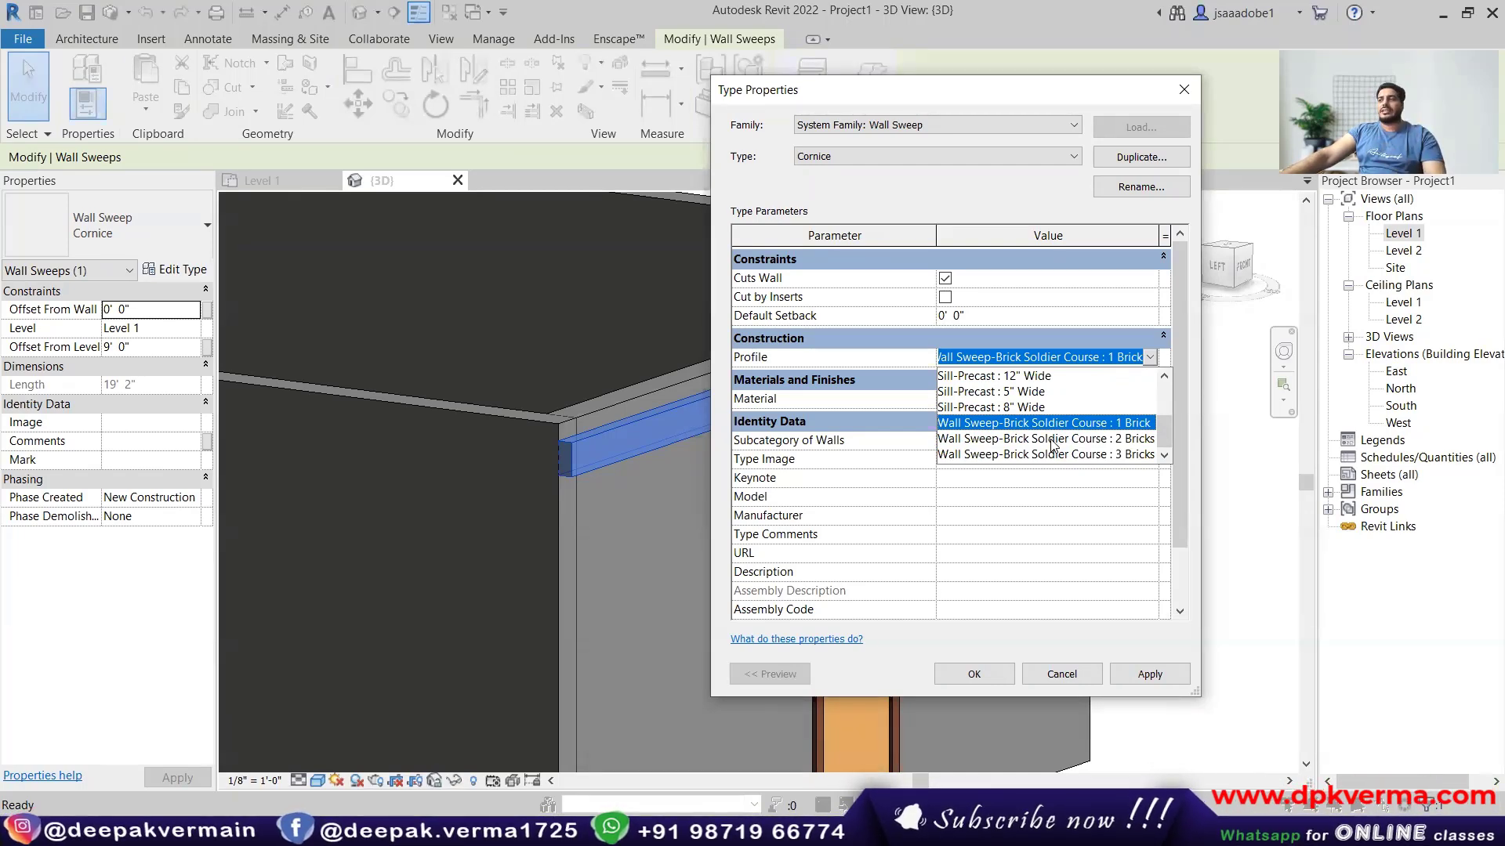
left_click(1025, 392)
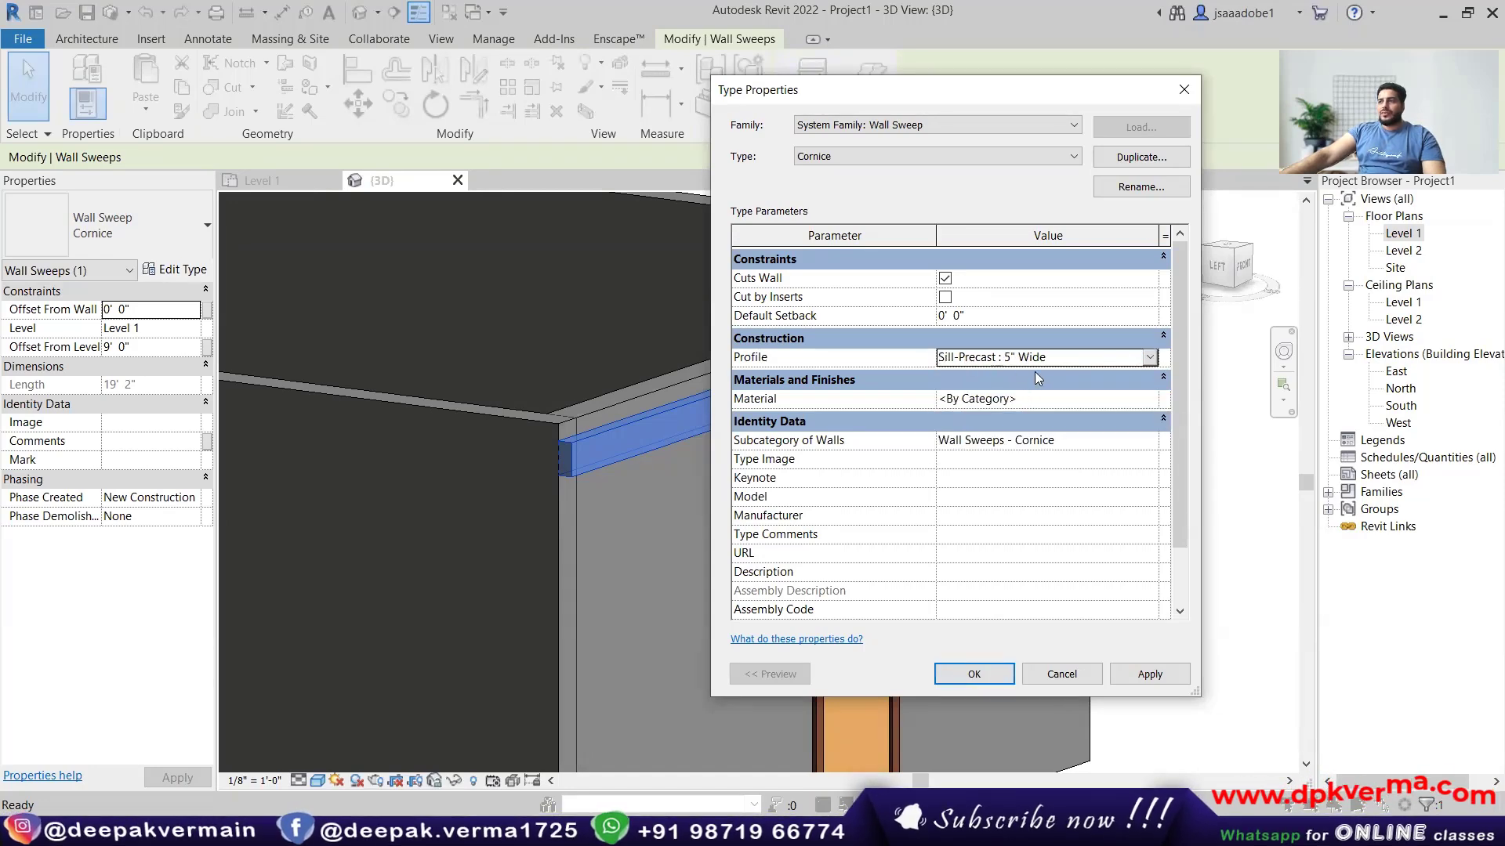
left_click(975, 674)
Try to array the Cornice sweep down the door wall's corner in the 3D view with a count of 2.
scroll(441, 427, "down", 2)
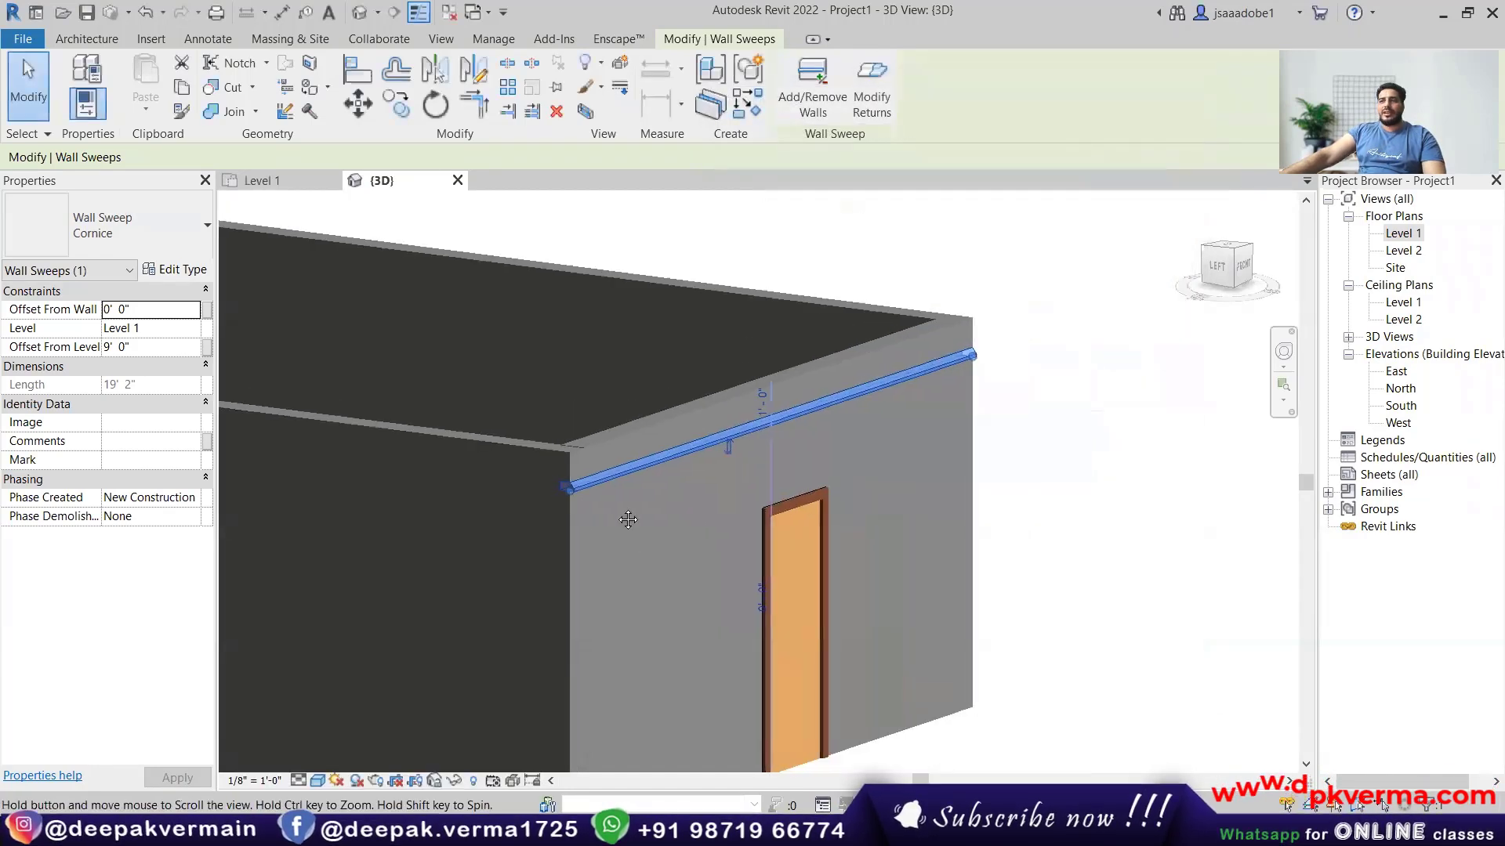
middle_click_drag(558, 623, 558, 582)
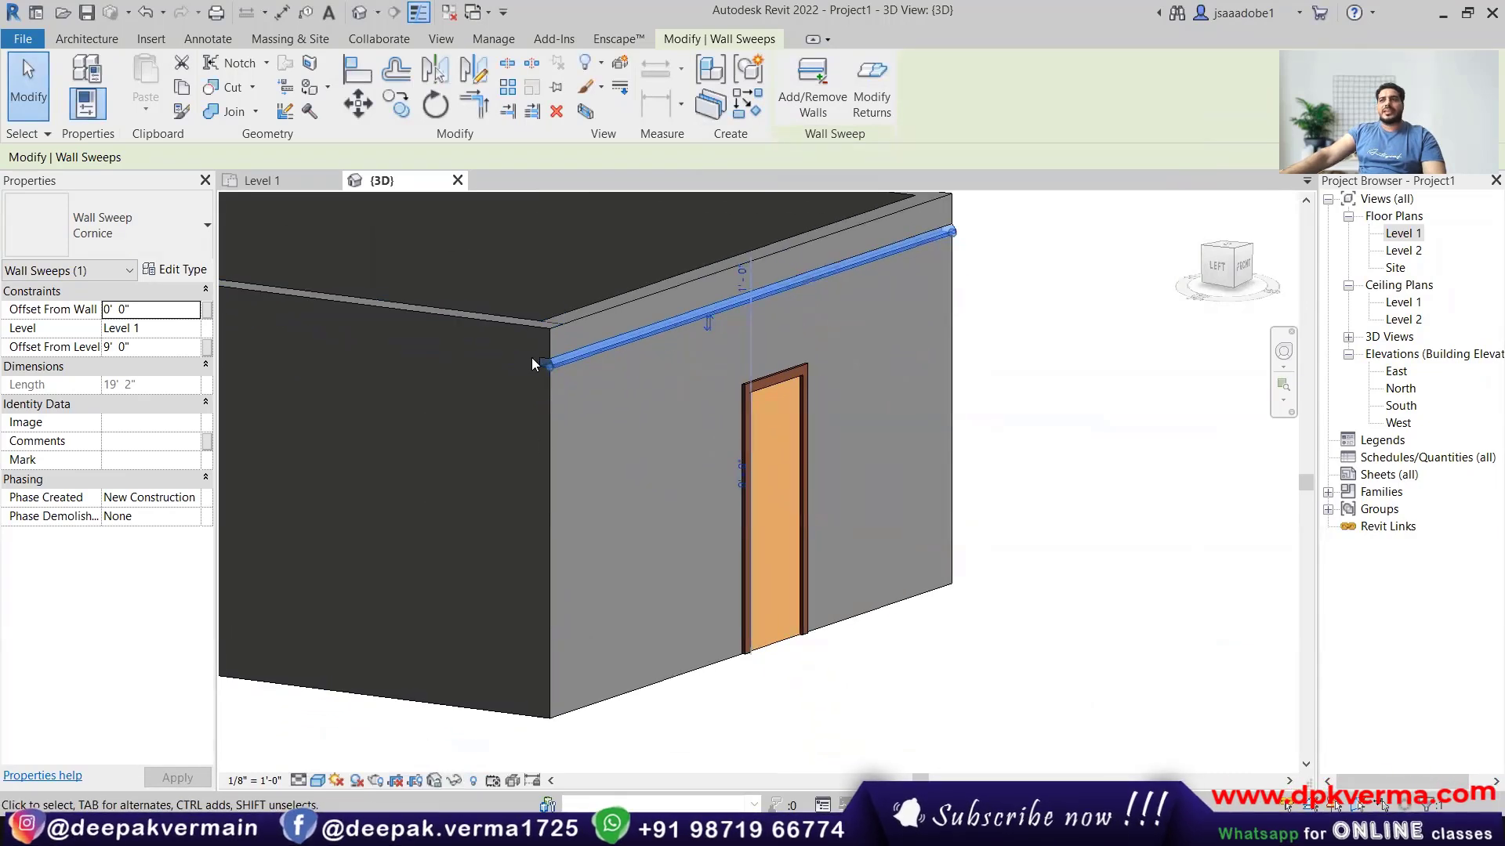
left_click(506, 87)
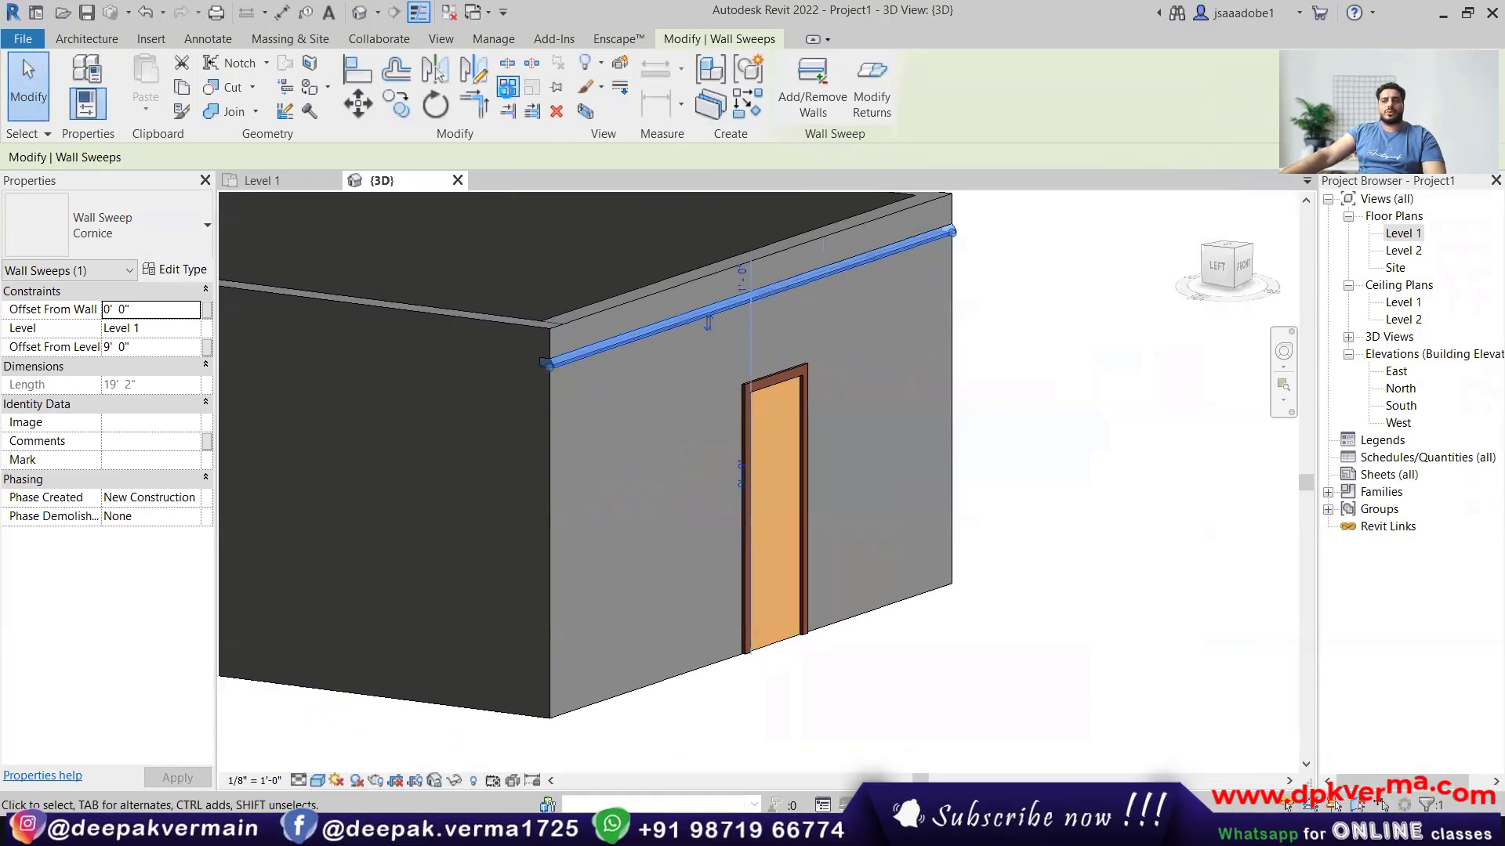
left_click(543, 364)
key("shift")
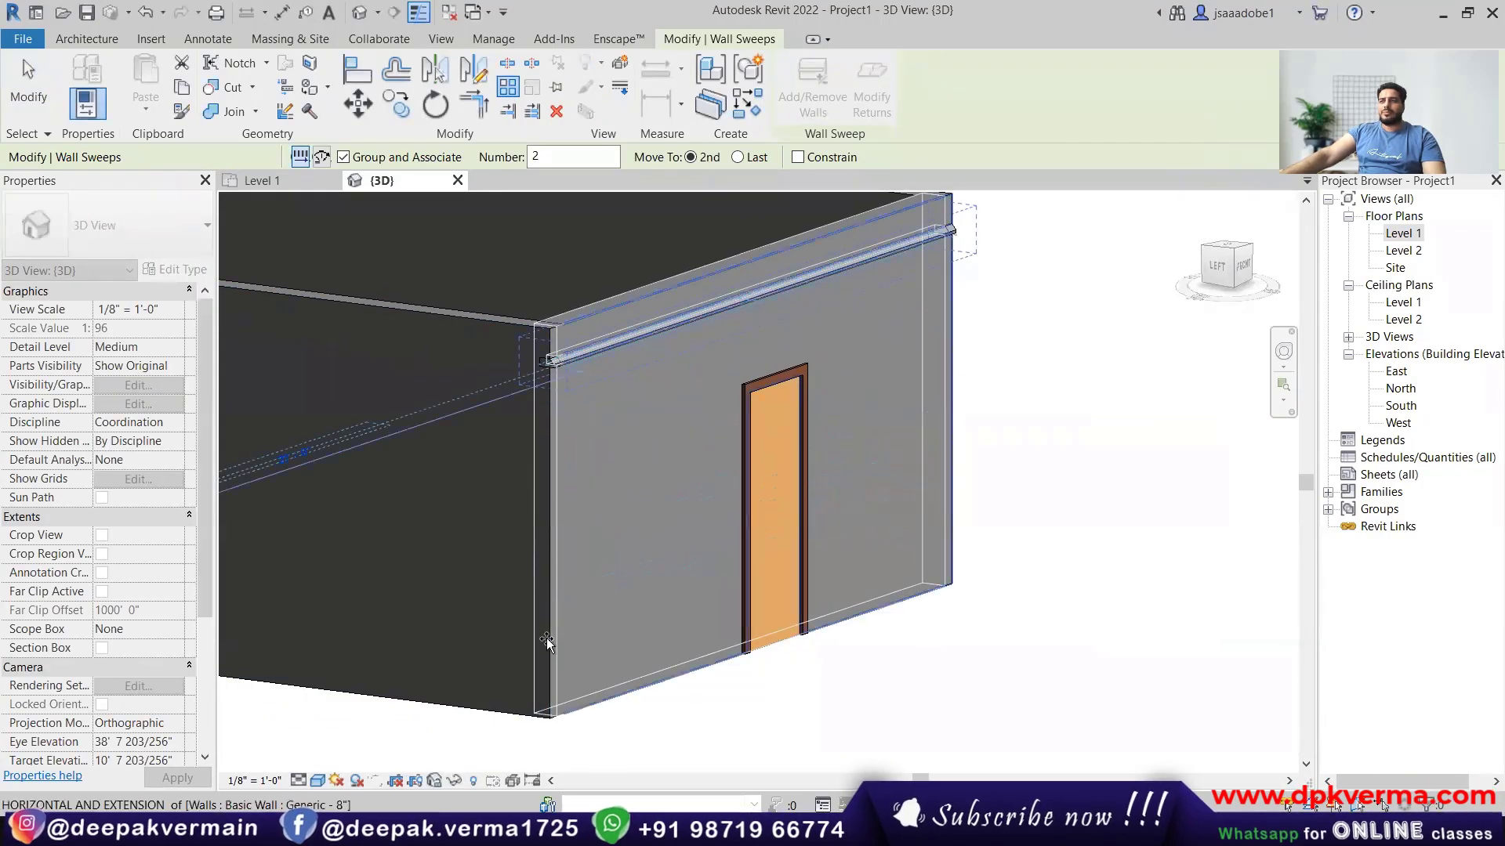
left_click(549, 704)
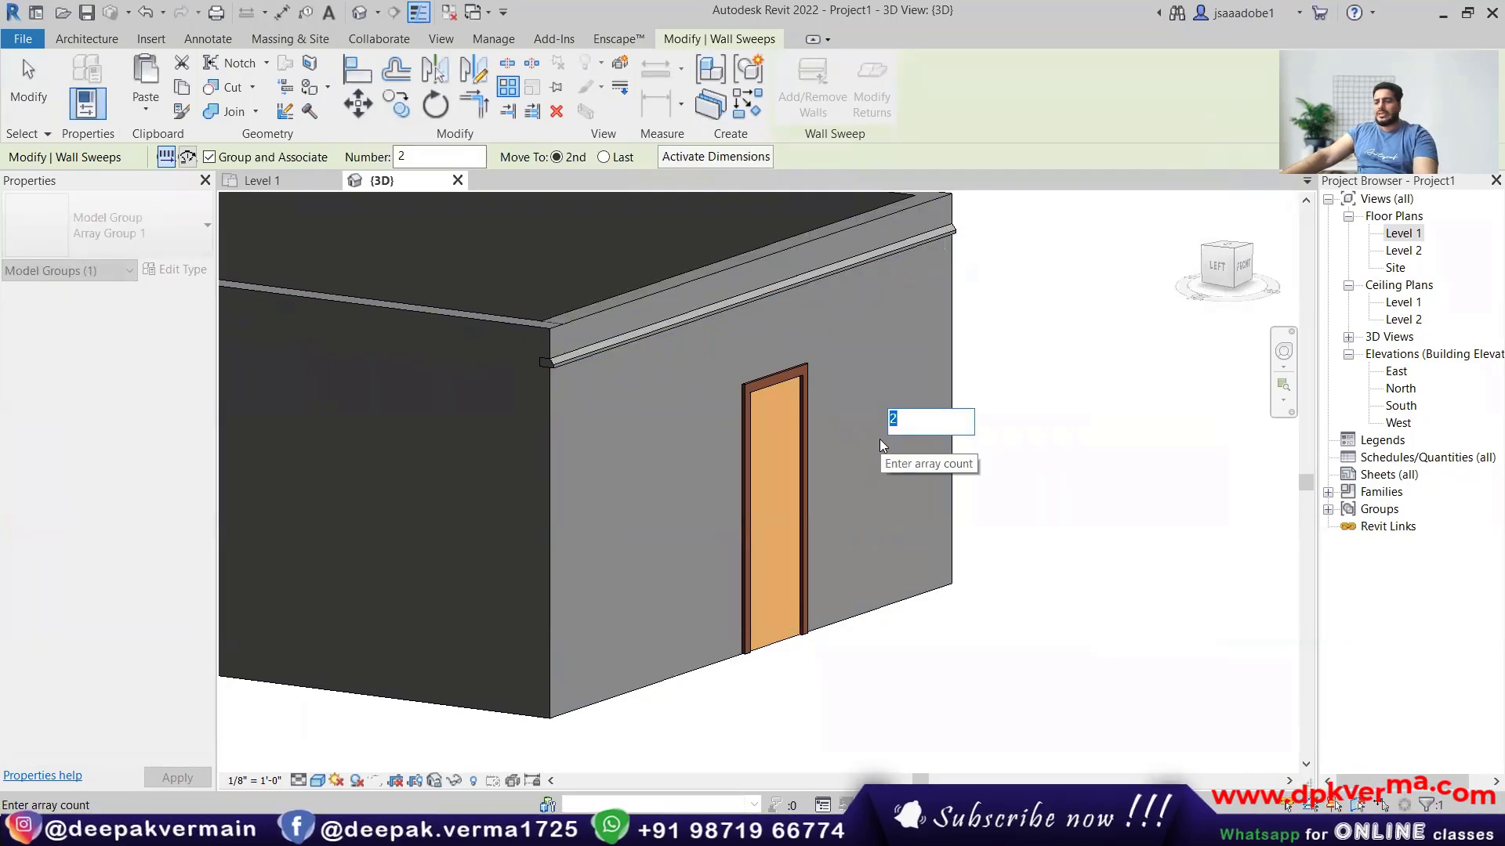
key("Return")
left_click(939, 481)
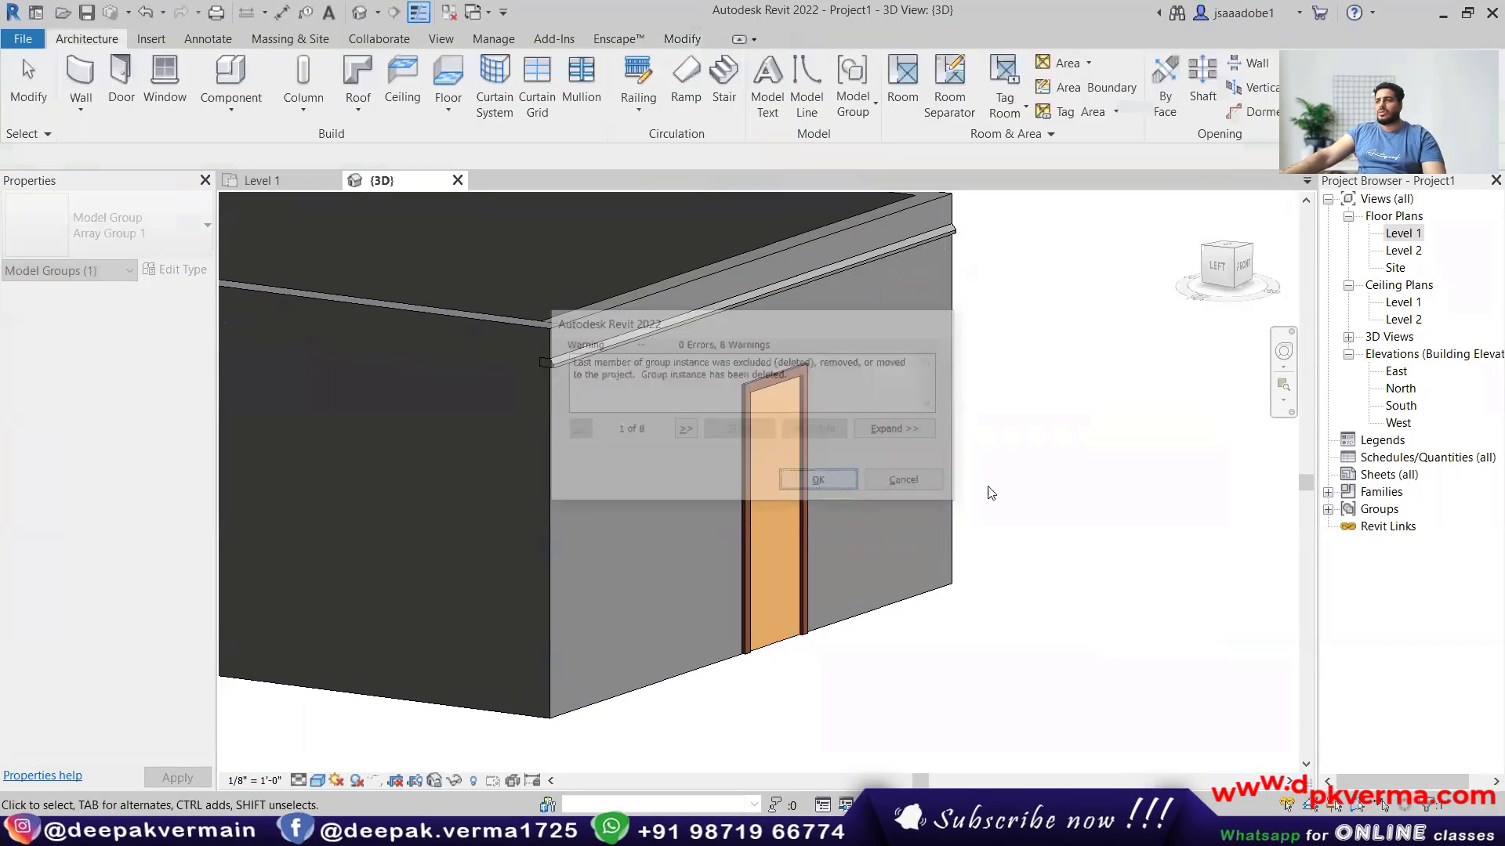
Open the East elevation and ungroup the array group containing the Cornice sweep at the wall top.
scroll(746, 392, "down", 3)
double_click(1403, 302)
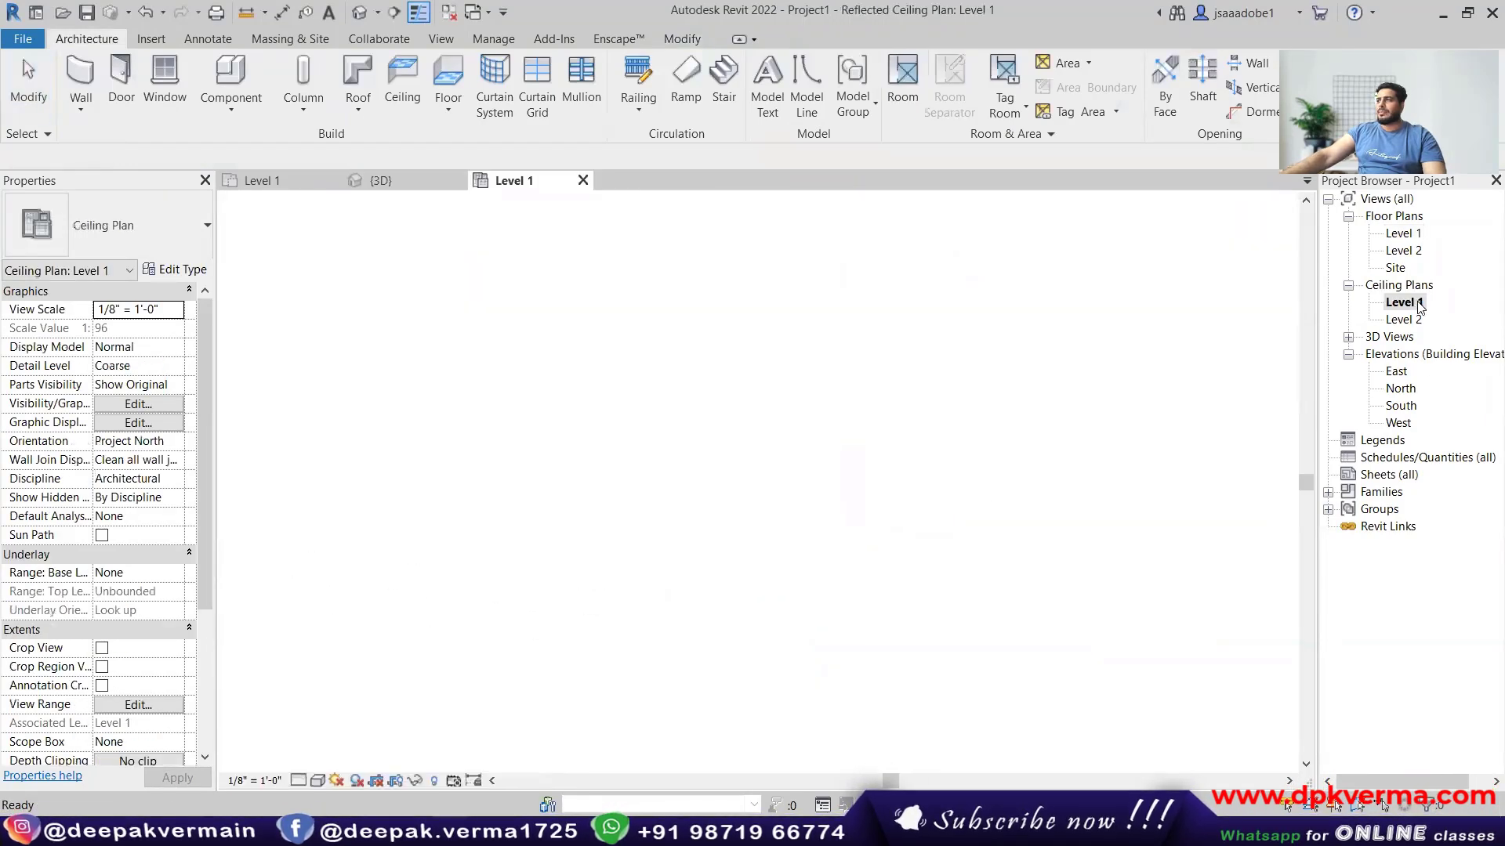
double_click(1401, 389)
double_click(1401, 406)
double_click(1397, 371)
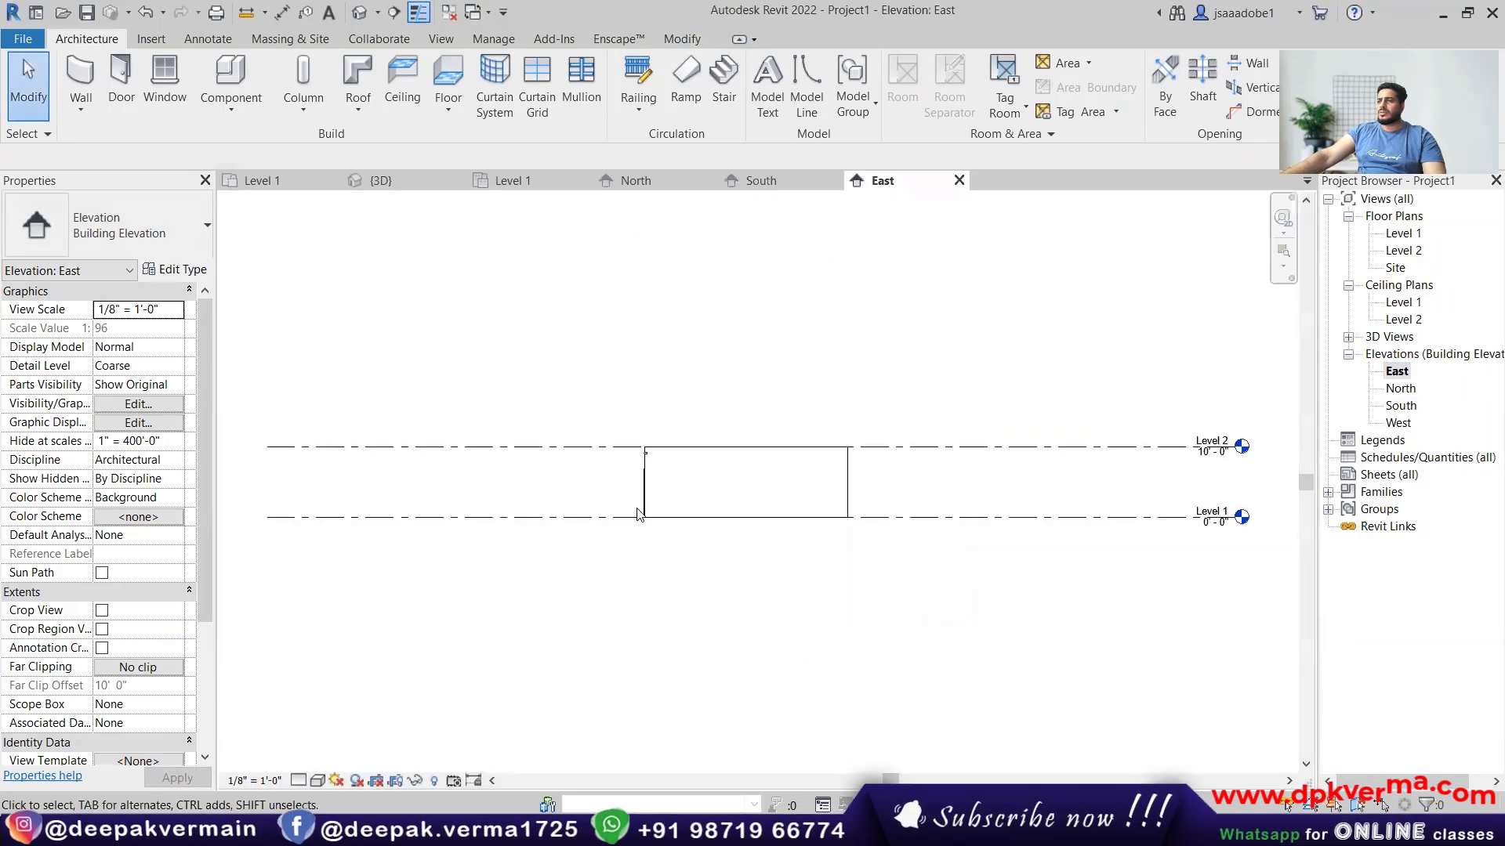
scroll(705, 462, "up", 6)
left_click(552, 323)
scroll(552, 317, "up", 2)
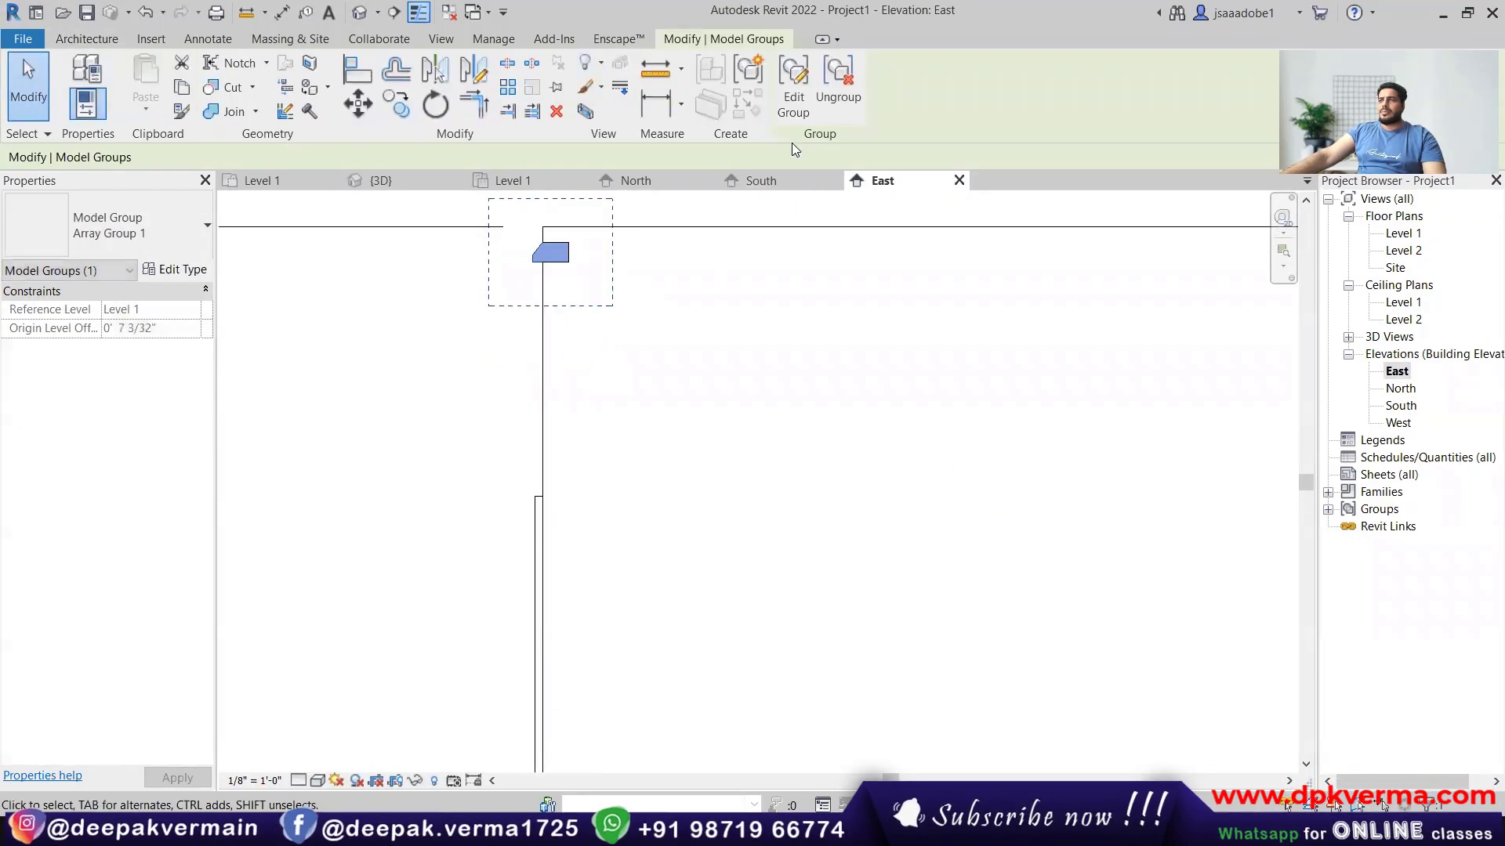
left_click(834, 92)
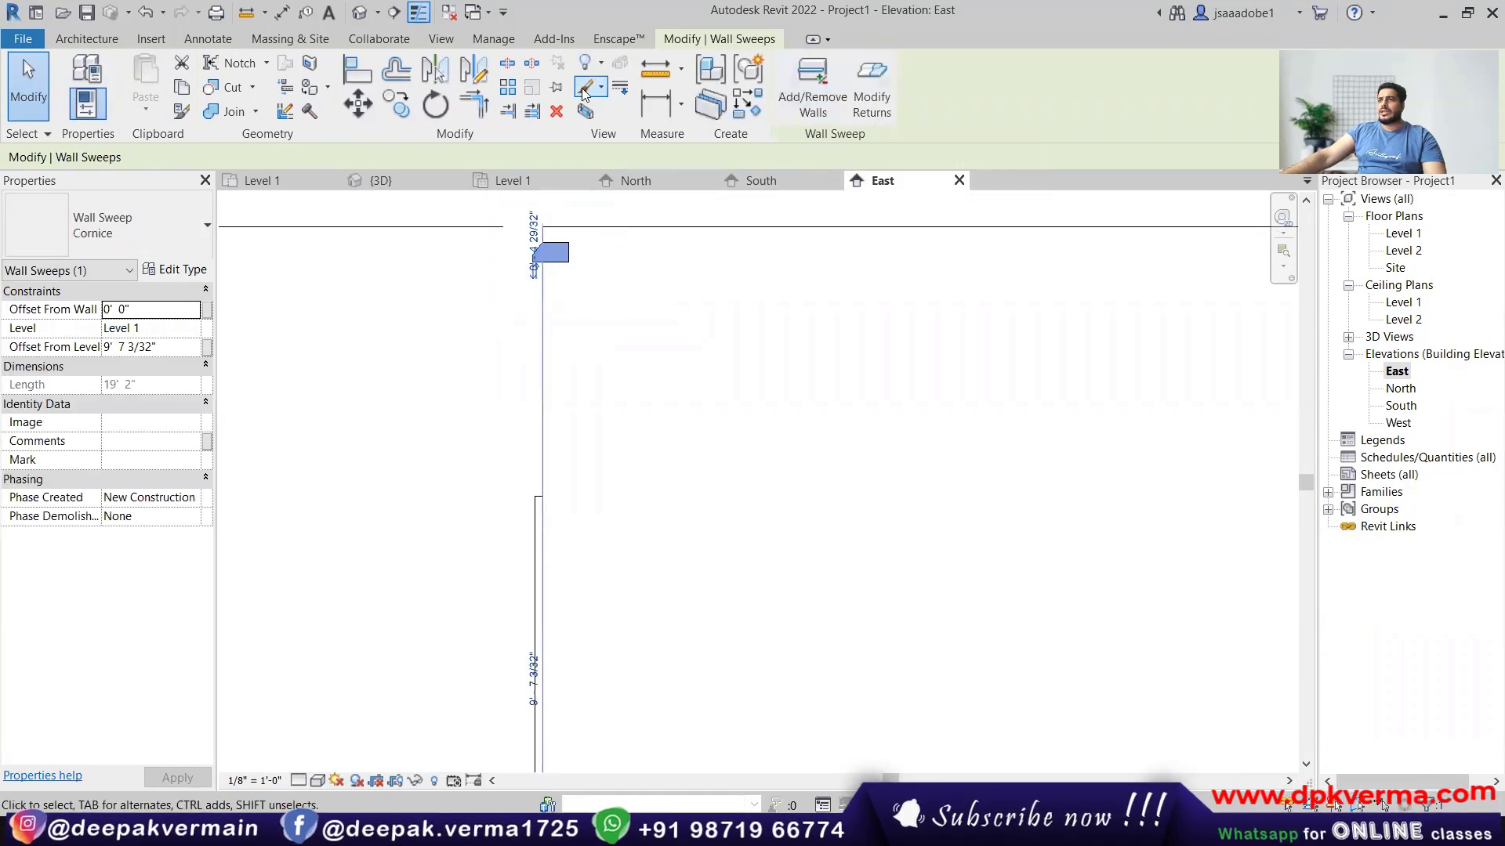
Array the Cornice sweep vertically down the door wall in the East elevation with a count of 7.
left_click(507, 87)
left_click(571, 259)
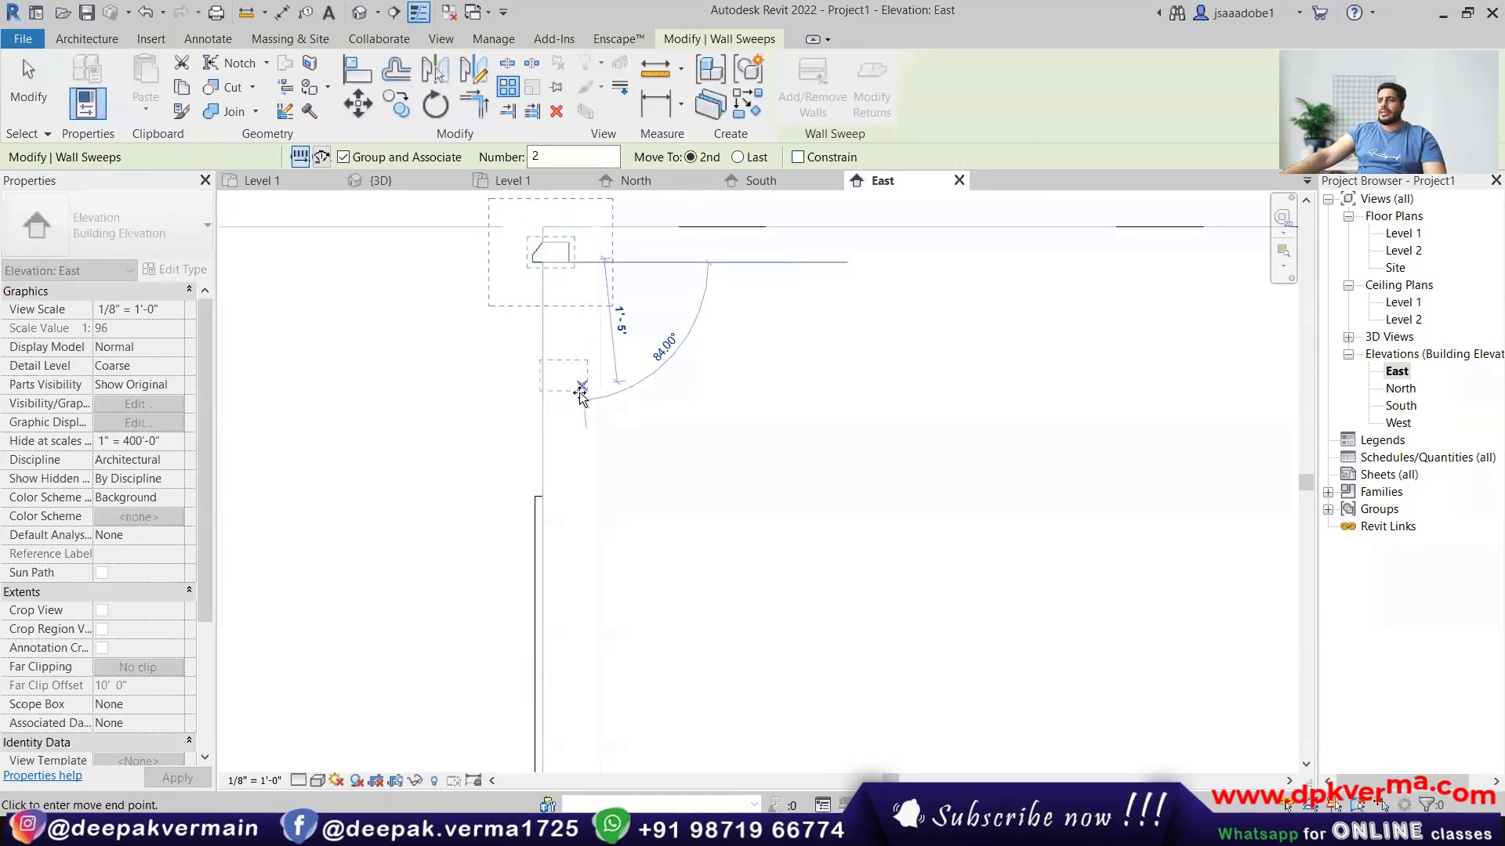
scroll(586, 471, "down", 2)
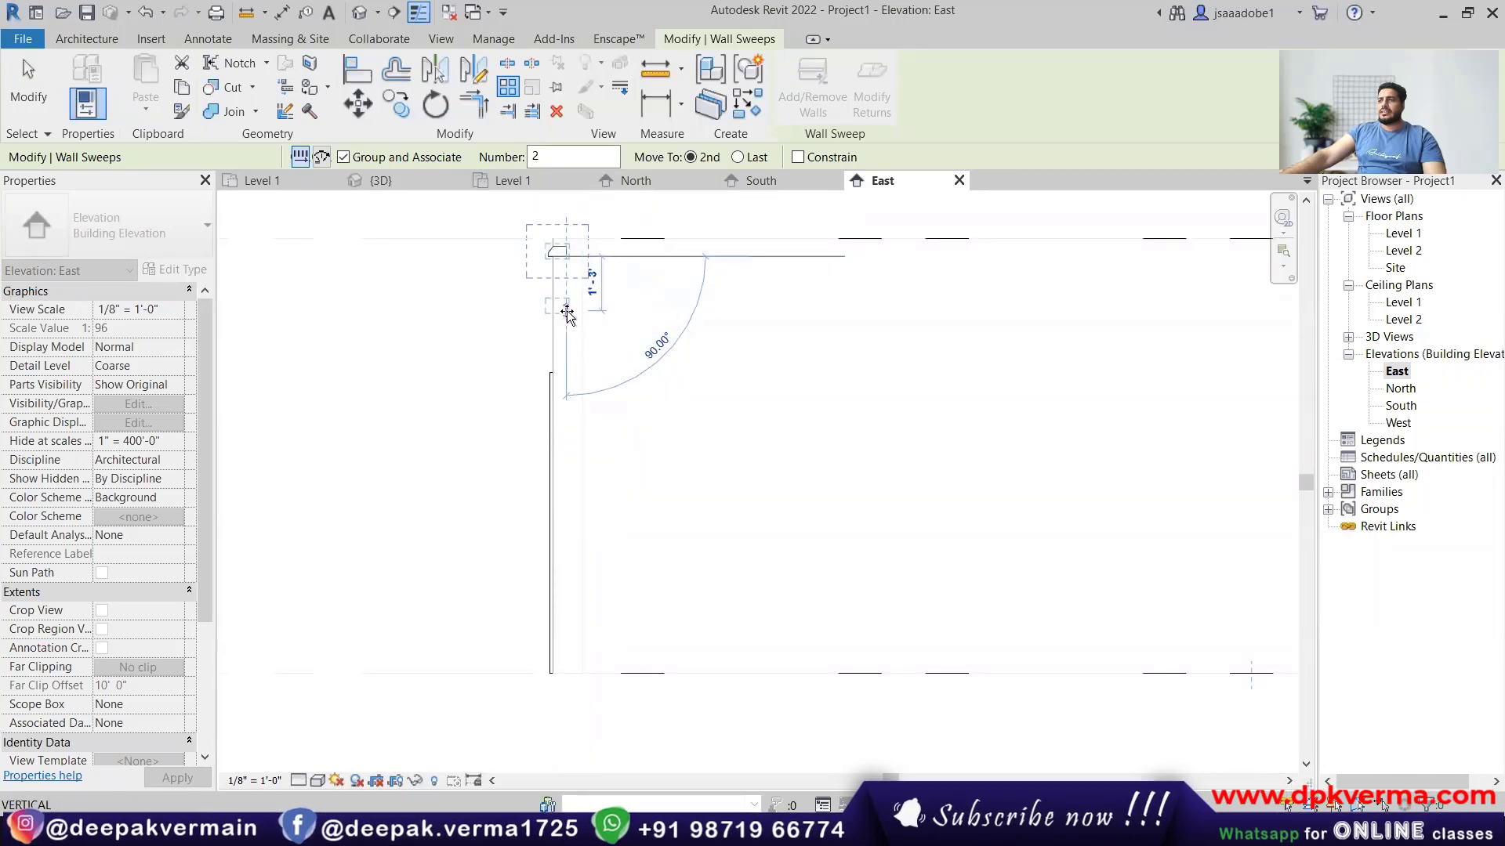
left_click(565, 284)
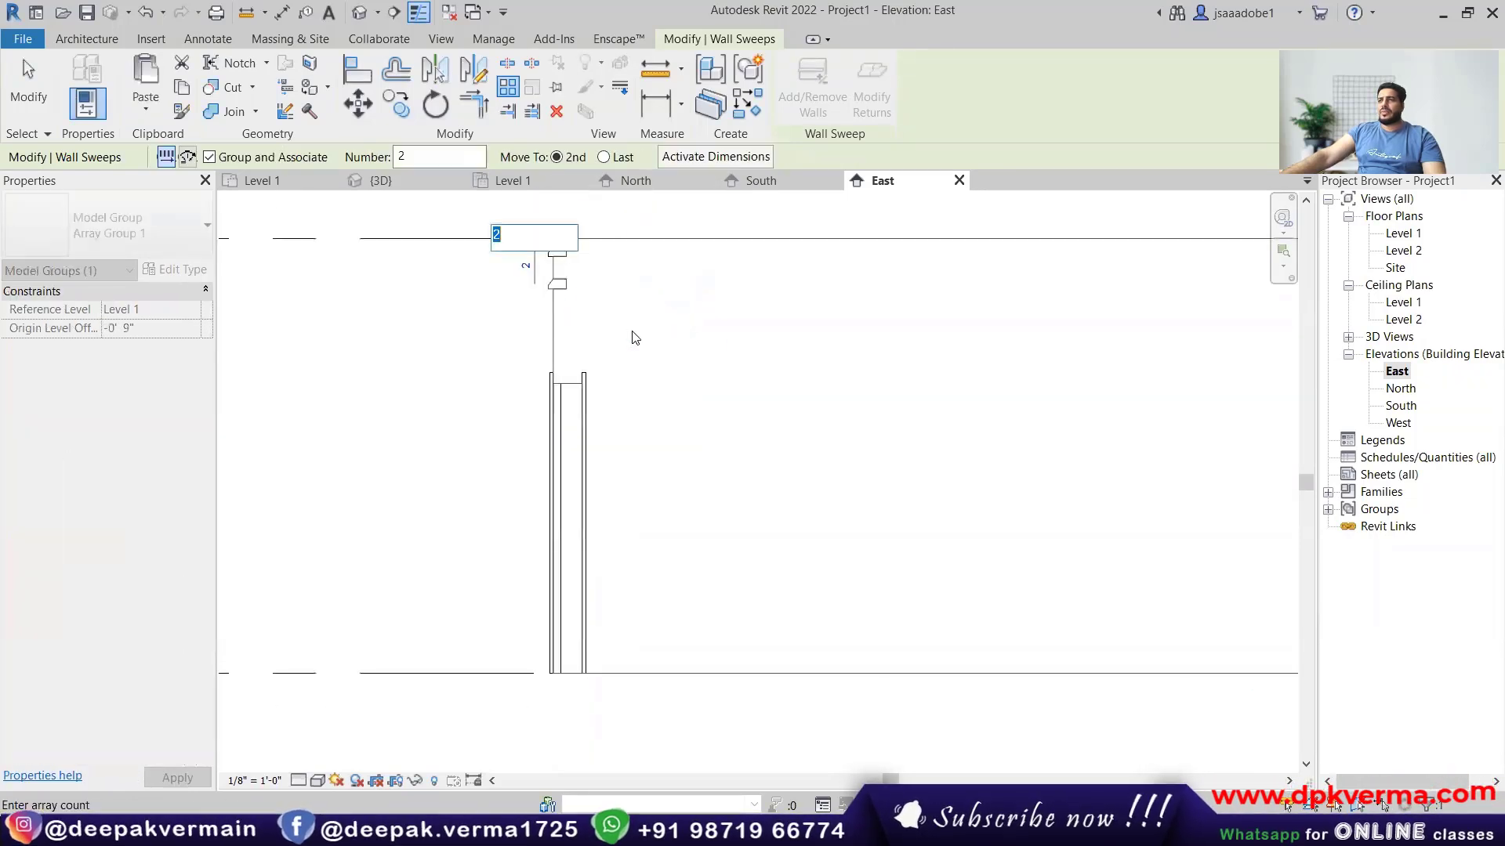
type("7")
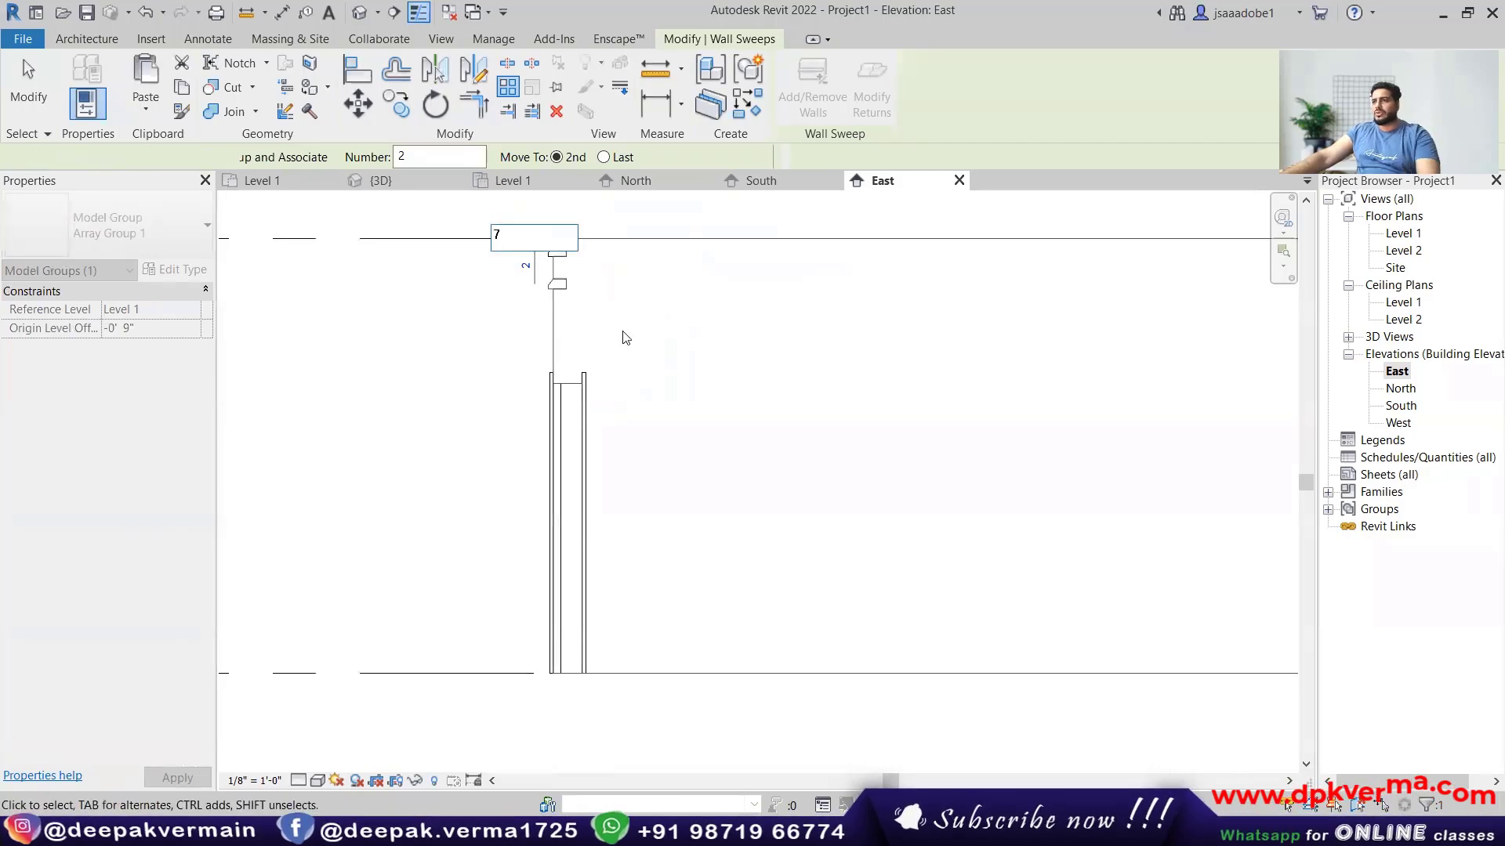
key("Return")
key("Escape")
scroll(578, 426, "down", 2)
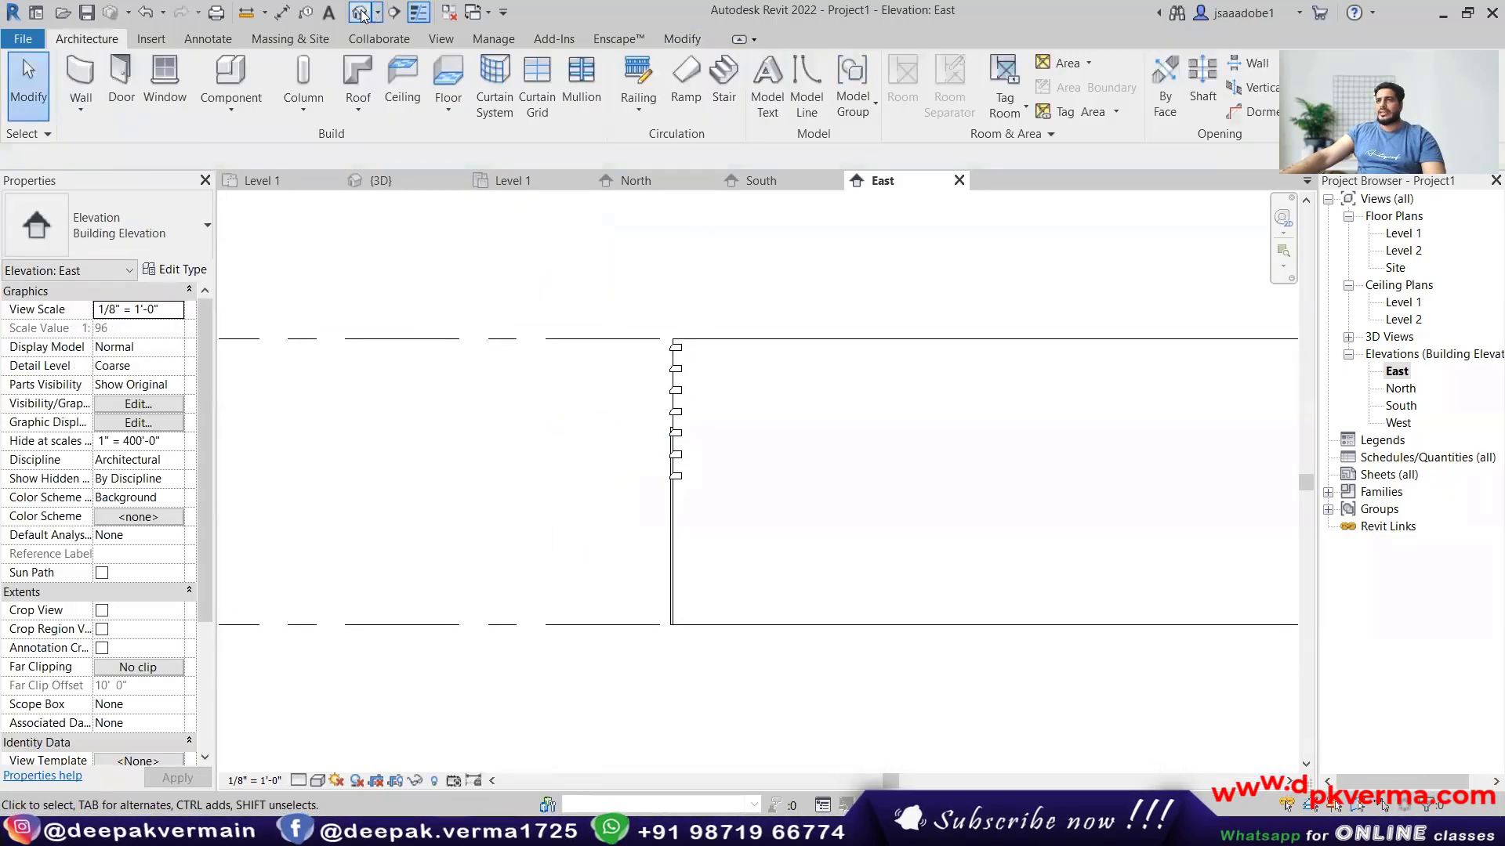
Return to the 3D view, undo the array of sweeps and delete the remaining Cornice sweep from the door wall.
left_click(360, 13)
scroll(714, 423, "up", 6)
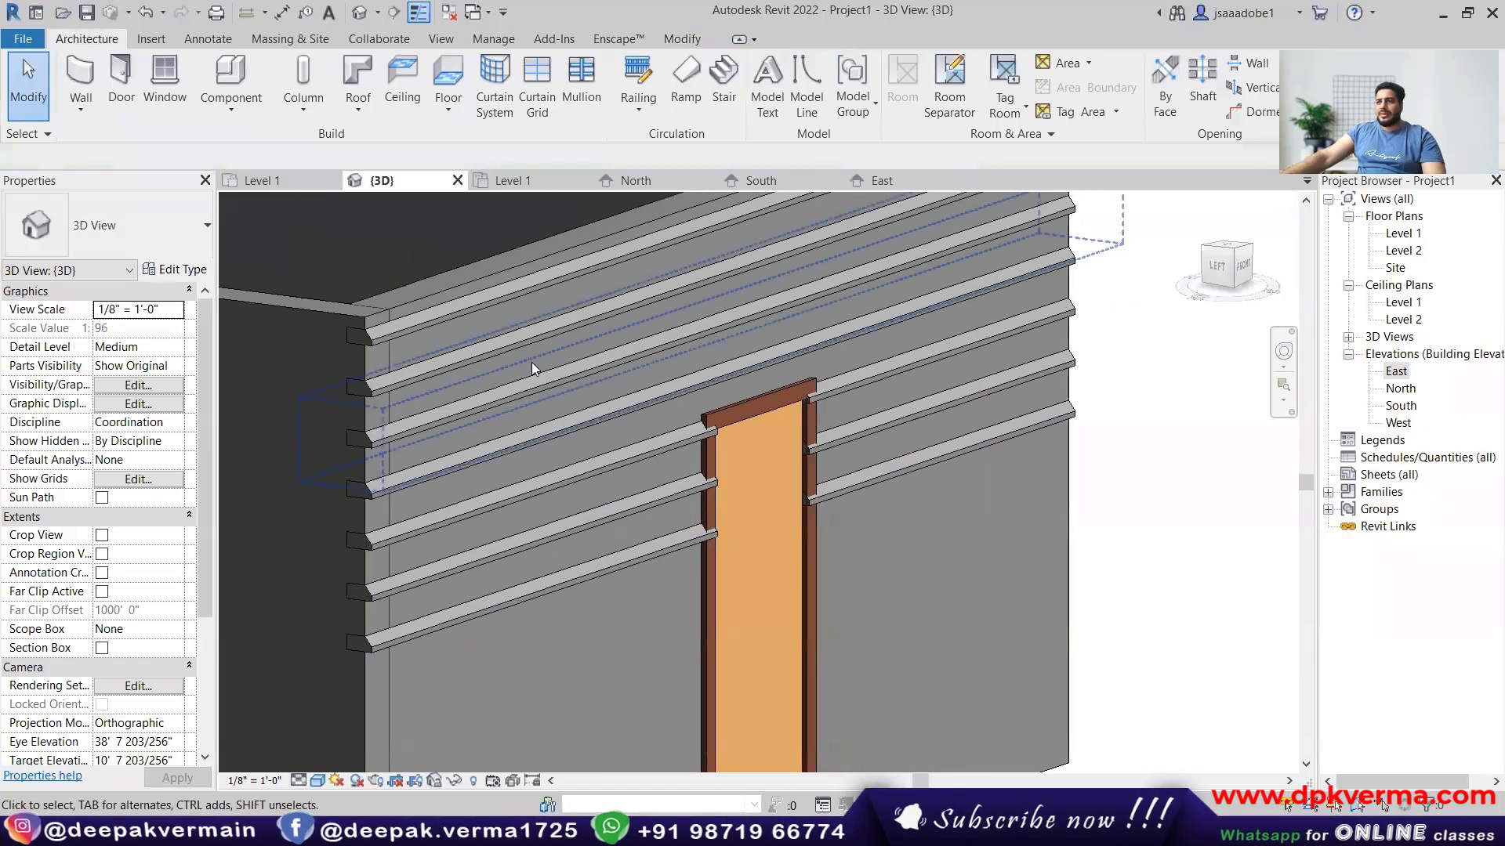
scroll(541, 408, "down", 3)
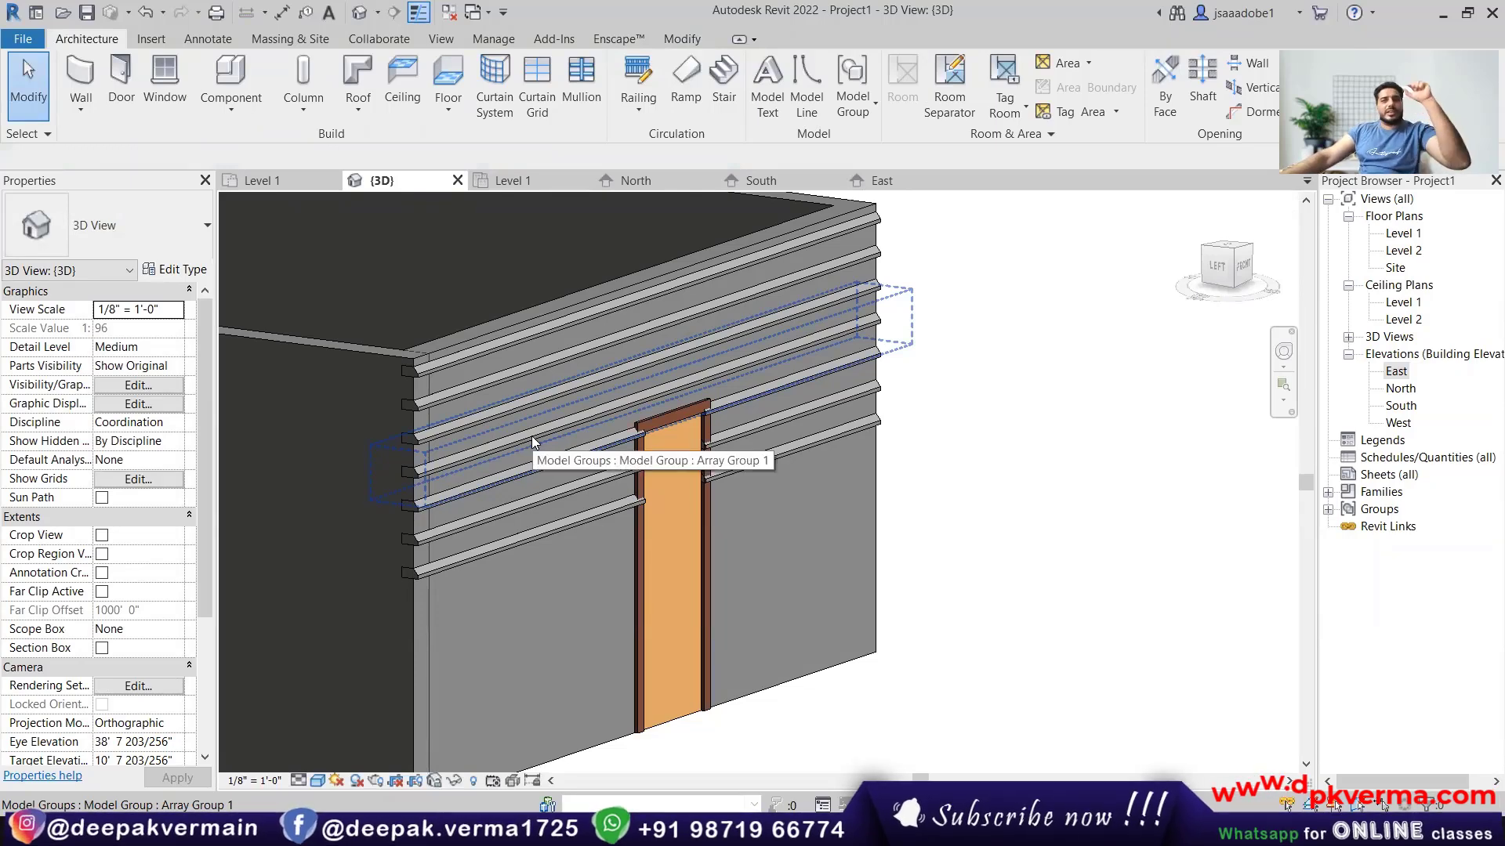
scroll(490, 445, "up", 2)
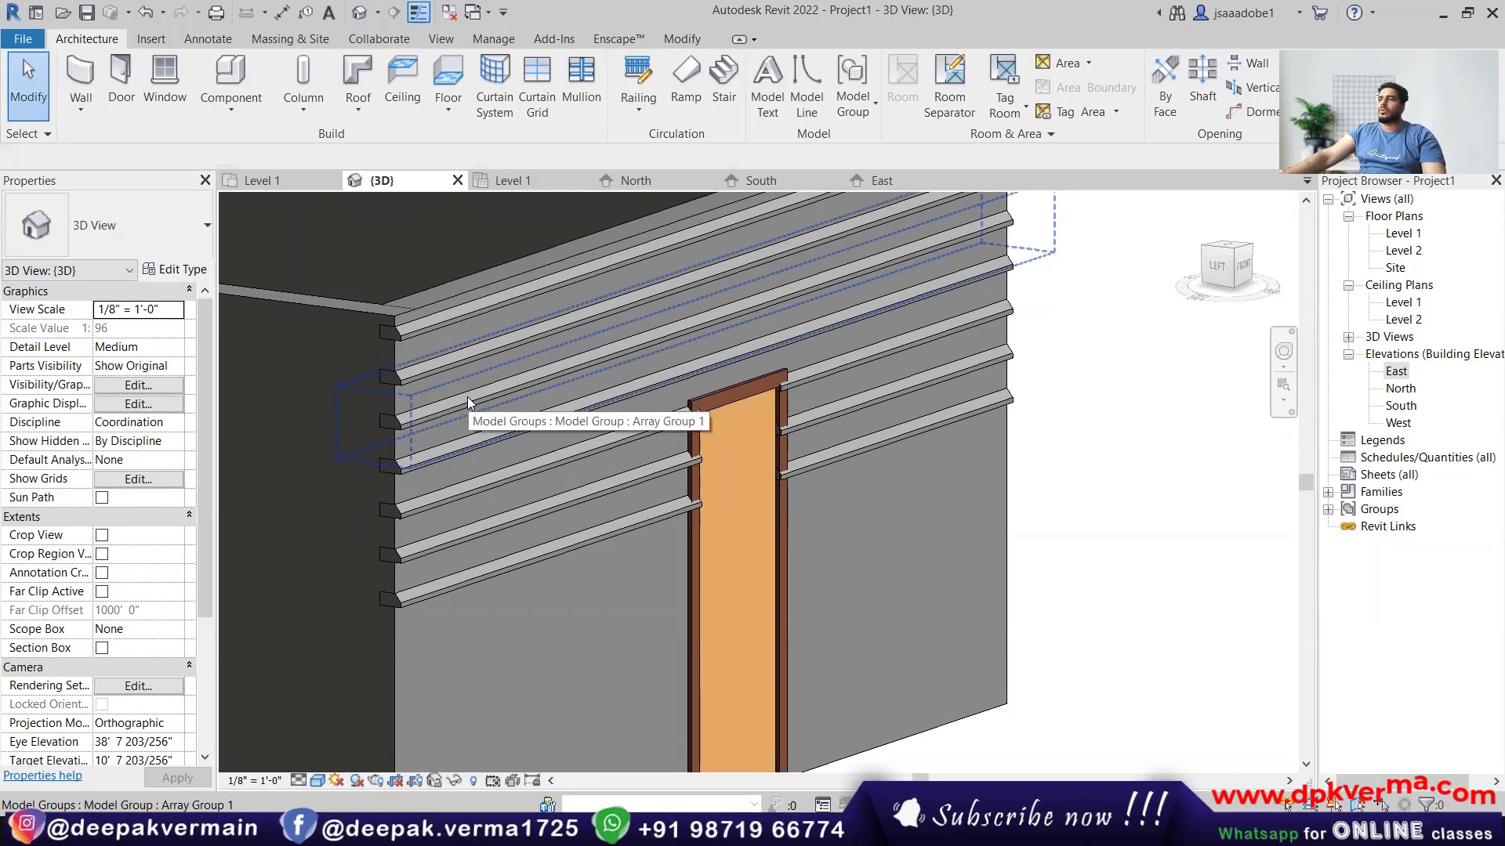
key("ctrl+z")
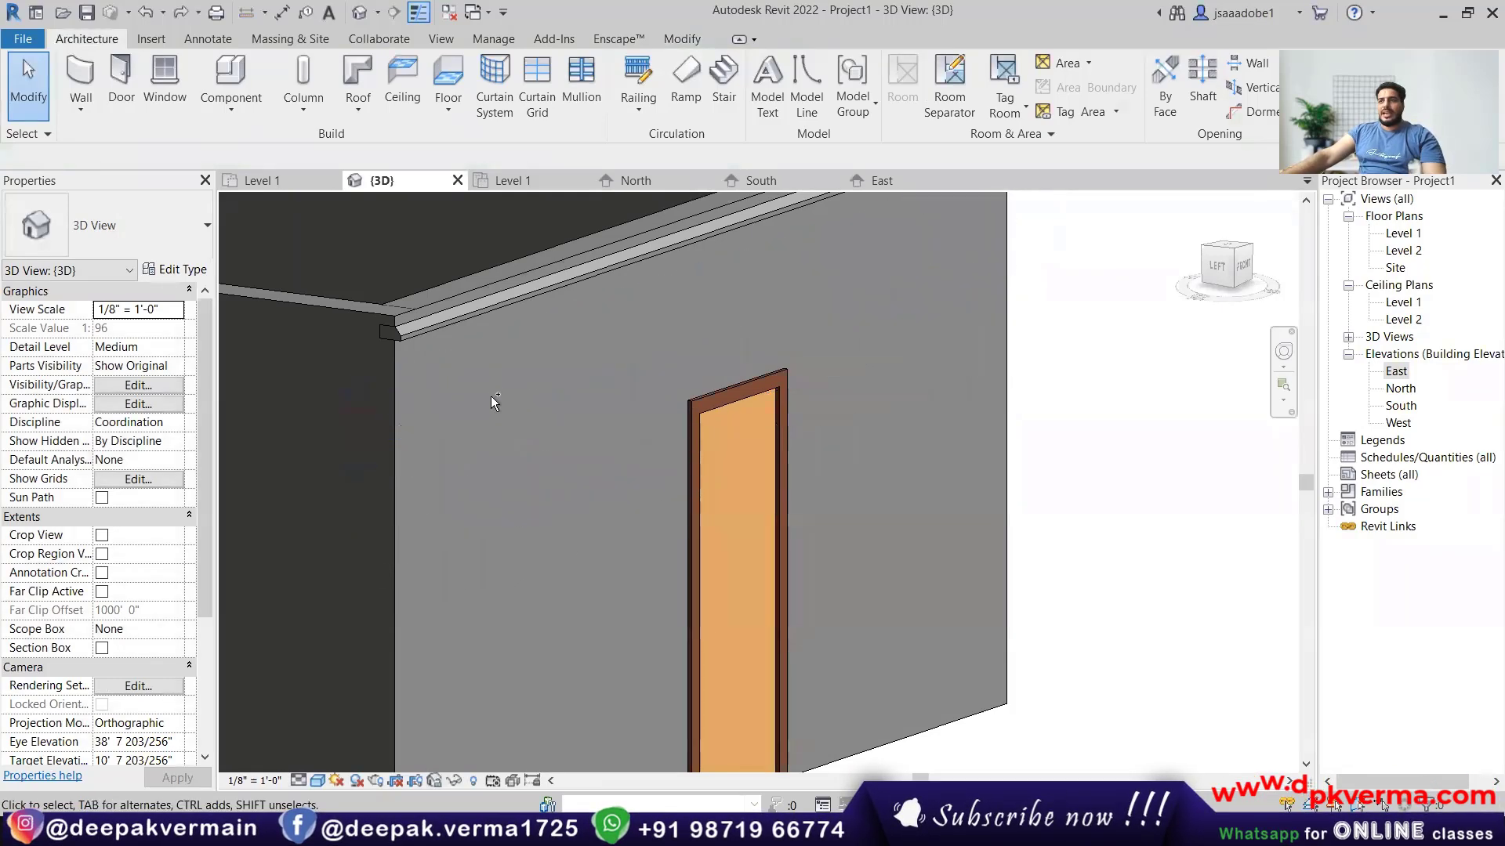
left_click(473, 336)
key("Escape")
scroll(522, 425, "down", 8)
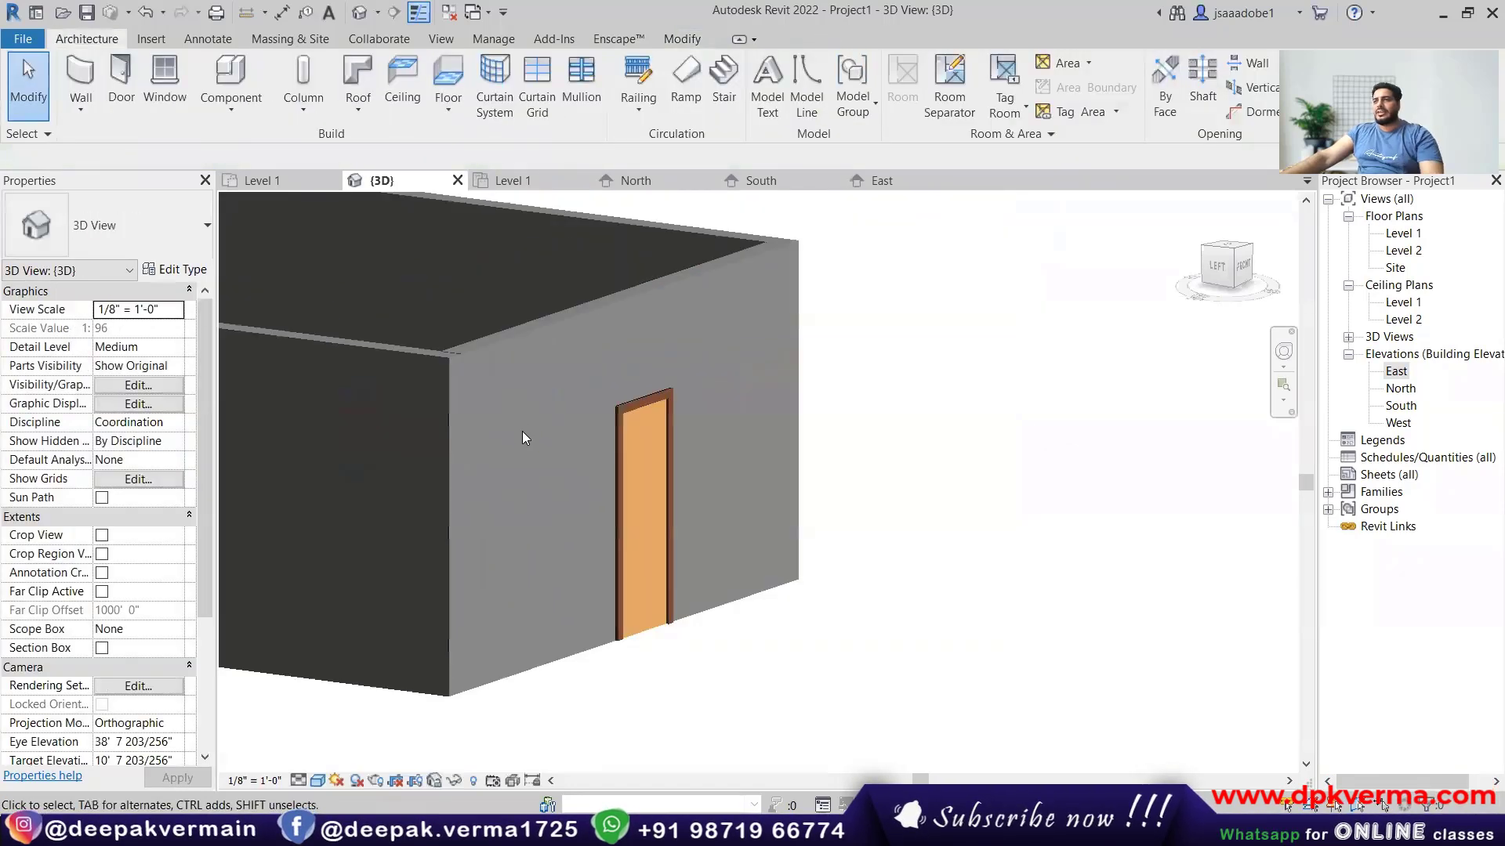
Place a vertical Cornice wall sweep on the door wall, about 1'-10" from the front-left corner.
scroll(527, 462, "up", 5)
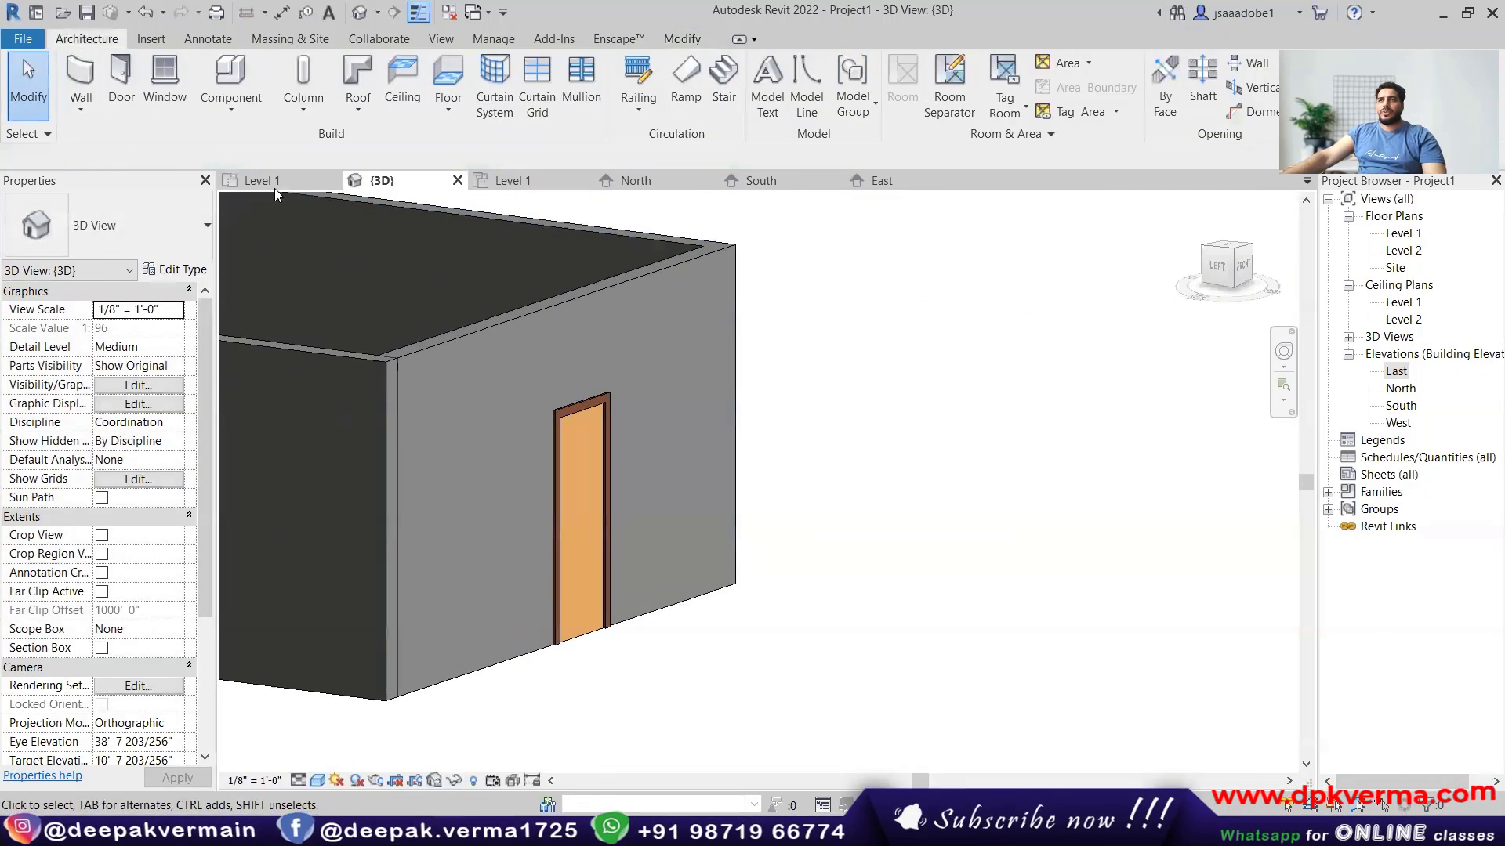
left_click(81, 110)
left_click(126, 264)
middle_click_drag(464, 490, 556, 497)
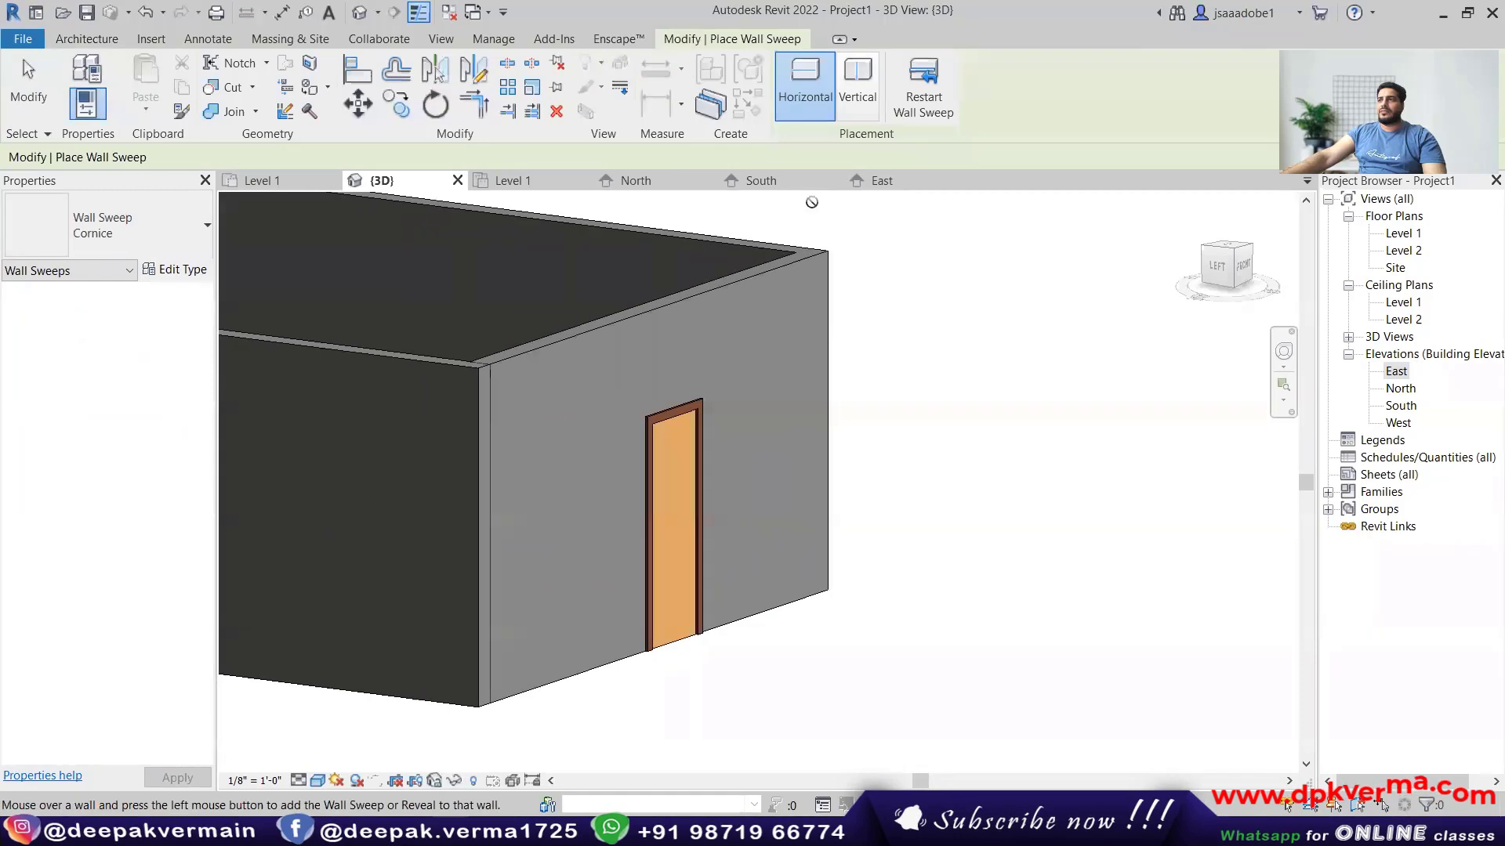
left_click(854, 111)
scroll(484, 537, "up", 3)
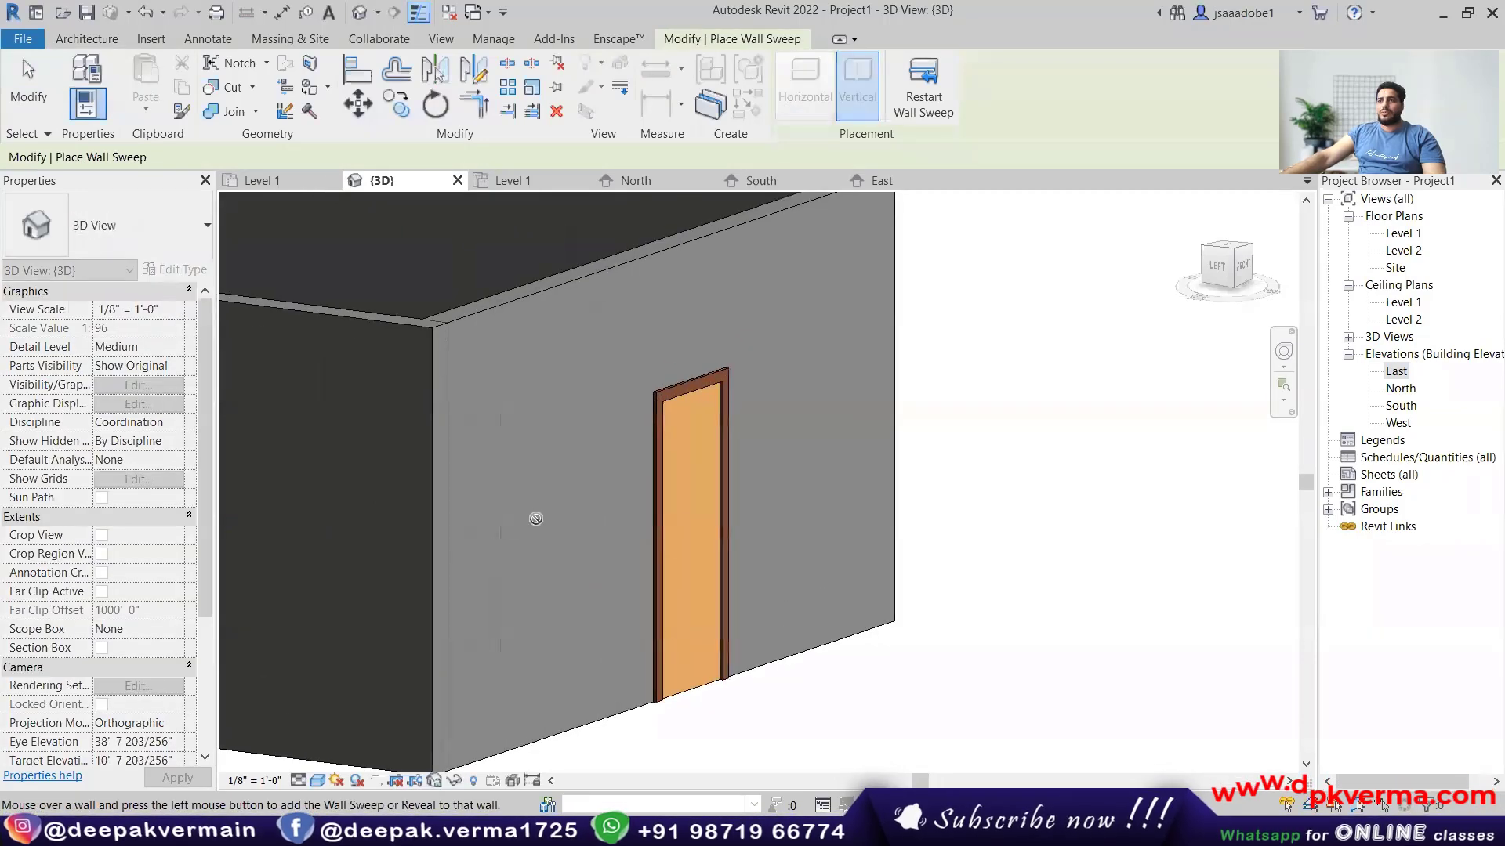
scroll(587, 471, "down", 2)
scroll(562, 464, "up", 2)
left_click(496, 463)
right_click(923, 291)
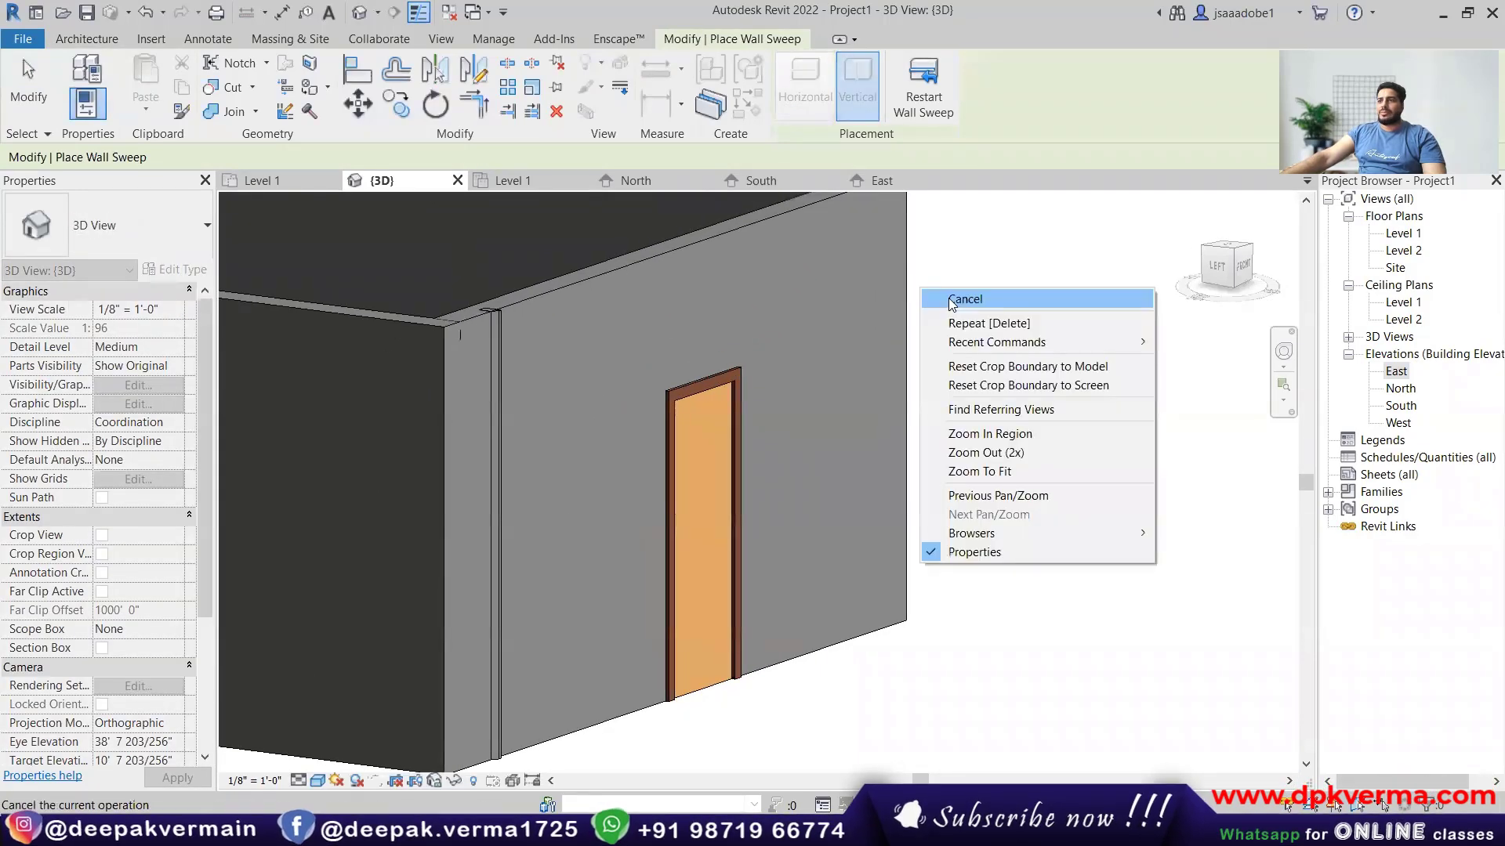
left_click(956, 303)
right_click(958, 310)
Change the Cornice type's profile to a Parapet Cap-Precast profile, starting from the vertical sweep on the door wall.
left_click(507, 351)
left_click(494, 351)
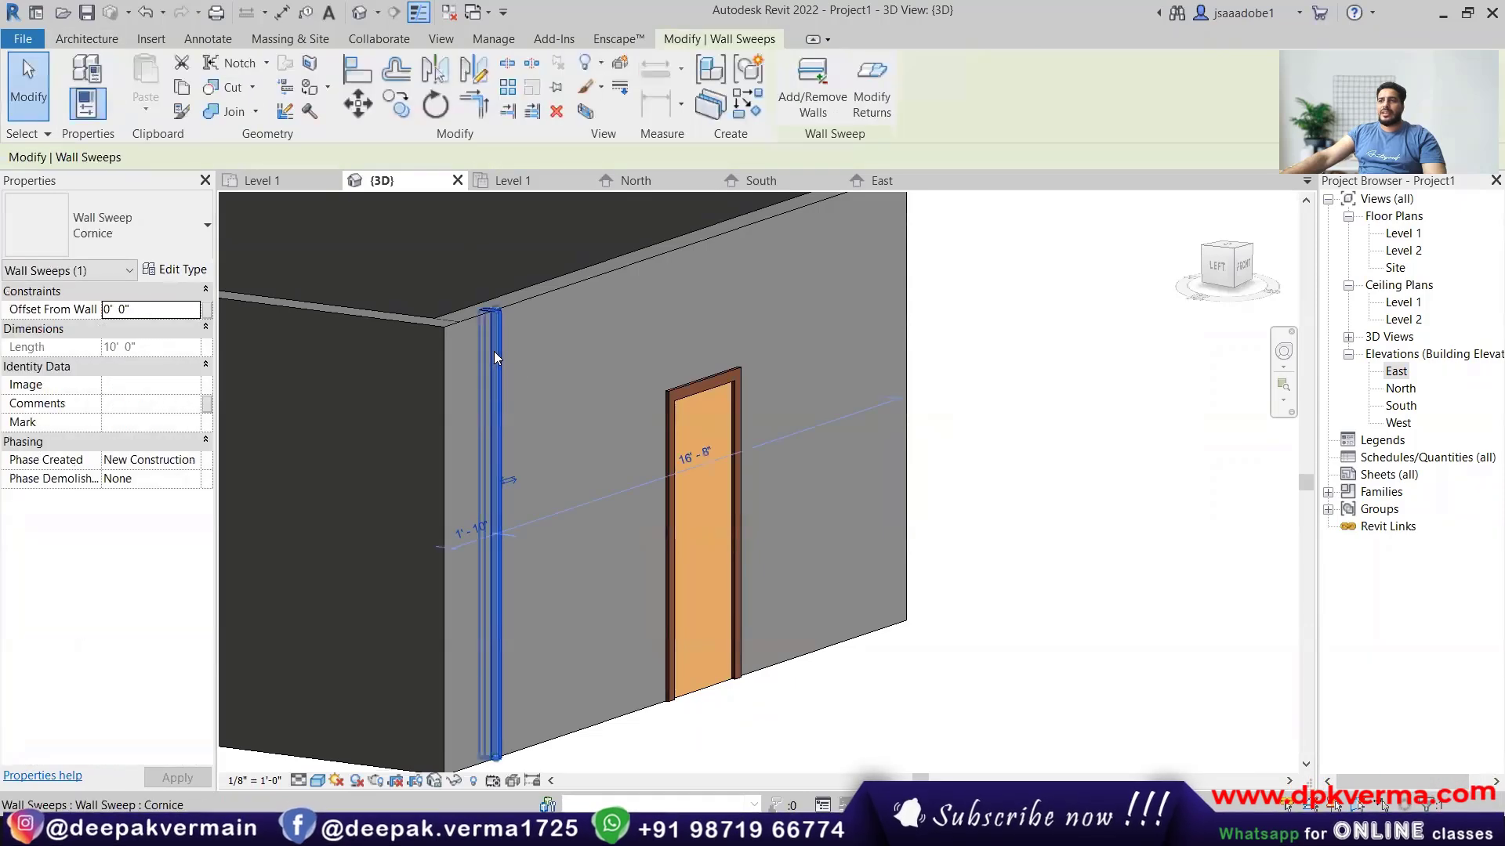
left_click(178, 269)
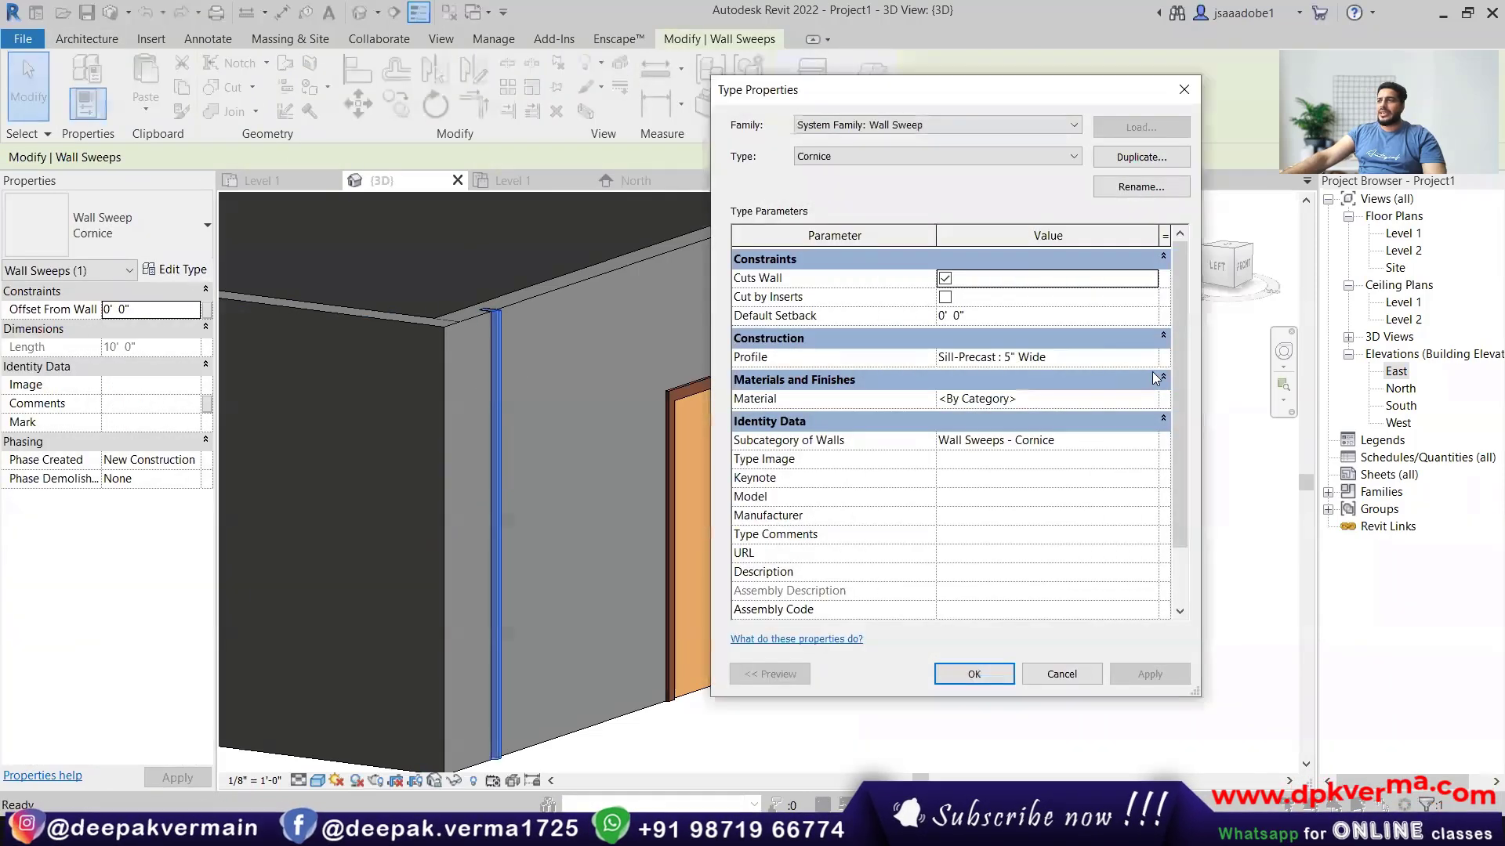
left_click(1152, 358)
scroll(1050, 427, "up", 3)
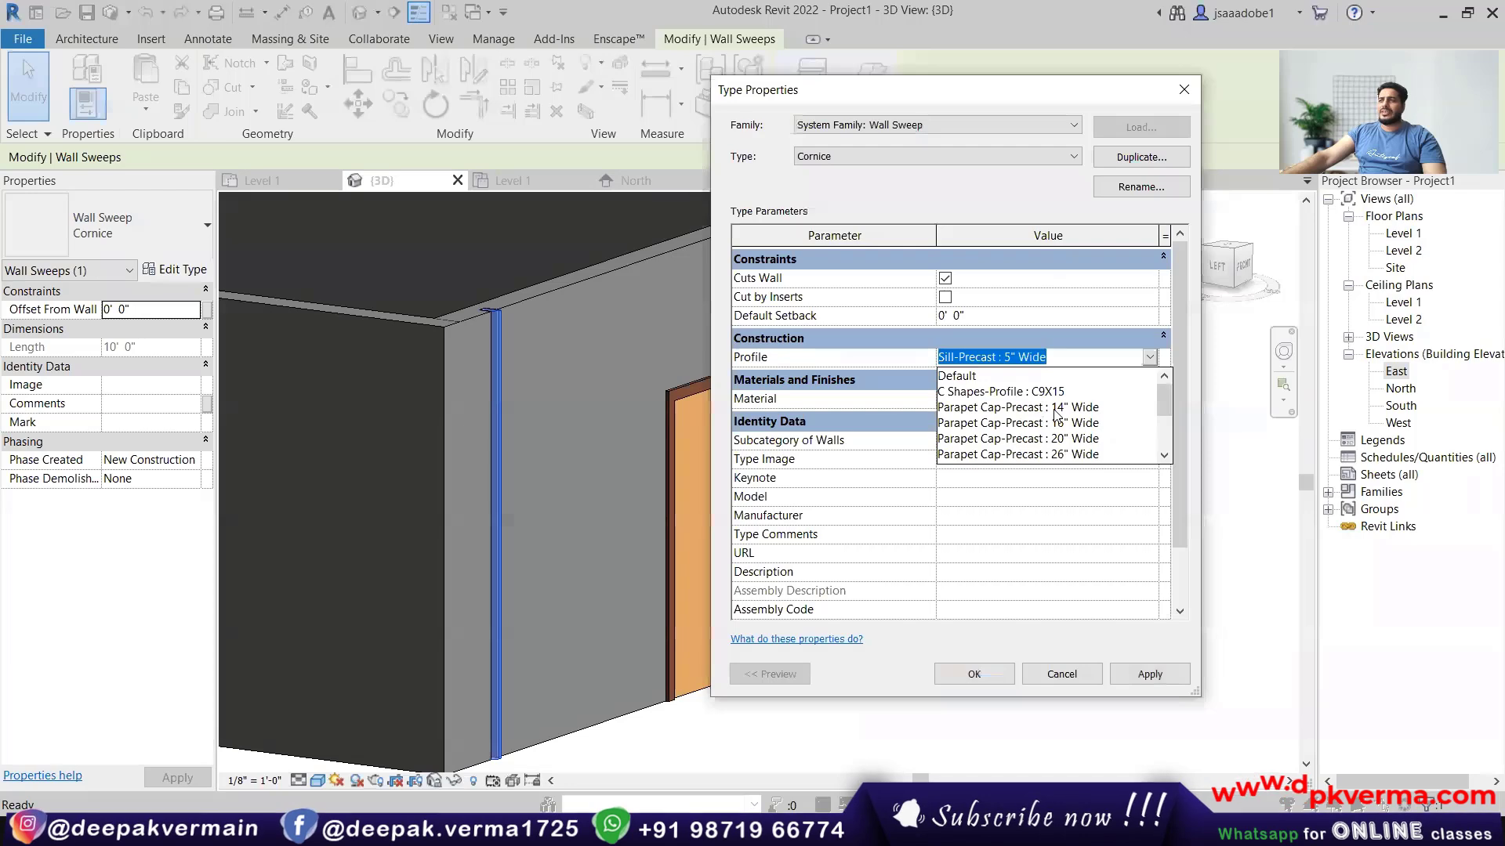
left_click(1055, 415)
left_click(948, 672)
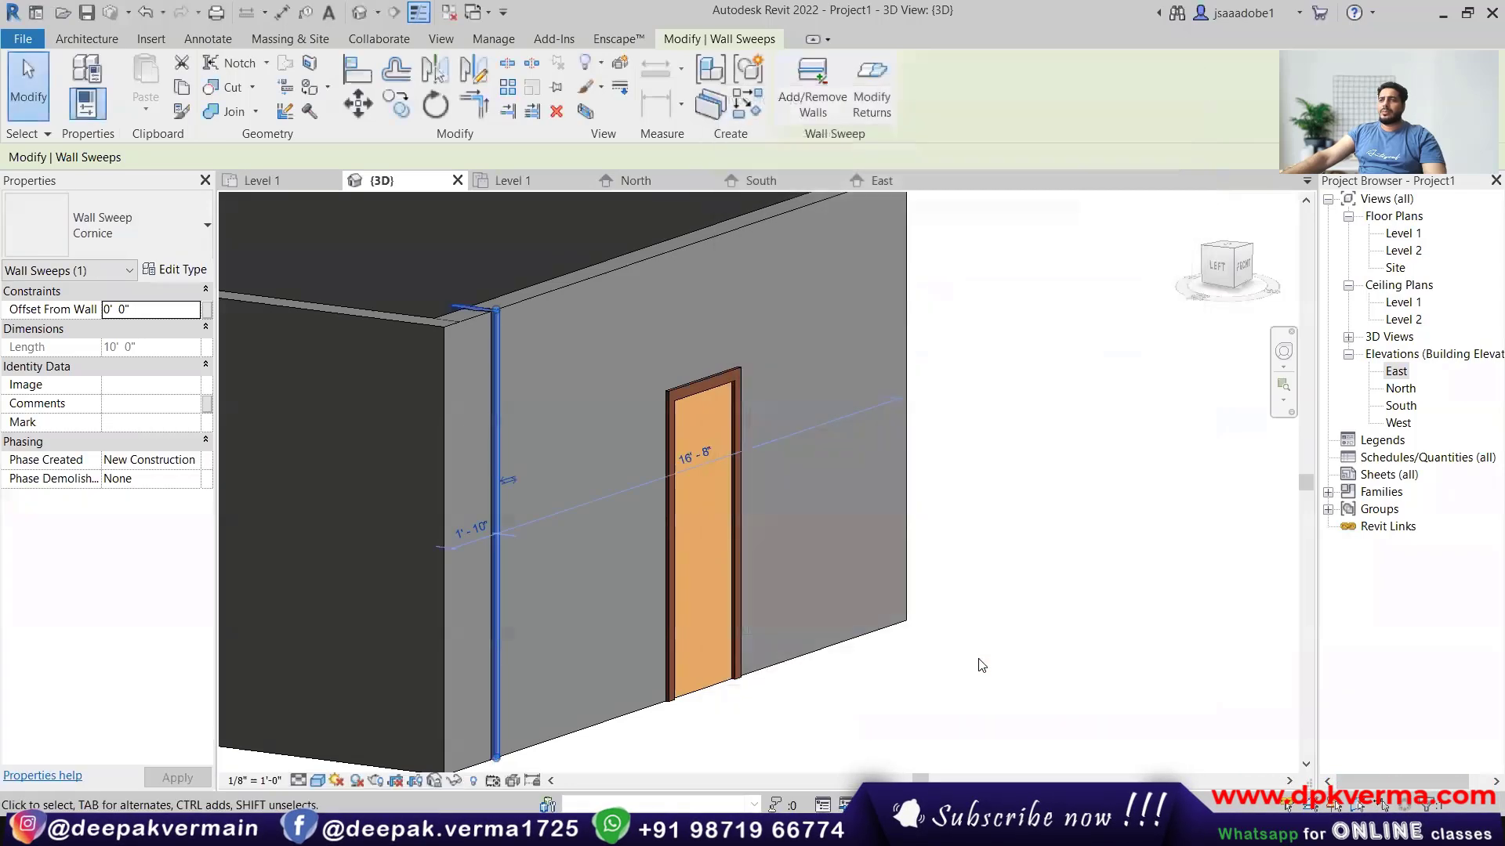
Set the vertical Cornice sweep's offset from the wall to 1' 0".
left_click(179, 310)
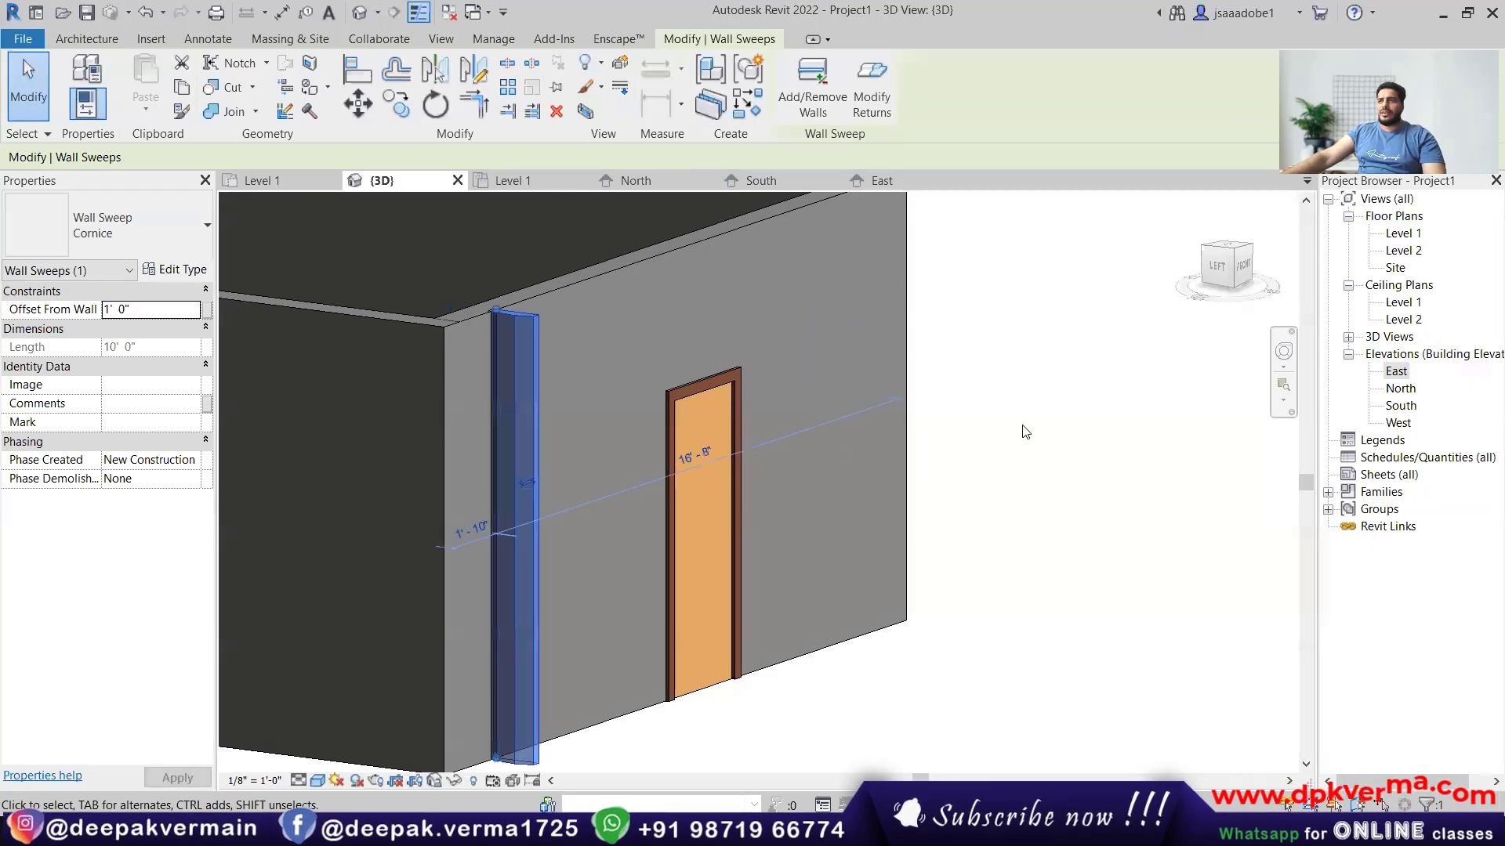
left_click(950, 436)
middle_click_drag(614, 436, 536, 480, "shift")
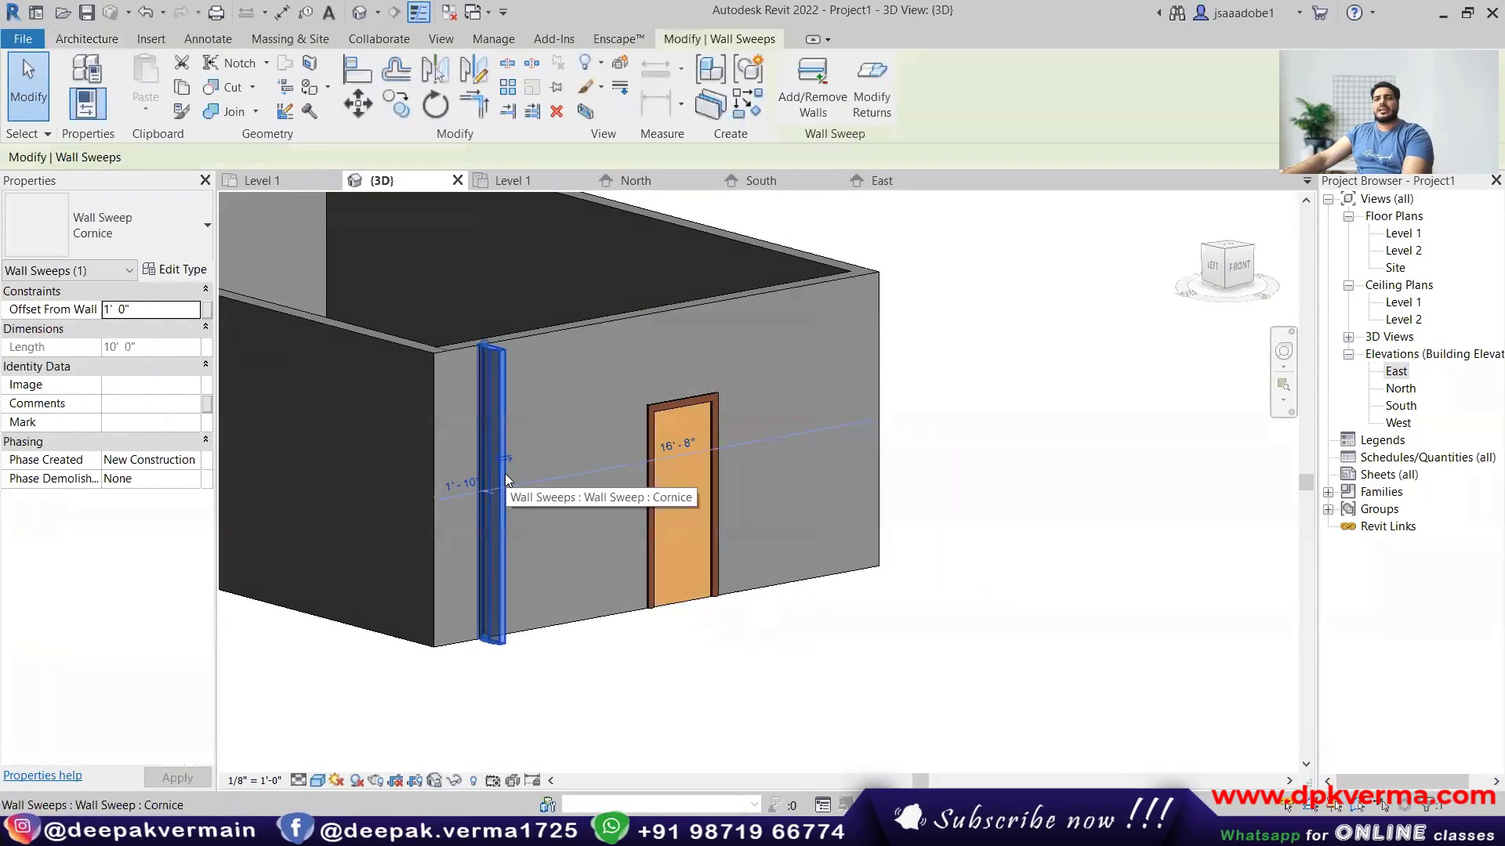
Delete the vertical Cornice sweep from the door wall.
key("Delete")
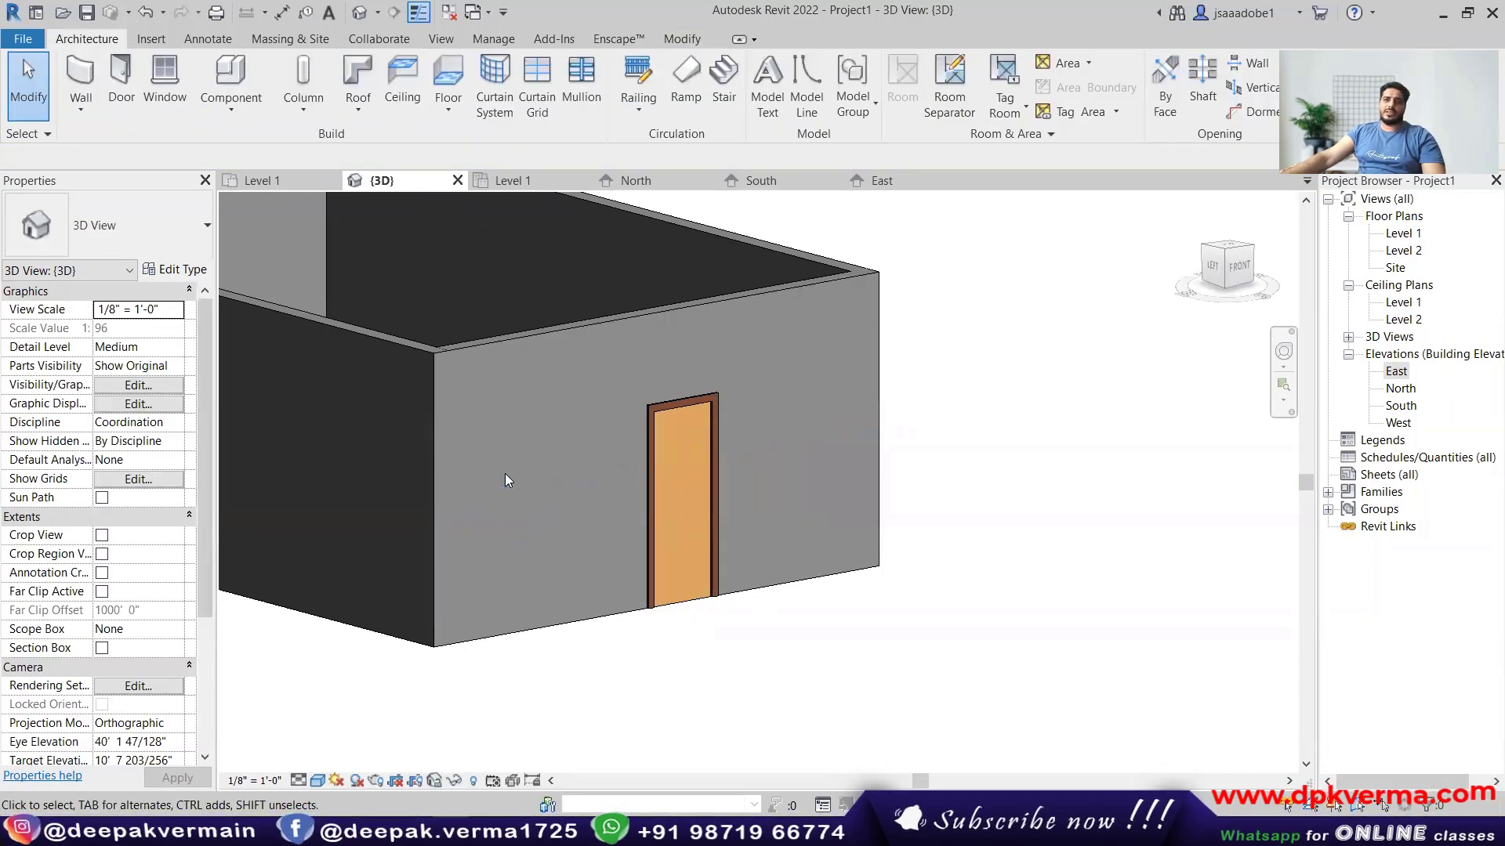
scroll(505, 473, "down", 3)
scroll(520, 487, "up", 2)
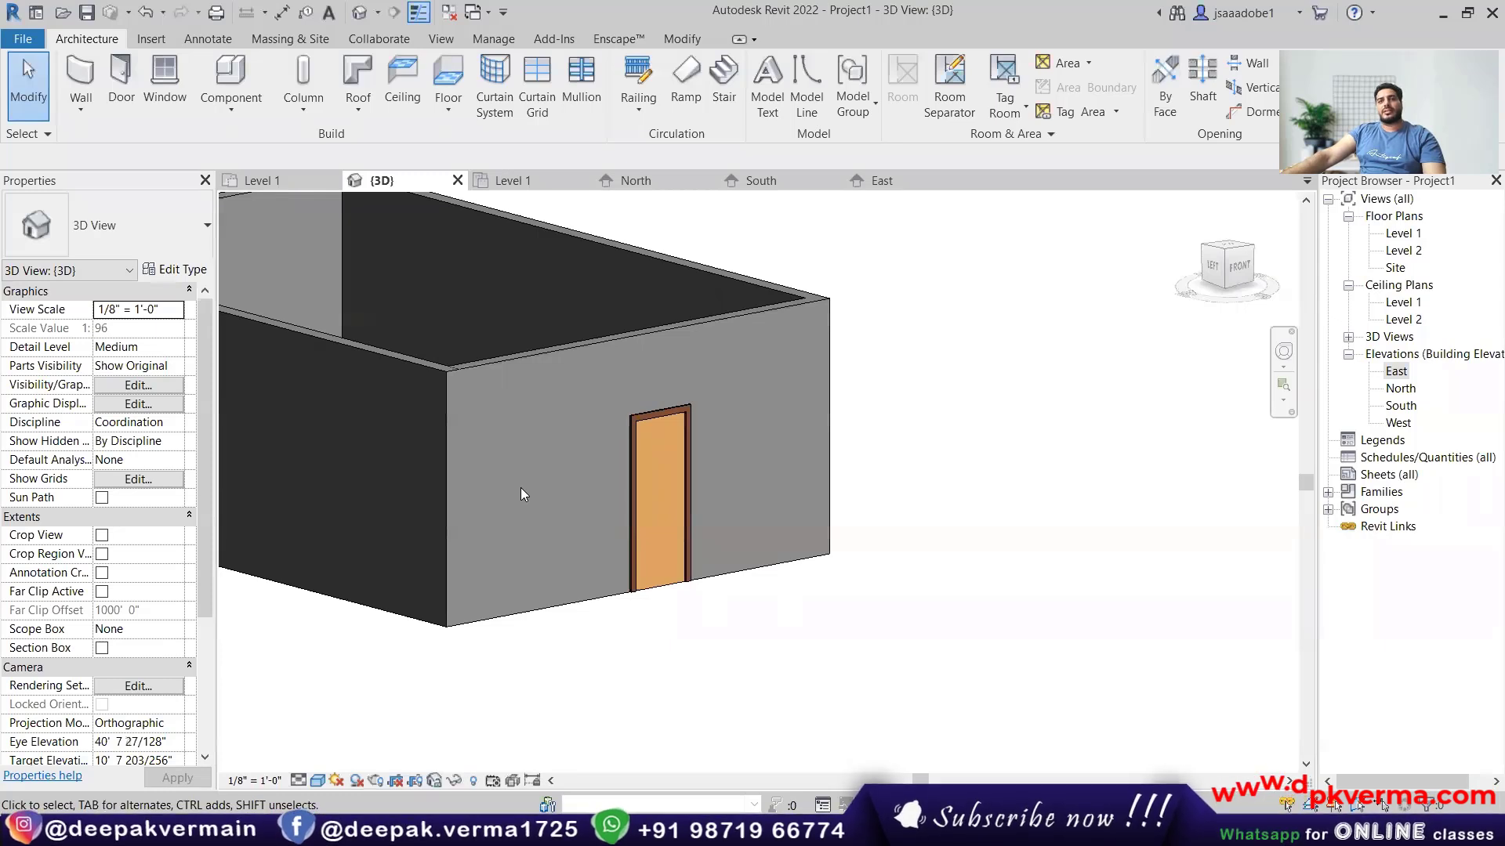
Place a horizontal wall reveal along the door wall, above the door, at a height of about 8'-5".
left_click(81, 112)
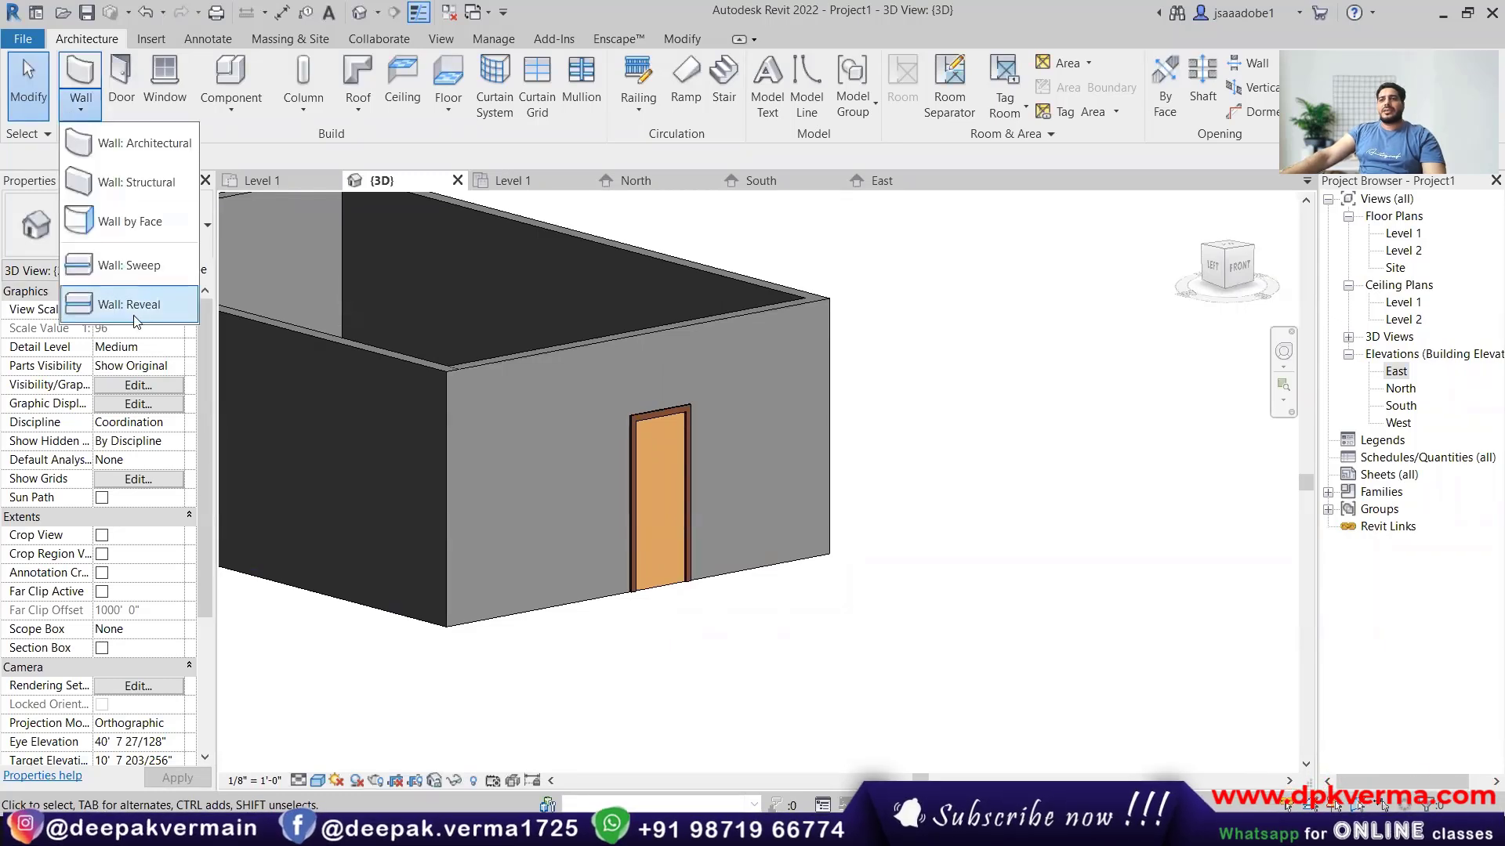
left_click(130, 304)
scroll(517, 471, "up", 2)
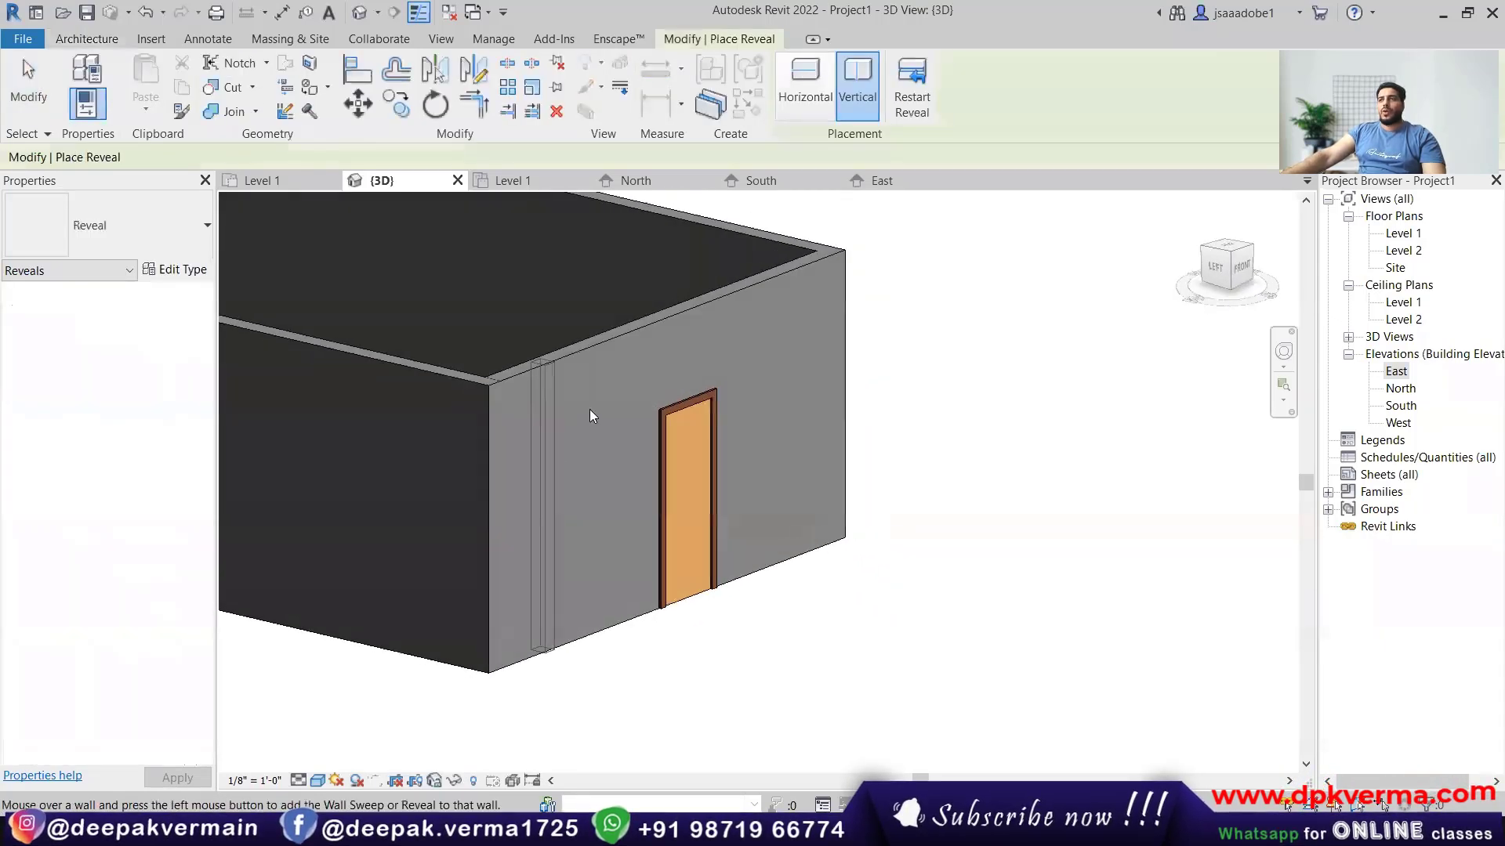
scroll(549, 424, "up", 2)
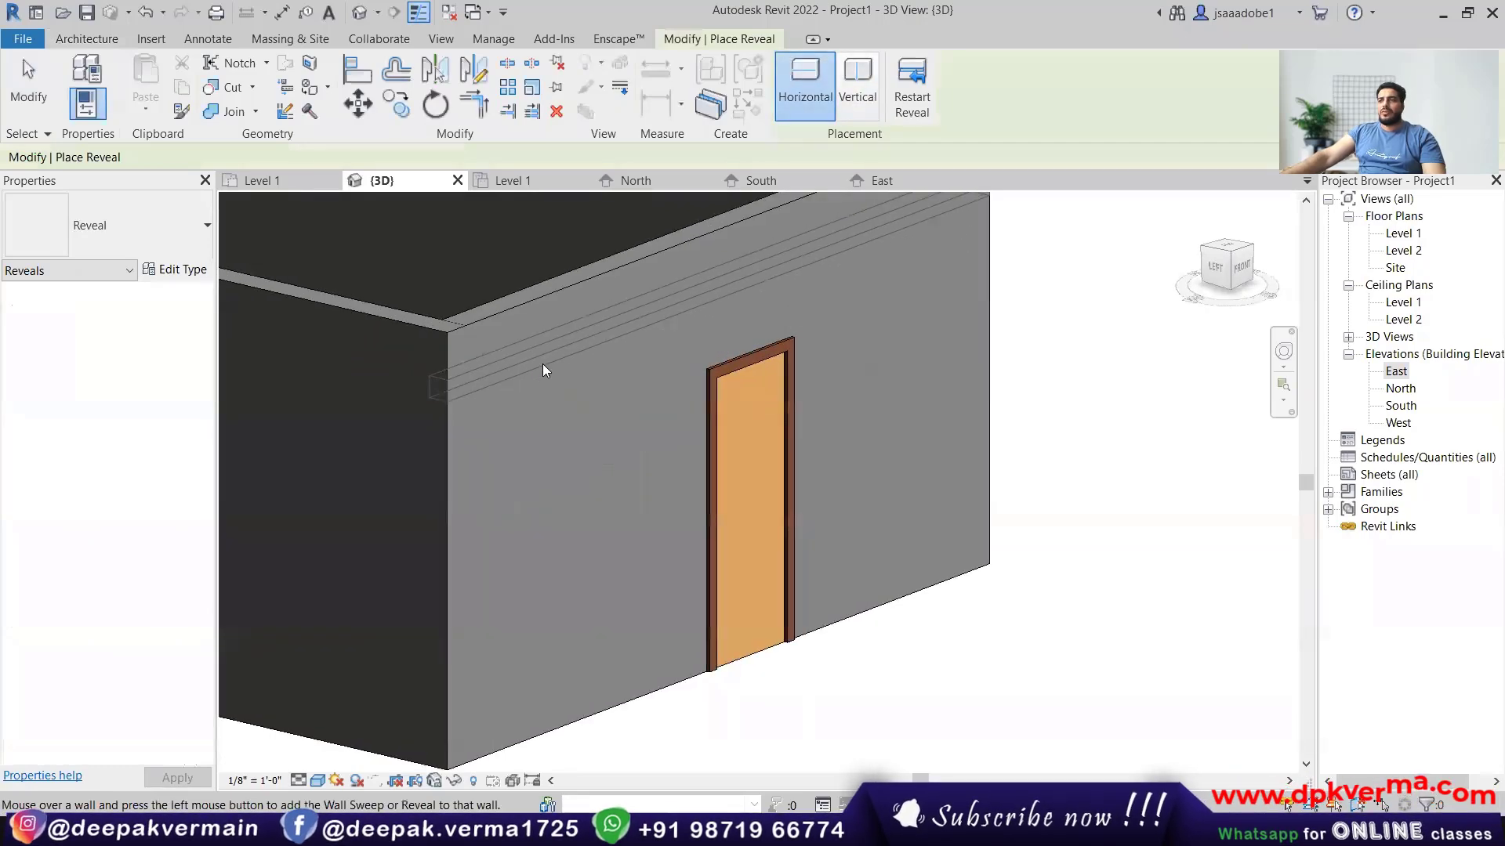
left_click(542, 364)
right_click(1056, 284)
left_click(1062, 290)
right_click(1064, 290)
left_click(1070, 299)
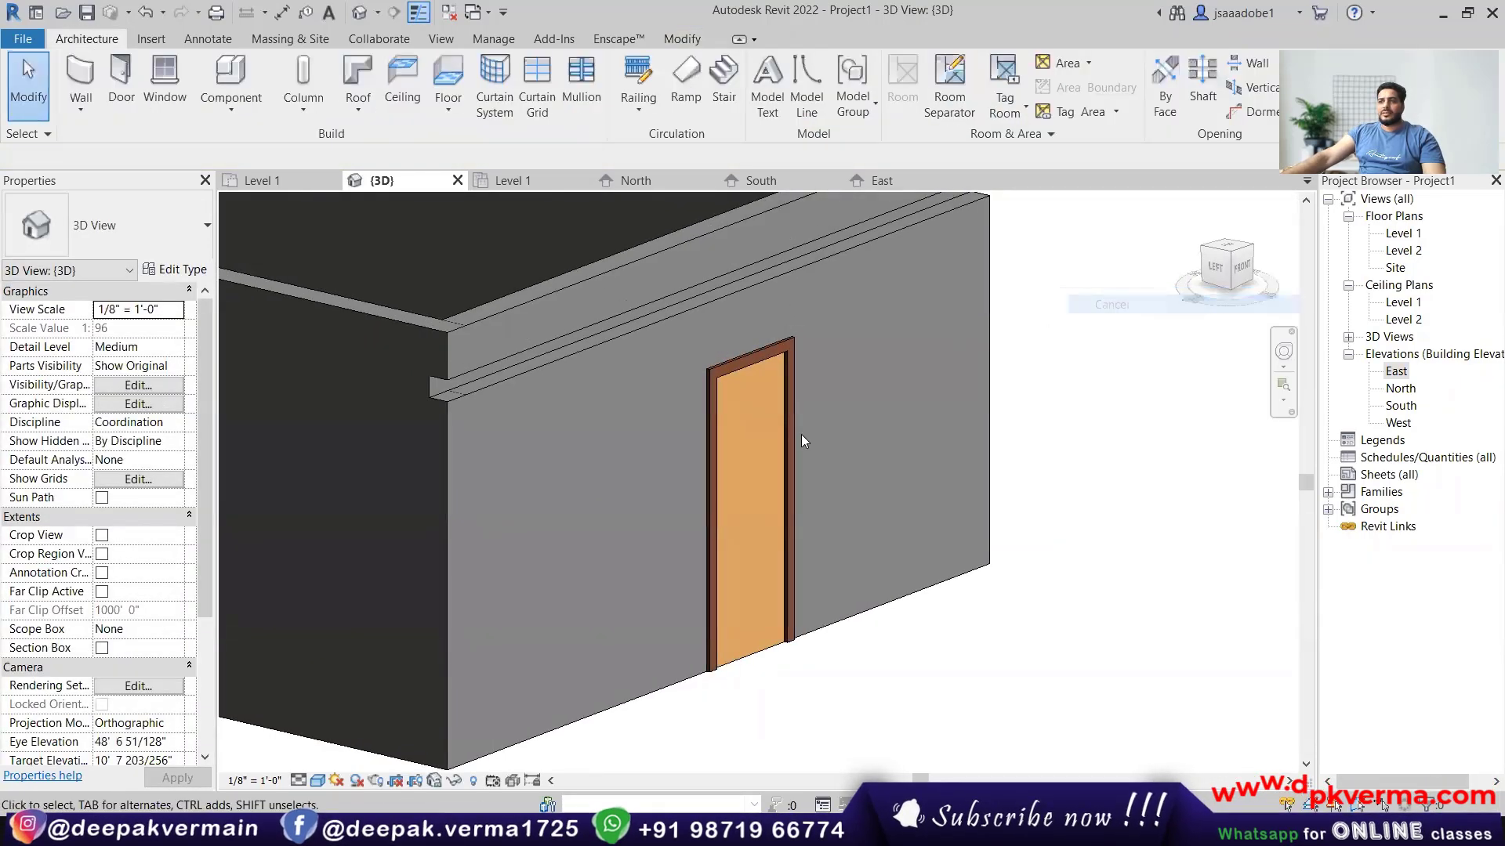
Extend the reveal onto the adjoining long side wall by adding that wall to it.
scroll(424, 427, "up", 3)
scroll(627, 409, "down", 1)
mouse_move(627, 408)
middle_mouse_down("shift")
mouse_move(748, 322)
mouse_move(610, 410)
middle_mouse_up("shift")
scroll(609, 406, "down", 3)
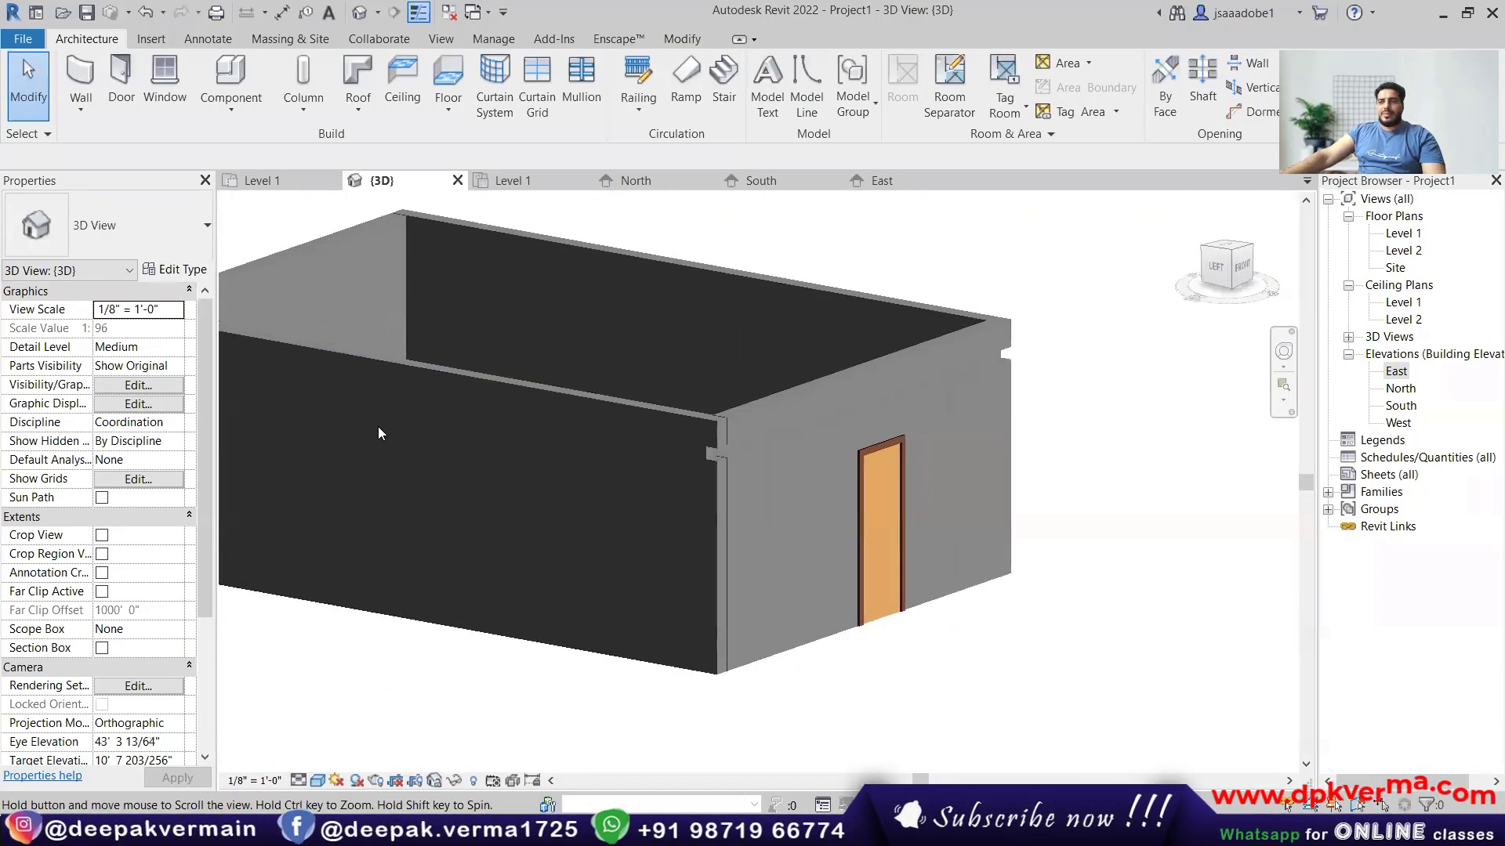
left_click(723, 455)
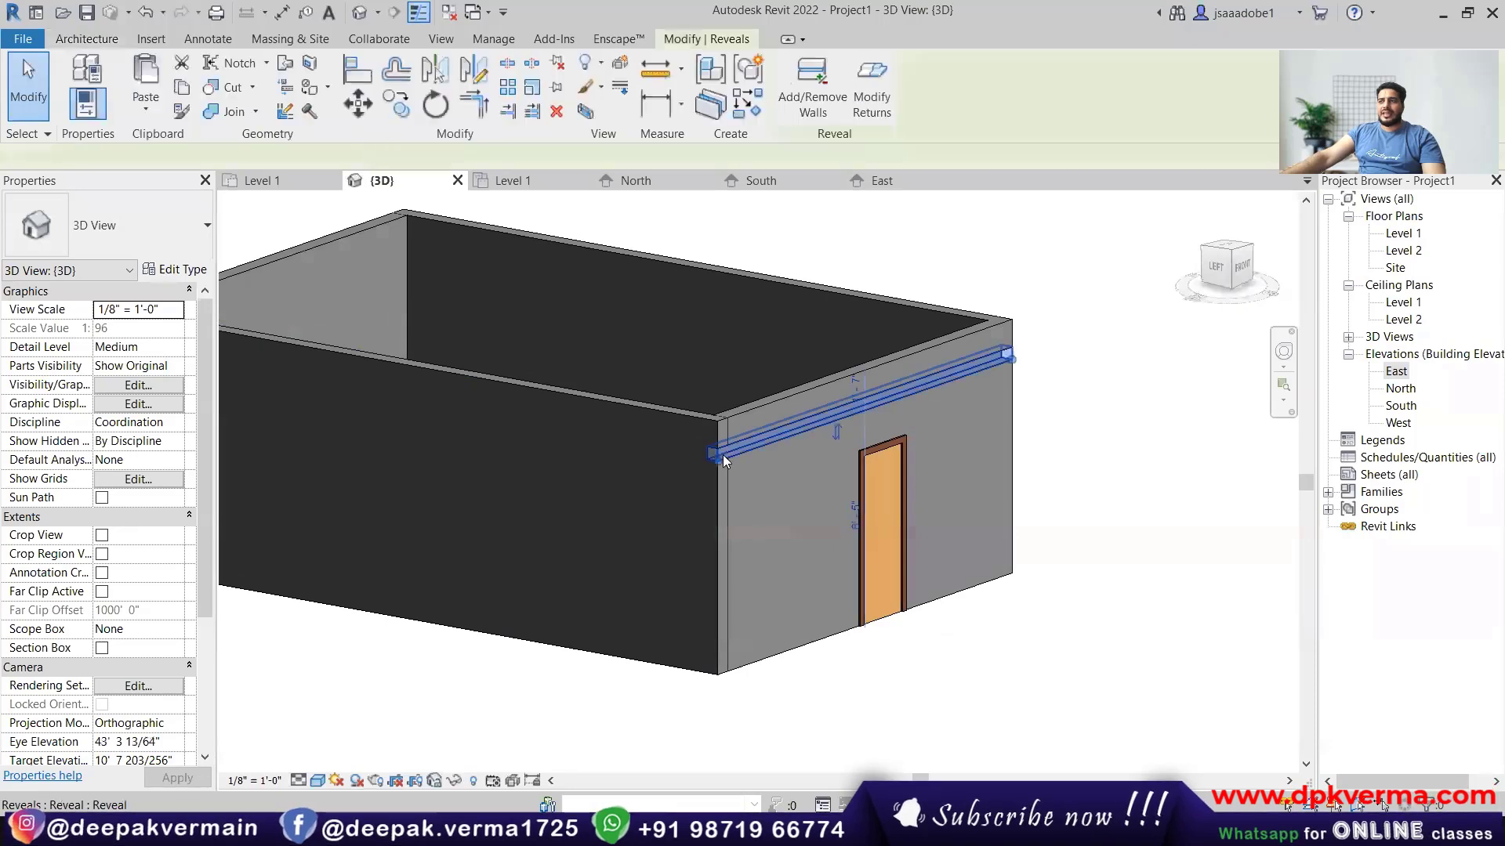
left_click(804, 104)
left_click(649, 409)
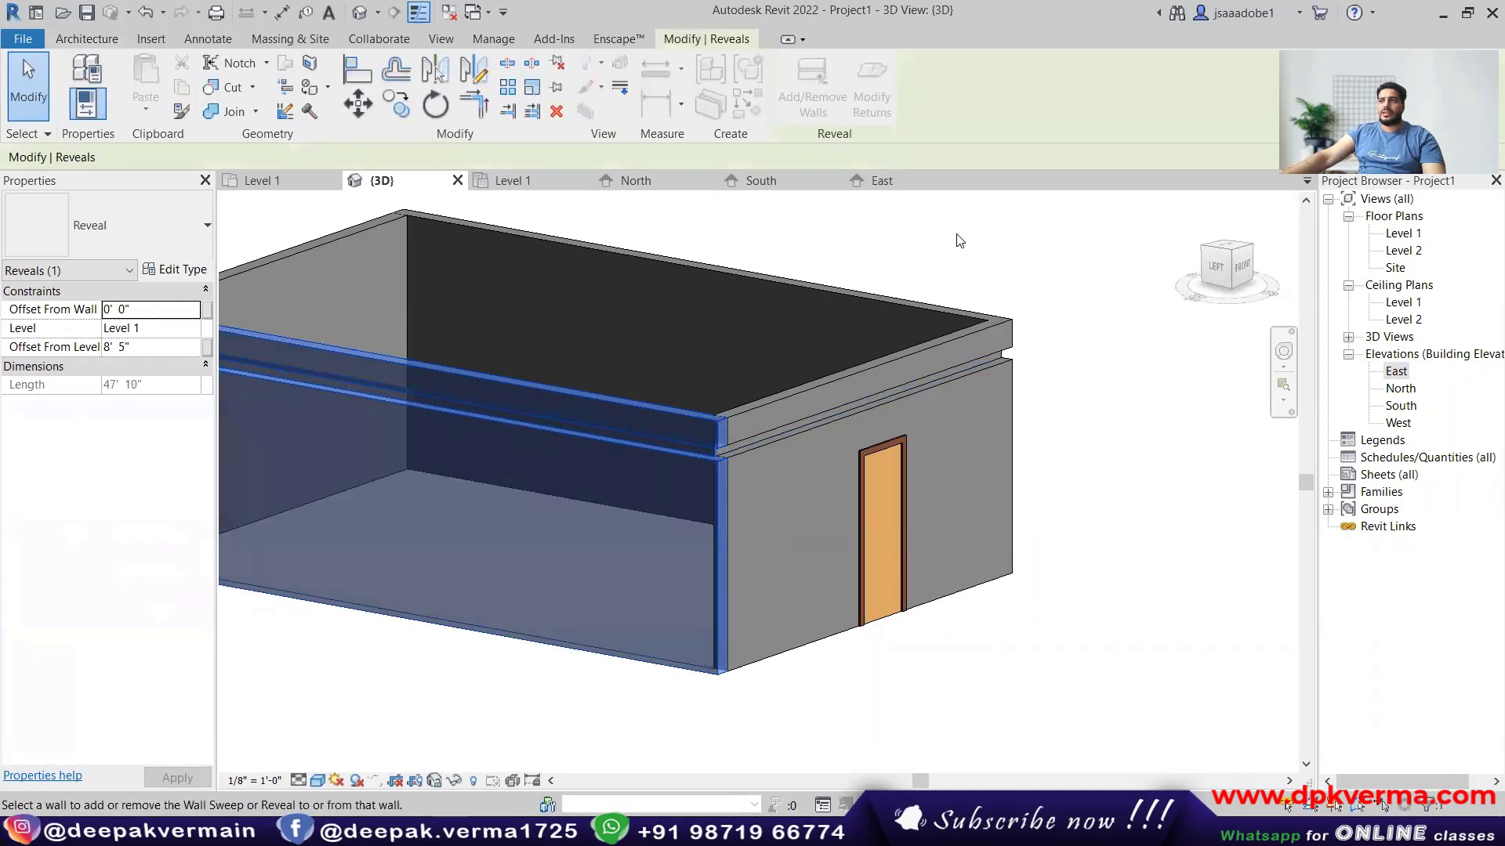
right_click(959, 240)
left_click(976, 249)
In the East elevation, array the reveal vertically down the wall with a count of 8, spaced about 1'-2" apart.
scroll(733, 416, "up", 5)
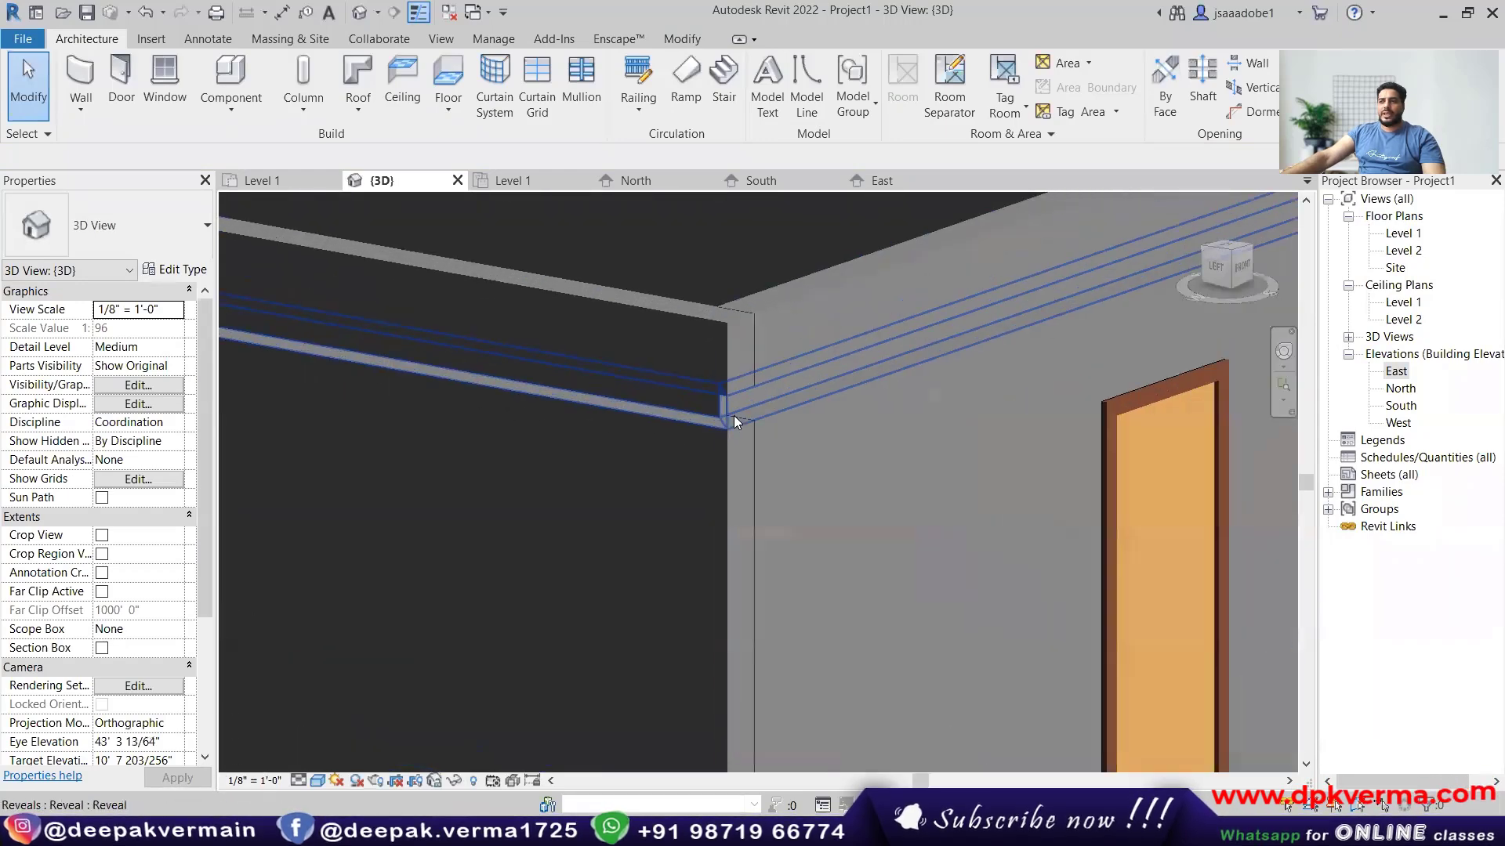
scroll(745, 403, "down", 4)
middle_click_drag(749, 431, 733, 414)
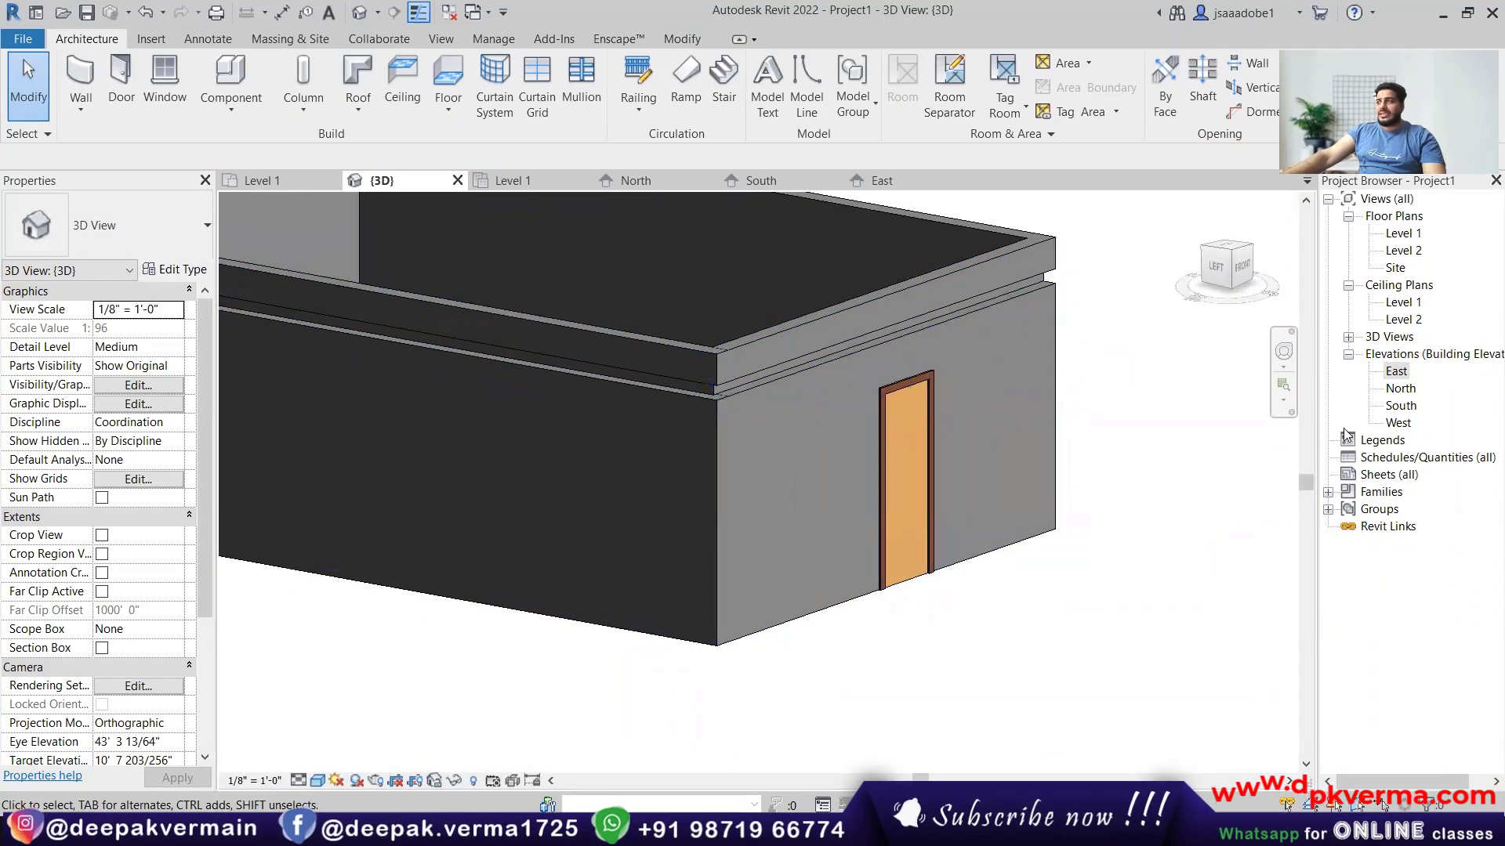
double_click(1396, 373)
left_click(559, 367)
scroll(553, 362, "down", 4)
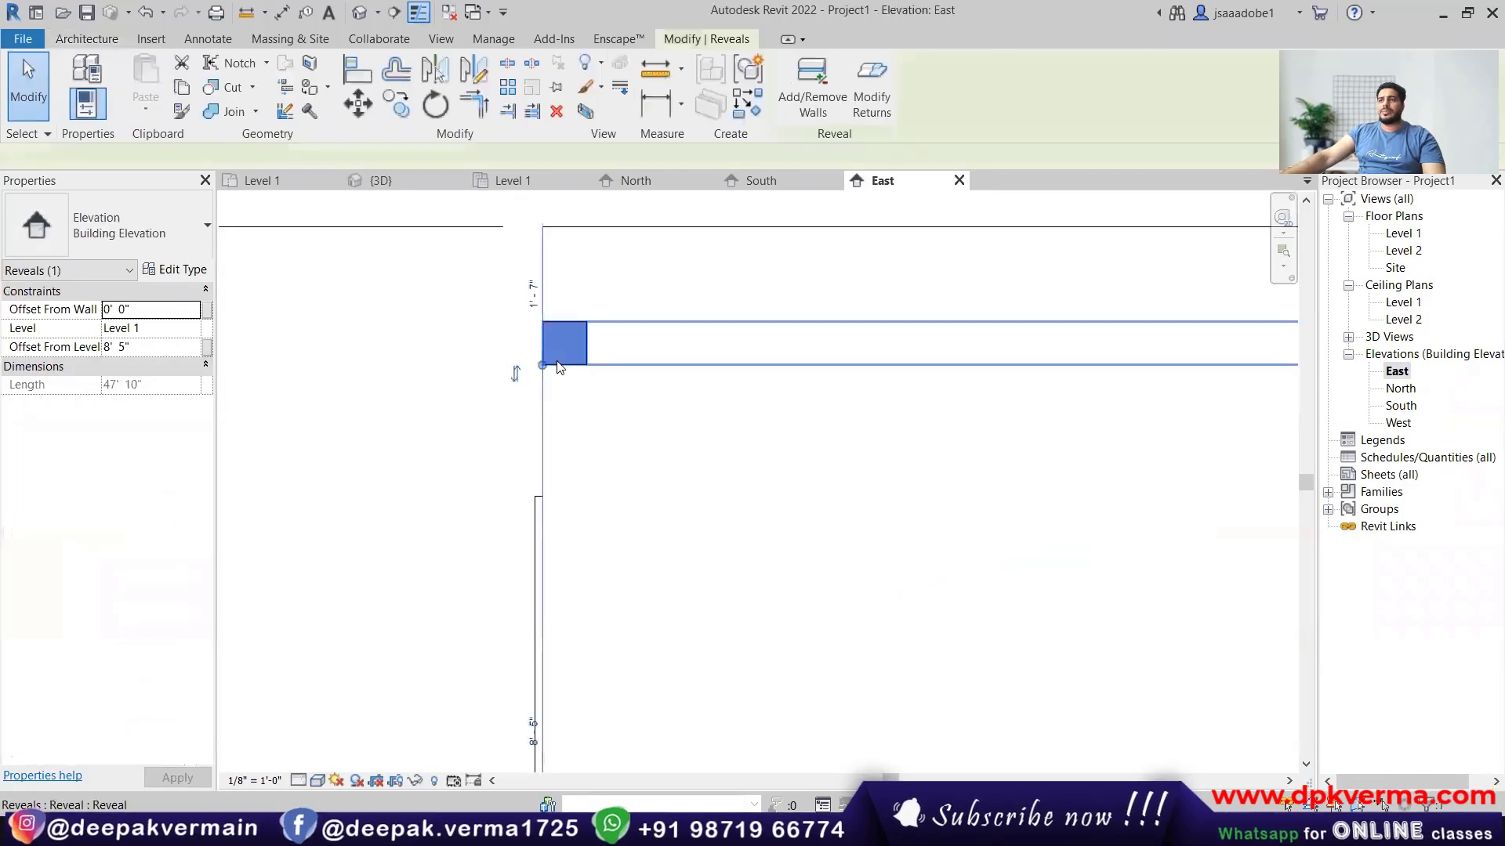
left_click(504, 93)
scroll(543, 395, "up", 4)
left_click(530, 331)
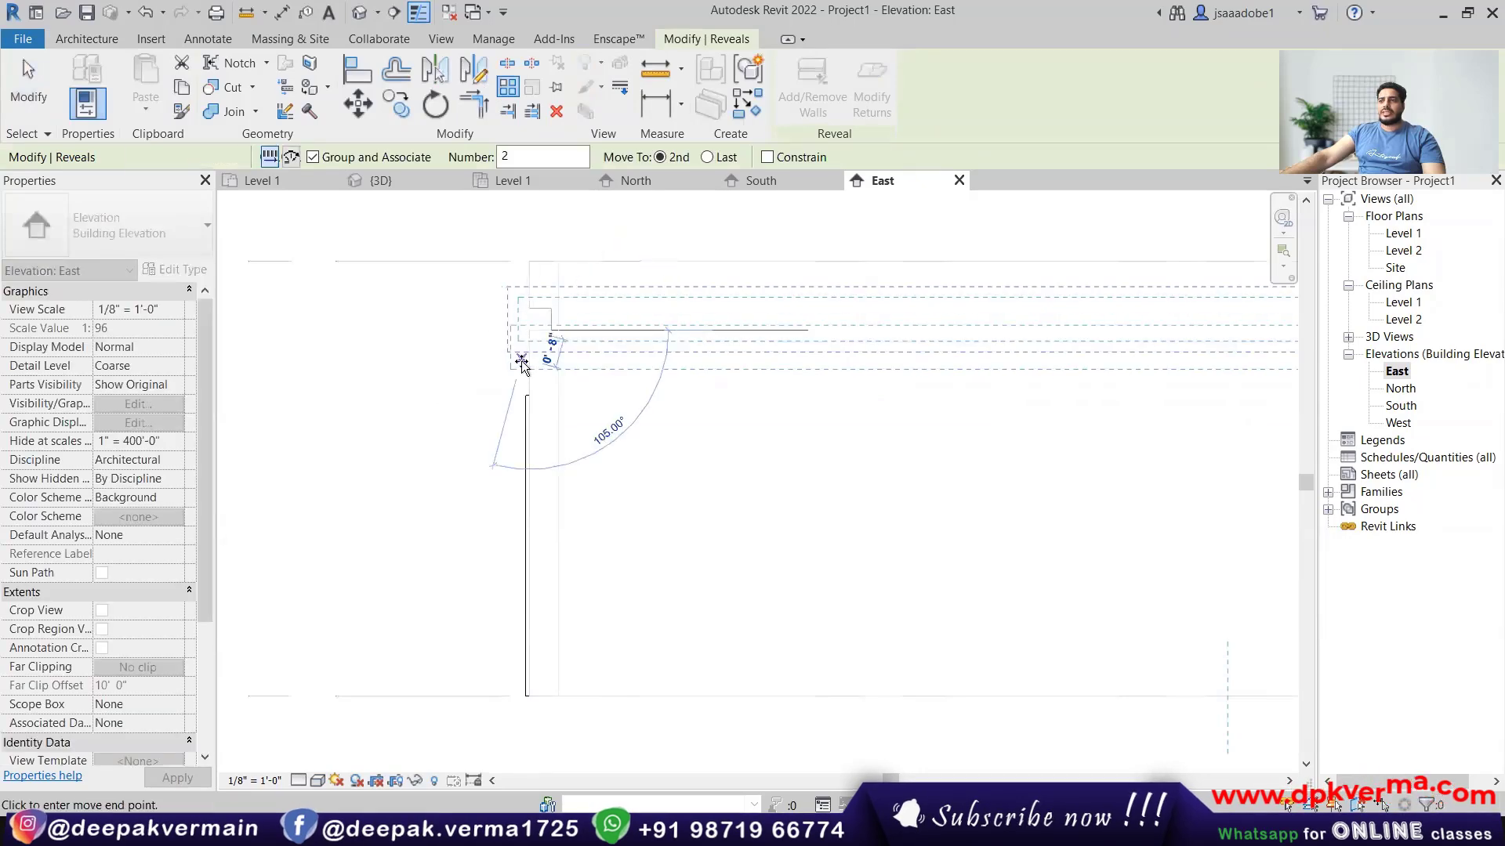
left_click(534, 384)
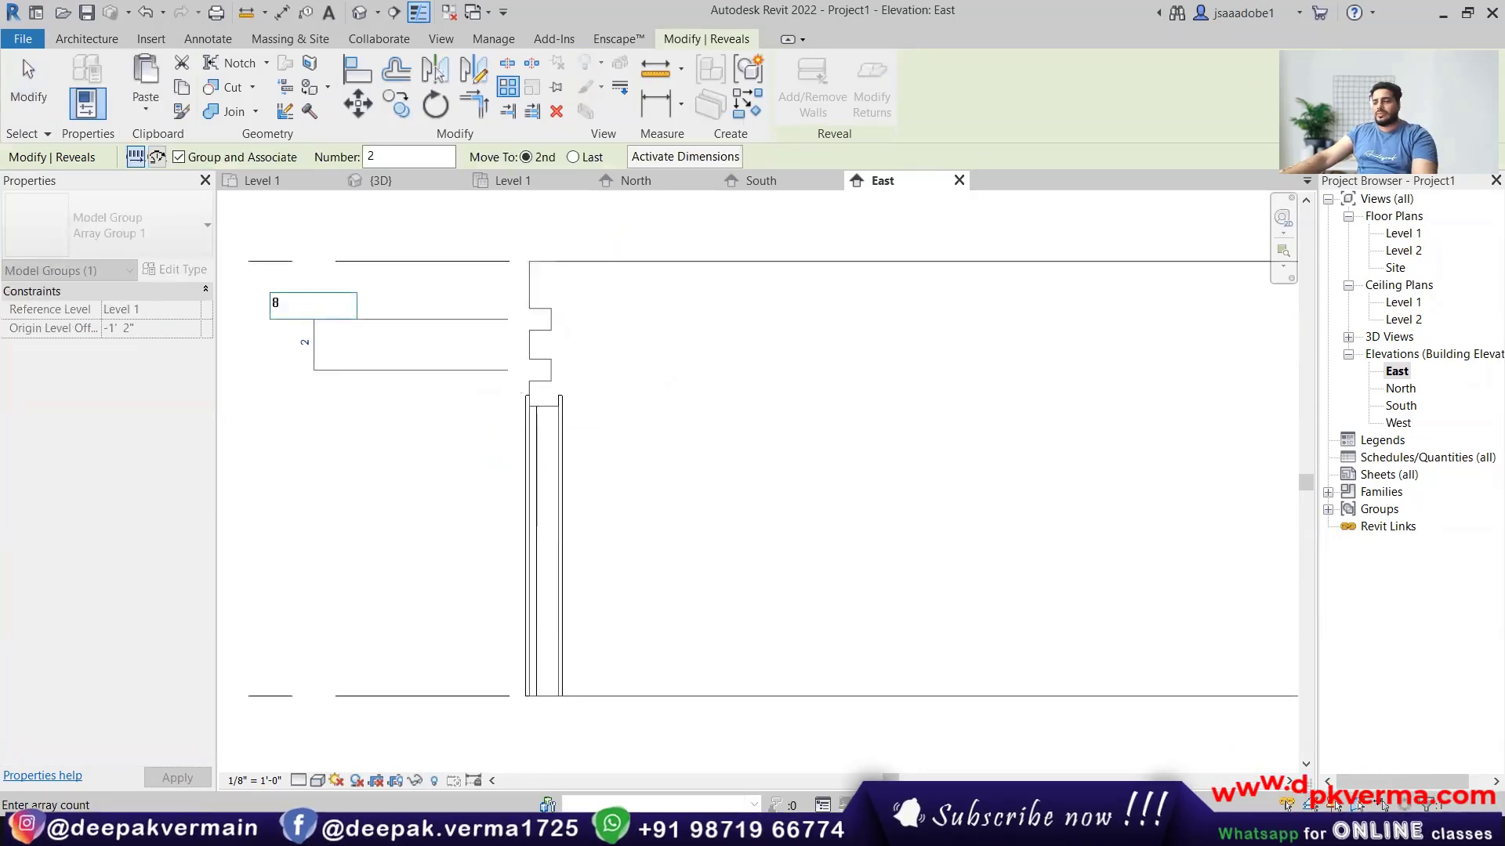
type("8")
key("Return")
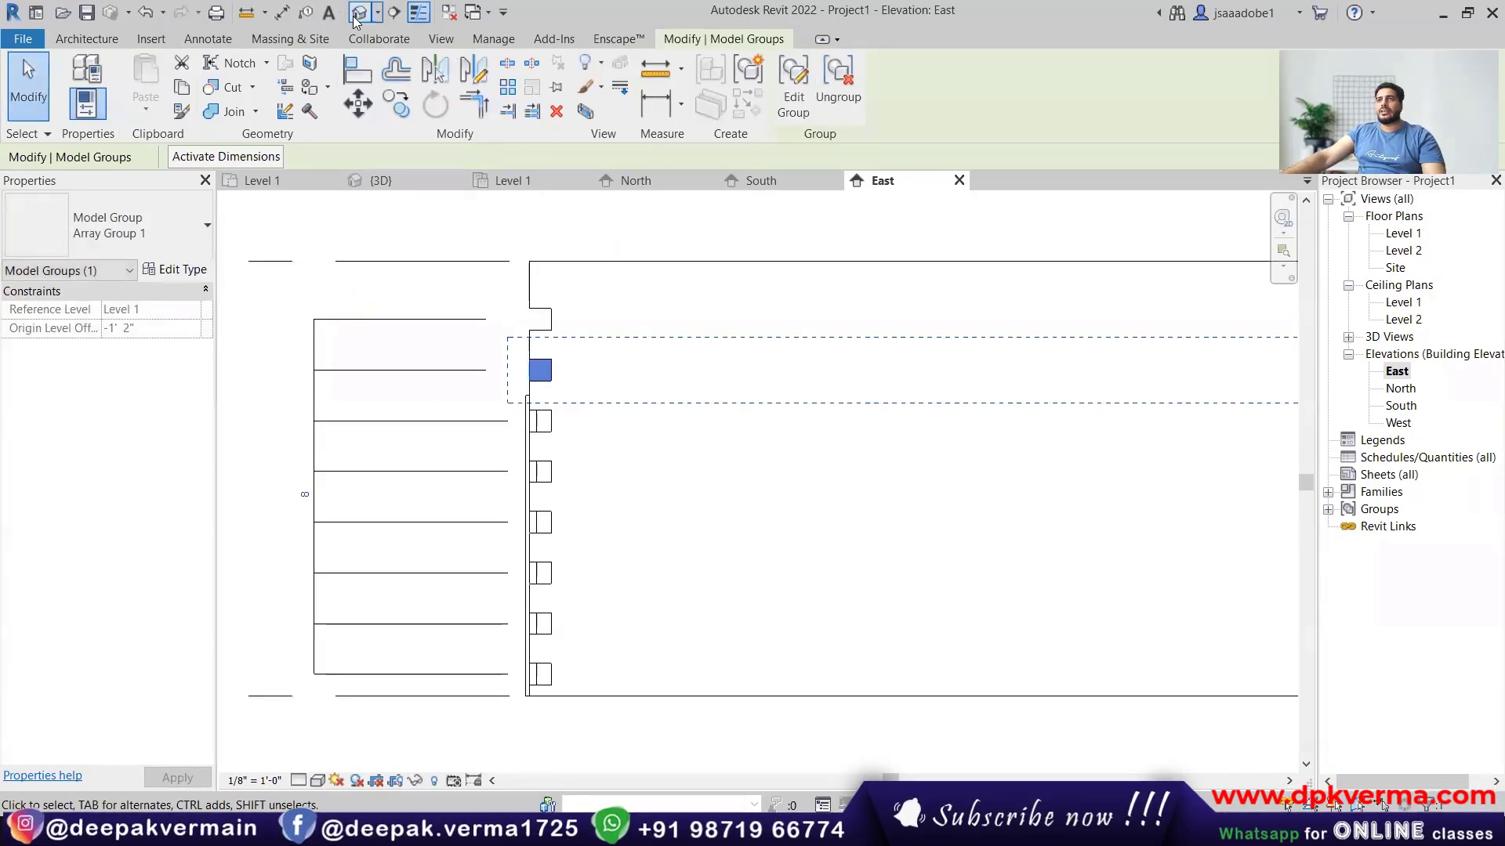
Return to the 3D view and ungroup the array group containing the topmost reveal.
left_click(359, 12)
middle_click_drag(660, 478, 638, 503, "shift")
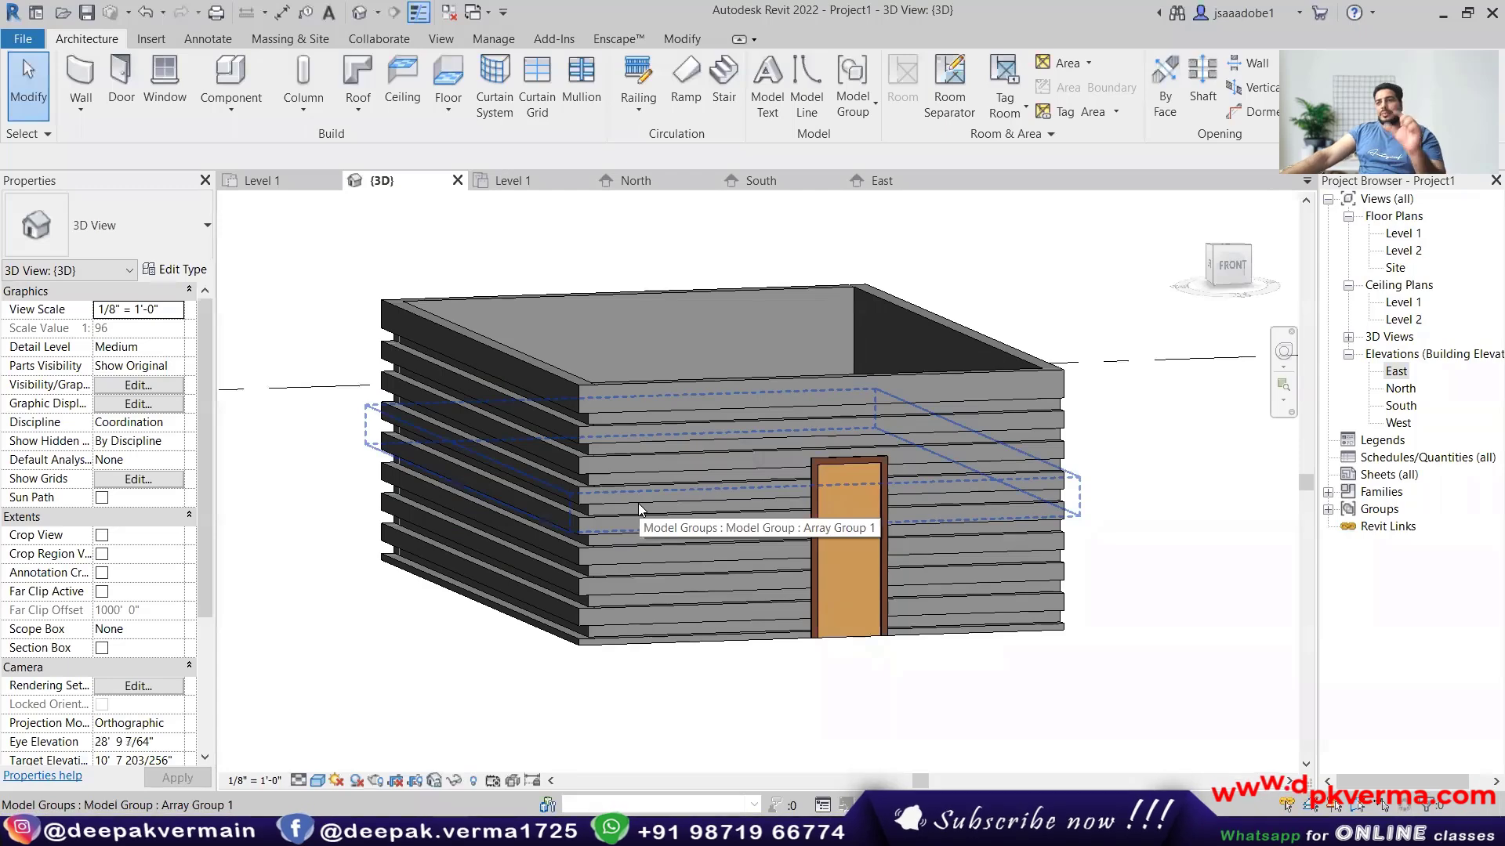
left_click(590, 416)
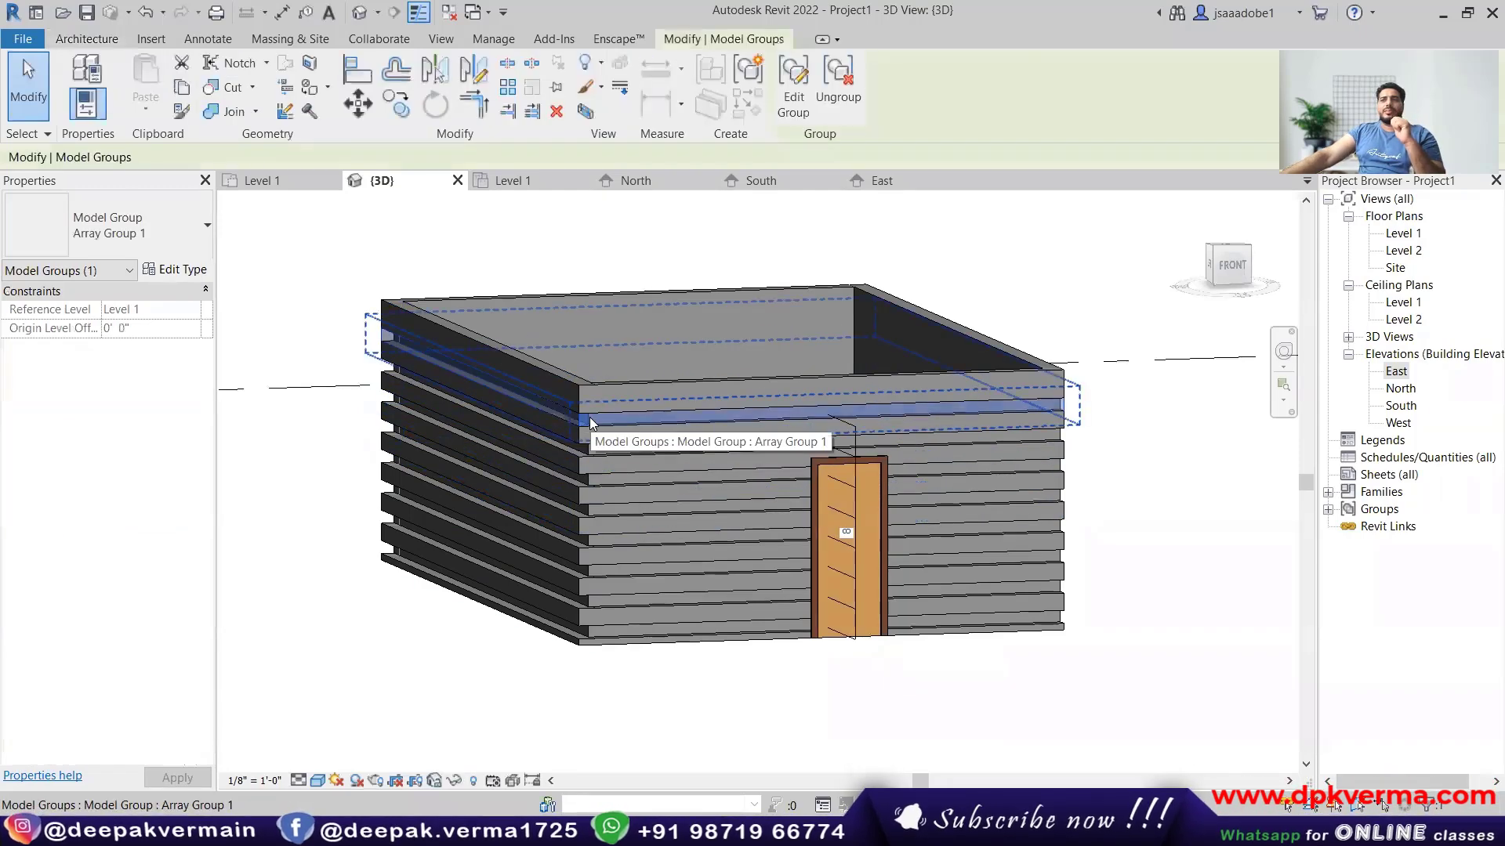
left_click(156, 271)
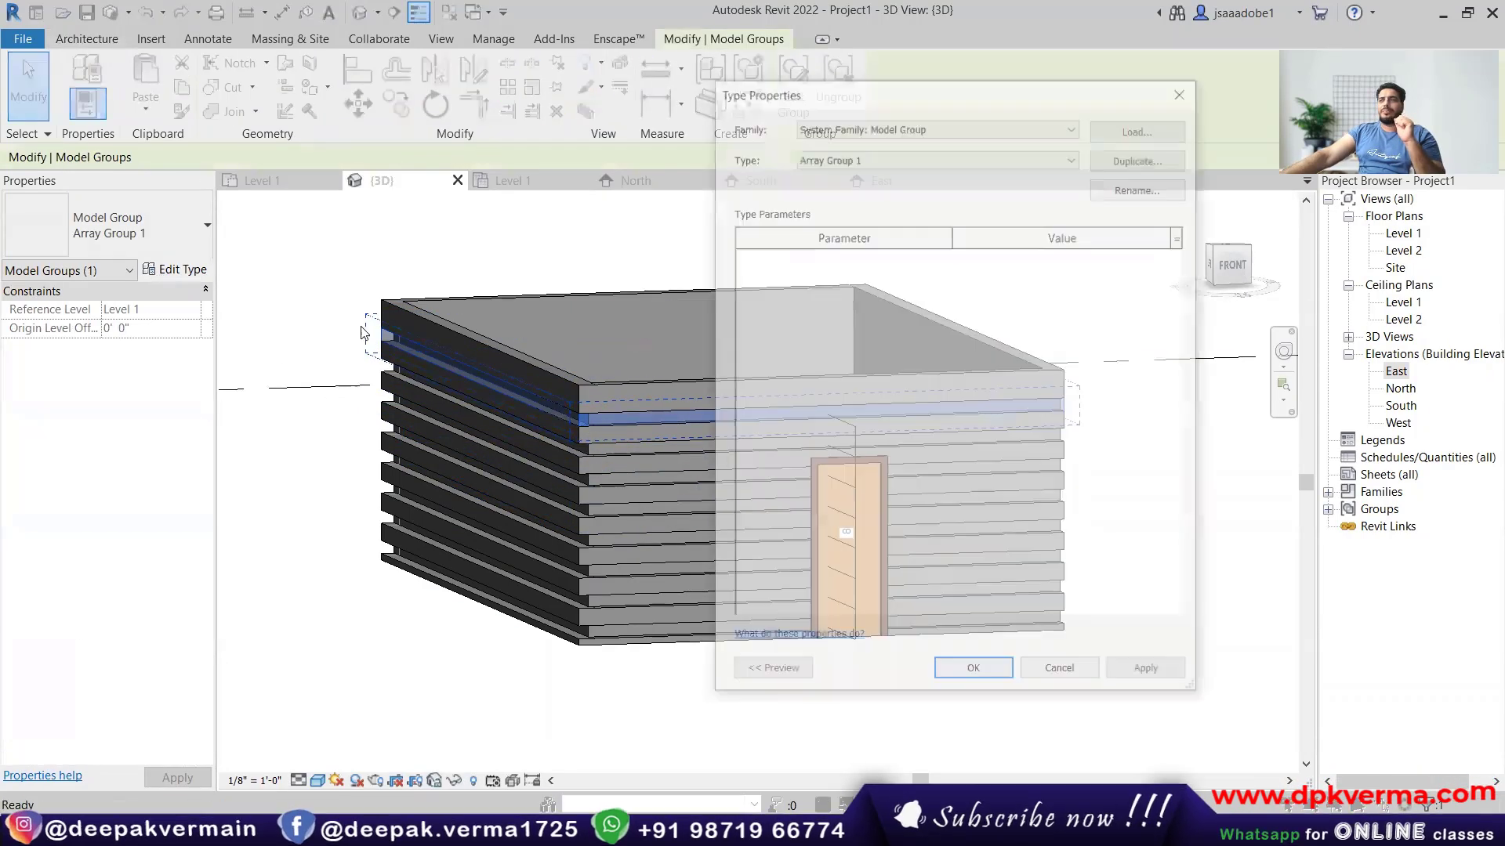
key("Escape")
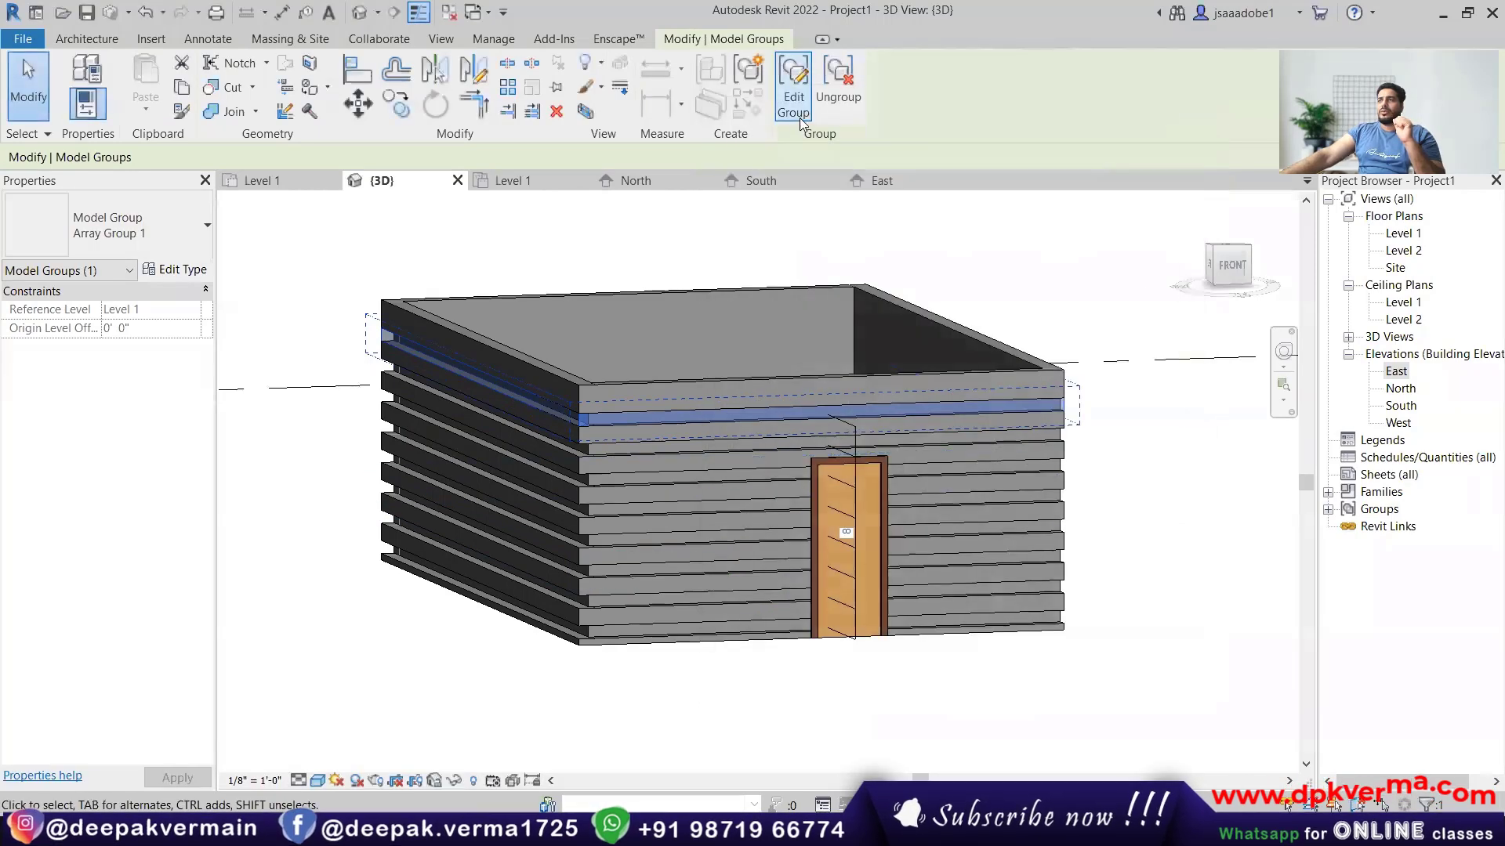
left_click(837, 97)
Set the Reveal type's profile to Reveal-Brick Course : 1 Brick.
left_click(176, 270)
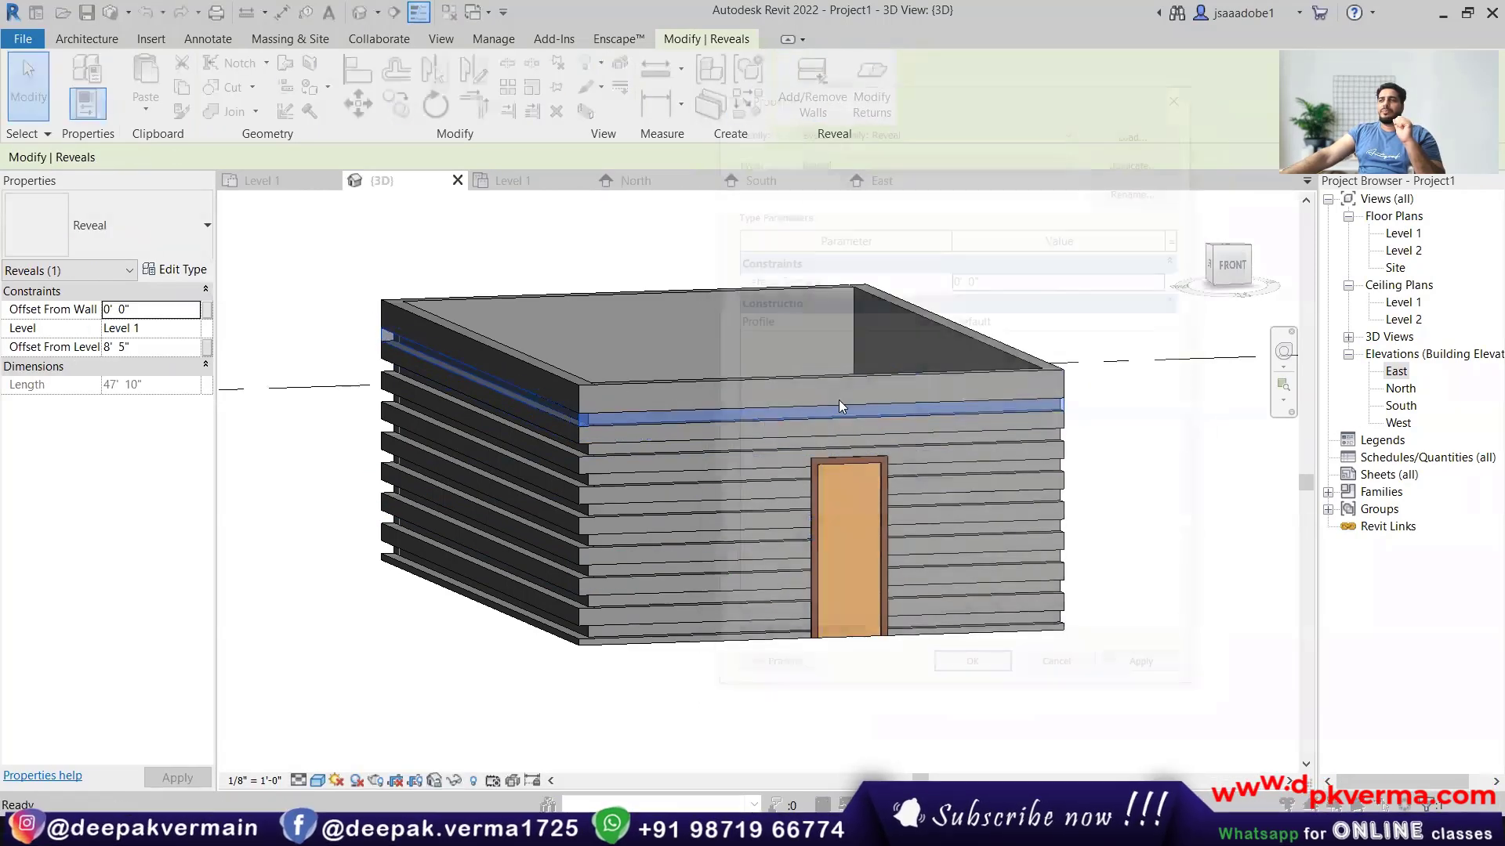
left_click(1172, 319)
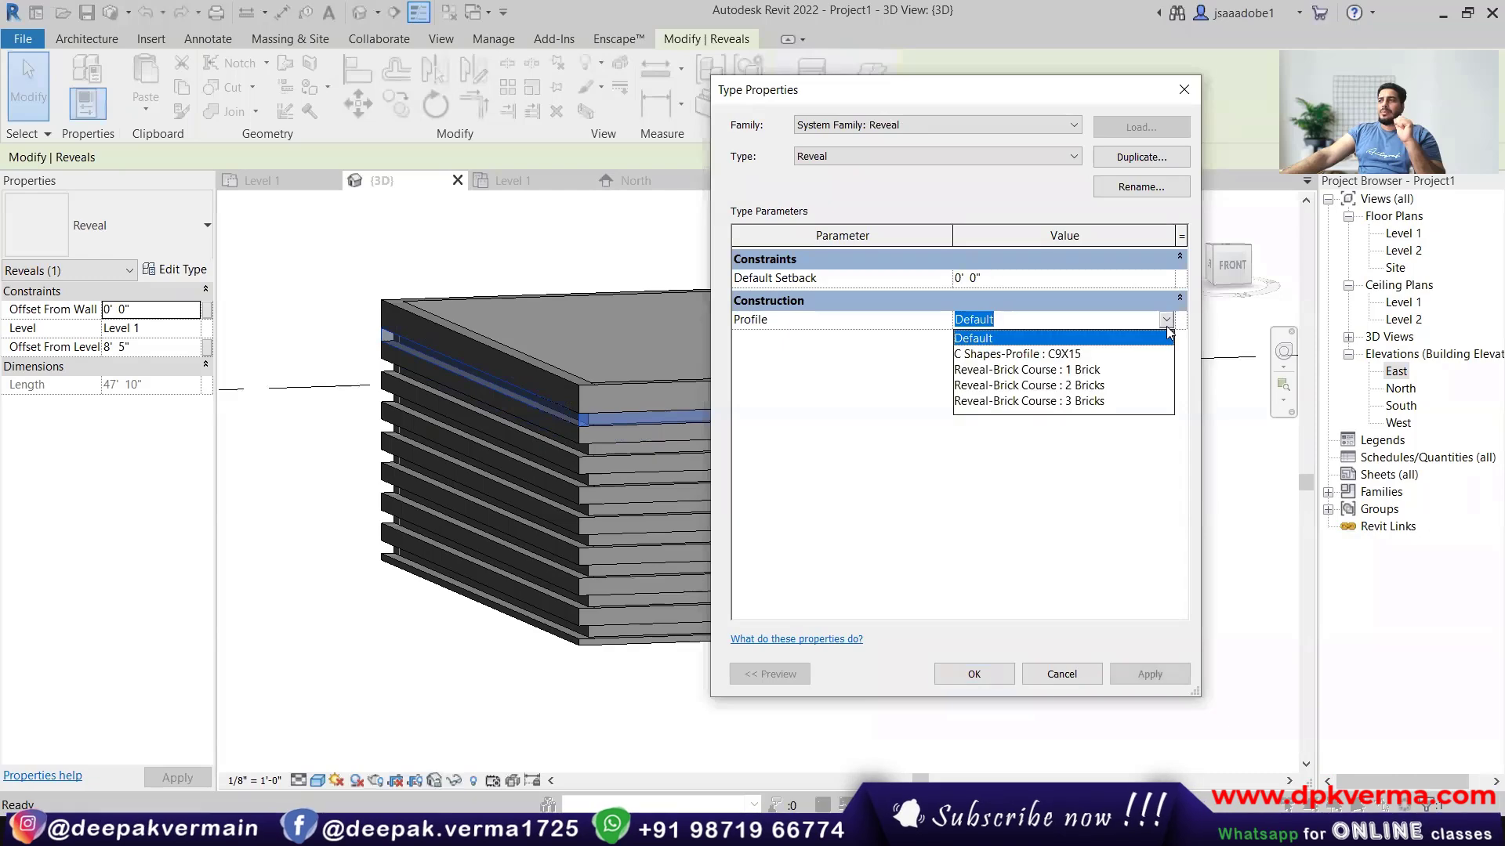
left_click(1027, 370)
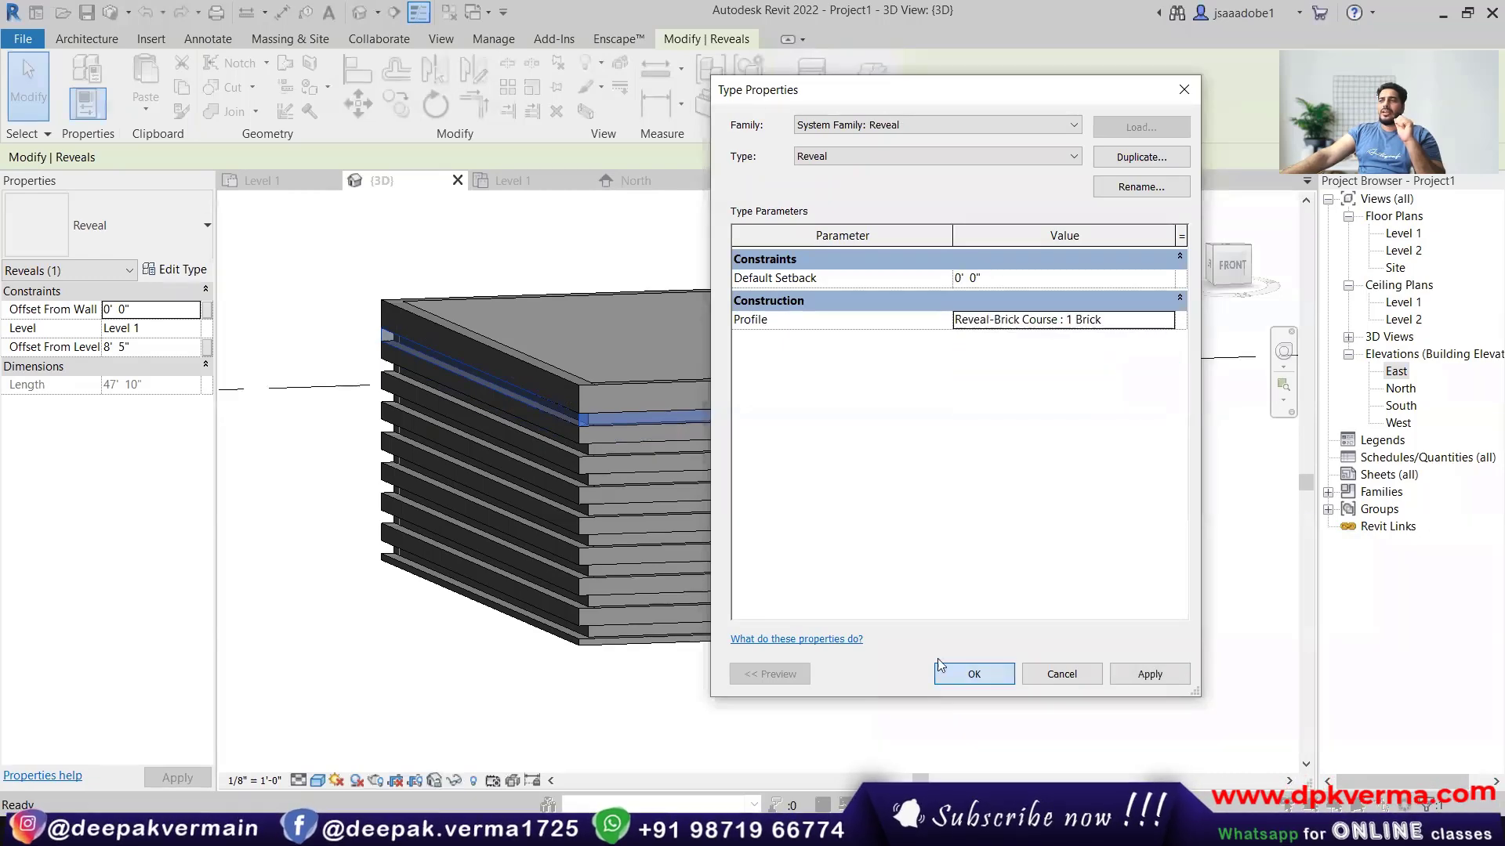
left_click(970, 672)
left_click(779, 716)
Examine the arrayed brick-course reveals on the door wall and side wall, including the notches at the wall's end.
scroll(618, 495, "up", 6)
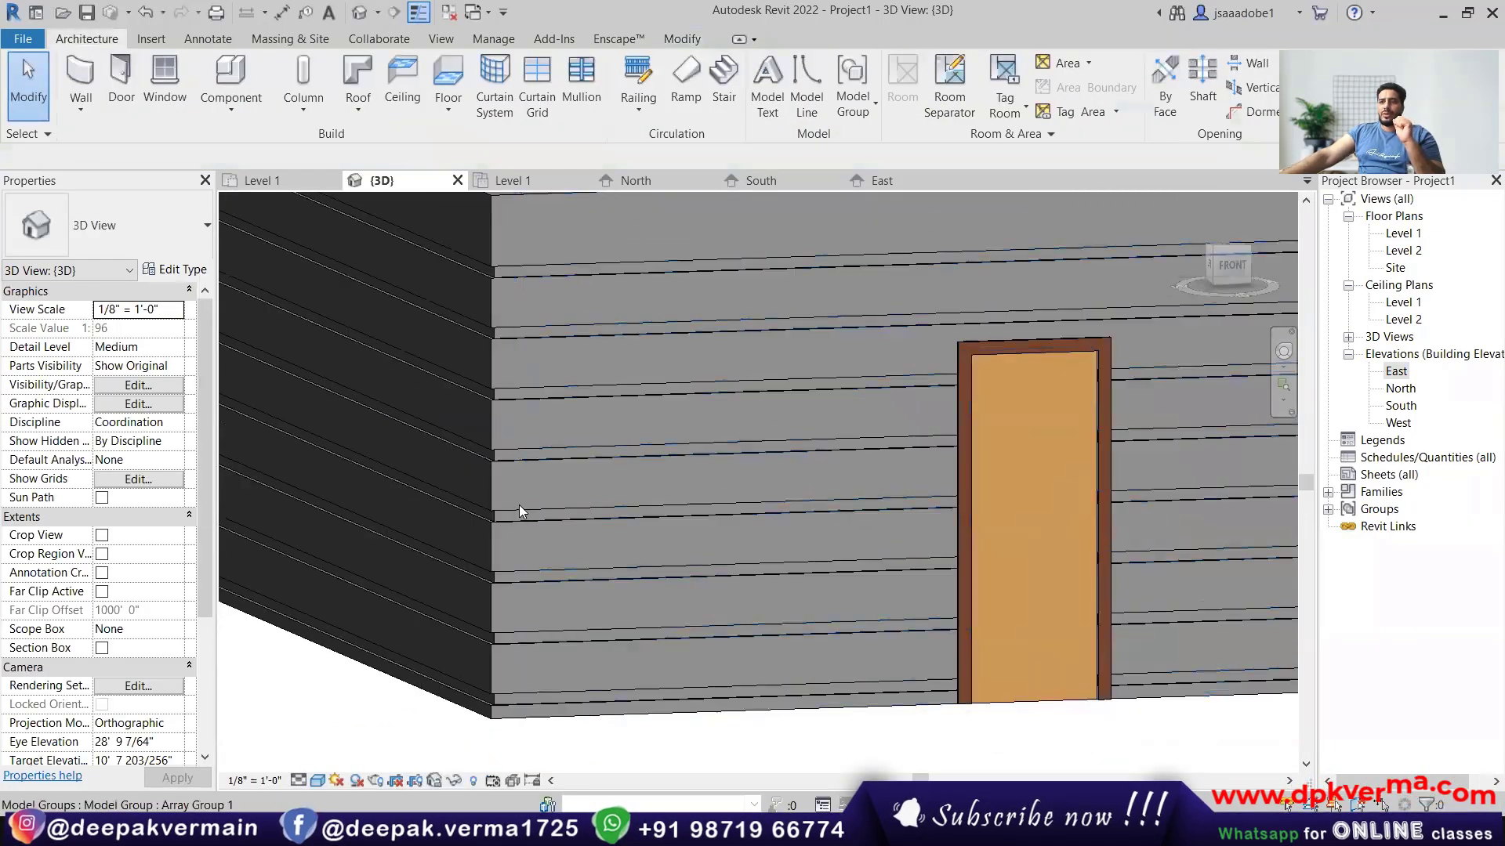
scroll(489, 472, "down", 3)
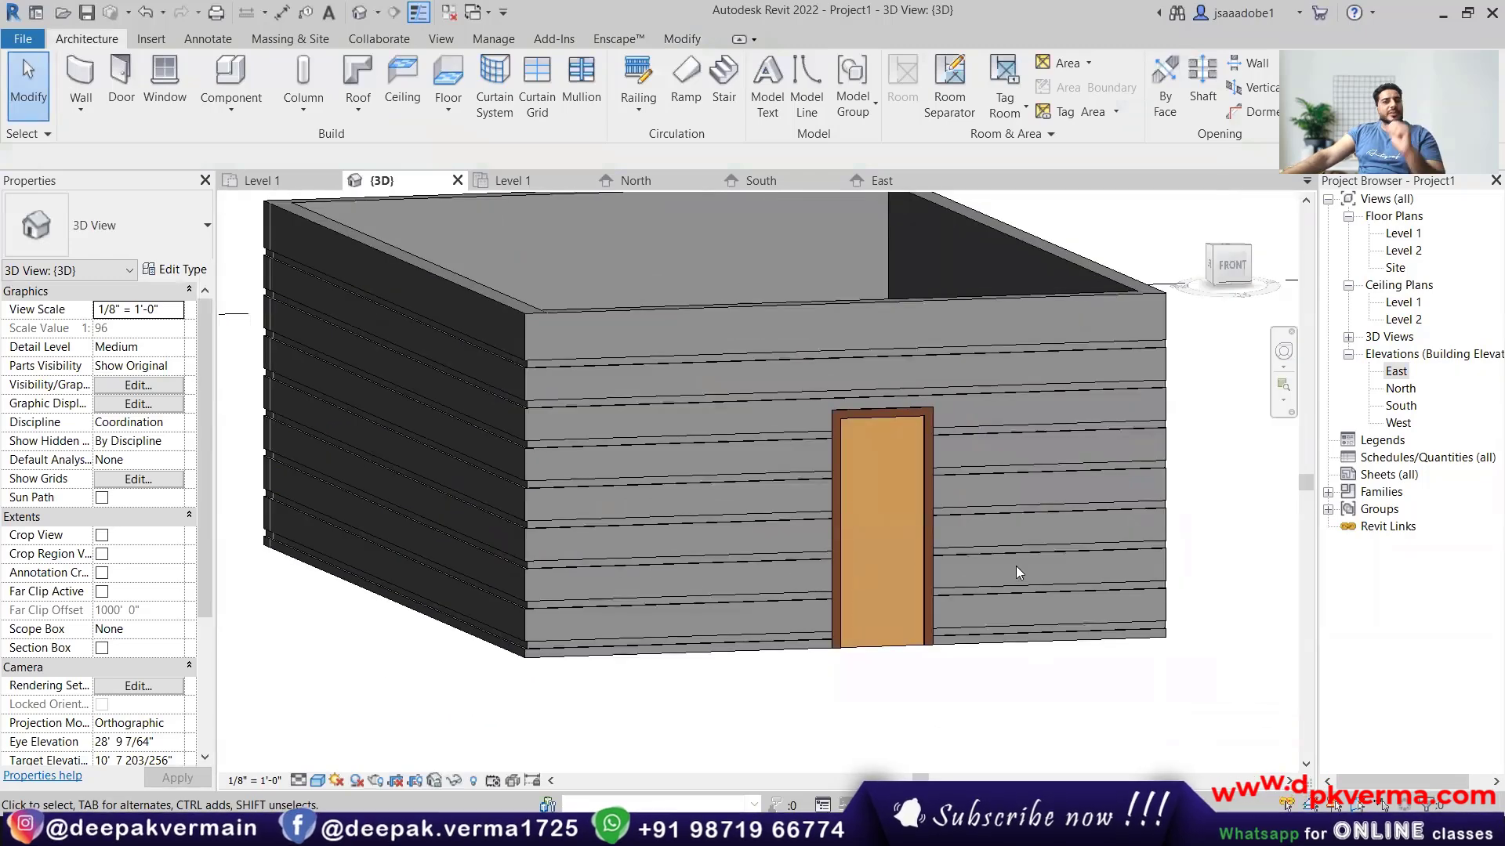
scroll(884, 542, "down", 2)
middle_click_drag(840, 596, 895, 608, "shift")
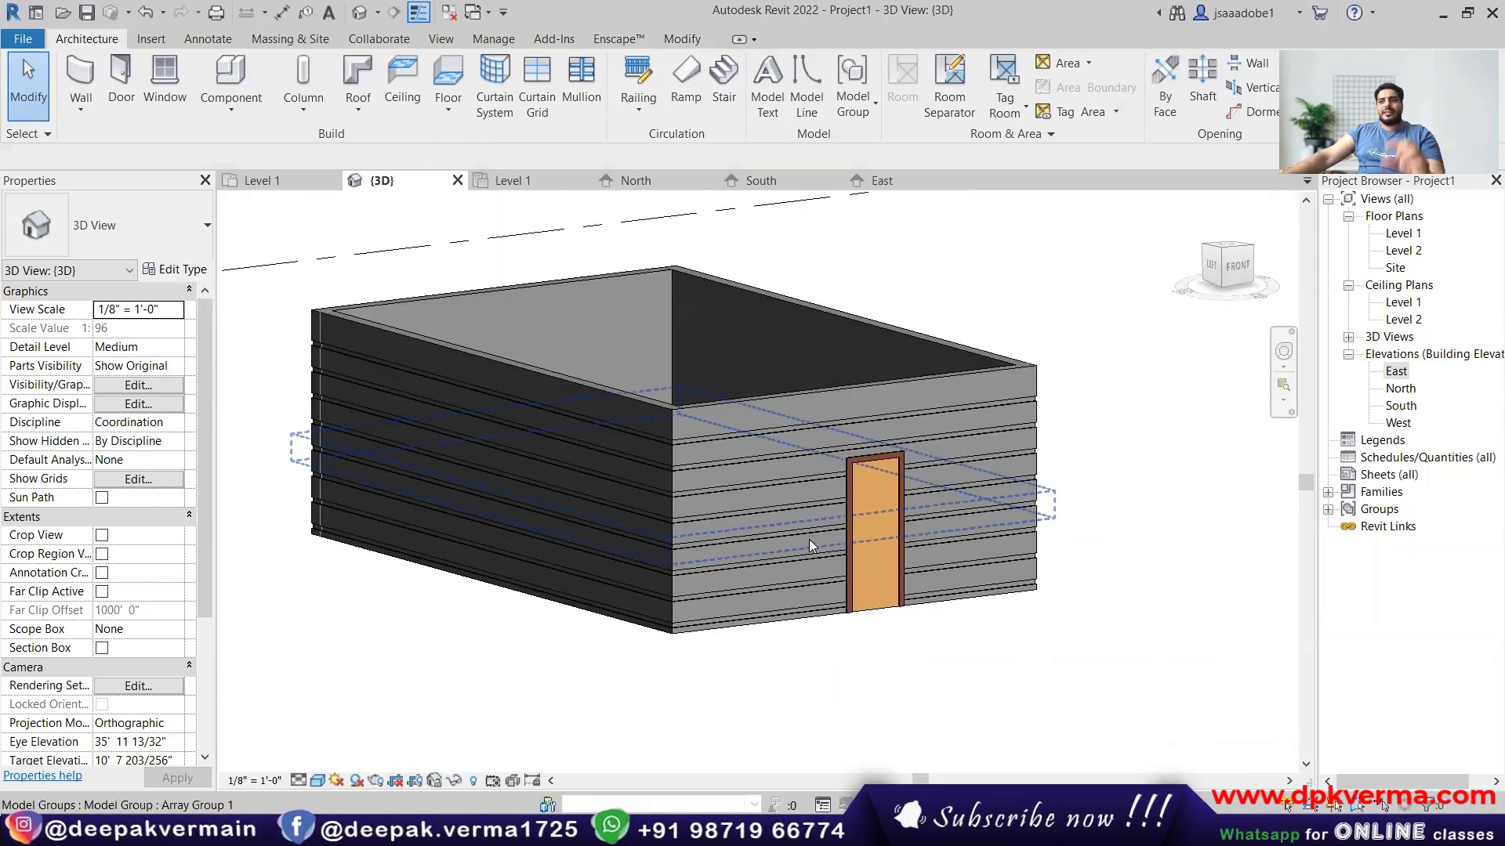
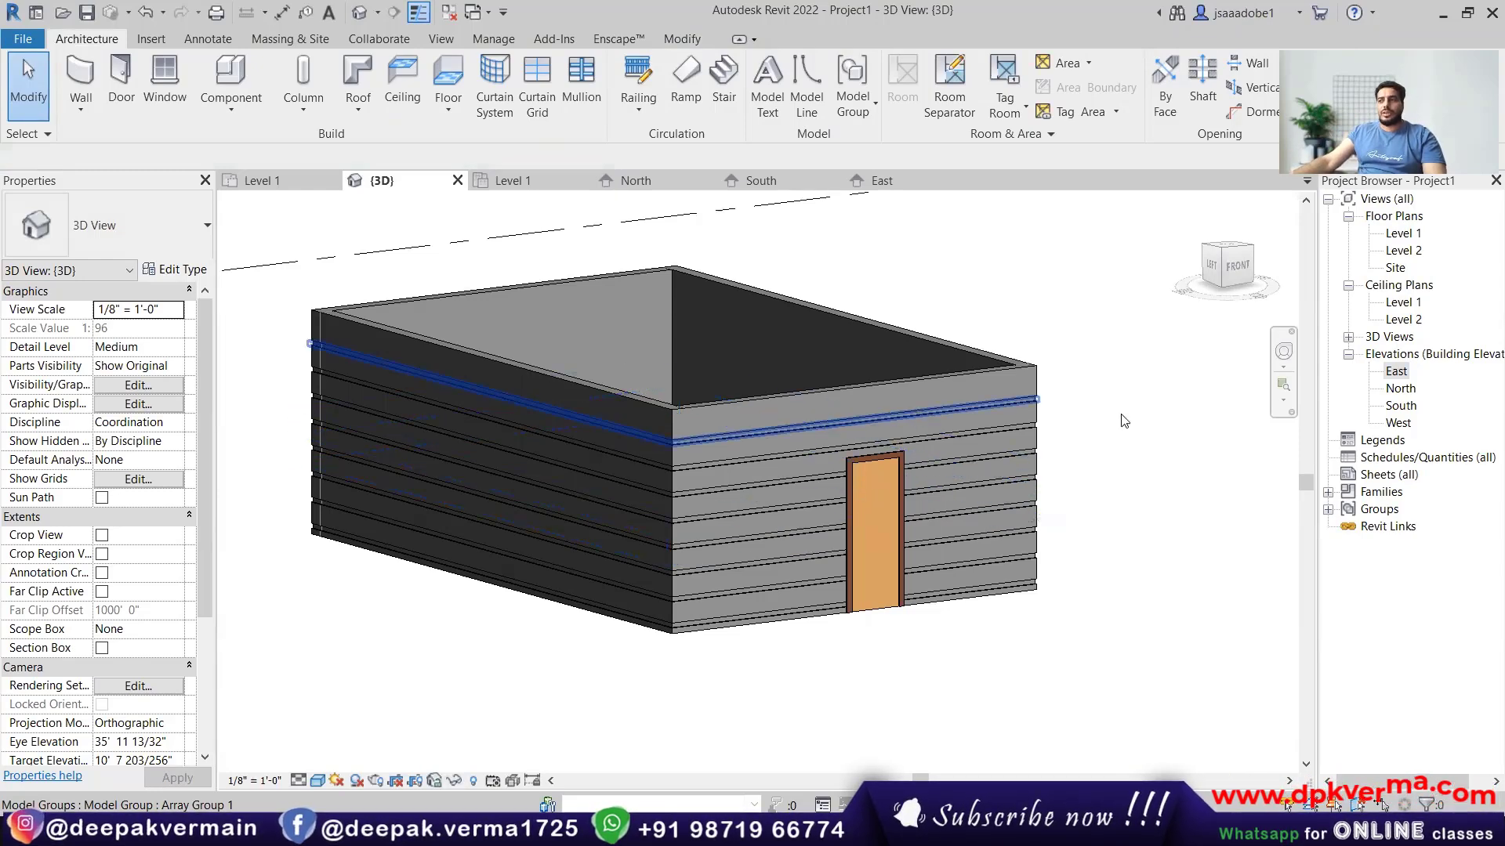
scroll(1058, 415, "up", 5)
scroll(960, 368, "up", 4)
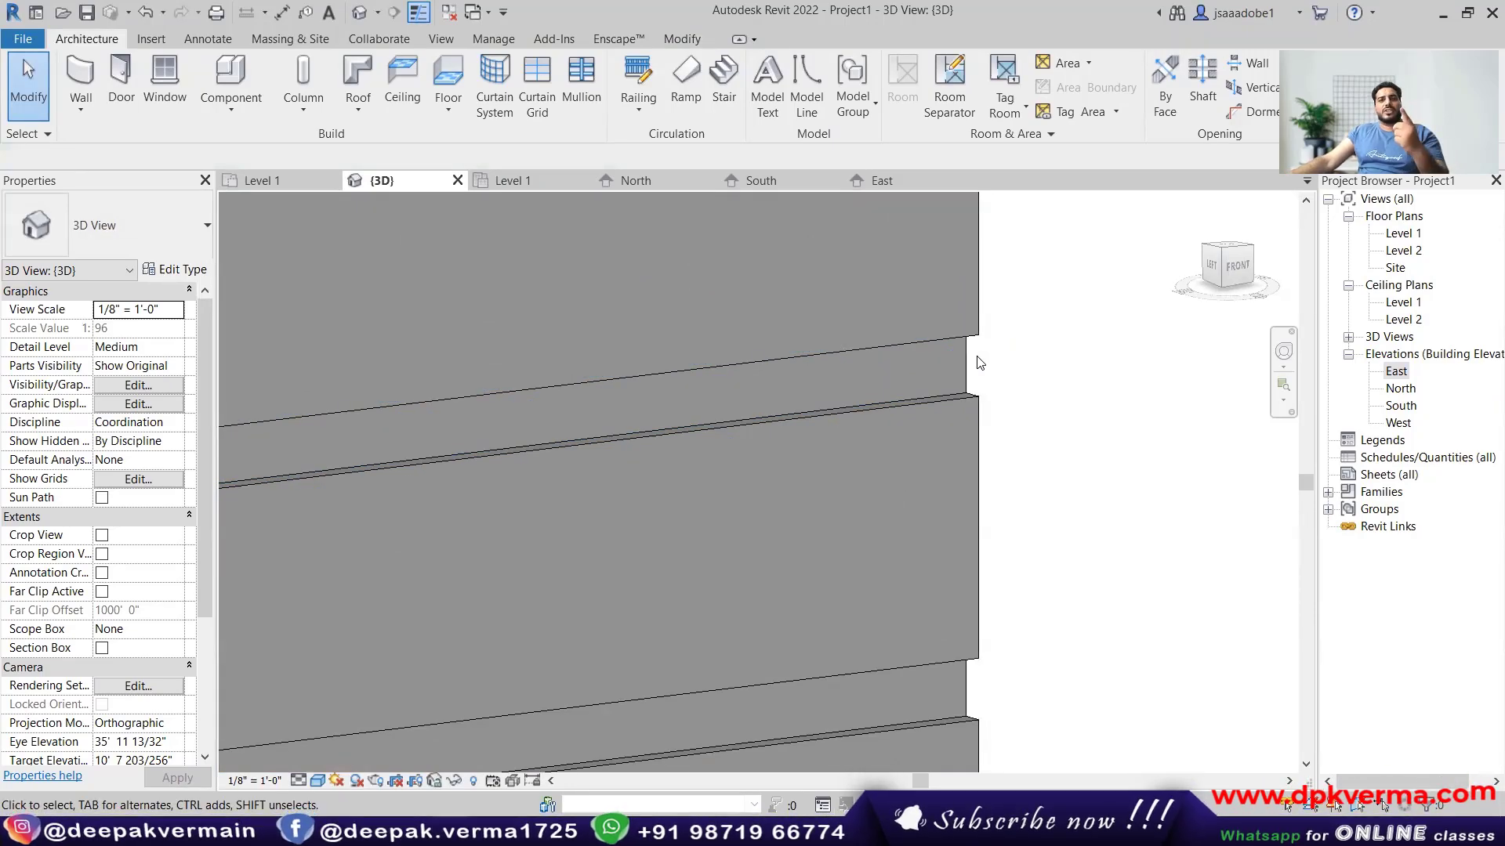
scroll(972, 417, "down", 2)
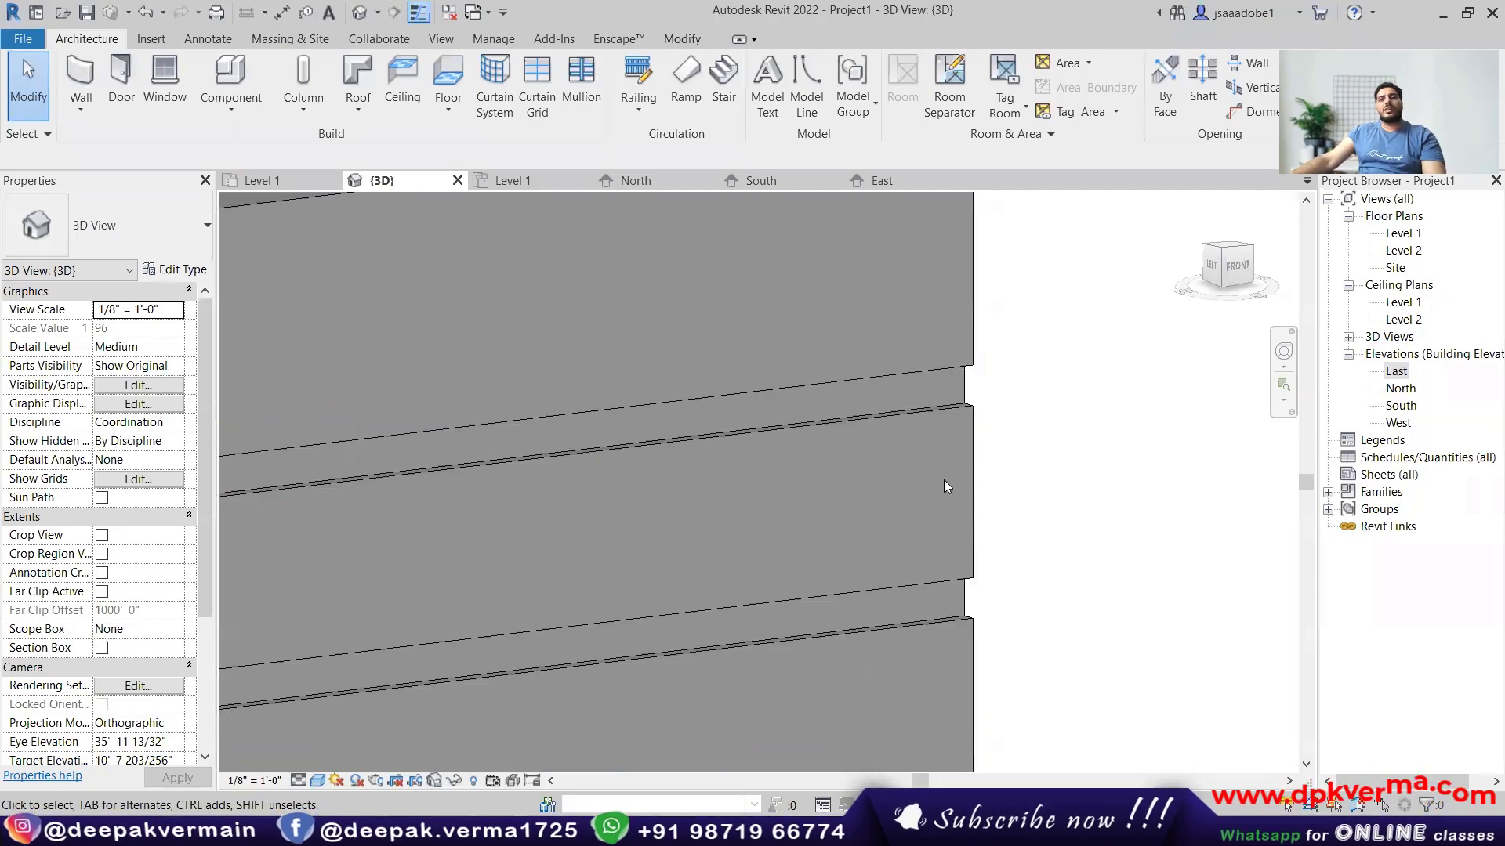
scroll(940, 473, "down", 10)
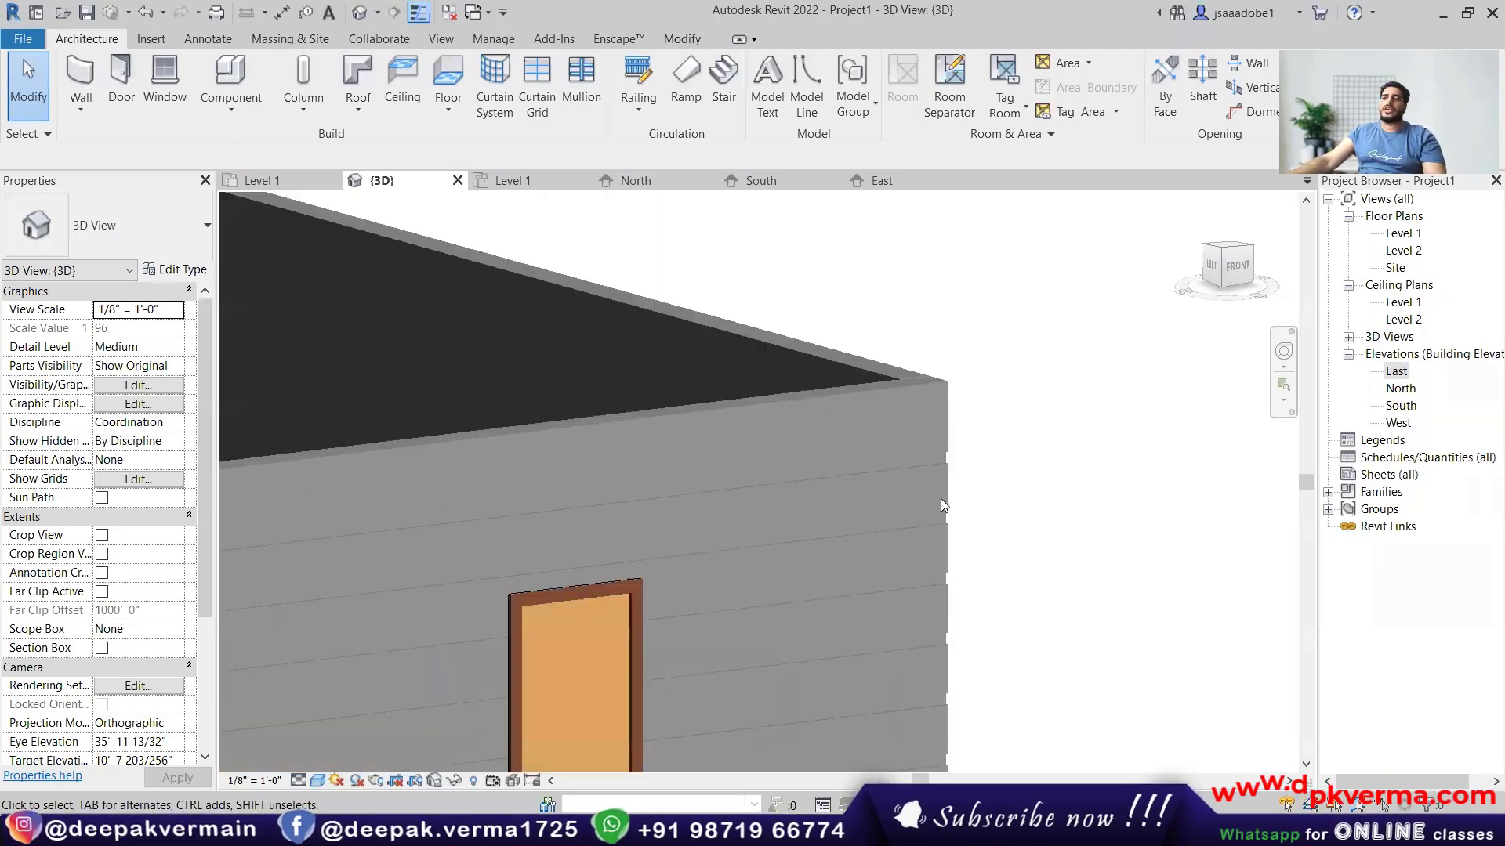
Select all instances of the reveal on the walls and delete them.
scroll(975, 439, "down", 3)
middle_click_drag(980, 540, 775, 523, "shift")
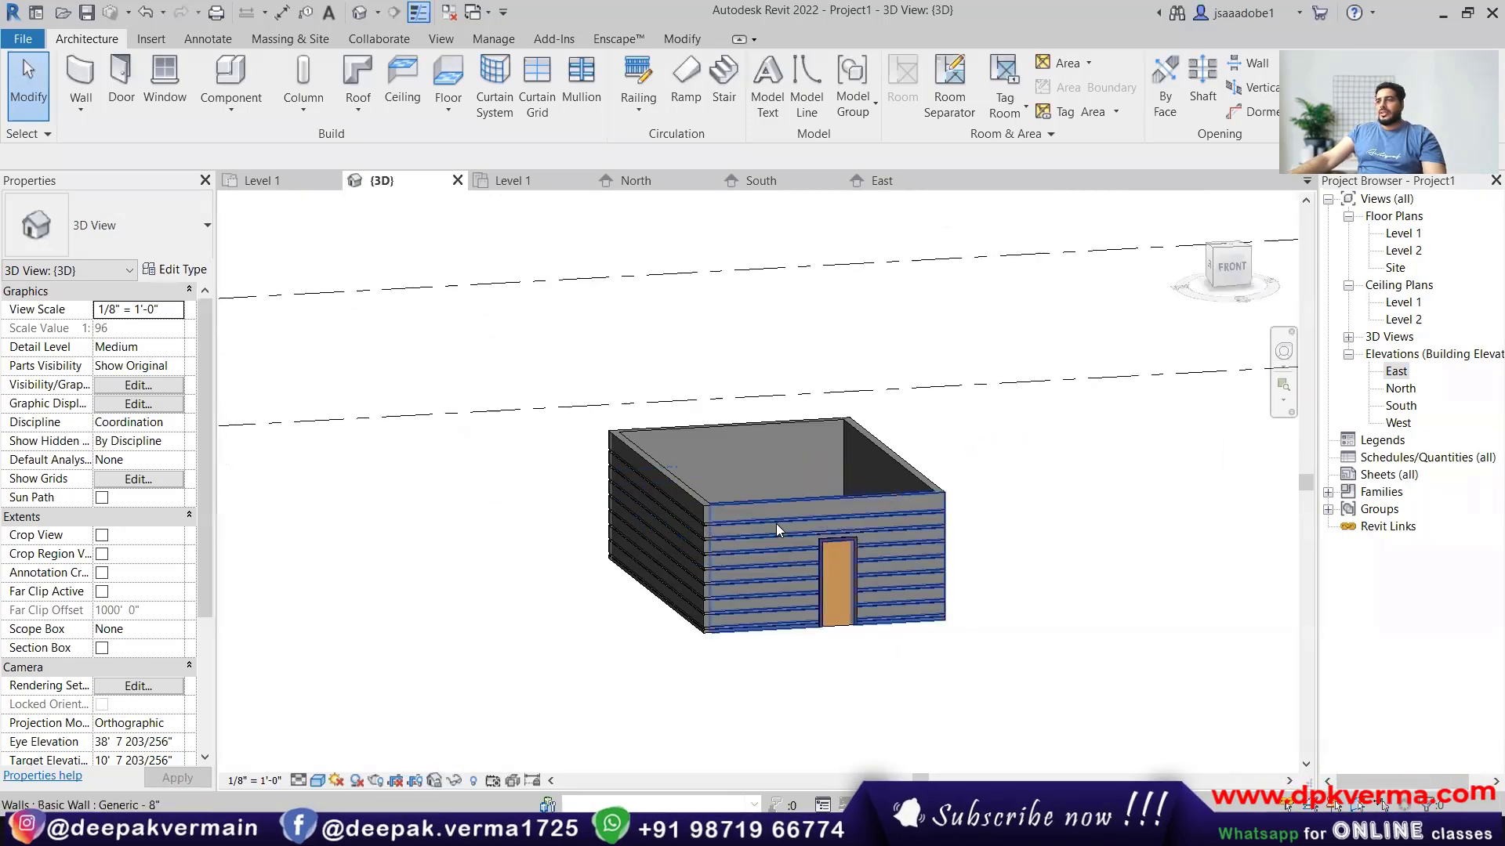
left_click(776, 523)
key("Escape")
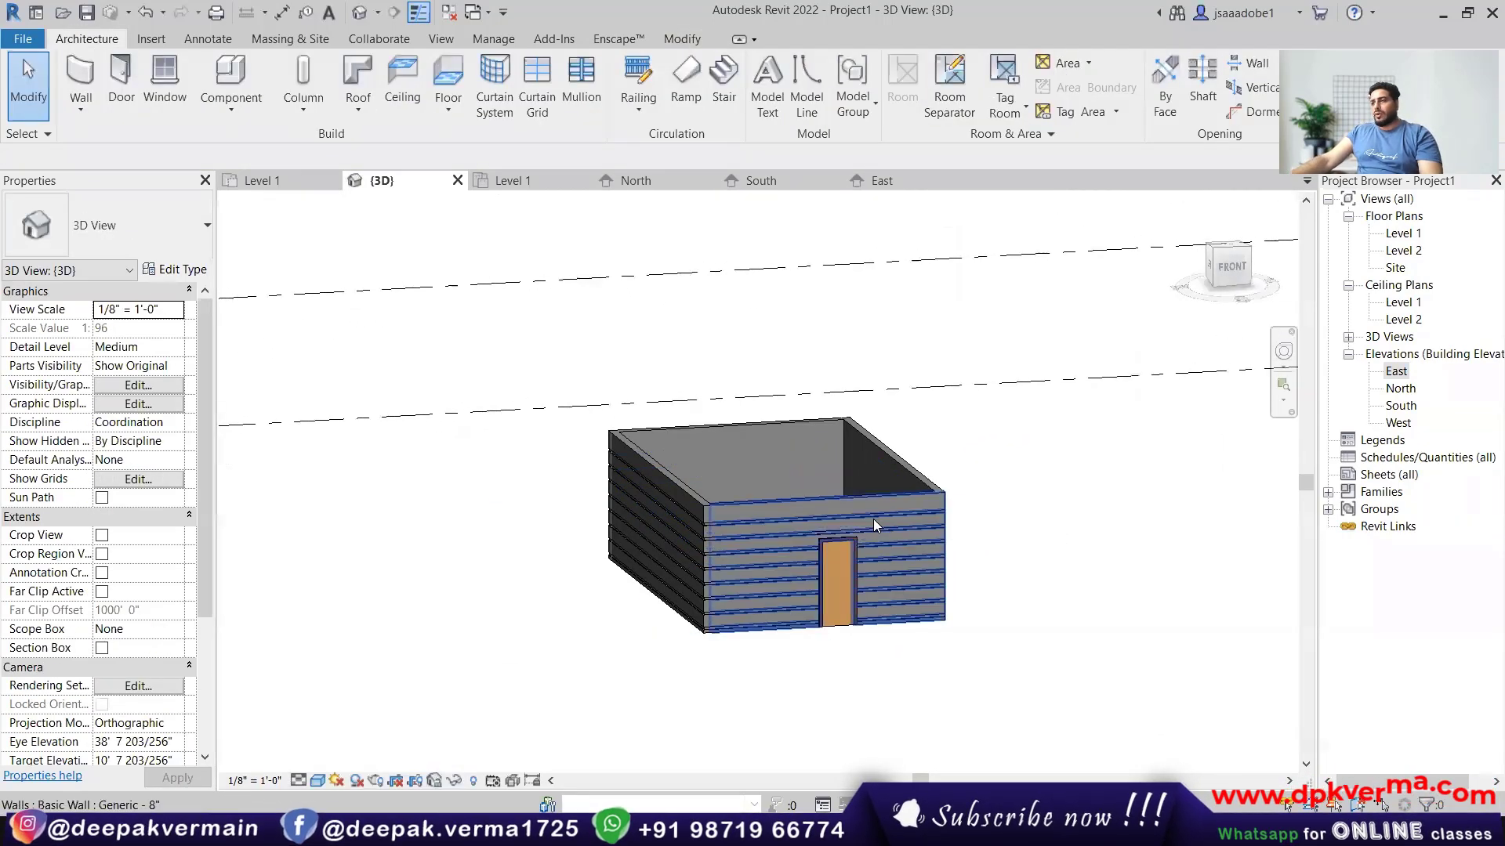
left_click(862, 514)
key("s")
key("a")
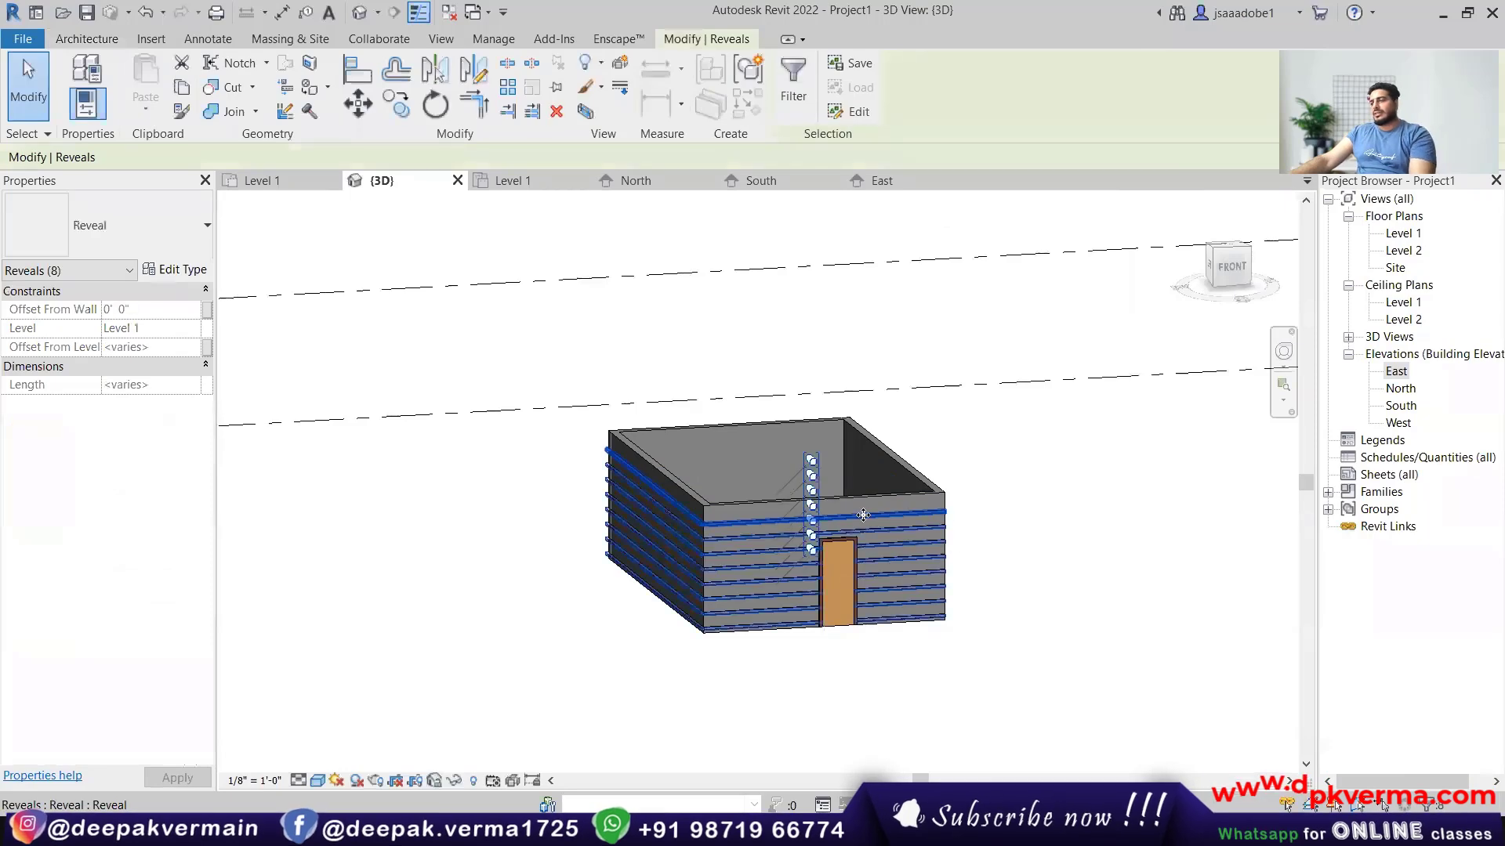
key("Delete")
middle_click_drag(1152, 634, 582, 395, "shift")
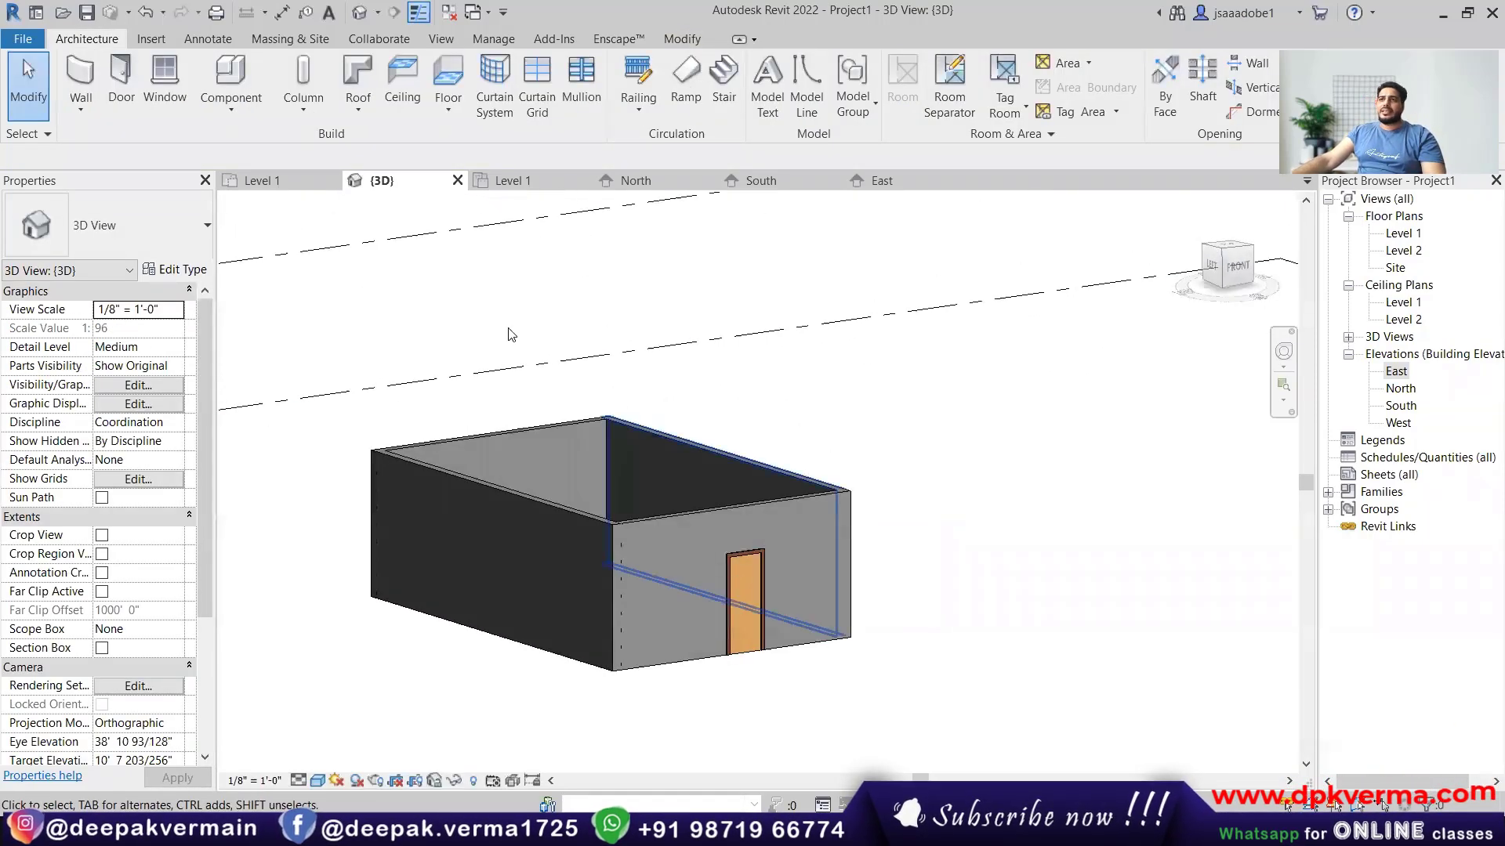
Open the Level 1 floor plan to work on the walled room from above.
left_click(357, 103)
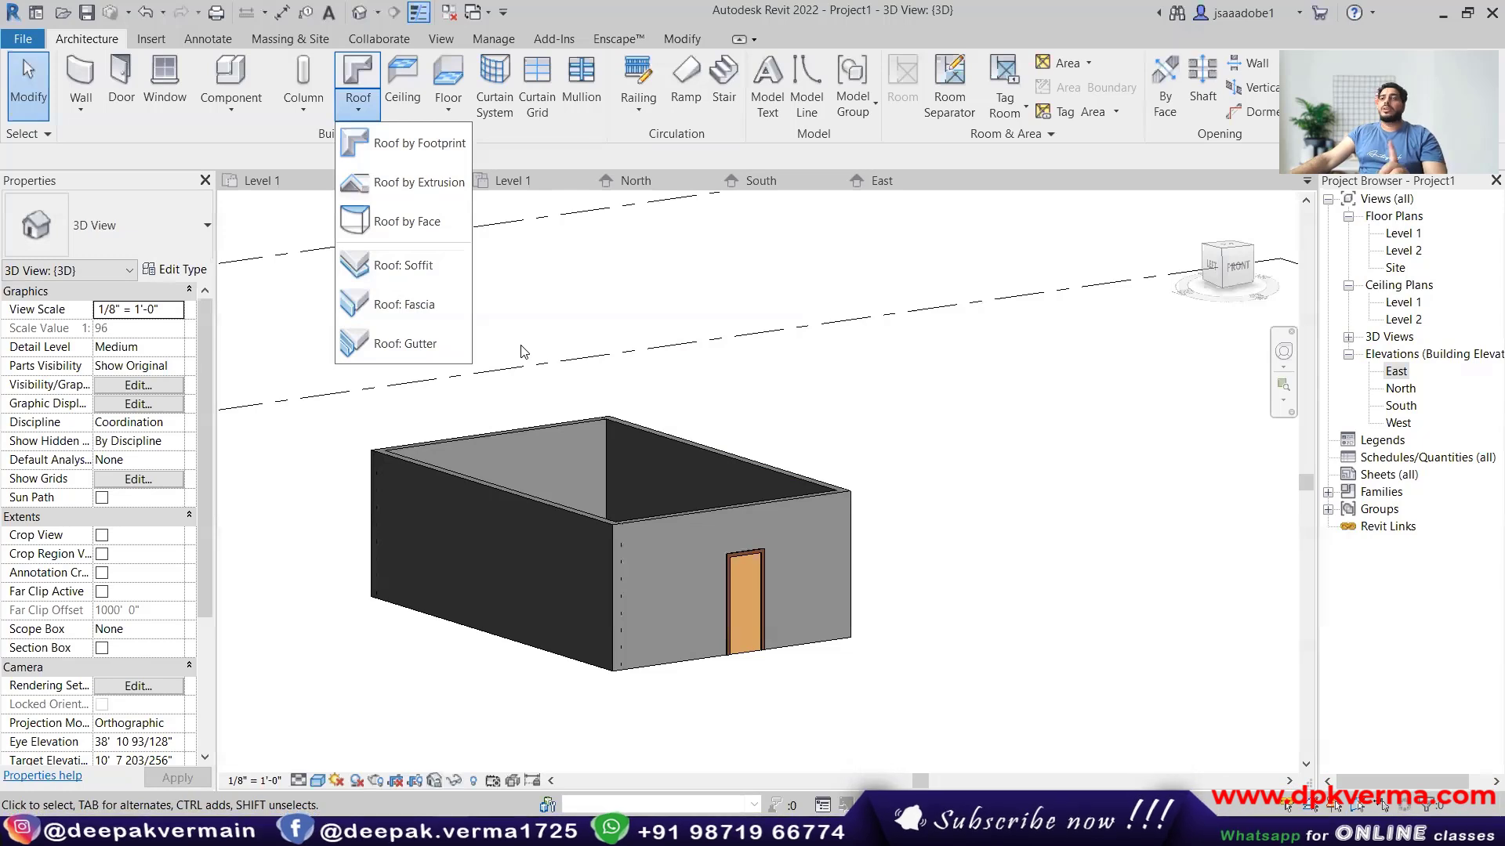
scroll(650, 462, "down", 2)
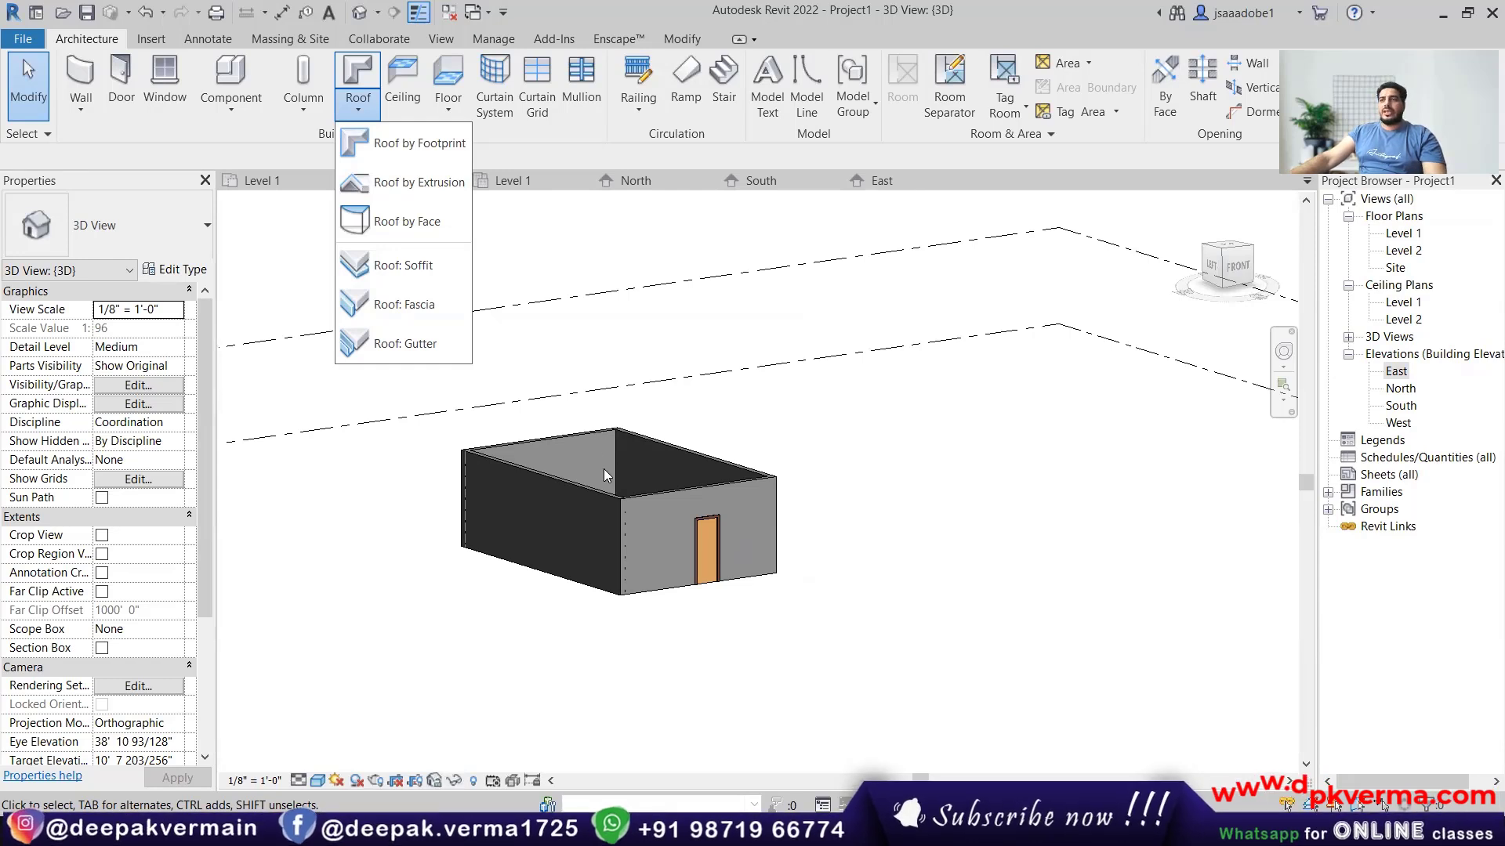
left_click(1399, 233)
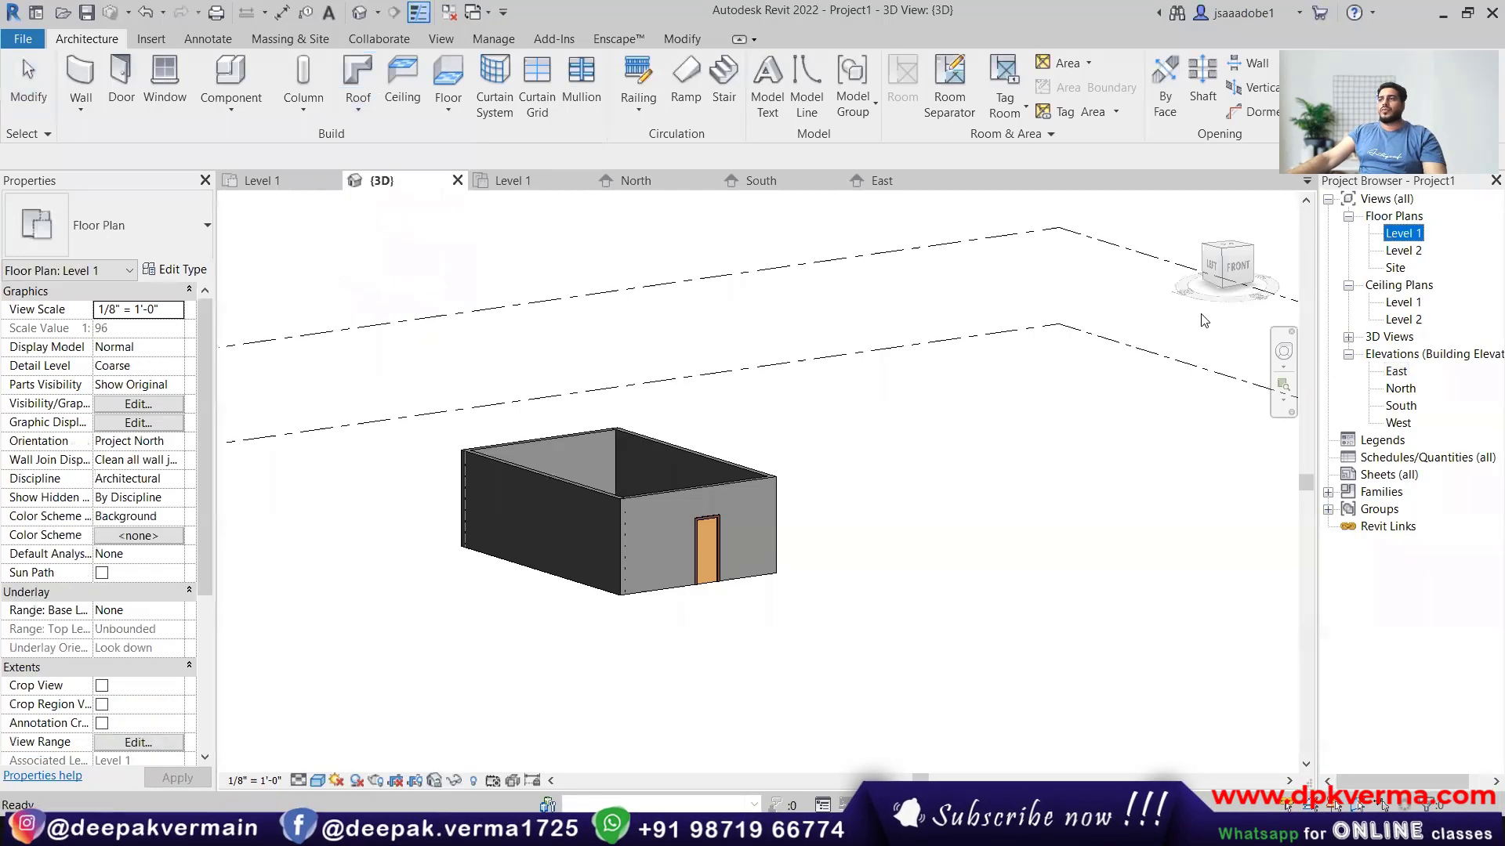
double_click(1399, 235)
scroll(548, 392, "down", 3)
left_click(590, 453)
left_click_drag(605, 462, 608, 454)
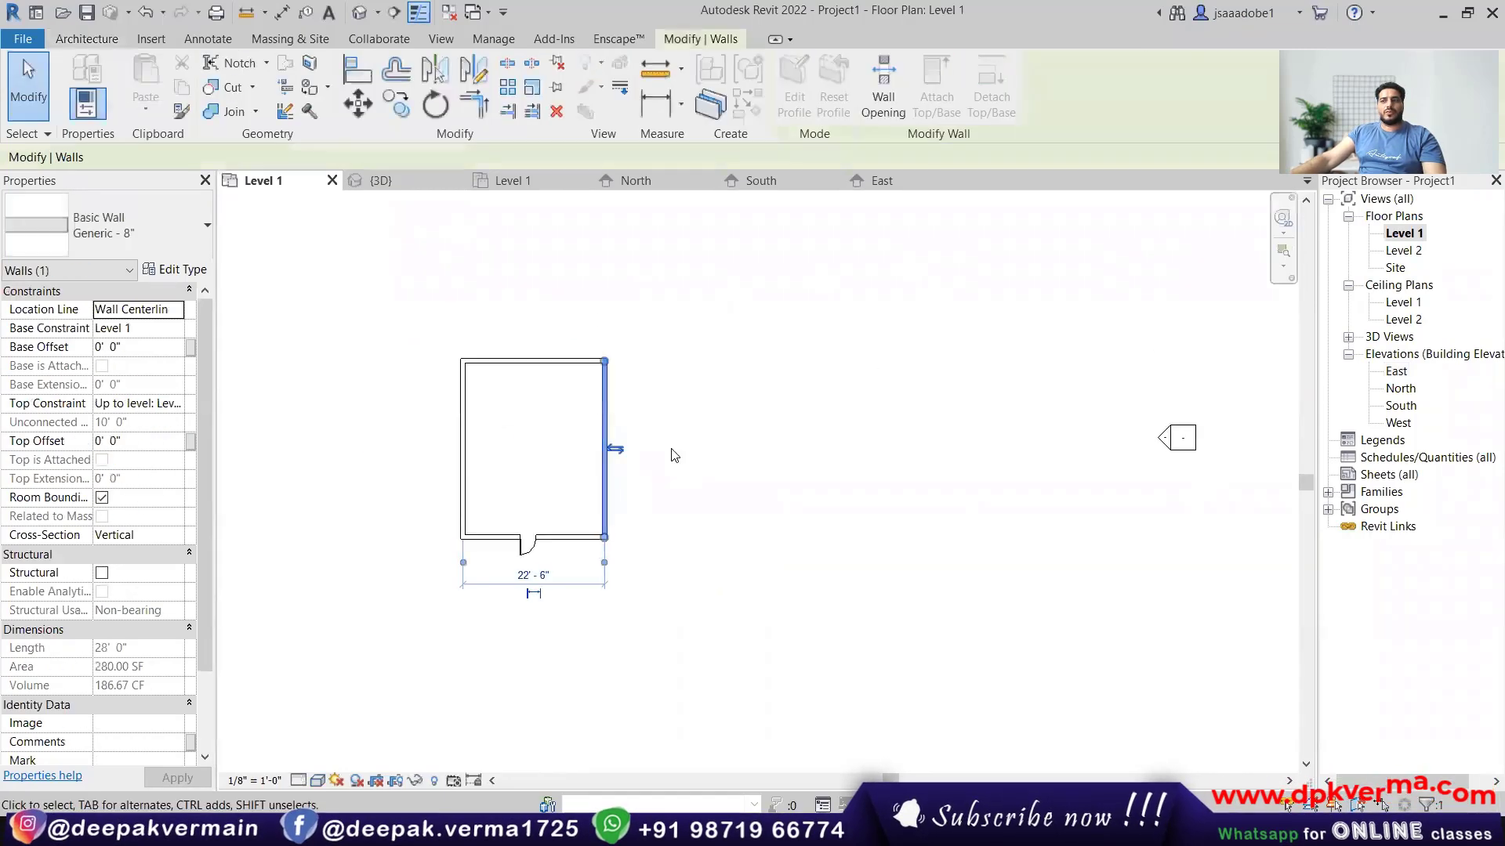
key("Escape")
scroll(627, 459, "up", 2)
left_click(641, 462)
key("Escape")
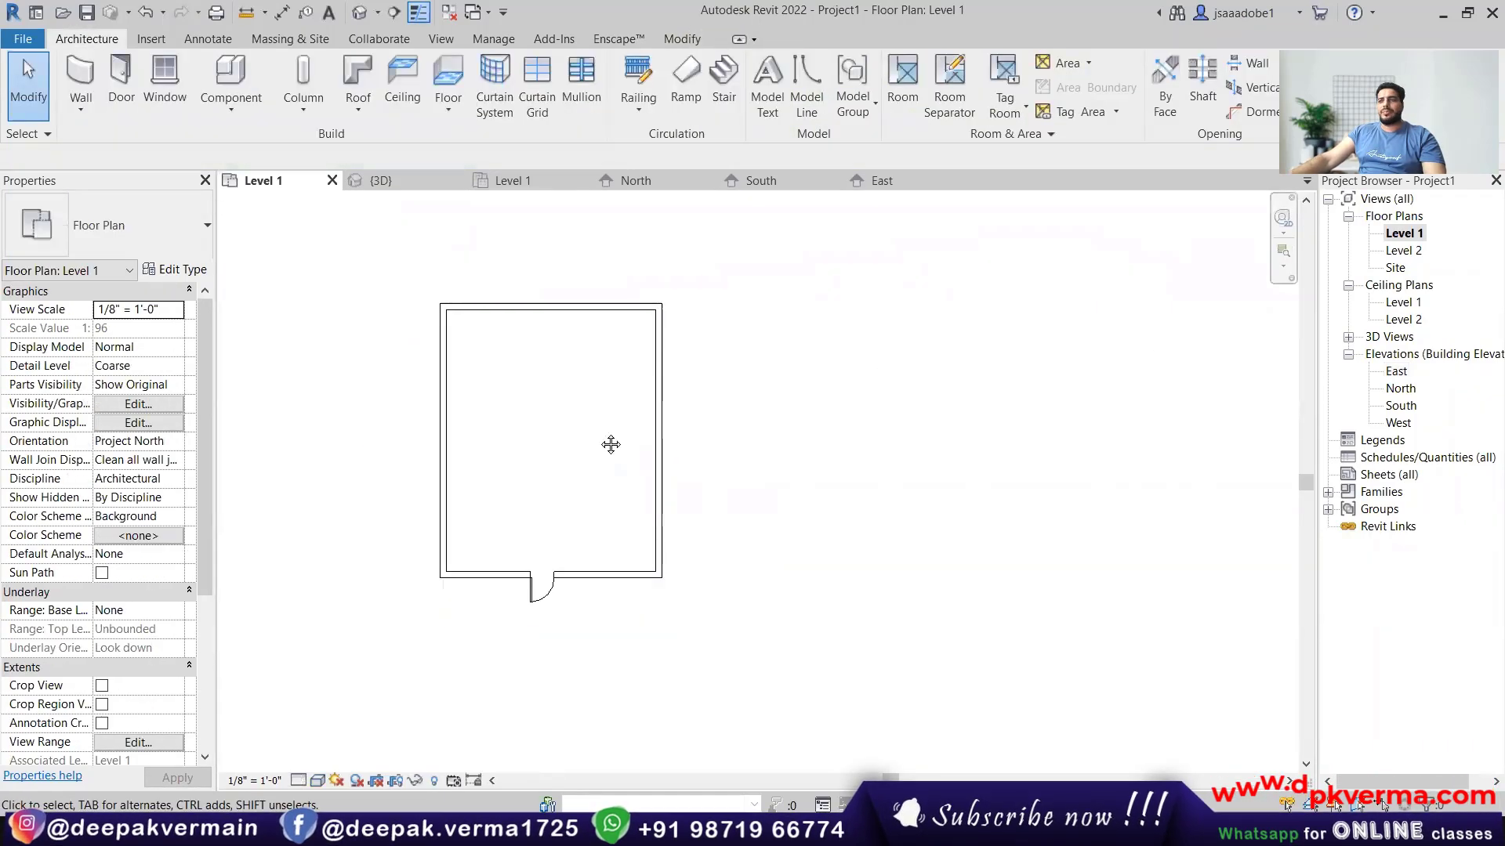
Create a roof soffit moved to Level 2 from a 23'-2" by 28'-8" rectangle along the room's outer wall faces.
left_click(358, 109)
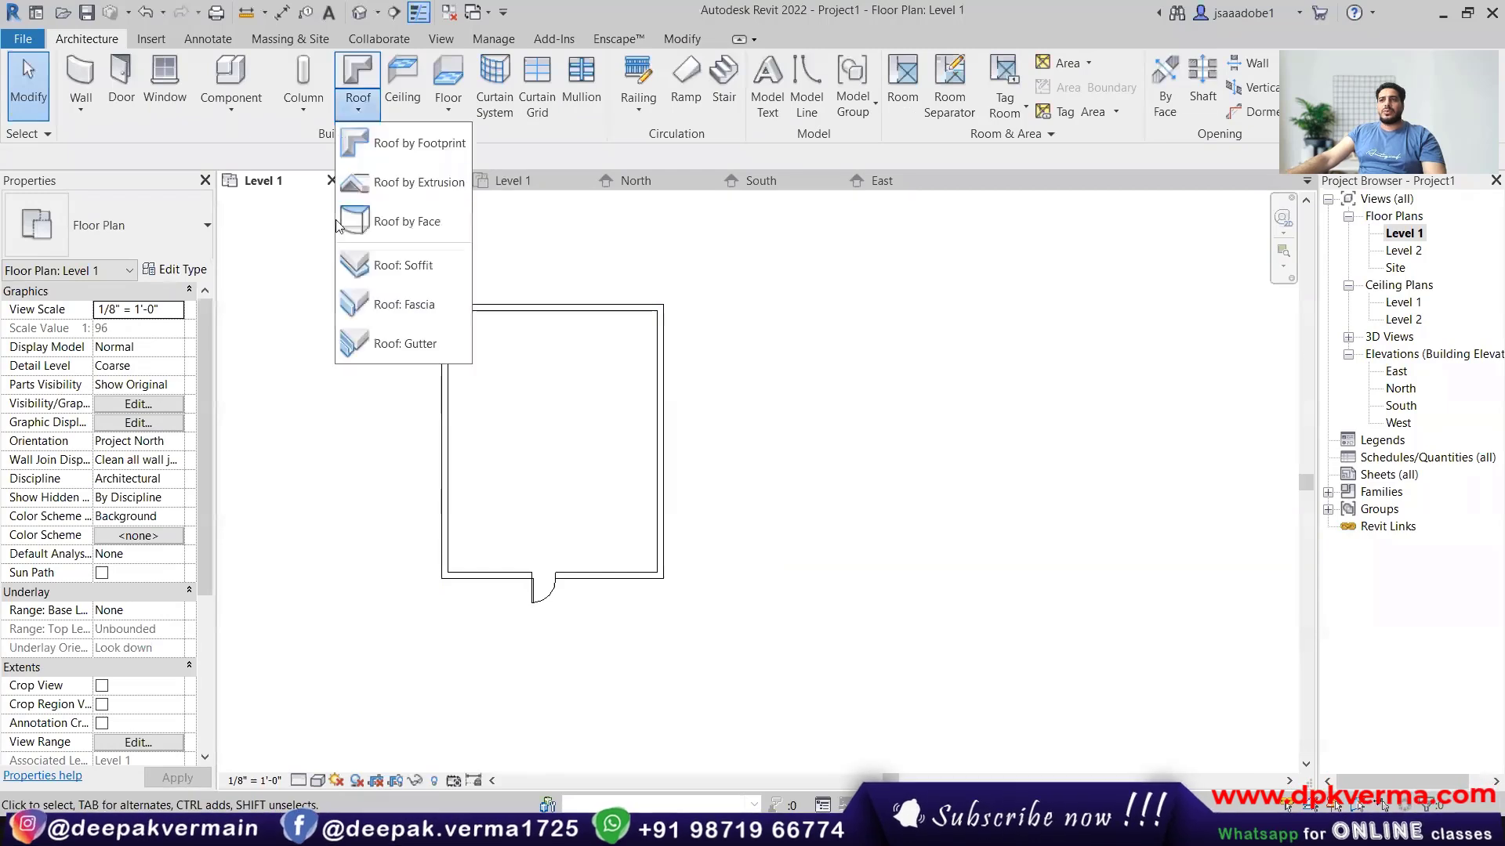
left_click(383, 268)
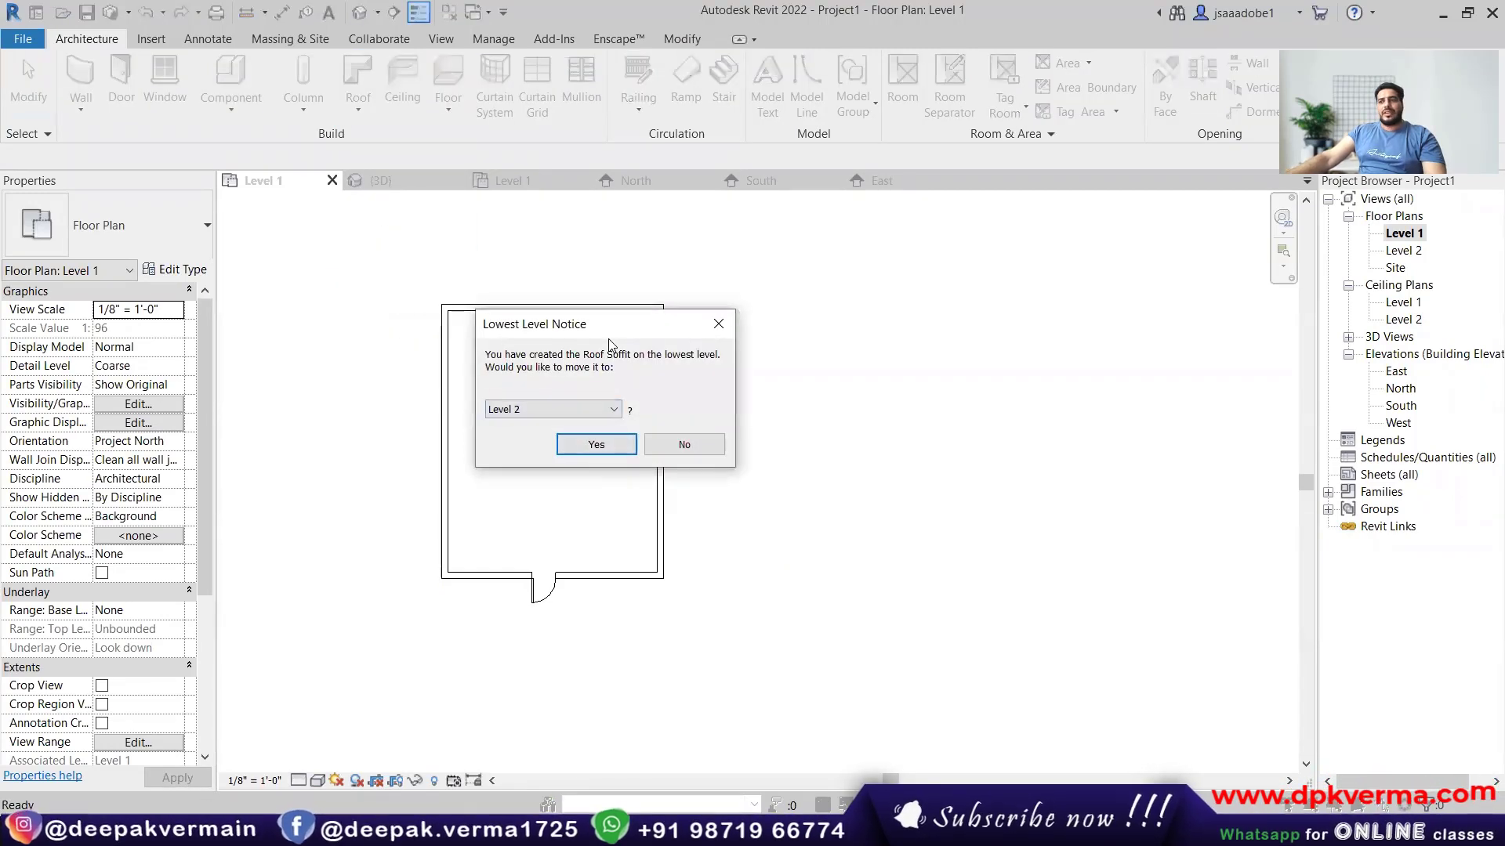
left_click(602, 450)
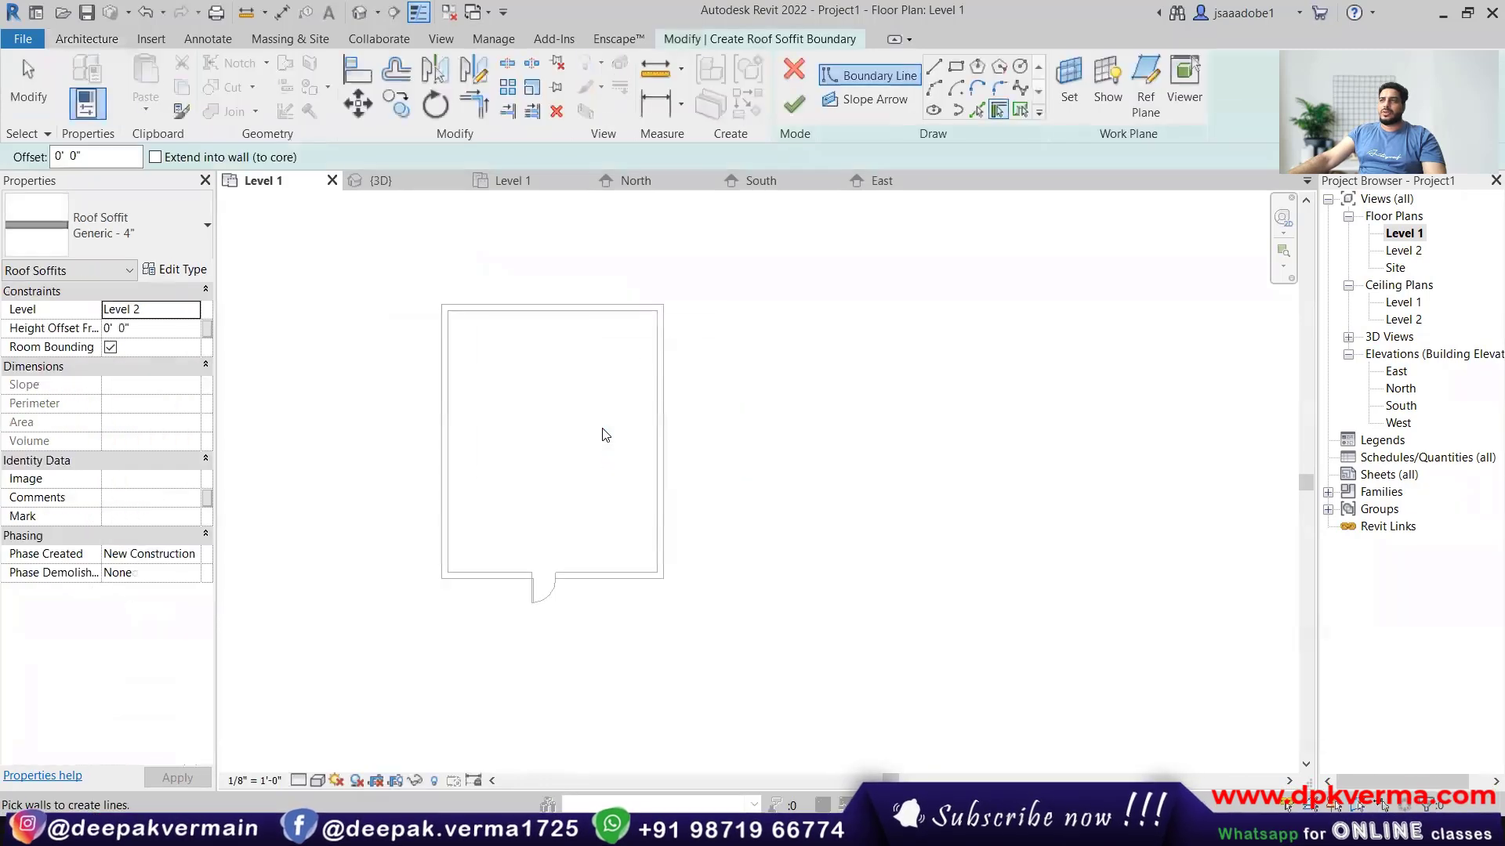
left_click(955, 68)
left_click(442, 306)
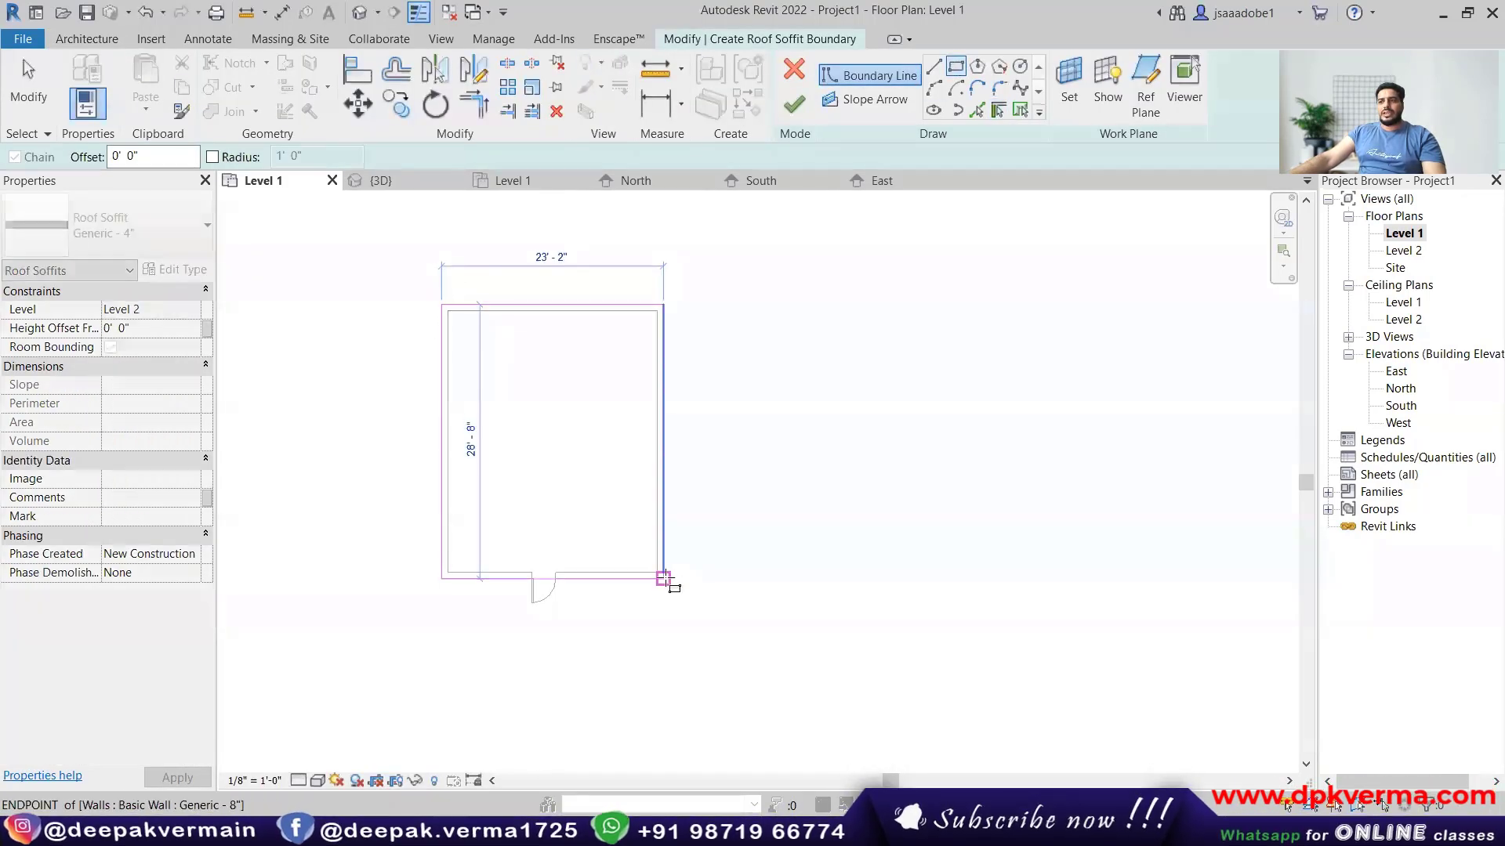
left_click(663, 579)
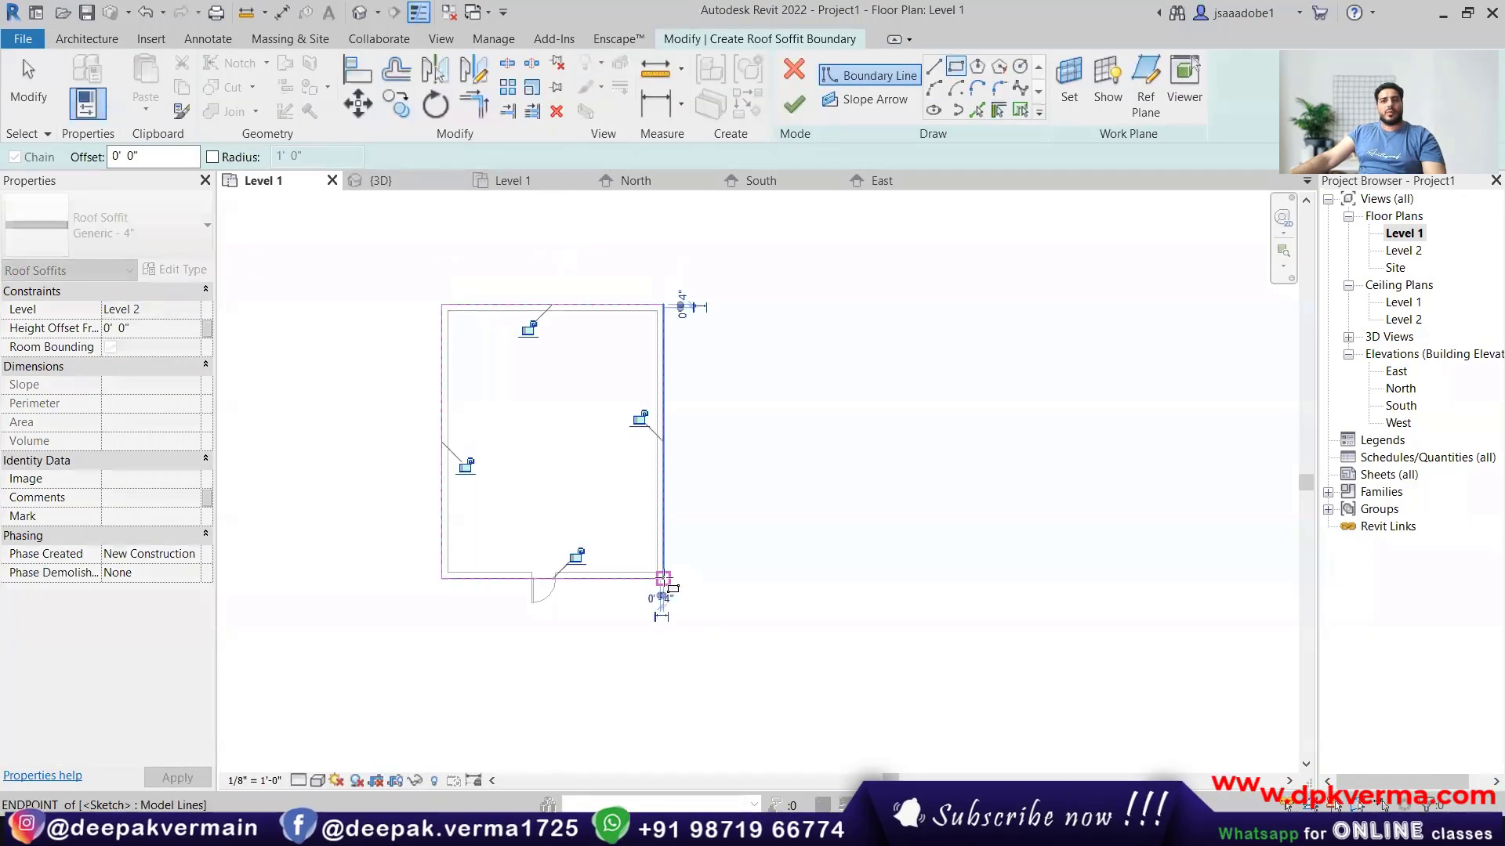
left_click(796, 109)
In the 3D view, examine the roof soffit's type properties and its layer structure without changing them.
left_click(360, 13)
middle_click_drag(607, 475, 710, 495)
left_click(707, 498)
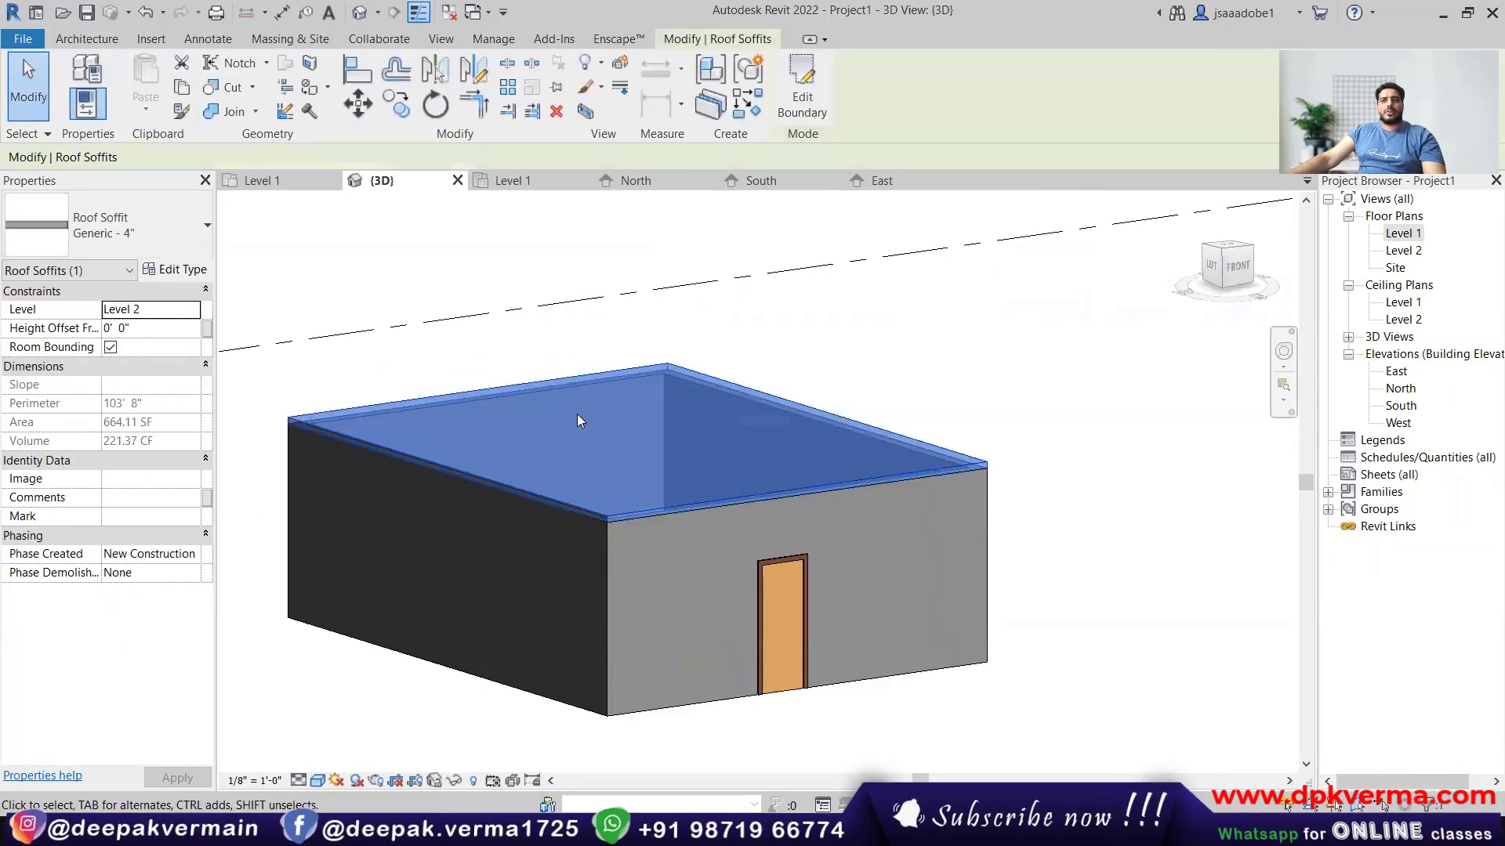
left_click(144, 238)
left_click(121, 238)
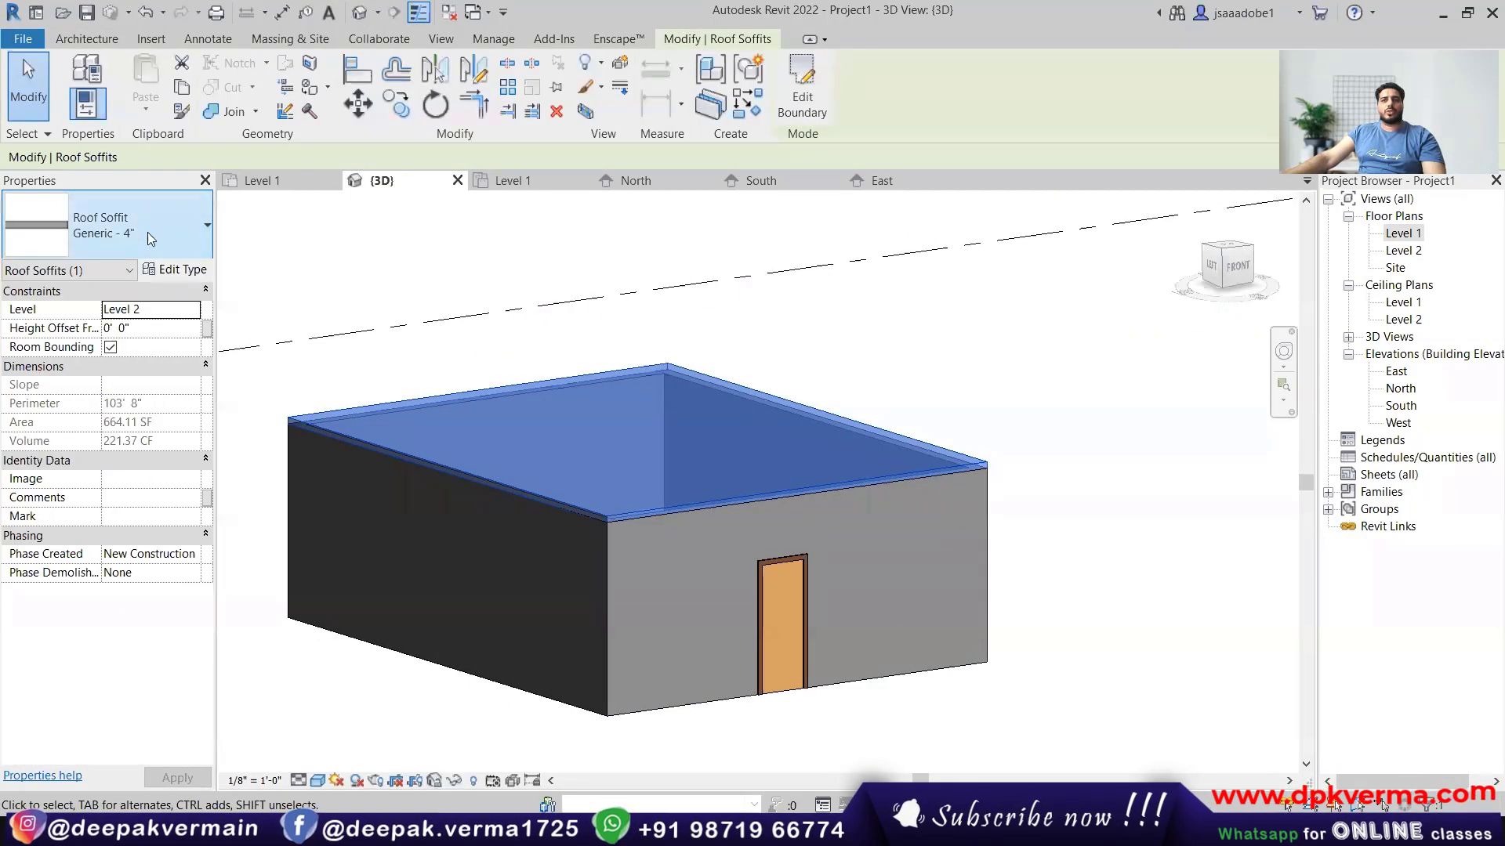
left_click(177, 270)
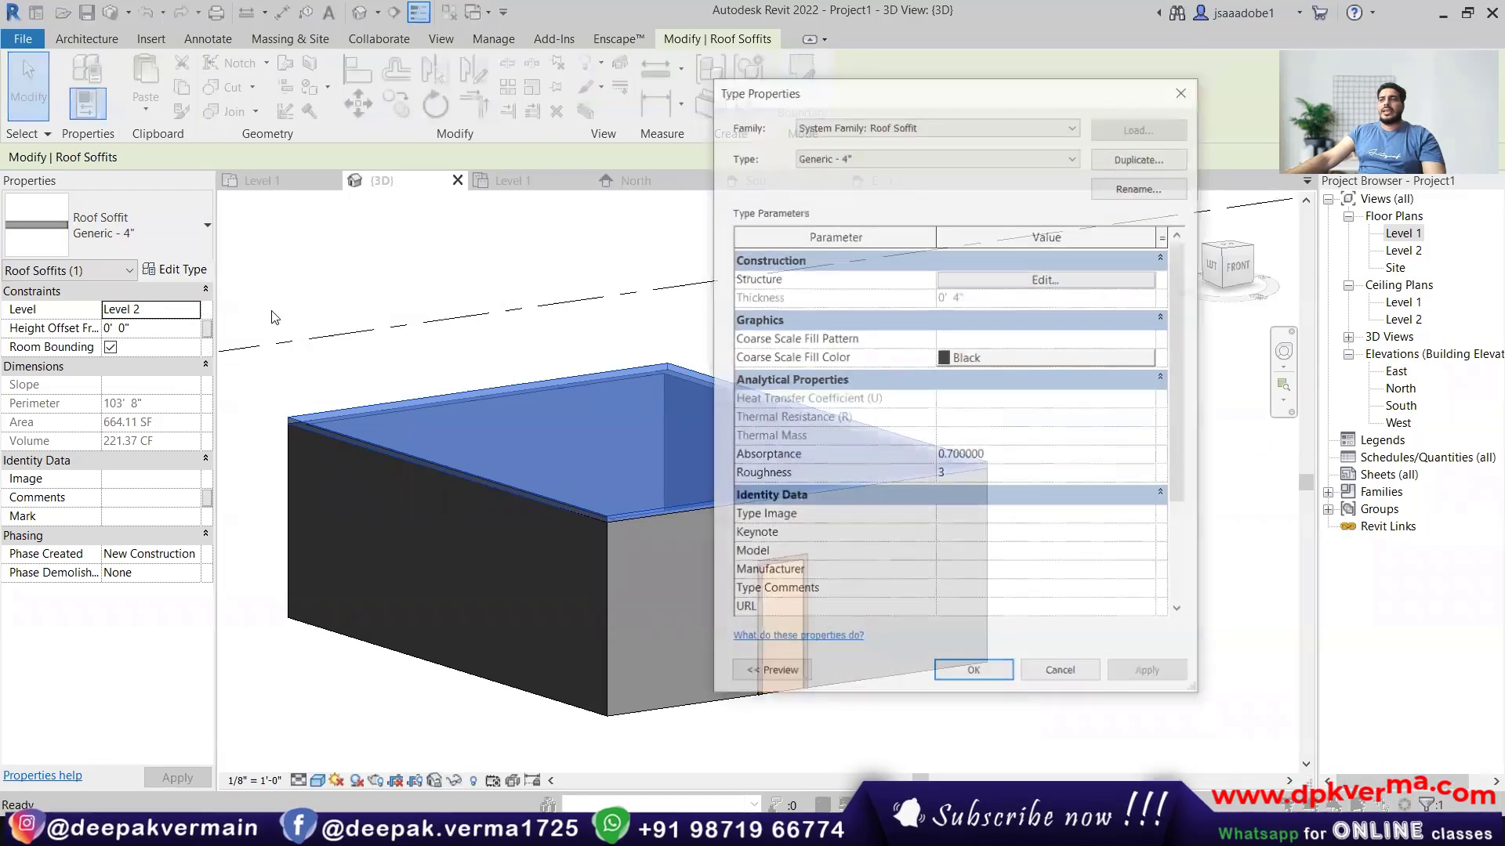
left_click(971, 290)
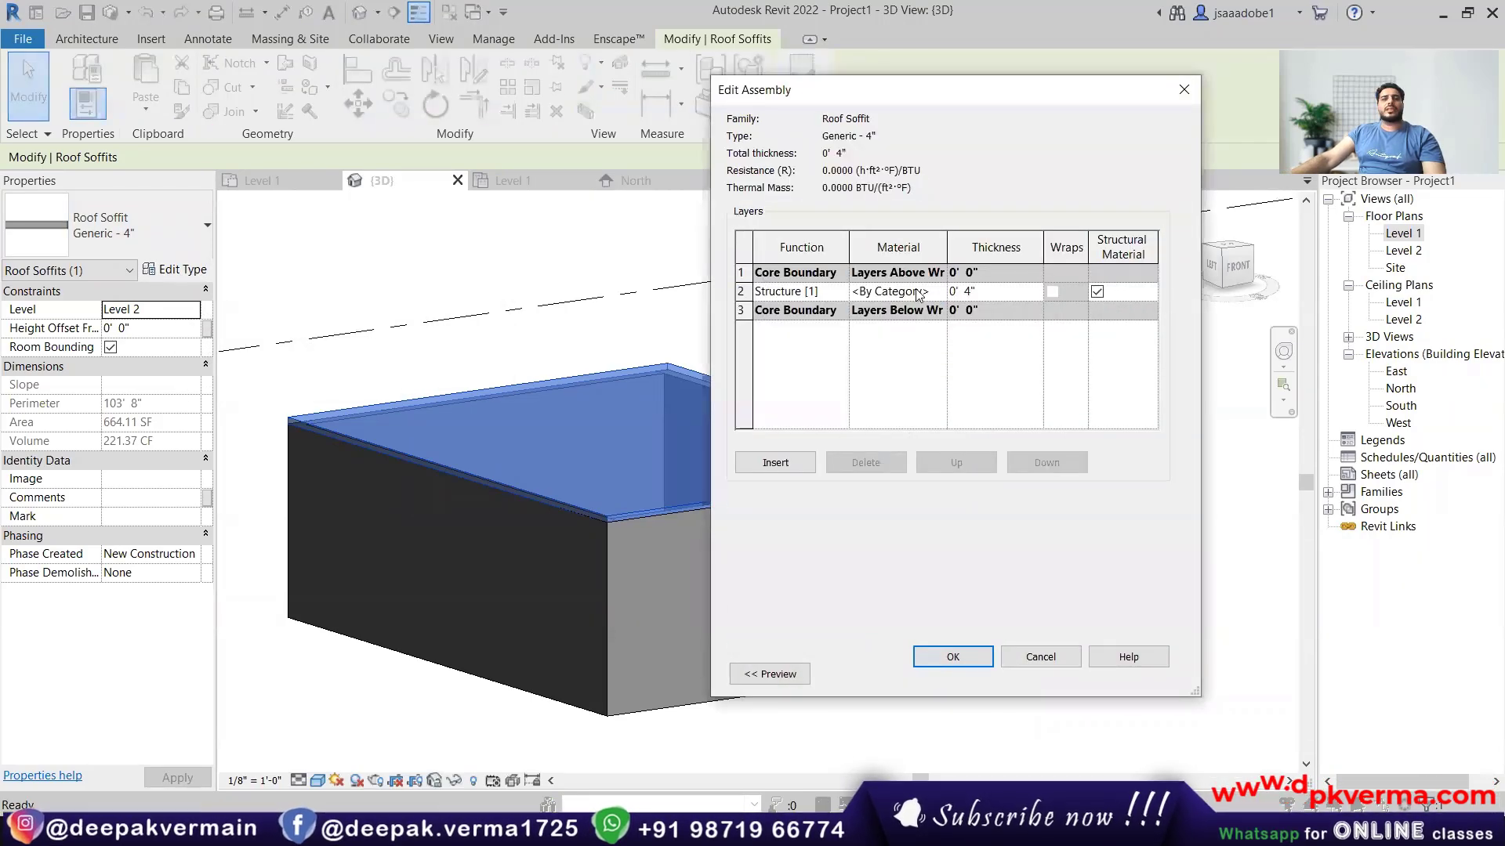
left_click(1042, 658)
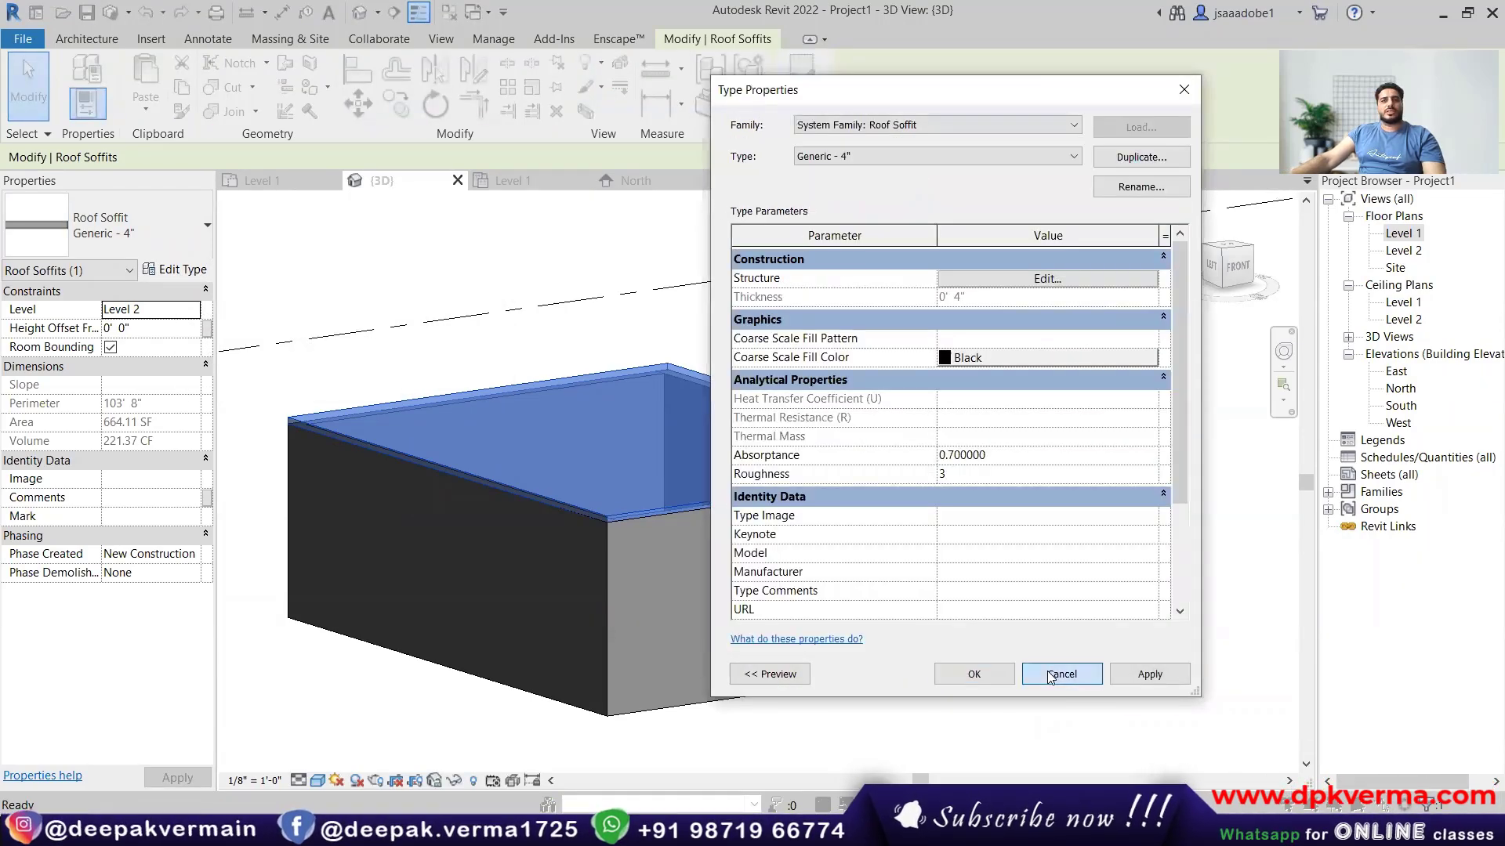
left_click(1054, 672)
Delete the roof soffit from the top of the room.
left_click(922, 620)
left_click(788, 462)
scroll(641, 502, "down", 2)
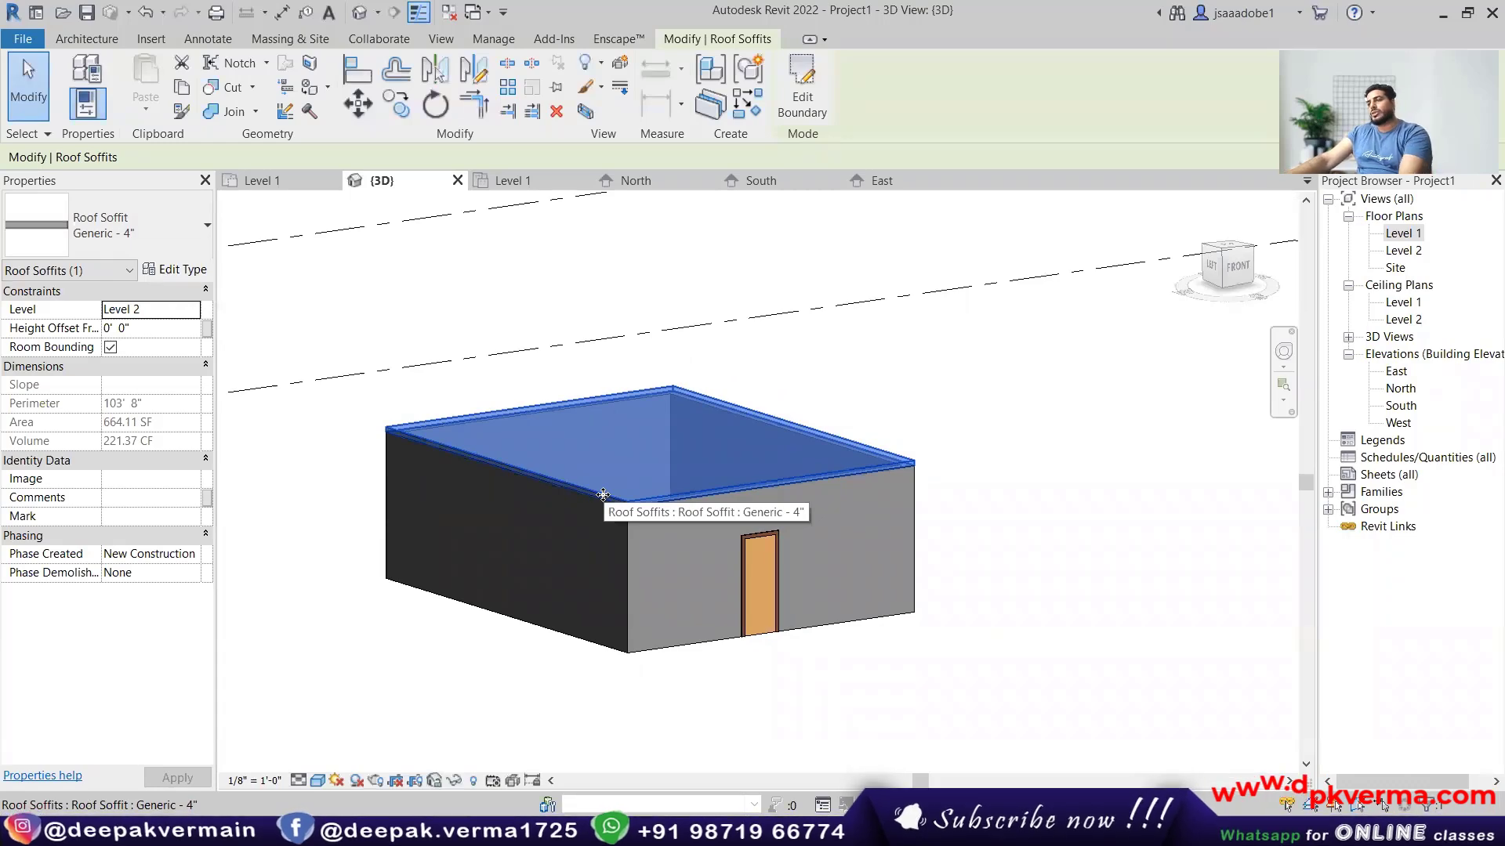
key("Delete")
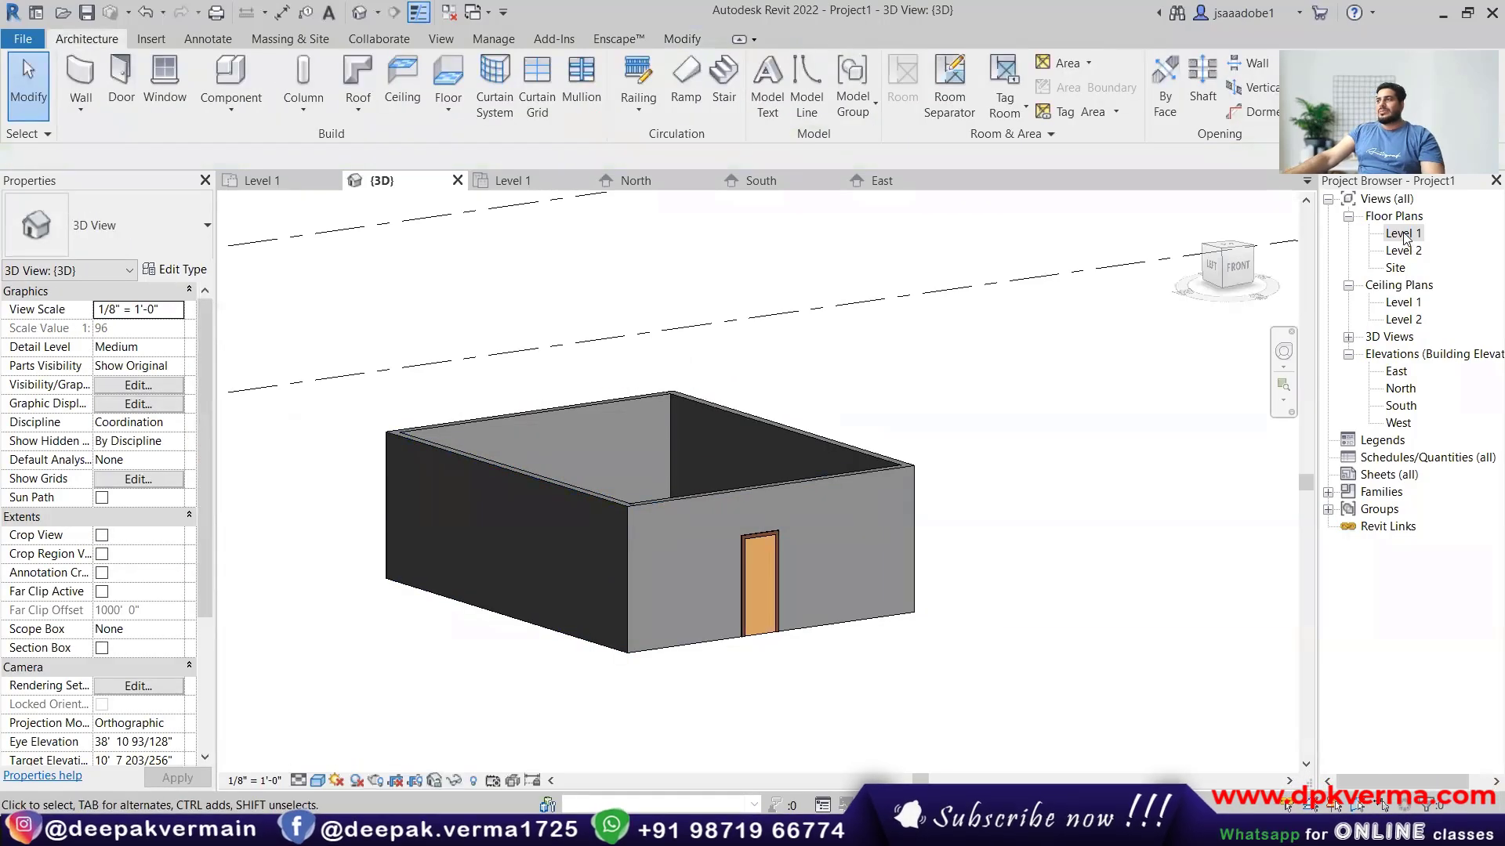
In the Level 1 plan, start a roof by footprint moved to Level 2 and set its overhang to 2' 0".
double_click(1404, 234)
left_click(374, 105)
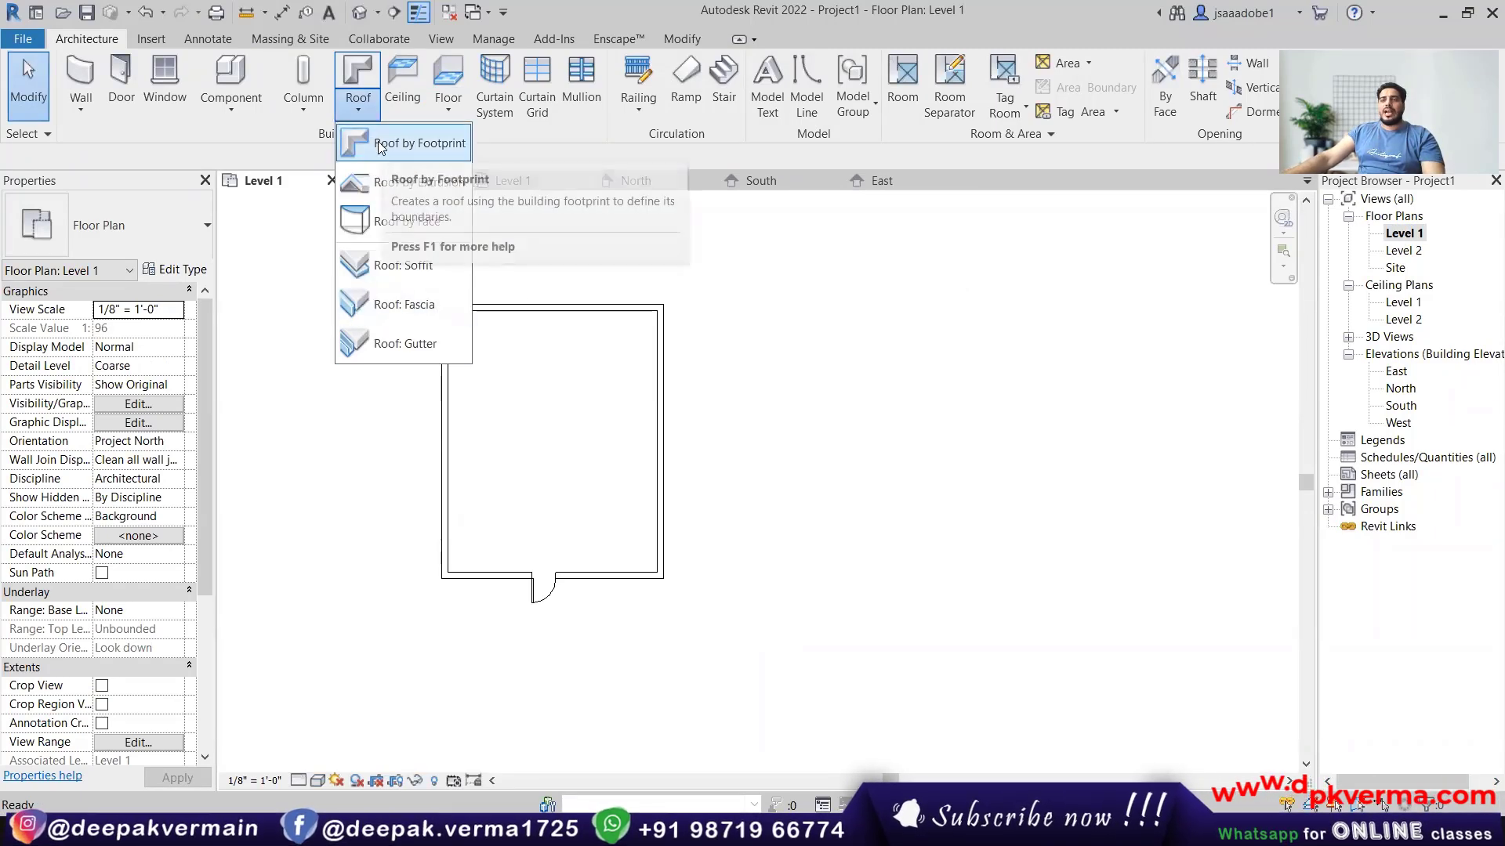
left_click(405, 145)
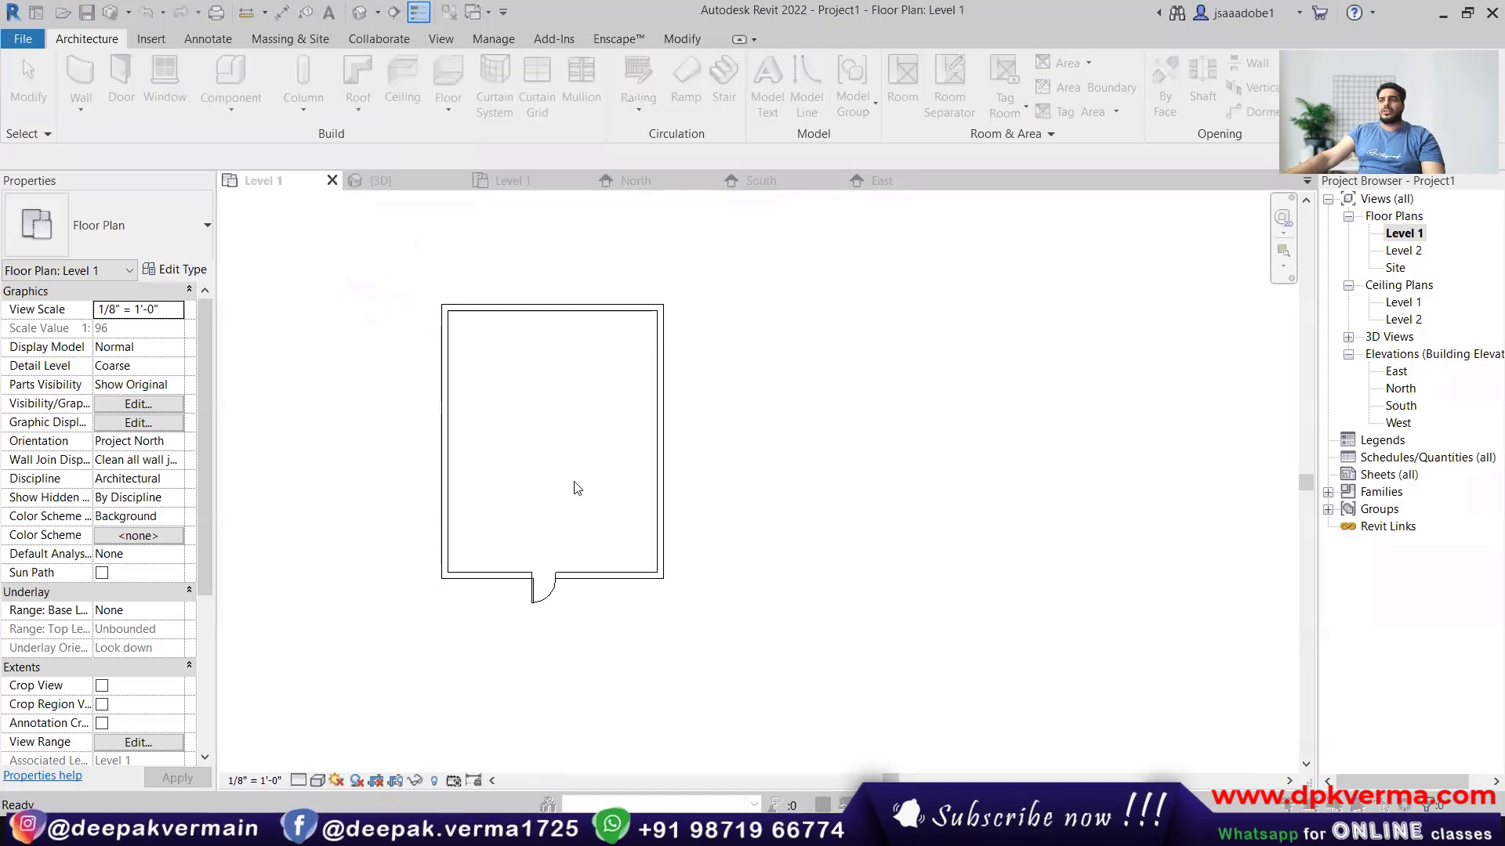
left_click(589, 446)
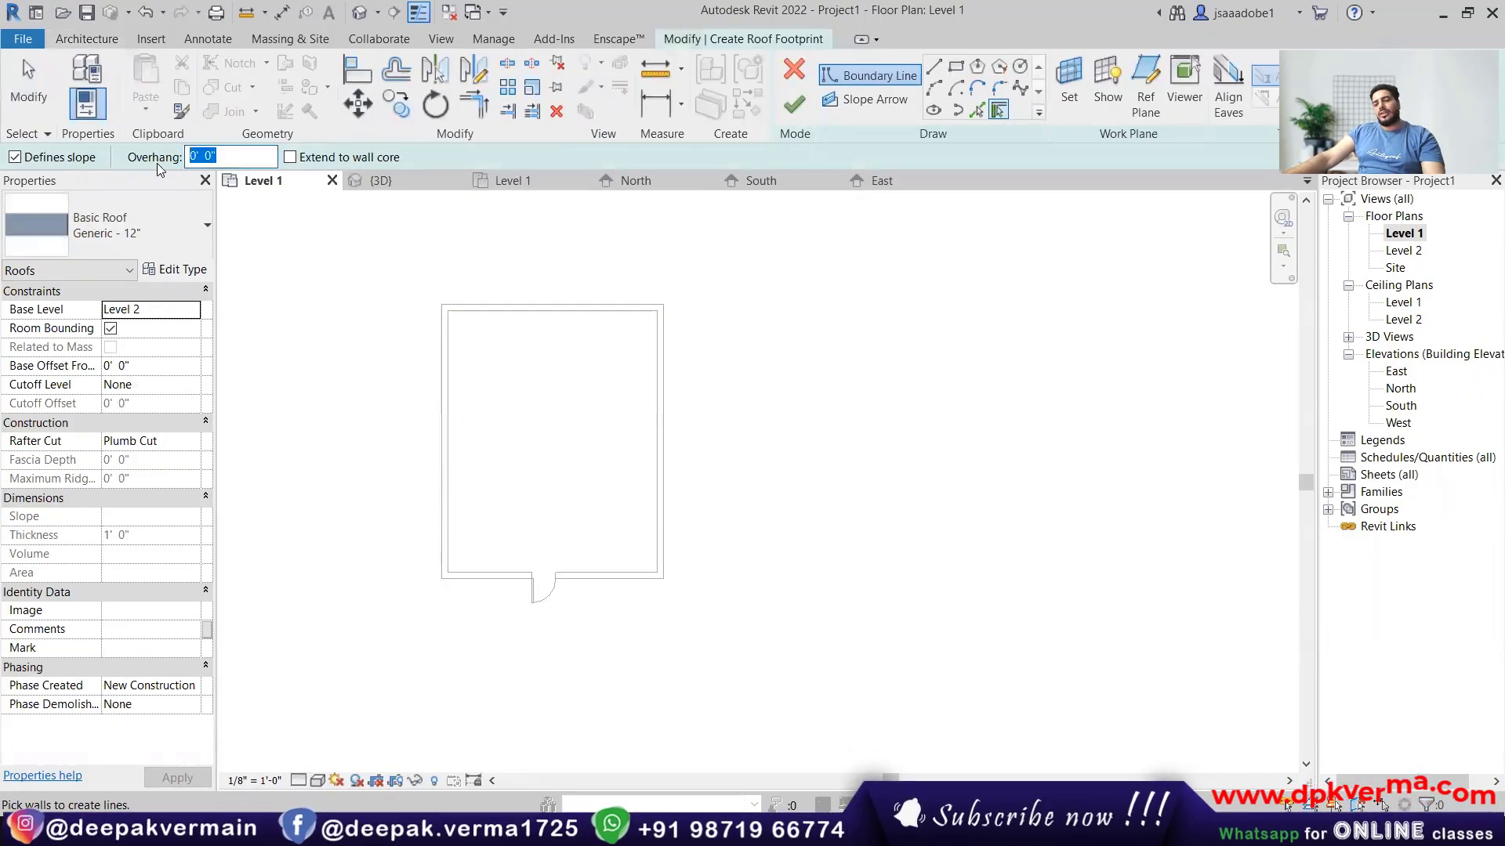
type("2")
key("Return")
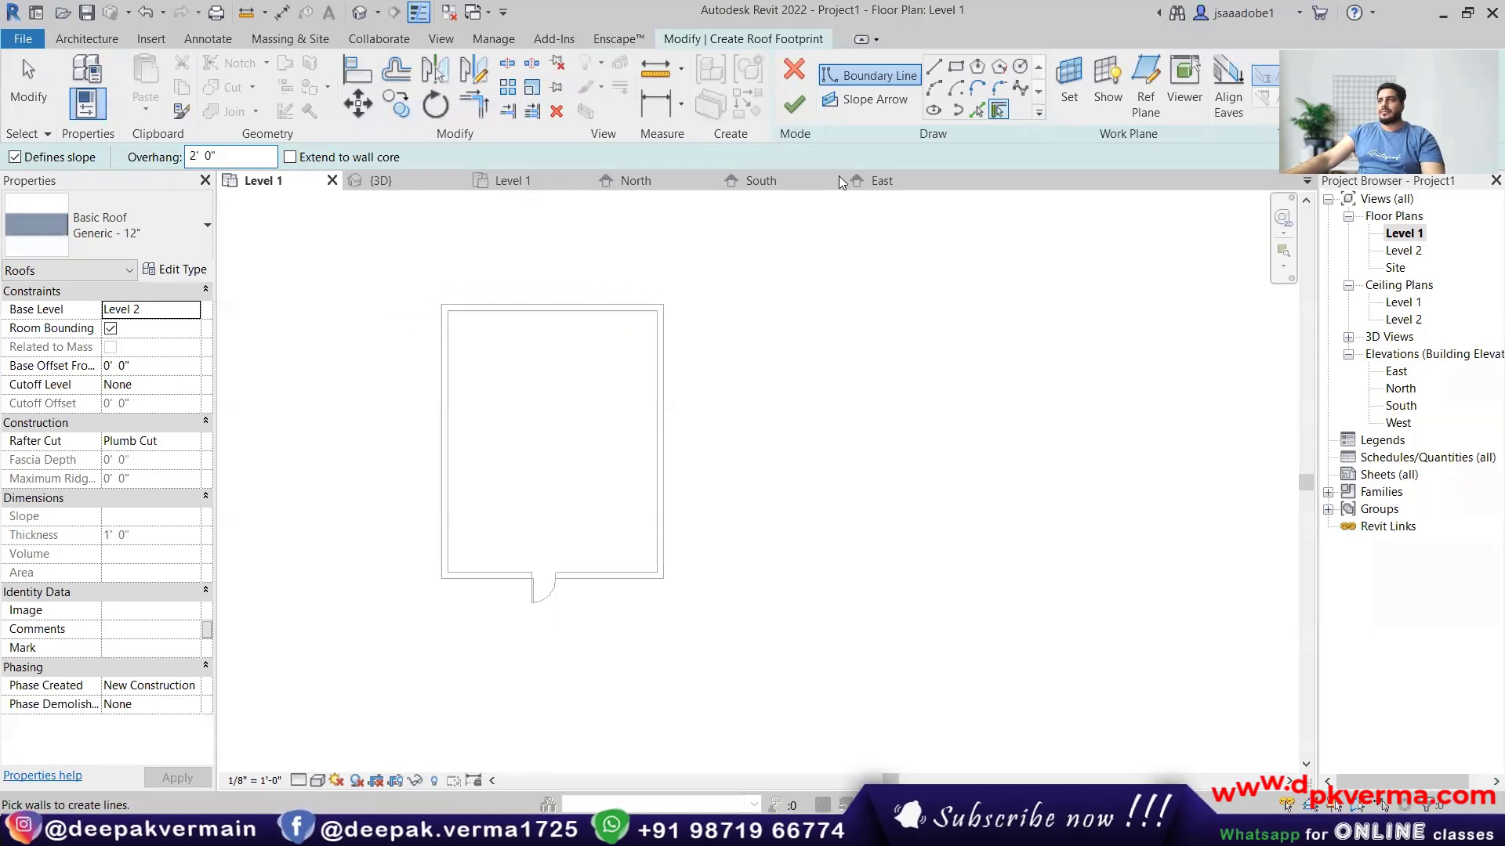
Sketch a rectangular slope-defining roof footprint between opposite outer corners of the room's walls.
left_click(955, 67)
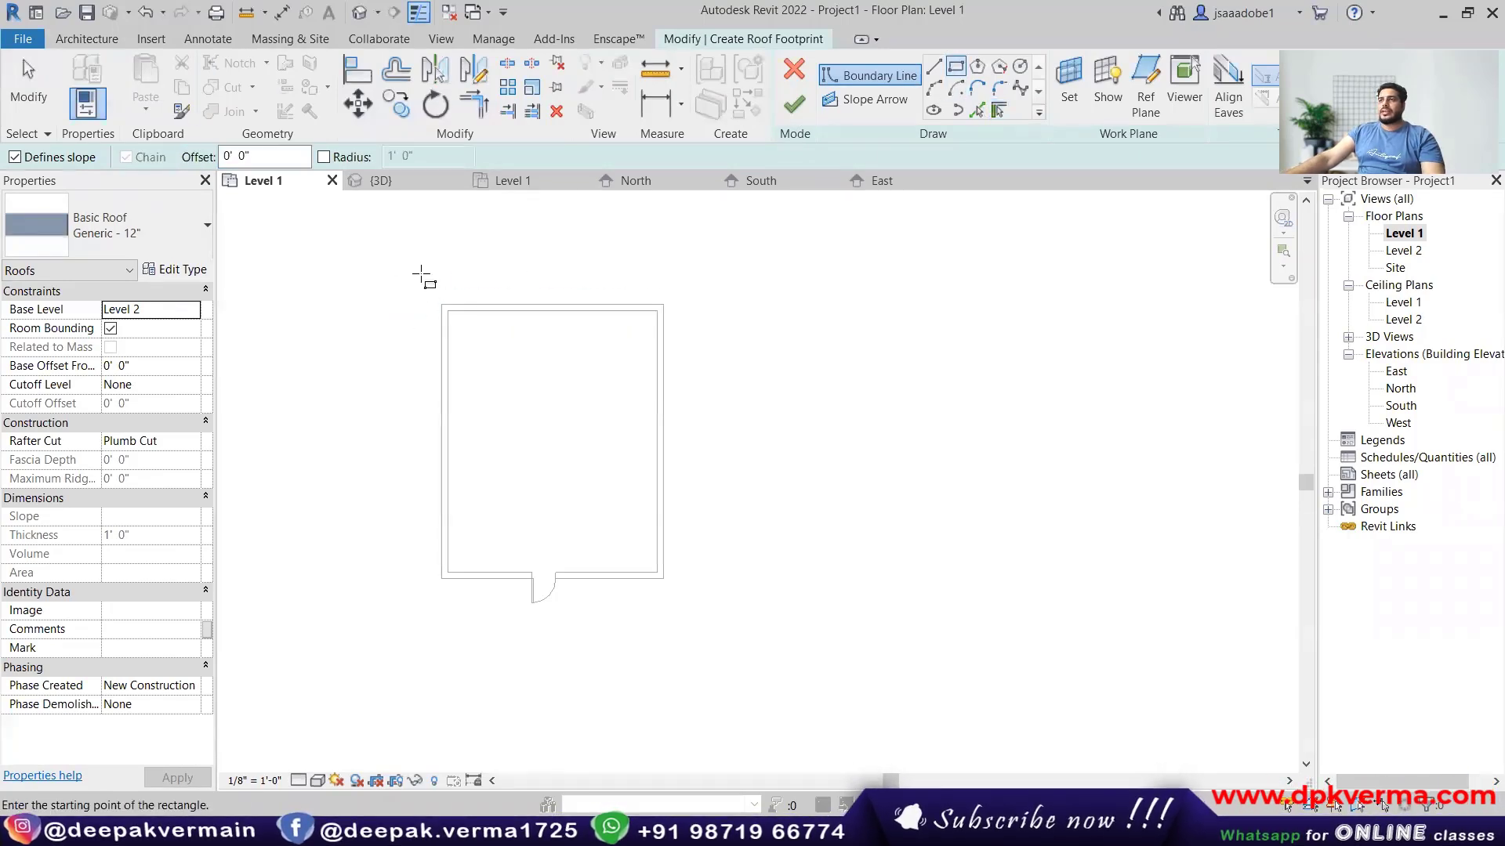
left_click(441, 304)
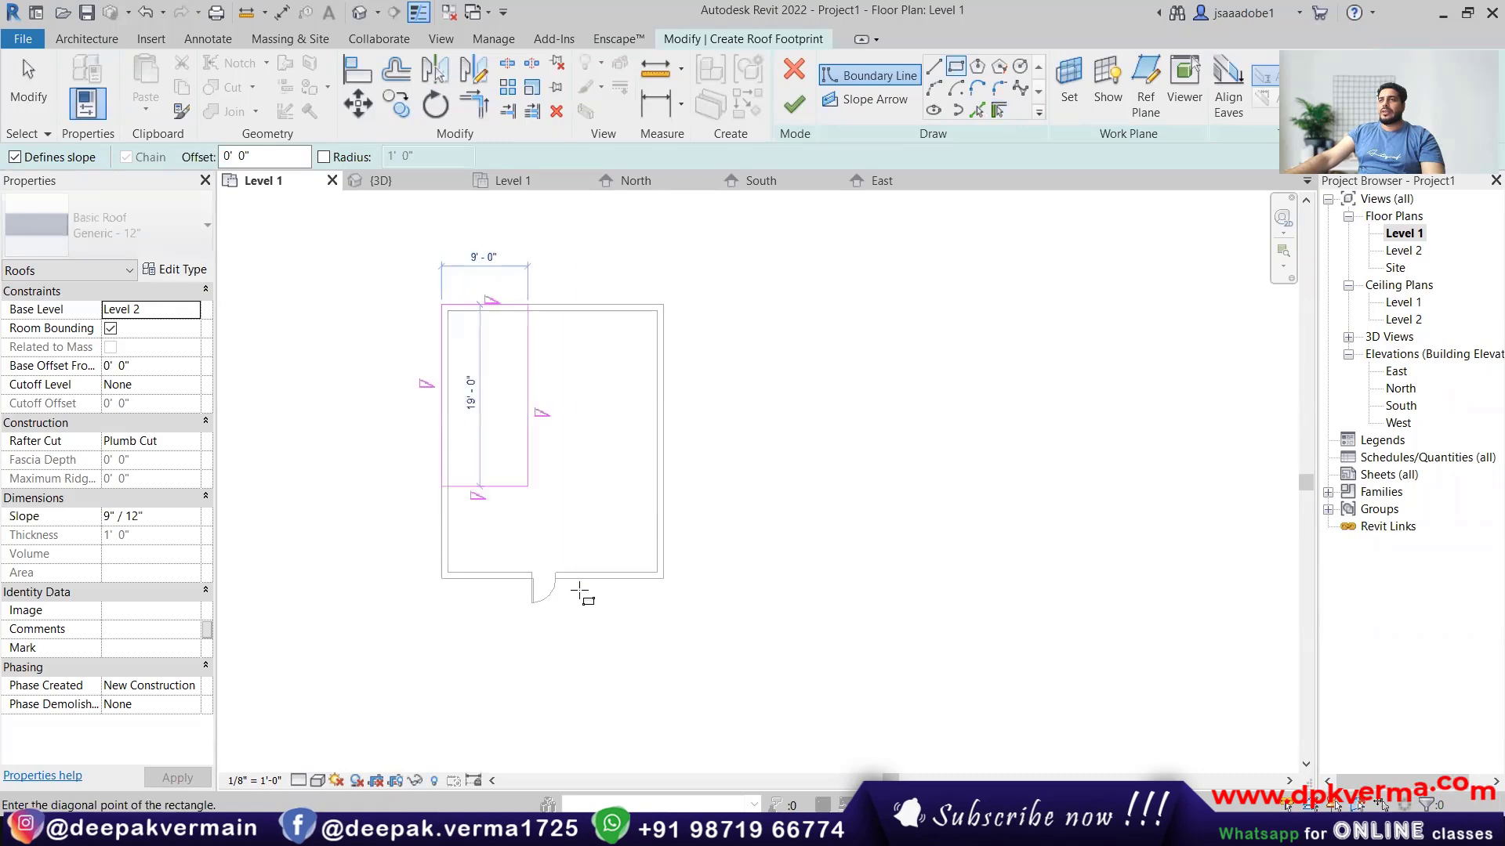
left_click(663, 579)
right_click(676, 320)
left_click(764, 374)
right_click(764, 377)
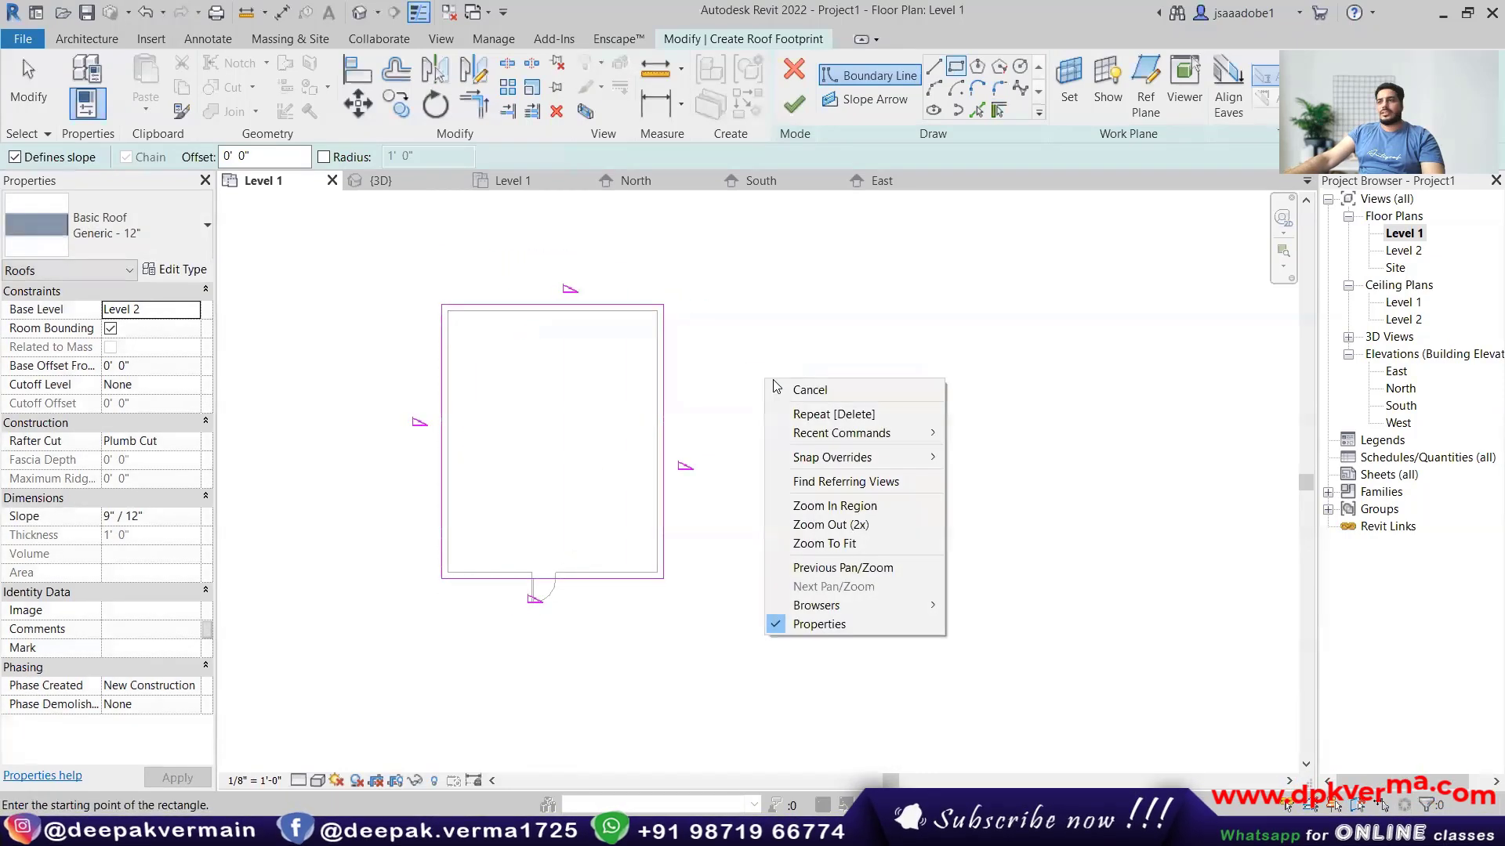
left_click(786, 387)
right_click(813, 409)
left_click(830, 416)
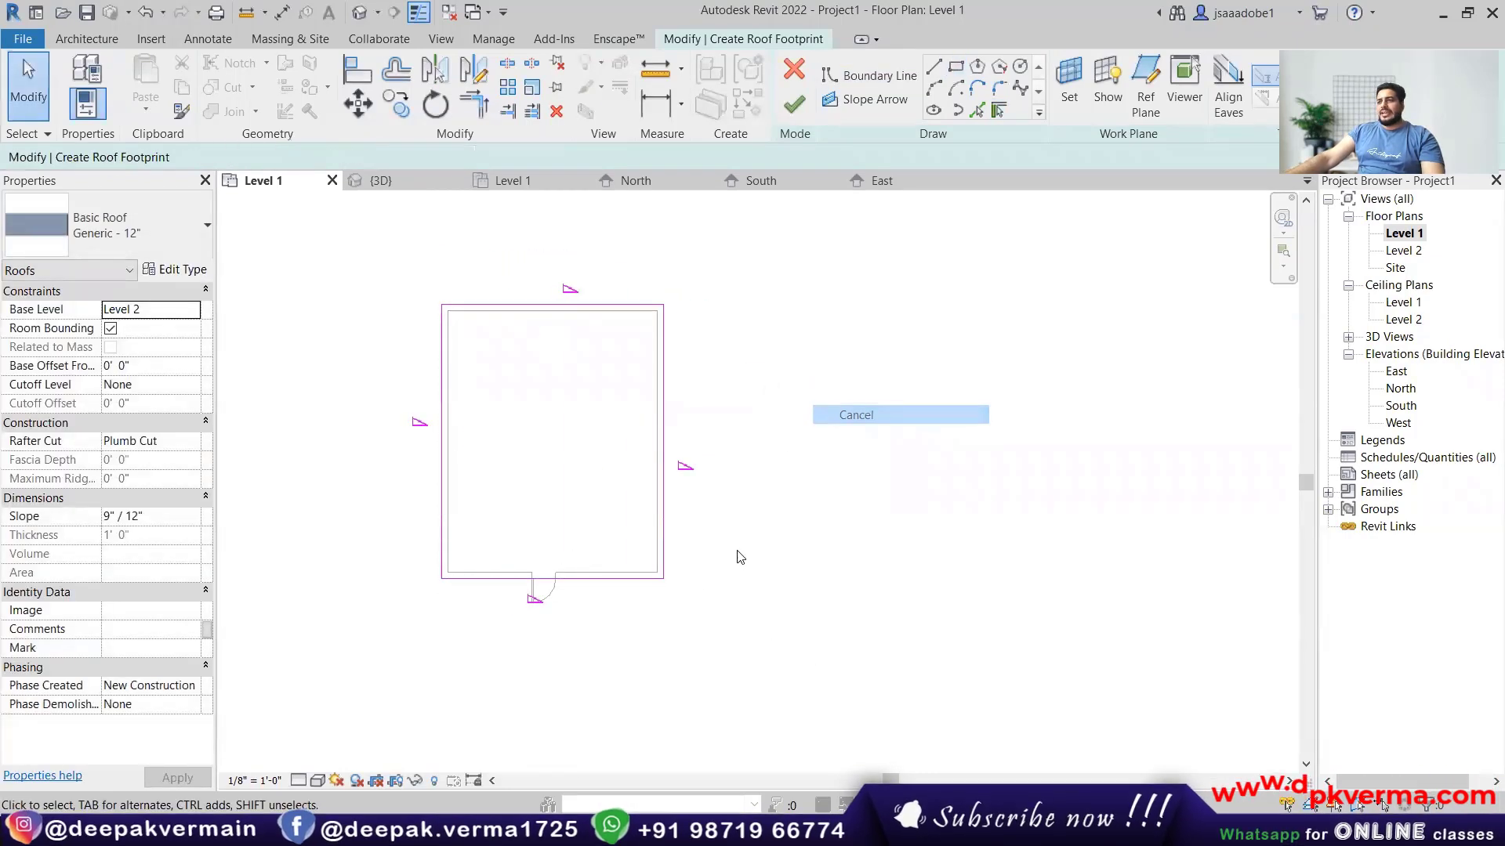
Turn off slope definition for the footprint edge along the door wall and finish the roof.
left_click(619, 578)
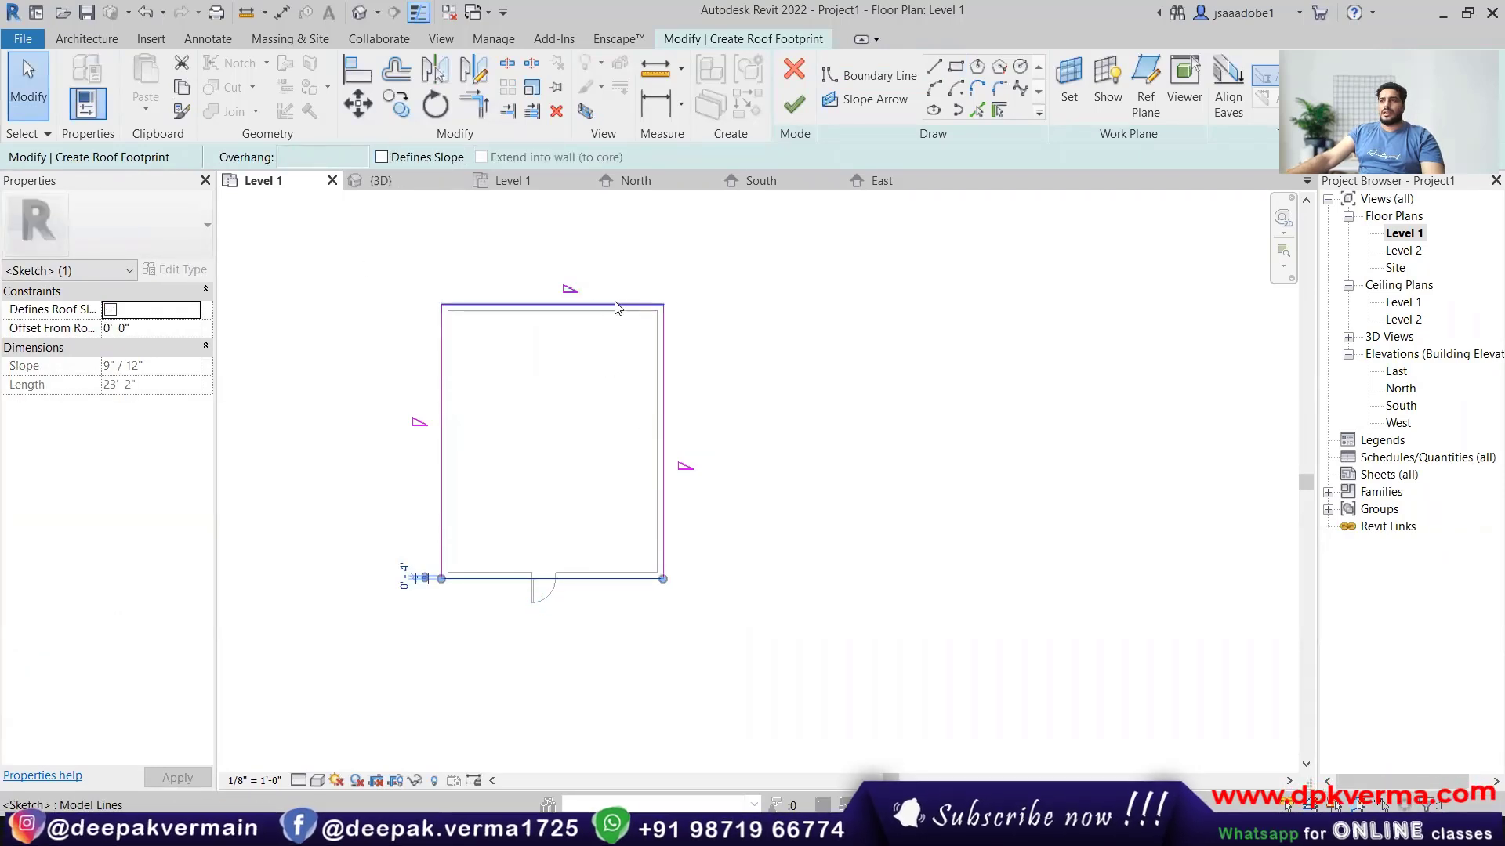
left_click(797, 114)
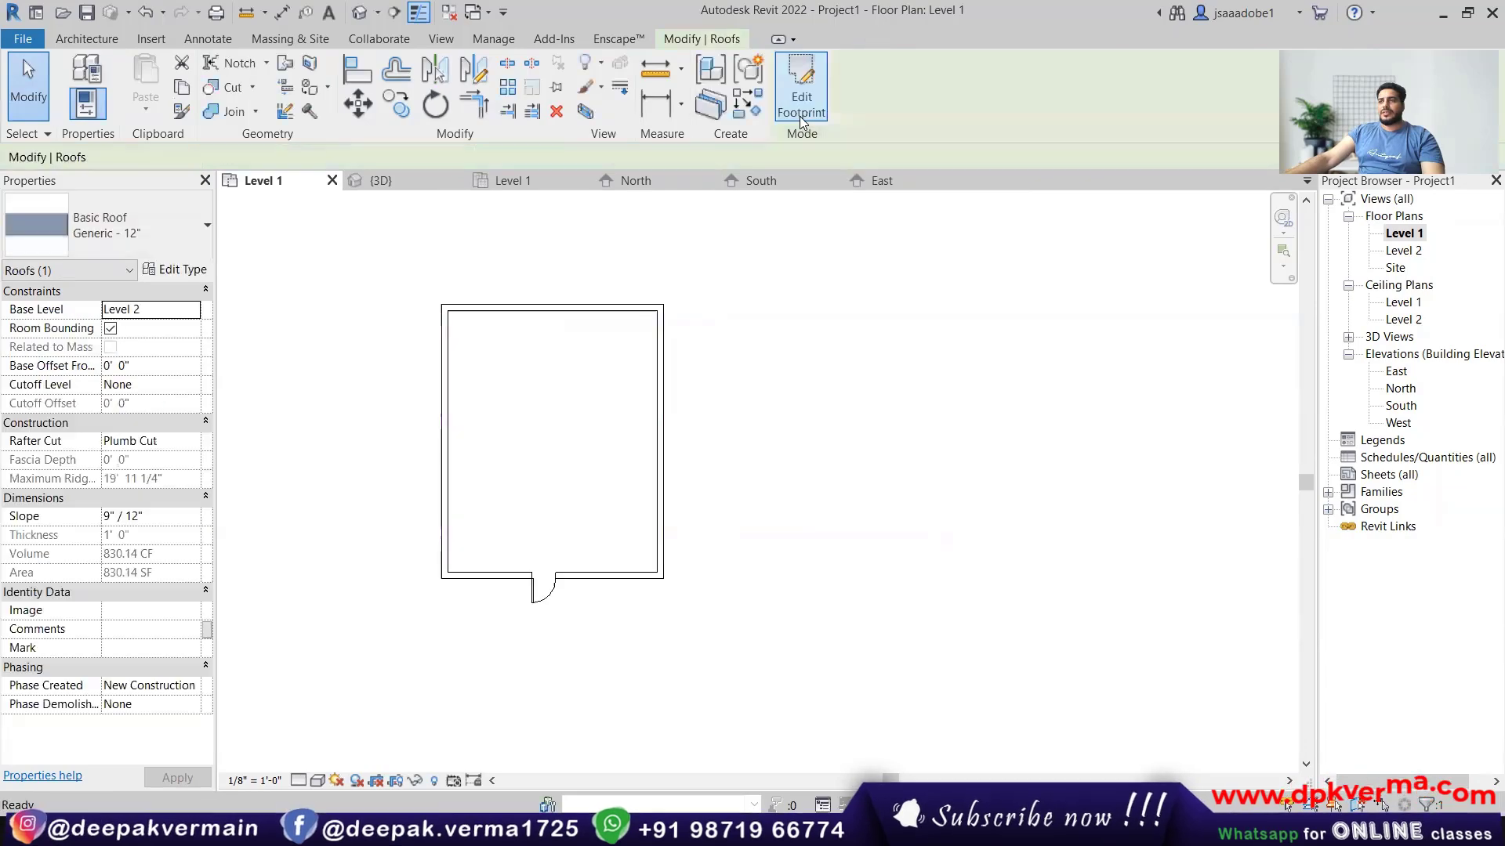
Open the gable roof's footprint sketch for editing in the Level 1 floor plan.
left_click(359, 12)
key("Escape")
middle_click_drag(743, 473, 749, 528, "shift")
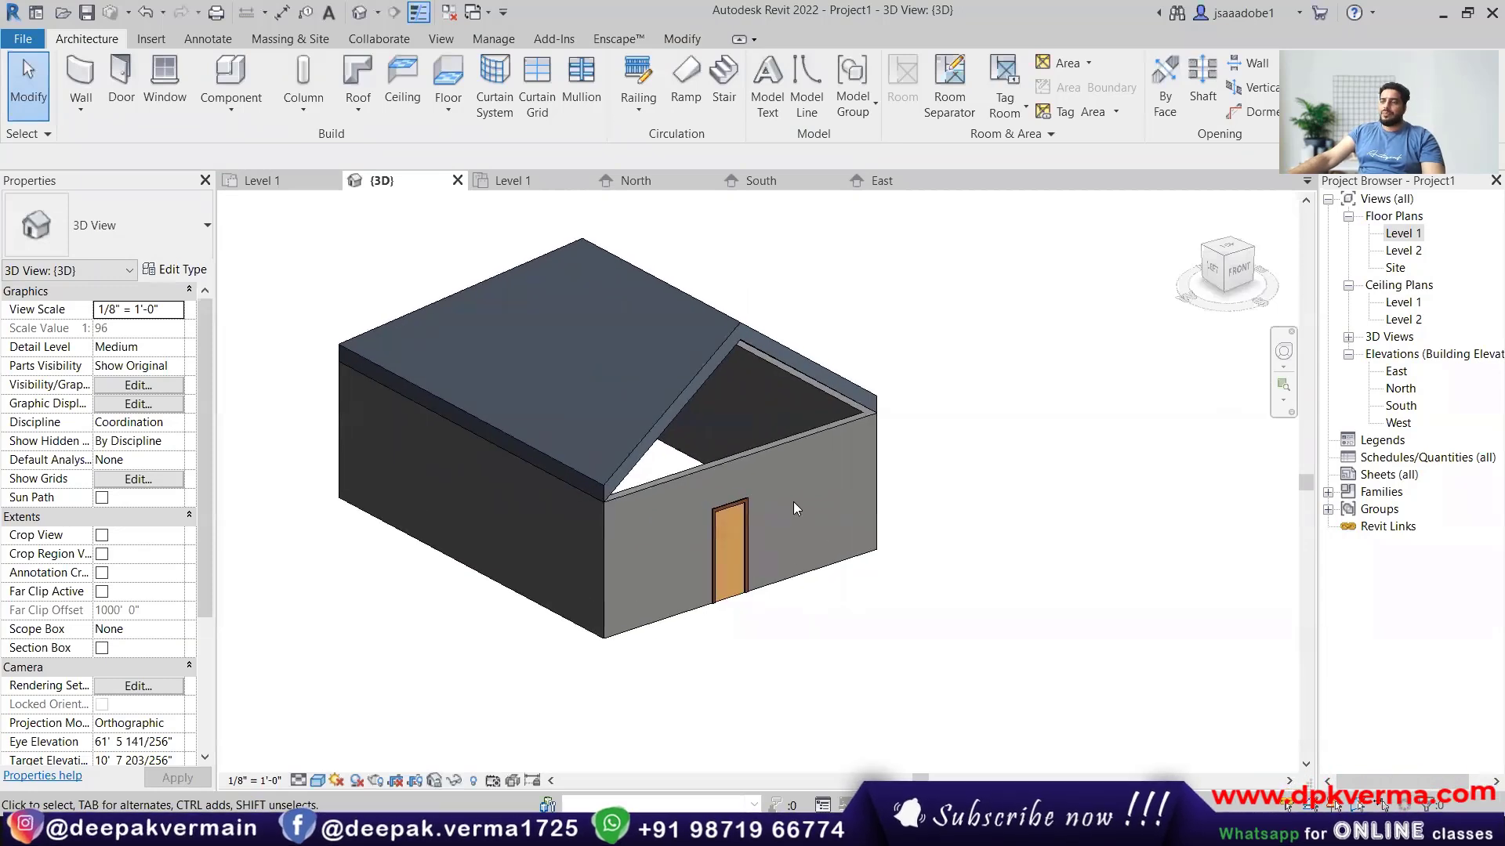
scroll(769, 473, "down", 2)
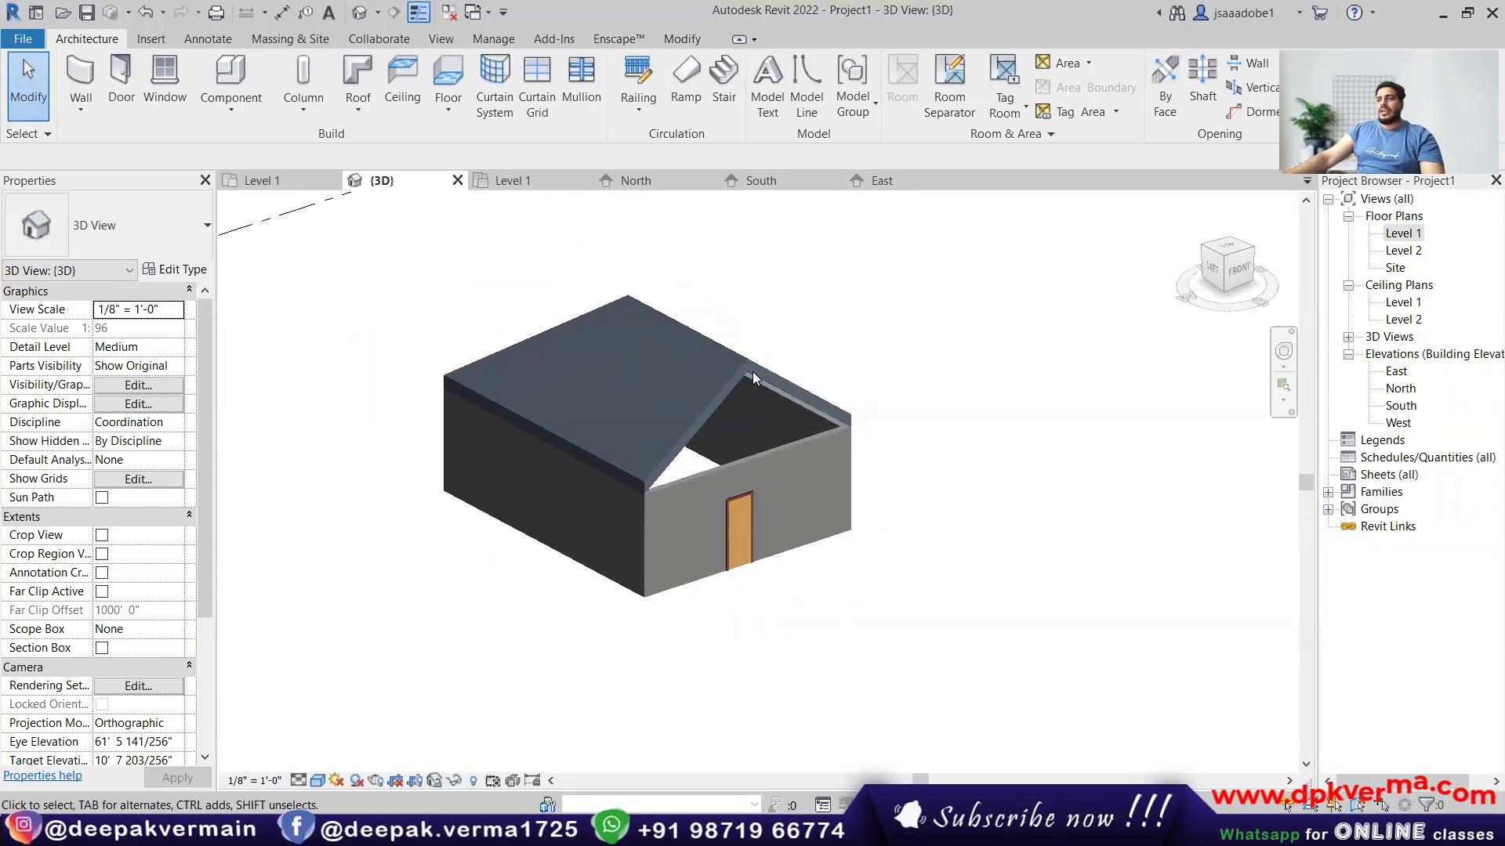
left_click(755, 378)
double_click(1397, 233)
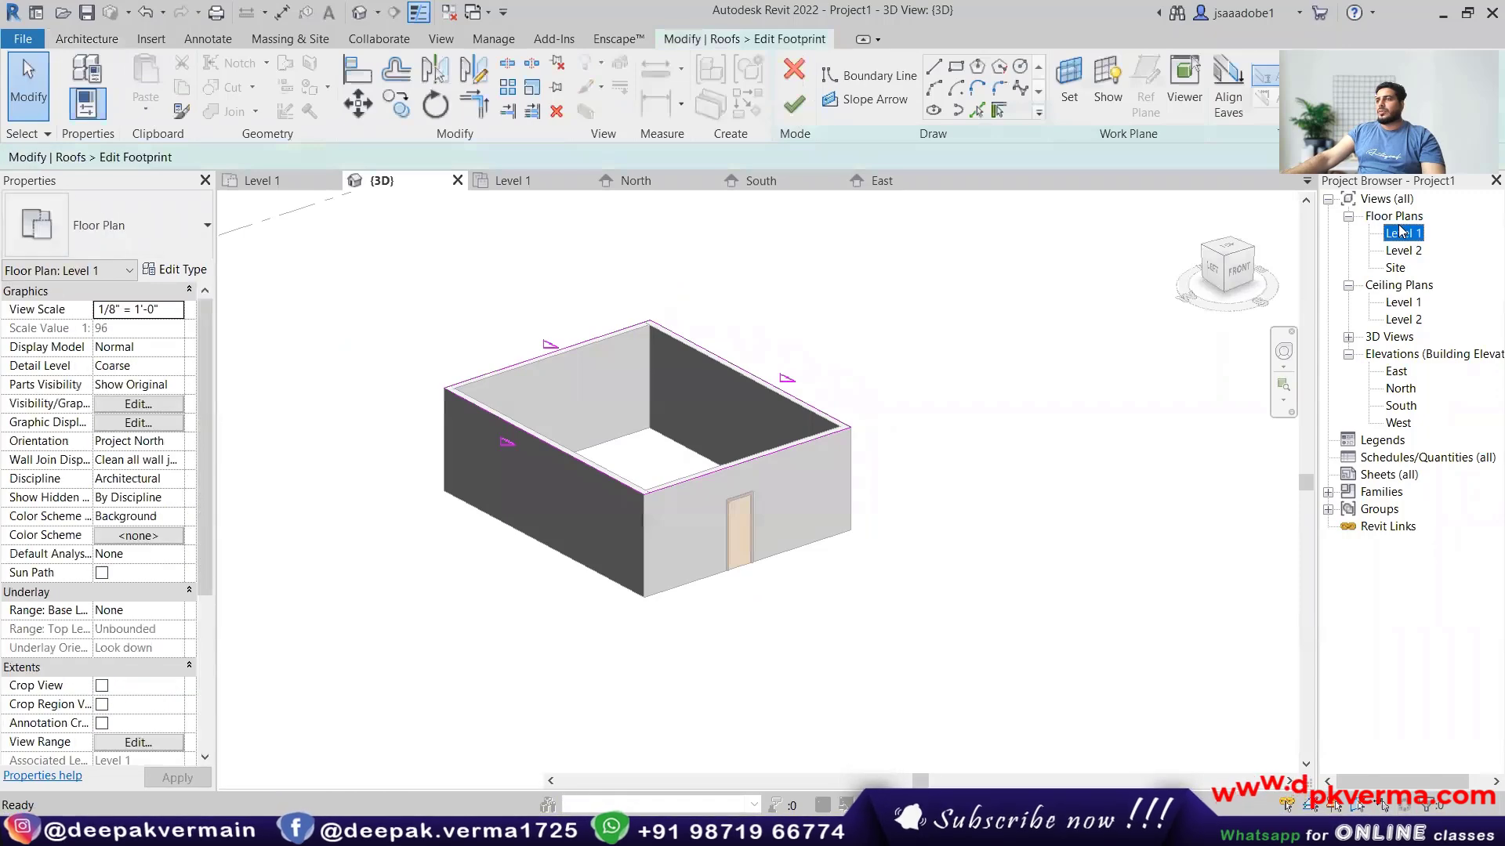
Delete all four boundary lines of the roof's footprint sketch.
left_click_drag(698, 267, 435, 430)
mouse_move(782, 222)
left_mouse_down()
mouse_move(420, 581)
mouse_move(355, 685)
left_mouse_up()
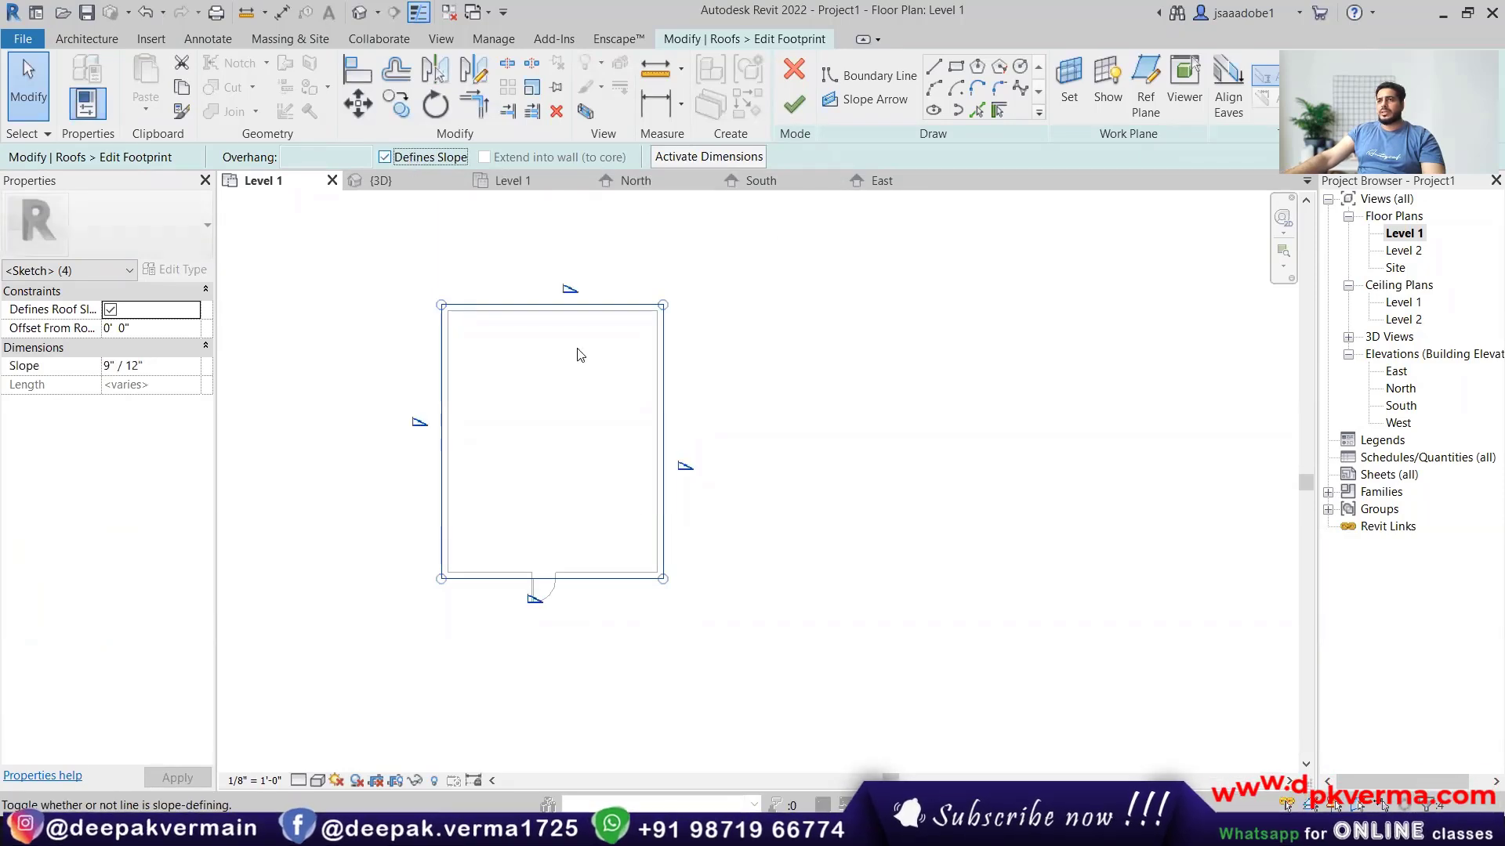
left_click(774, 307)
left_click_drag(720, 297, 317, 594)
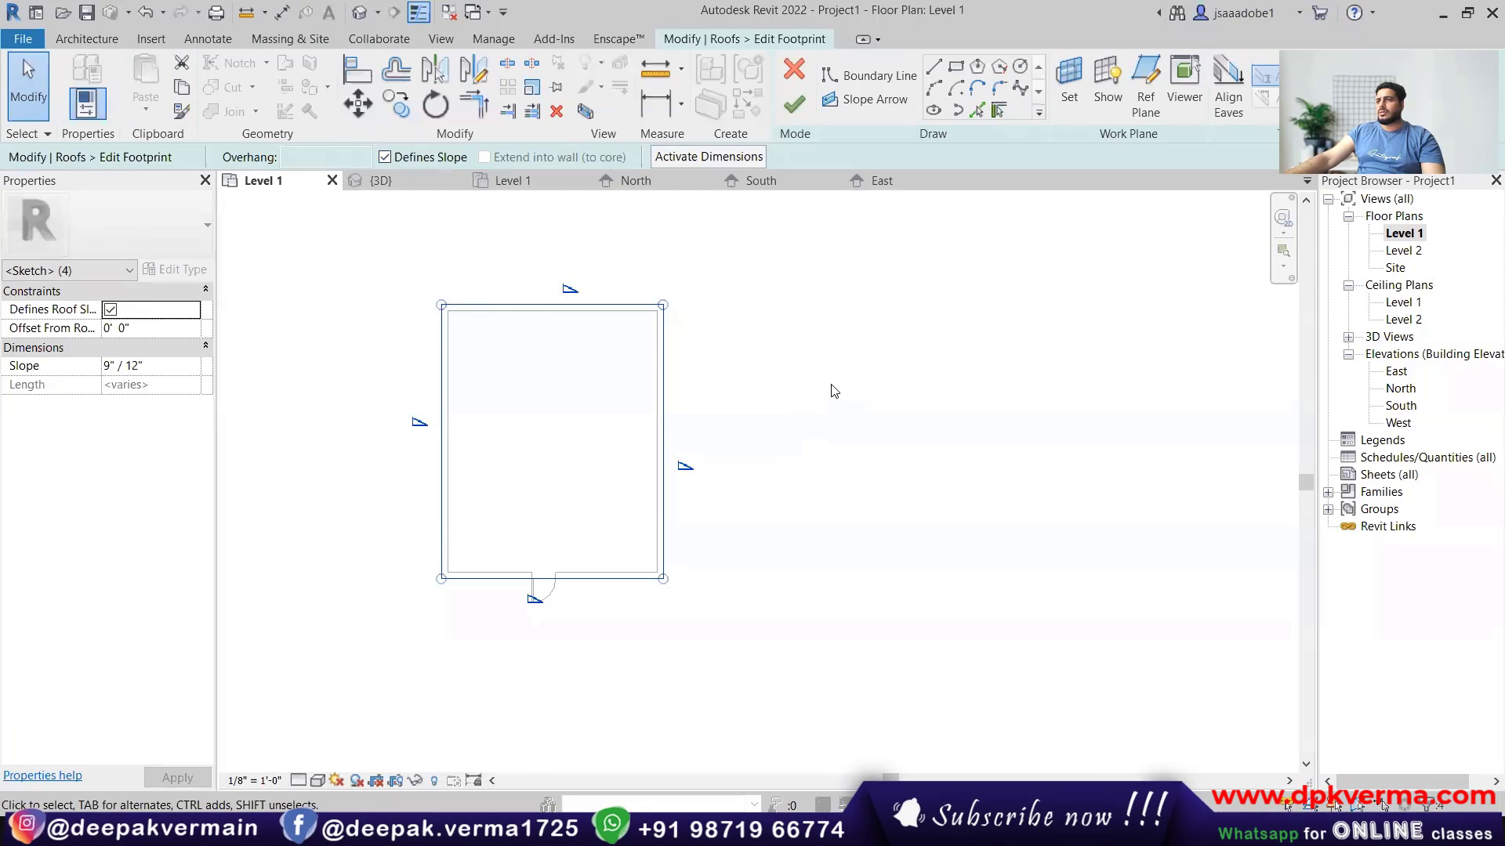
key("Delete")
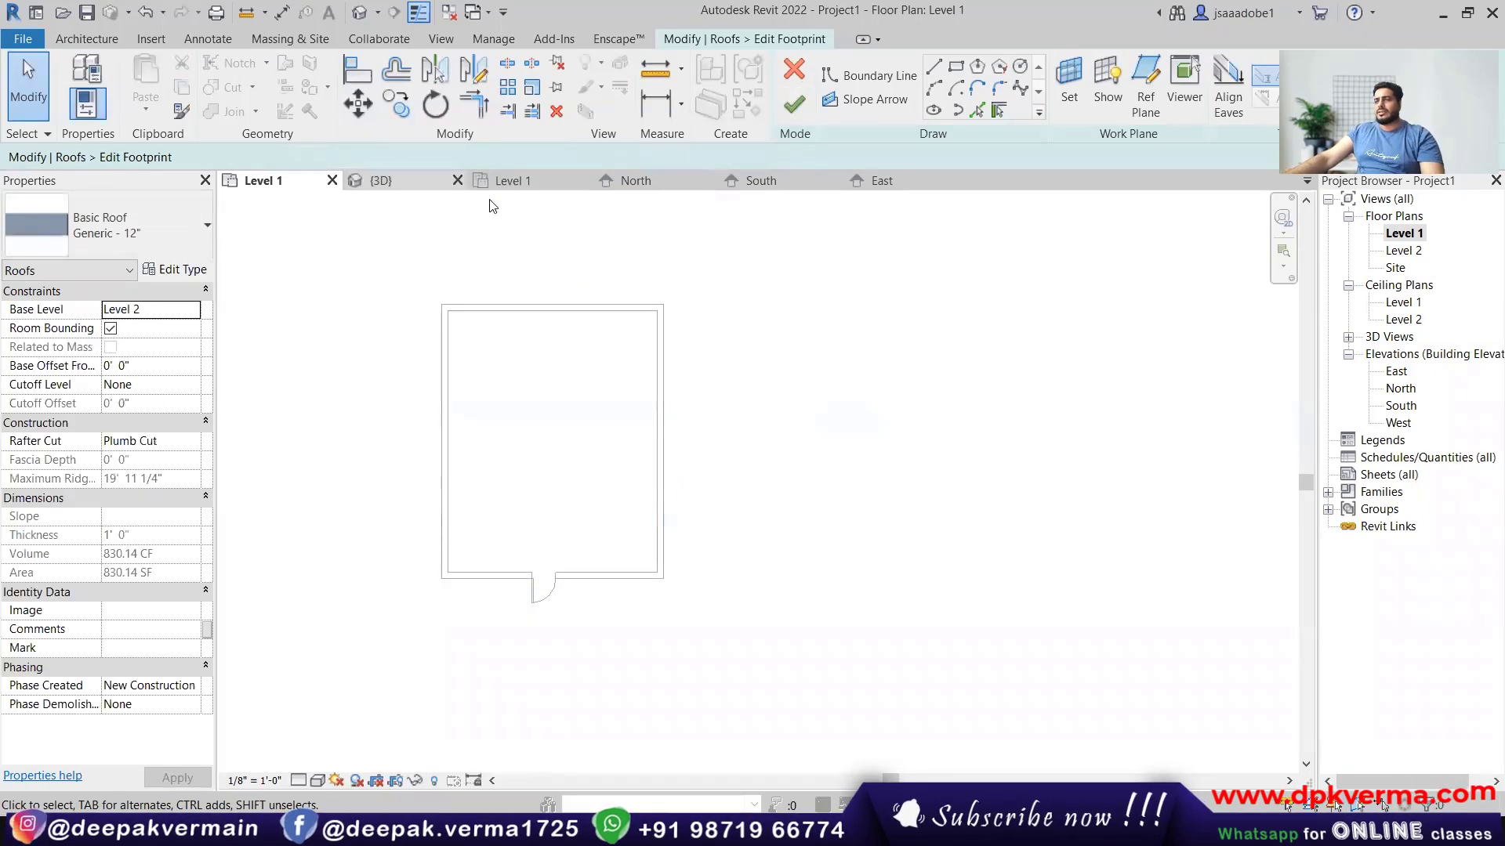
Sketch a slope-defining rectangular roof boundary around the building's outer wall corners with a 3' offset.
left_click(954, 68)
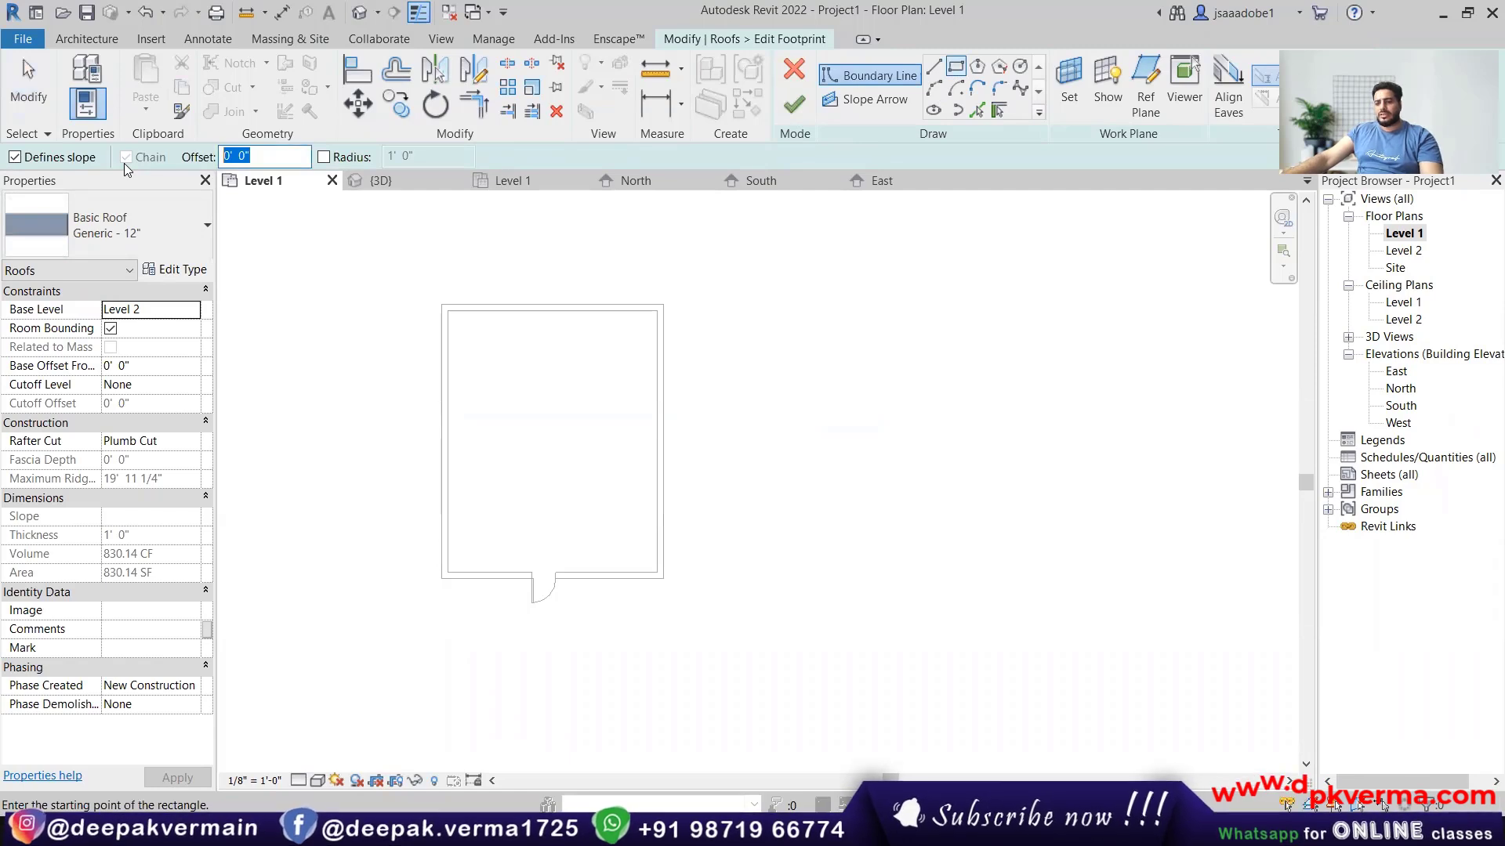
type("3")
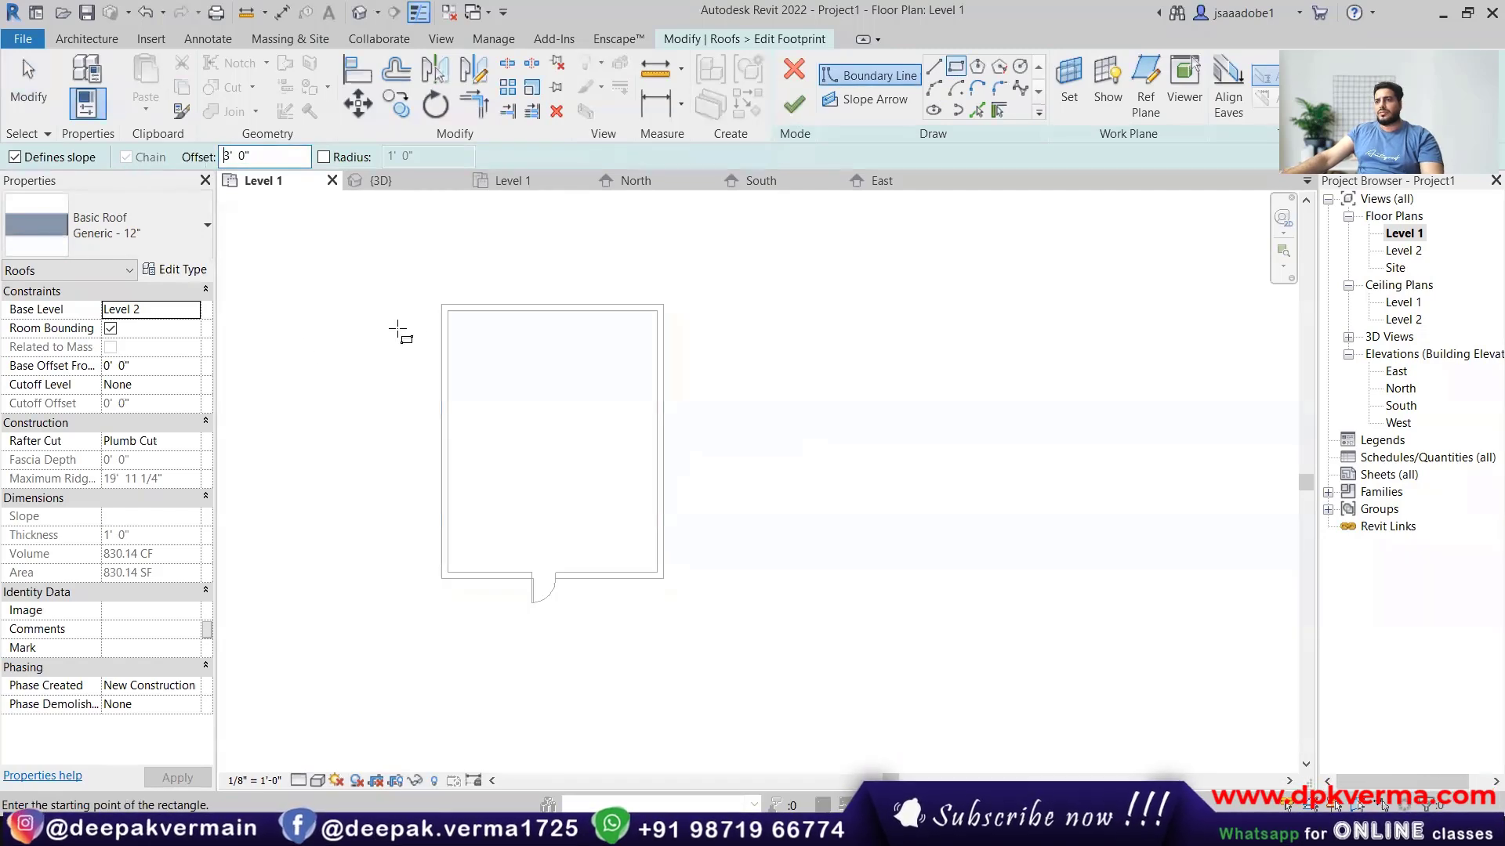
left_click(441, 304)
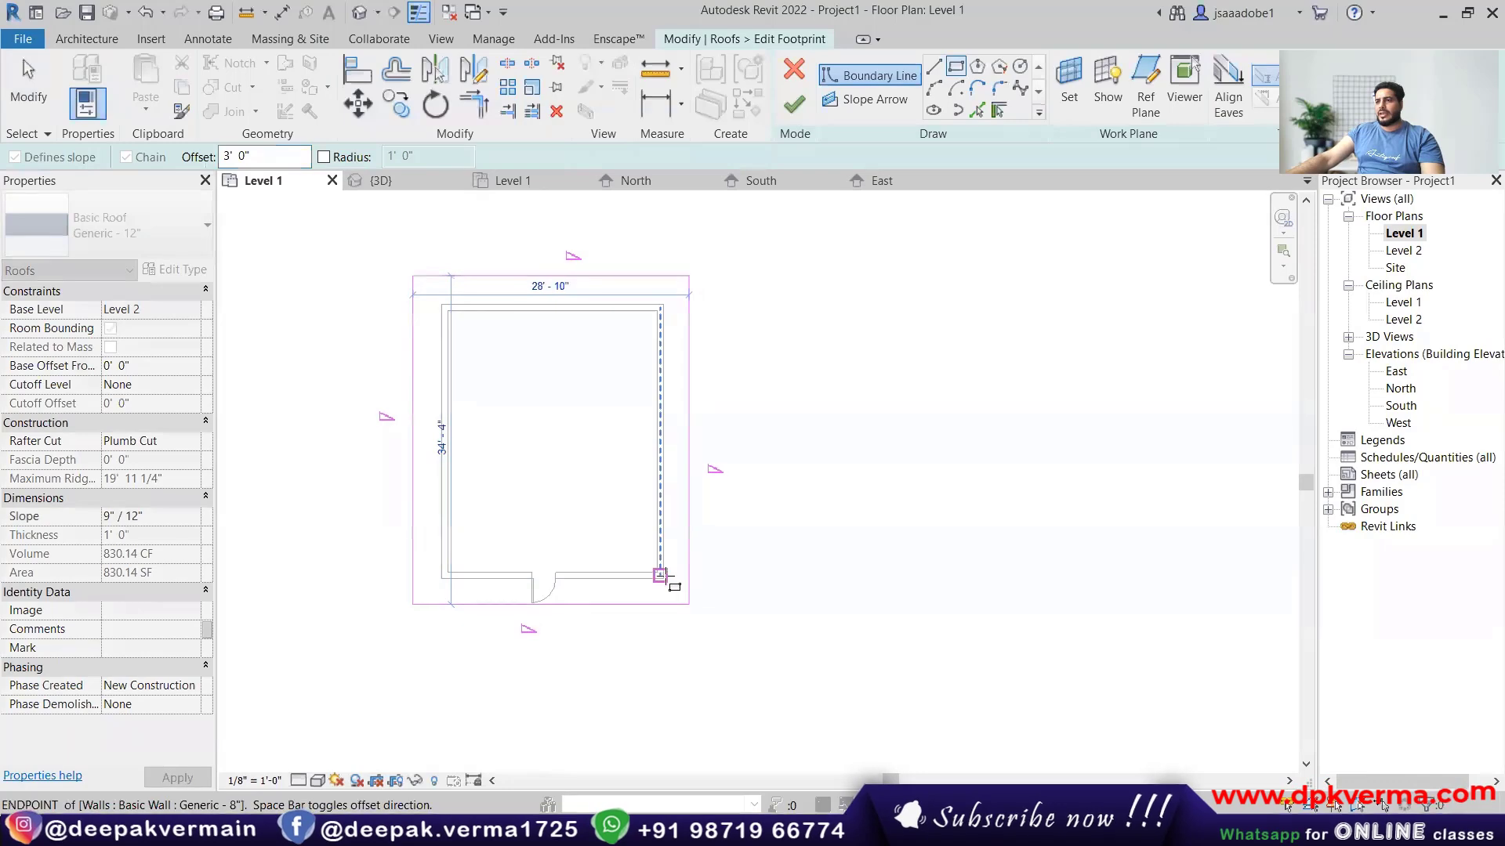
left_click(663, 578)
key("Escape")
key("Escape")
Turn off the slope definition of the boundary line on the door side and finish the roof footprint.
left_click(623, 608)
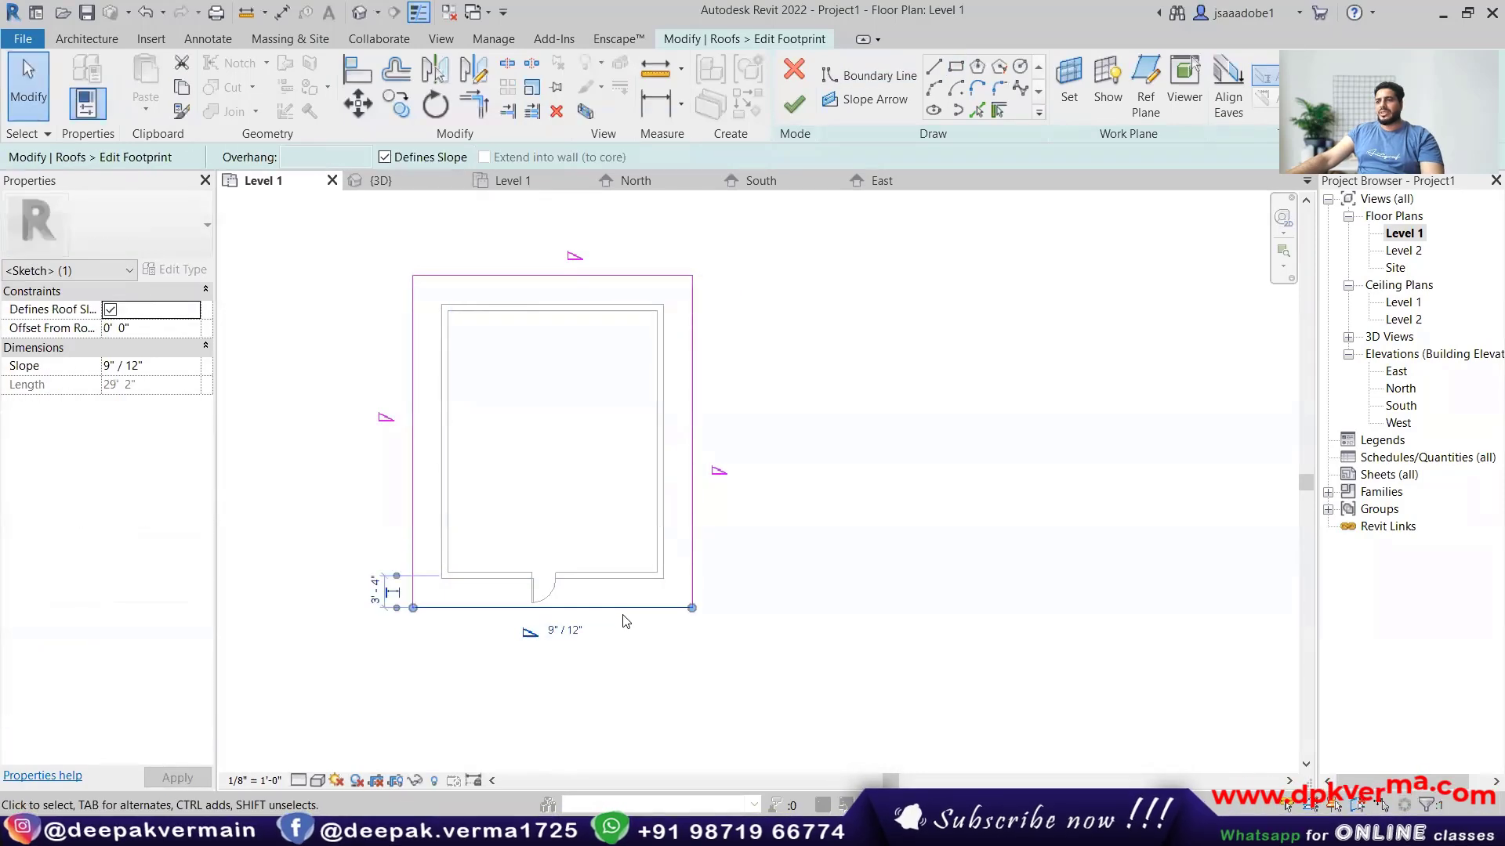
left_click(404, 161)
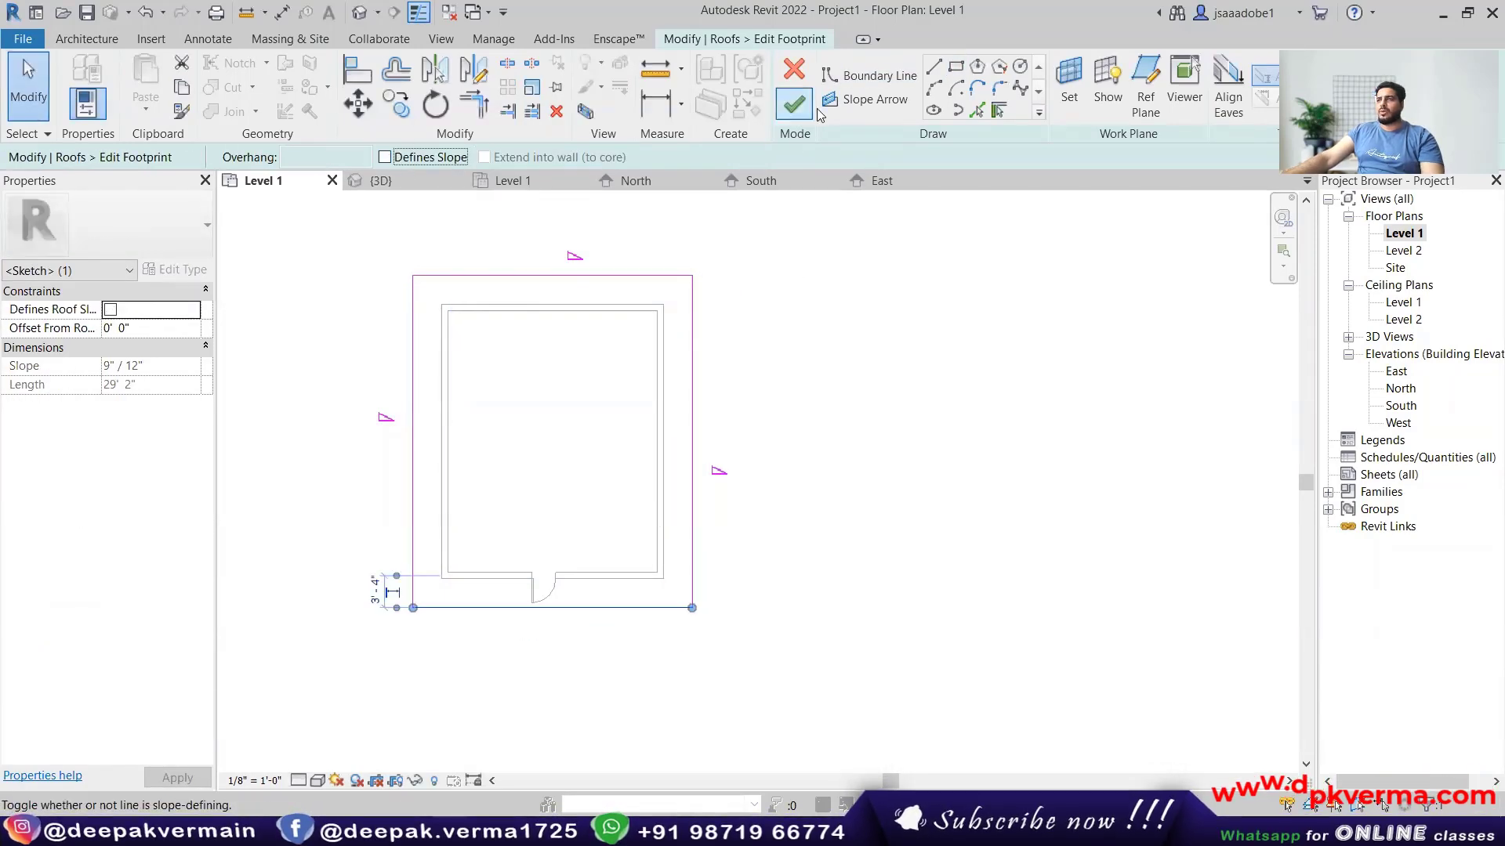
left_click(794, 105)
Attach the tops of all four connected walls to the roof in the 3D view.
left_click(360, 12)
middle_click_drag(604, 402, 742, 478, "shift")
left_click(741, 478)
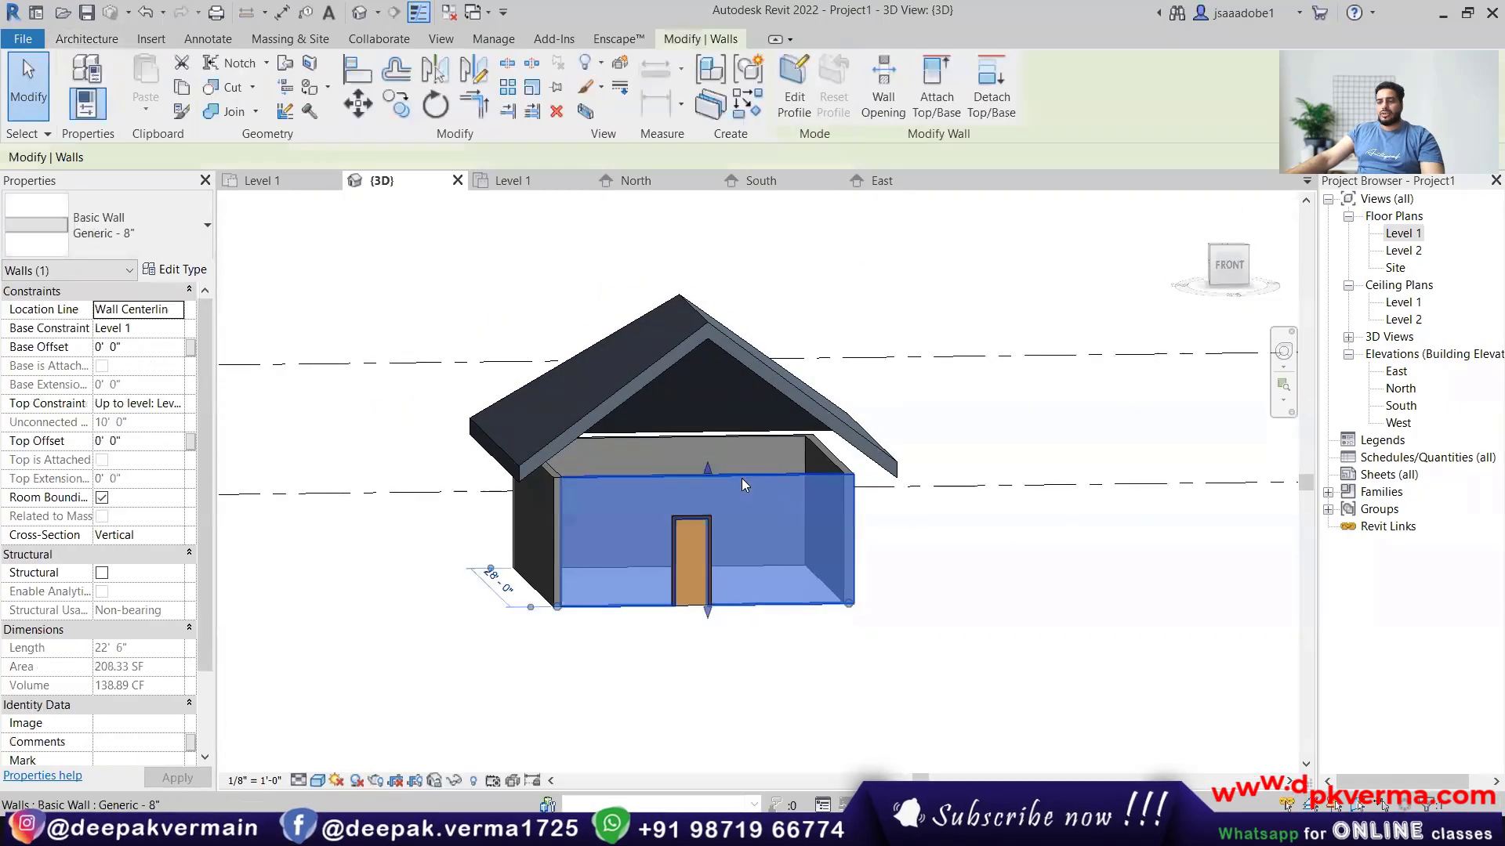
key("Tab")
left_click(741, 478)
left_click(932, 94)
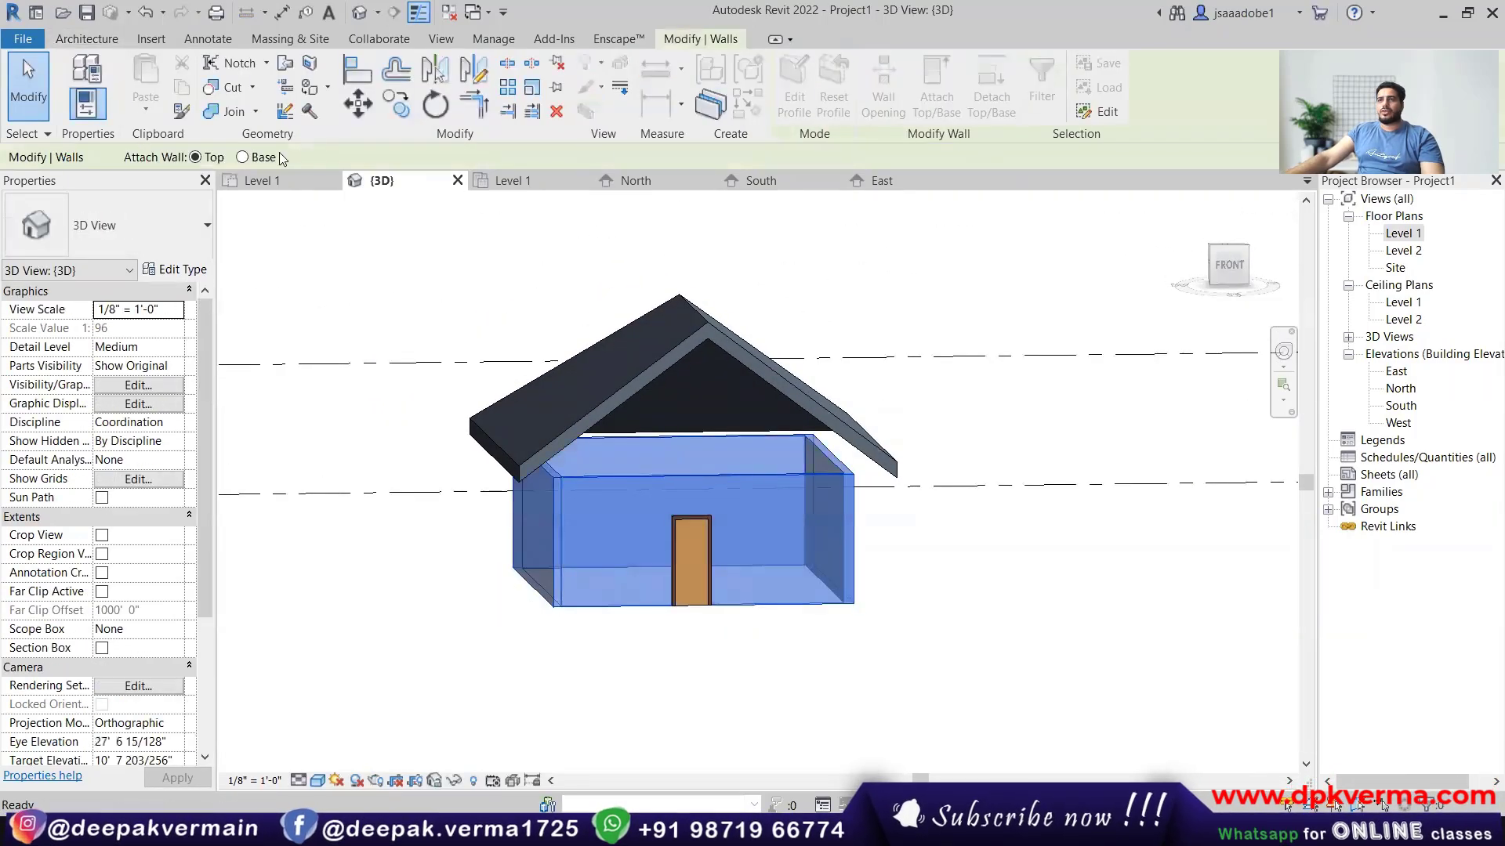
left_click(760, 344)
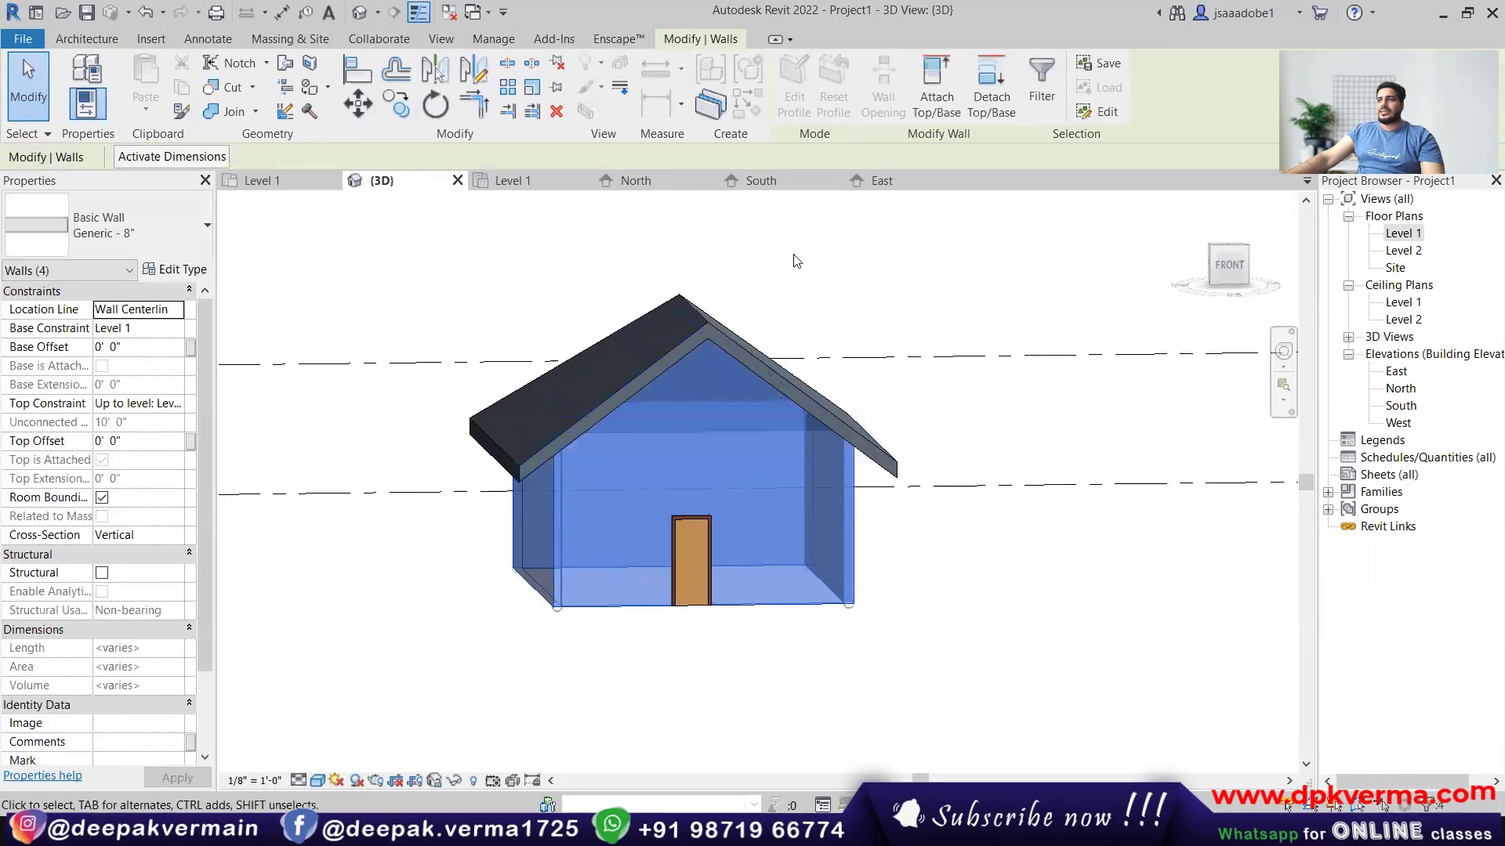
key("Escape")
right_click(837, 281)
left_click(877, 290)
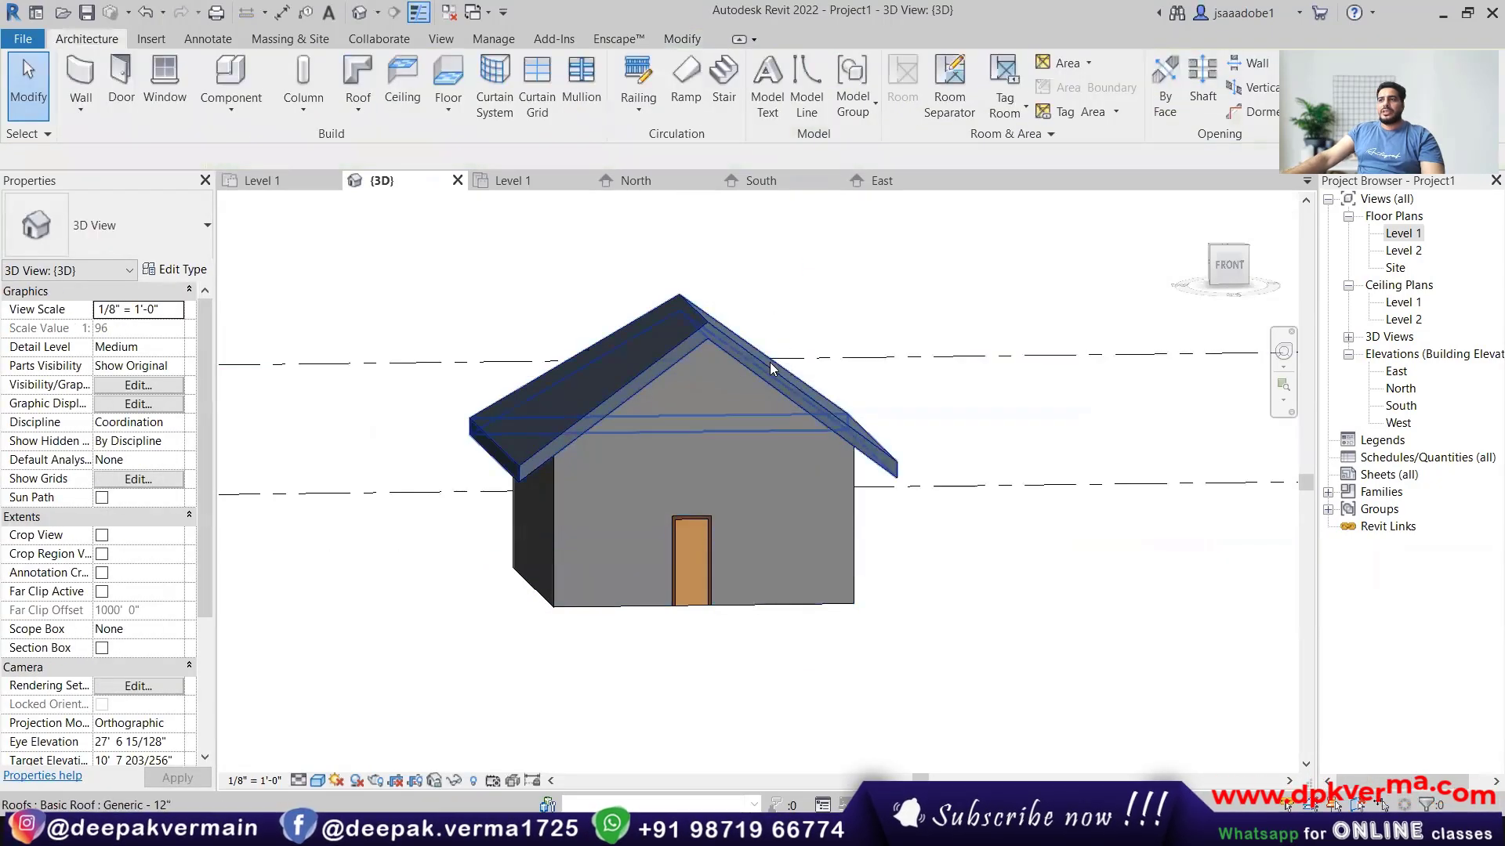
Duplicate the roof's Generic - 12" type under the name 4".
left_click(765, 362)
left_click(138, 237)
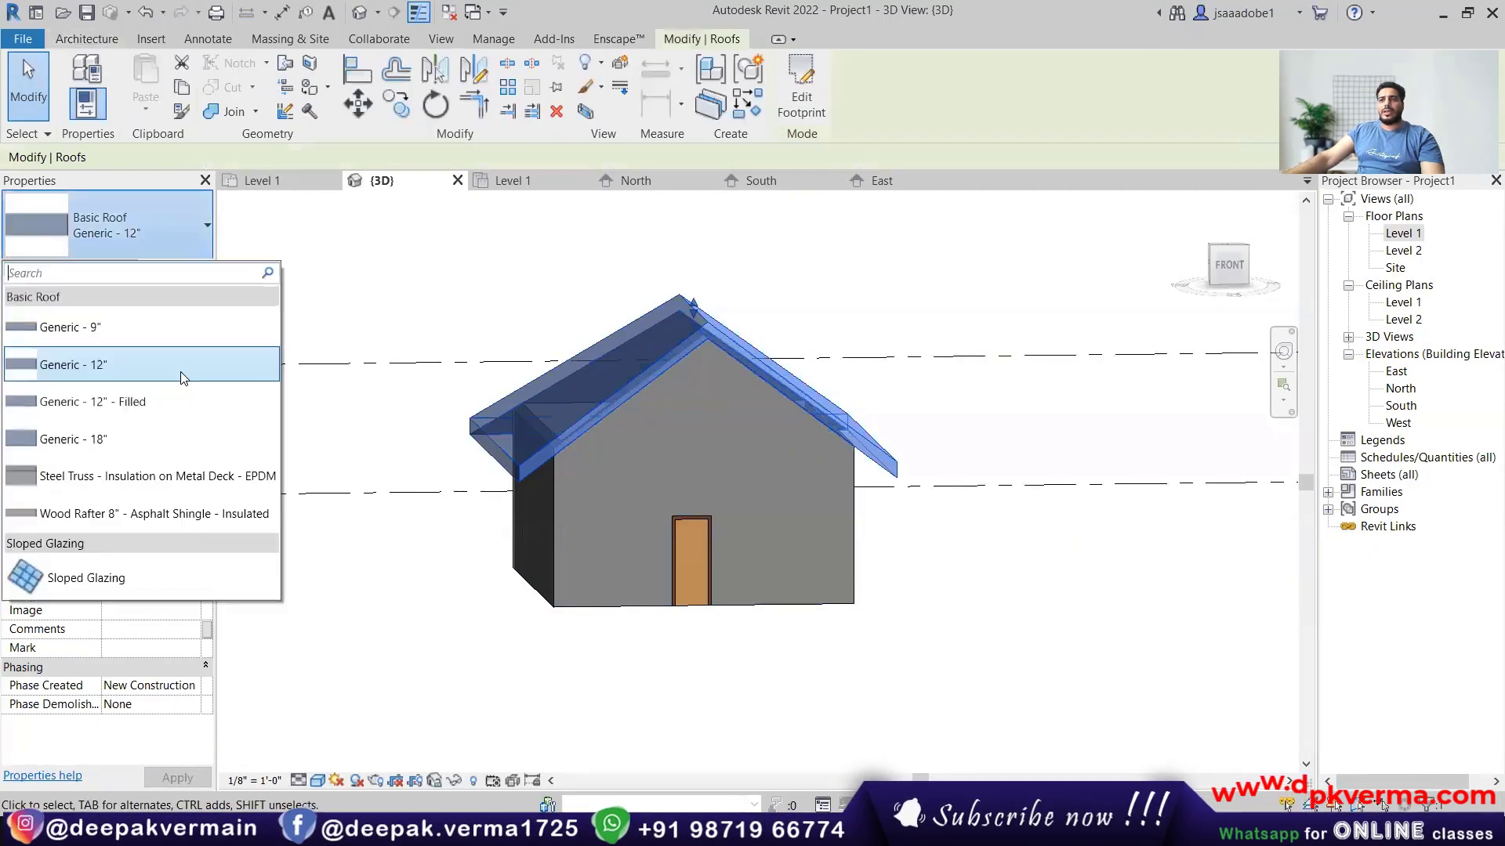
left_click(155, 215)
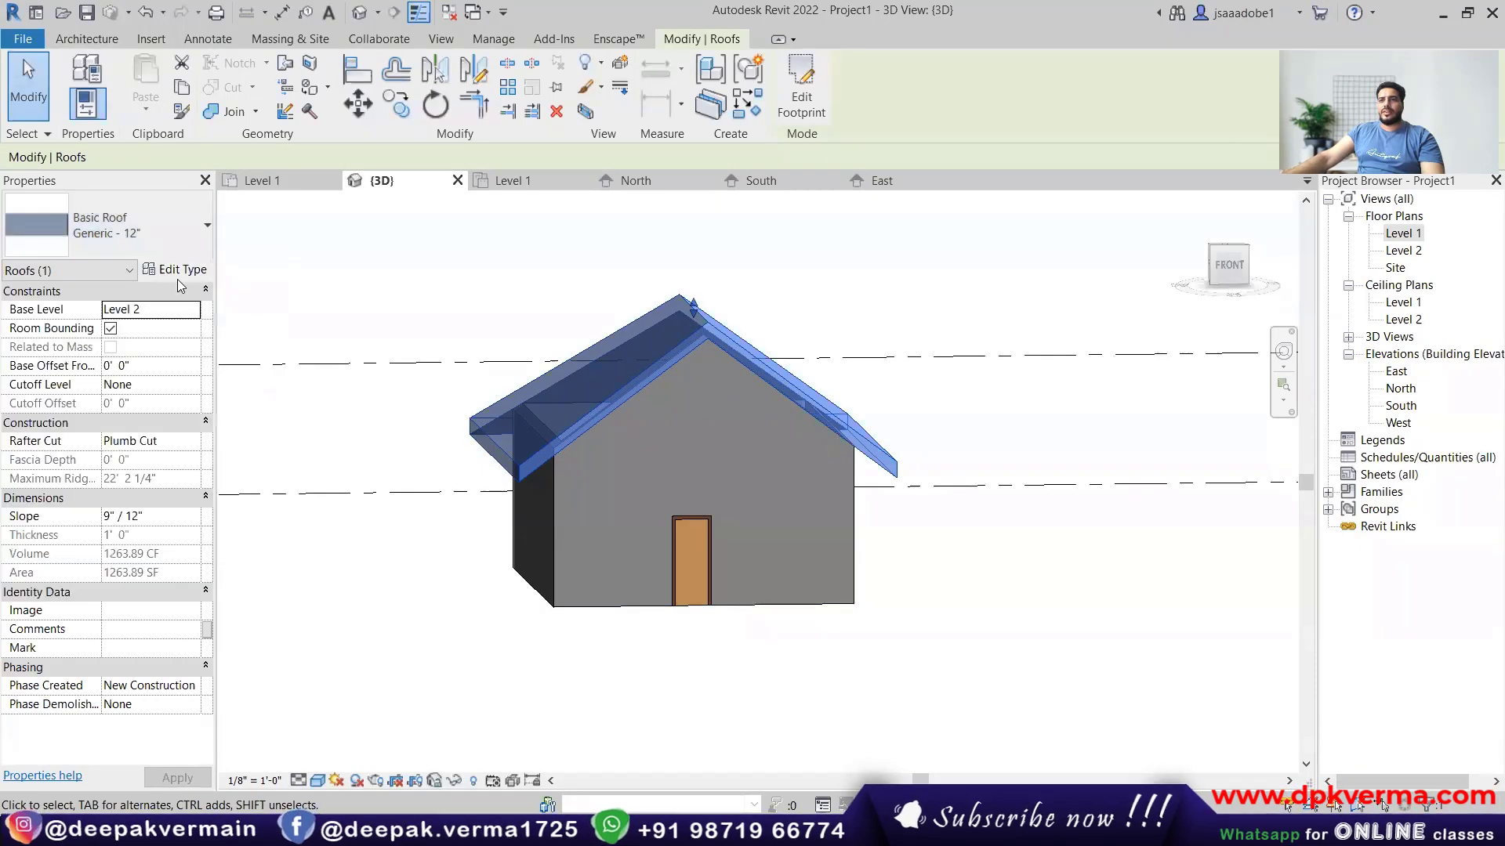
left_click(174, 269)
left_click(1141, 156)
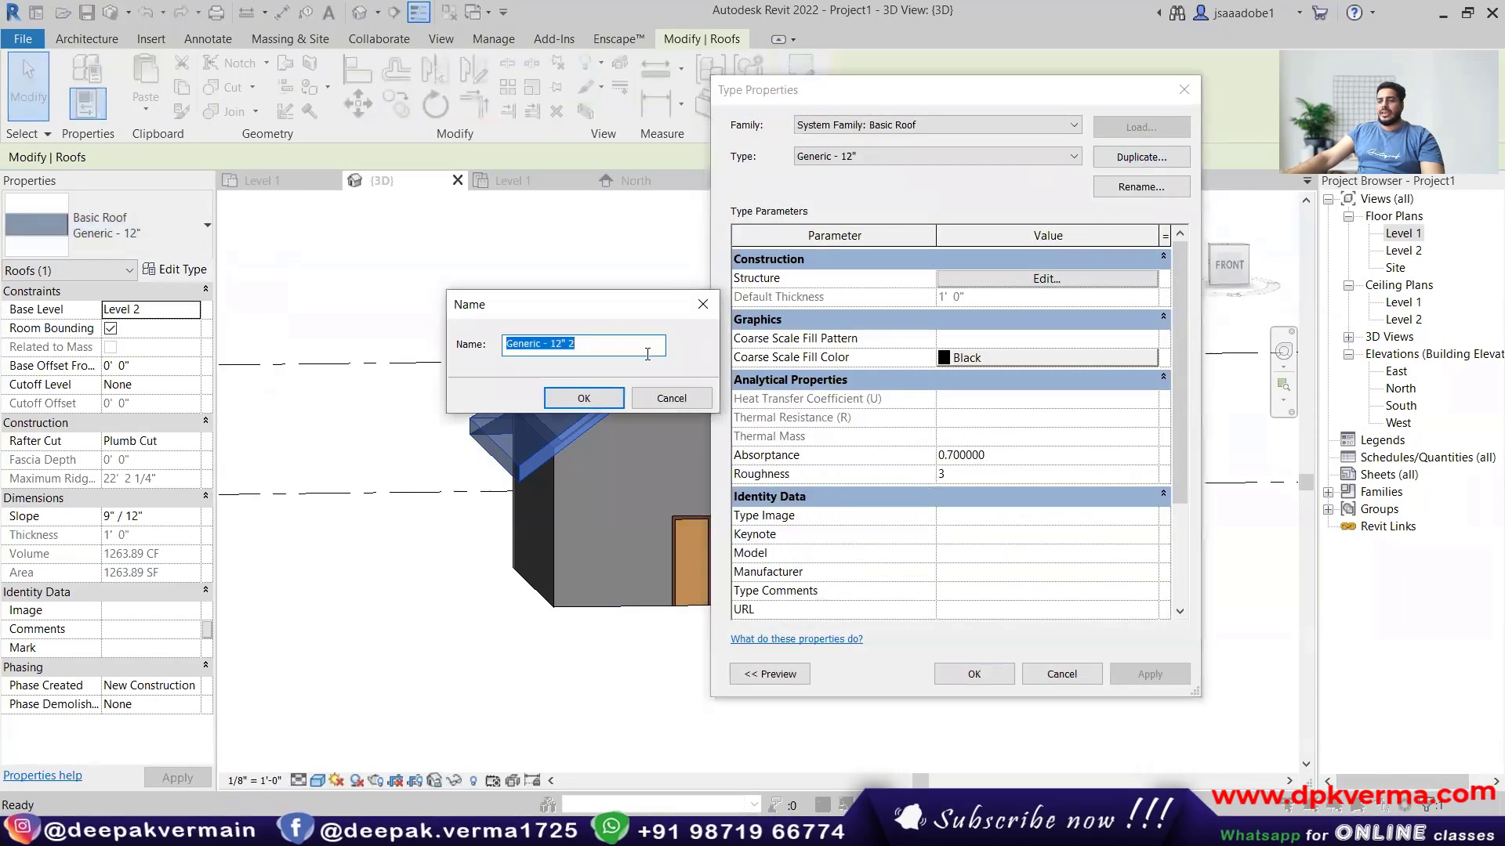
type("4")
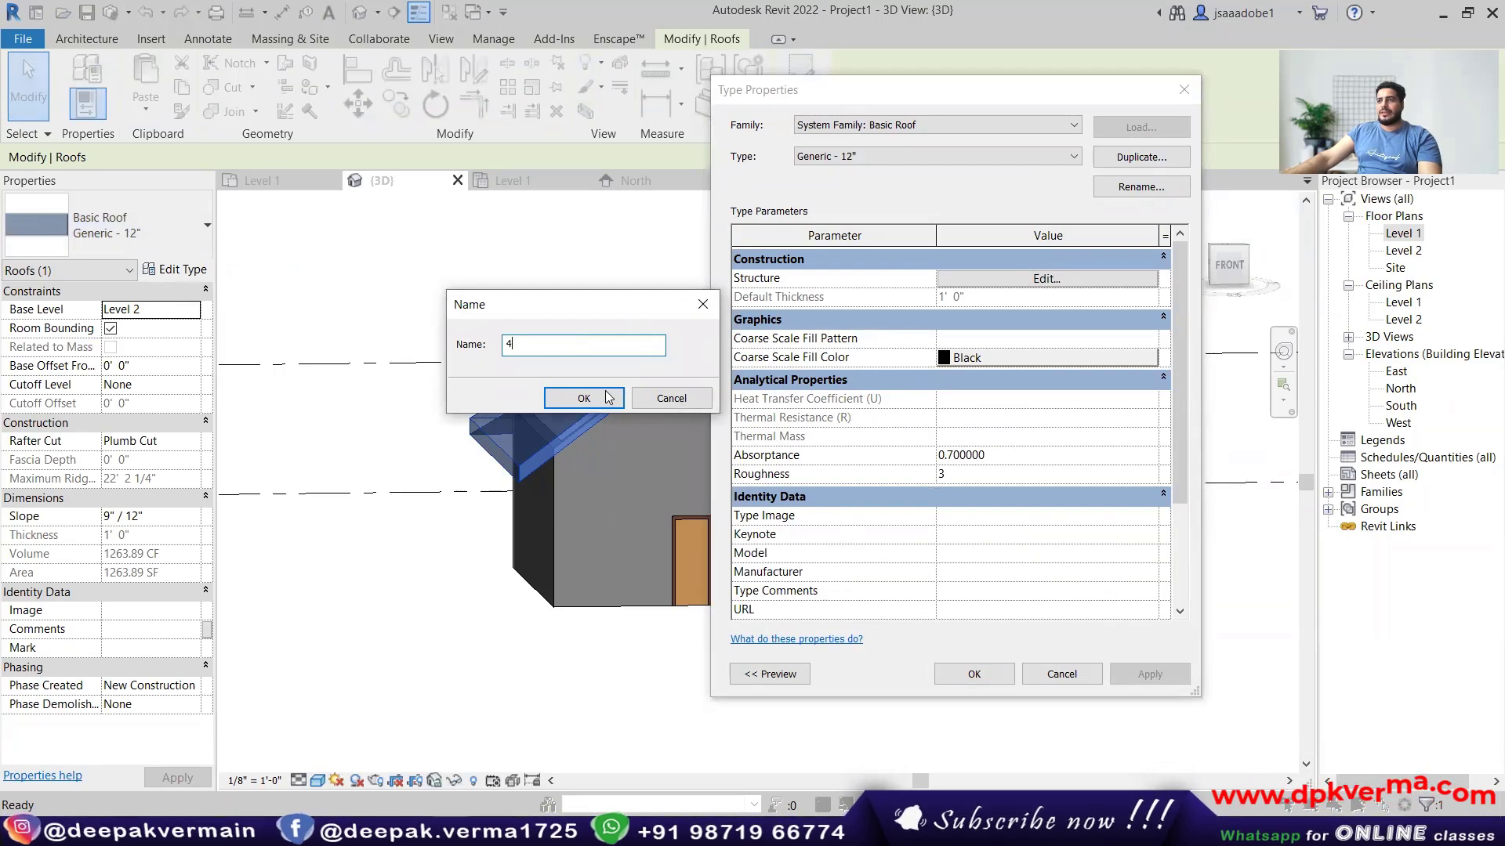
left_click(583, 398)
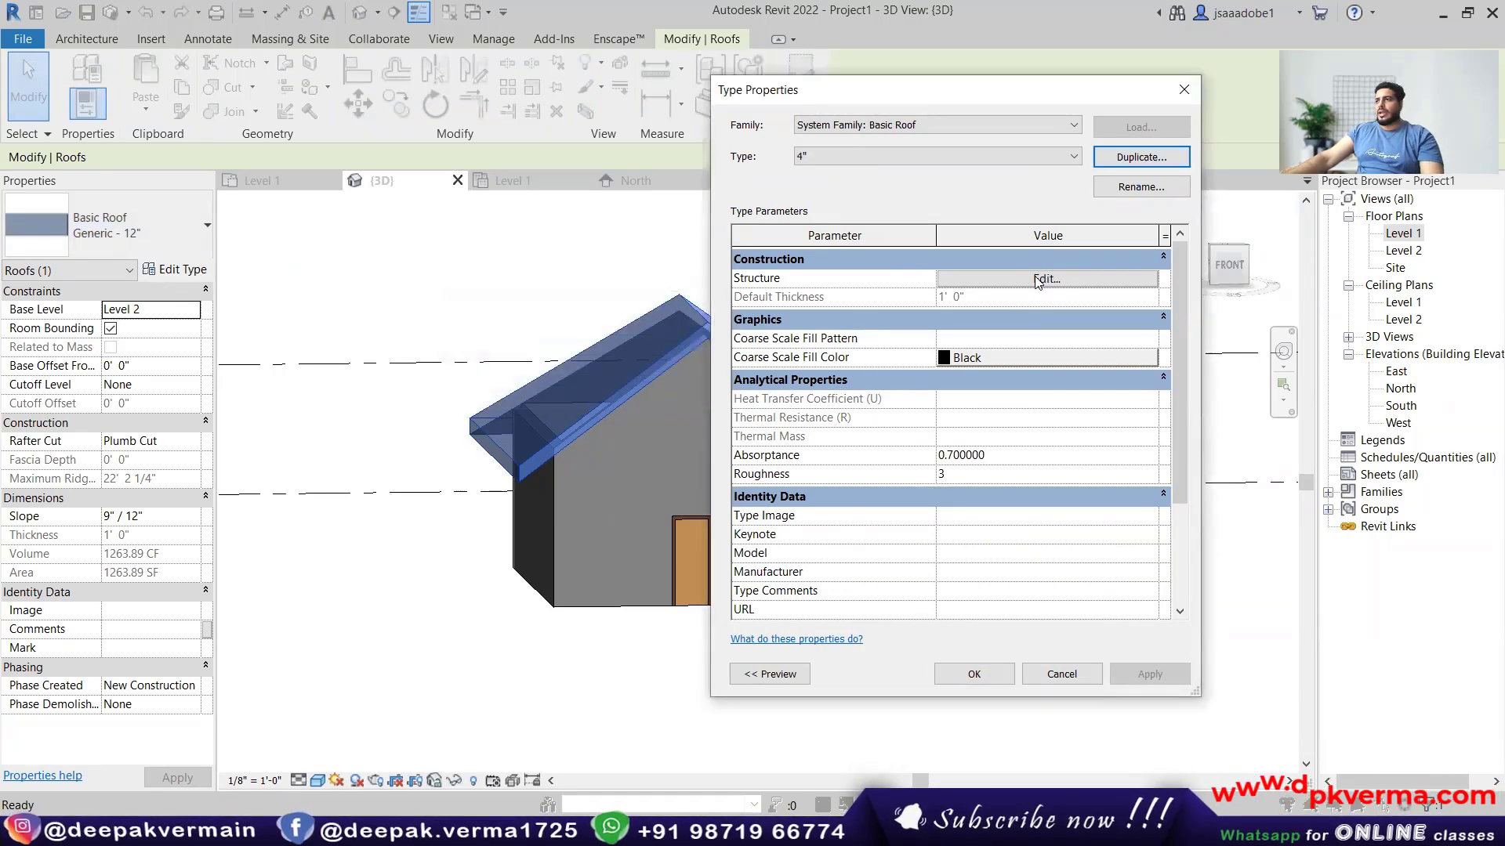
Set the structure layer thickness of the 4" roof type to 4" and apply the type change.
left_click(1046, 279)
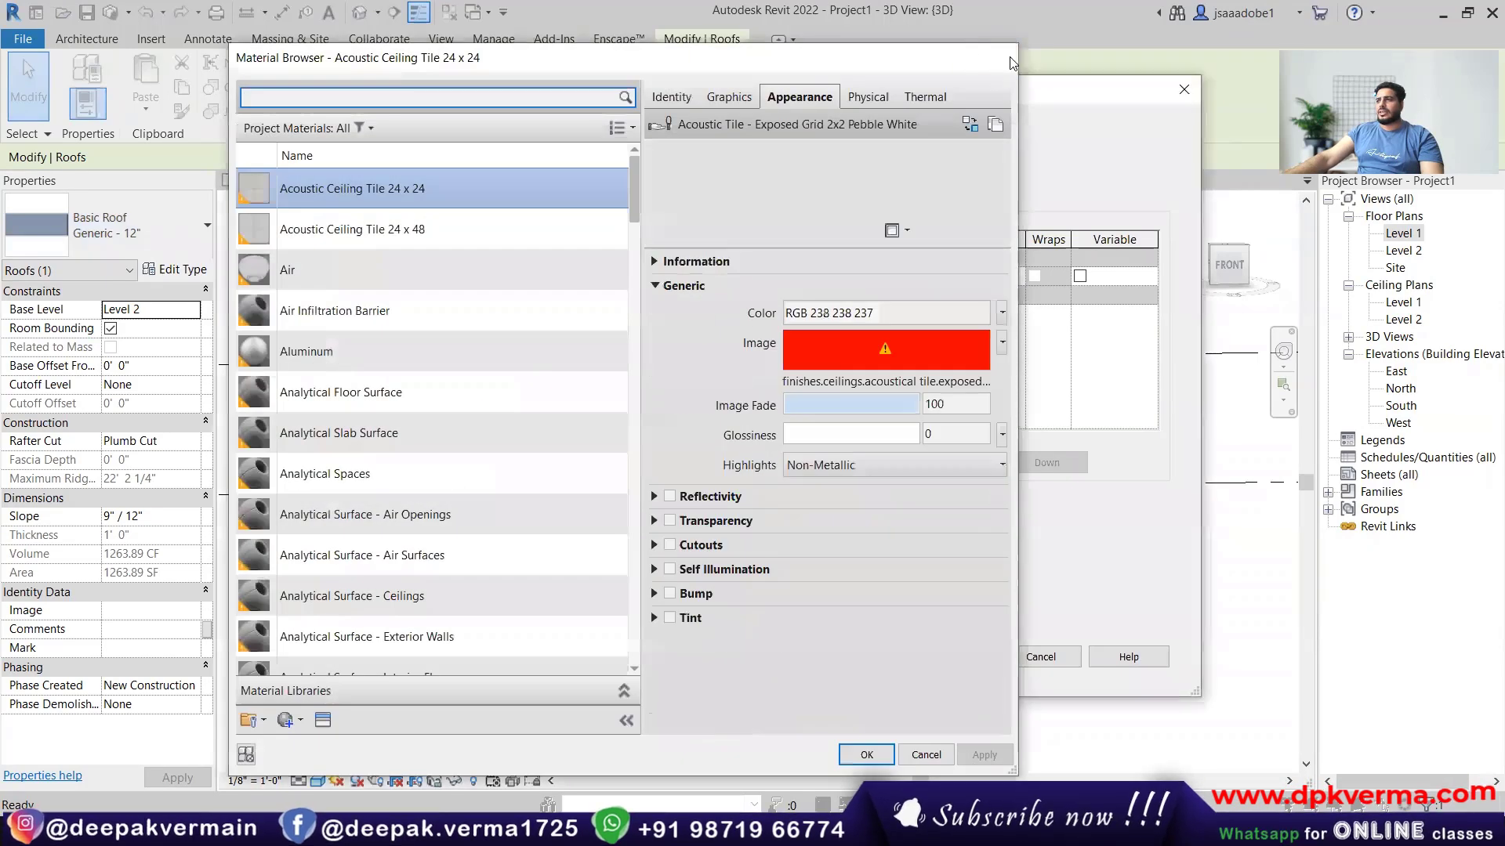
left_click(994, 57)
left_click(986, 275)
type("4")
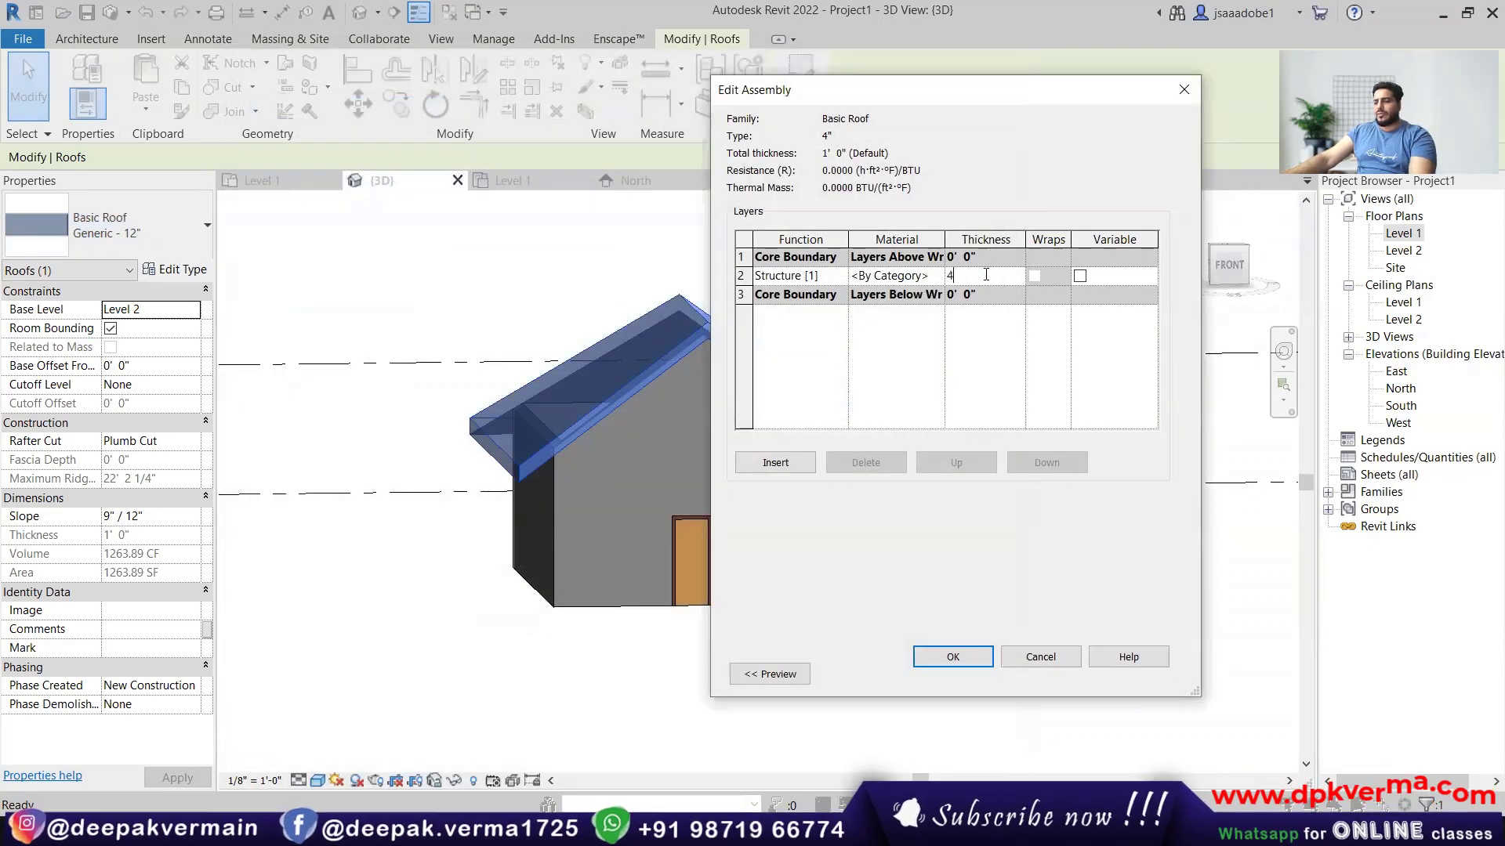
left_click(956, 657)
left_click(973, 674)
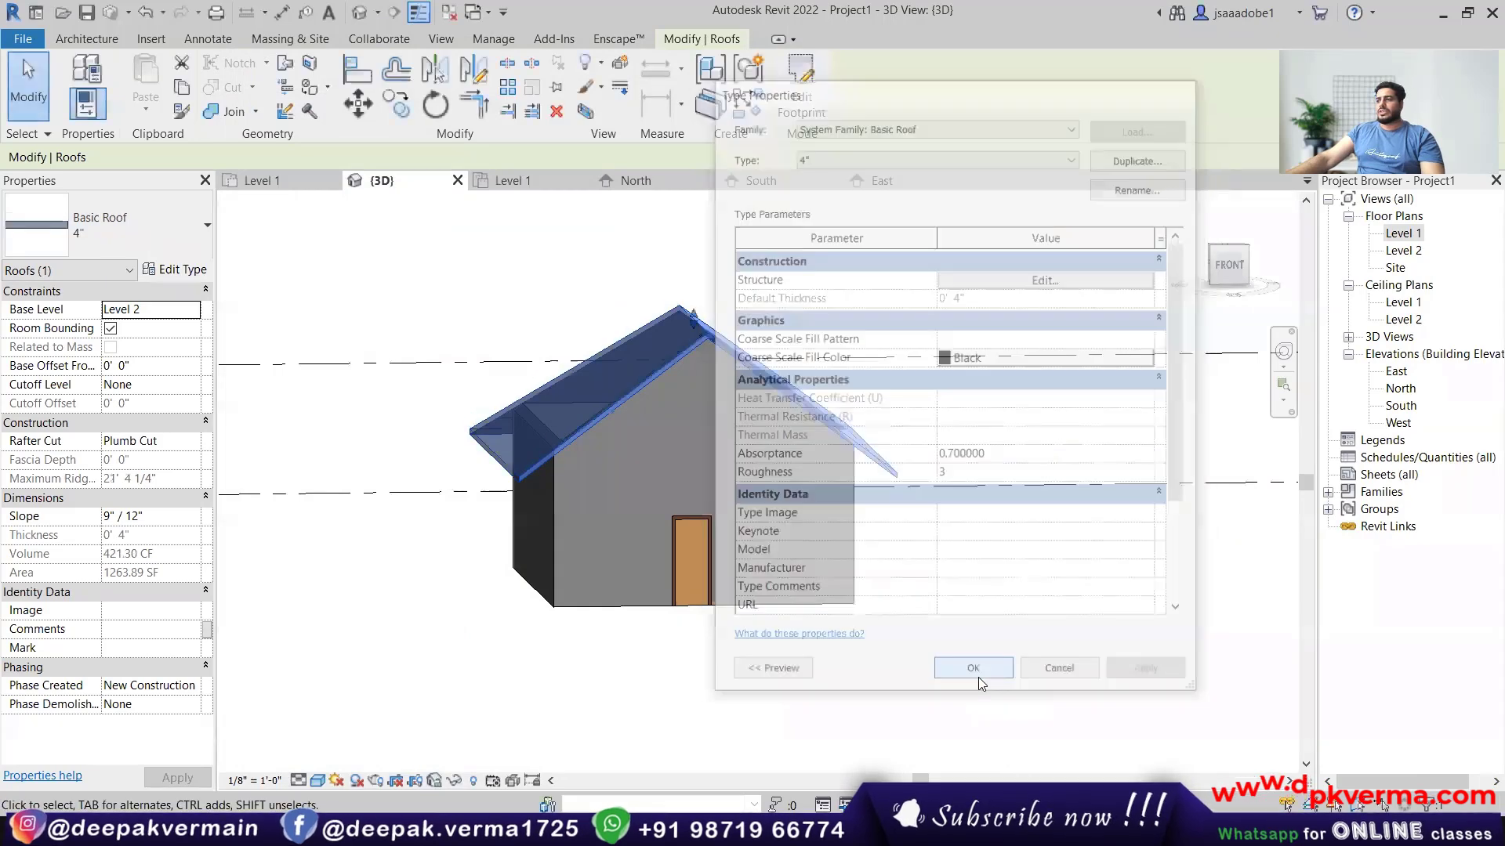
left_click(877, 600)
scroll(738, 495, "down", 2)
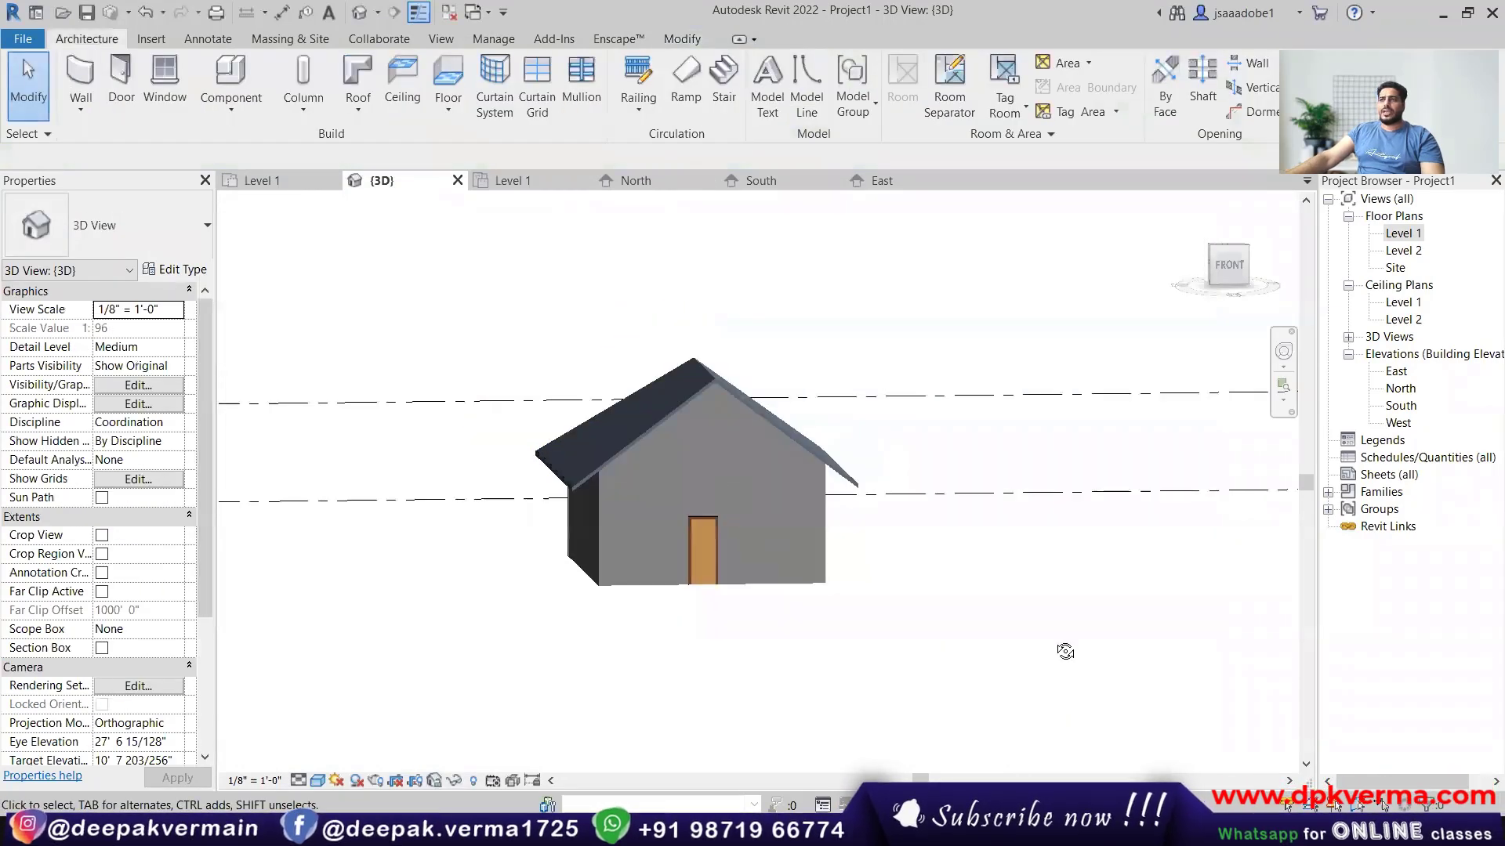
middle_click_drag(761, 438, 994, 120, "shift")
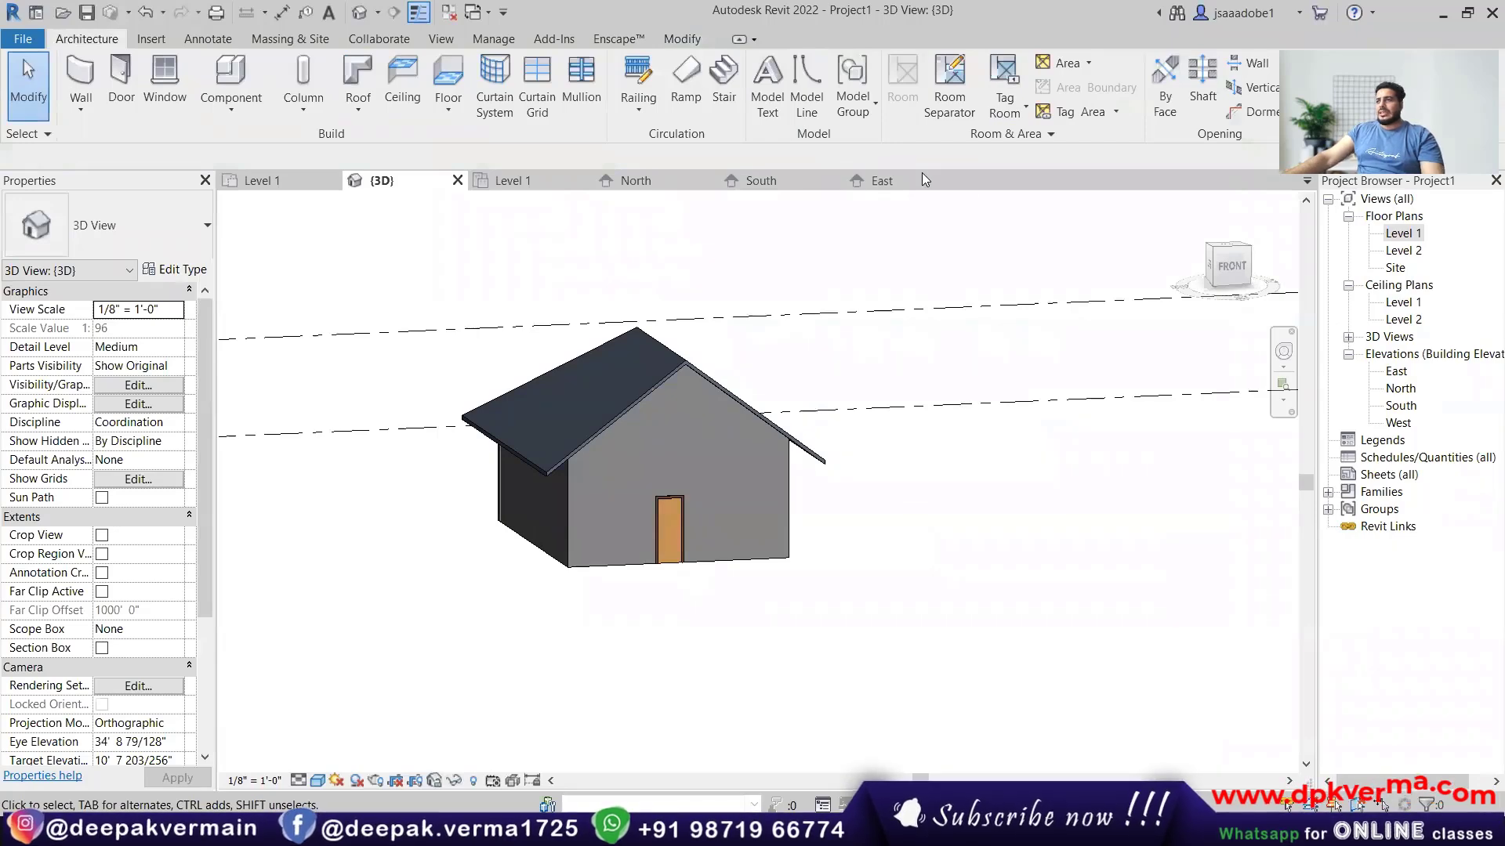
Delete the roof from the 3D model and open the Level 1 floor plan.
left_click(720, 387)
key("Delete")
scroll(718, 390, "down", 2)
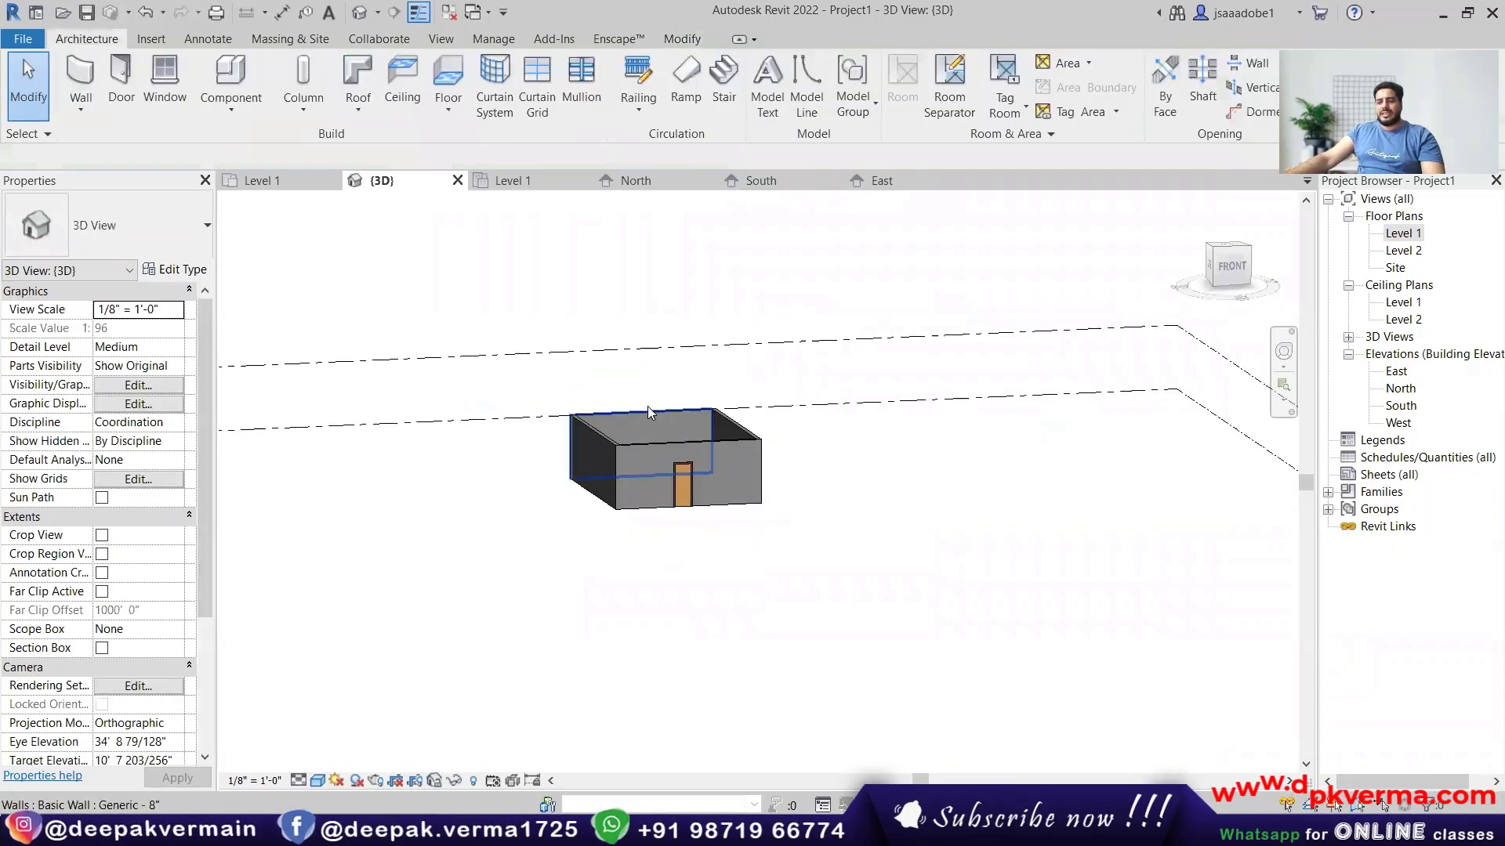
middle_click_drag(652, 416, 937, 472, "shift")
double_click(1403, 234)
scroll(558, 409, "down", 1)
middle_click_drag(564, 413, 610, 431)
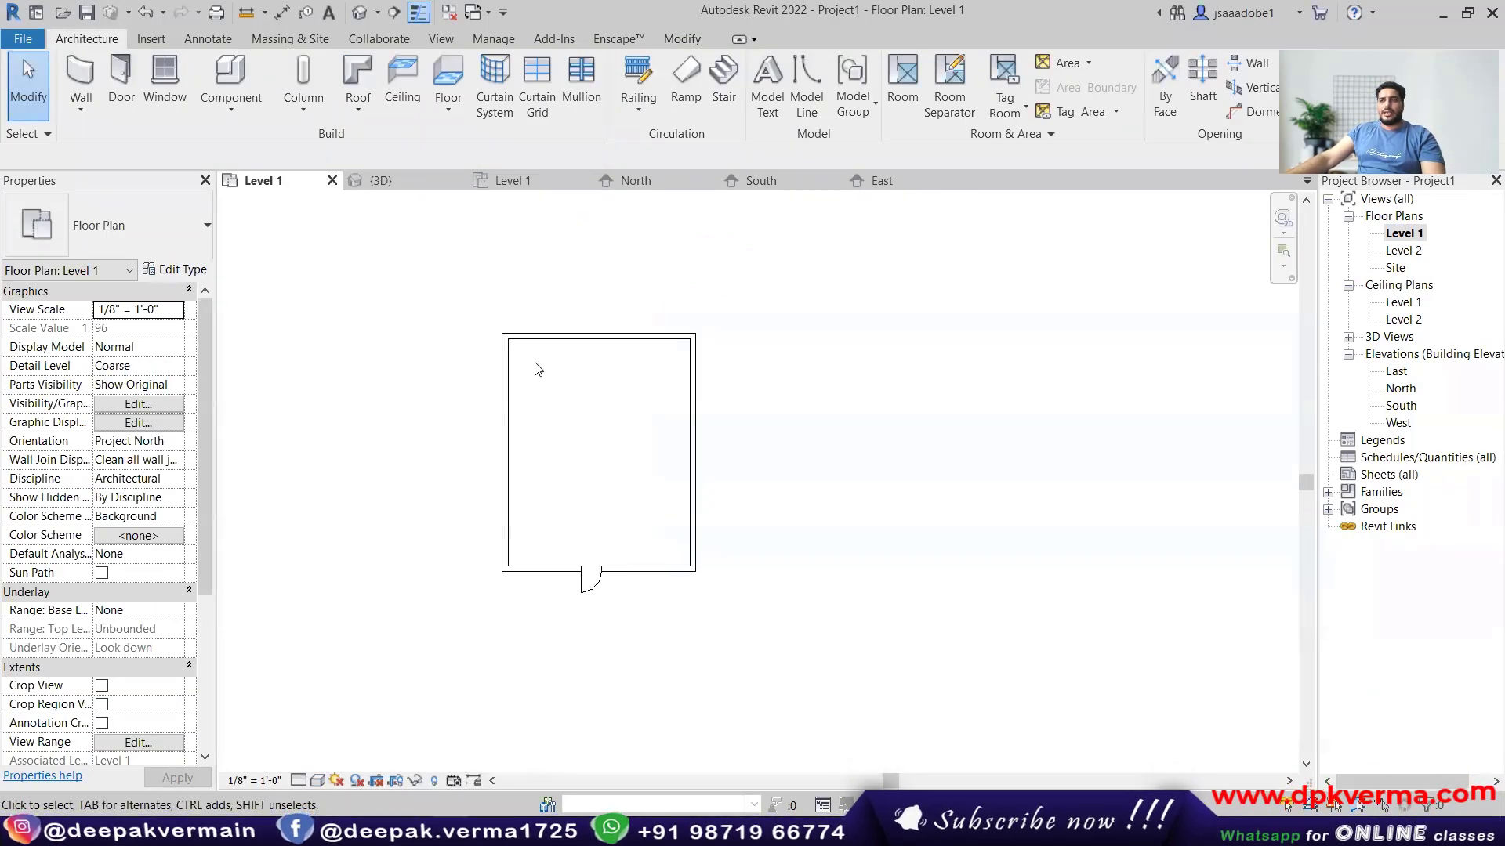
left_click(358, 105)
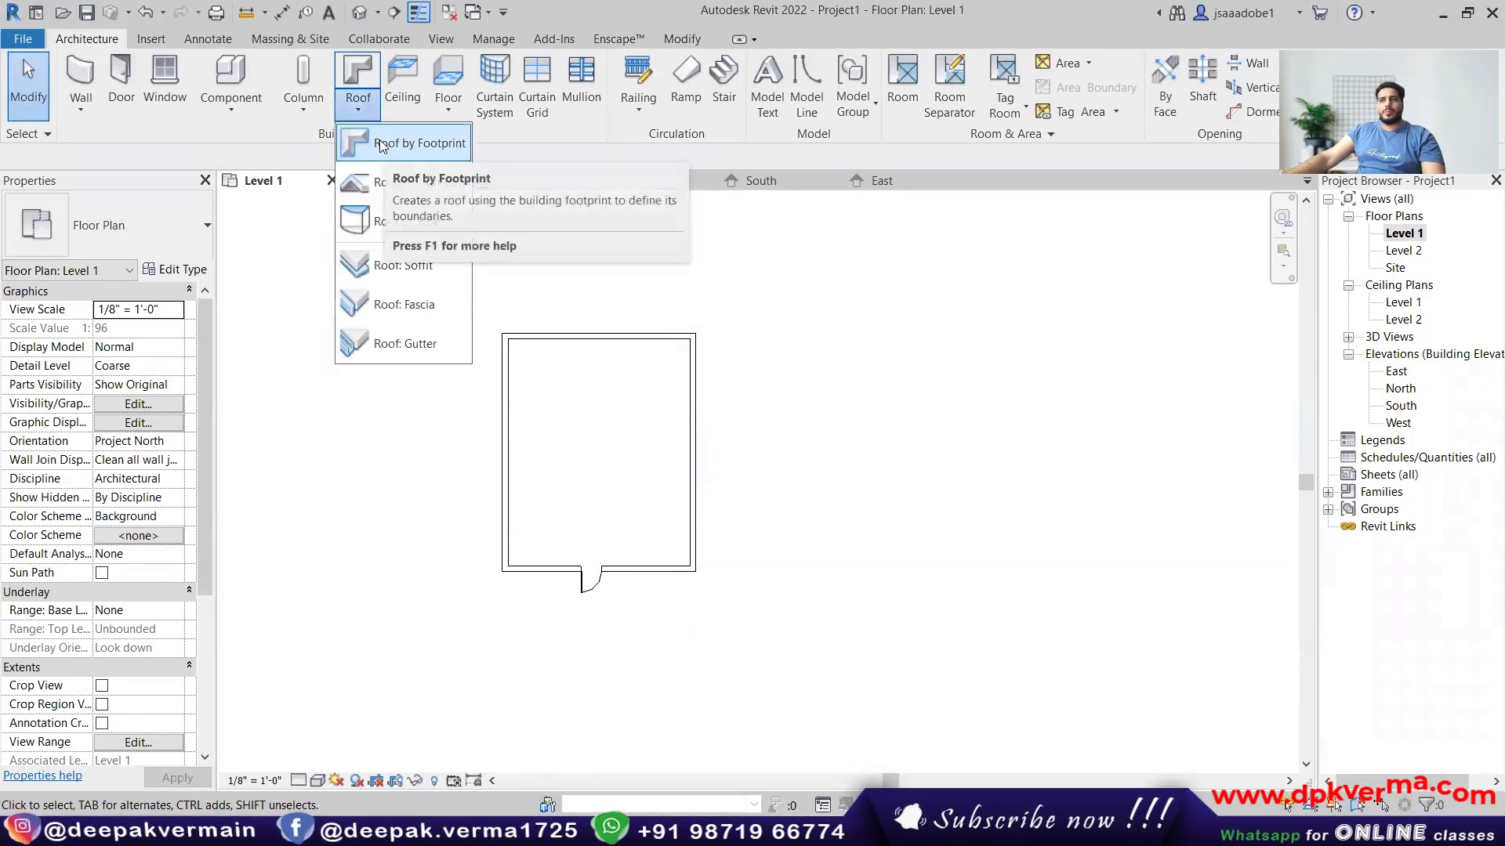
left_click(567, 487)
middle_click_drag(567, 487, 659, 507)
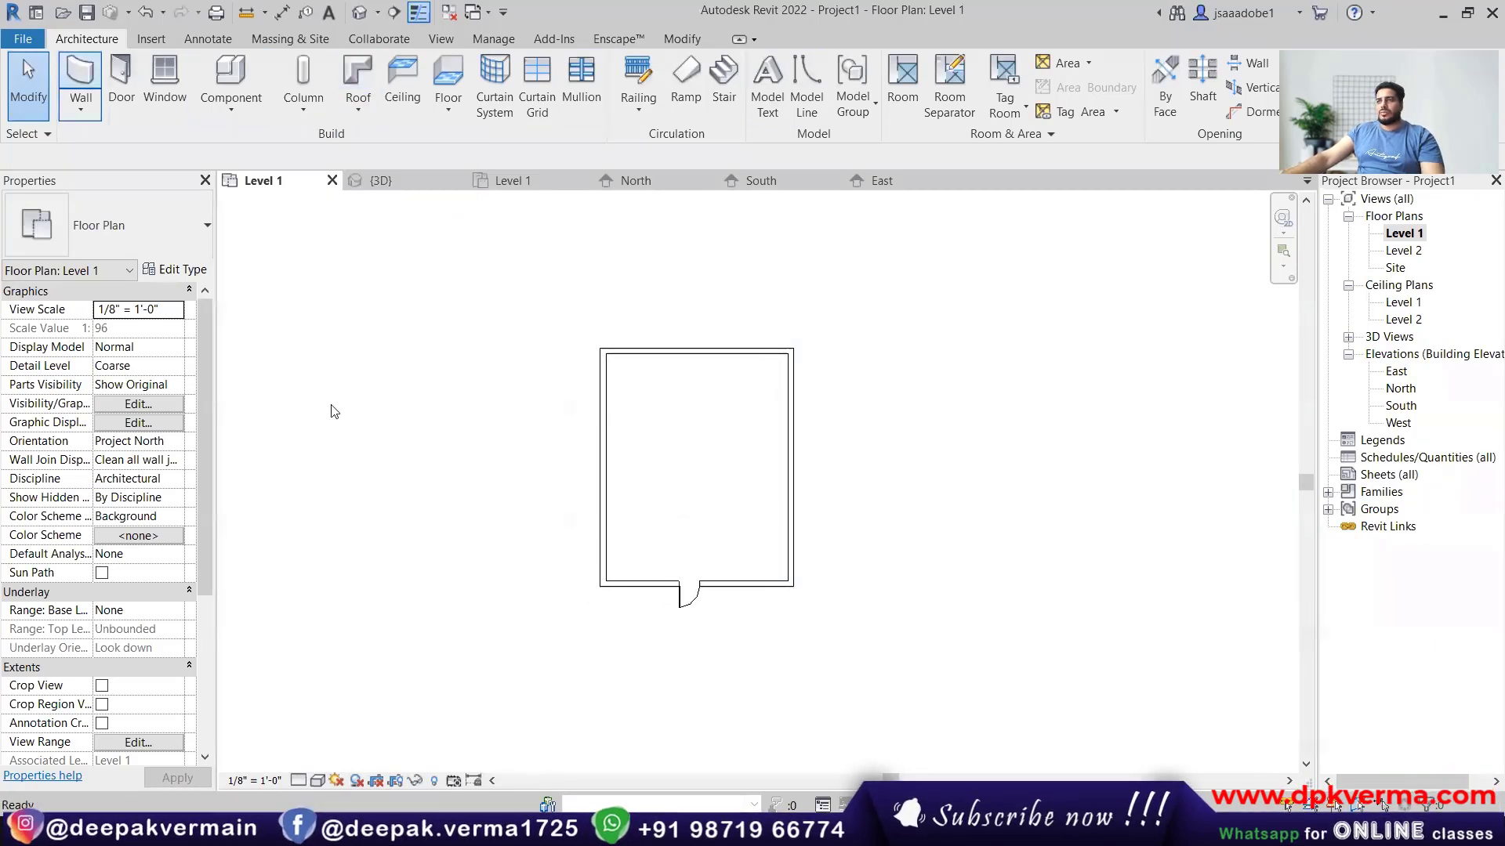
Draw a chain of 20' high Generic - 8" walls around the room's back from west wall to east wall, and move the outer east wall outward.
left_click(81, 82)
left_click(600, 542)
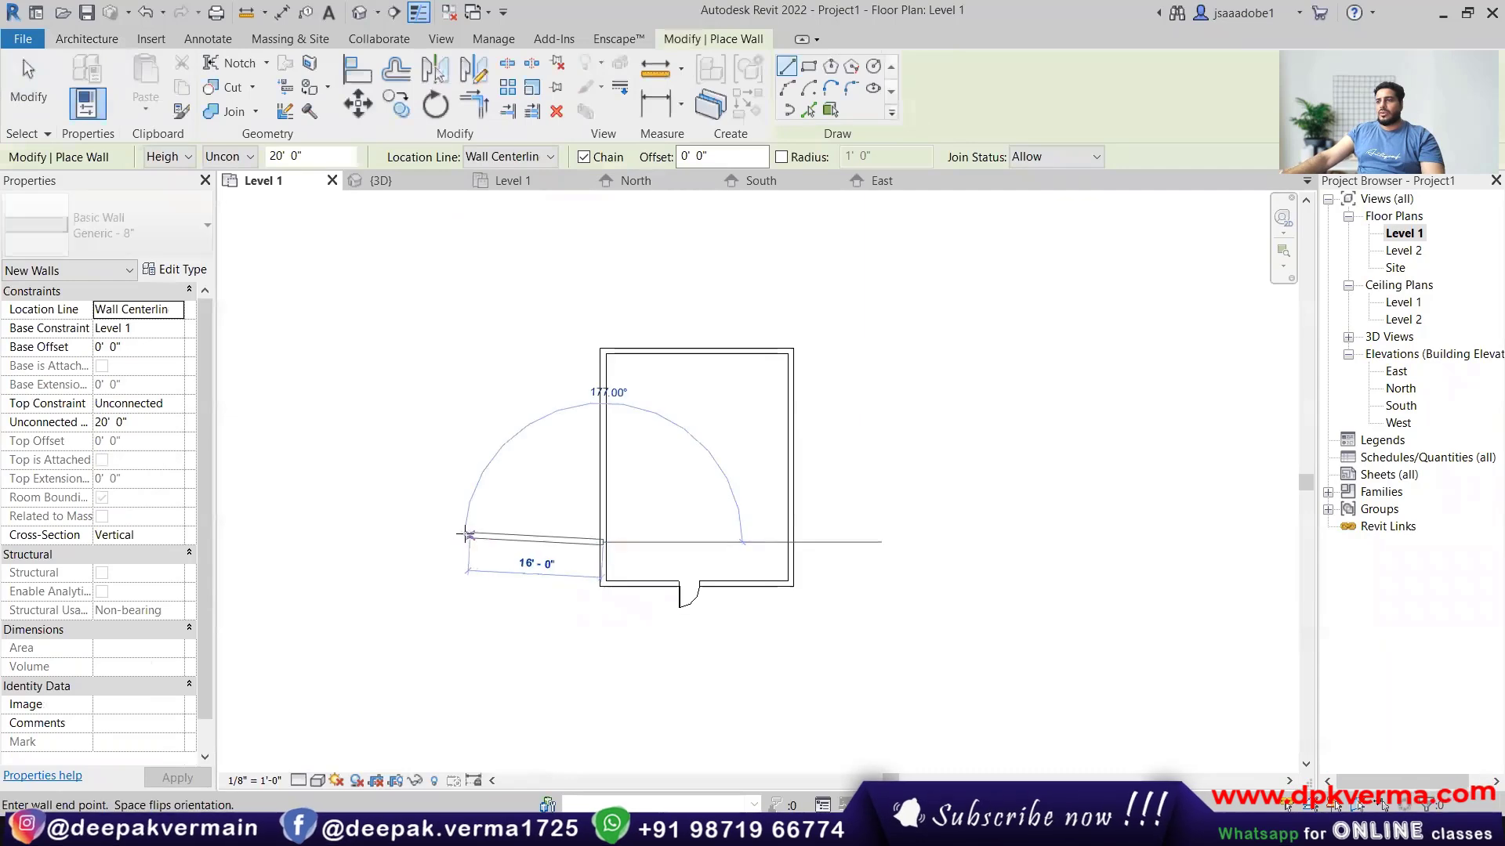
left_click(463, 542)
left_click(465, 290)
left_click(884, 290)
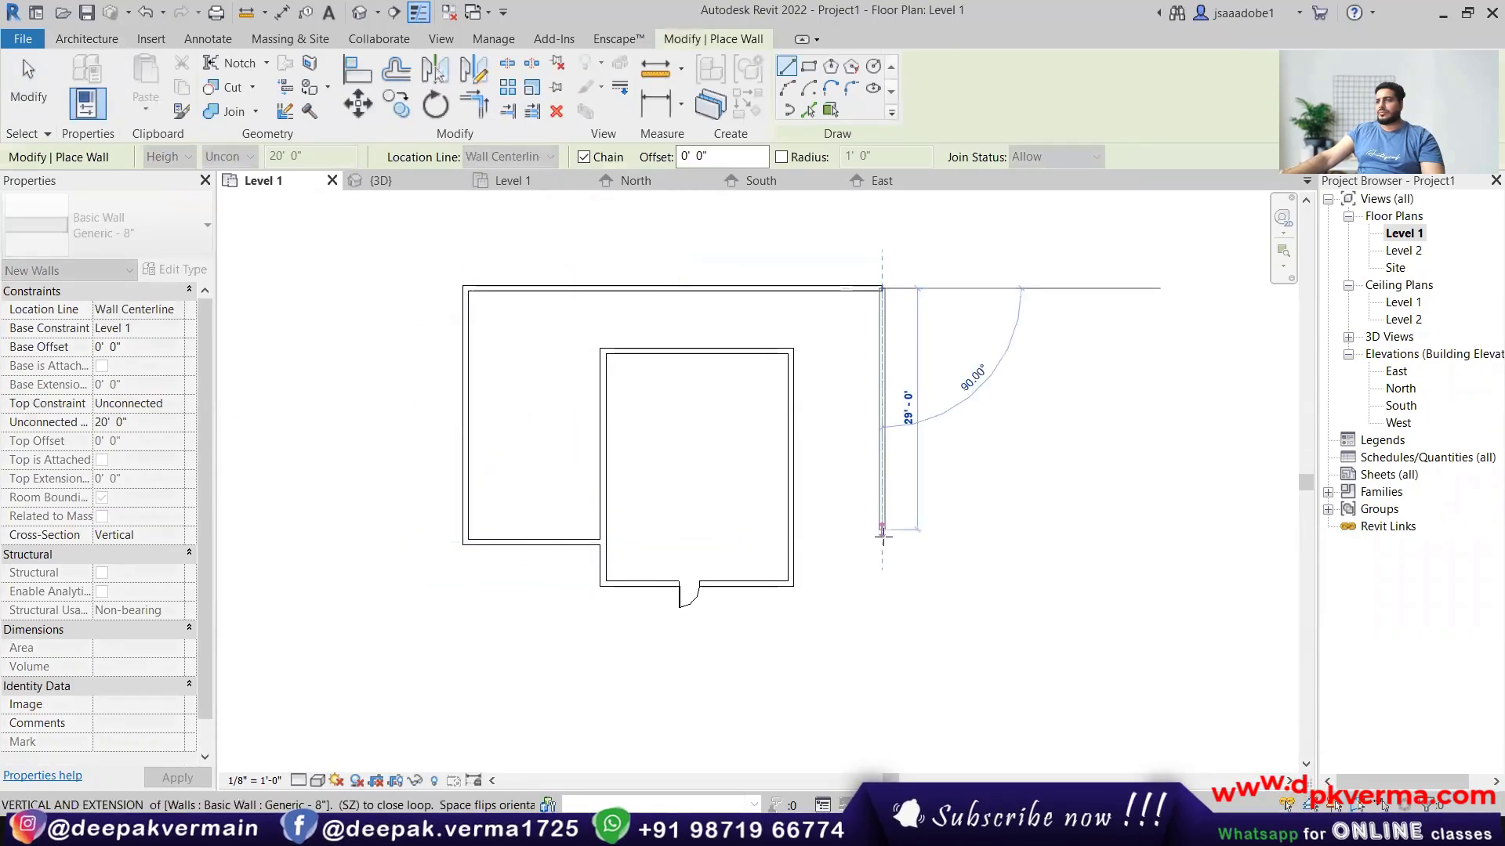
left_click(883, 543)
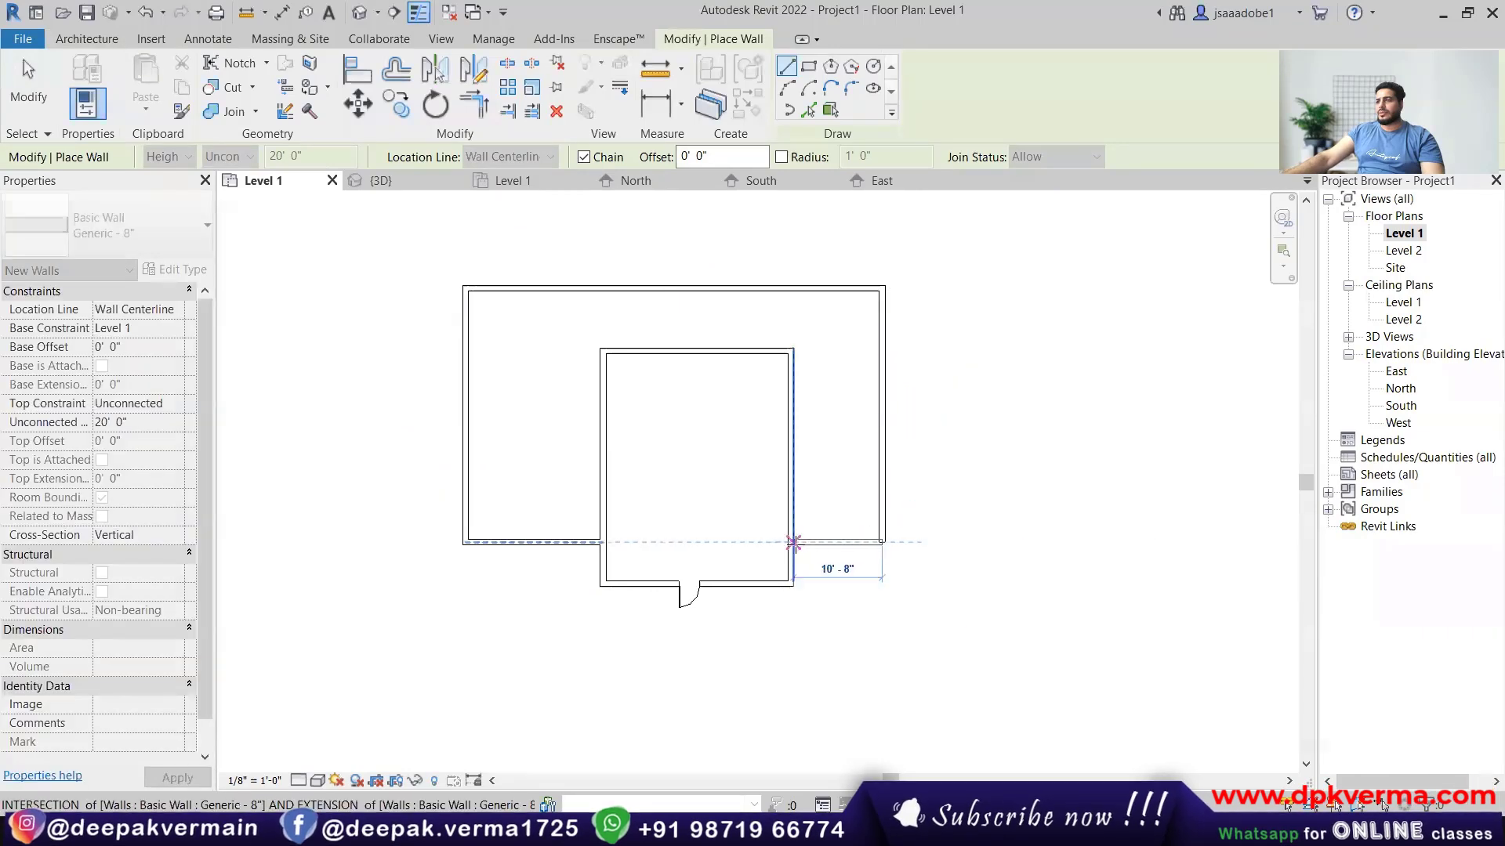
left_click(793, 543)
key("Escape")
key("Escape")
left_click_drag(886, 482, 921, 482)
left_click(835, 484)
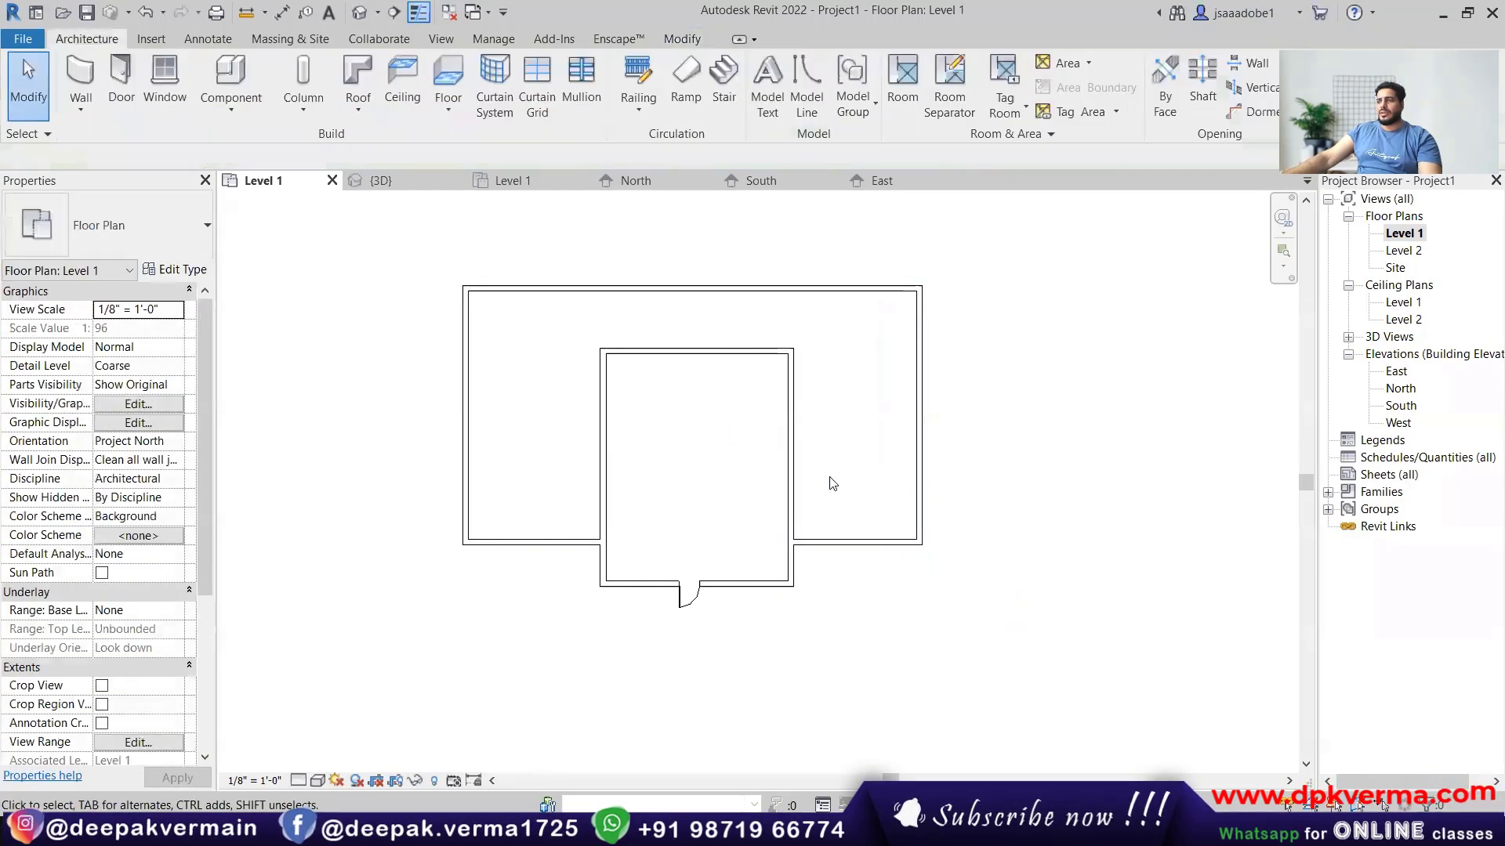
Trim the original room's two side walls into corners with the new outer walls, keeping only the portions toward the door.
key("t")
key("r")
left_click(789, 509)
left_click(819, 542)
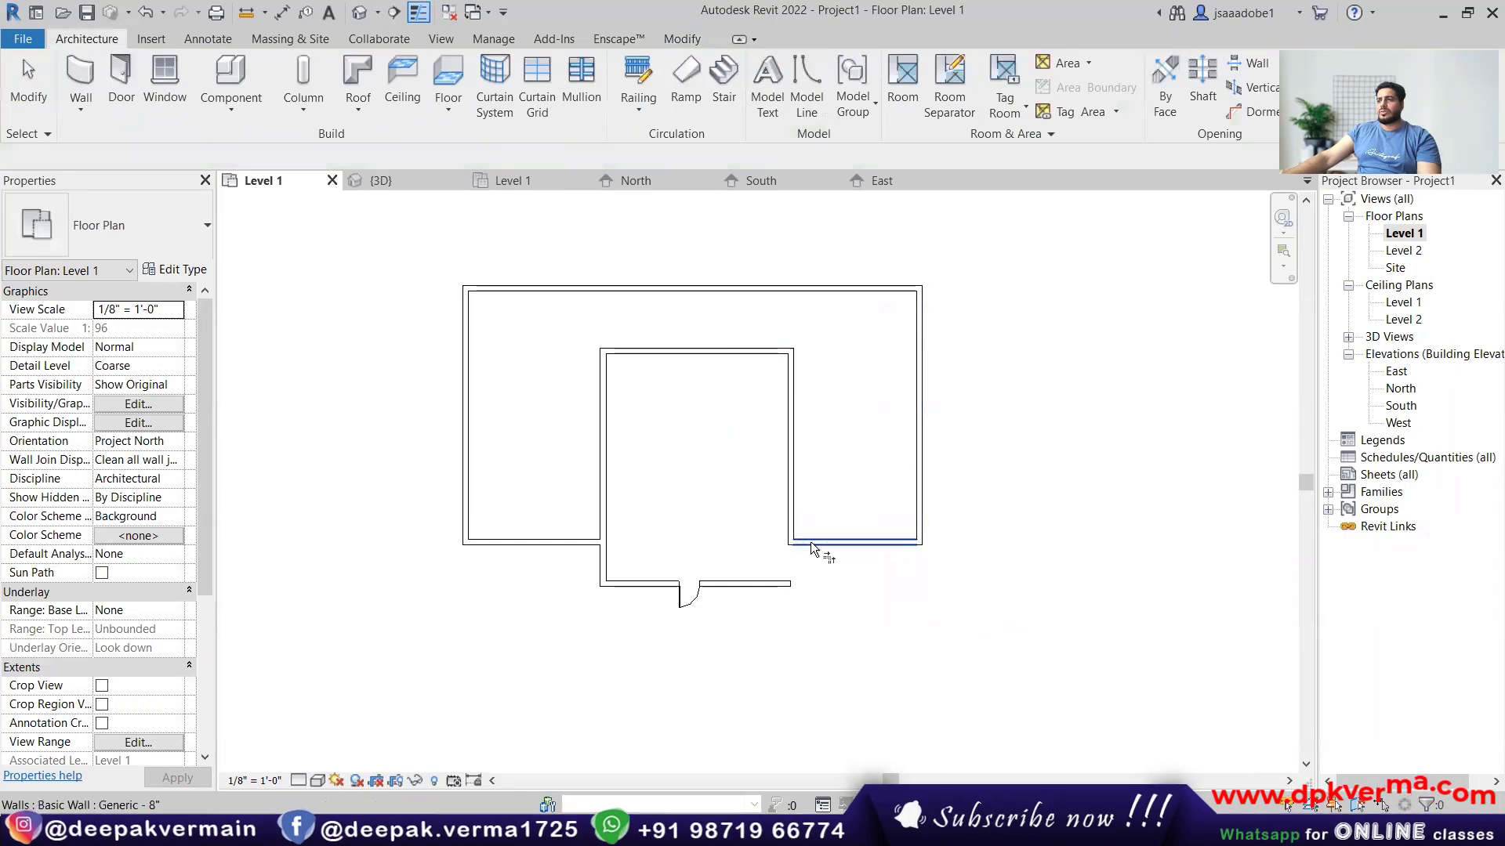
left_click(854, 541)
left_click(791, 566)
left_click(533, 542)
left_click(603, 568)
key("Escape")
Delete the original room's back wall and move the front wall with the door farther outward.
left_click(717, 351)
left_click_drag(717, 351, 724, 610)
left_click(729, 470)
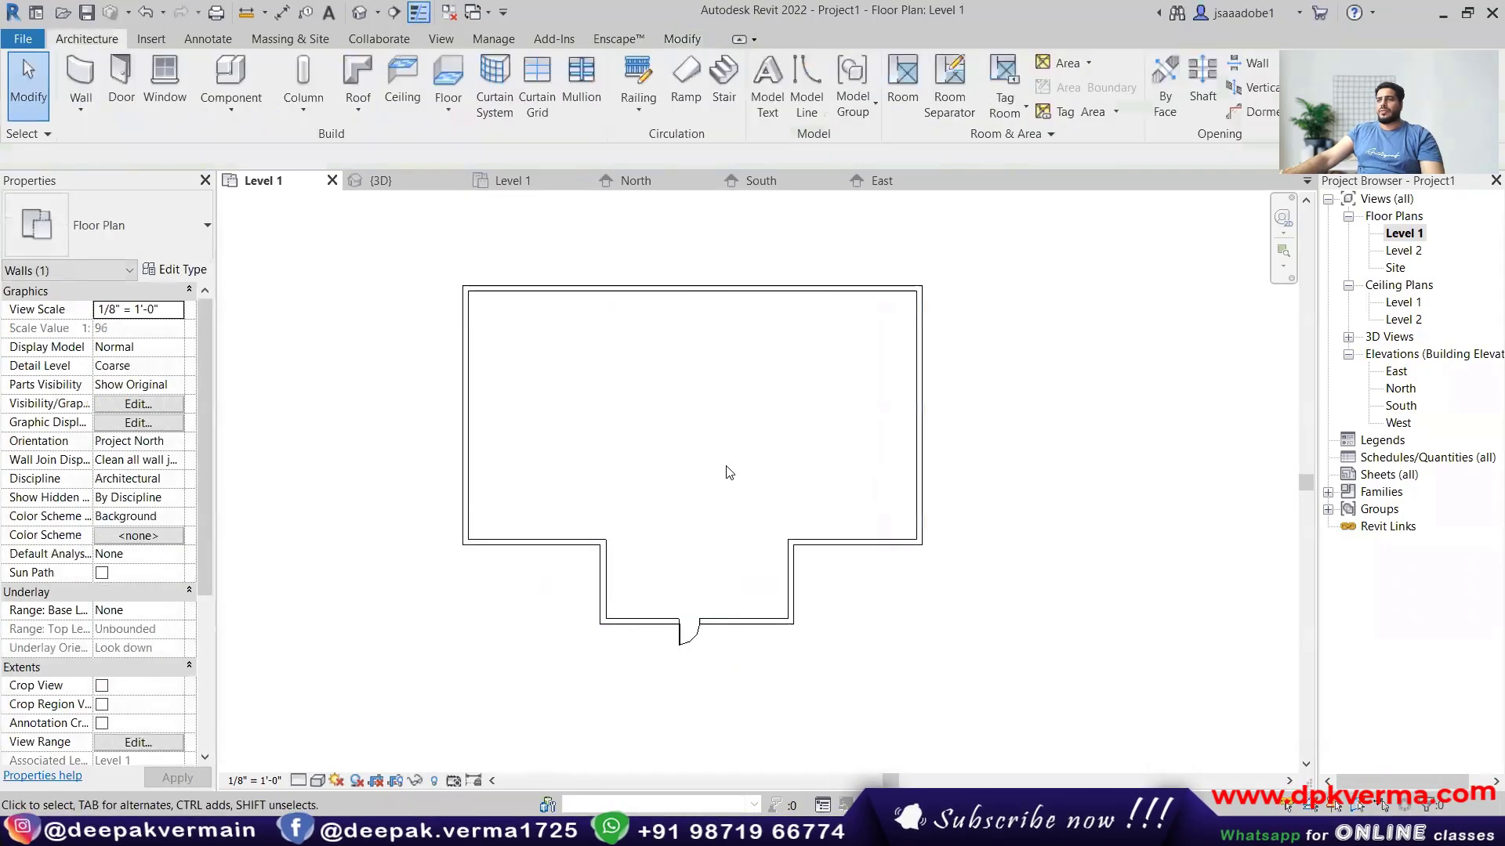
Shrink the wide rear part of the floor plan by moving its back wall and both side walls inward.
left_click_drag(623, 290, 637, 364)
left_click_drag(462, 463, 517, 459)
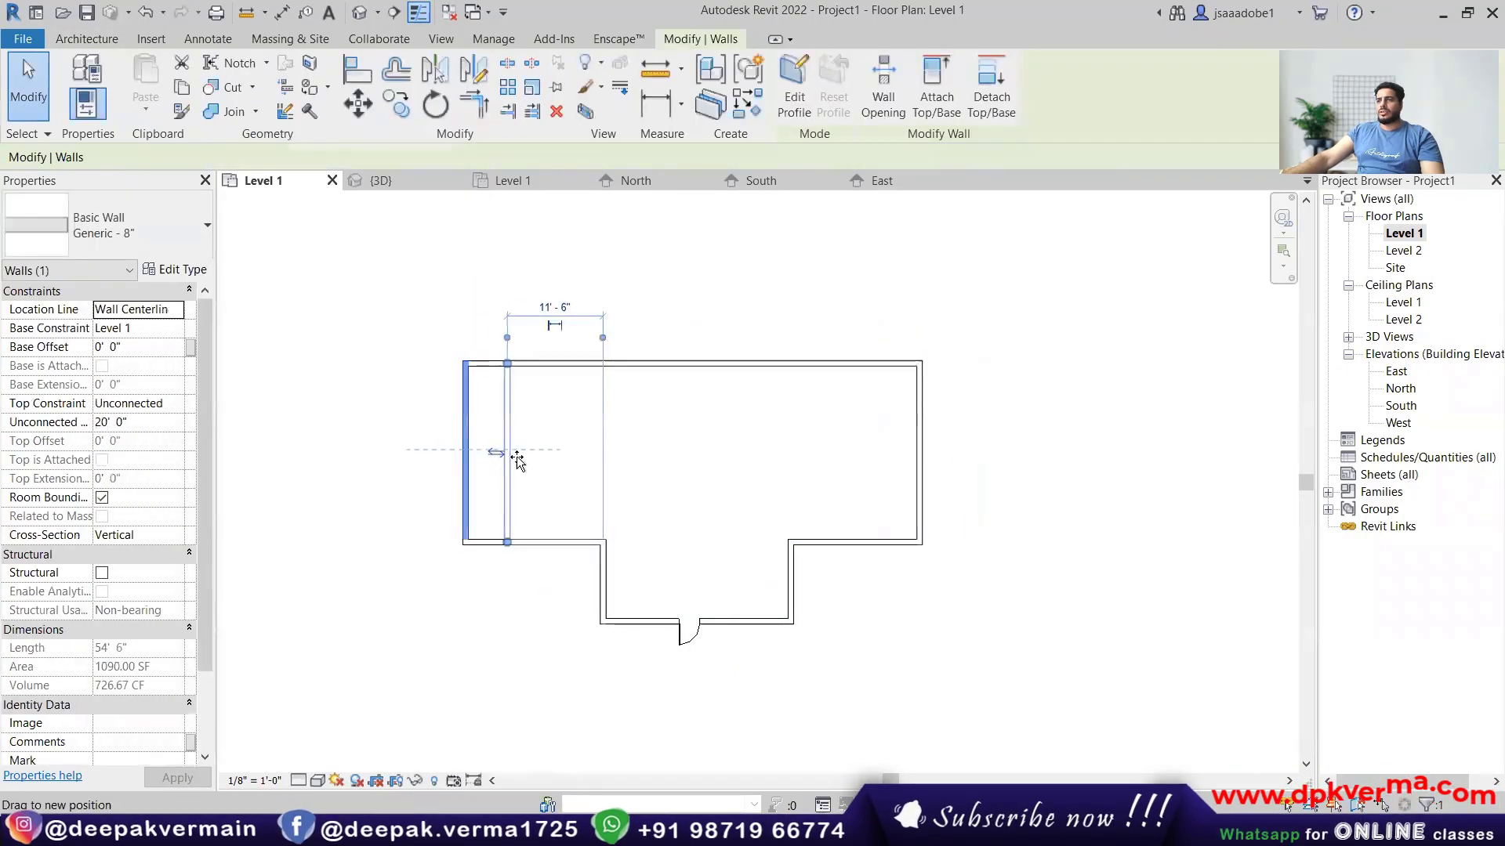
left_click_drag(920, 459, 840, 474)
left_click_drag(520, 475, 549, 476)
left_click(712, 494)
Sketch a roof footprint on Level 2 with a 3' 0" overhang, picking all the building's outer walls as slope-defining boundary lines.
middle_click_drag(717, 498, 618, 496)
scroll(659, 478, "up", 4)
scroll(611, 479, "down", 1)
left_click(358, 106)
left_click(369, 147)
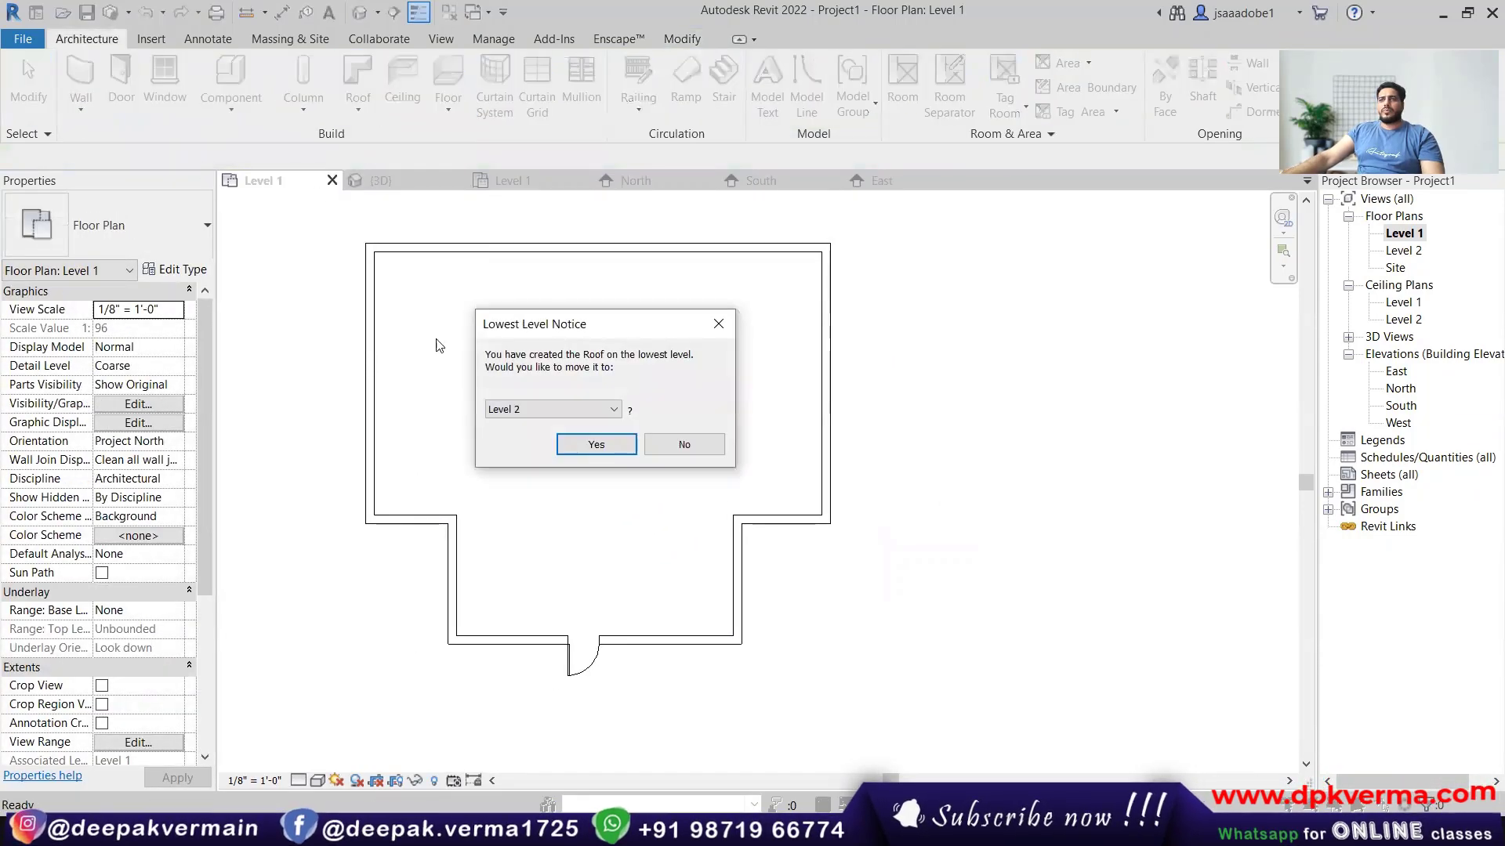
left_click(597, 445)
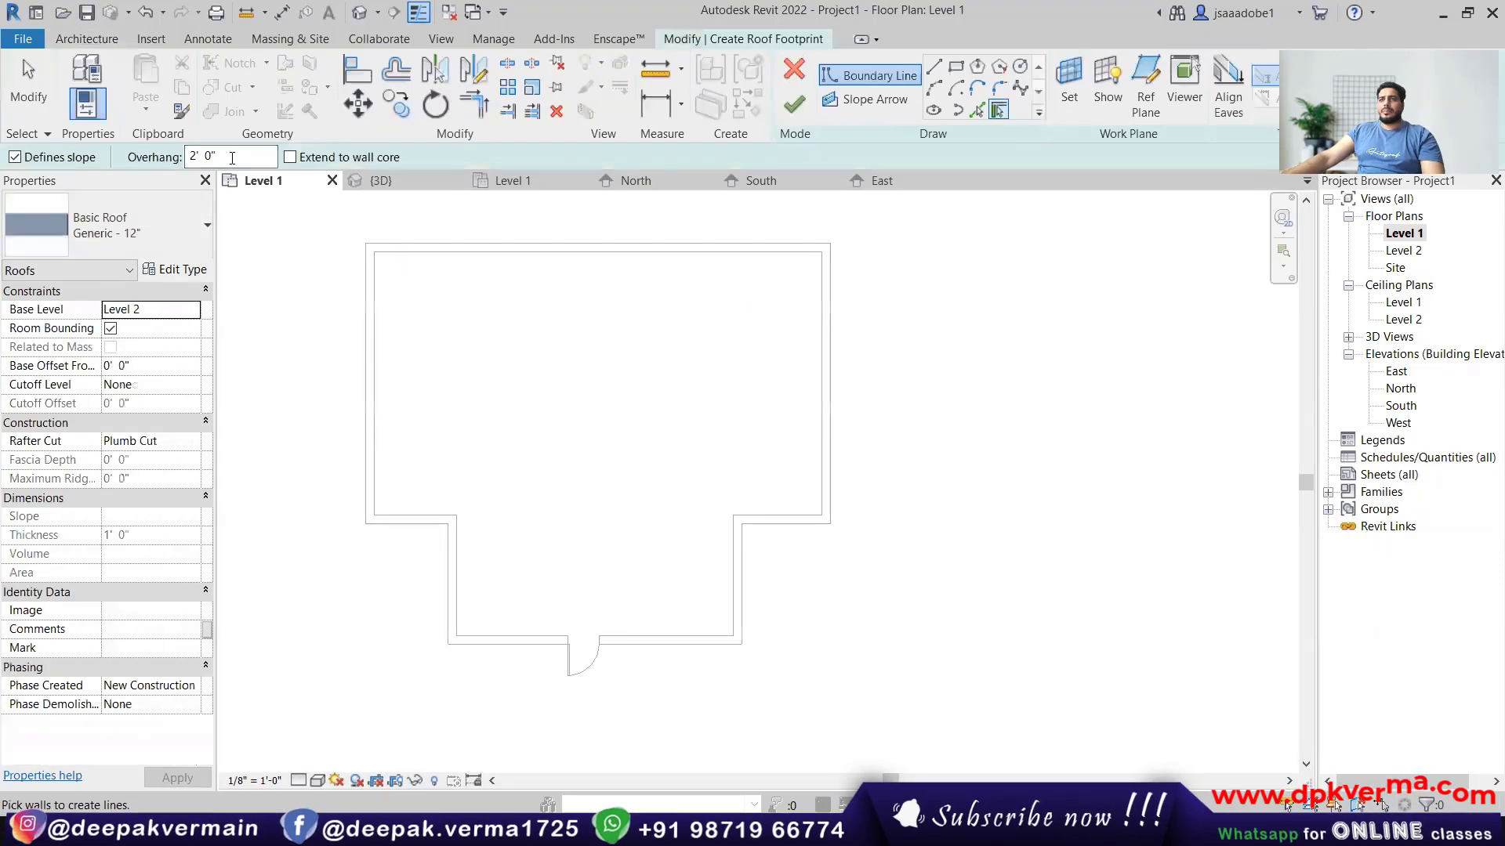
key("Return")
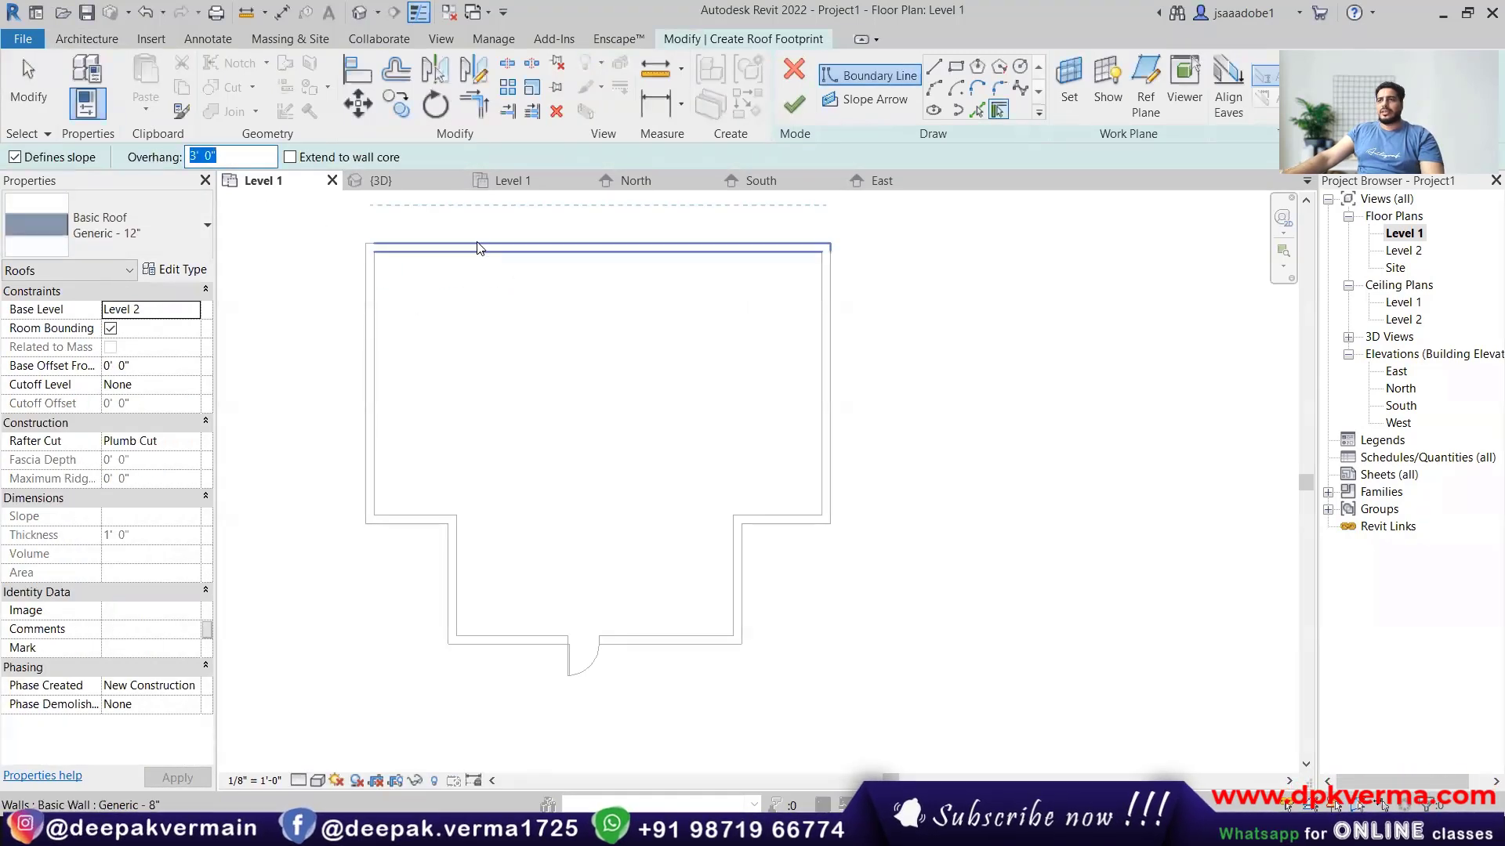
left_click(427, 252)
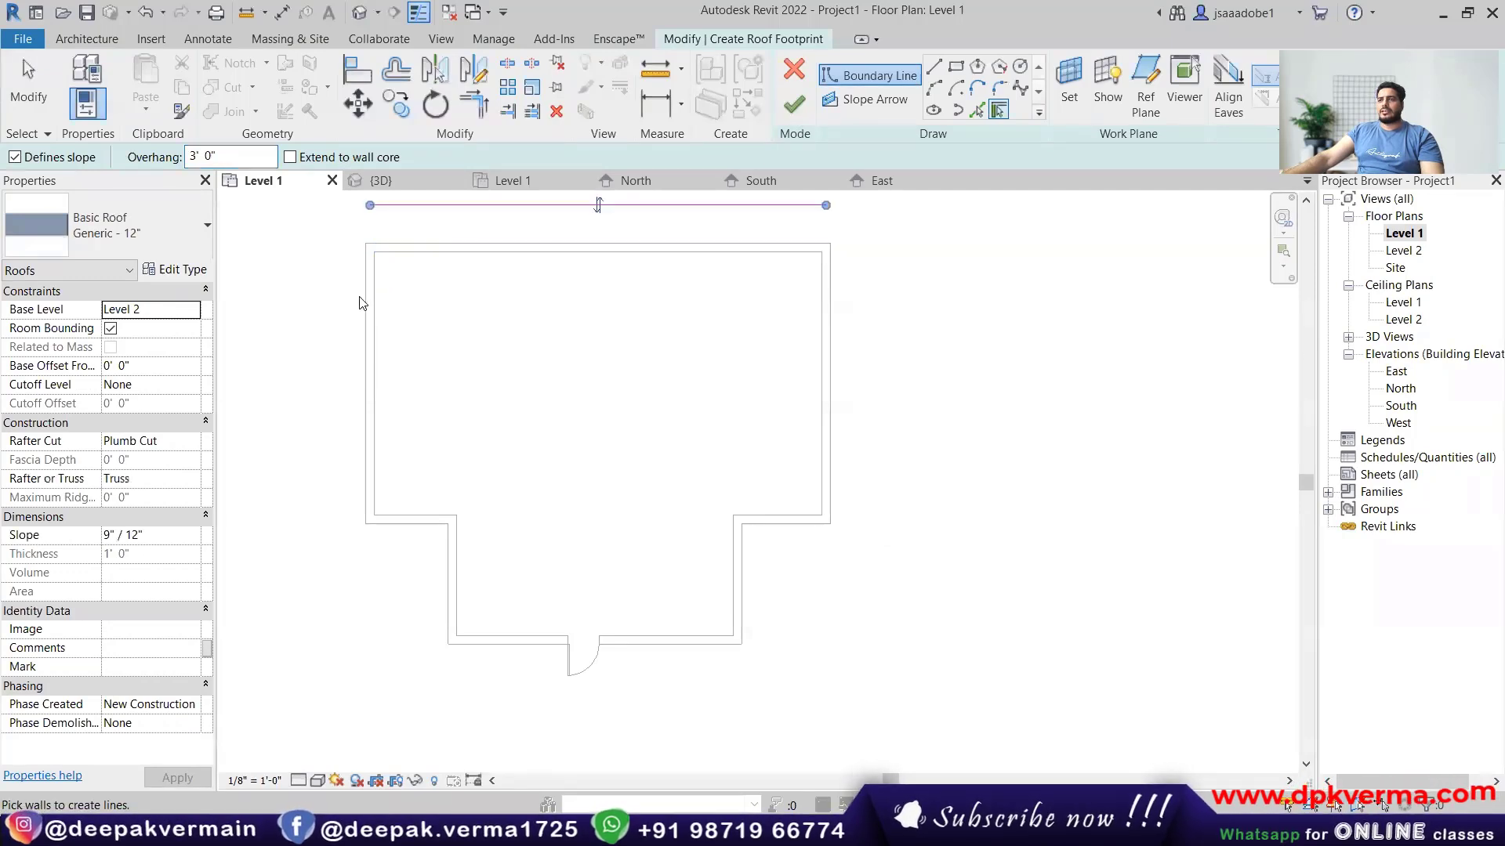
left_click(367, 345)
left_click(424, 520)
left_click(483, 636)
left_click(737, 564)
left_click(807, 529)
left_click(827, 376)
scroll(757, 357, "down", 2)
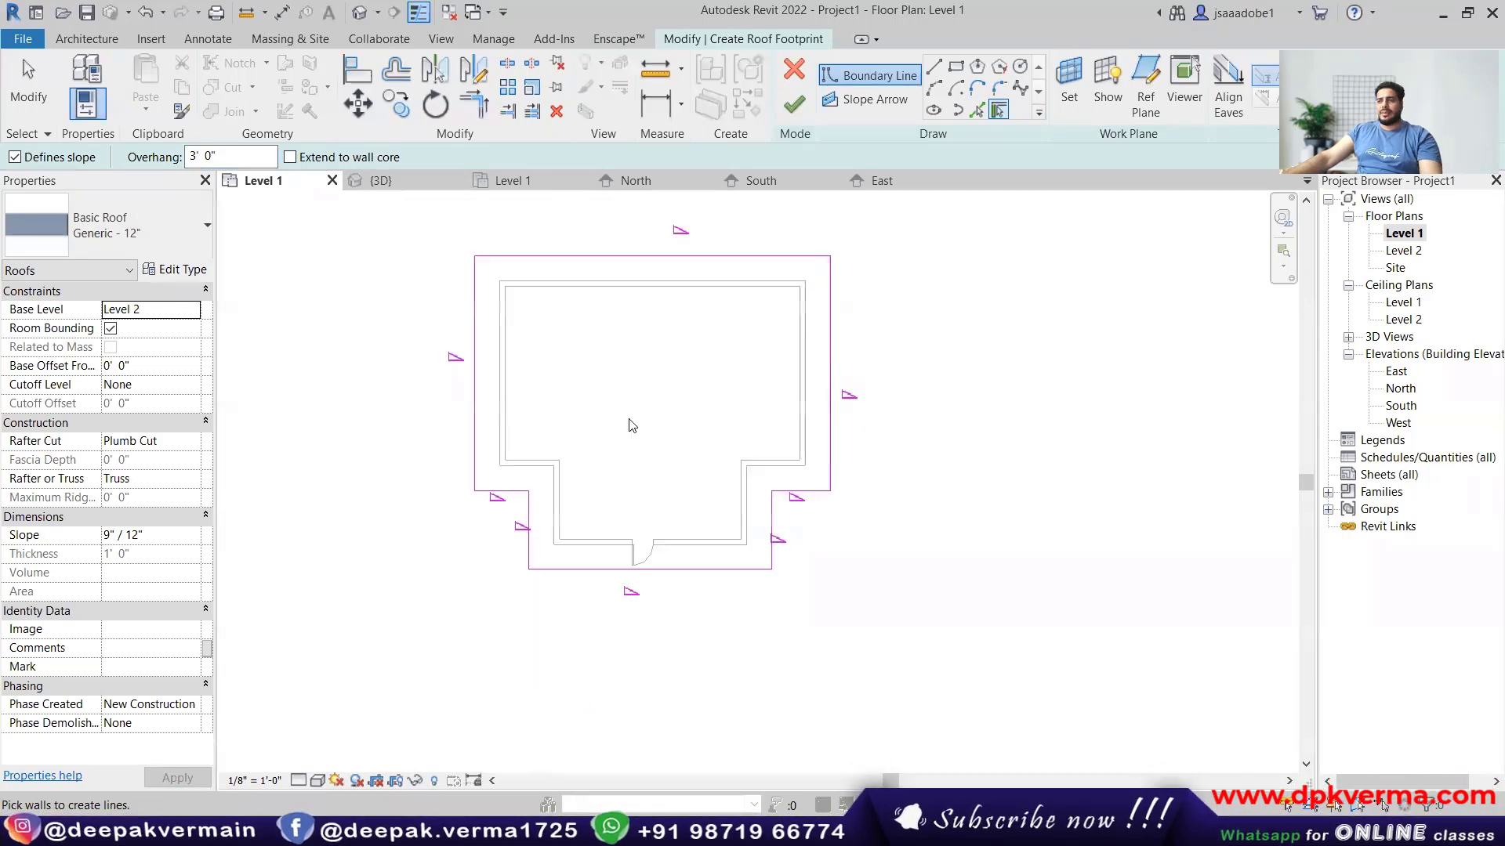
Remove the slope definition from the front boundary line at the door and finish the roof footprint.
key("Escape")
scroll(634, 599, "up", 2)
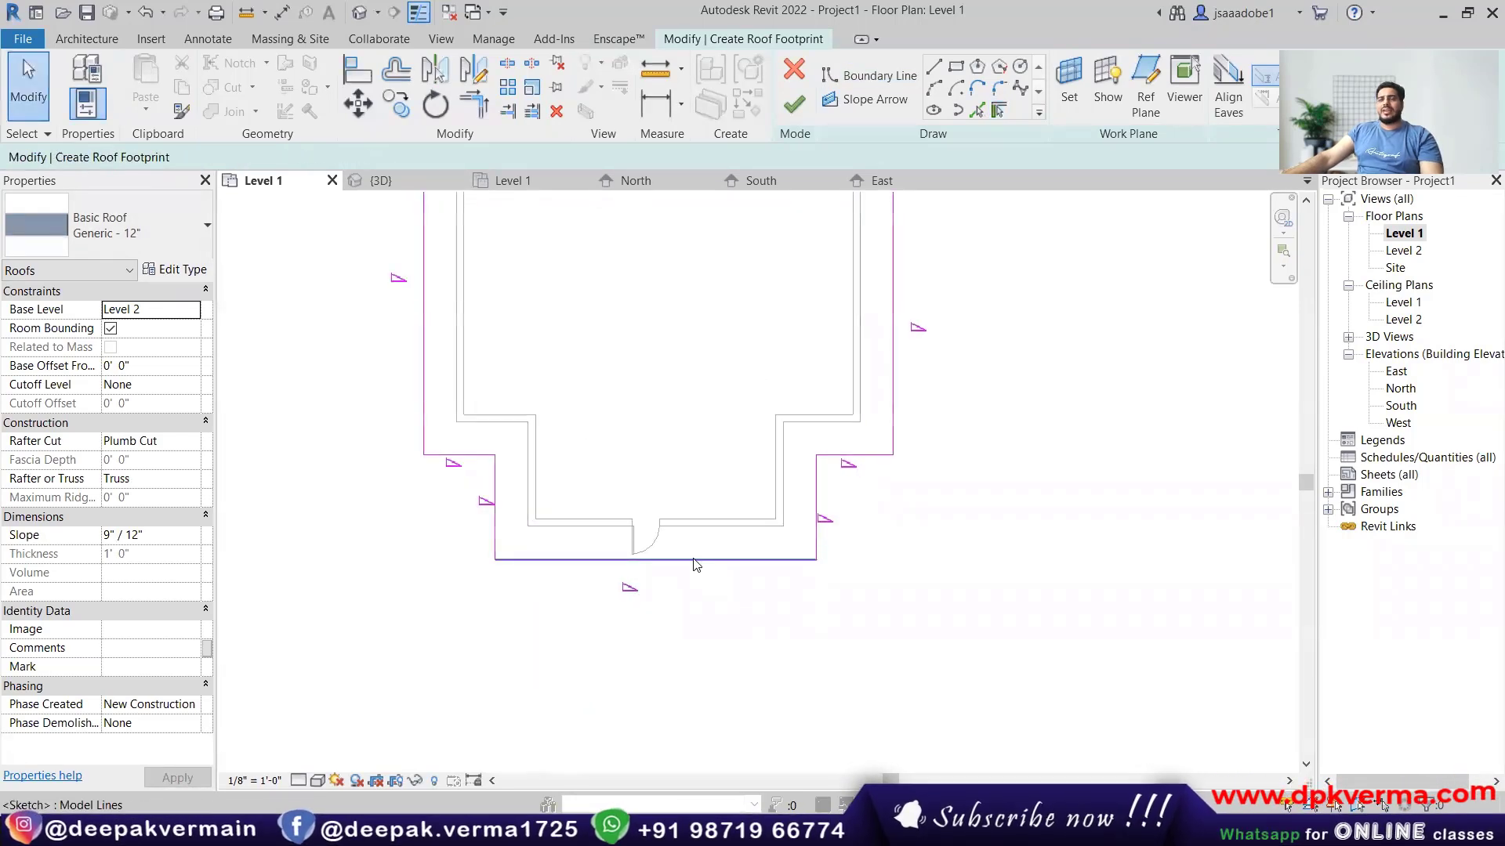
left_click(696, 559)
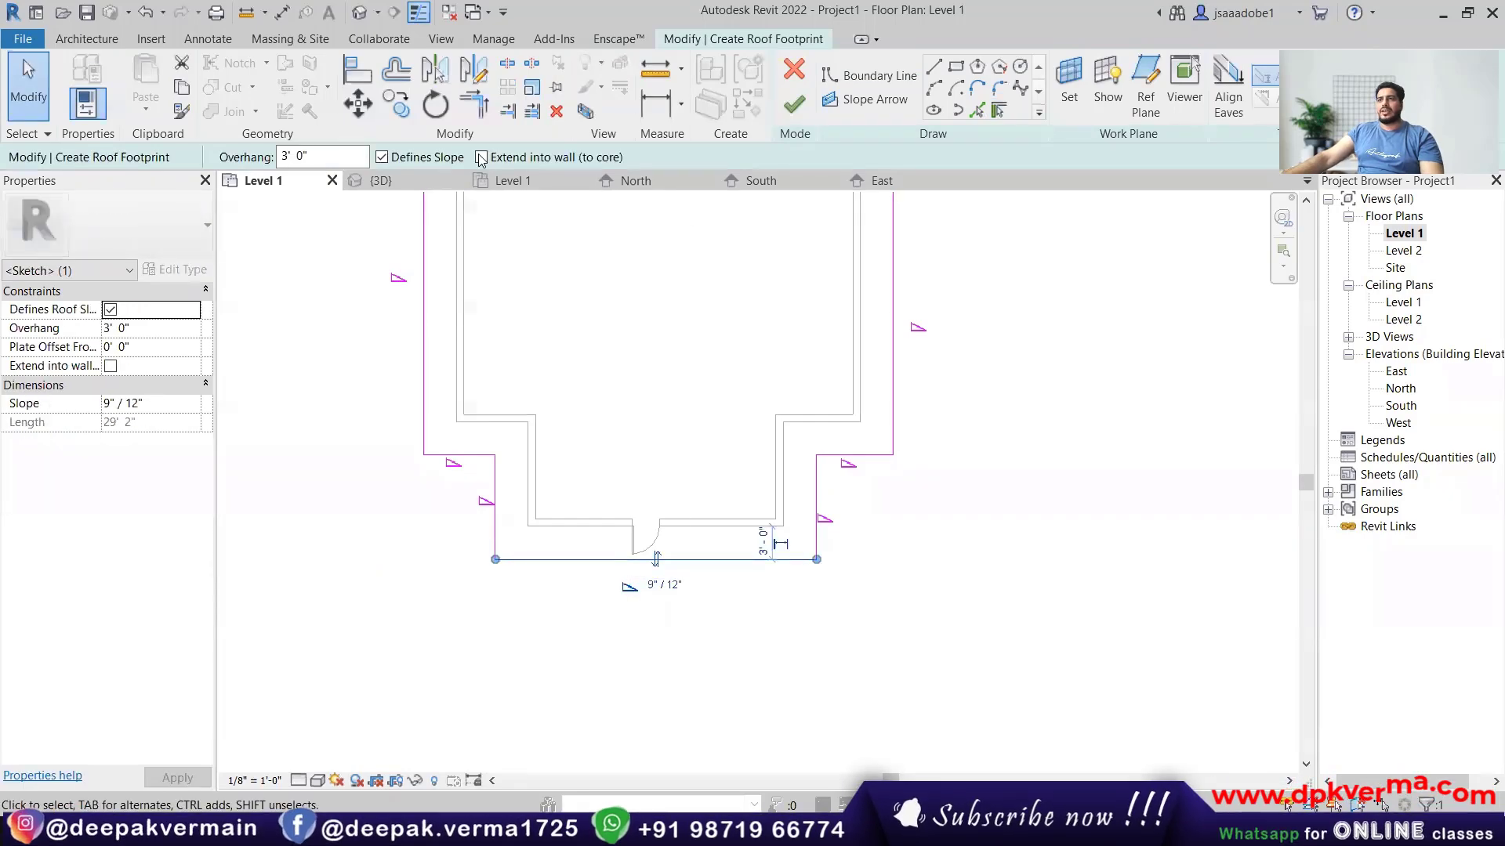
left_click(793, 105)
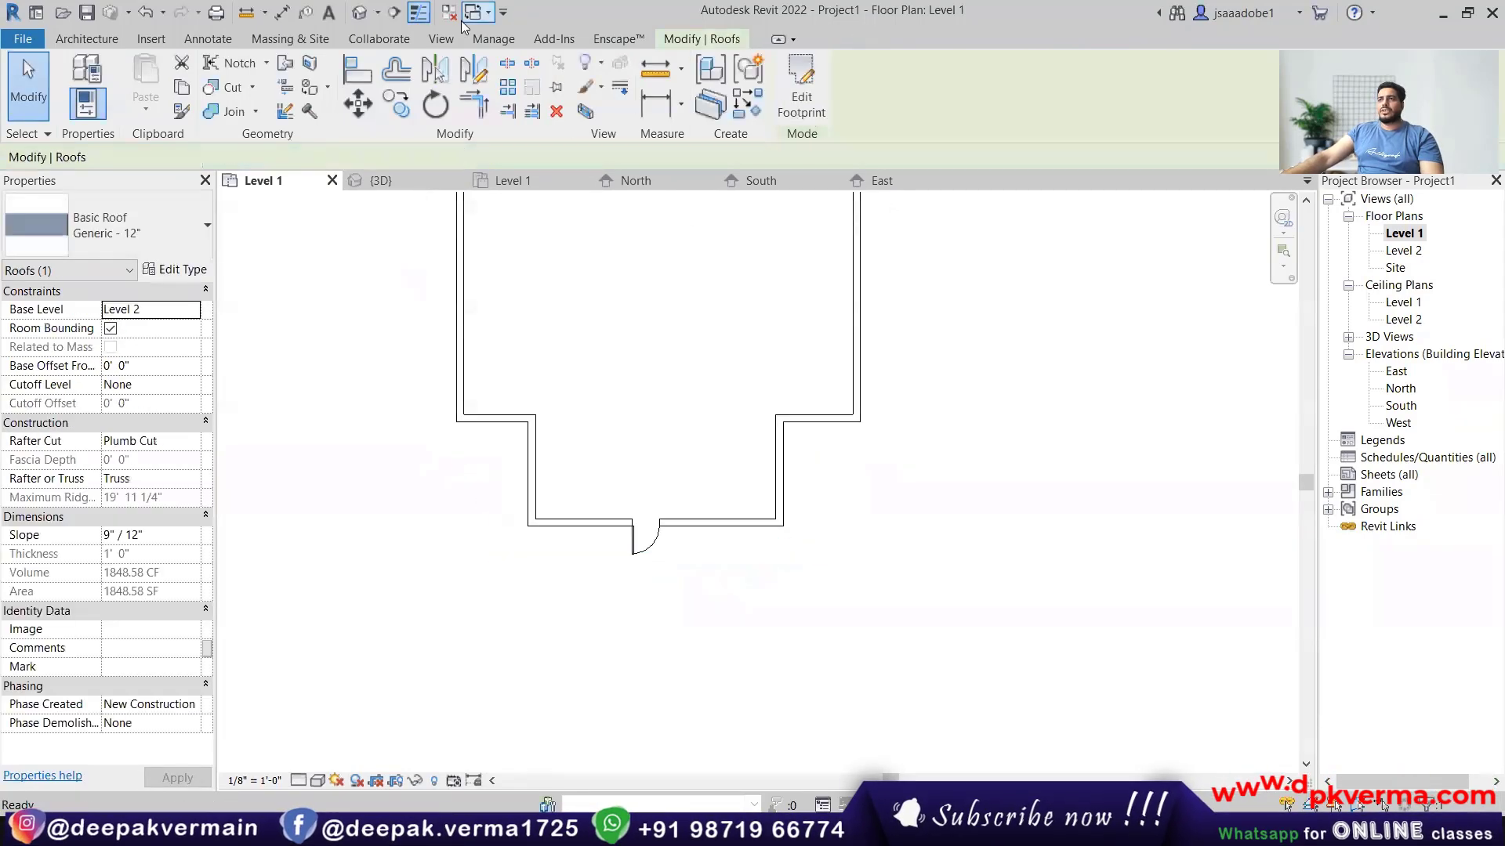
In the 3D view, select the whole chain of connected walls and attach their tops to the roof.
left_click(359, 12)
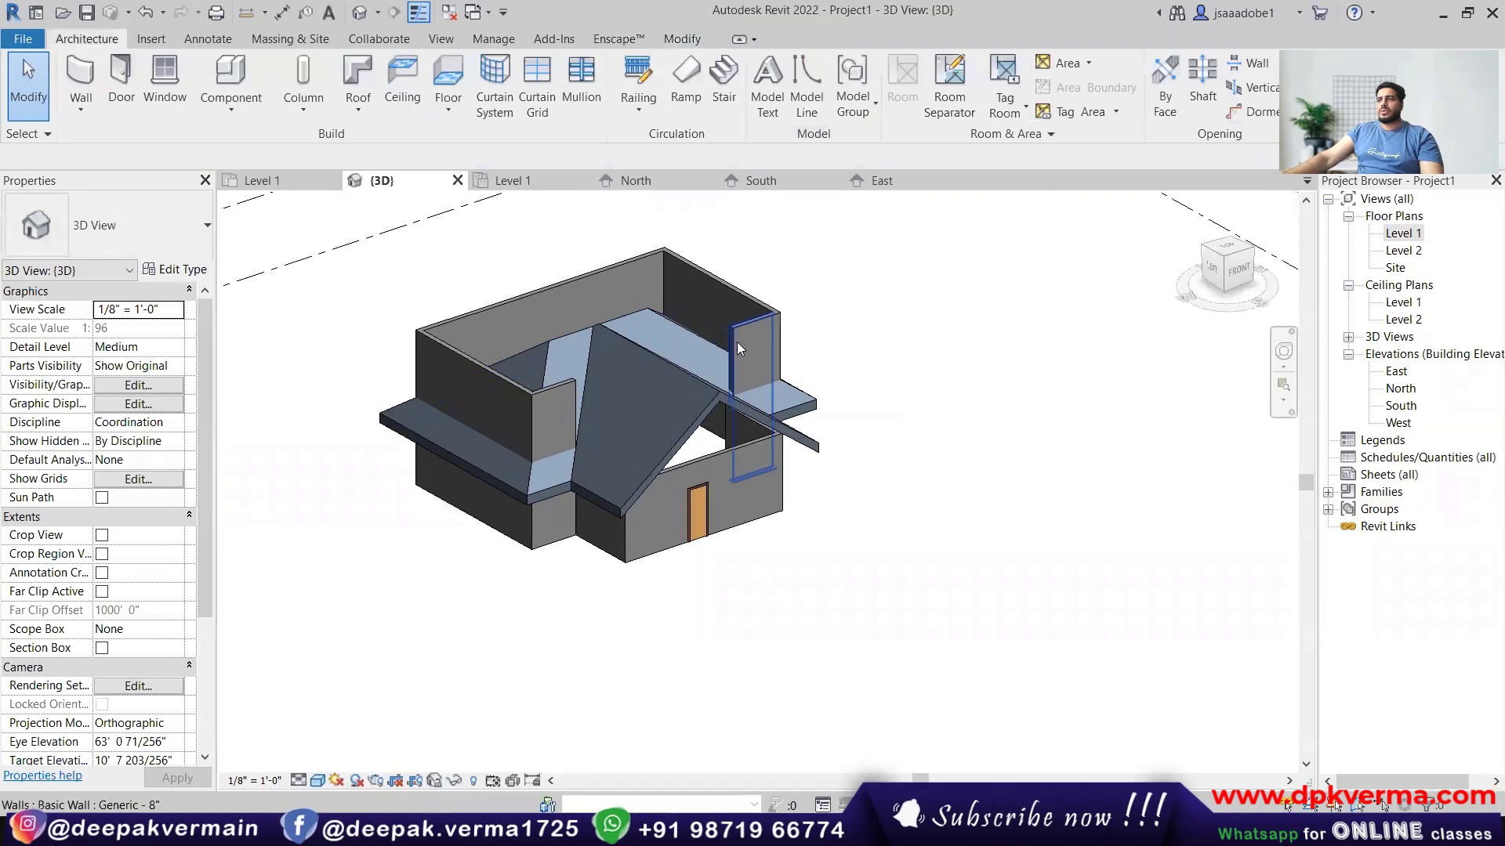
left_click(746, 326)
middle_click_drag(746, 326, 775, 422, "shift")
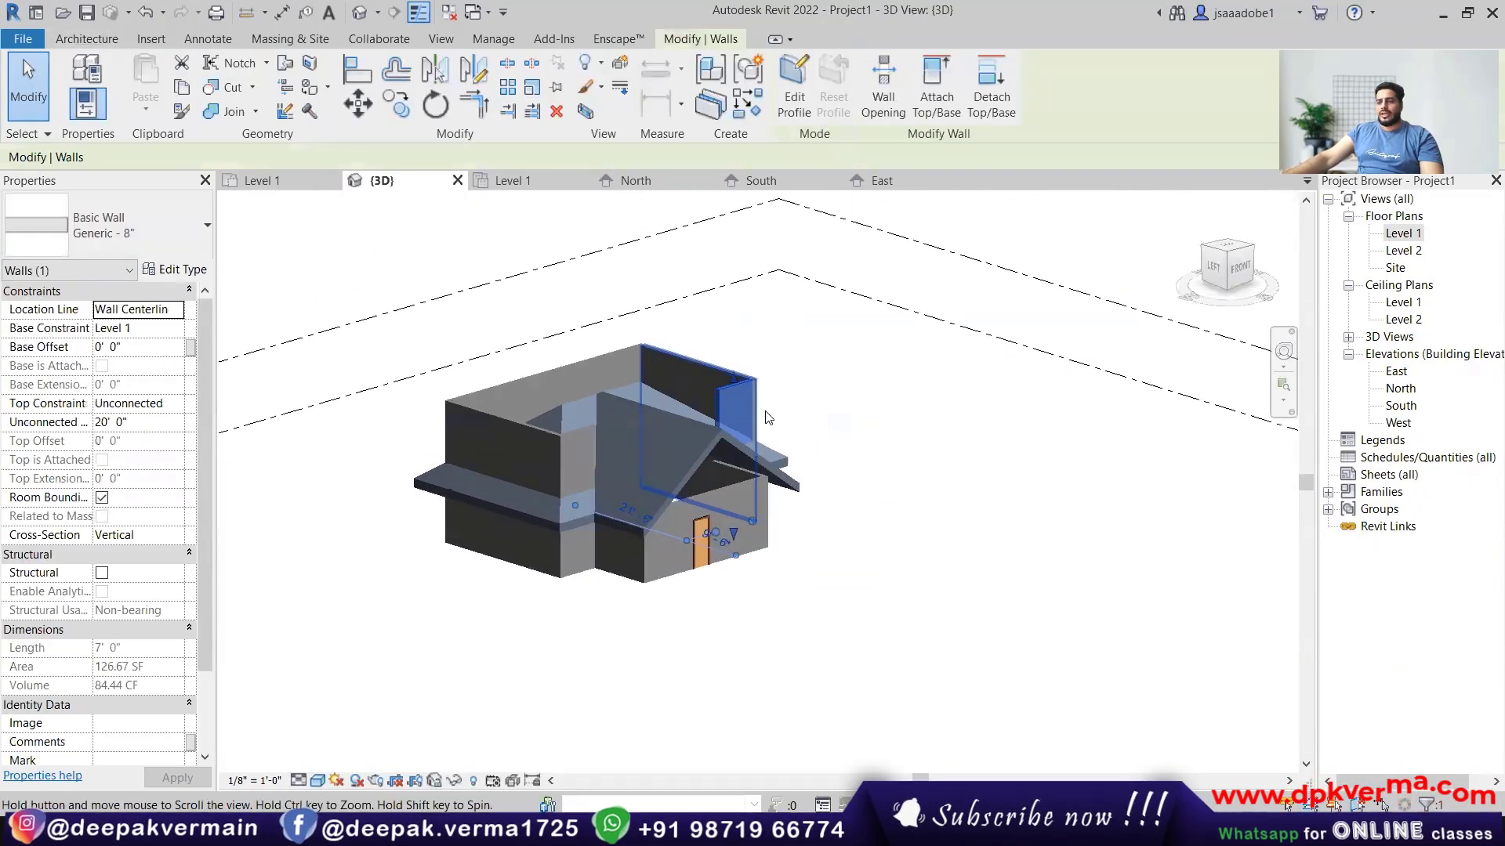
key("Tab")
left_click(767, 417)
left_click(833, 413)
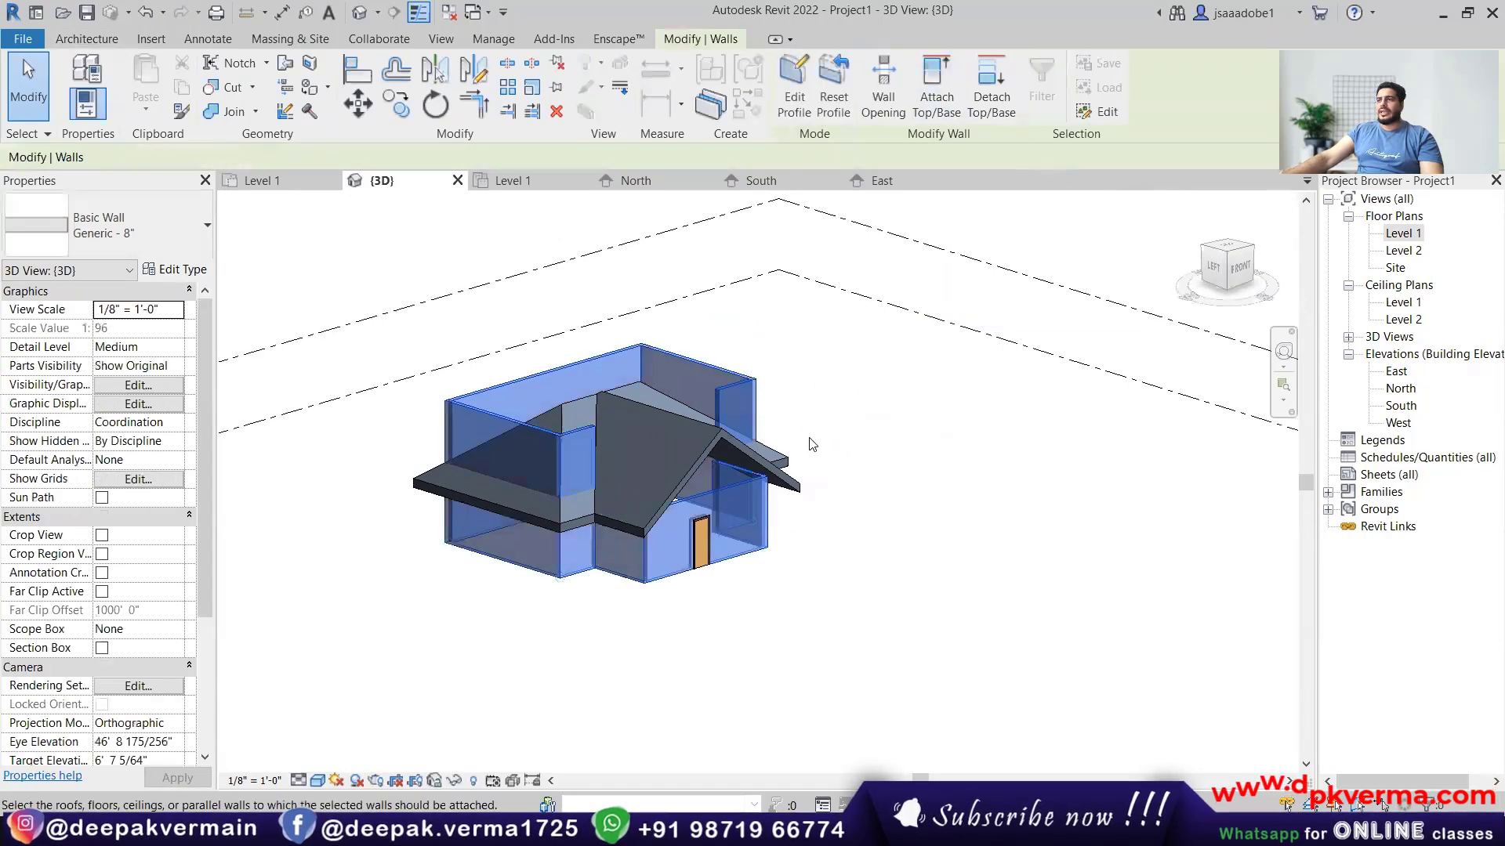
Set the structure layer thickness of the Generic - 12" roof type to 4" and apply the type change.
middle_click_drag(822, 515, 584, 376, "shift")
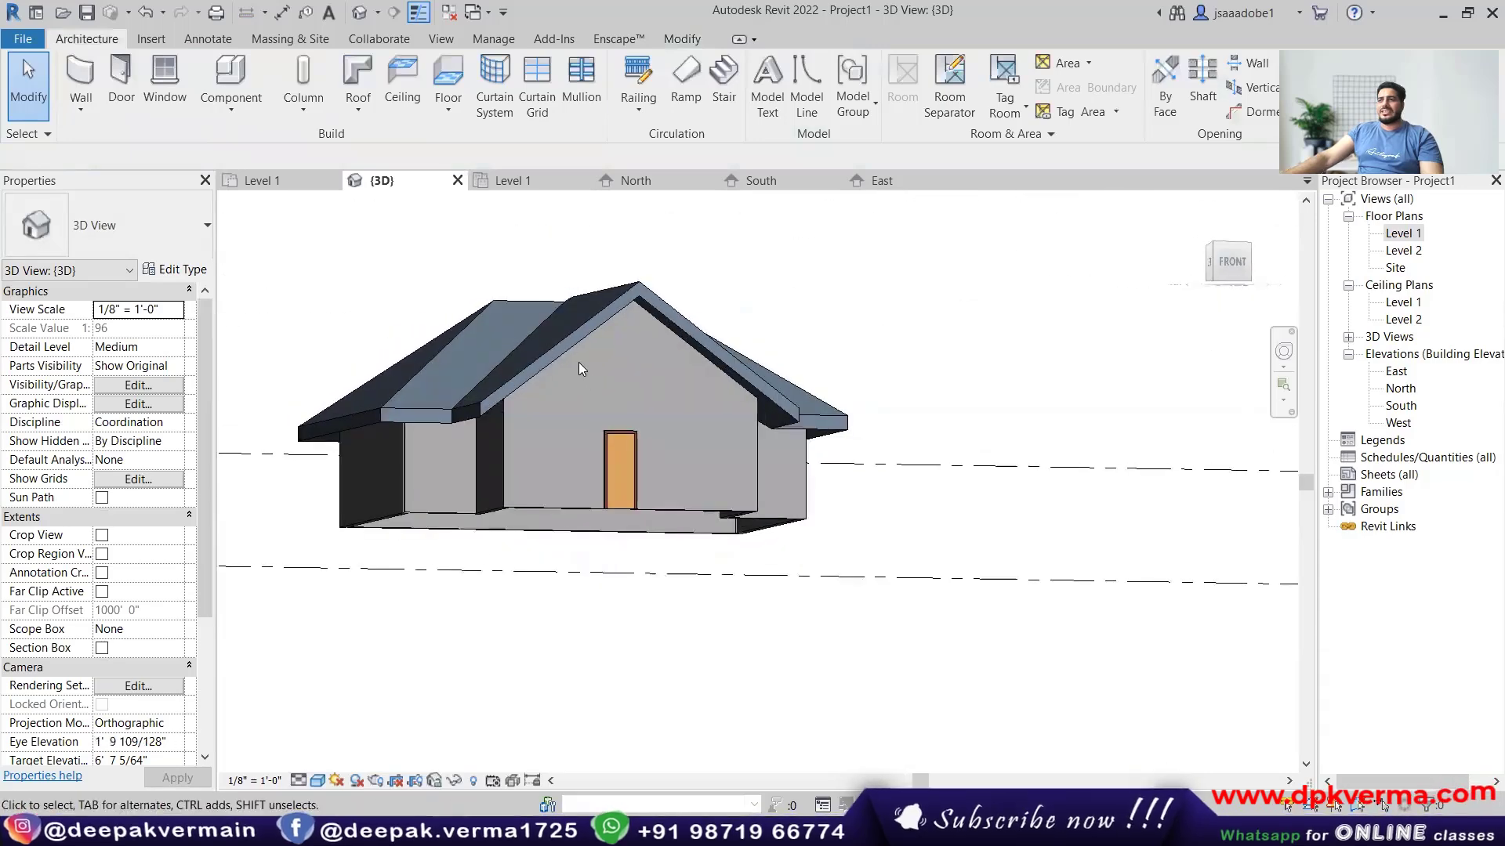
scroll(596, 408, "up", 1)
left_click(604, 436)
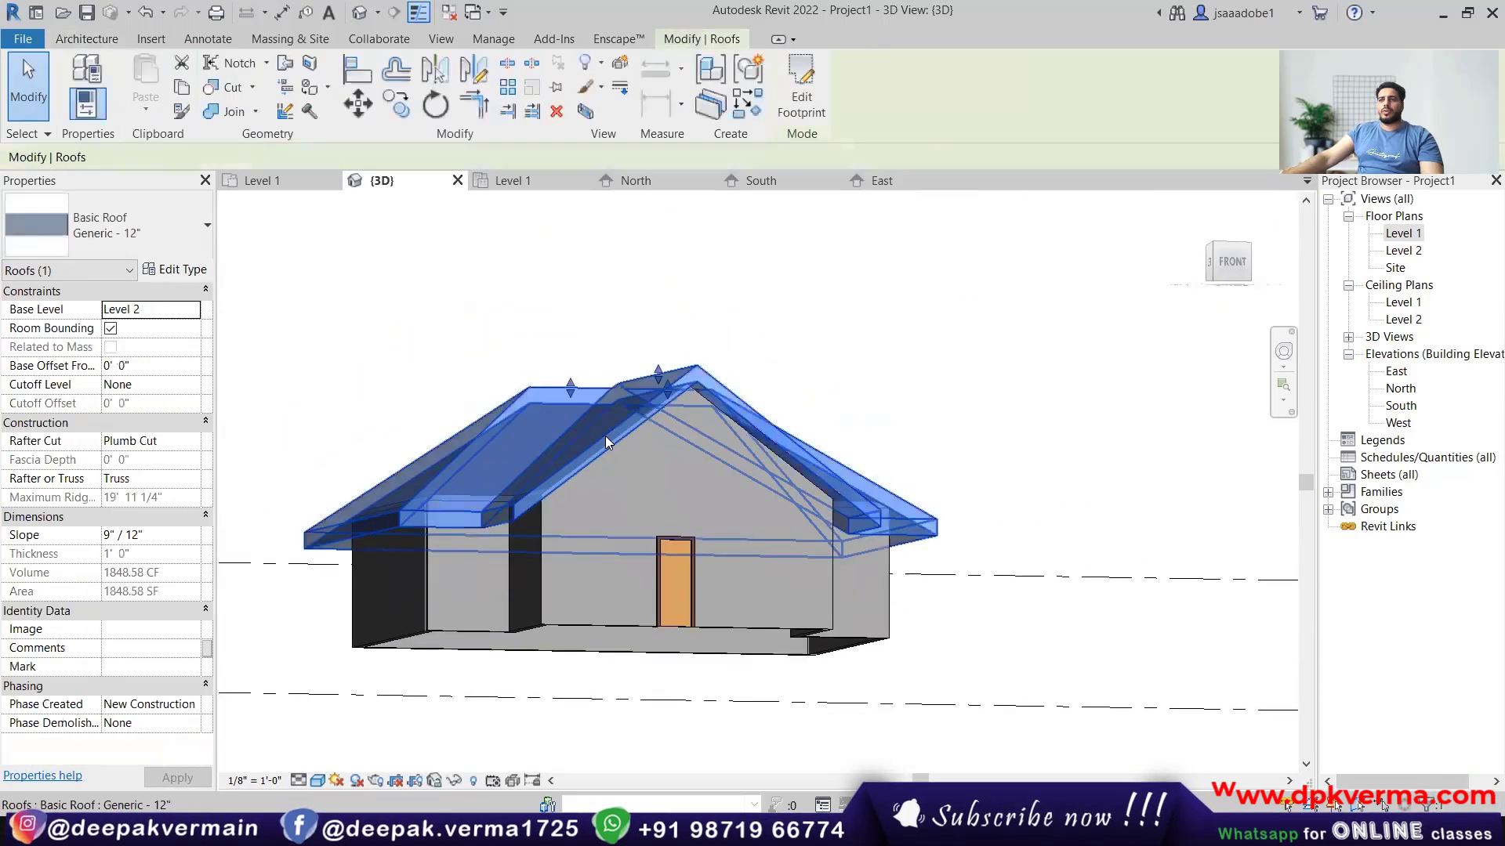
left_click(156, 270)
left_click(1023, 274)
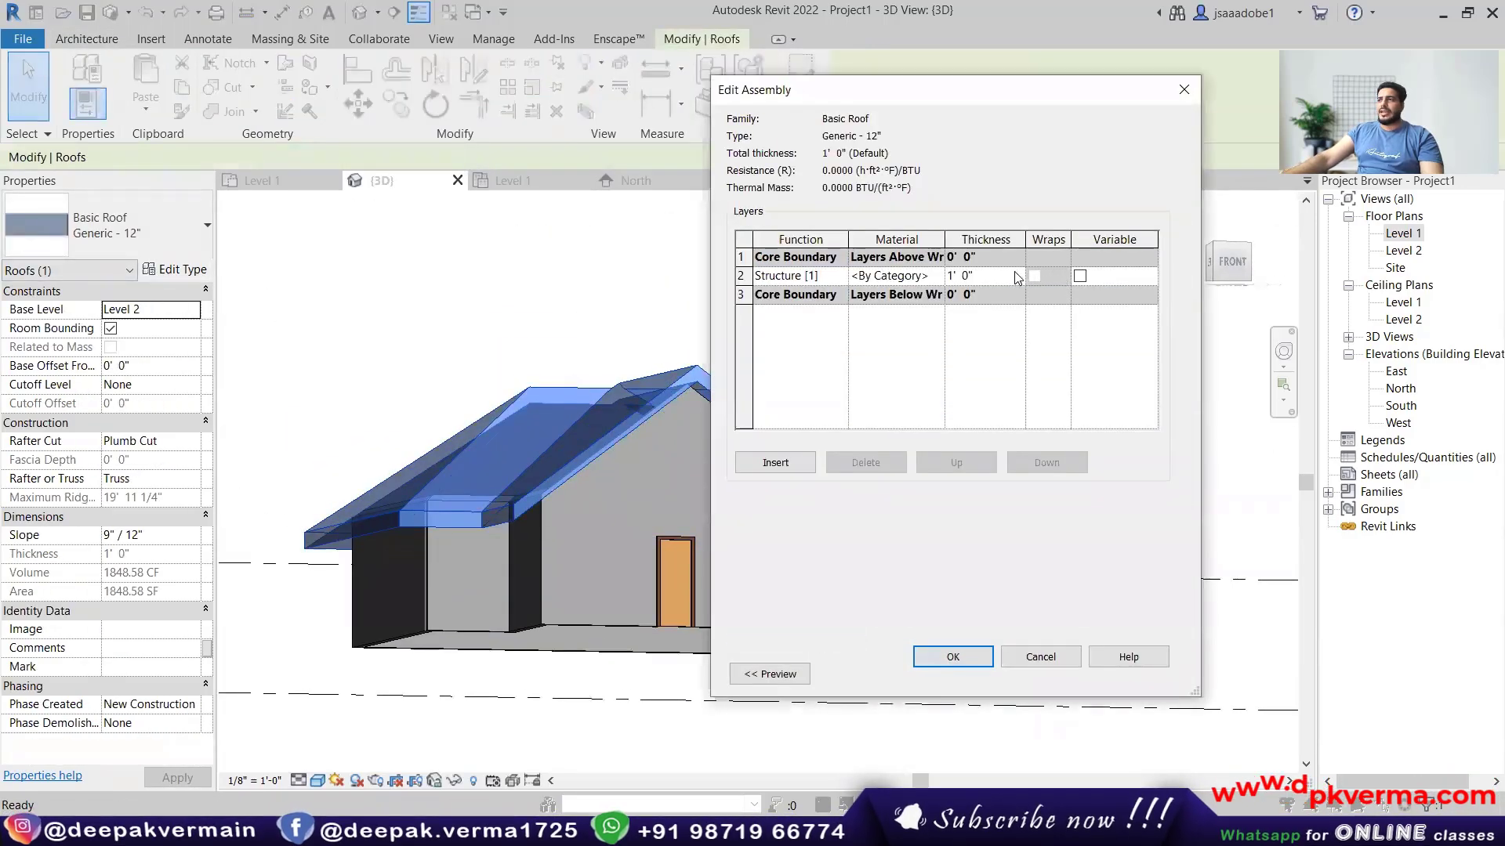
type("4")
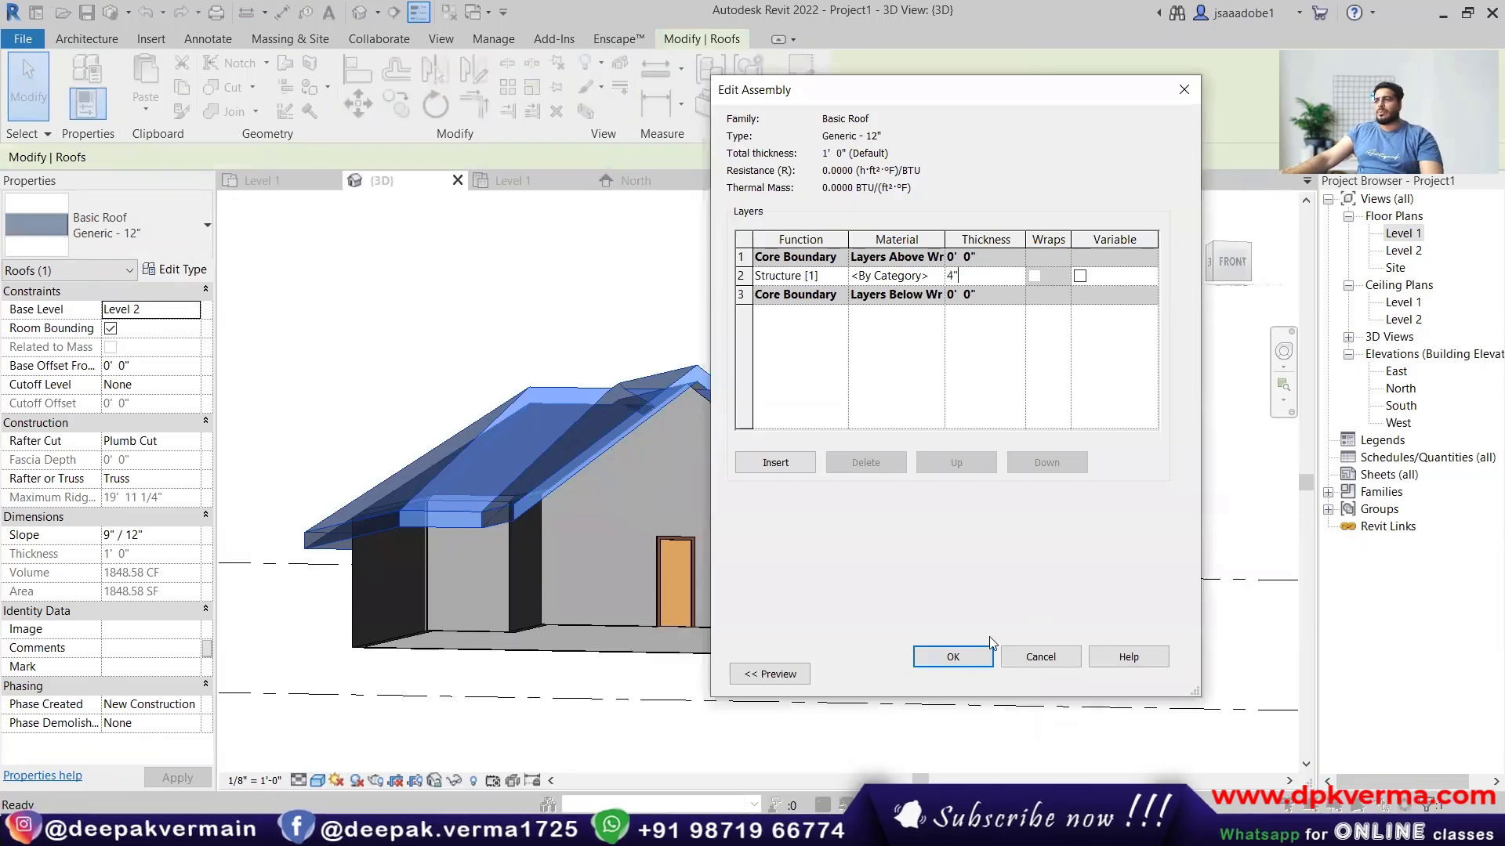
left_click(952, 657)
left_click(974, 674)
key("Escape")
Examine the underside of the roof overhang and the eave corners around the front gable in 3D.
middle_click_drag(834, 470, 727, 467, "shift")
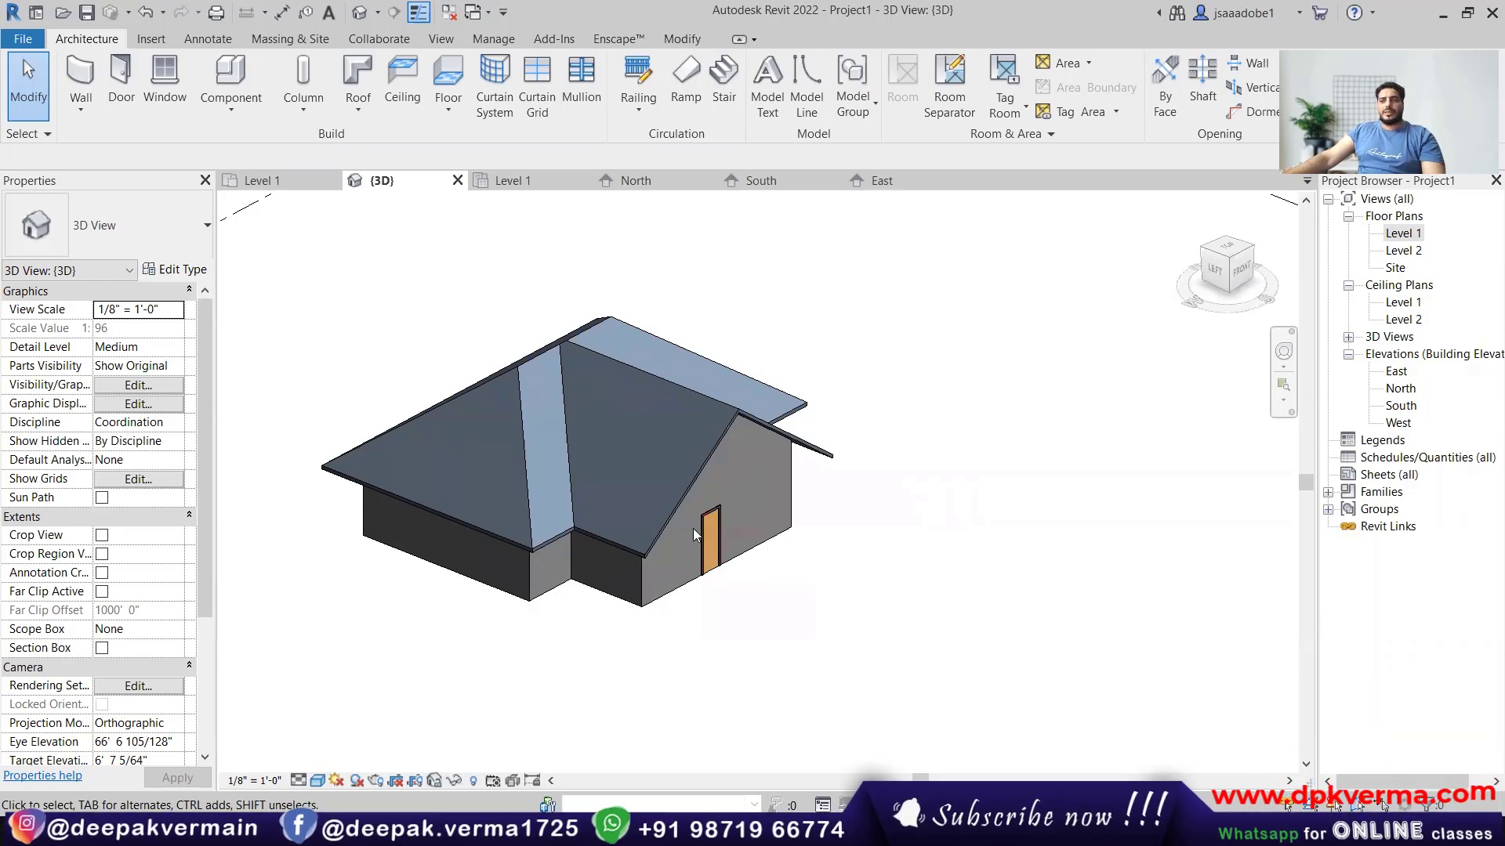
middle_click_drag(674, 549, 518, 462, "shift")
scroll(482, 441, "up", 8)
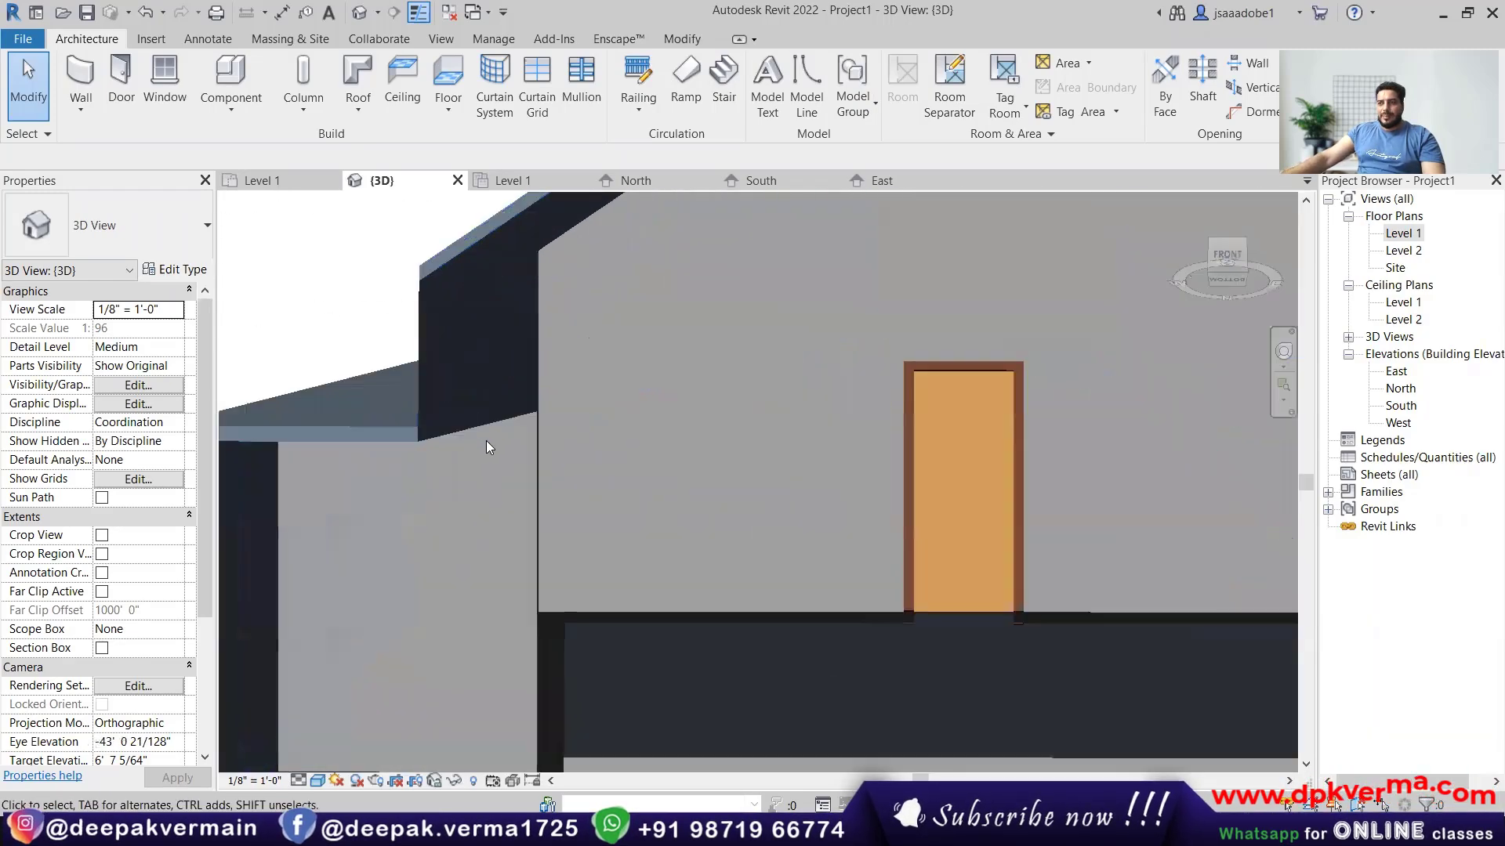
scroll(431, 399, "down", 3)
scroll(488, 409, "up", 3)
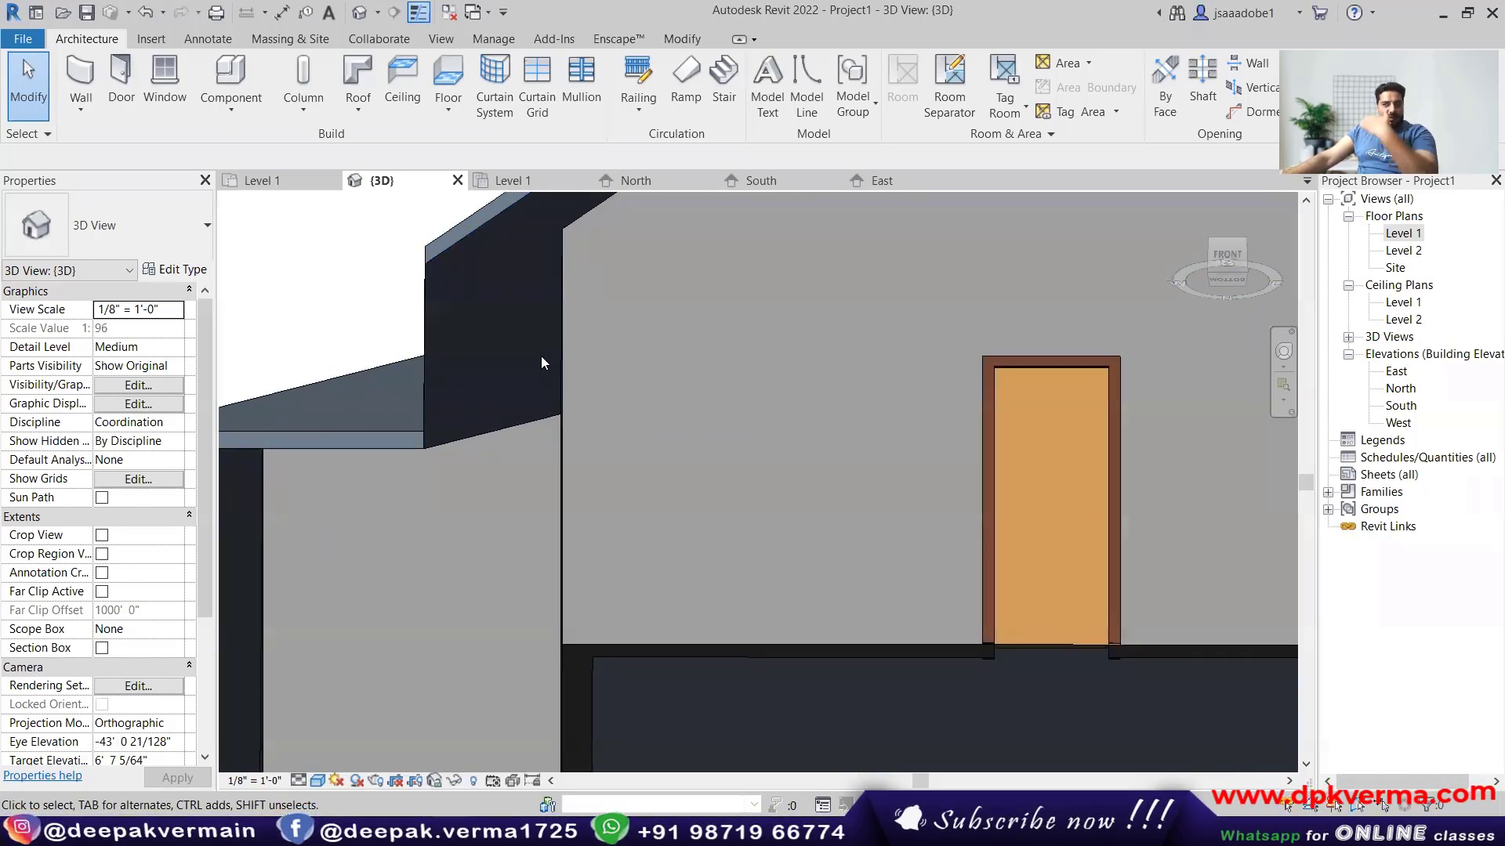
scroll(540, 362, "down", 4)
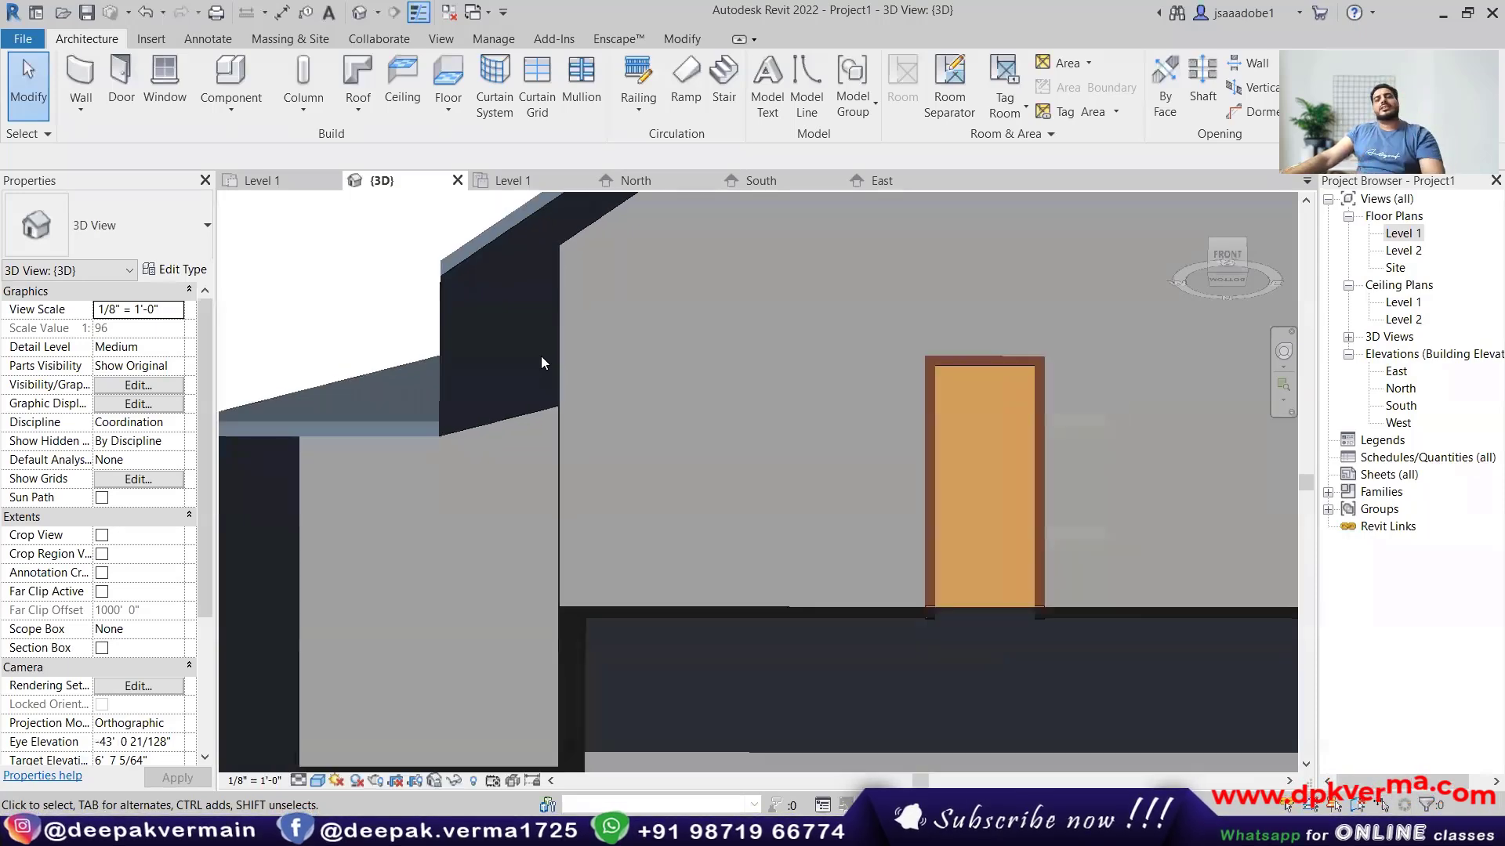
middle_click_drag(533, 403, 639, 294)
middle_click_drag(587, 423, 571, 583)
scroll(611, 394, "up", 3)
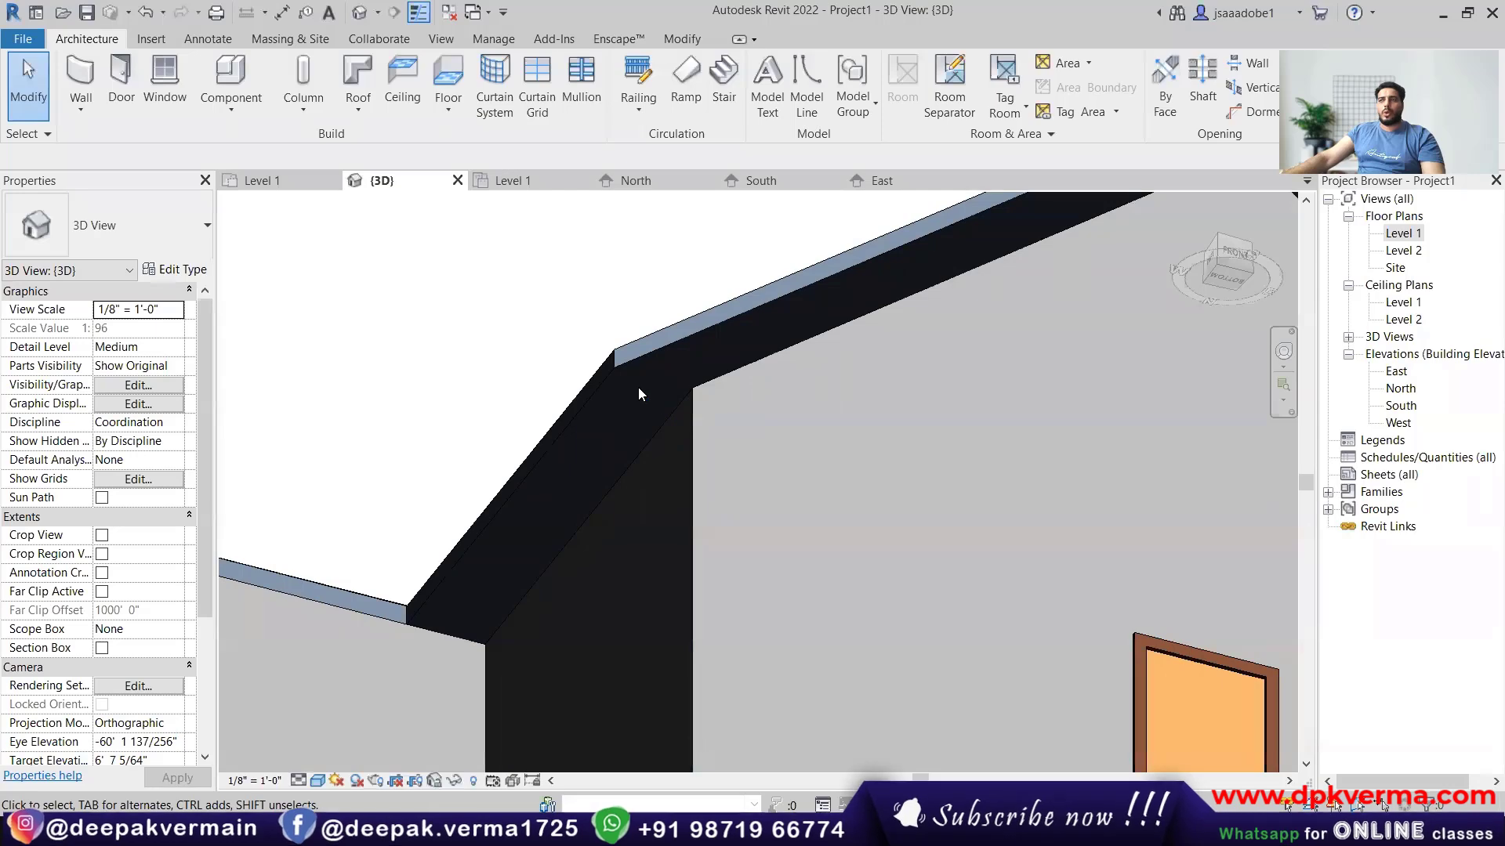
scroll(640, 387, "down", 3)
middle_click_drag(640, 387, 603, 502, "shift")
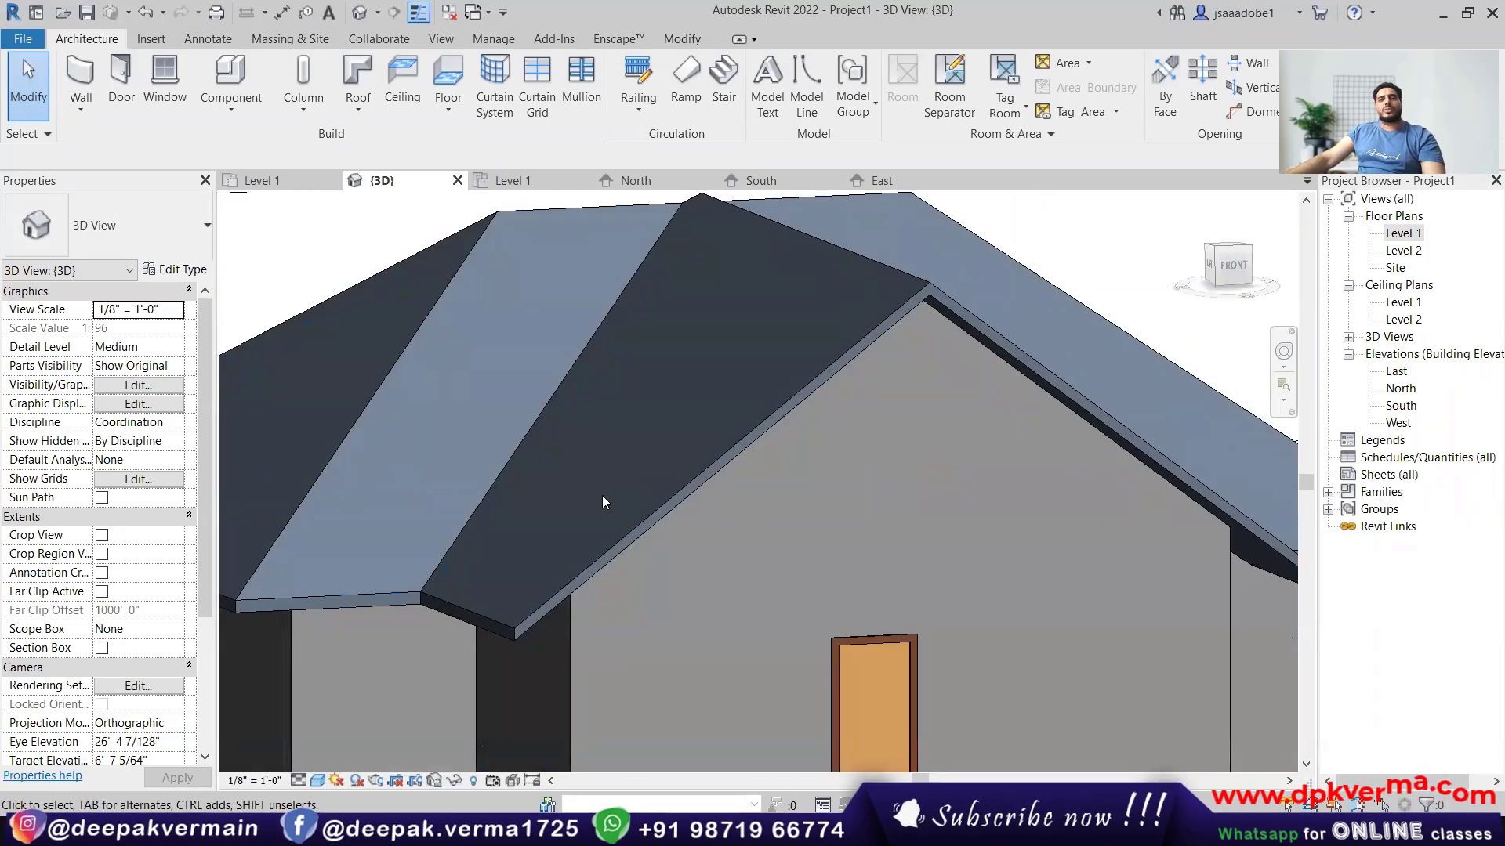
scroll(674, 469, "down", 4)
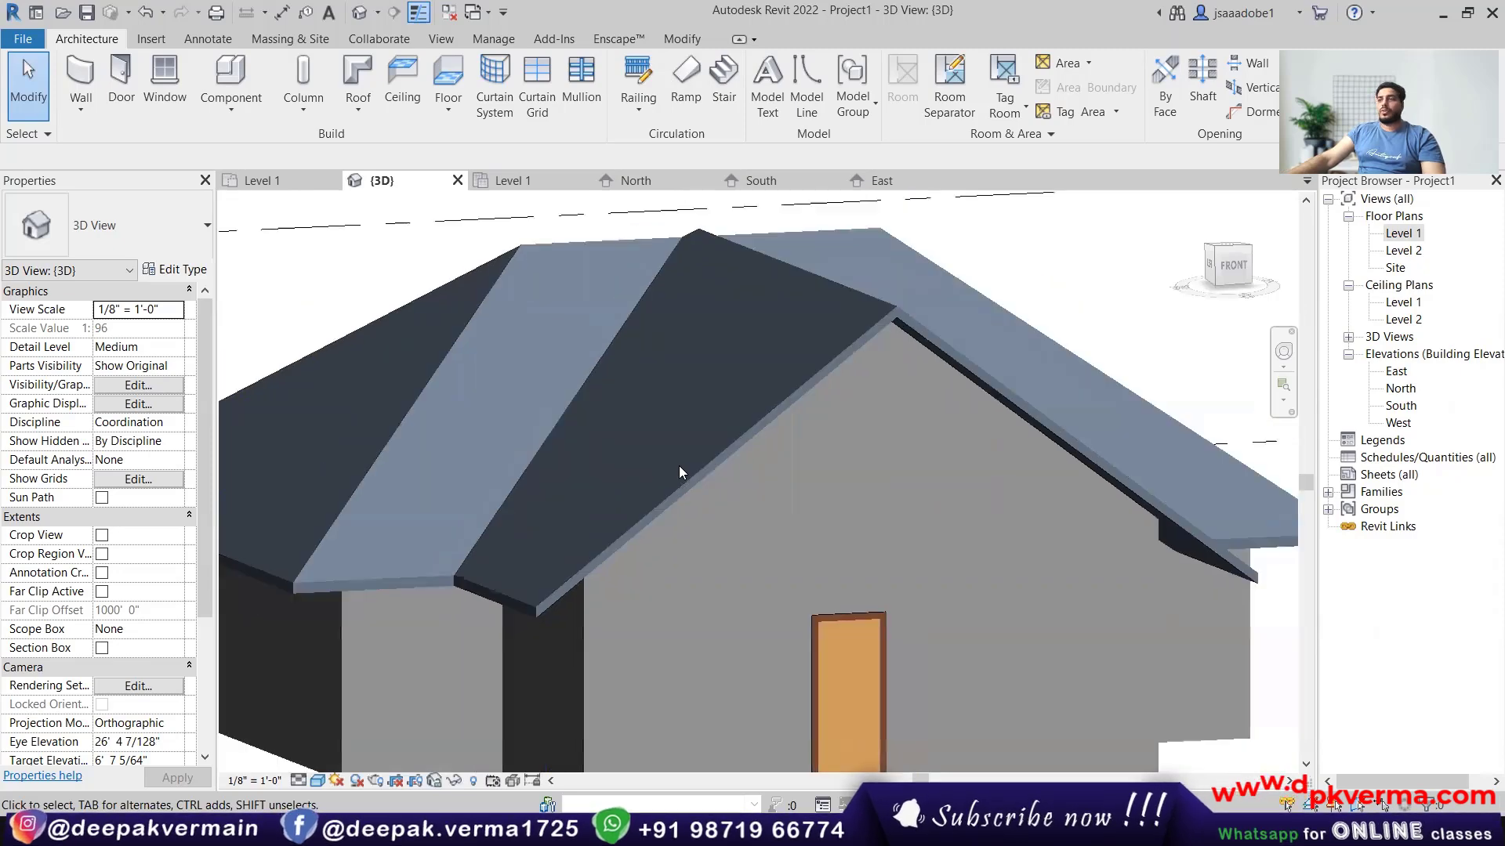
Open the Level 2 floor plan and switch its visual style to Wireframe.
left_click(352, 107)
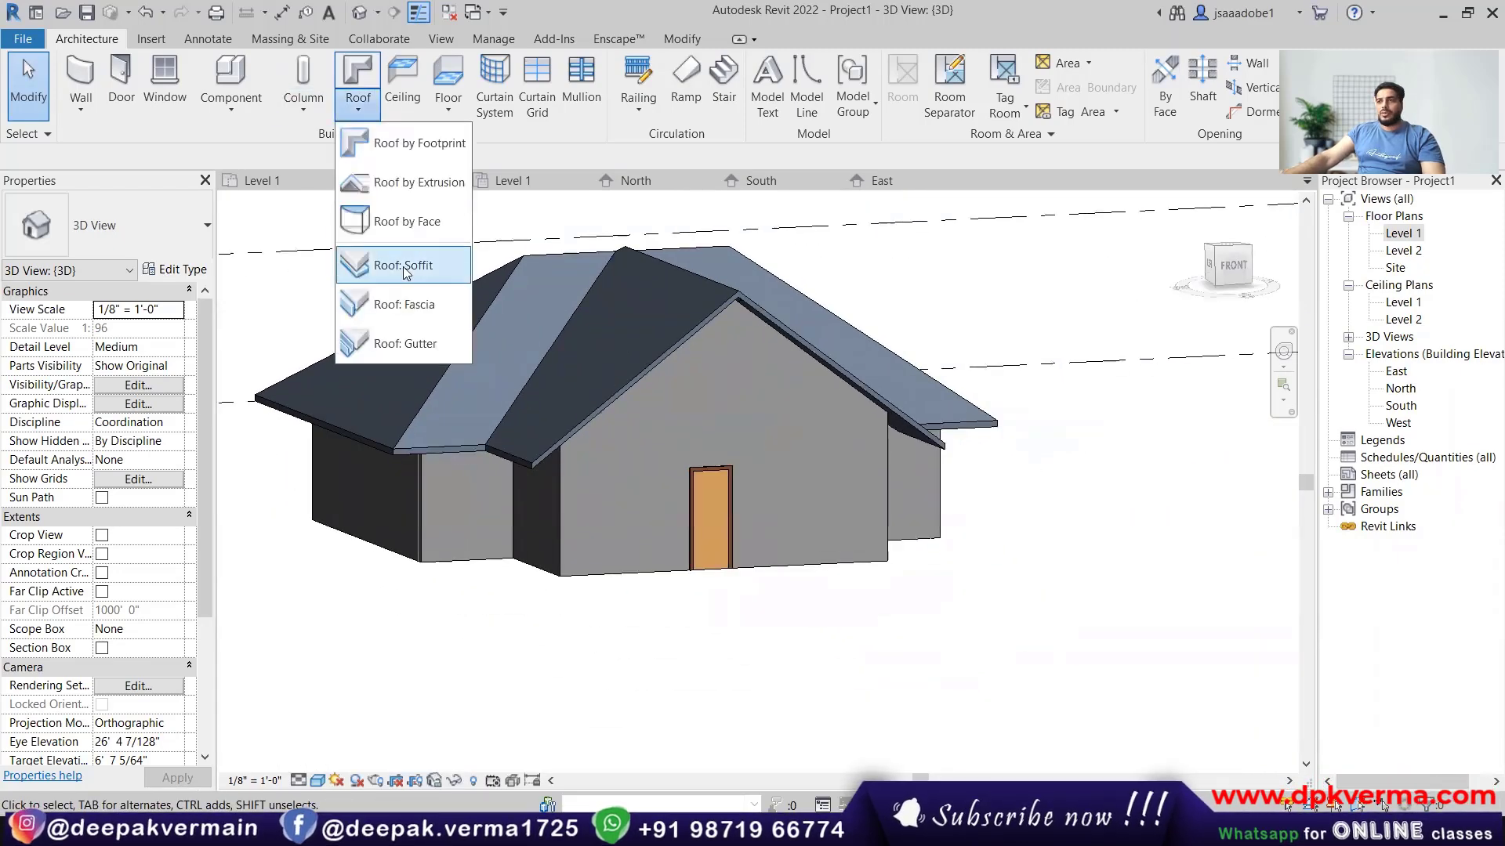
left_click(1399, 234)
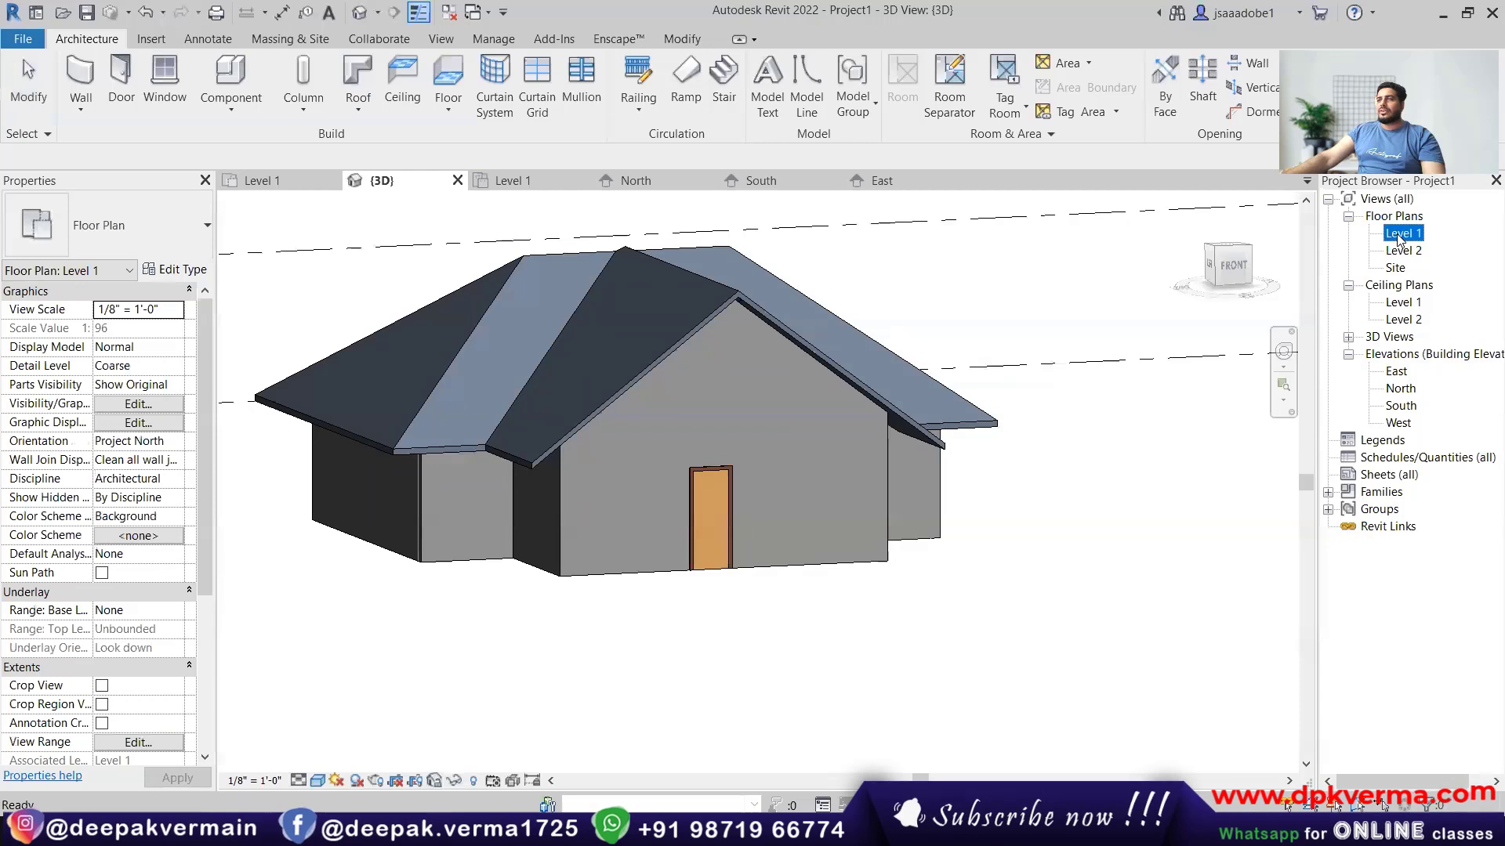
double_click(1401, 233)
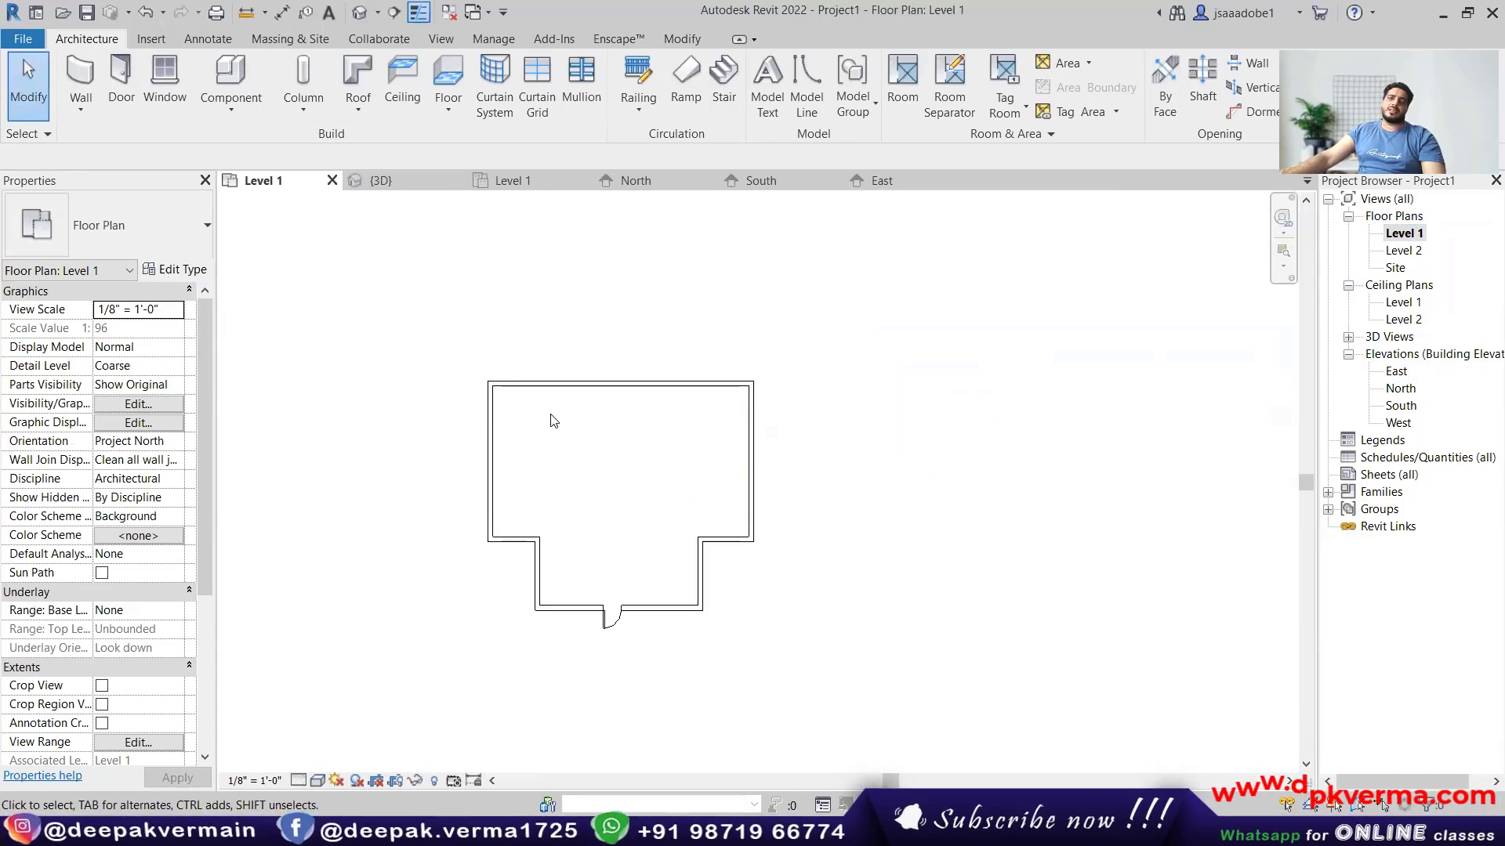
double_click(1406, 251)
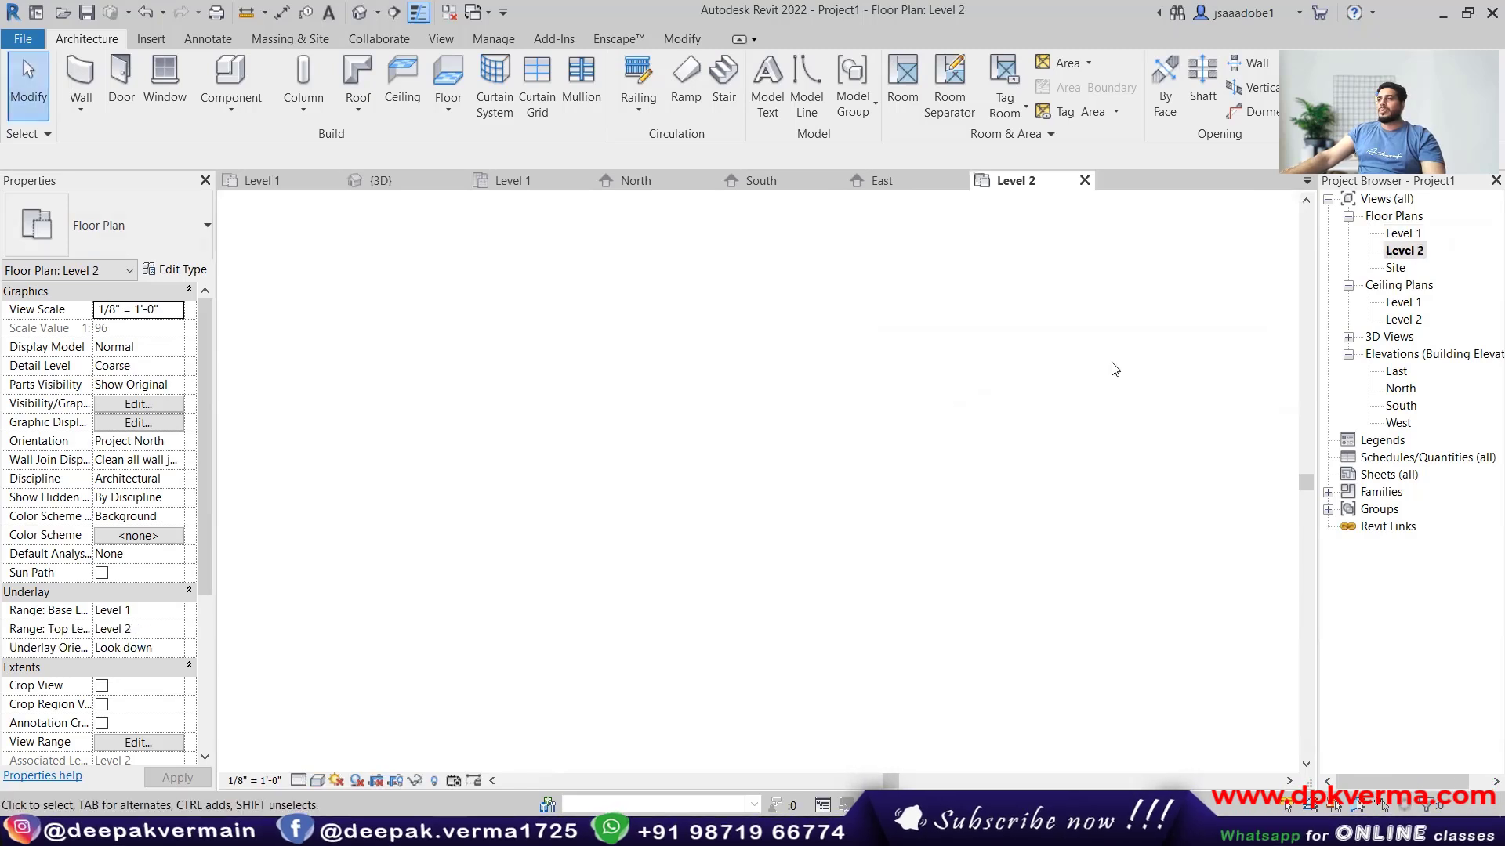
left_click(319, 781)
left_click(359, 683)
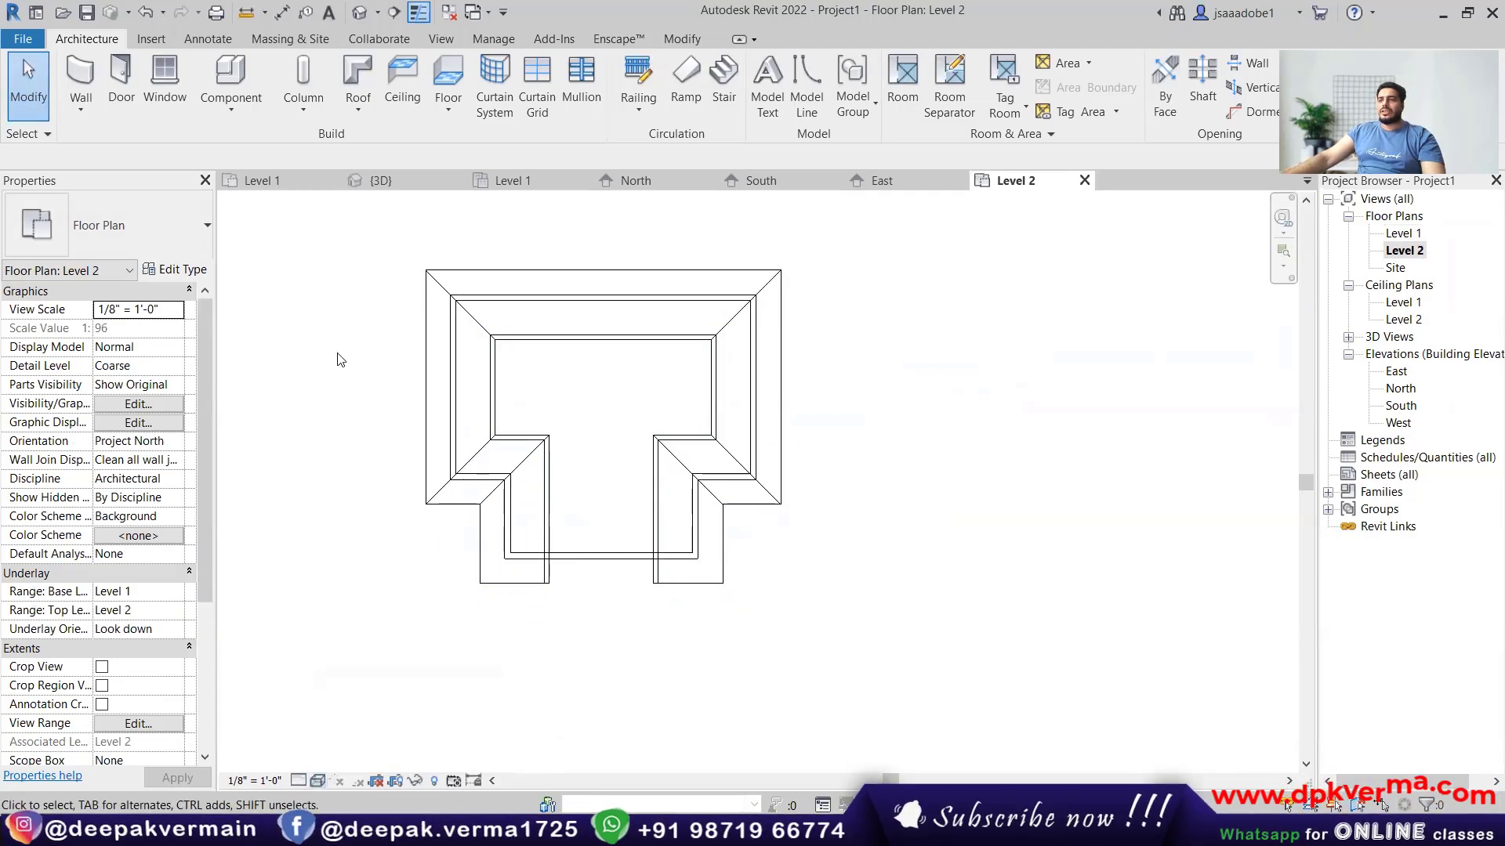
Start a Generic - 4" roof soffit and pick the roof's outer eave edges at the back and sides as boundary lines.
scroll(535, 296, "up", 1)
scroll(535, 296, "up", 1)
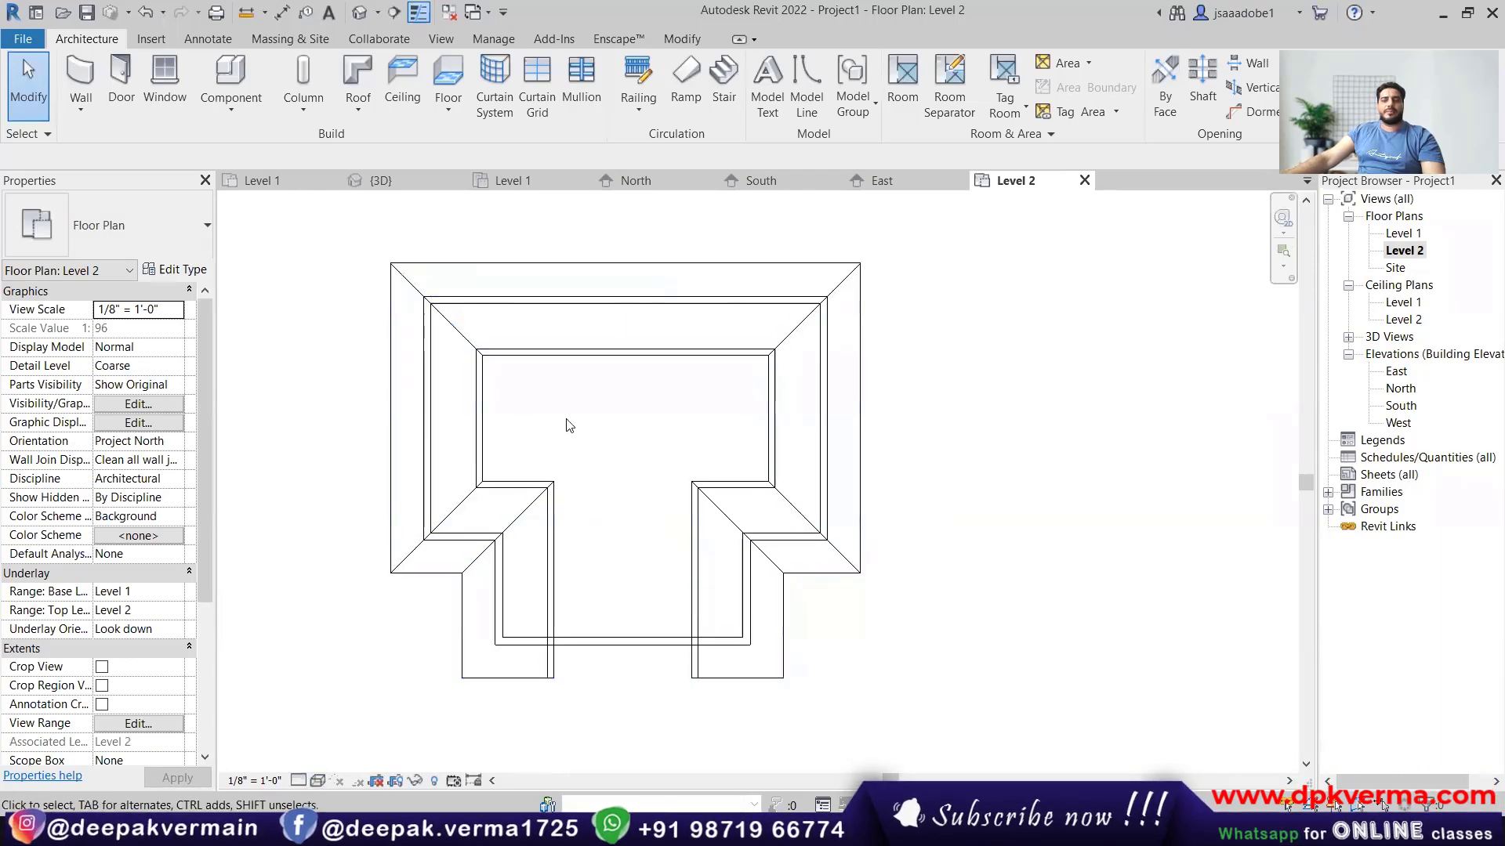
scroll(564, 431, "down", 1)
middle_click_drag(564, 430, 494, 406)
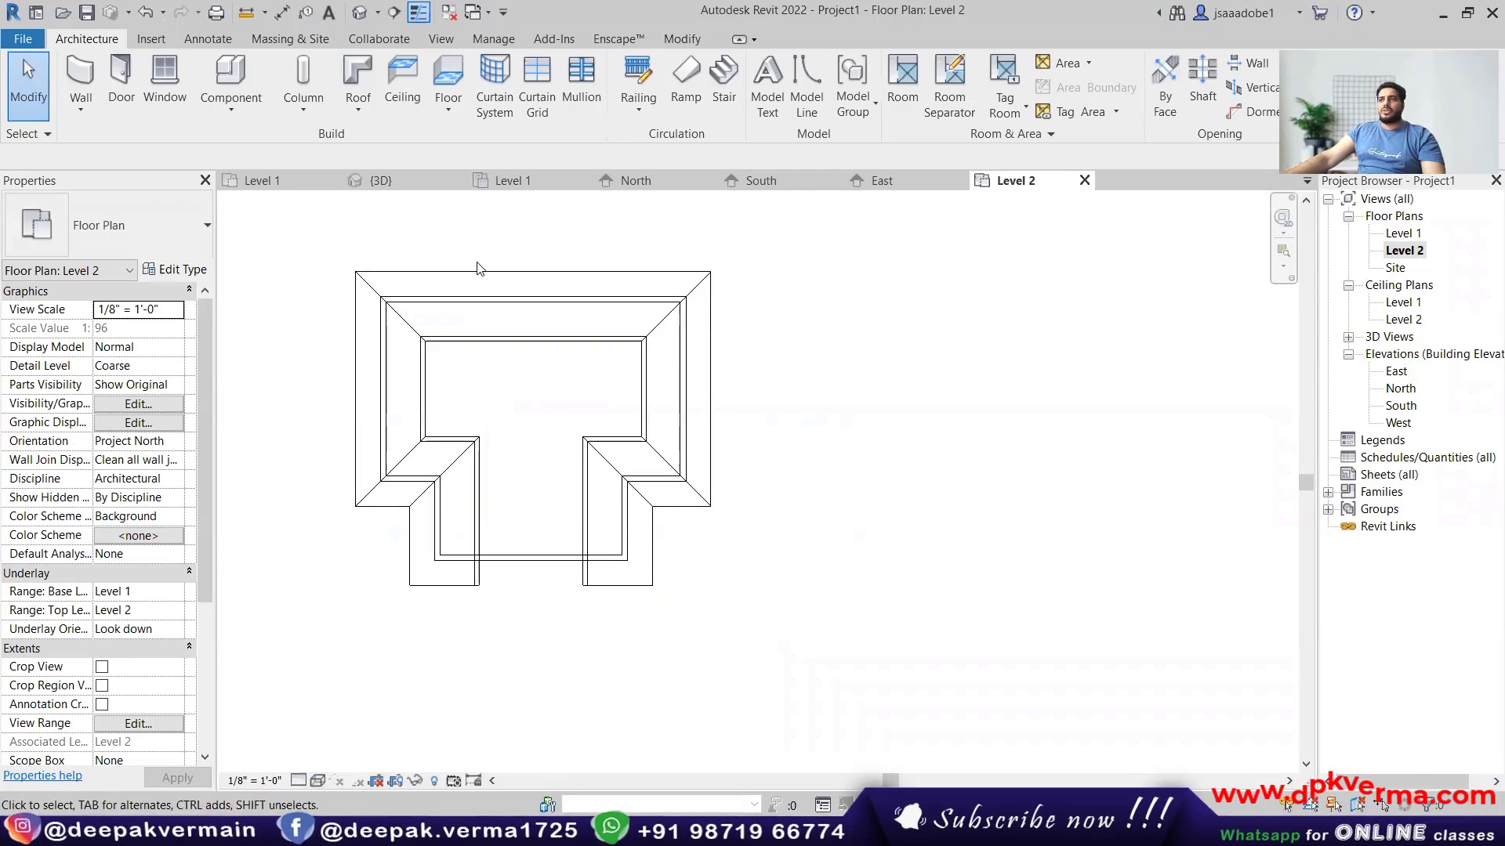
left_click(358, 108)
left_click(389, 266)
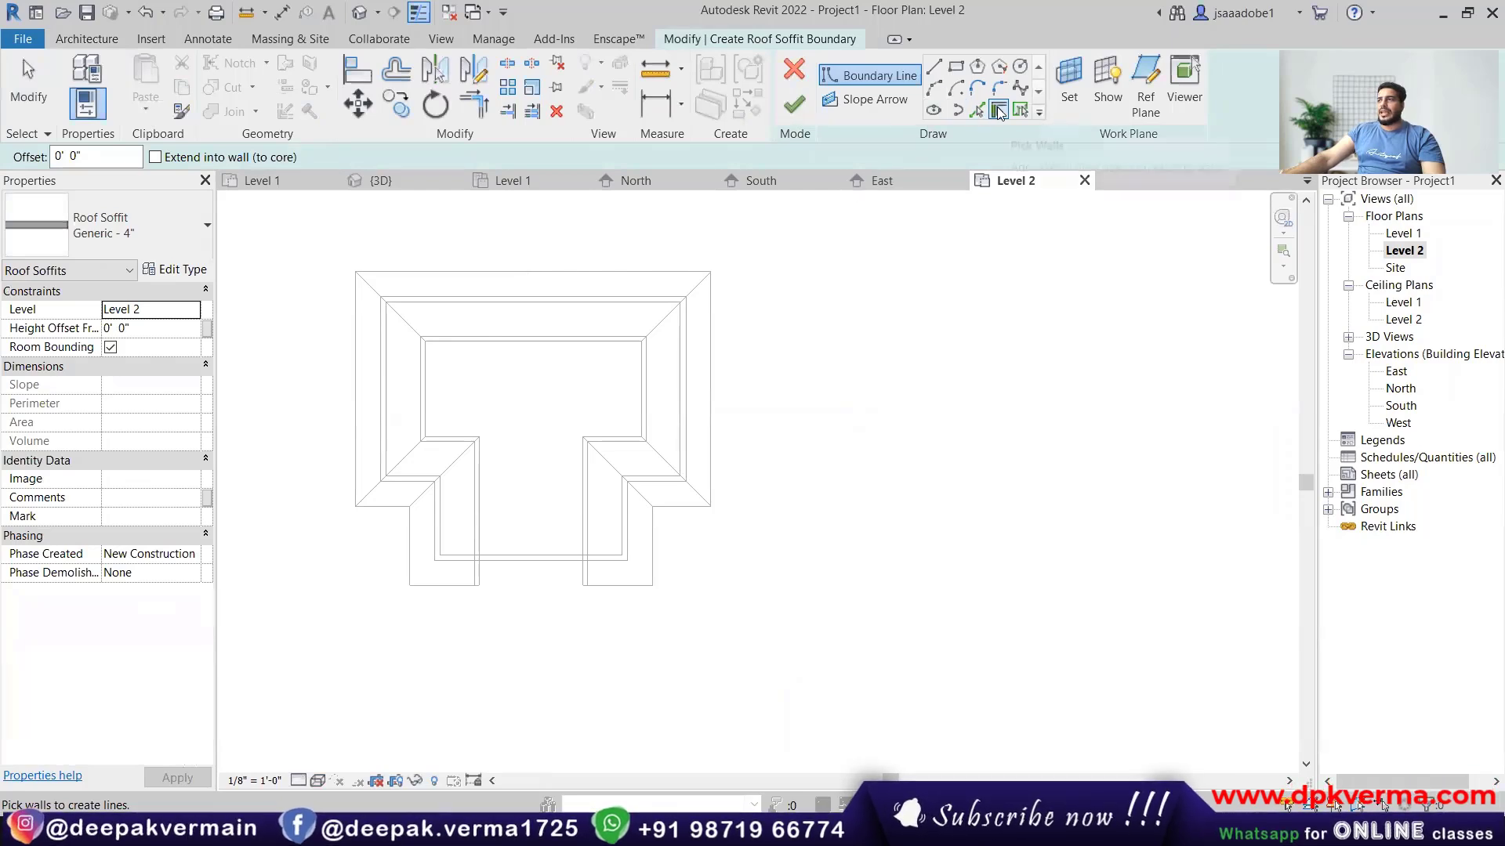
left_click(976, 110)
left_click(440, 276)
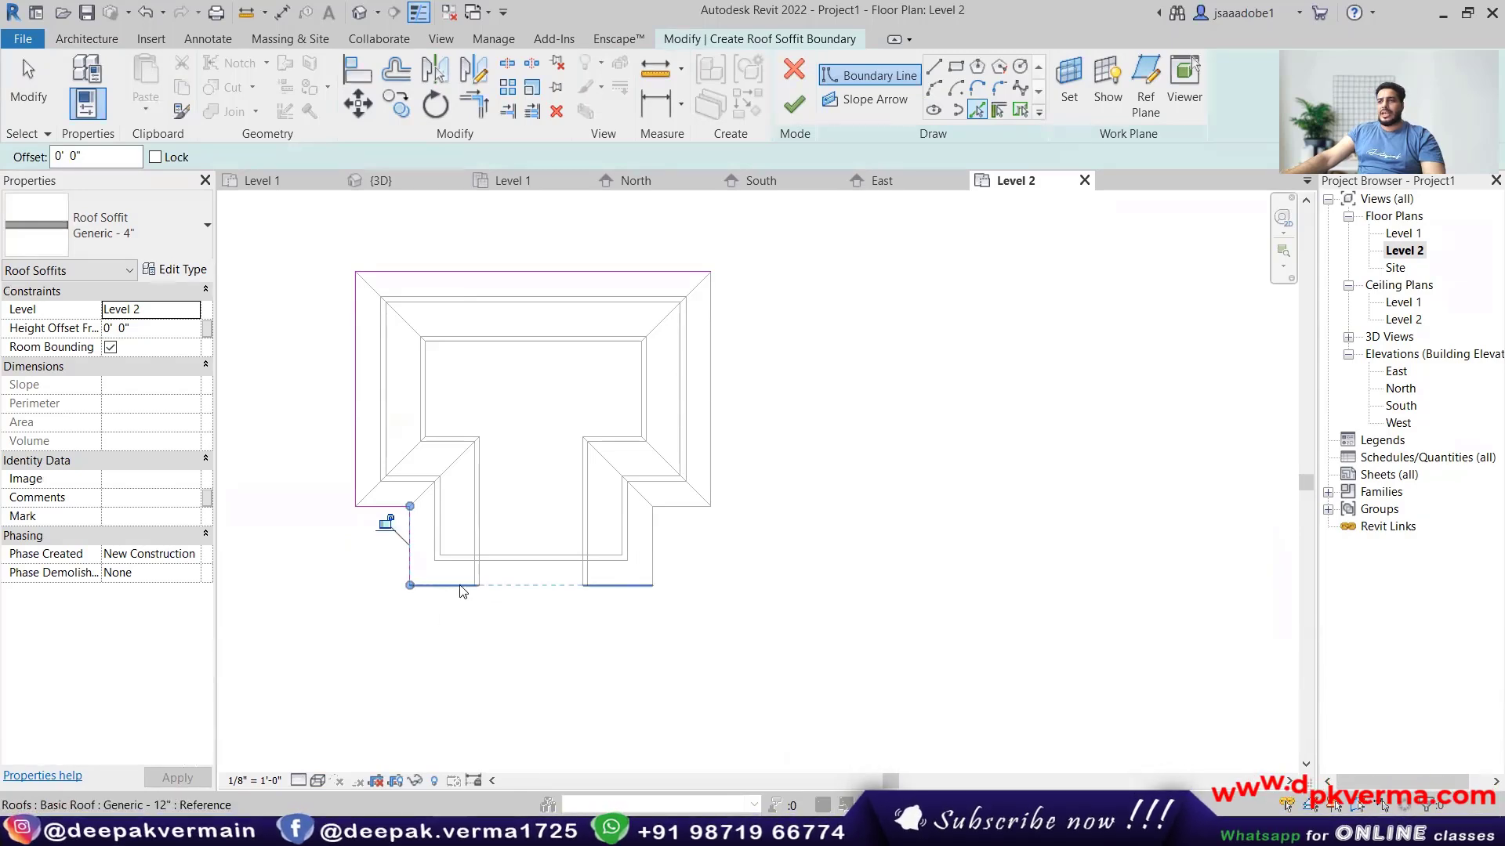
scroll(506, 313, "up", 1)
left_click(674, 535)
Pick the outer faces of the back, side and shoulder walls as the soffit's inner boundary lines.
scroll(655, 633, "up", 3)
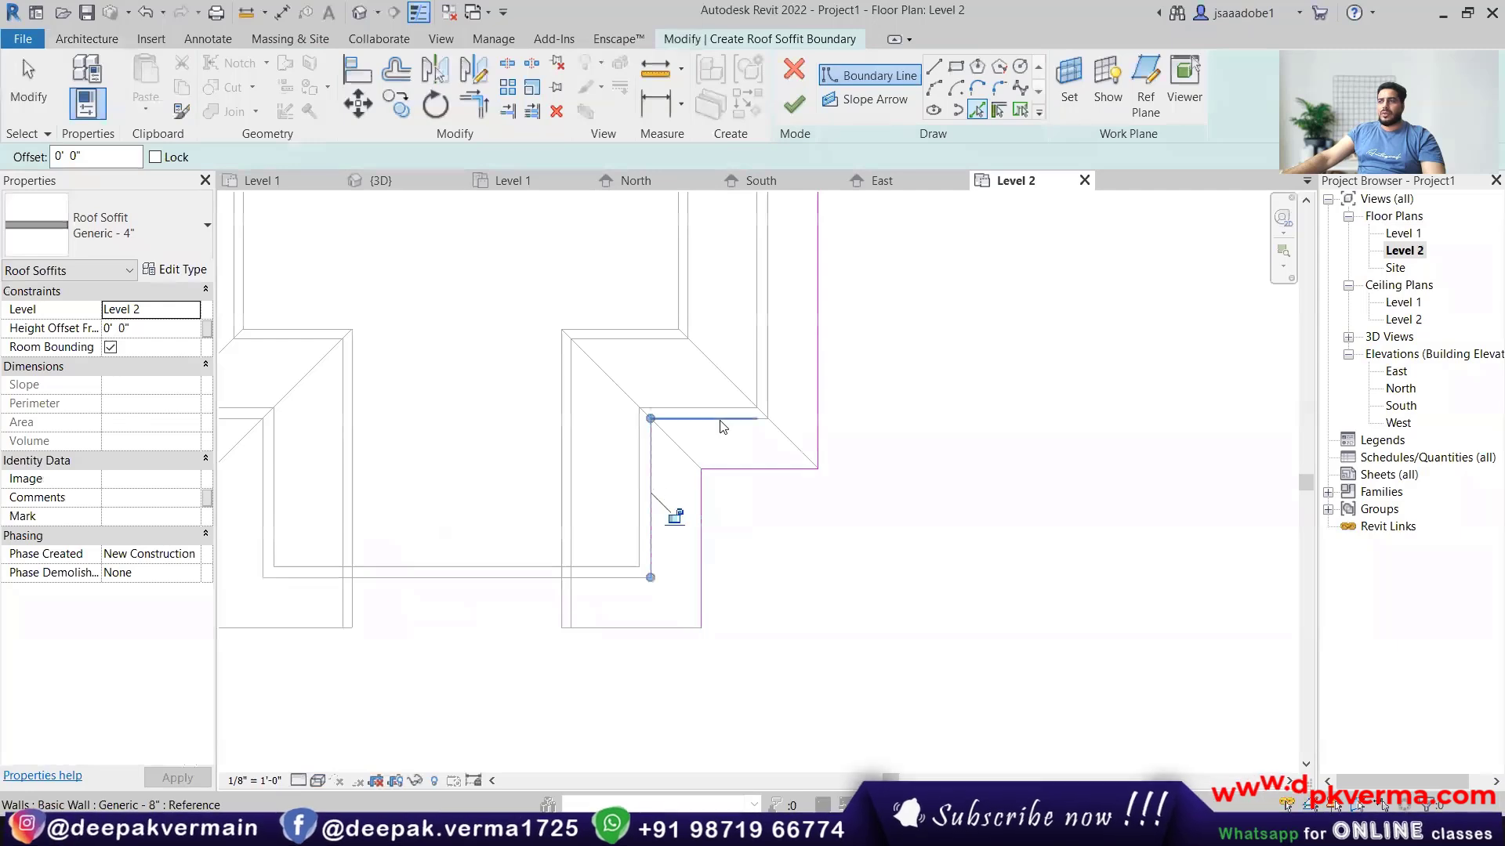
scroll(827, 473, "down", 3)
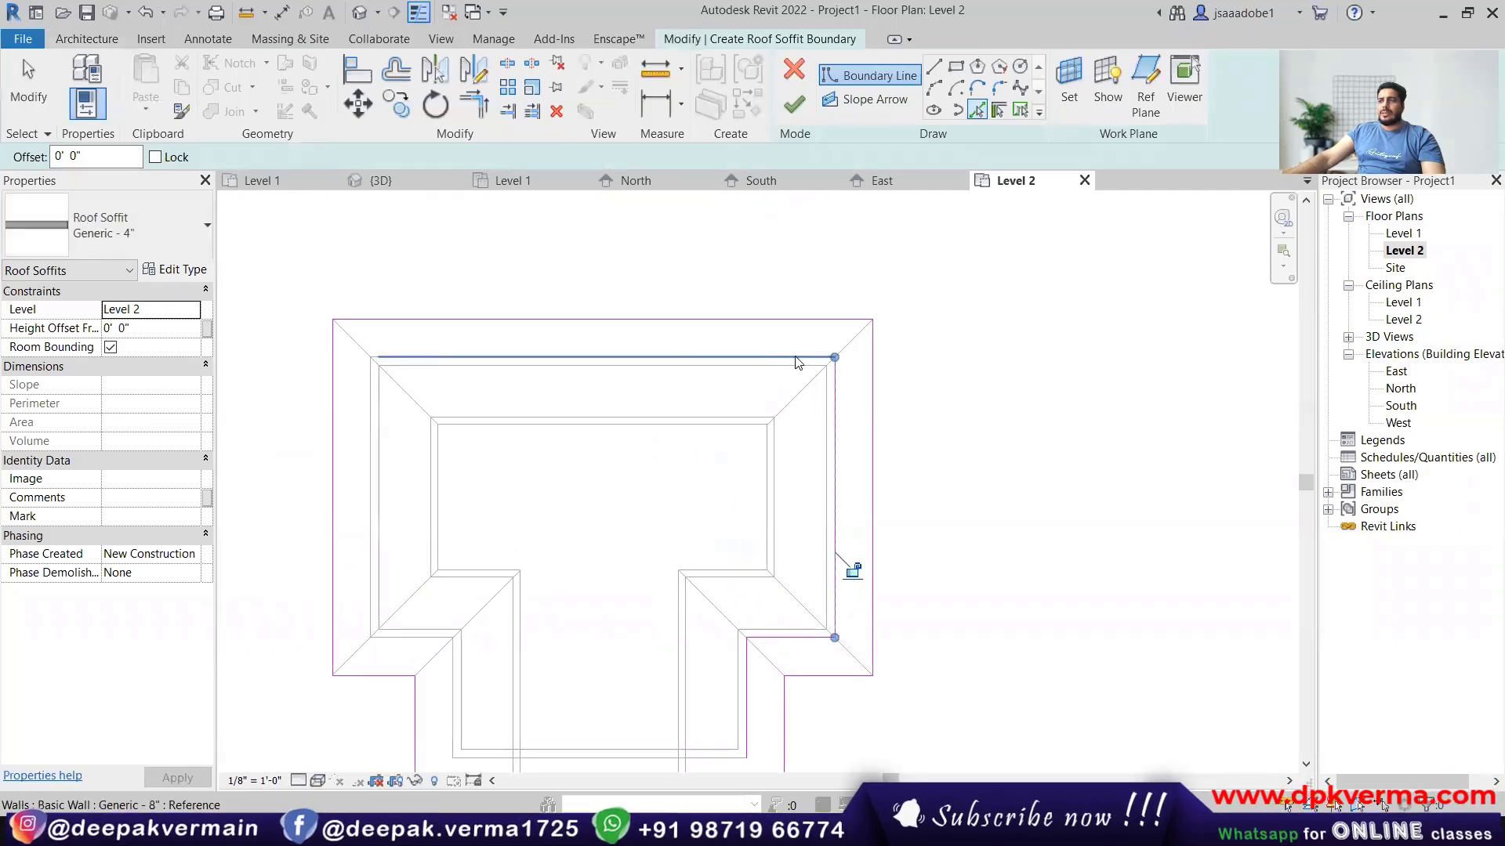
middle_click_drag(430, 652, 420, 463)
left_click(440, 515)
scroll(505, 540, "down", 2)
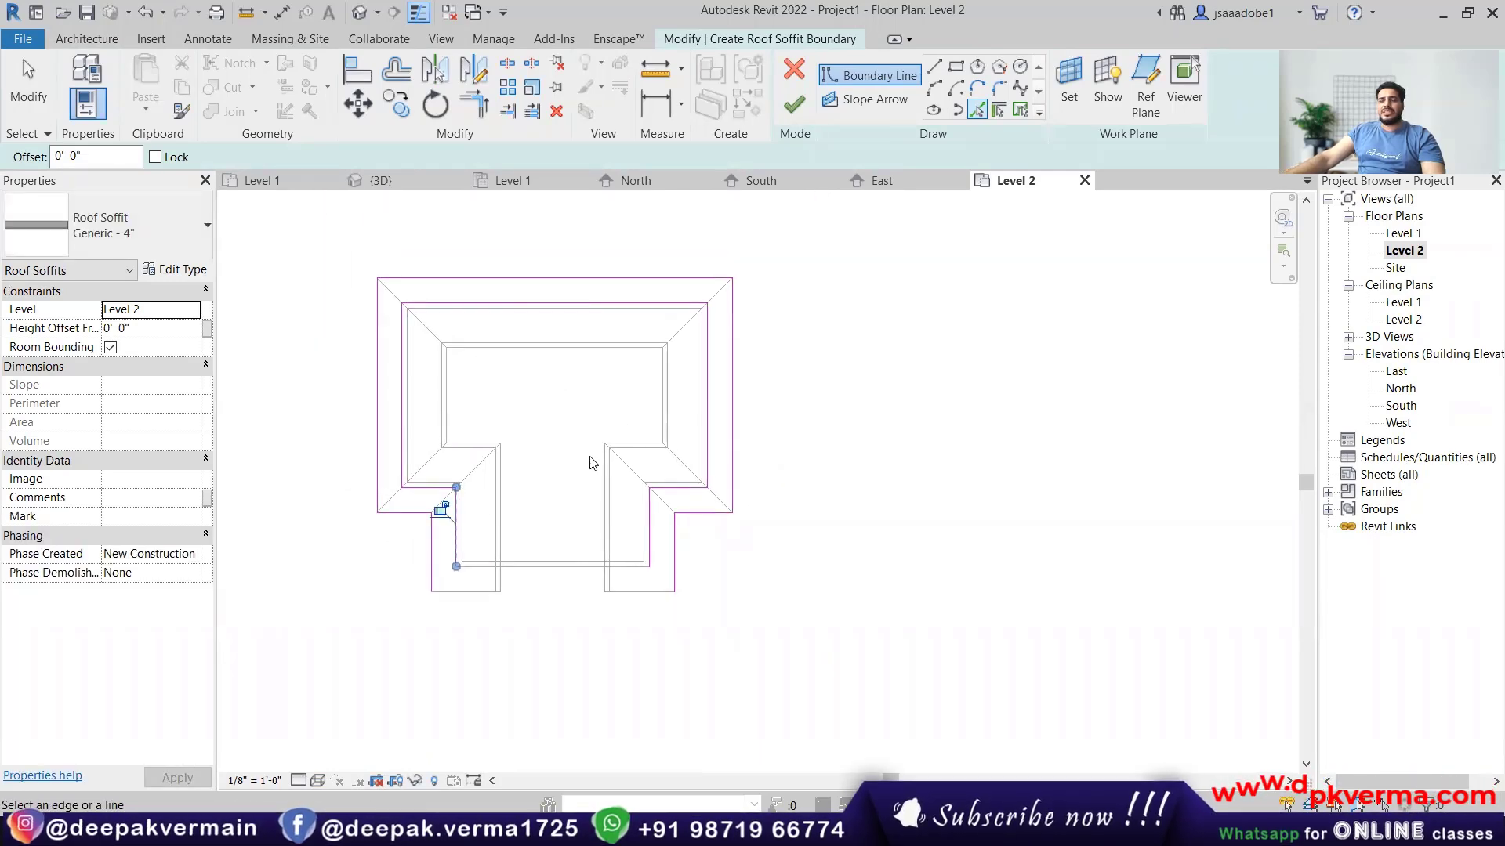
Extend the soffit's two inner side boundary lines along the front wing to the roof's front edge, each 12' 6" long.
scroll(446, 615, "up", 5)
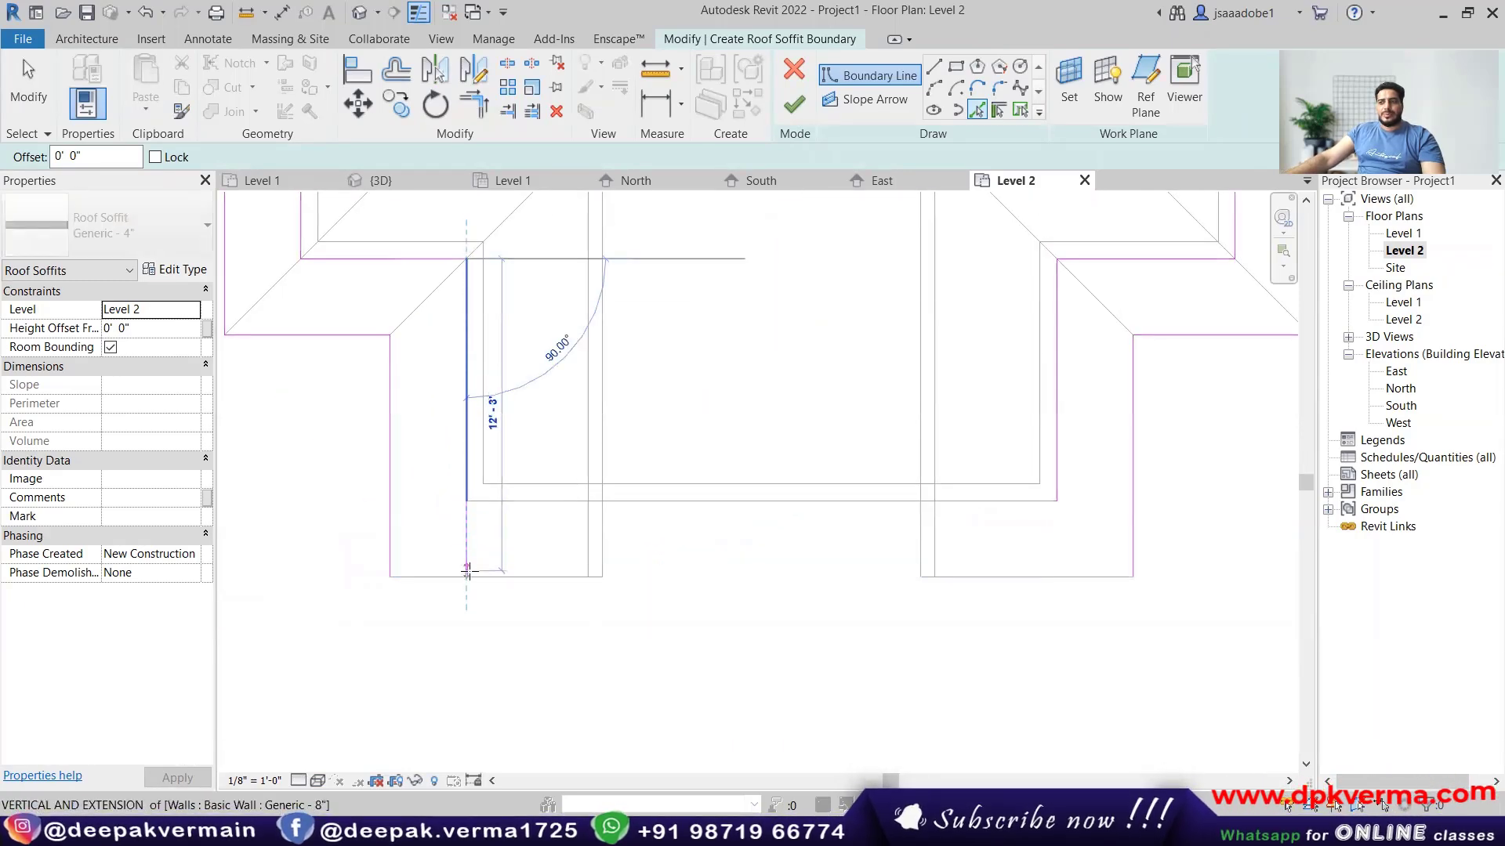
left_click(467, 573)
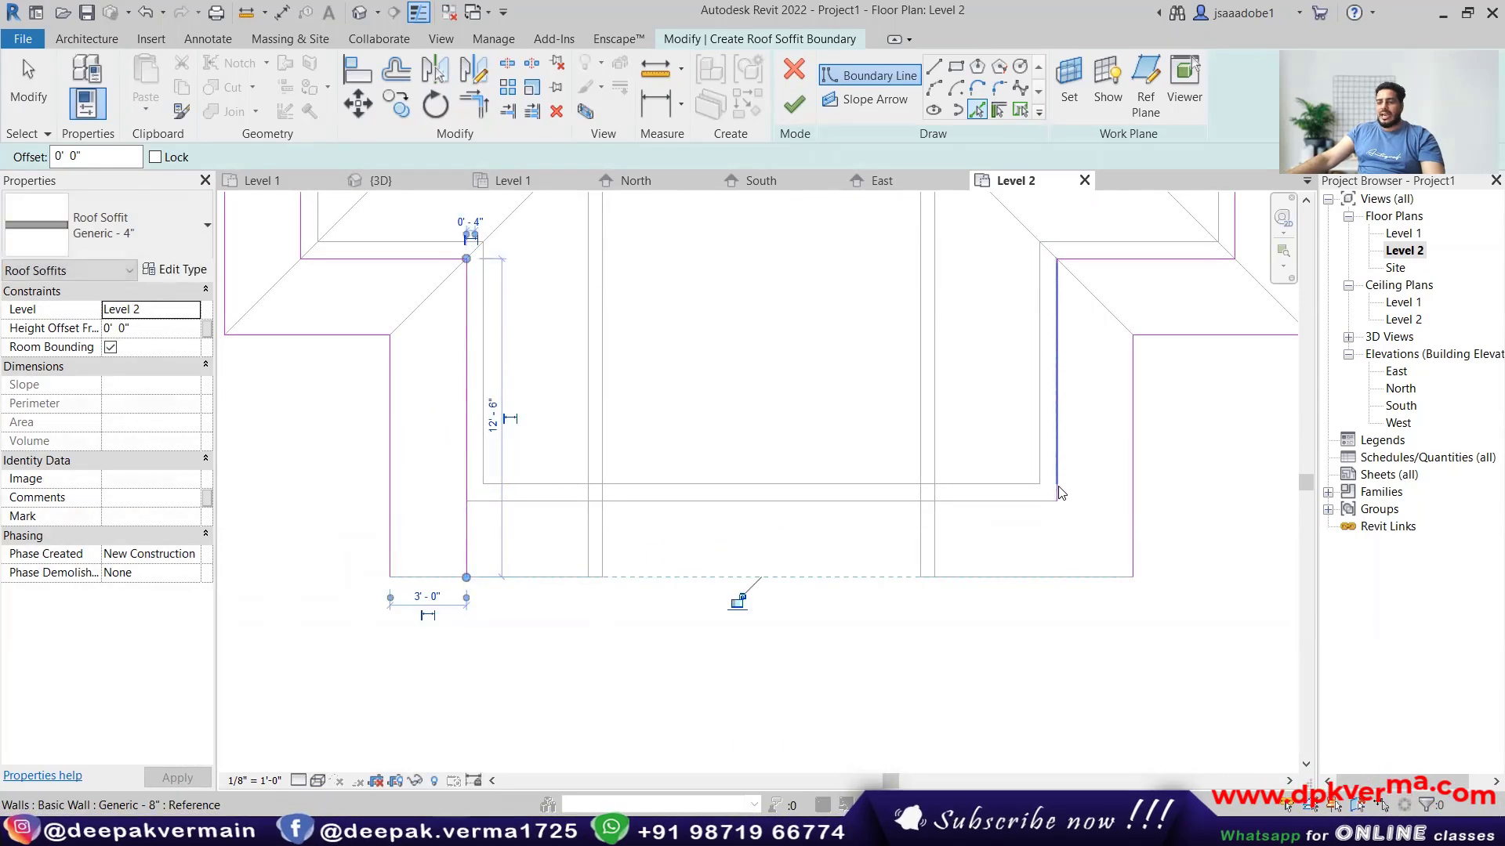
left_click(1058, 487)
left_click_drag(1058, 489, 1057, 578)
Draw boundary lines along the roof's front edge to close both soffit strips between their outer and inner lines.
left_click(934, 68)
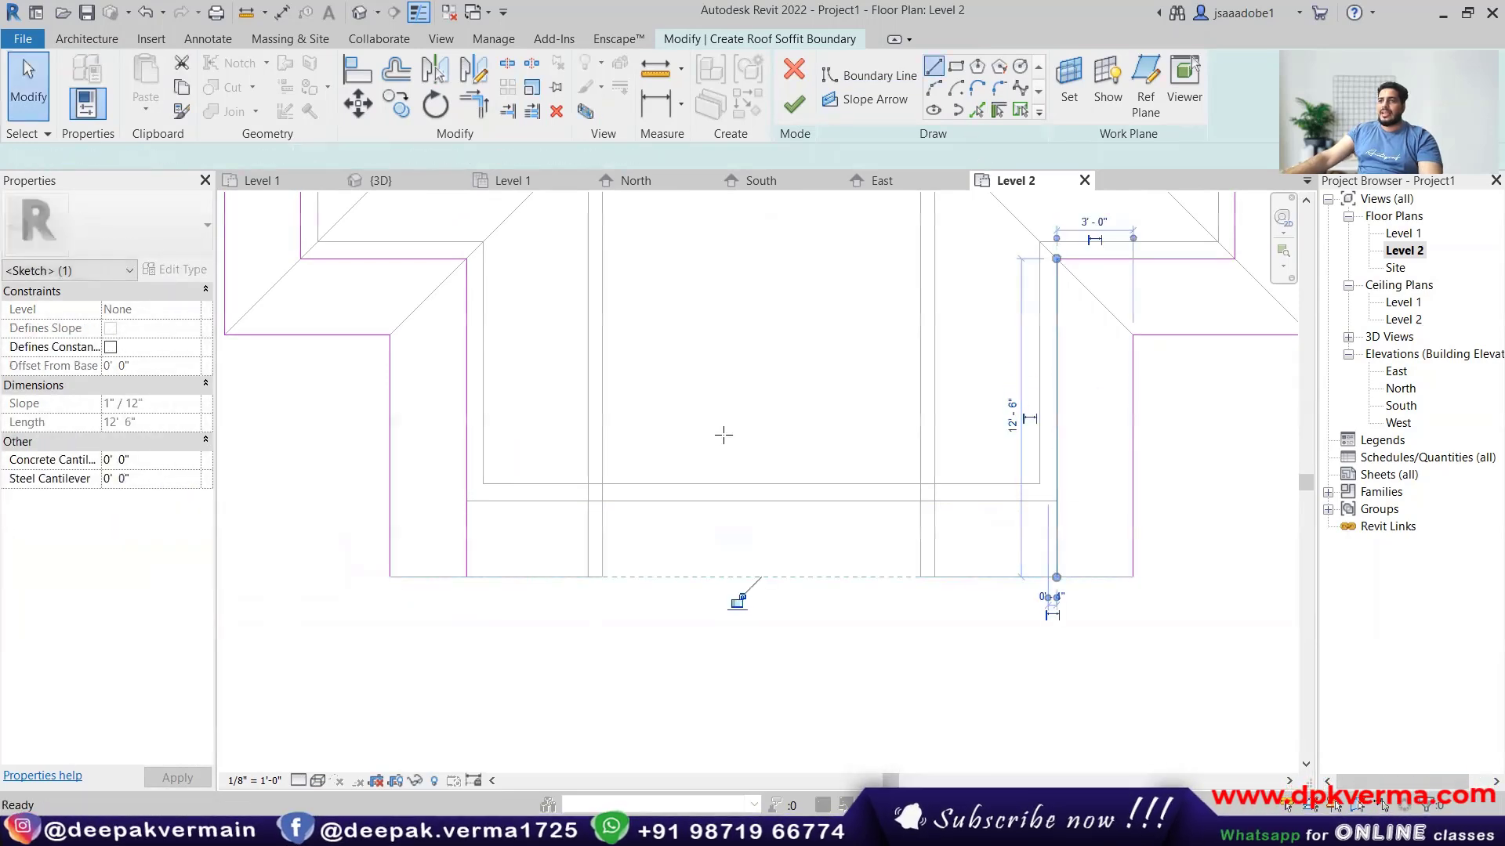
left_click(391, 578)
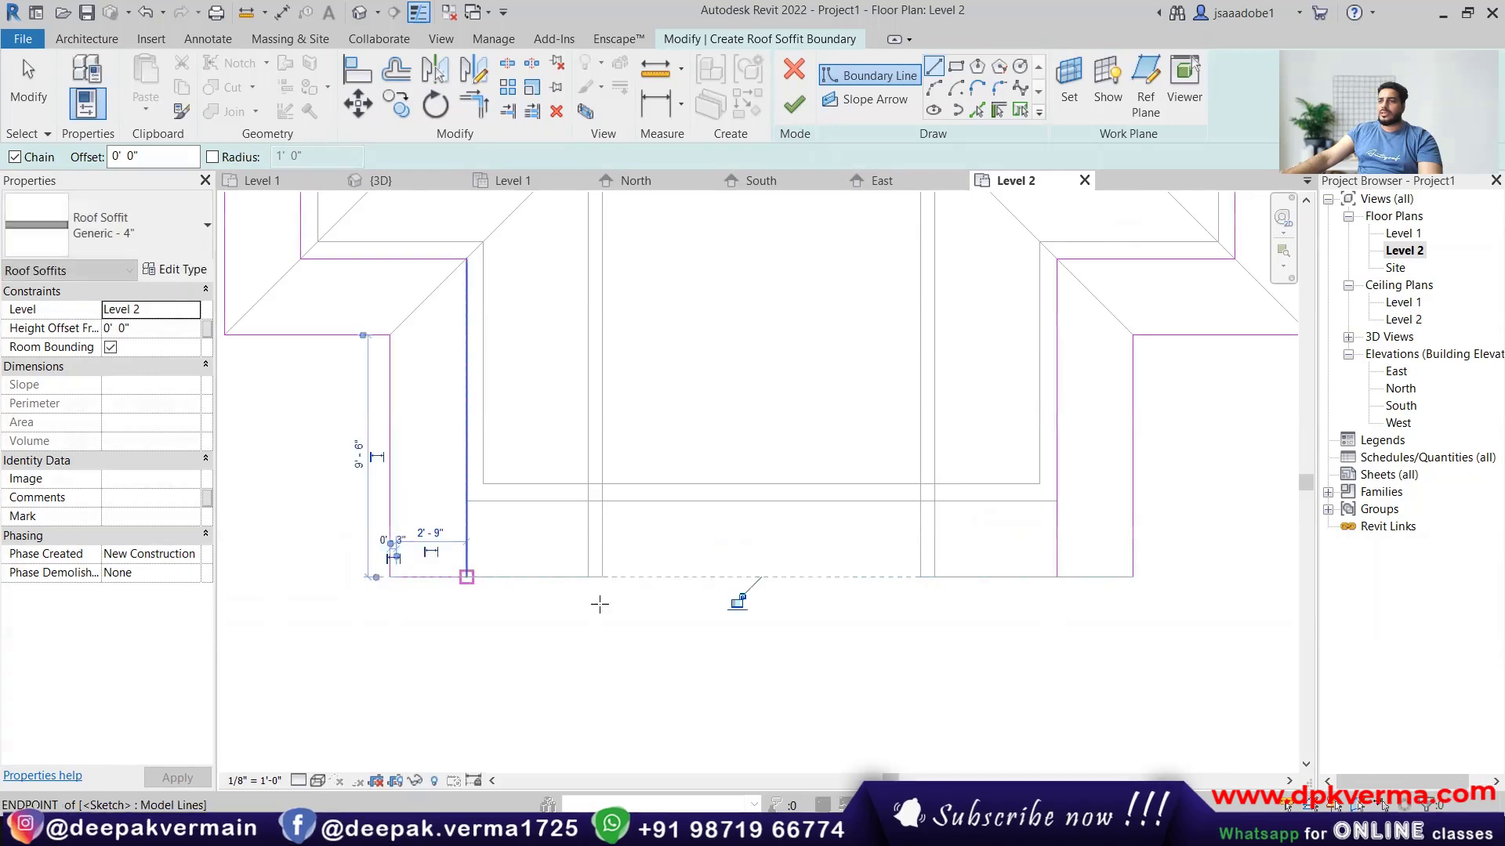
left_click(601, 578)
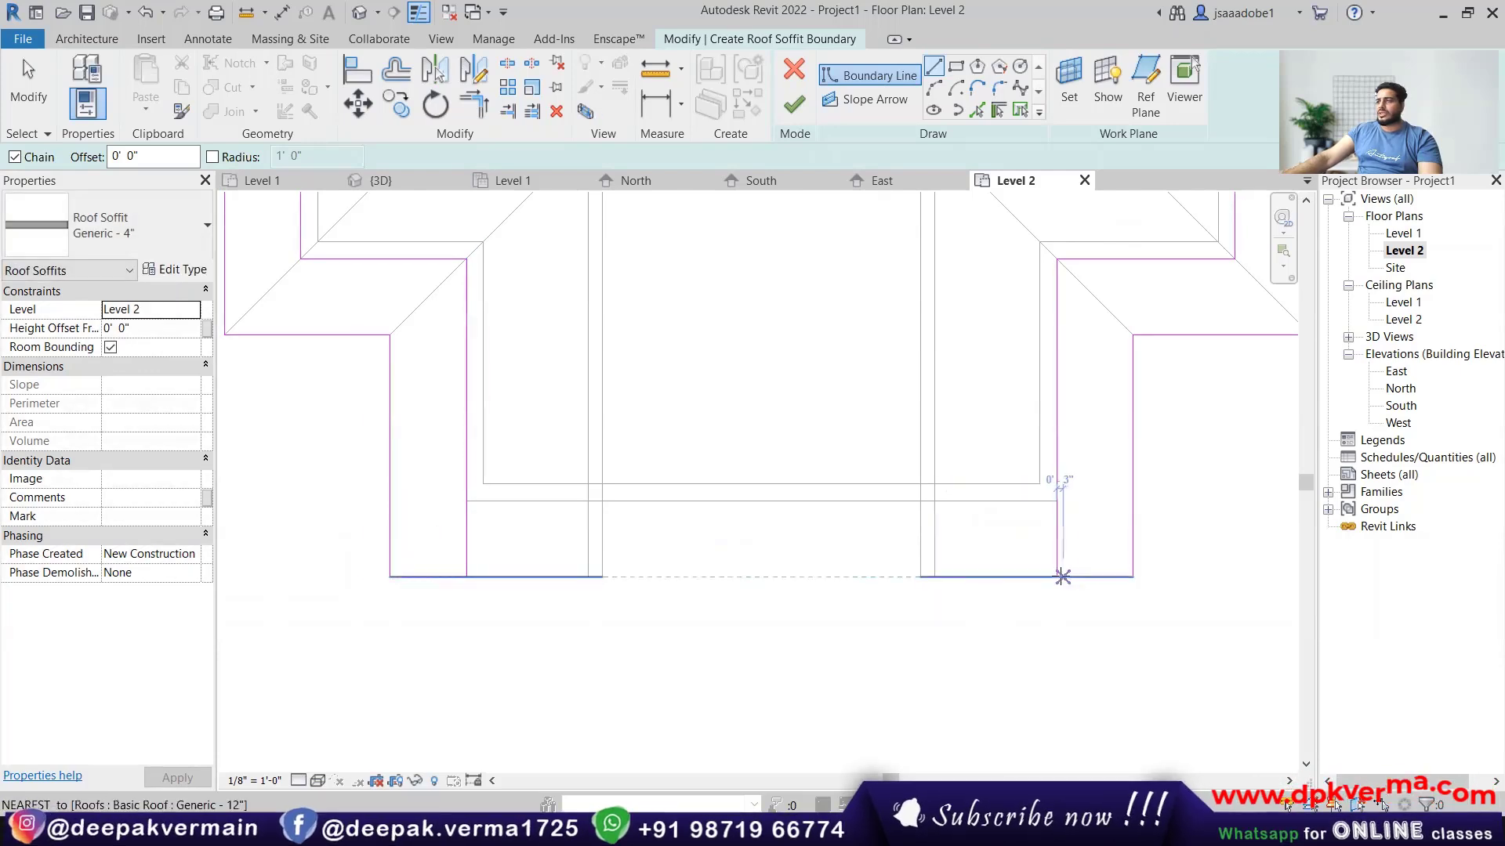
left_click(1058, 578)
left_click(1133, 578)
key("Escape")
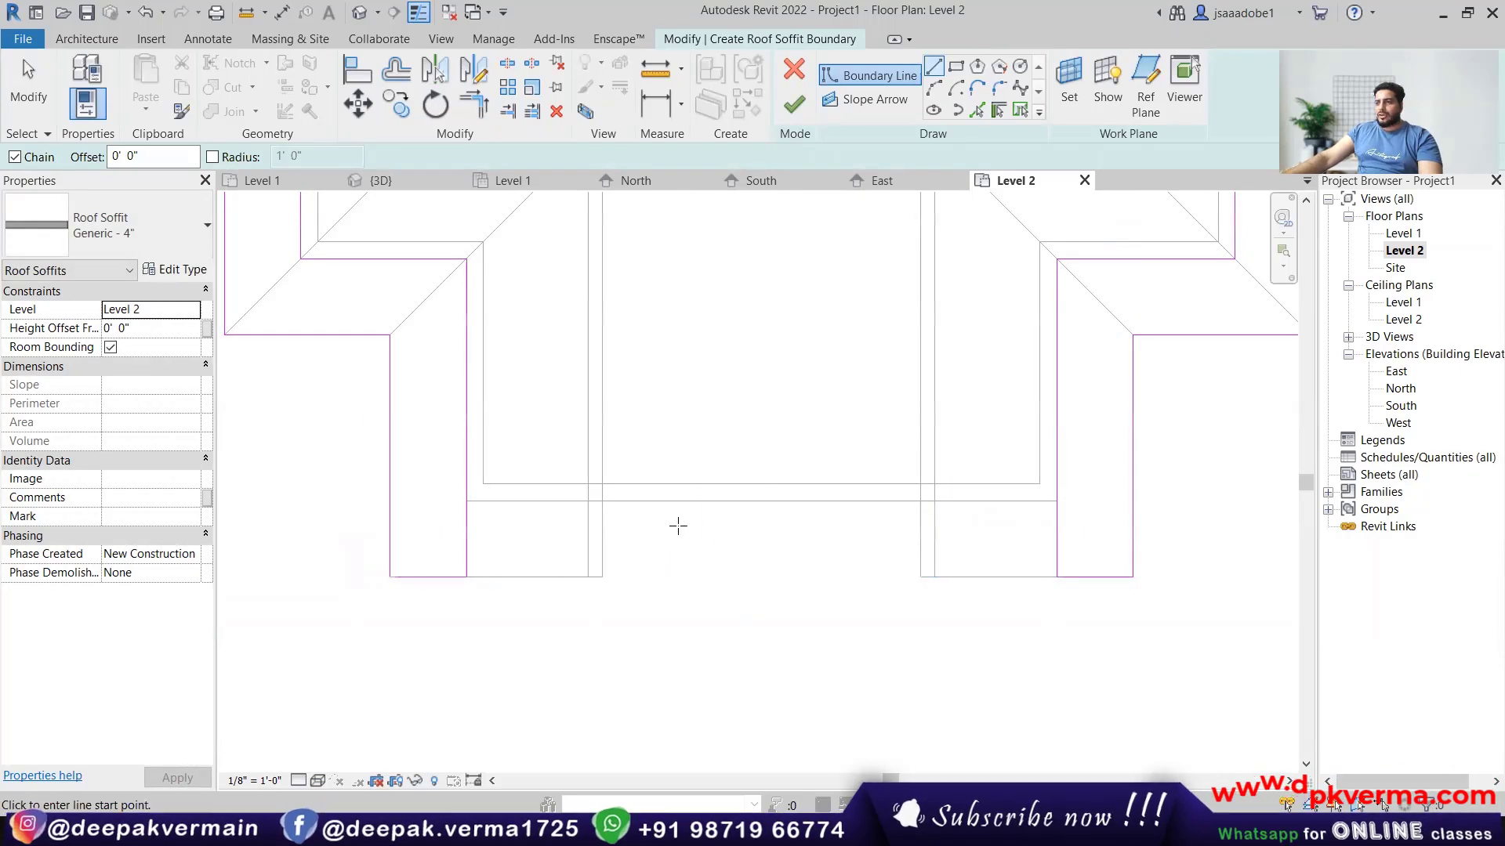
key("Escape")
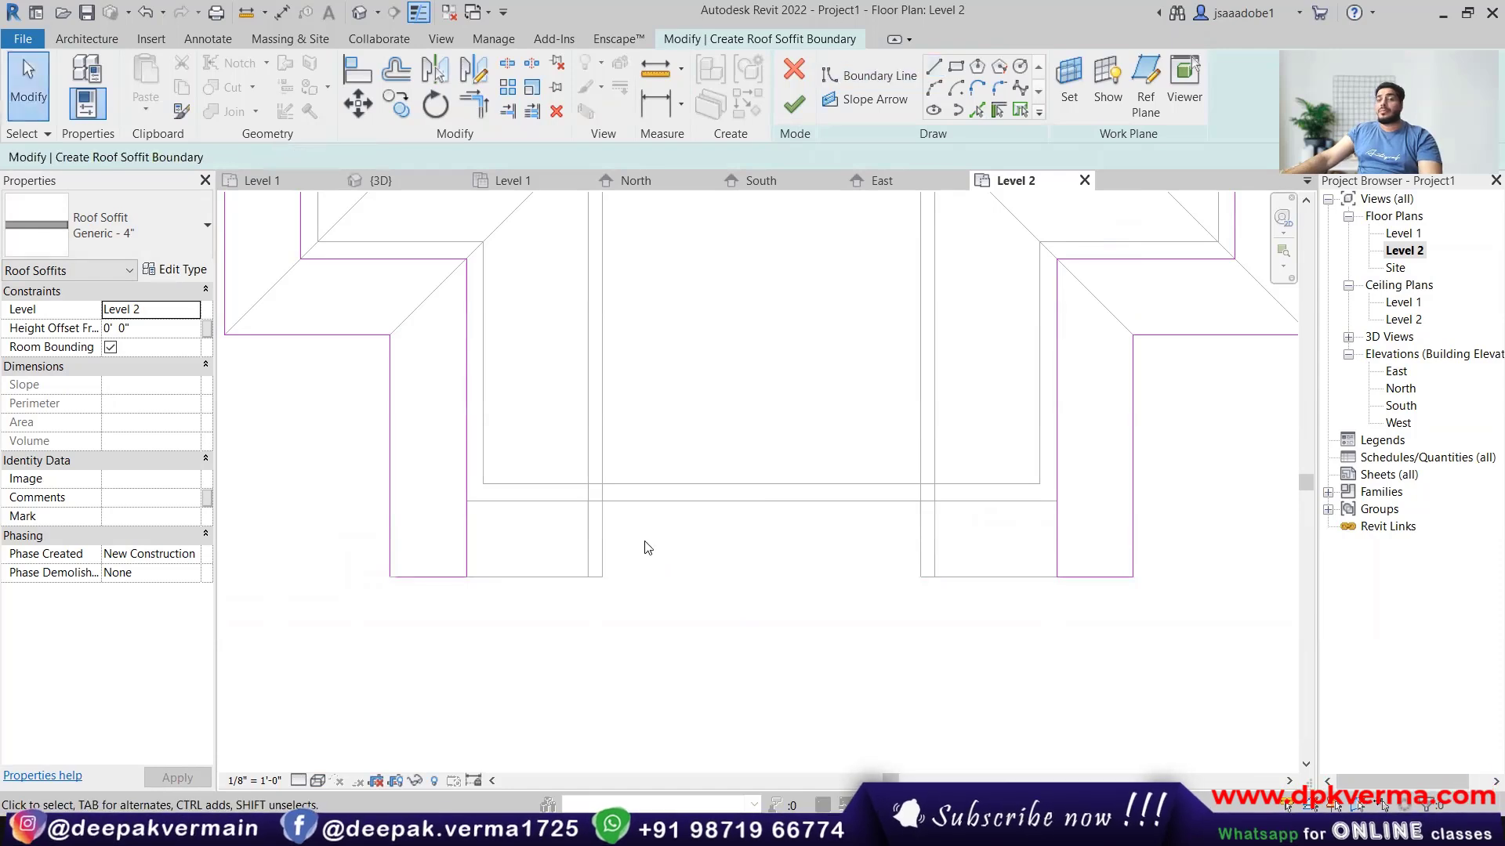
Trim the outer side line and short front line into a corner at the front-left eave, and finish the soffit sketch.
scroll(647, 547, "down", 3)
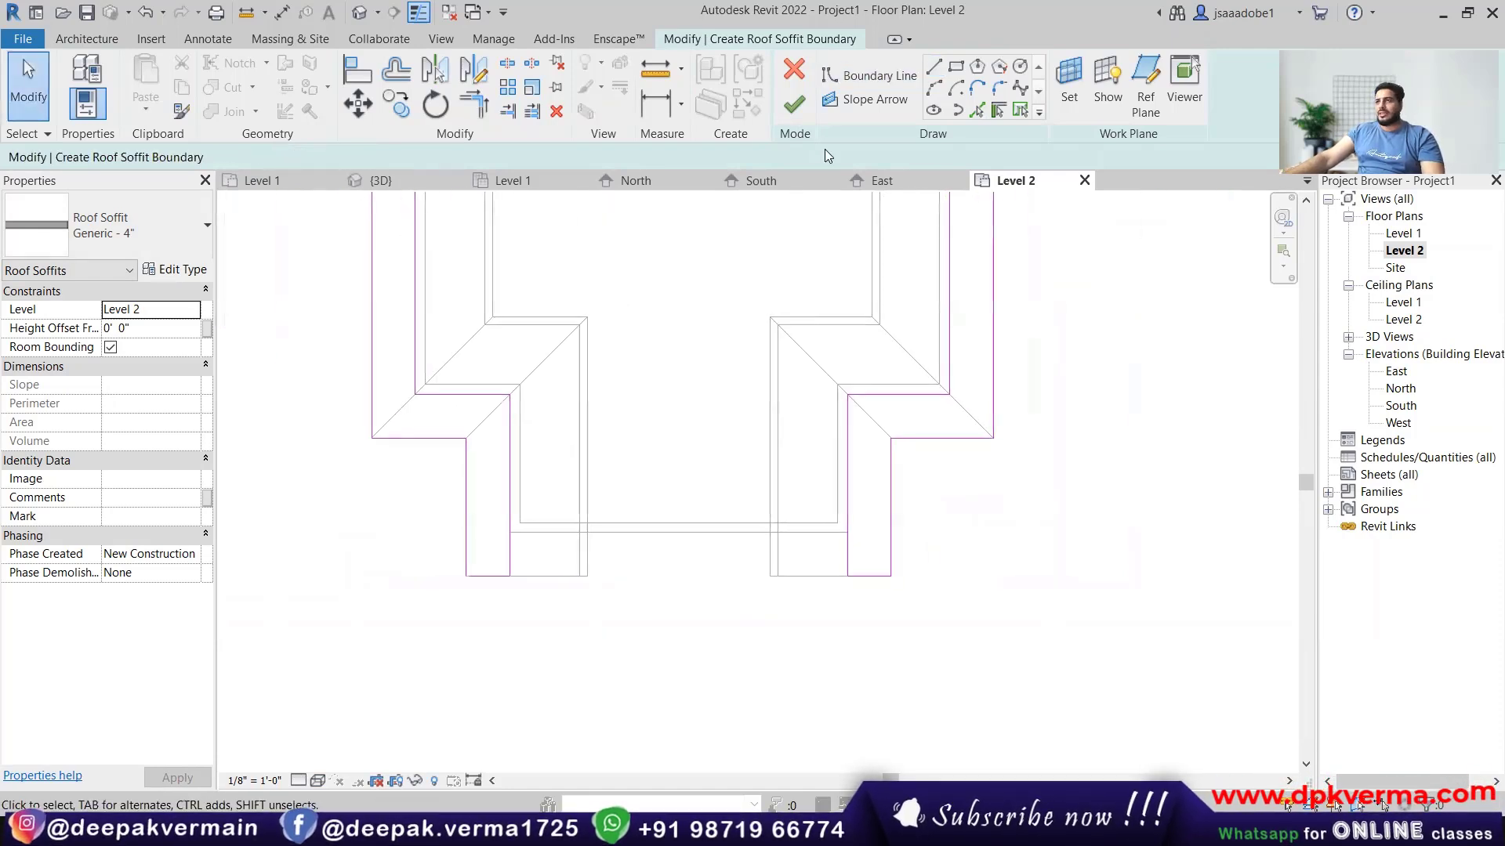
left_click(792, 115)
left_click(1405, 791)
scroll(466, 546, "up", 6)
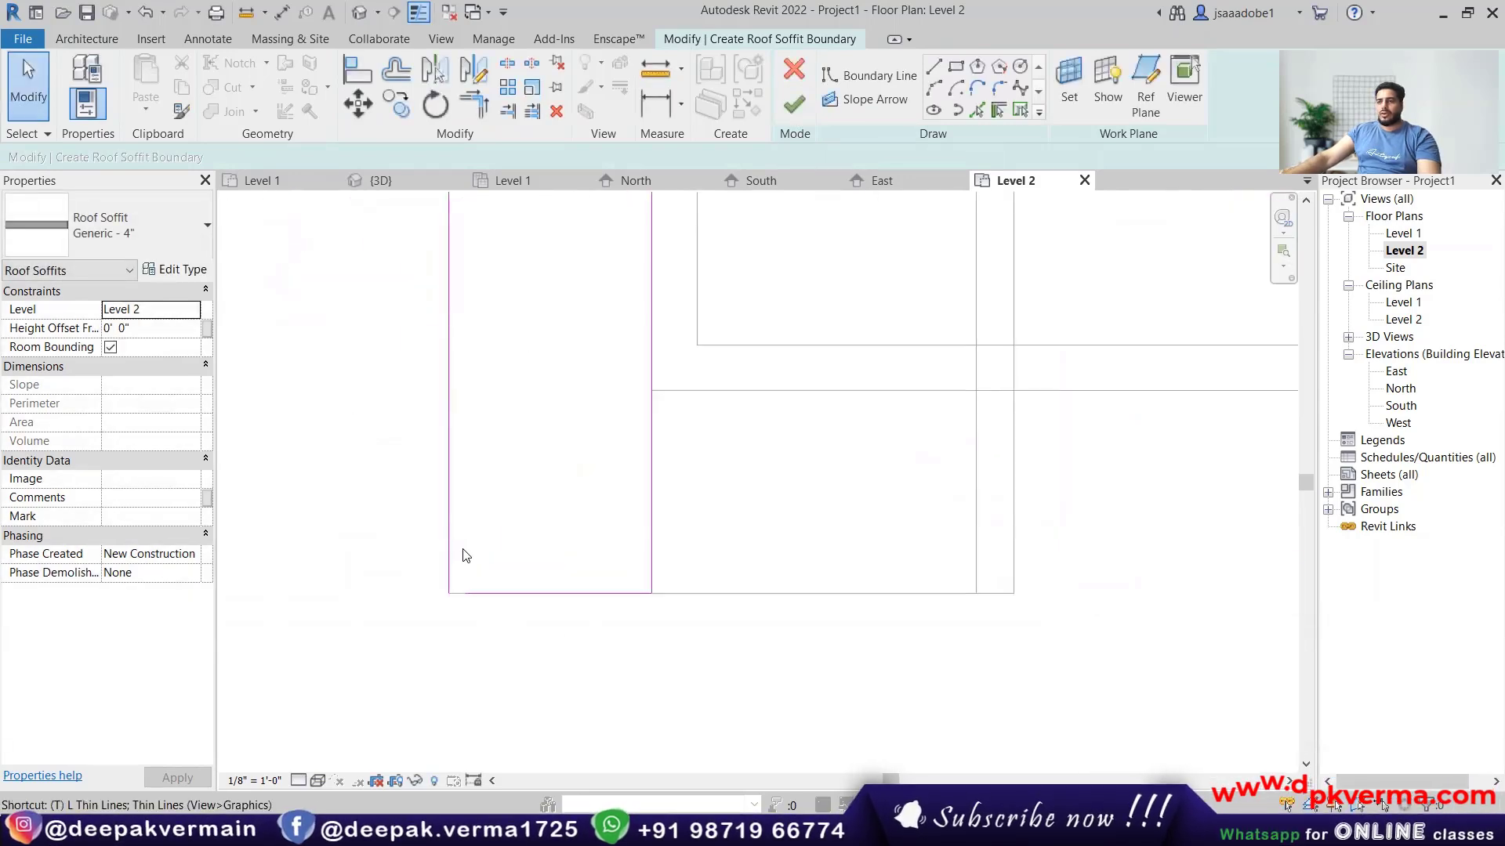
key("t")
key("r")
left_click(450, 564)
left_click(475, 594)
scroll(1097, 586, "down", 4)
middle_click_drag(1231, 561, 607, 553)
scroll(1080, 602, "up", 1)
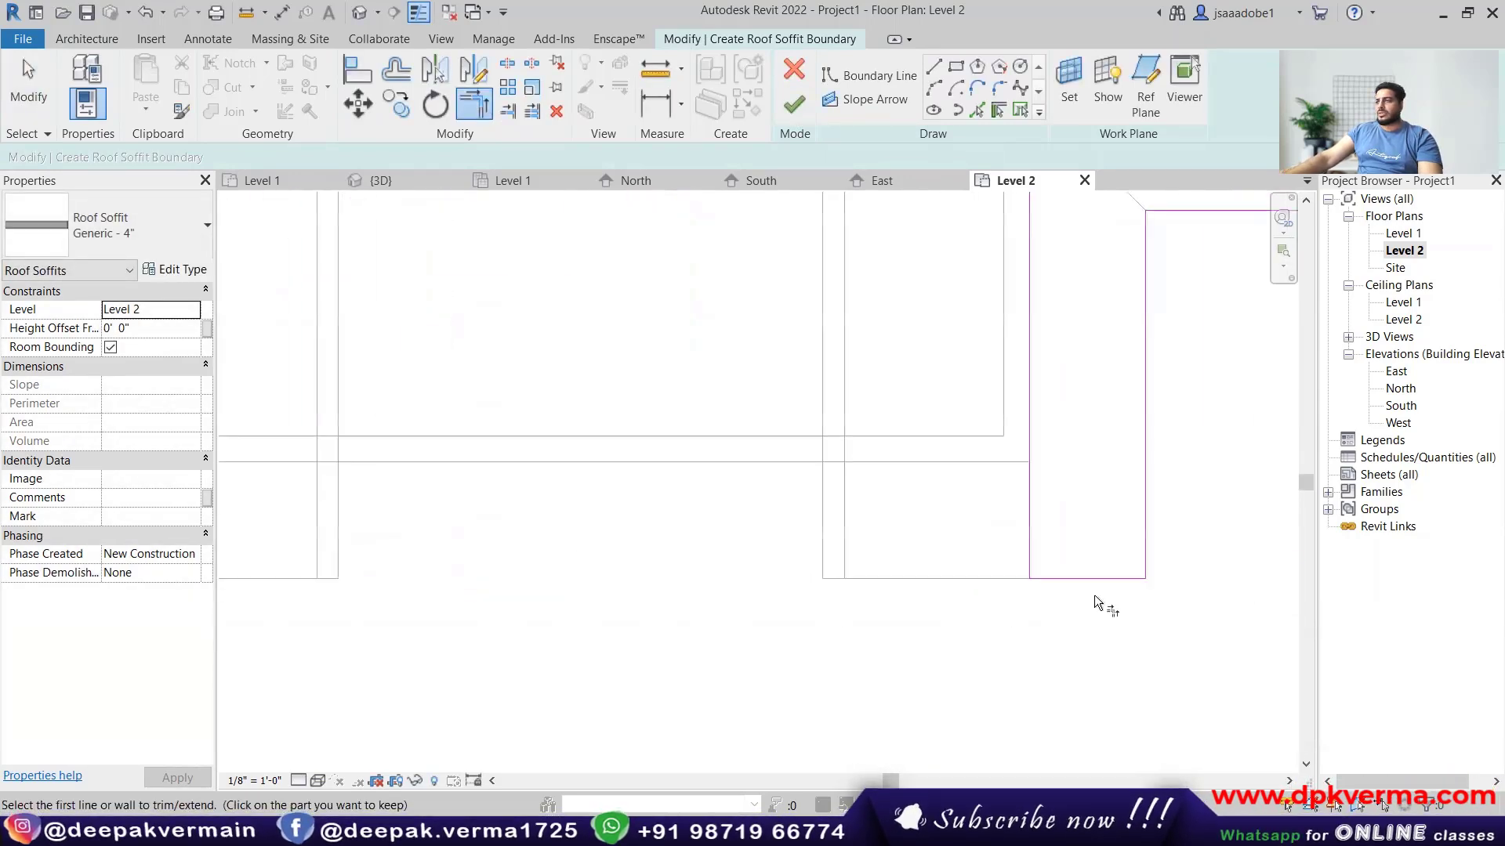
left_click(1093, 578)
key("Escape")
left_click(794, 105)
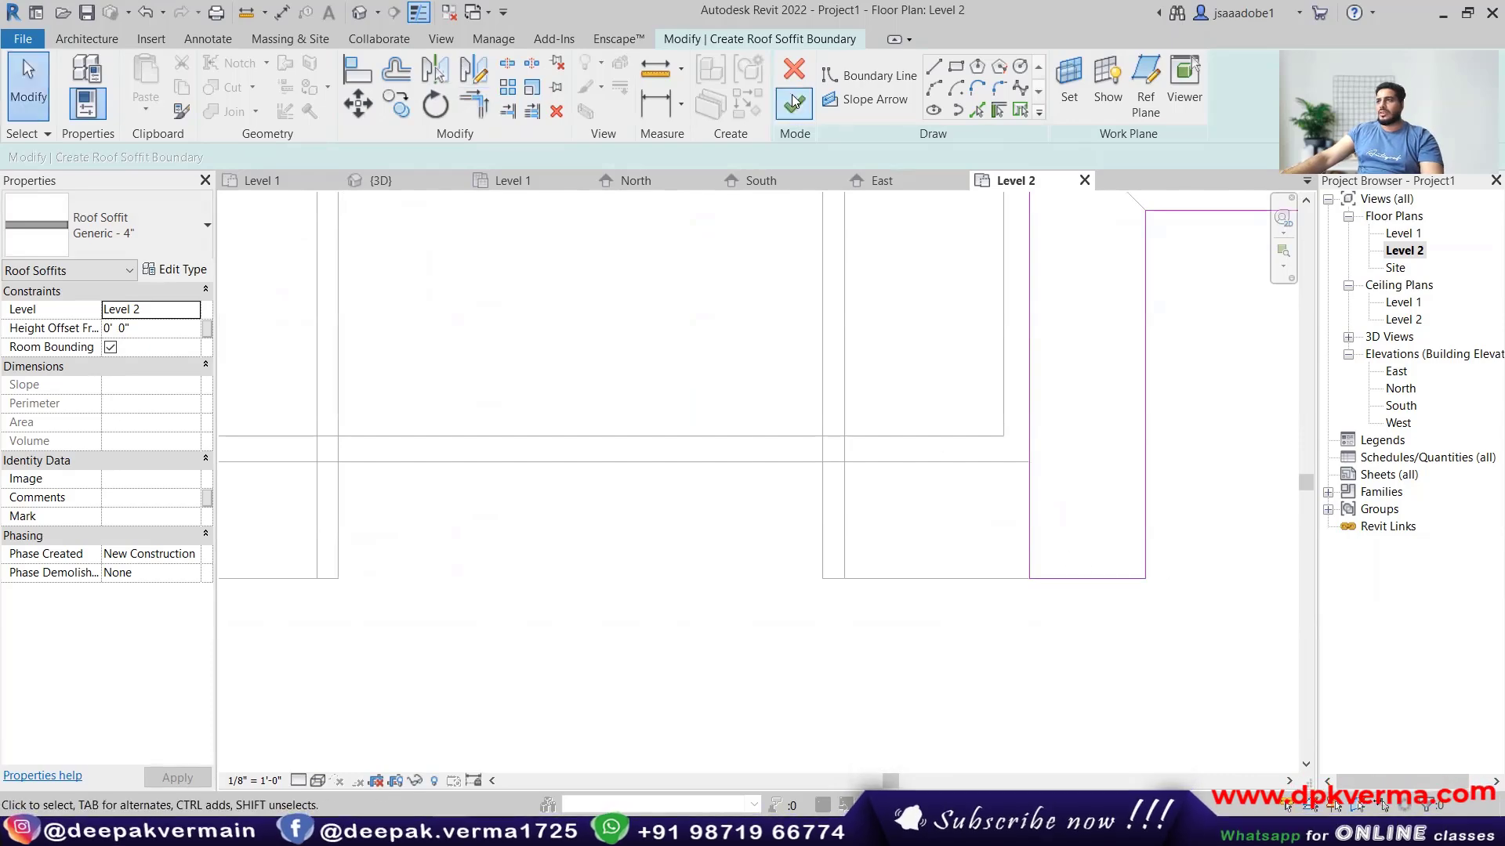
Inspect the soffit's position against the eaves around the front gable in the 3D view.
left_click(359, 14)
scroll(591, 454, "down", 2)
key("Escape")
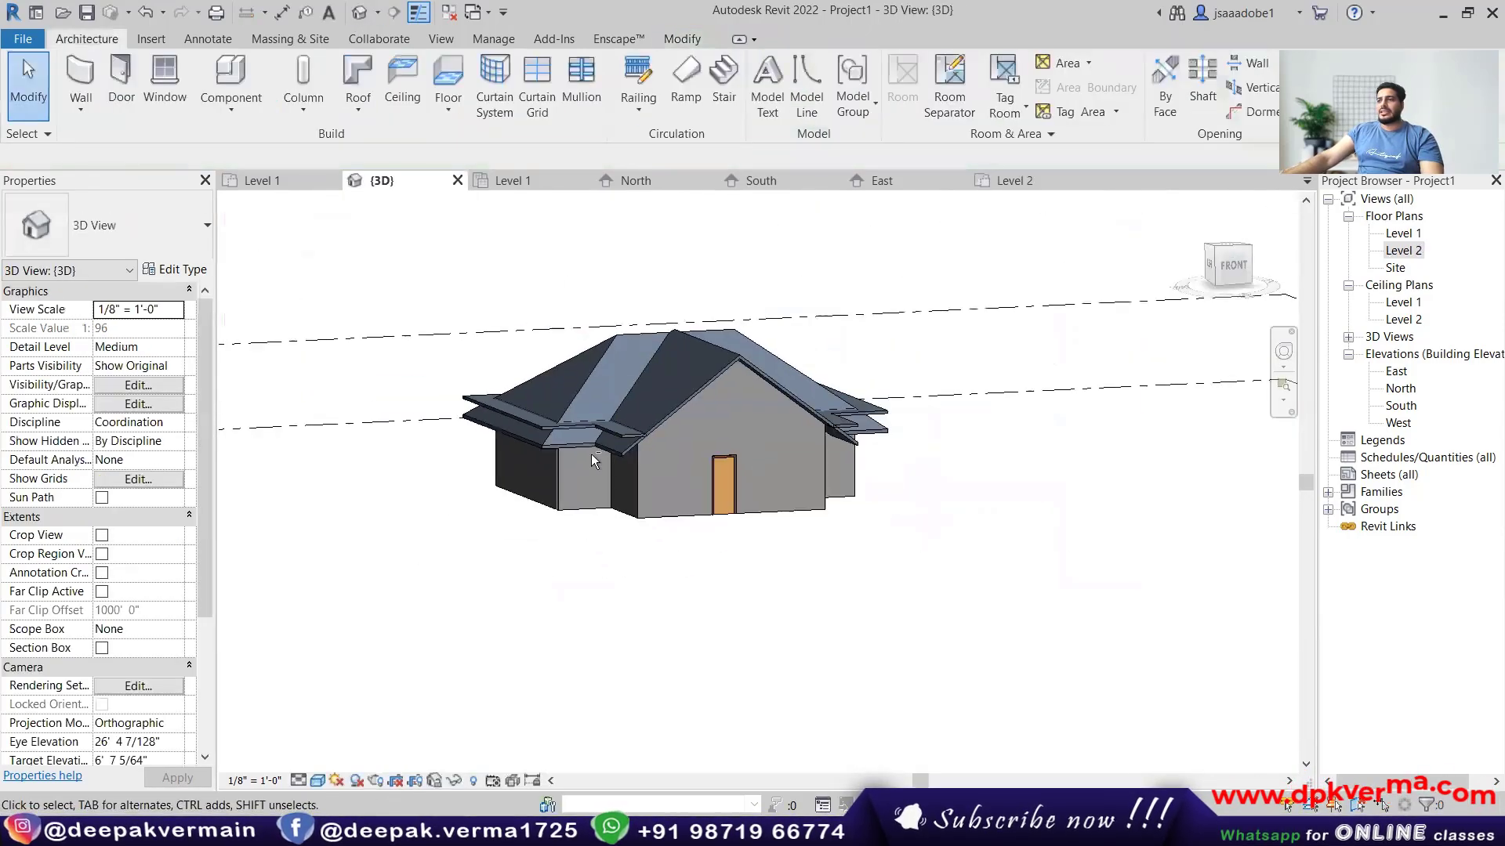
scroll(630, 442, "up", 5)
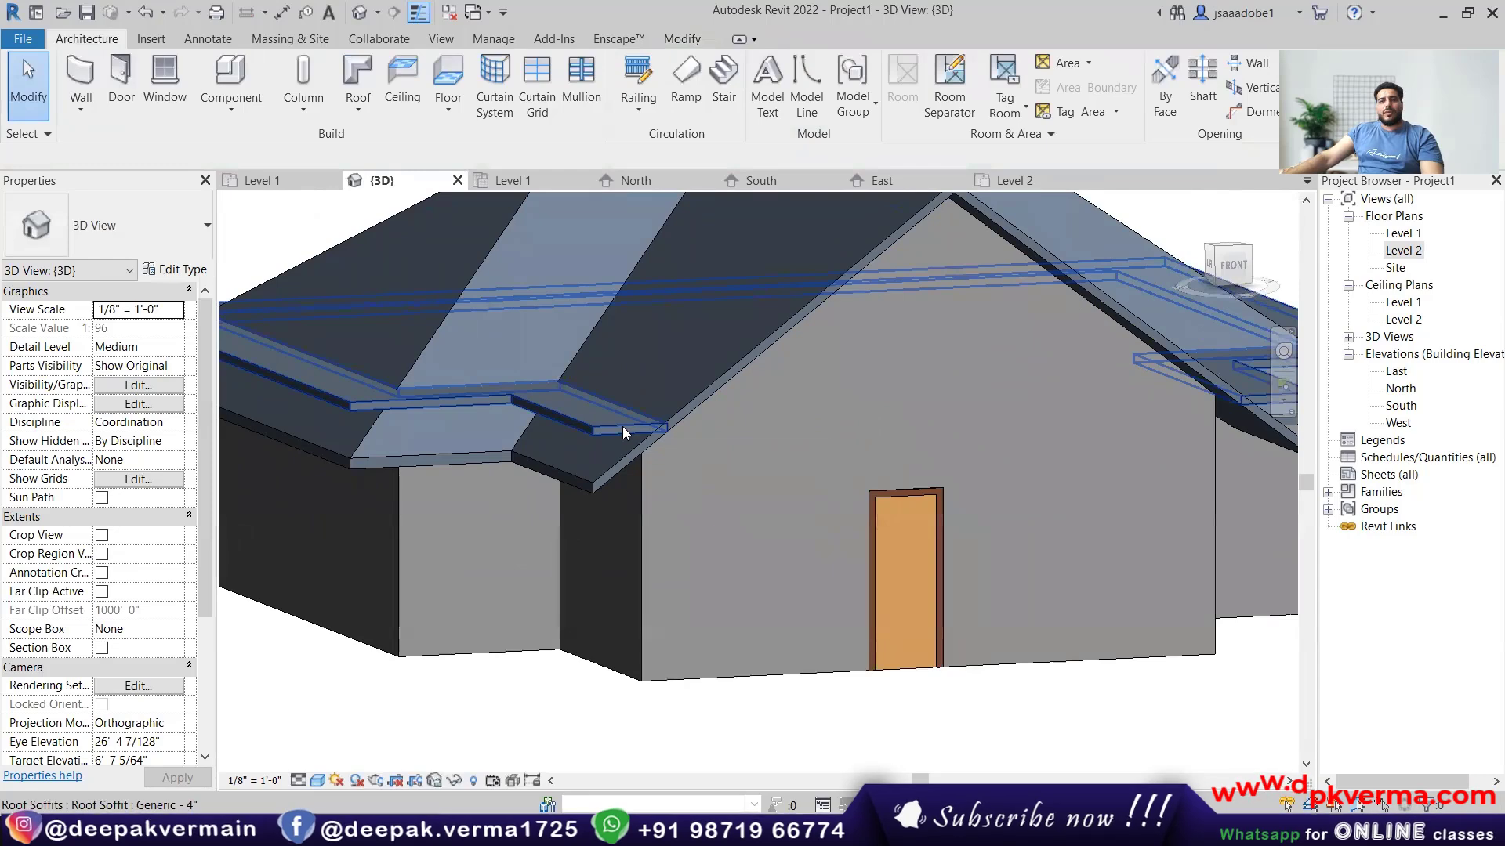
Open the South elevation and lower the roof soffit to a height offset of about -0' 4 1/2" from Level 2.
double_click(1401, 389)
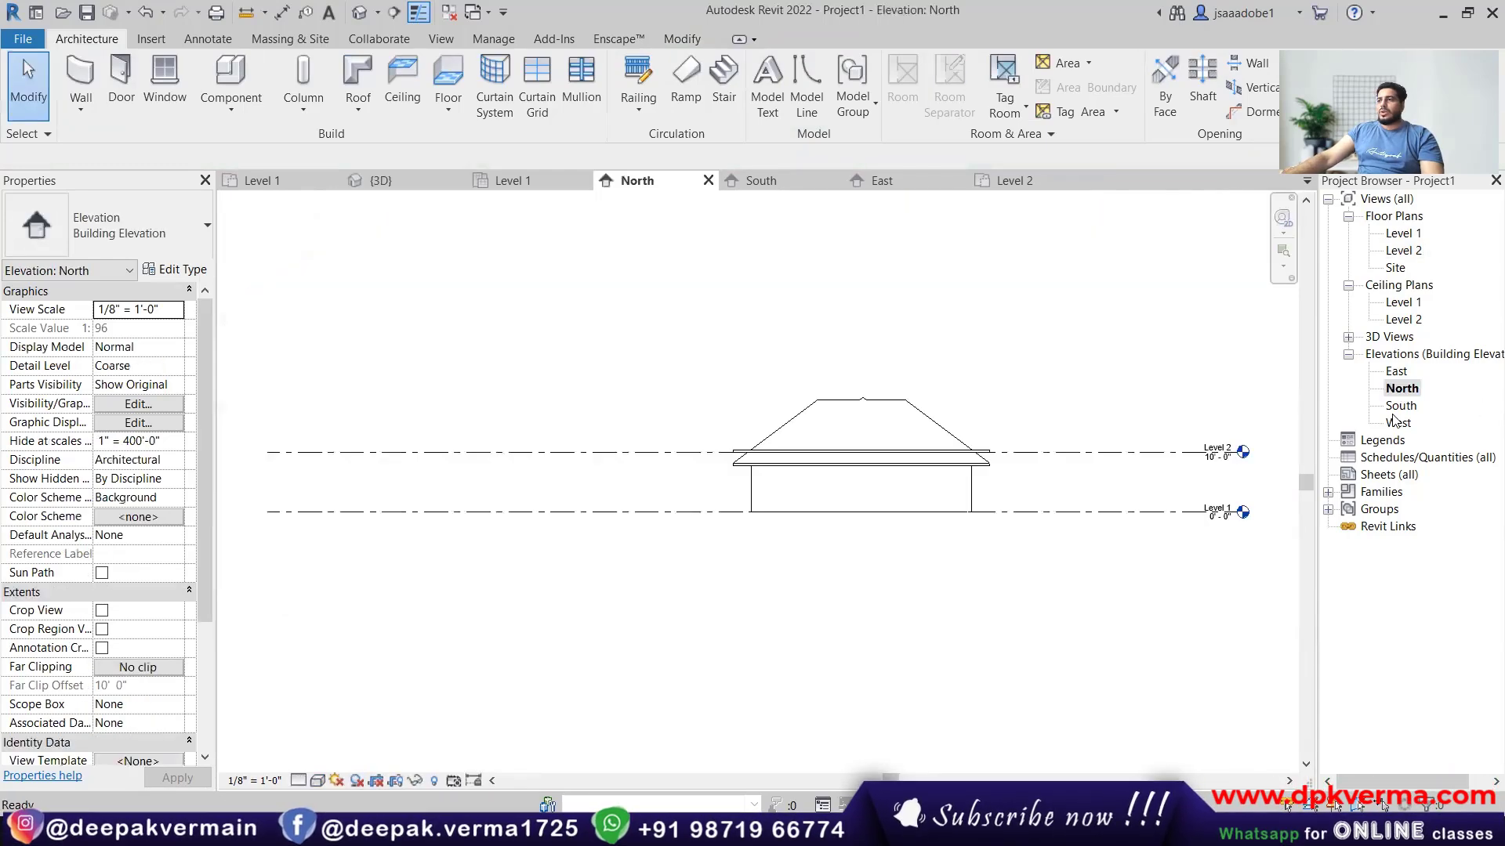
double_click(1397, 373)
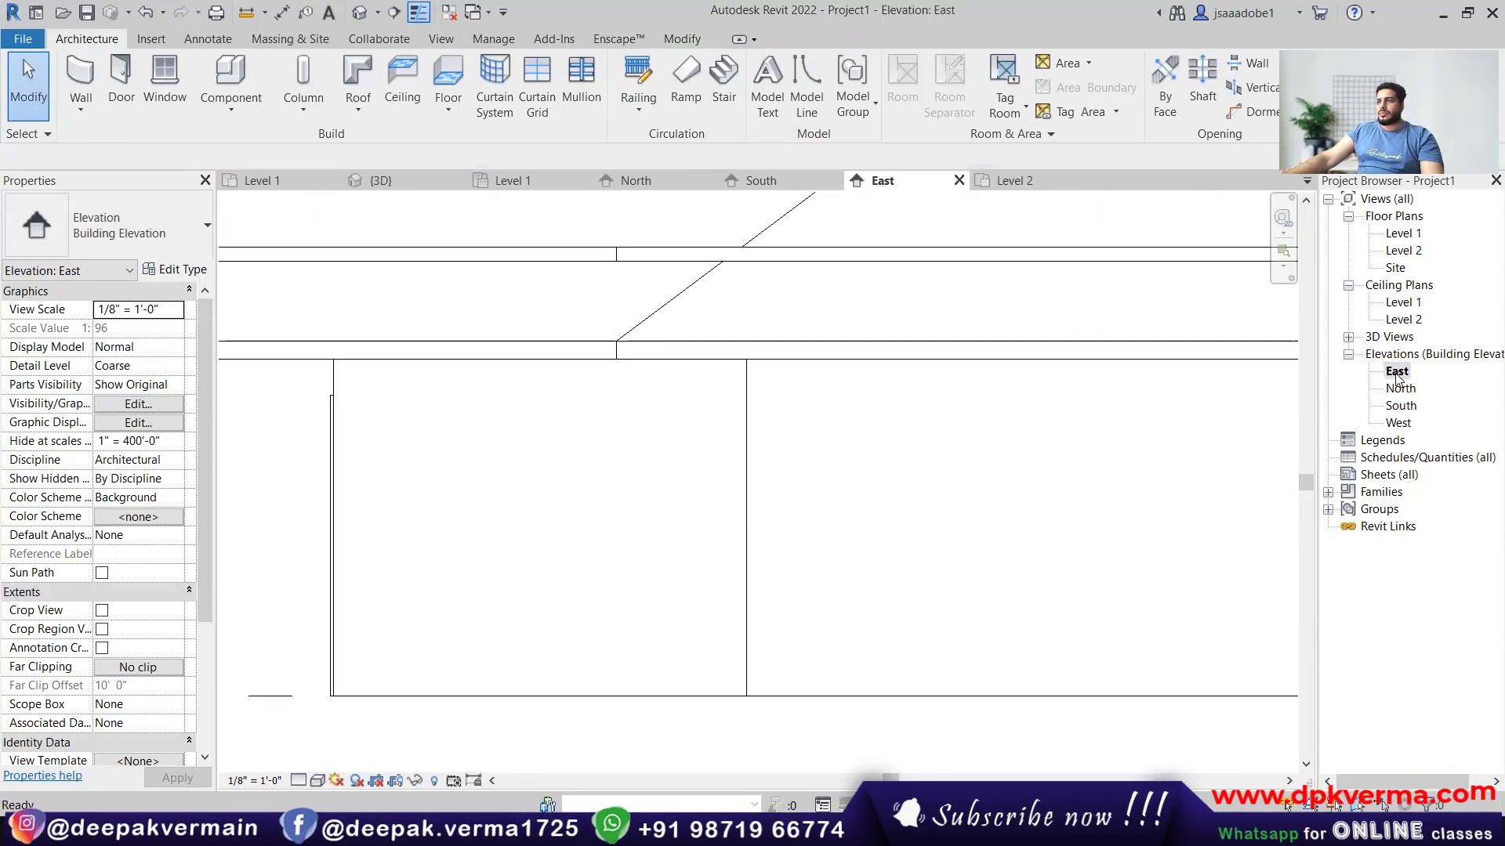
double_click(1400, 406)
scroll(757, 470, "up", 5)
mouse_move(811, 395)
middle_mouse_down()
mouse_move(811, 467)
mouse_move(818, 393)
middle_mouse_up()
left_click(816, 323)
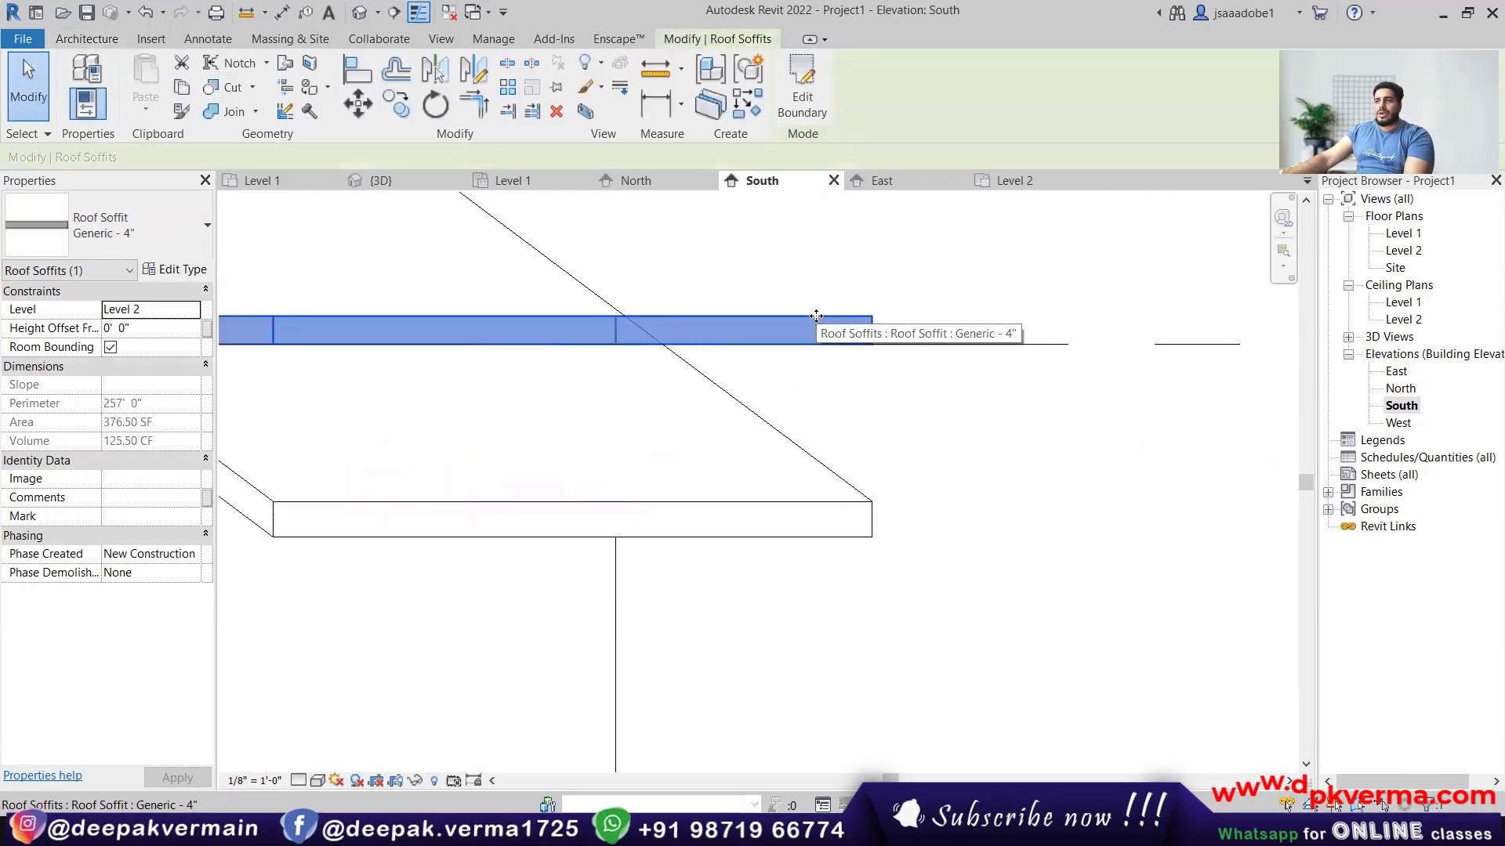
left_click_drag(815, 316, 824, 393)
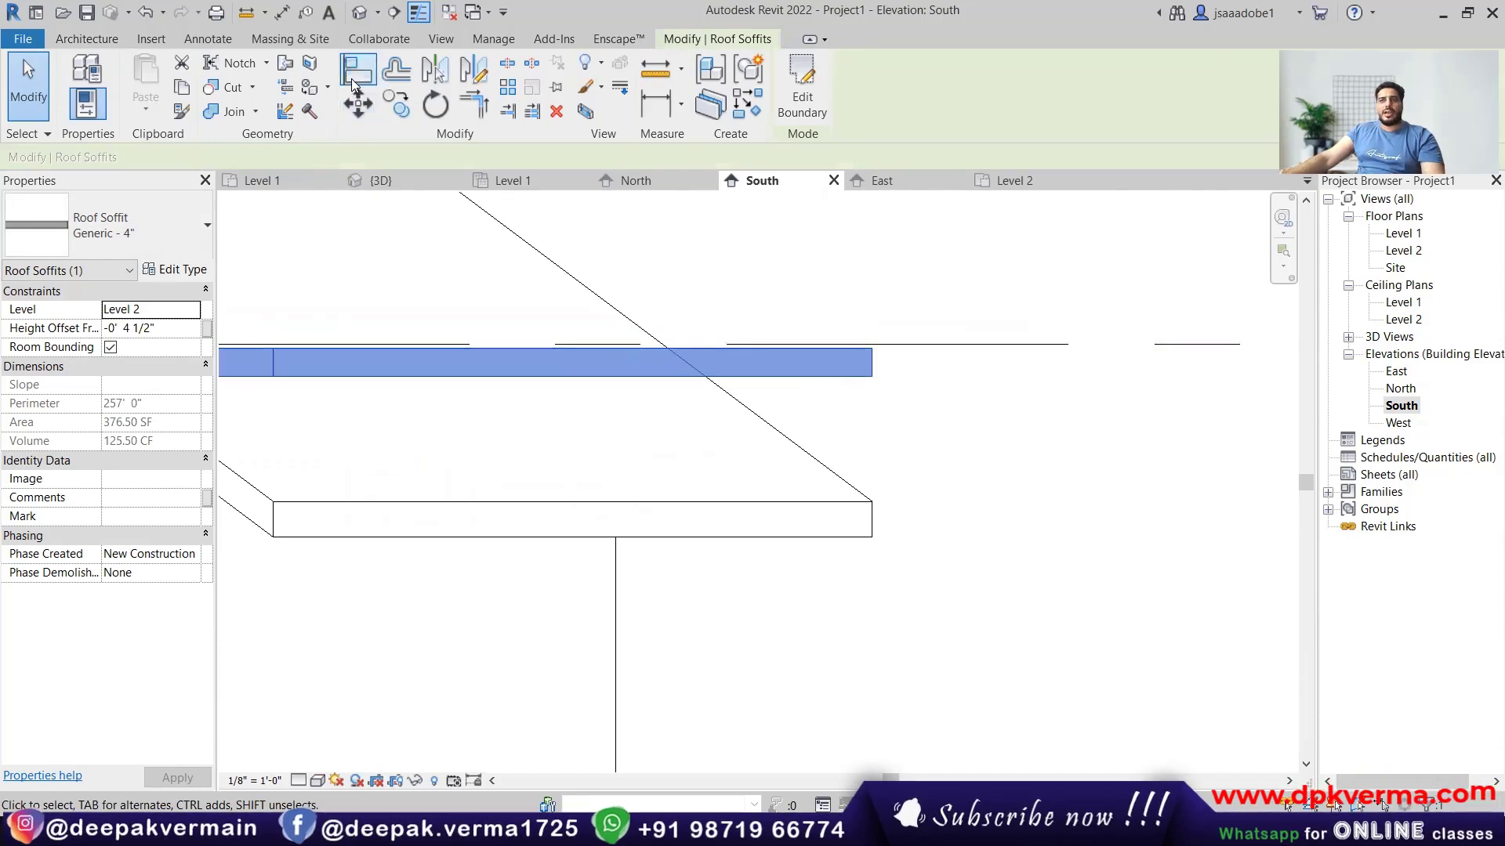
Align the soffit's underside with the bottom edge of the roof's eave.
left_click(455, 249)
key("a")
key("l")
left_click(805, 538)
left_click(843, 376)
right_click(872, 268)
left_click(895, 280)
right_click(903, 285)
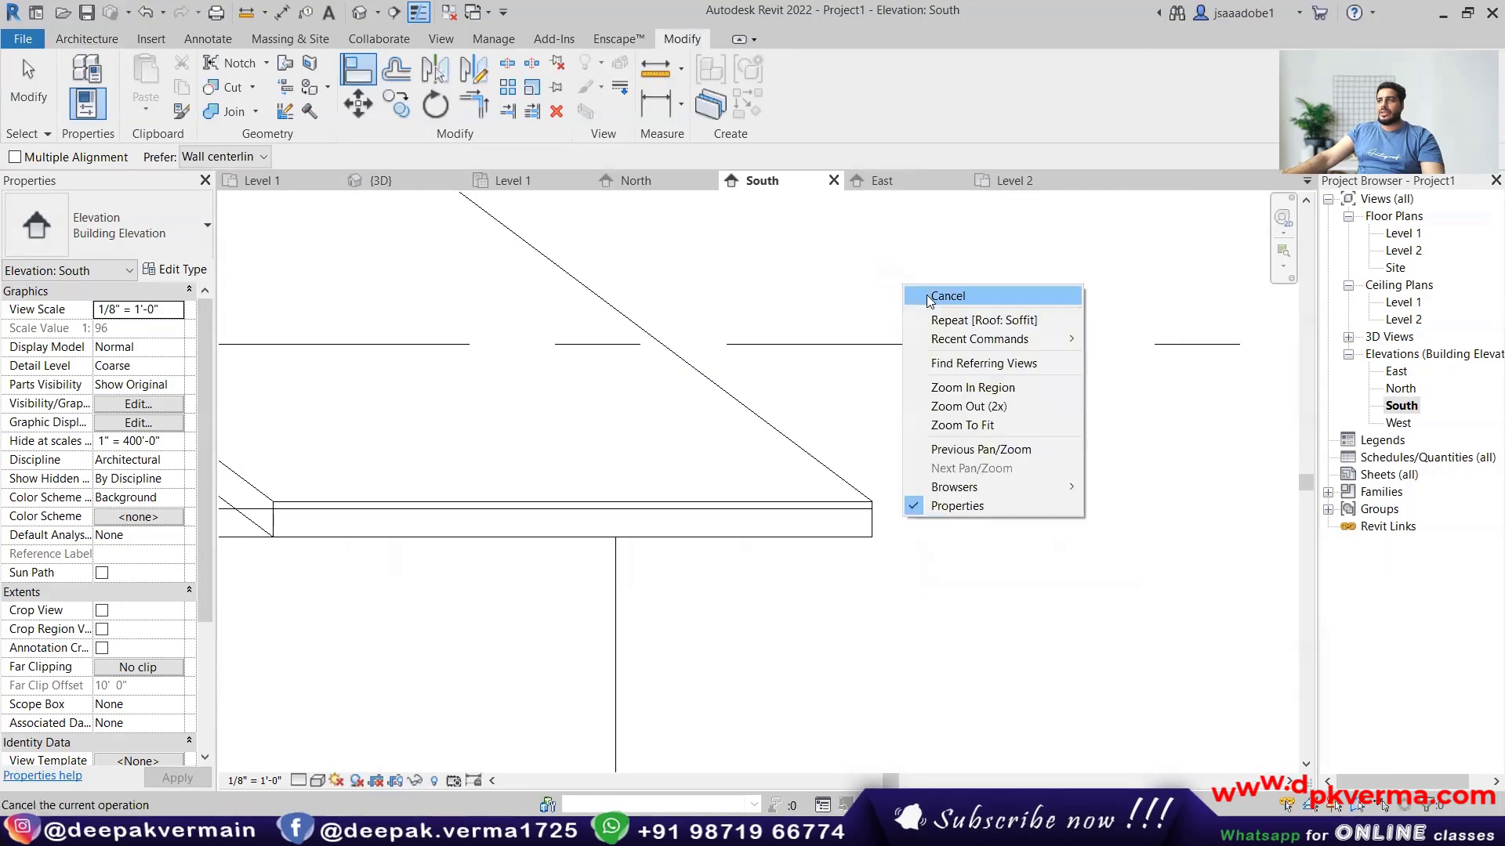
left_click(928, 297)
Examine the soffit from below in 3D, including its ends and the openings beside the front gable.
left_click(359, 12)
middle_click_drag(597, 222, 696, 467, "shift")
scroll(608, 337, "up", 6)
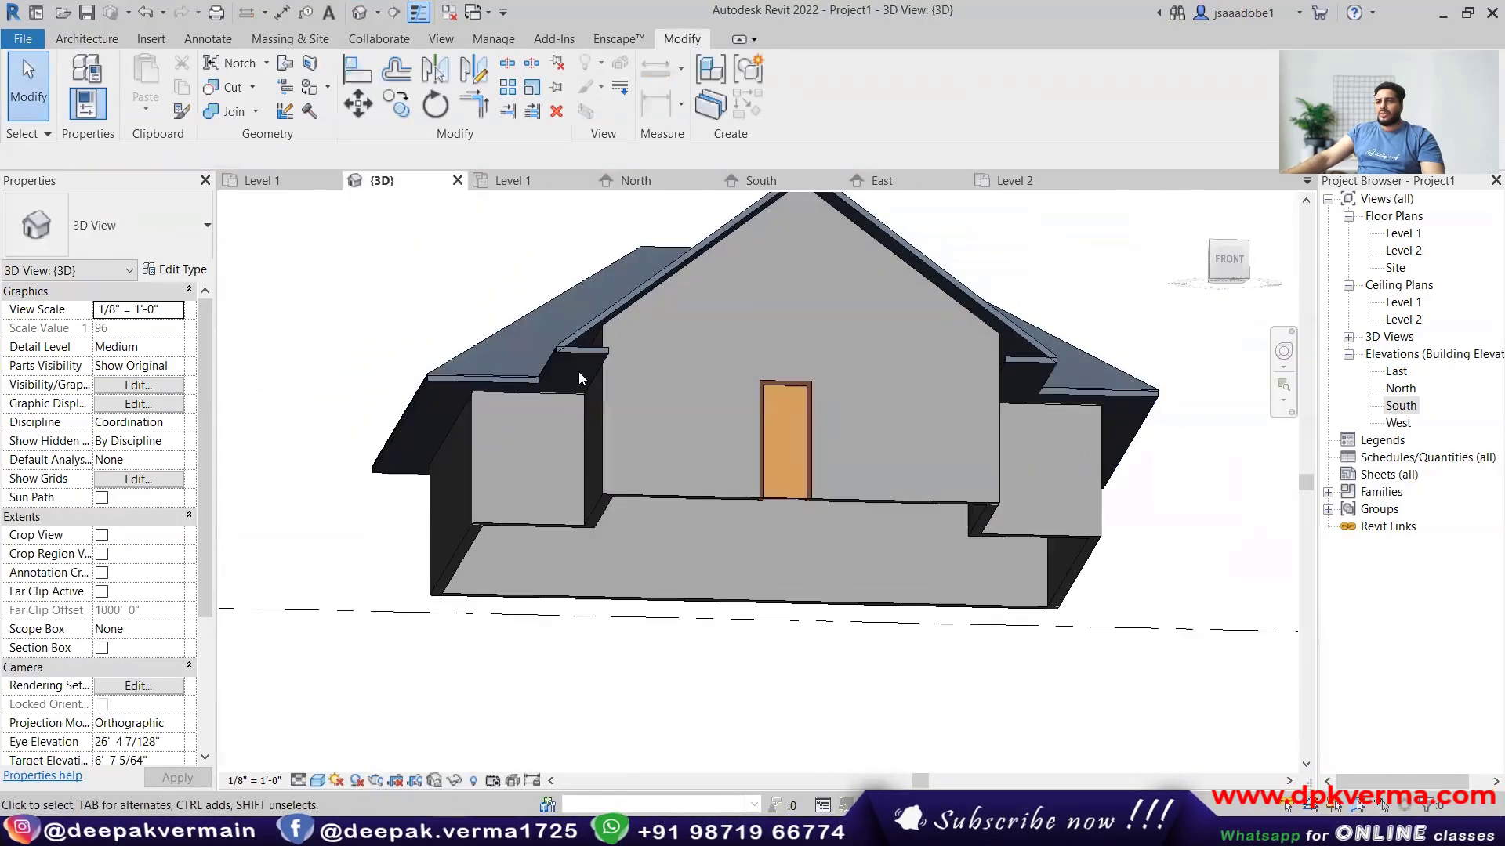
scroll(556, 311, "up", 4)
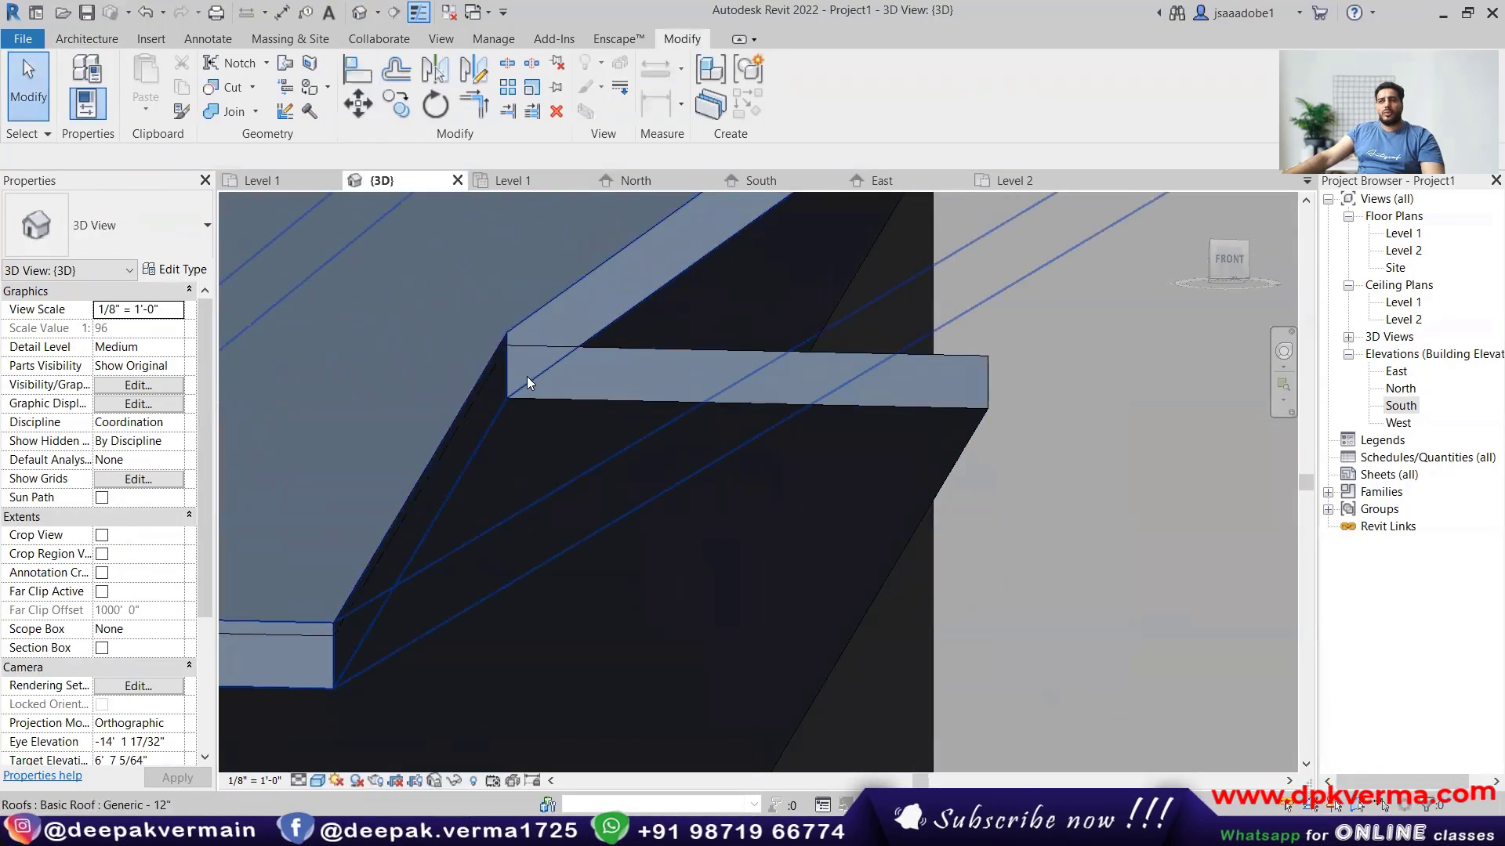
middle_click_drag(530, 375, 634, 332, "shift")
scroll(724, 480, "down", 5)
middle_click_drag(665, 397, 665, 374, "shift")
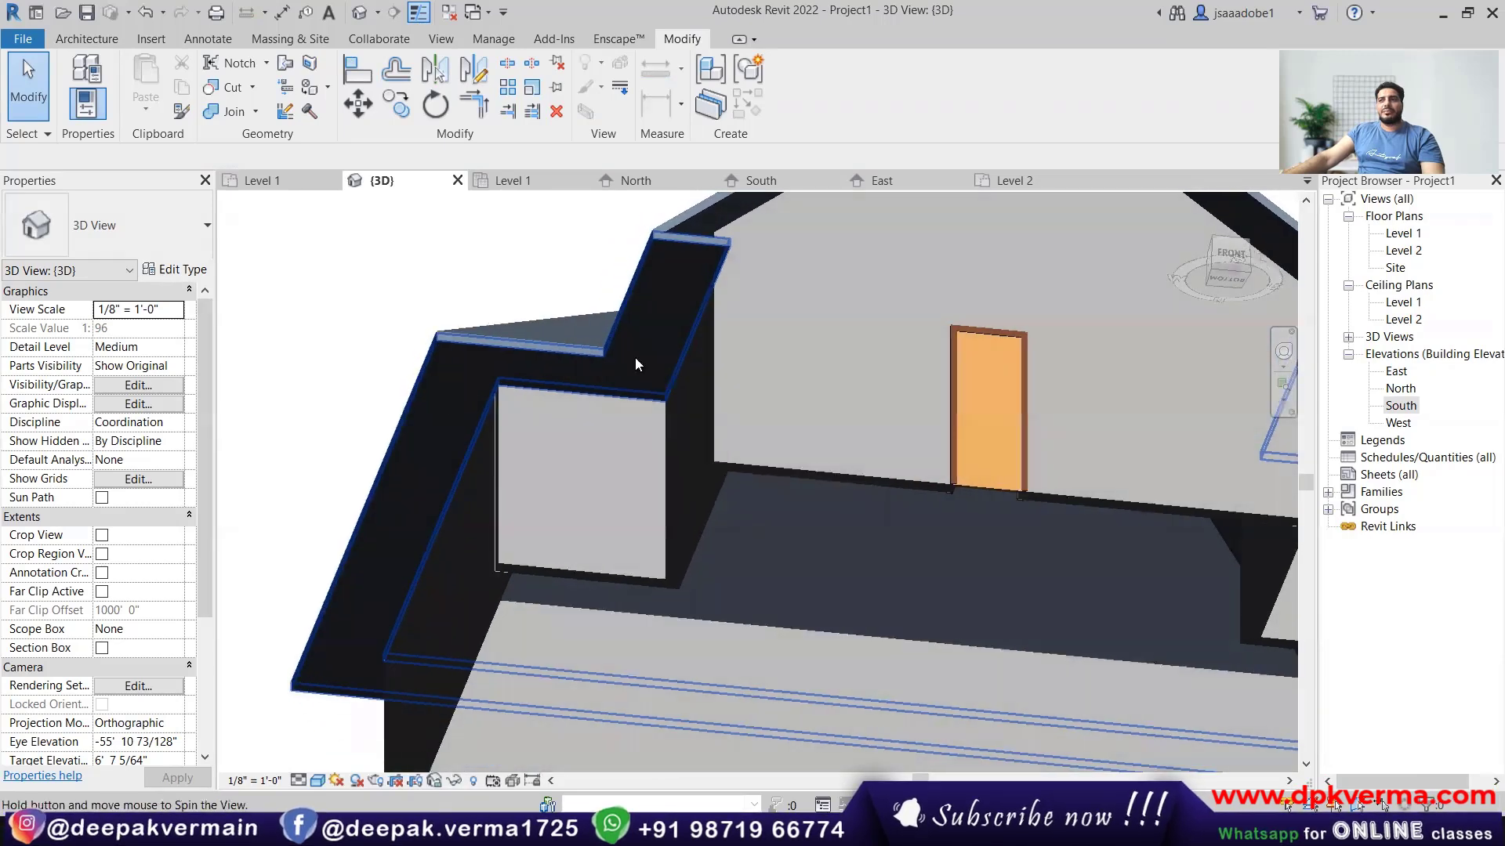
middle_click_drag(615, 503, 710, 431, "shift")
scroll(685, 400, "up", 4)
scroll(709, 431, "down", 4)
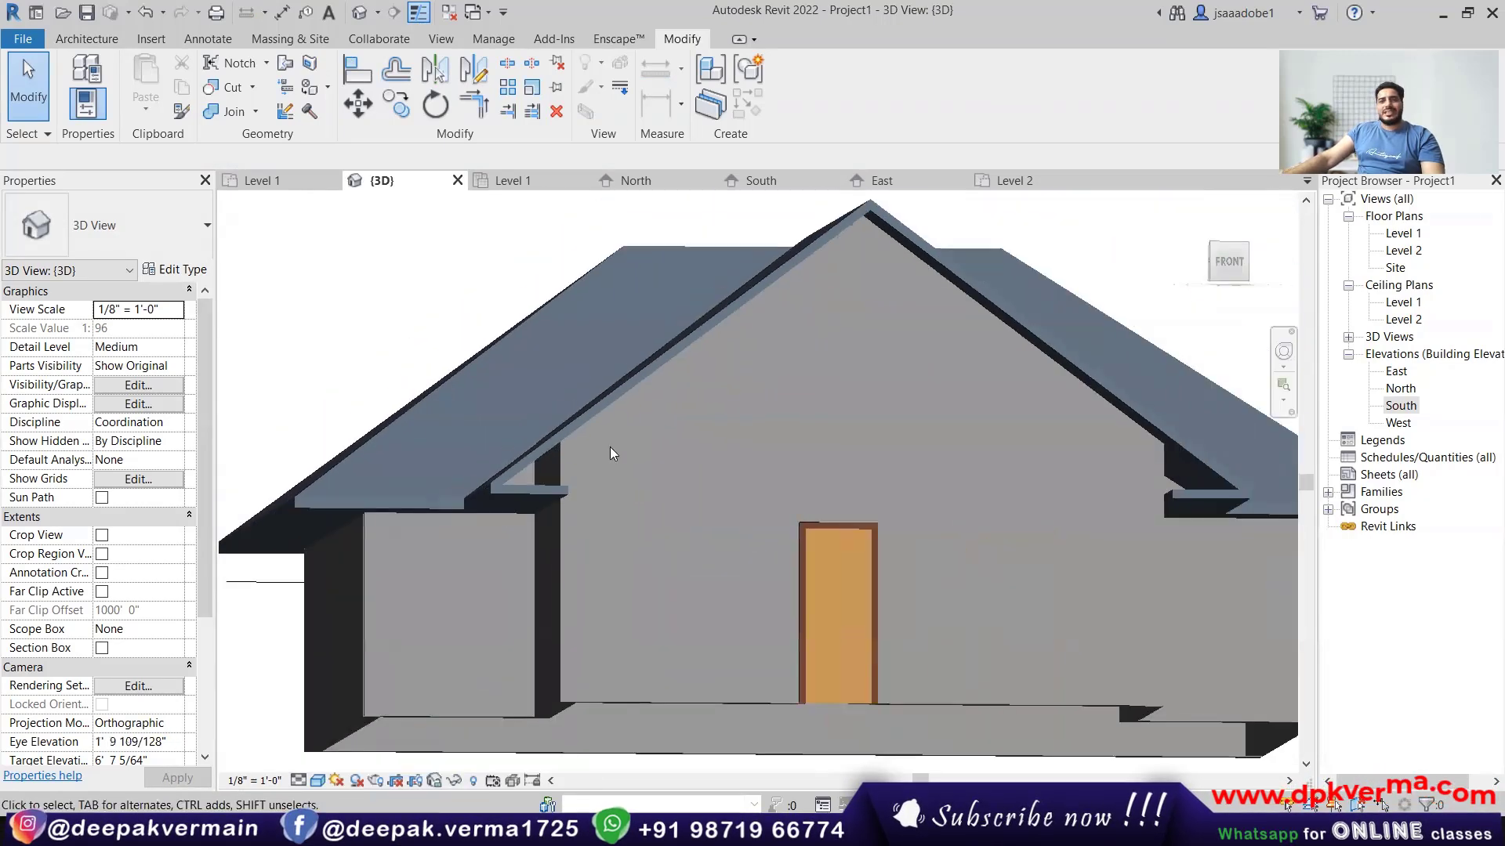
scroll(610, 446, "up", 1)
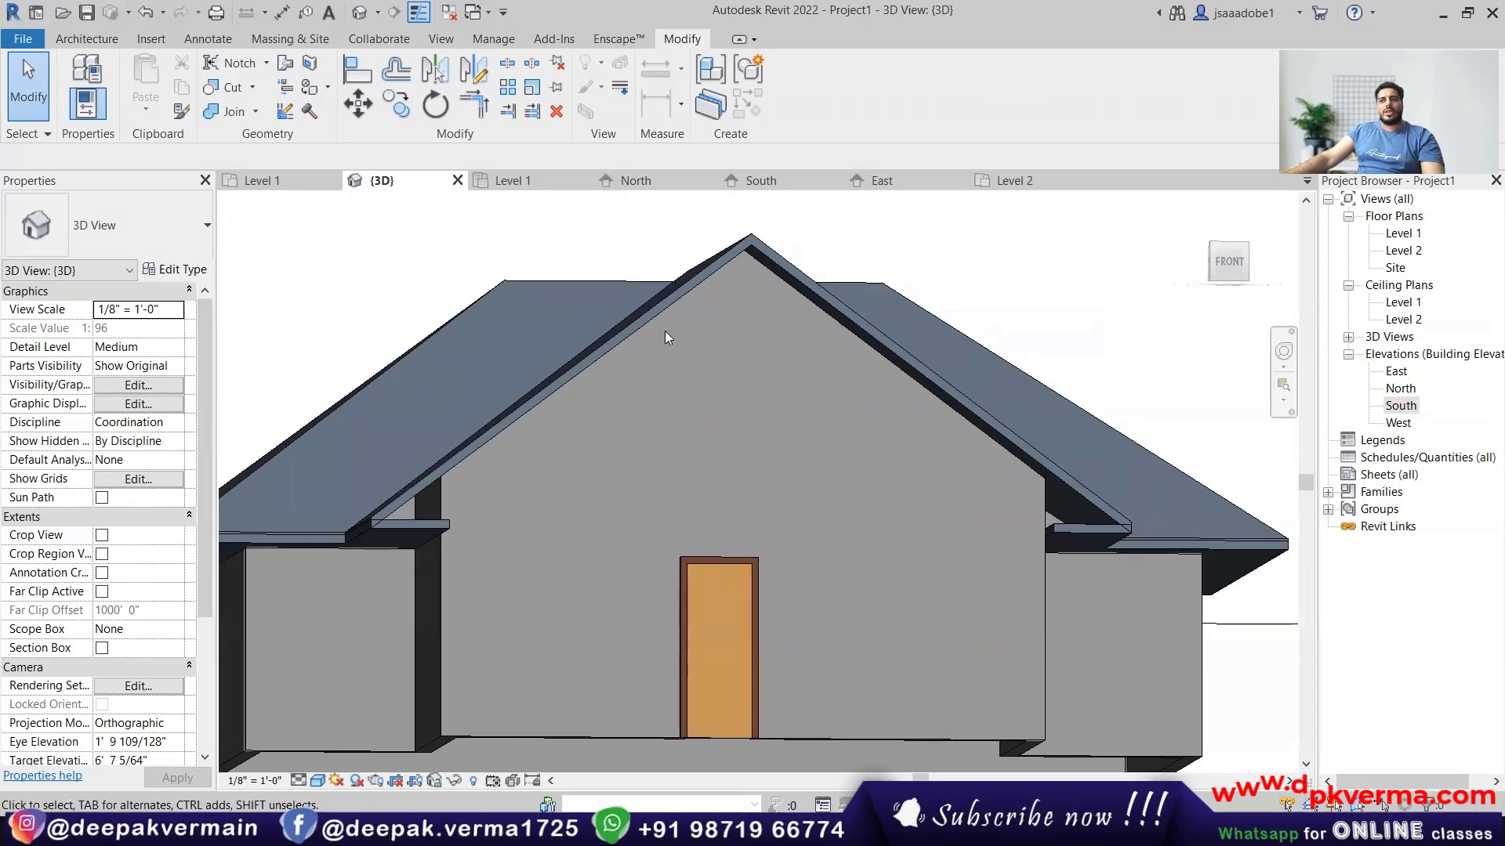
Open the Site floor plan and switch its visual style to Wireframe.
double_click(1403, 250)
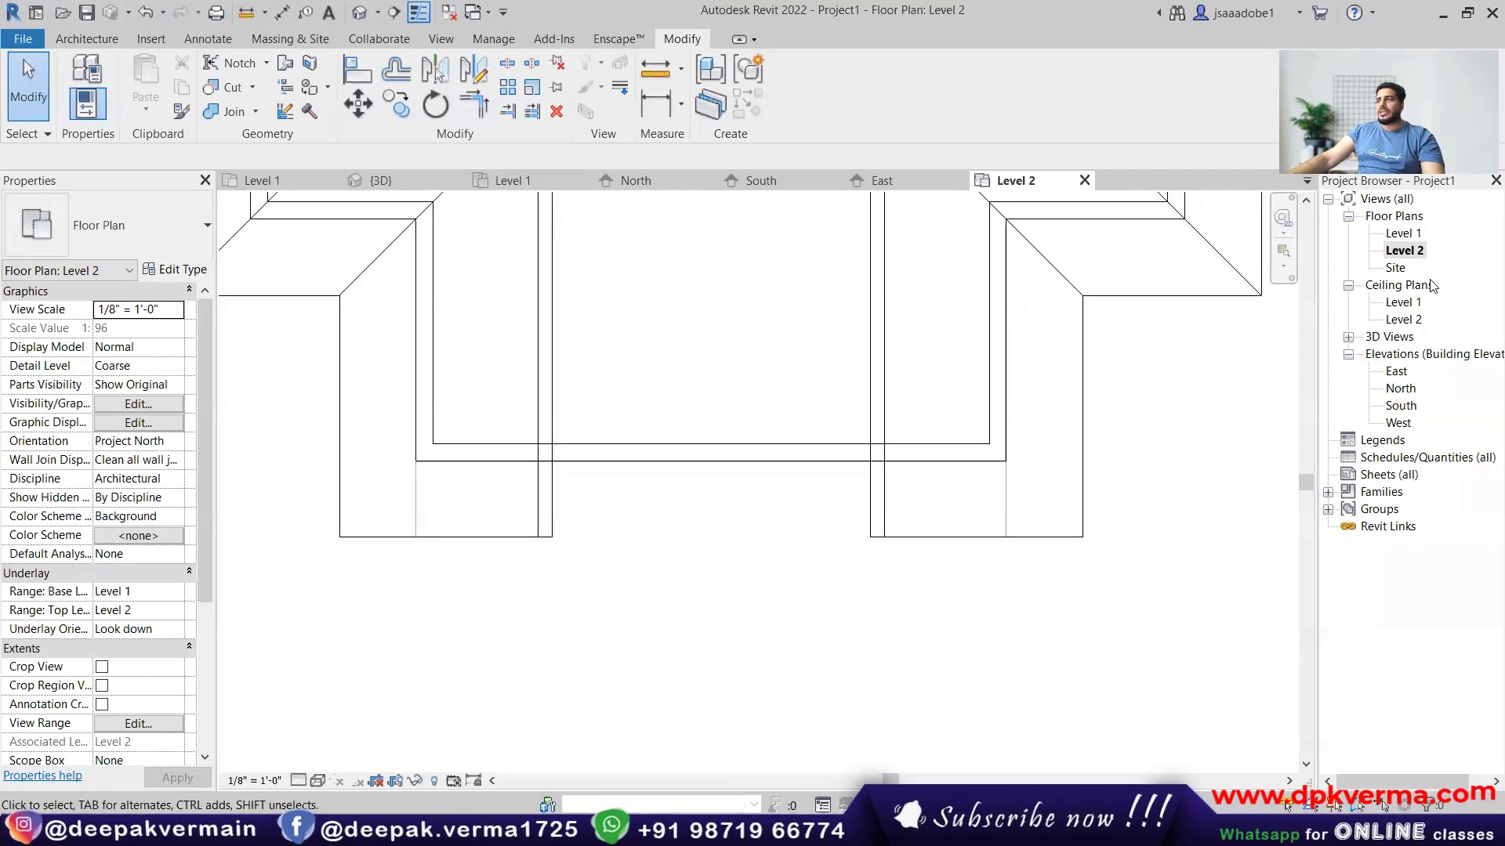
left_click(1398, 268)
double_click(1397, 268)
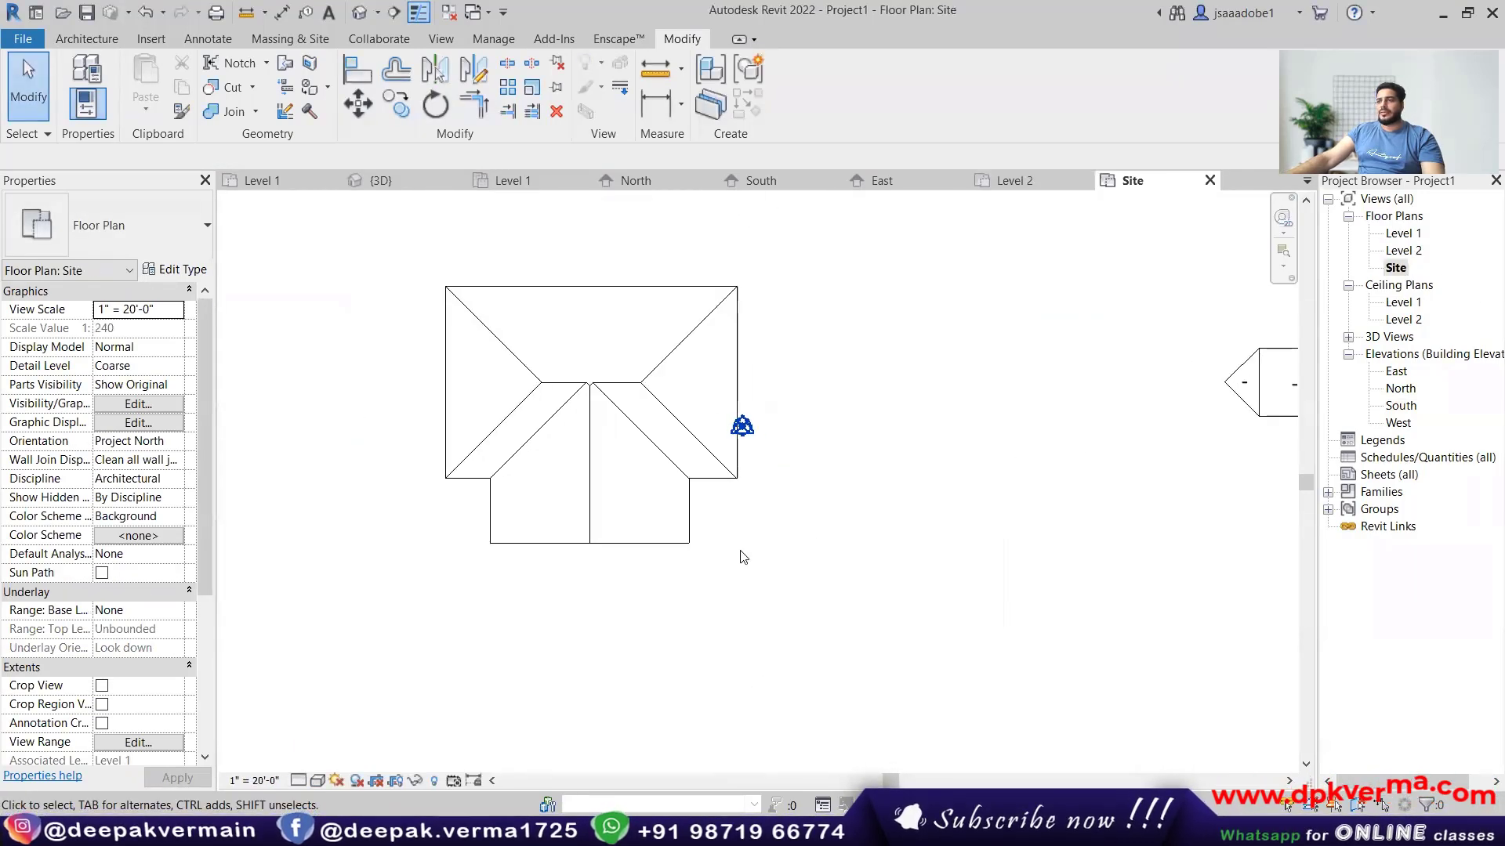
left_click(318, 780)
left_click(384, 684)
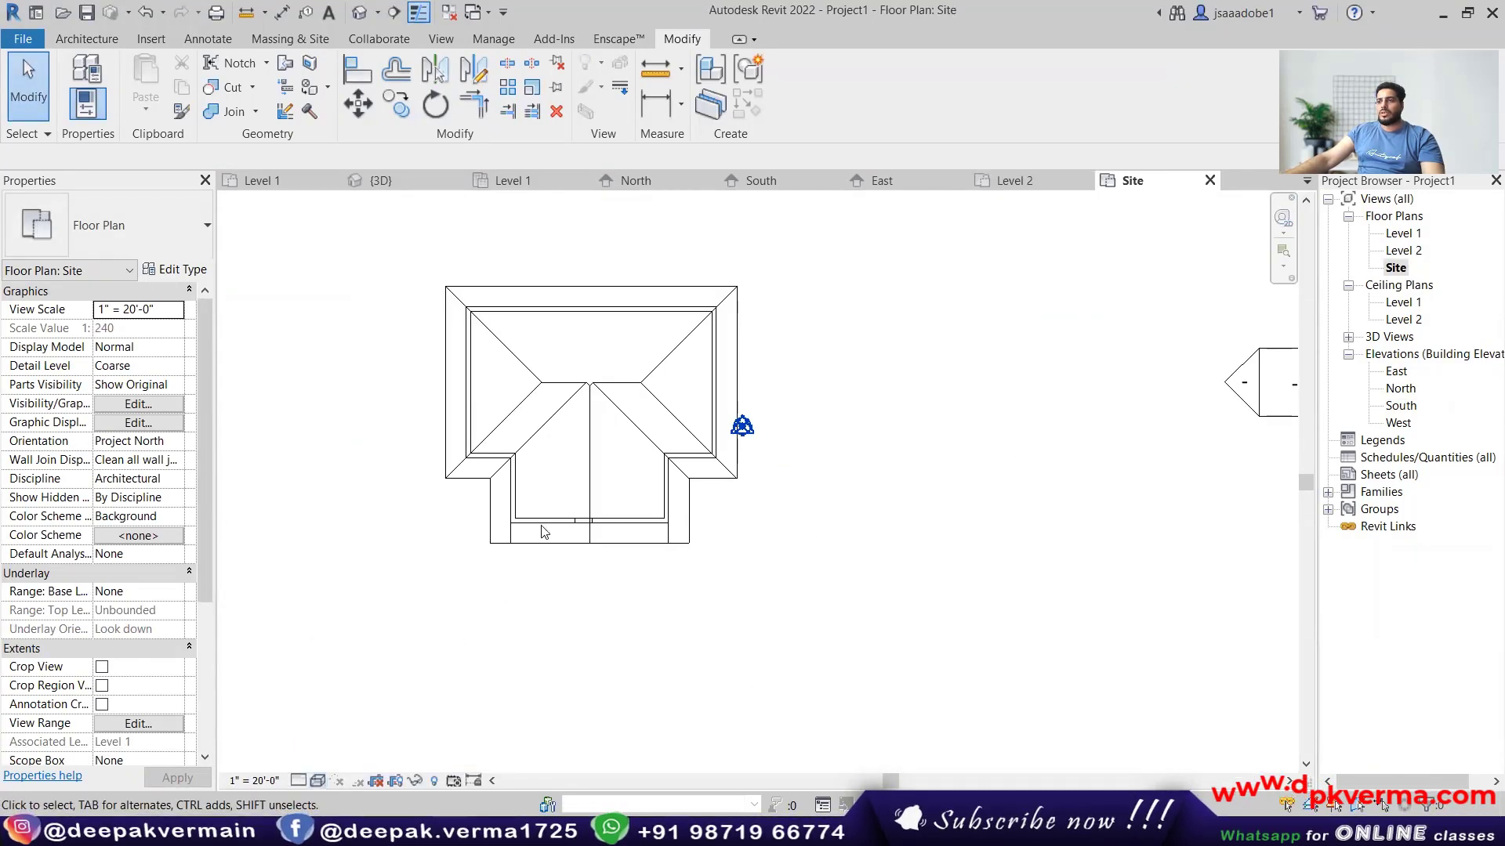
scroll(541, 552, "up", 2)
scroll(593, 541, "down", 1)
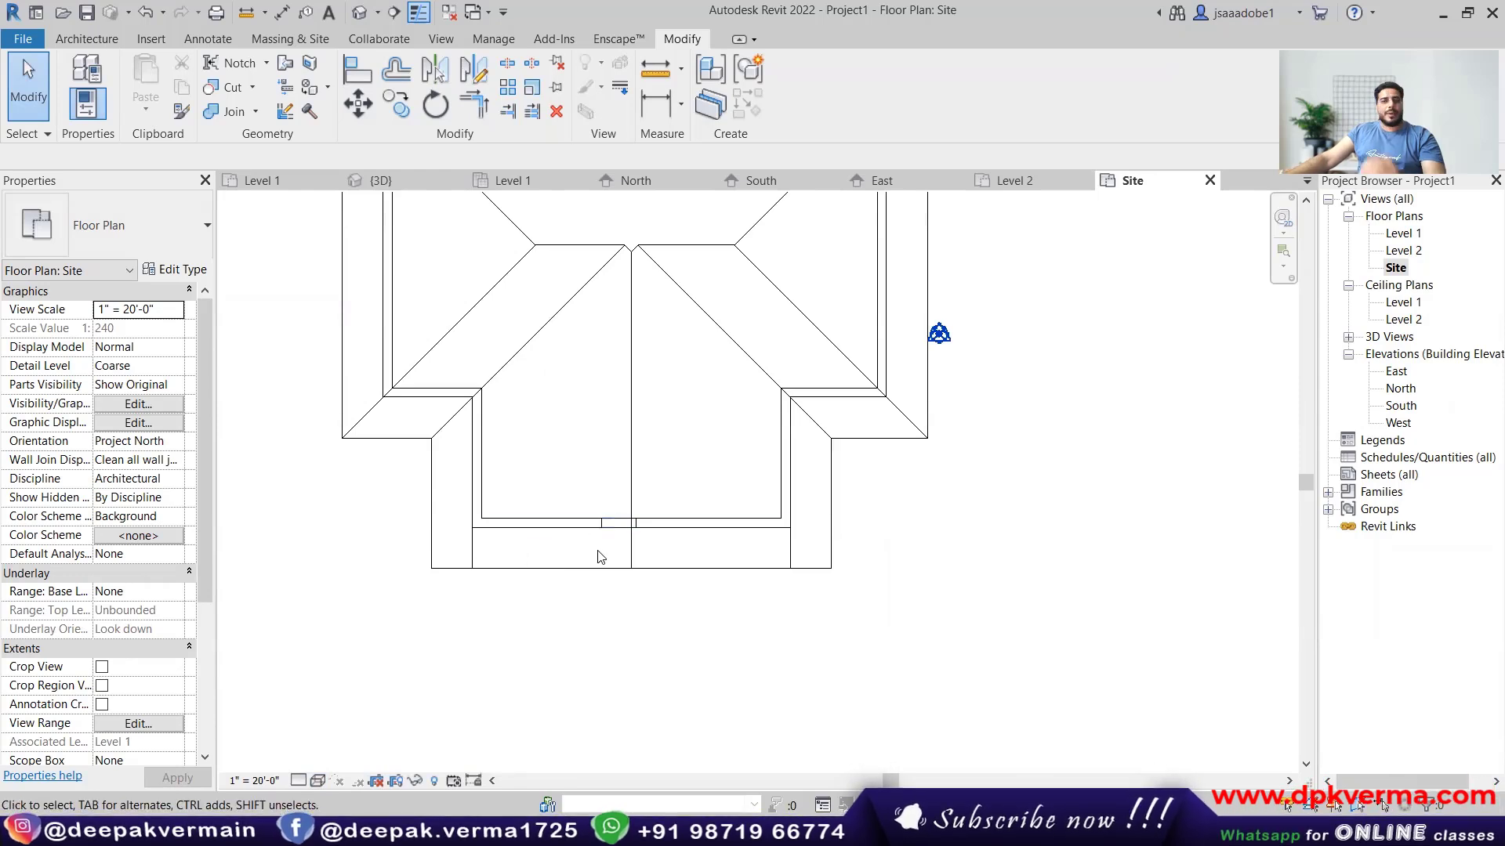
middle_click_drag(601, 551, 592, 608)
scroll(581, 538, "down", 1)
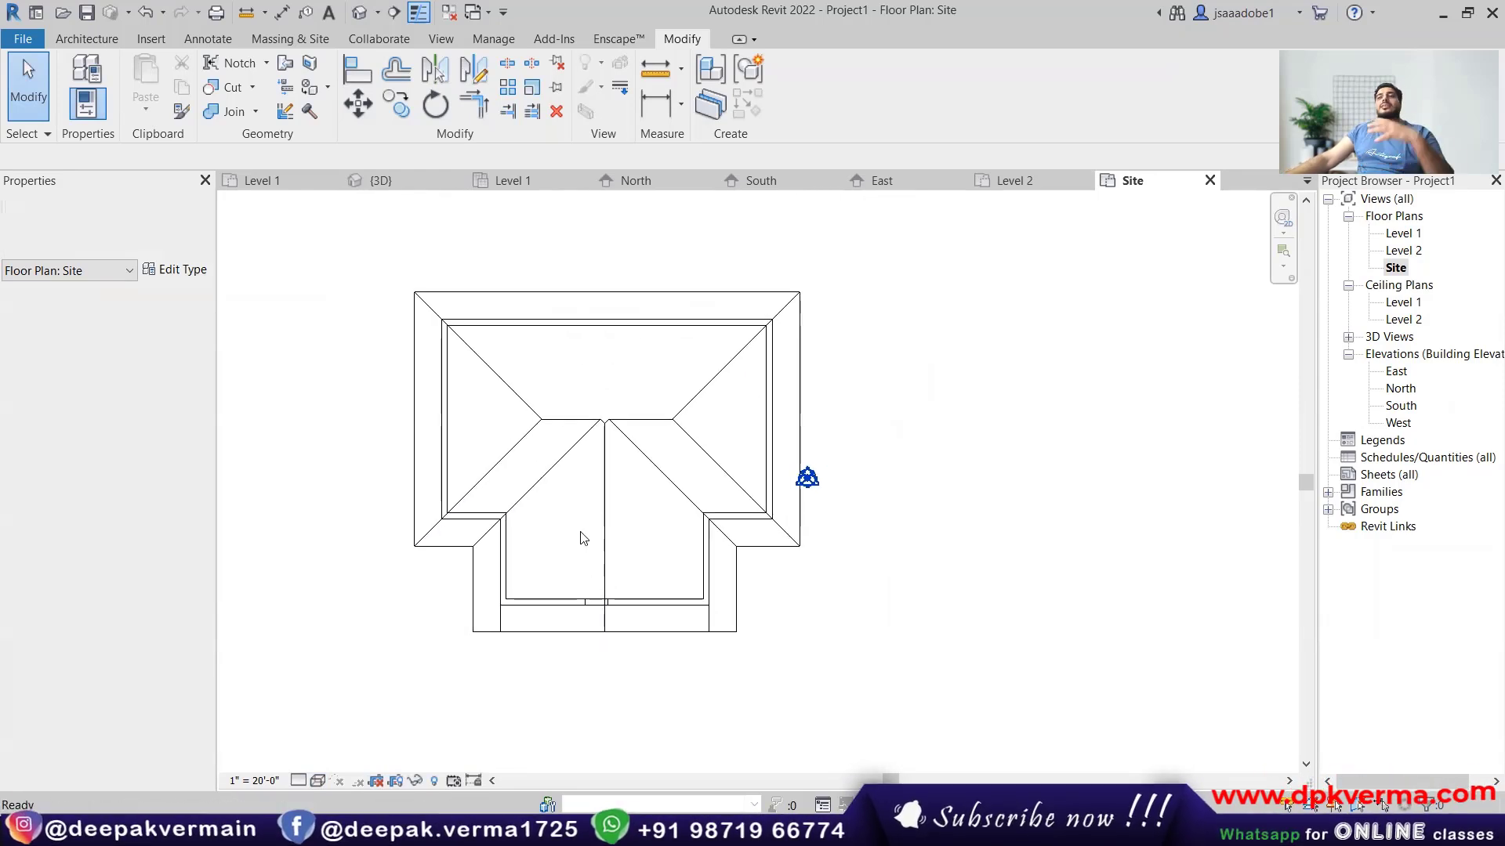
scroll(594, 540, "up", 4)
scroll(594, 556, "up", 3)
left_click(98, 44)
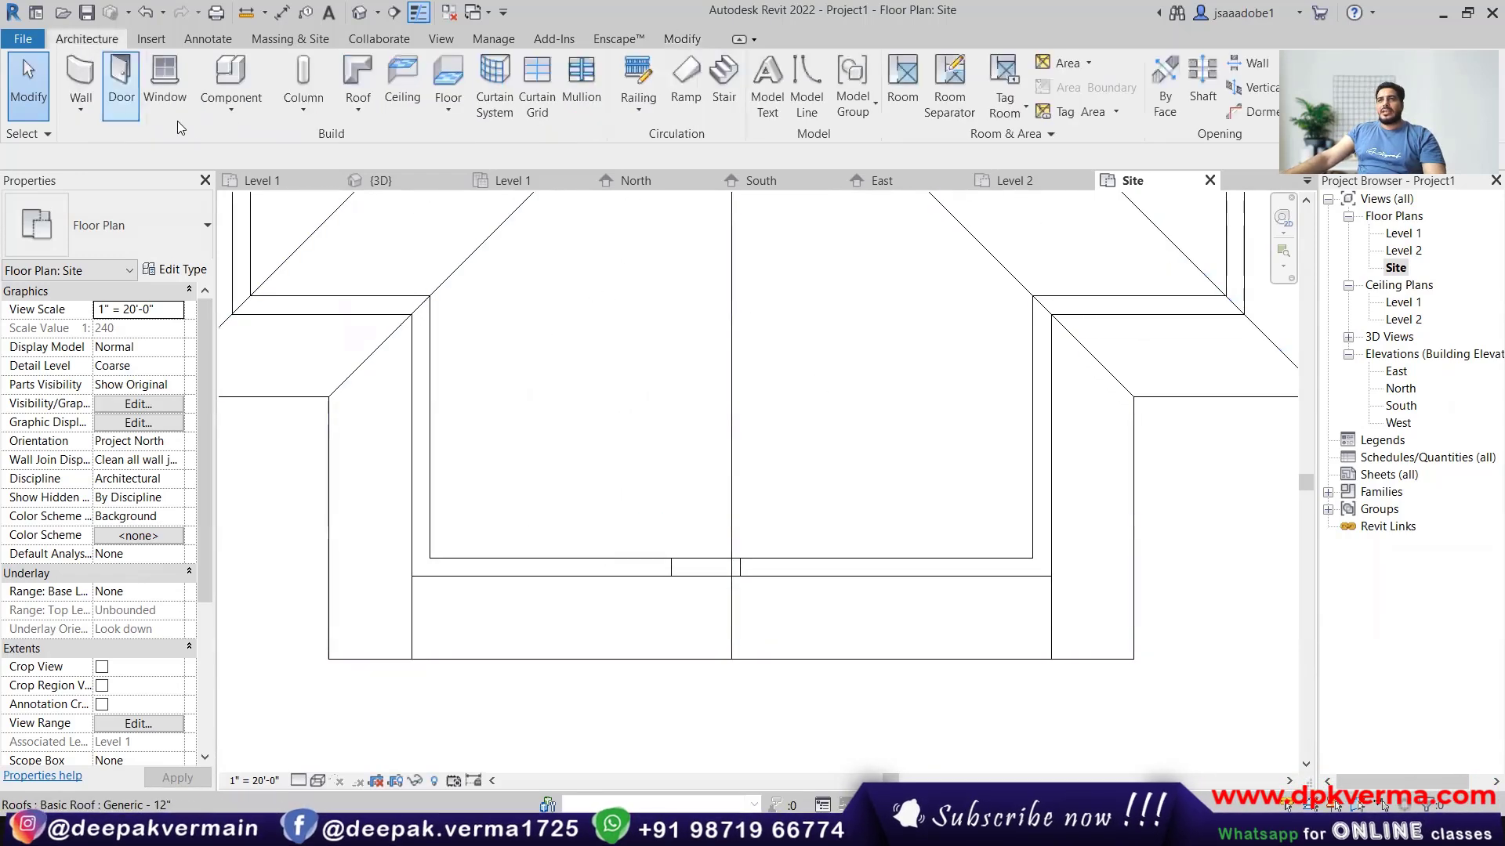
left_click(359, 110)
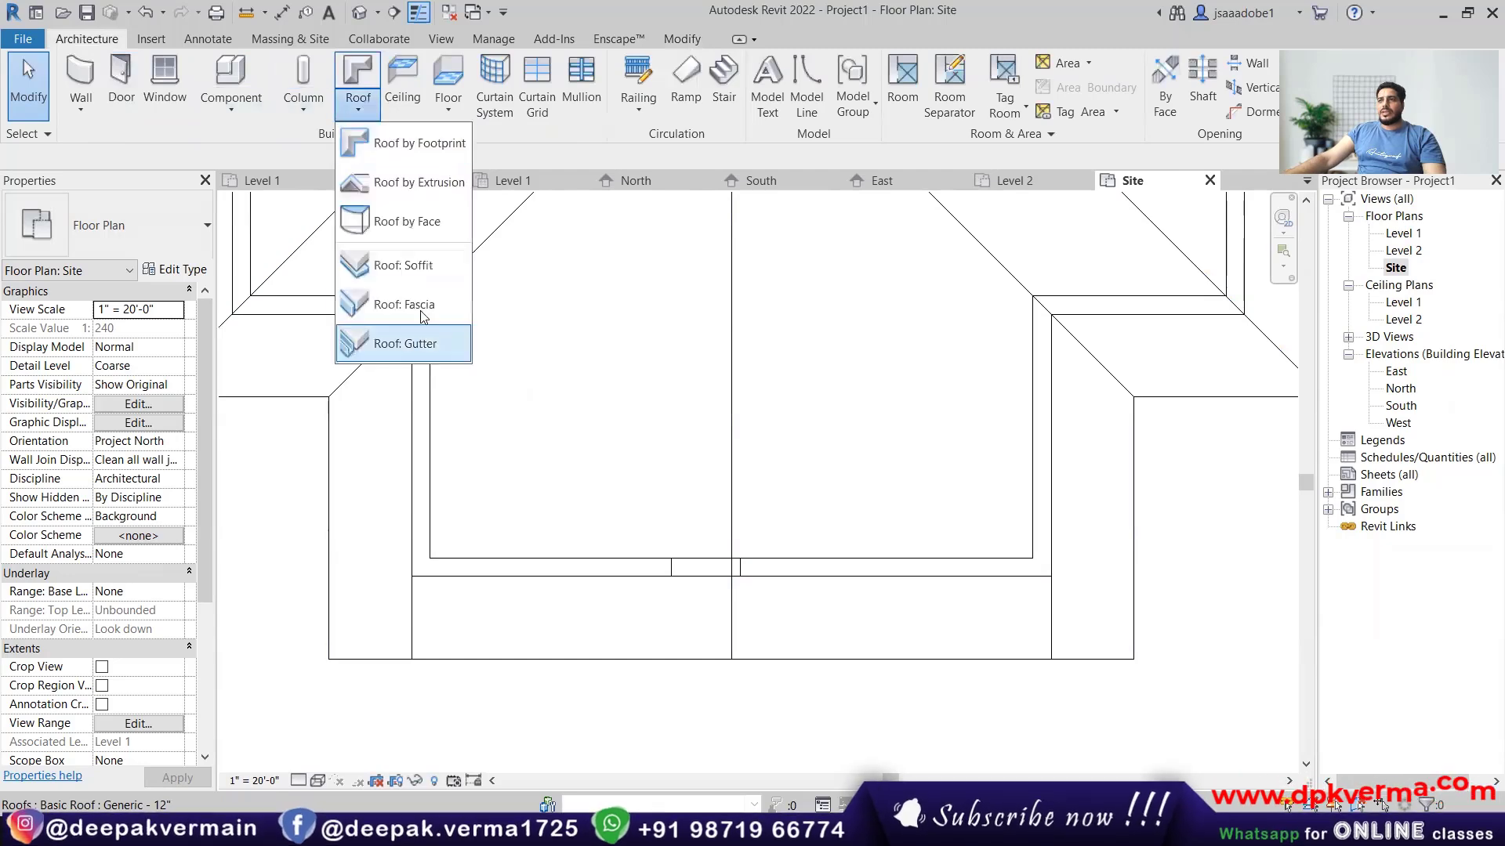
left_click(401, 266)
left_click(603, 444)
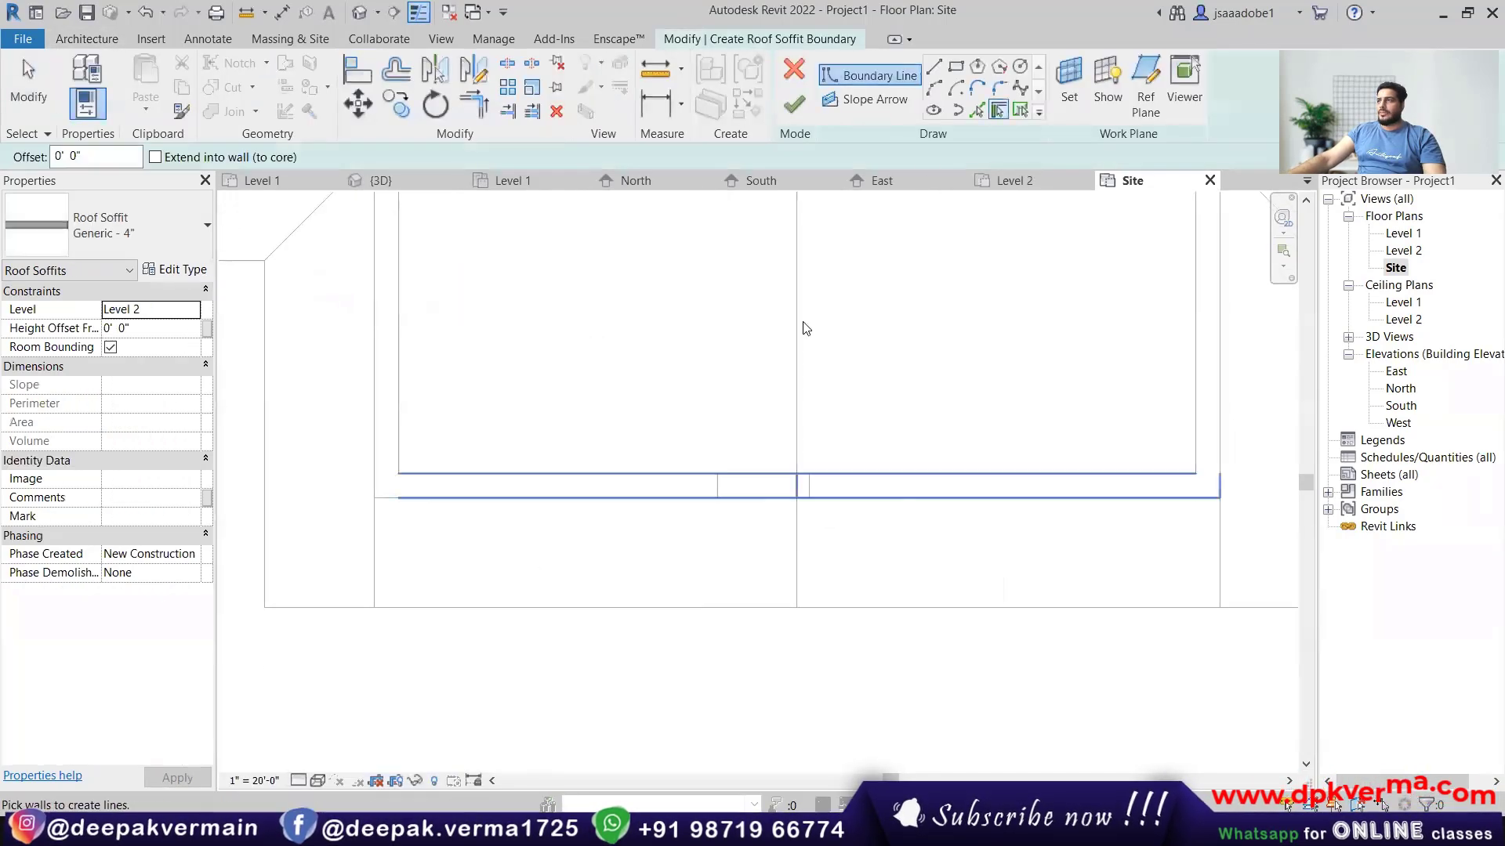
left_click(953, 69)
left_click(377, 499)
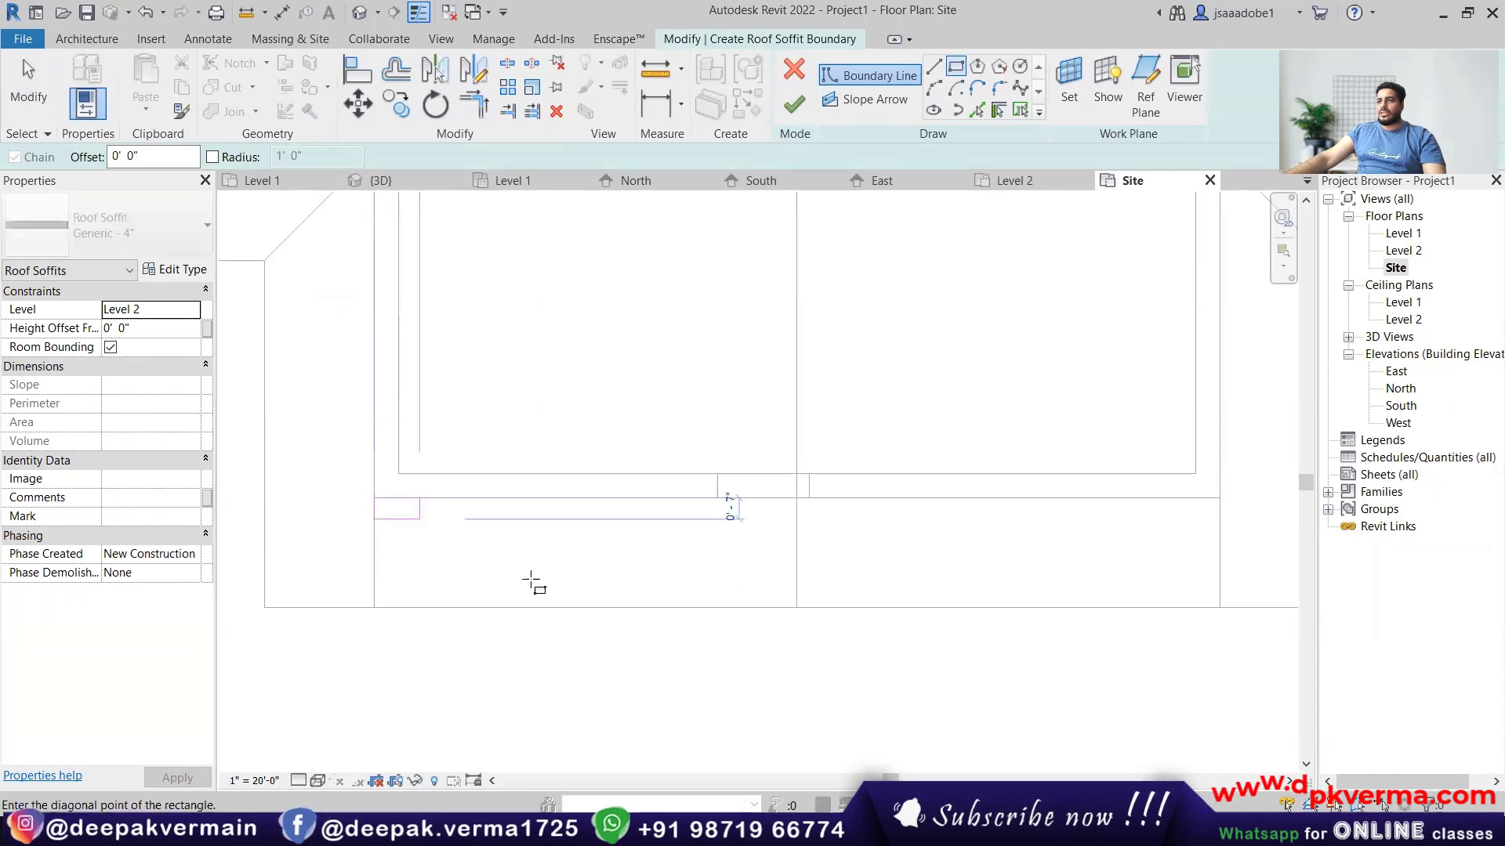
left_click(796, 607)
right_click(900, 313)
right_click(914, 334)
left_click(931, 347)
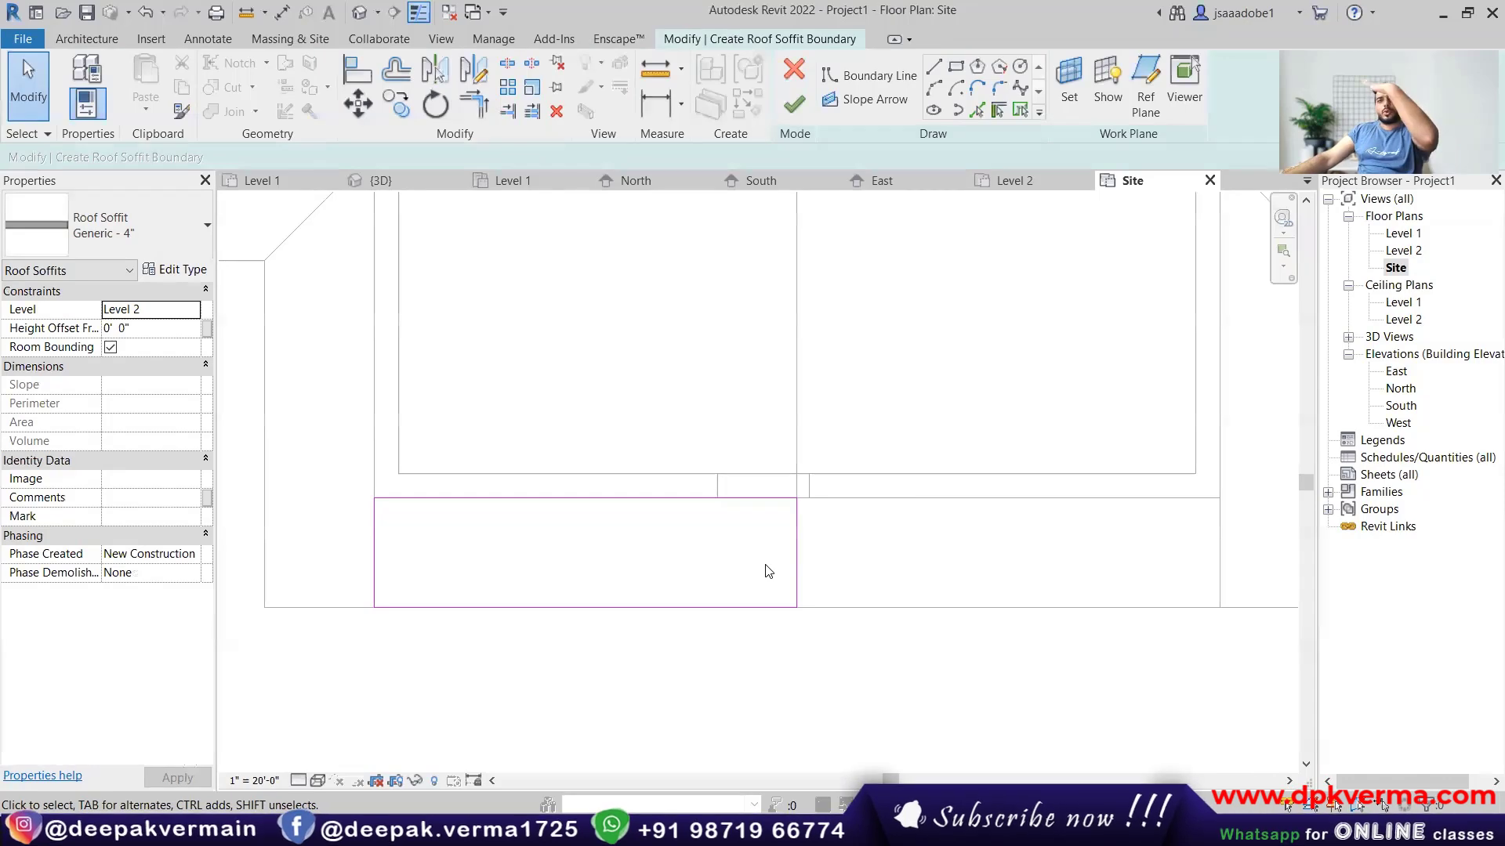
left_click(794, 69)
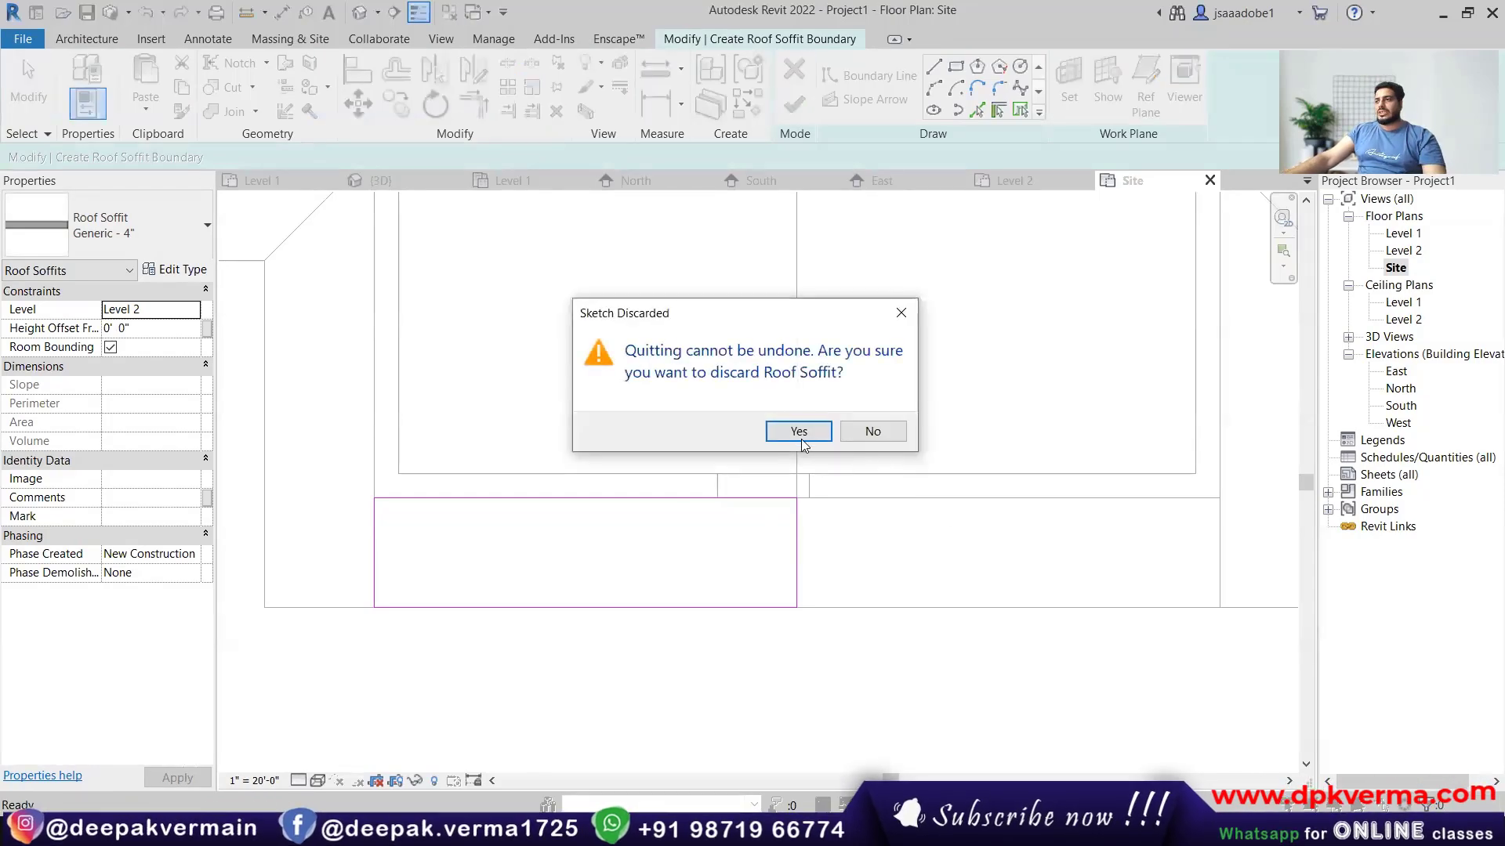
left_click(796, 431)
Edit the roof's footprint in the Level 1 plan, check the slope of the front projection's west edge, and finish the sketch.
left_click(359, 13)
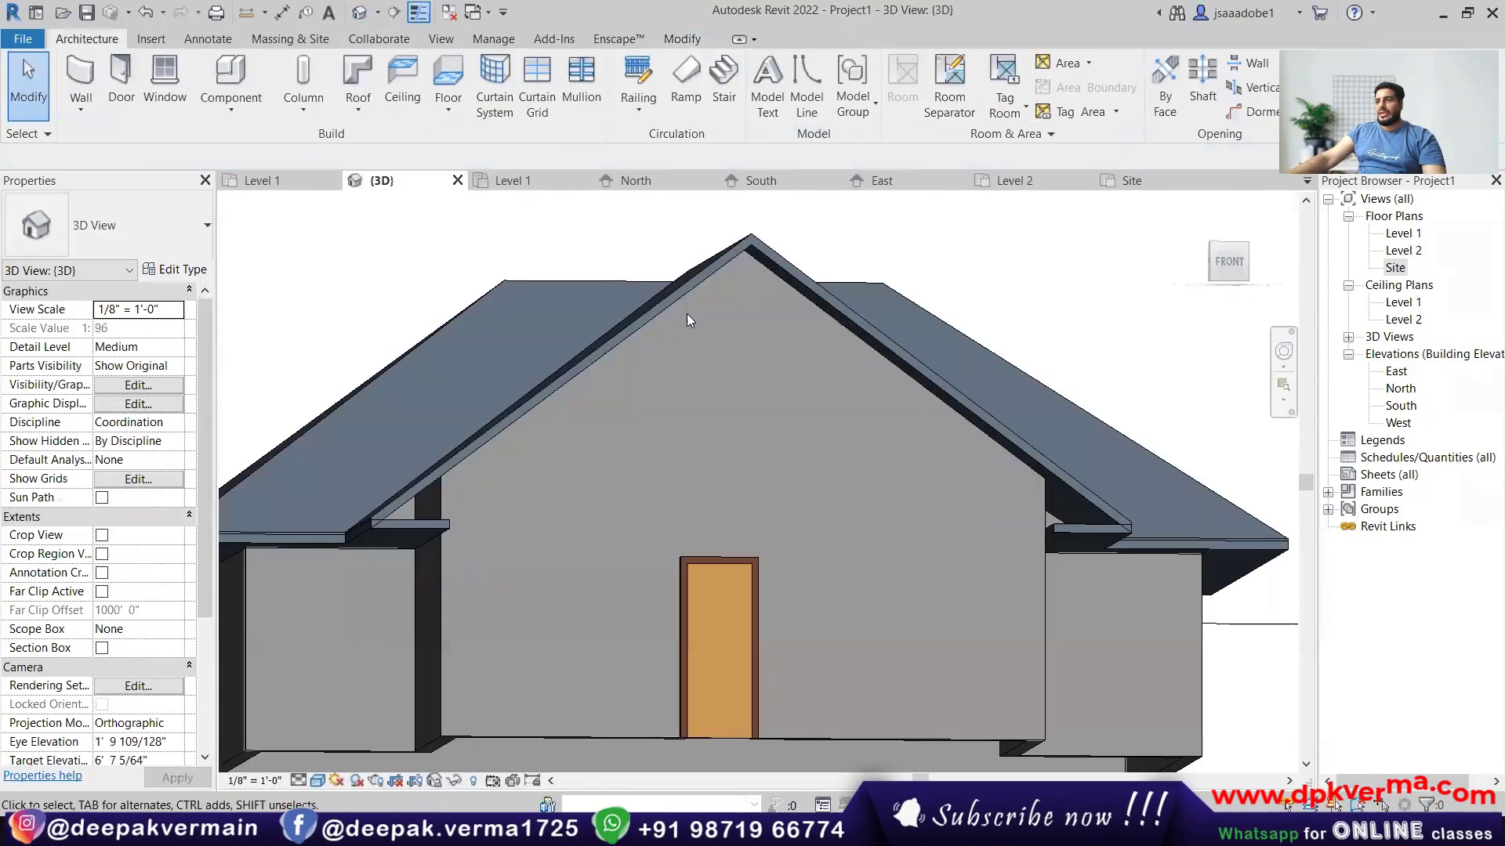
left_click(680, 296)
left_click(801, 83)
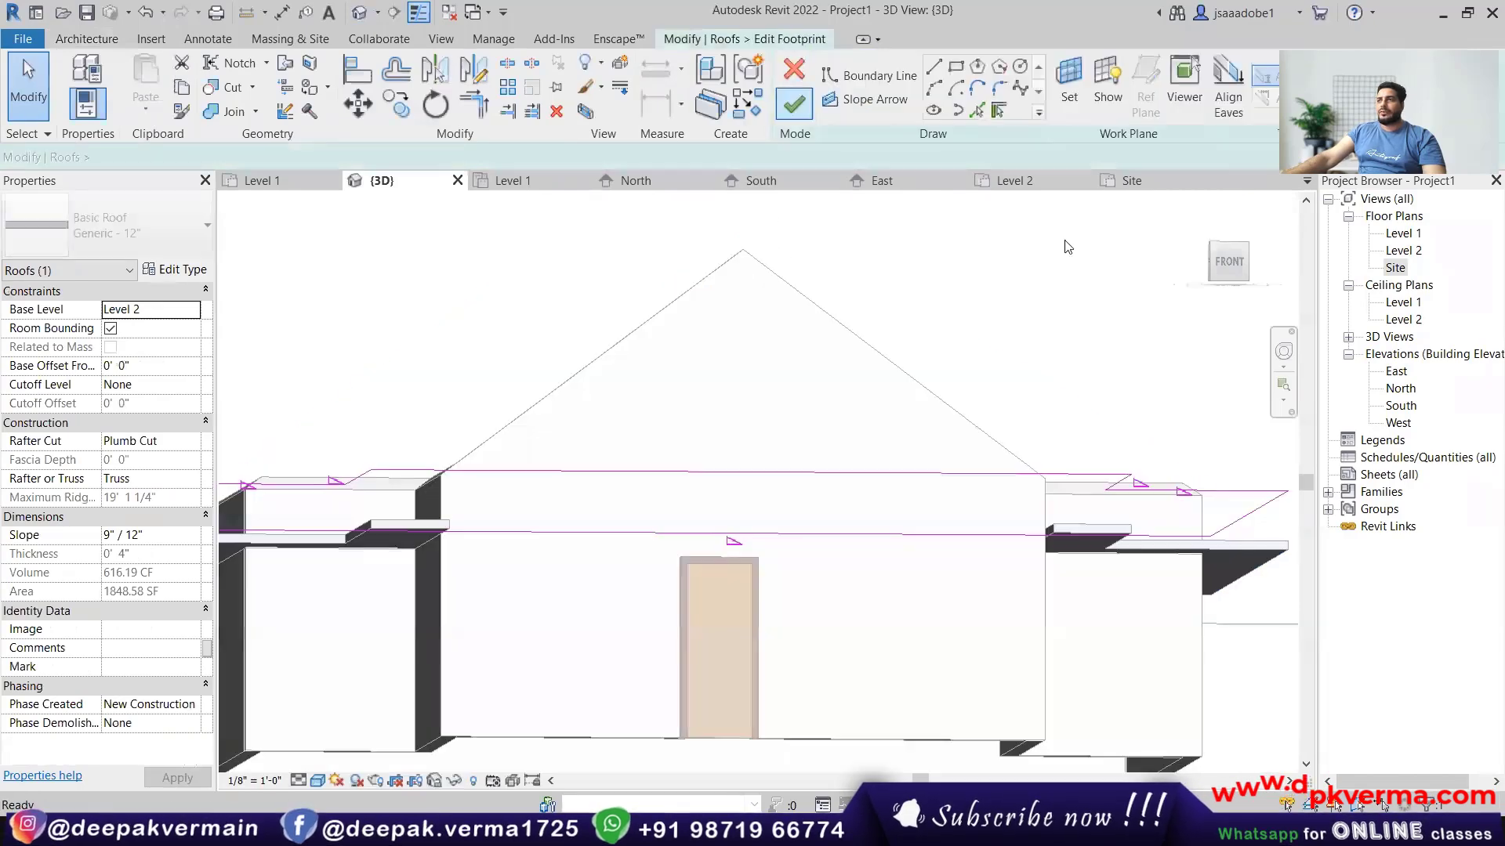
double_click(1398, 235)
scroll(504, 526, "up", 3)
left_click(424, 535)
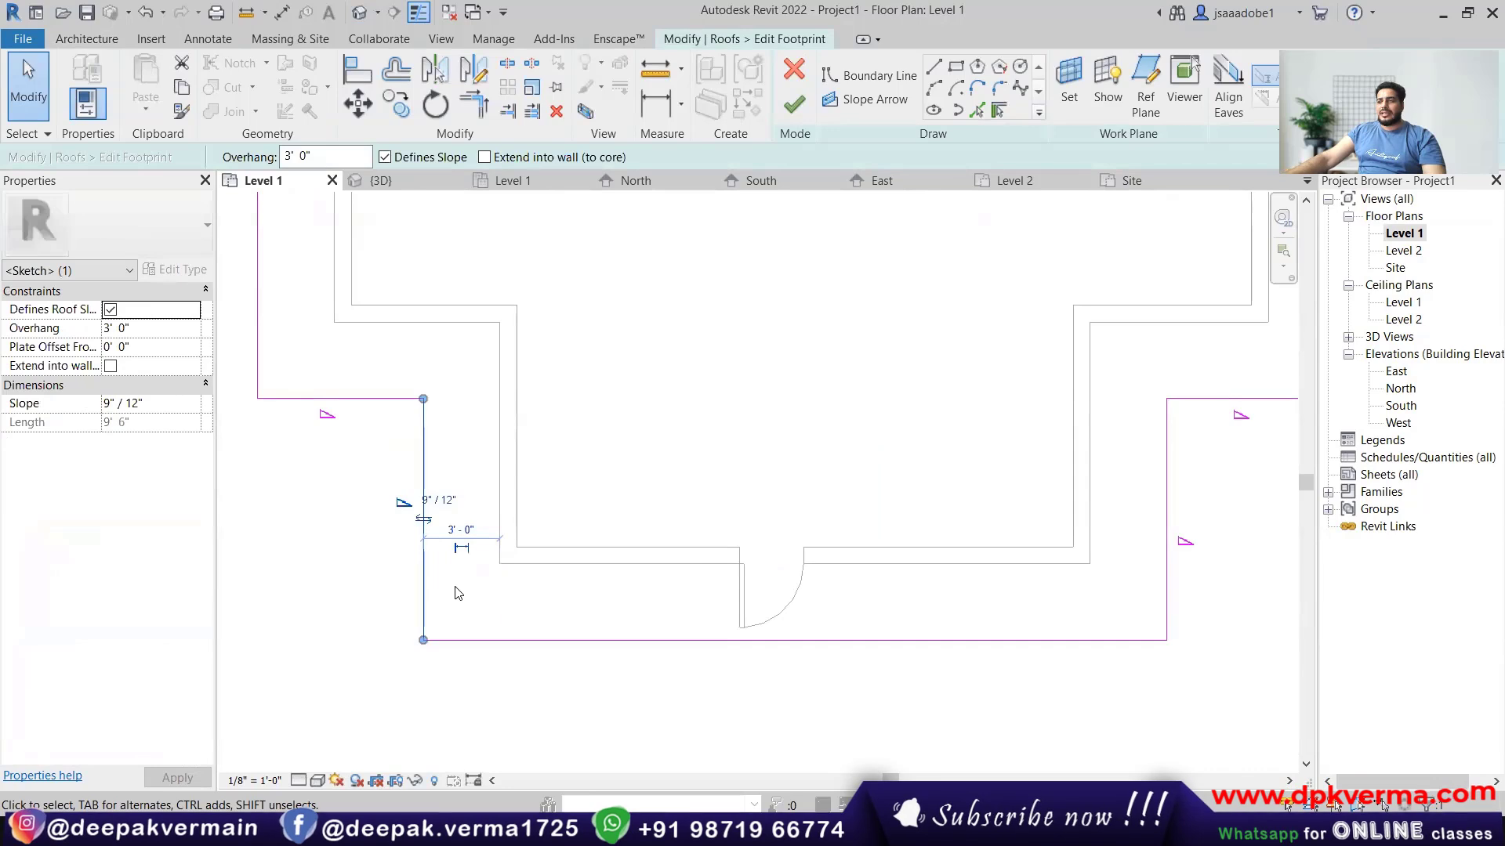
scroll(420, 487, "up", 3)
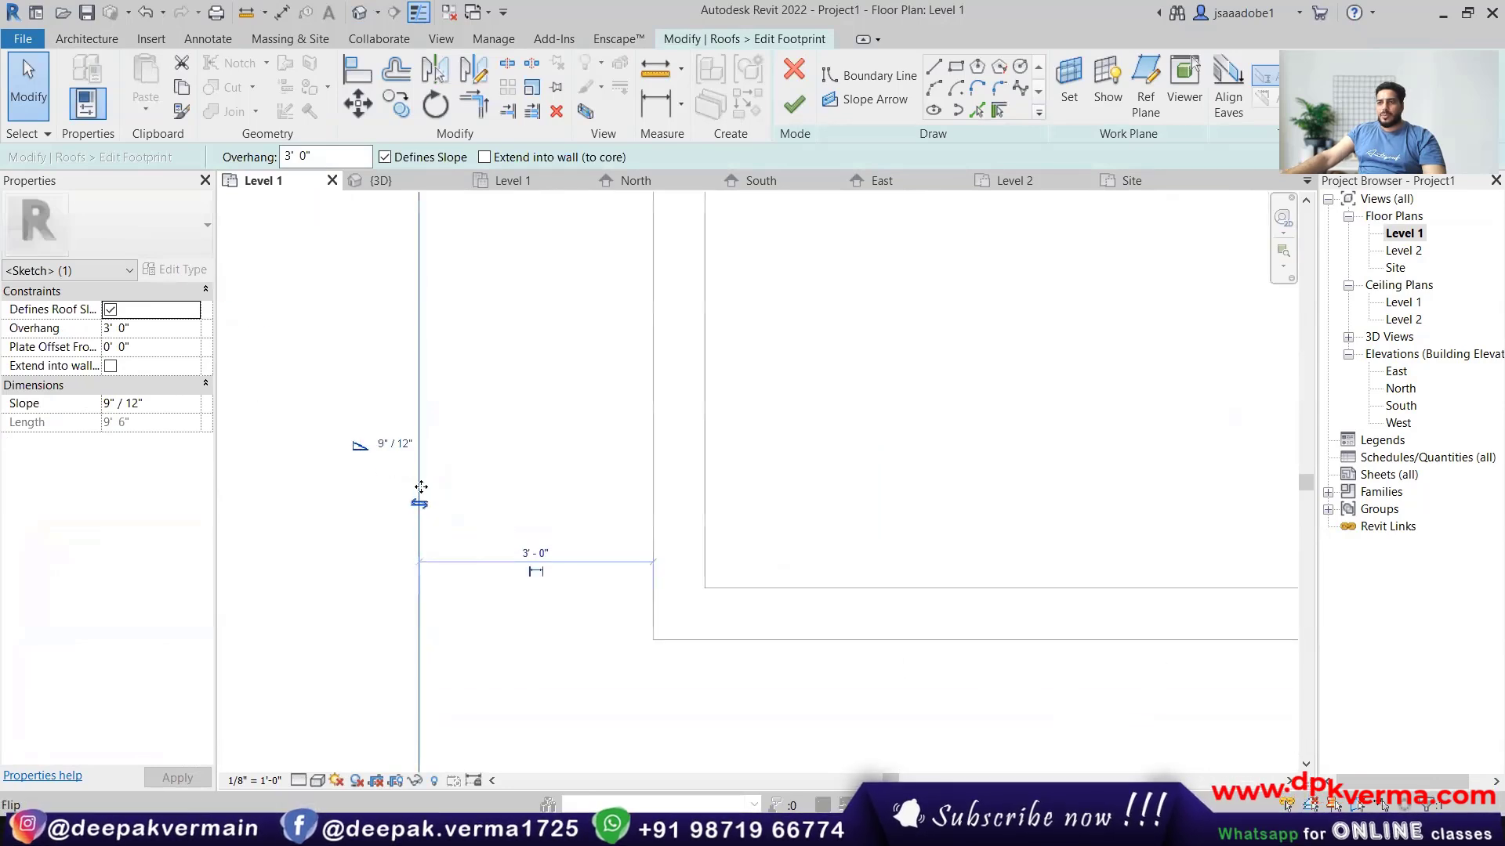
left_click(387, 448)
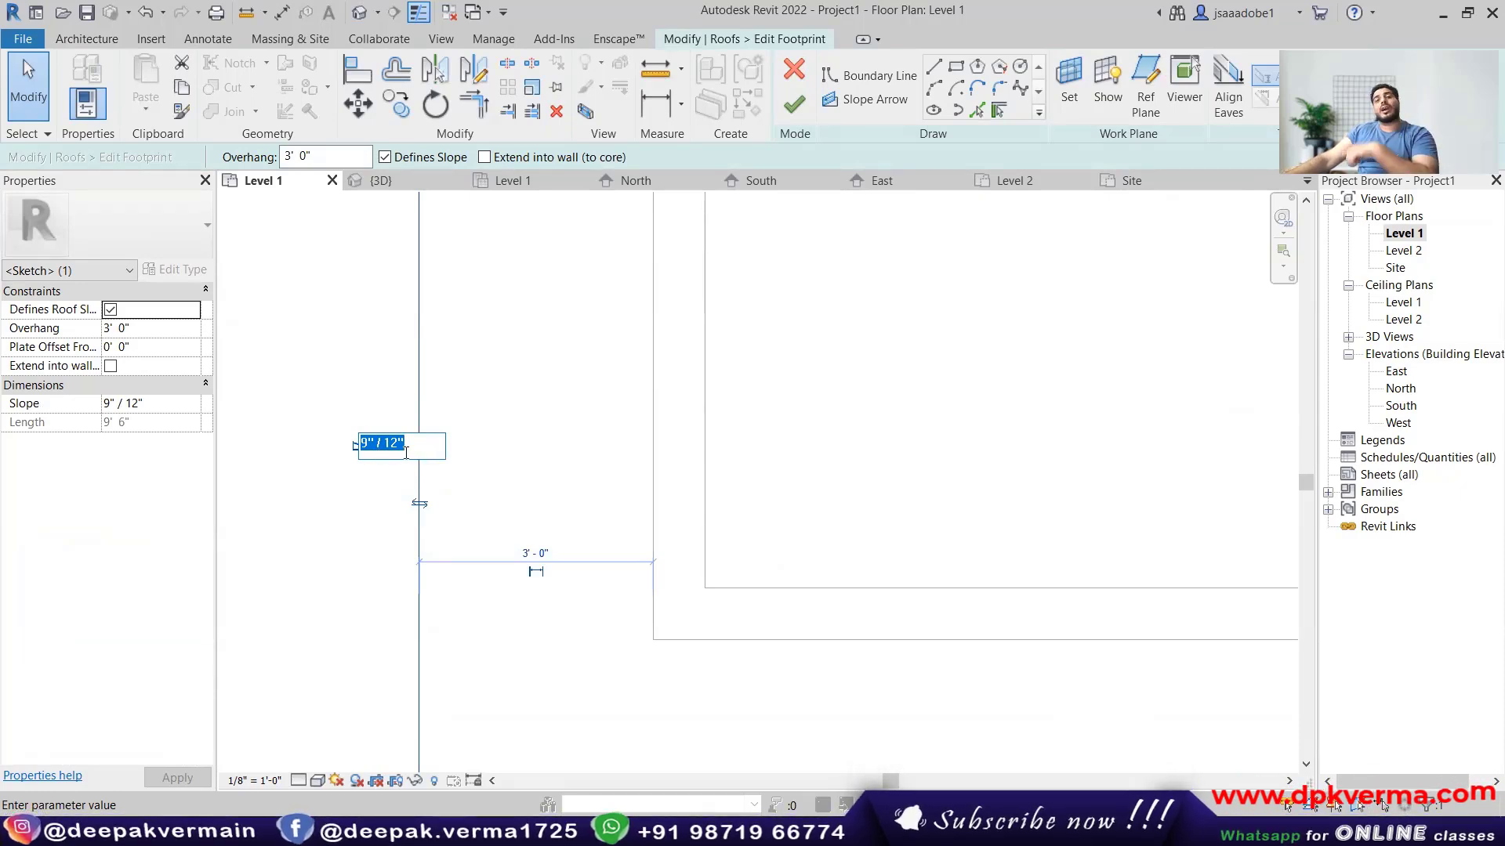
key("Return")
left_click(792, 101)
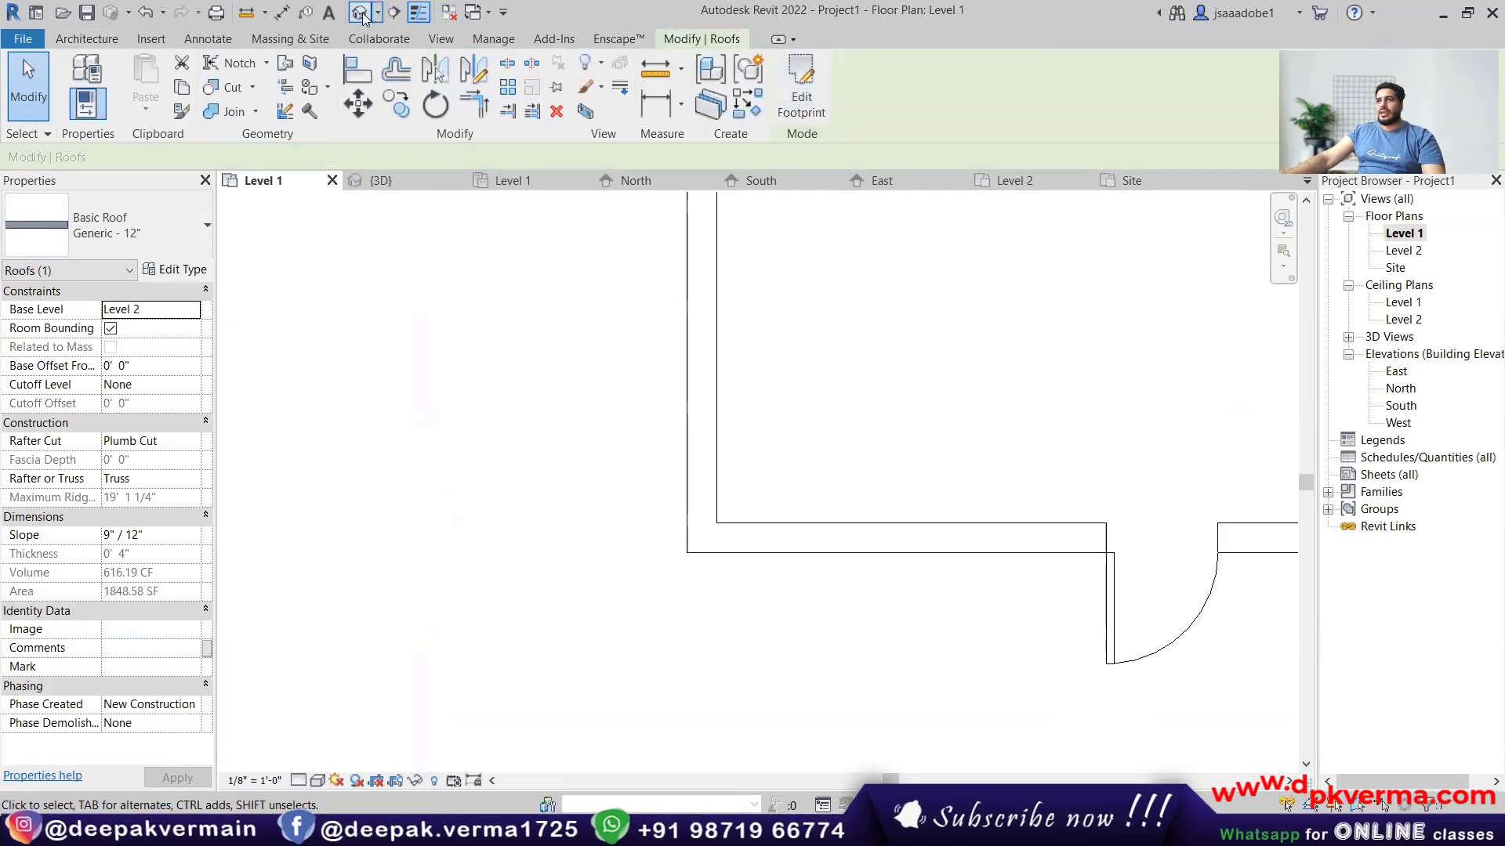
Start a roof soffit in the Site plan and sketch a 3' 0" deep rectangle from the front wall's west corner to the gable's ridge line.
double_click(1394, 268)
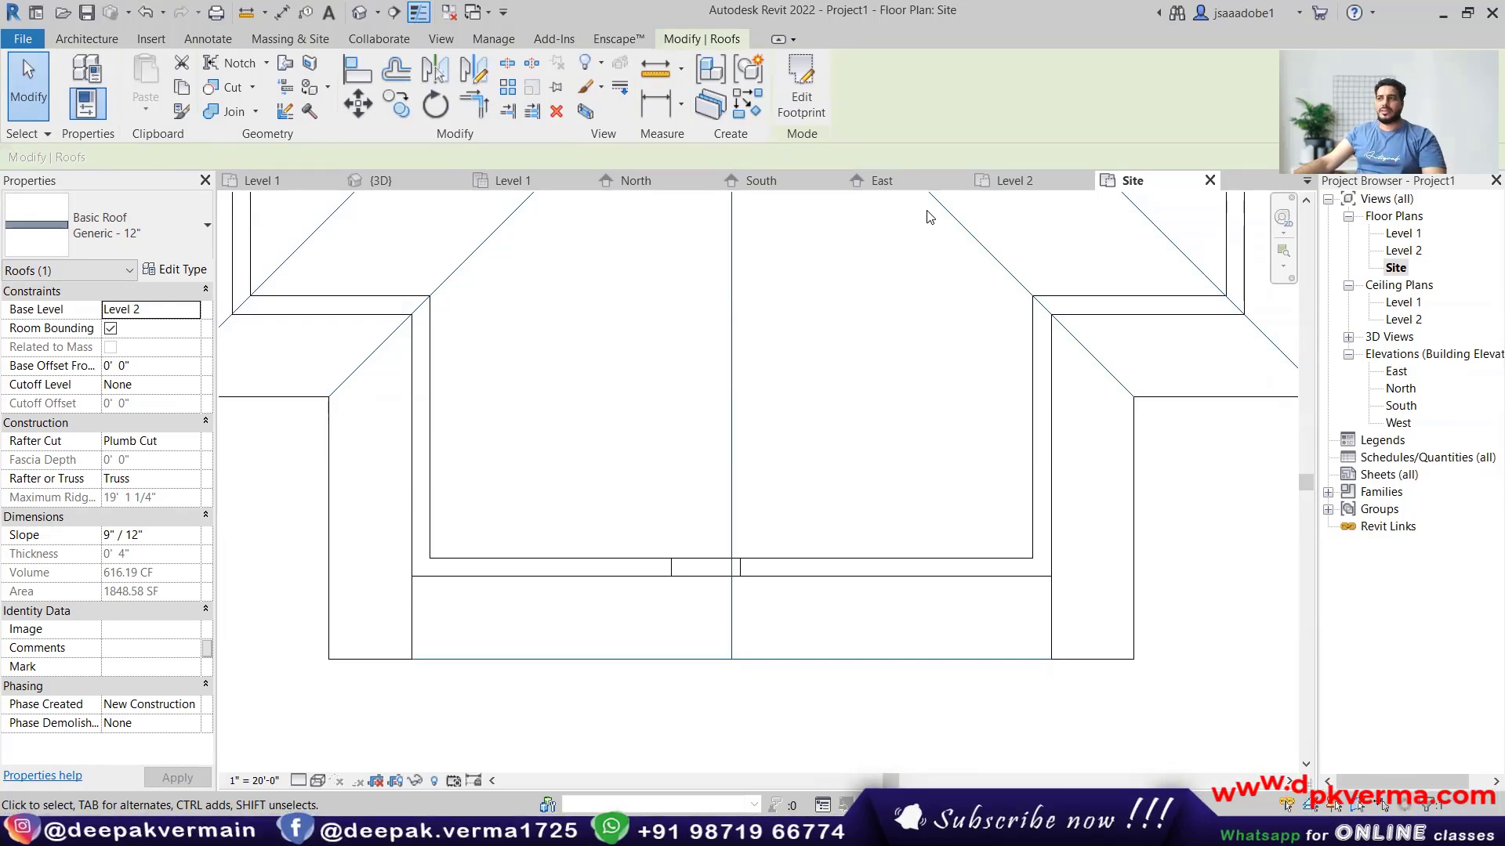
scroll(799, 403, "down", 2)
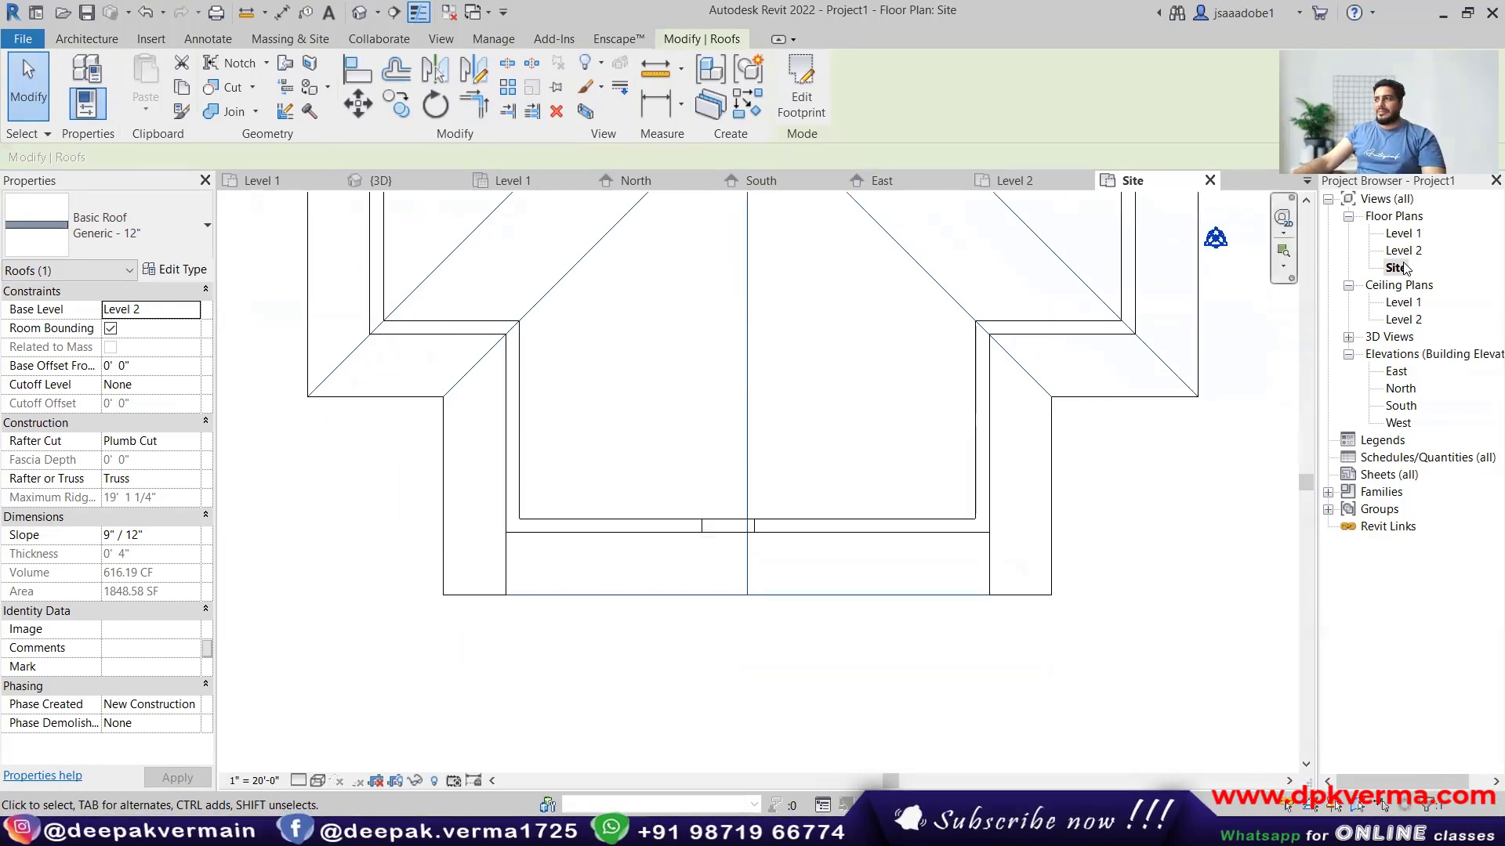
middle_click_drag(743, 416, 714, 426)
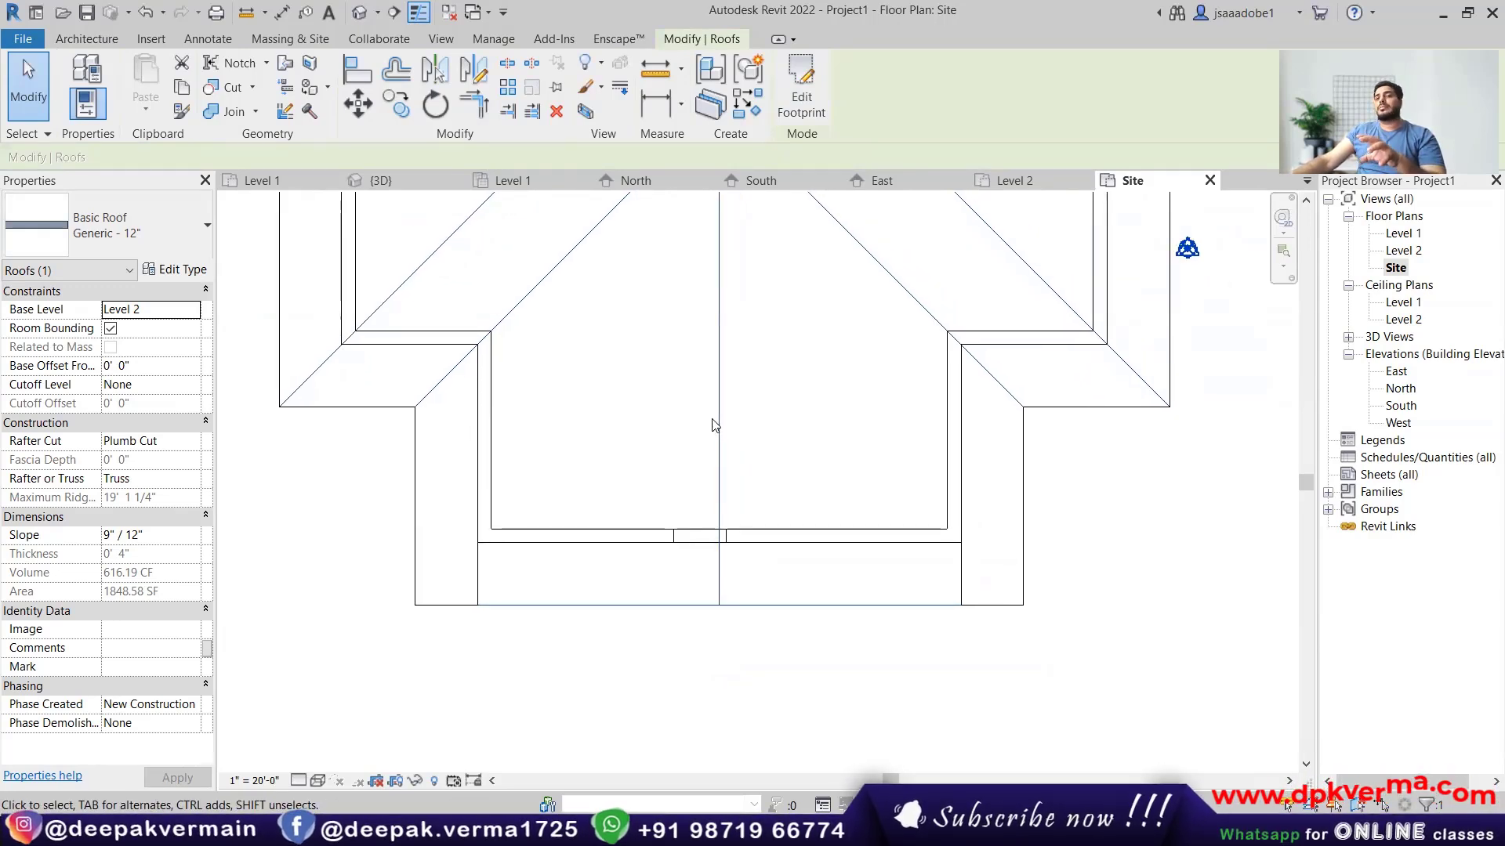
left_click(86, 38)
left_click(358, 112)
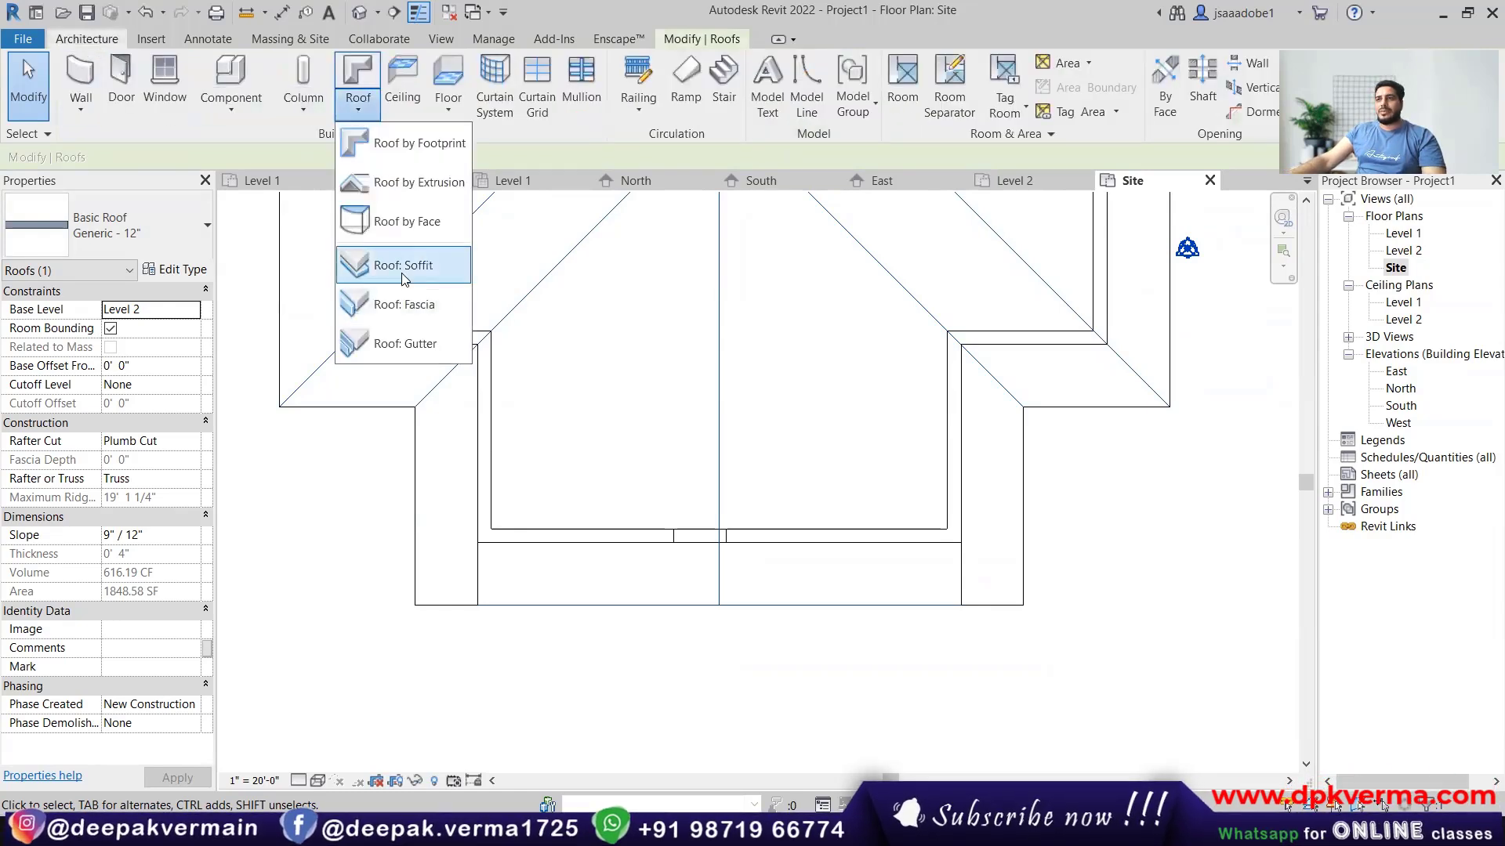
left_click(406, 262)
left_click(597, 445)
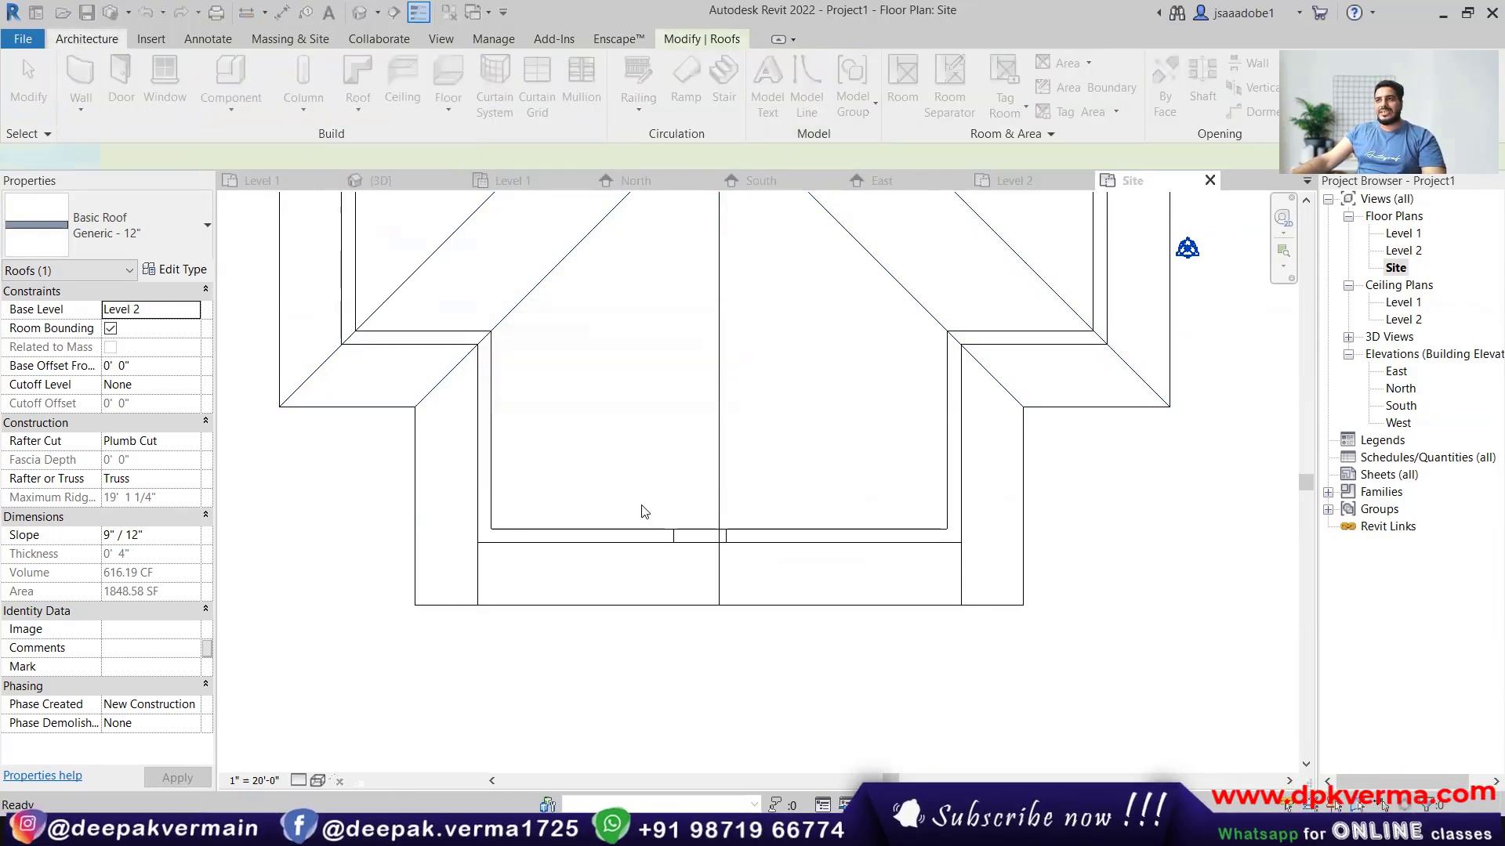
left_click(955, 65)
scroll(635, 592, "up", 2)
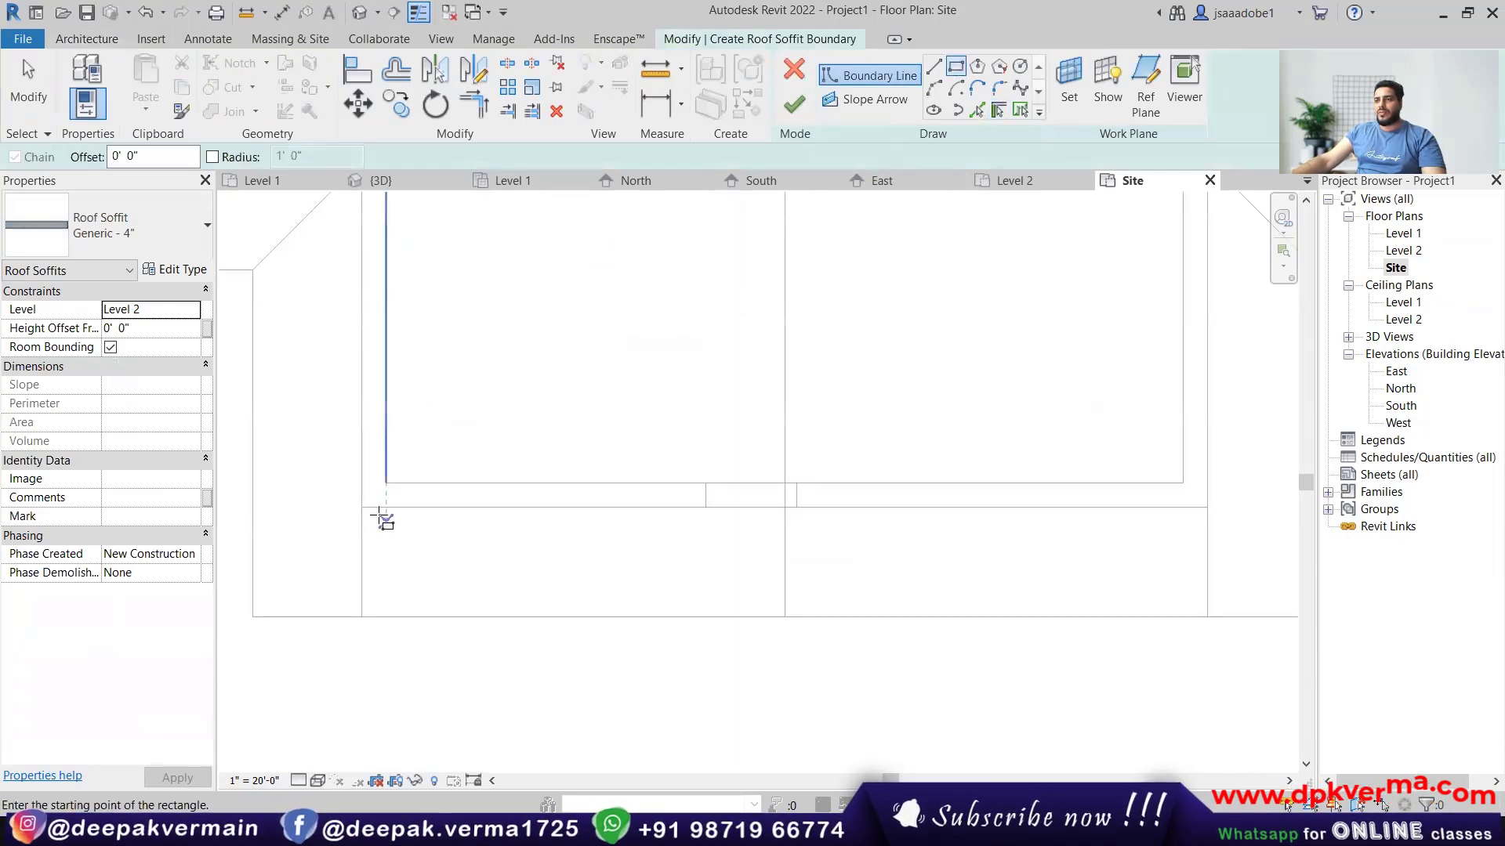
left_click(361, 507)
left_click(784, 617)
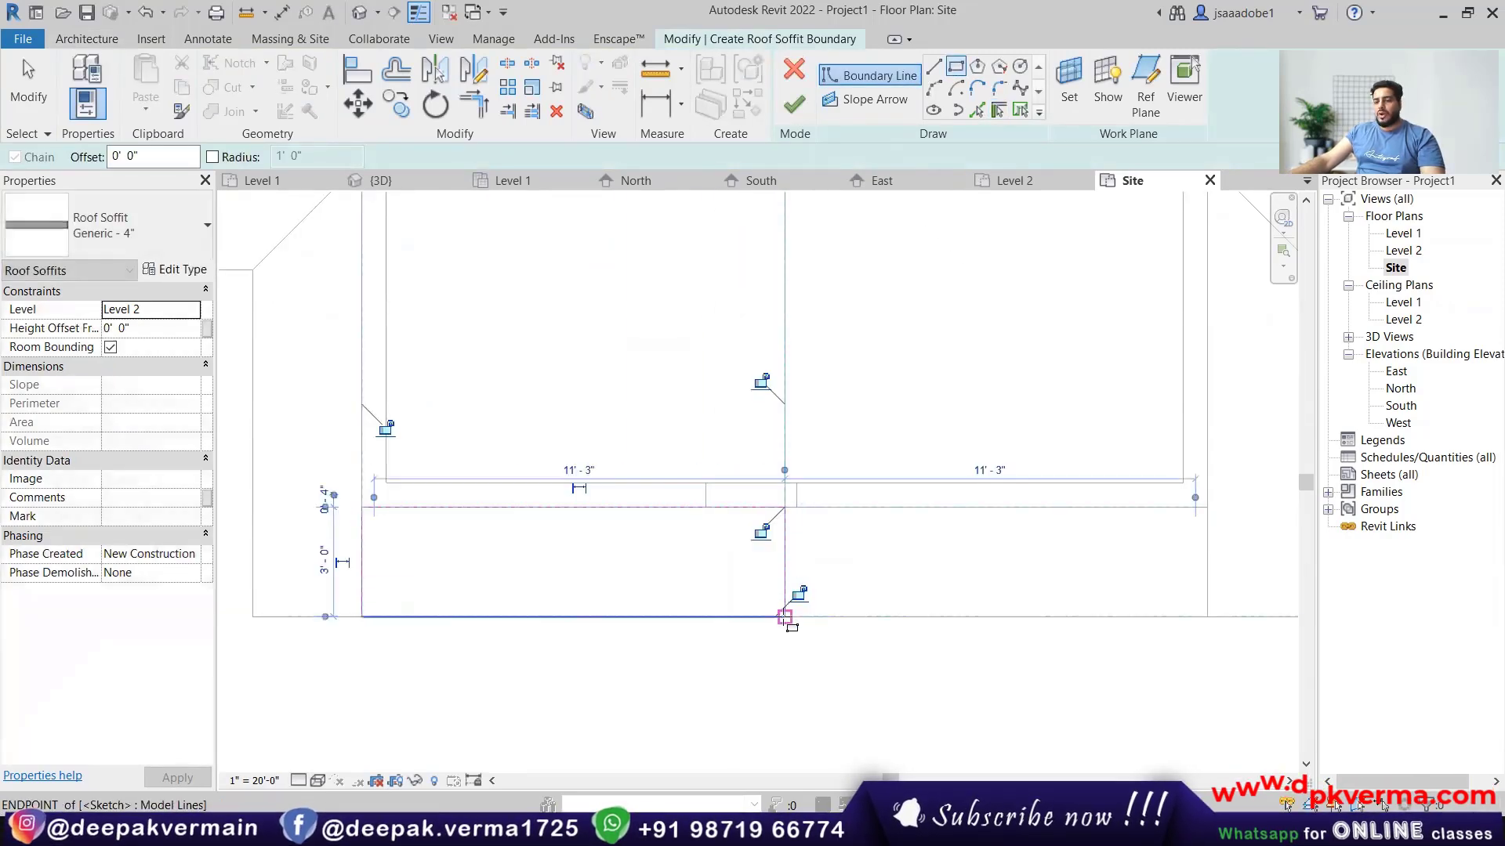
key("Escape")
key("Escape")
Make the rectangle's west edge define a slope of 9" / 12", finish the soffit and inspect it beneath the gable in 3D.
left_click(361, 551)
left_click(373, 536)
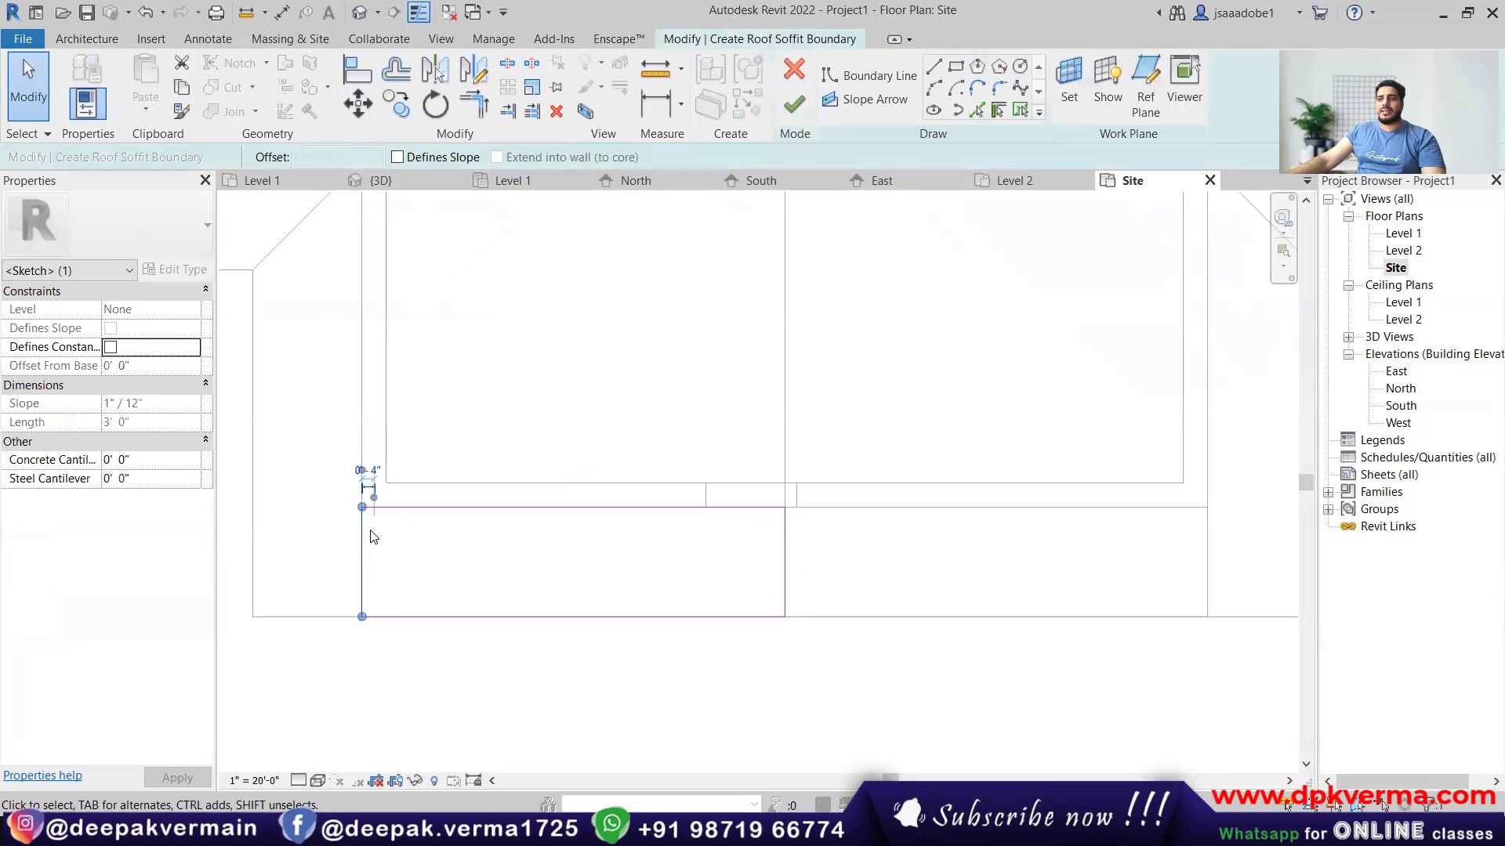
left_click(413, 163)
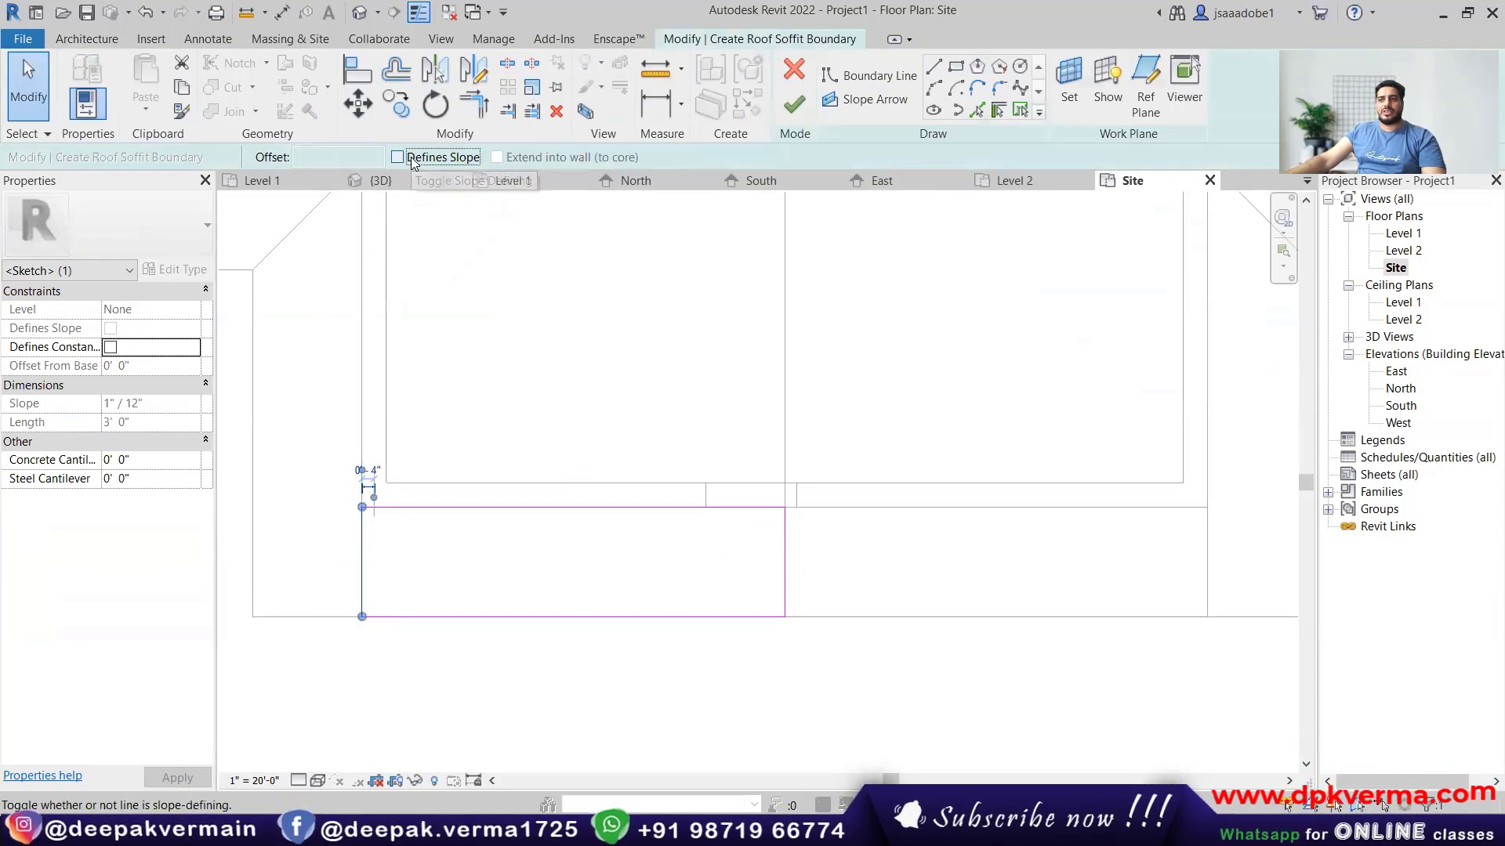
left_click(374, 552)
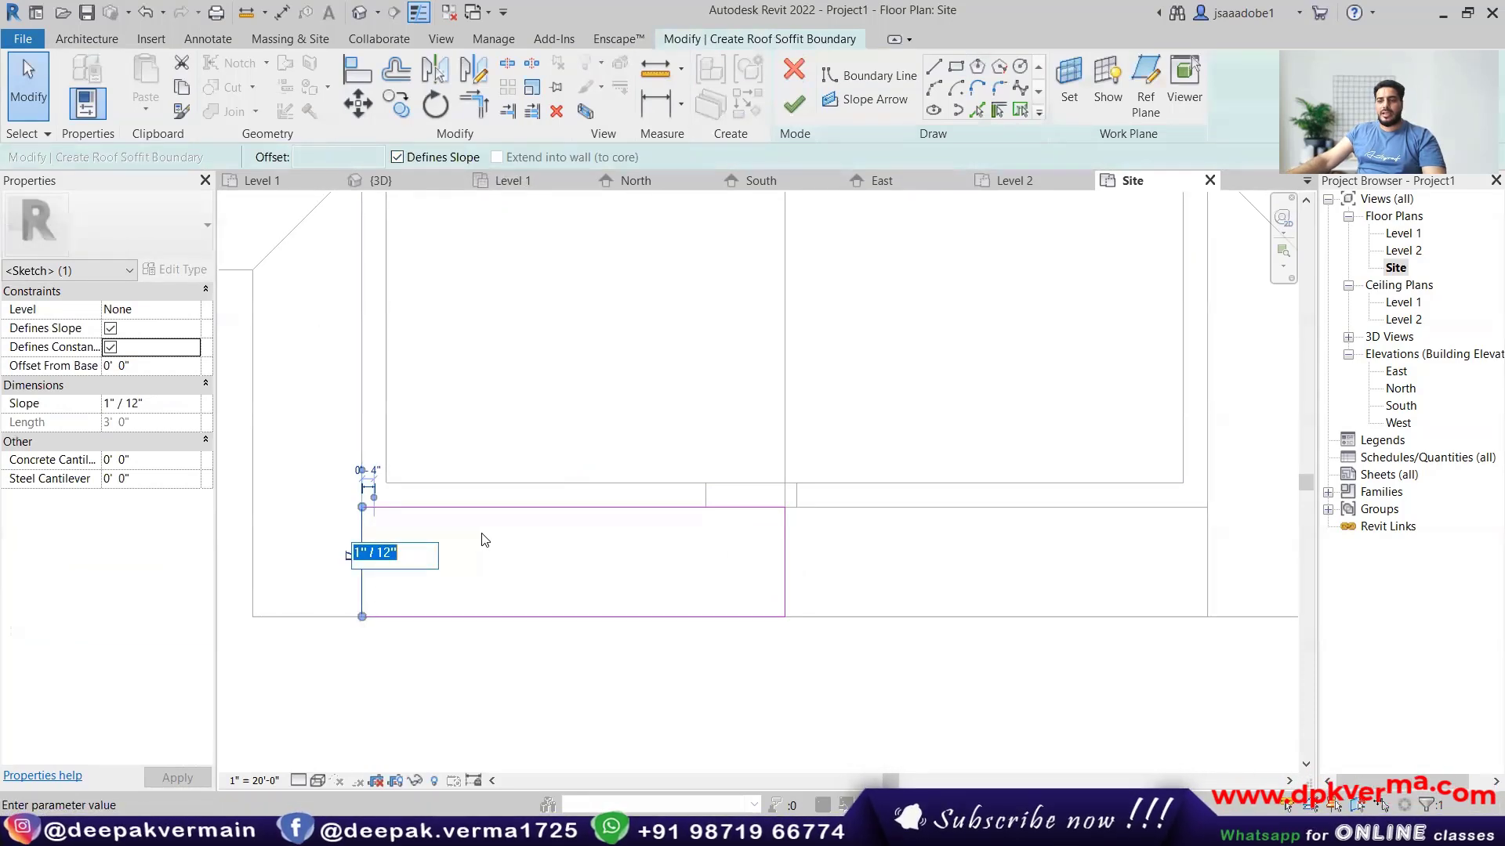
left_click(385, 567)
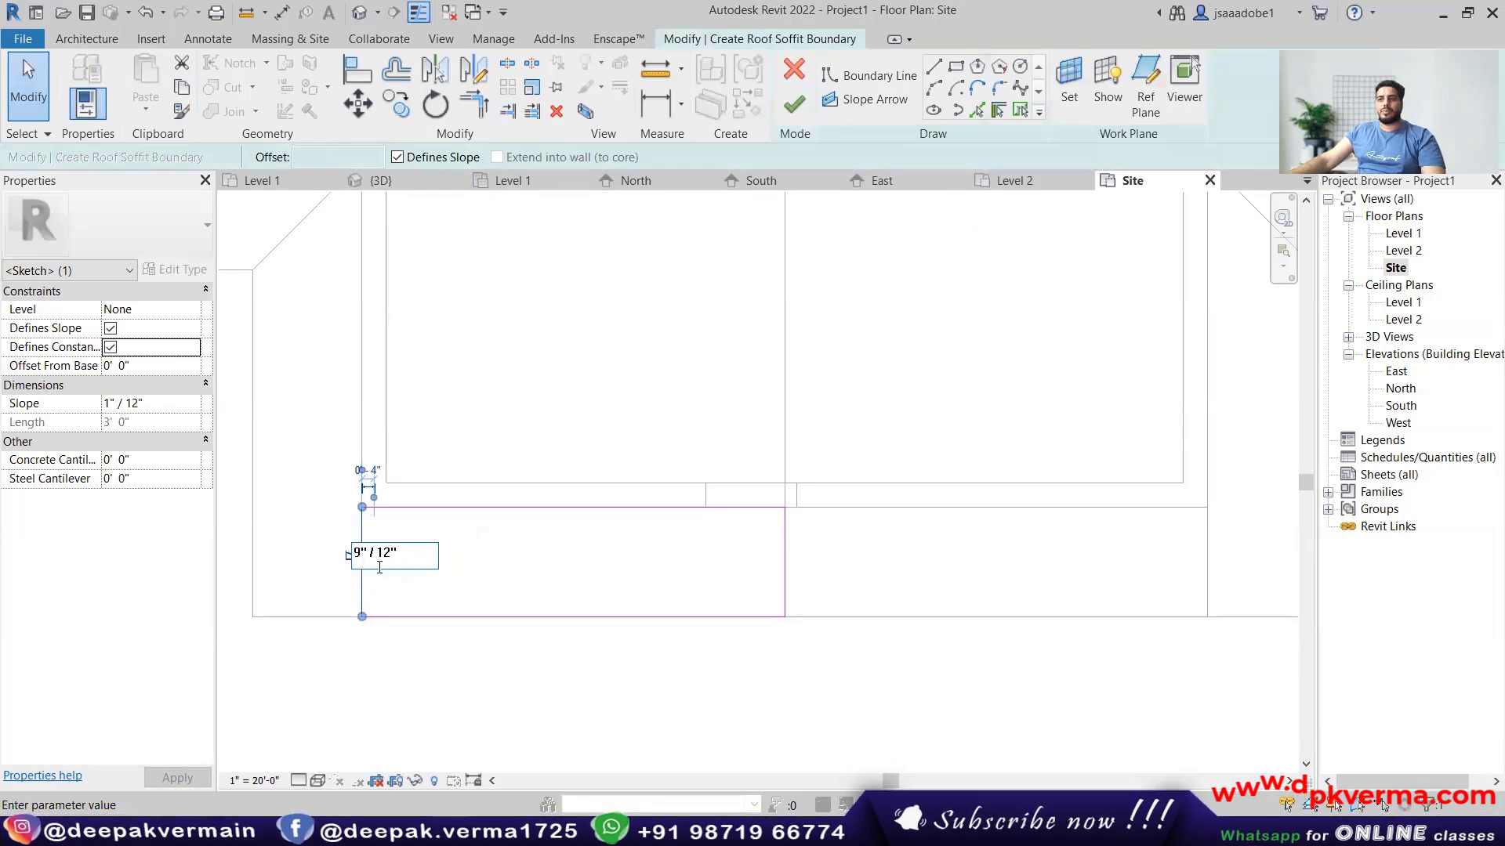
left_click(507, 563)
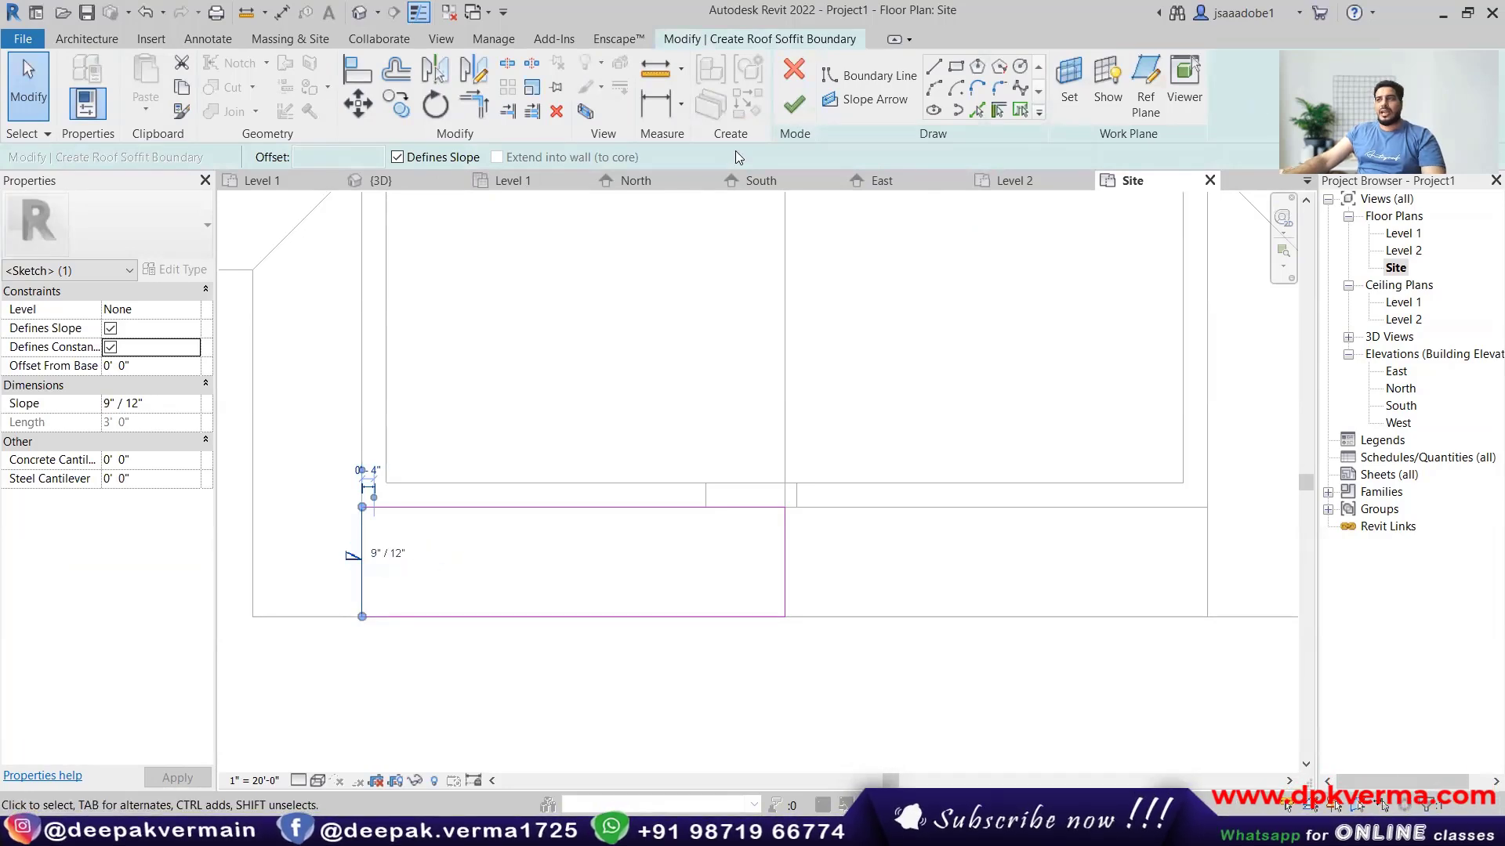
left_click(795, 109)
left_click(360, 12)
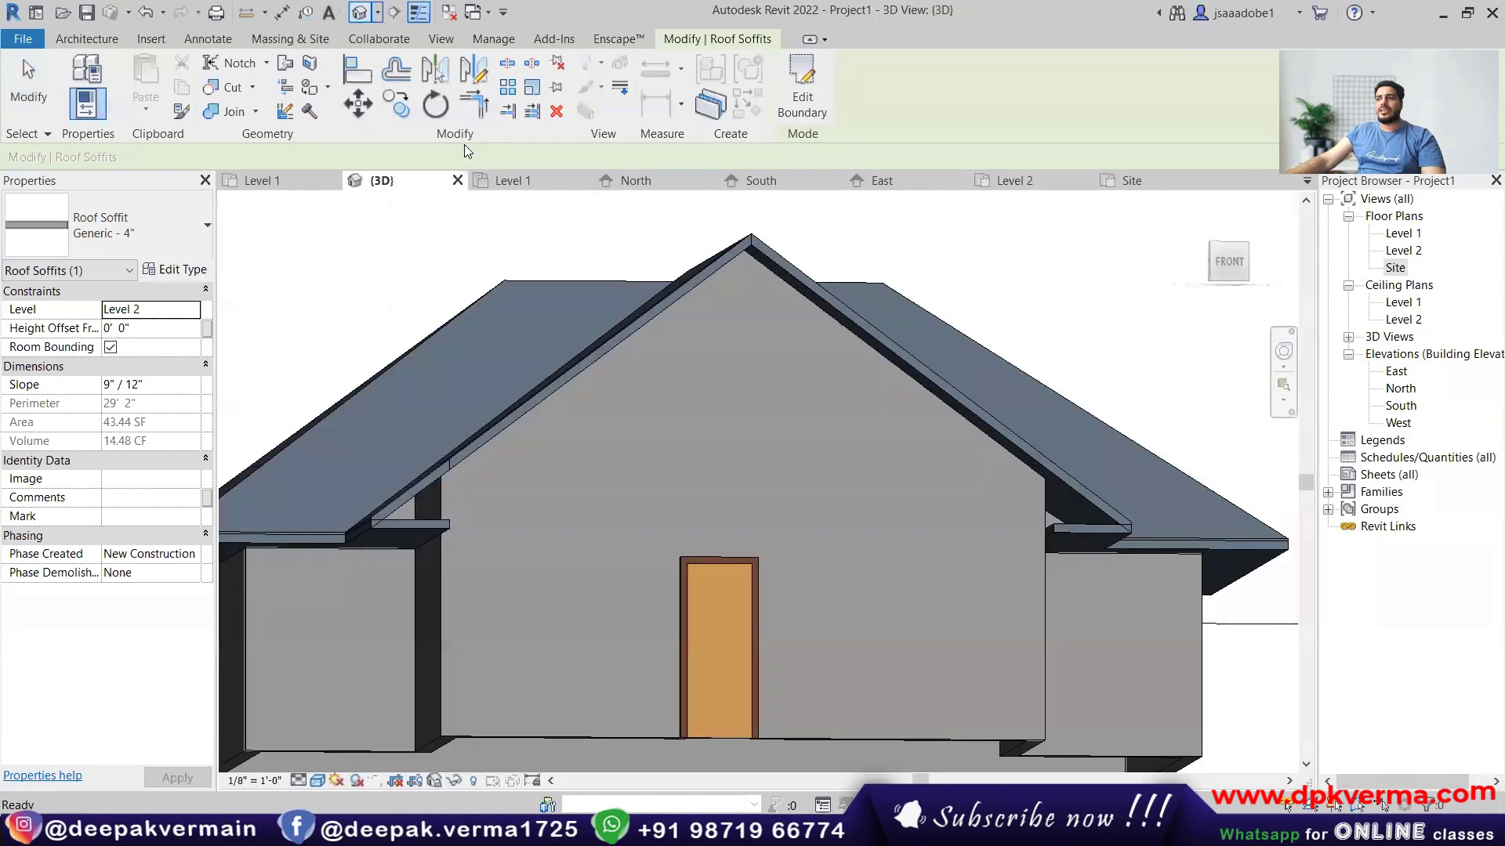
left_click(459, 429)
scroll(544, 494, "down", 5)
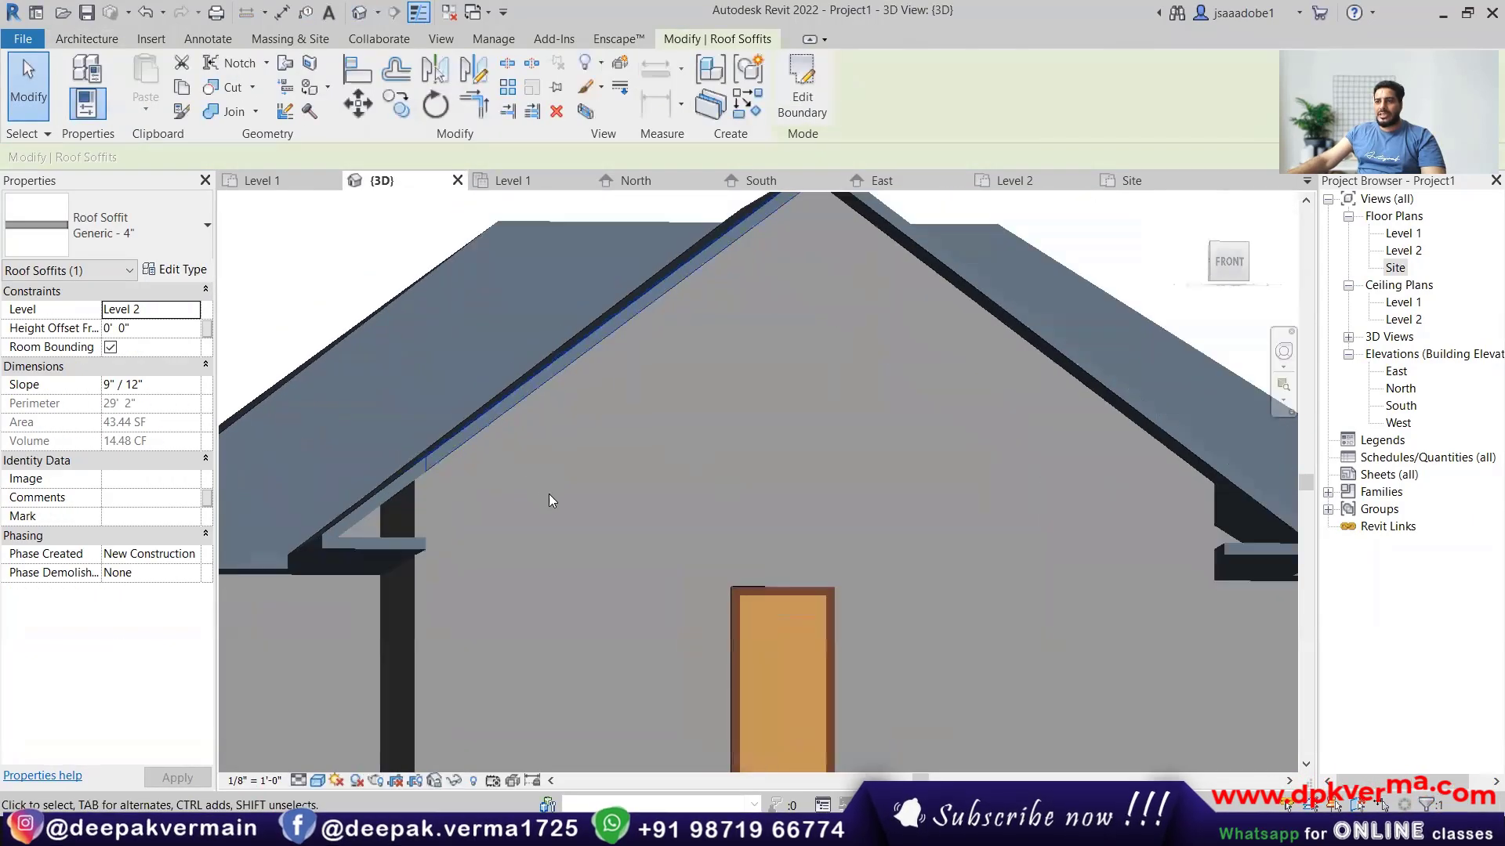
middle_click_drag(548, 481, 503, 503, "shift")
scroll(503, 503, "up", 5)
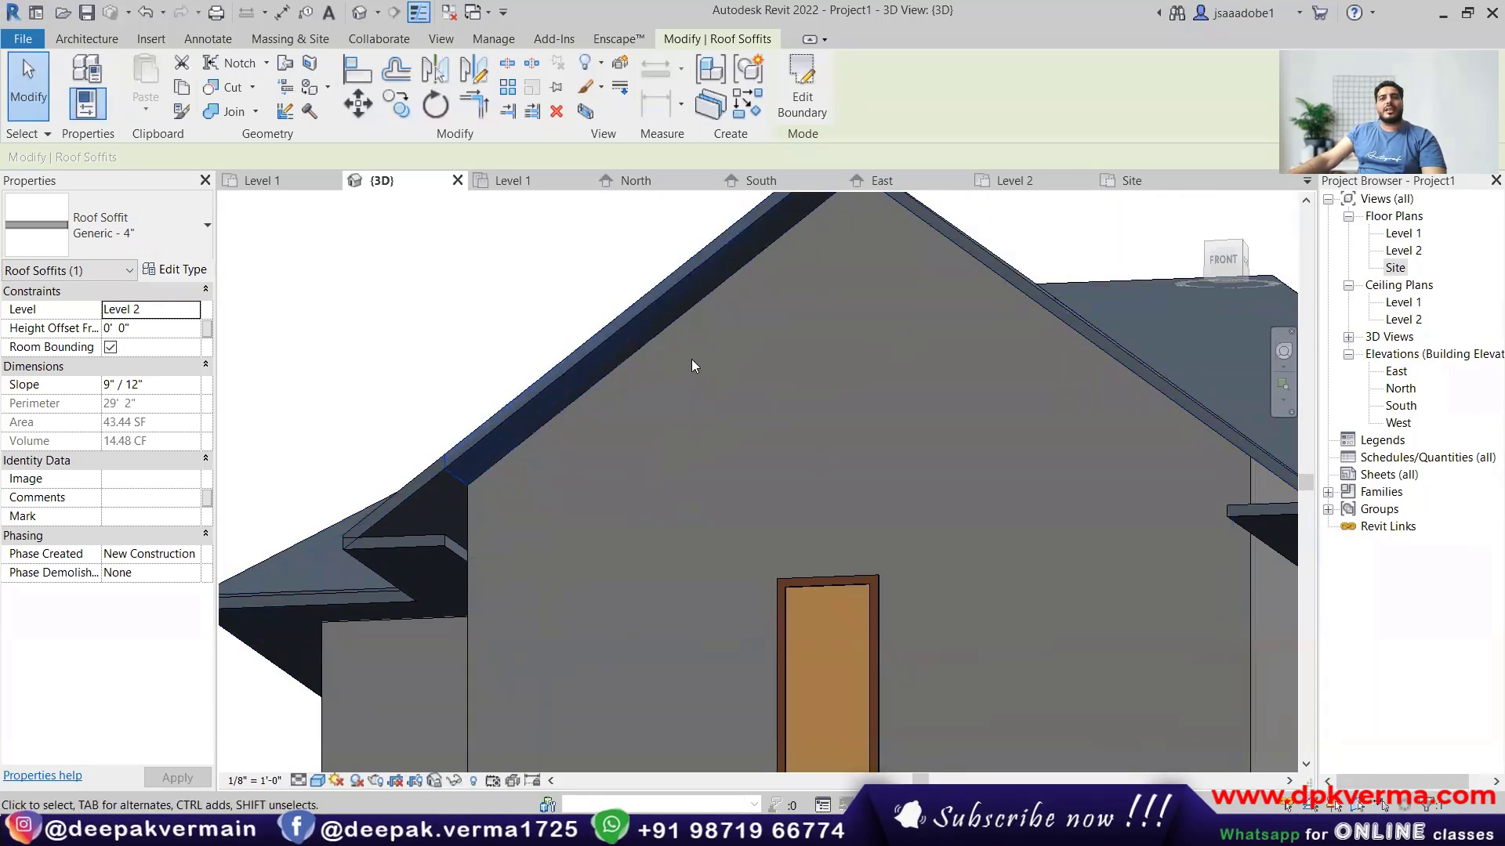
In the South elevation, lower the sloped soffit to a height offset of -2' 3", meeting the bottom of the flat soffit.
double_click(1400, 389)
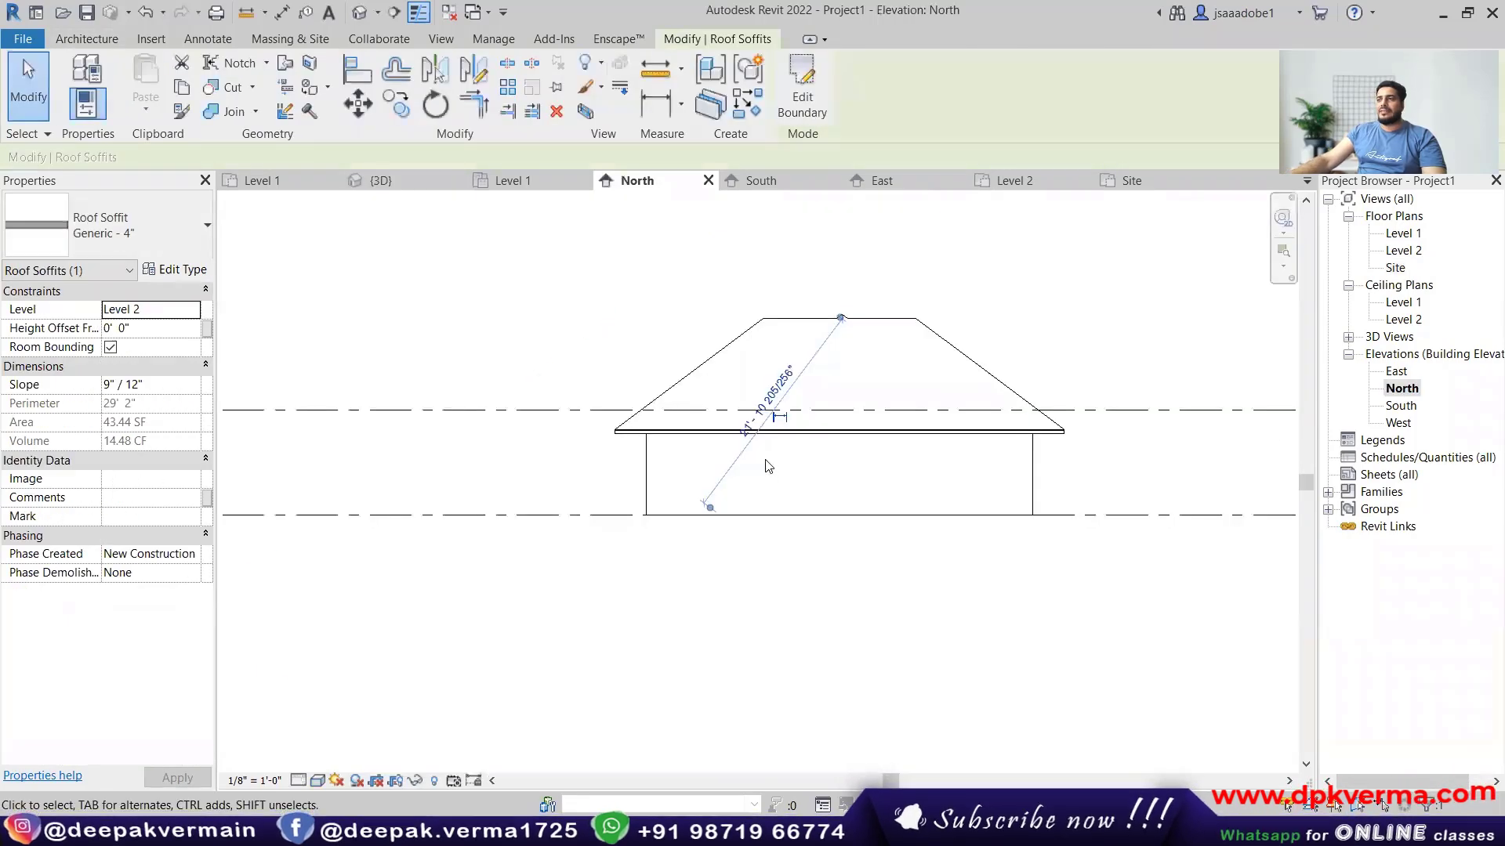
scroll(772, 469, "up", 2)
left_click(1396, 405)
double_click(1396, 405)
scroll(1165, 520, "up", 4)
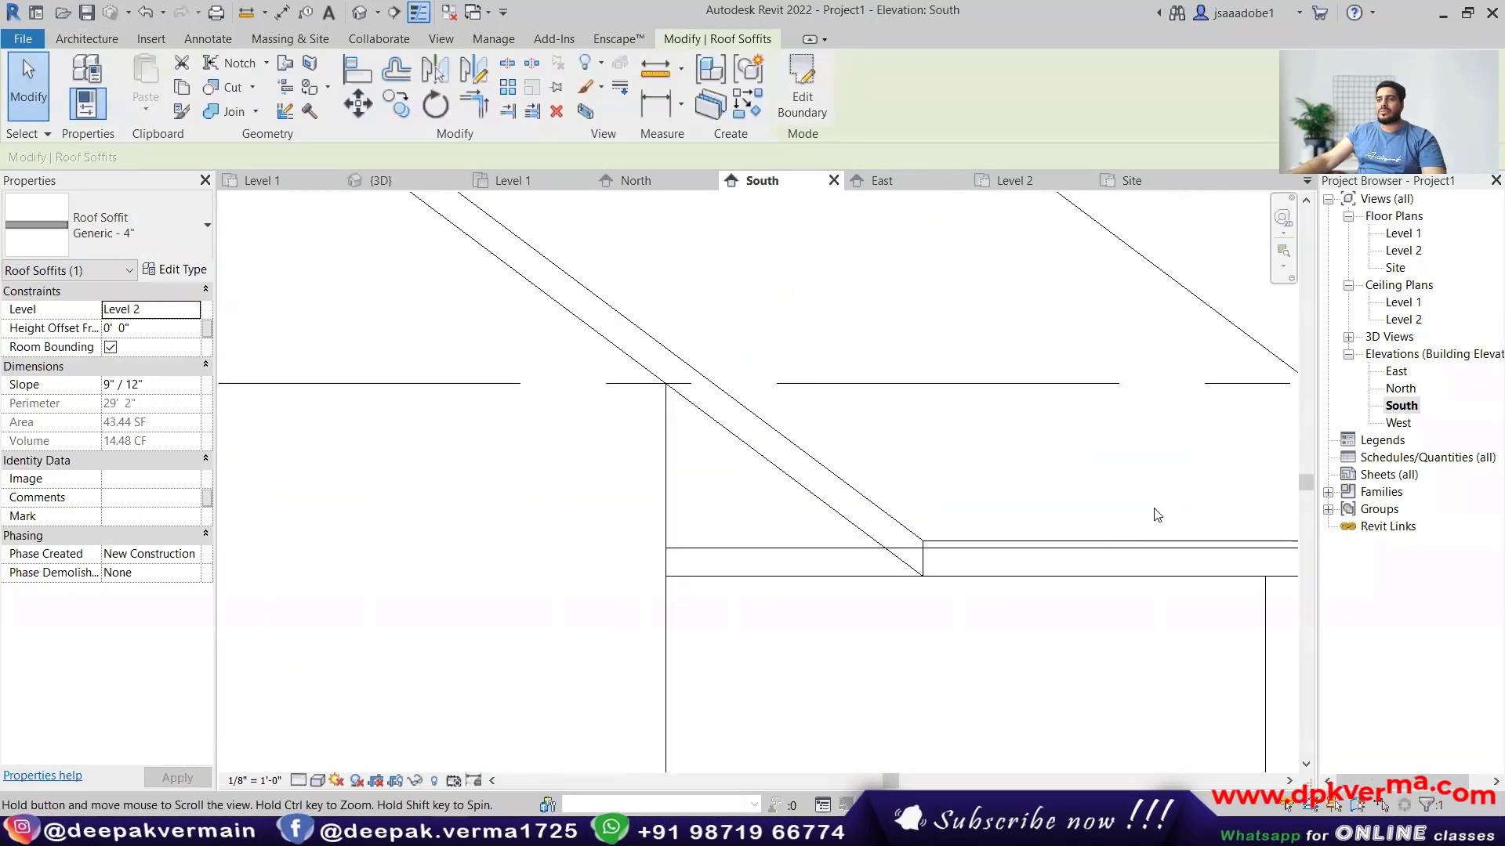
scroll(1075, 526, "down", 3)
scroll(632, 524, "up", 3)
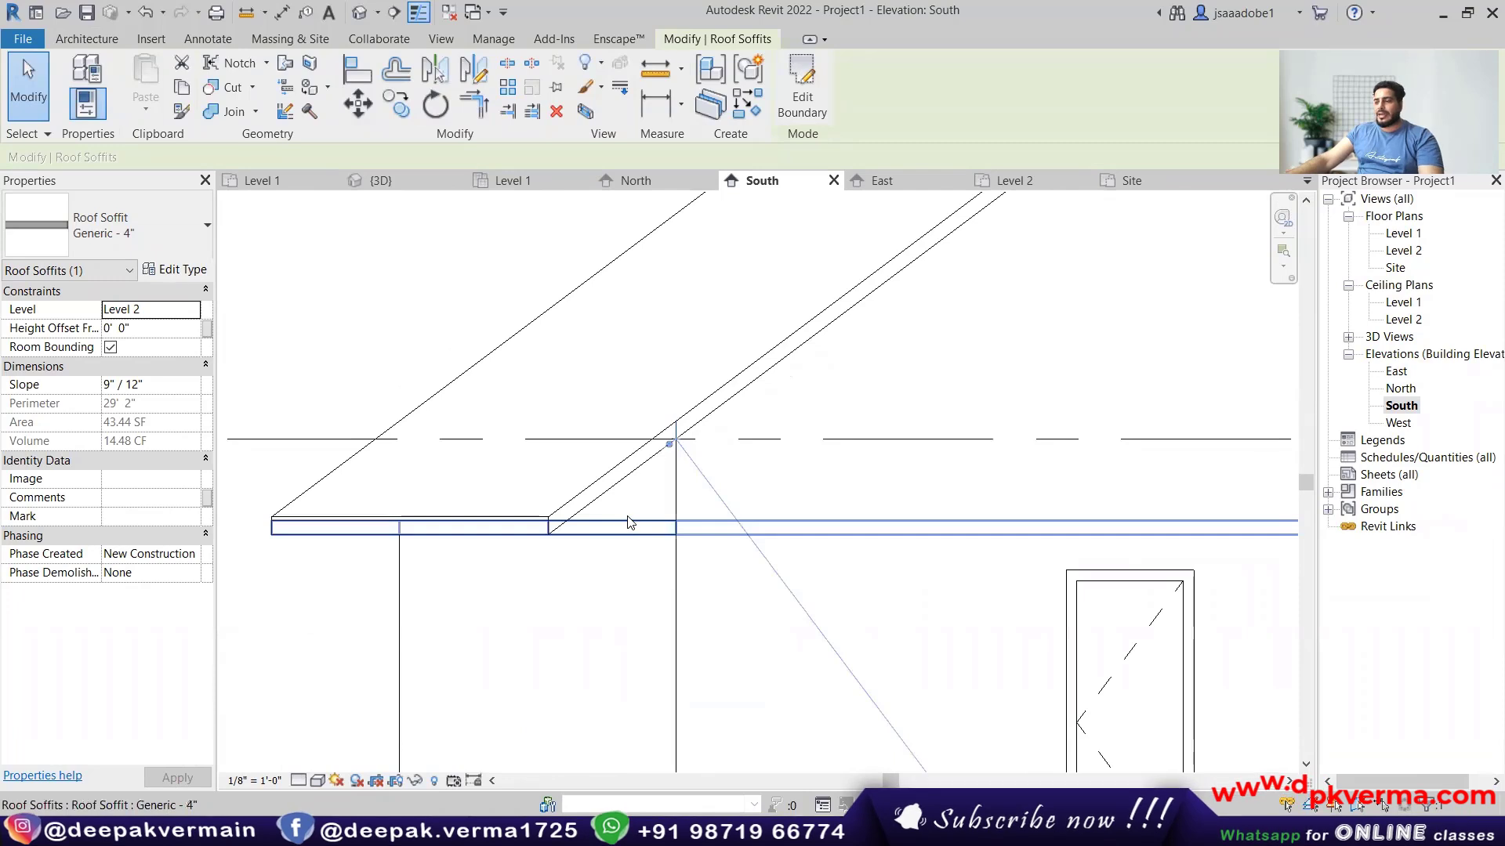
left_click_drag(763, 373, 648, 547)
scroll(670, 540, "up", 5)
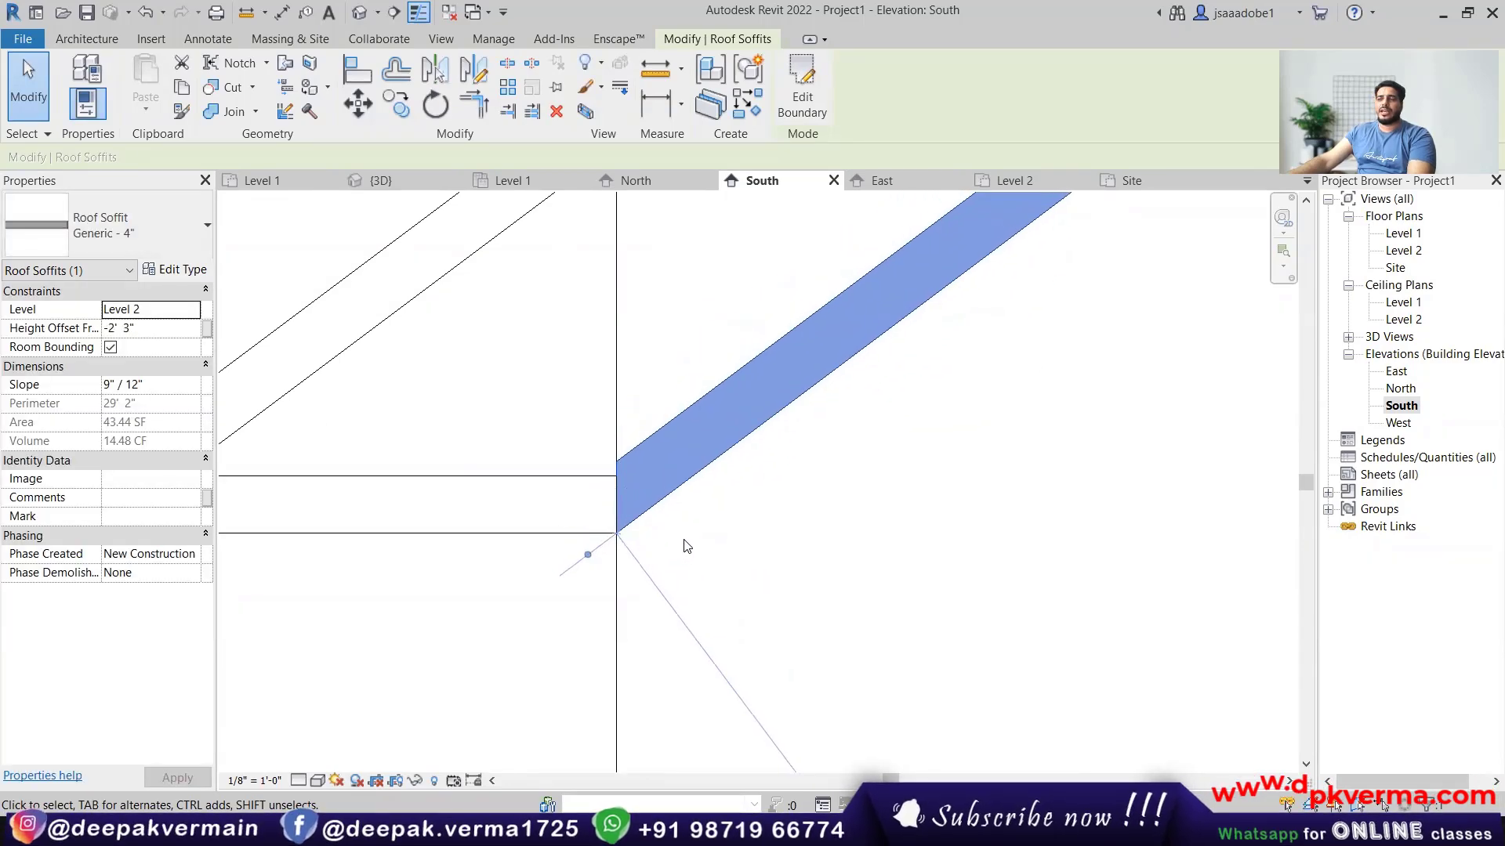
Mirror a copy of the sloped soffit about a vertical axis drawn through its upper end at the ridge.
scroll(662, 548, "down", 6)
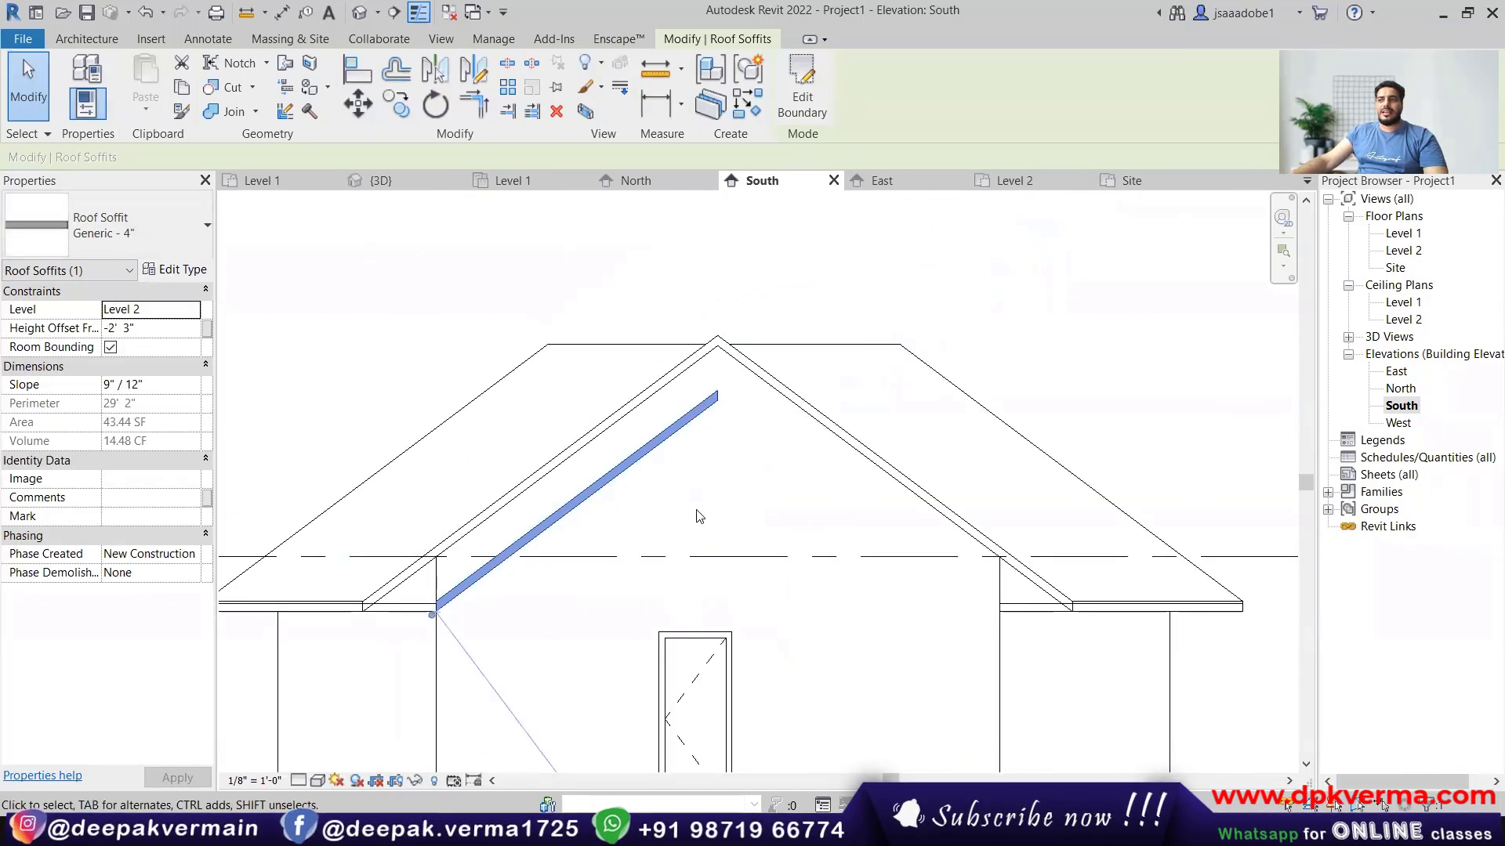
middle_click_drag(920, 567, 843, 502)
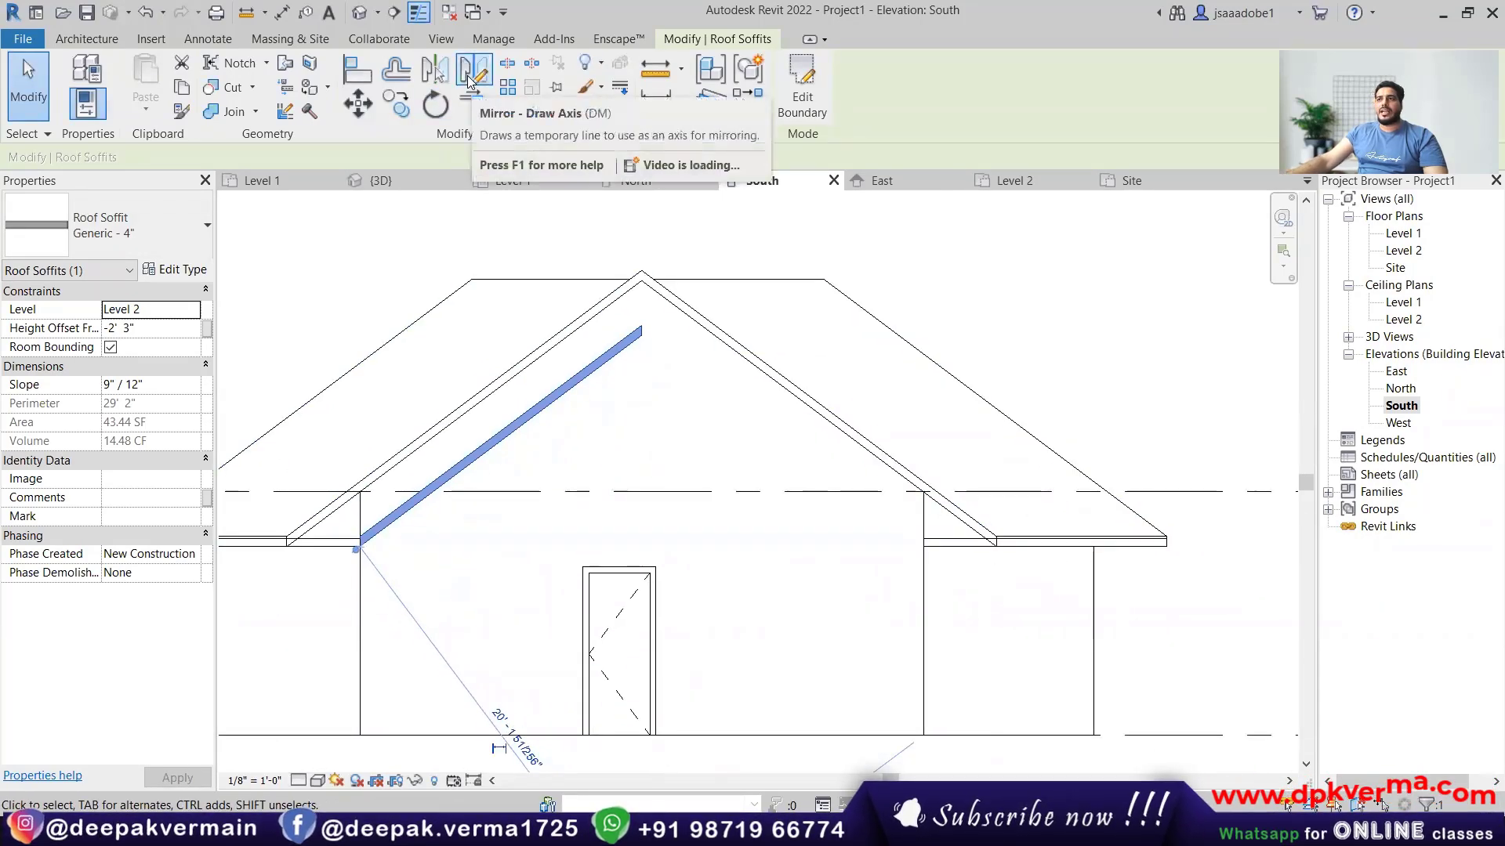
left_click(468, 77)
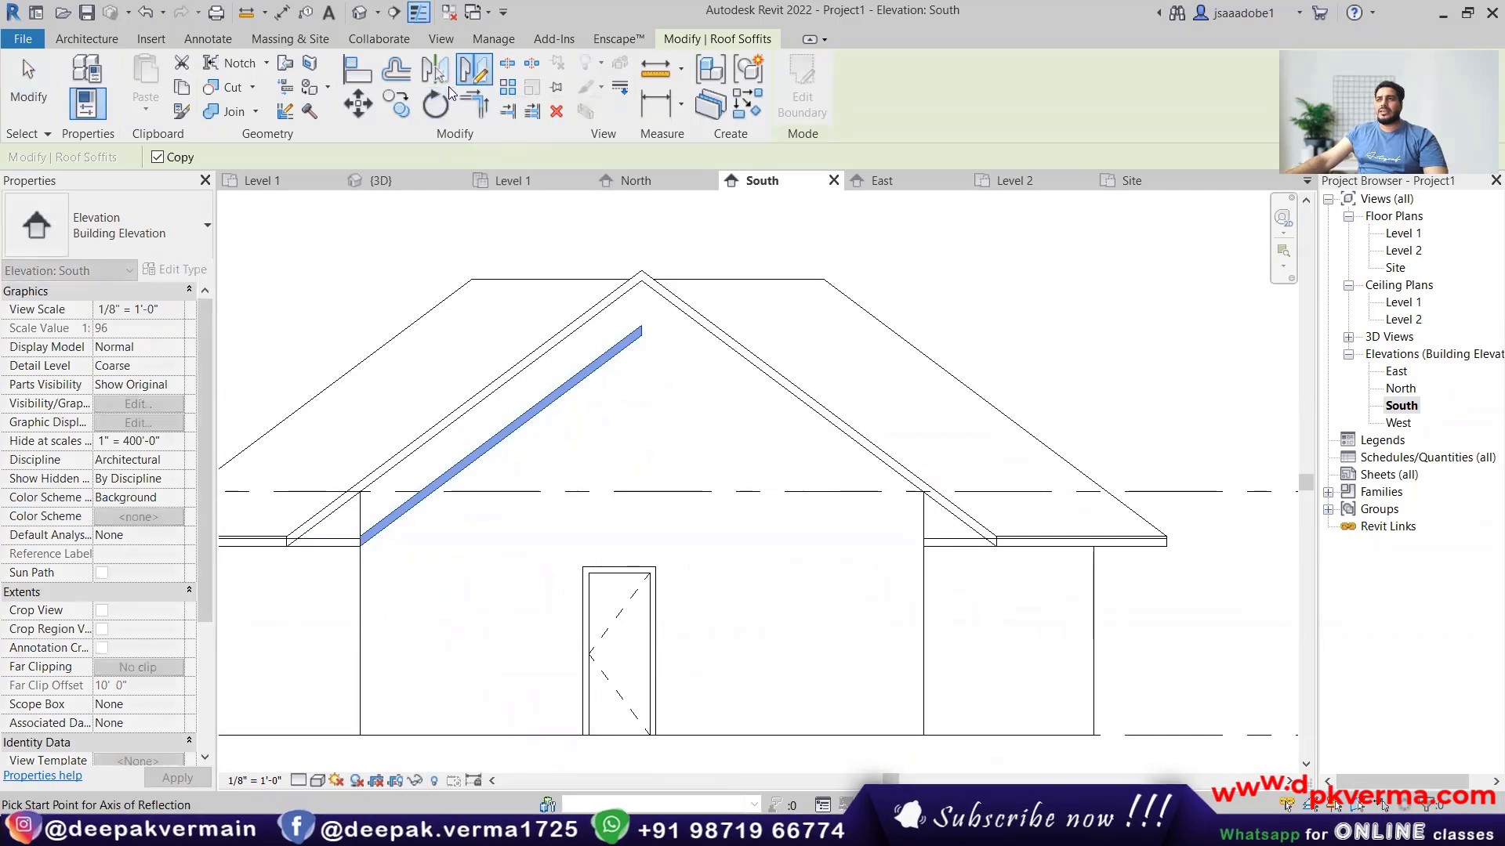
left_click(641, 330)
left_click(650, 387)
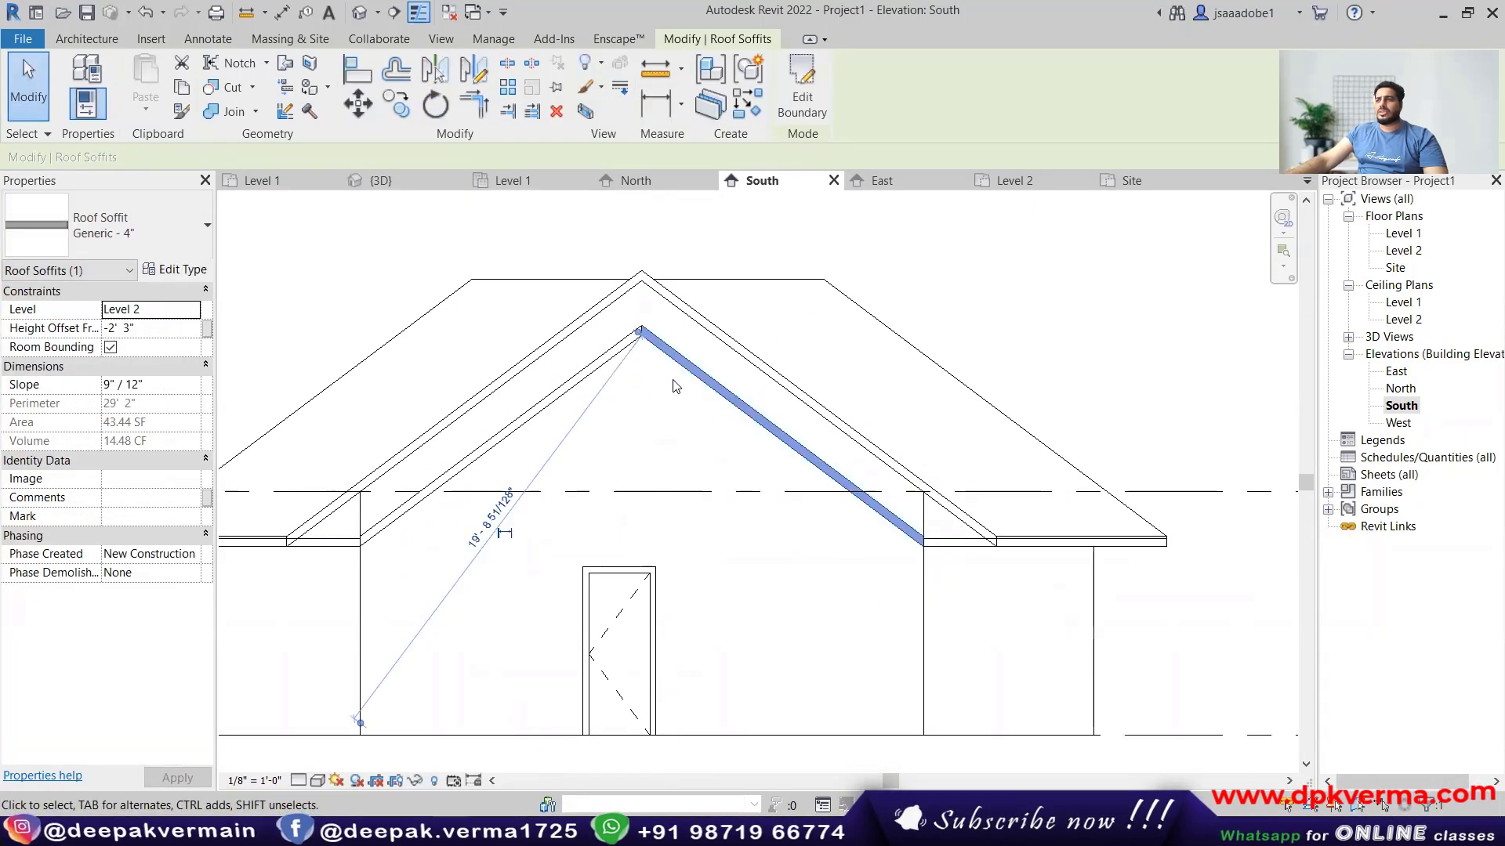
right_click(952, 251)
left_click(984, 253)
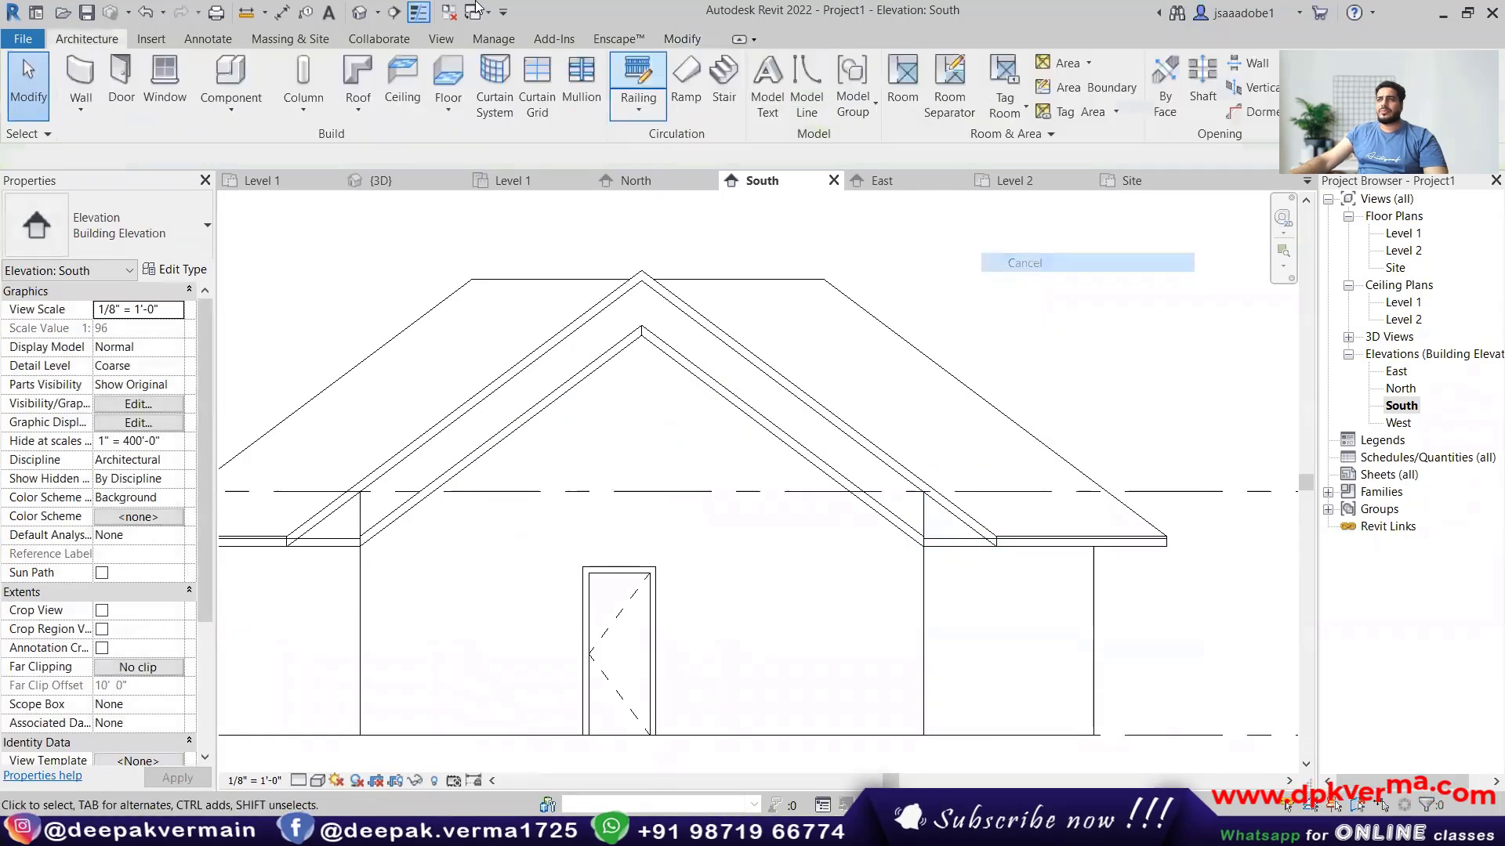
Inspect the mirrored sloped soffits beneath the front gable in the 3D view.
left_click(352, 16)
middle_click_drag(736, 433, 815, 440, "shift")
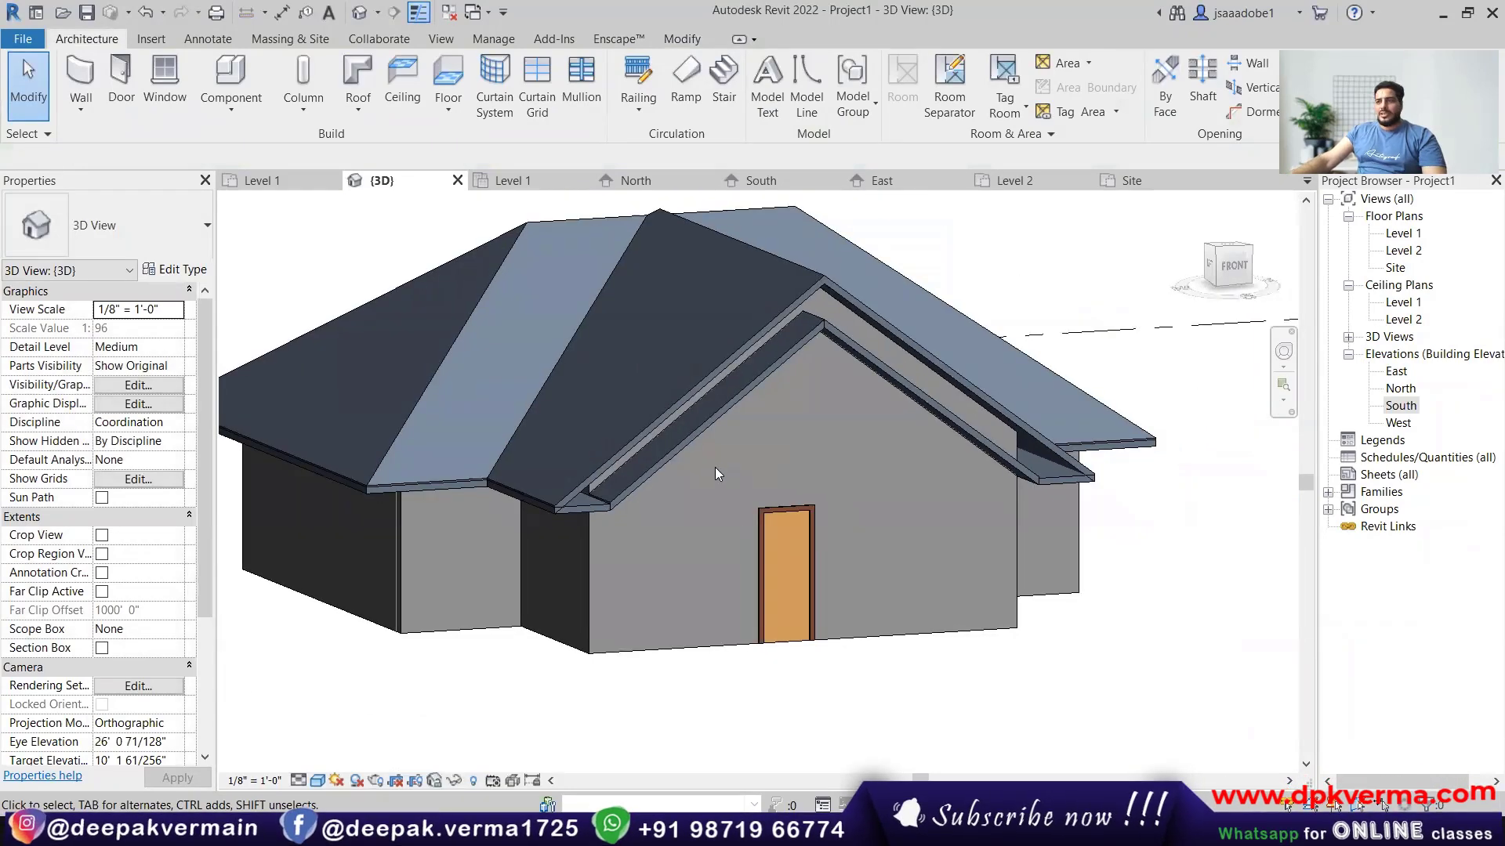
scroll(602, 494, "up", 4)
middle_click_drag(602, 494, 507, 496, "shift")
scroll(788, 291, "down", 2)
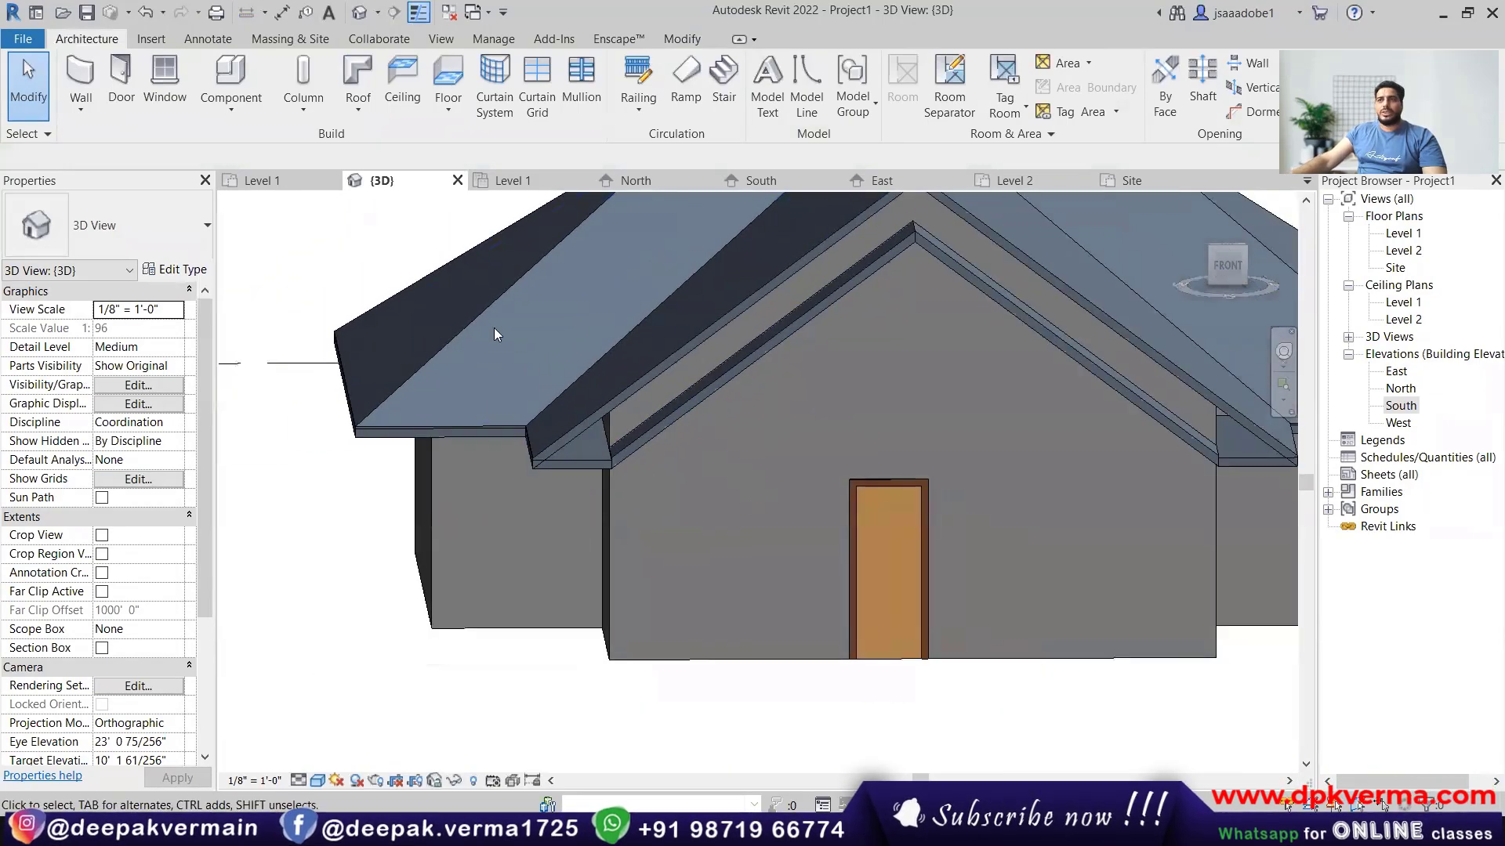
left_click(362, 115)
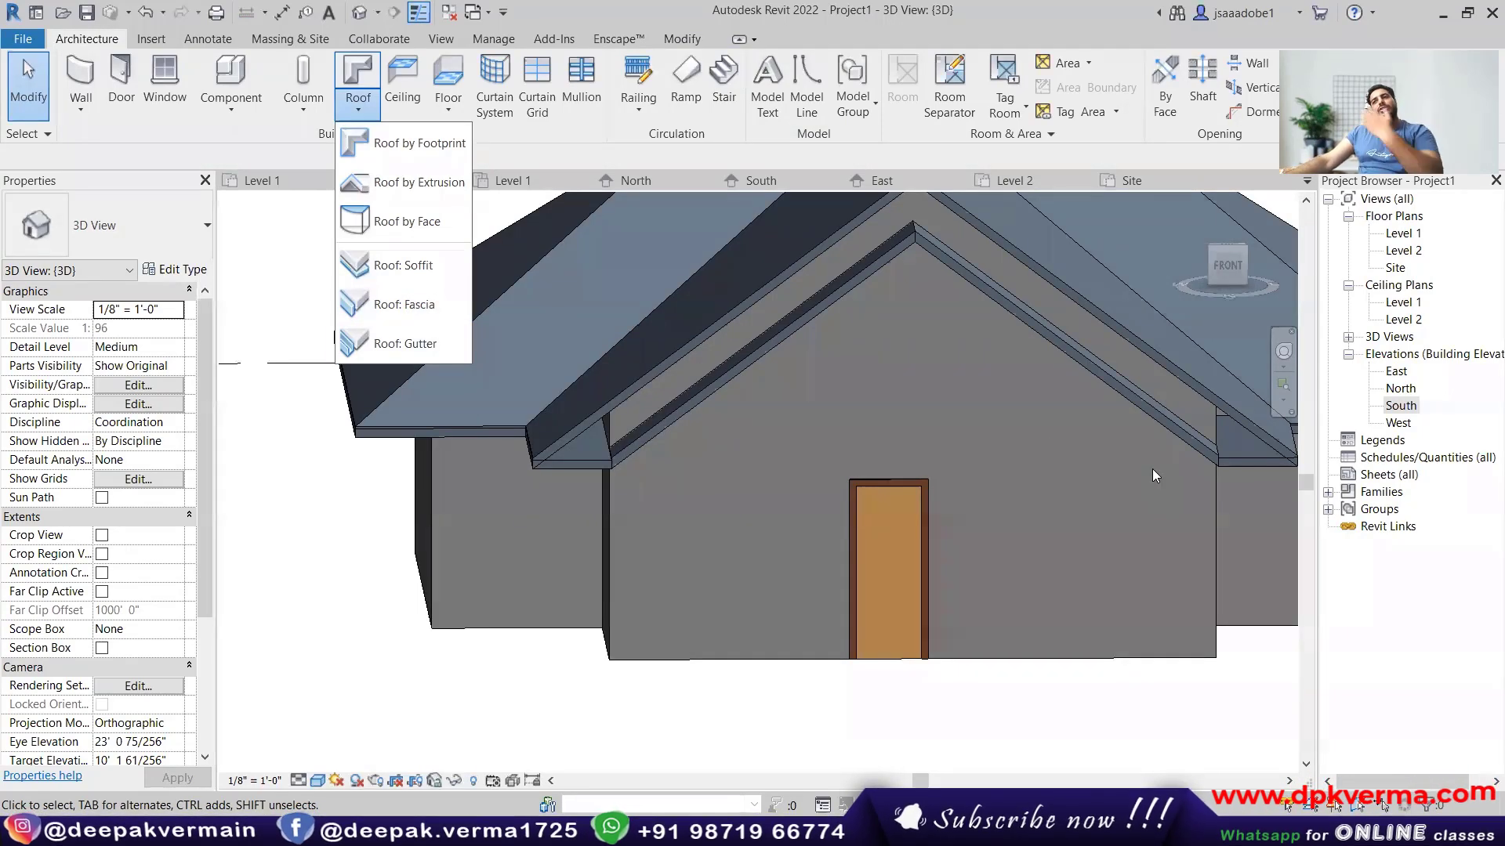
scroll(784, 482, "up", 3)
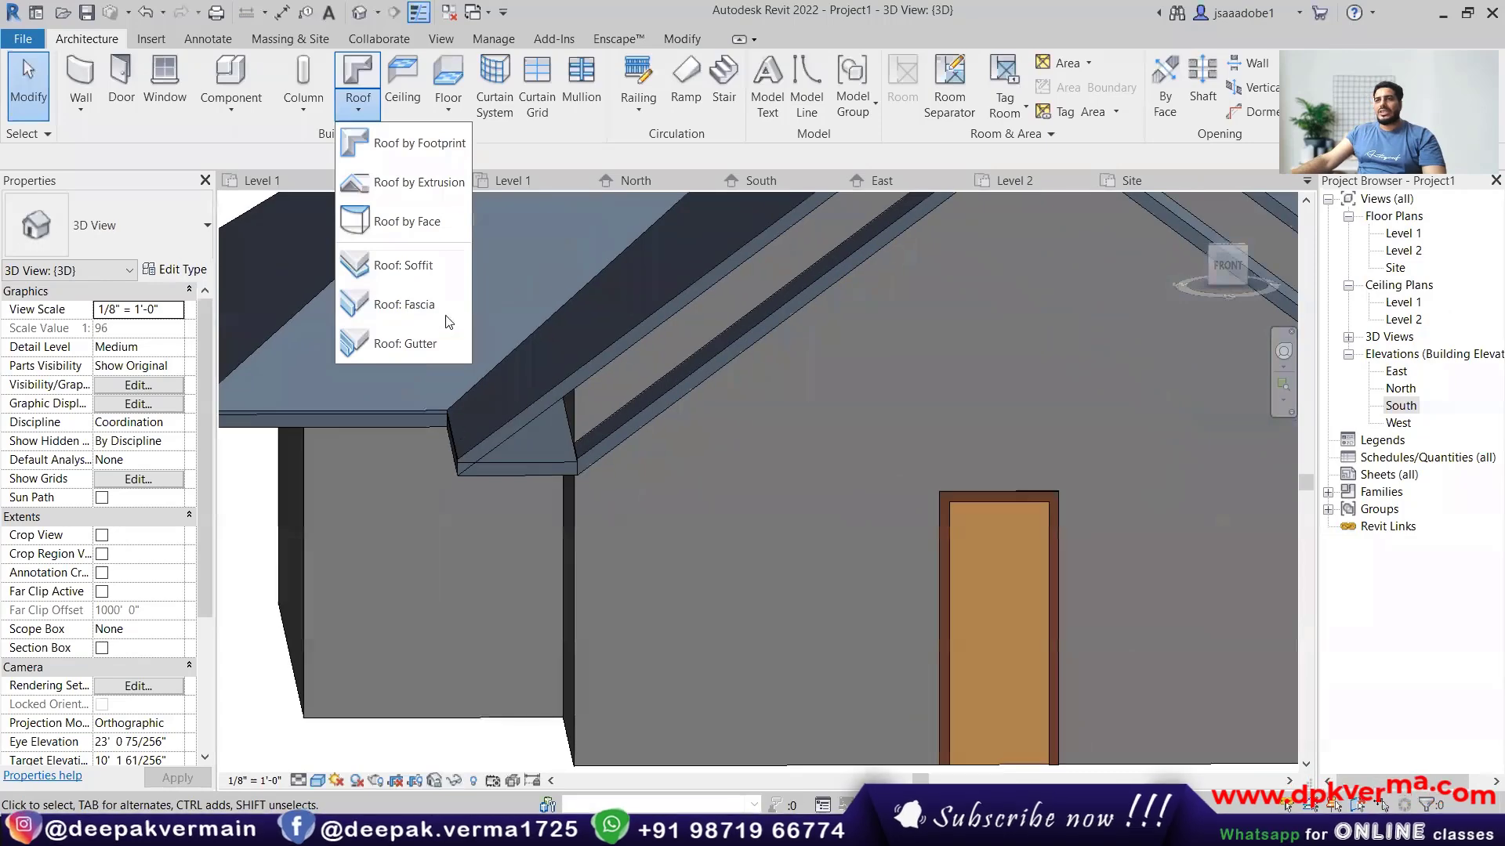
left_click(404, 306)
middle_click_drag(555, 514, 620, 438, "shift")
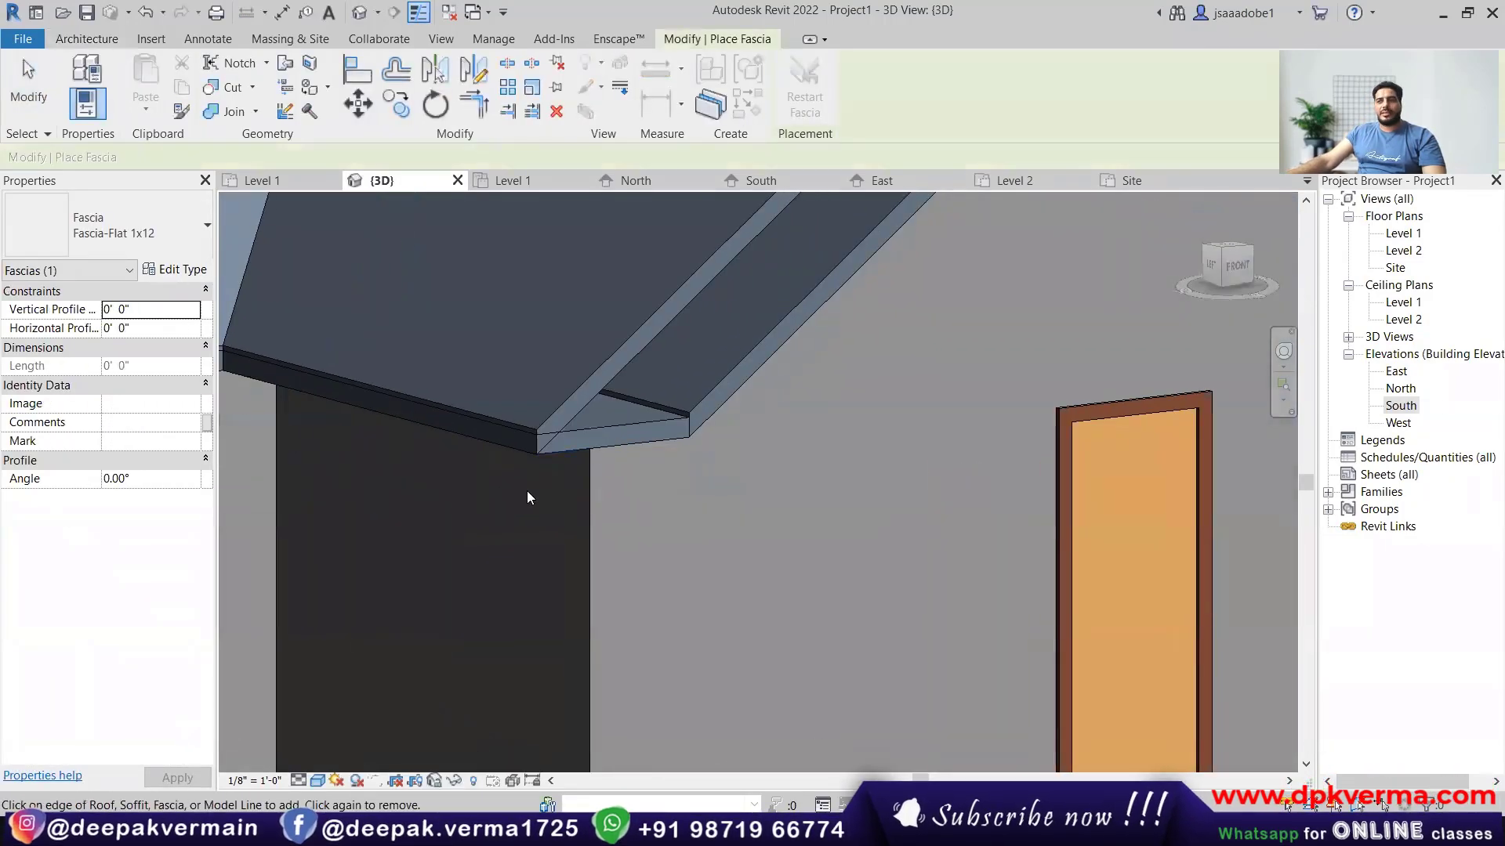
middle_click_drag(508, 459, 637, 488, "shift")
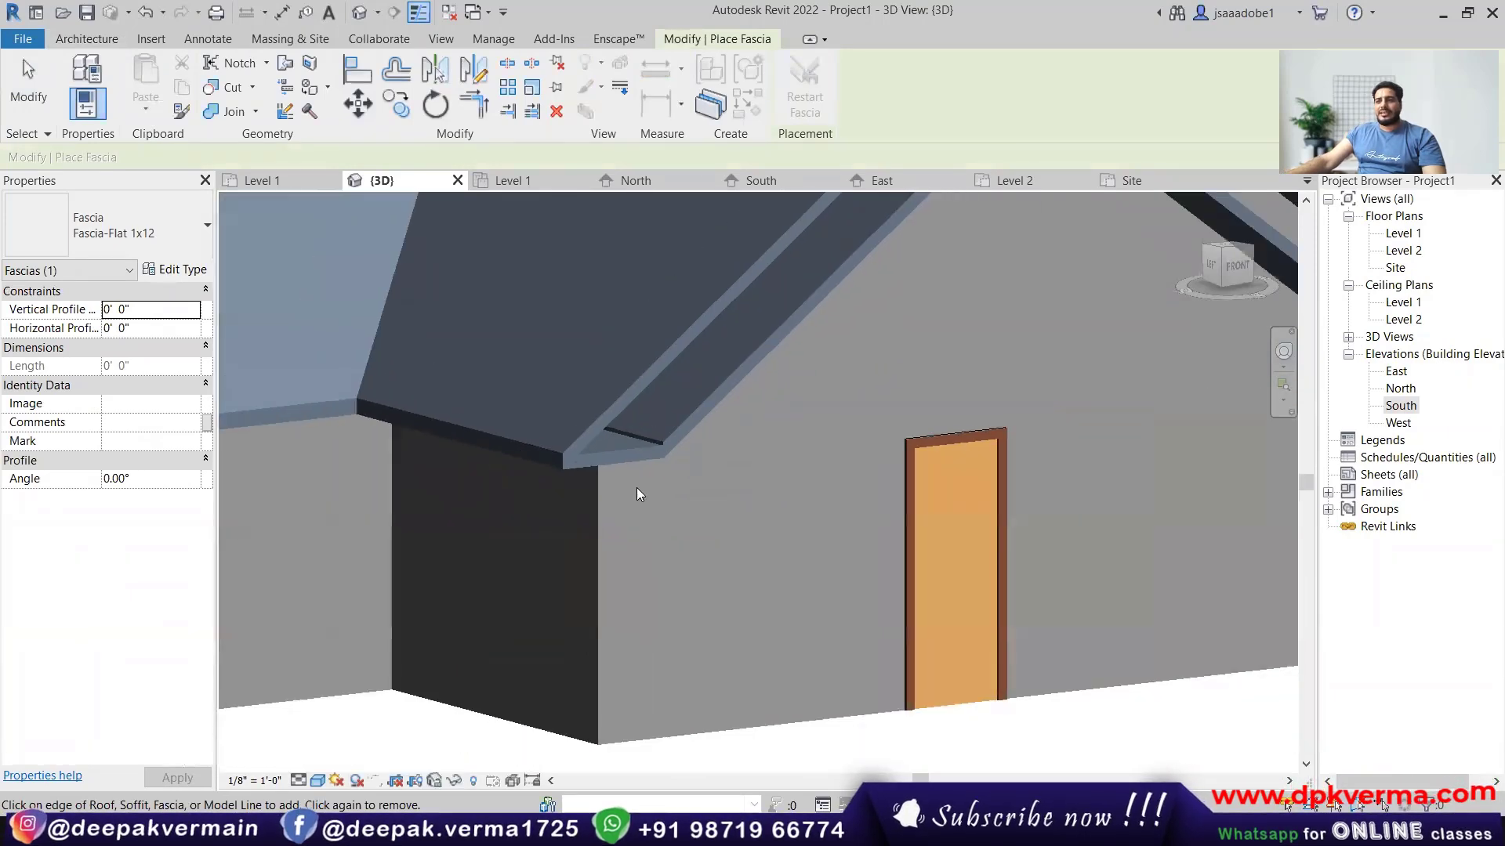
key("Escape")
Delete the flat eave soffit and the sloped soffits beneath the front gable.
left_click(630, 449)
key("Delete")
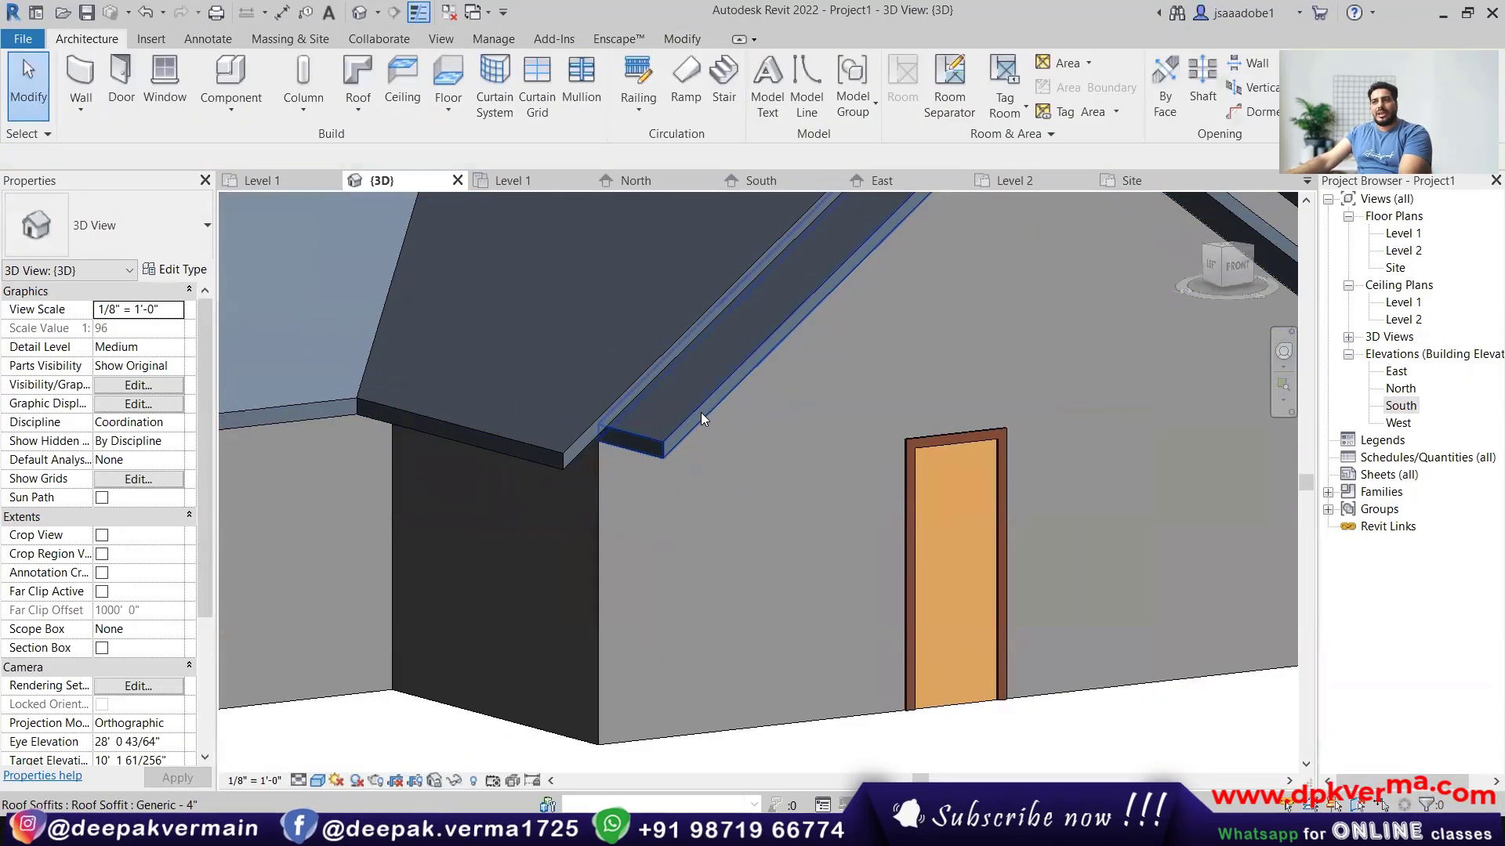
scroll(701, 412, "down", 5)
middle_click_drag(732, 436, 660, 408, "shift")
left_click(779, 367)
key("Delete")
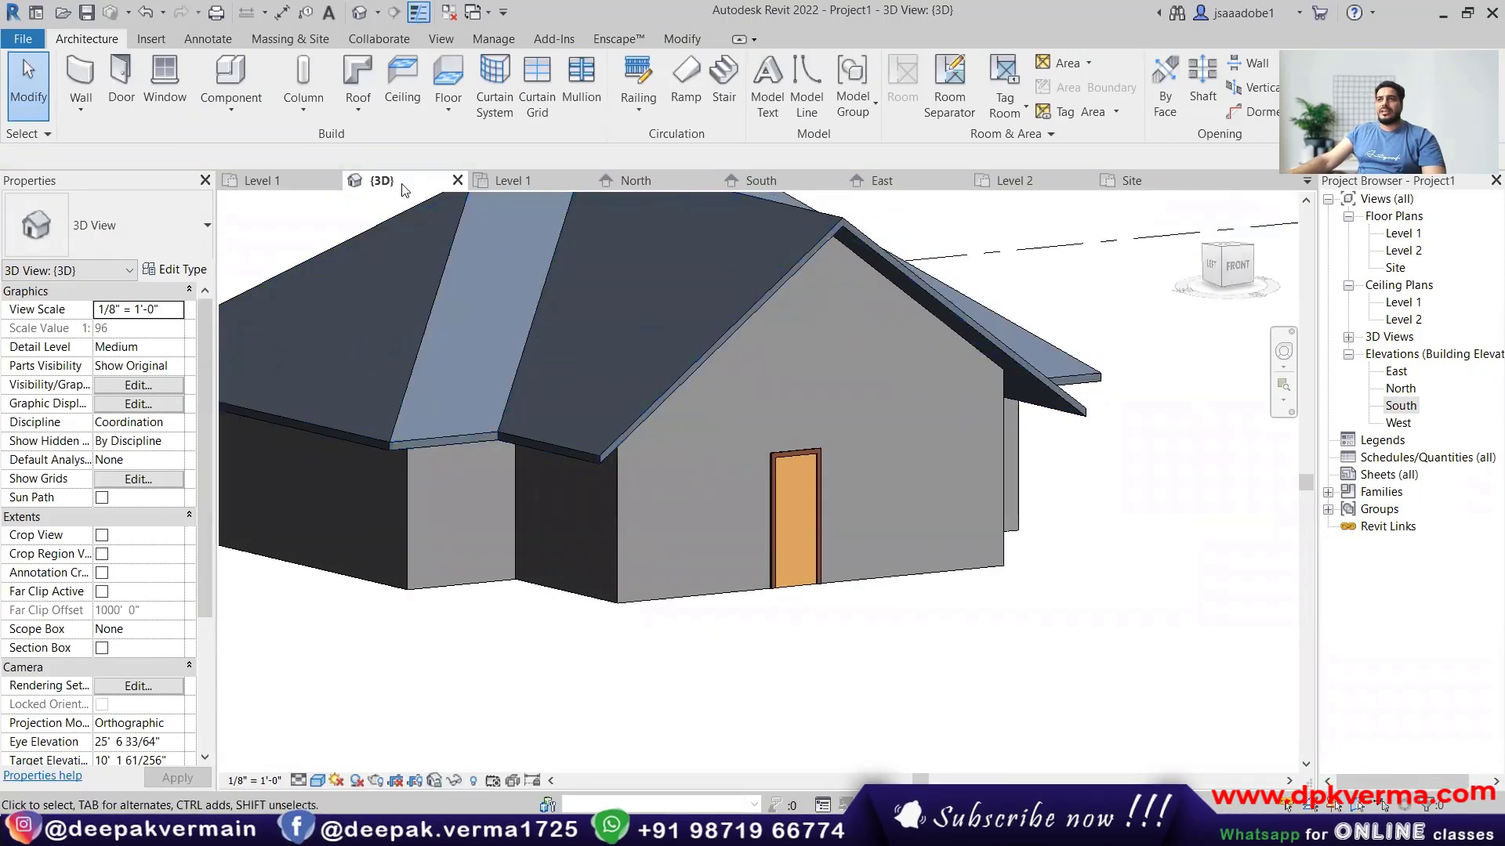
Set the thickness of the Generic - 12" roof type's structure to 0' 6".
left_click(671, 384)
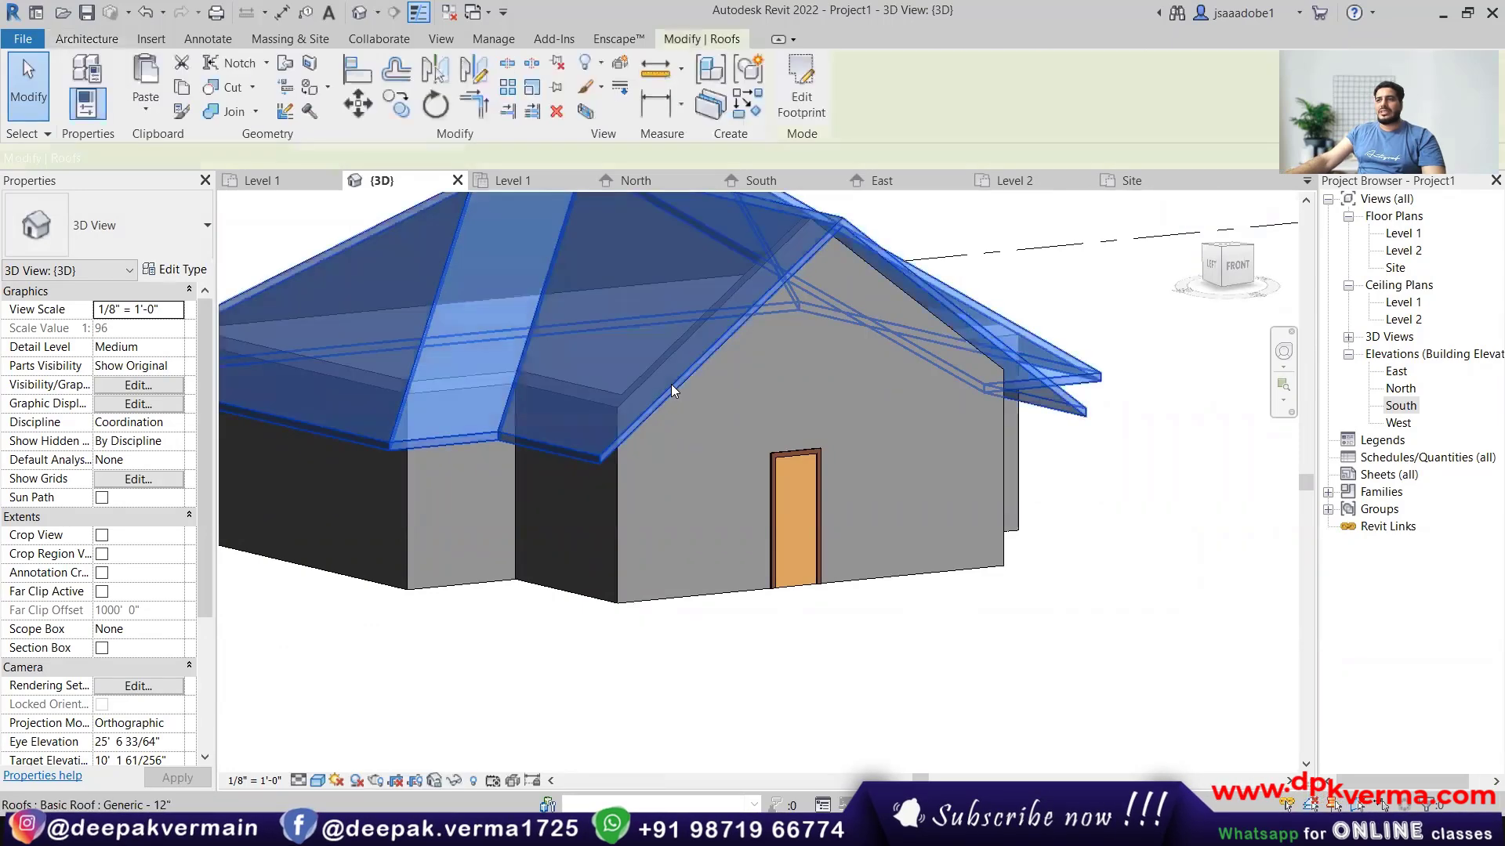
left_click(181, 270)
left_click(1017, 281)
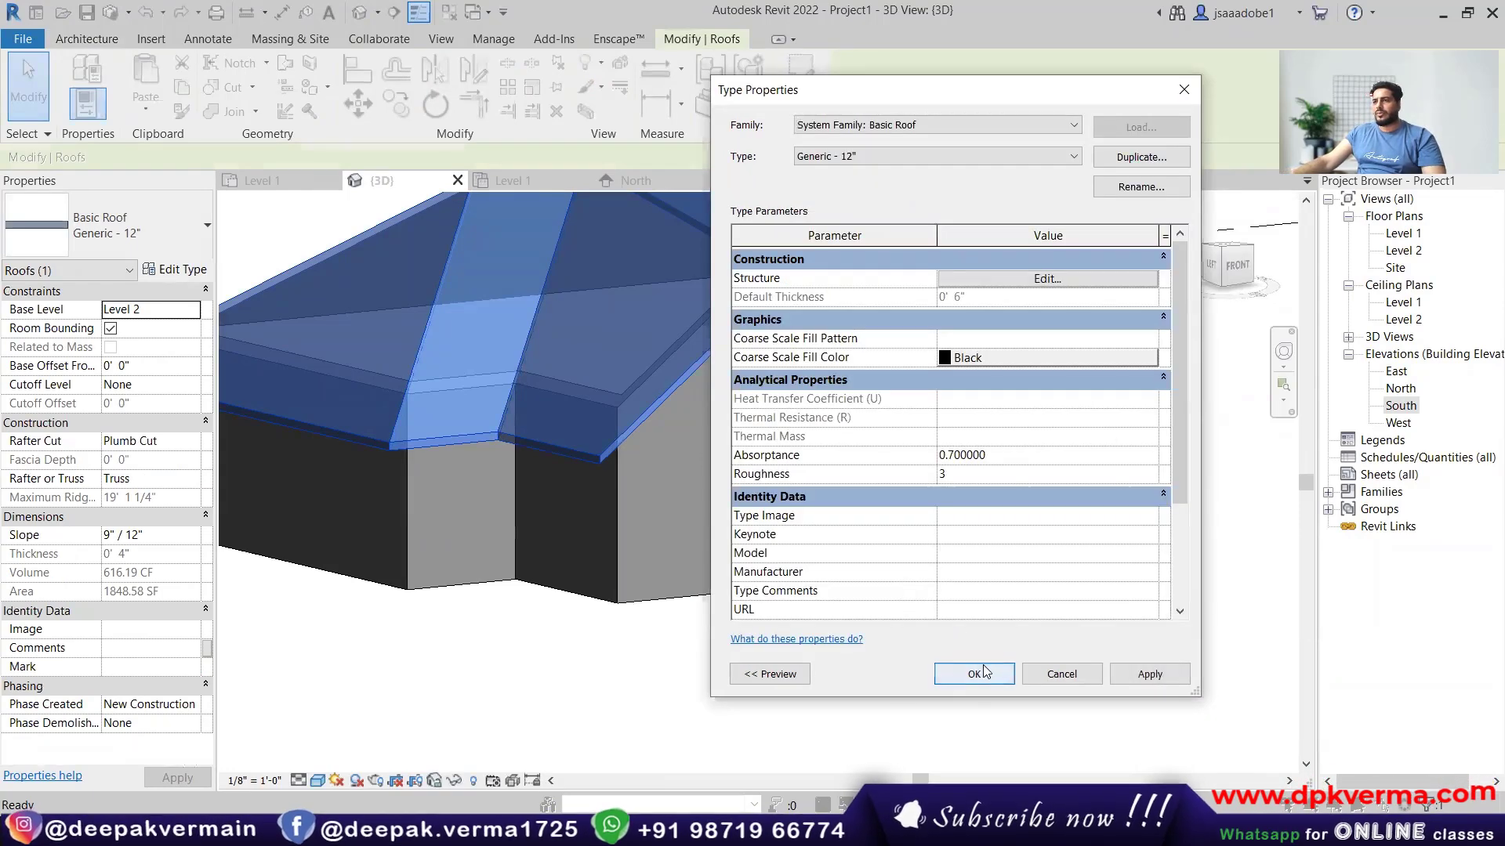
left_click(972, 674)
left_click(663, 681)
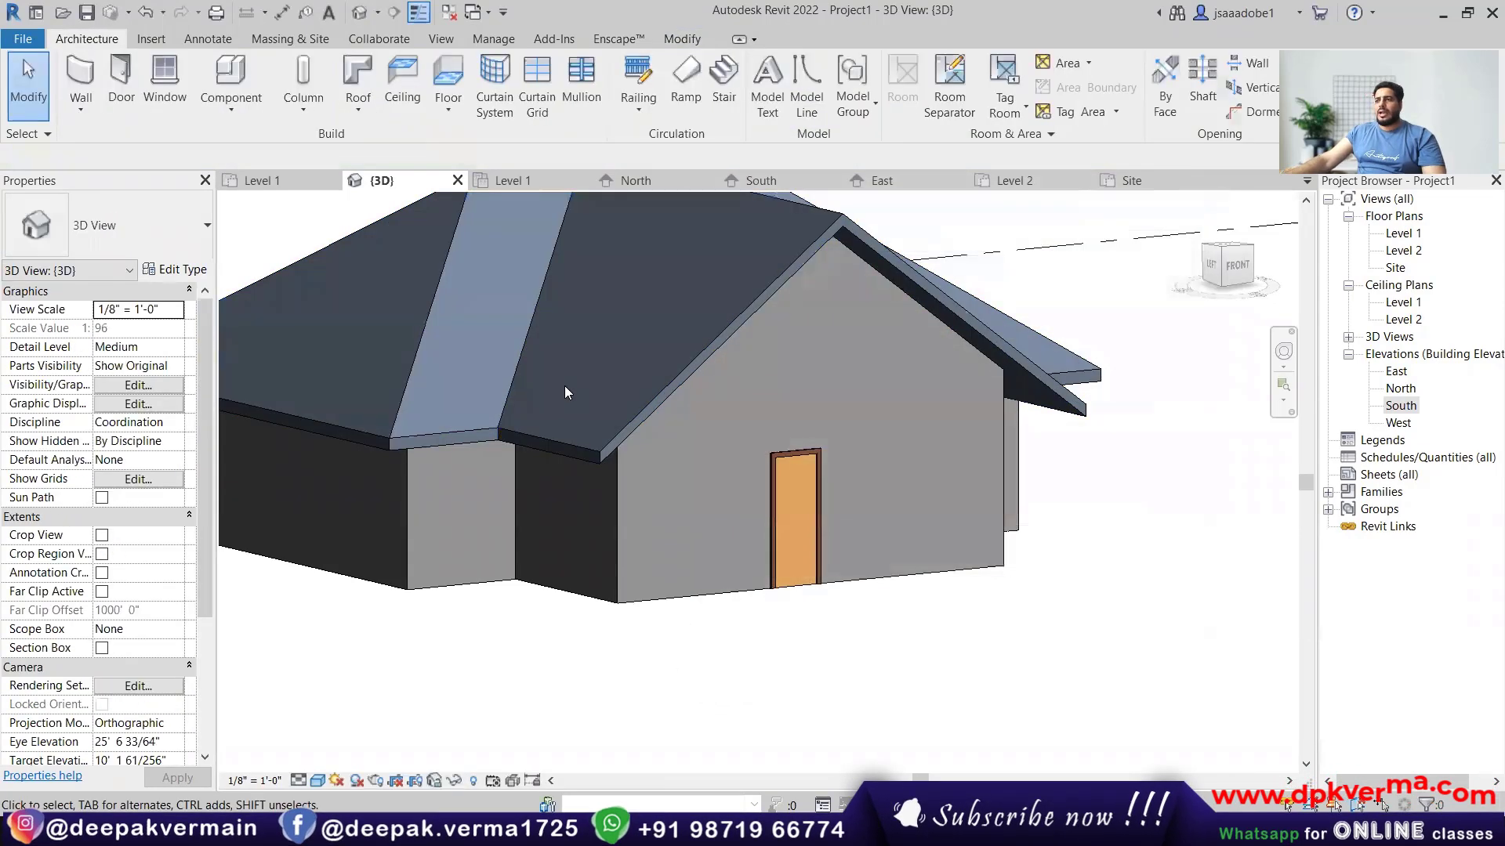
scroll(591, 471, "up", 3)
left_click(358, 110)
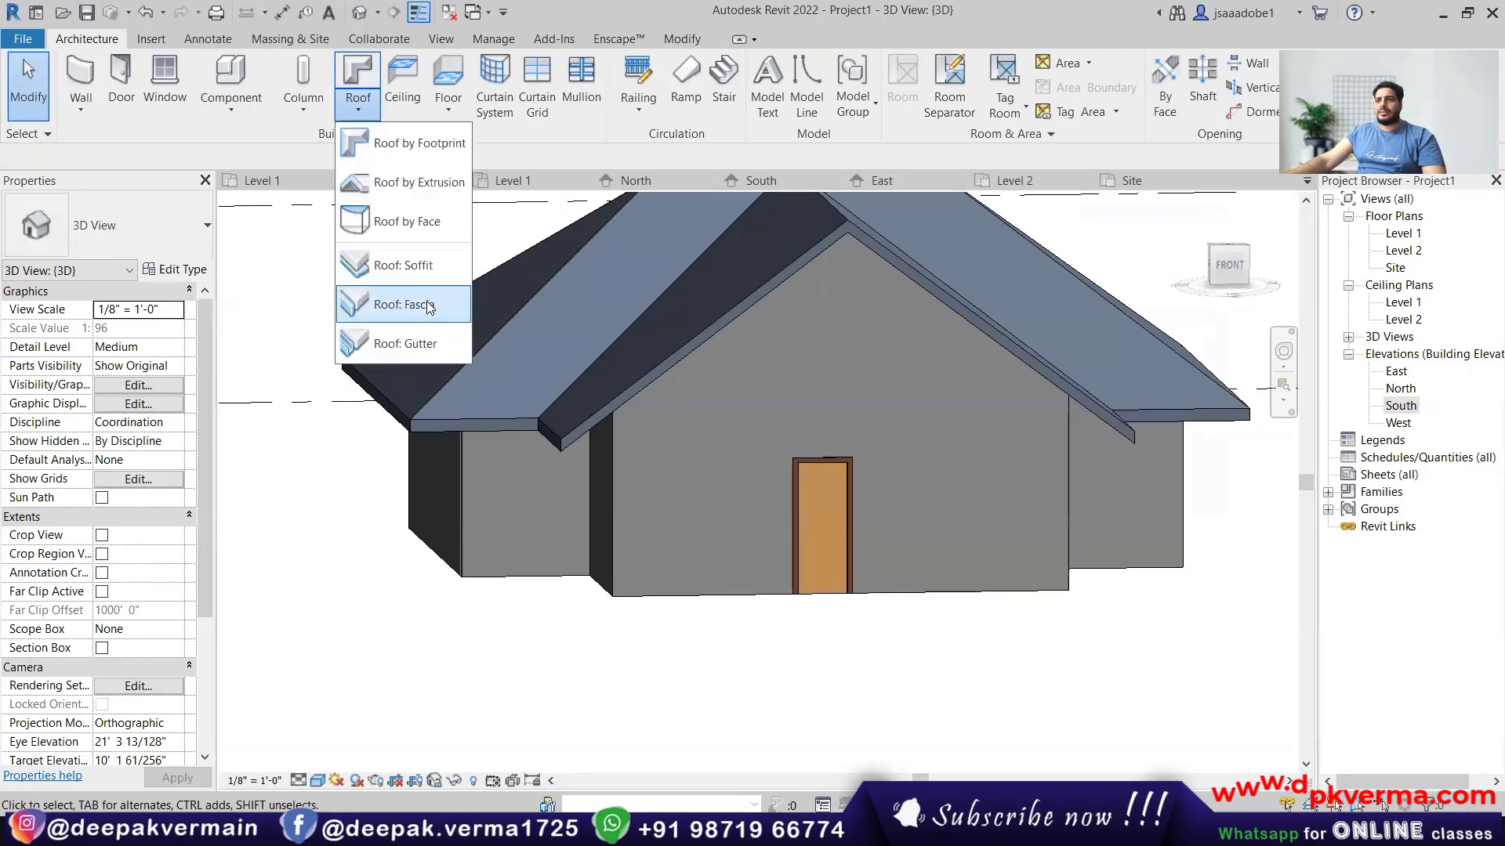
left_click(430, 305)
key("Escape")
key("Escape")
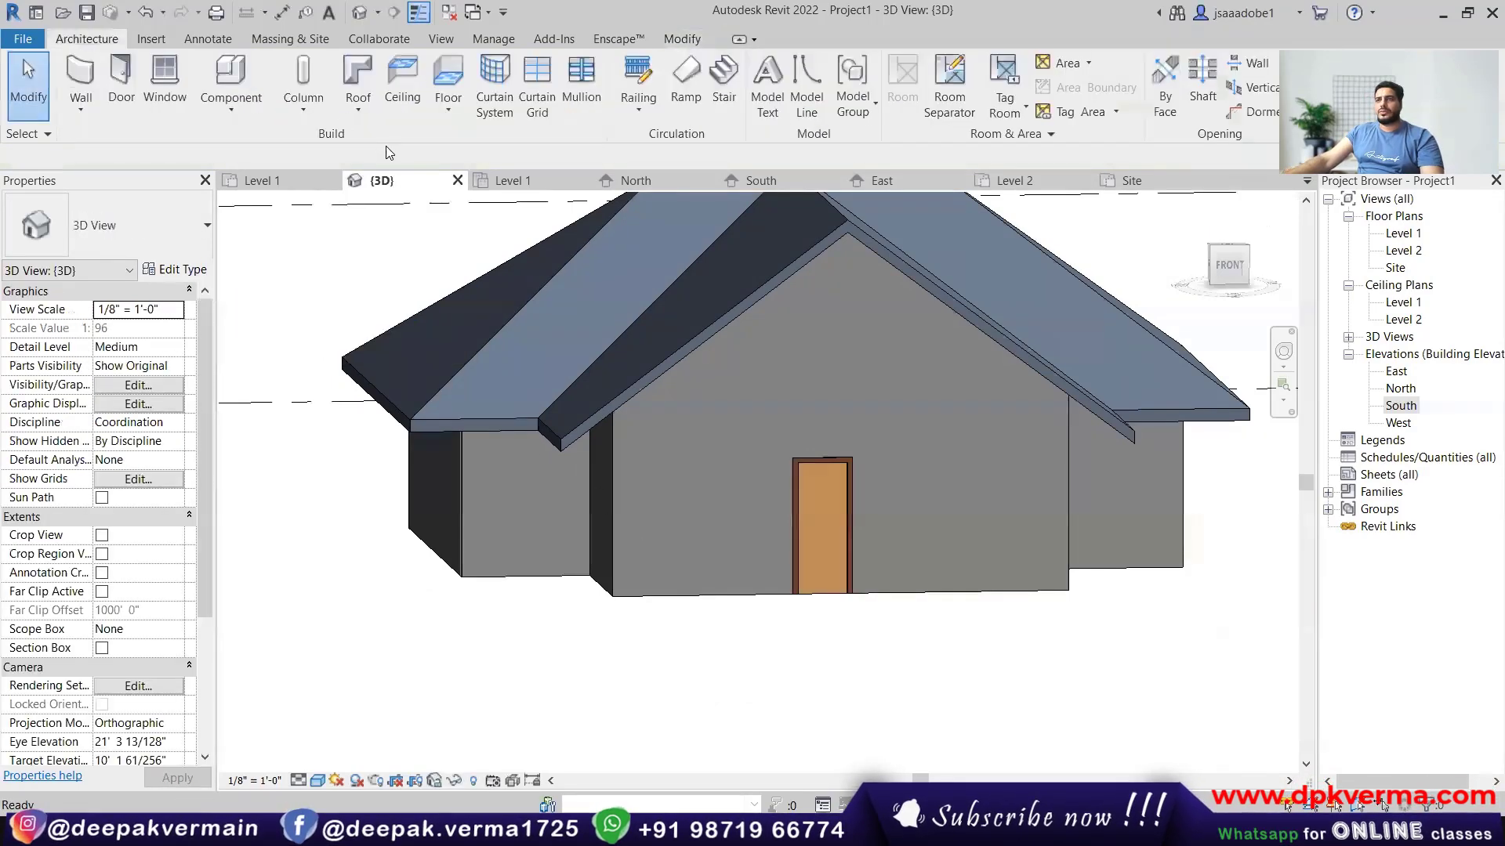
Start a roof fascia of type Fascia-Flat 1x12 and place it on the front wing's west eave.
left_click(364, 119)
left_click(430, 301)
scroll(605, 501, "up", 3)
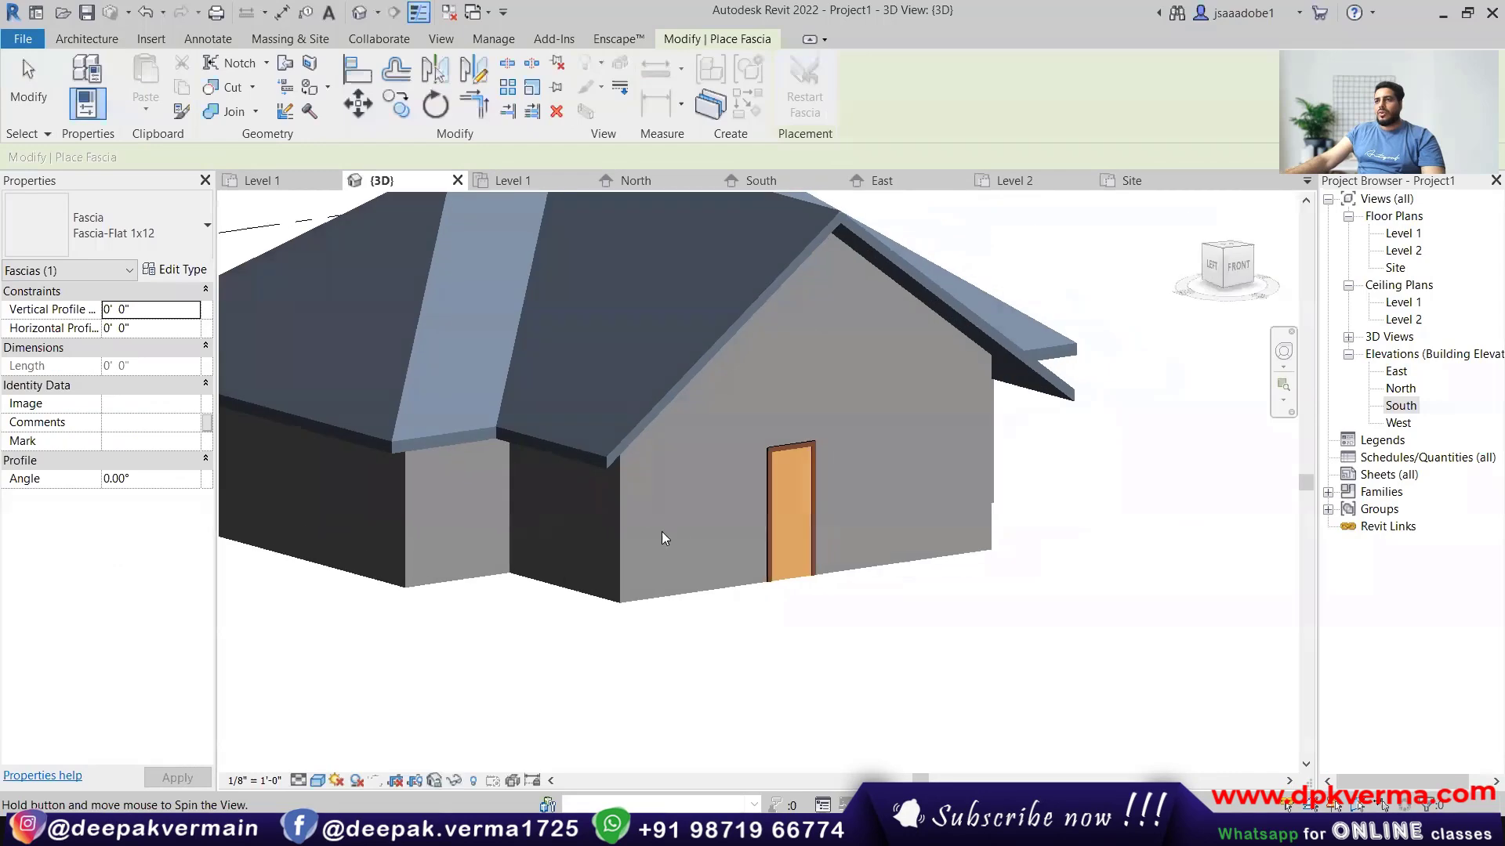
scroll(582, 479, "up", 4)
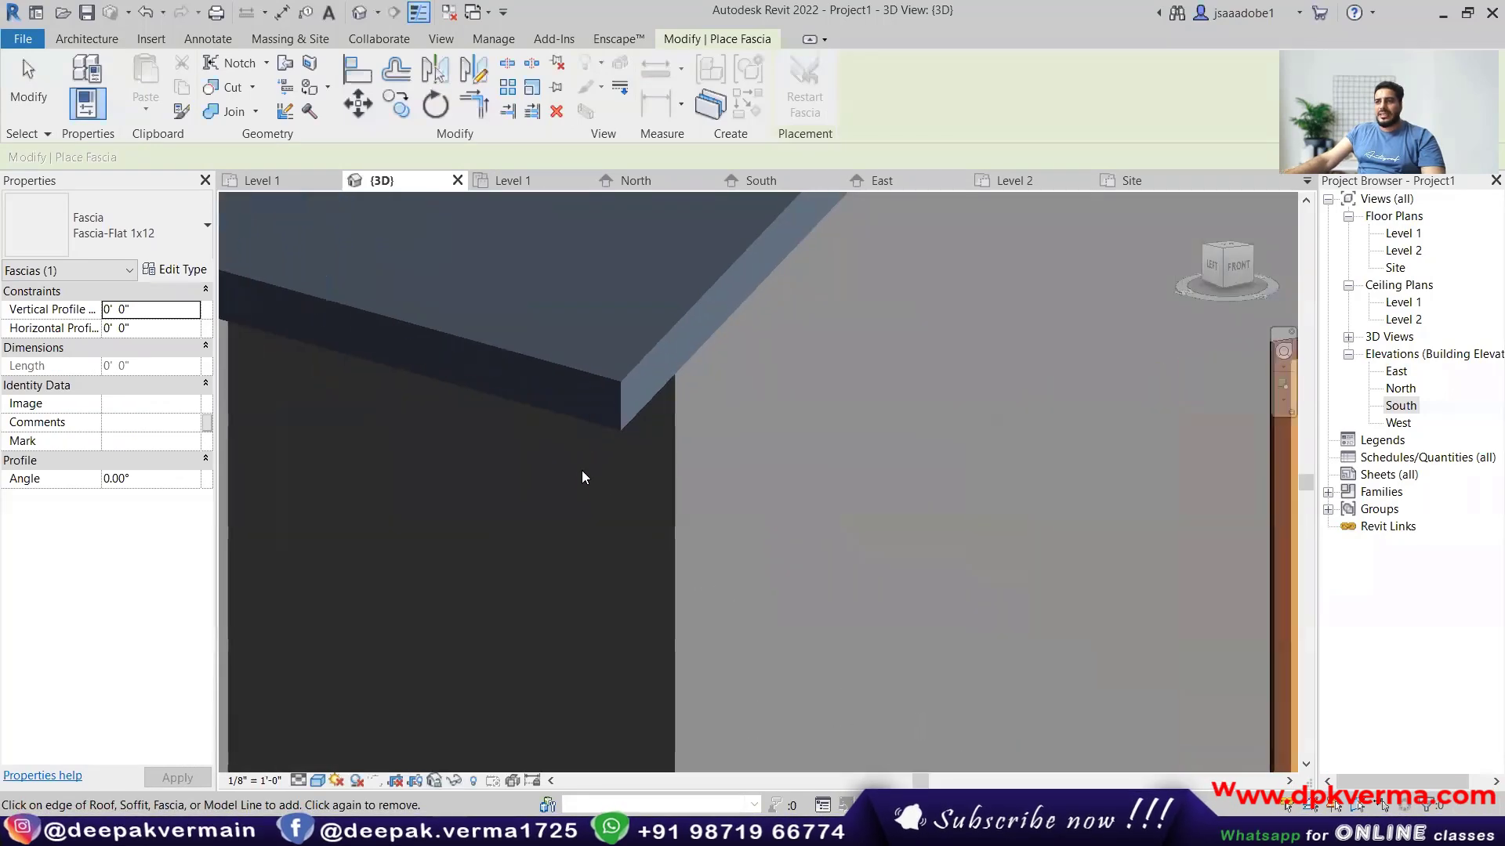
left_click(584, 371)
scroll(602, 429, "down", 3)
scroll(614, 442, "up", 5)
middle_click_drag(570, 371, 829, 434)
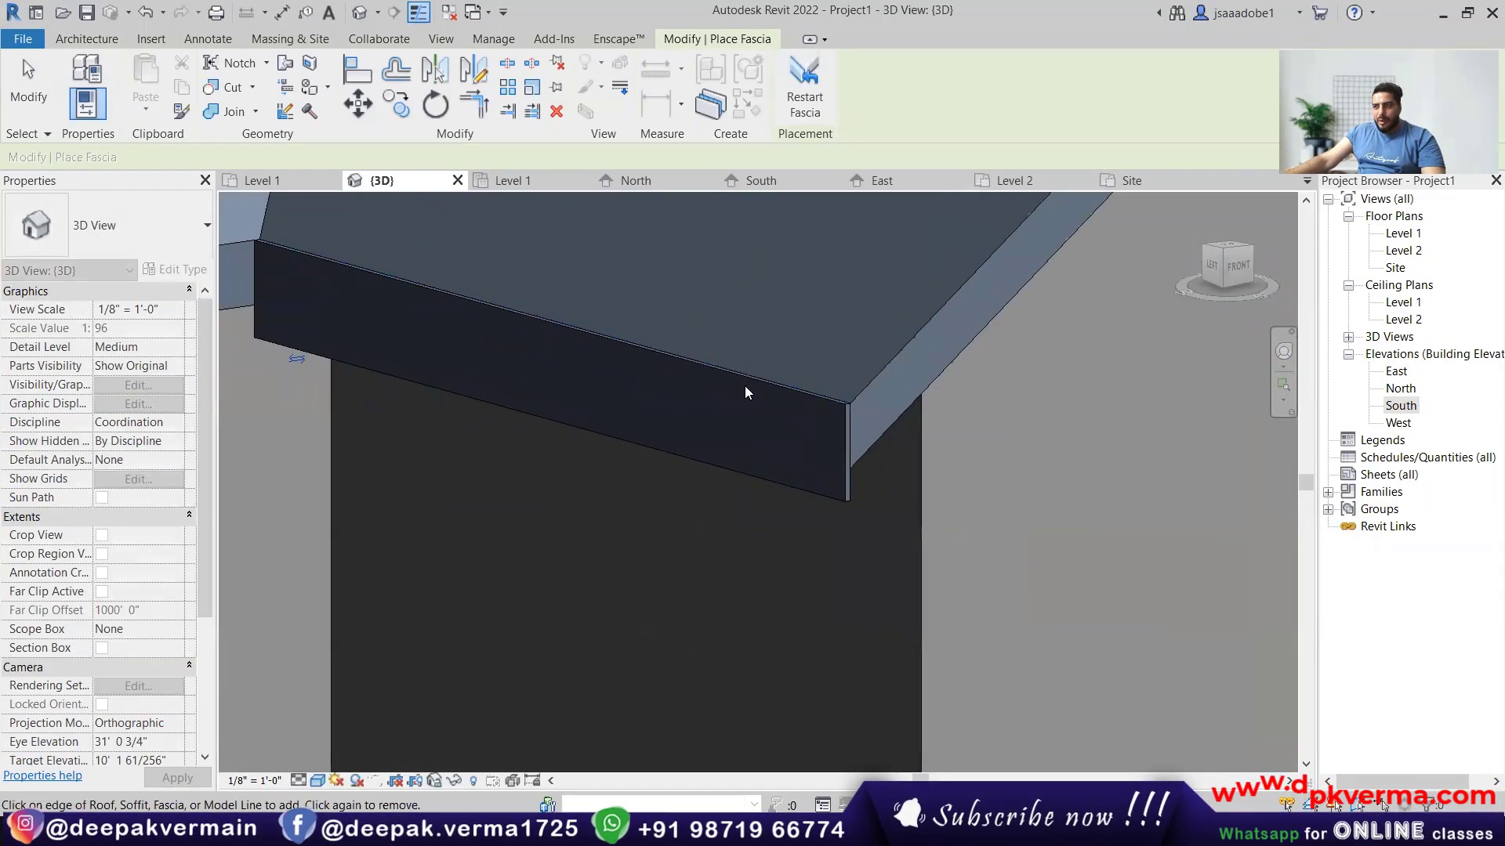
Add the same fascia to the adjoining roof edges on the building's west side.
scroll(764, 394, "down", 3)
scroll(775, 447, "down", 2)
scroll(489, 337, "up", 2)
left_click(487, 335)
scroll(534, 378, "down", 3)
middle_click_drag(652, 422, 372, 451)
scroll(523, 404, "up", 2)
left_click(525, 389)
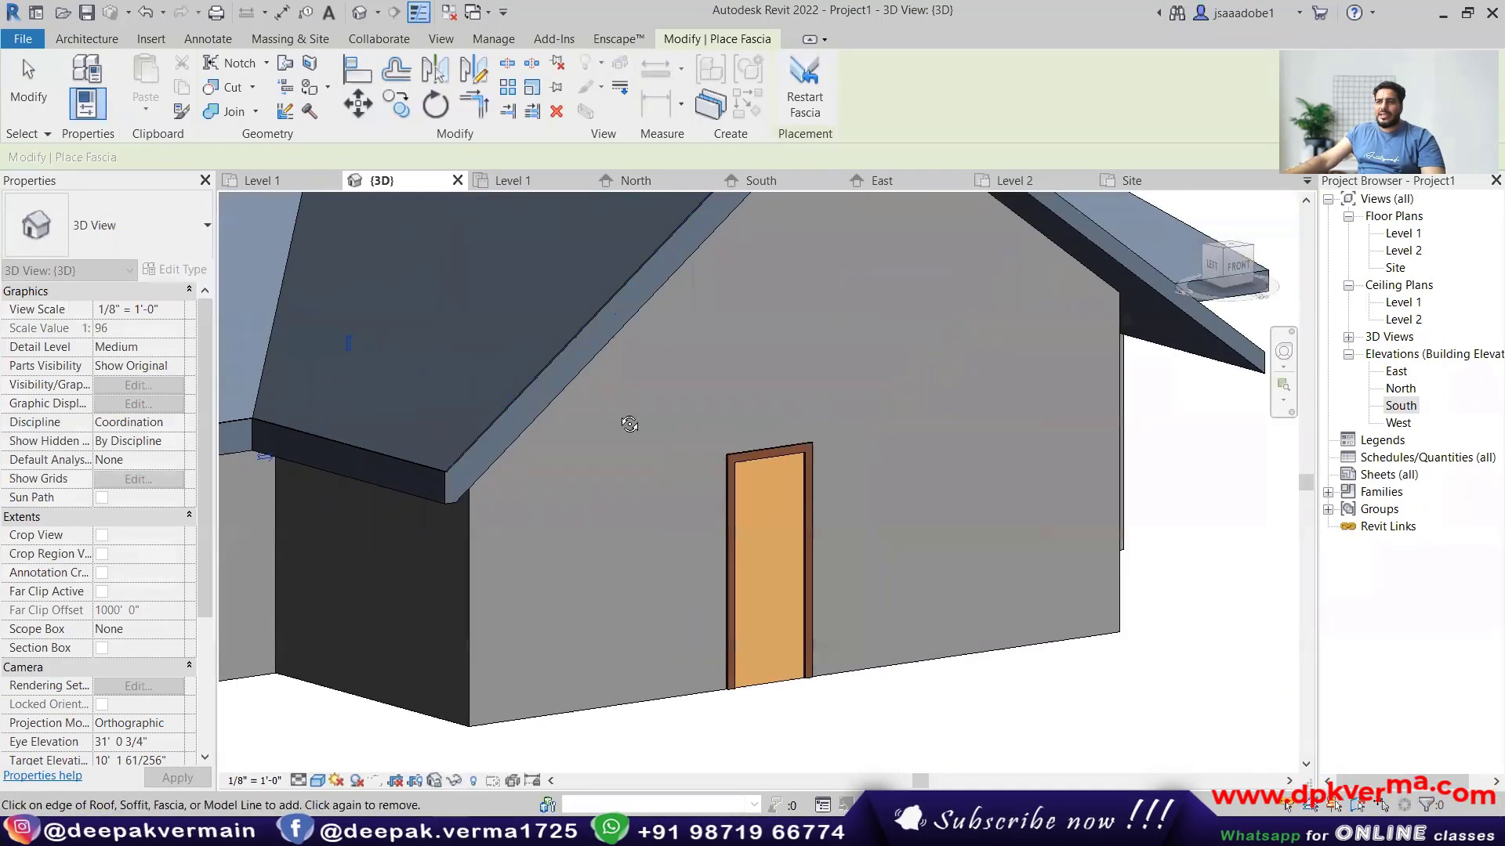
Continue the fascia around the gable's sloping edges and the remaining eaves, and inspect it from the underside.
middle_click_drag(632, 409, 609, 418, "shift")
left_click(616, 343)
scroll(696, 411, "up", 3)
middle_click_drag(680, 492, 513, 493, "shift")
left_click(491, 491)
left_click(807, 398)
left_click(652, 447)
left_click(480, 470)
middle_click_drag(971, 443, 662, 363, "shift")
scroll(472, 406, "up", 5)
middle_click_drag(420, 423, 735, 531)
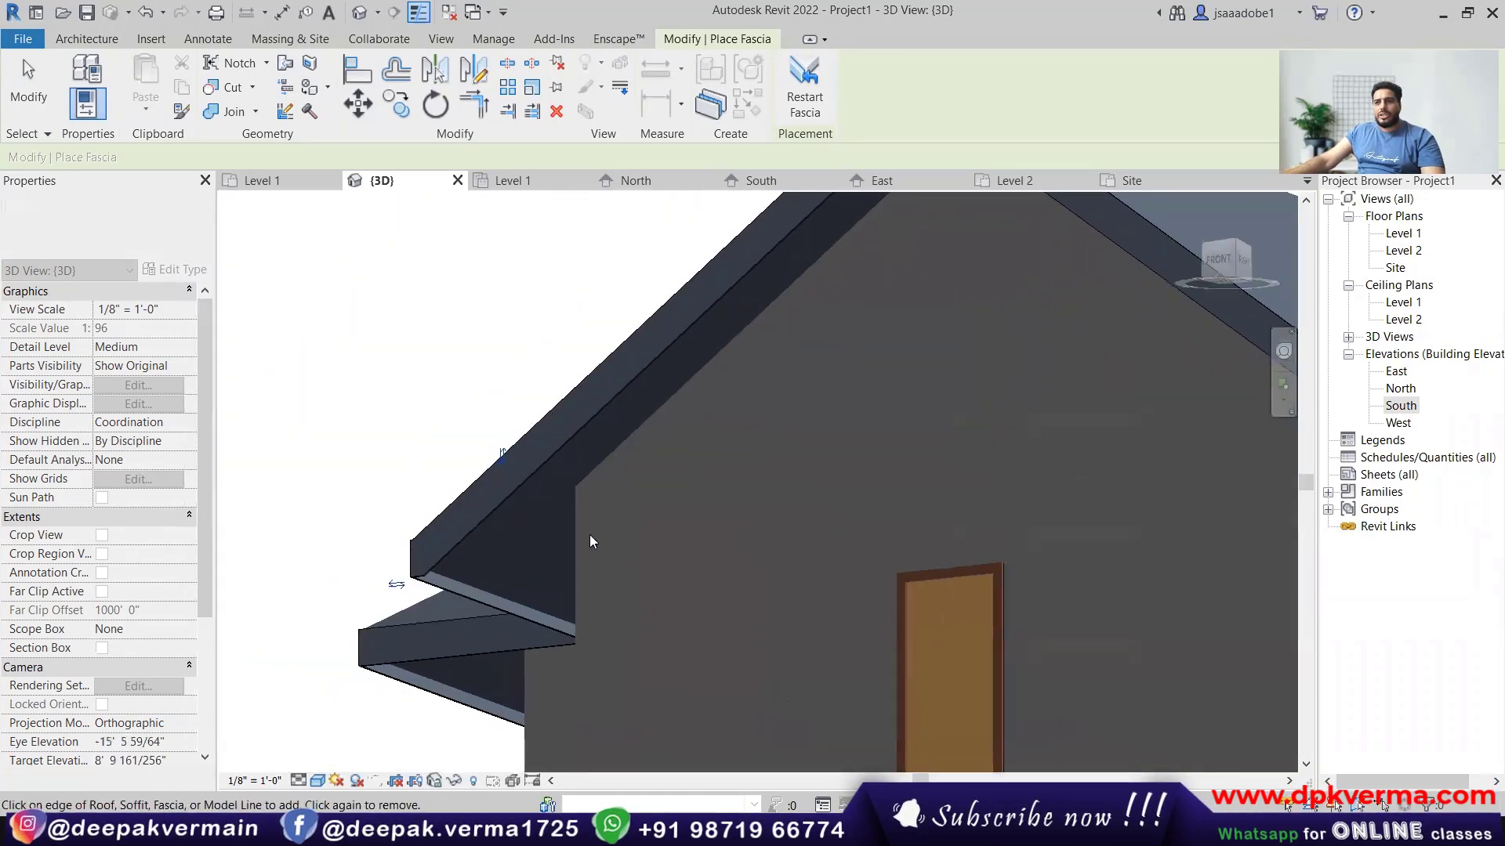
scroll(403, 601, "down", 3)
scroll(369, 652, "up", 6)
scroll(492, 663, "down", 3)
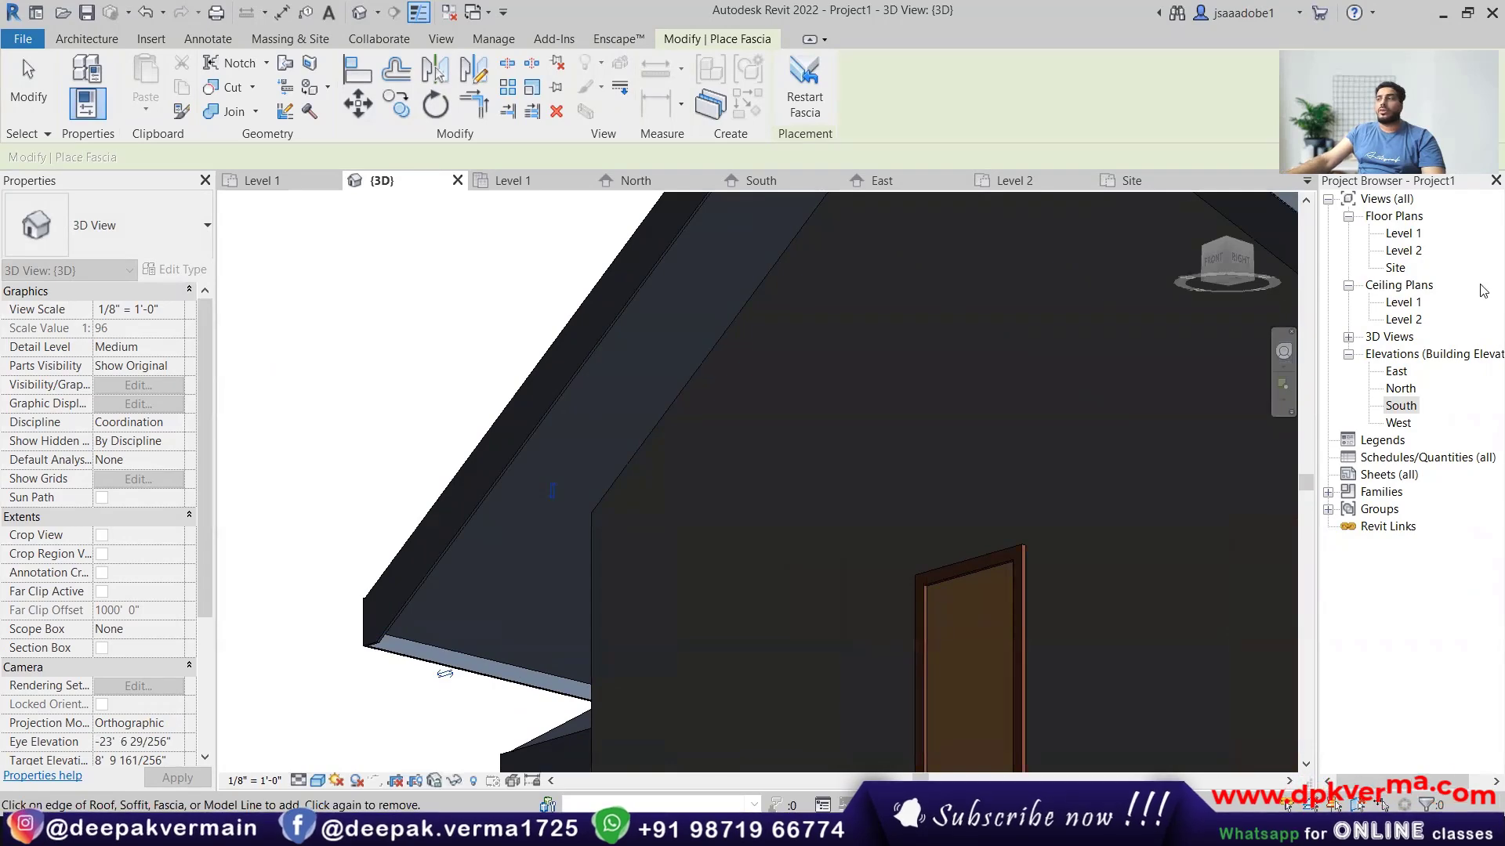
Start a roof soffit in the Level 2 floor plan and pick the fascia's north edge as its first boundary line.
double_click(1403, 251)
scroll(624, 491, "down", 5)
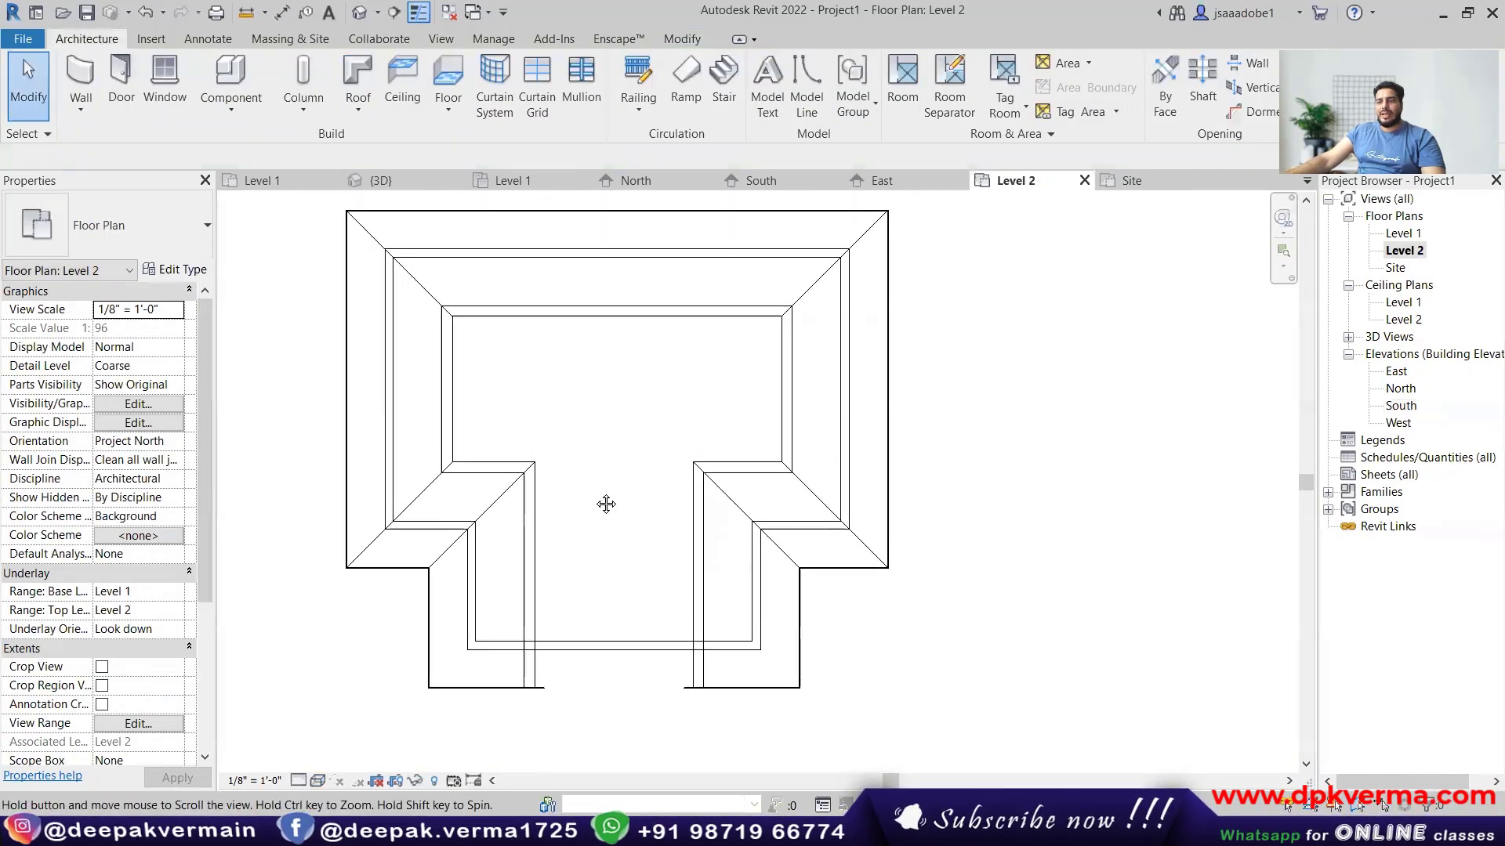
middle_click_drag(598, 524, 589, 563)
middle_click_drag(631, 745, 641, 723)
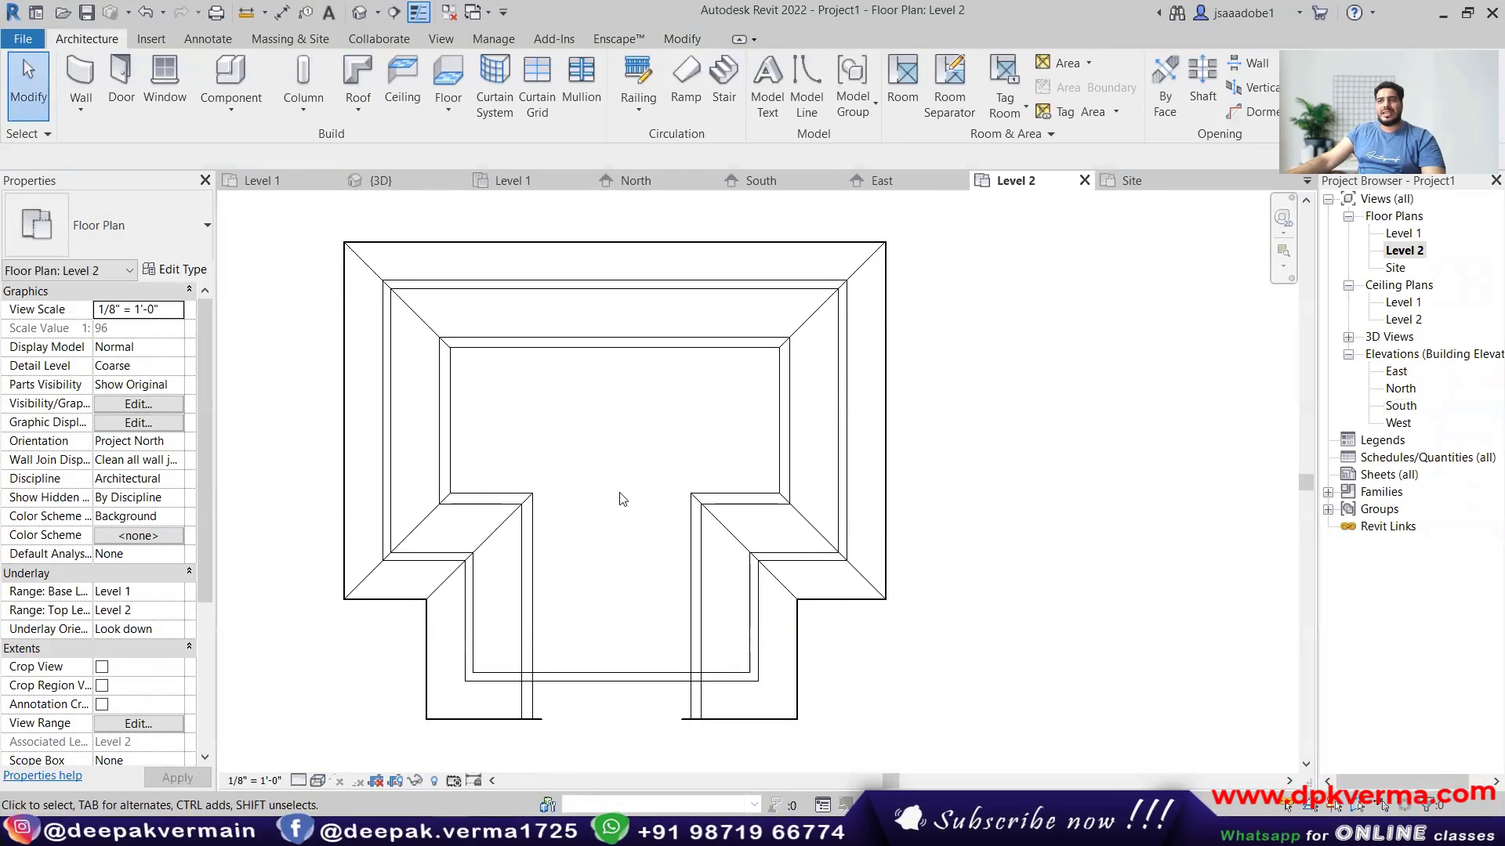
left_click(346, 108)
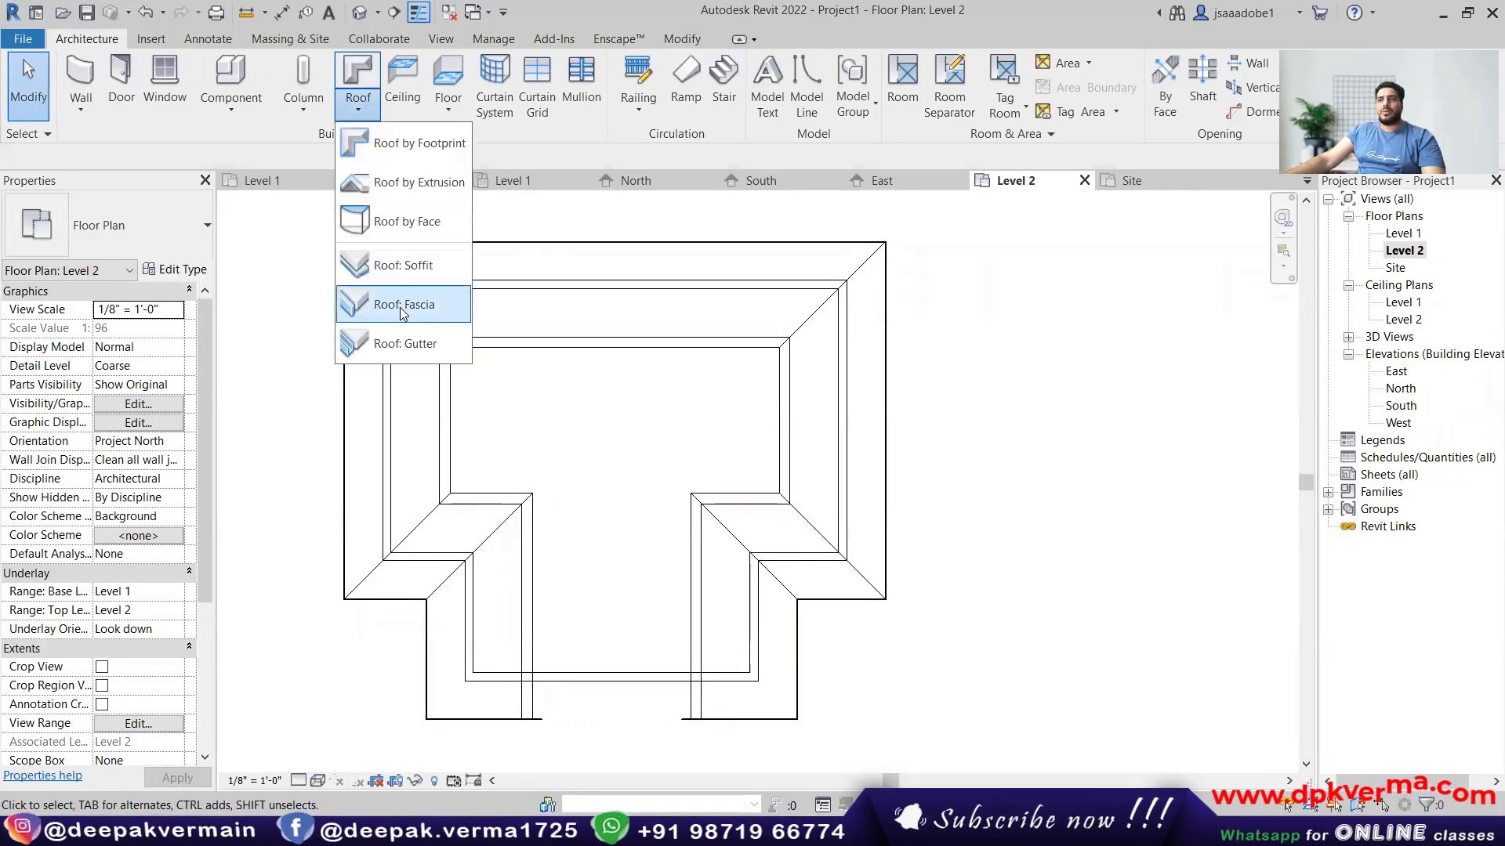
left_click(395, 265)
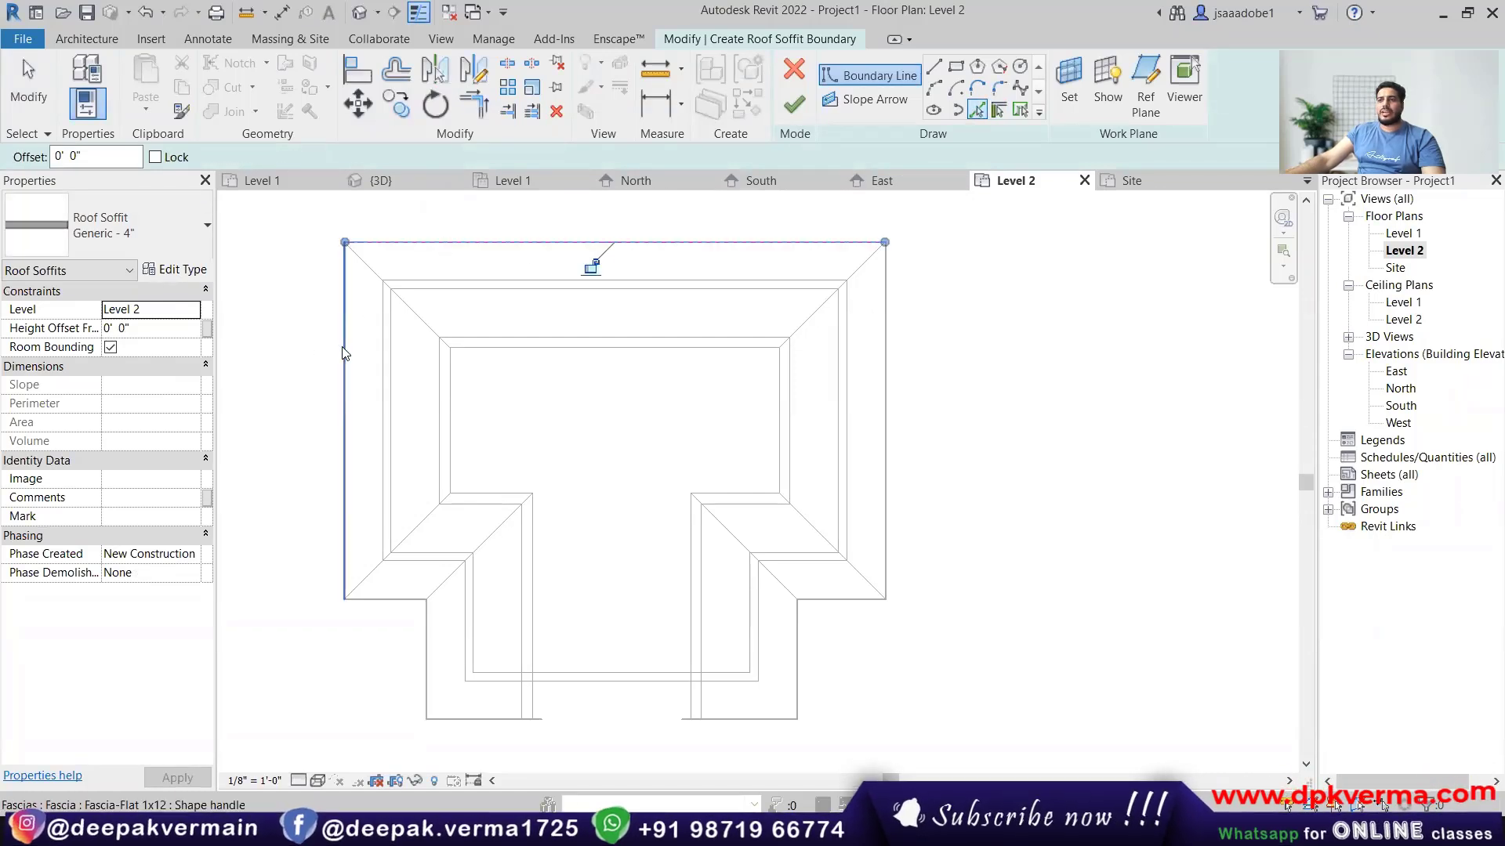
Trace the soffit's outer boundary along the west eave, the southwest return and the front wing's west side.
scroll(386, 630, "up", 3)
left_click(379, 561)
scroll(558, 589, "up", 1)
middle_click_drag(447, 684, 430, 559)
scroll(467, 487, "up", 2)
Check the picked soffit boundary lines against the fascia edges at the west and north corners.
key("Escape")
key("Escape")
scroll(395, 400, "up", 5)
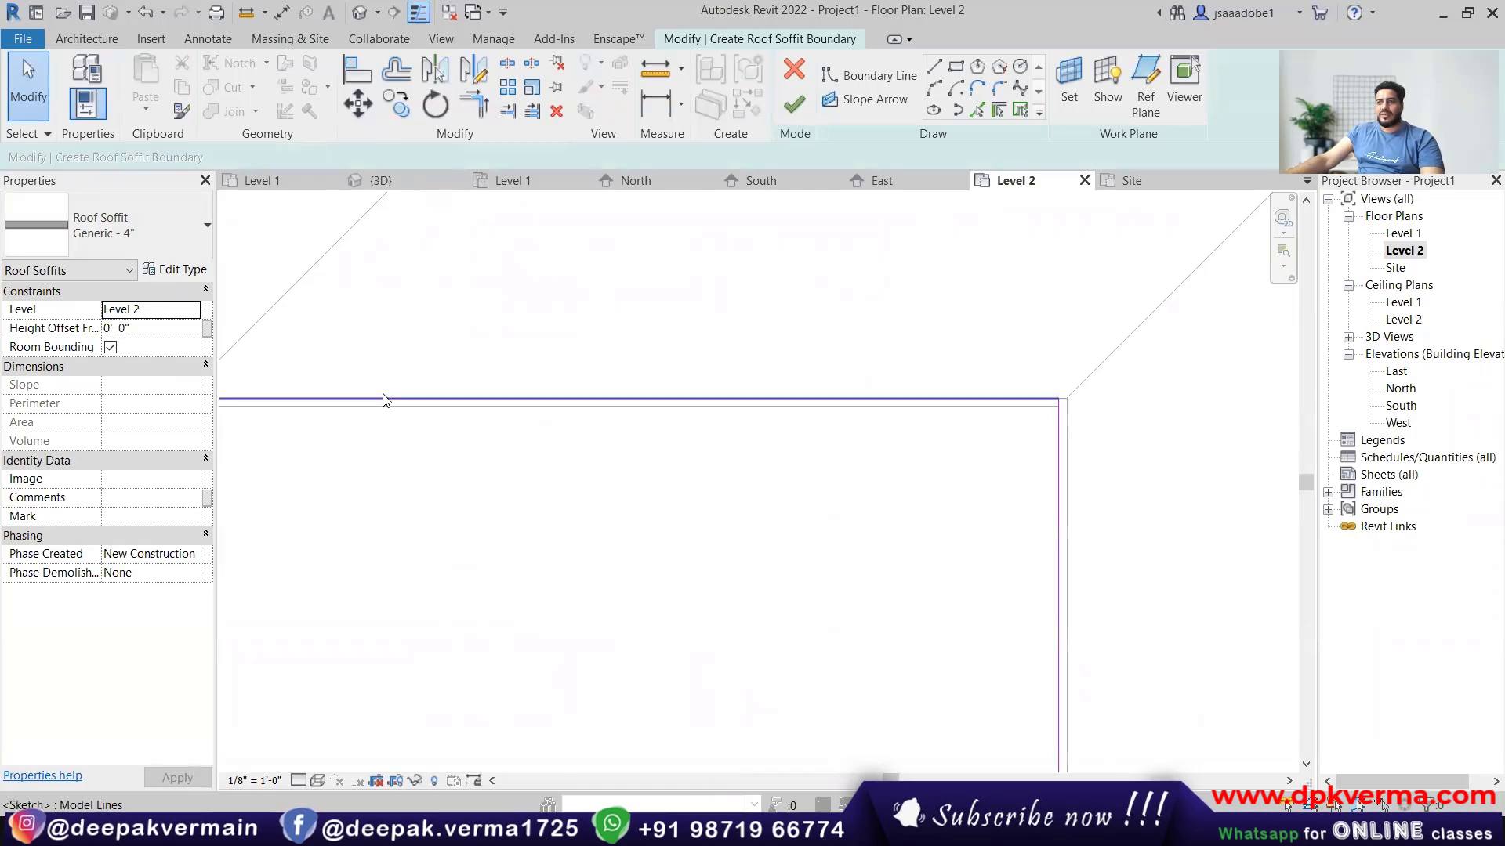
left_click(383, 401)
scroll(400, 445, "down", 2)
mouse_move(401, 444)
middle_mouse_down()
mouse_move(605, 529)
mouse_move(605, 630)
middle_mouse_up()
left_click(492, 510)
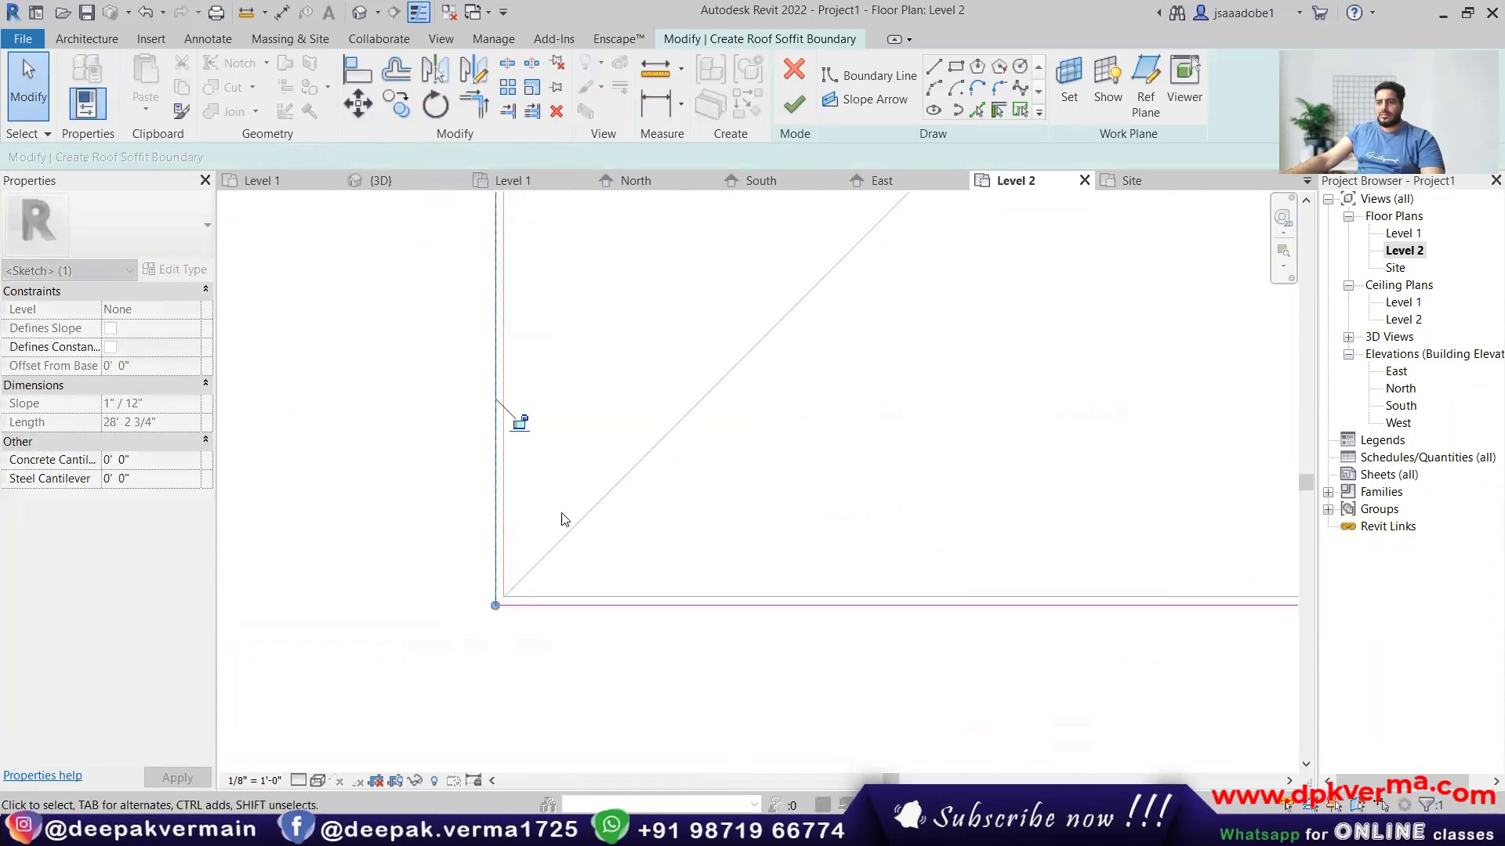
scroll(555, 507, "down", 2)
middle_click_drag(876, 337, 645, 783)
middle_click_drag(615, 235, 639, 752)
mouse_move(851, 227)
middle_mouse_down()
mouse_move(880, 488)
mouse_move(739, 674)
middle_mouse_up()
scroll(880, 488, "down", 2)
scroll(766, 517, "up", 2)
left_click(771, 507)
left_click_drag(772, 507, 773, 510)
scroll(867, 611, "down", 2)
middle_click_drag(1124, 670, 662, 437)
scroll(694, 462, "down", 3)
scroll(1090, 554, "up", 2)
middle_click_drag(1090, 552, 1004, 537)
scroll(934, 389, "up", 3)
Pick the fascia edges along the east eave, the southeast return and the front wing's east side as boundary lines.
left_click(975, 109)
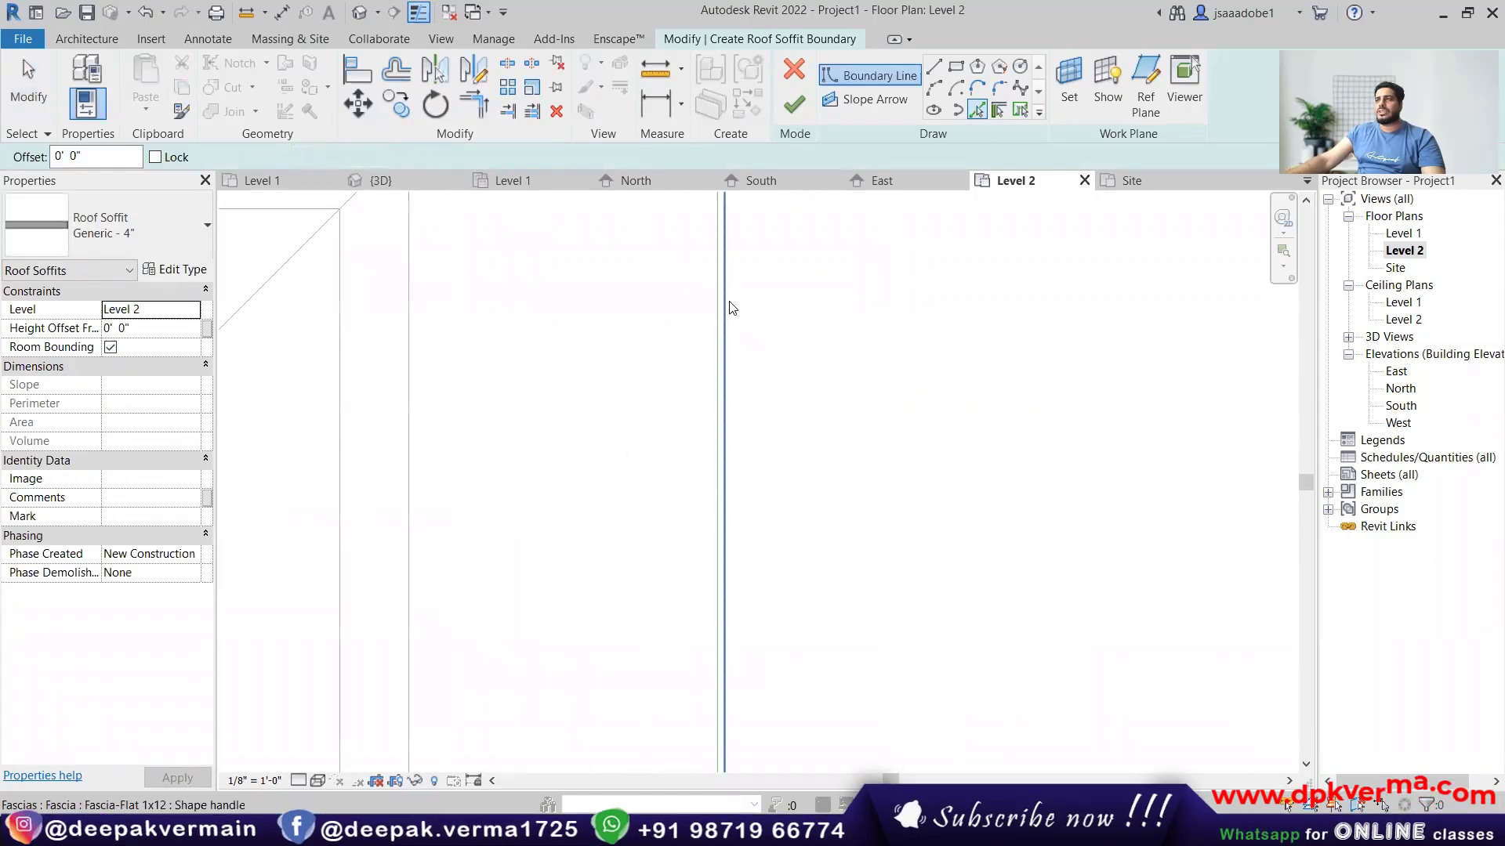
left_click(727, 305)
scroll(771, 468, "down", 6)
middle_click_drag(727, 502, 740, 159)
scroll(694, 341, "up", 2)
scroll(603, 325, "up", 5)
left_click(509, 290)
left_click(475, 327)
scroll(548, 439, "down", 3)
middle_click_drag(570, 497, 868, 376)
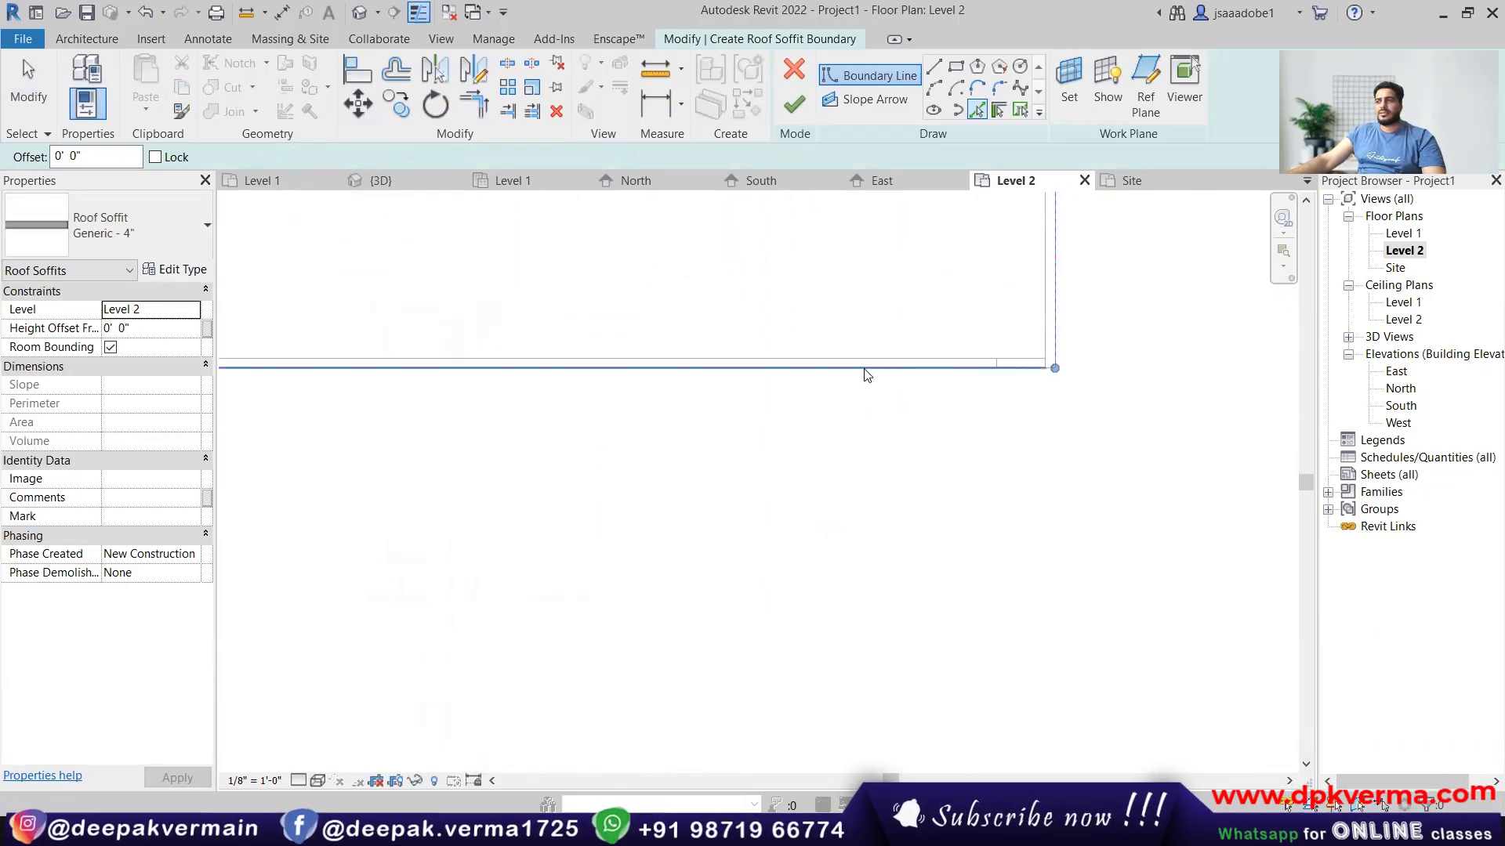
Pick the front roof edge at the gable's east corner as another outer boundary line.
scroll(964, 385, "down", 2)
left_click(960, 384)
middle_click_drag(960, 388, 882, 433)
middle_click_drag(781, 379, 719, 445)
scroll(719, 445, "down", 3)
mouse_move(867, 362)
middle_mouse_down()
mouse_move(731, 440)
mouse_move(775, 587)
middle_mouse_up()
scroll(783, 470, "down", 1)
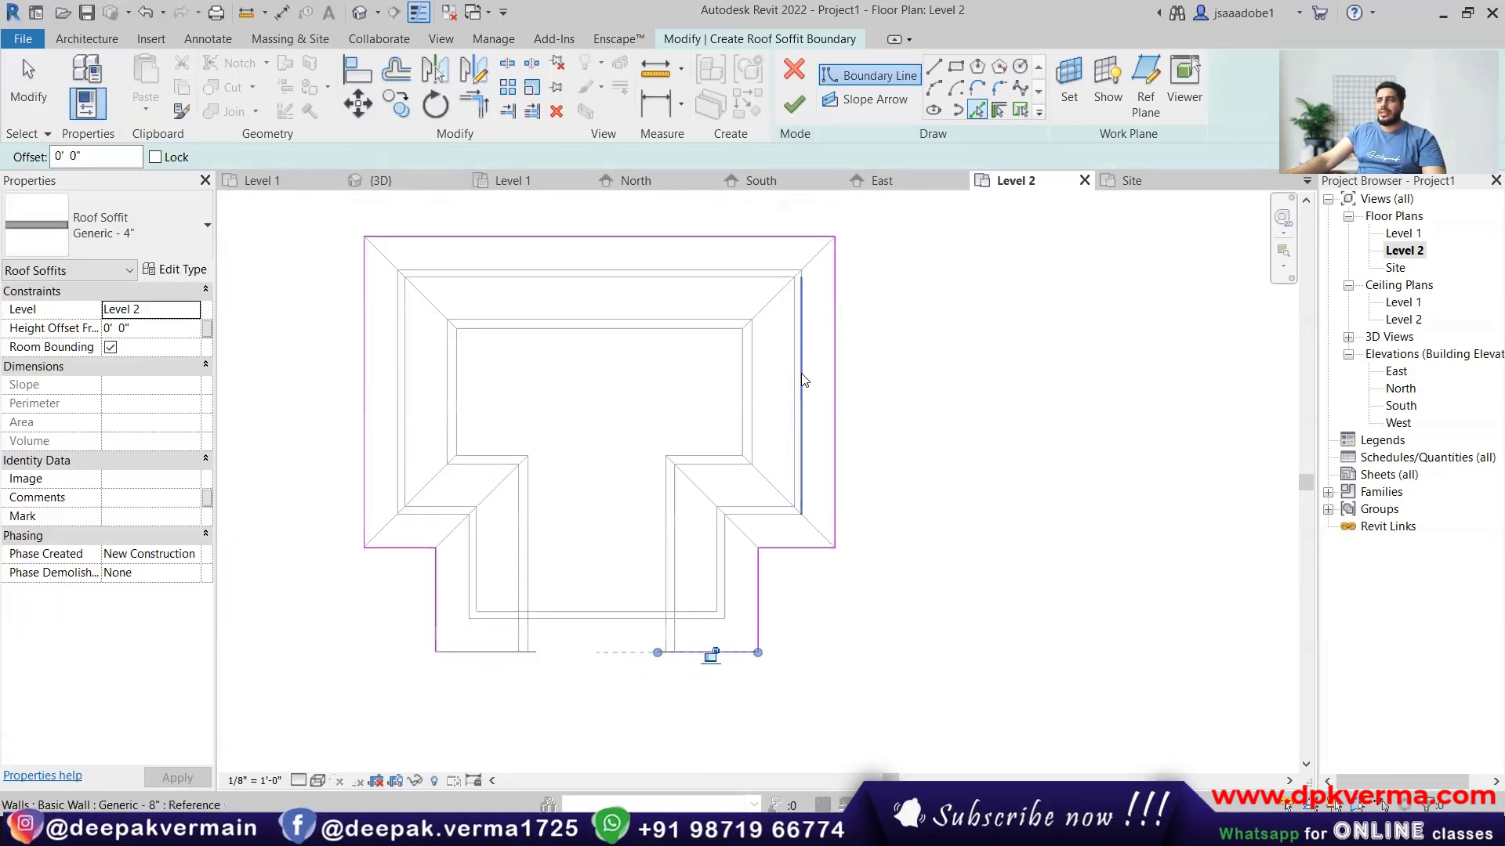
Trace the inner boundary along the outer wall faces, extending the front wing's west line down to the front roof edge.
left_click(480, 277)
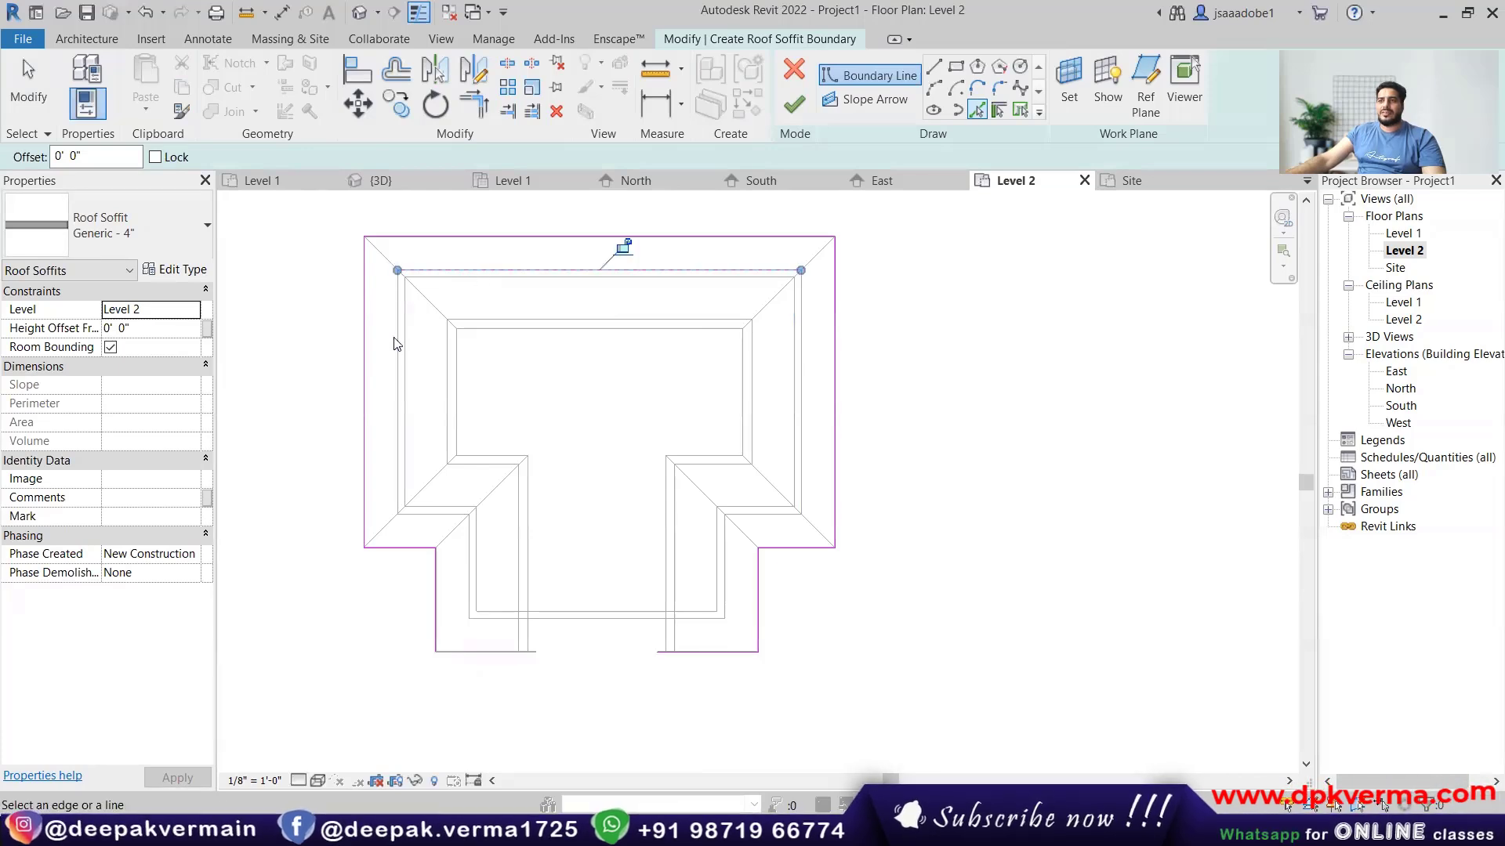
scroll(462, 619, "up", 2)
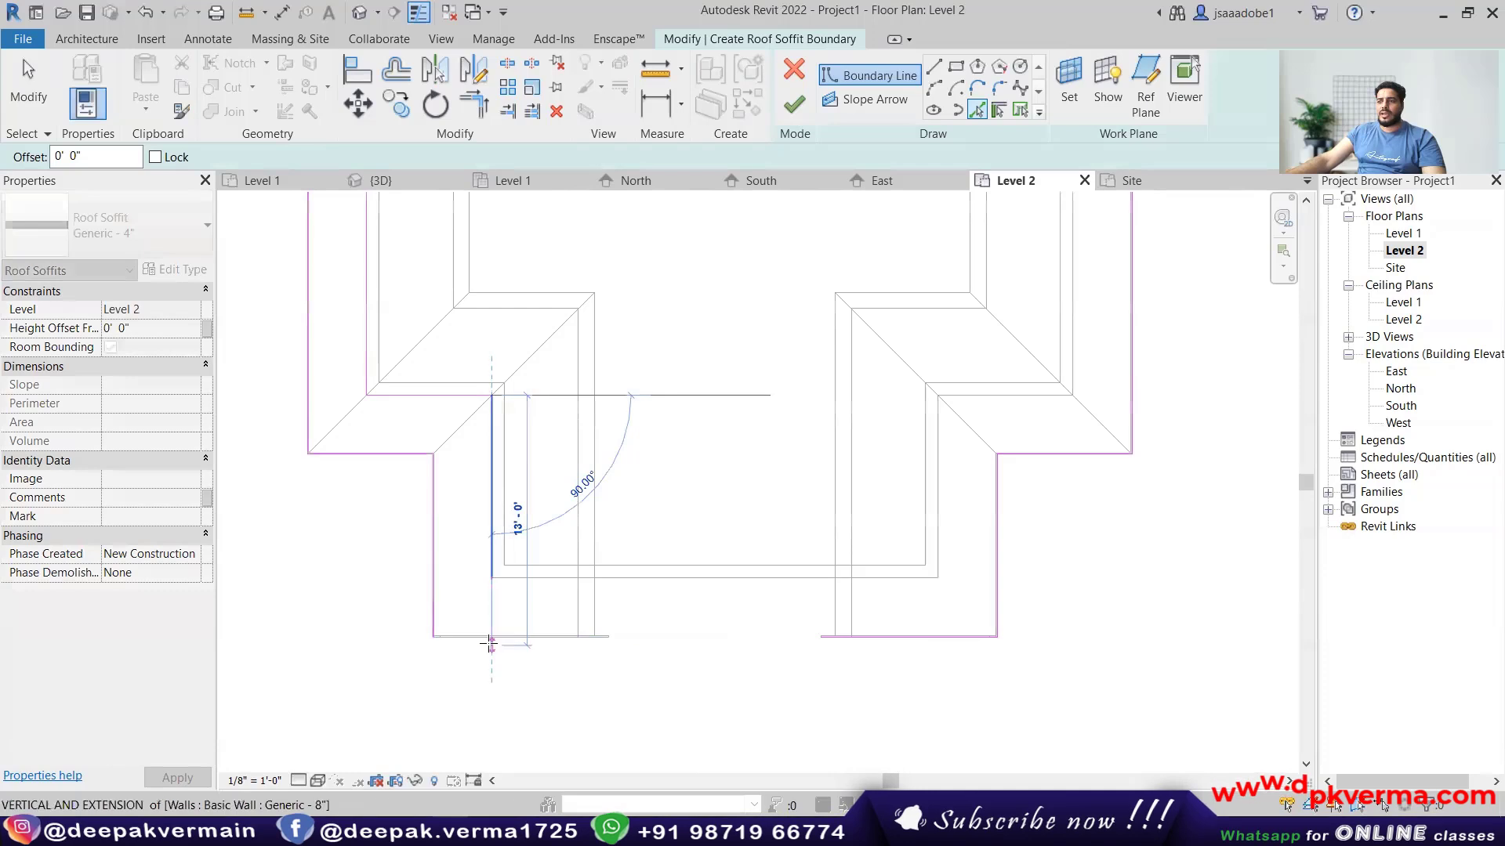
left_click(492, 637)
left_click(965, 507)
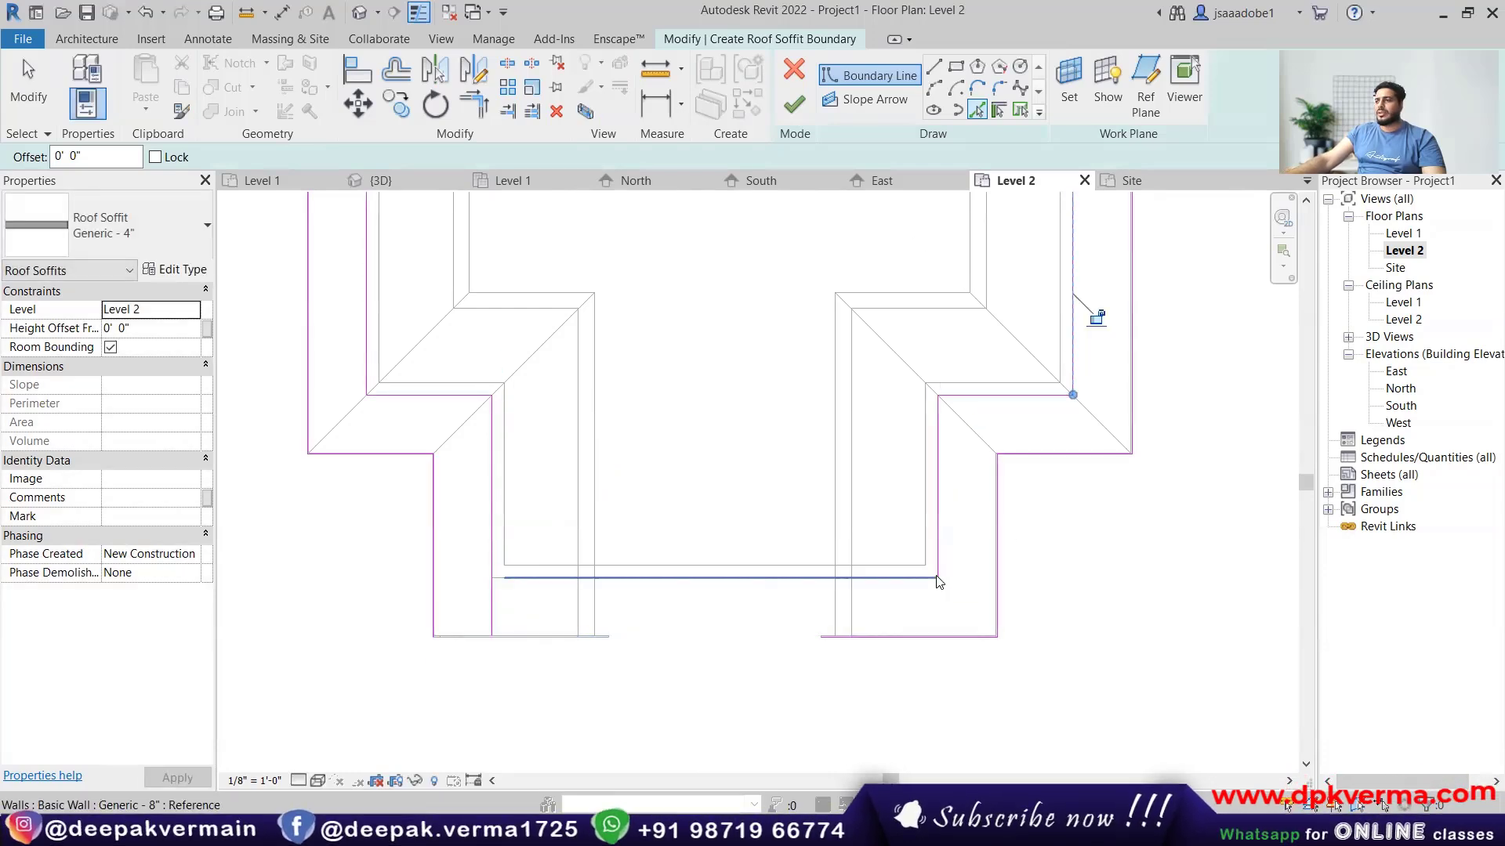
Extend the front wing's east inner line to the front roof edge and trim the two lines to a corner.
key("Escape")
key("Escape")
left_click(938, 549)
left_click_drag(938, 564, 938, 636)
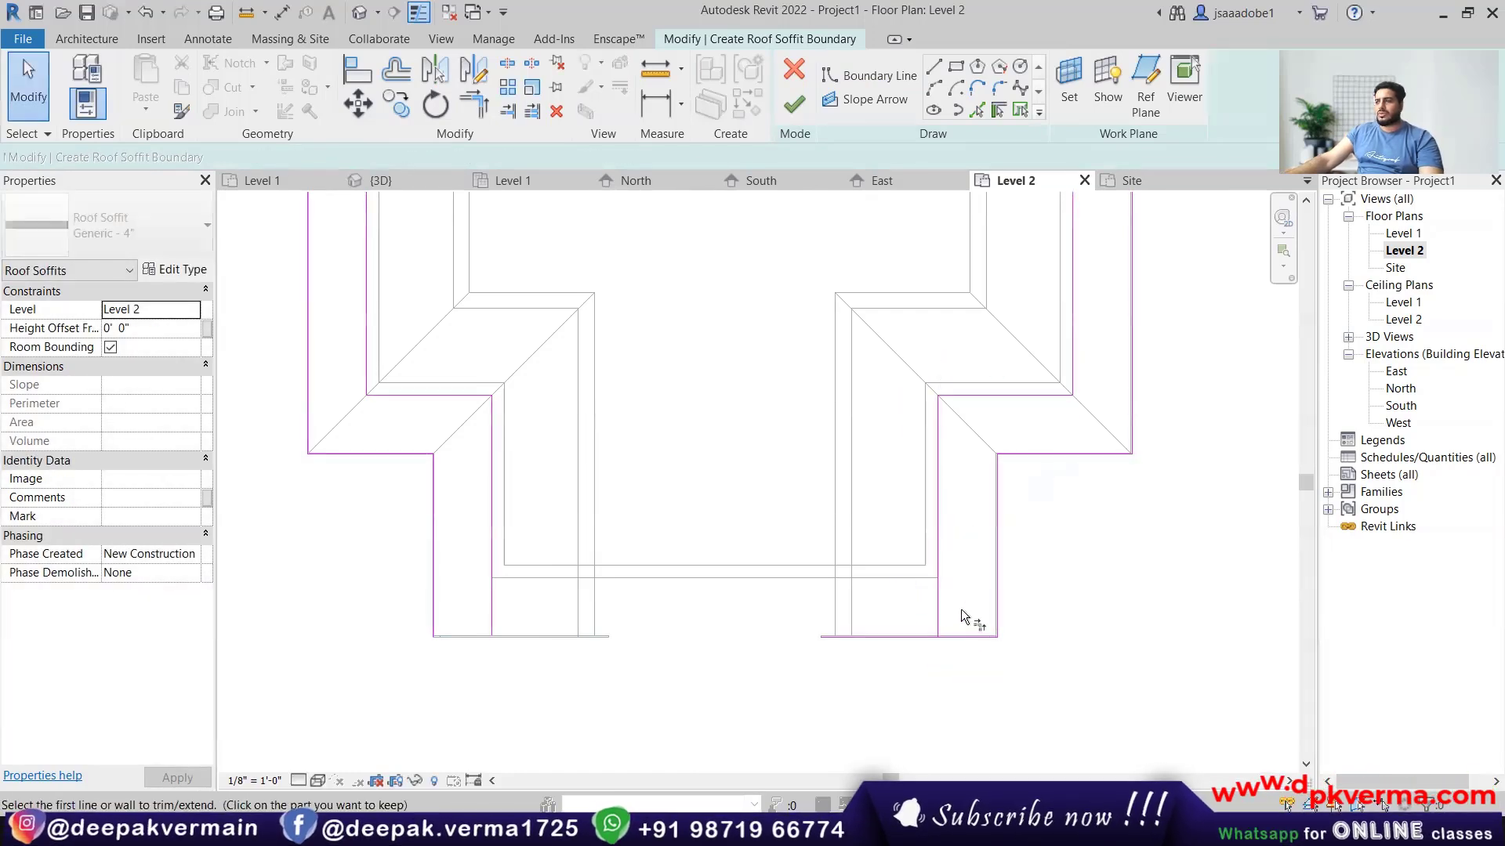
key("t")
key("r")
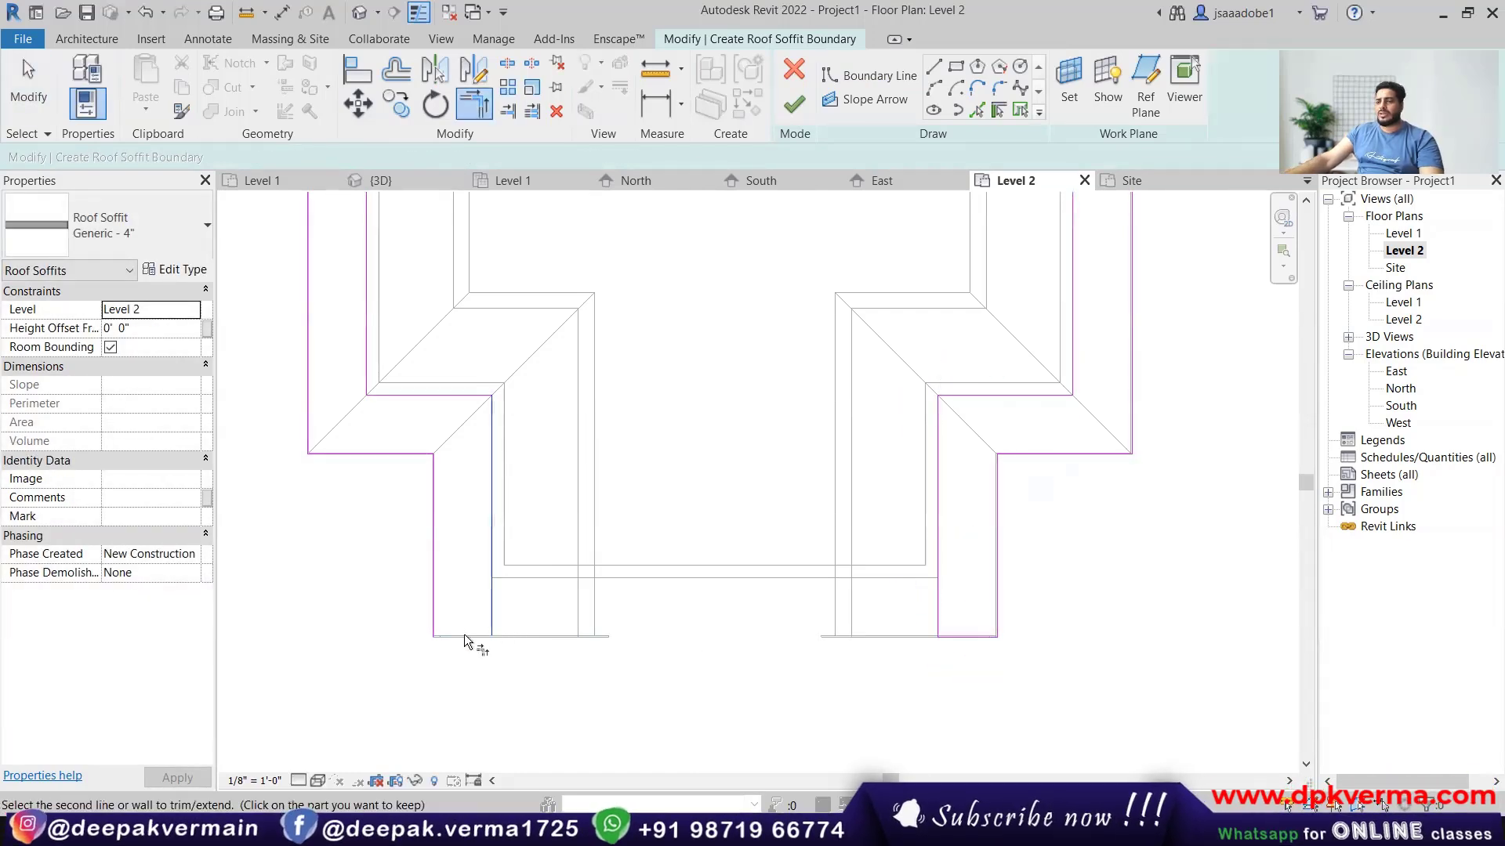
Draw a boundary line along the front roof edge to close the soffit's open end at the front wing's west side.
key("Escape")
key("l")
scroll(481, 682, "up", 3)
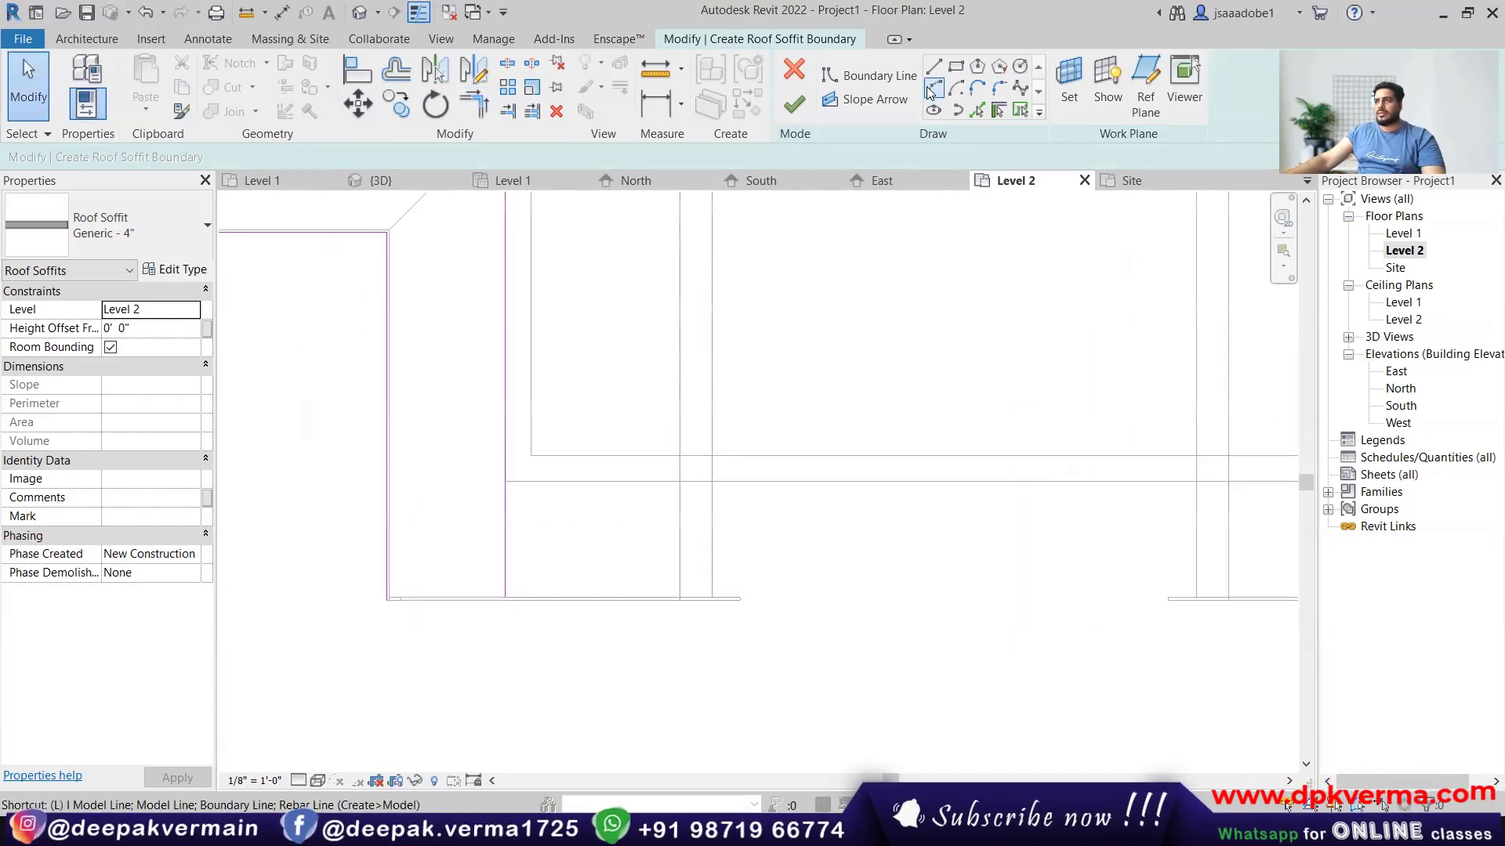
key("i")
scroll(251, 638, "up", 3)
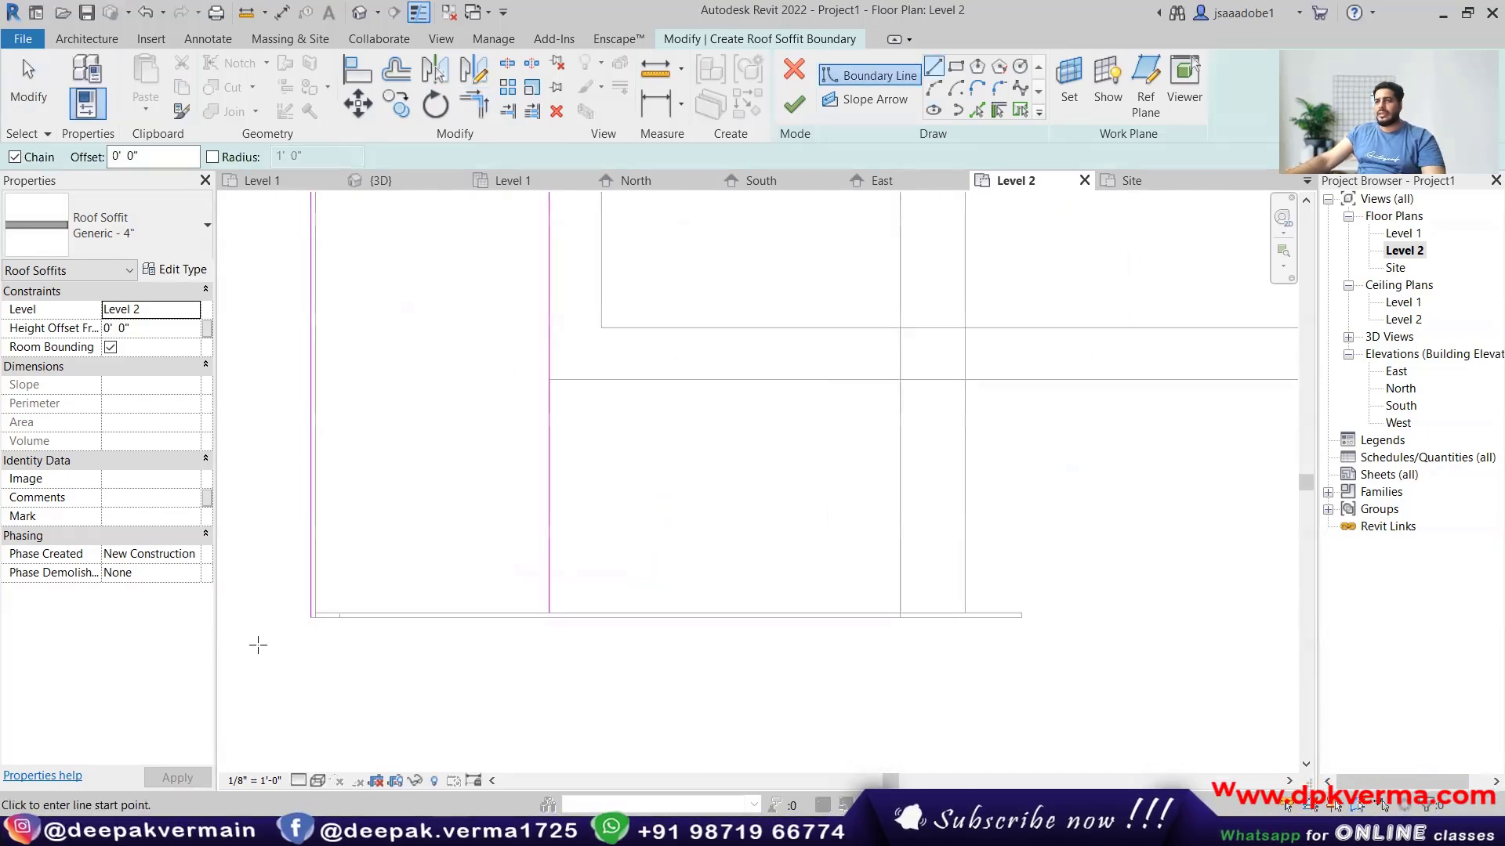
left_click(299, 622)
left_click(774, 625)
key("Escape")
key("Escape")
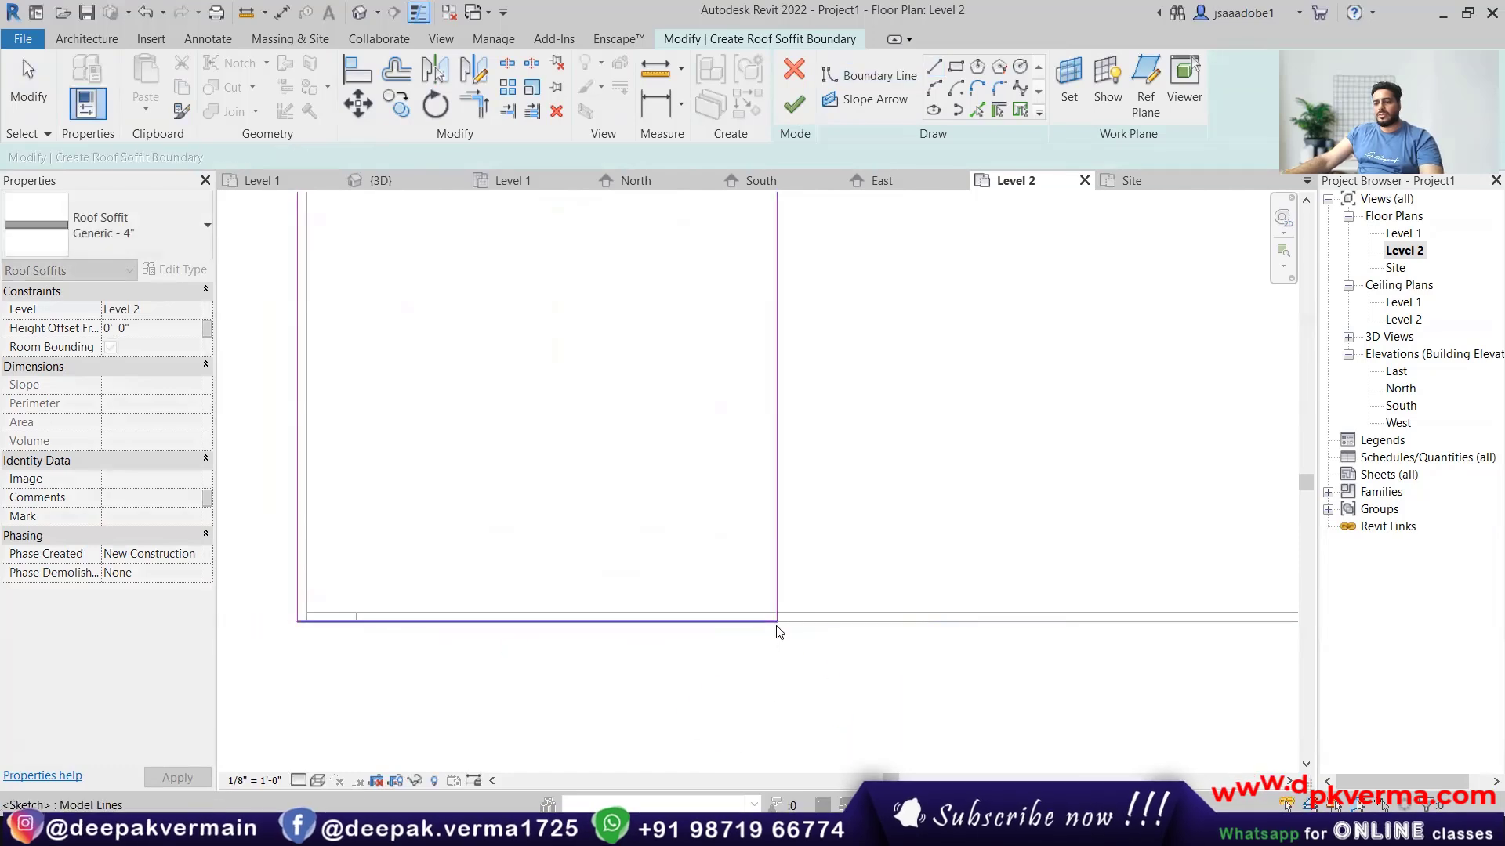
Finish the soffit boundary sketch and check the soffit against the roof eaves in 3D.
scroll(850, 613, "down", 5)
scroll(910, 669, "up", 4)
scroll(901, 662, "down", 2)
scroll(969, 655, "down", 5)
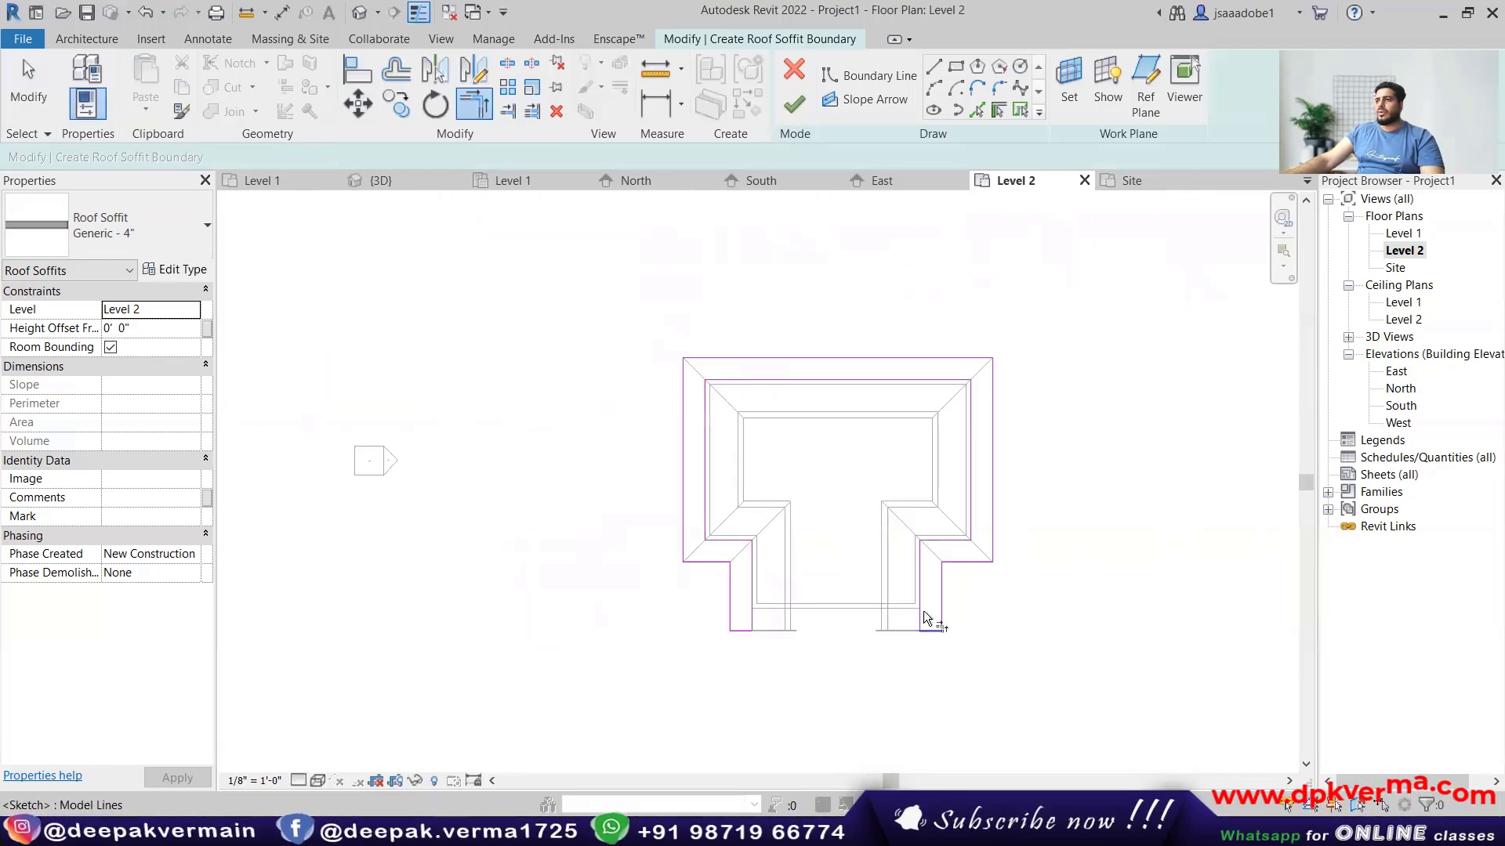
left_click(794, 104)
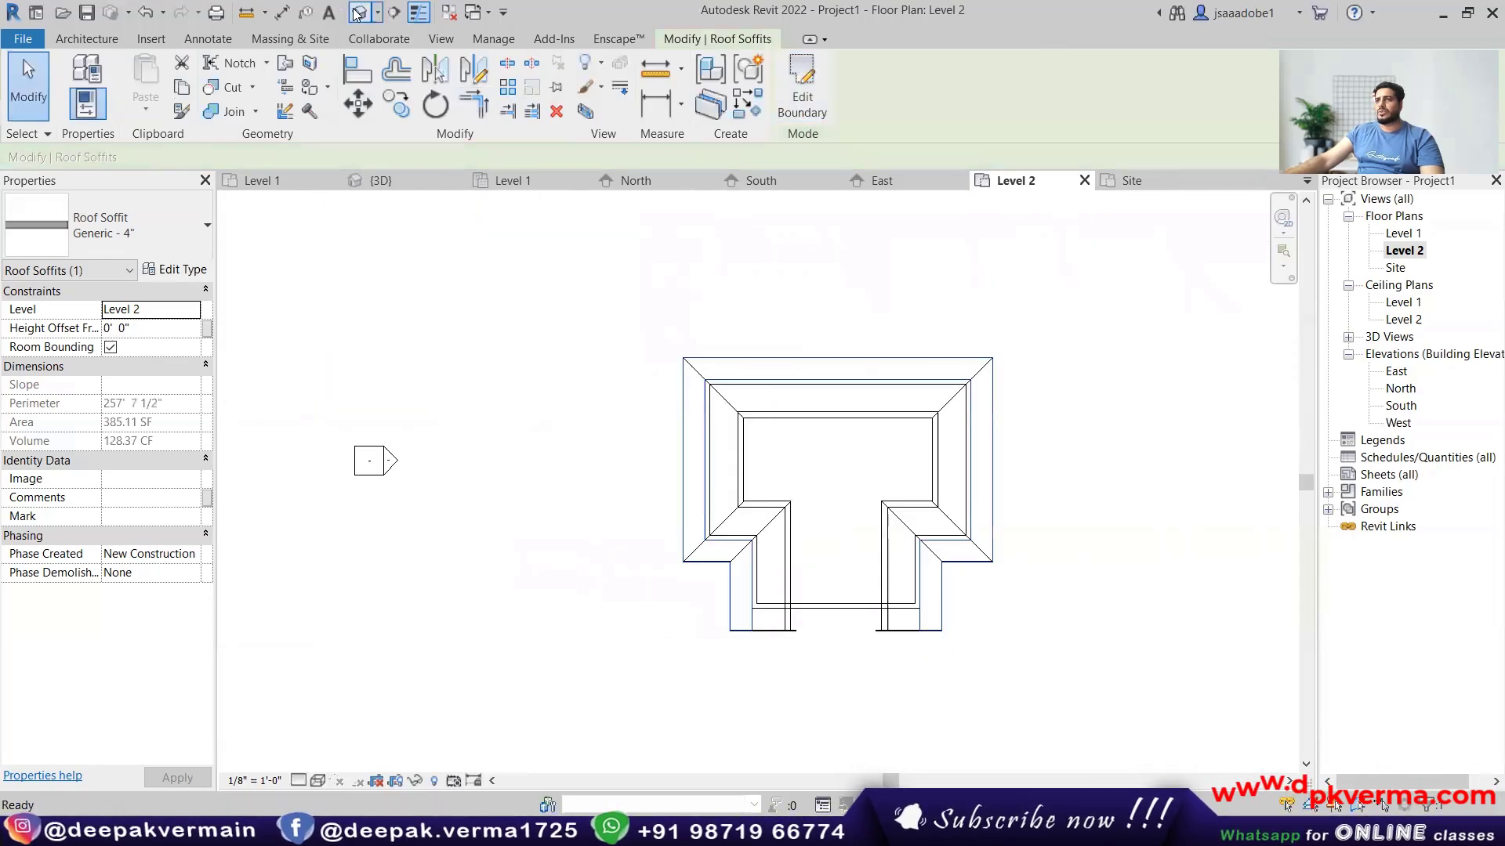
left_click(356, 13)
middle_click_drag(716, 553, 666, 541, "shift")
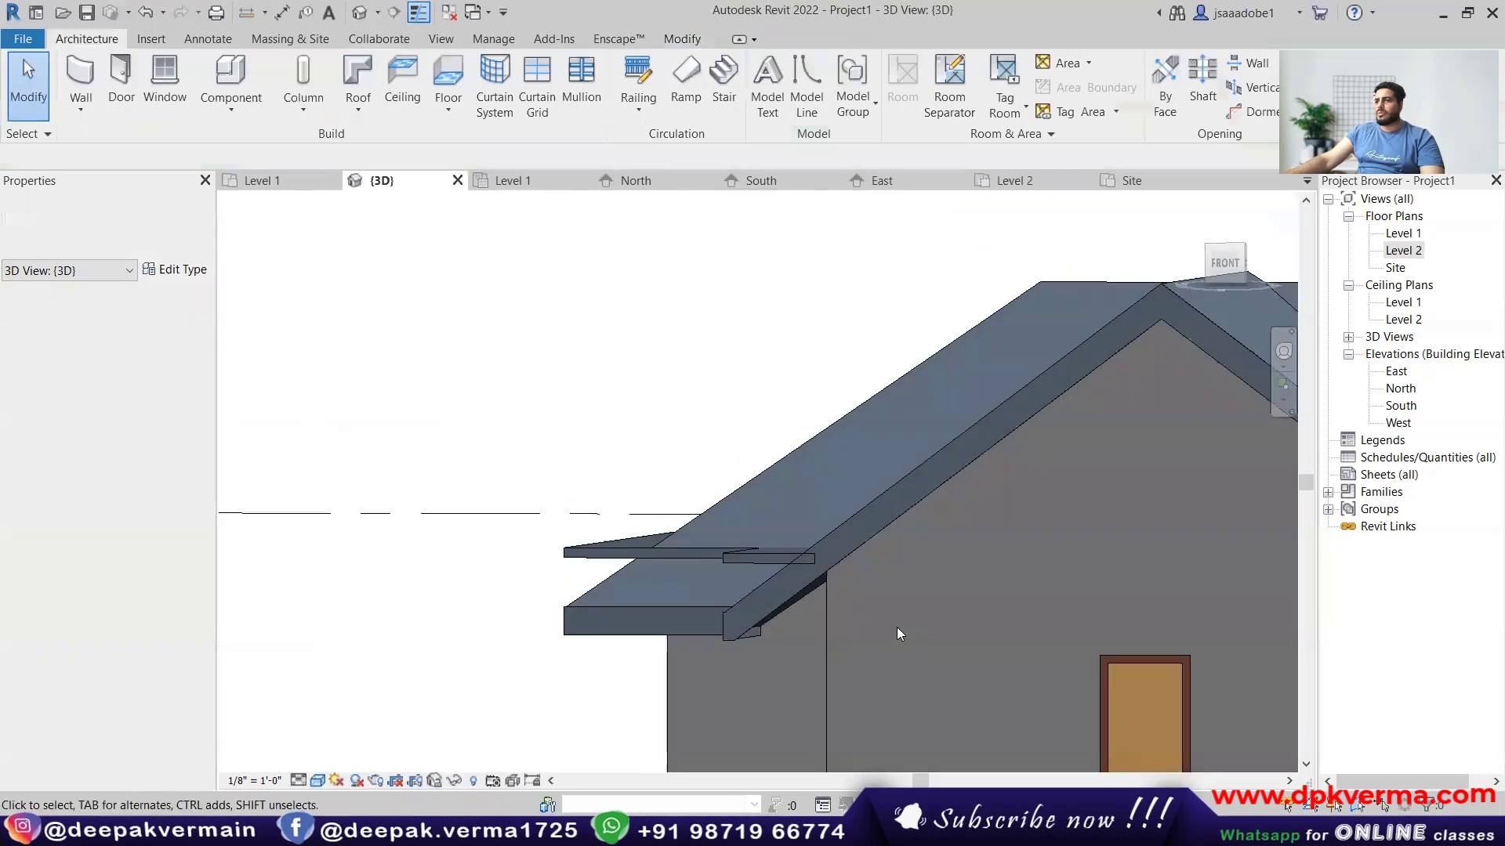
In the South elevation, align the soffit's underside with the bottom edge of the fascia.
double_click(1401, 406)
scroll(506, 595, "up", 5)
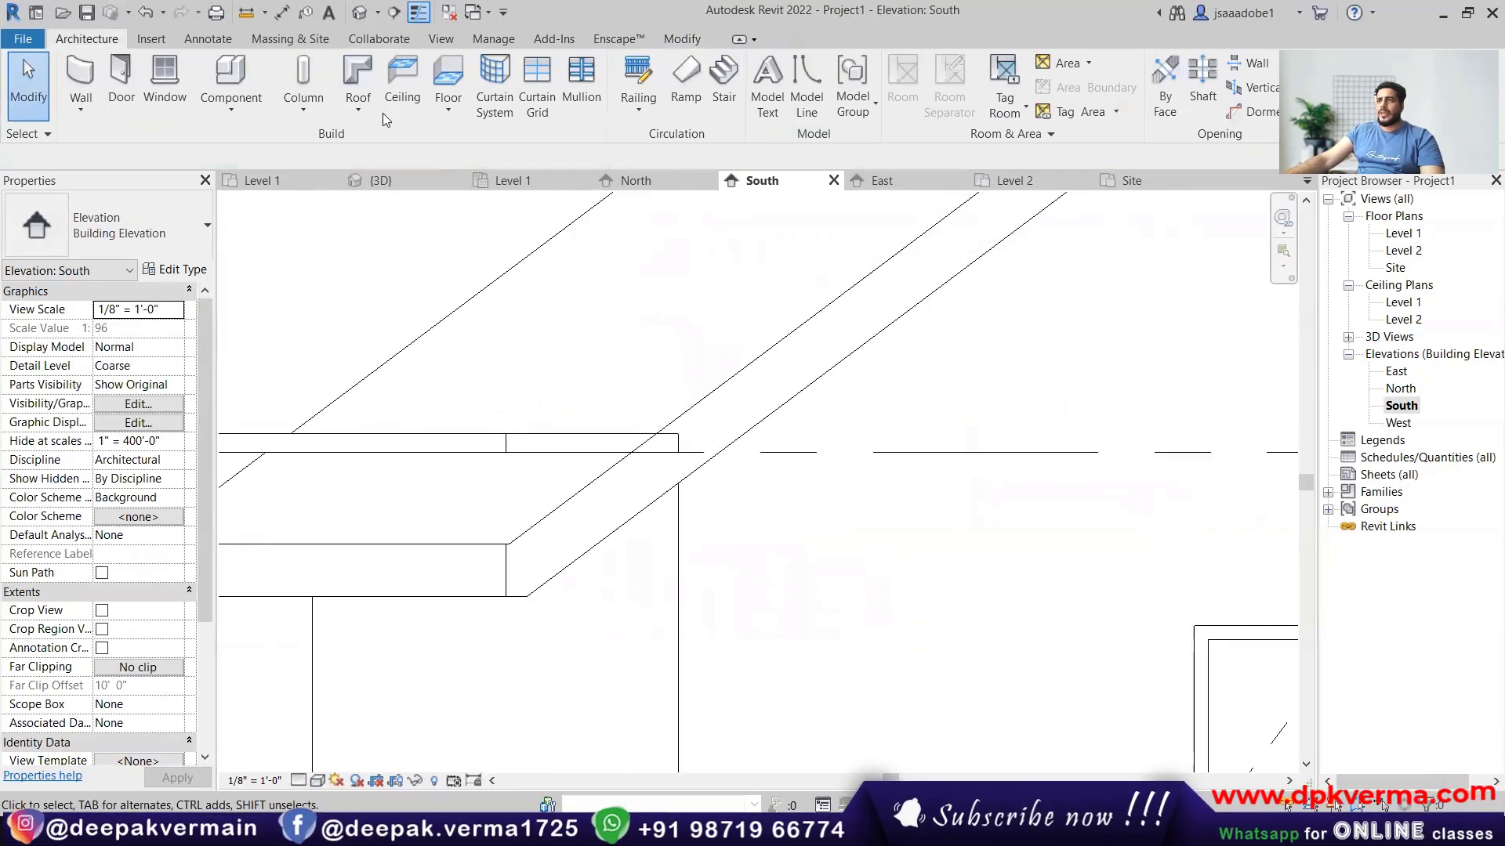
left_click(697, 40)
left_click(350, 76)
scroll(486, 590, "up", 2)
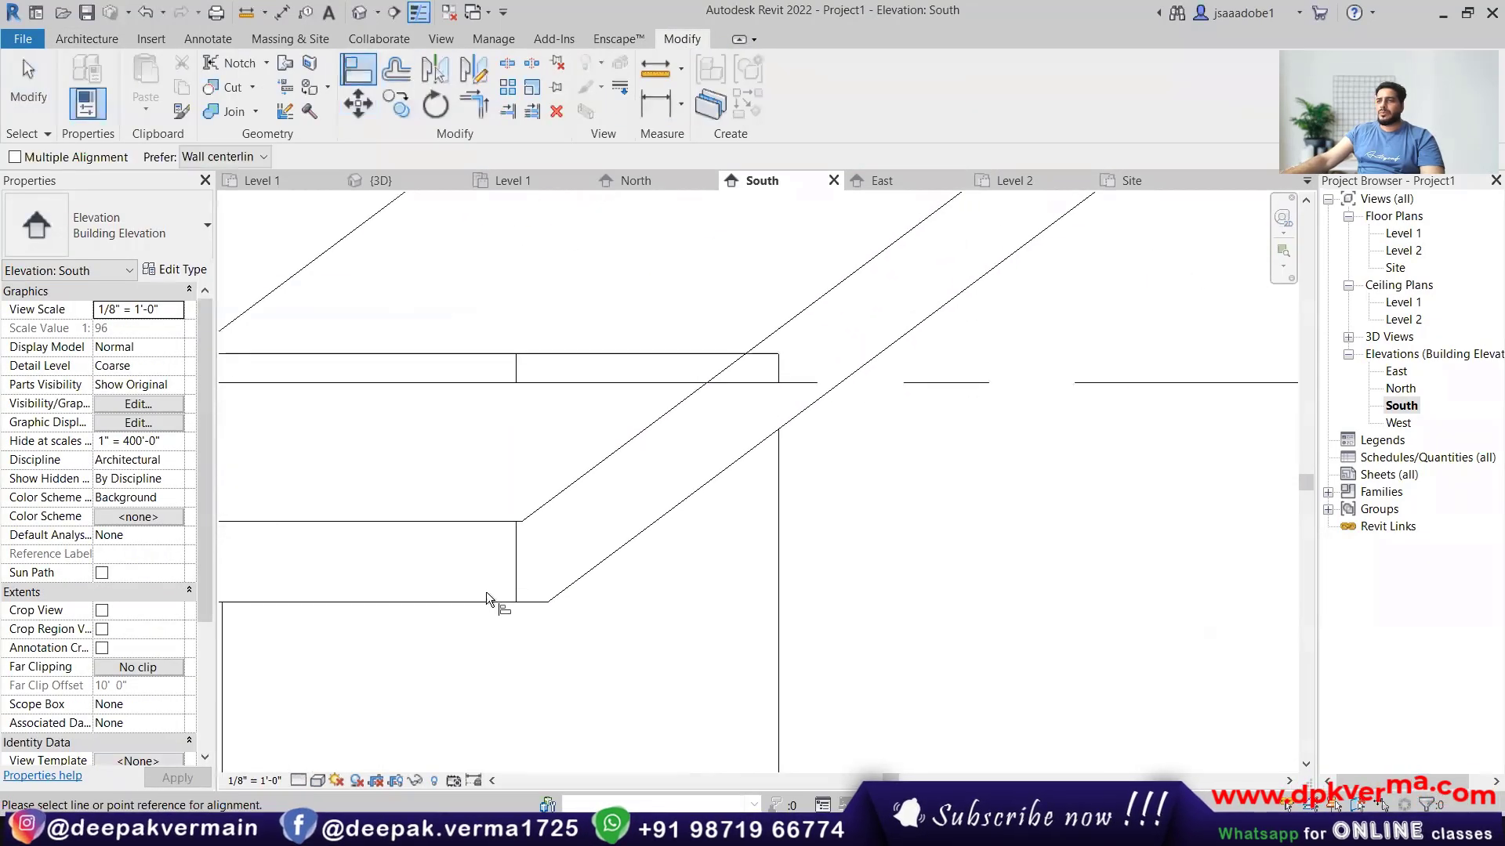
left_click(486, 600)
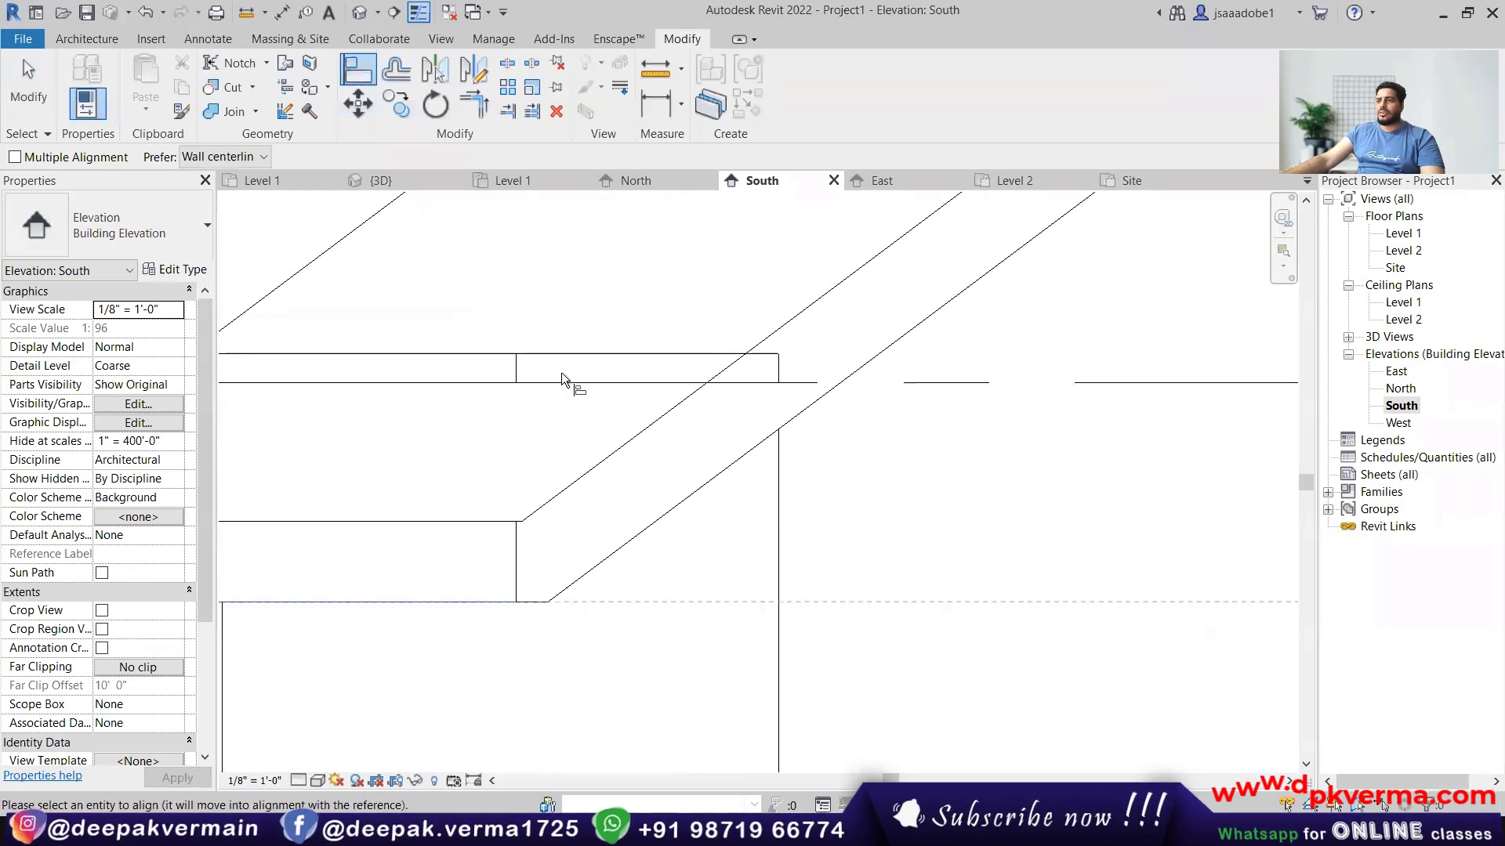
left_click(560, 381)
scroll(559, 396, "down", 2)
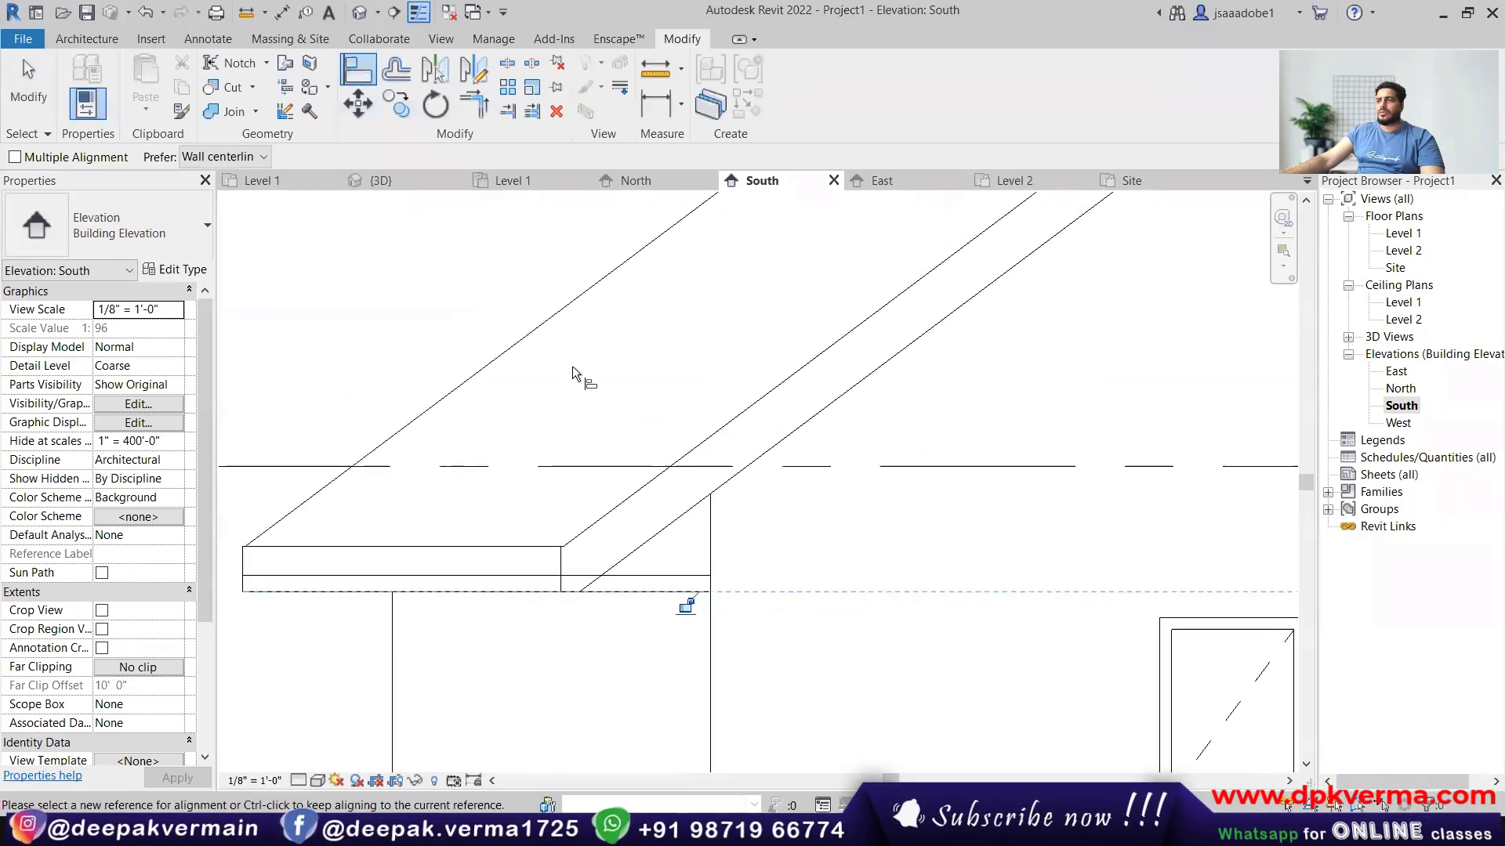
right_click(521, 292)
right_click(541, 298)
Examine in 3D how the soffit meets the fascia and wall at the front wing's west corner.
left_click(360, 9)
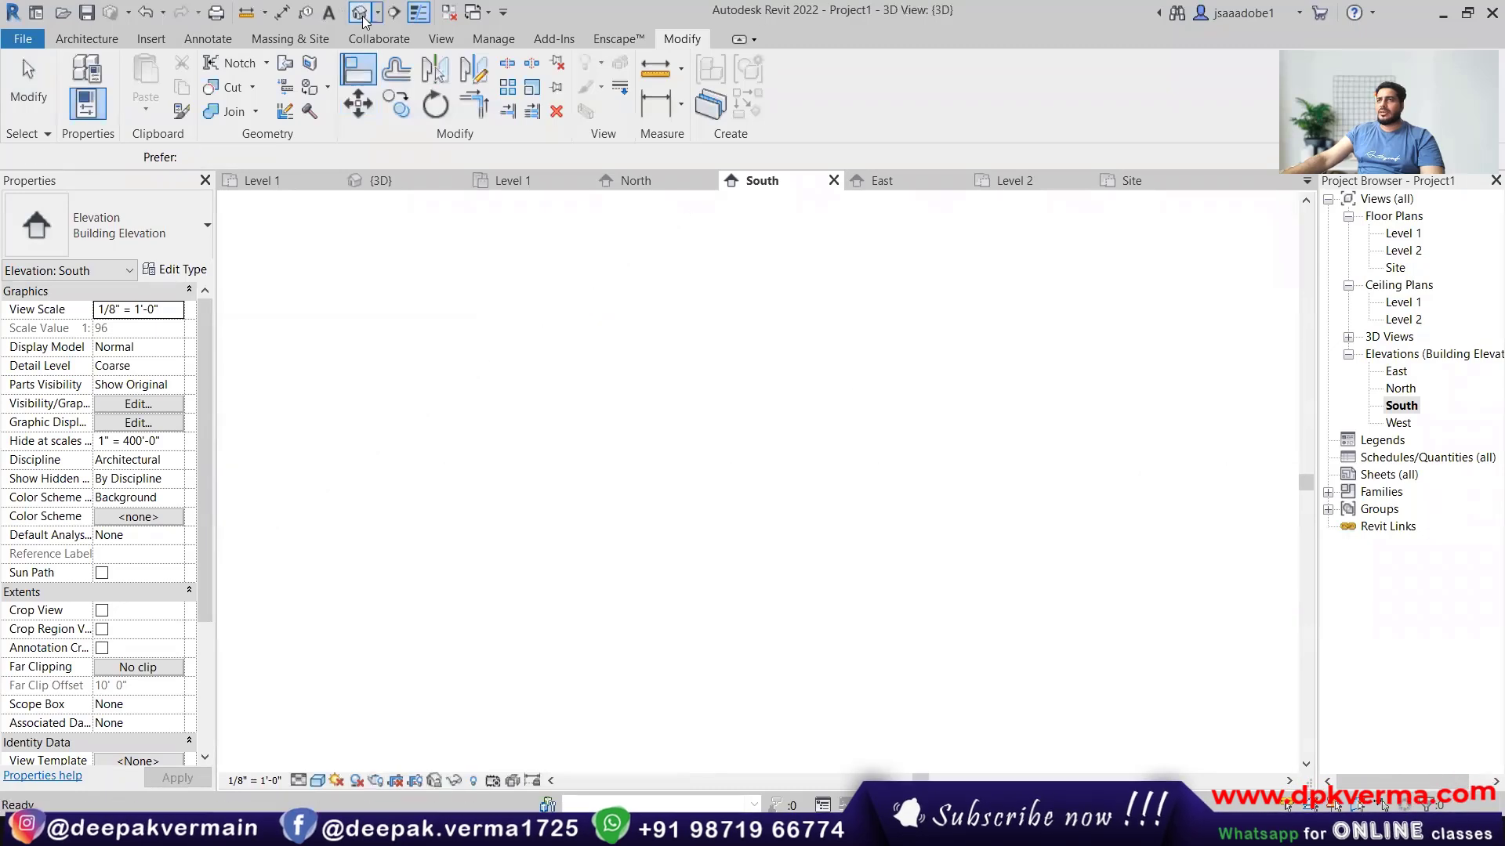
left_click(360, 9)
scroll(695, 494, "up", 4)
scroll(815, 553, "up", 2)
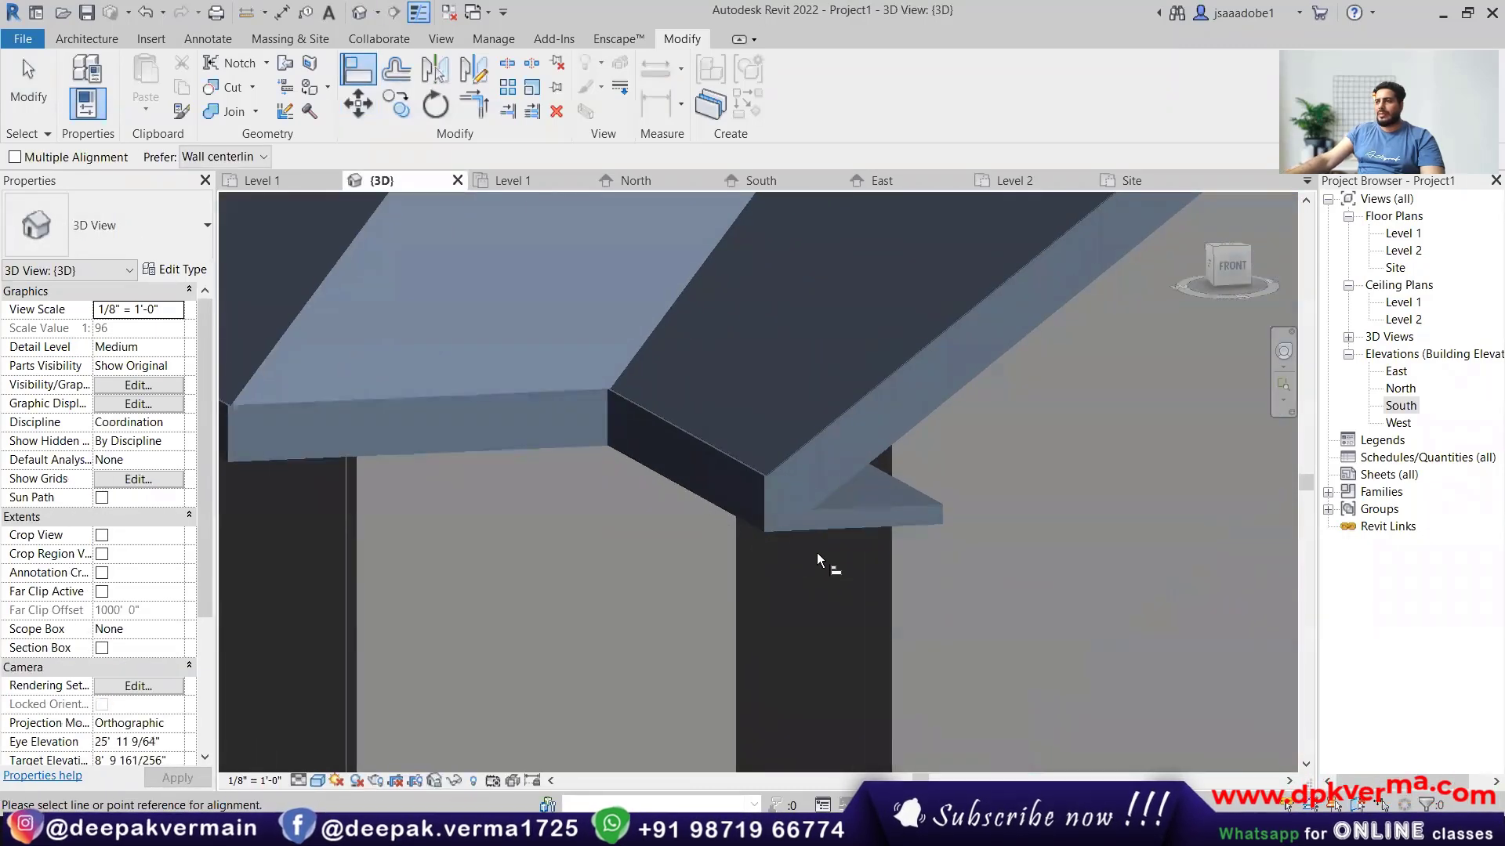
scroll(762, 545, "up", 1)
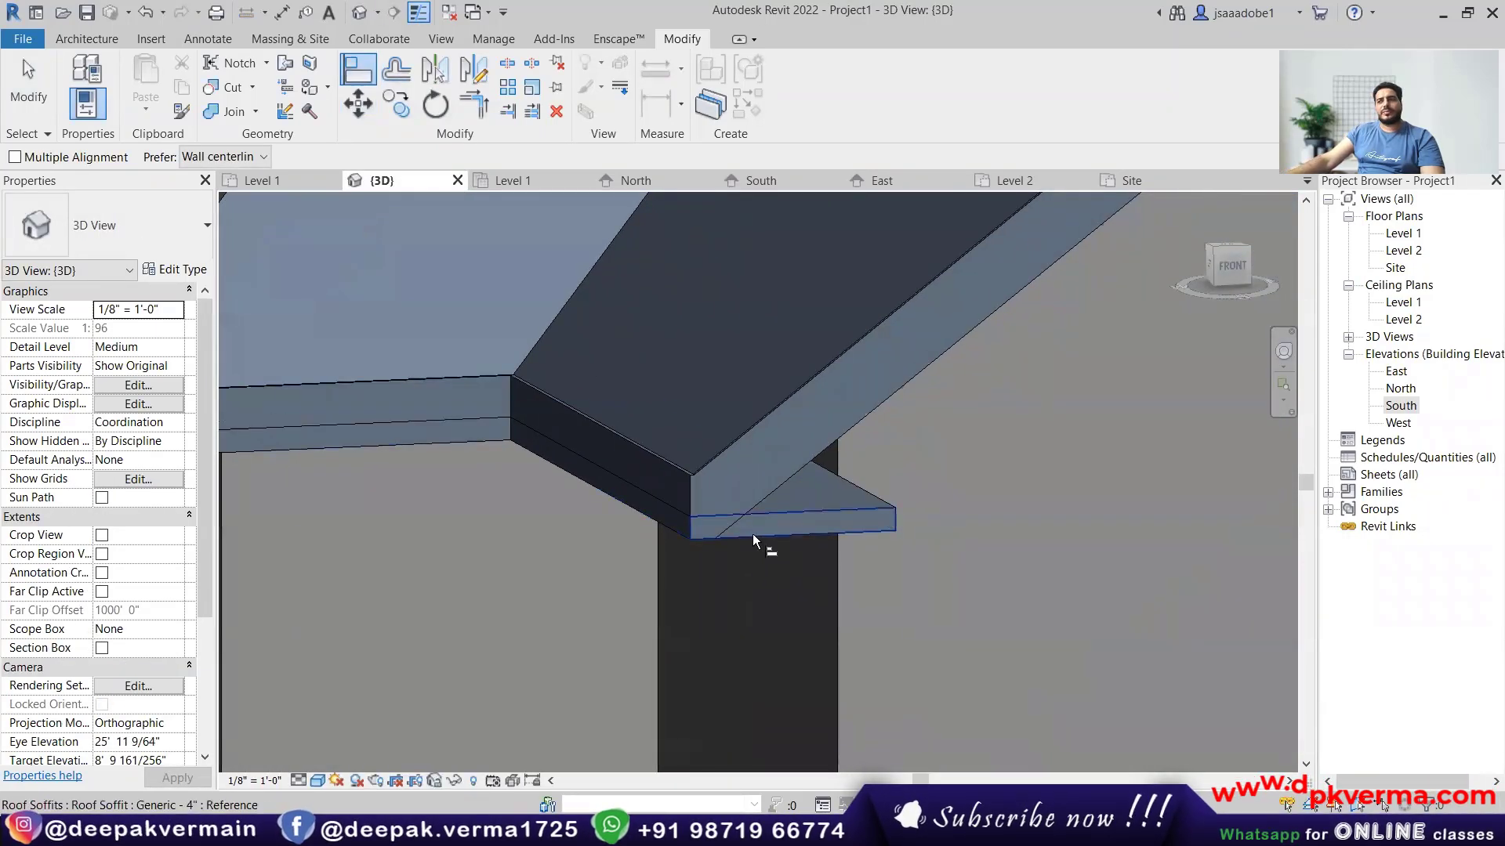
middle_click_drag(753, 534, 691, 467)
scroll(693, 472, "down", 5)
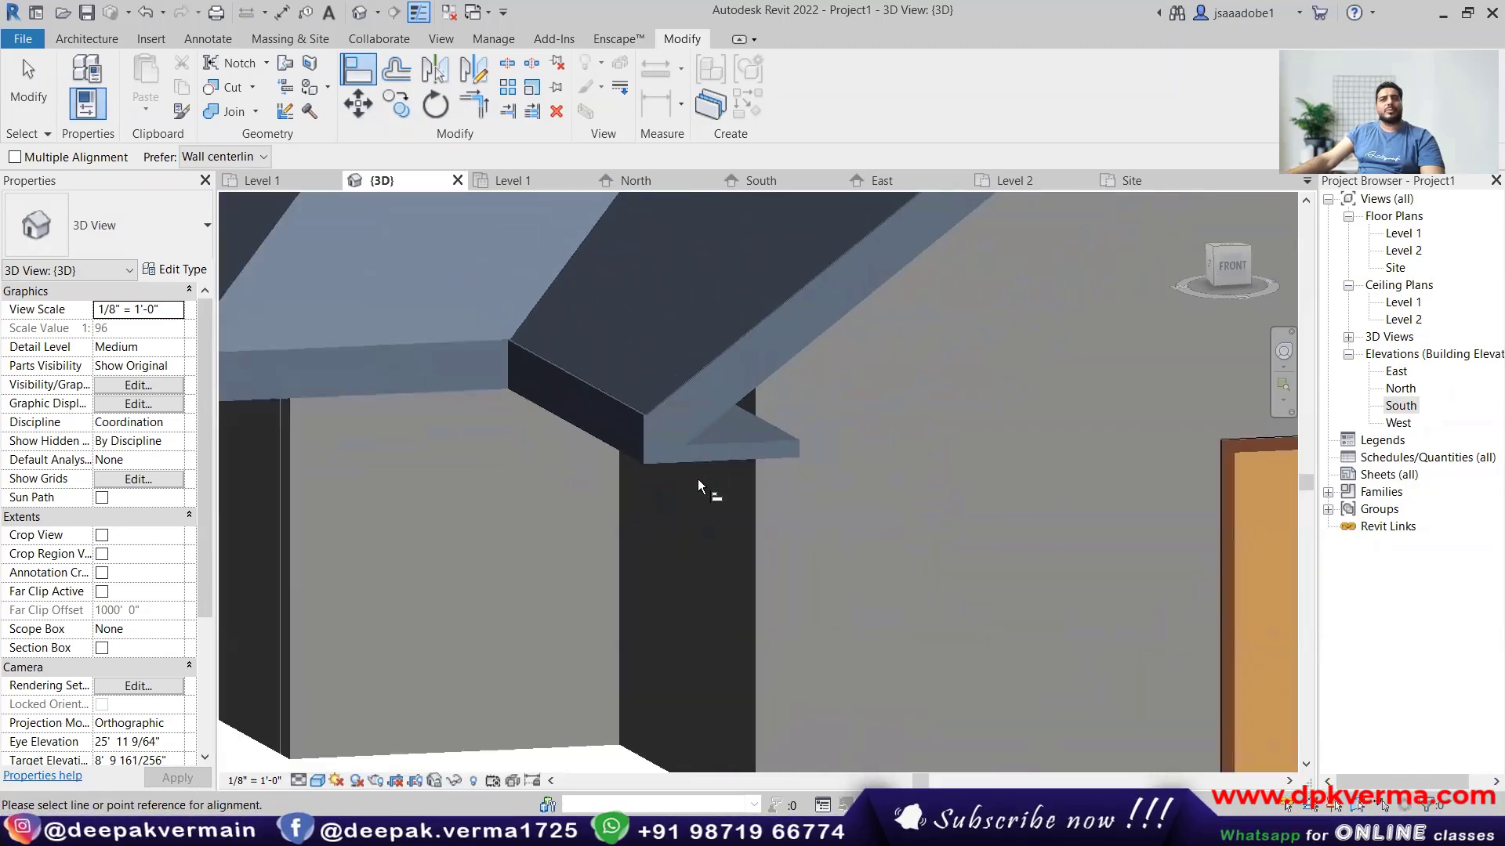
scroll(734, 449, "up", 2)
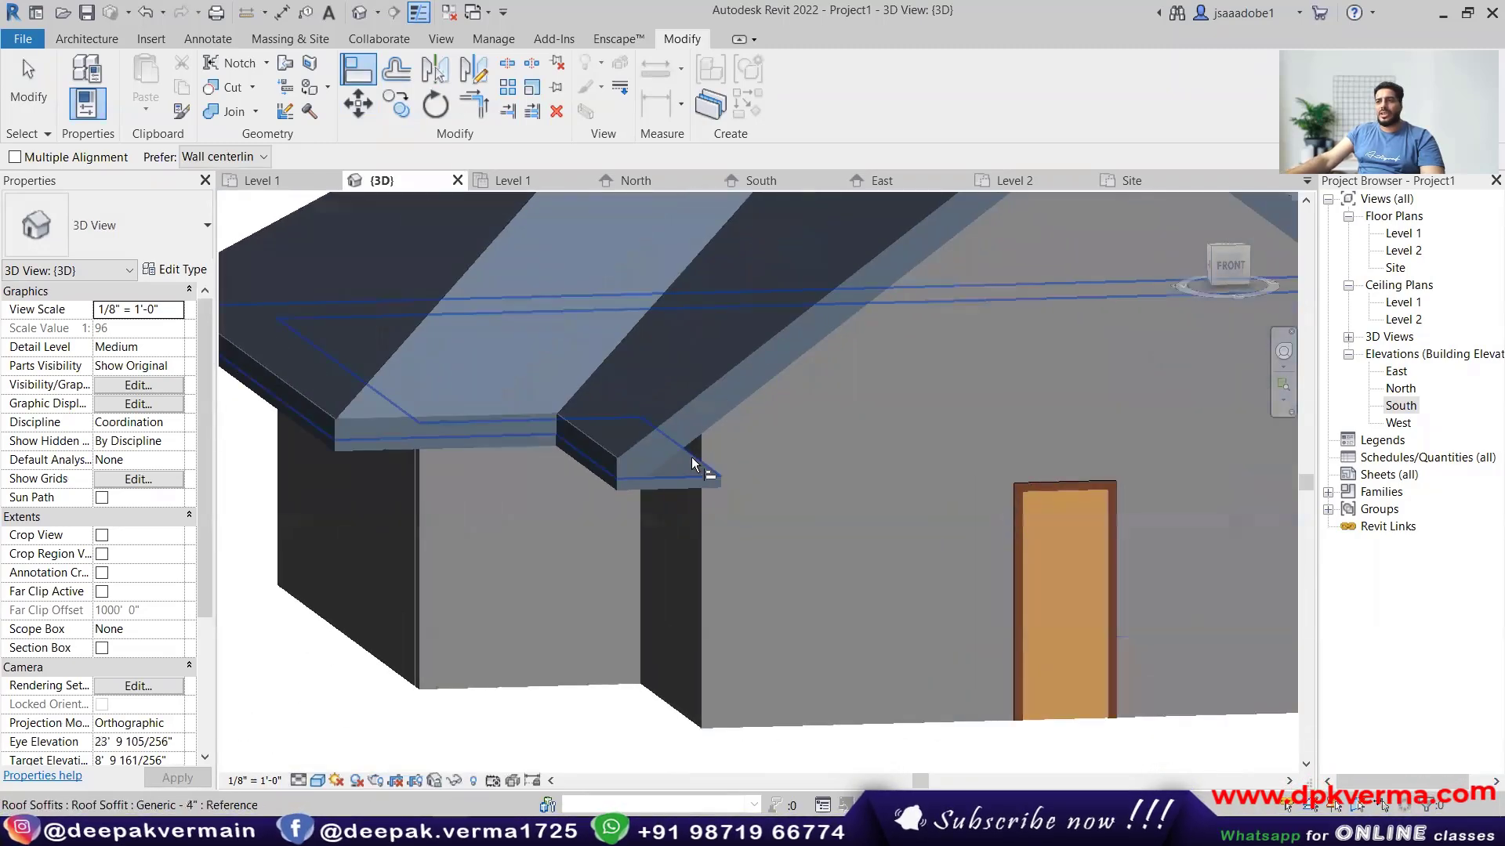
middle_click_drag(743, 464, 579, 412)
Add a Fascia-Flat 1x12 fascia along the soffit's exposed edges at the front wing's west corner.
left_click(87, 38)
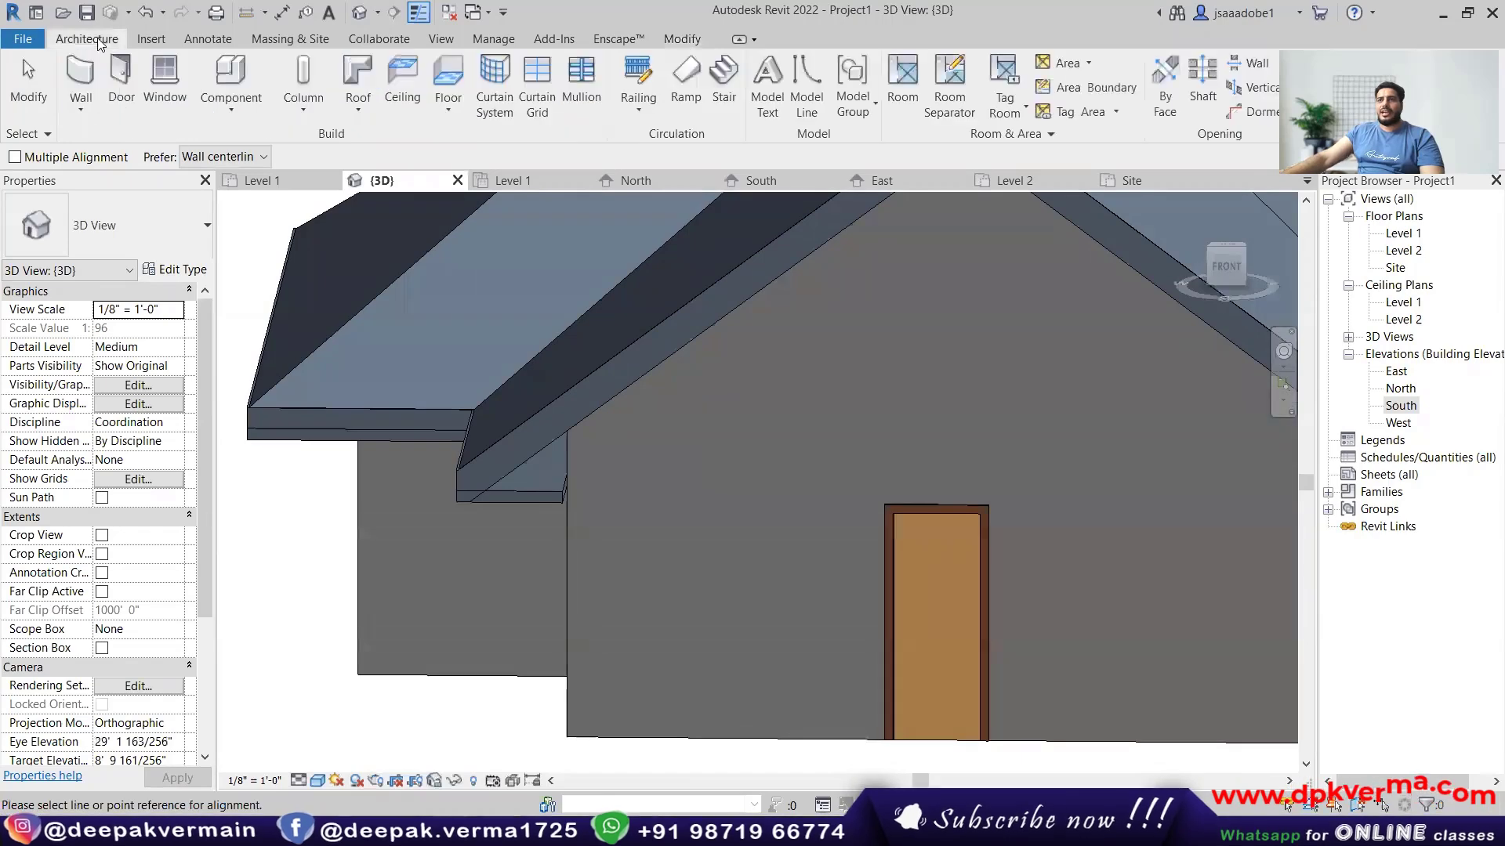
left_click(358, 106)
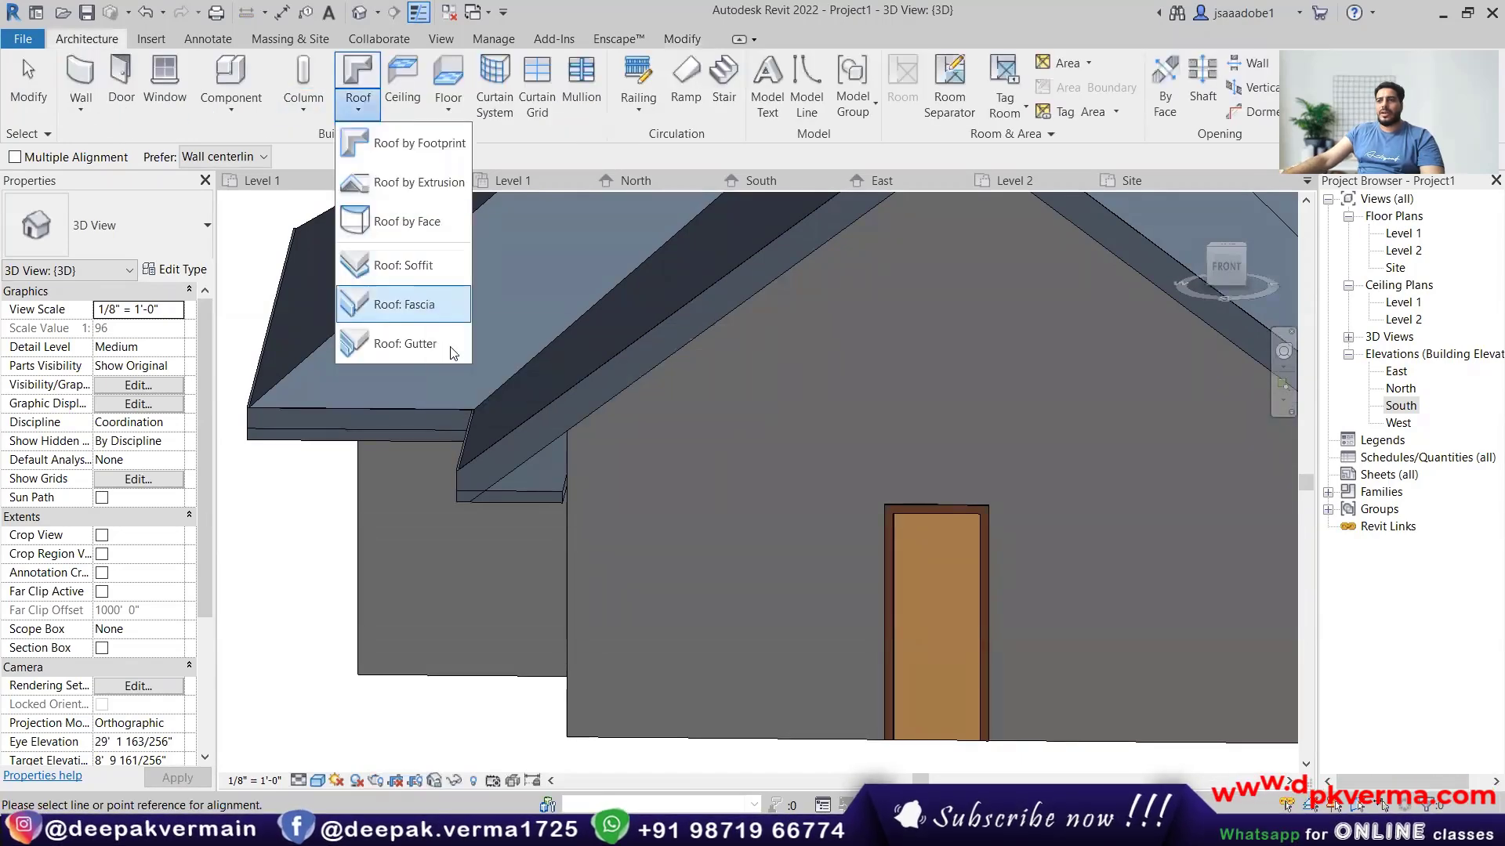
left_click(433, 312)
middle_click_drag(554, 555, 333, 470, "shift")
mouse_move(492, 546)
middle_mouse_down("shift")
mouse_move(513, 524)
mouse_move(611, 543)
mouse_move(492, 547)
middle_mouse_up("shift")
left_click(516, 522)
scroll(576, 527, "down", 3)
scroll(574, 528, "up", 4)
key("Escape")
key("Escape")
Flip the new soffit fascia's profile about its horizontal axis and inspect its corner with the roof fascia.
left_click(542, 573)
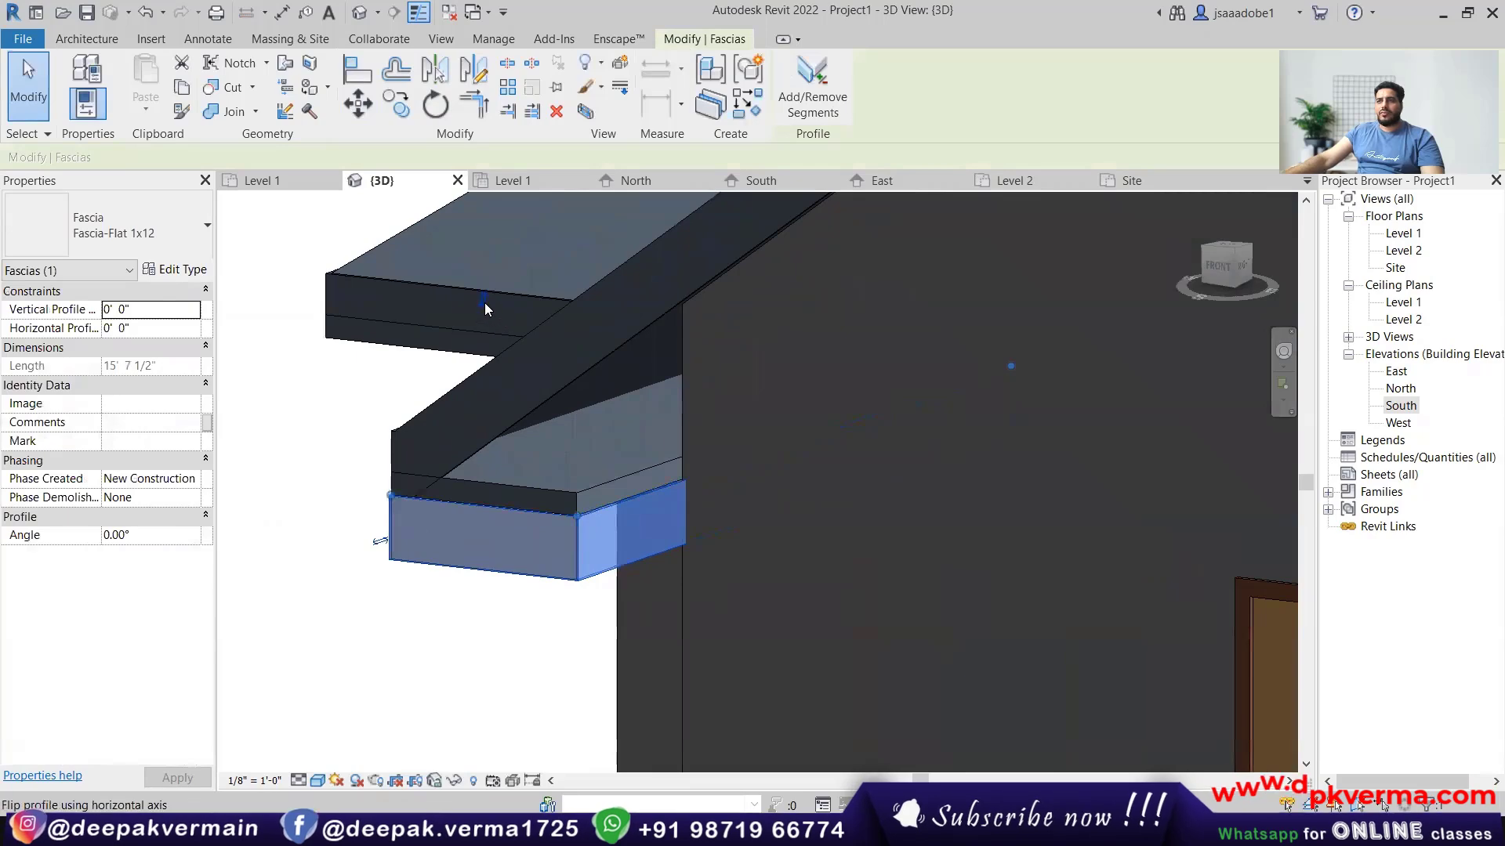
left_click(484, 302)
left_click(510, 531)
scroll(481, 513, "down", 1)
middle_click_drag(480, 515, 430, 603)
scroll(280, 293, "up", 2)
scroll(285, 398, "up", 2)
middle_click_drag(360, 423, 486, 488)
left_click(499, 473)
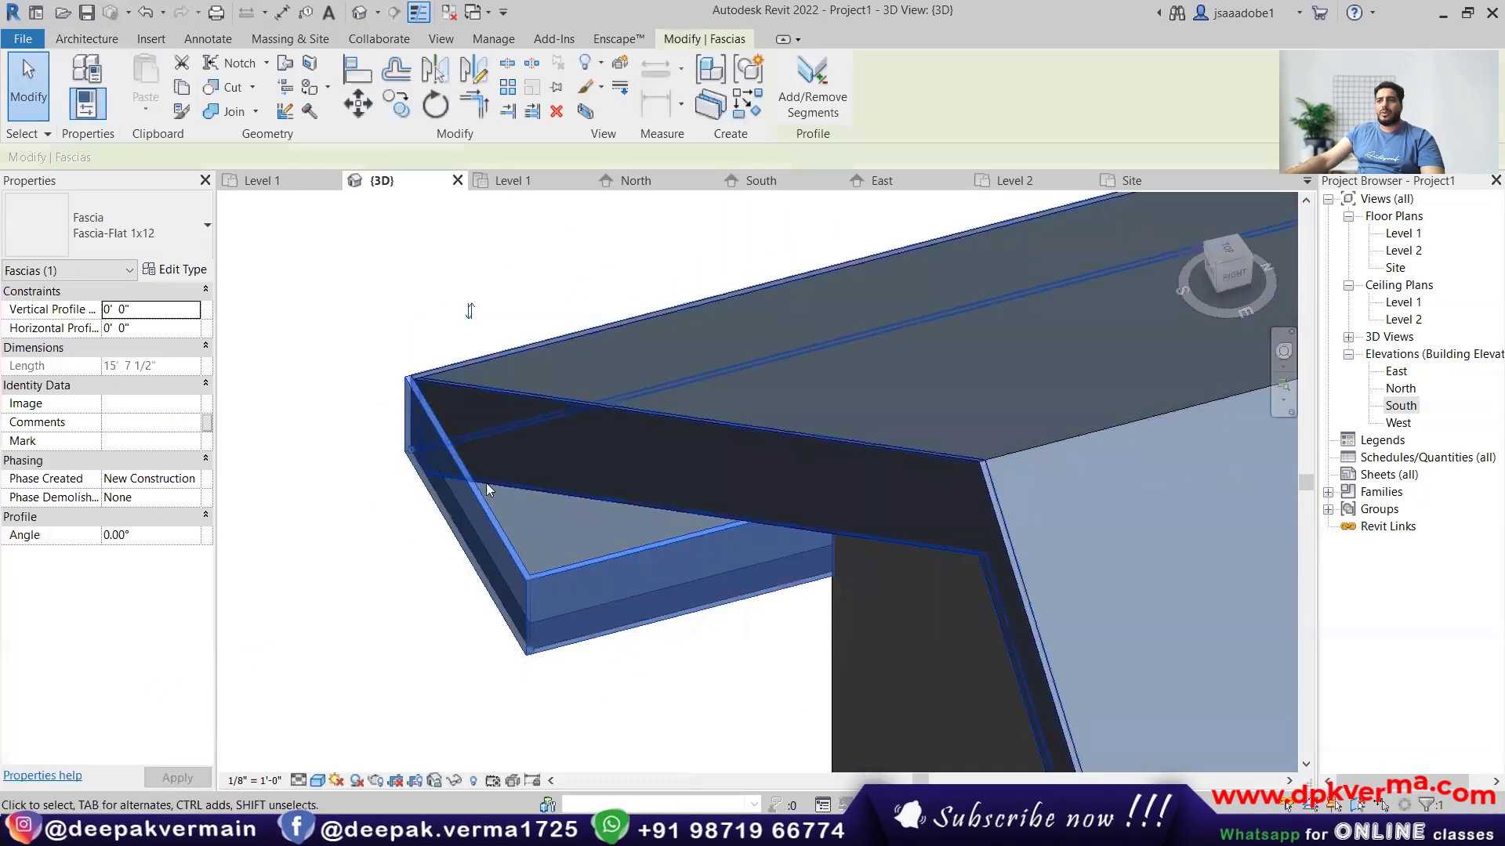
left_click(523, 490)
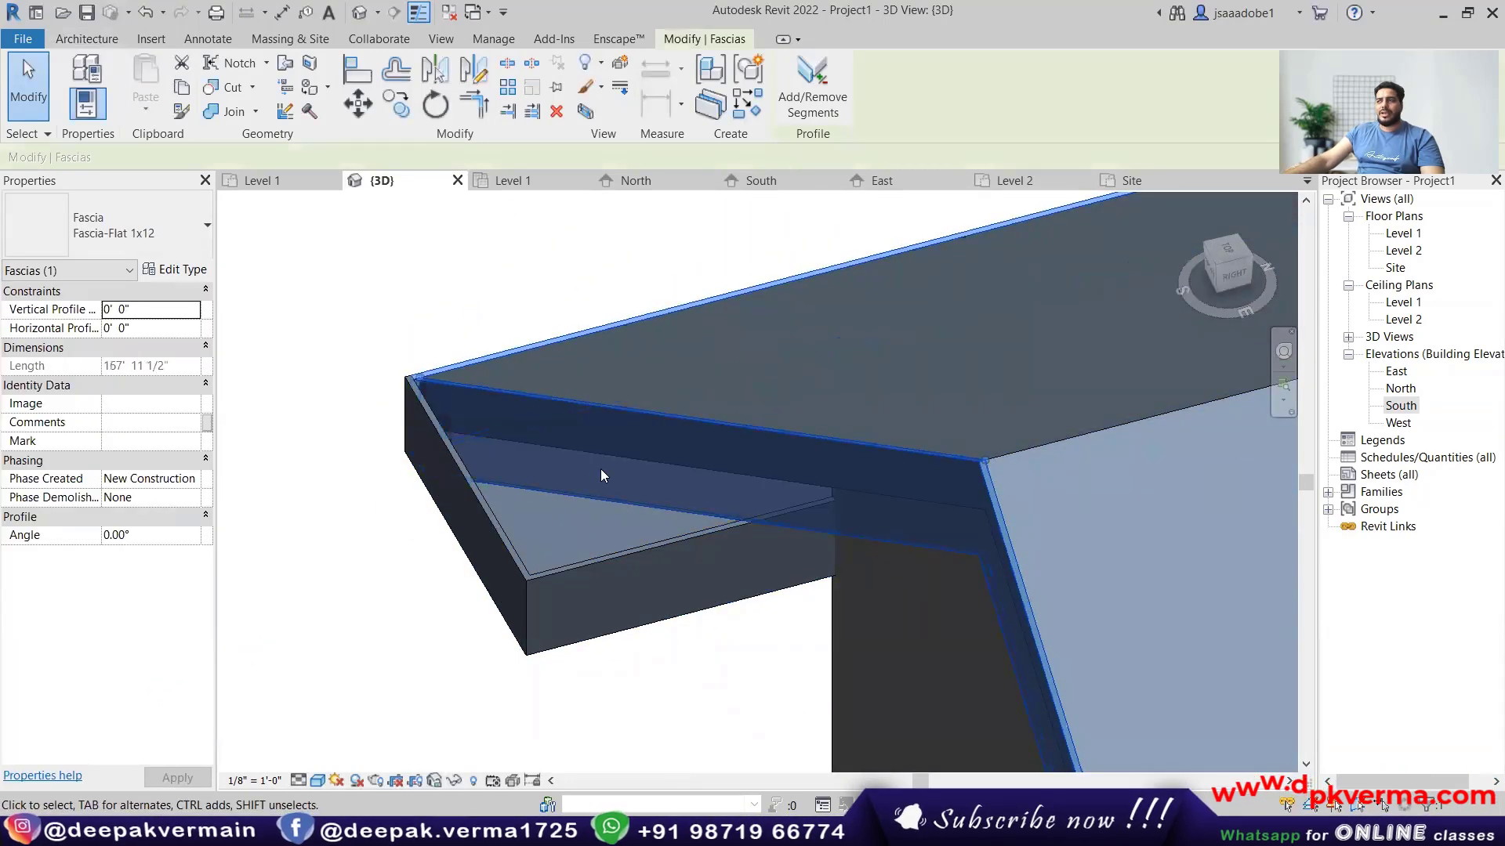
scroll(427, 508, "down", 3)
middle_click_drag(534, 553, 555, 475, "shift")
key("Escape")
middle_click_drag(640, 357, 1483, 362, "shift")
Start a new roof soffit in the Site plan and place it on Level 2.
double_click(1396, 267)
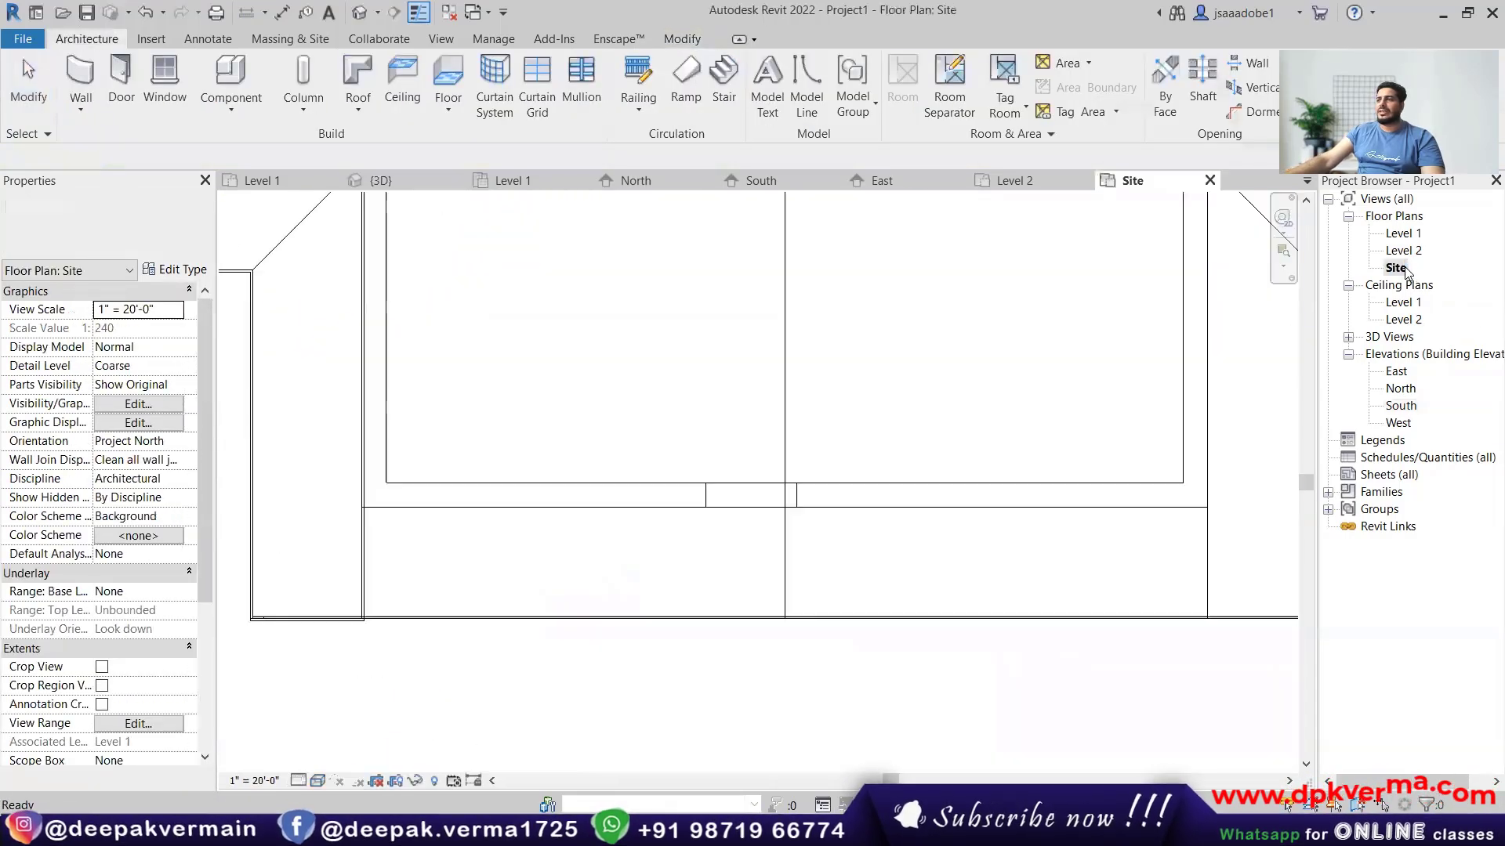
left_click(448, 108)
left_click(358, 109)
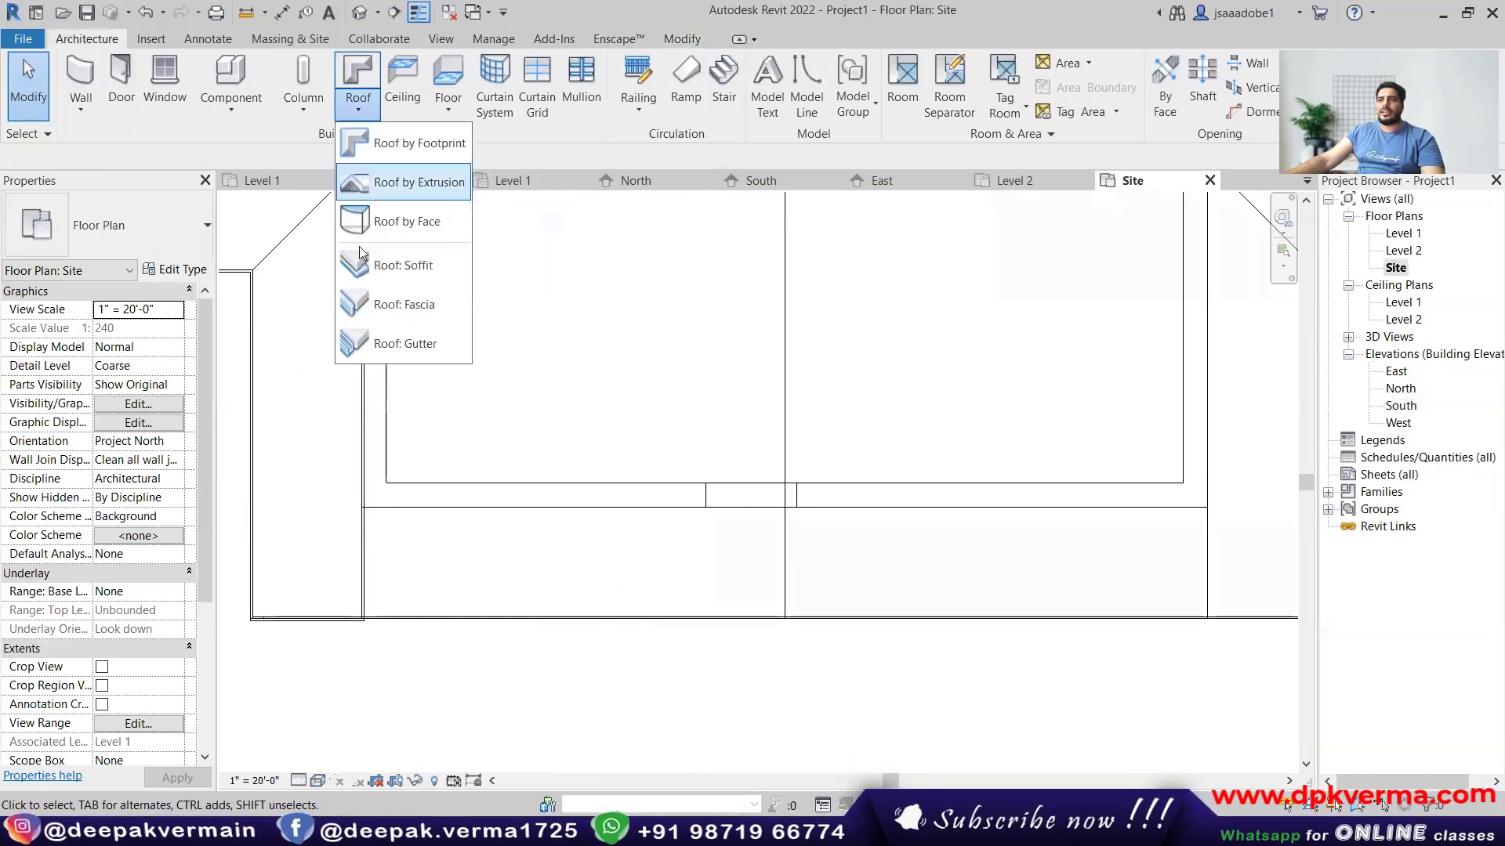
left_click(409, 266)
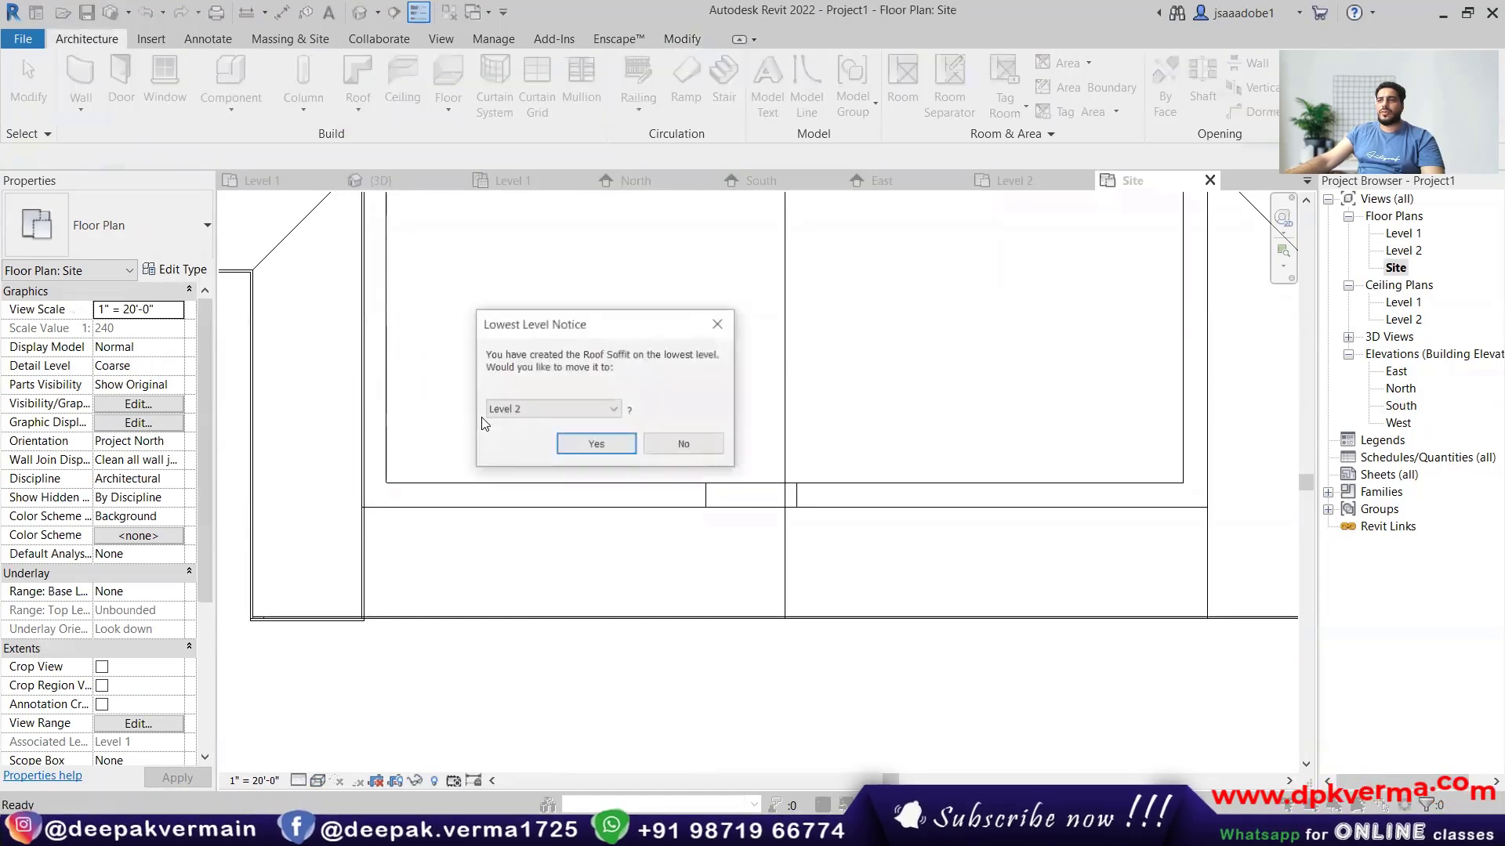
left_click(591, 443)
Sketch a rectangular soffit boundary about 11'-6" by 3'-1" from the front wall's west corner to the ridge line at the front roof edge.
left_click(955, 67)
scroll(429, 555, "up", 2)
left_click(328, 482)
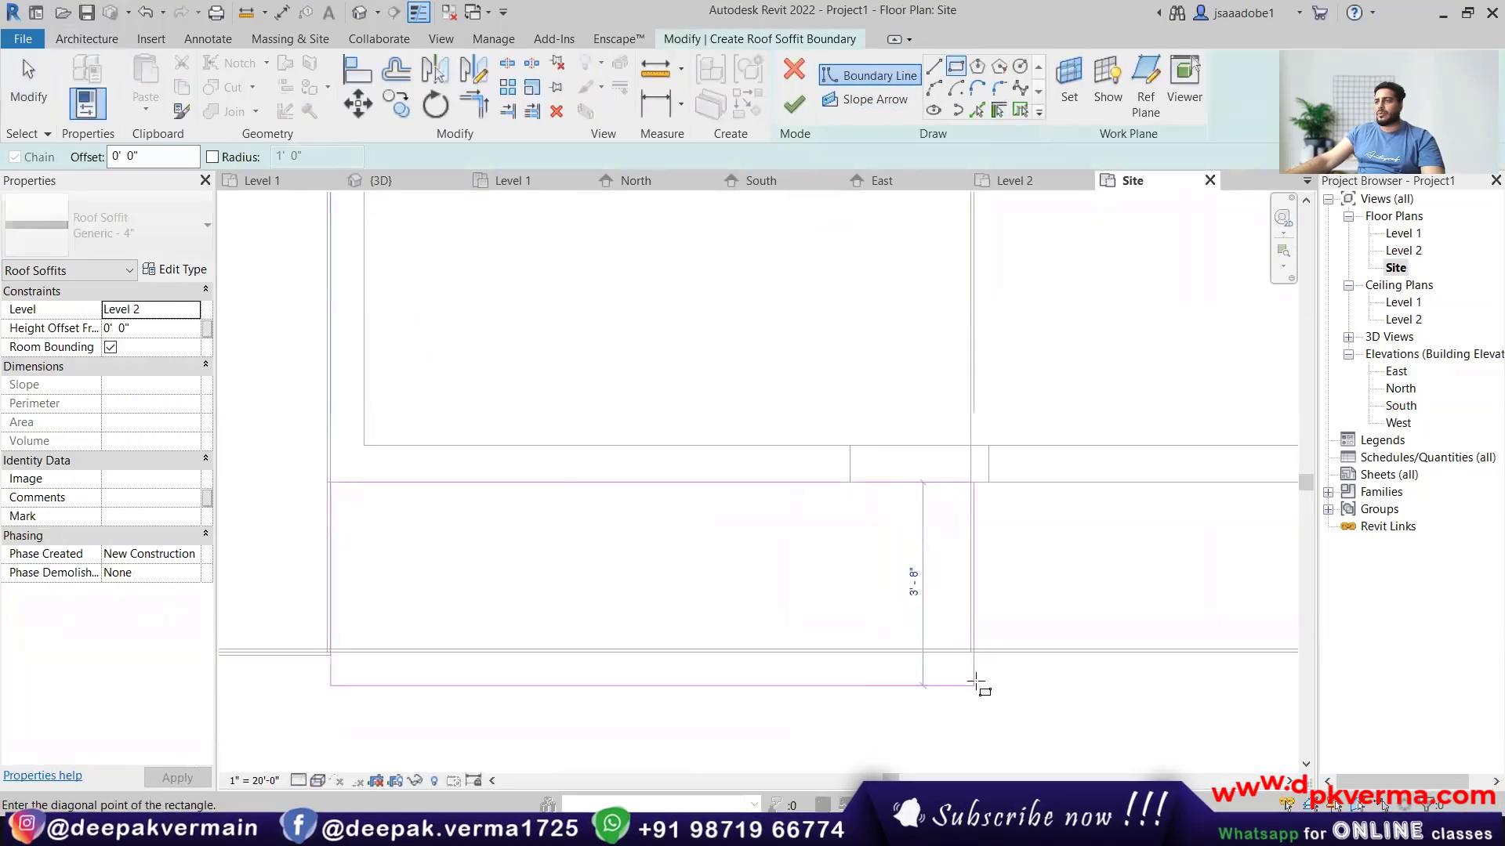
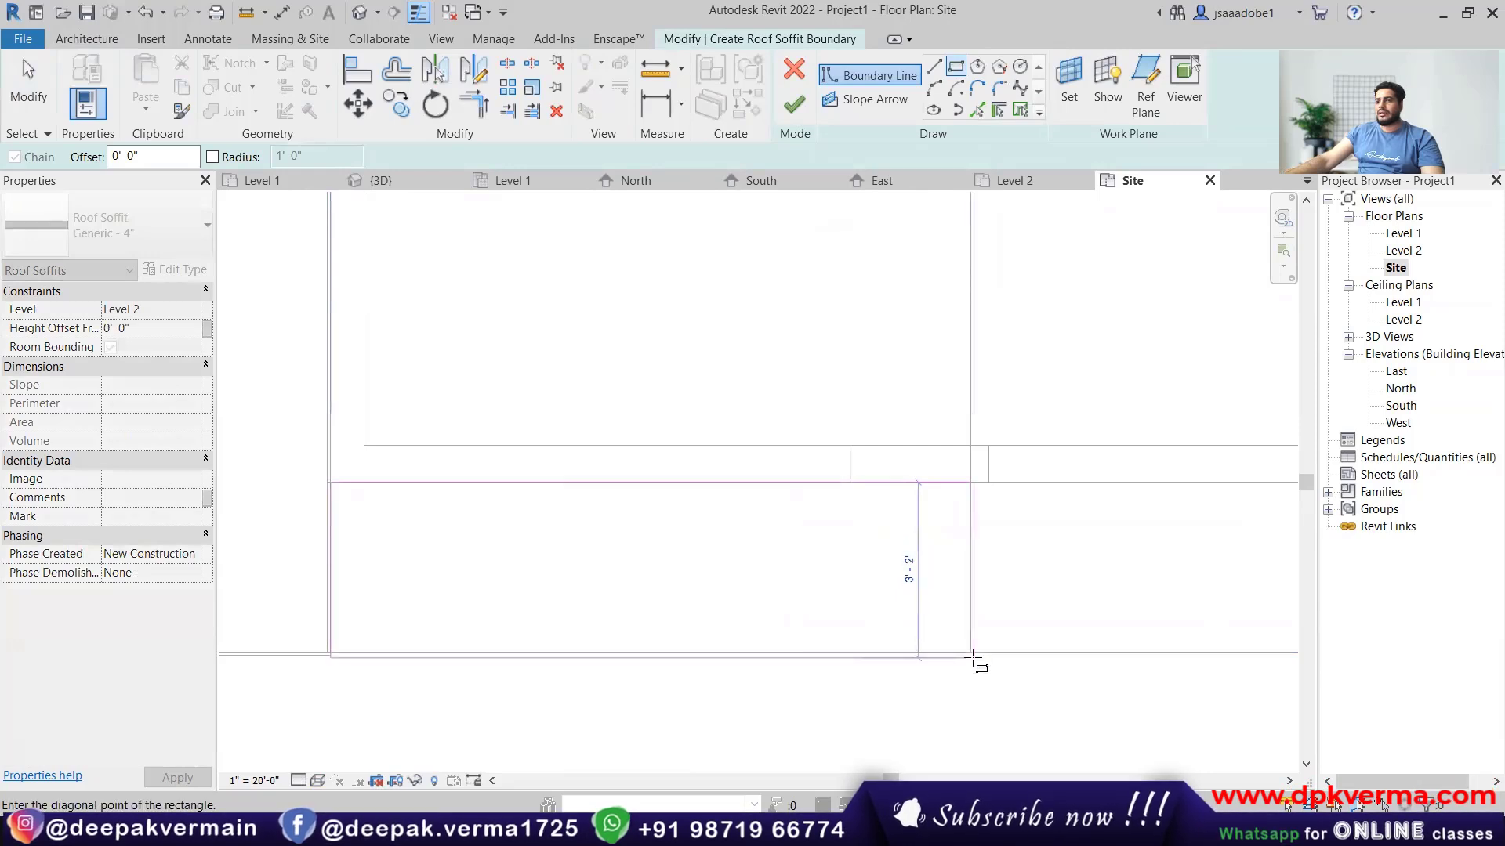
scroll(974, 665, "up", 3)
middle_click_drag(815, 664, 1105, 652)
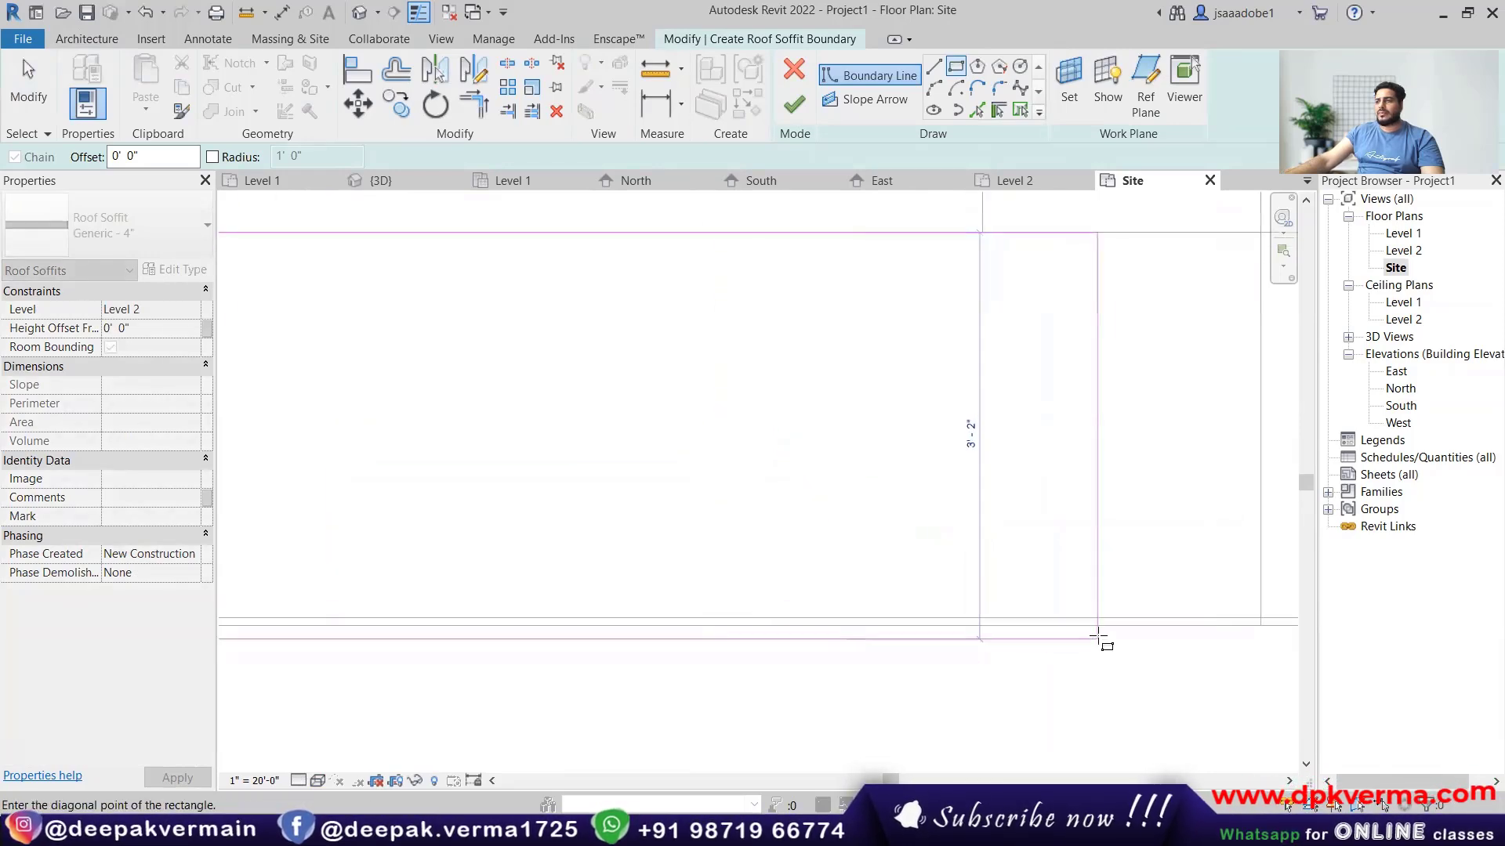
scroll(1263, 635, "up", 3)
left_click(1259, 614)
scroll(1148, 588, "down", 2)
scroll(957, 566, "down", 4)
key("Escape")
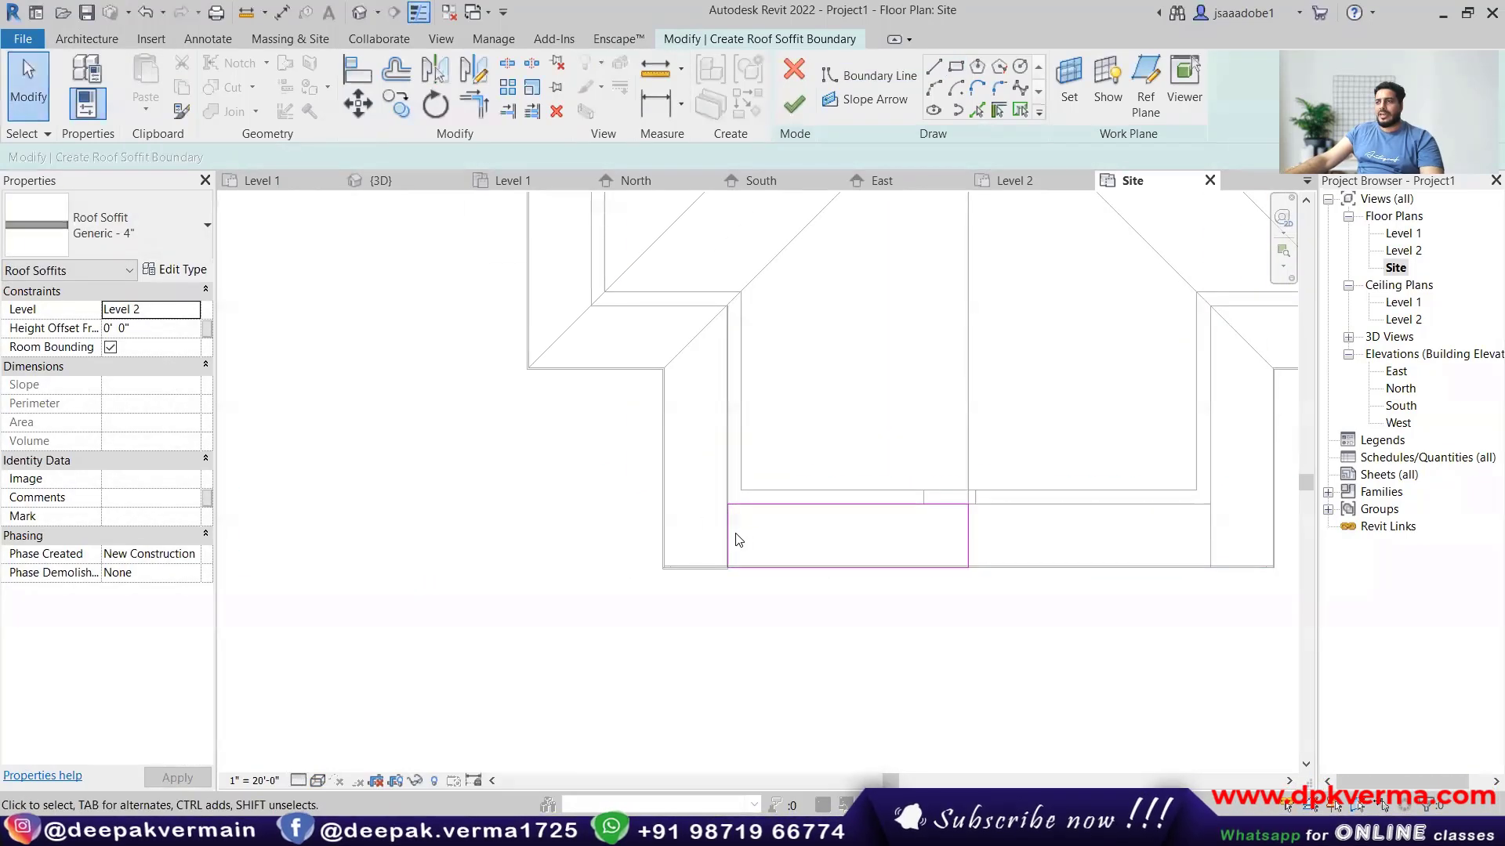
Make the rectangle's west line define a 1" / 12" slope and finish the soffit.
left_click(729, 537)
scroll(764, 617, "up", 2)
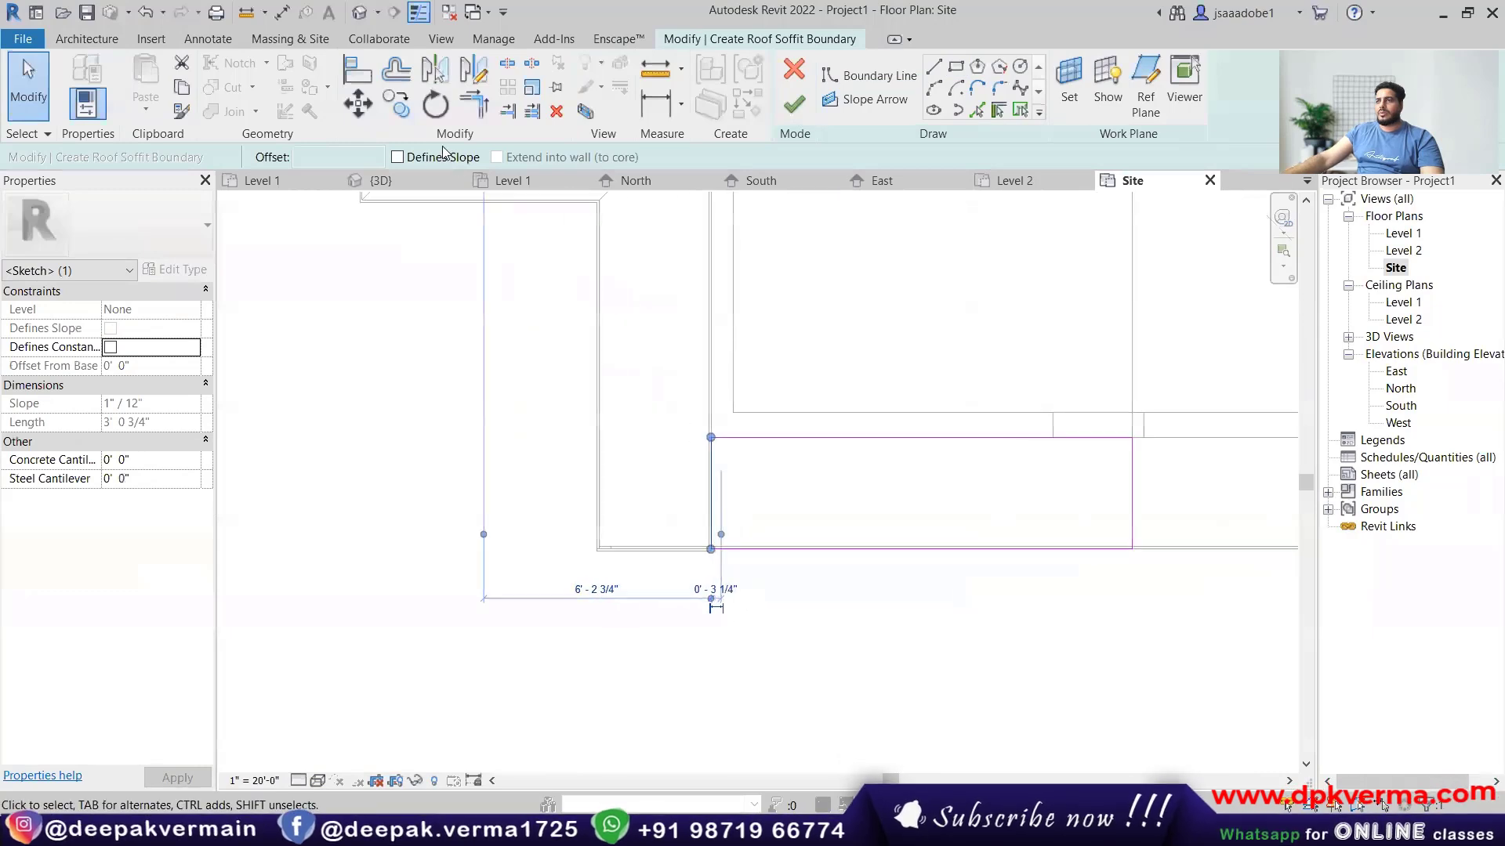
scroll(726, 569, "up", 2)
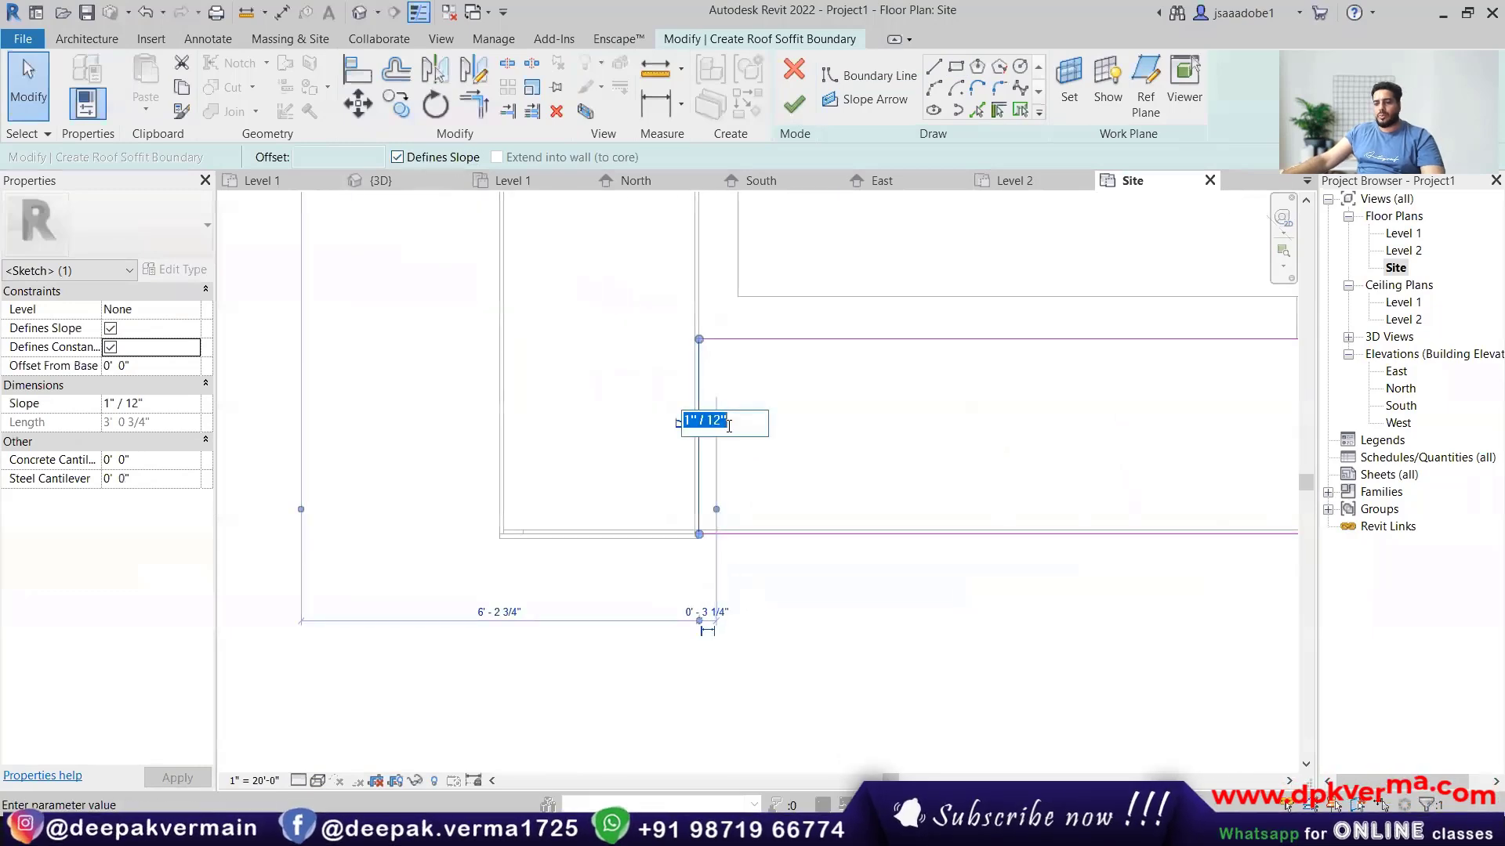
left_click(790, 110)
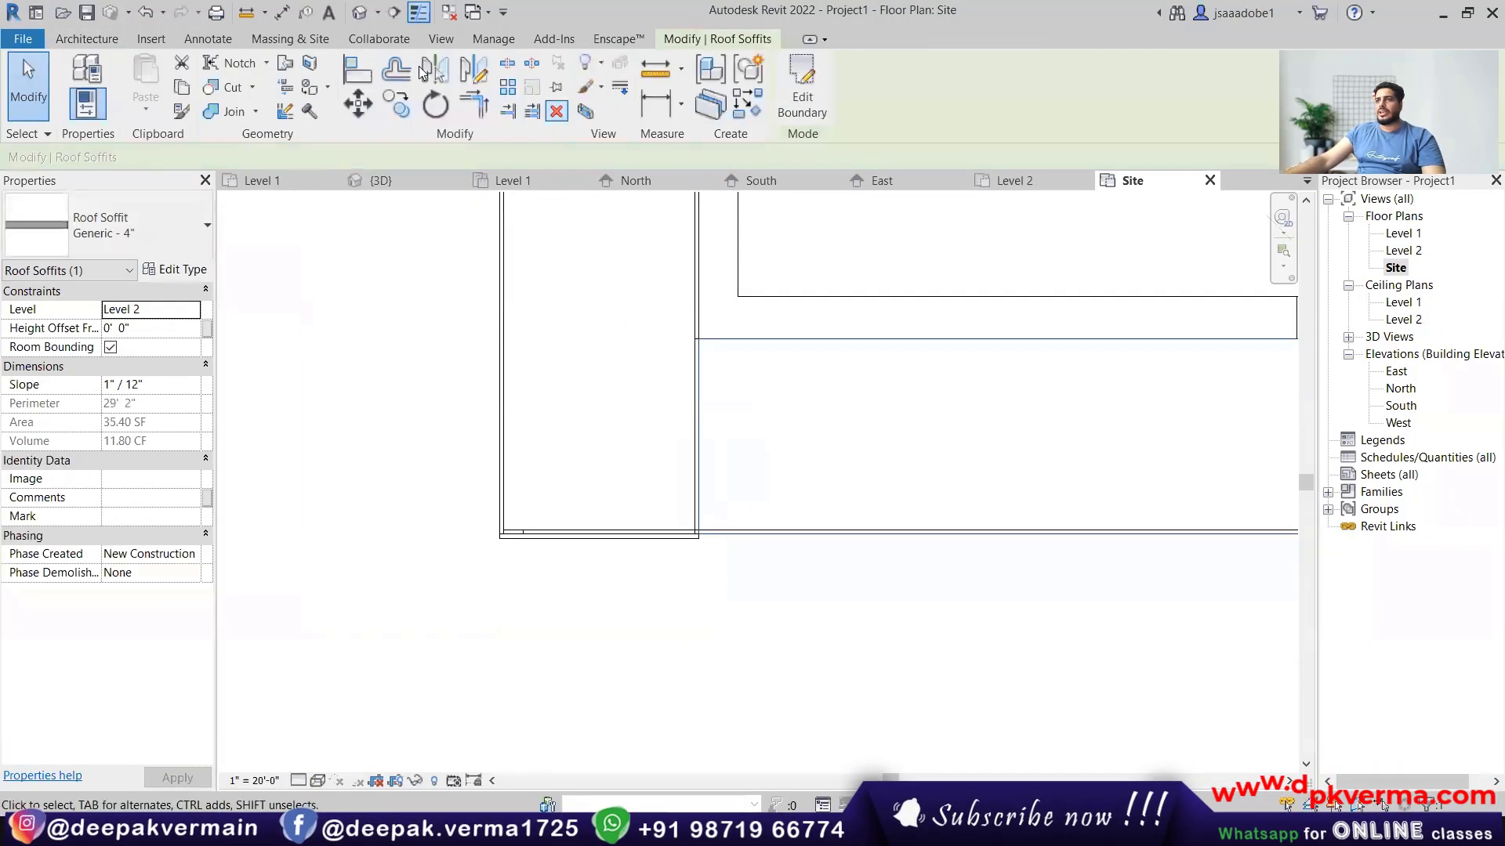
Edit the front gable soffit's boundary in the 3D view and try to set its west line's slope to 9" / 12".
left_click(372, 15)
left_click(677, 417)
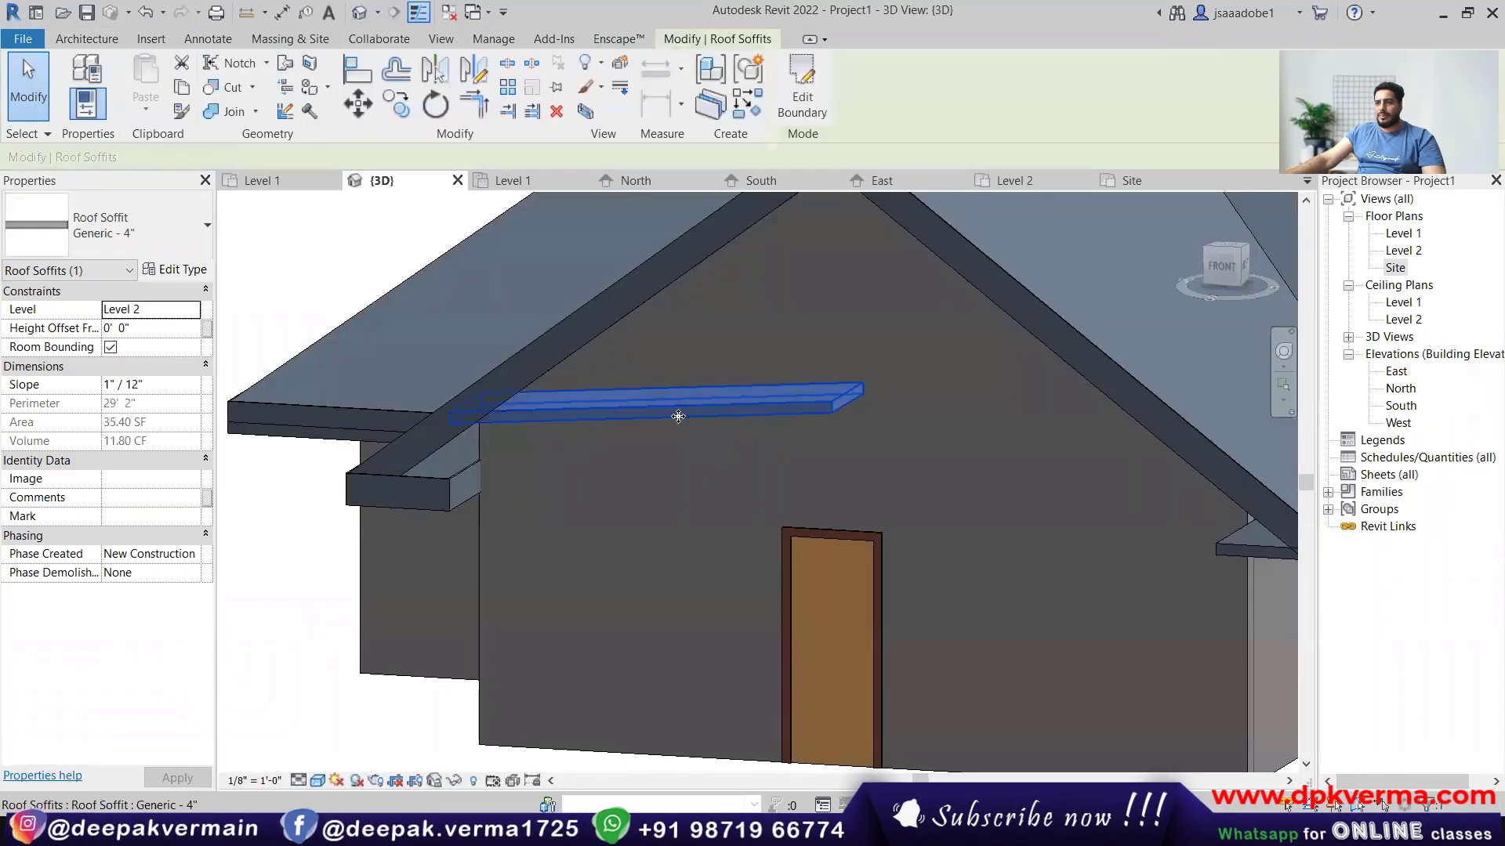
scroll(688, 451, "down", 2)
middle_click_drag(715, 481, 762, 399, "shift")
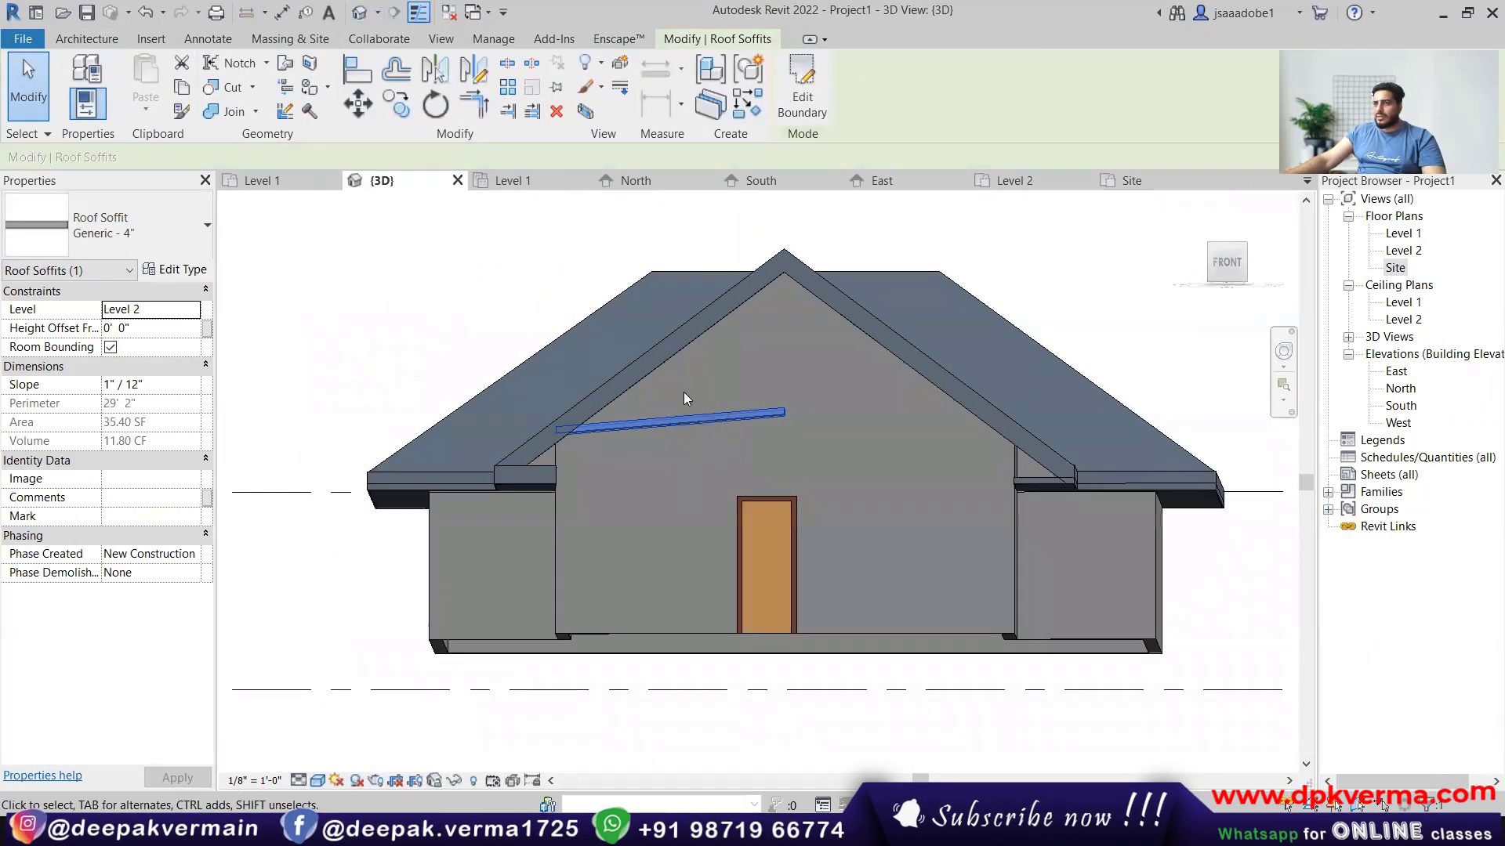
left_click(801, 86)
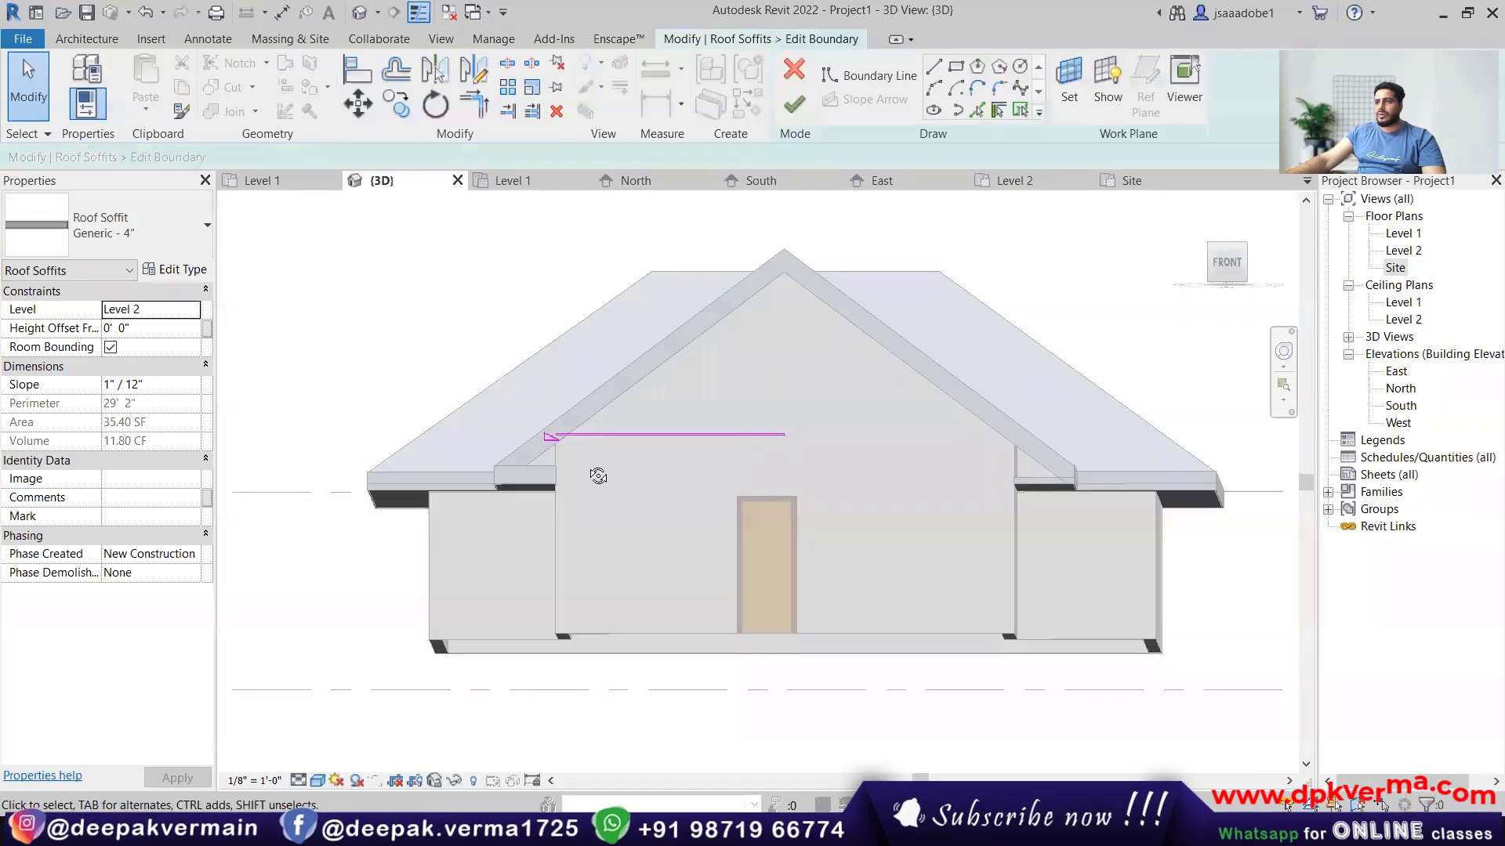
middle_click_drag(604, 433, 563, 470, "shift")
scroll(567, 399, "up", 3)
left_click(566, 433)
scroll(572, 439, "up", 5)
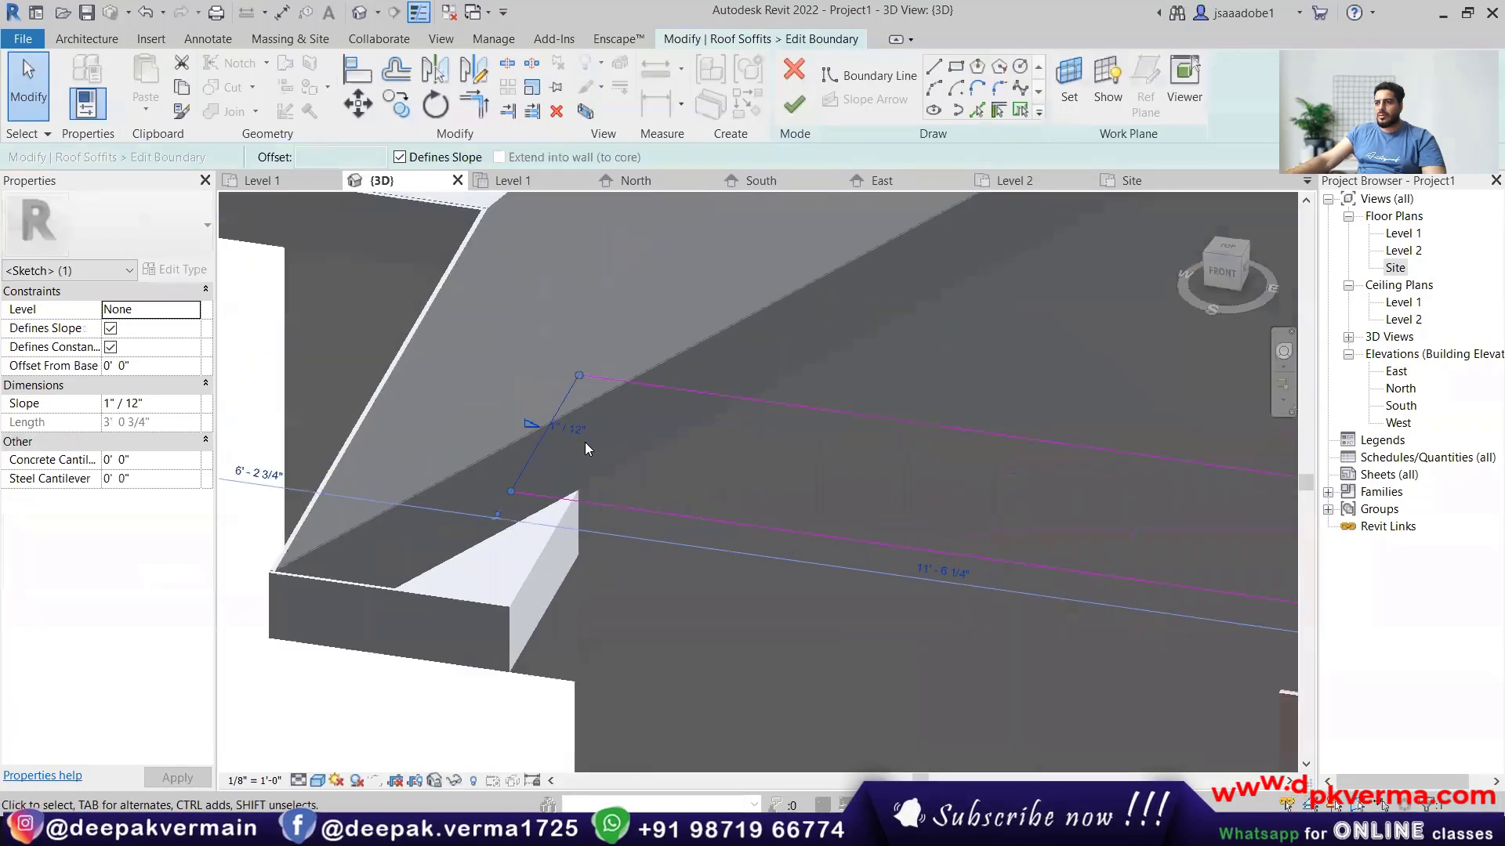
left_click(503, 413)
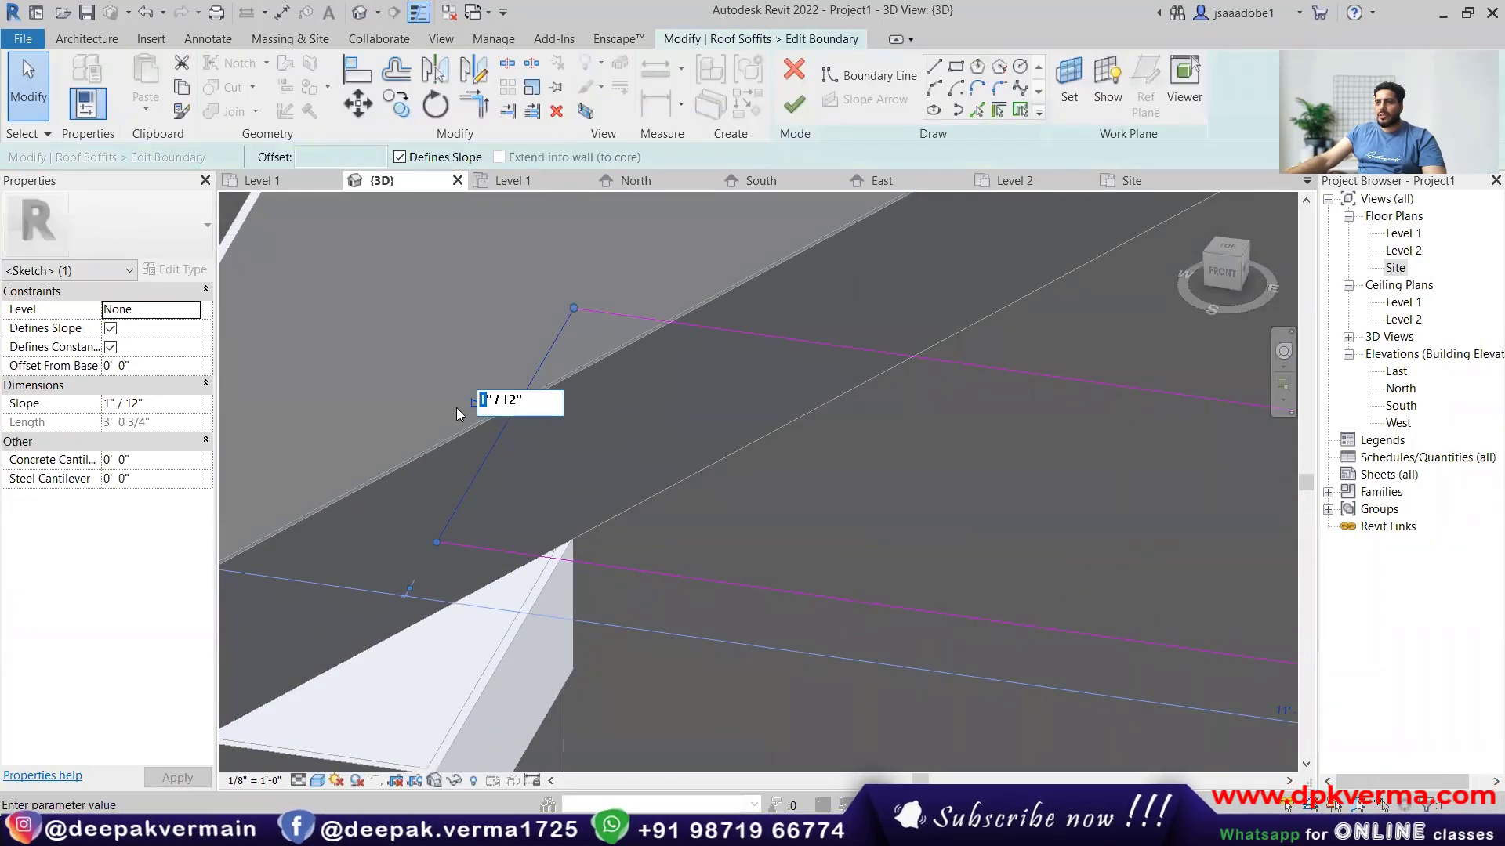
type("9")
left_click(794, 104)
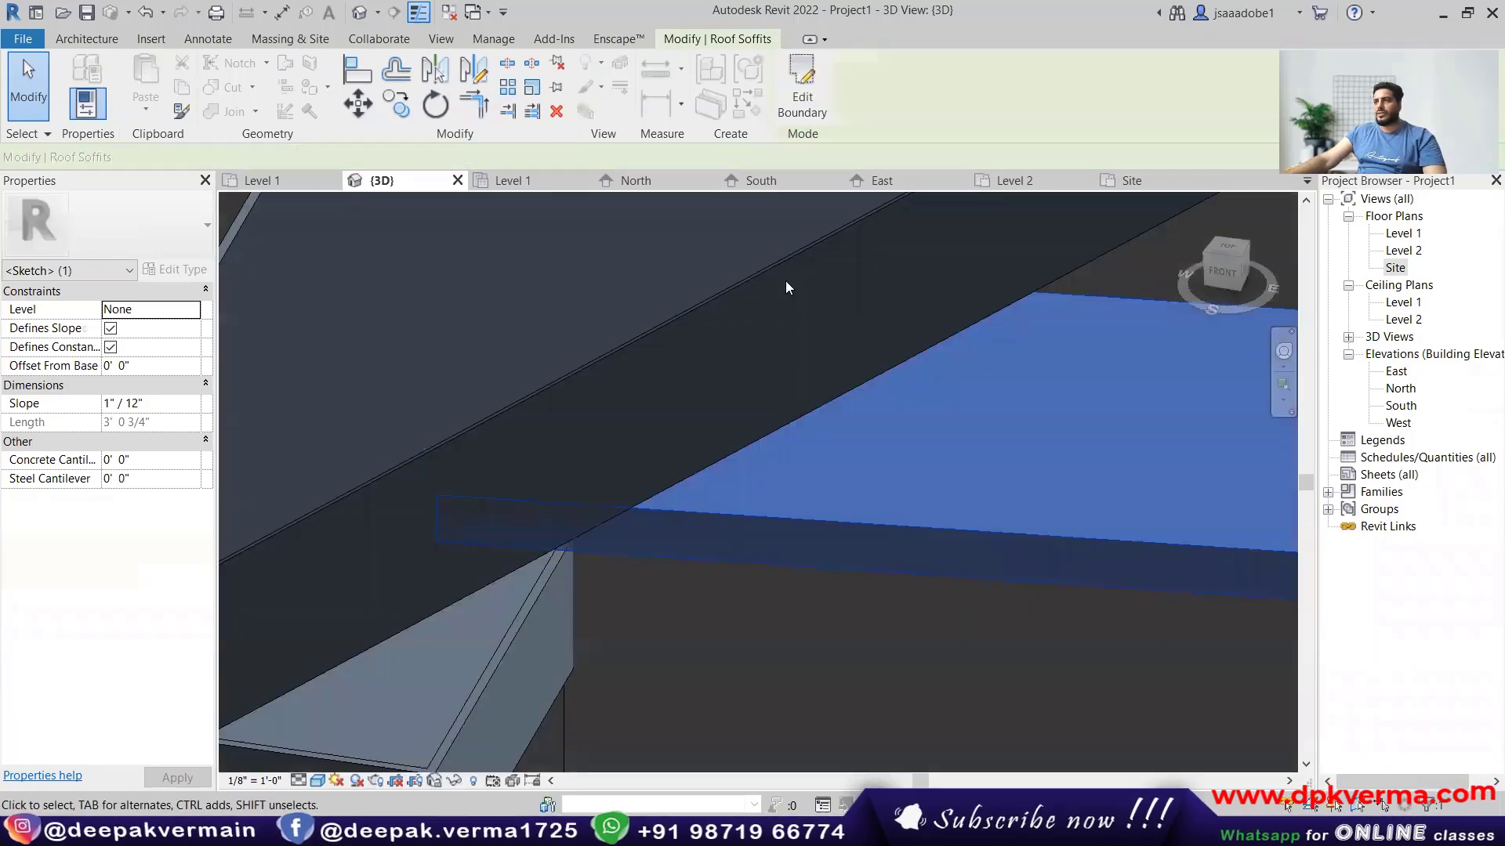
Reopen the gable soffit's boundary, set the west line's slope to 9" / 12", and finish the sketch.
scroll(818, 405, "down", 5)
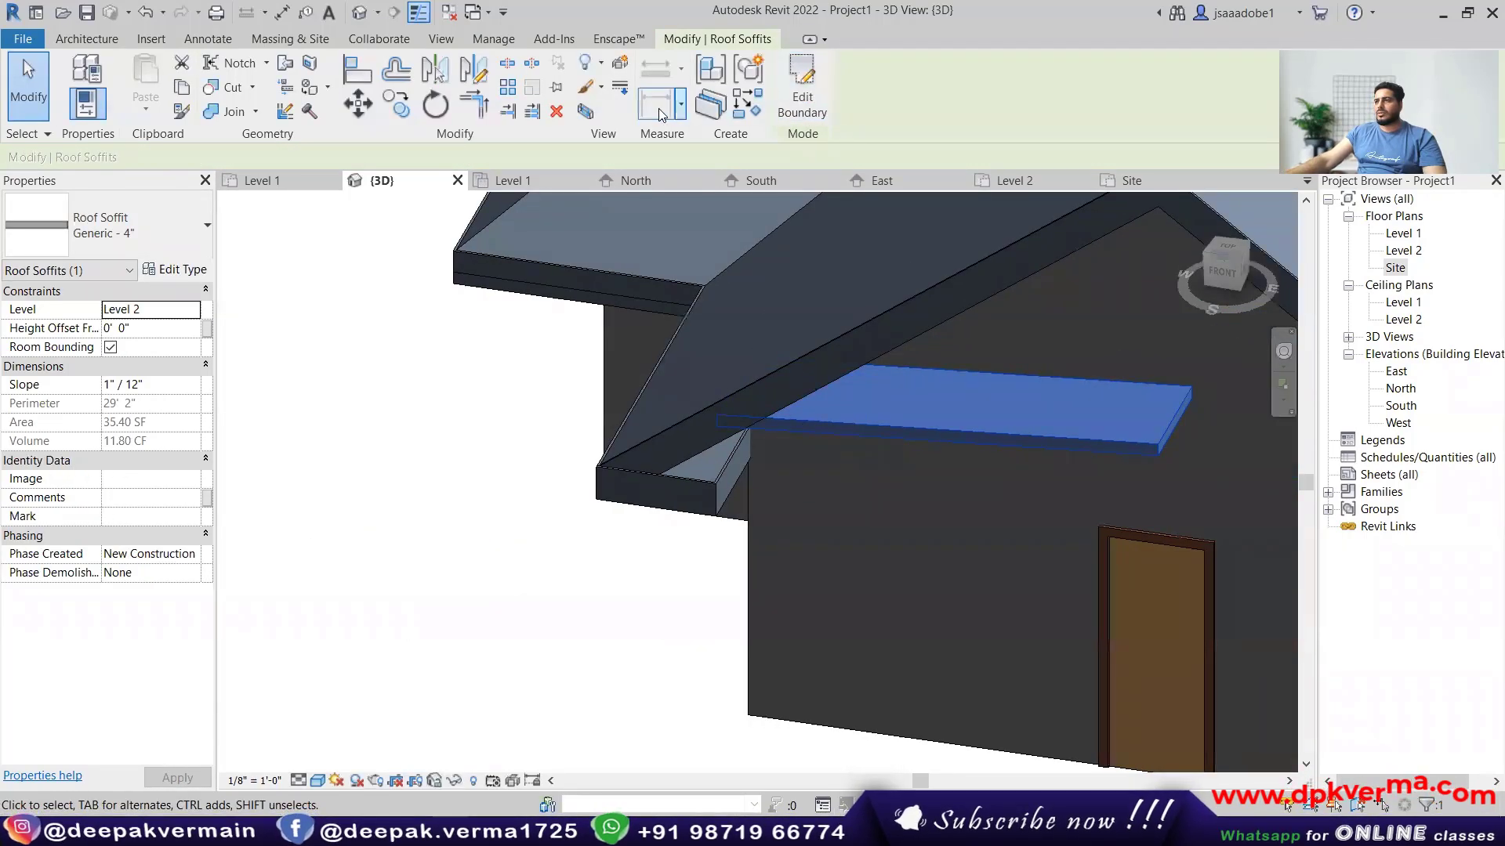
left_click(801, 94)
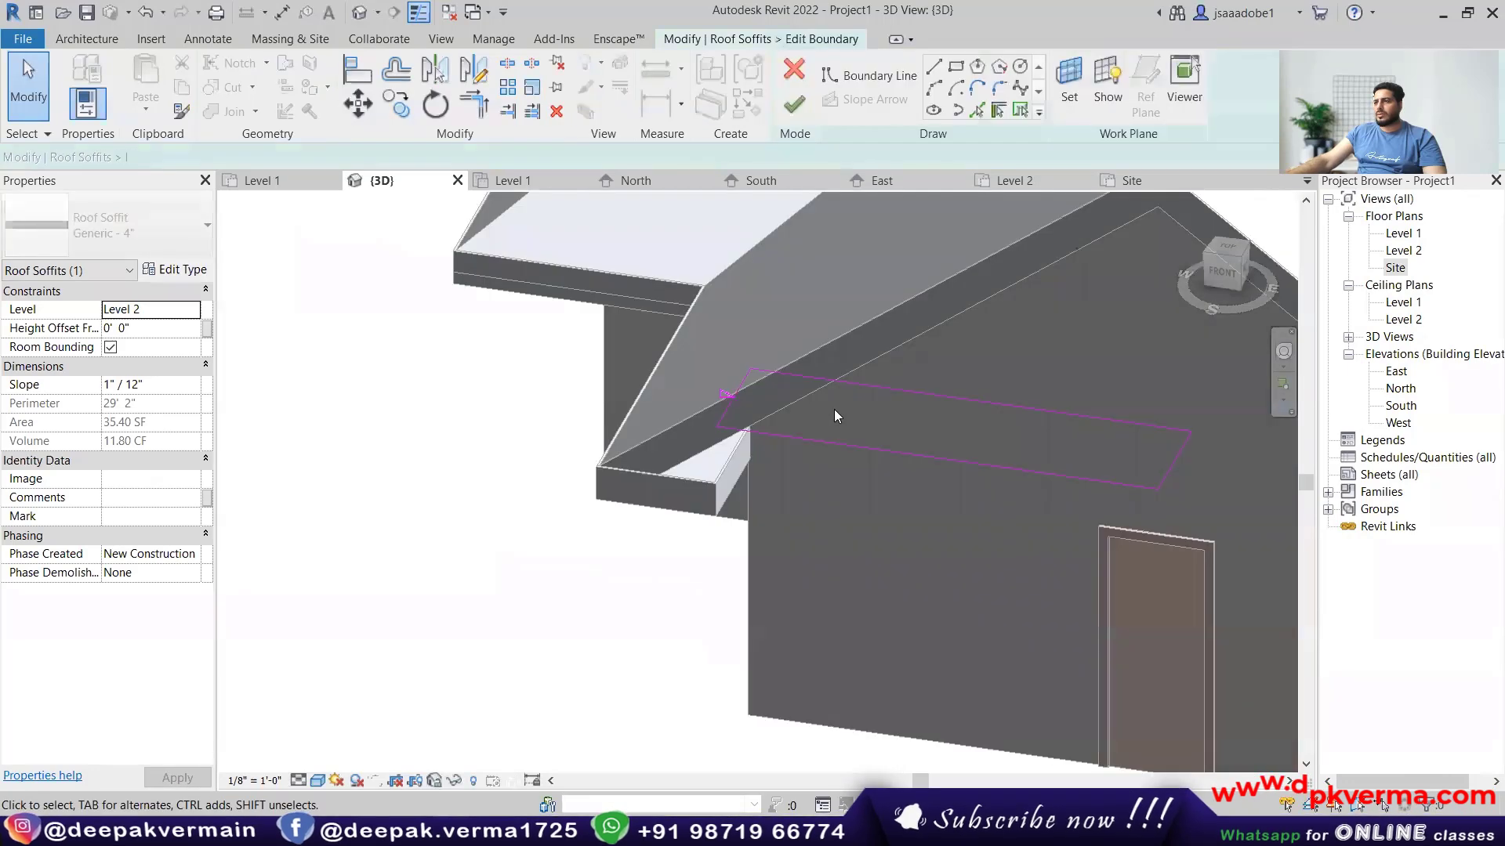
scroll(760, 396, "up", 6)
scroll(701, 391, "up", 2)
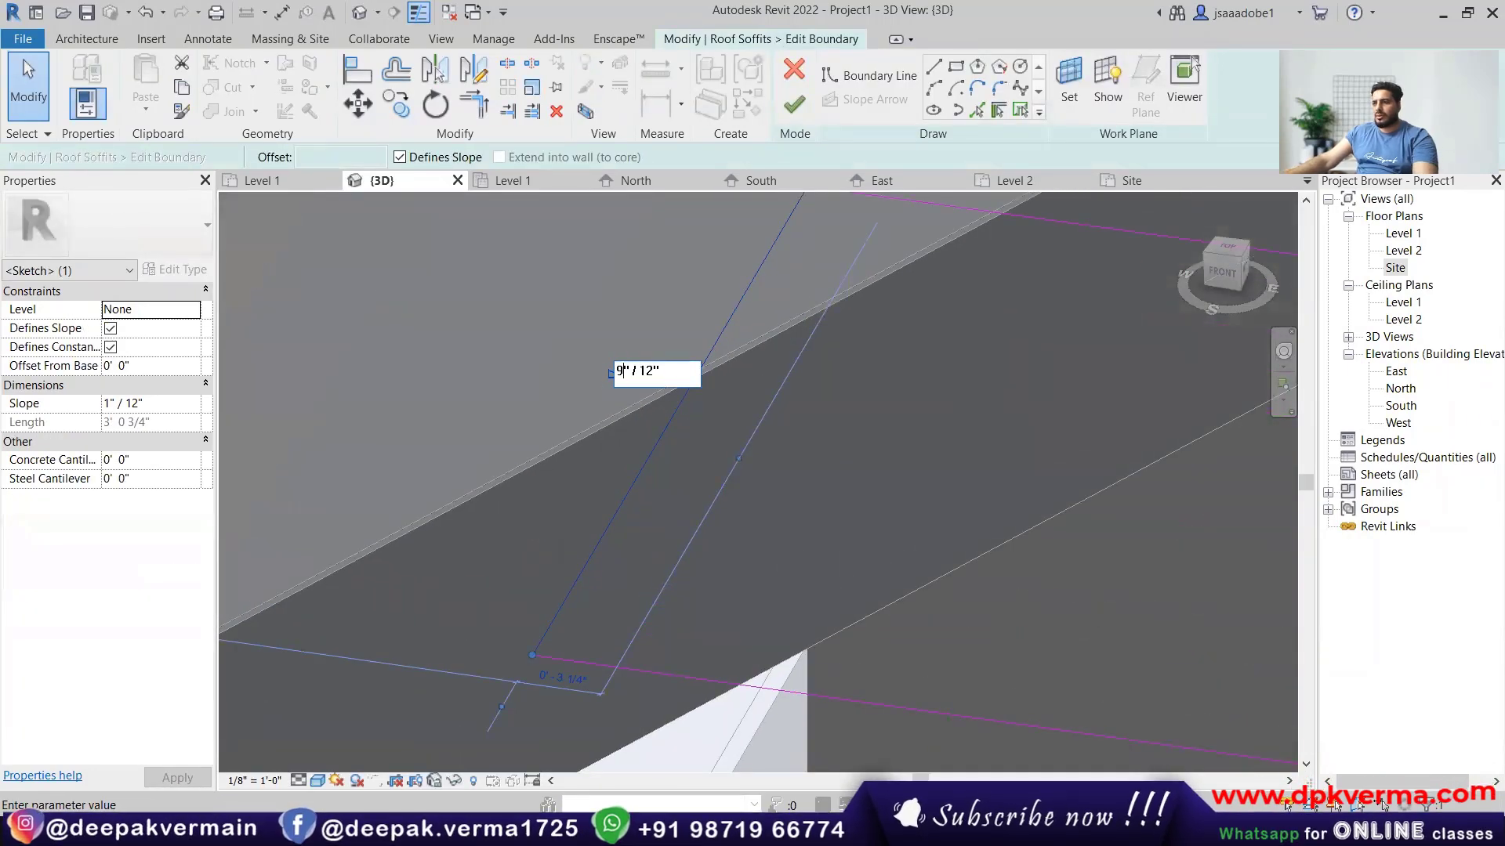
left_click(794, 103)
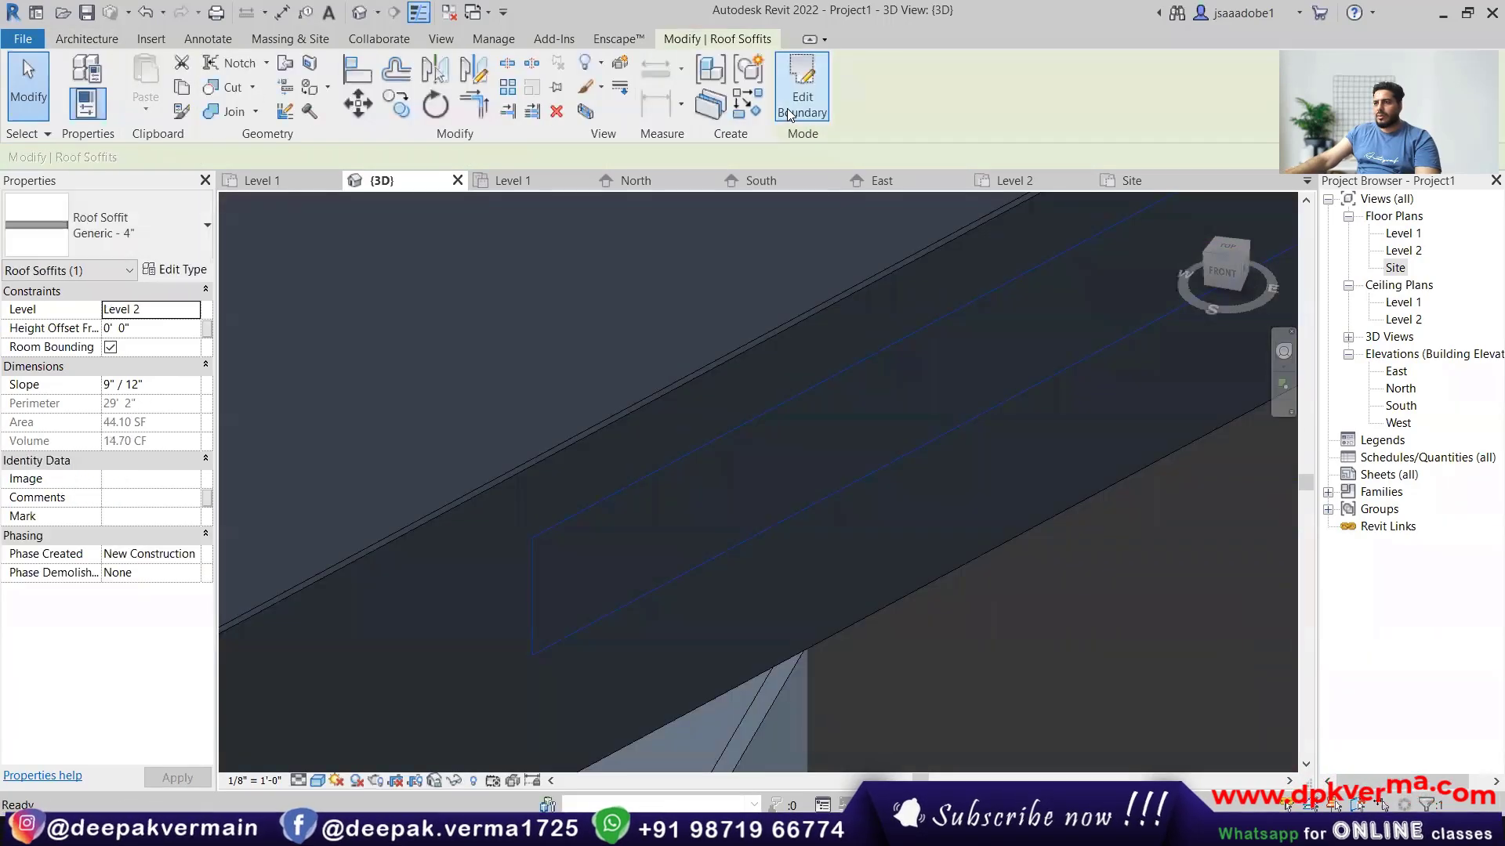
scroll(741, 468, "down", 5)
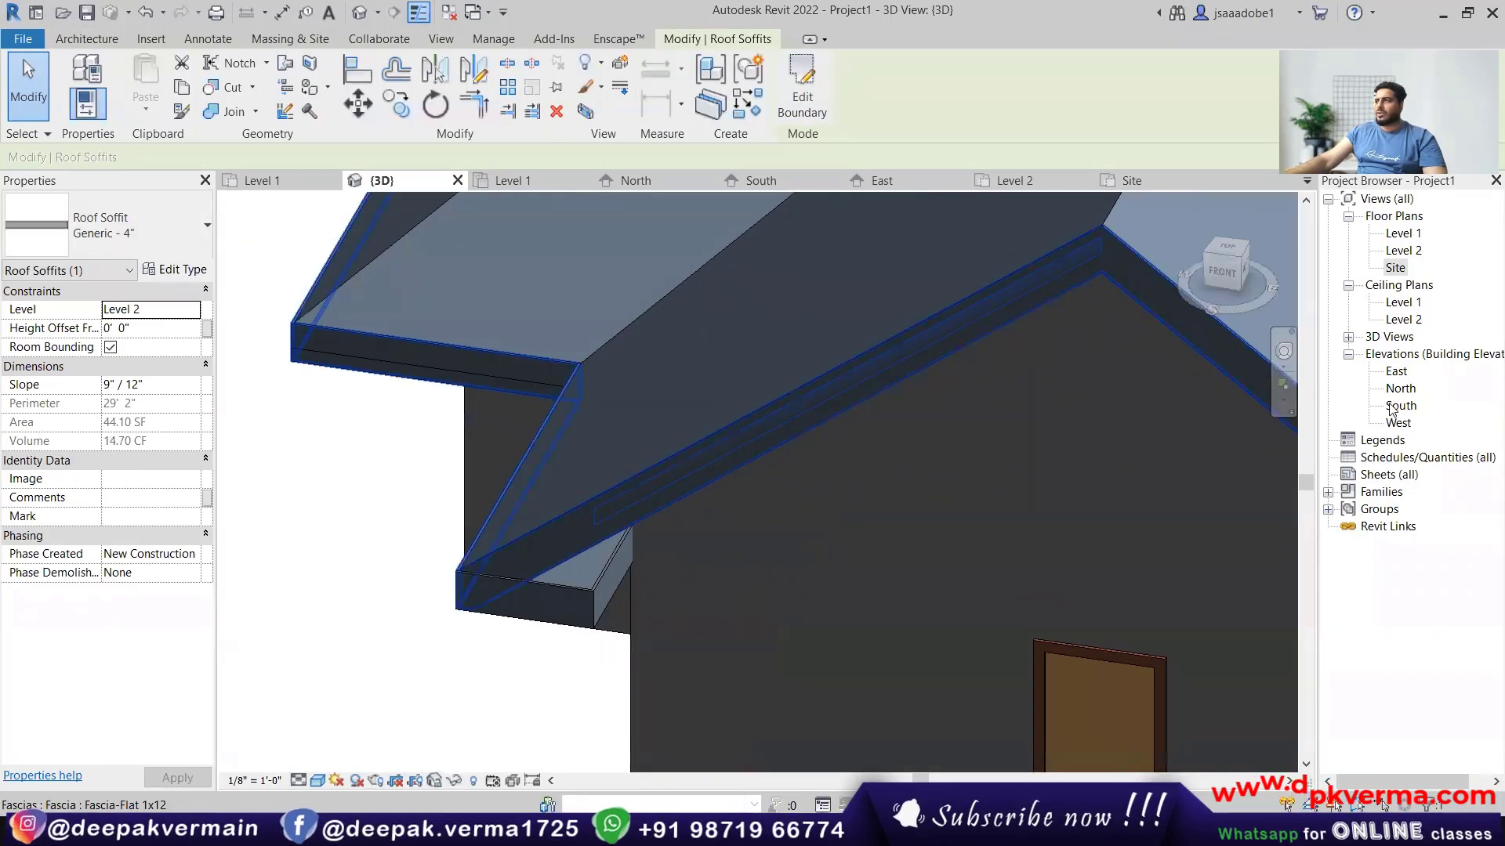
Nudge the sloped soffit down in the South elevation to a height offset of -2' 6 3/4" and check it in 3D.
double_click(1398, 407)
key("Down")
key("Down")
key("Down")
key("Down")
key("Down")
key("Down")
key("Down")
key("Down")
key("Down")
key("Down")
key("Down")
key("Down")
key("Down")
key("Down")
key("Down")
key("Down")
key("Down")
key("Down")
key("Down")
key("Down")
key("Down")
key("Down")
key("Down")
key("Down")
key("Down")
key("Down")
key("Down")
key("Down")
key("Down")
key("Down")
key("Down")
scroll(807, 486, "down", 5)
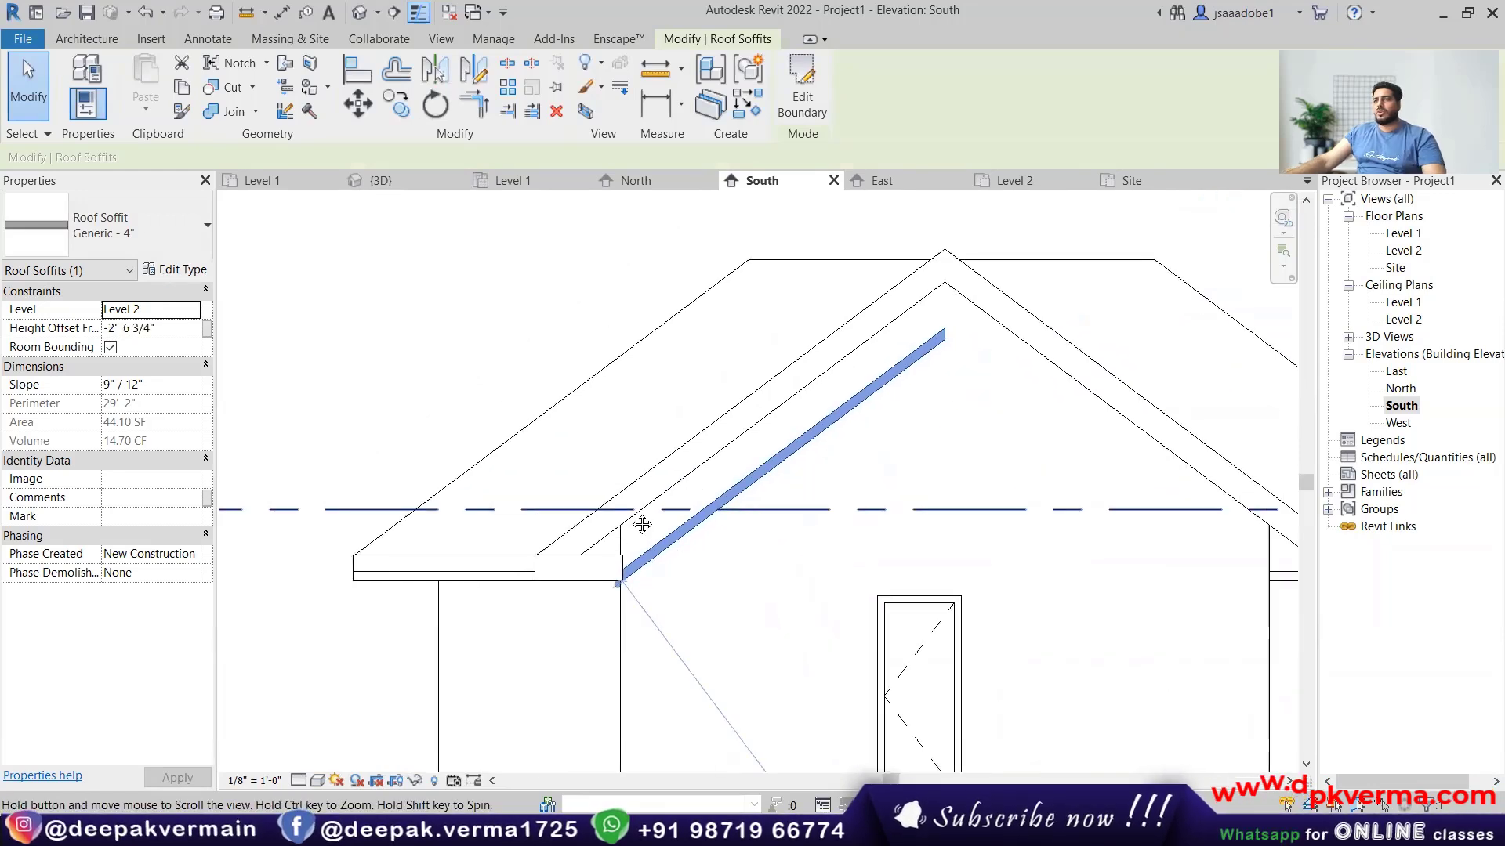
left_click(379, 181)
scroll(677, 508, "up", 5)
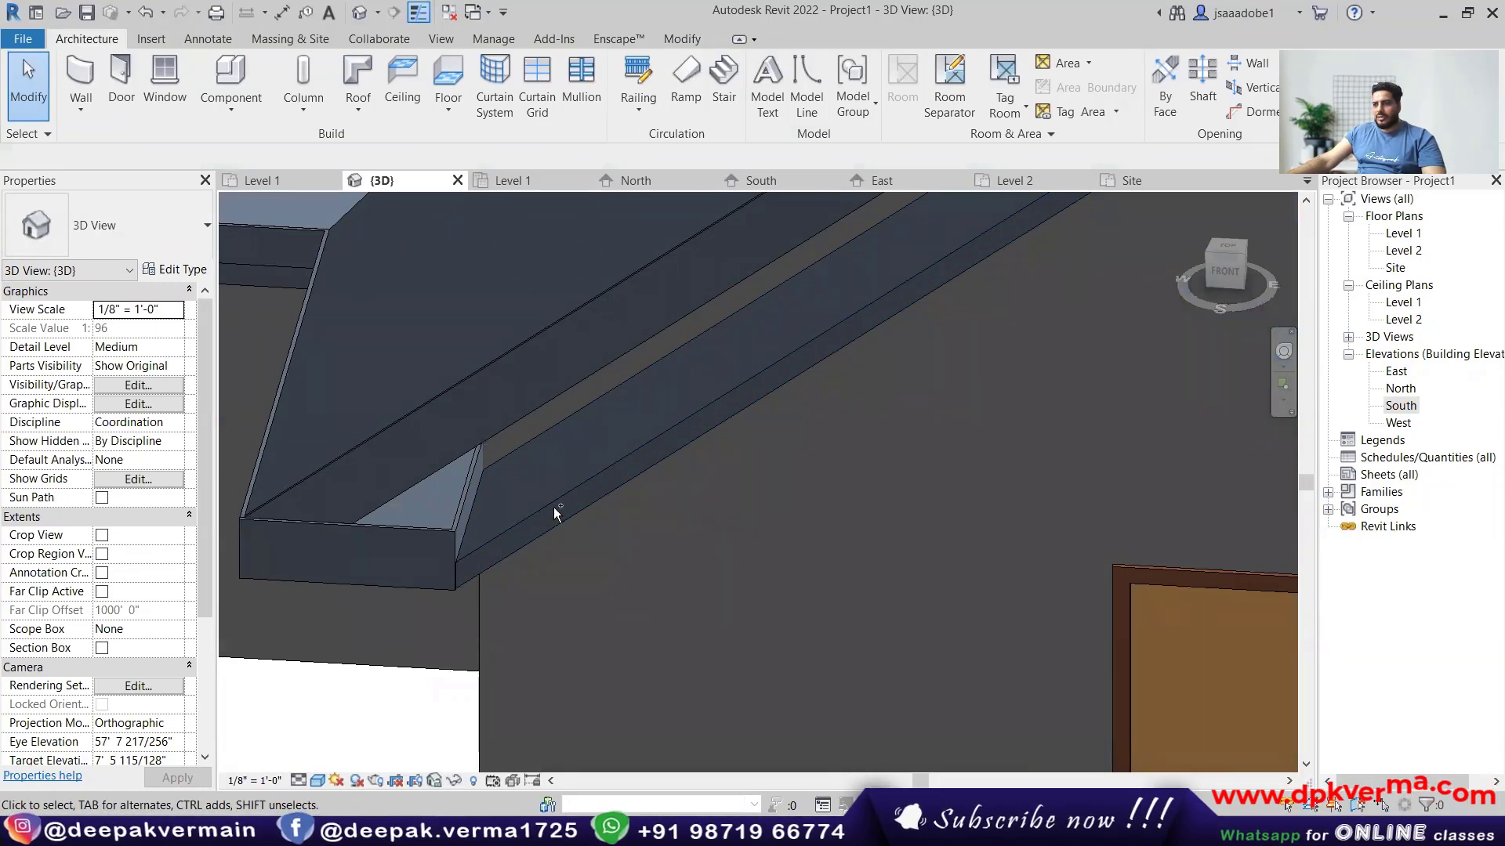
Undo the last thirteen downward nudges of the sloped gable soffit.
key("ctrl+z")
key("ctrl+z")
key("ctrl+z")
key("ctrl+z")
key("ctrl+z")
key("ctrl+z")
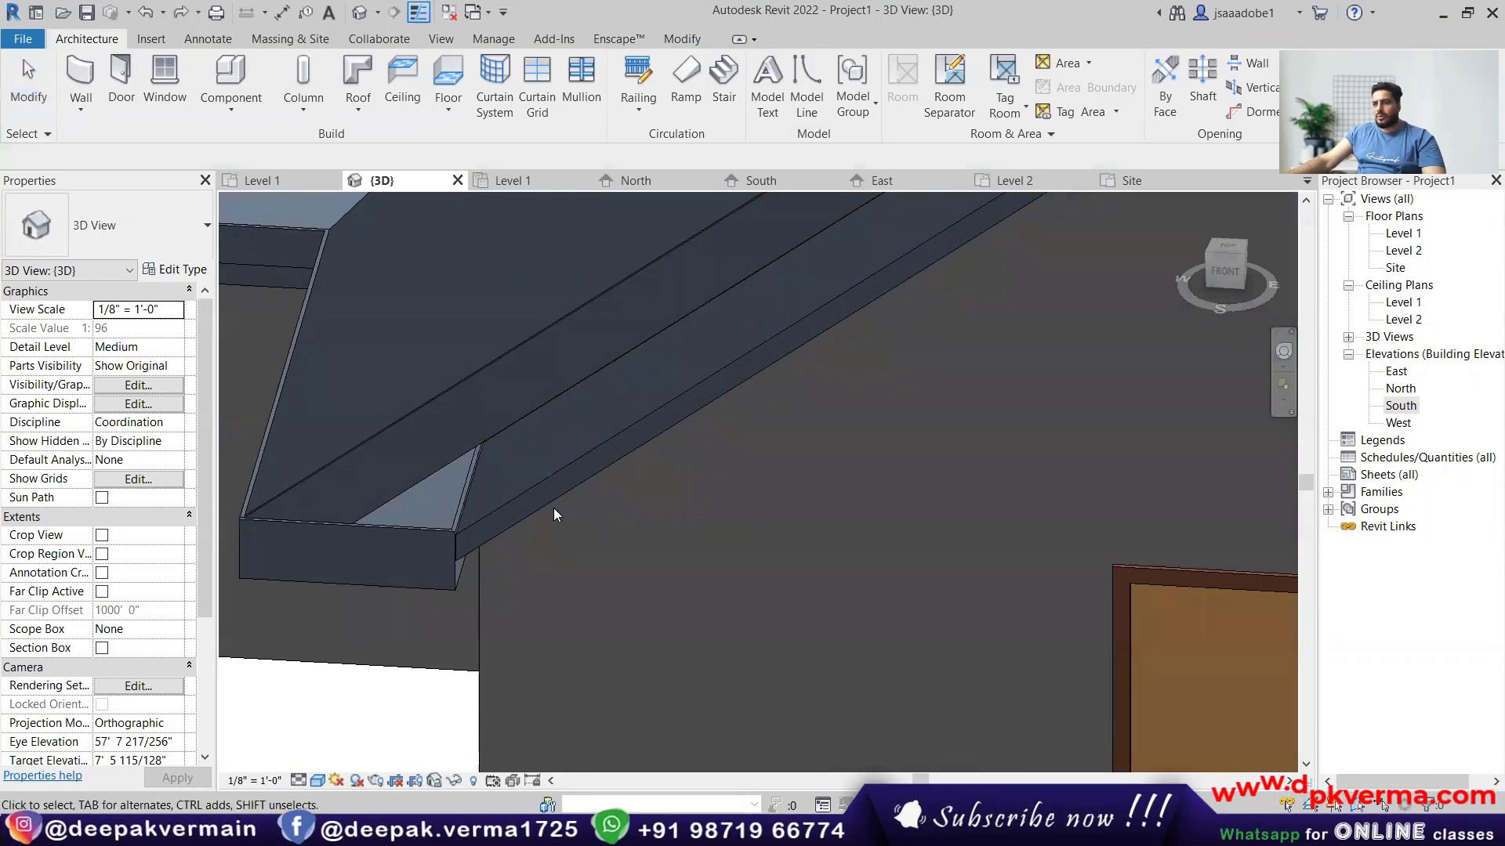
key("ctrl+z")
key("ctrl+z")
key("ctrl+z")
key("ctrl+z")
key("ctrl+z")
key("ctrl+z")
key("ctrl+z")
Delete the eave soffit's fascia beside the front gable and place a new Fascia-Flat 1x12 along the soffit's front and east top edges.
middle_click_drag(554, 514, 421, 391, "shift")
left_click(457, 486)
key("Escape")
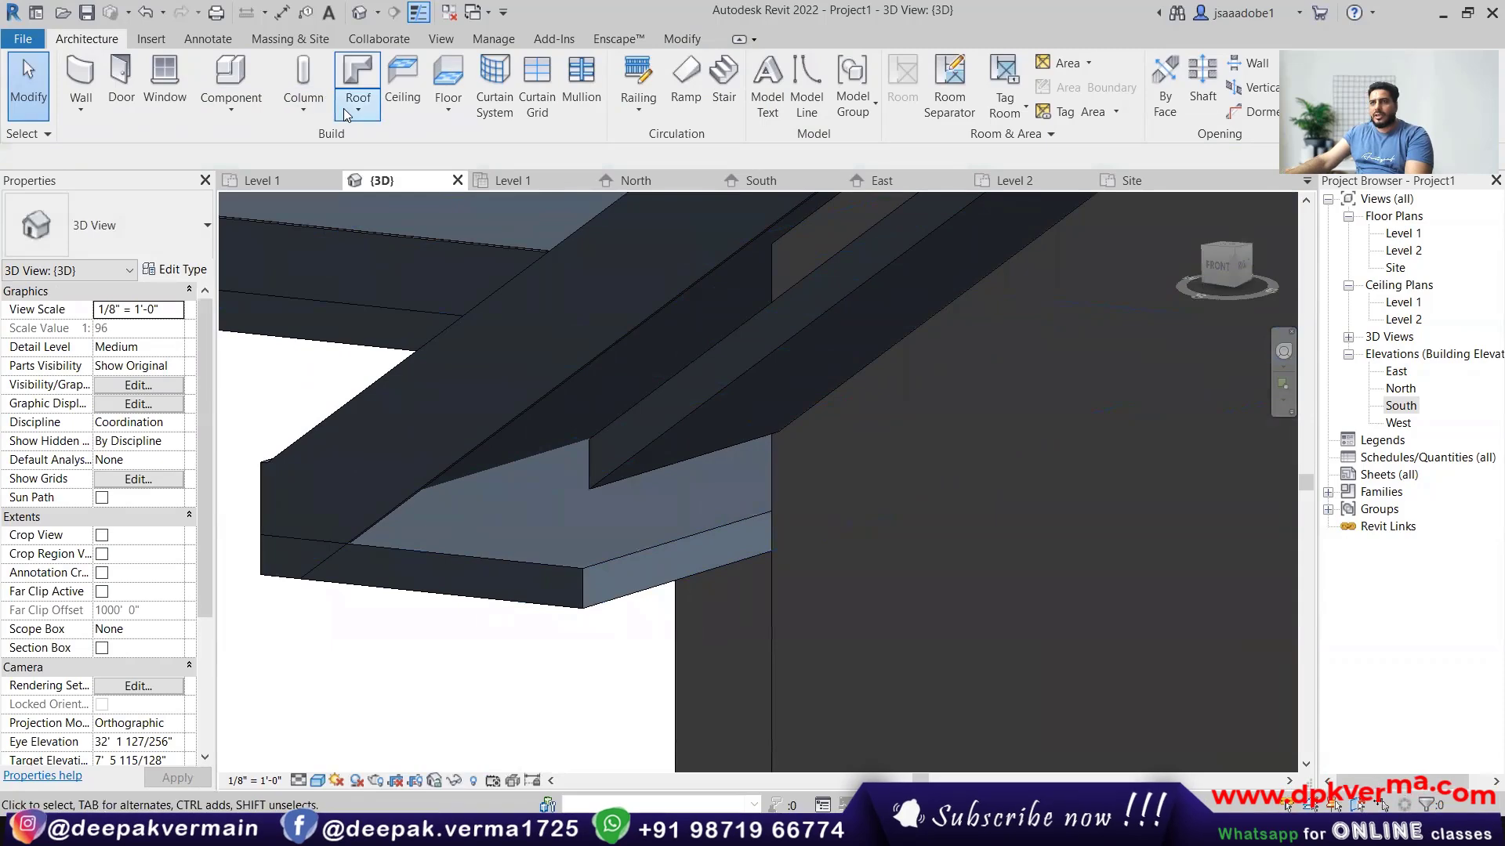
left_click(345, 115)
left_click(384, 302)
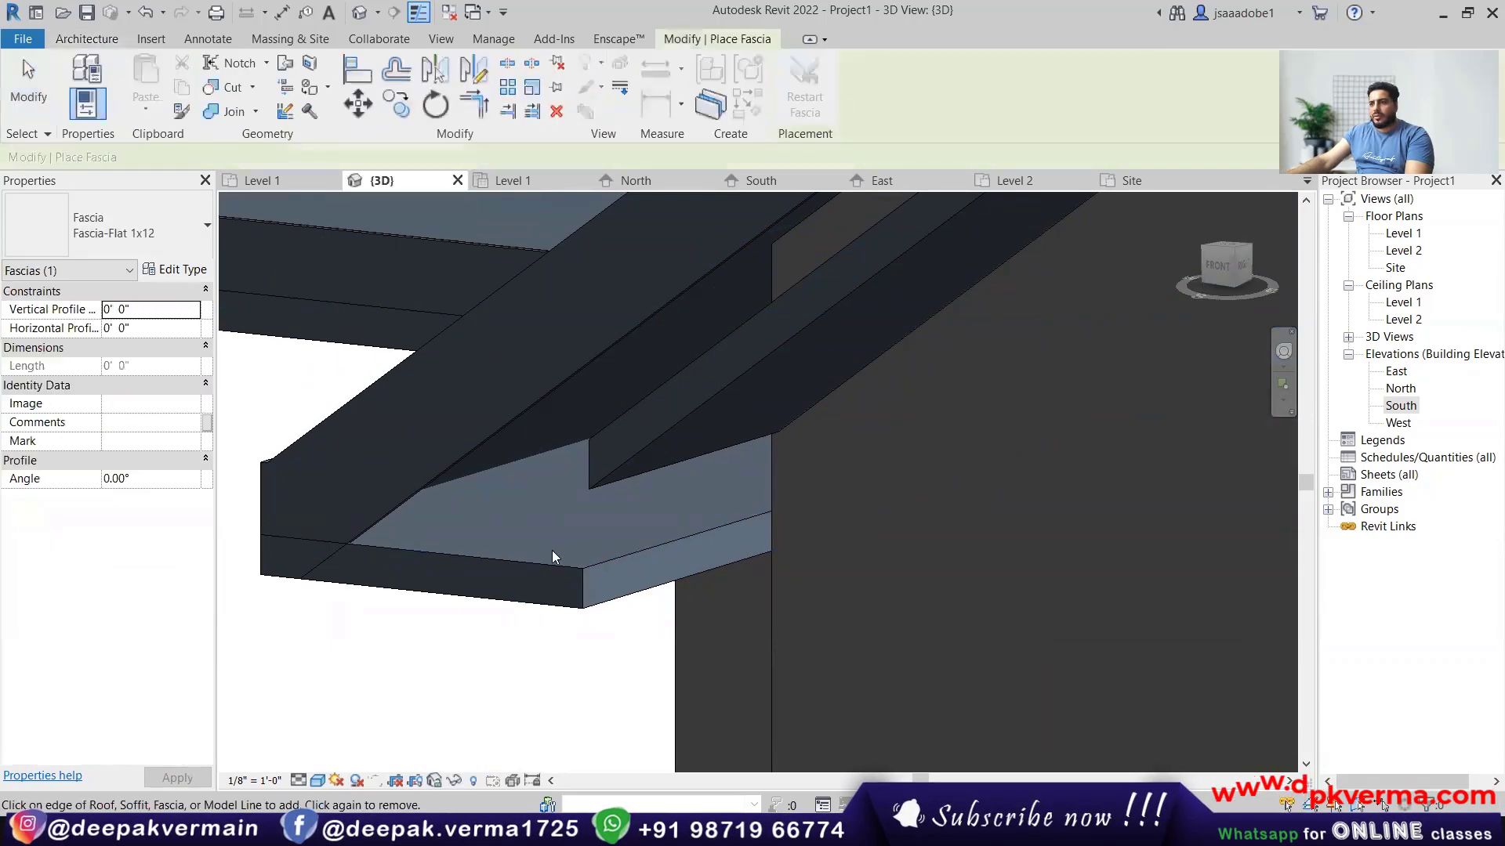
left_click(551, 561)
left_click(608, 561)
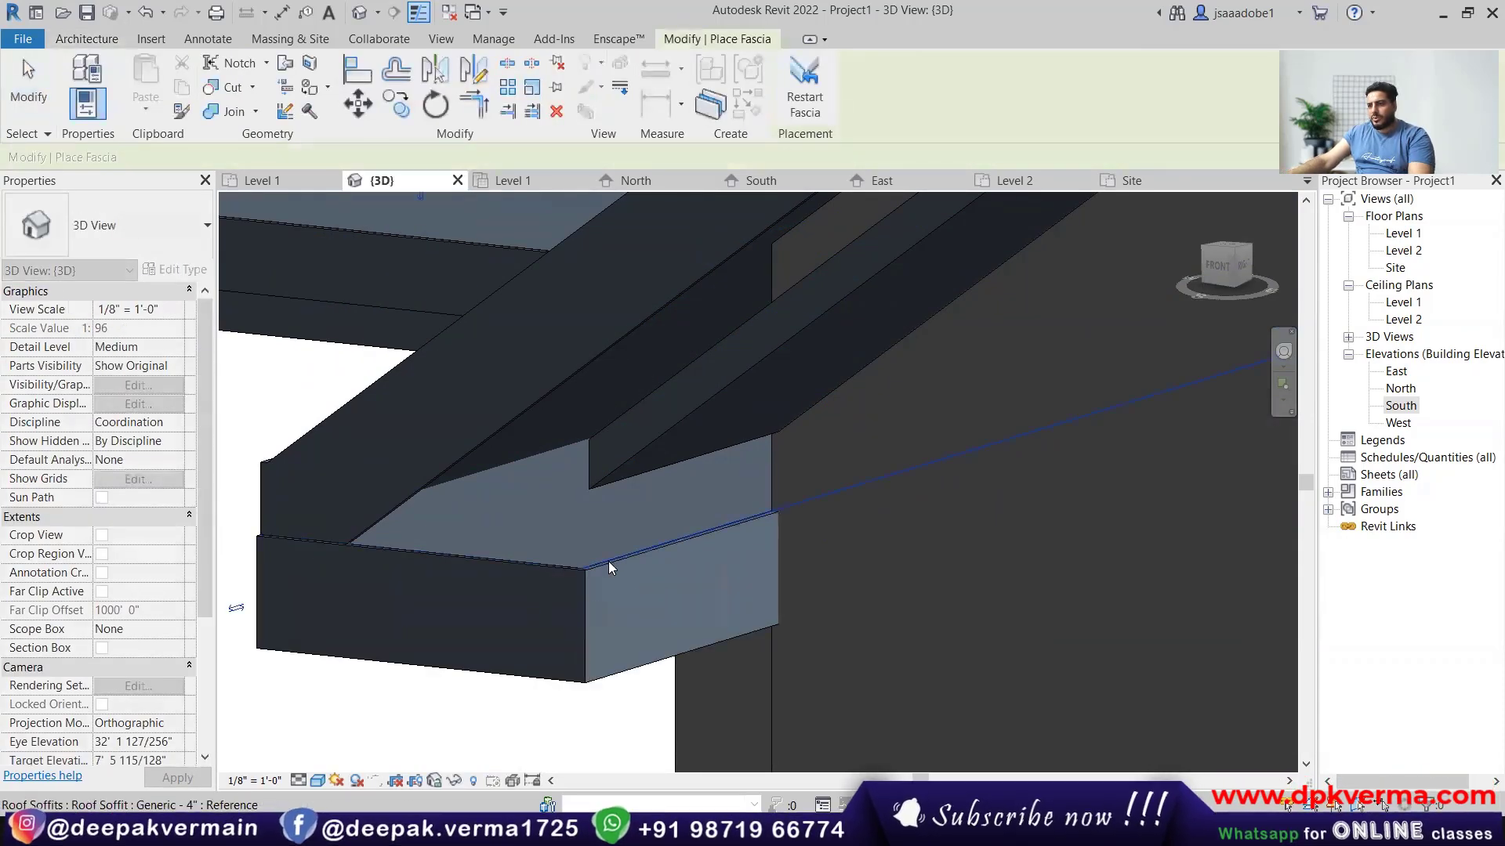
key("Escape")
key("Escape")
Flip the new Fascia-Flat 1x12 about its horizontal axis so its profile rises above the eave soffit's edge.
left_click(573, 661)
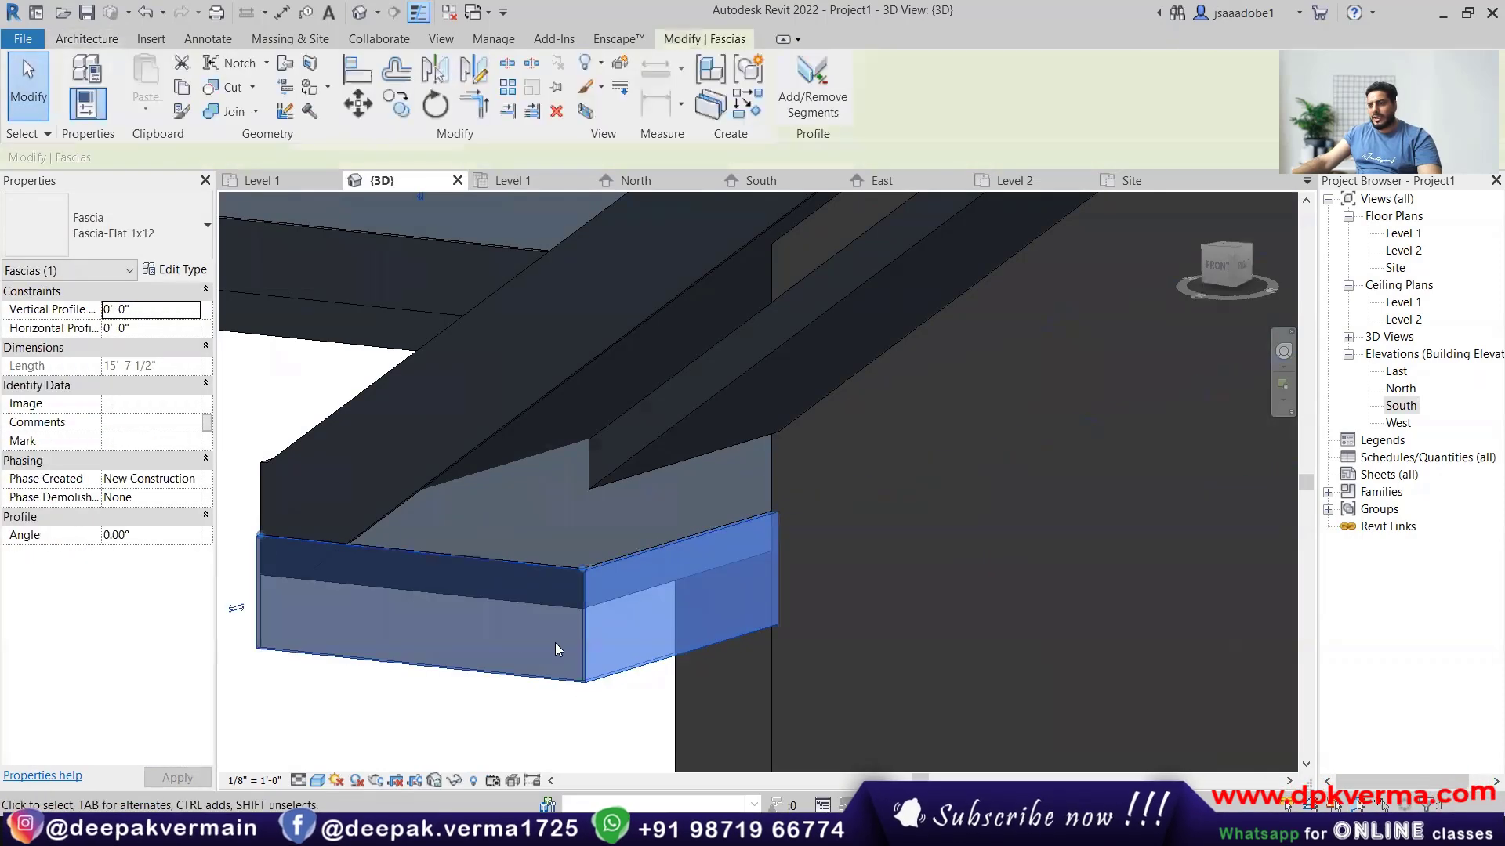
scroll(497, 448, "down", 3)
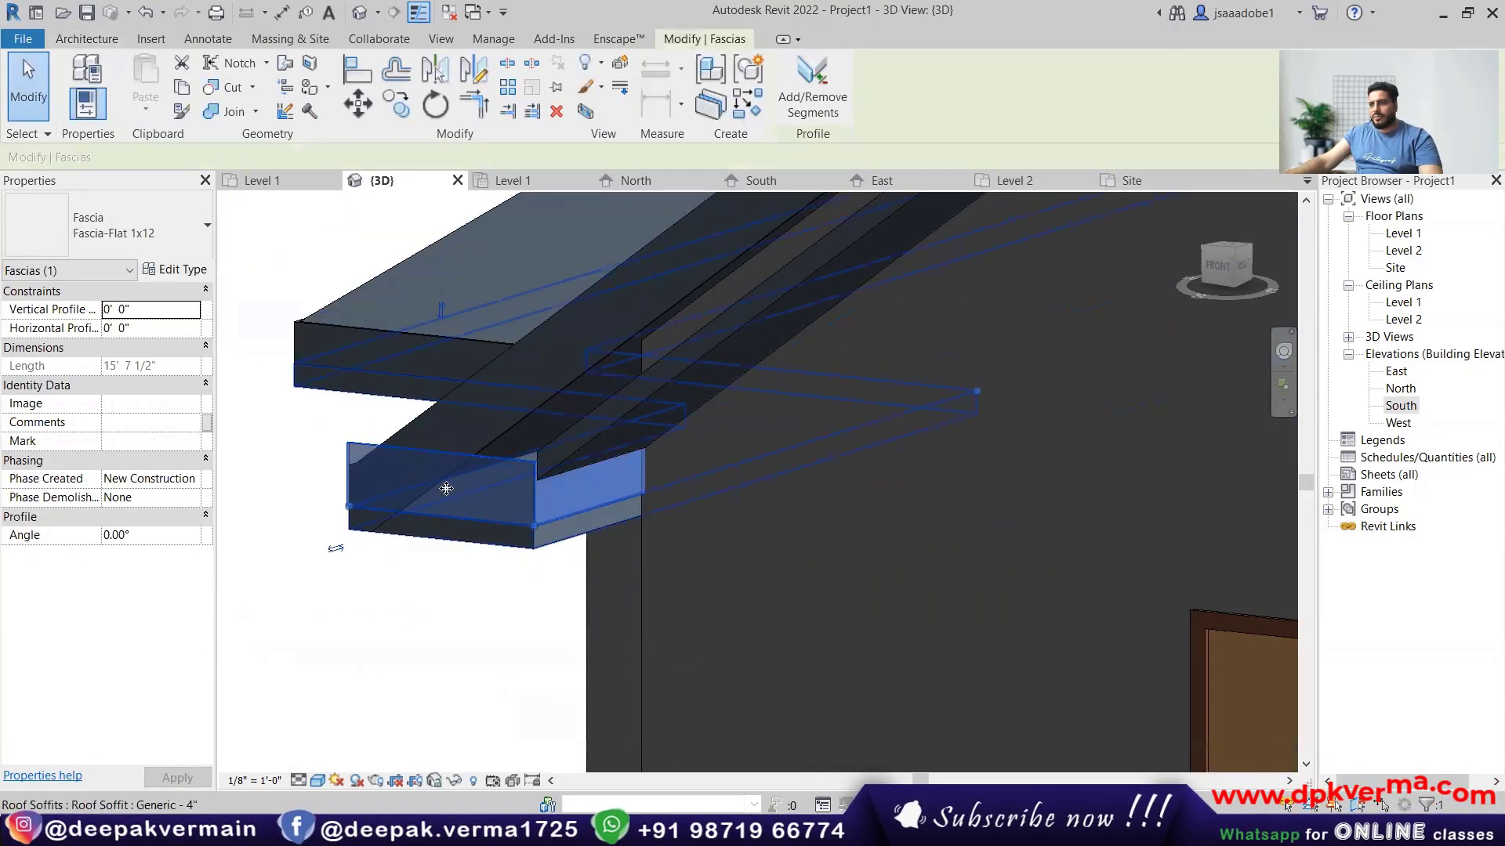
left_click(443, 648)
scroll(539, 474, "up", 2)
scroll(539, 485, "down", 2)
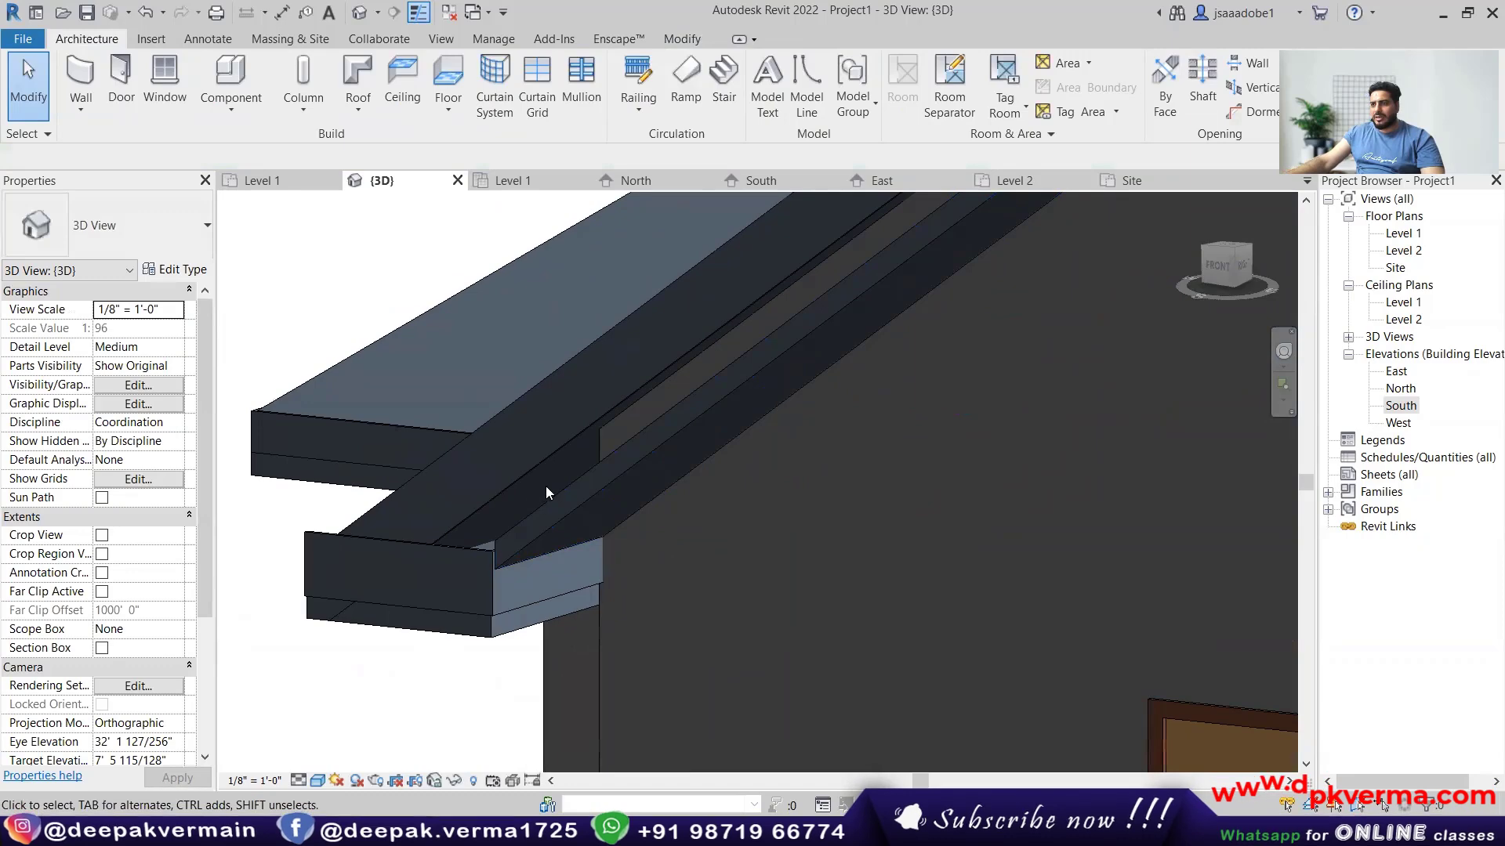
middle_click_drag(612, 504, 648, 470, "shift")
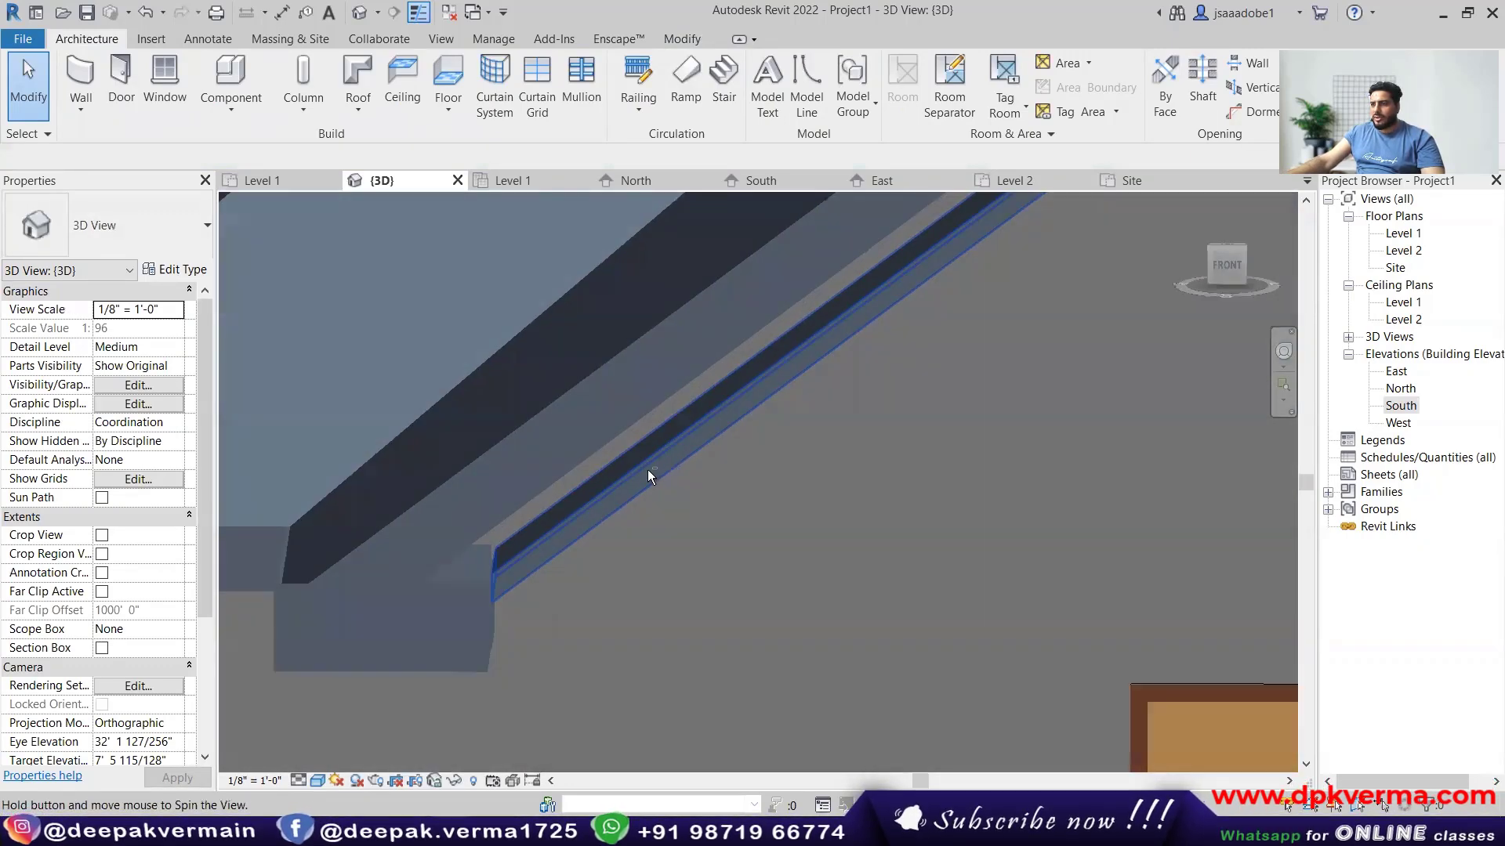
Align the sloped soffit's underside with the lower edge of the gable's roof fascia in the South elevation.
double_click(1402, 403)
scroll(764, 476, "up", 2)
left_click(764, 476)
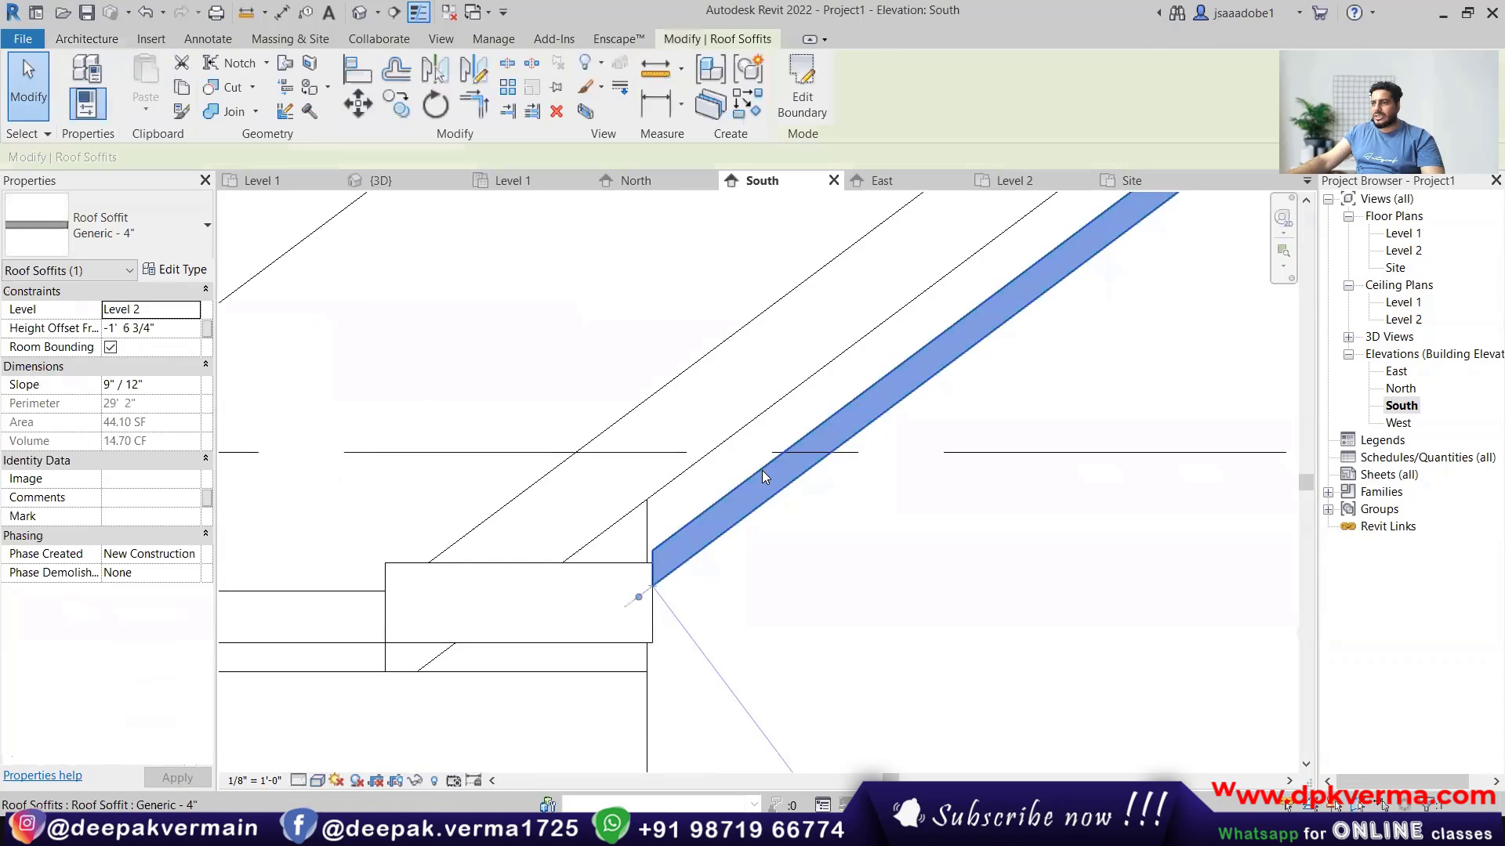
left_click(366, 78)
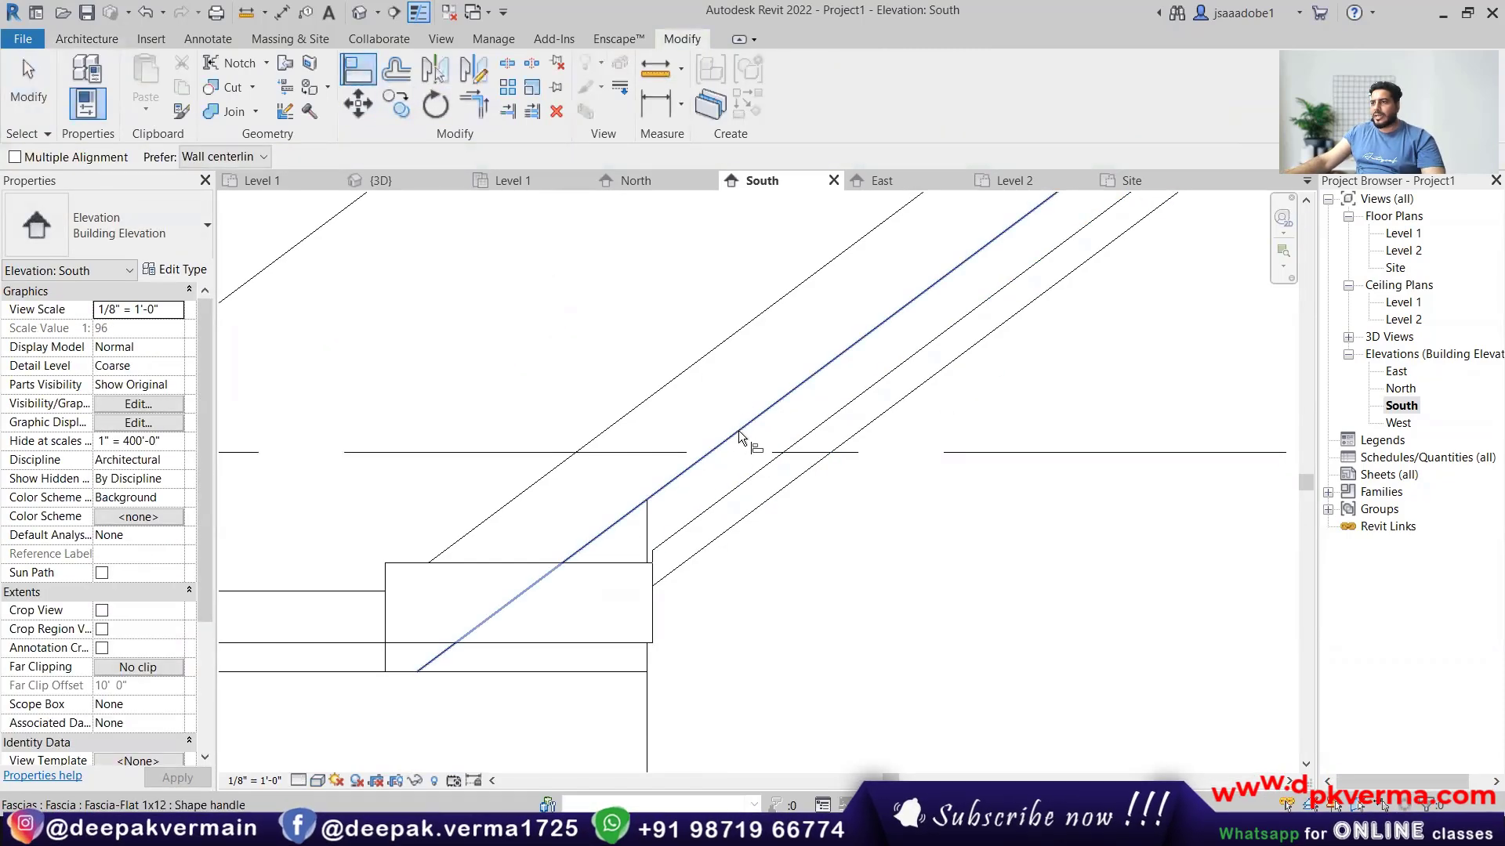
left_click(787, 486)
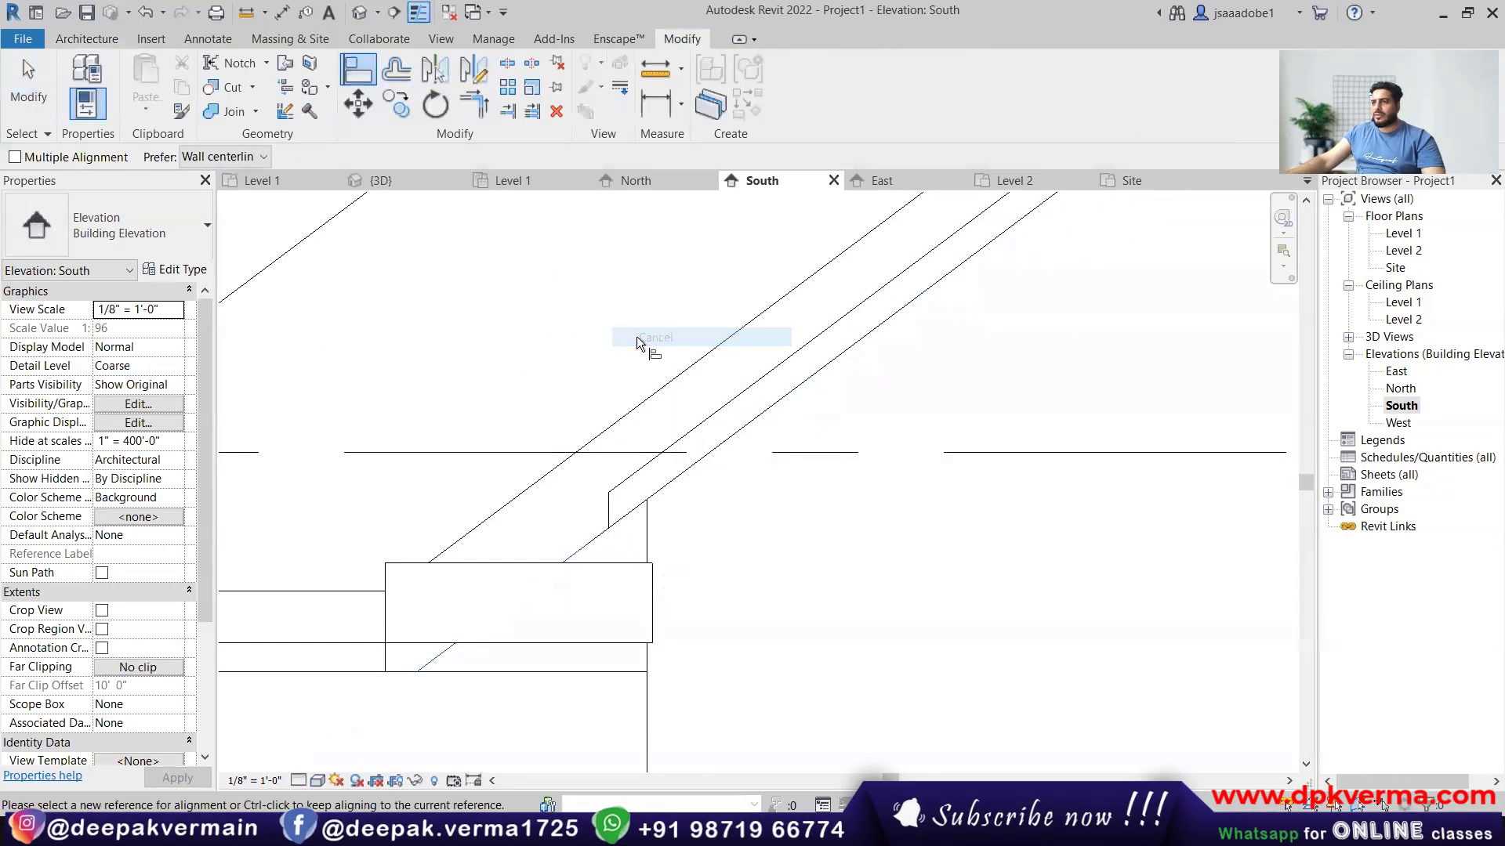
key("Escape")
key("Escape")
scroll(698, 587, "down", 2)
Inspect the corner between the eave fascia and the sloped soffit in 3D, and review the fascia type's available profiles.
left_click(360, 14)
middle_click_drag(698, 502, 512, 523, "shift")
left_click(562, 533)
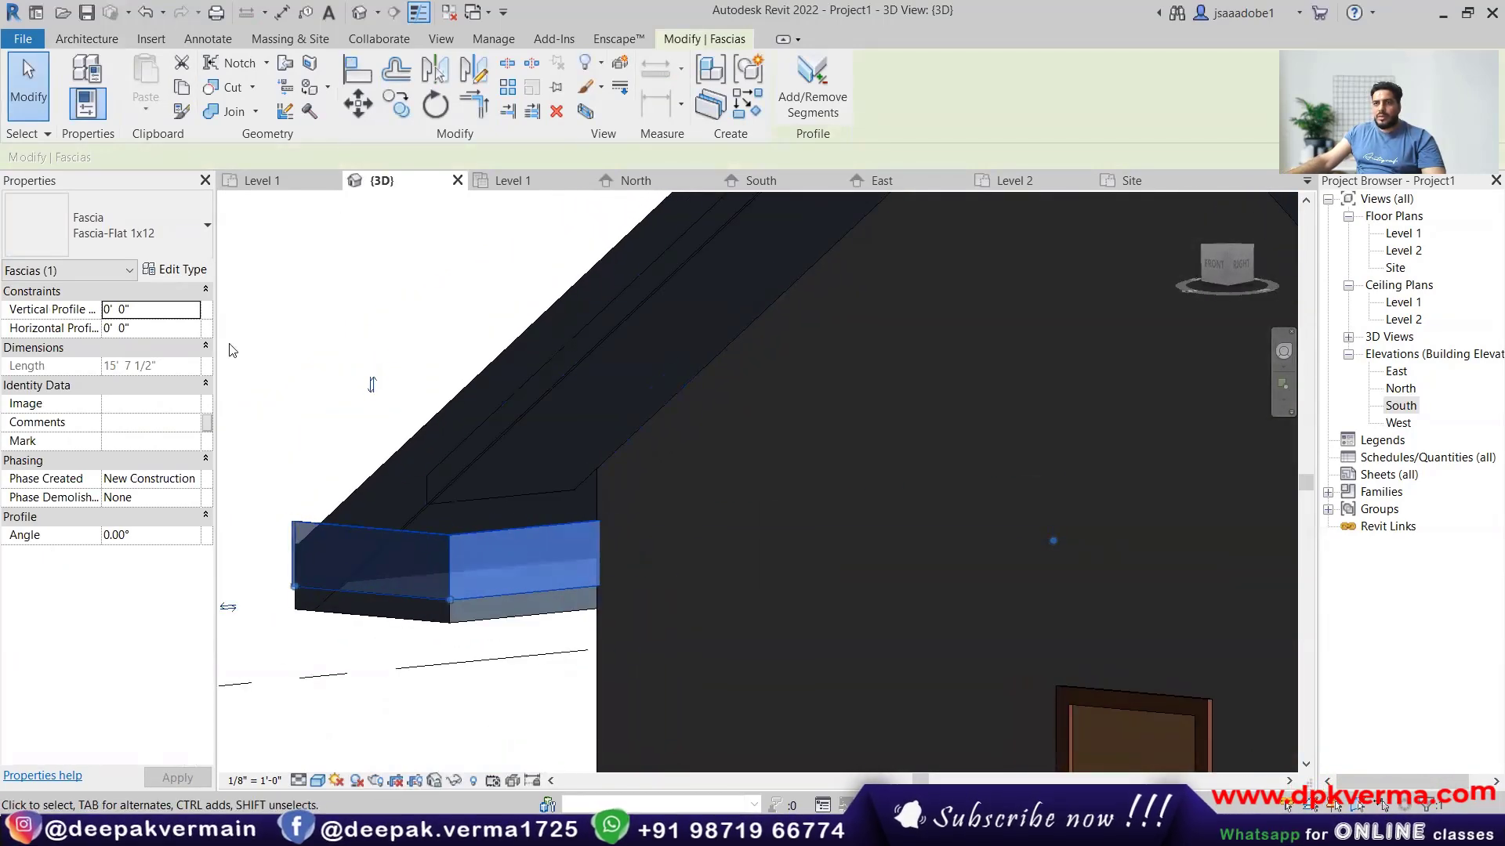
scroll(514, 492, "down", 3)
middle_click_drag(441, 445, 682, 538, "shift")
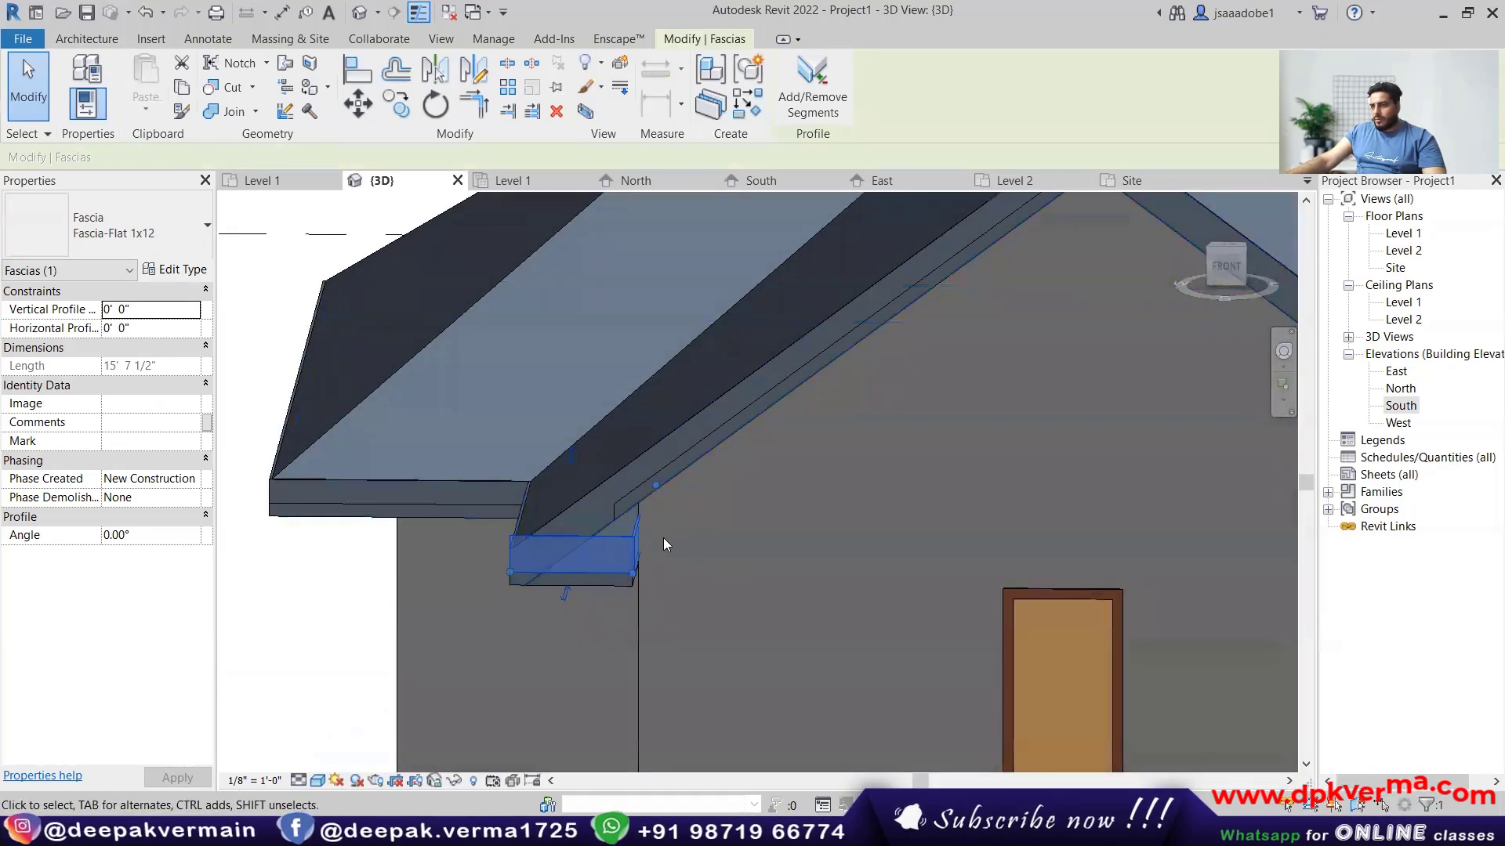
scroll(628, 556, "up", 3)
left_click(177, 269)
left_click(1167, 279)
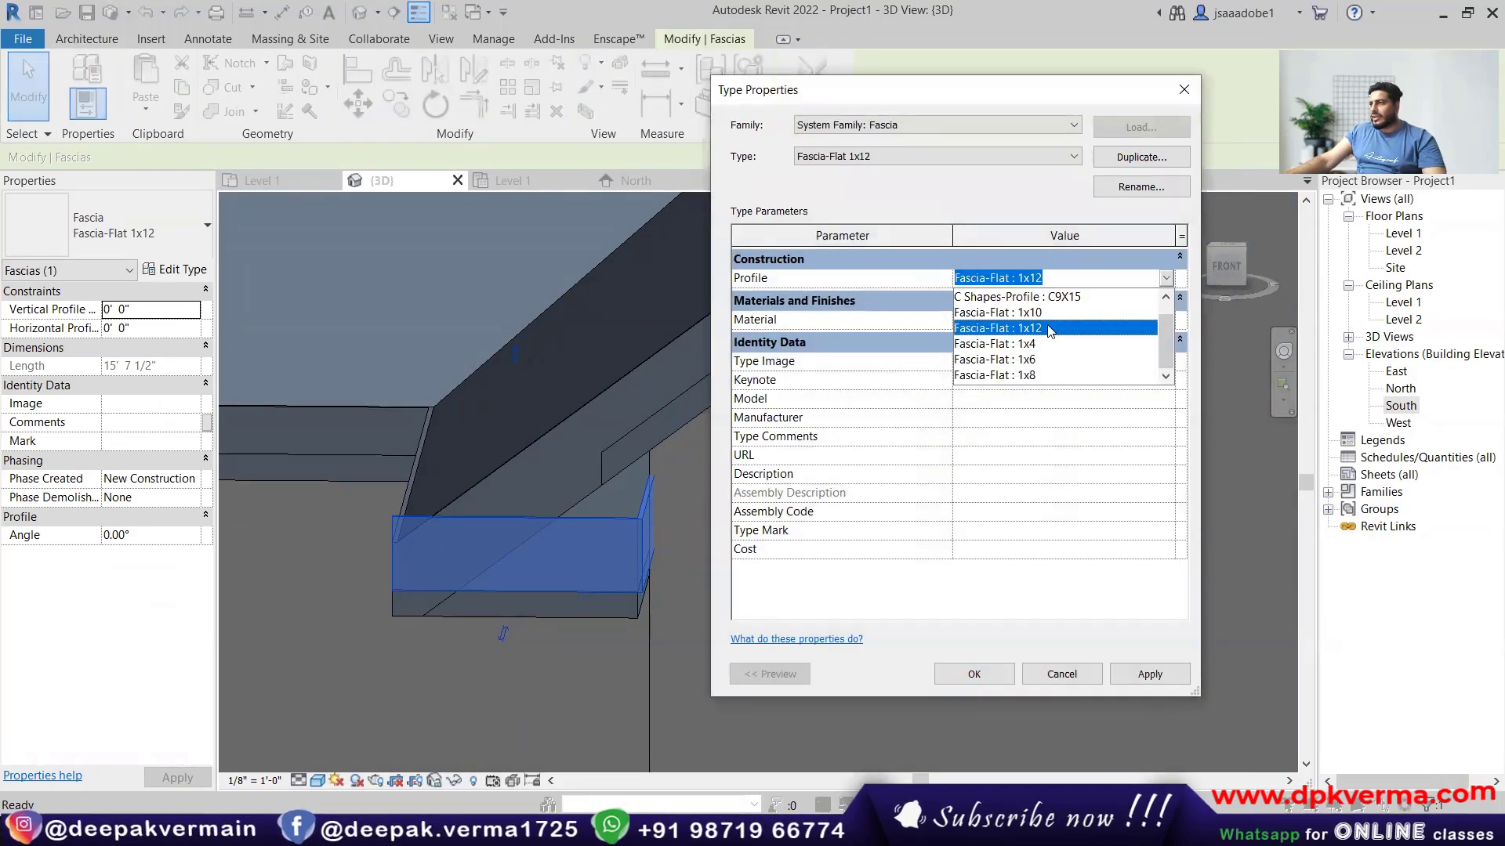
left_click(1081, 672)
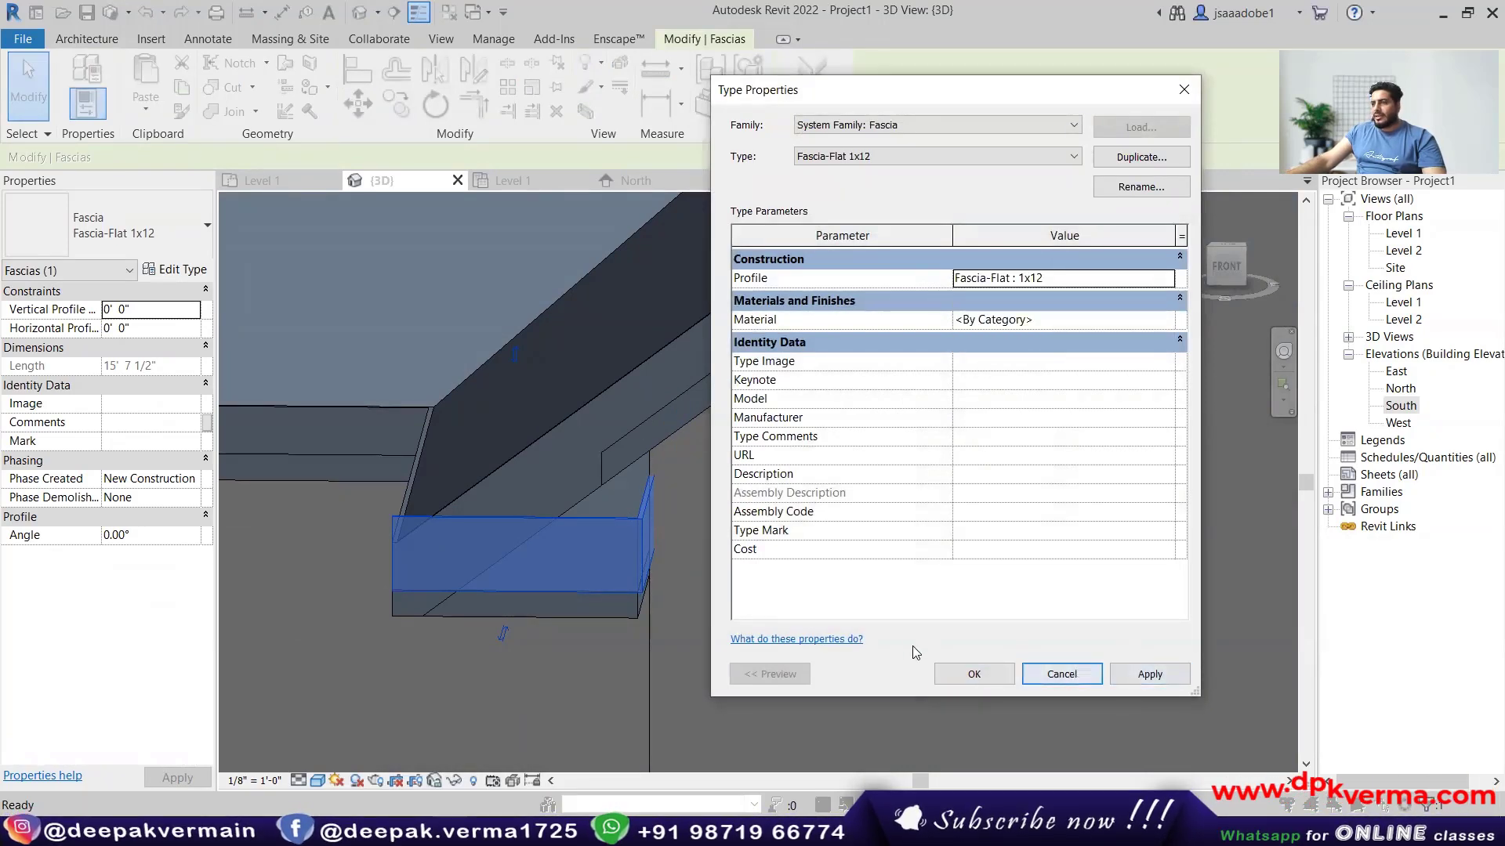
left_click(1086, 680)
left_click(772, 613)
scroll(634, 530, "down", 2)
middle_click_drag(635, 530, 571, 495, "shift")
scroll(569, 493, "up", 2)
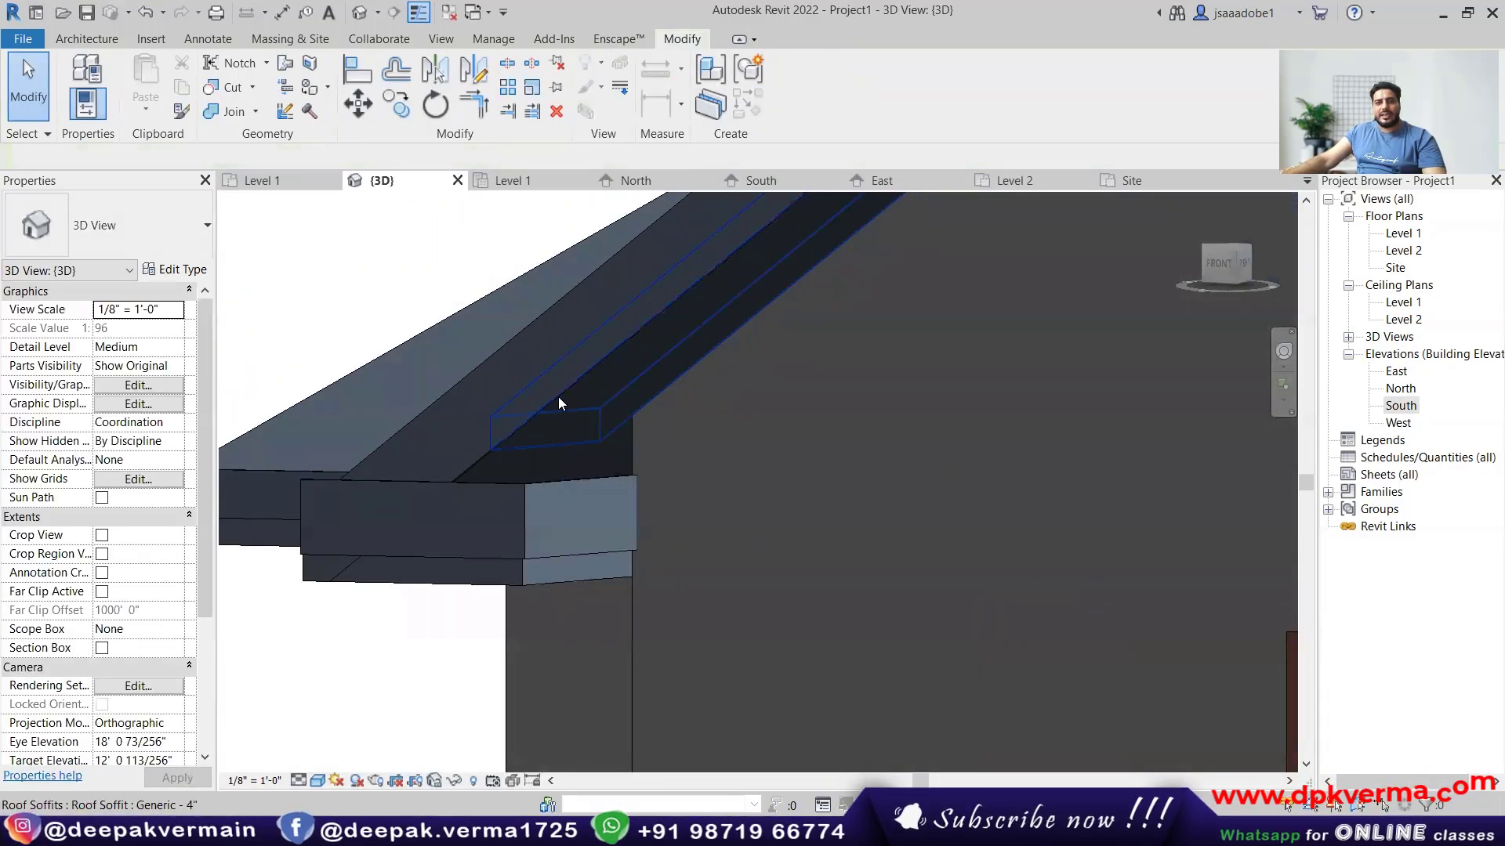
left_click(546, 491)
scroll(552, 501, "down", 5)
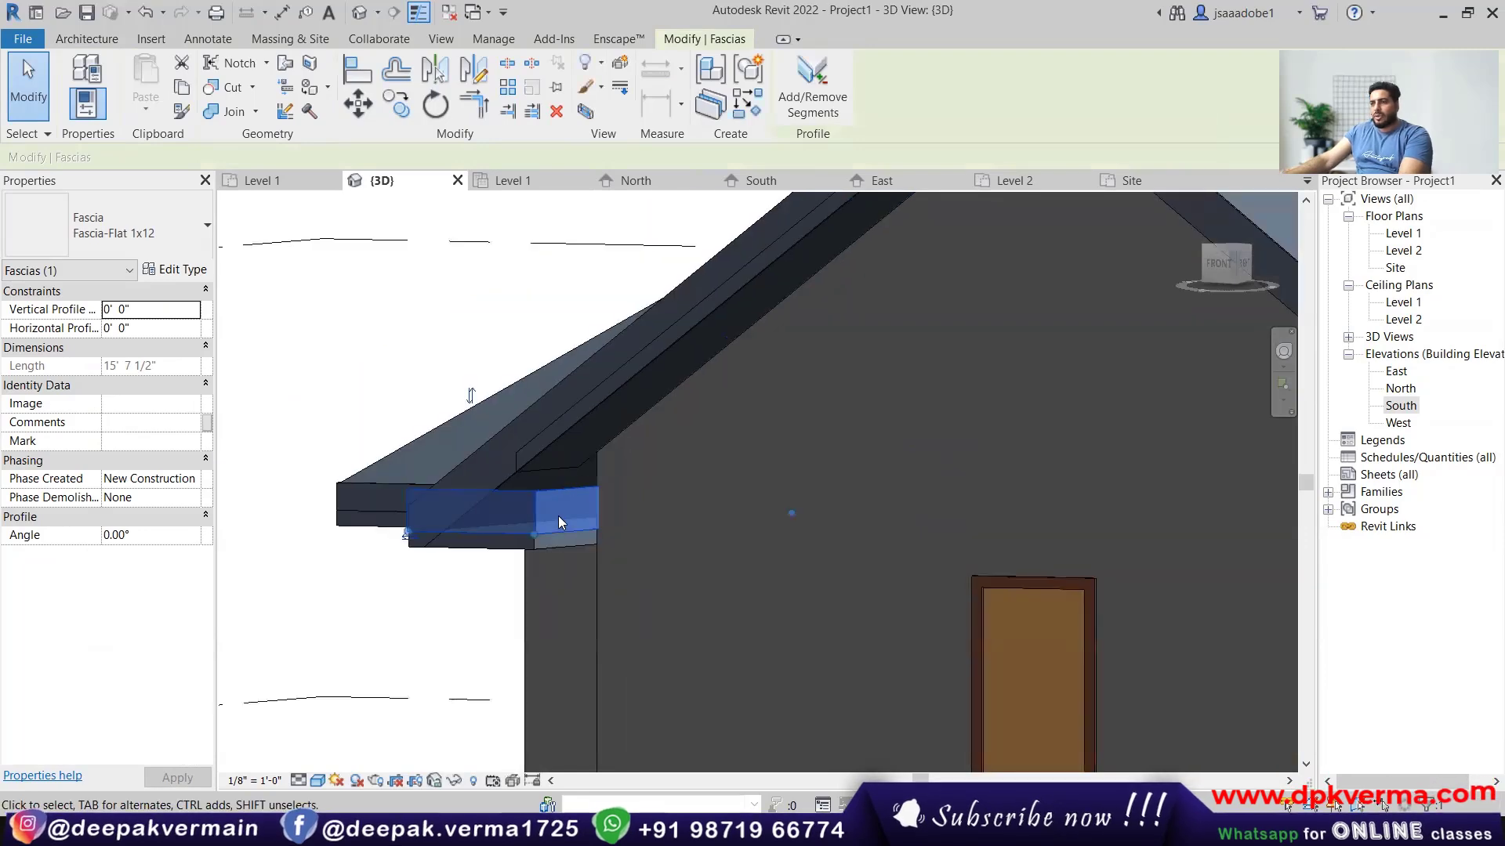
scroll(799, 591, "up", 3)
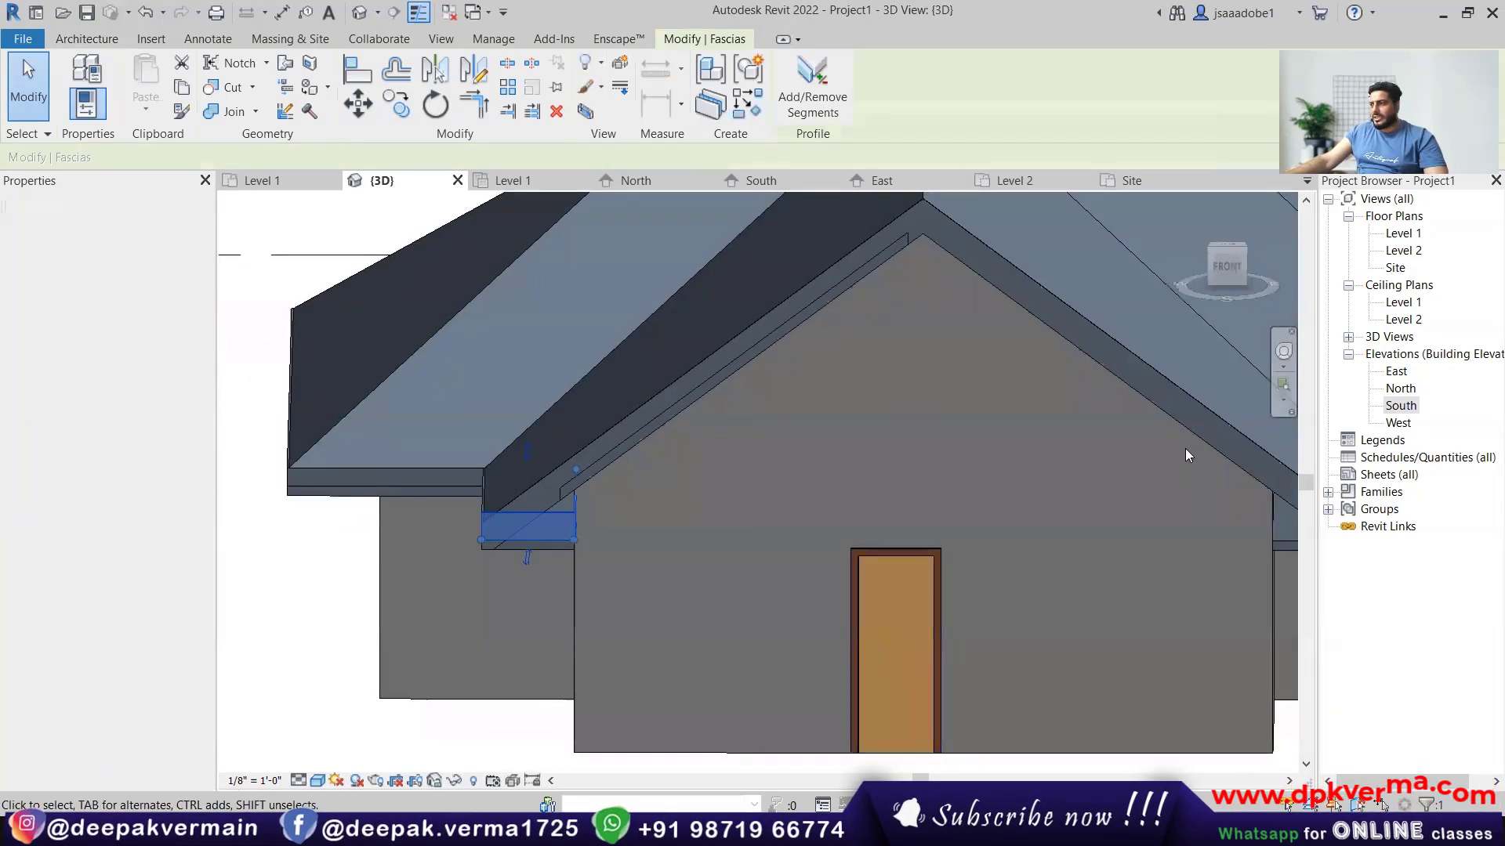
Edit the roof footprint in the Level 1 plan, set the overhang of all eight boundary lines to 2' 0", and check it in 3D.
left_click(1172, 378)
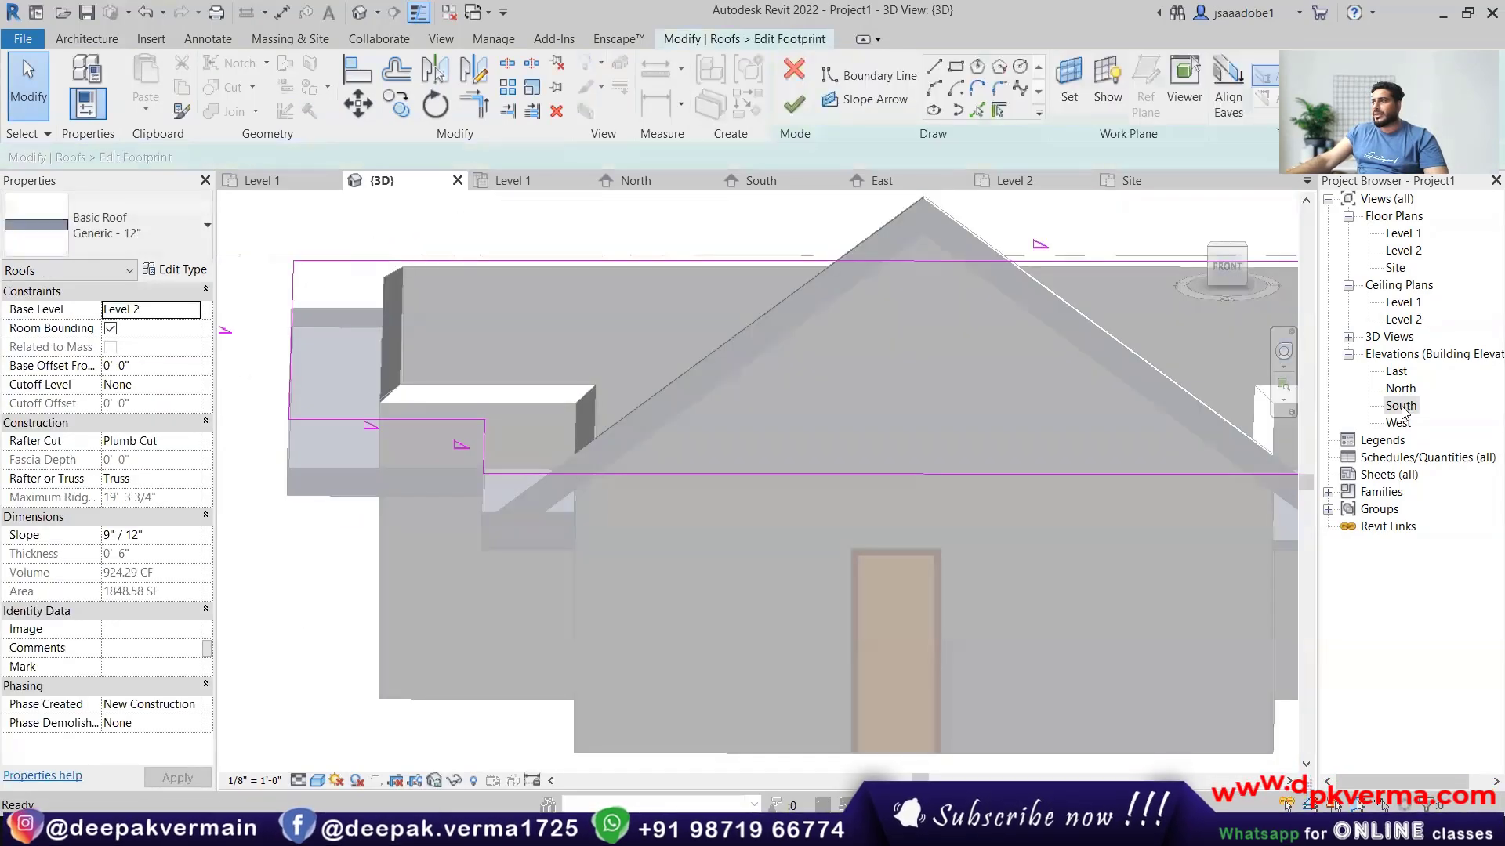
double_click(1400, 405)
double_click(1400, 234)
scroll(840, 402, "down", 5)
left_click_drag(483, 279, 945, 732)
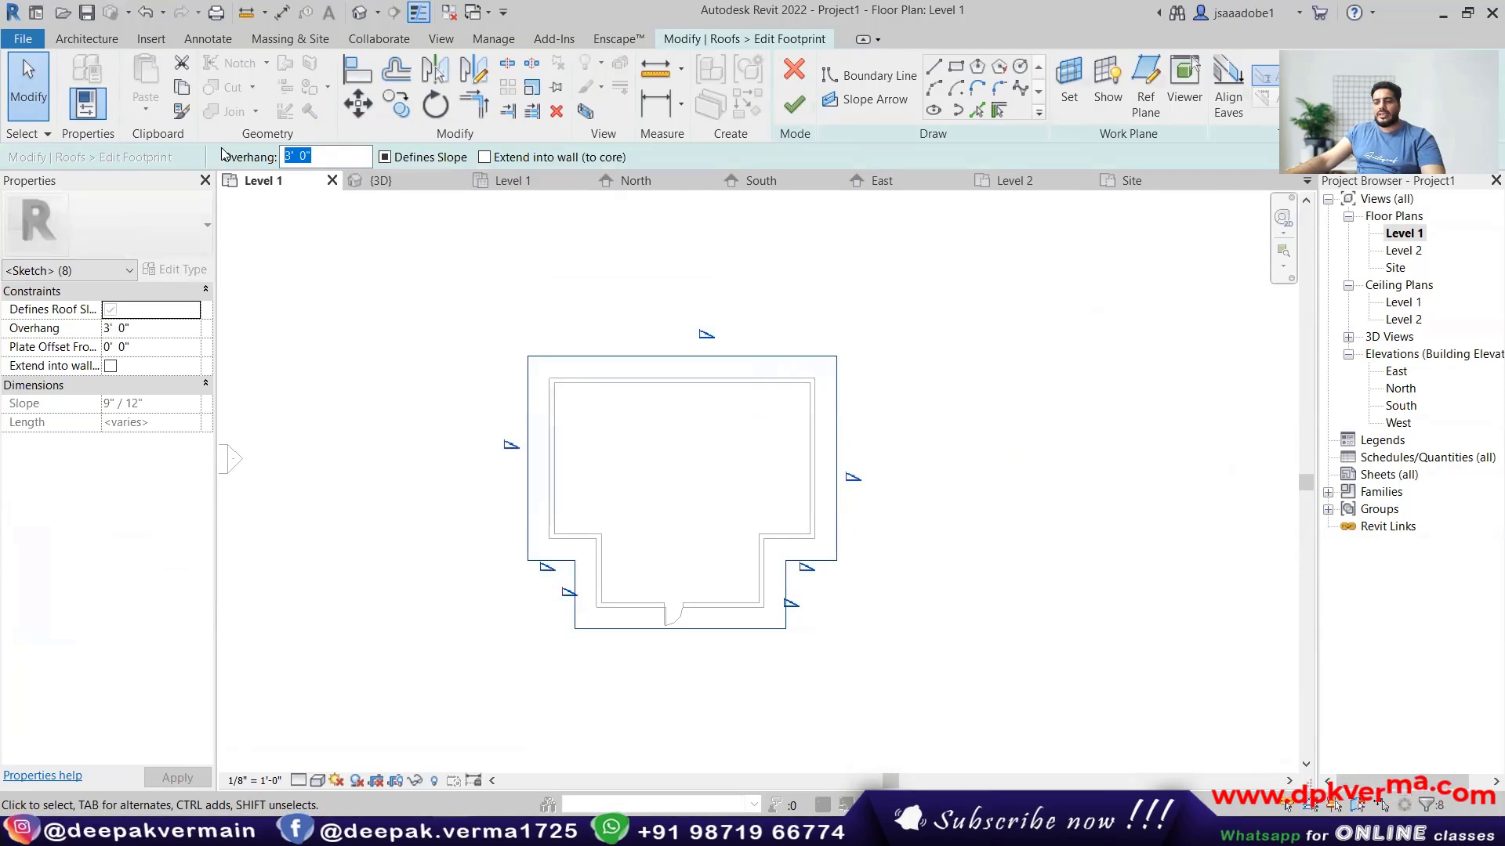
type("2")
key("Return")
left_click(793, 103)
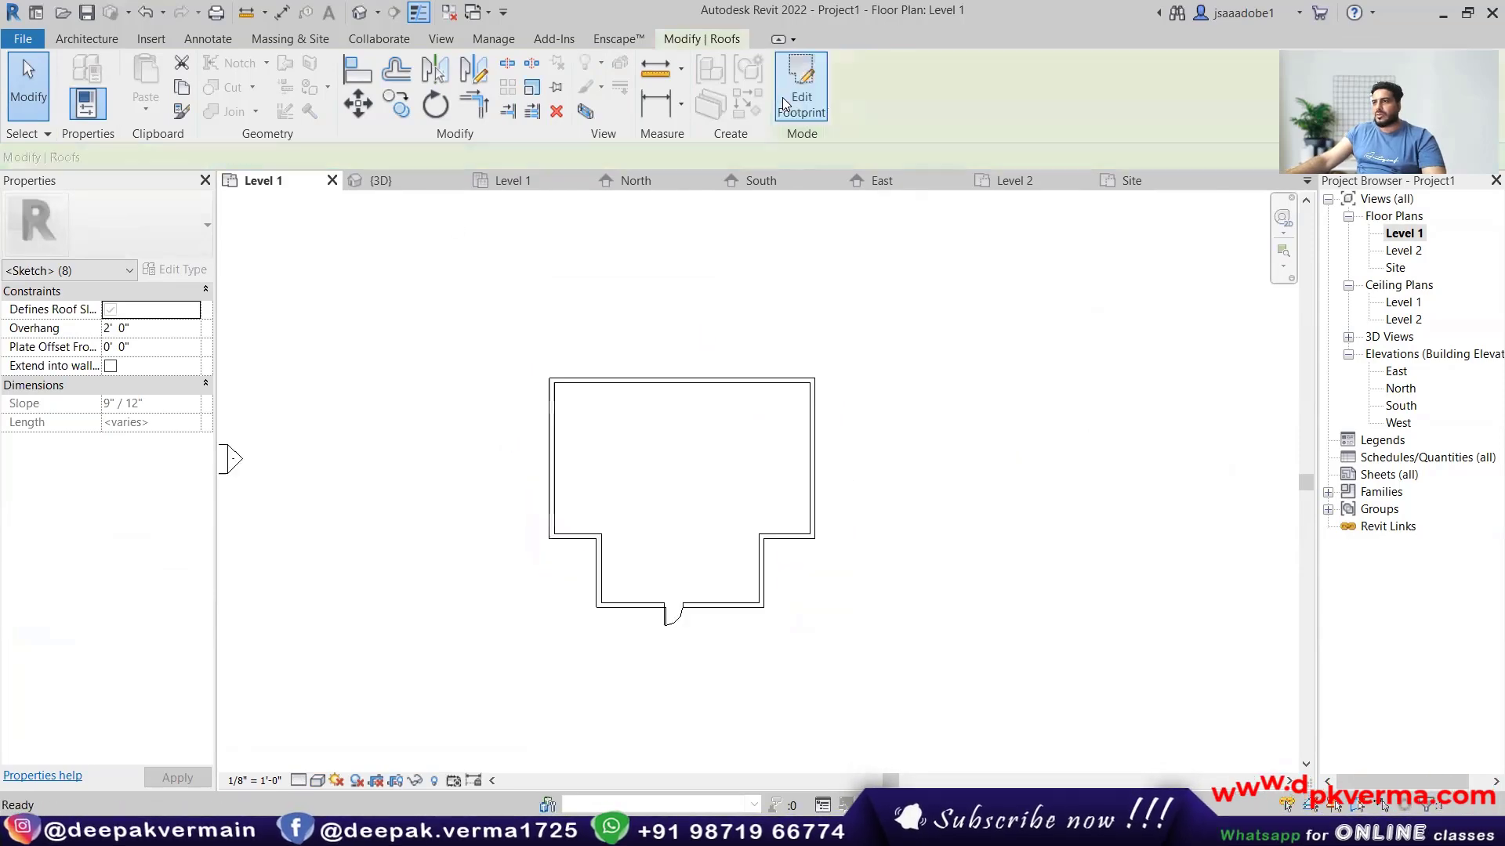
left_click(358, 14)
scroll(470, 501, "up", 6)
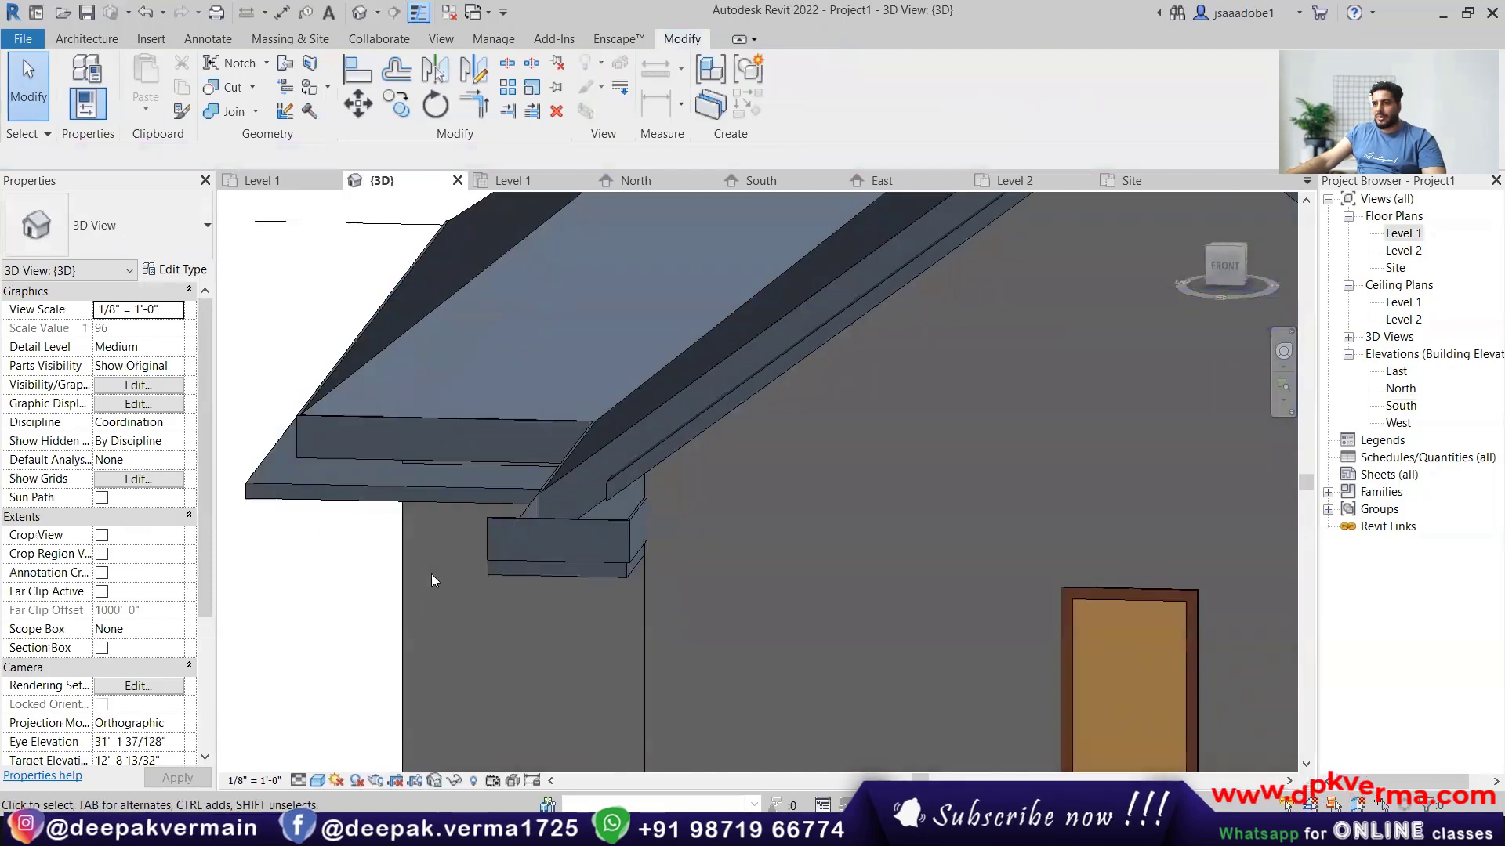
Edit the eave soffit's boundary in the Level 2 plan and align its outer west line with the roof fascia.
left_click(398, 482)
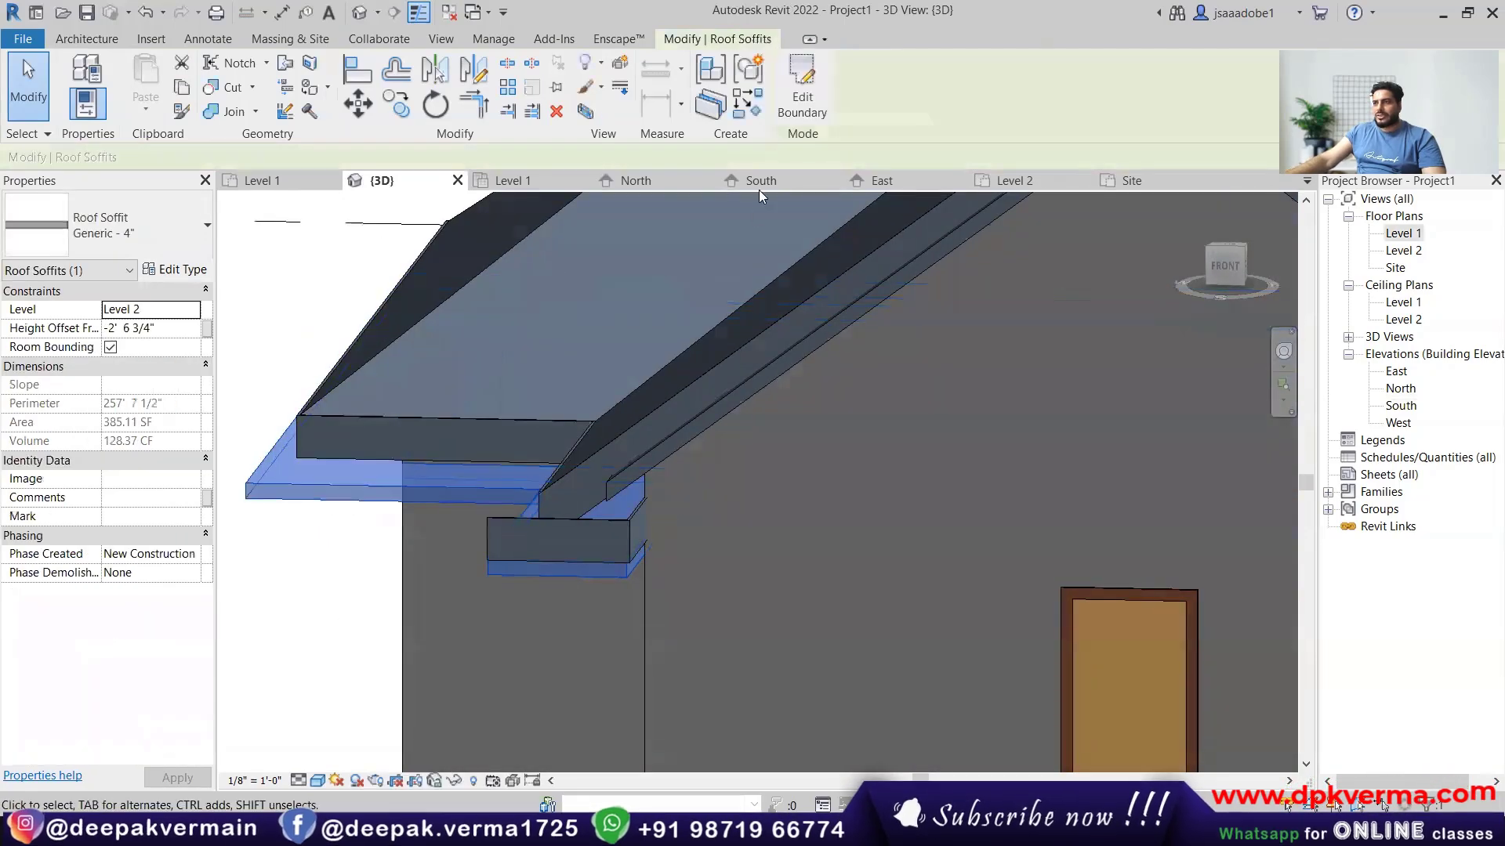
left_click(819, 122)
double_click(1403, 233)
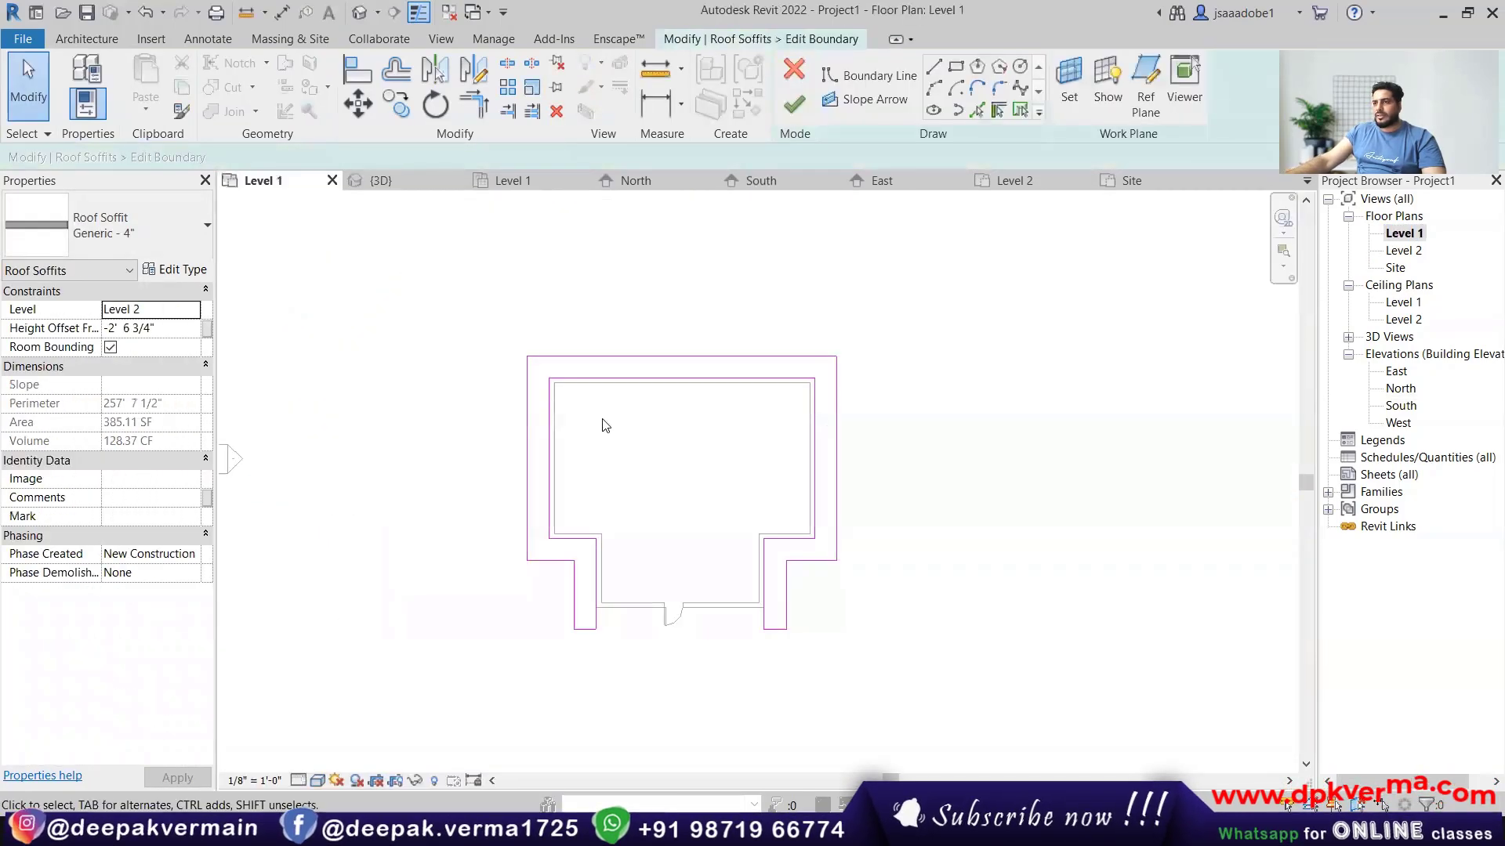
double_click(1402, 250)
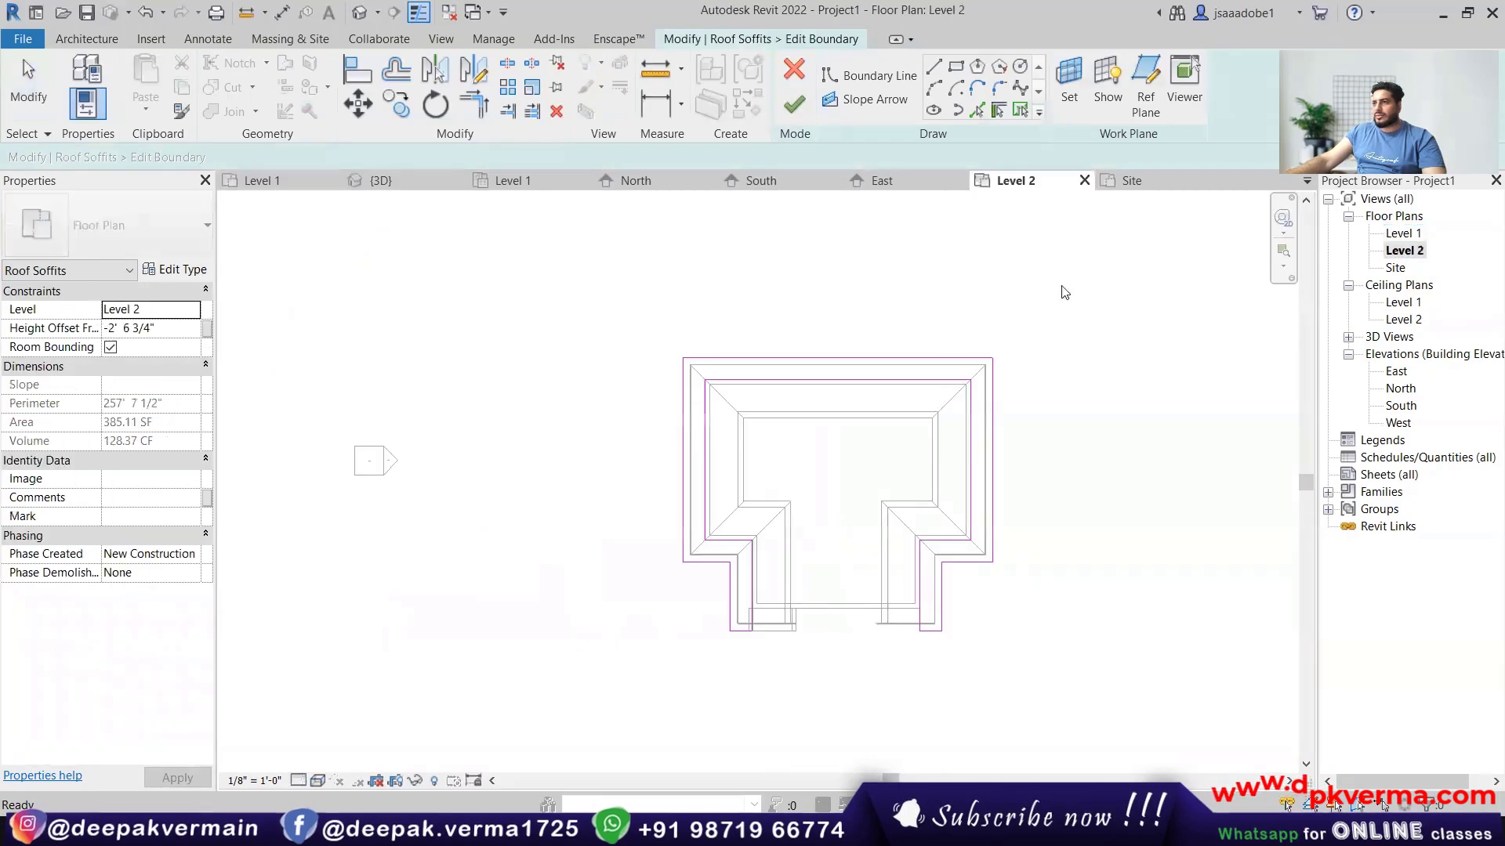
scroll(720, 432, "up", 4)
scroll(661, 420, "up", 5)
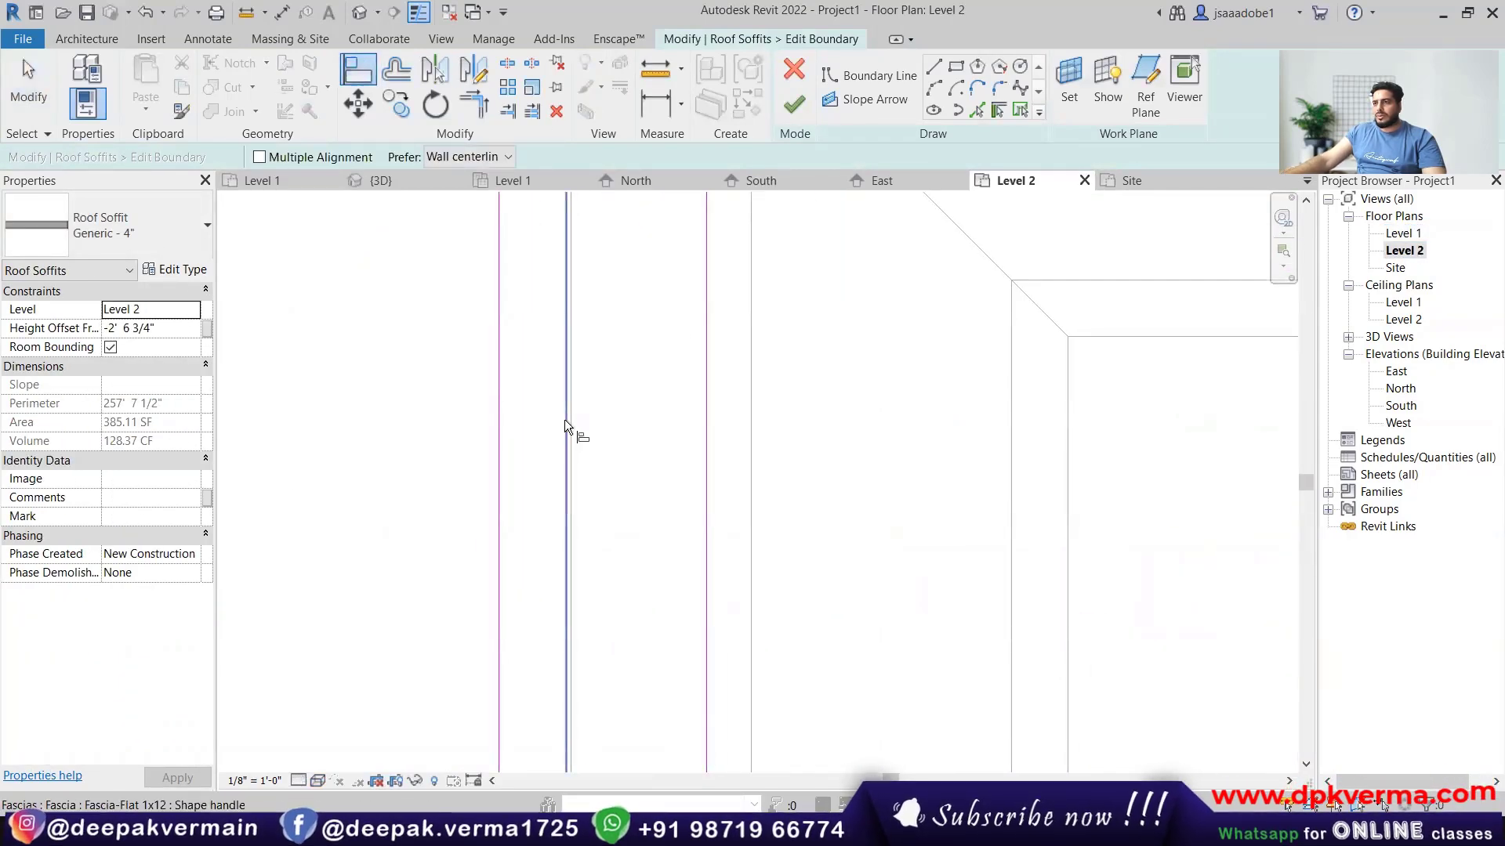
left_click(498, 430)
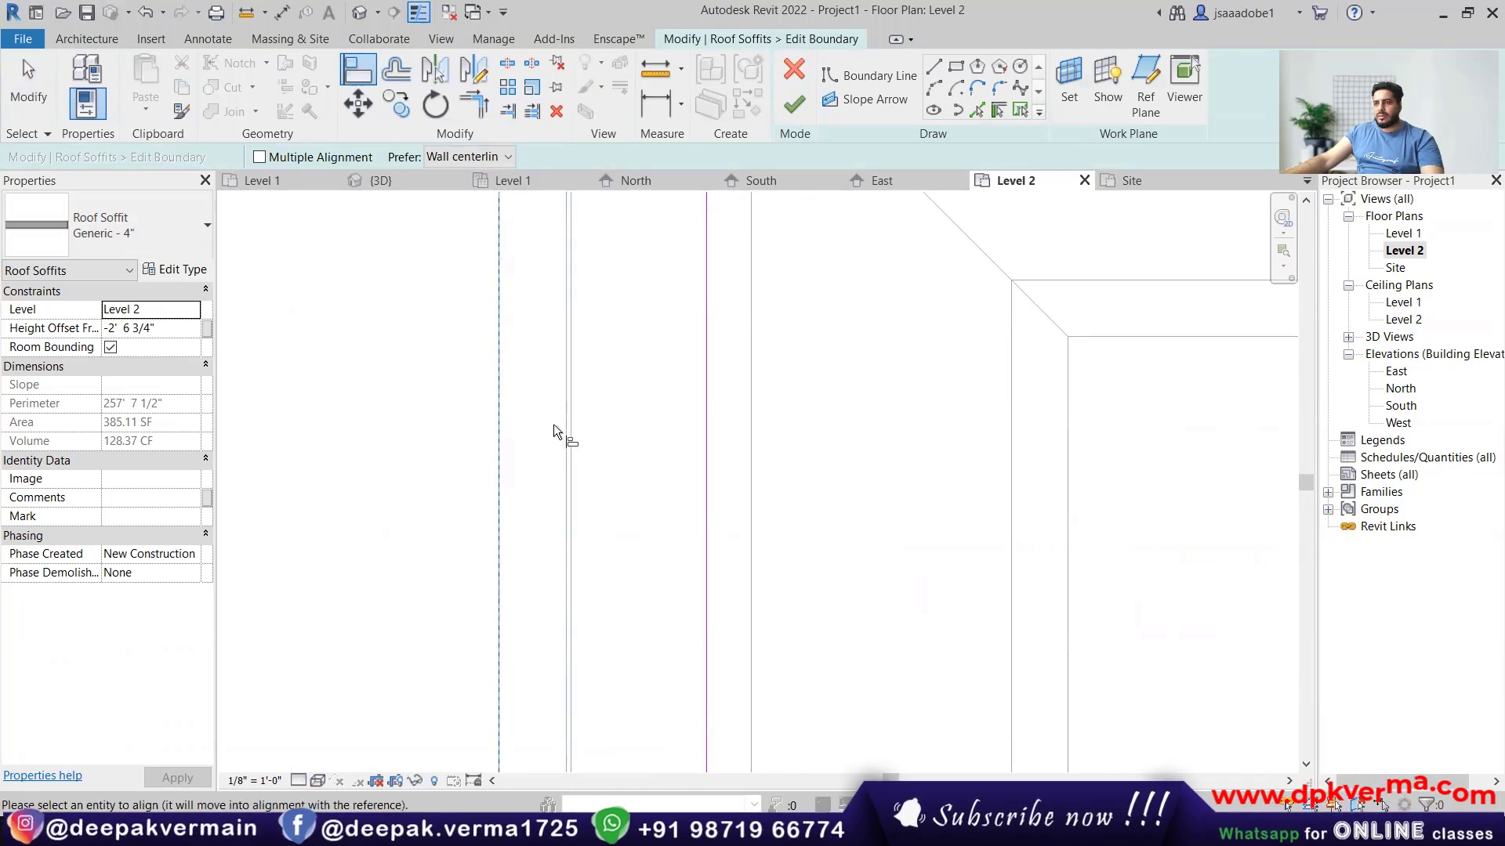
left_click(364, 74)
left_click(565, 429)
left_click(498, 420)
Align the soffit boundary's outer north and east lines with the faces of the roof fascia.
scroll(743, 383, "down", 2)
left_click(569, 470)
scroll(579, 478, "up", 2)
left_click(619, 375)
scroll(783, 455, "down", 3)
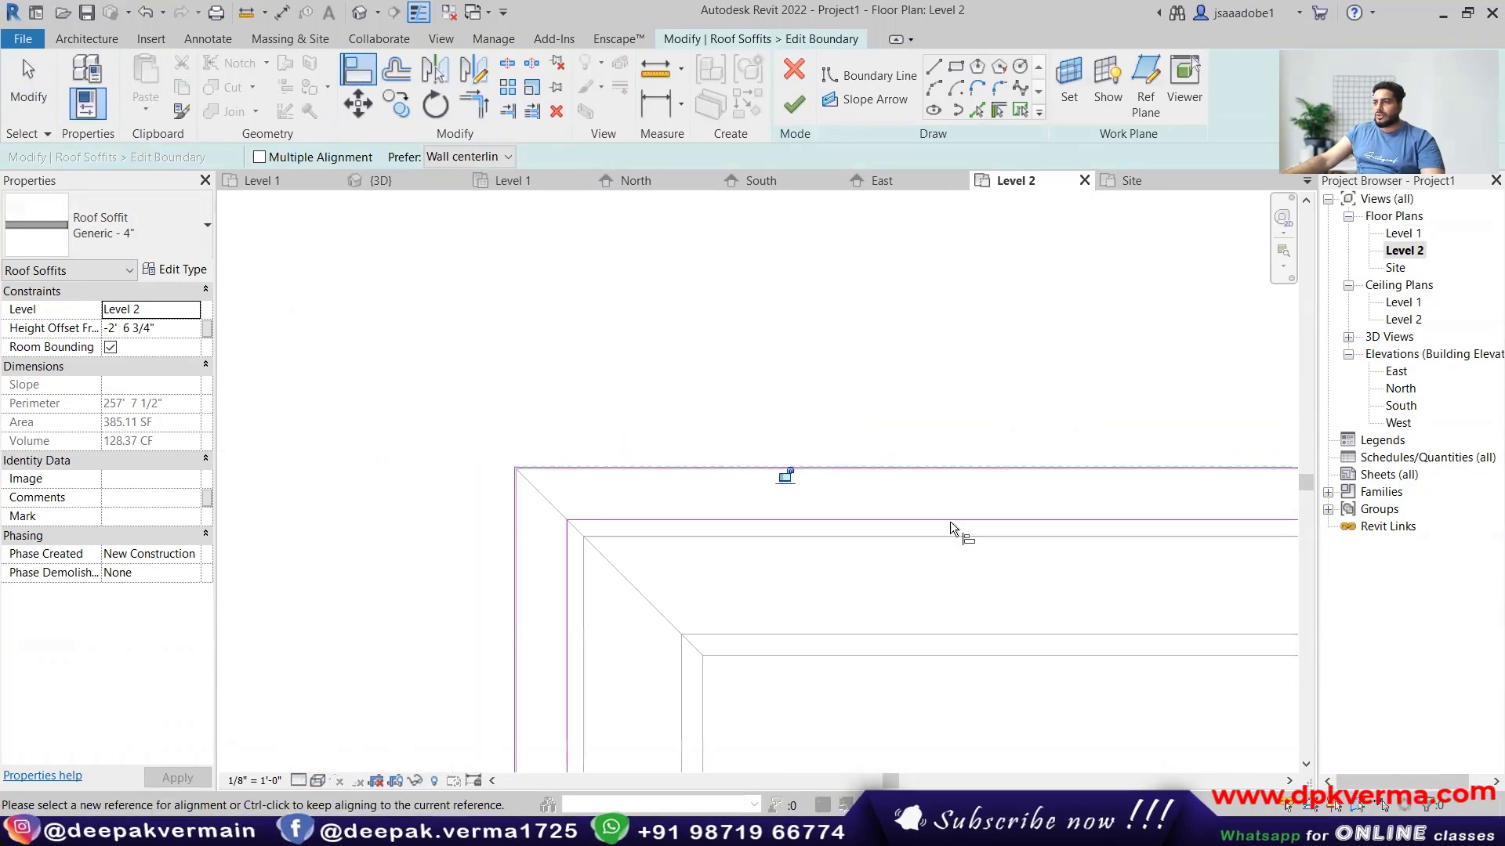
scroll(665, 402, "up", 5)
left_click(699, 417)
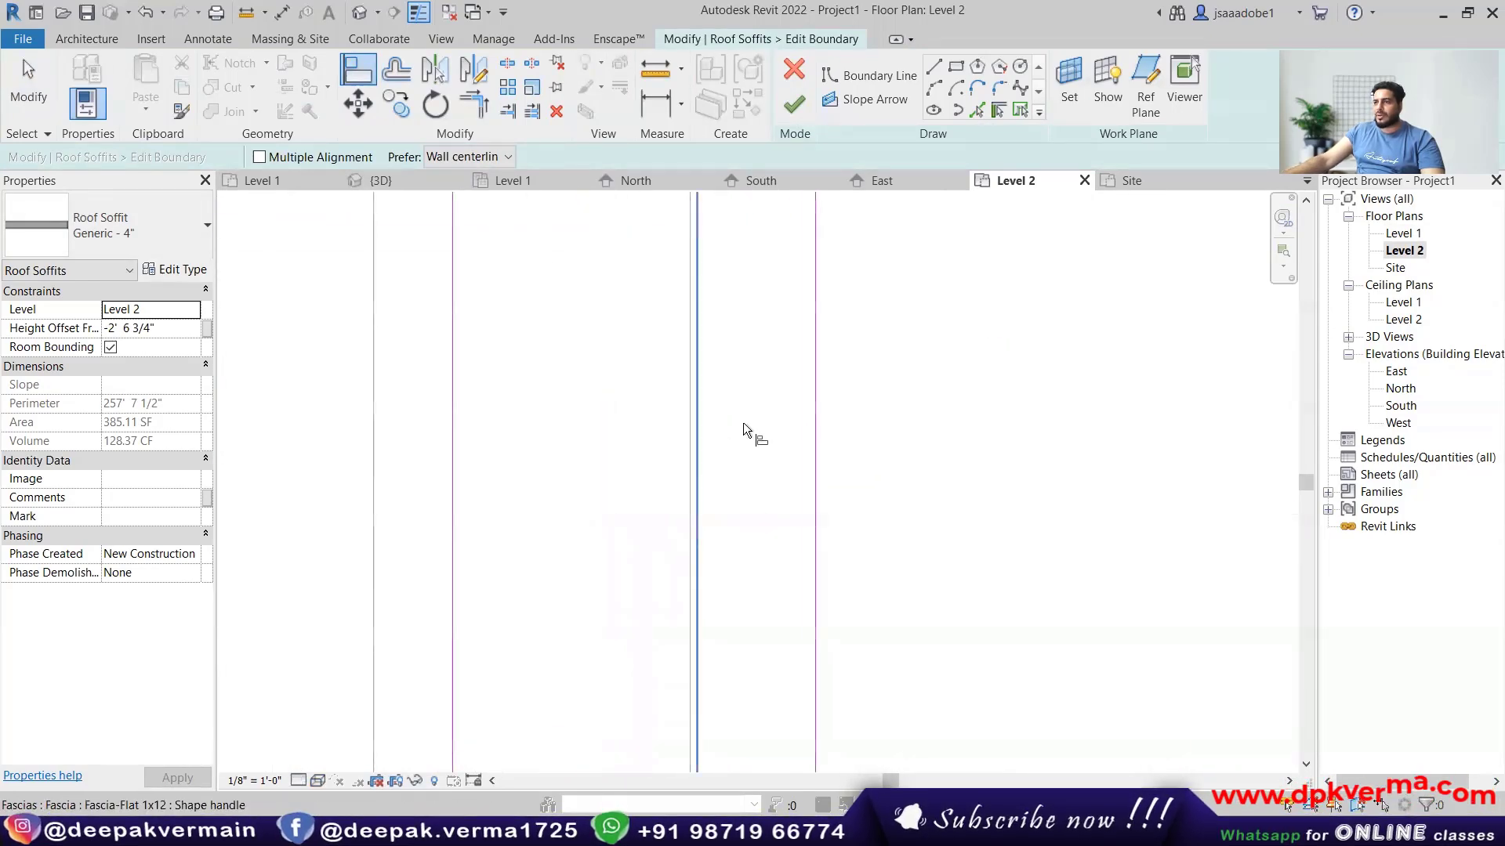
left_click(817, 420)
Align the boundary's east return, the front wing's outer east line and its front end line with the fascia.
scroll(784, 549, "down", 2)
scroll(769, 317, "down", 2)
scroll(731, 556, "up", 4)
scroll(544, 610, "down", 2)
scroll(692, 467, "up", 4)
scroll(745, 439, "down", 2)
scroll(780, 439, "up", 4)
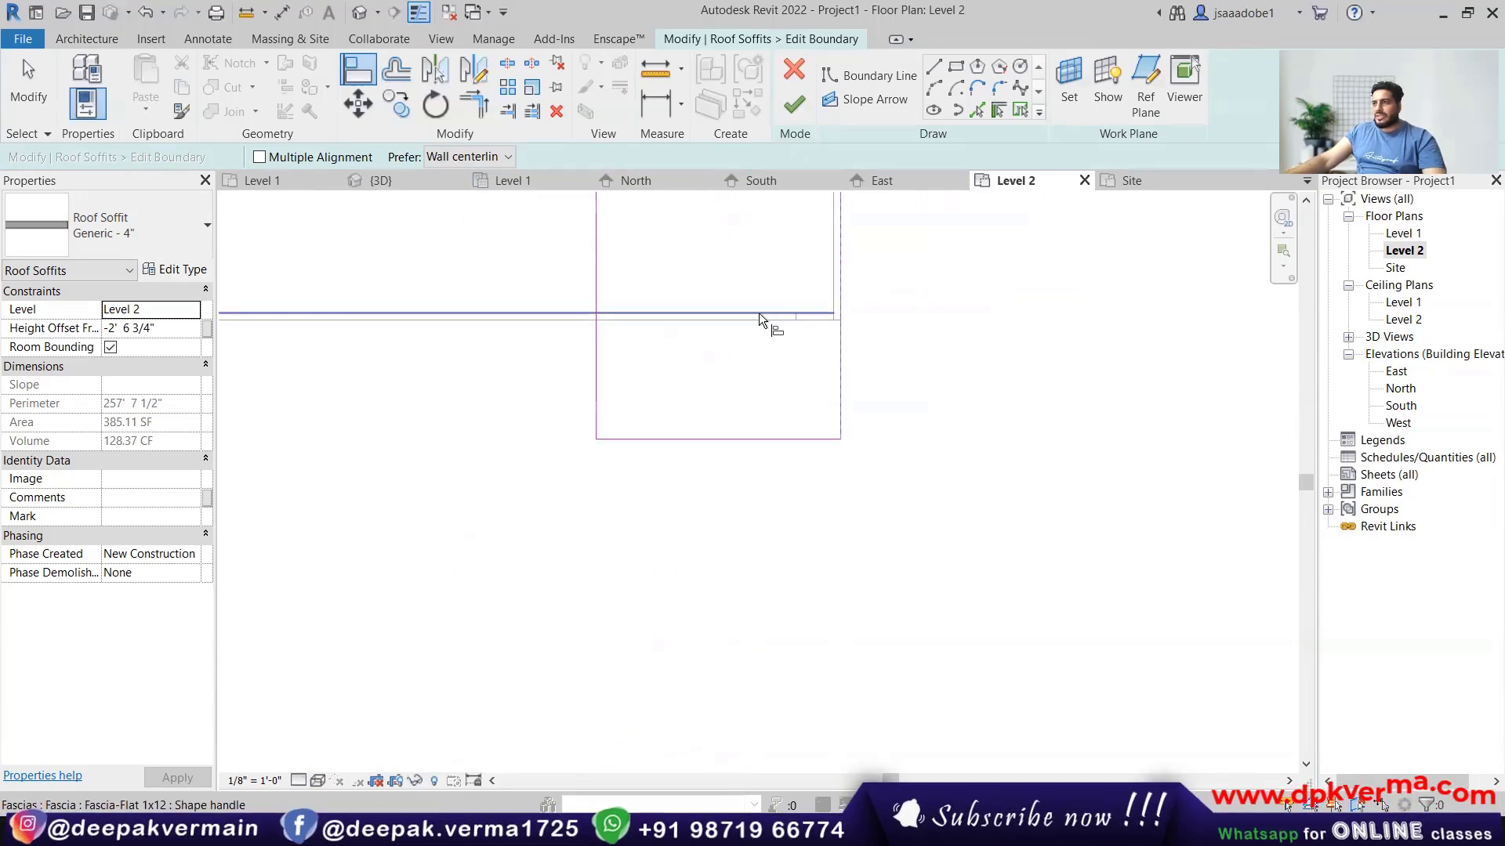
scroll(578, 420, "down", 2)
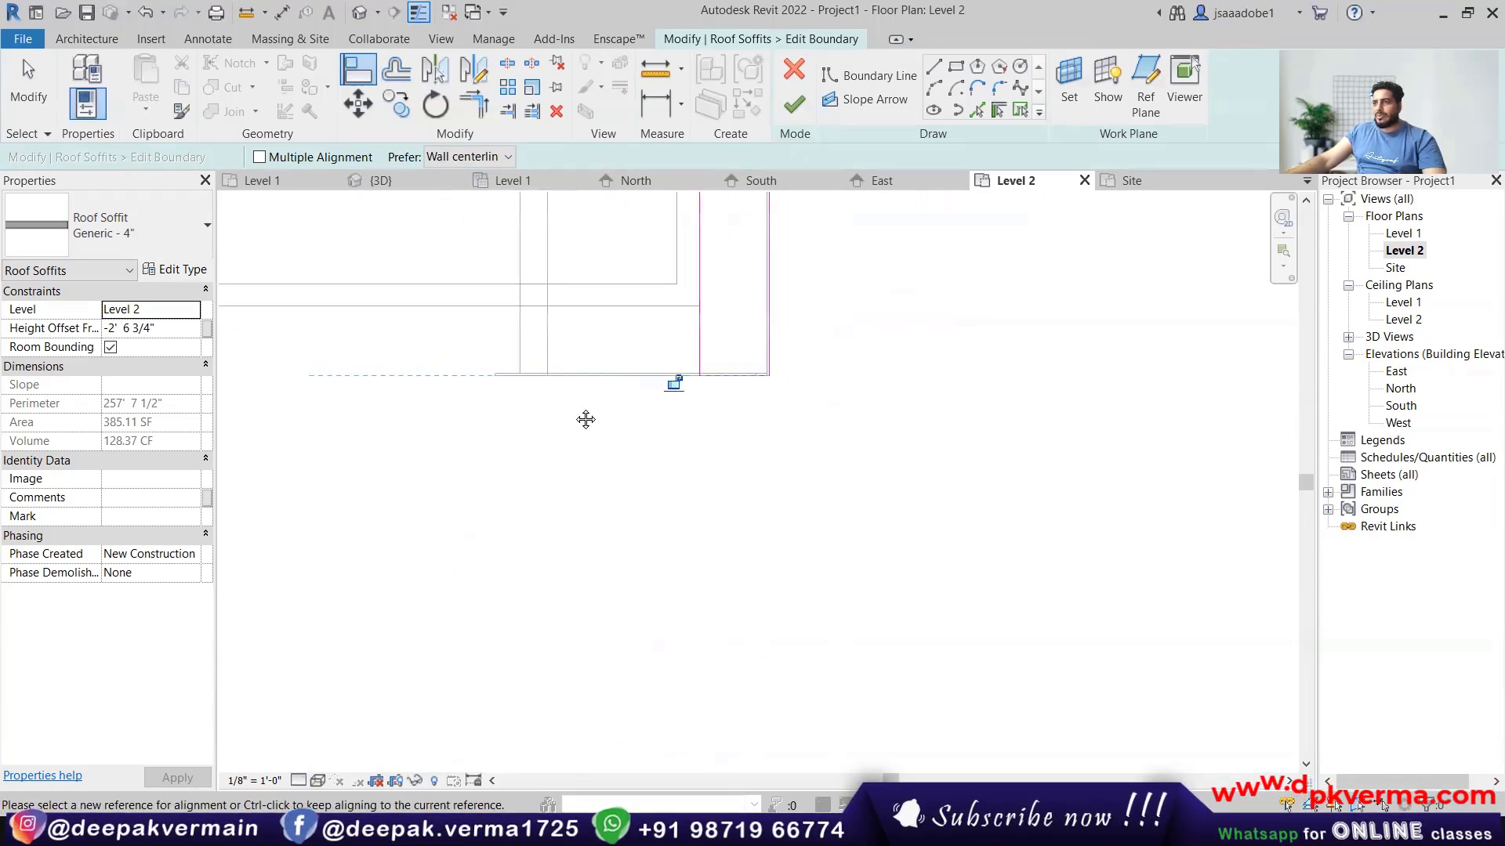
scroll(663, 502, "up", 4)
scroll(655, 511, "down", 4)
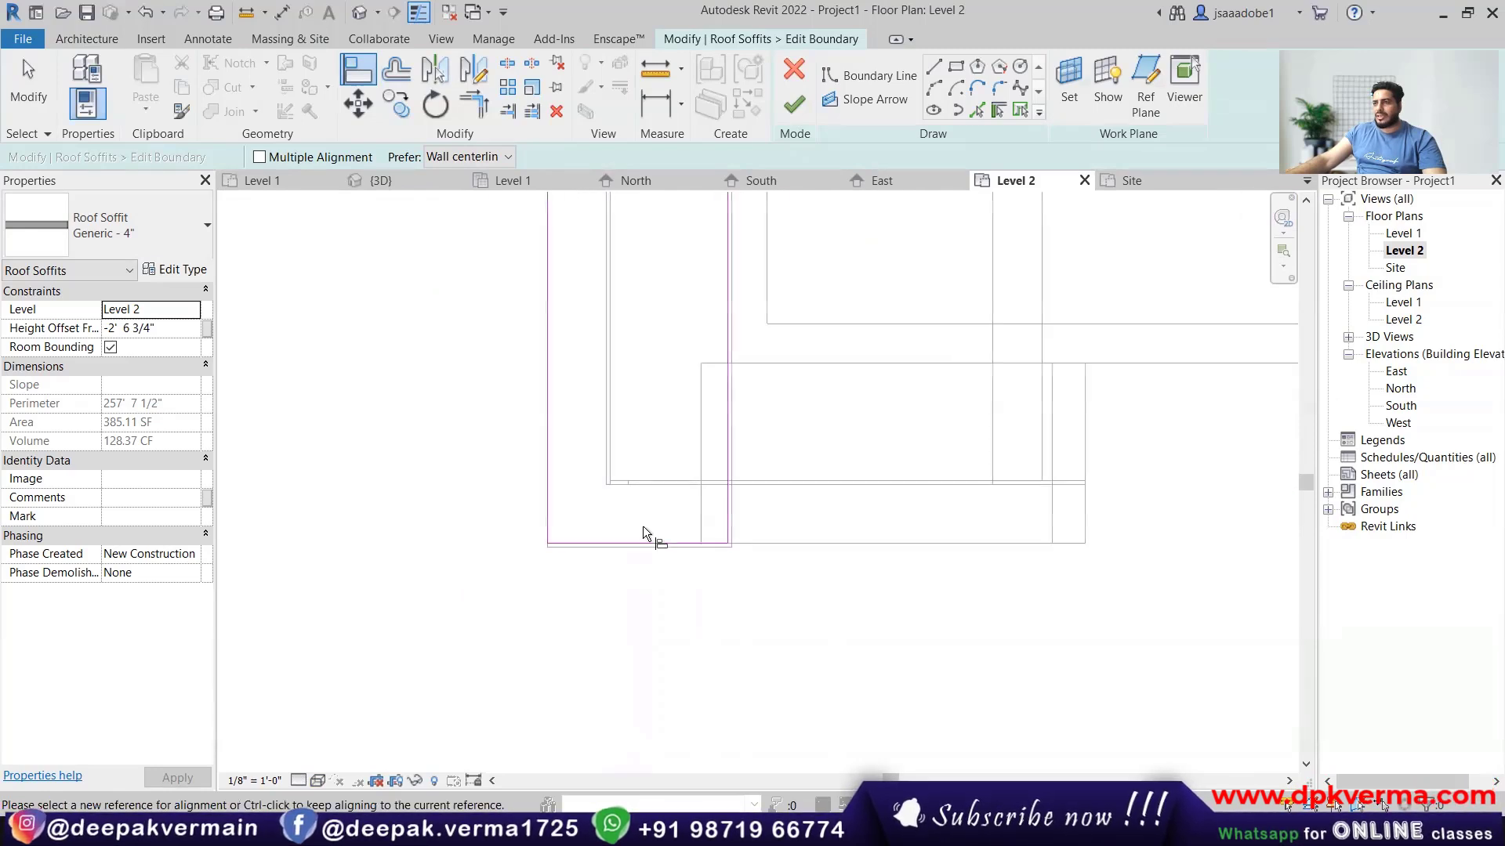
Align the front end line of the soffit's west leg with the fascia's outer face.
scroll(641, 534, "up", 9)
left_click(619, 570)
left_click(628, 552)
scroll(655, 521, "down", 1)
scroll(655, 520, "down", 2)
Align the boundary's west return and the front wing's outer west line with the roof fascia.
scroll(643, 528, "up", 6)
scroll(682, 392, "down", 3)
scroll(642, 580, "up", 3)
left_click(387, 491)
left_click(409, 611)
left_click(1014, 623)
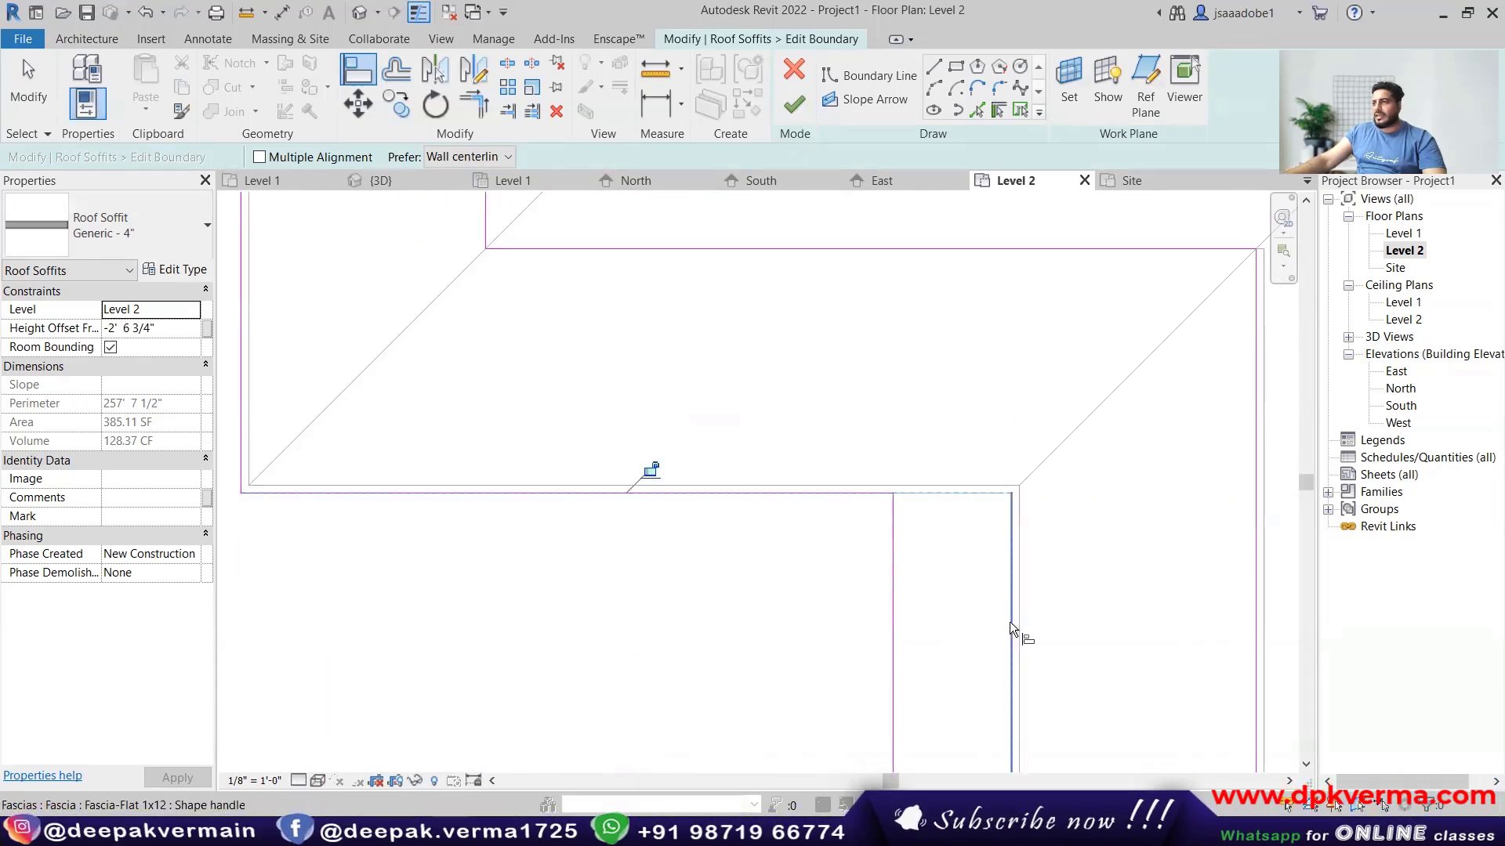
left_click(896, 614)
Finish the soffit boundary edit and check the eave corner beside the front gable in 3D.
scroll(979, 637, "down", 2)
scroll(668, 459, "down", 3)
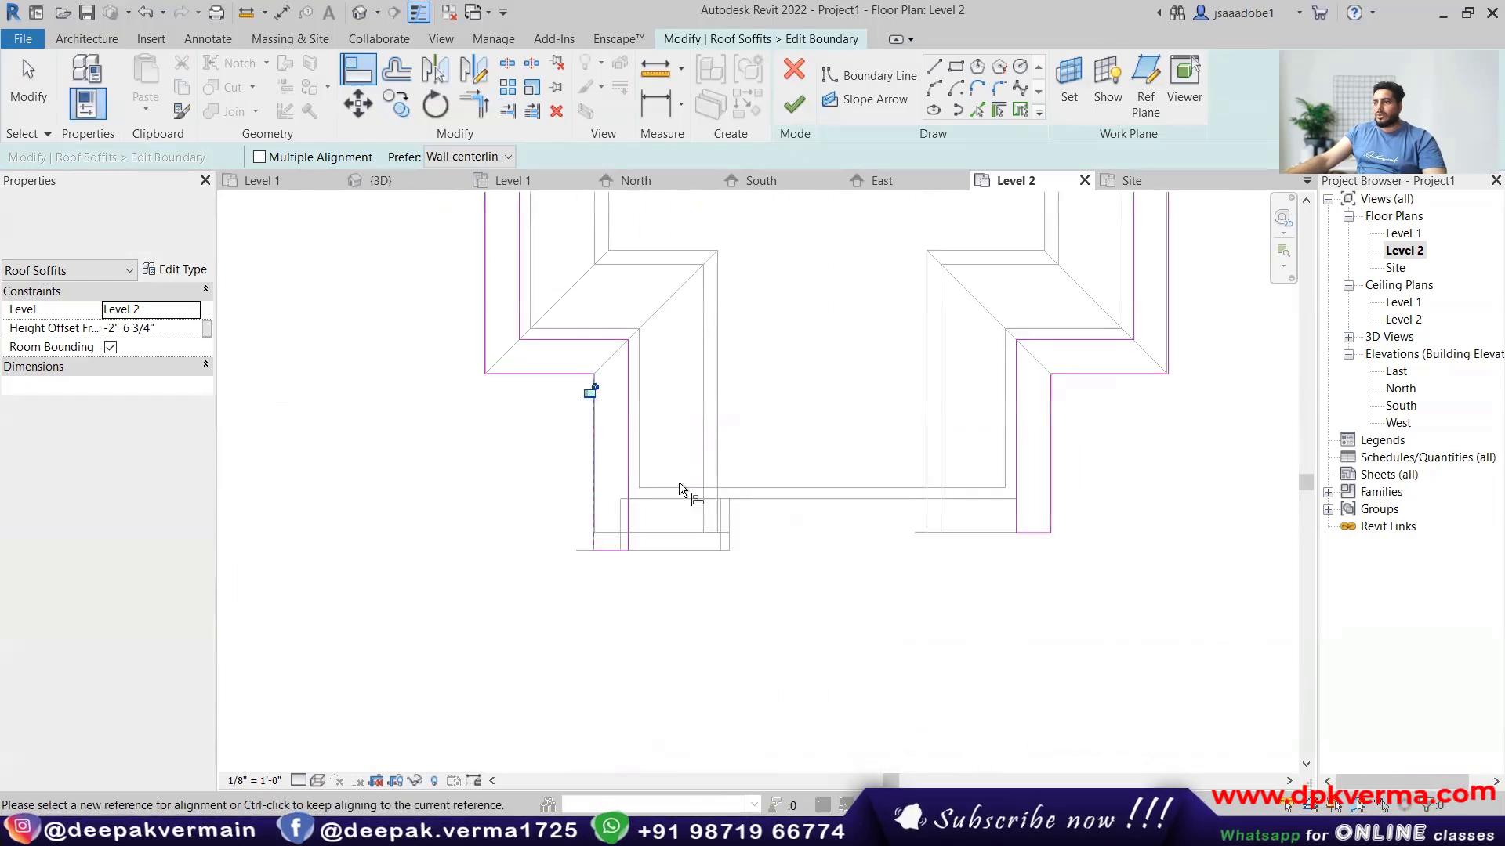
scroll(636, 613, "up", 1)
left_click(794, 105)
left_click(359, 12)
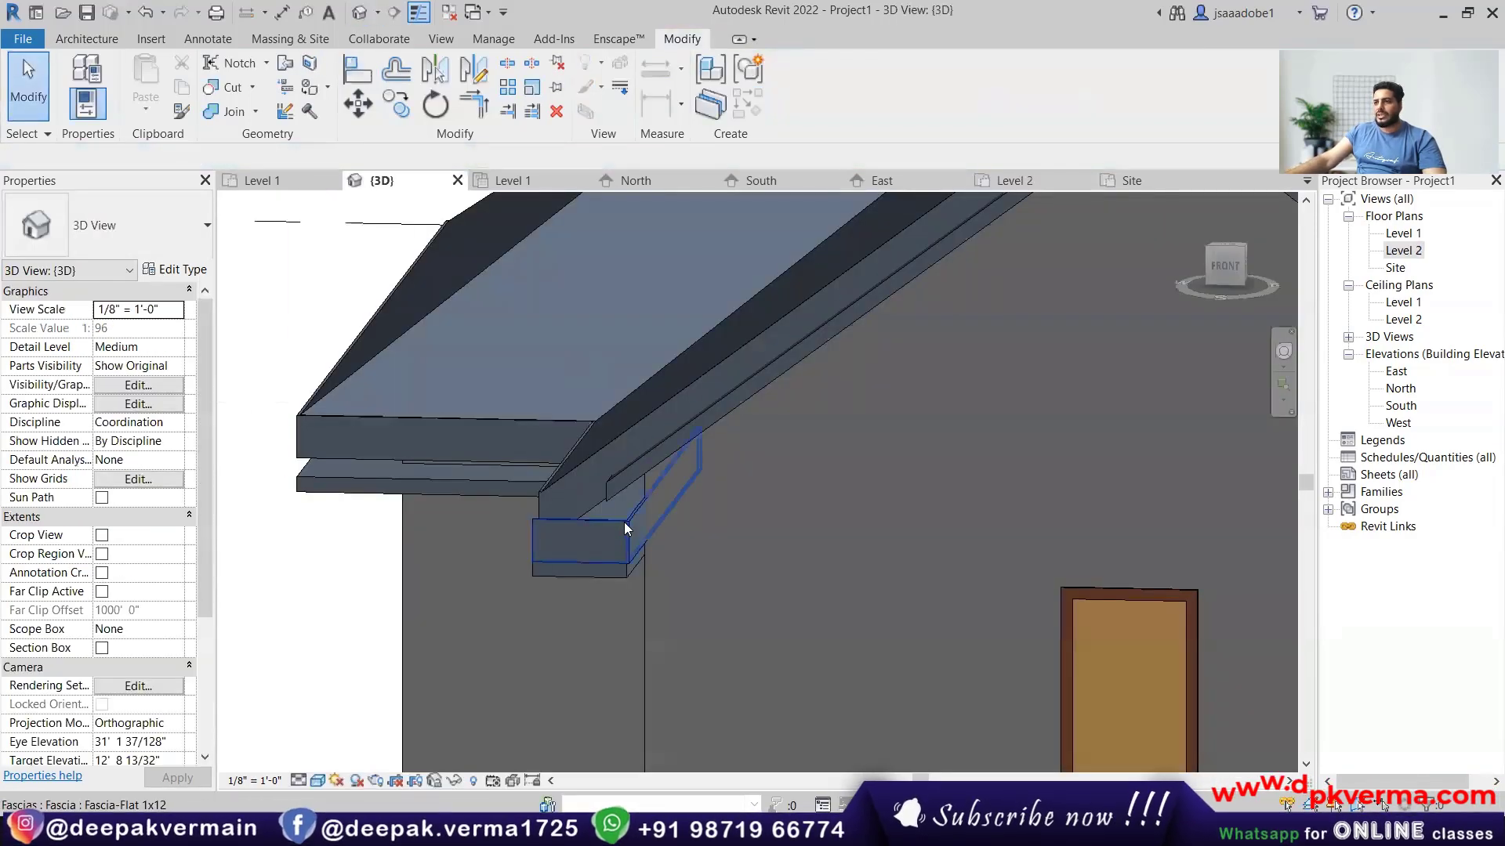
scroll(595, 528, "up", 3)
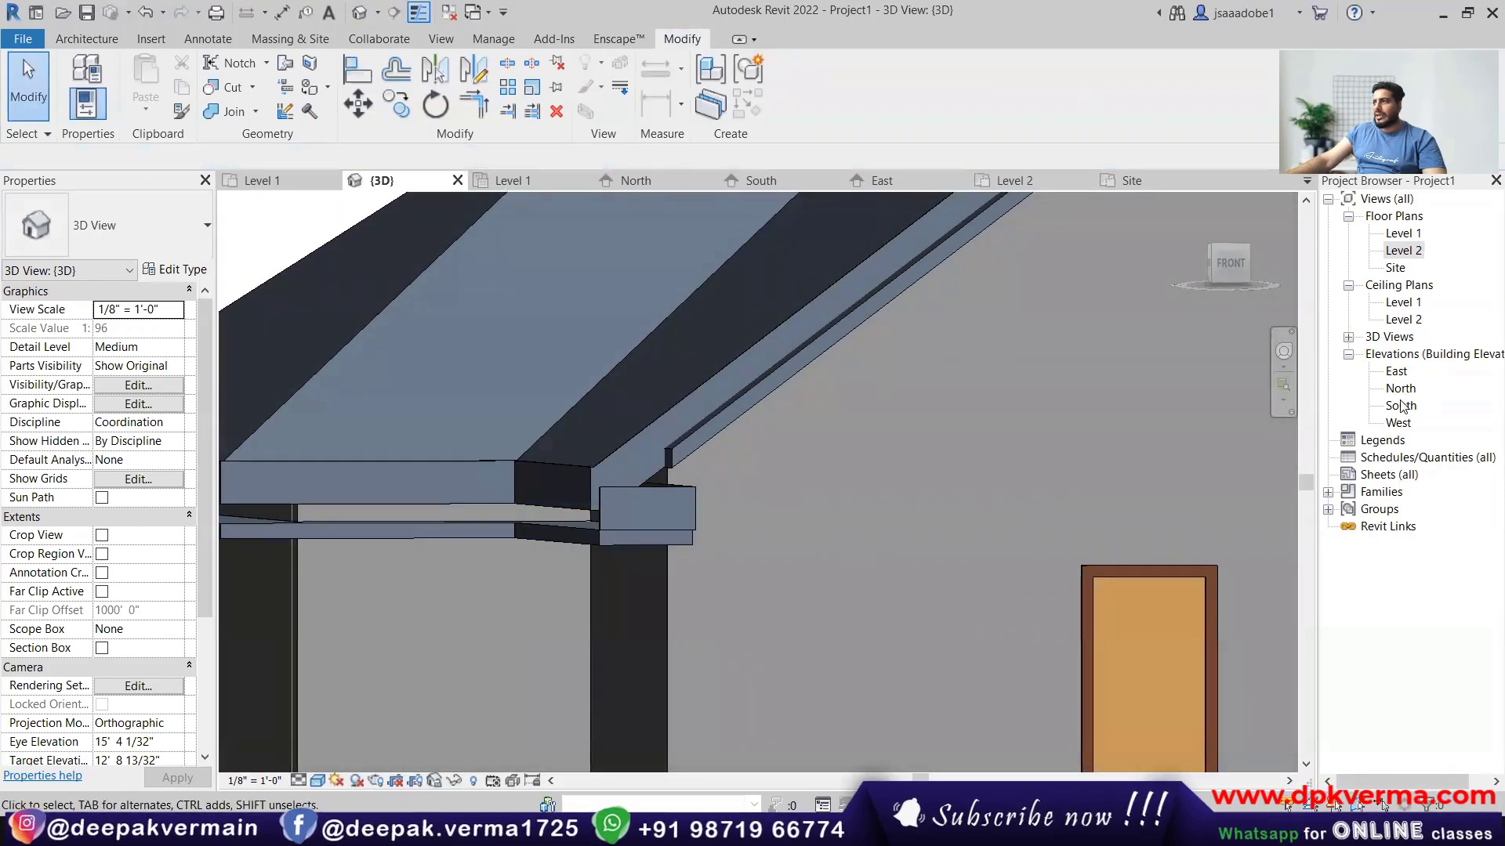
Delete the fascia at the front end of the eave soffit in the South elevation.
double_click(1402, 405)
scroll(598, 621, "up", 1)
middle_click_drag(598, 619, 724, 515)
left_click(753, 457)
key("Delete")
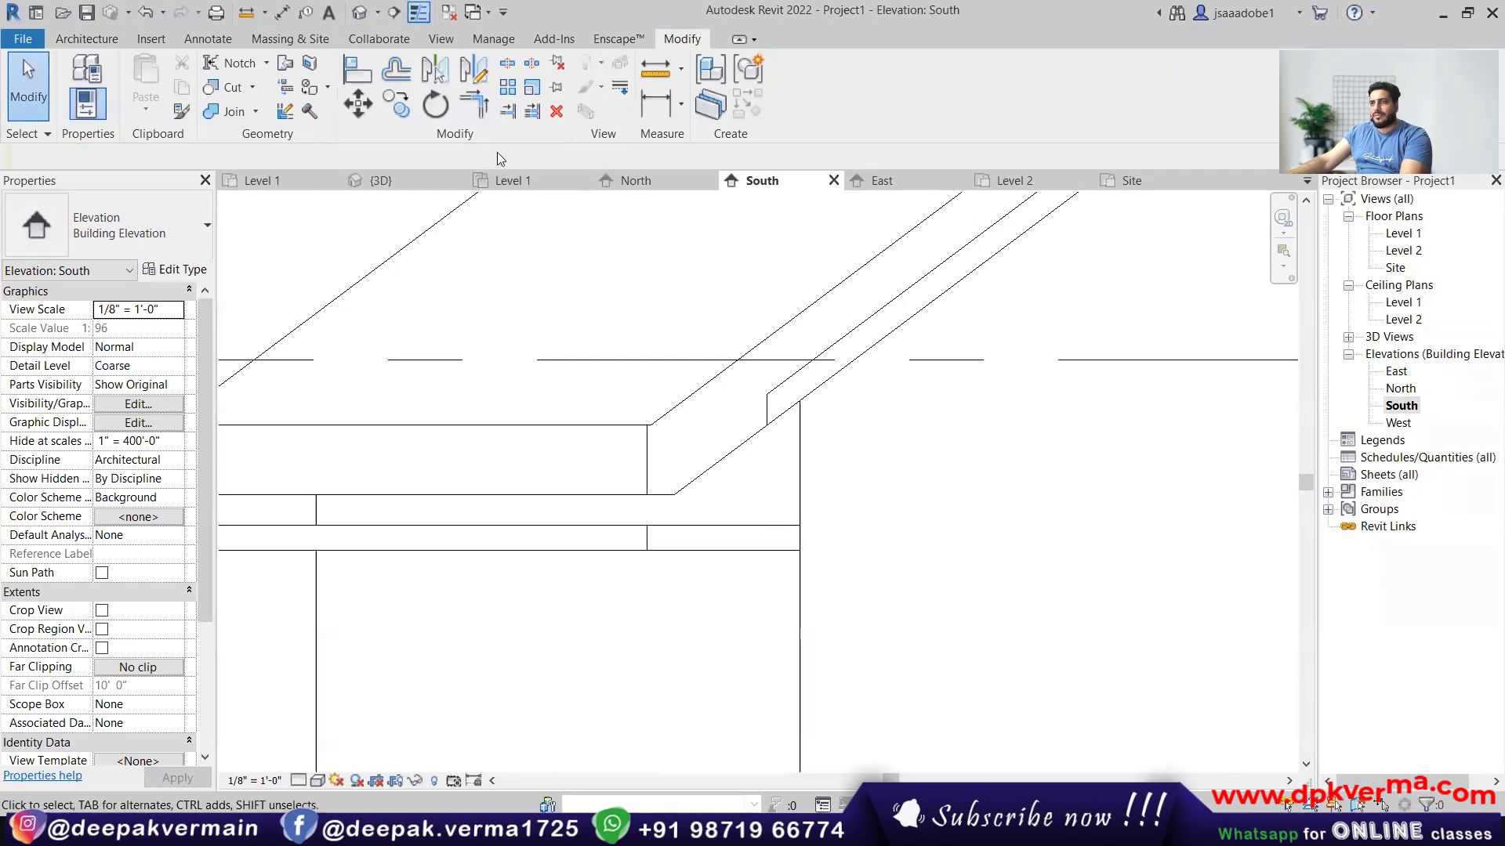
Align the eave soffit's underside with the lower edge of the roof fascia, and check the corner in 3D.
left_click(616, 553)
left_click(359, 13)
scroll(653, 486, "down", 2)
mouse_move(675, 503)
middle_mouse_down("shift")
mouse_move(695, 530)
mouse_move(668, 509)
middle_mouse_up("shift")
scroll(675, 543, "up", 3)
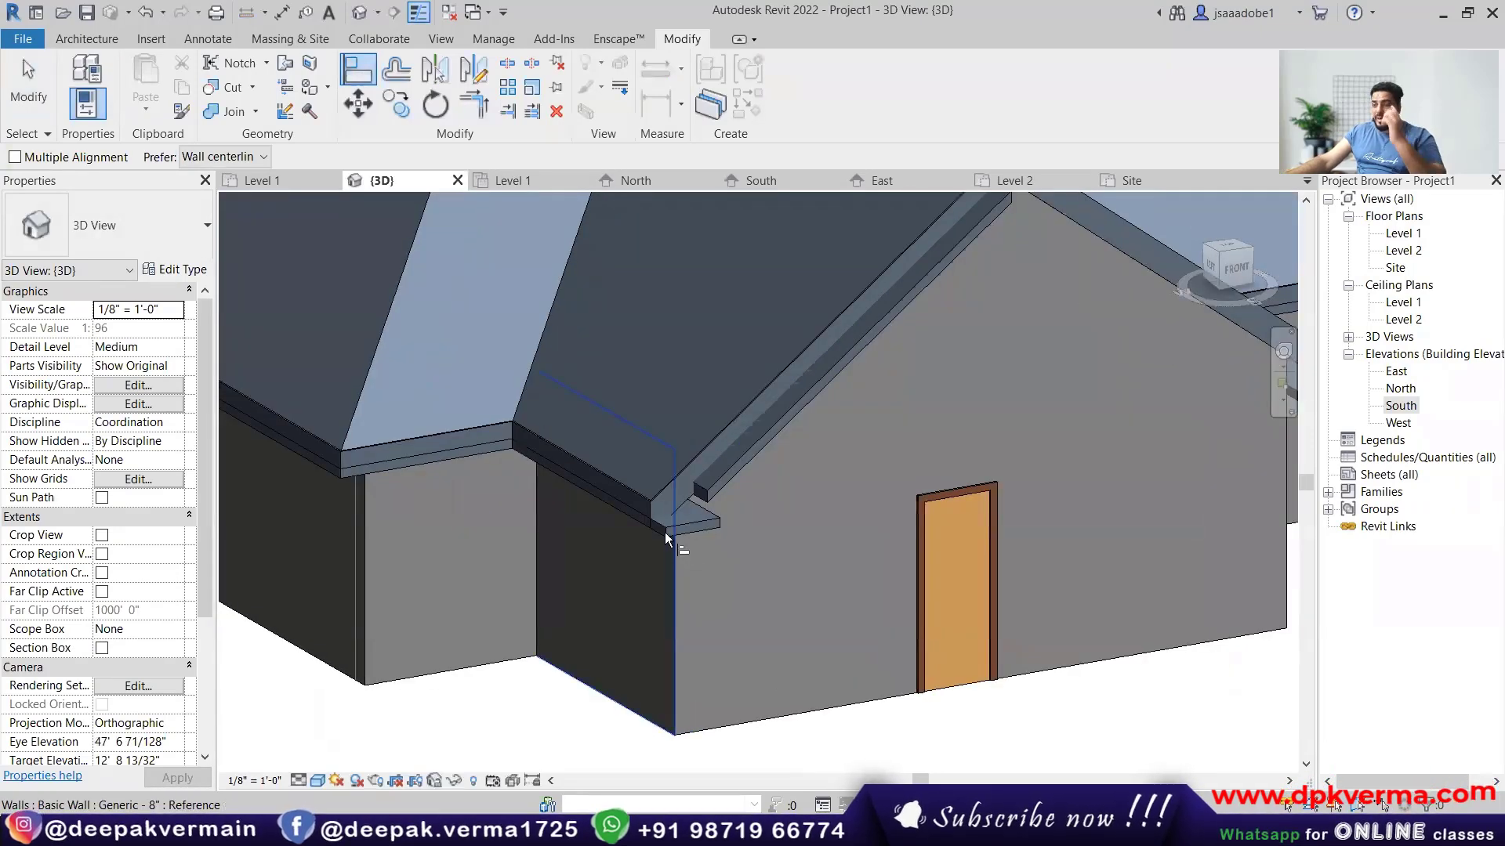
scroll(669, 538, "up", 3)
key("Escape")
key("Escape")
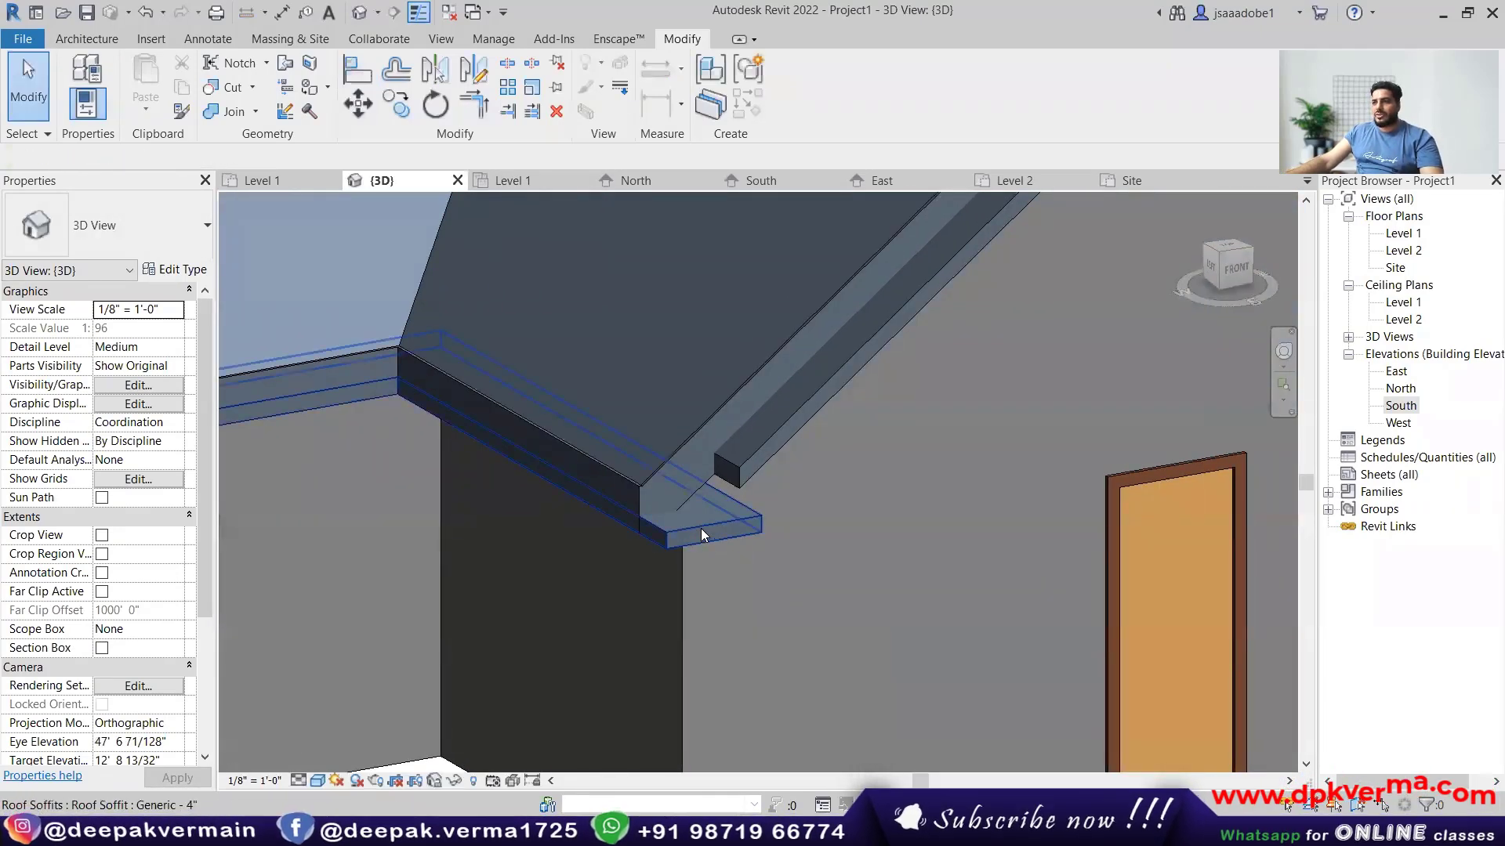
Edit the soffit boundary in Level 2, pull the west leg's front end line back to the roof edge, and check it in 3D.
left_click(700, 528)
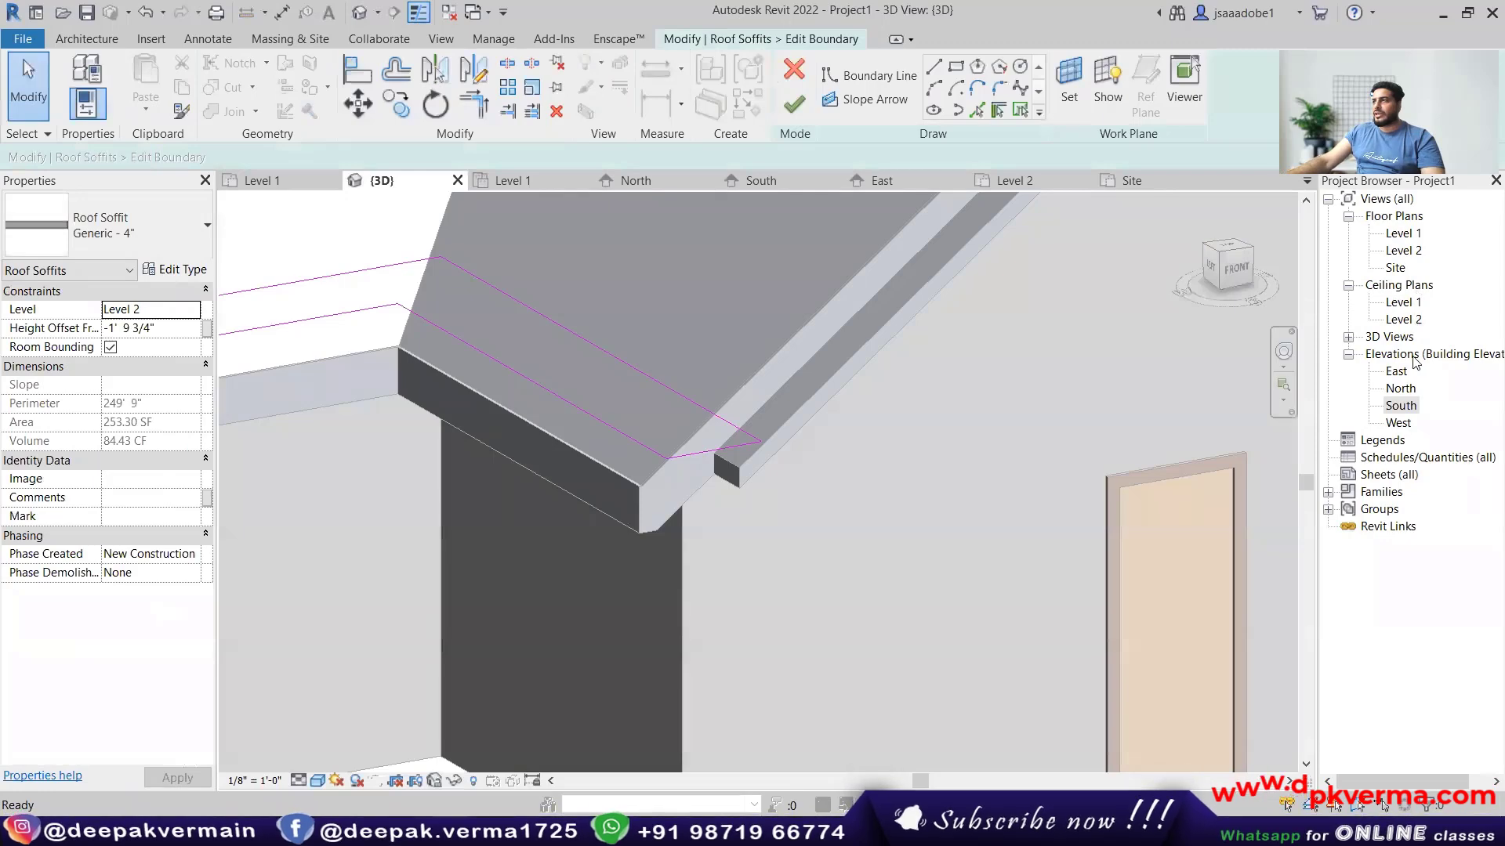
double_click(1401, 251)
scroll(470, 661, "up", 5)
scroll(435, 655, "up", 2)
left_click_drag(430, 656, 426, 479)
scroll(701, 553, "down", 4)
middle_click_drag(786, 562, 162, 547)
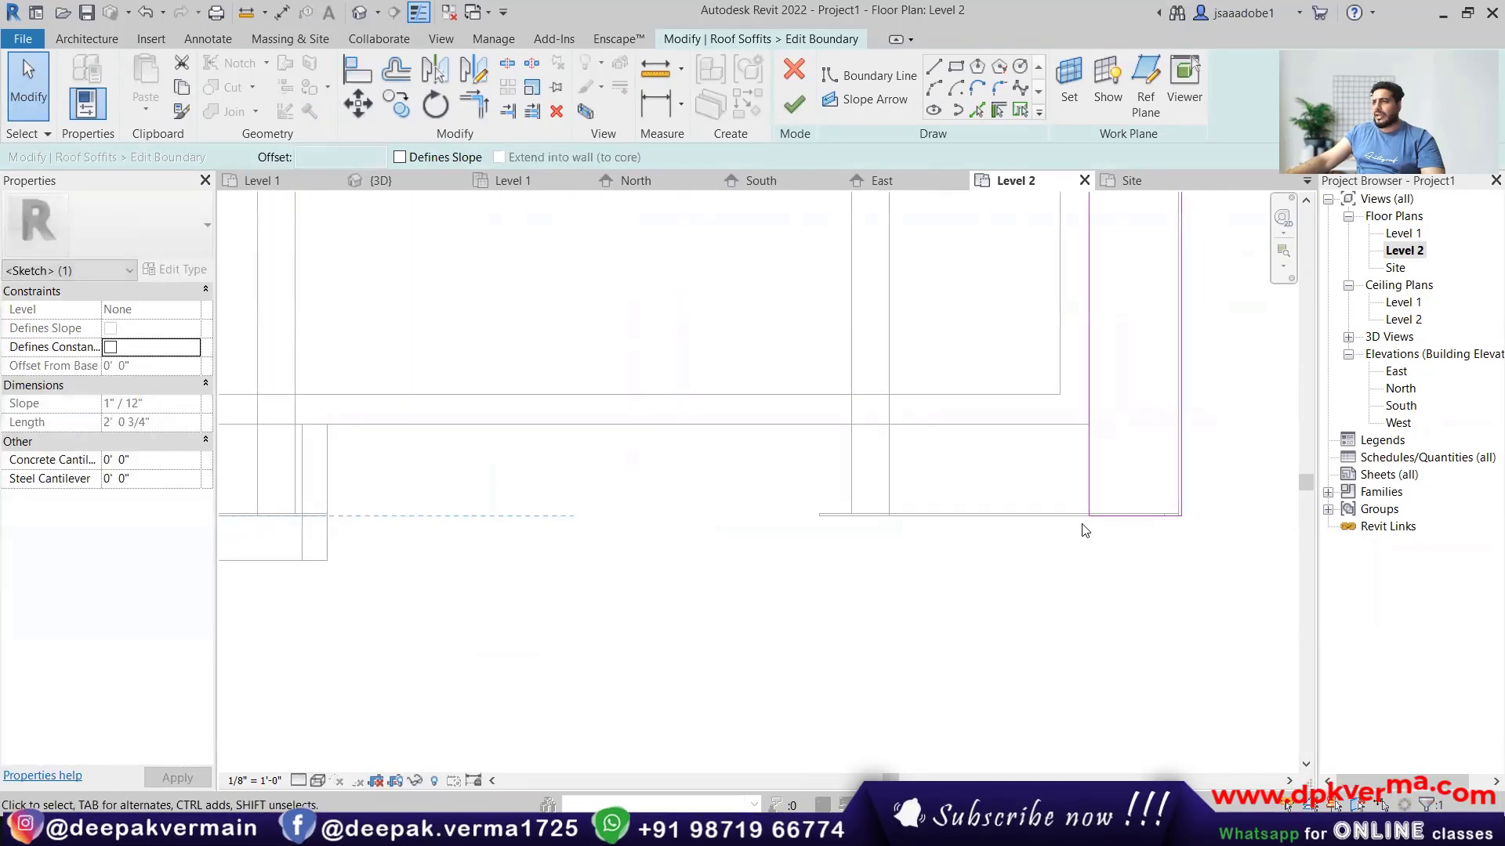
left_click(794, 103)
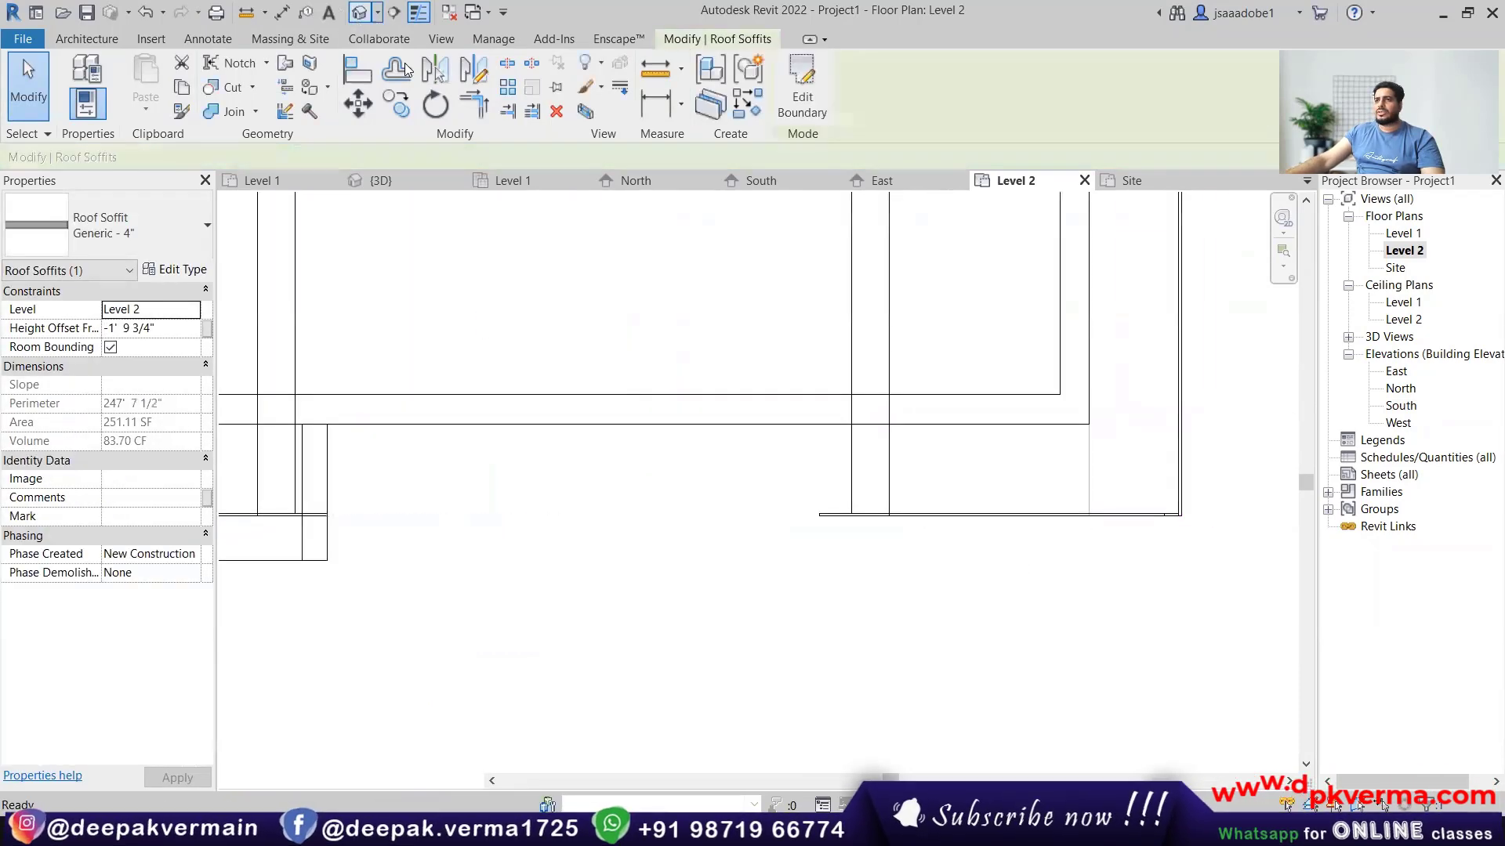
left_click(380, 180)
middle_click_drag(756, 521, 682, 484, "shift")
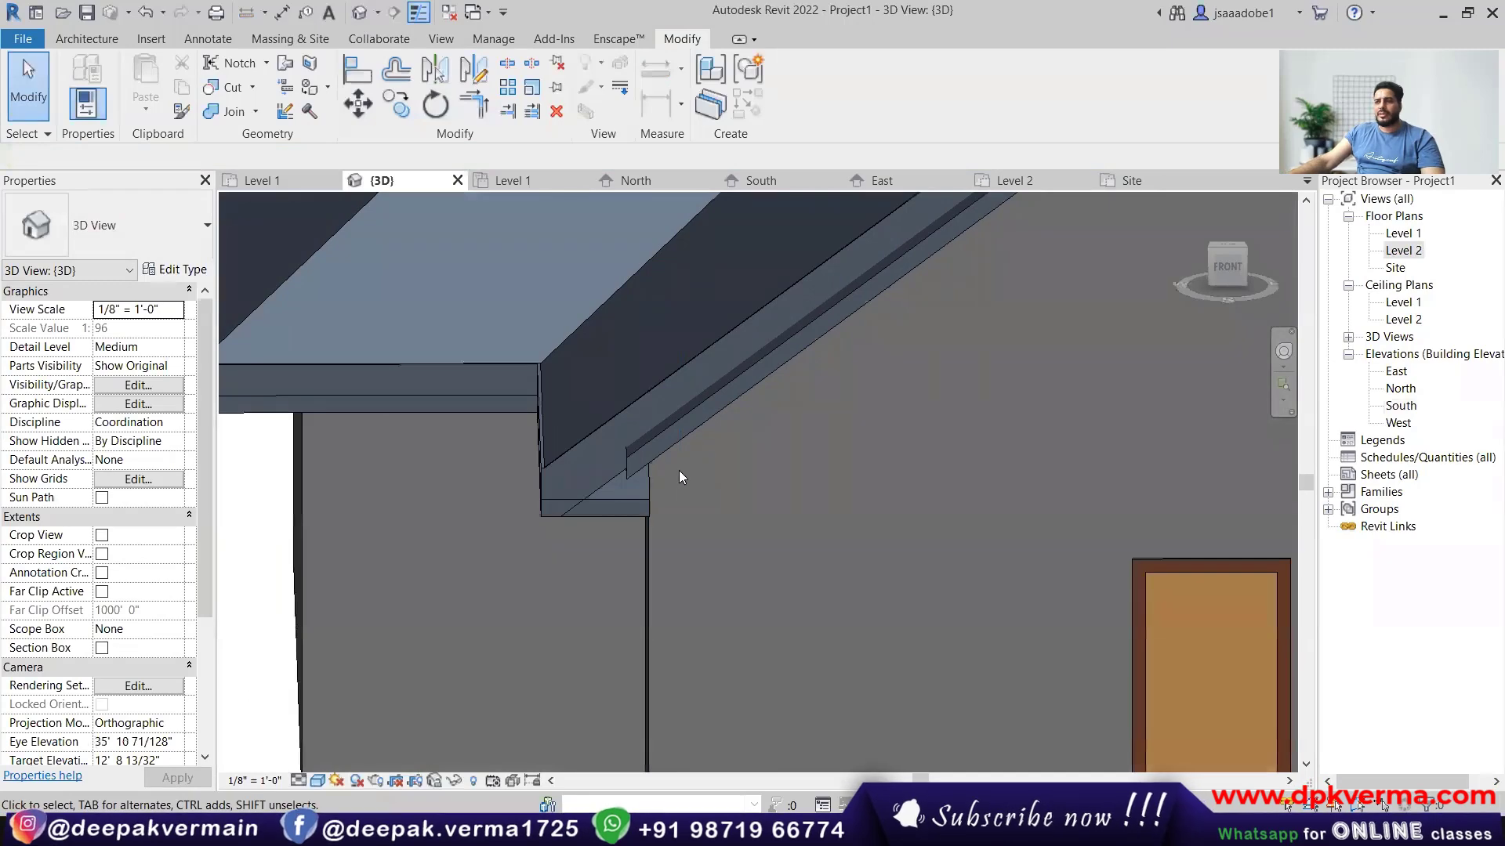
Place a Fascia-Flat 1x12 along the upper edges of the west eave soffit's front end.
left_click(663, 456)
middle_click_drag(667, 483, 461, 366, "shift")
left_click(86, 38)
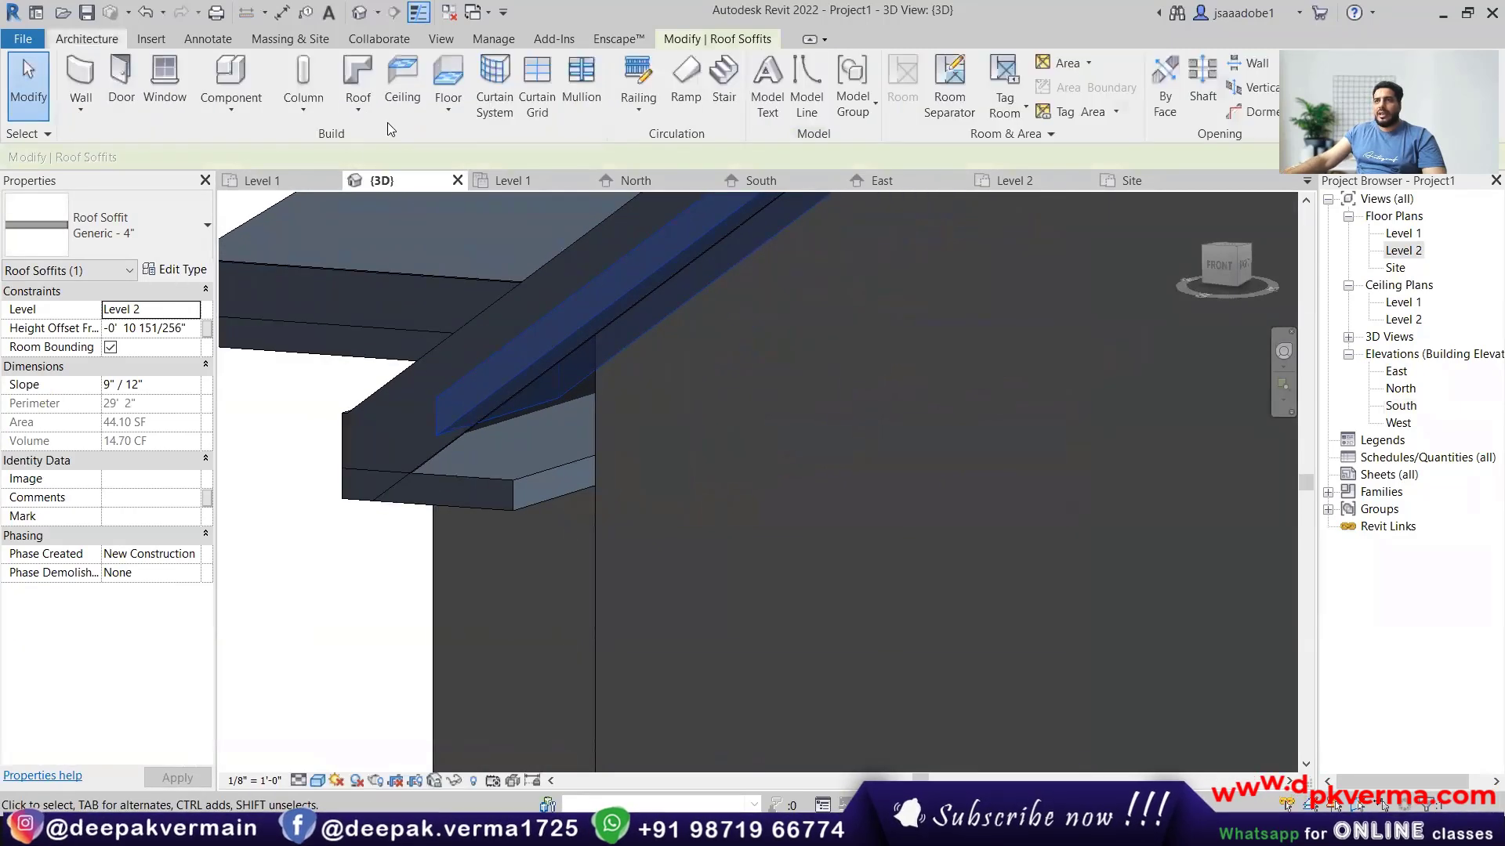
left_click(358, 86)
left_click(399, 306)
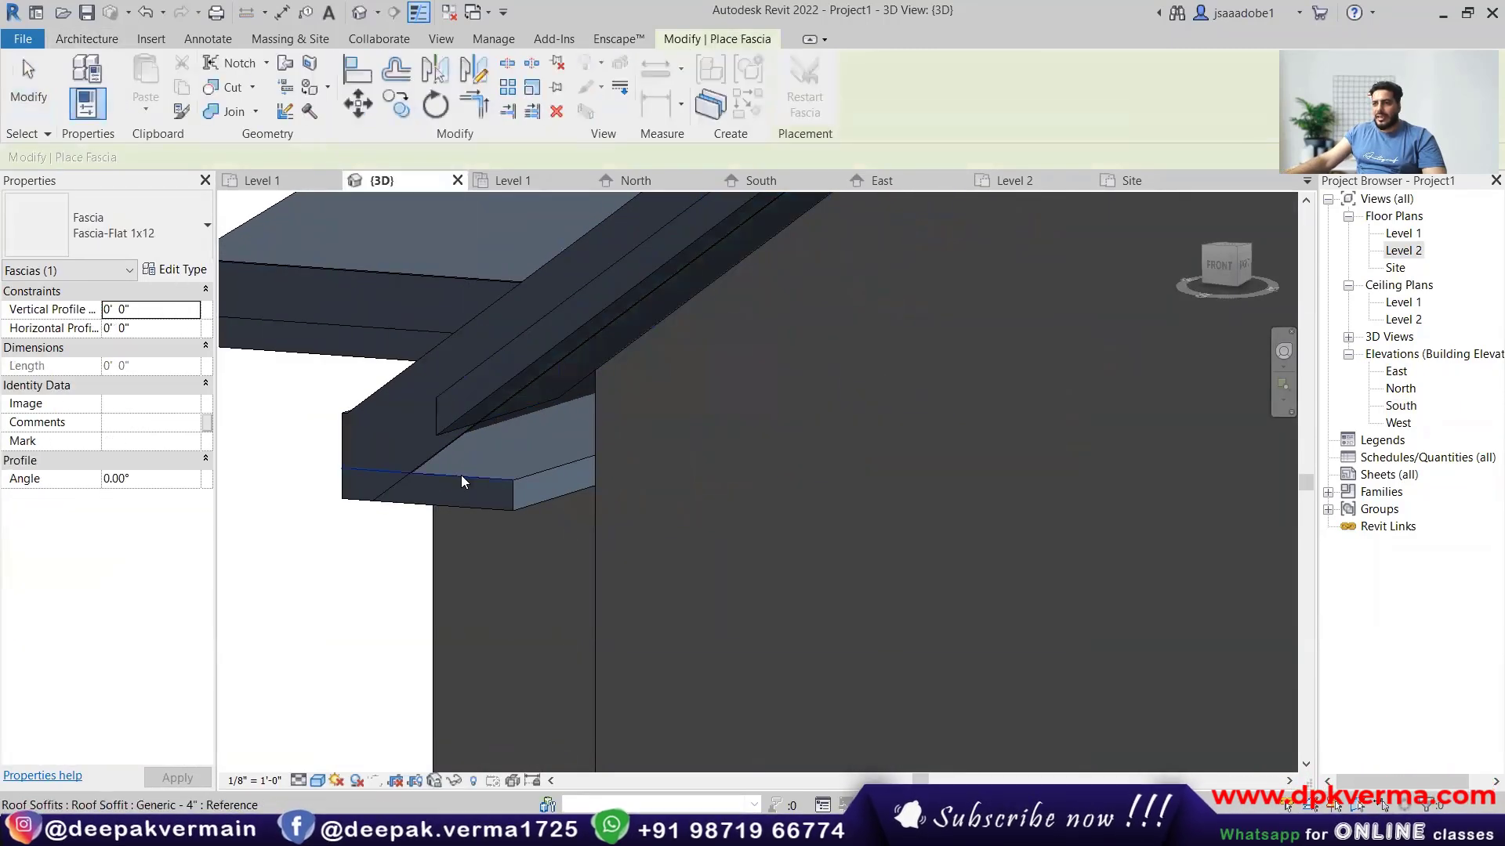
left_click(461, 475)
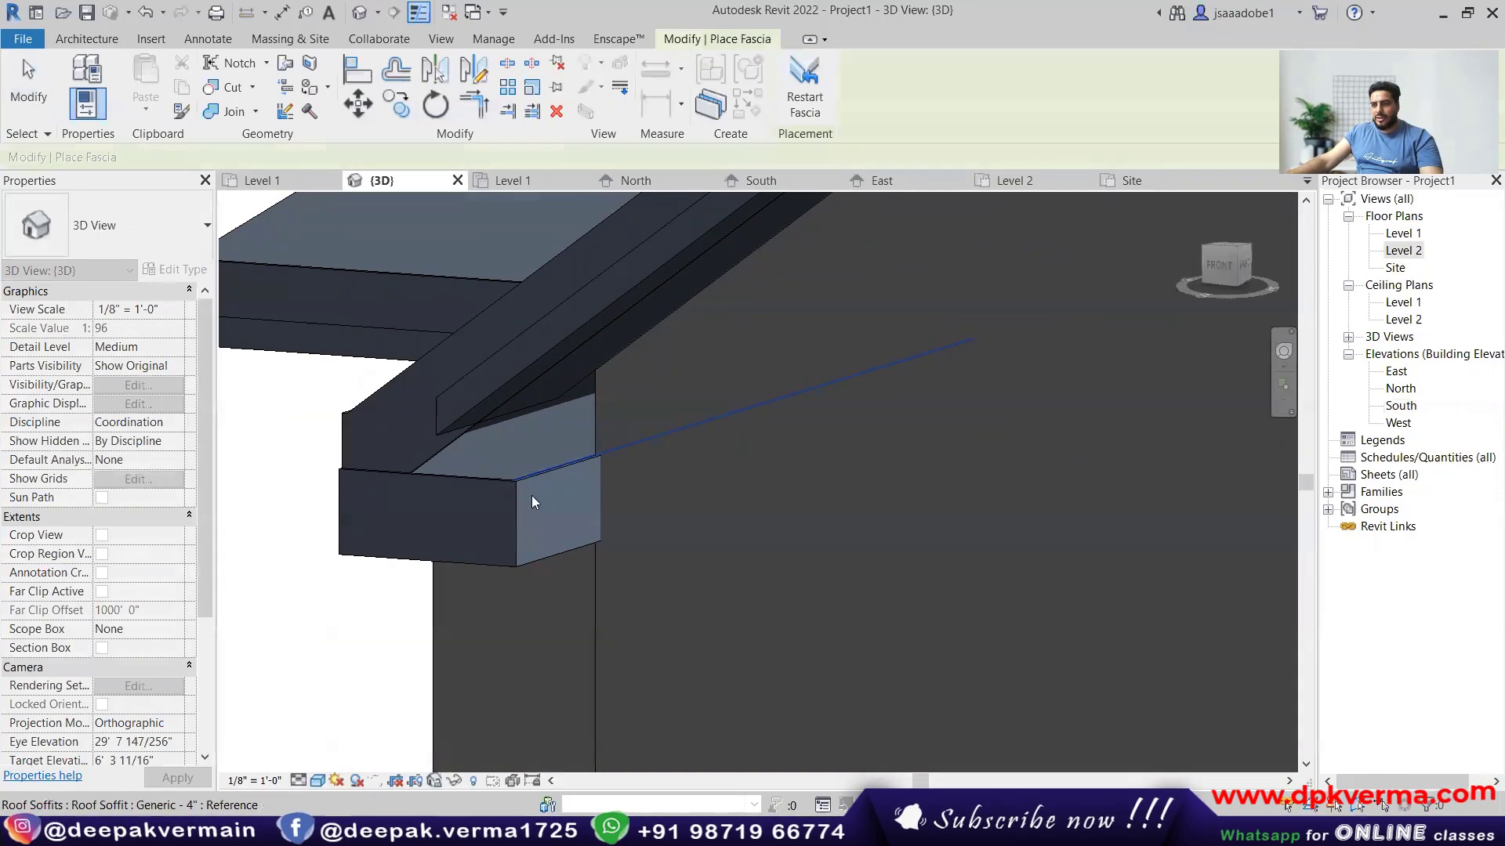
Flip the new fascia about its horizontal axis so it rises above the soffit's upper edge.
key("Escape")
left_click(515, 562)
scroll(469, 376, "down", 2)
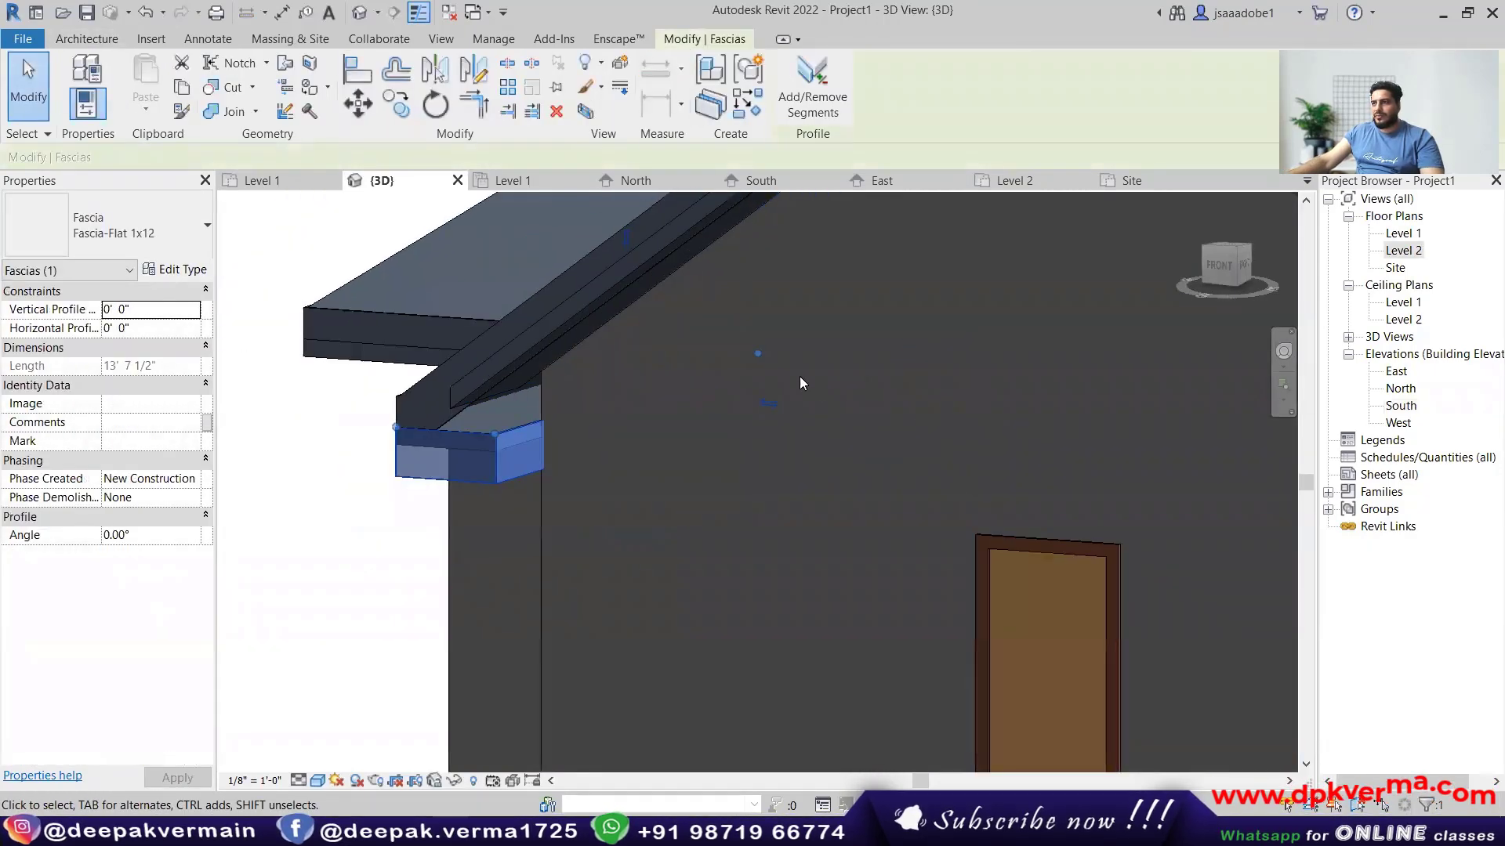
left_click(625, 239)
key("Escape")
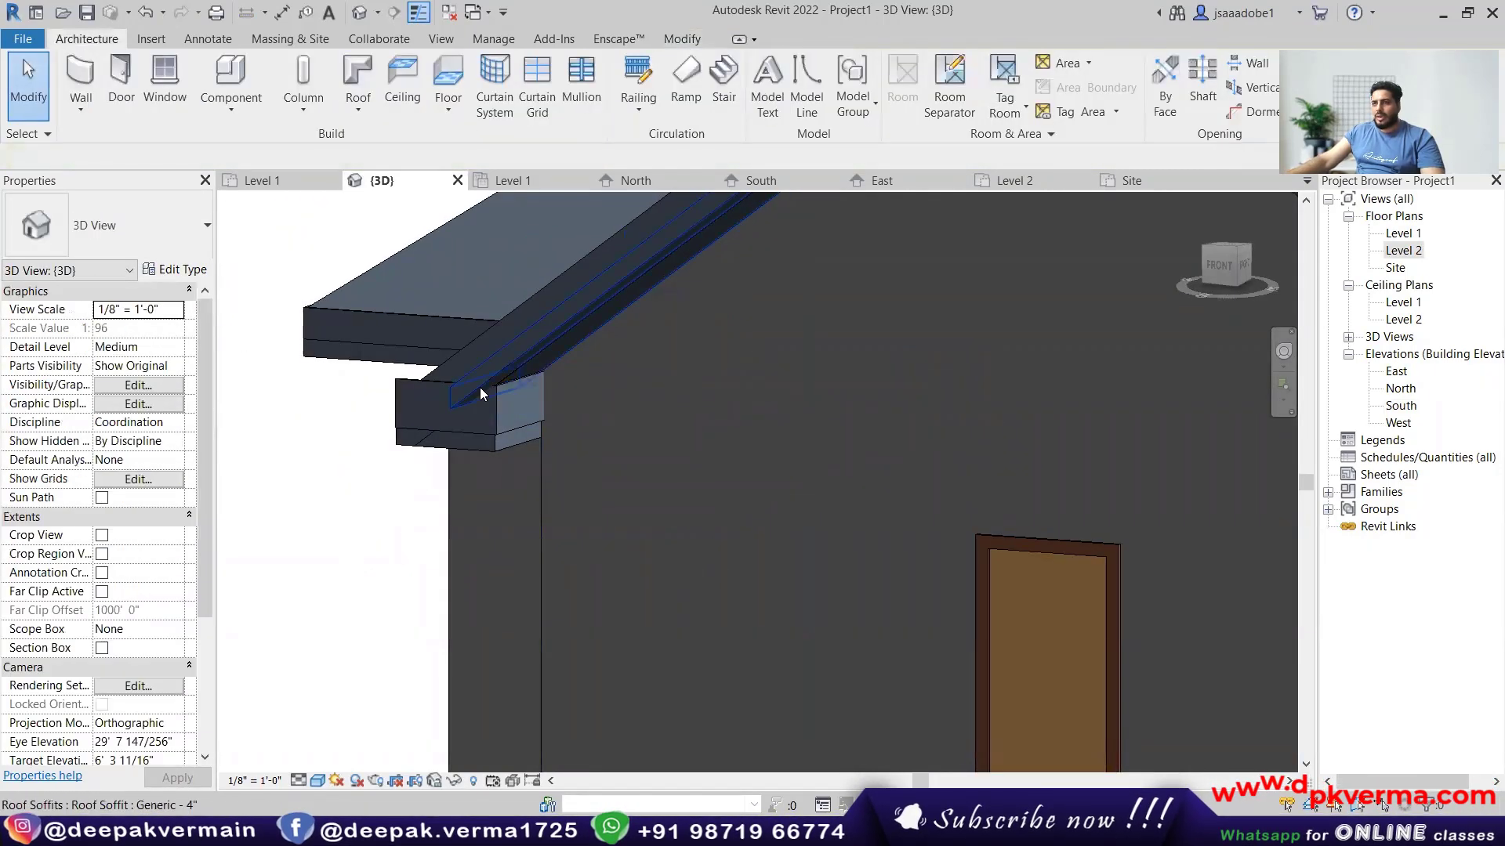
Examine the flipped fascia at the soffit corner from above and delete it.
scroll(480, 390, "up", 3)
scroll(513, 417, "down", 2)
middle_click_drag(512, 420, 511, 554, "shift")
scroll(545, 456, "up", 5)
middle_click_drag(552, 377, 557, 632)
middle_click_drag(595, 407, 575, 652)
scroll(577, 580, "down", 2)
middle_click_drag(547, 396, 529, 627)
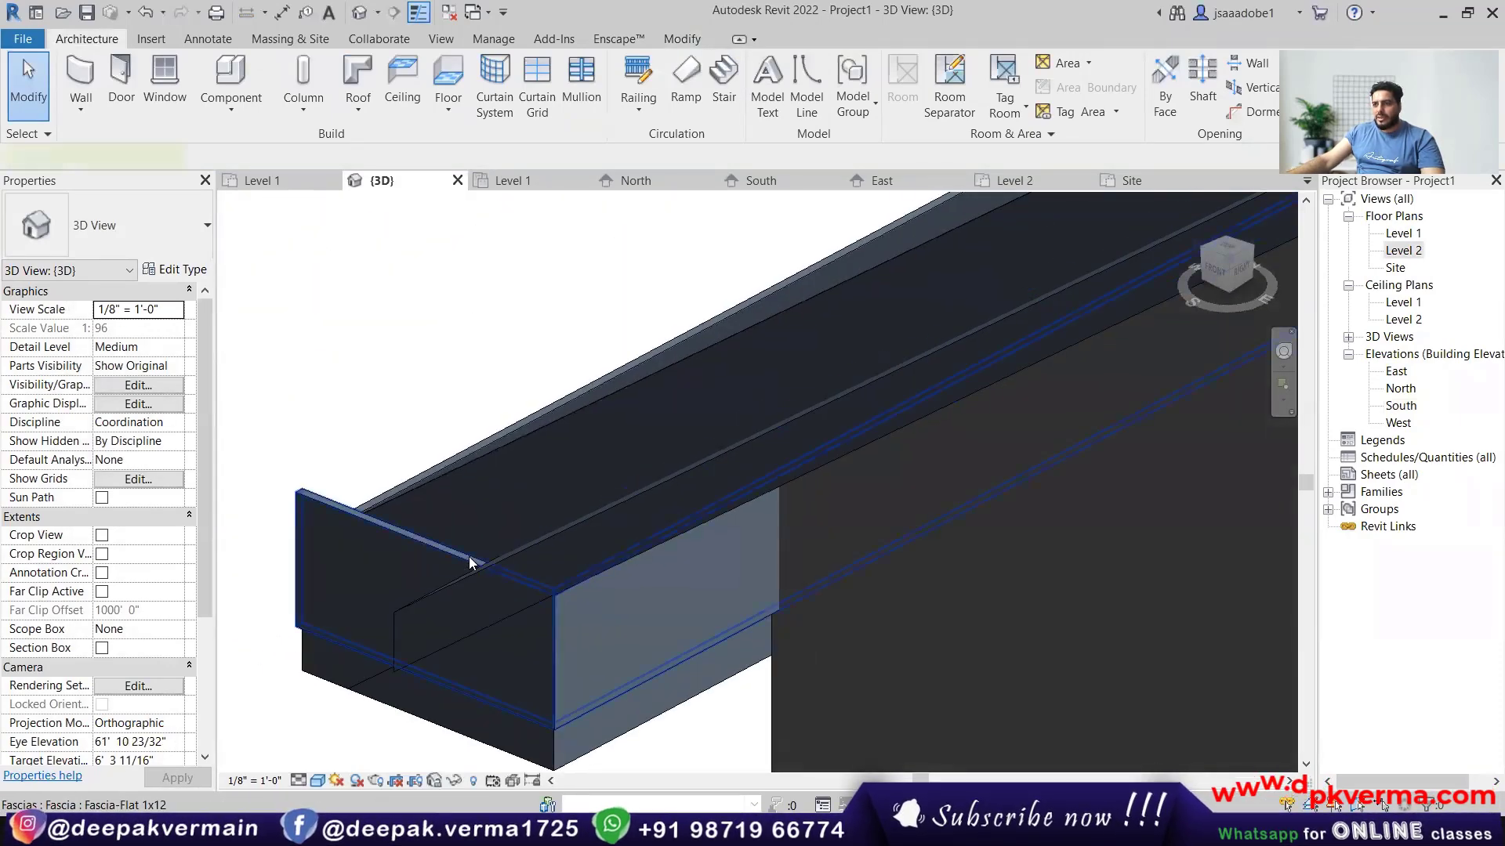
left_click(468, 556)
key("Delete")
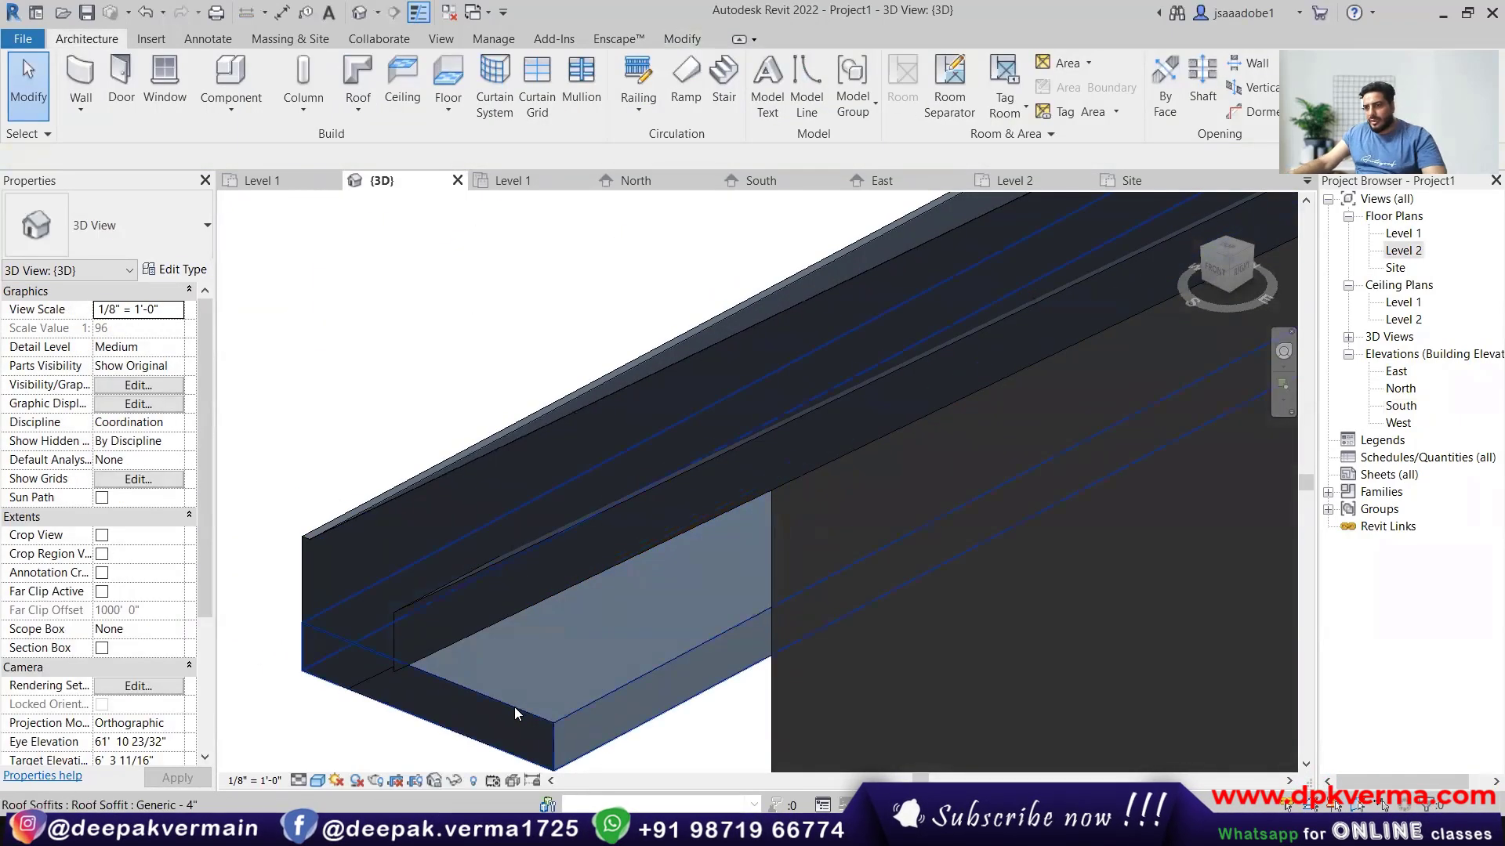
Place a Fascia-Flat 1x12 along the lower front edge of the west eave soffit, leaving the project unsaved.
scroll(471, 662, "down", 1)
scroll(410, 649, "up", 1)
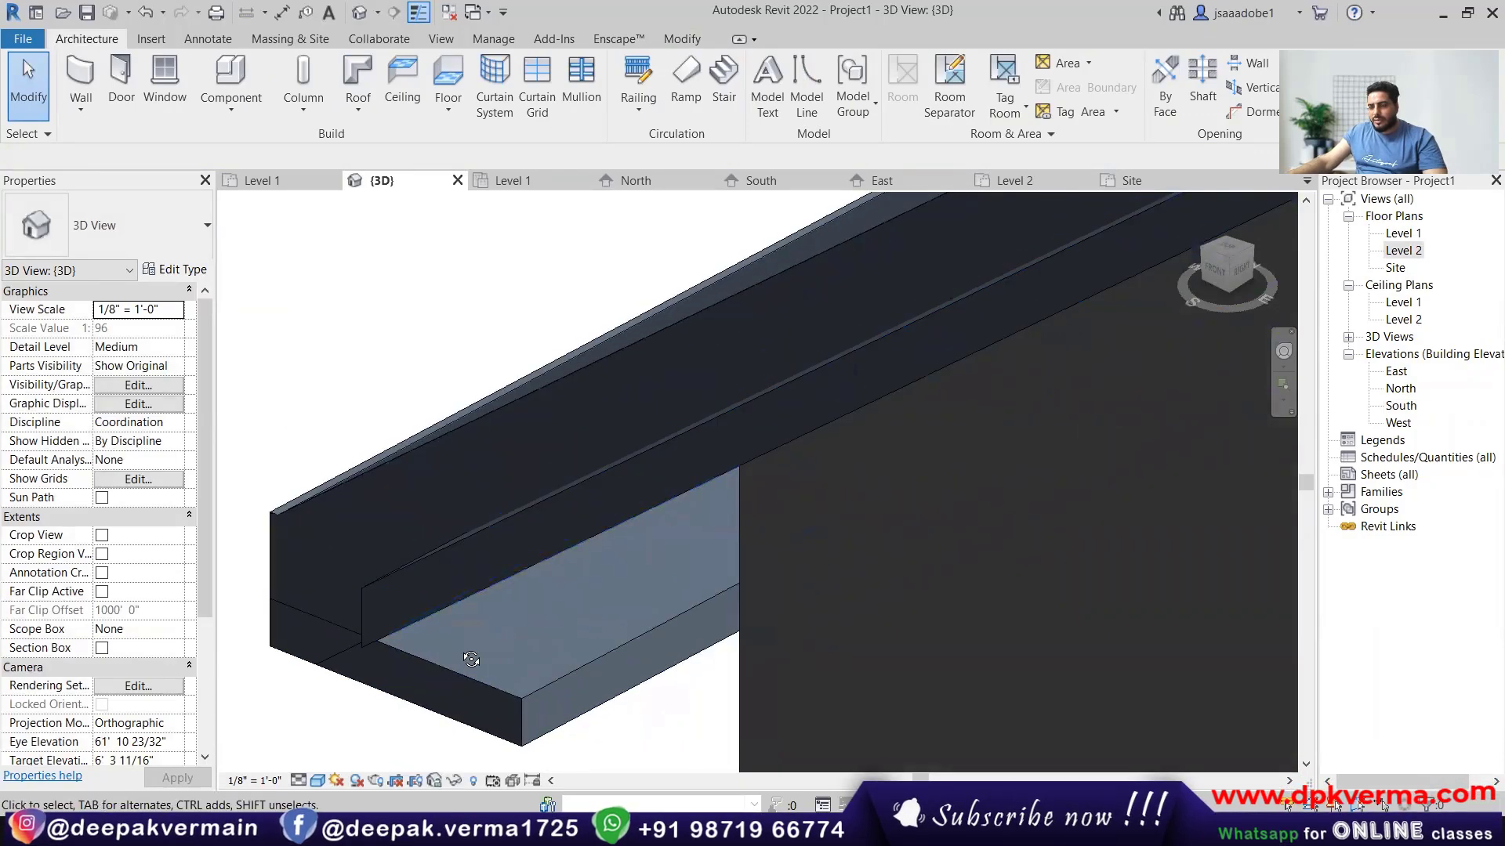
middle_click_drag(458, 648, 387, 608, "shift")
middle_click_drag(698, 702, 384, 507)
scroll(595, 552, "up", 4)
middle_click_drag(638, 579, 423, 544)
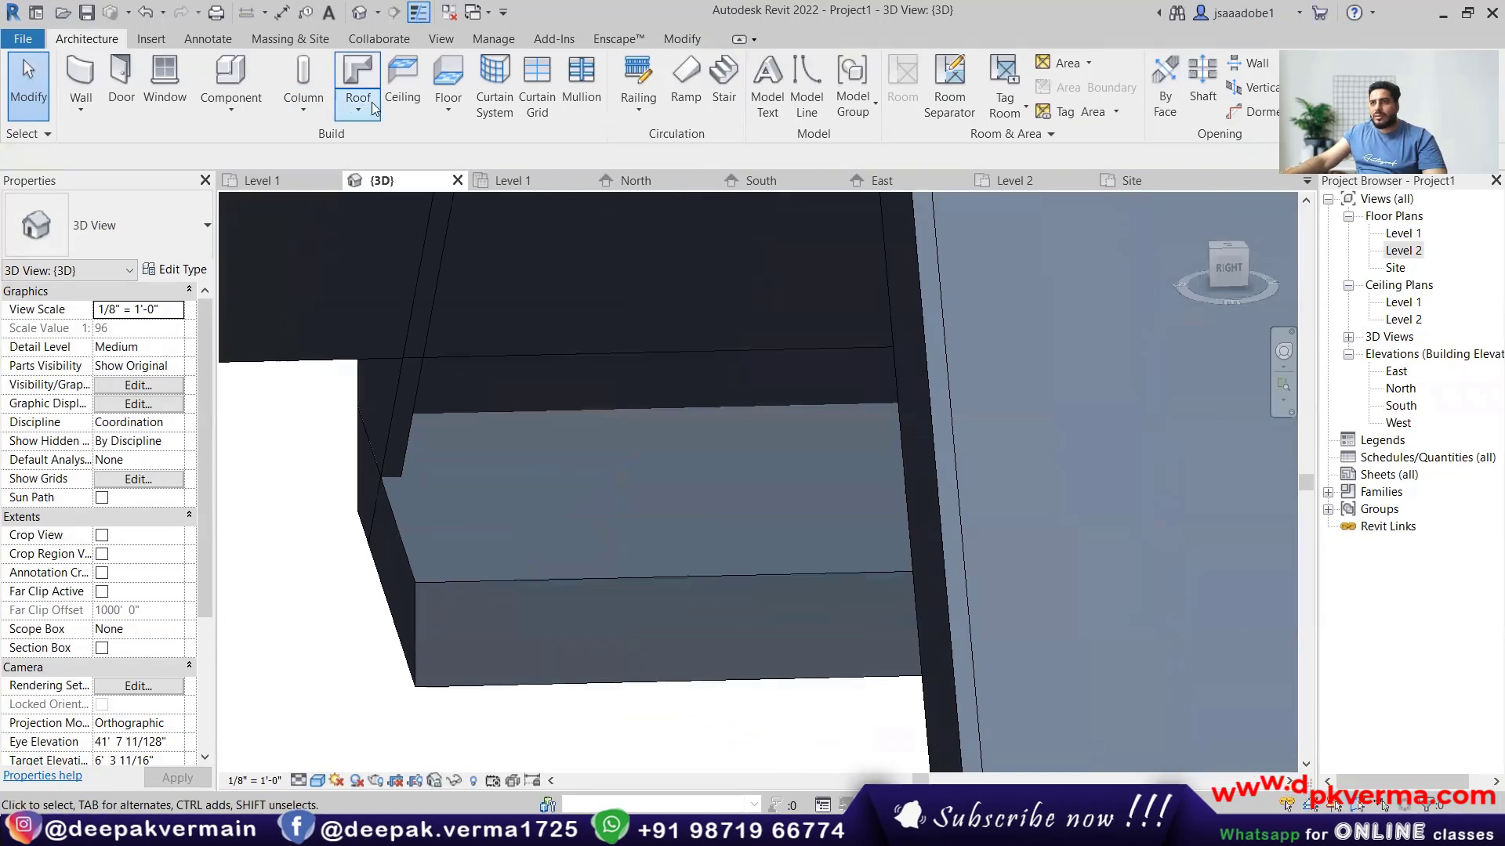
left_click(350, 119)
left_click(392, 302)
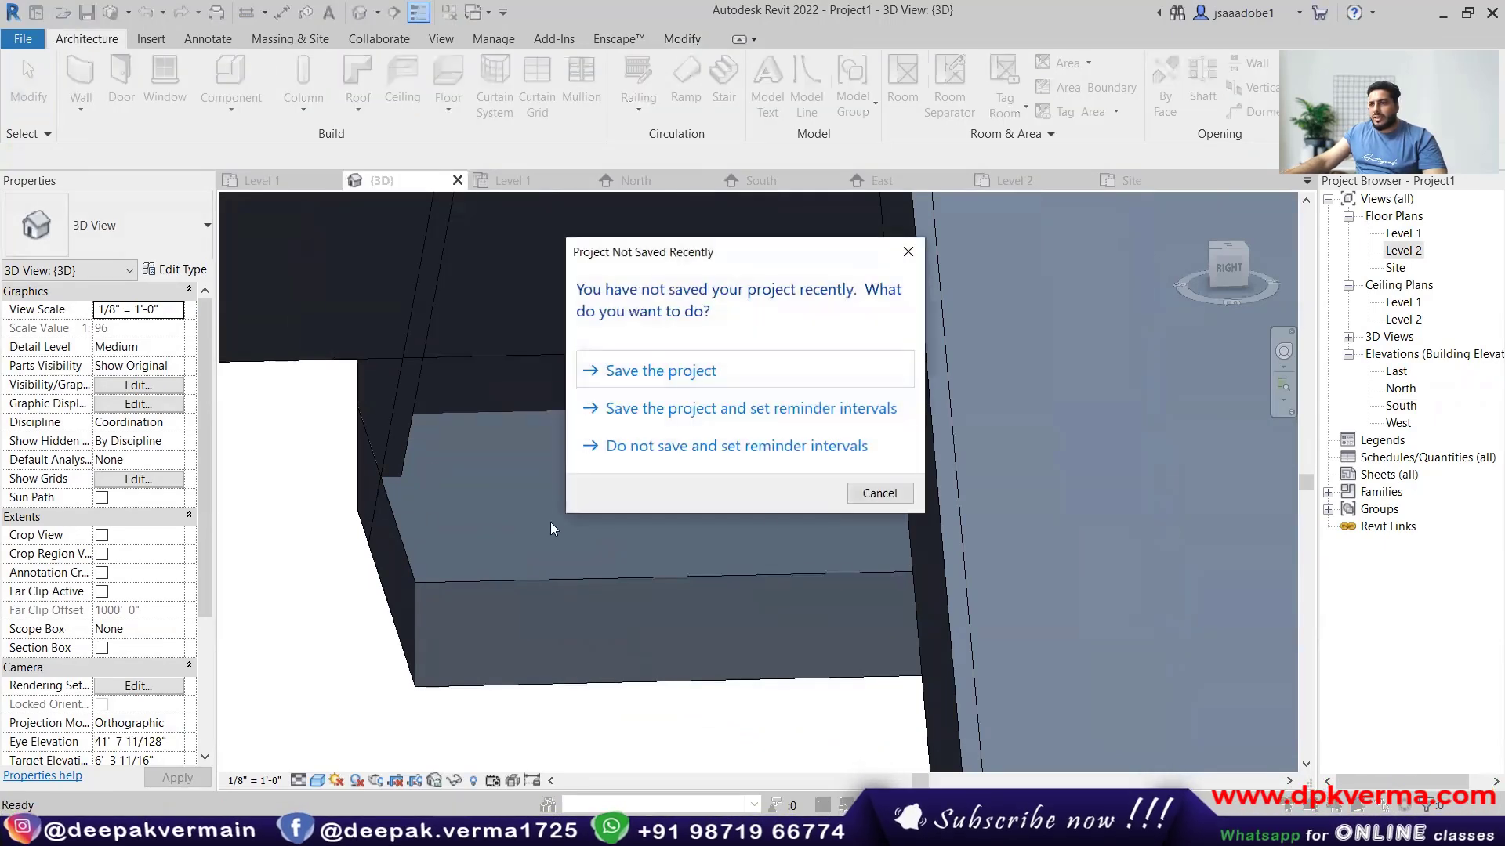
left_click(865, 496)
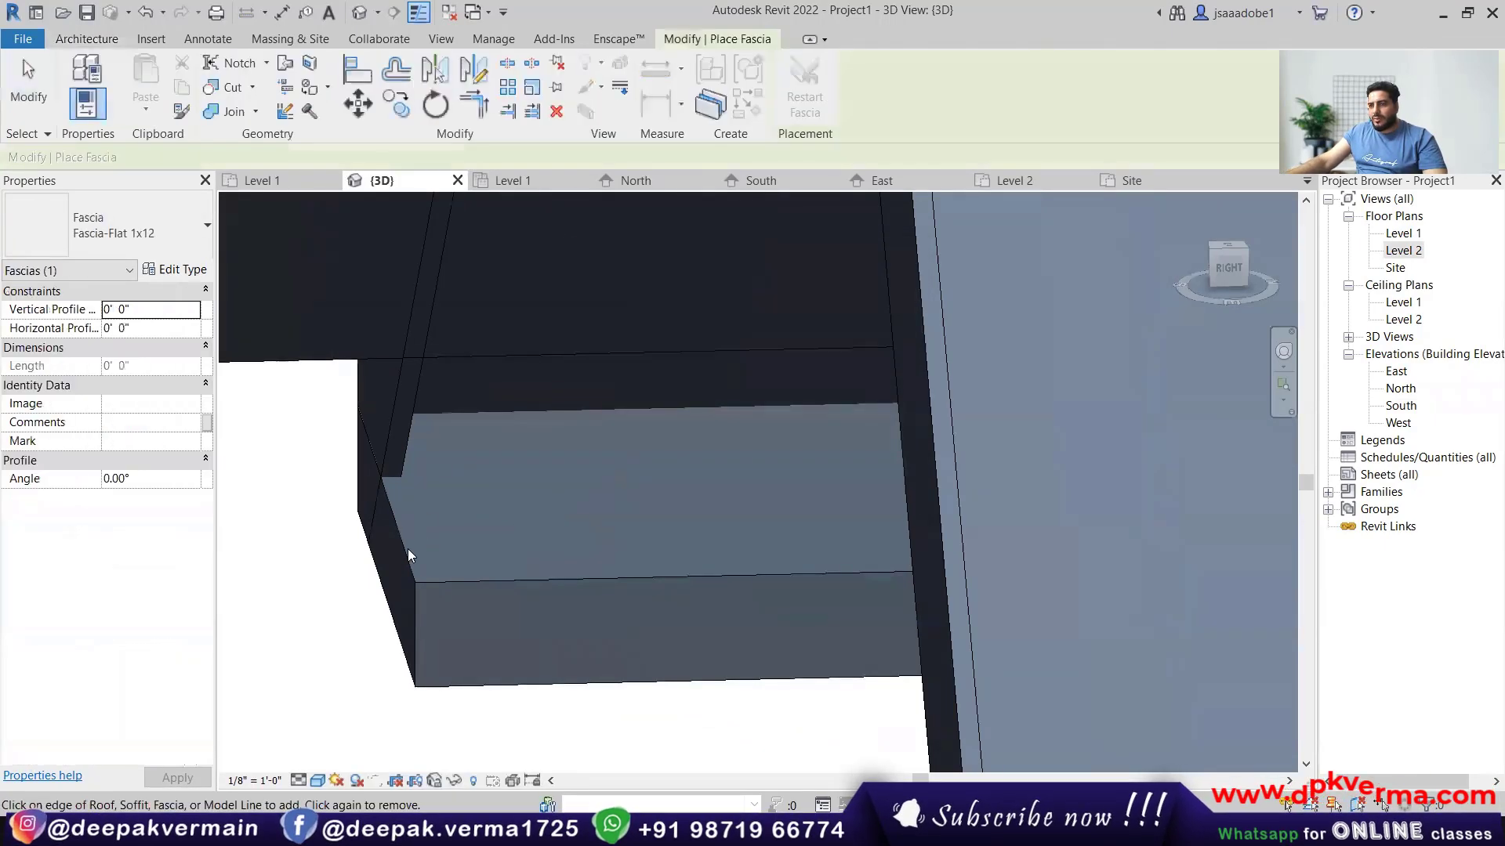
left_click(388, 603)
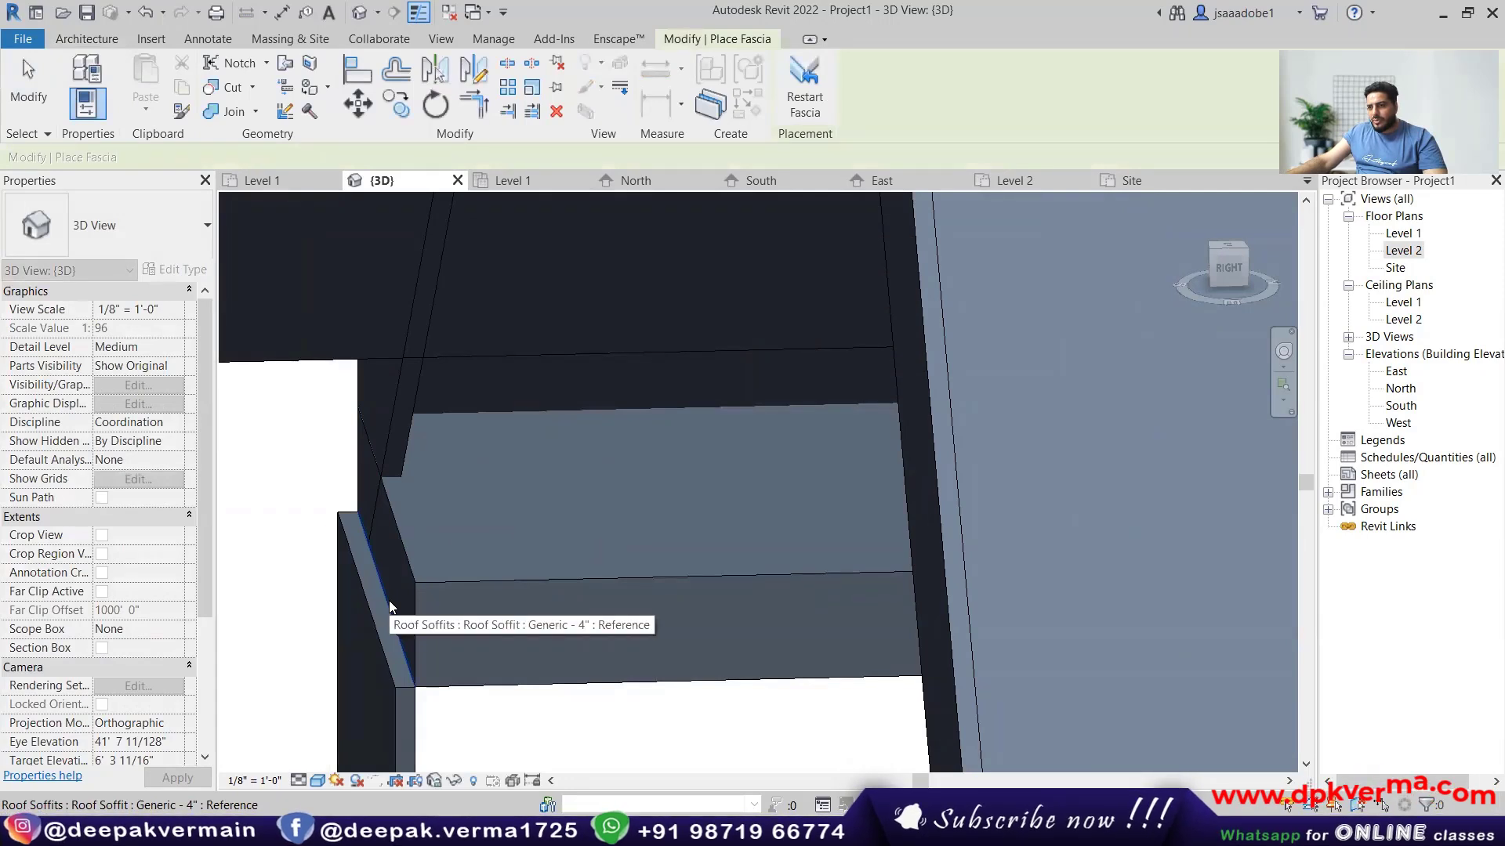
Extend the fascia along the soffit's lower inner edge and flip it upward to cover the soffit's sides.
scroll(408, 611, "down", 3)
left_click(429, 589)
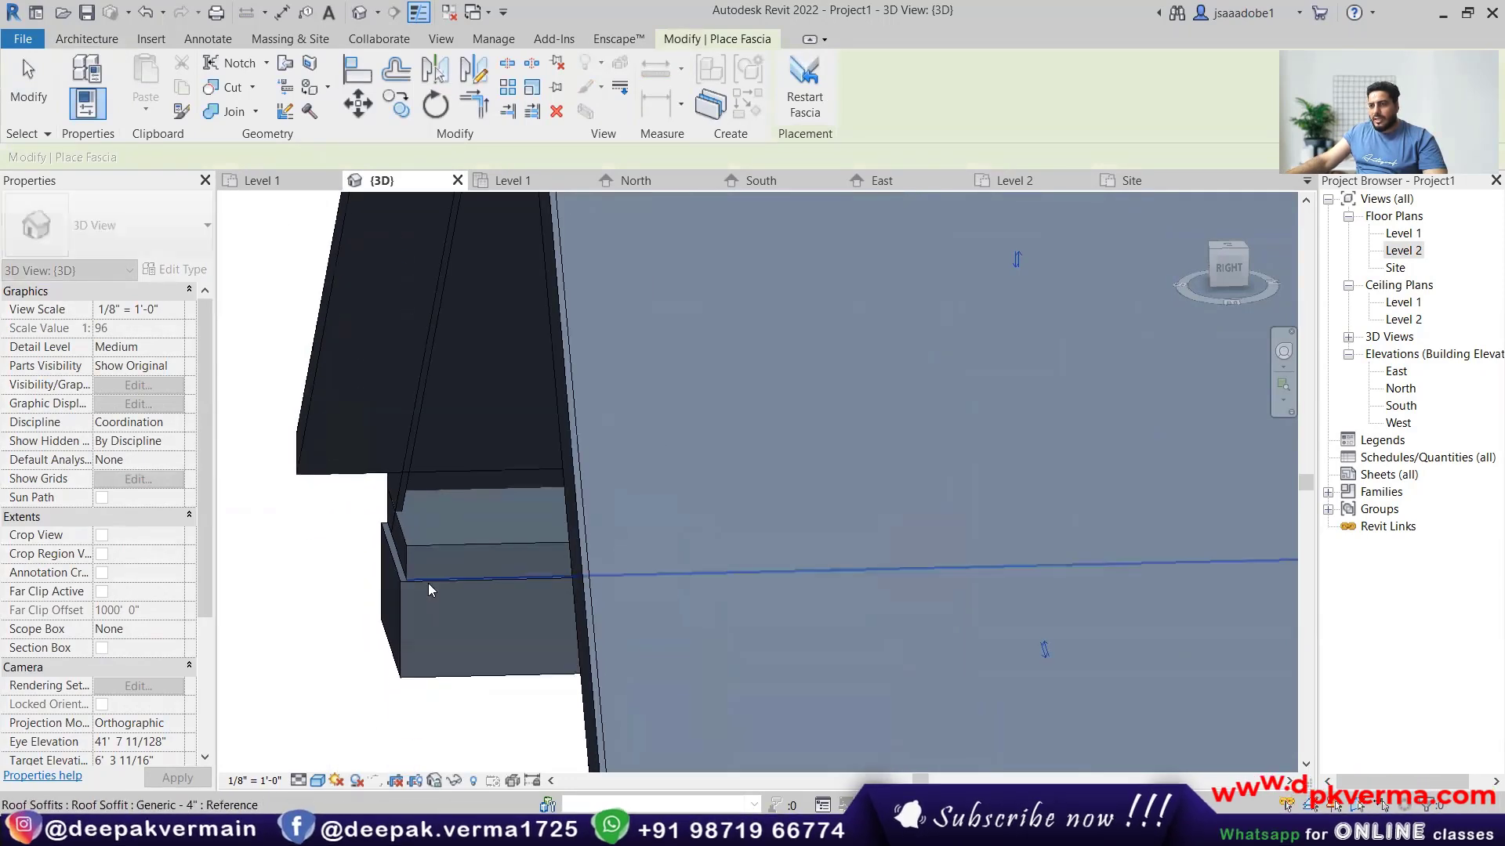
key("ctrl+z")
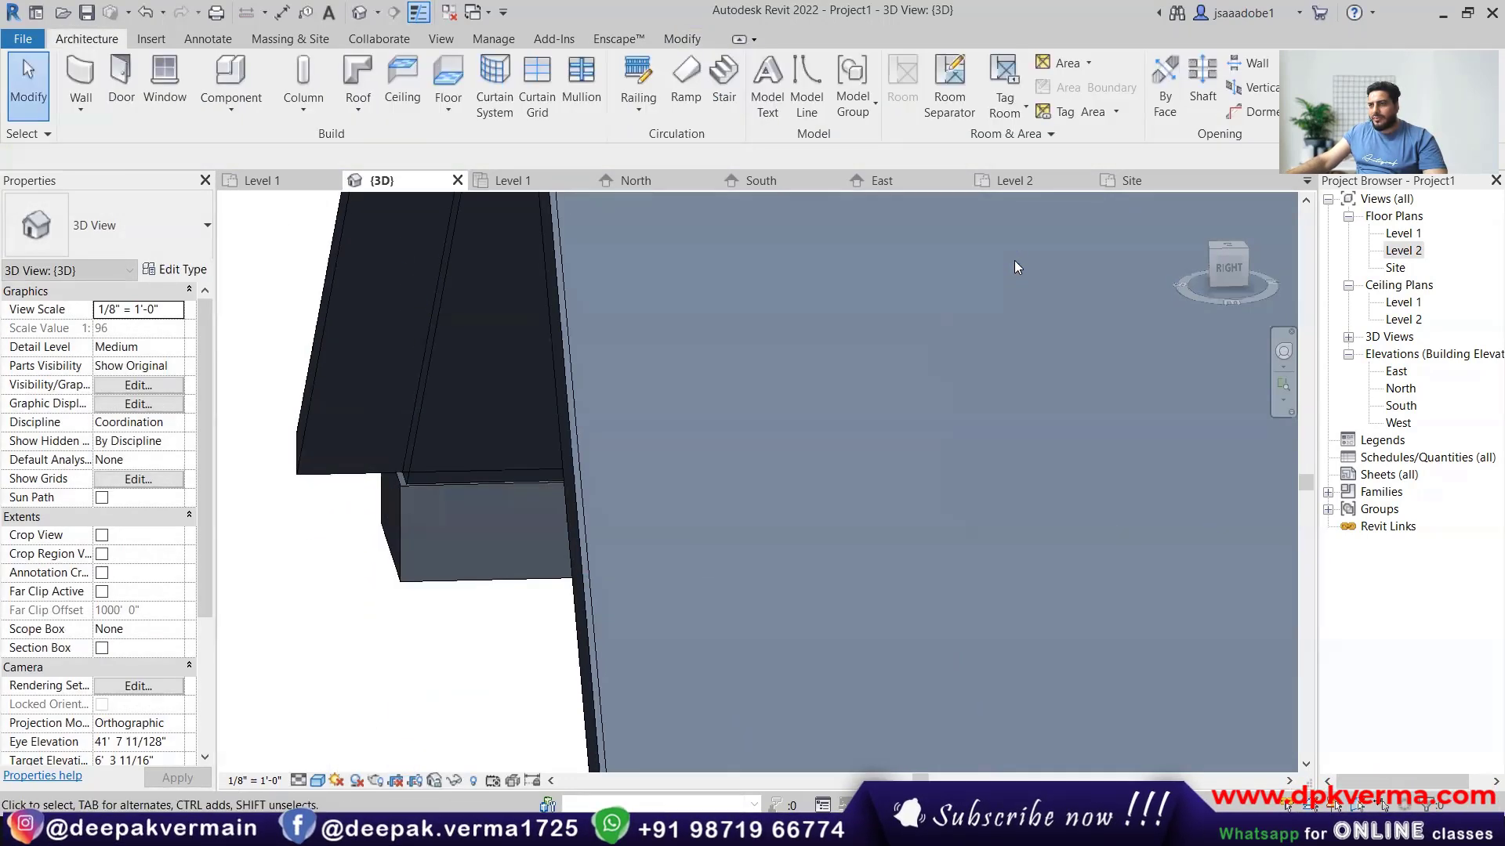
Flip the fascia on the west eave soffit about its vertical axis, examine the soffit corner, and remove that fascia.
middle_click_drag(1040, 640, 482, 633, "shift")
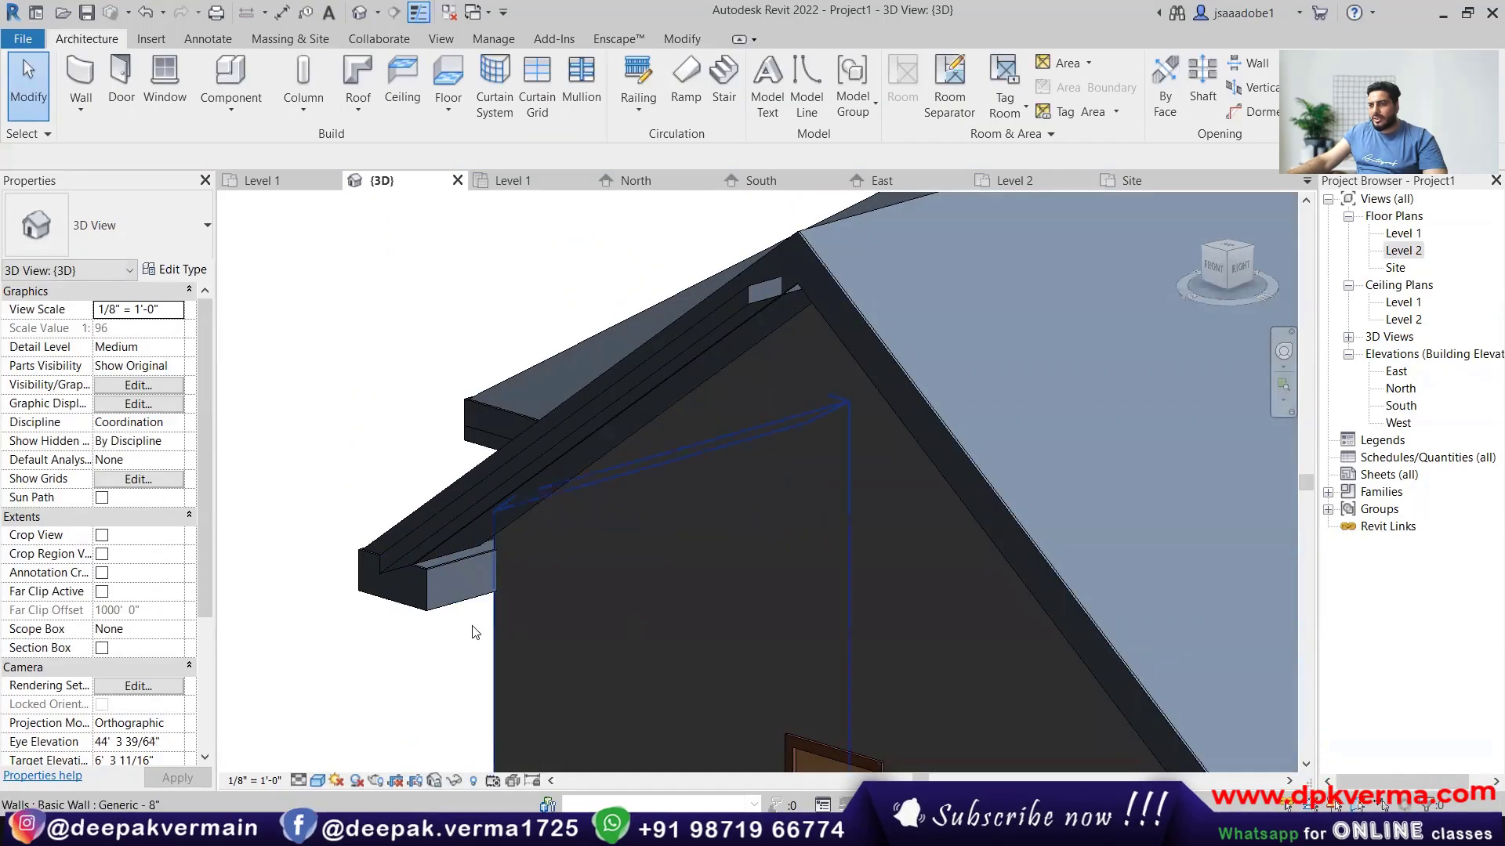
left_click(438, 609)
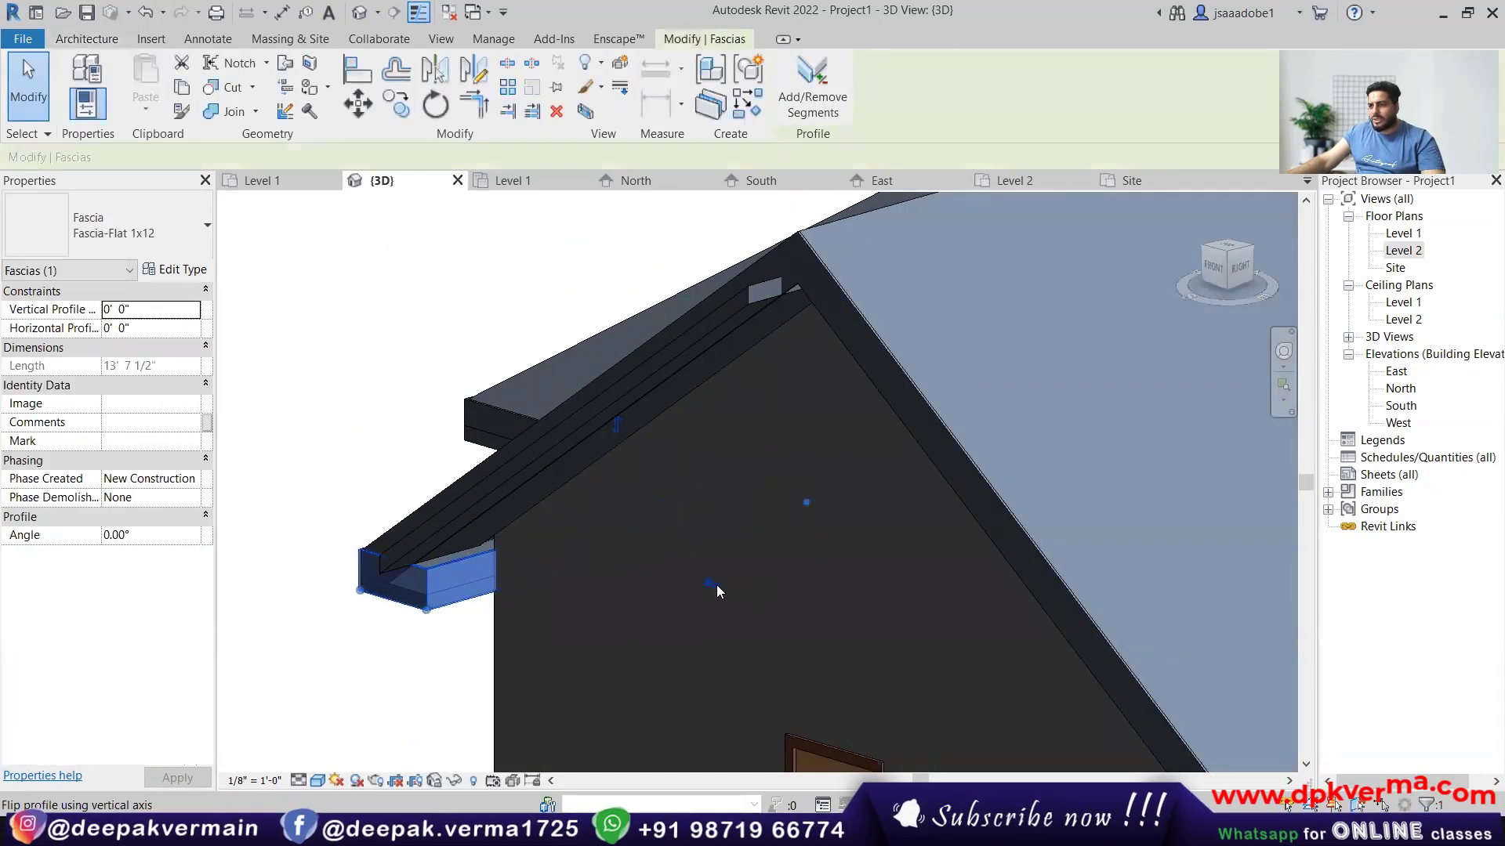
scroll(438, 611, "up", 3)
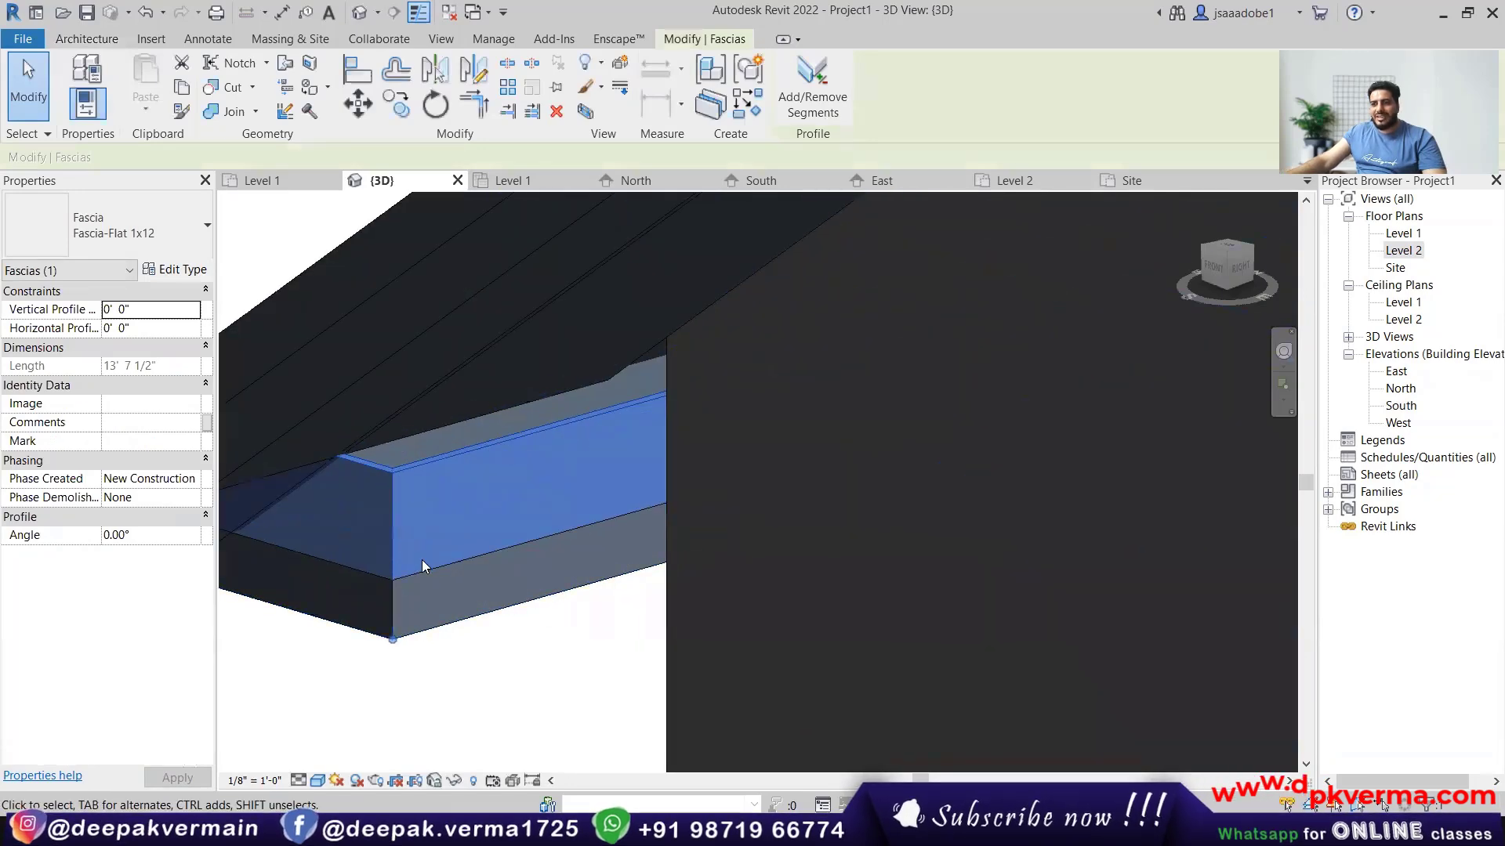
scroll(420, 561, "up", 2)
key("Escape")
scroll(505, 591, "down", 5)
scroll(419, 580, "up", 3)
scroll(420, 581, "up", 3)
scroll(446, 611, "down", 4)
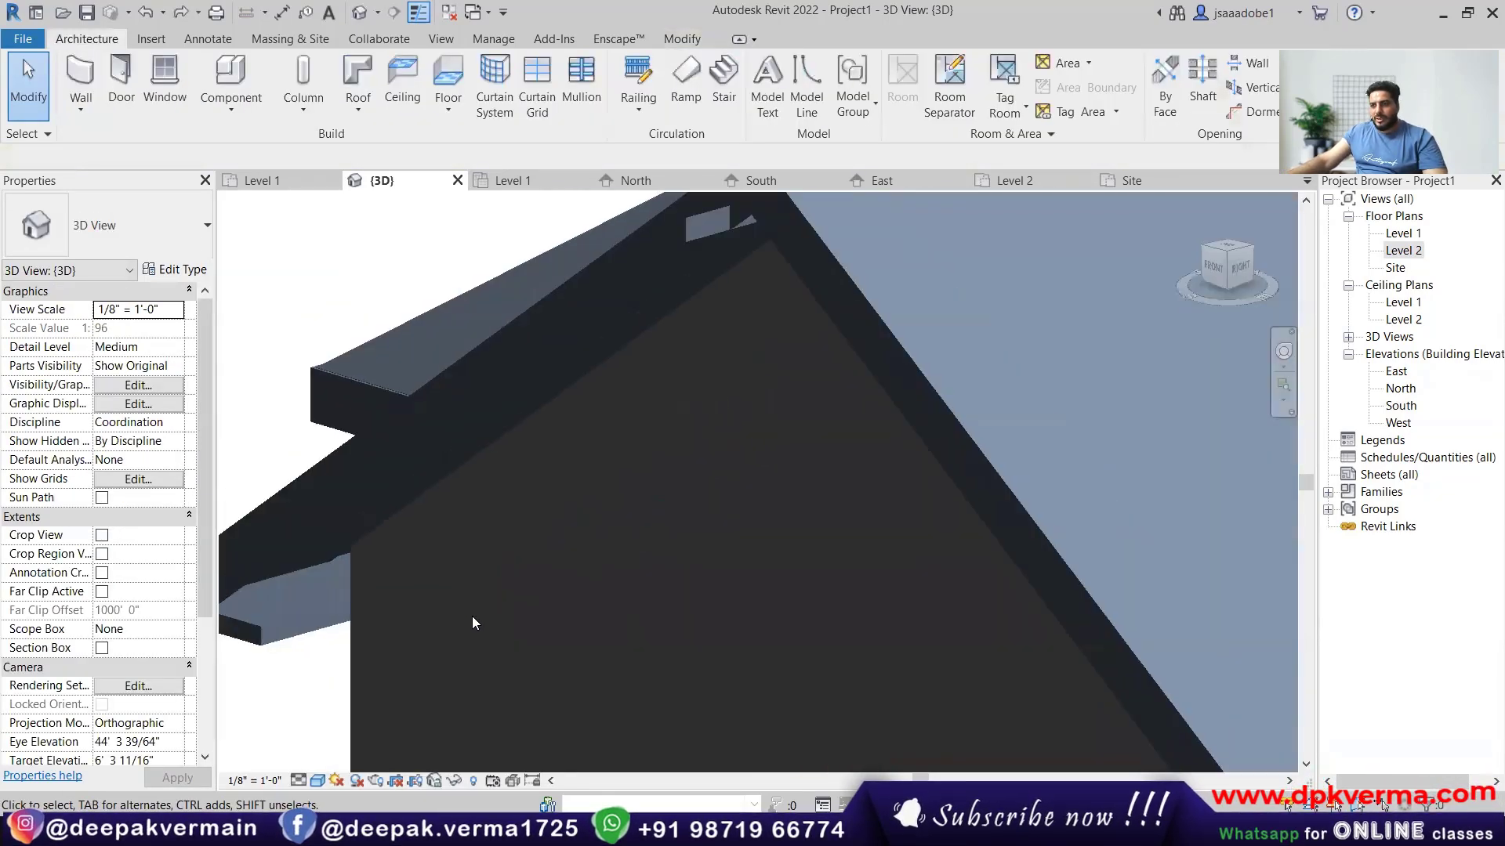
scroll(405, 624, "up", 2)
scroll(405, 624, "down", 2)
Place a Fascia-Flat 1x12 along the upper front and inner edges of the west eave soffit.
left_click(358, 110)
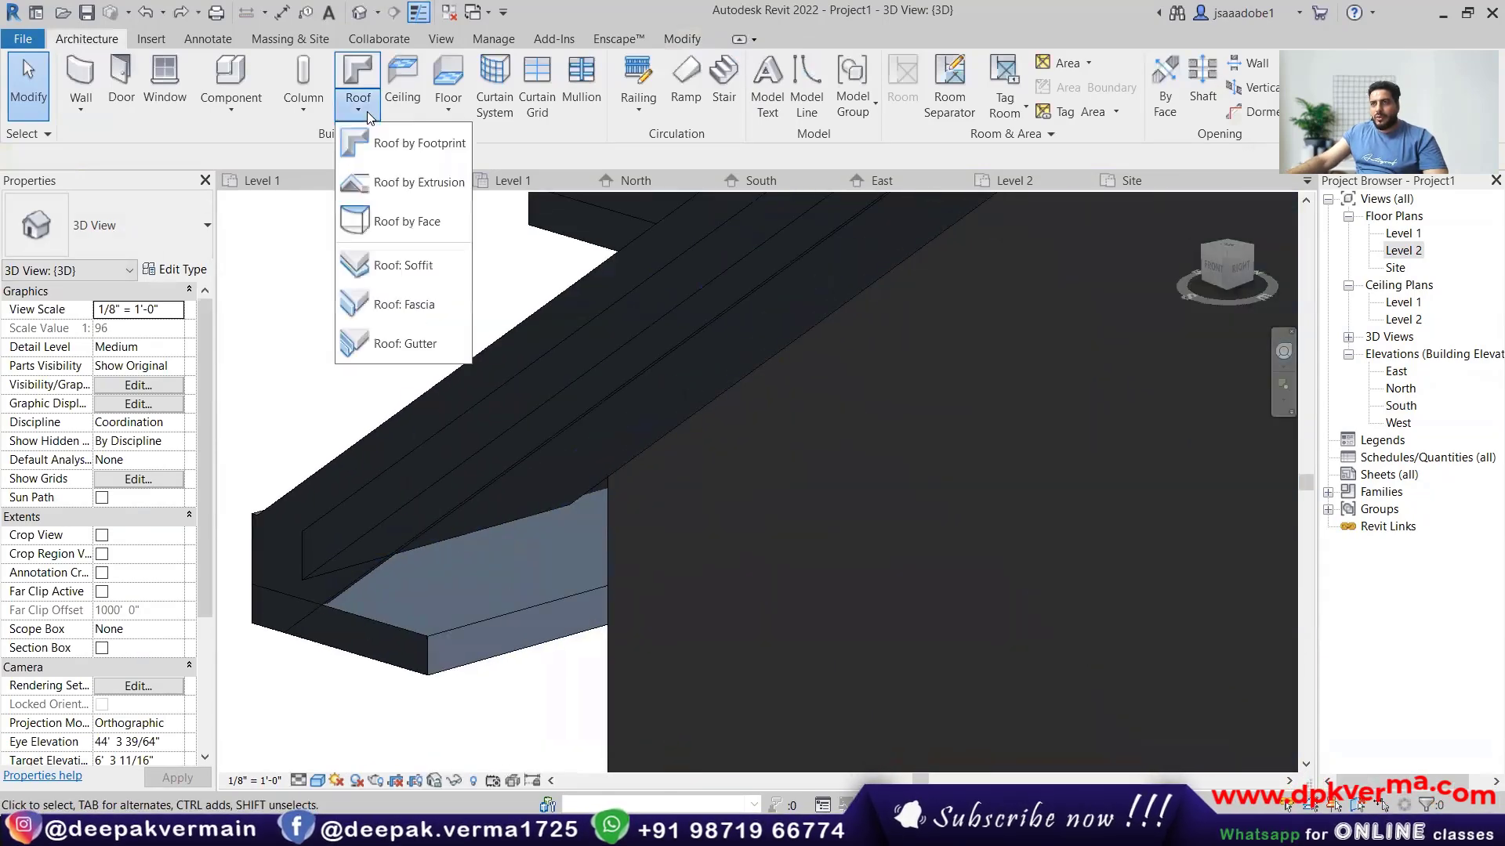
left_click(404, 304)
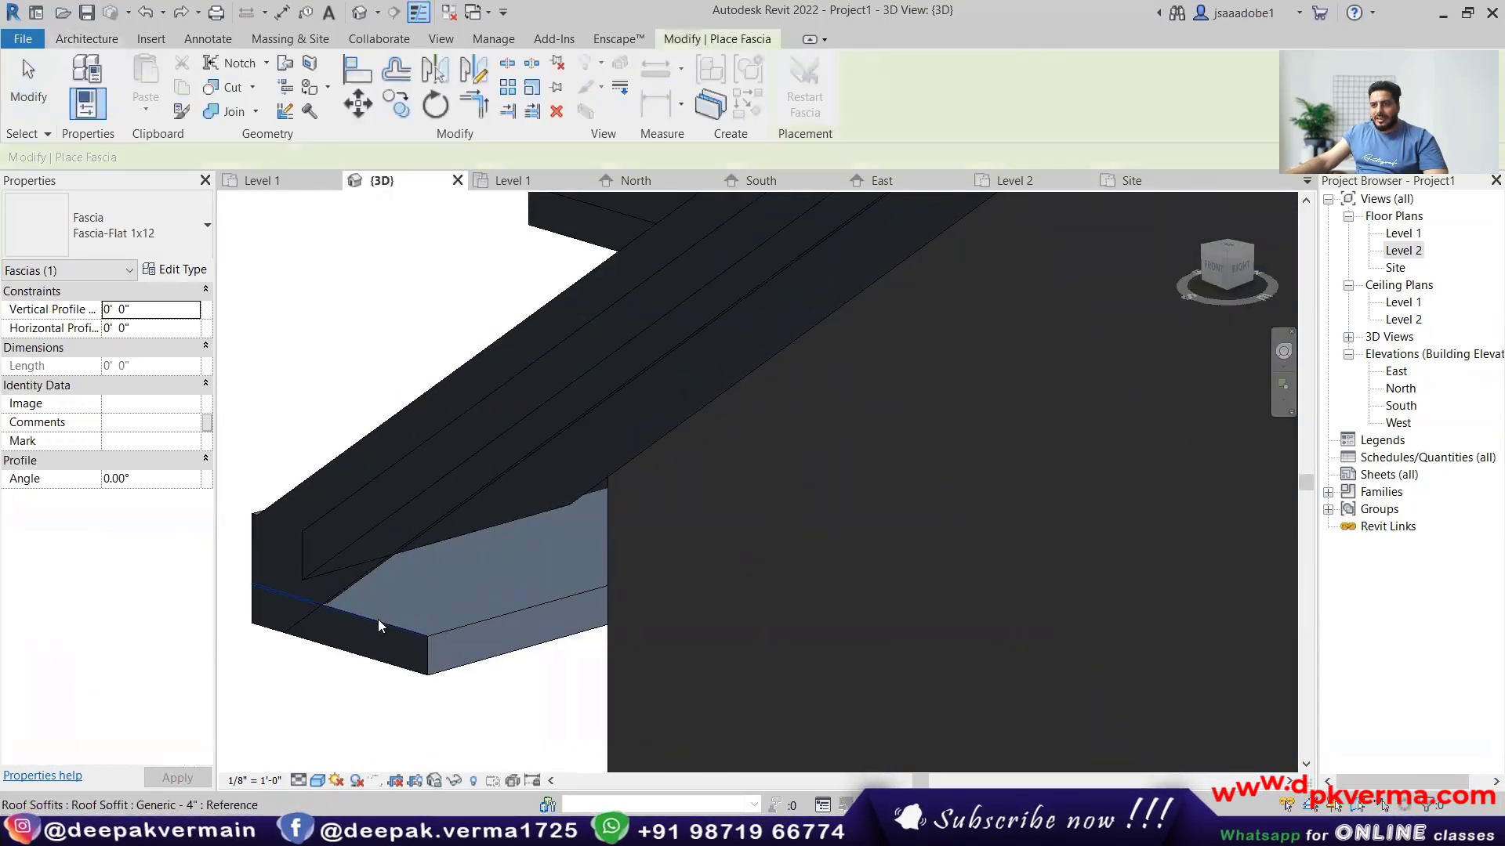
left_click(378, 619)
left_click(452, 627)
key("Escape")
key("Escape")
Flip the new soffit fascia upward and examine how it closes the open eave corner.
left_click(402, 743)
scroll(435, 699, "down", 2)
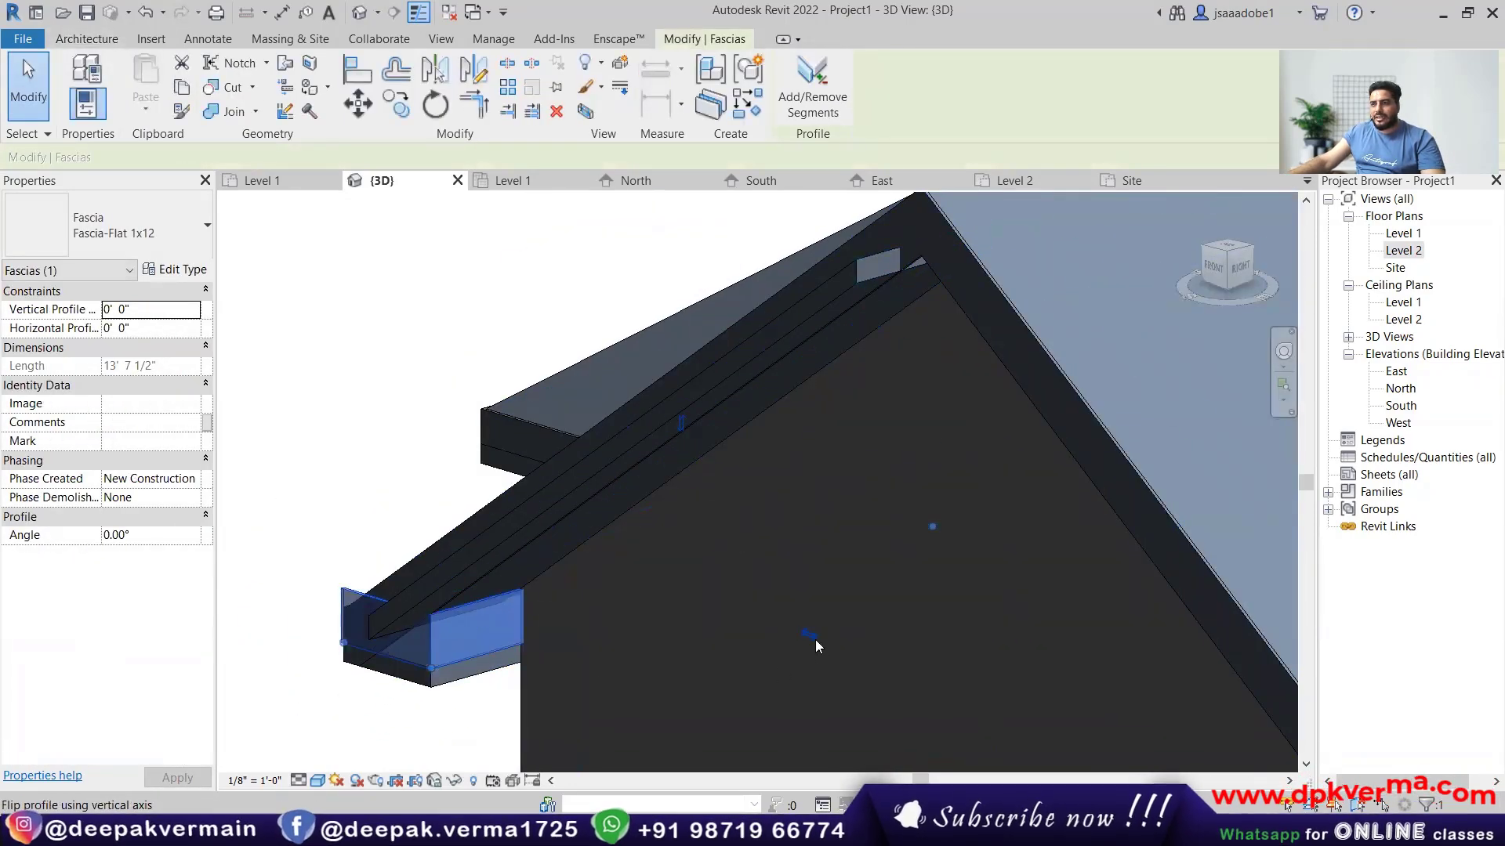
scroll(394, 660, "up", 3)
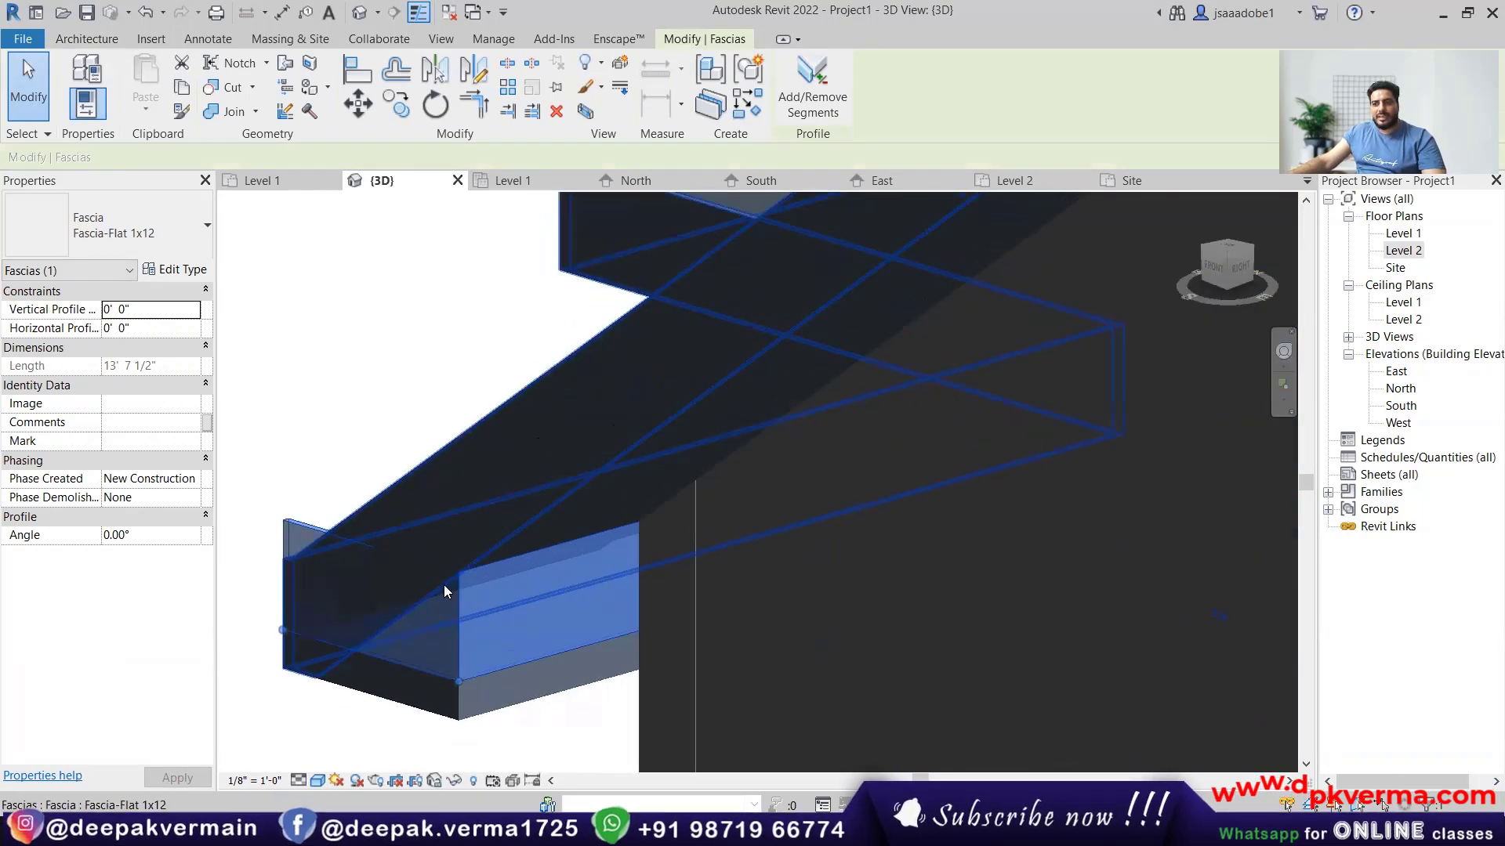
scroll(442, 585, "up", 1)
scroll(502, 567, "down", 3)
middle_click_drag(510, 564, 386, 517, "shift")
scroll(384, 515, "up", 2)
scroll(384, 516, "up", 4)
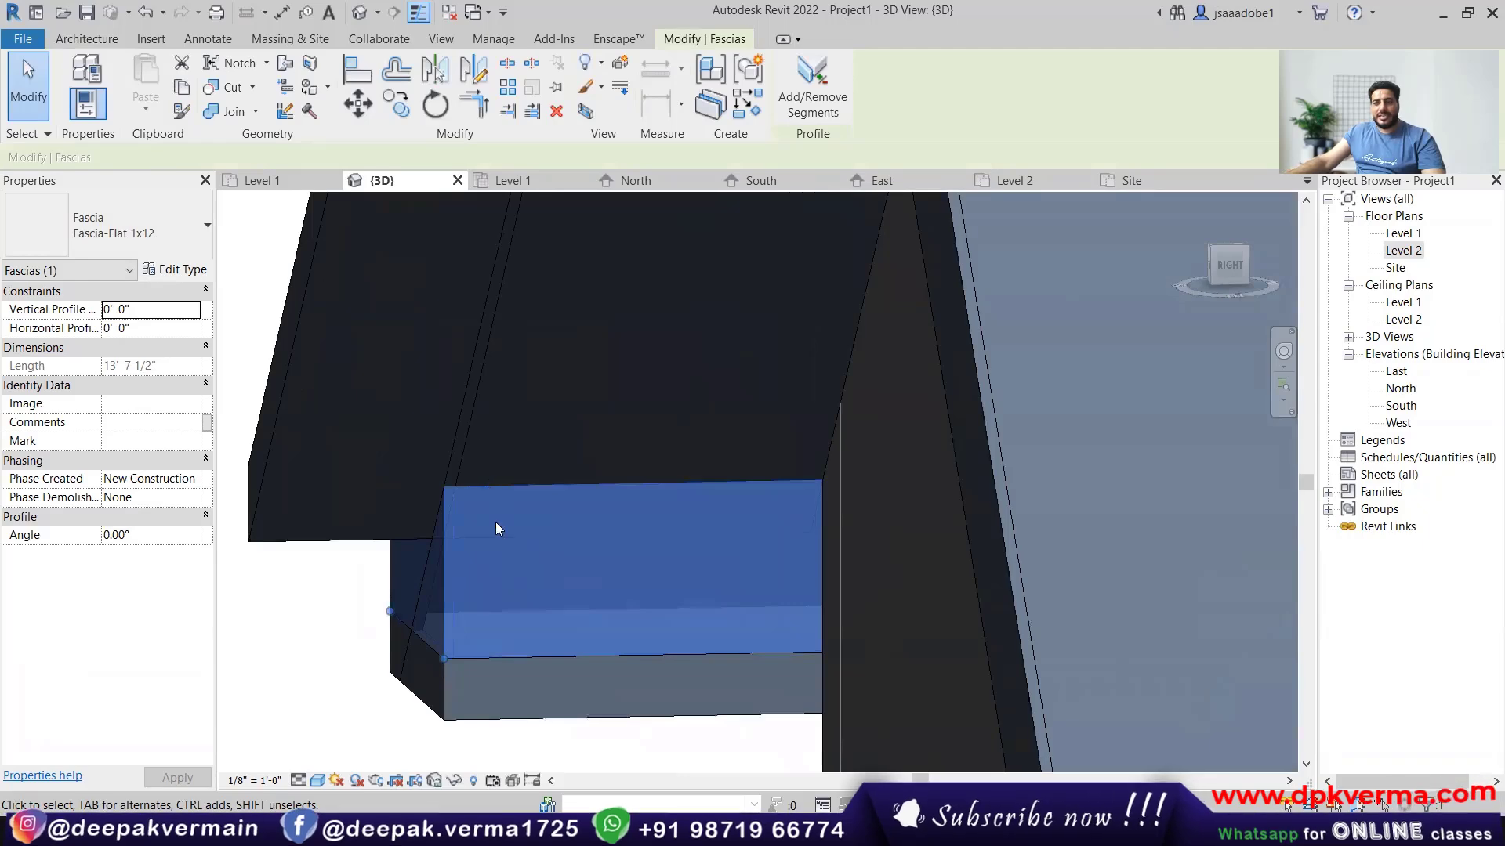
scroll(490, 509, "down", 2)
middle_click_drag(484, 496, 537, 444, "shift")
scroll(435, 442, "up", 2)
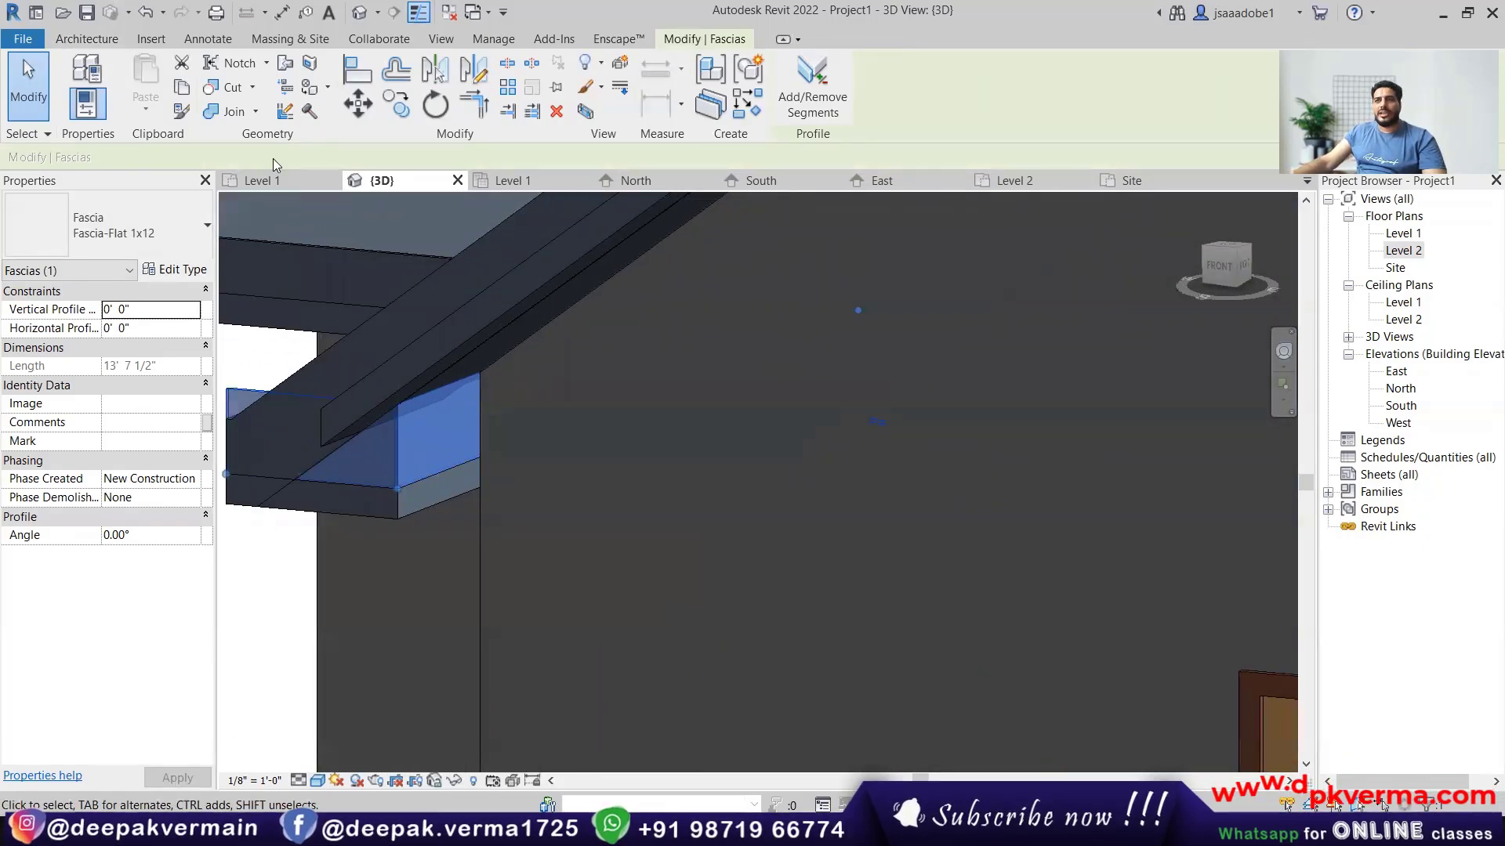
Use Join Geometry to merge the corner fascia with the adjoining roof fascia at the west eave.
left_click(256, 112)
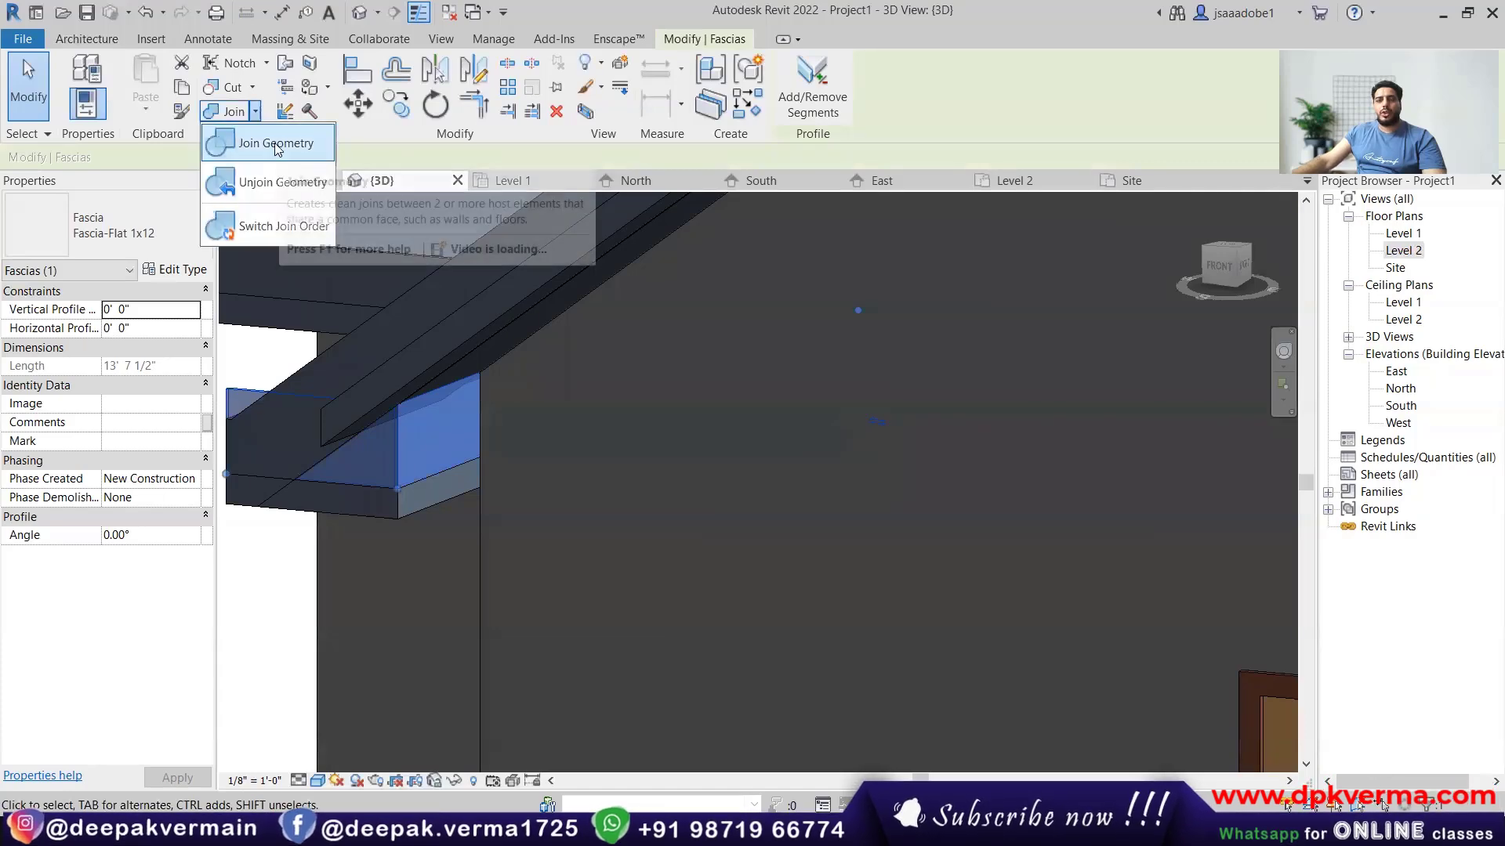
left_click(251, 144)
middle_click_drag(372, 470, 442, 492)
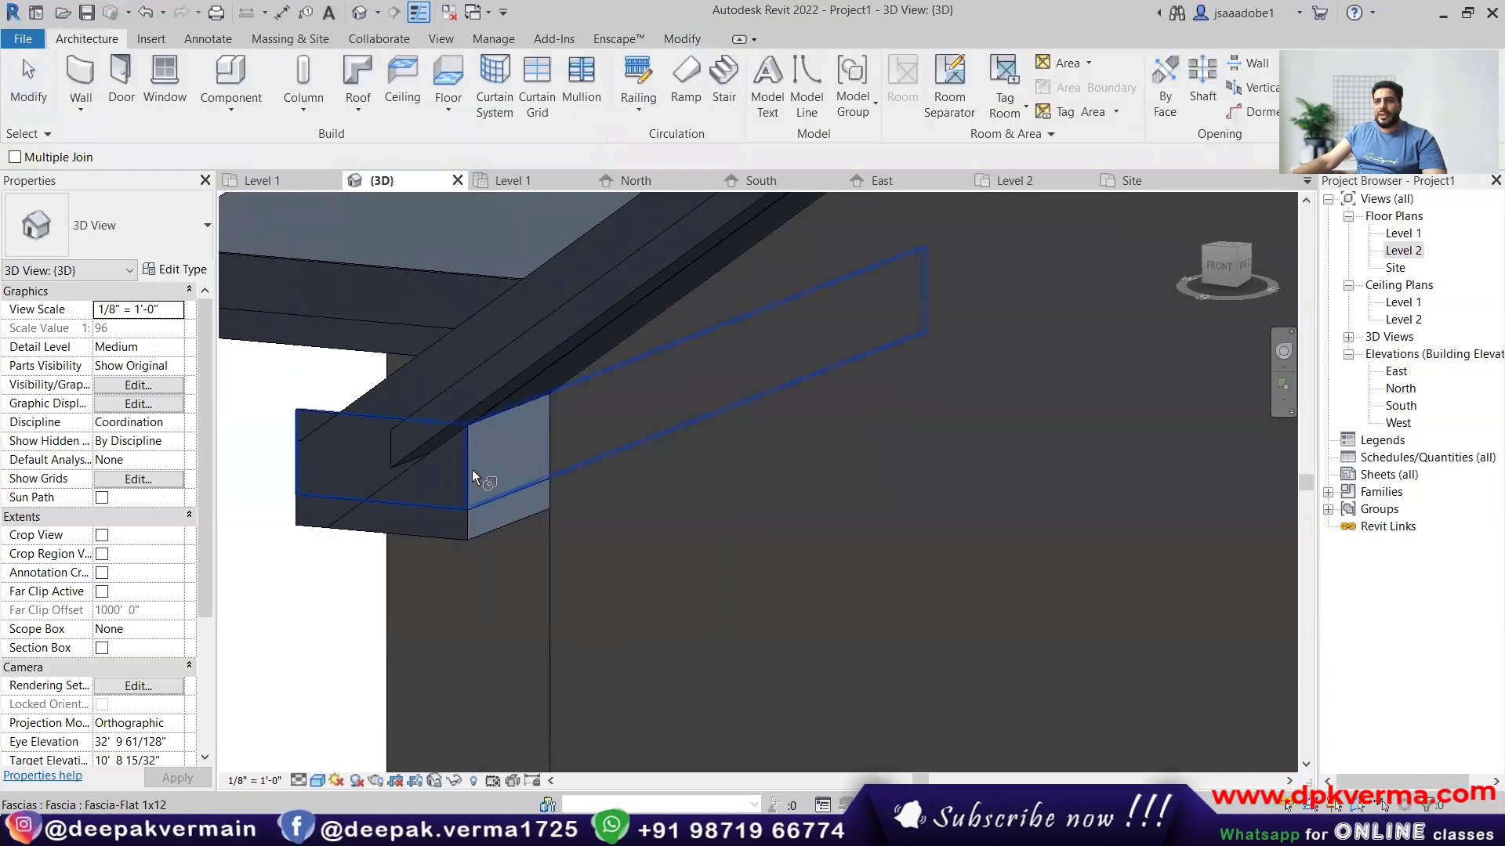
left_click(385, 489)
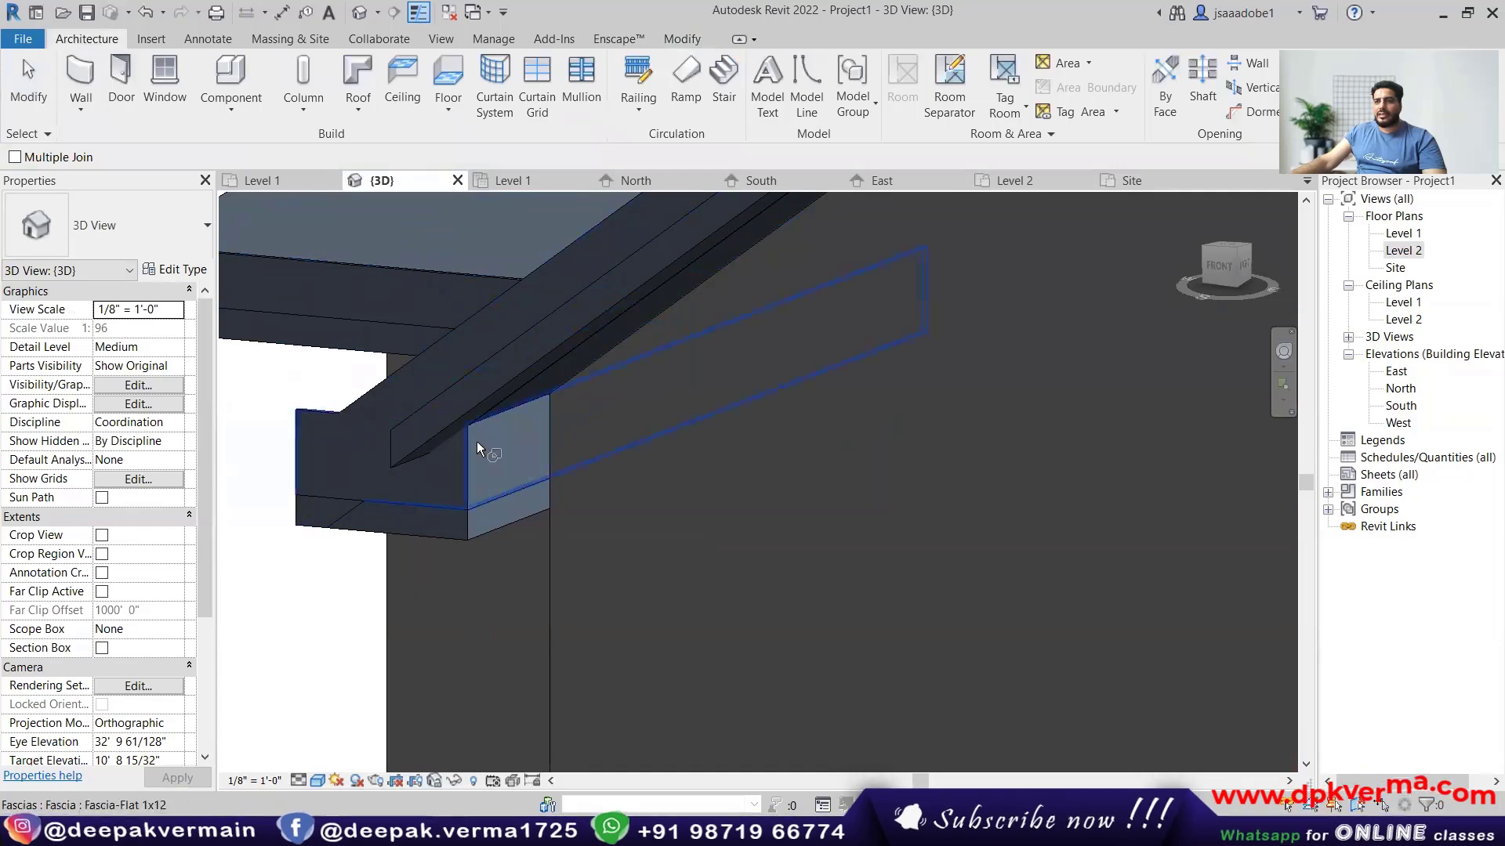
middle_click_drag(466, 469, 407, 369, "shift")
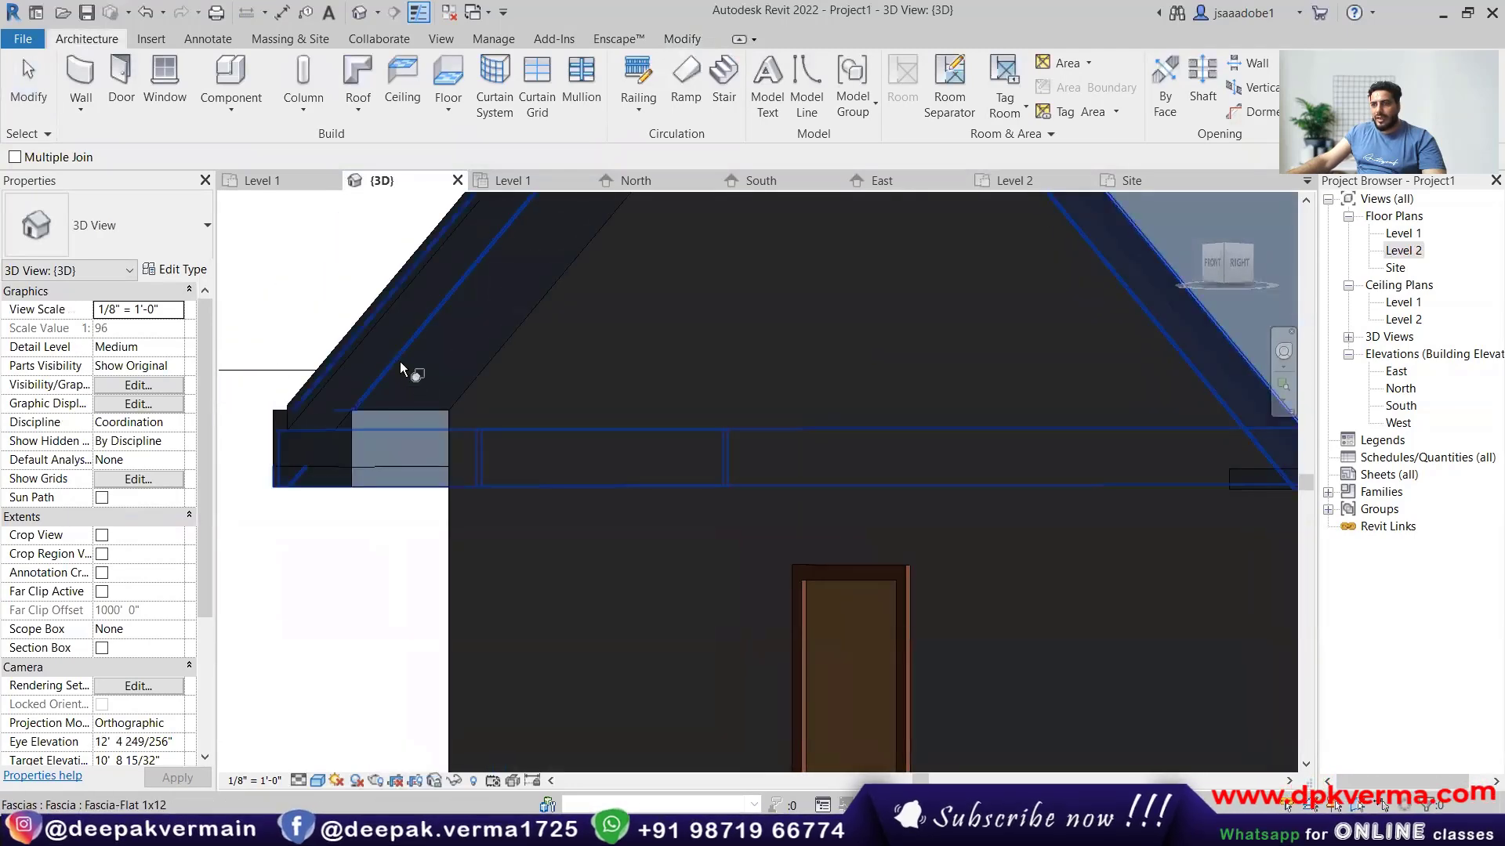
left_click(356, 460)
middle_click_drag(354, 458, 600, 518, "shift")
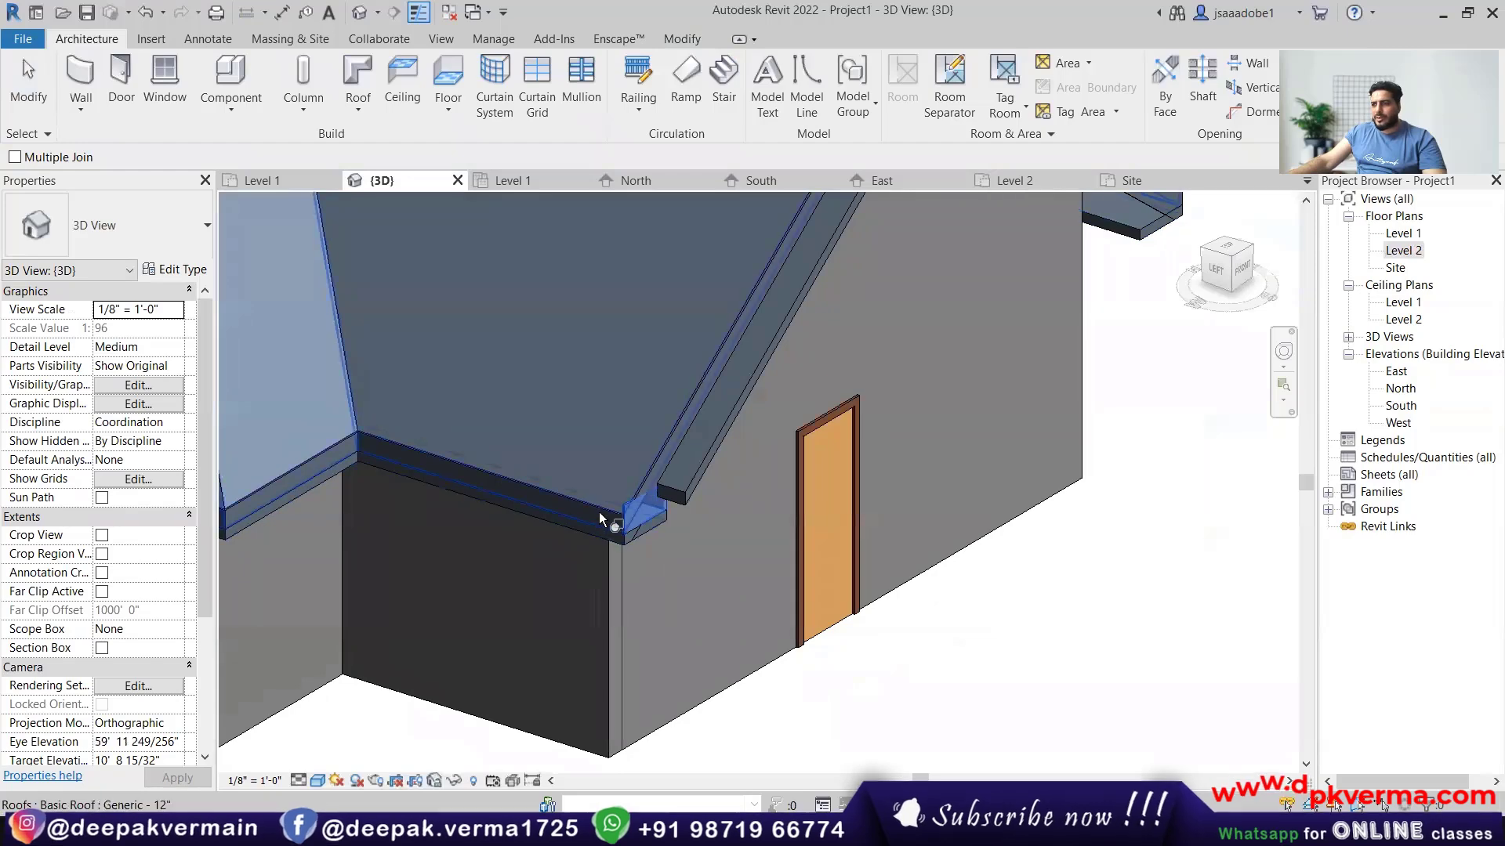
left_click(629, 508)
scroll(634, 533, "up", 5)
middle_click_drag(634, 533, 533, 464, "shift")
scroll(533, 463, "down", 3)
key("Escape")
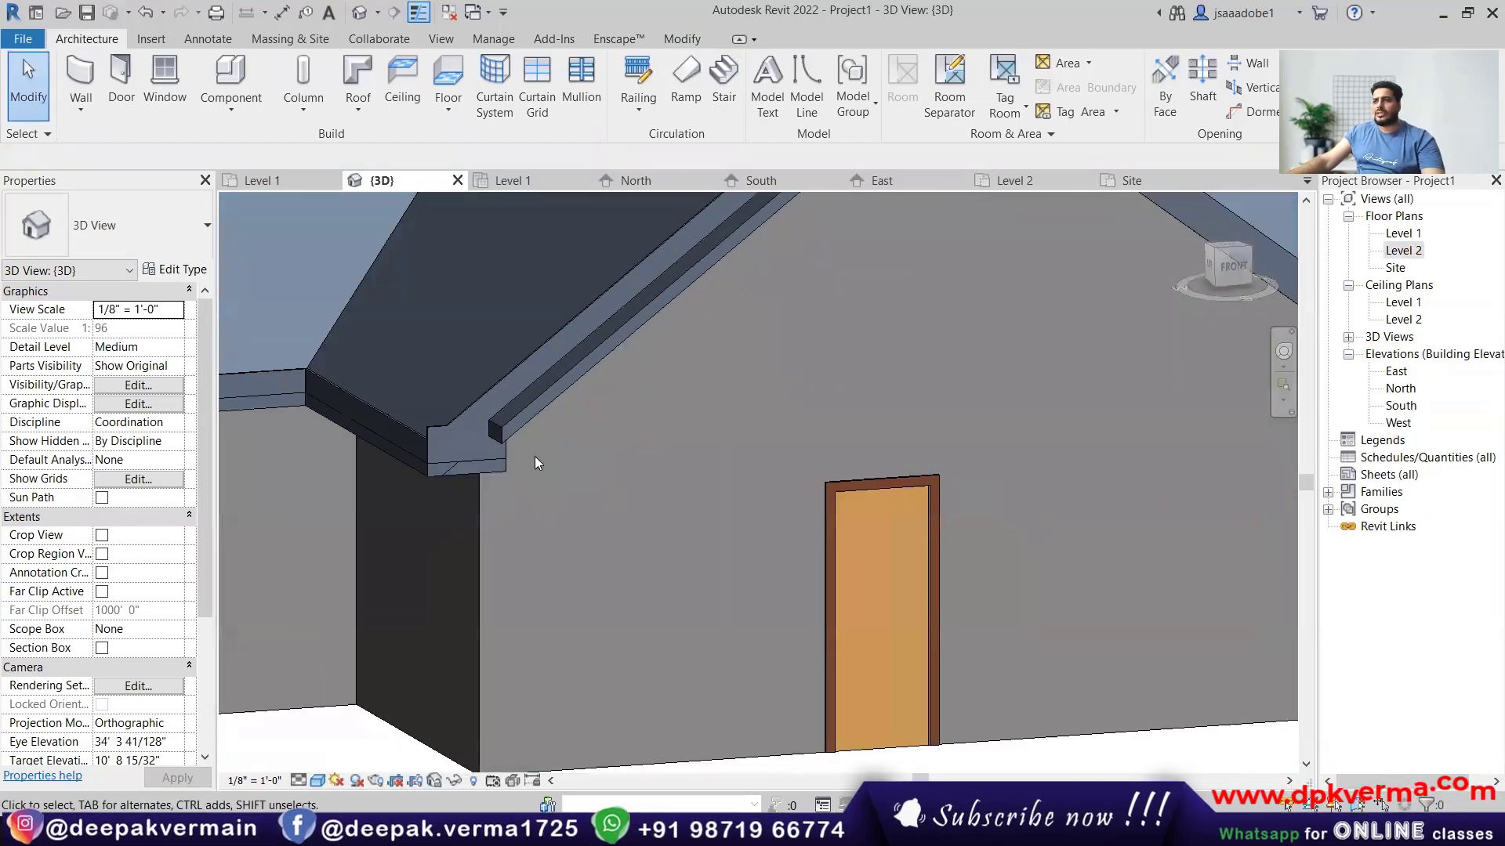
Edit the sloped gable soffit's boundary in the Site plan, pulling its front line back to the roof edge for a 2' 0 3/4" depth.
left_click(550, 414)
scroll(720, 411, "down", 3)
middle_click_drag(721, 415, 746, 468, "shift")
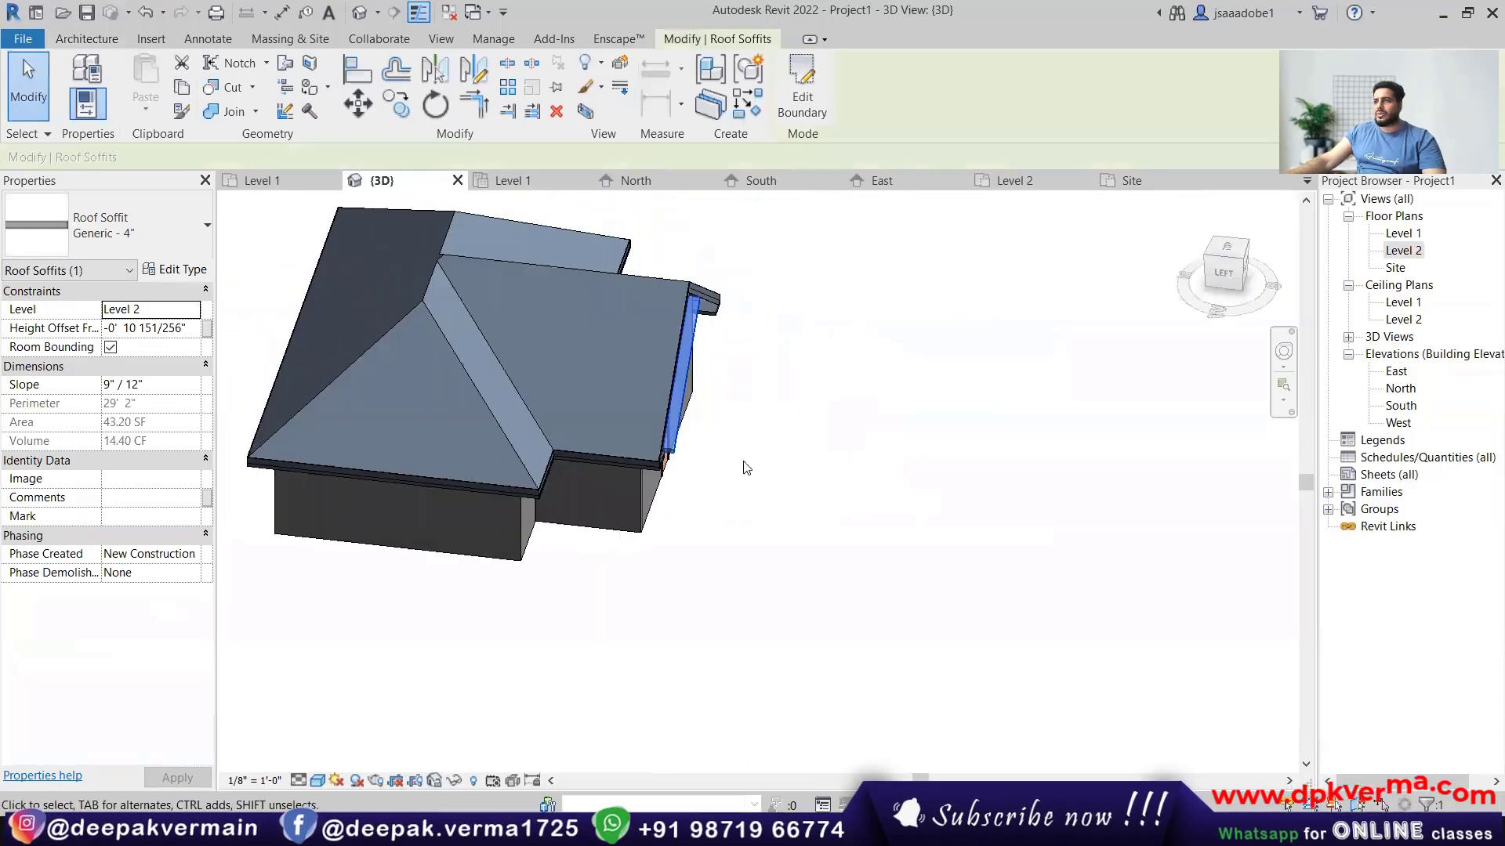
left_click(796, 88)
scroll(685, 424, "up", 4)
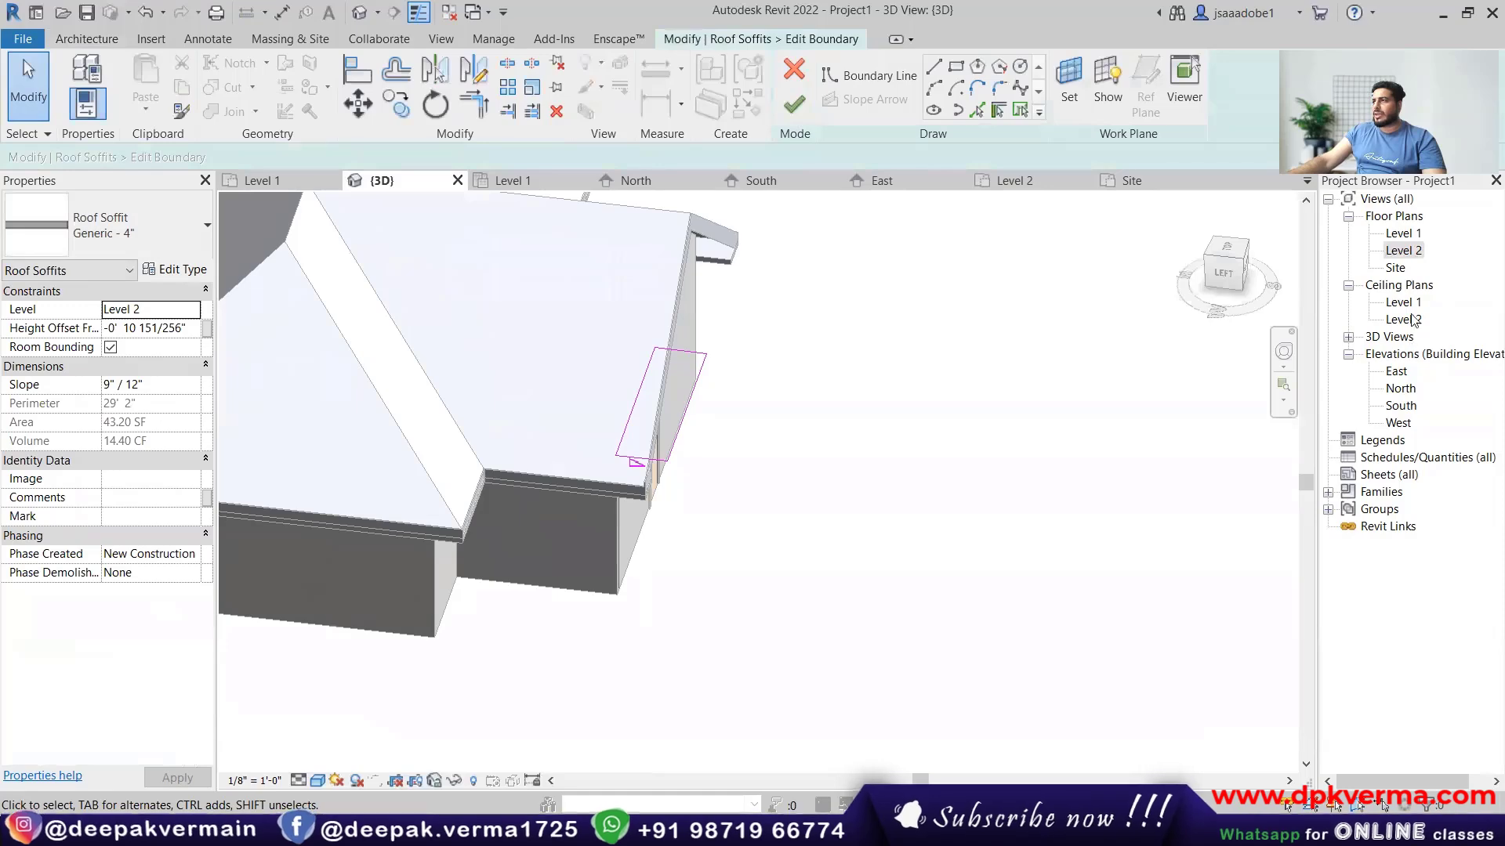
double_click(1395, 269)
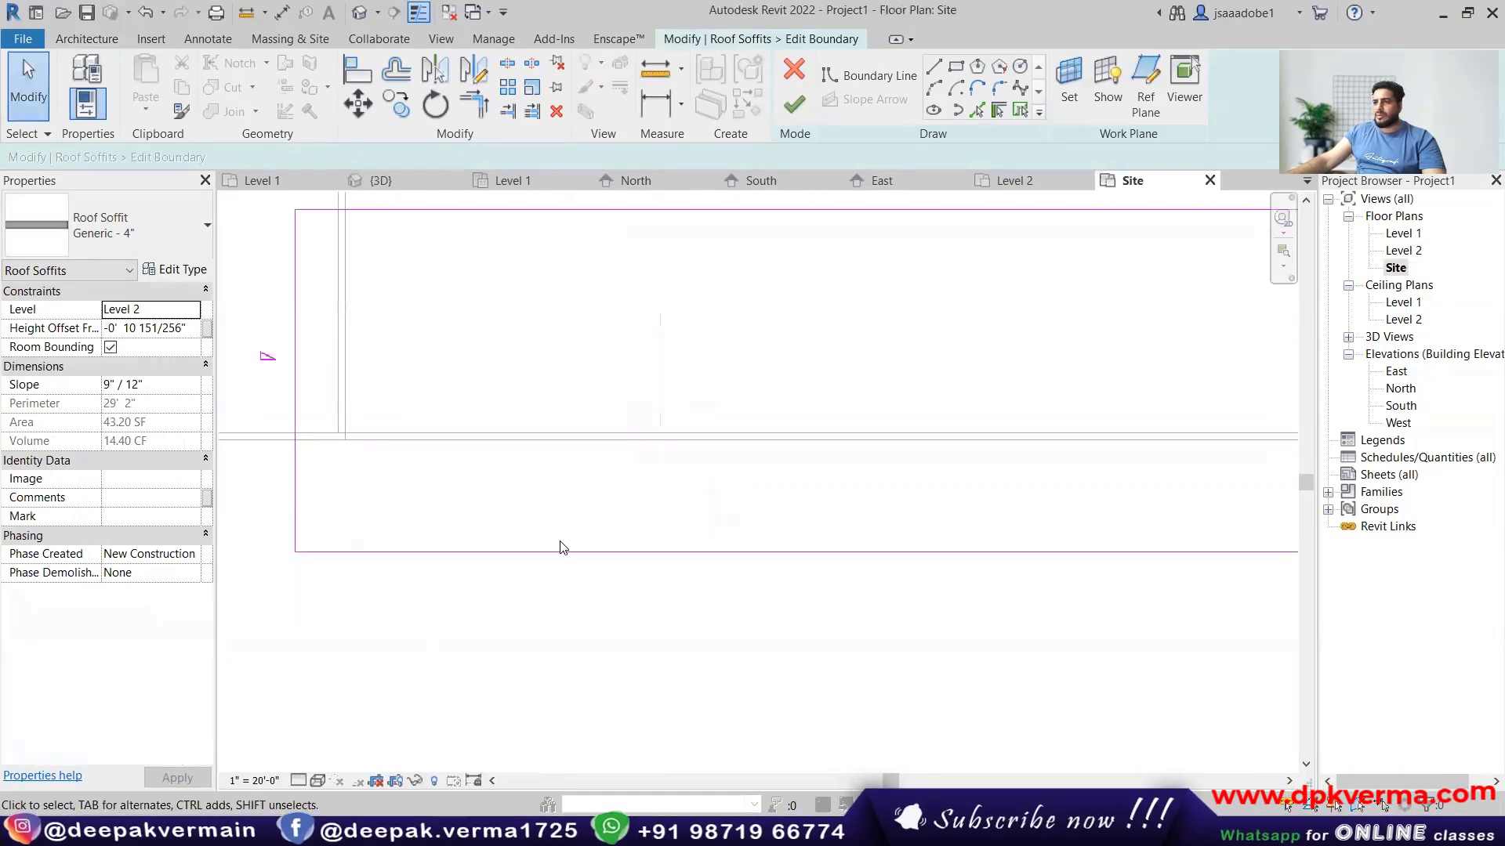
left_click_drag(566, 521, 554, 440)
scroll(778, 416, "down", 3)
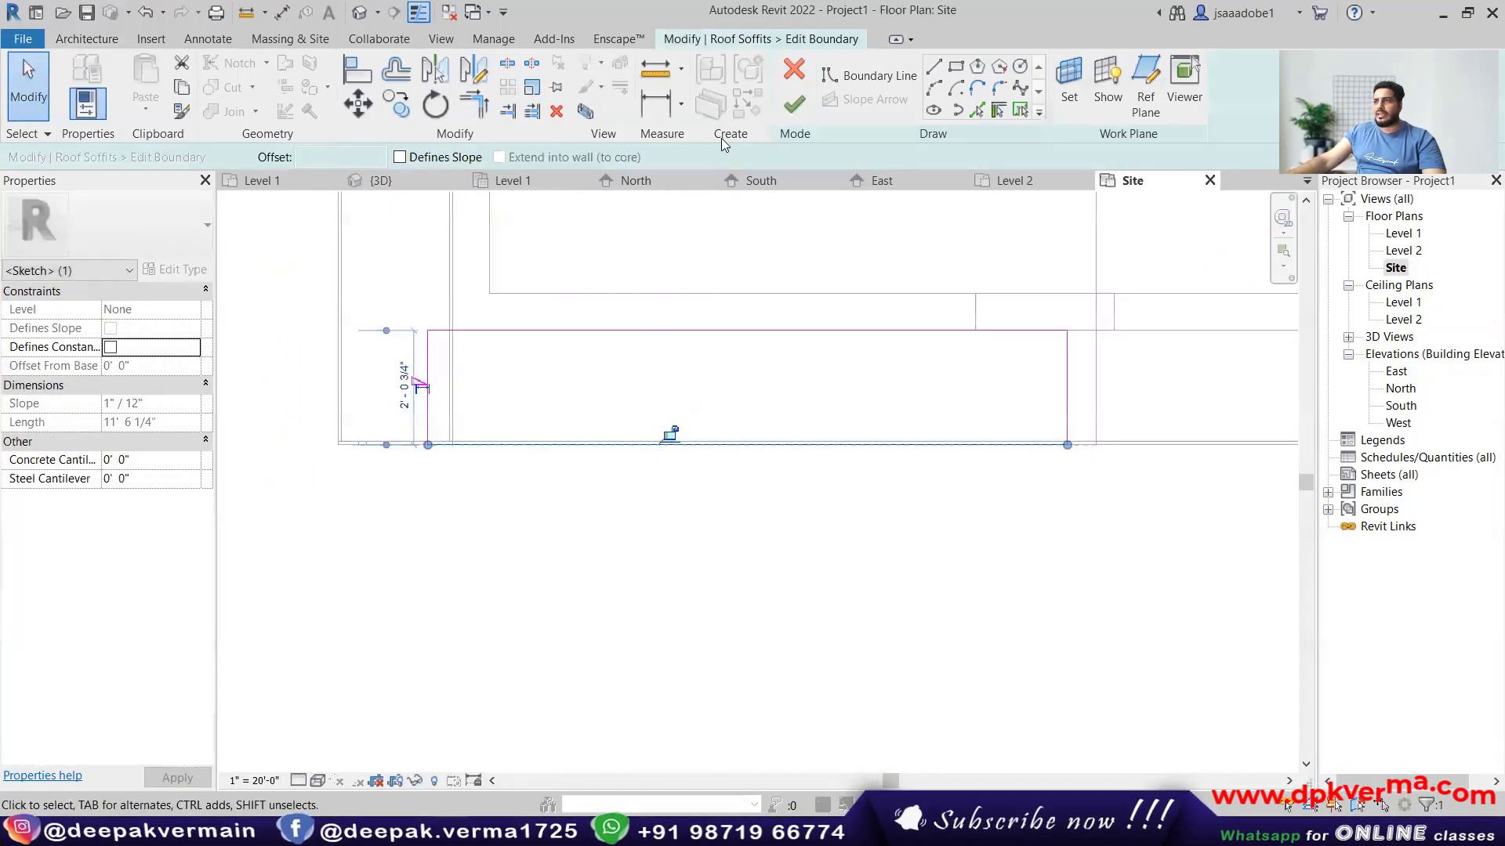
left_click(793, 105)
left_click(361, 14)
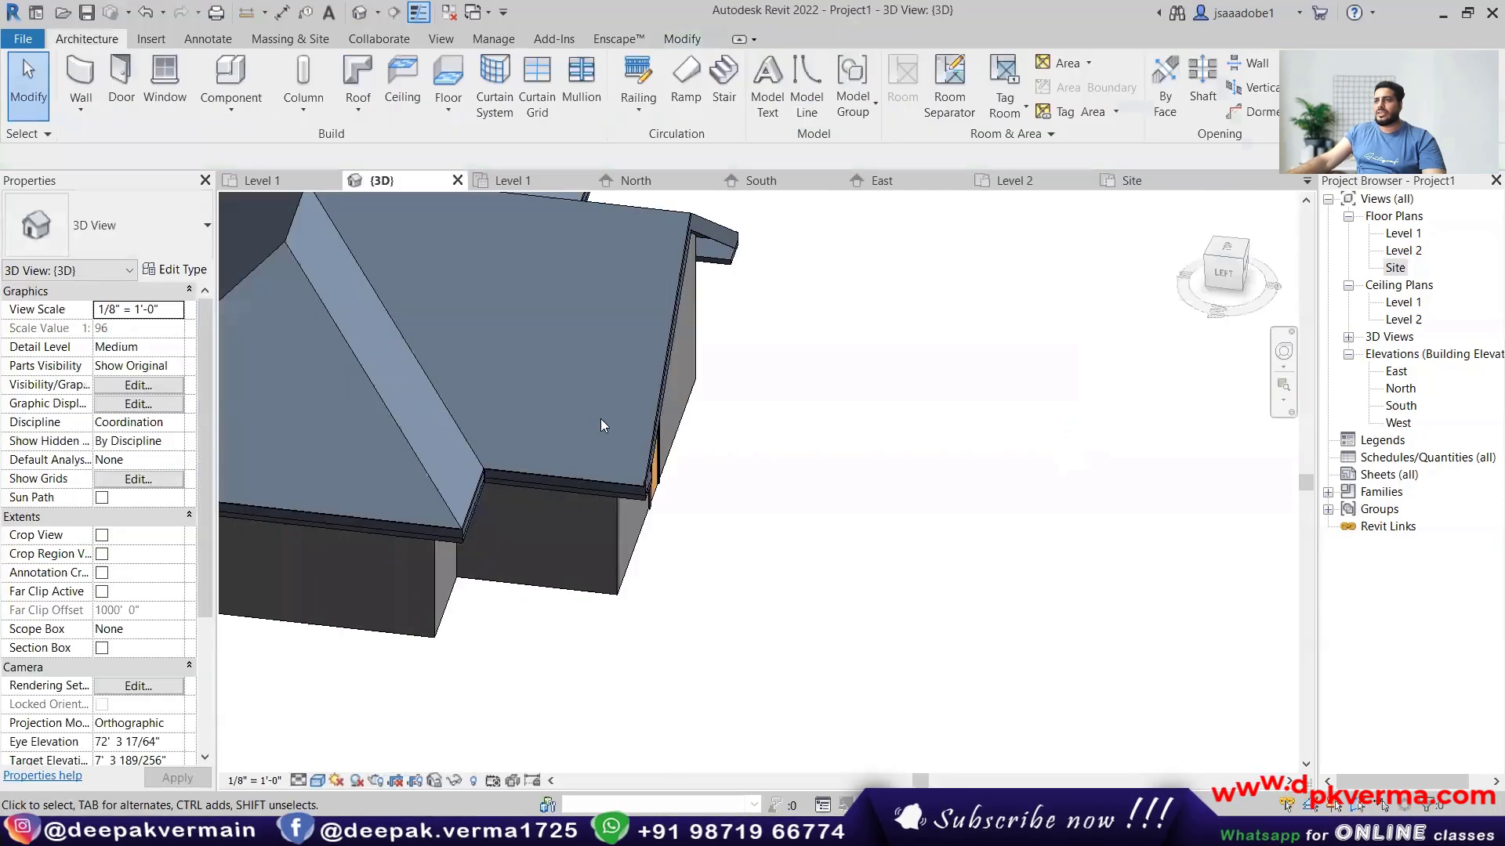
Try to join the corner fascia with the adjacent piece at its upper inner corner using Join Geometry.
middle_click_drag(671, 480, 486, 369, "shift")
scroll(509, 392, "up", 5)
scroll(544, 437, "up", 3)
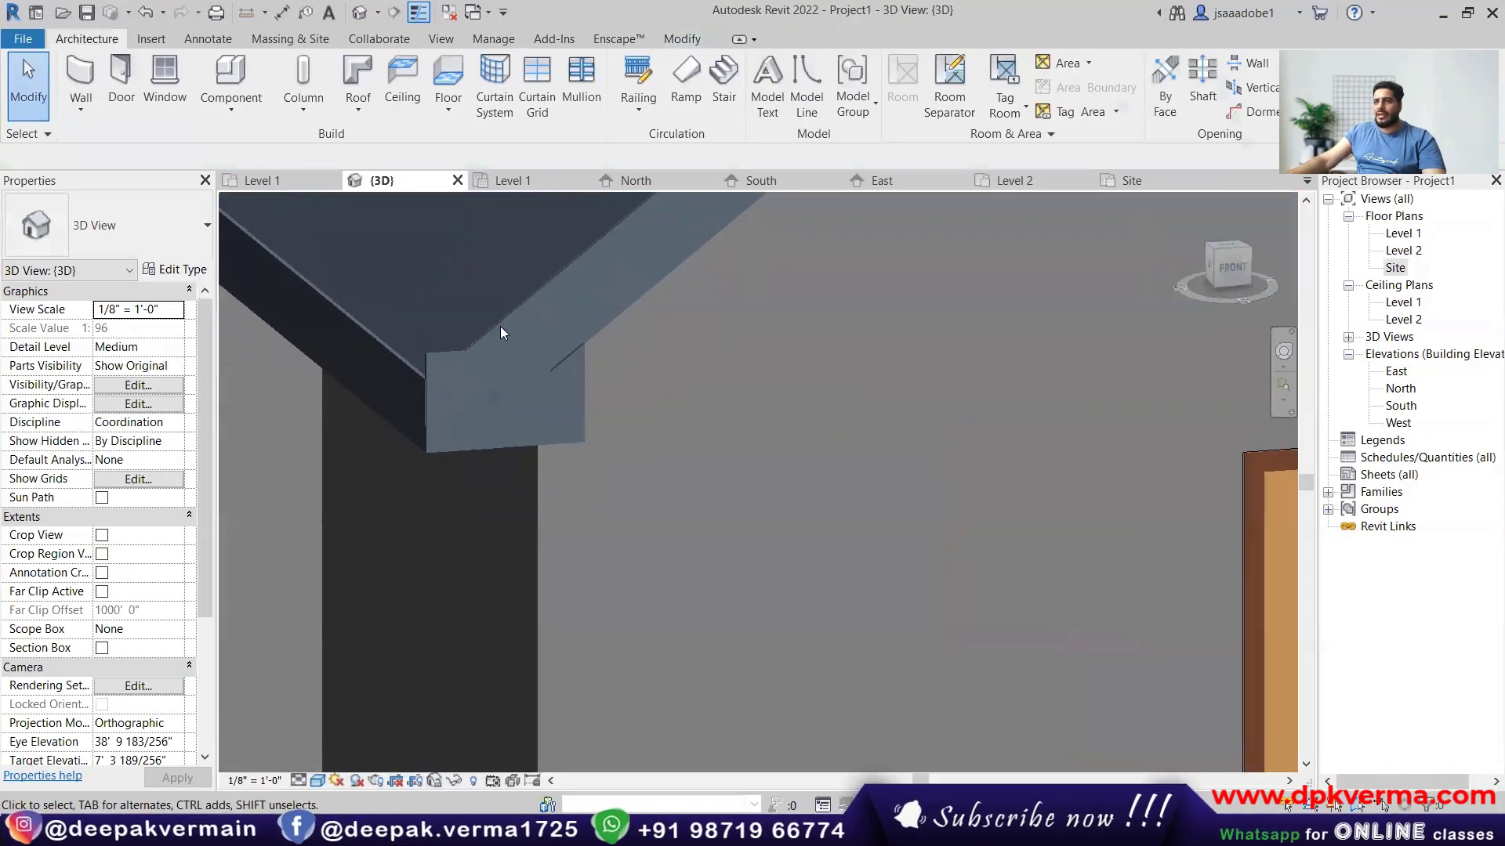
left_click(683, 39)
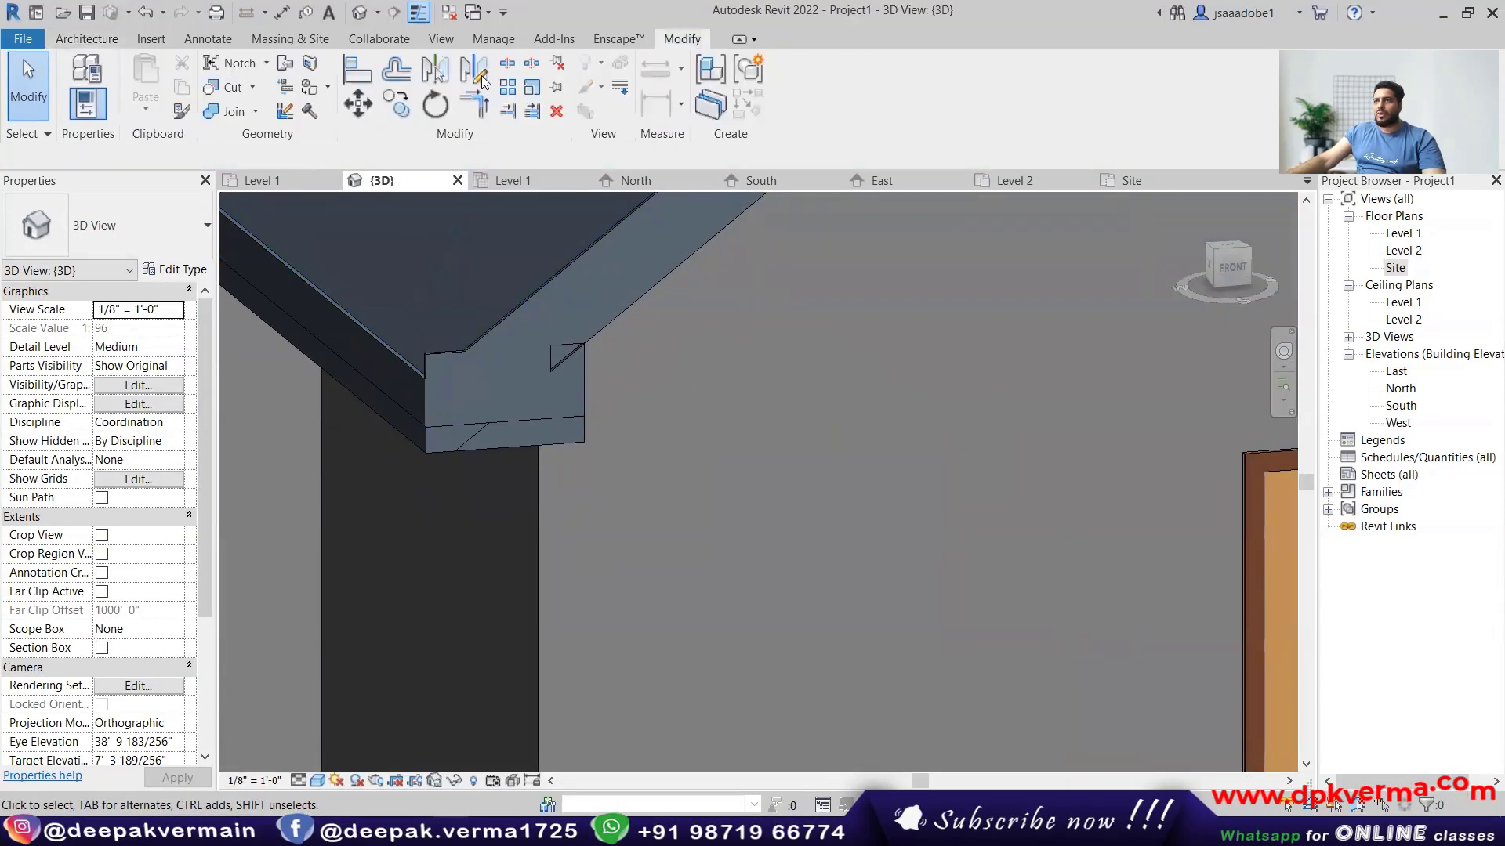
left_click(256, 111)
left_click(271, 146)
scroll(584, 382, "up", 2)
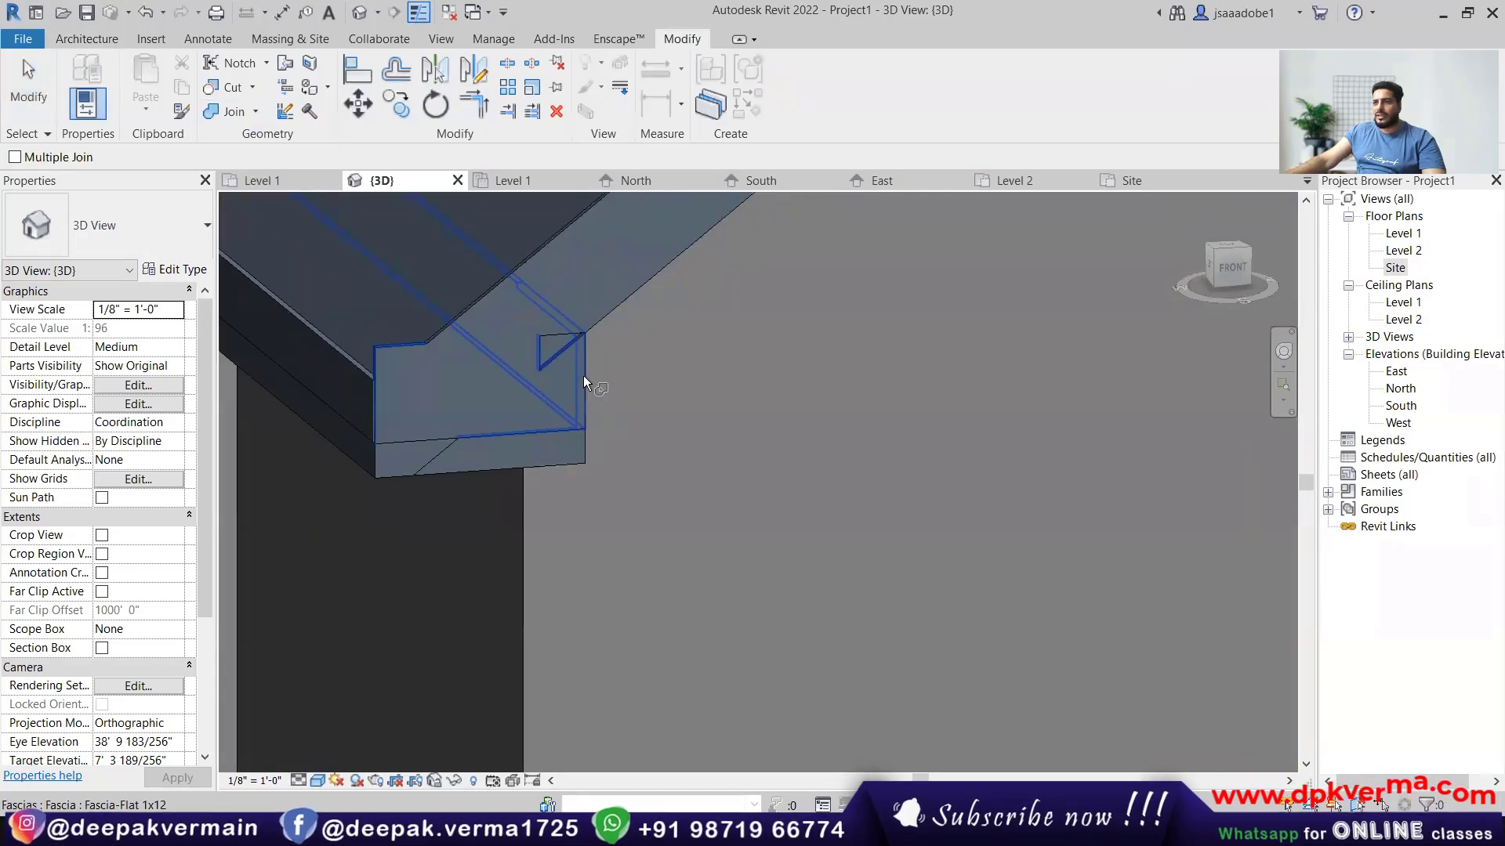
left_click(584, 378)
left_click(549, 337)
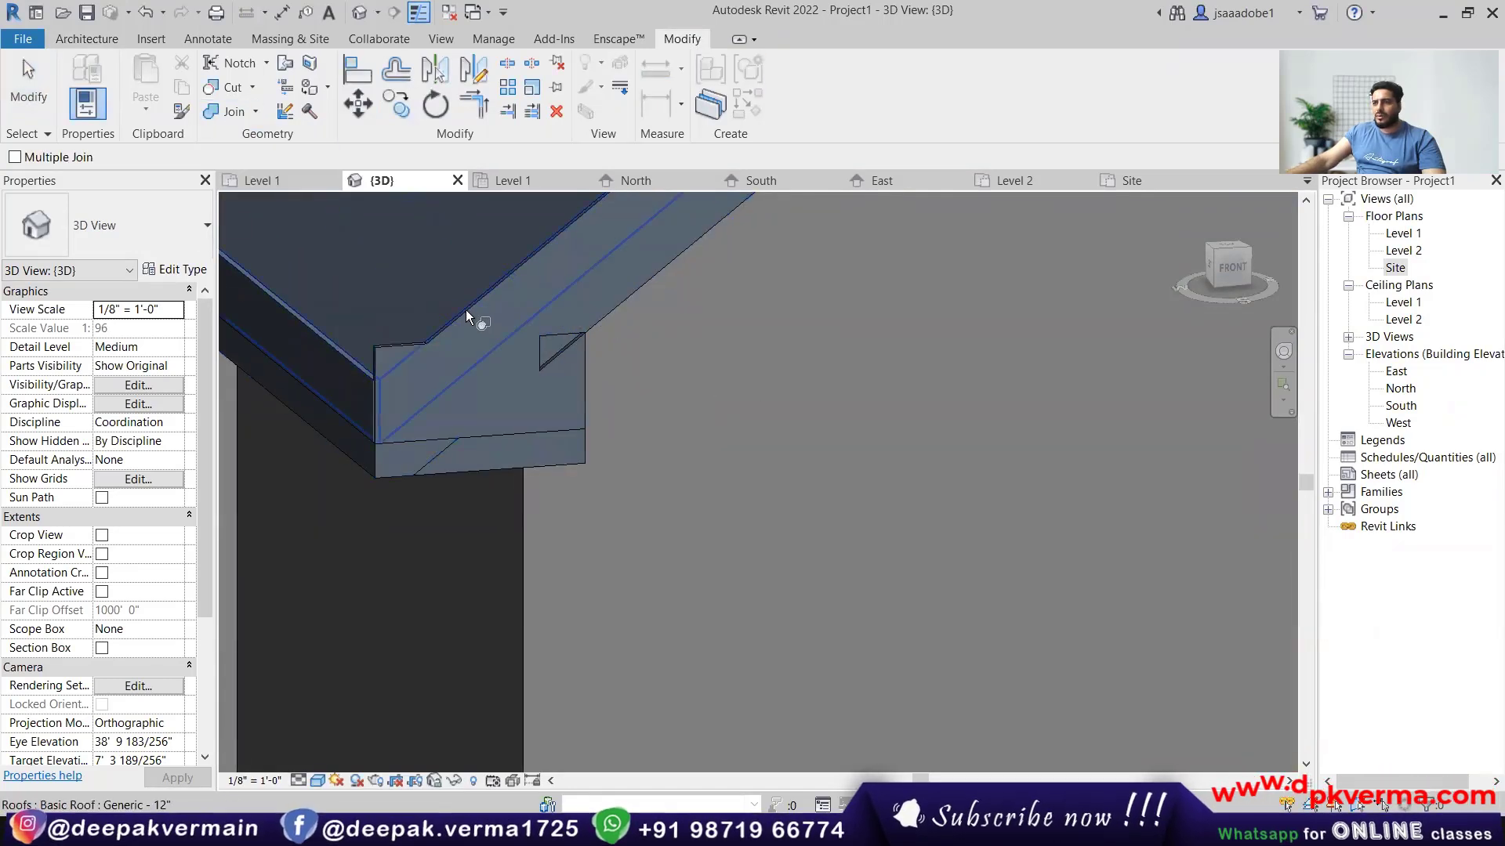
scroll(589, 387, "down", 5)
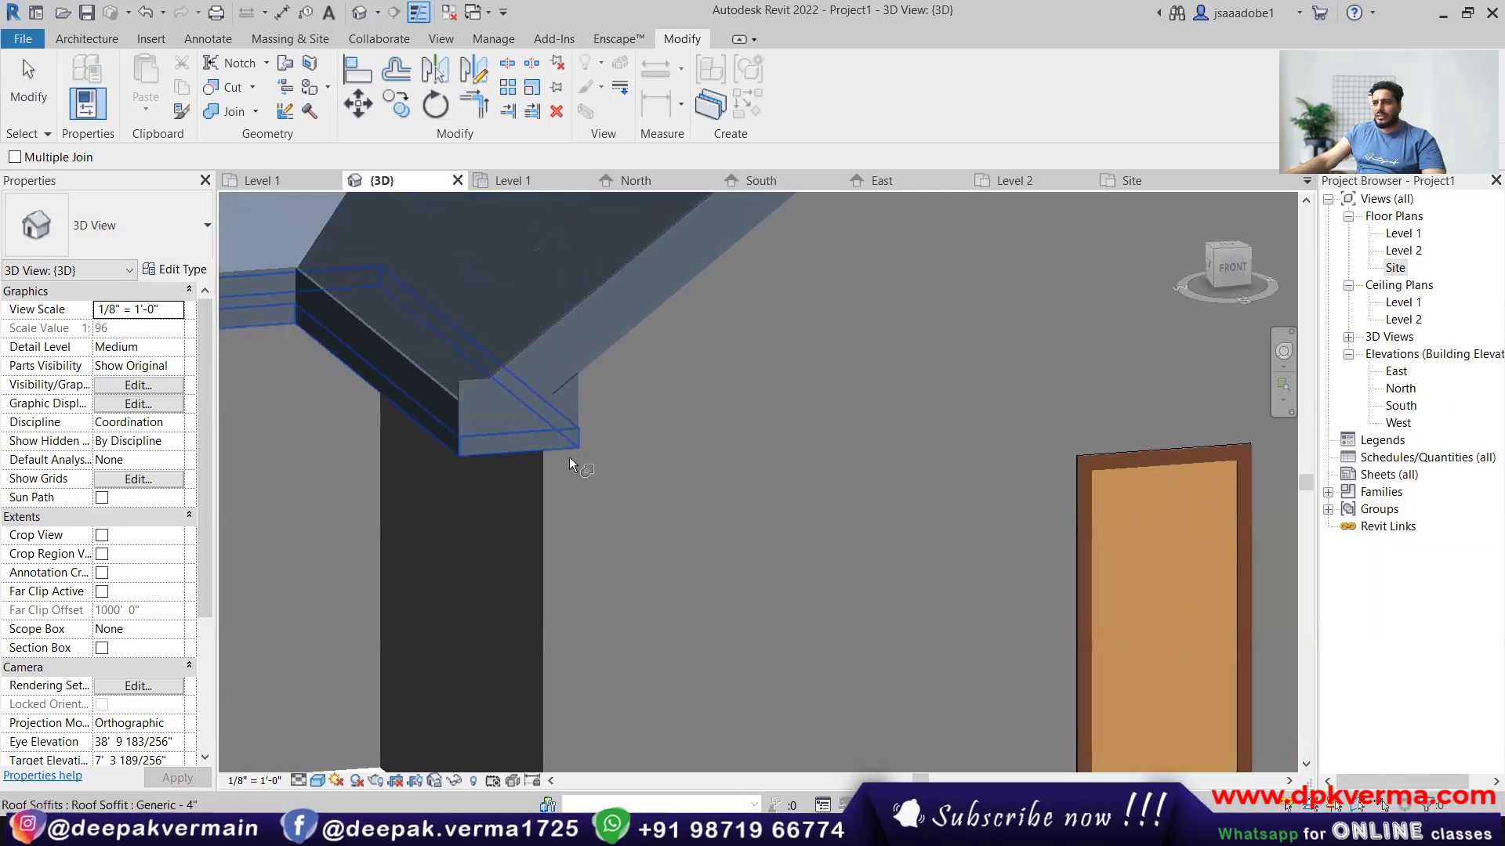
right_click(379, 484)
left_click(399, 484)
right_click(273, 437)
left_click(298, 443)
Select the roof's perimeter fascia and examine where it meets the corner fascia at the west eave.
scroll(419, 493, "down", 4)
middle_click_drag(568, 508, 653, 506, "shift")
left_click(521, 415)
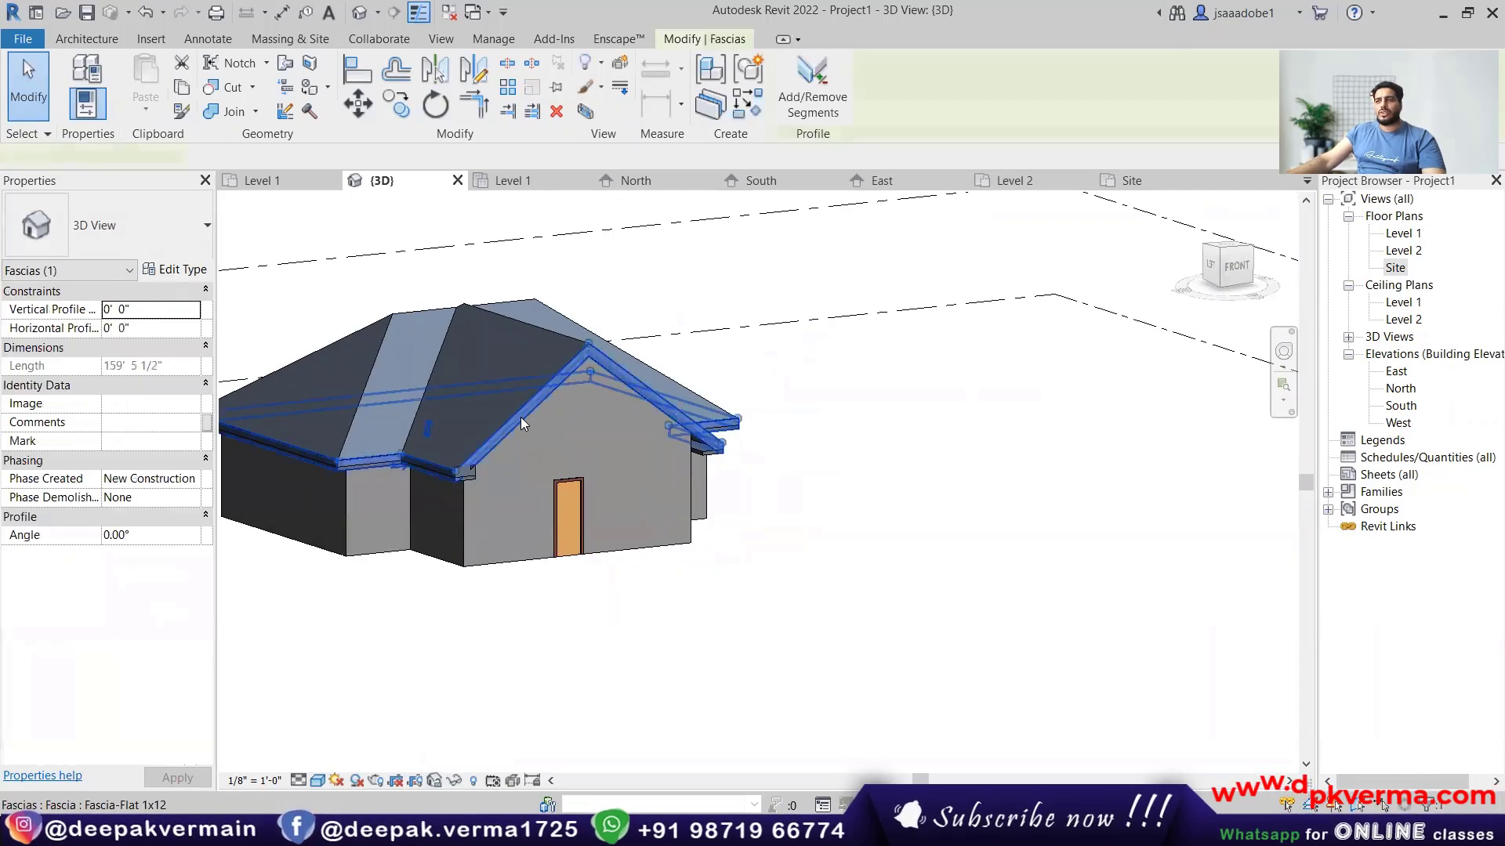
scroll(492, 469, "up", 6)
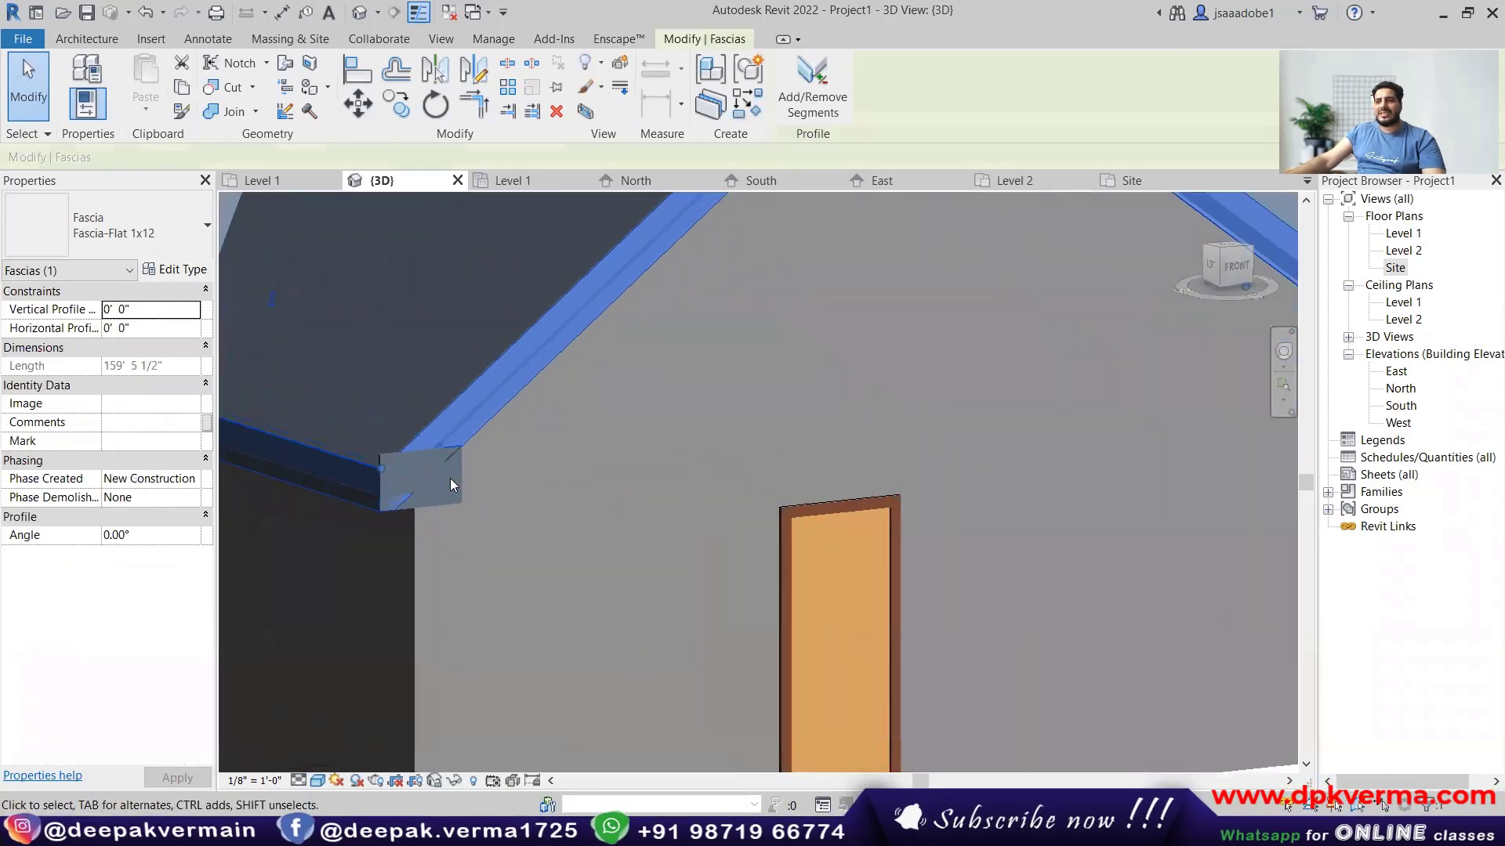
Create a new material named WOODEN for the Fascia-Flat 1x12 type of the fascia along the roof edges.
left_click(388, 456)
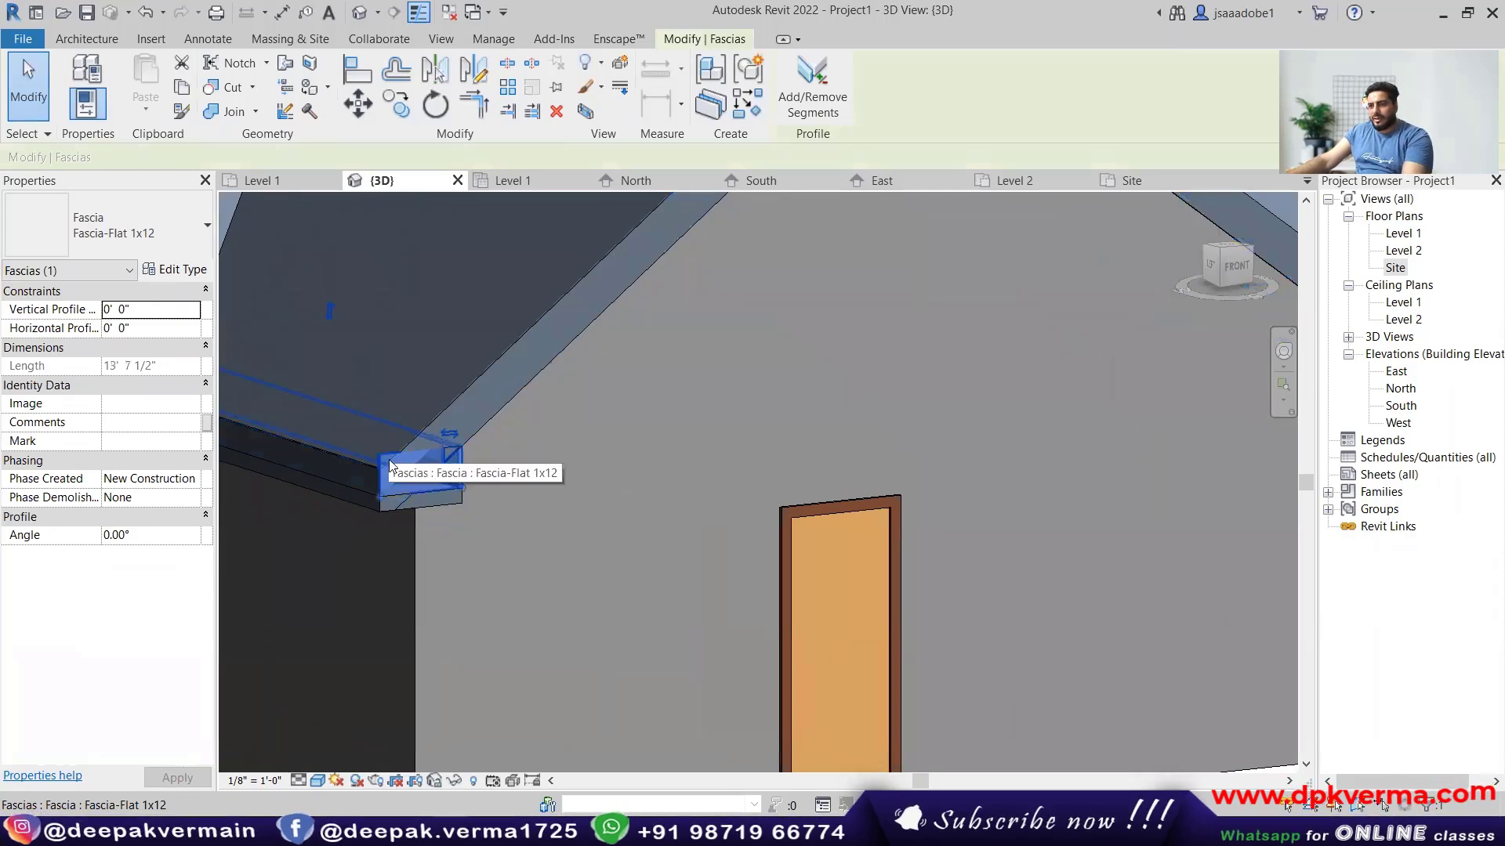
key("Escape")
middle_click_drag(414, 527, 446, 439, "shift")
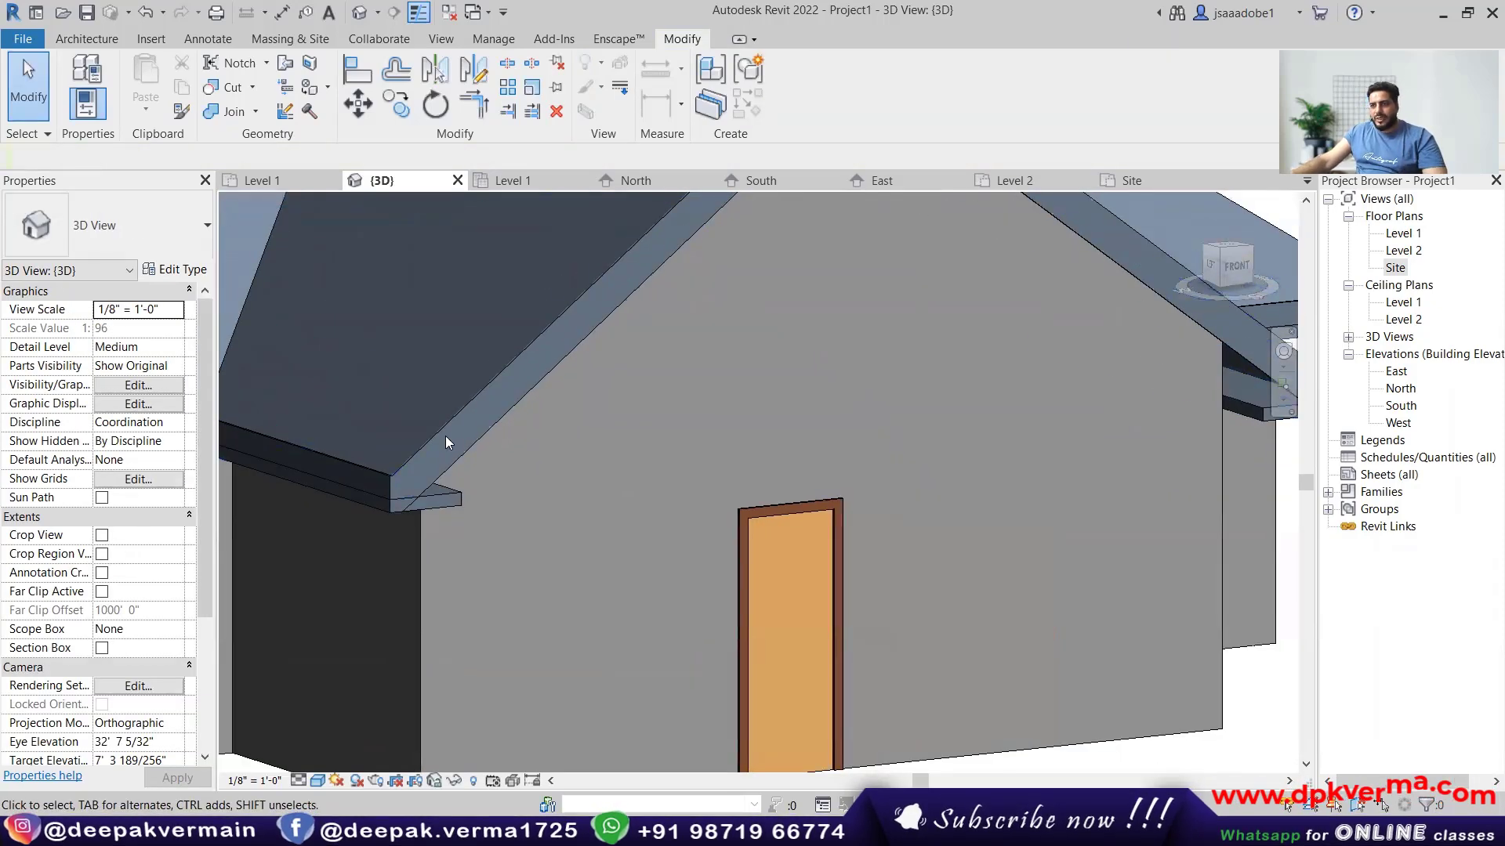
left_click(443, 429)
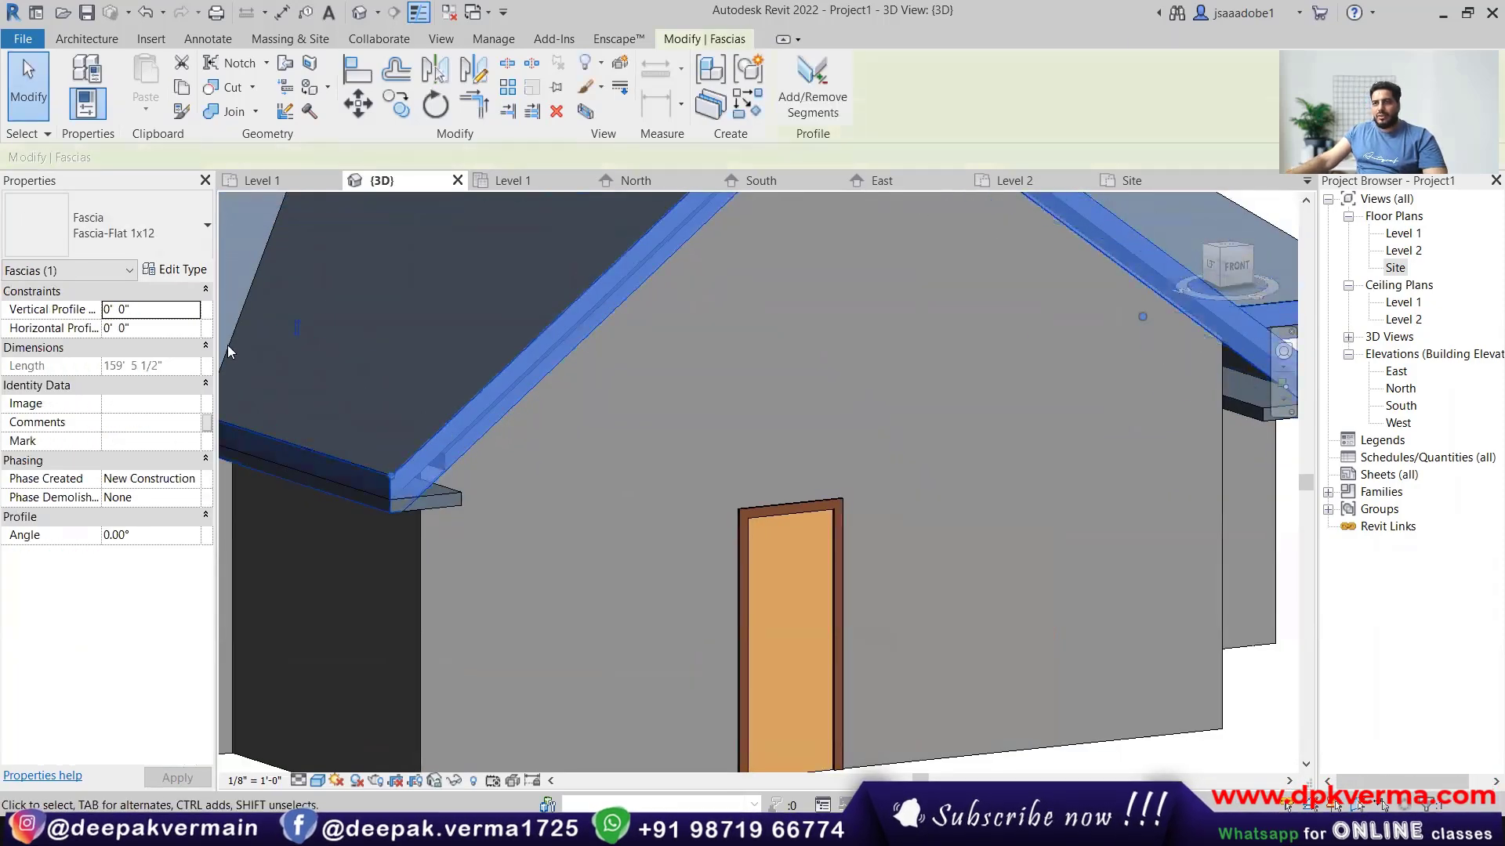
left_click(195, 272)
left_click(1167, 320)
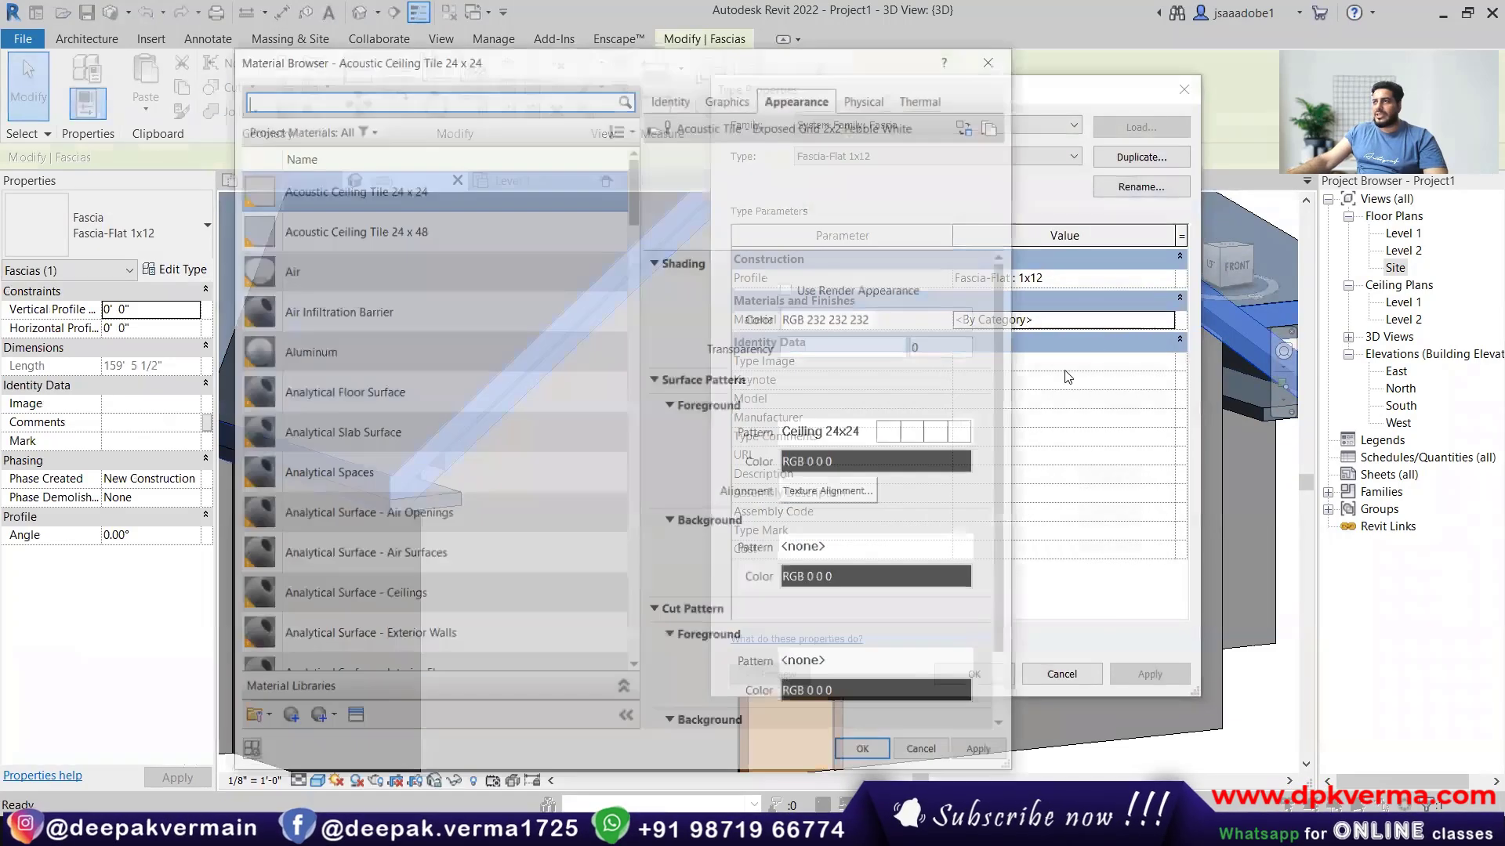
left_click(290, 720)
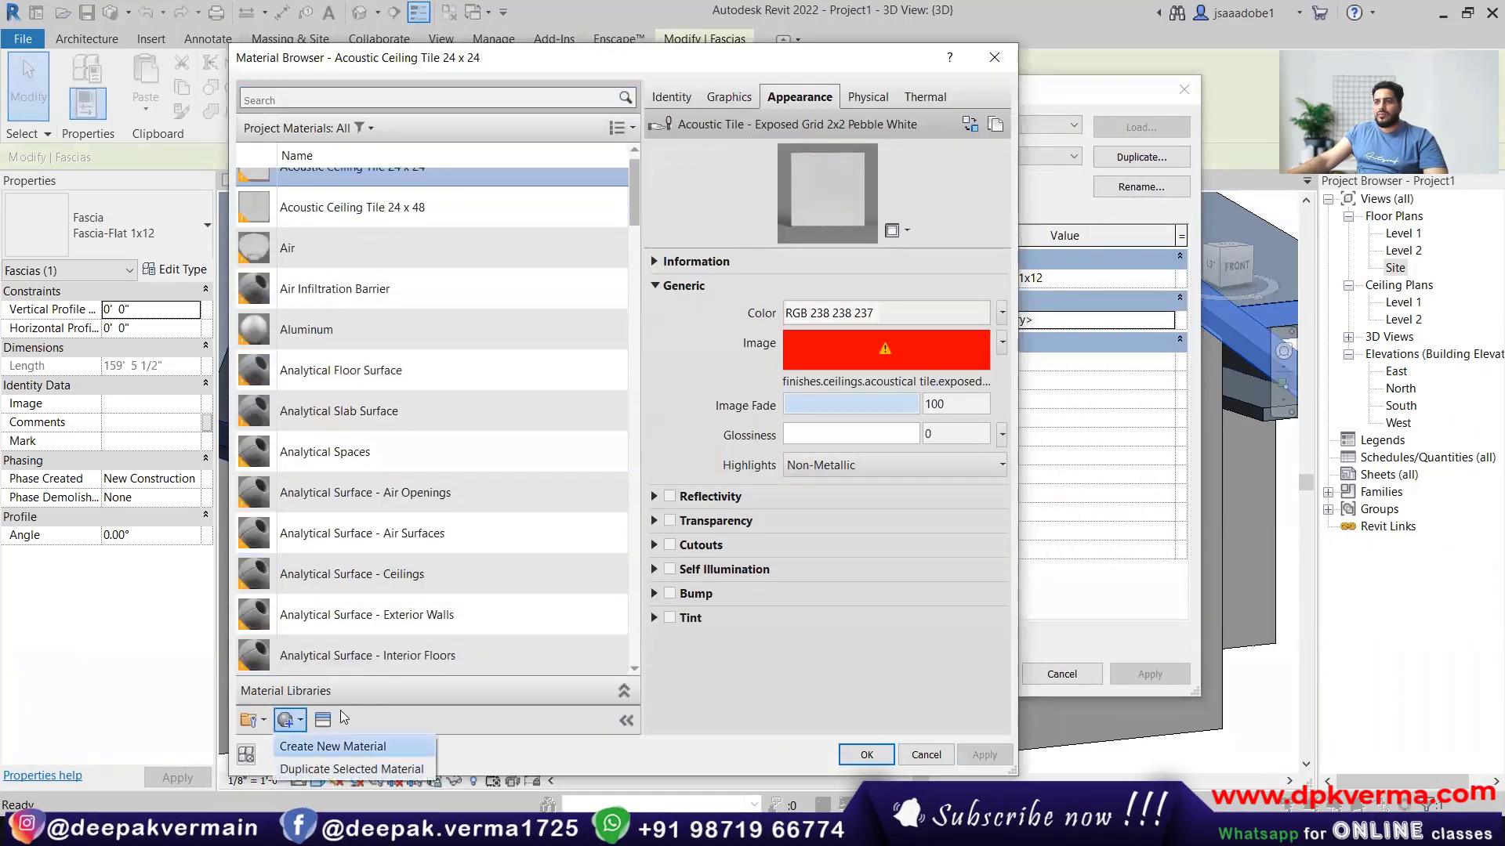
left_click(319, 746)
right_click(346, 424)
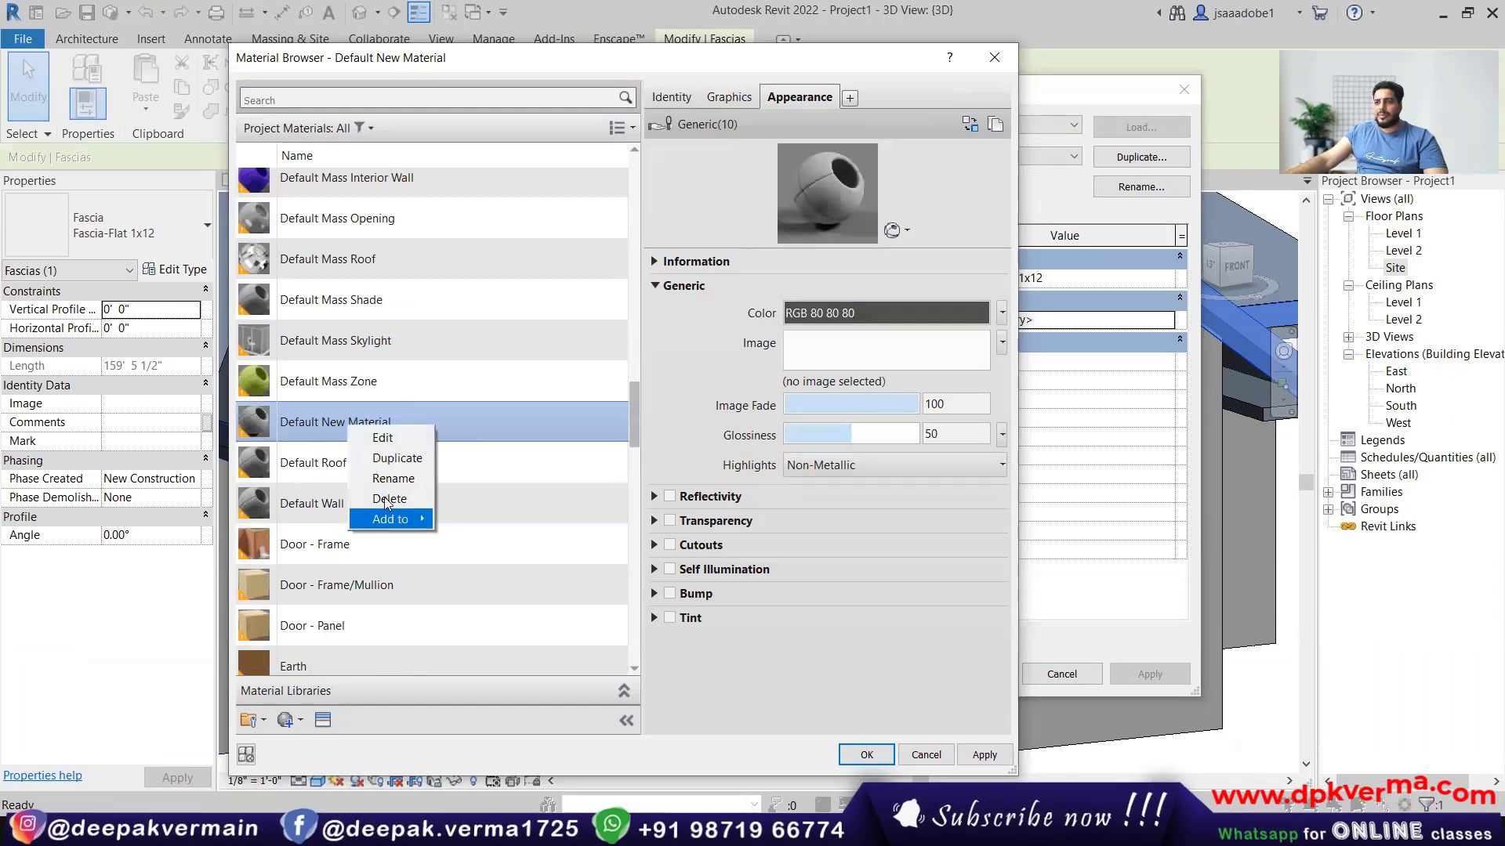
type("WOODEN")
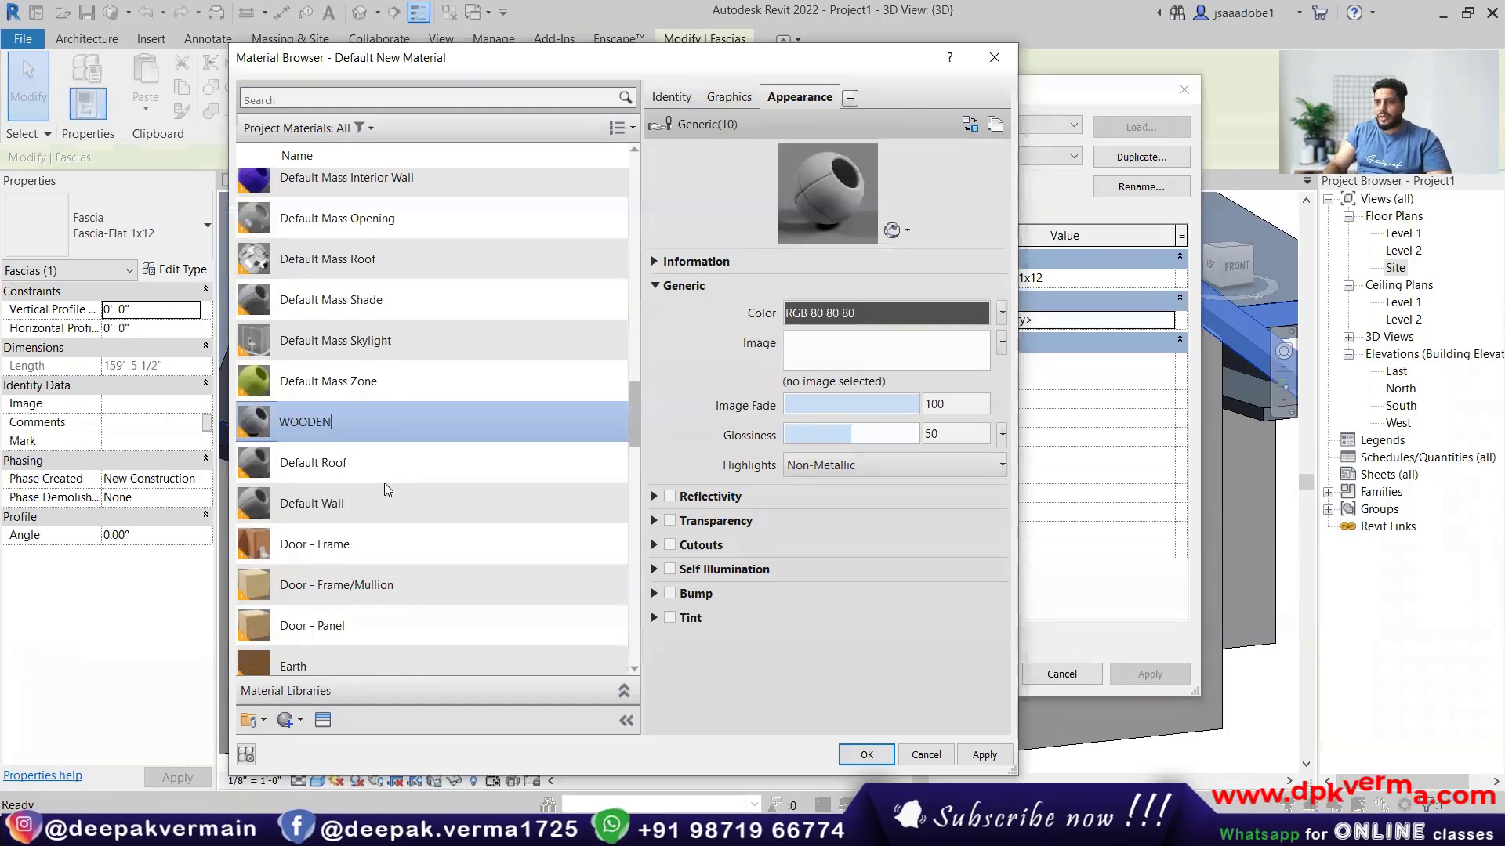
key("Return")
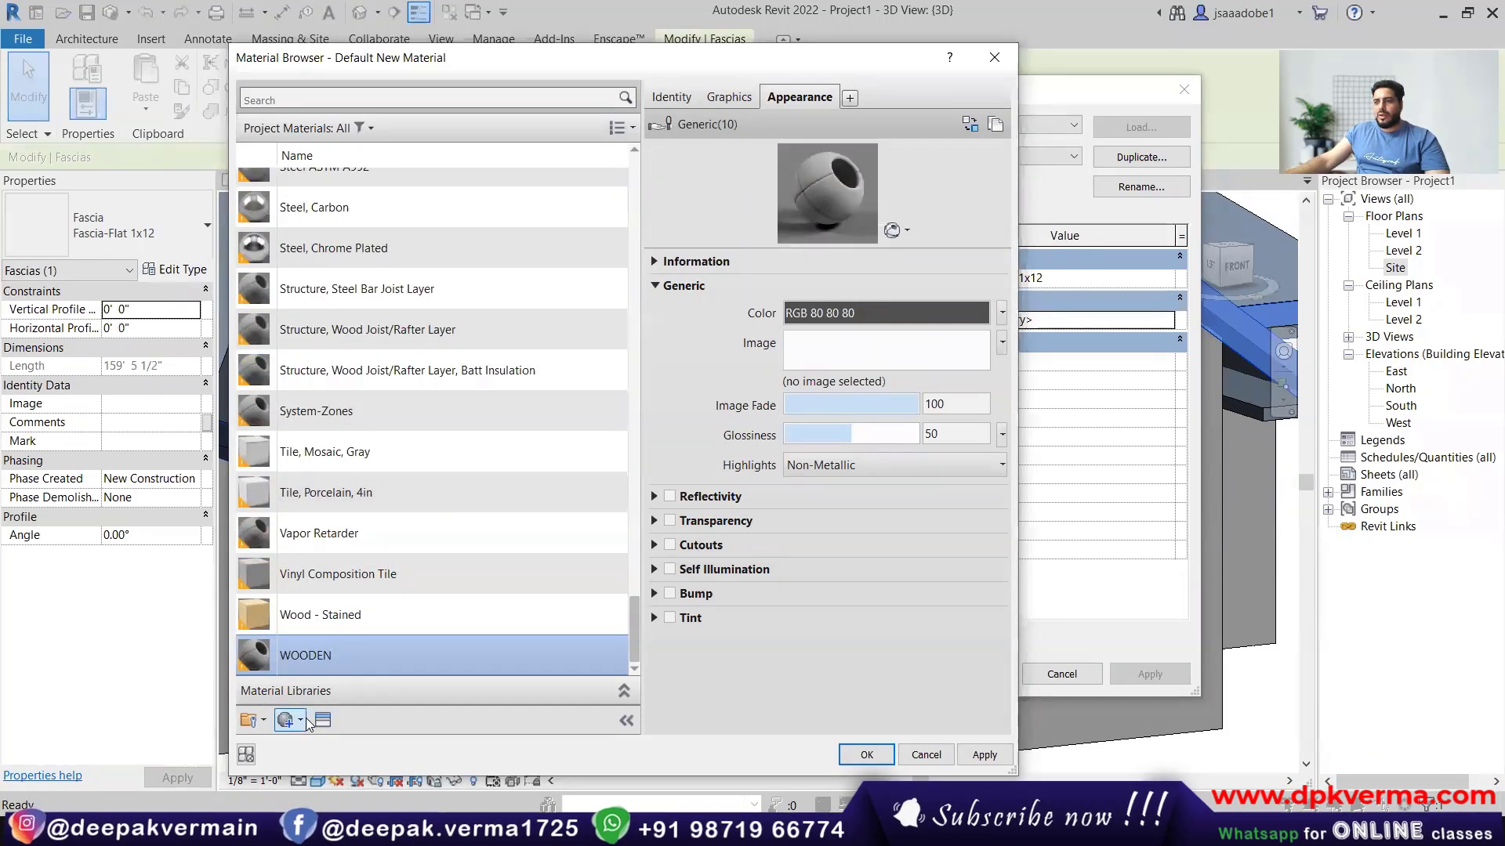
left_click(840, 340)
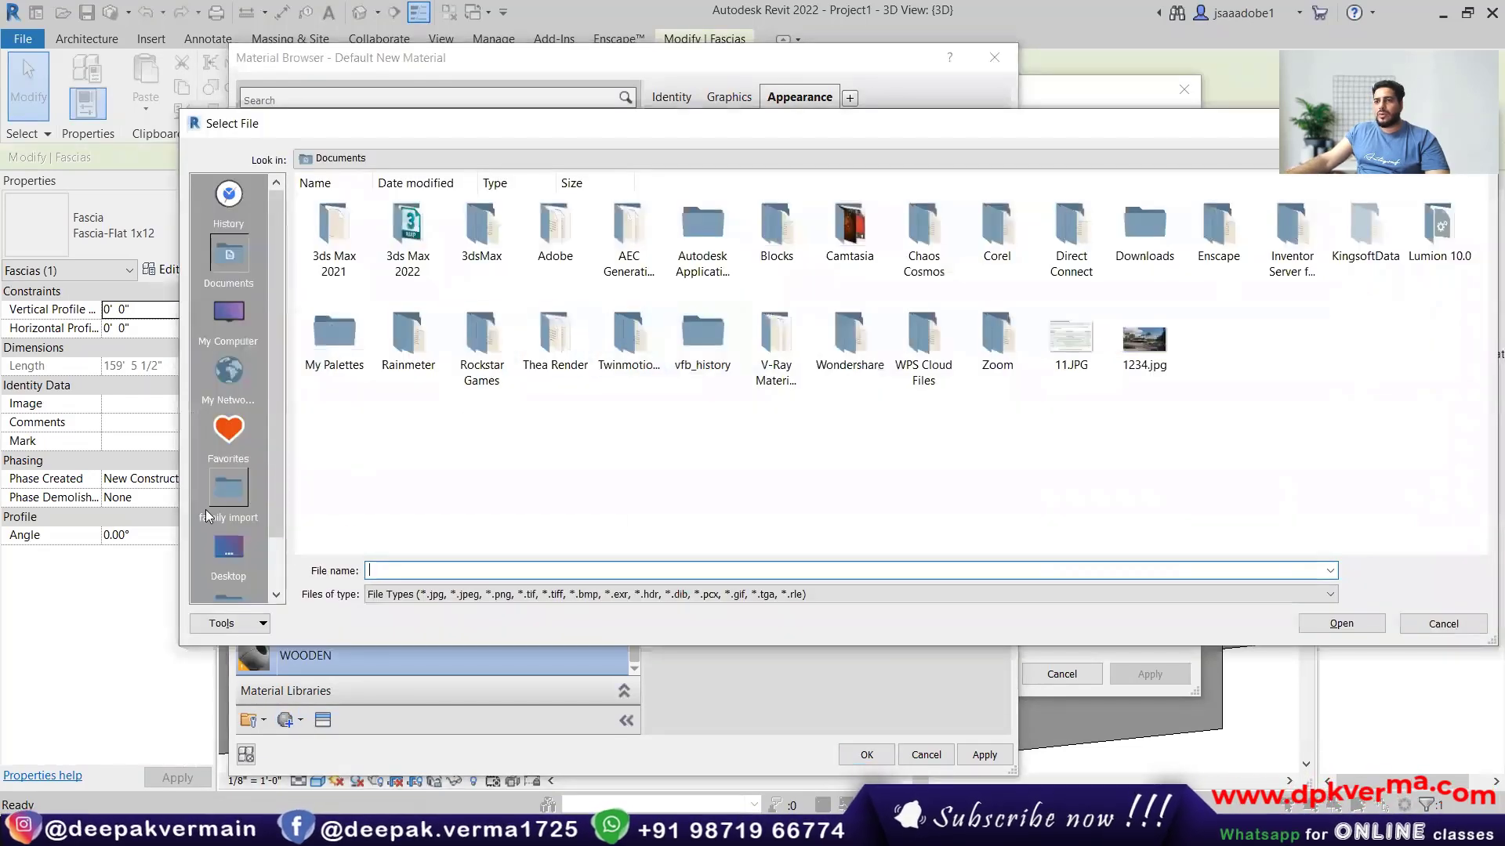
left_click(226, 543)
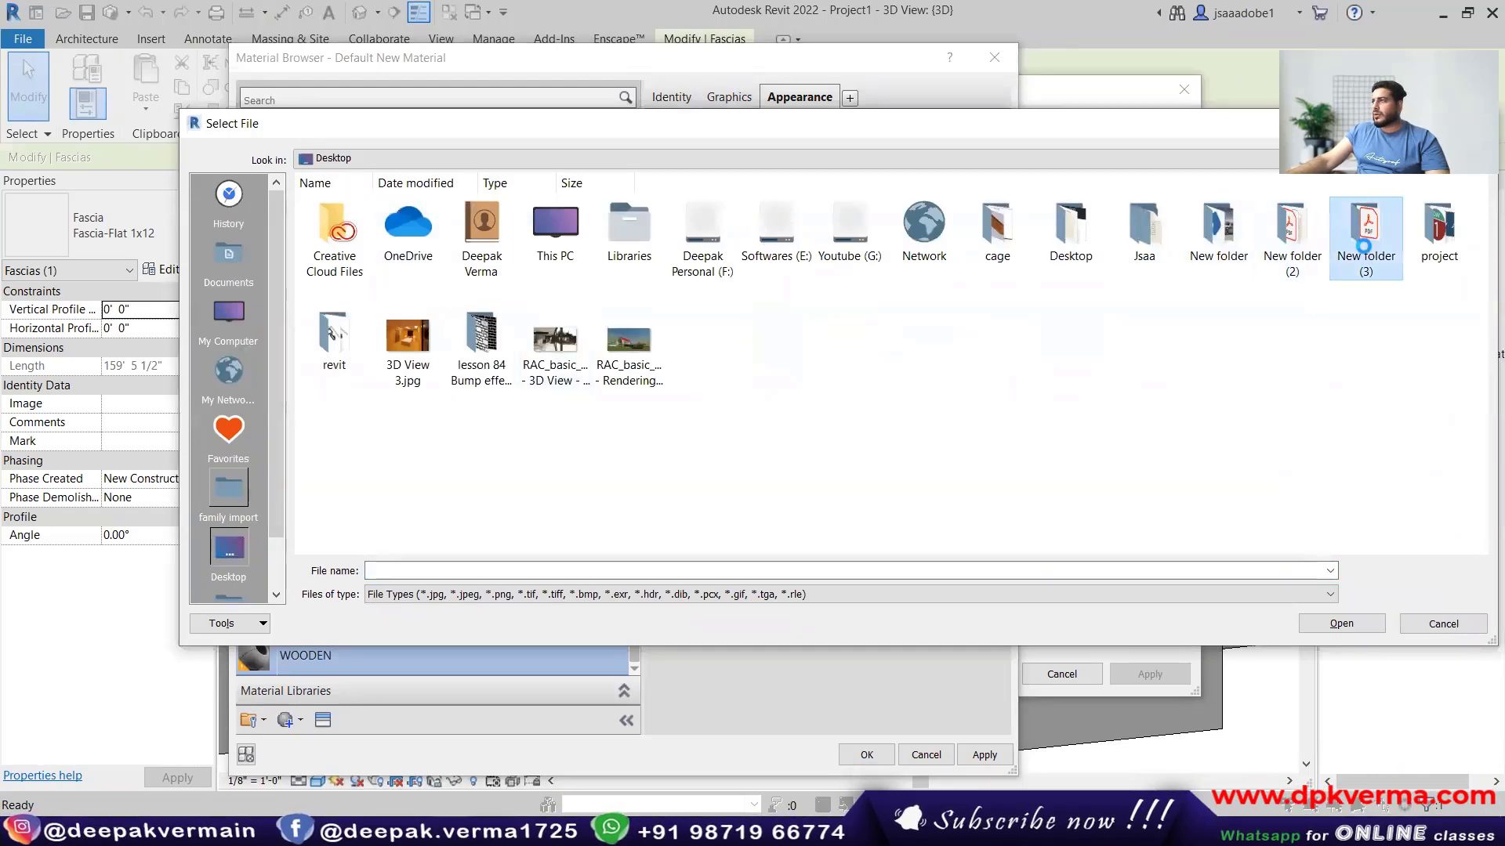
double_click(1366, 231)
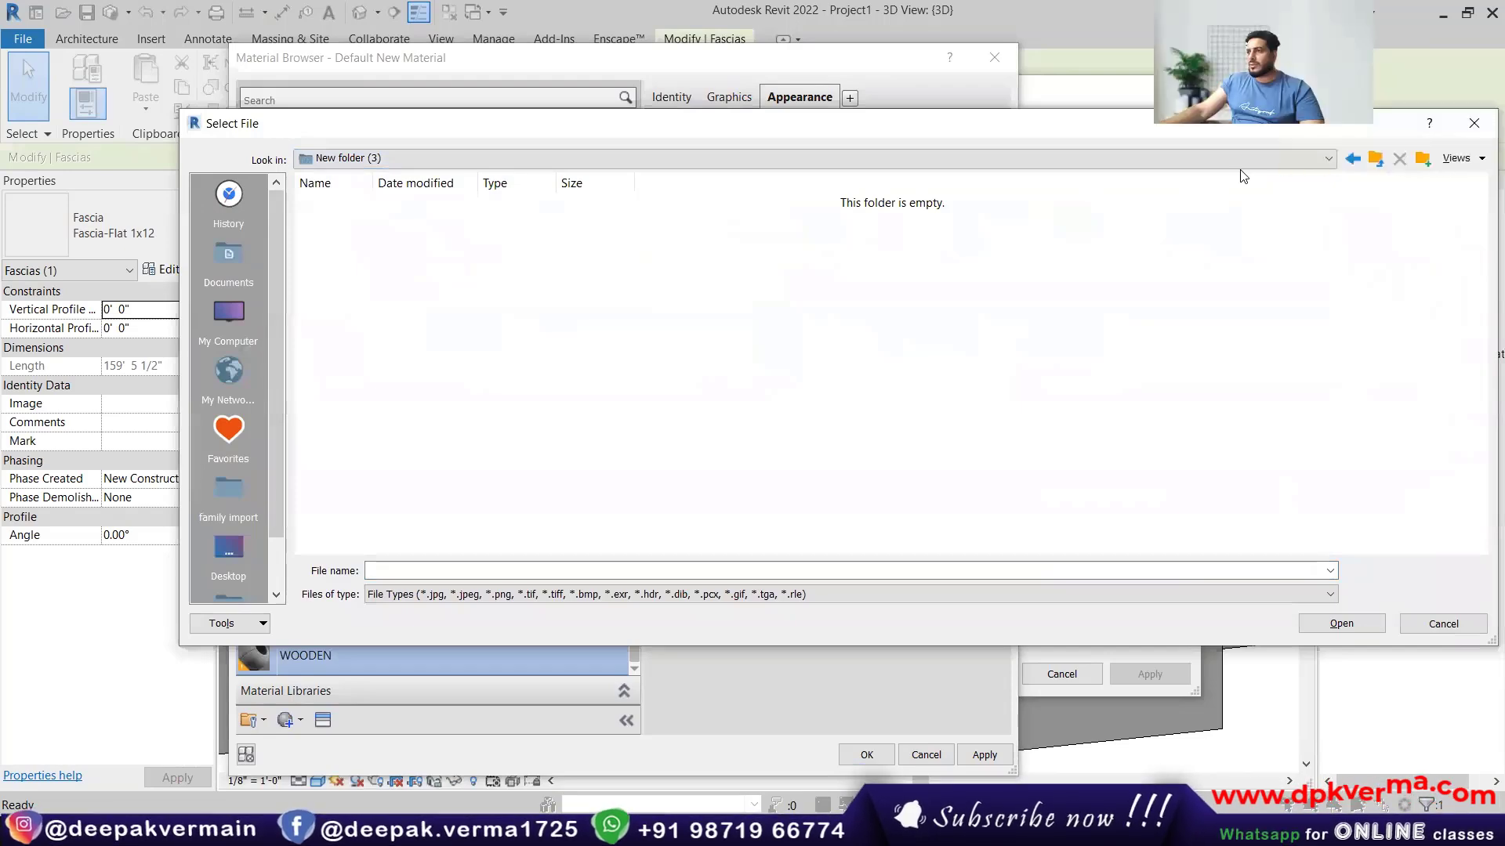
left_click(1352, 159)
double_click(1215, 227)
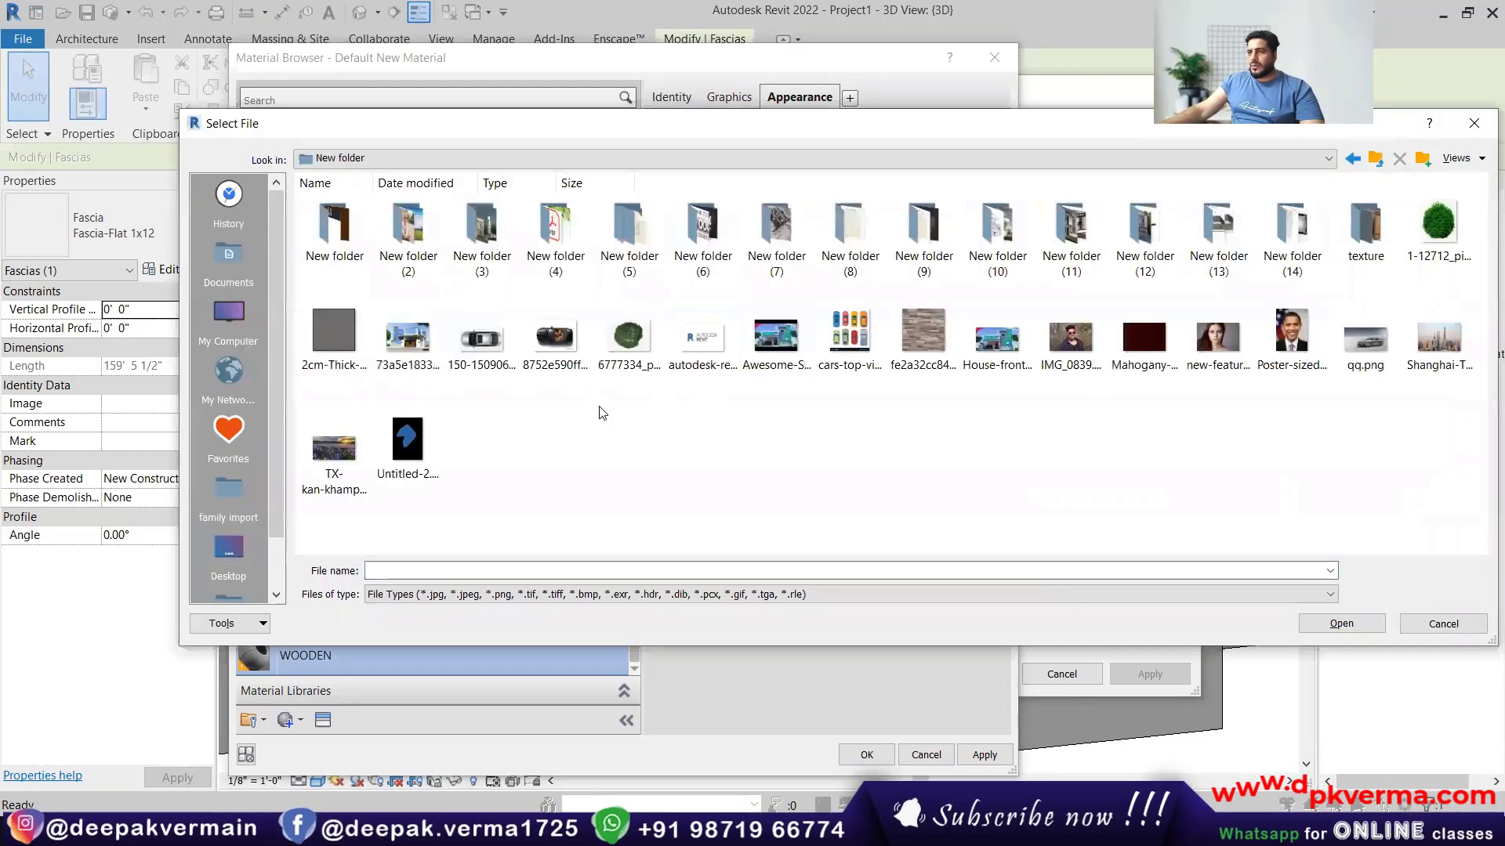
double_click(1365, 227)
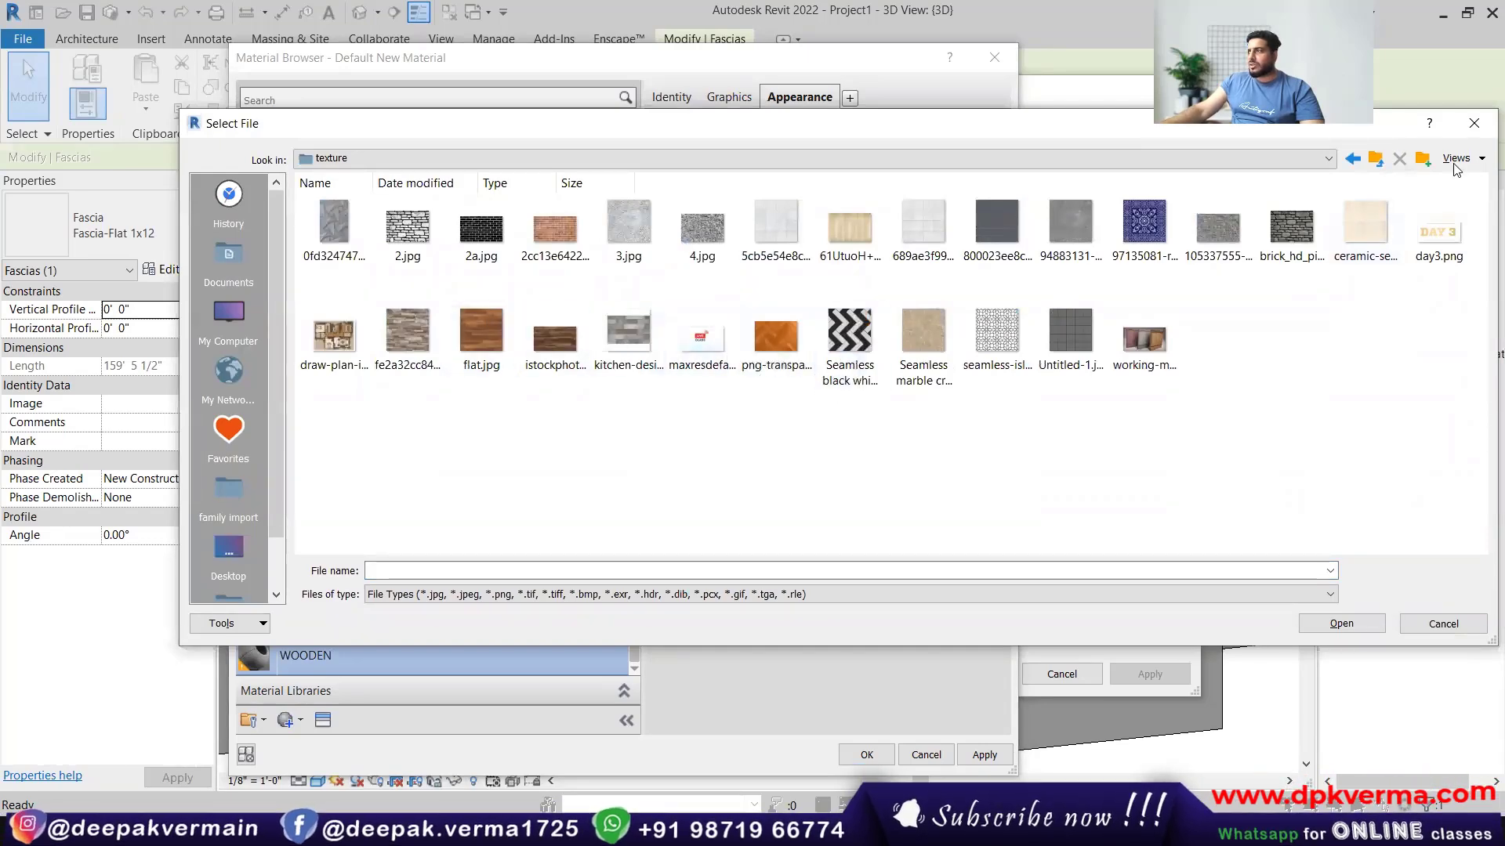
left_click(1474, 123)
Give the WOODEN material a bright orange appearance color and assign it to the fascia type.
left_click(831, 317)
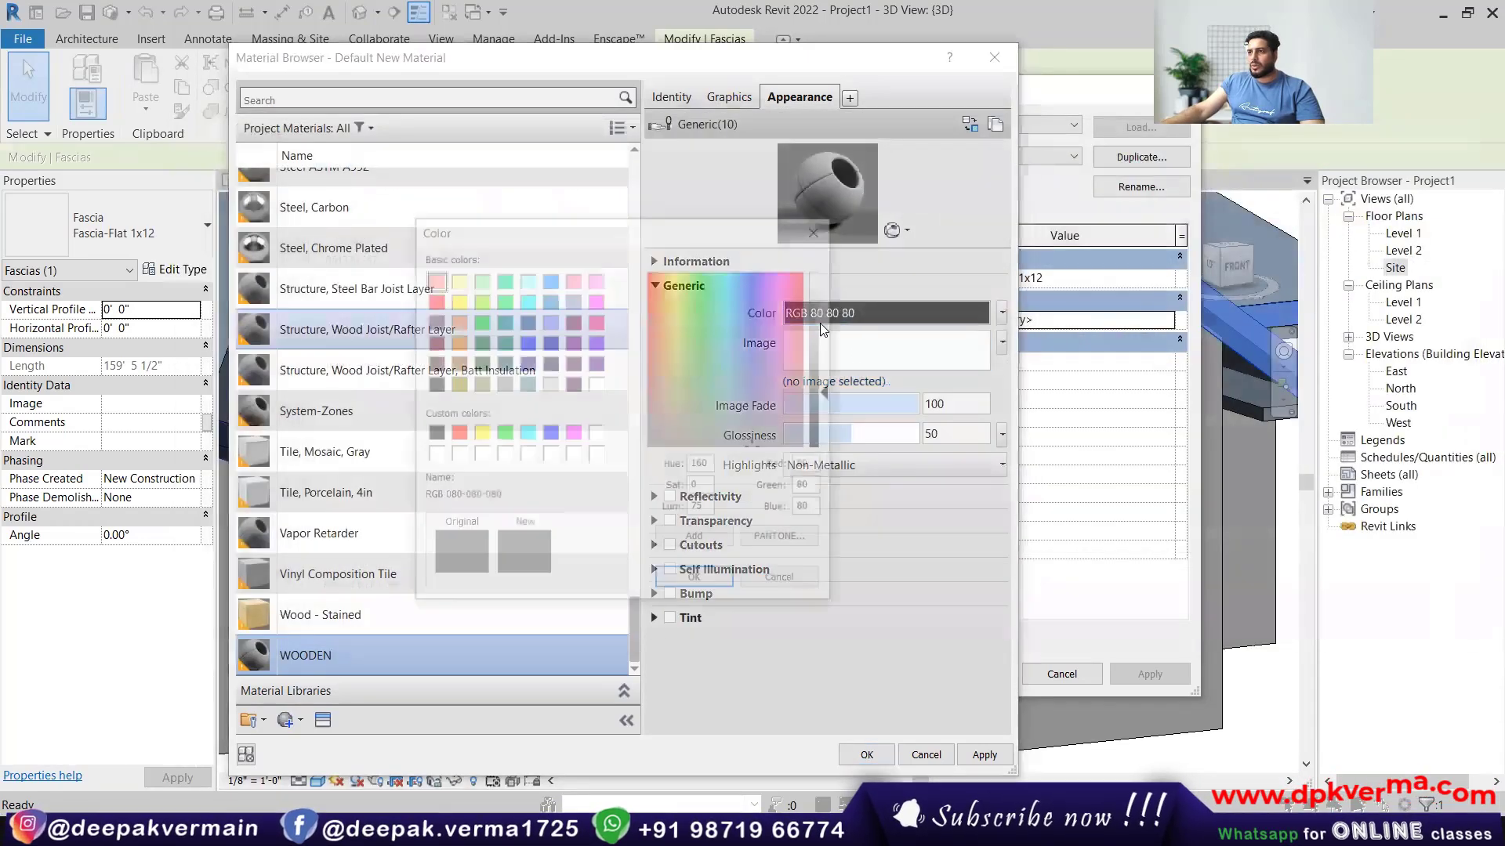
left_click(663, 304)
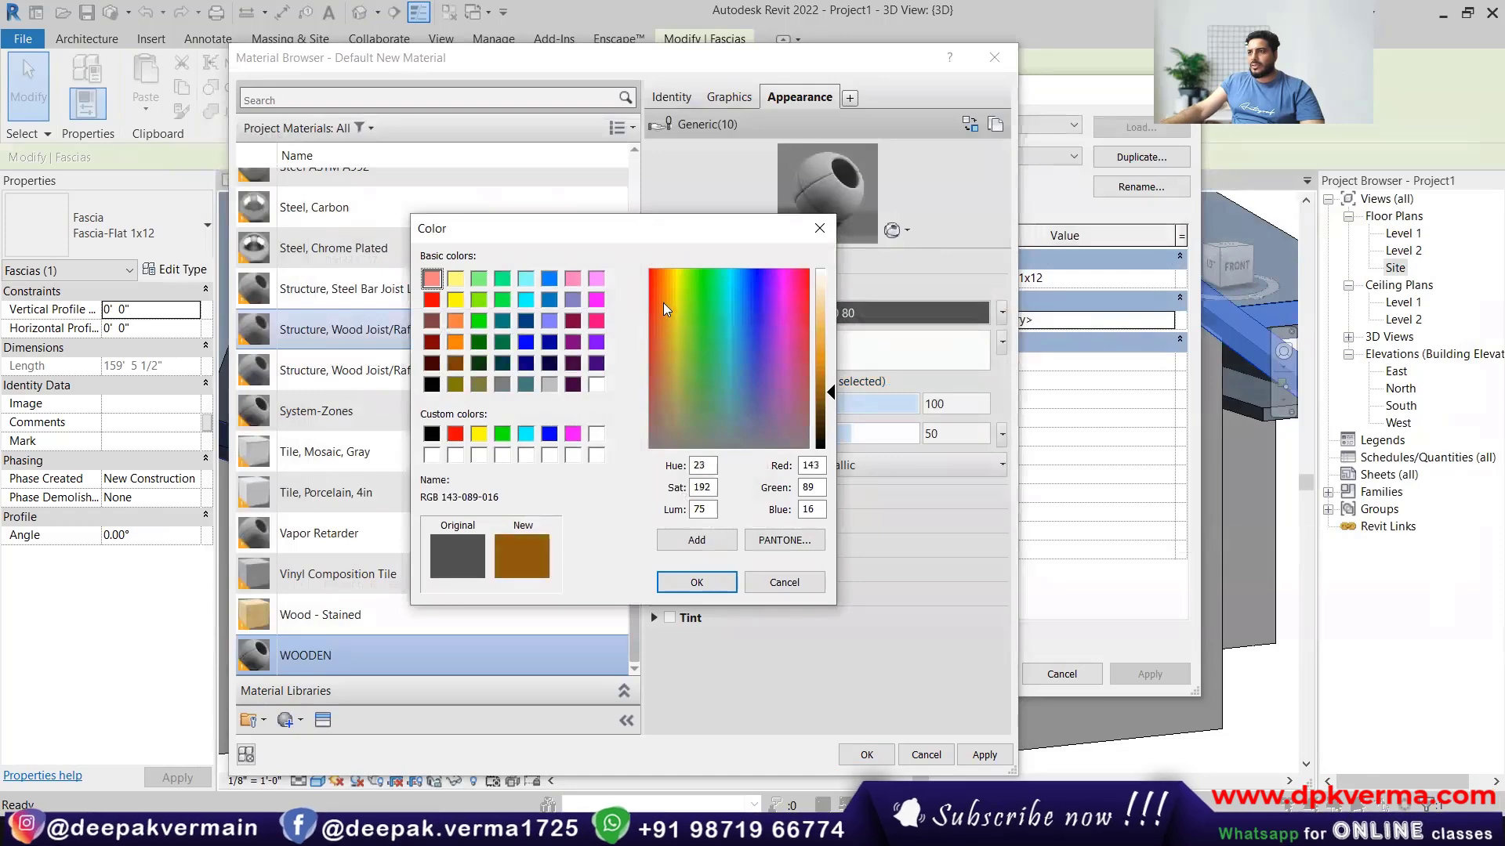
left_click(824, 371)
left_click(697, 582)
left_click(867, 753)
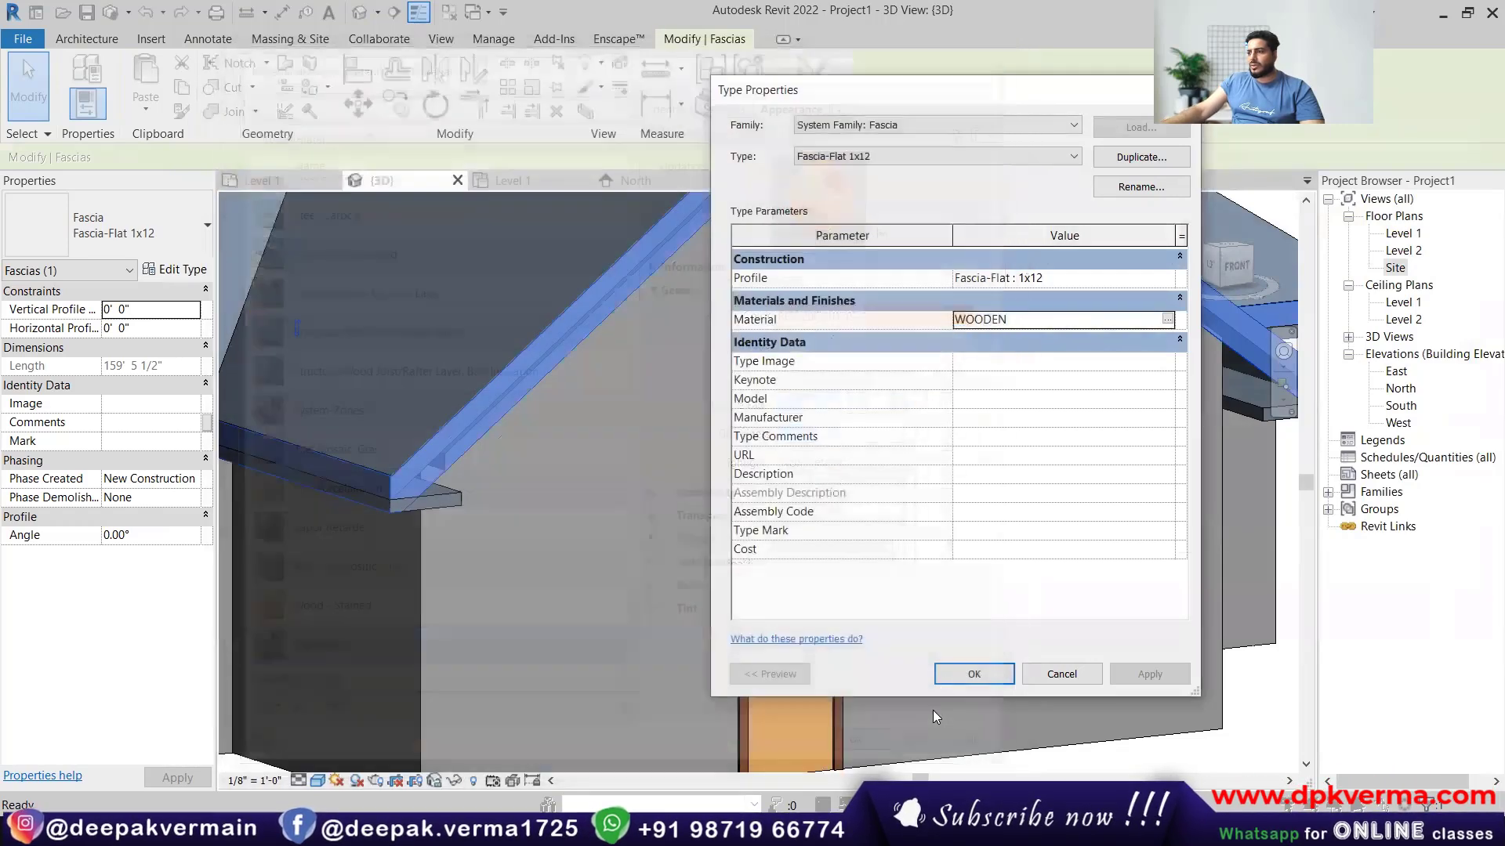
left_click(972, 674)
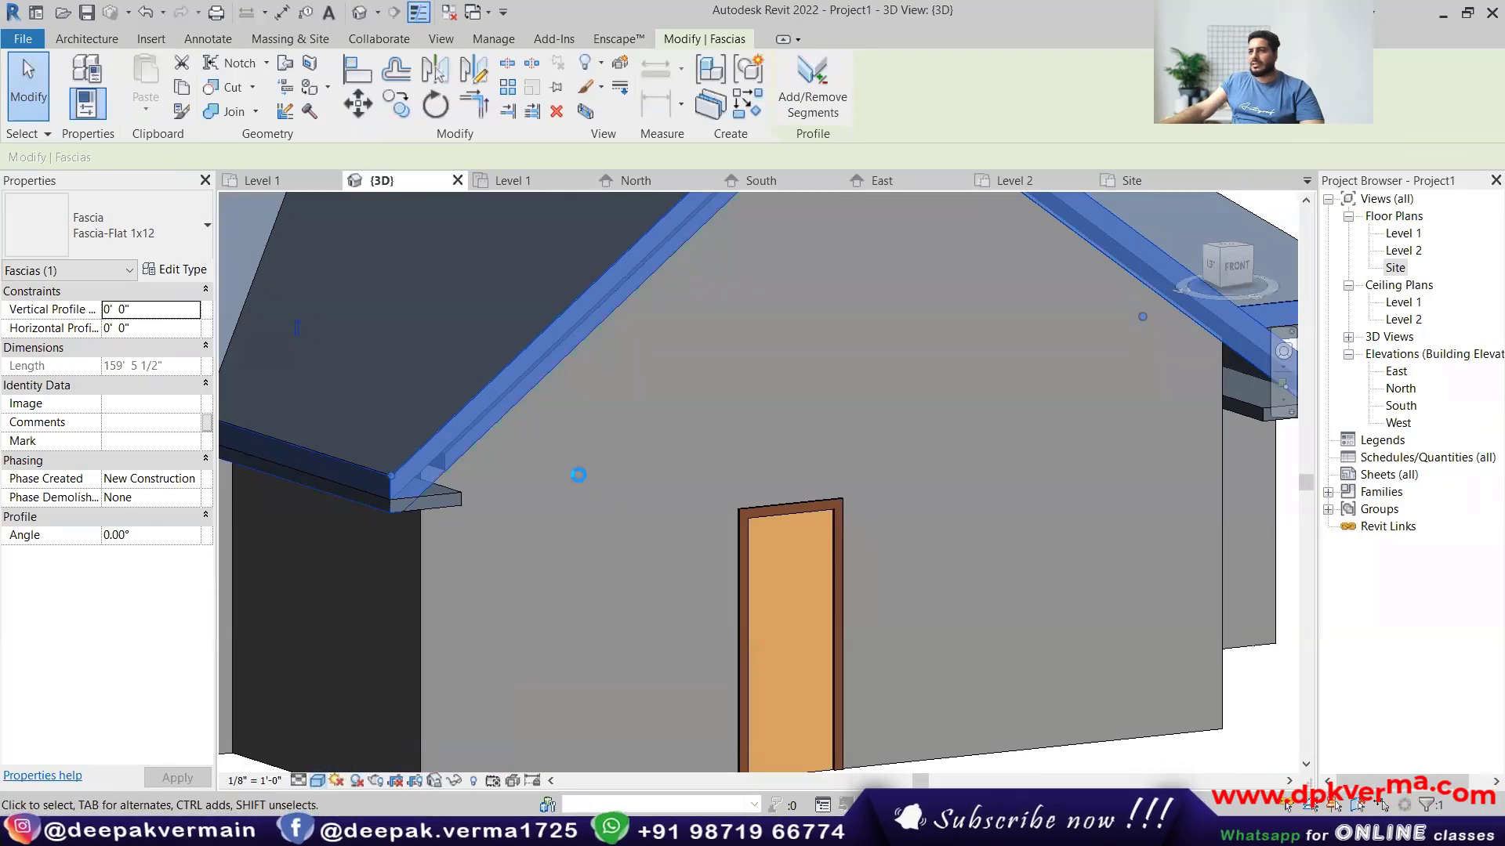
key("Escape")
scroll(594, 455, "down", 3)
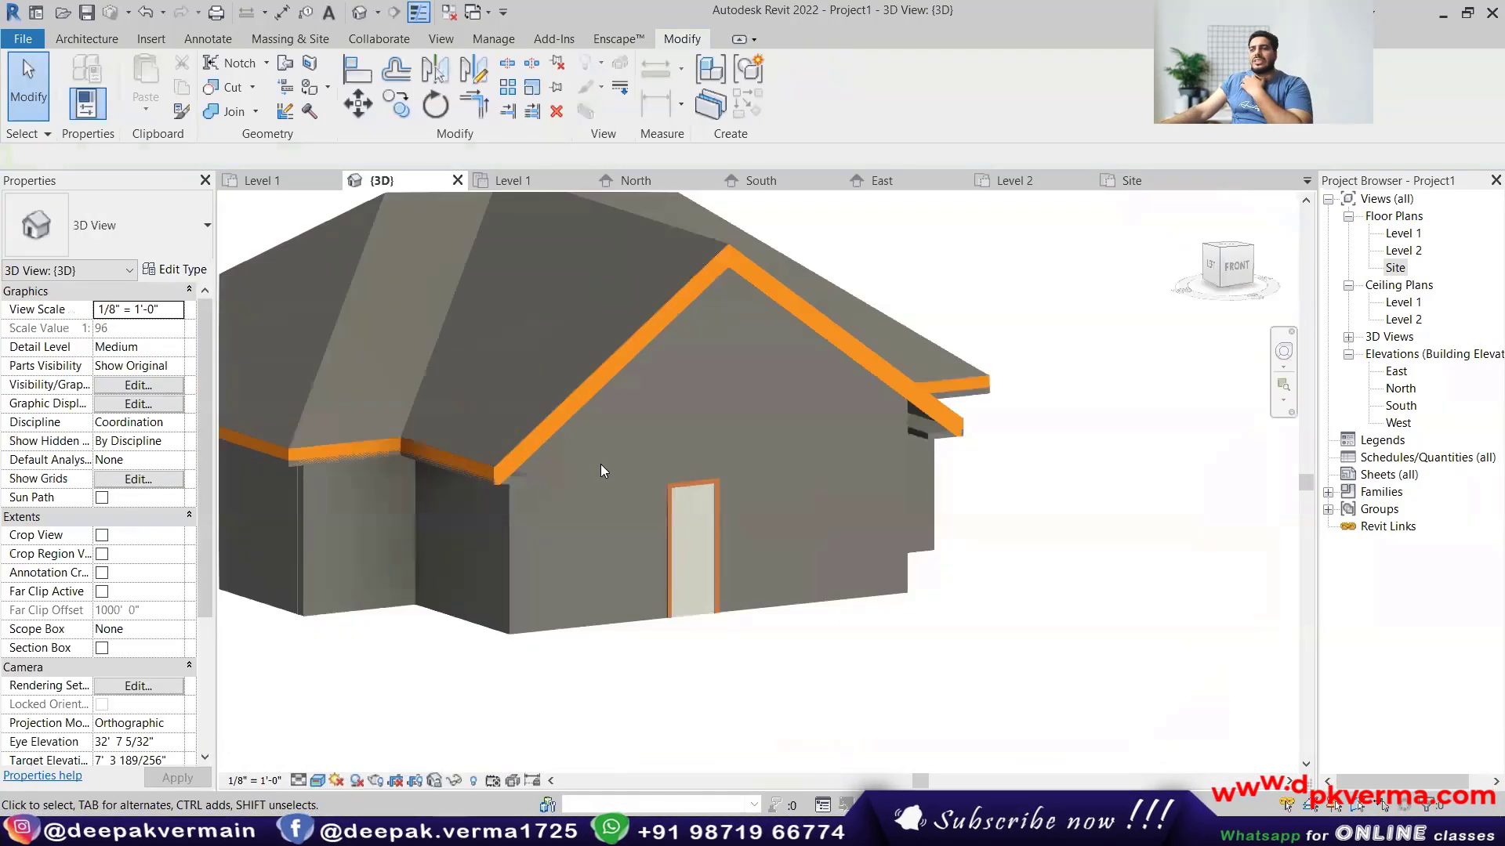
Delete the orange fascia running along the eaves and gable of the roof.
scroll(482, 494, "up", 5)
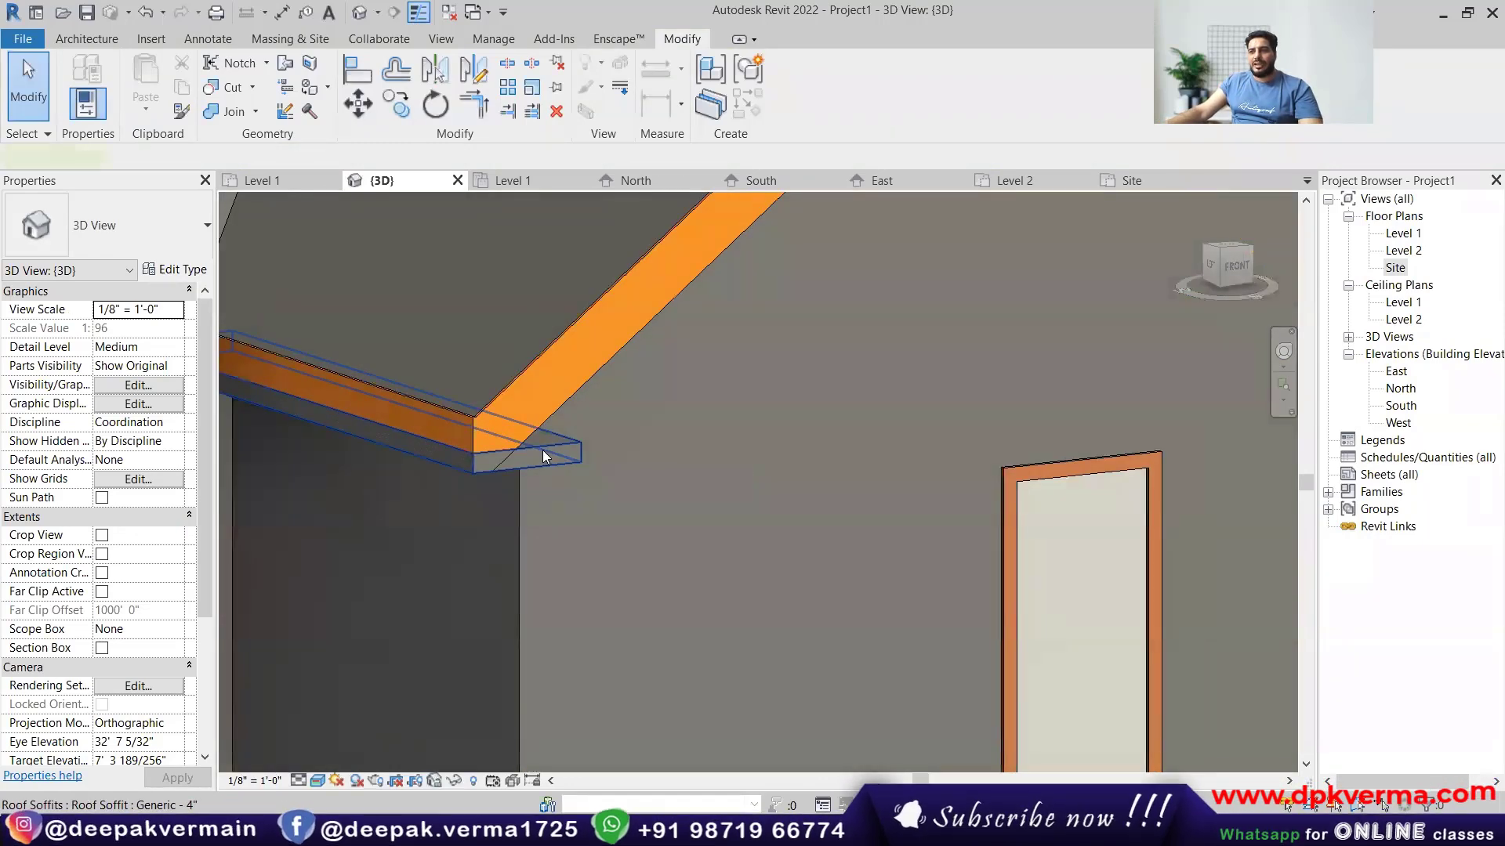
left_click(541, 450)
scroll(533, 462, "down", 3)
scroll(500, 481, "up", 3)
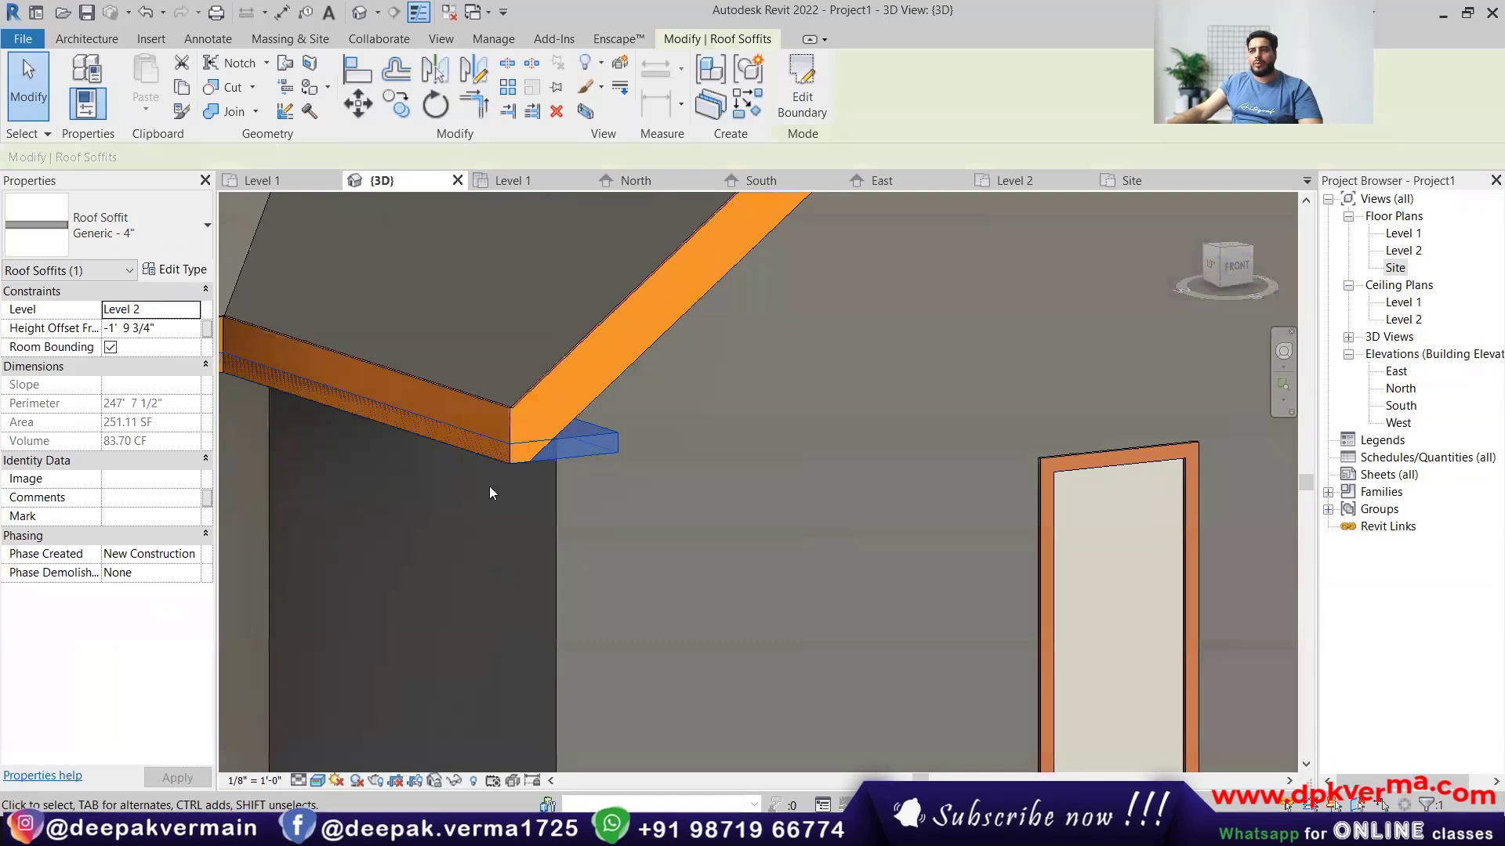
middle_click_drag(569, 447, 565, 487, "shift")
scroll(476, 461, "up", 1)
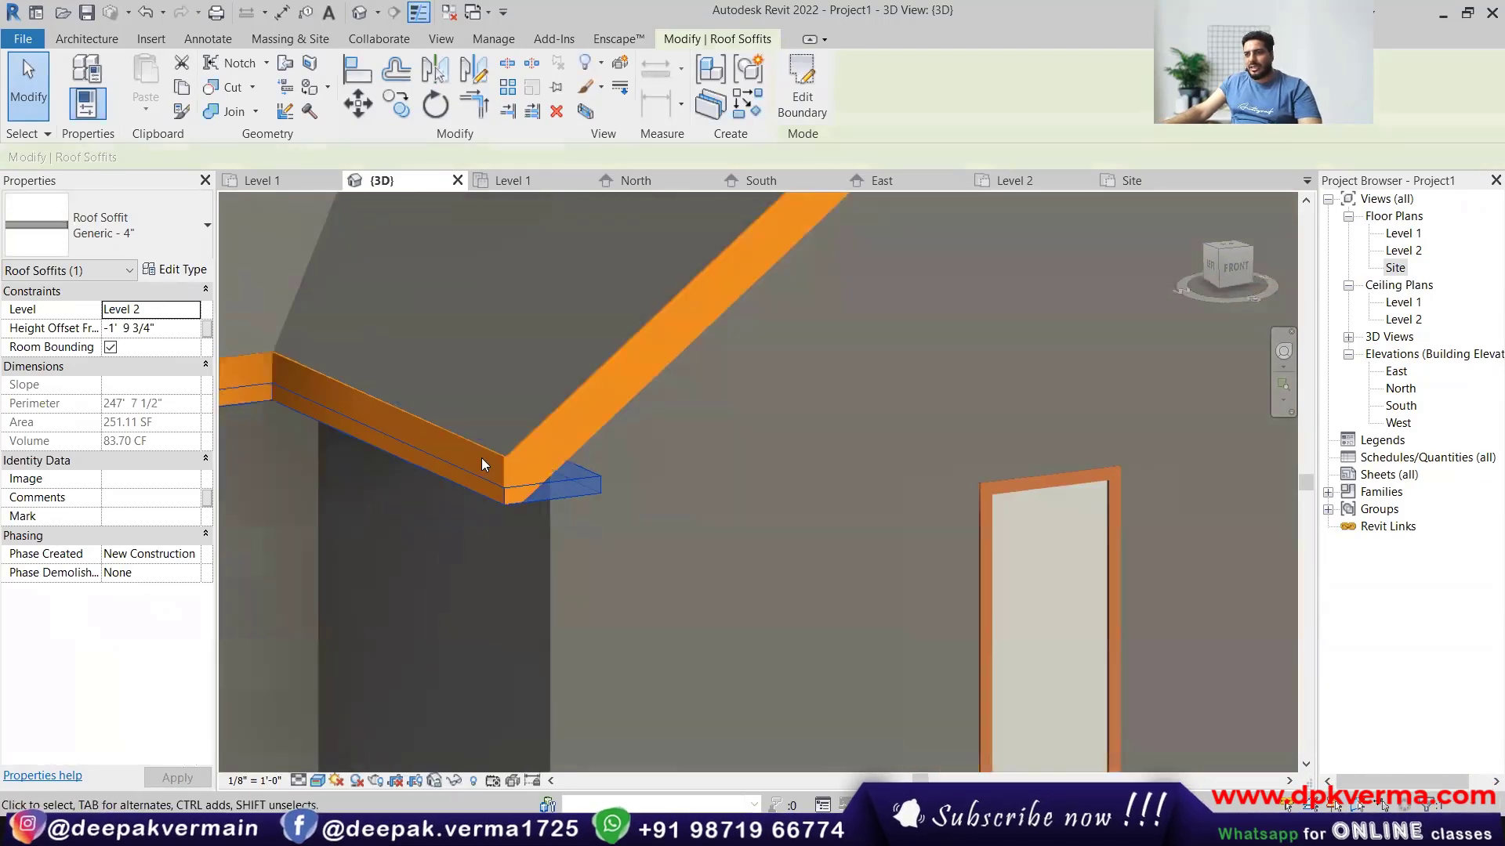
left_click(493, 453)
key("Delete")
scroll(473, 511, "up", 1)
mouse_move(486, 514)
middle_mouse_down()
mouse_move(564, 486)
mouse_move(502, 506)
middle_mouse_up()
scroll(577, 464, "up", 2)
middle_click_drag(502, 505, 491, 507)
scroll(491, 507, "down", 3)
middle_click_drag(604, 461, 578, 472)
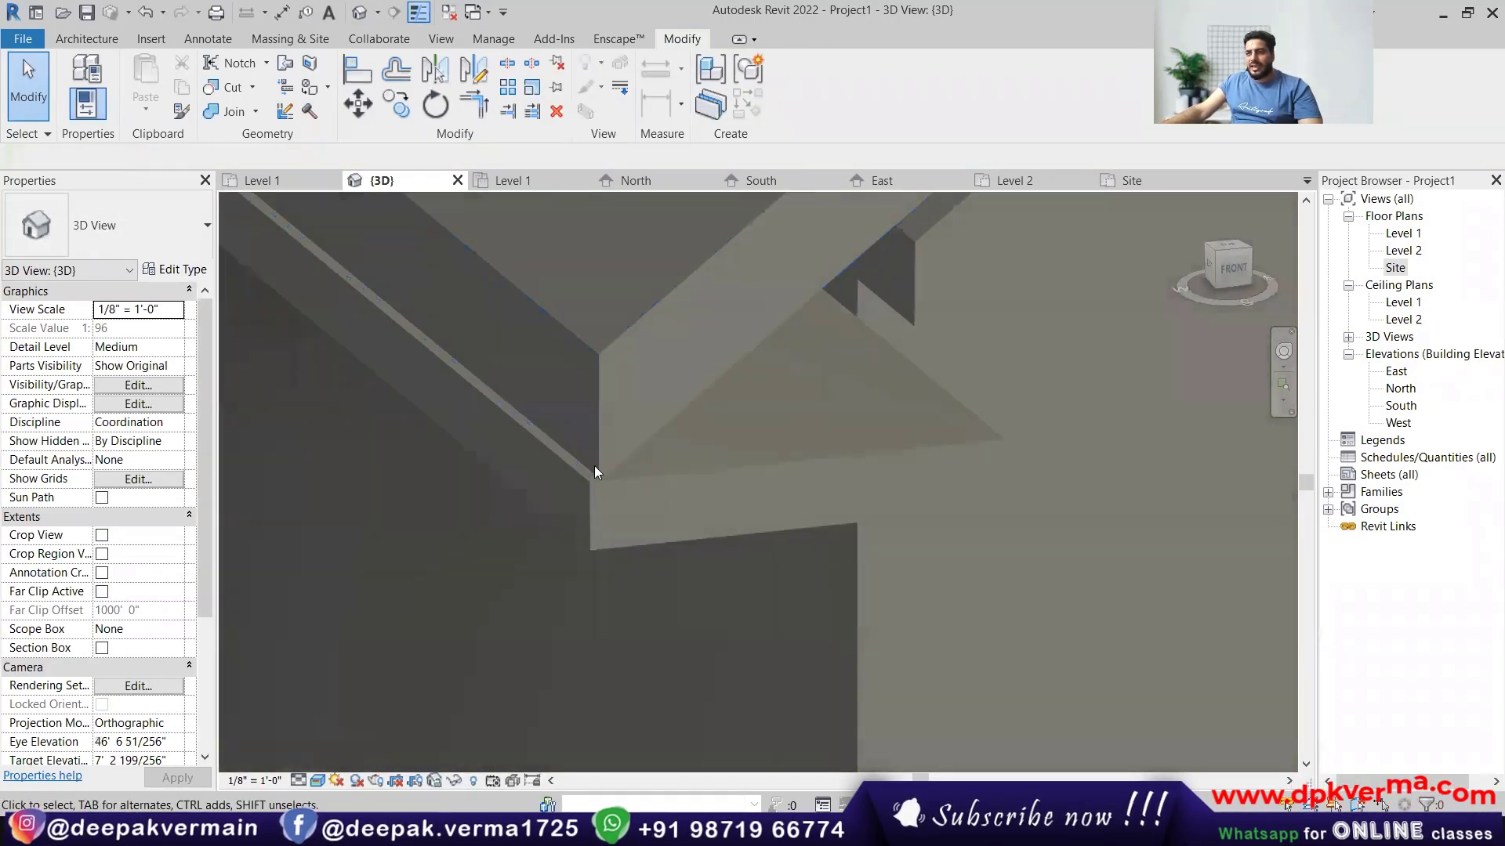
left_click(578, 472)
left_click(801, 86)
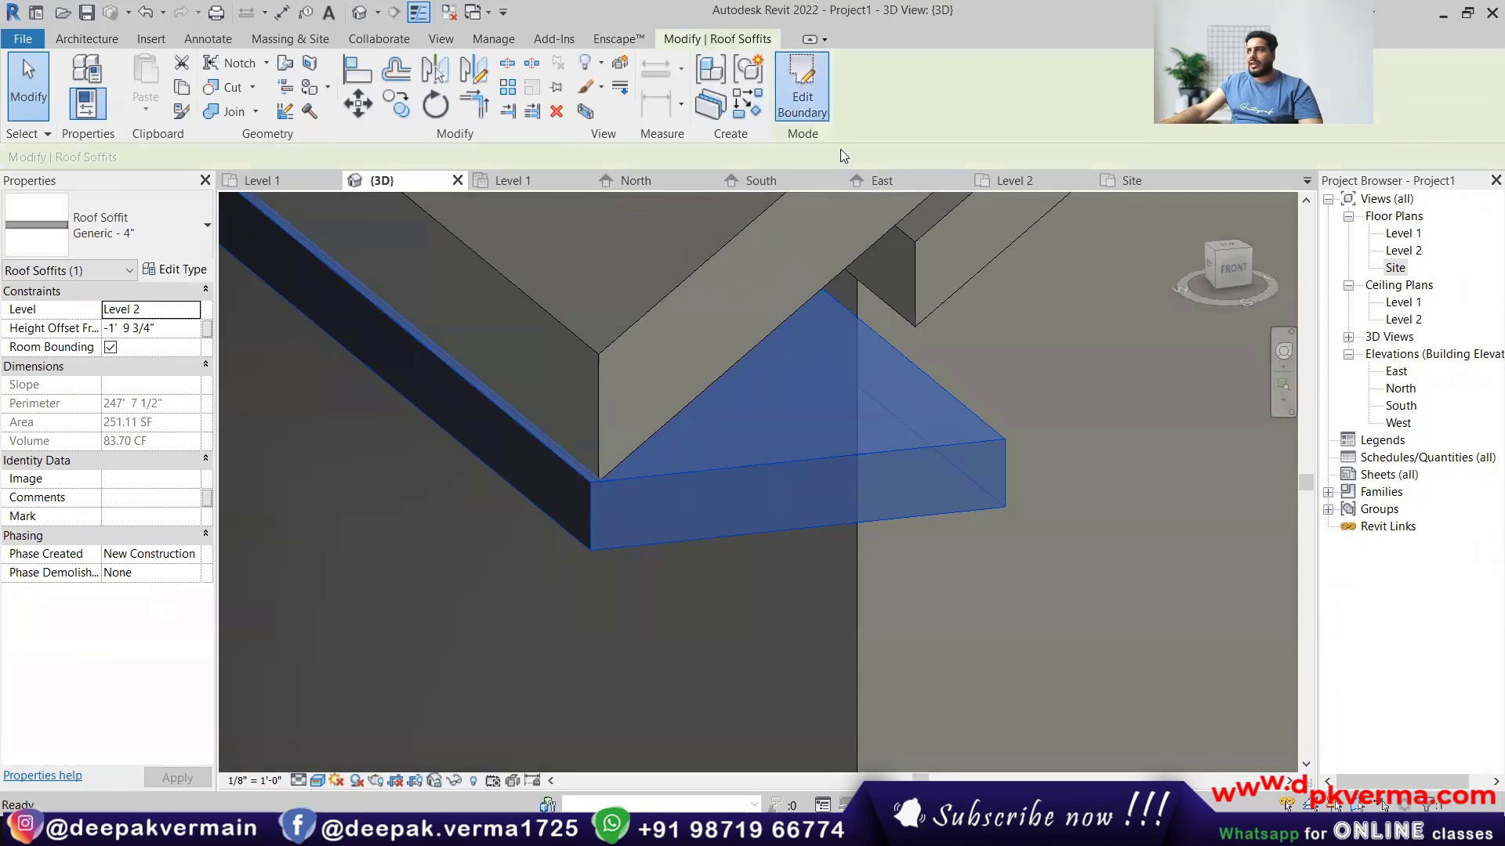
double_click(1395, 268)
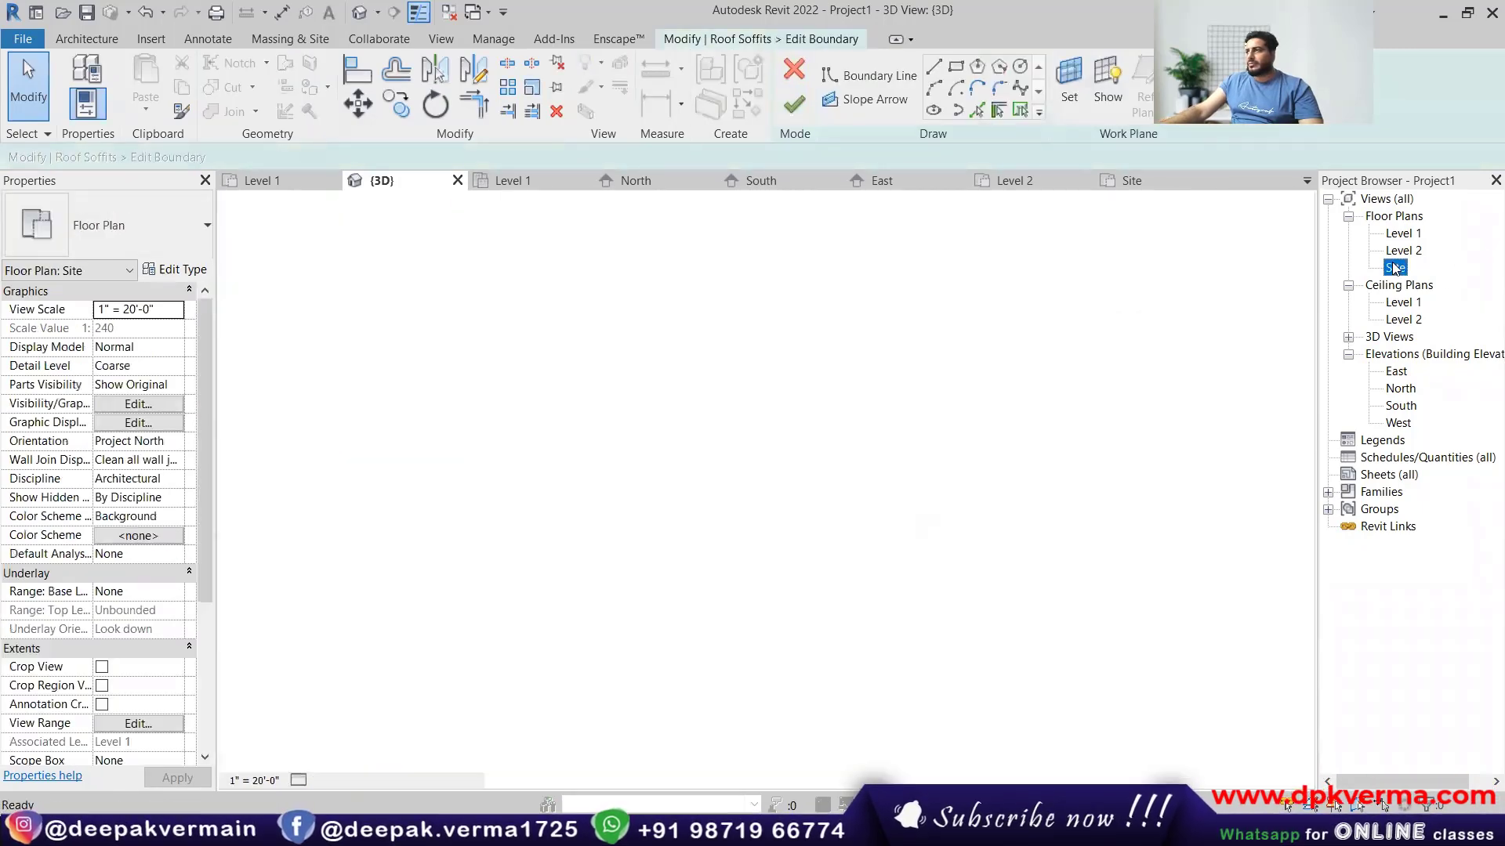
scroll(493, 312, "up", 2)
scroll(462, 319, "up", 3)
left_click_drag(487, 333, 506, 337)
scroll(564, 359, "down", 5)
middle_click_drag(611, 384, 713, 797)
scroll(651, 626, "down", 2)
scroll(624, 555, "up", 5)
scroll(625, 546, "up", 1)
left_click(609, 517)
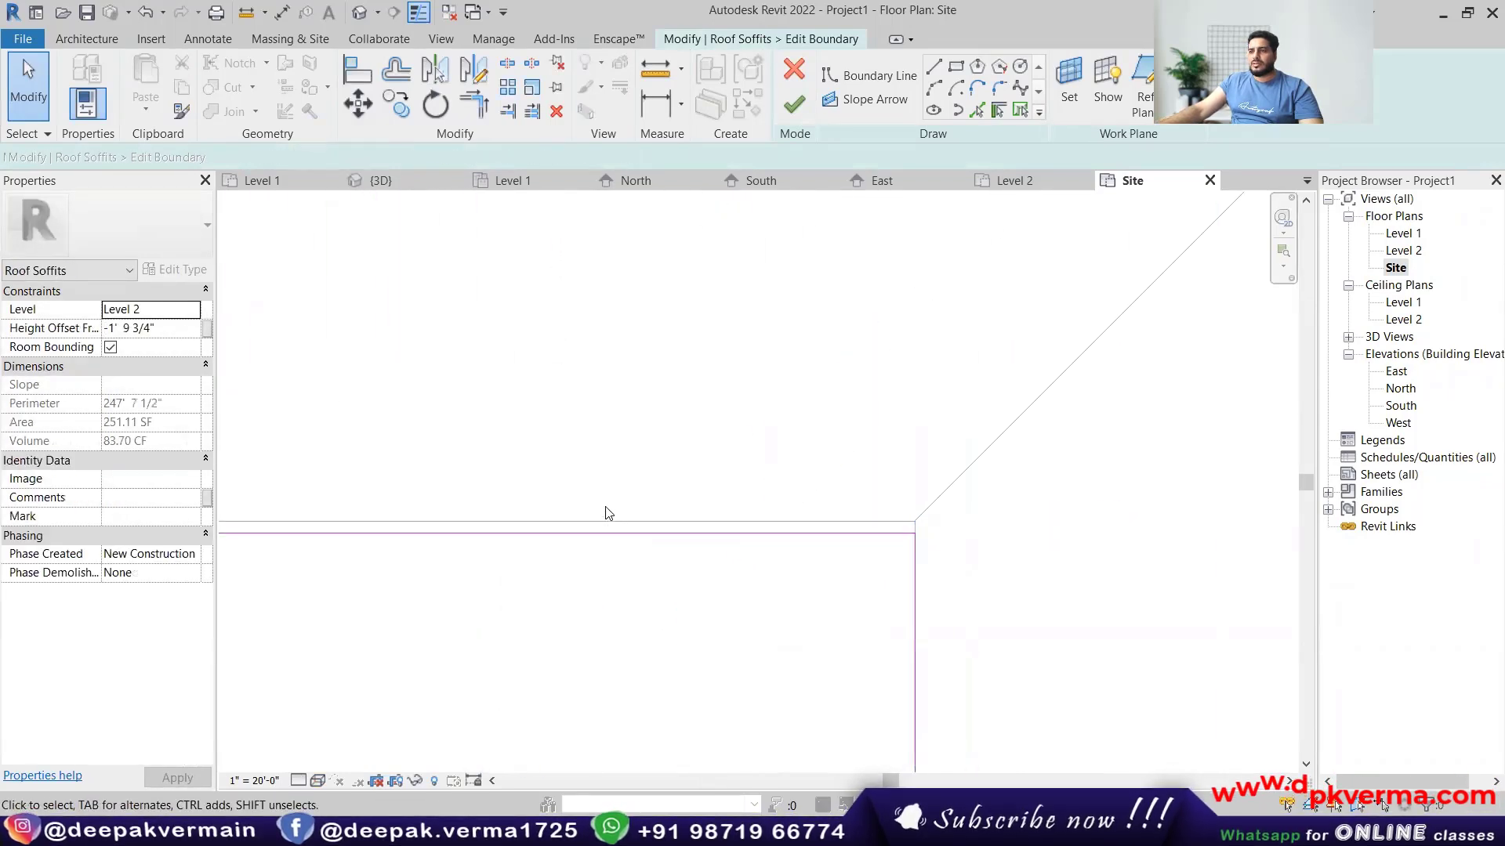
left_click(616, 533)
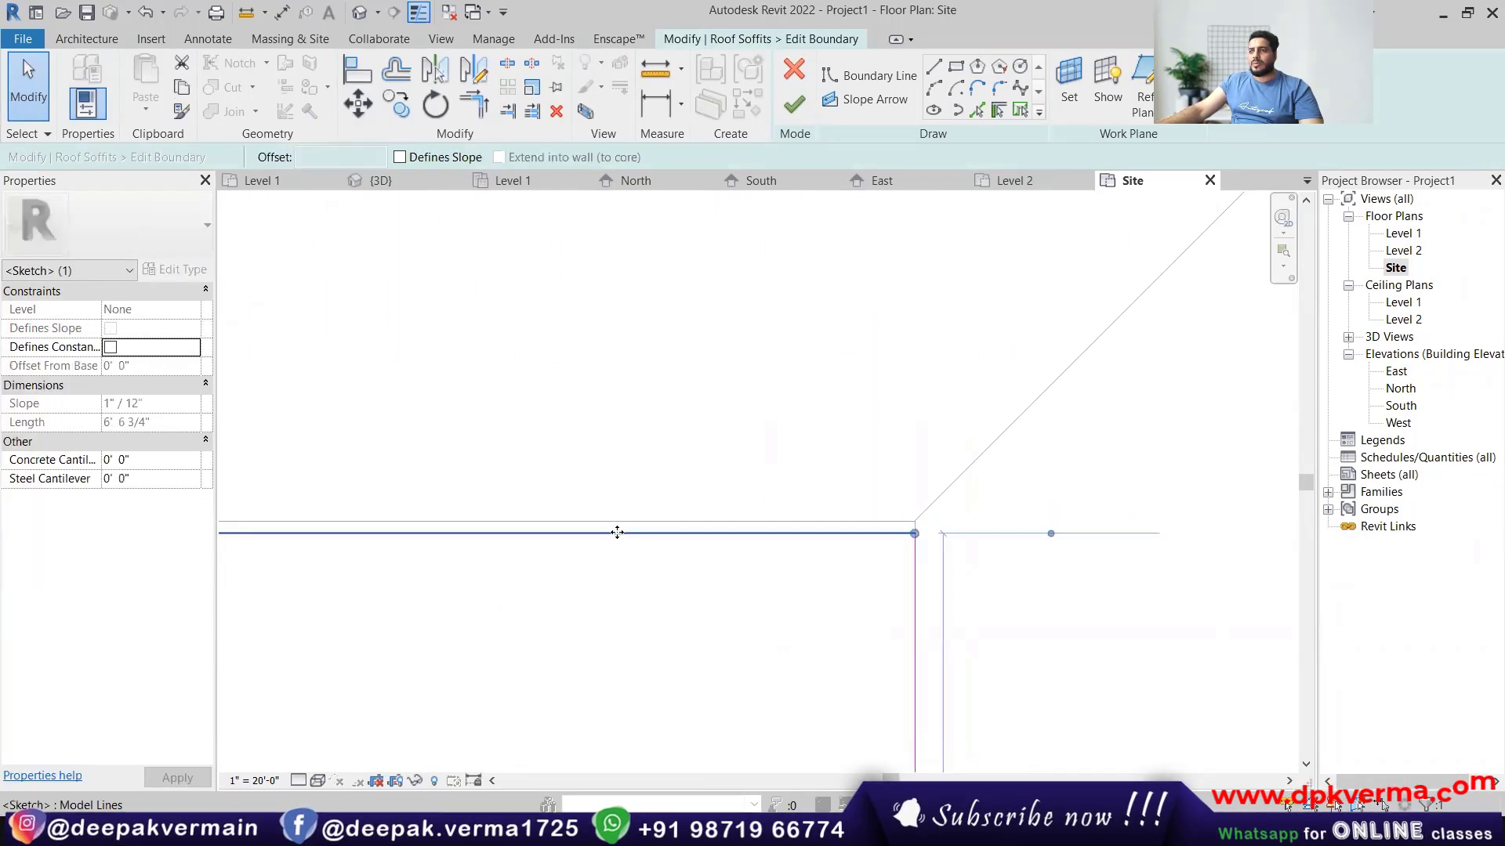
left_click(360, 14)
left_click(794, 69)
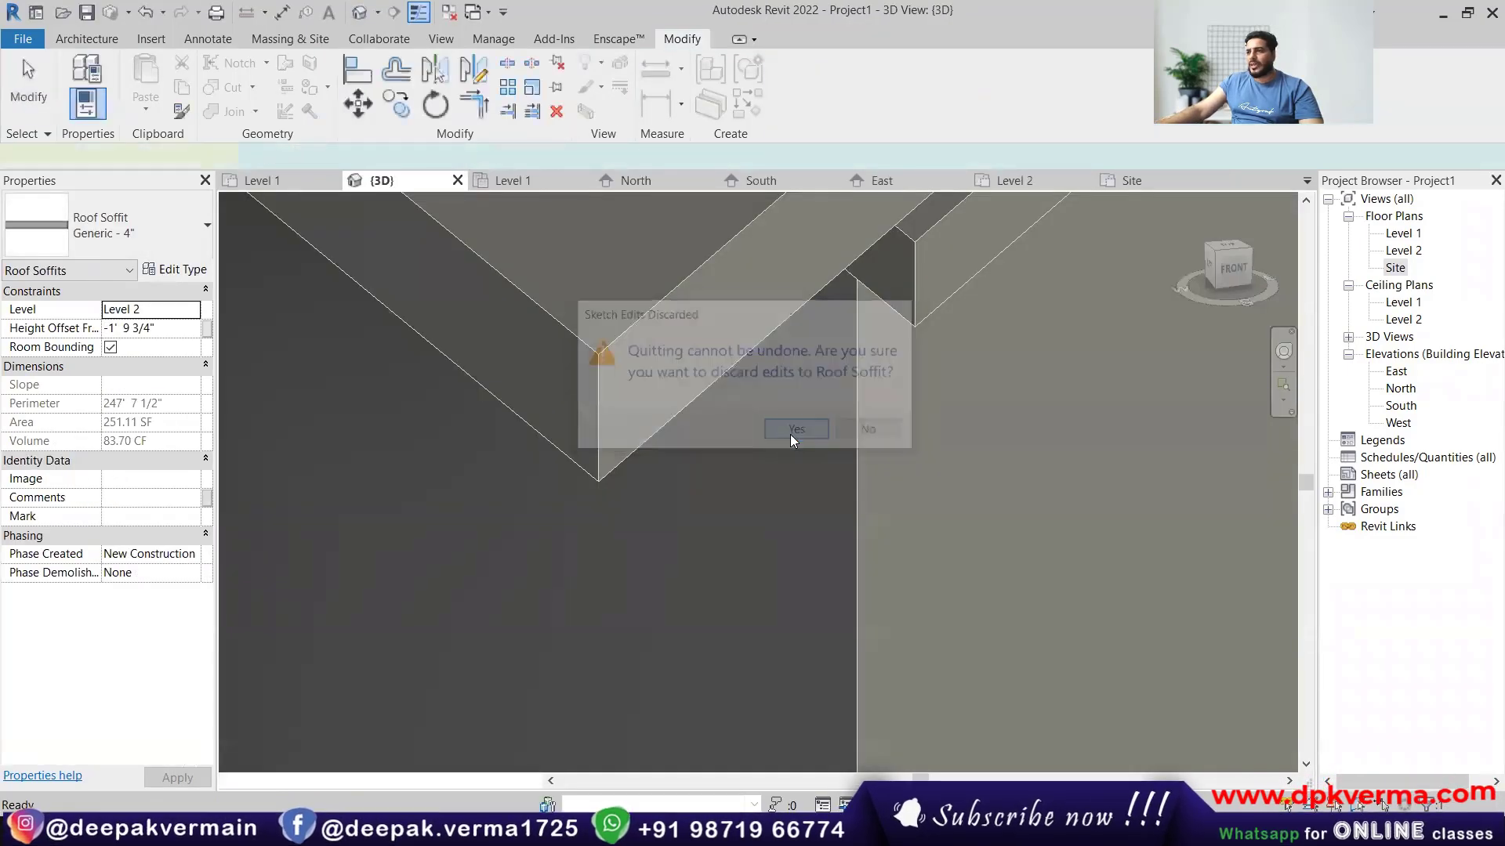
left_click(790, 435)
Delete the roof soffit and the remaining trim under the eaves.
scroll(743, 468, "down", 5)
key("Delete")
scroll(741, 473, "down", 3)
left_click(780, 423)
key("Delete")
scroll(783, 427, "down", 5)
scroll(674, 451, "up", 2)
middle_click_drag(667, 437, 752, 356, "shift")
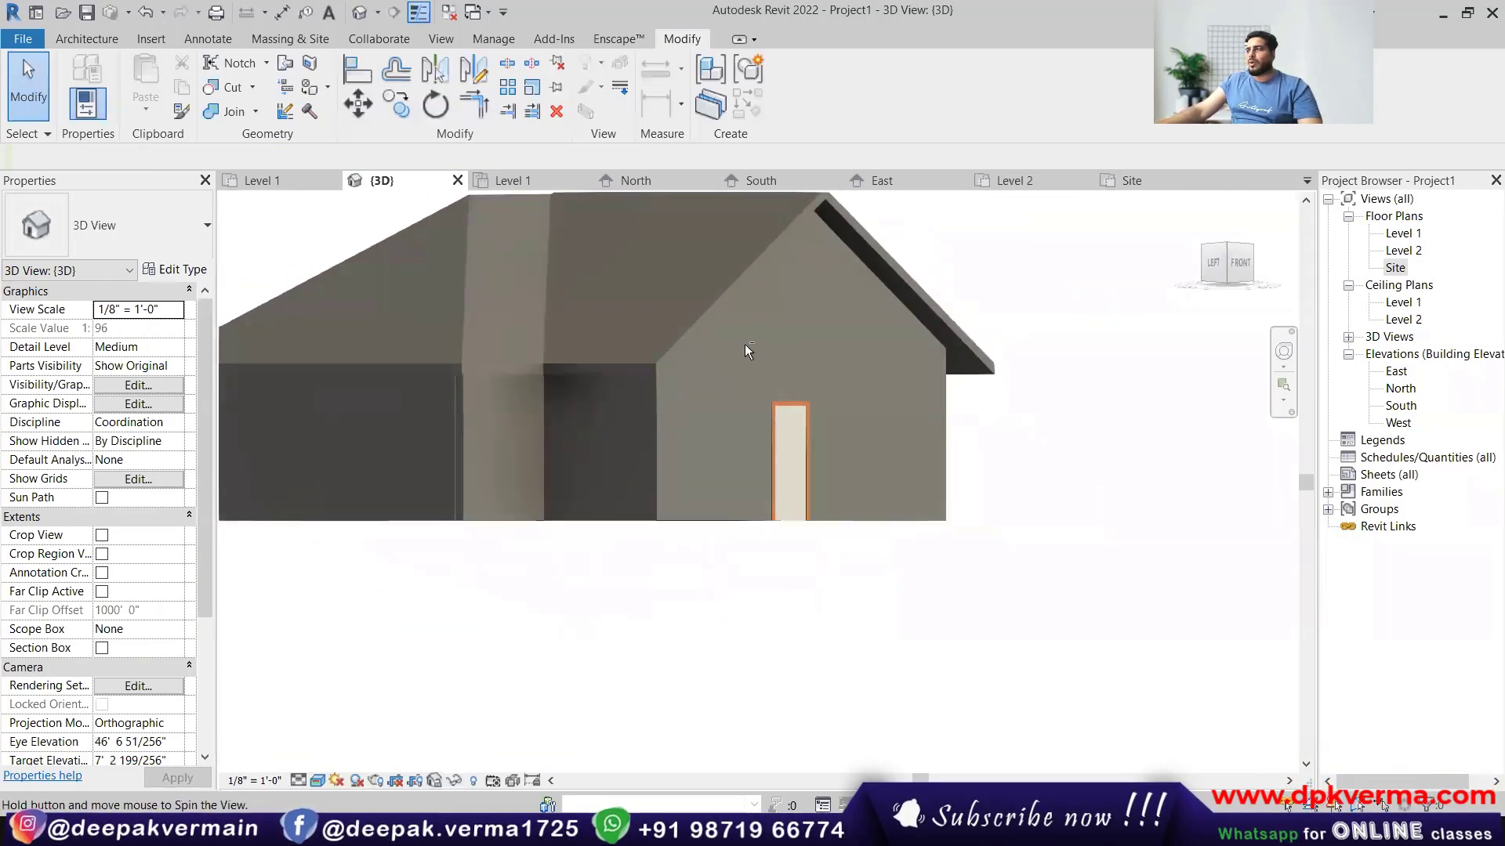
double_click(1402, 252)
scroll(502, 384, "down", 5)
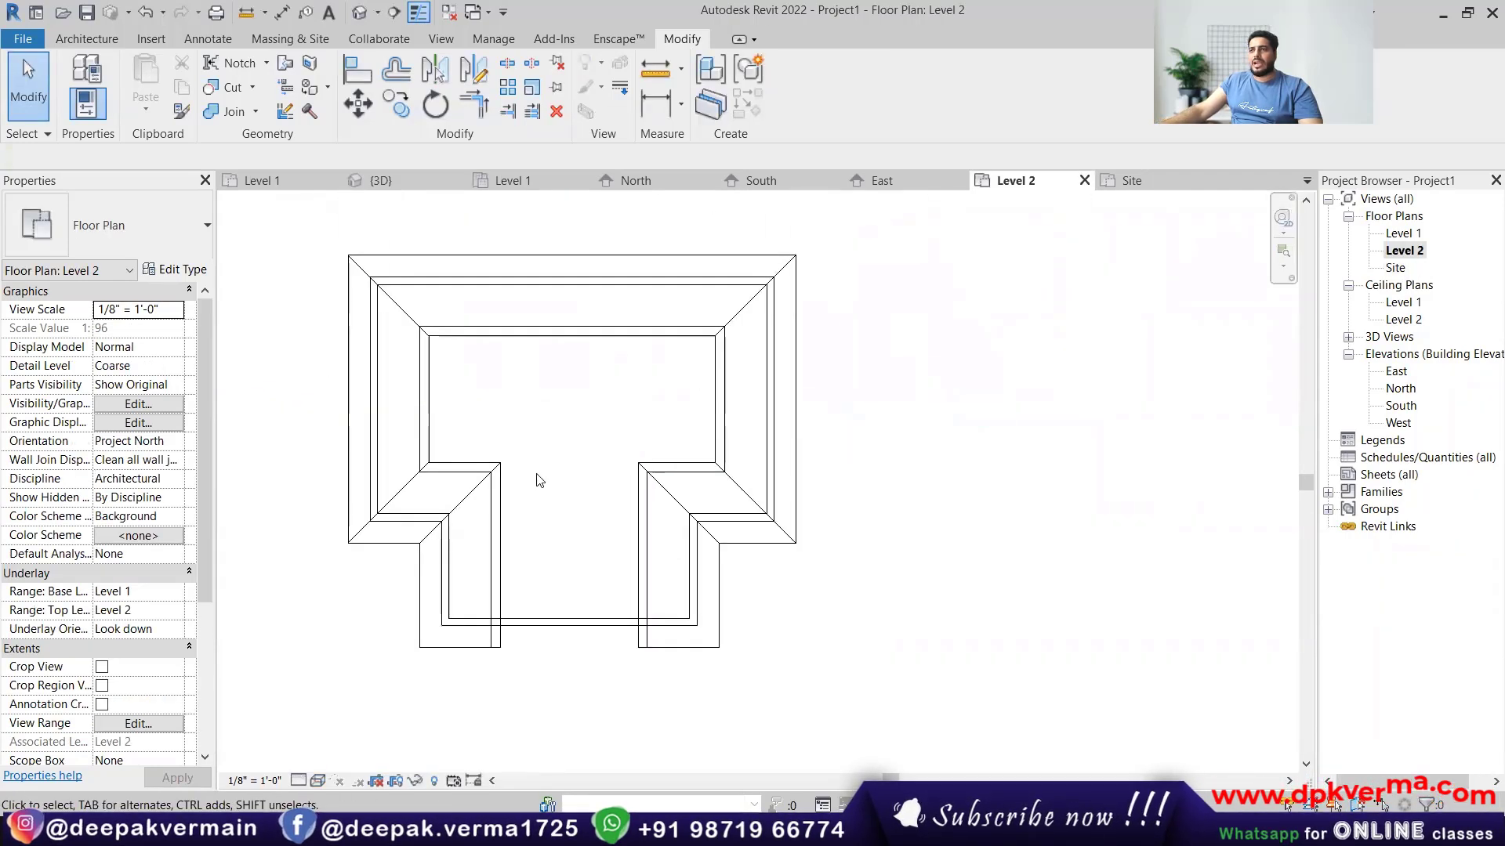
scroll(540, 481, "down", 1)
left_click(86, 38)
left_click(359, 115)
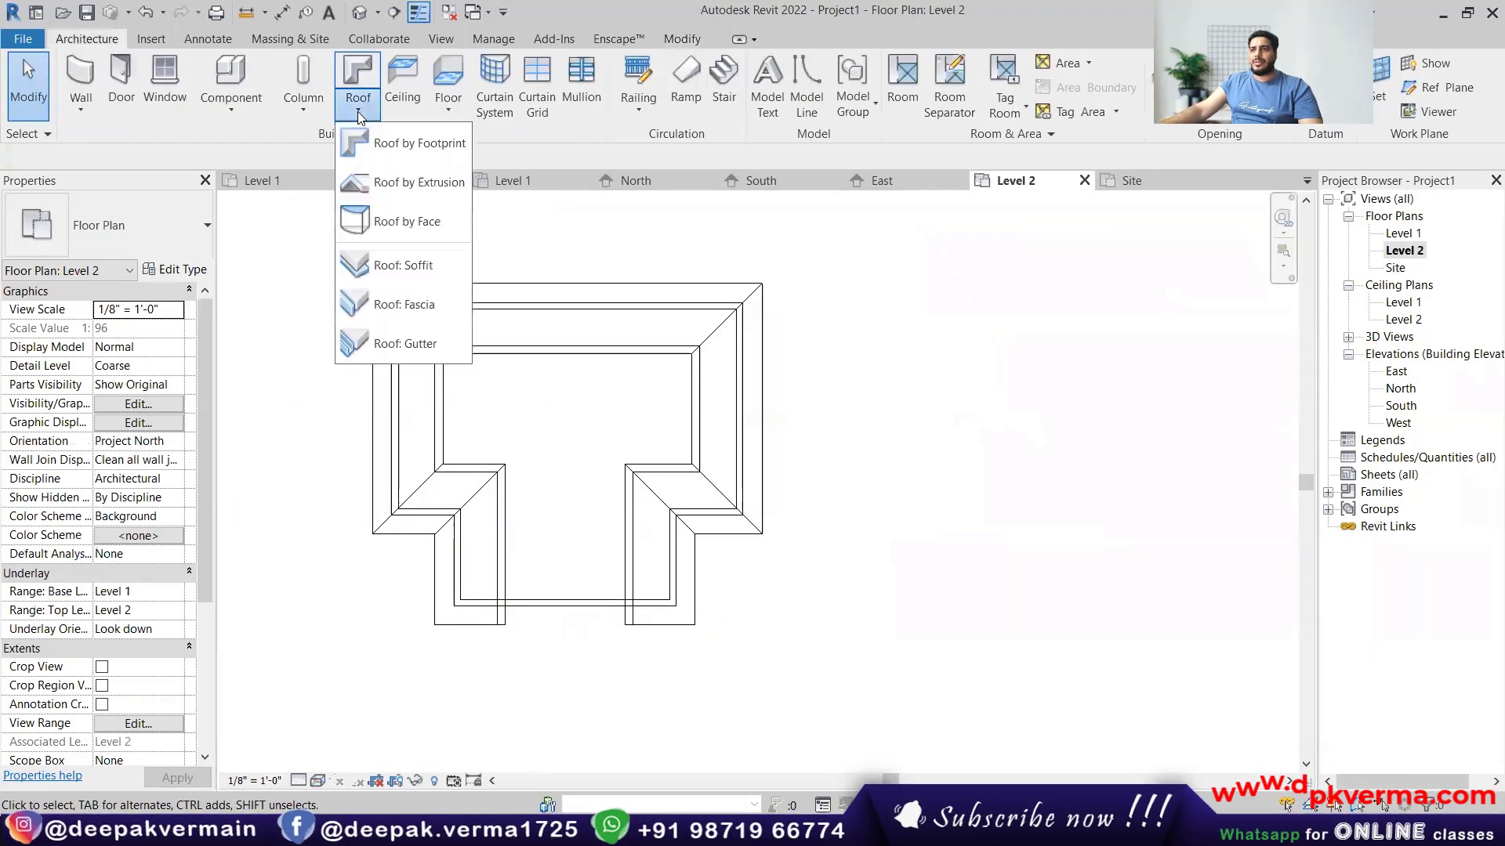
left_click(396, 265)
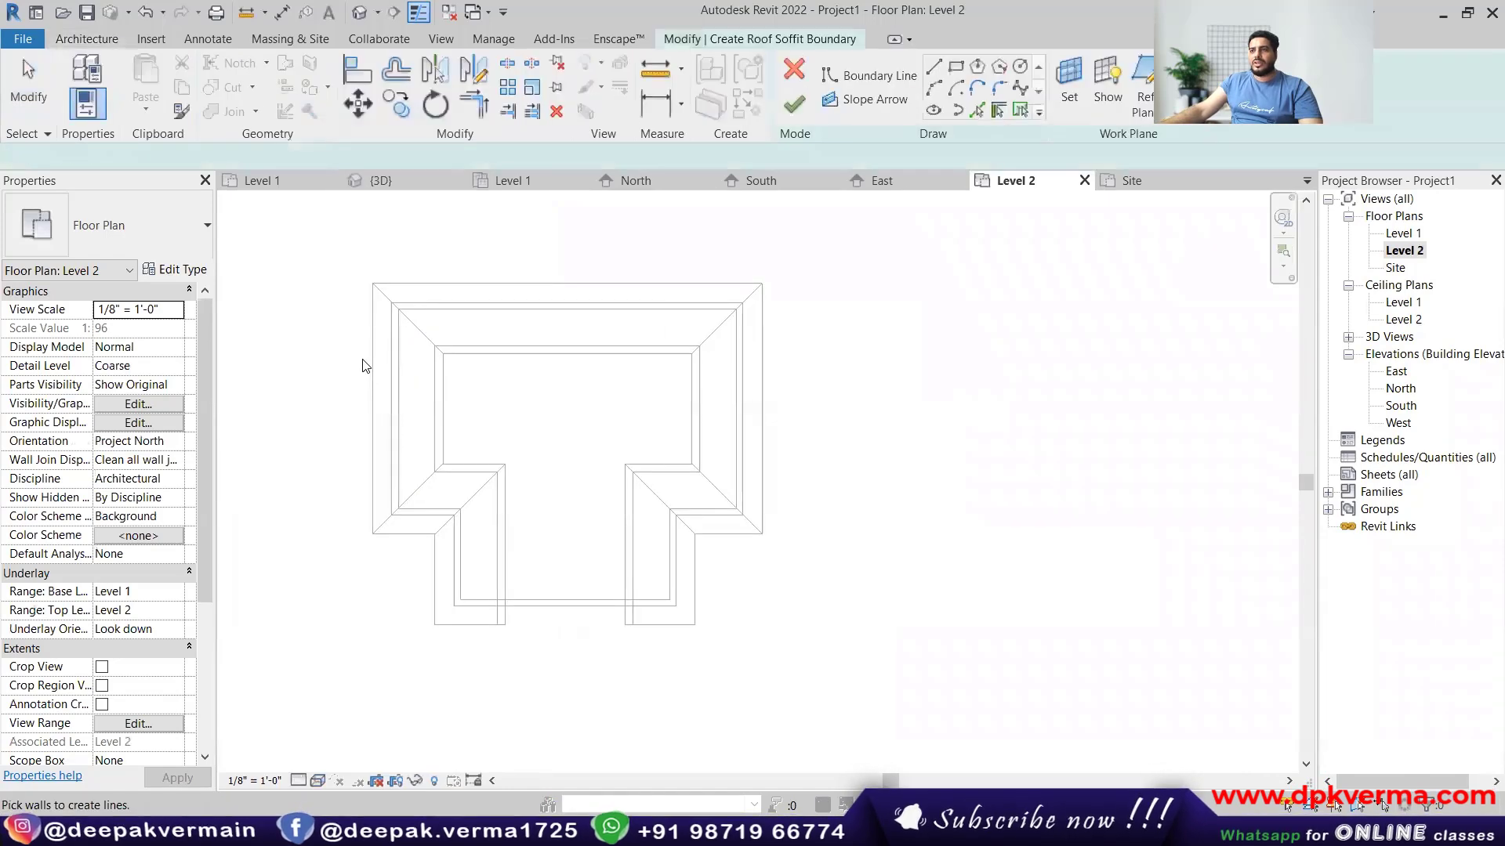
scroll(387, 403, "up", 2)
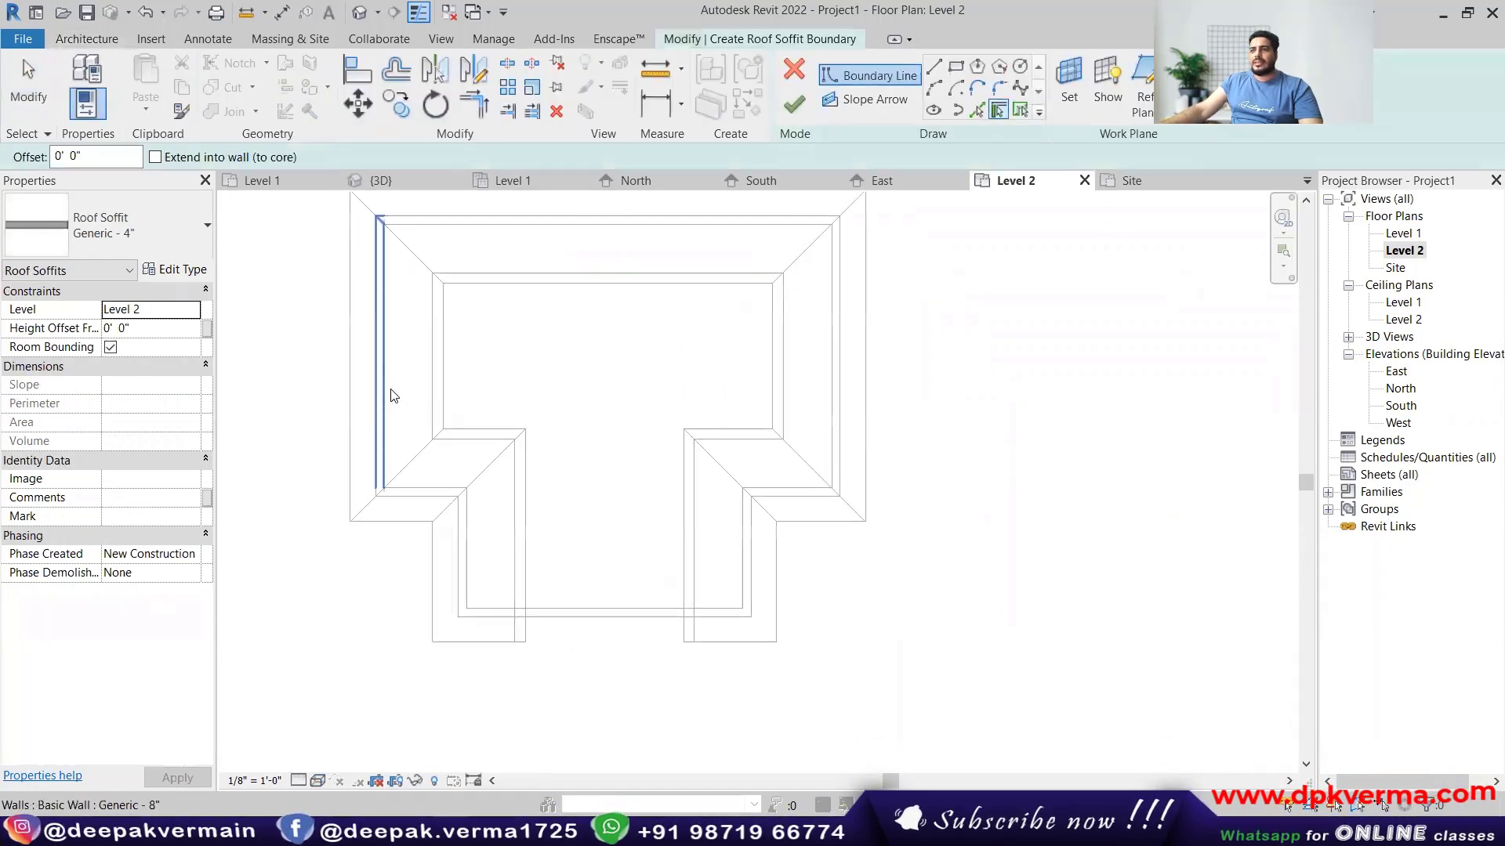
middle_click_drag(353, 335, 362, 366)
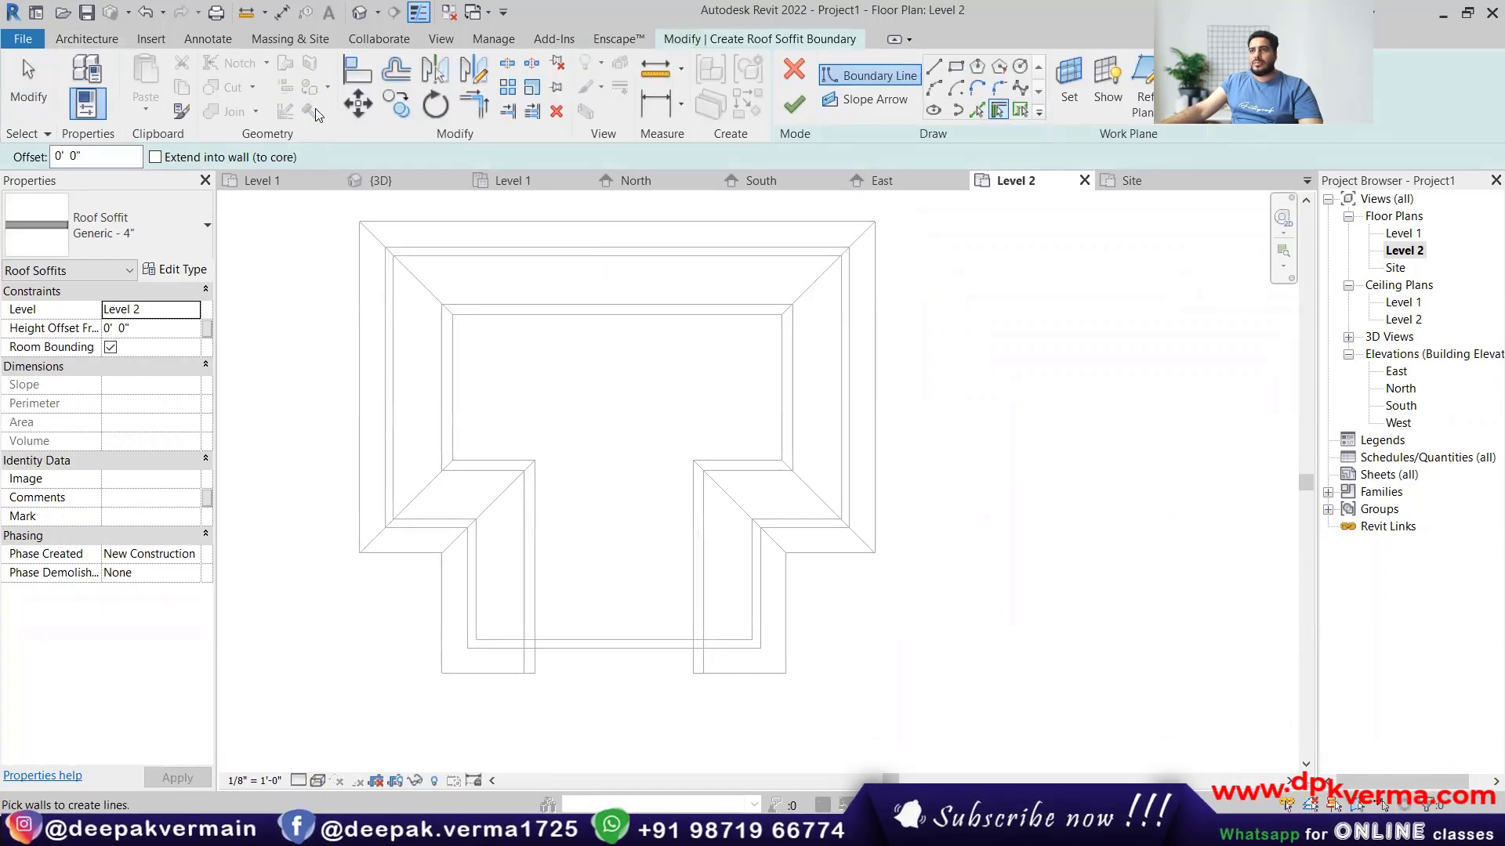
left_click(359, 13)
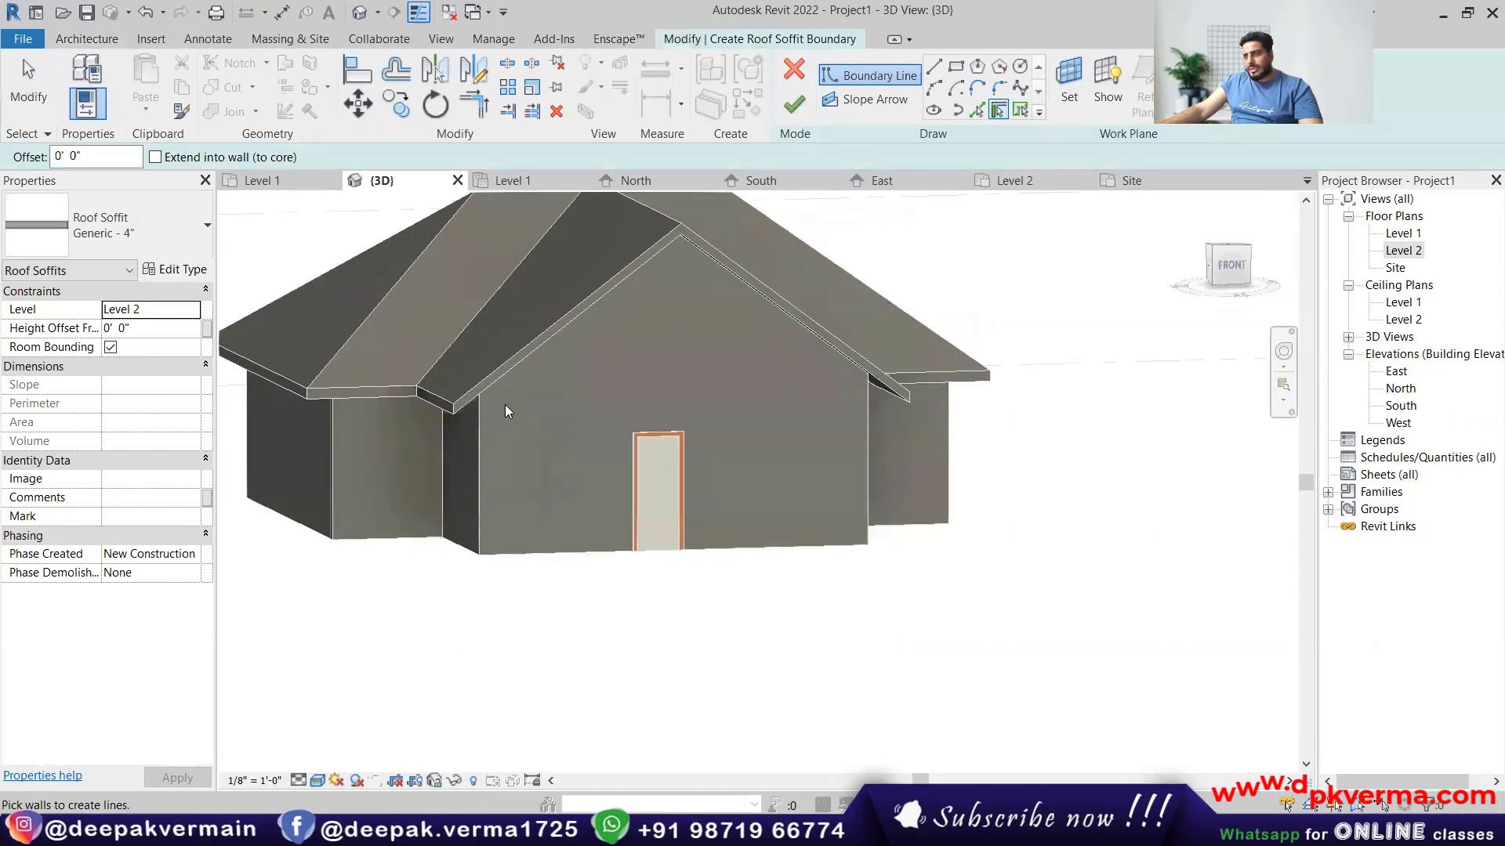
left_click(792, 72)
scroll(450, 402, "up", 4)
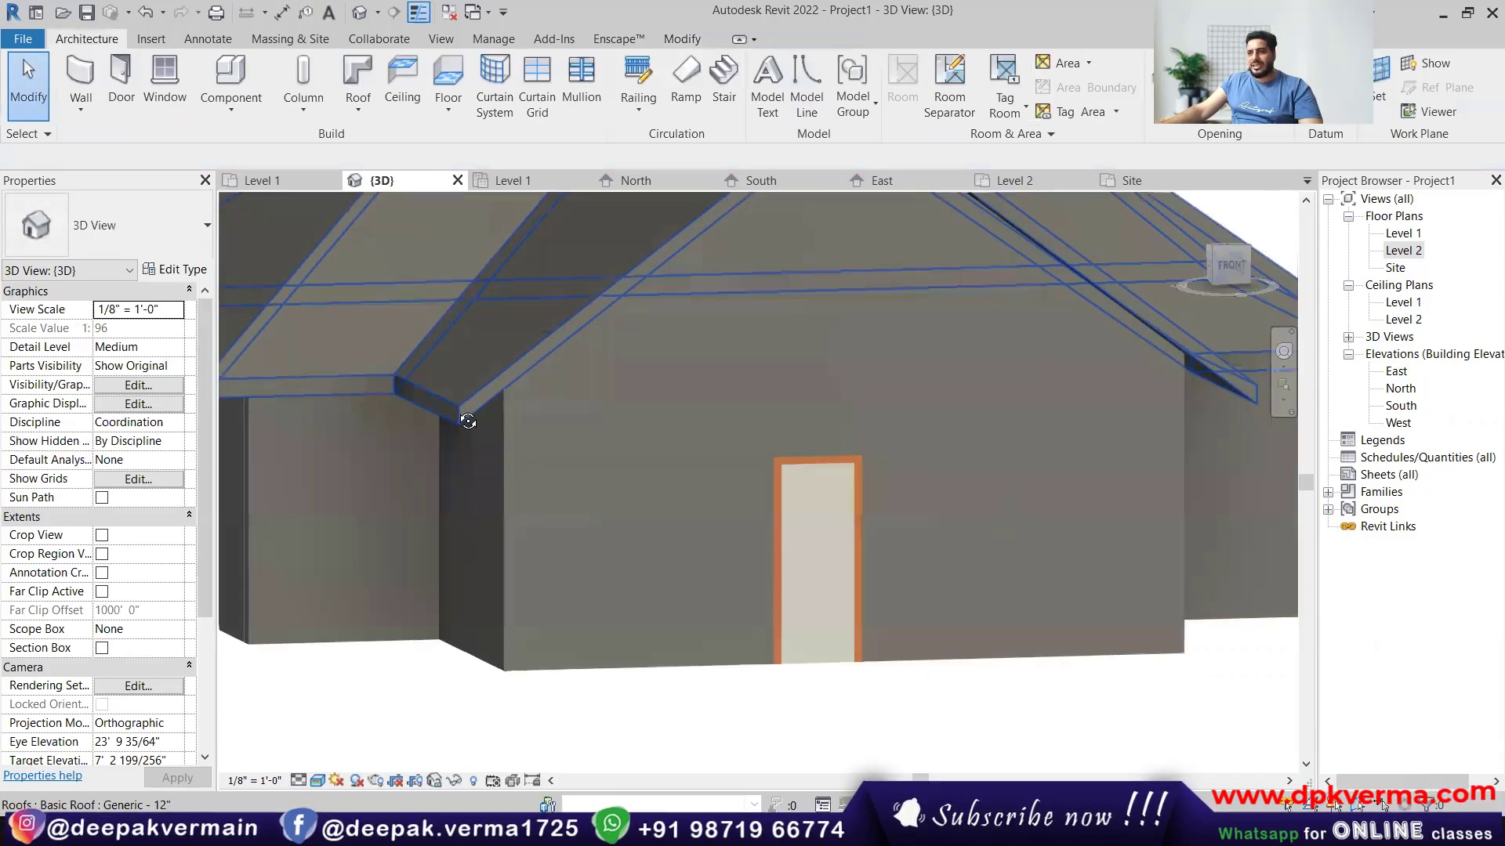
Start a Generic - 4" roof soffit in the Level 2 plan and pick the outer wall faces, except the gable front, as its inner boundary.
scroll(516, 419, "up", 2)
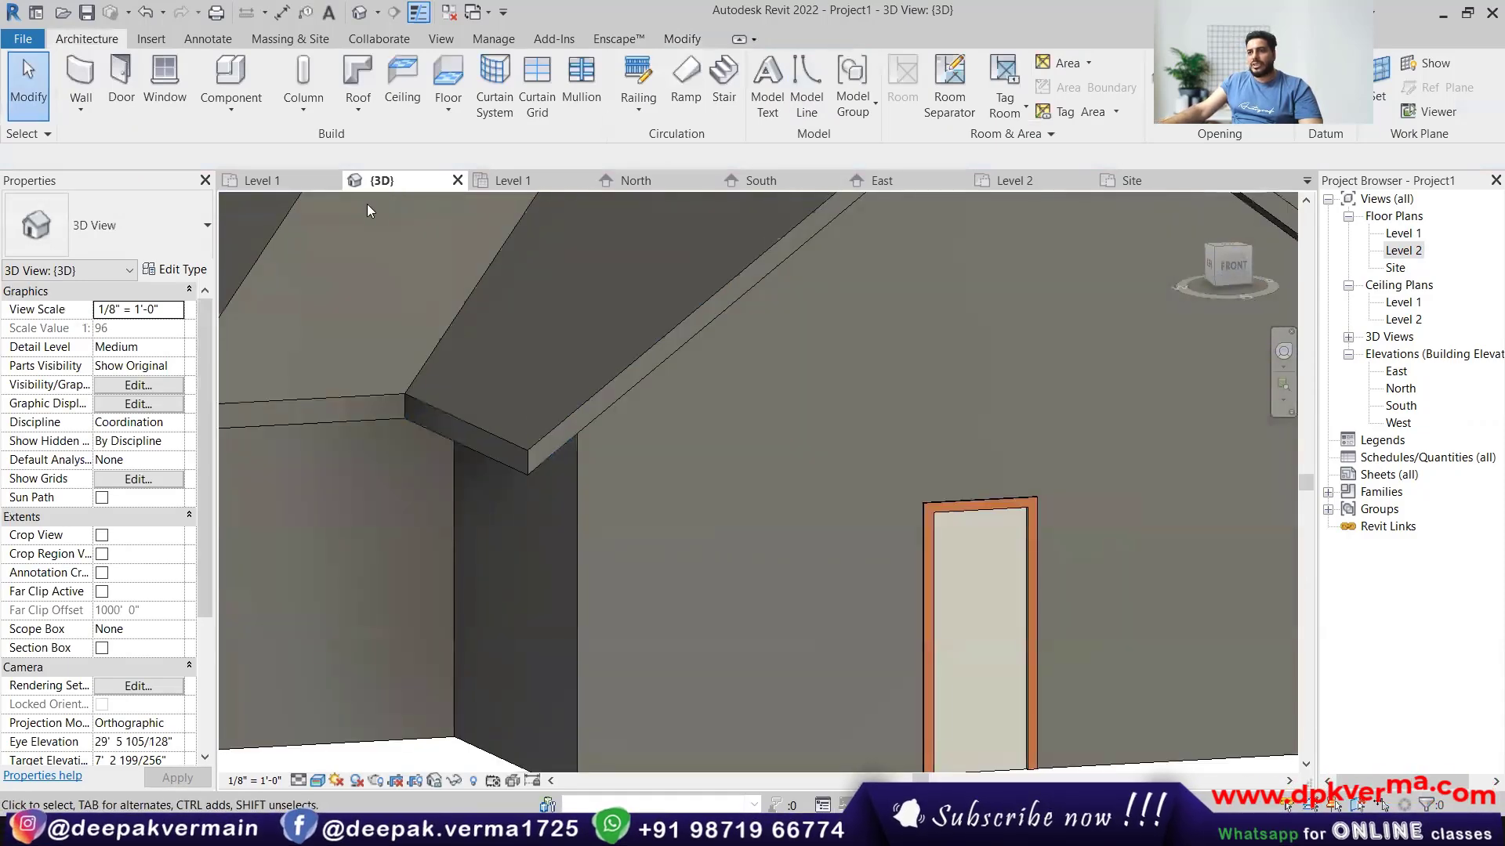
double_click(1391, 249)
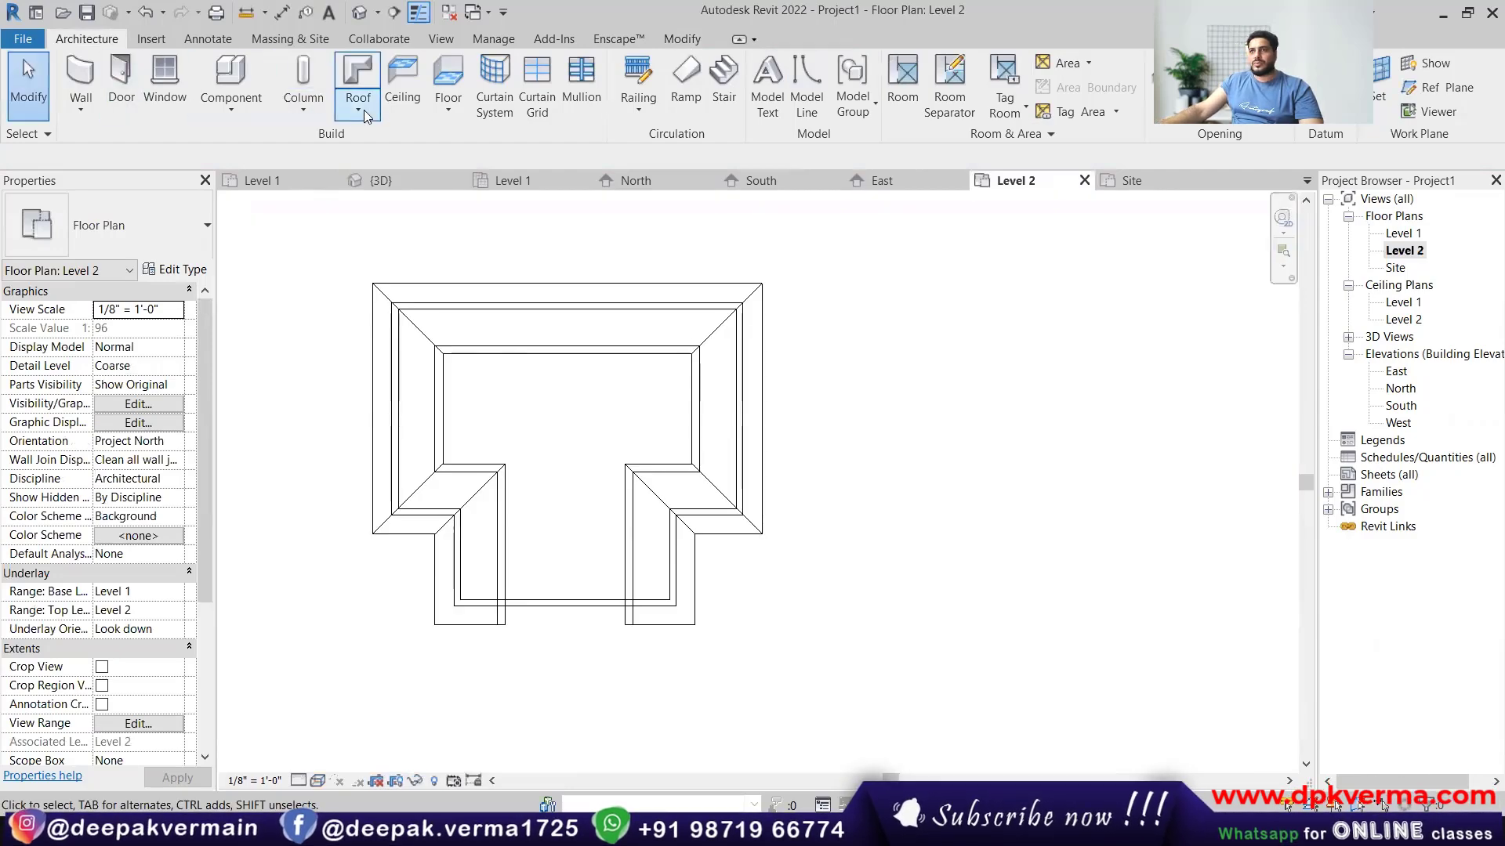
left_click(366, 116)
left_click(401, 262)
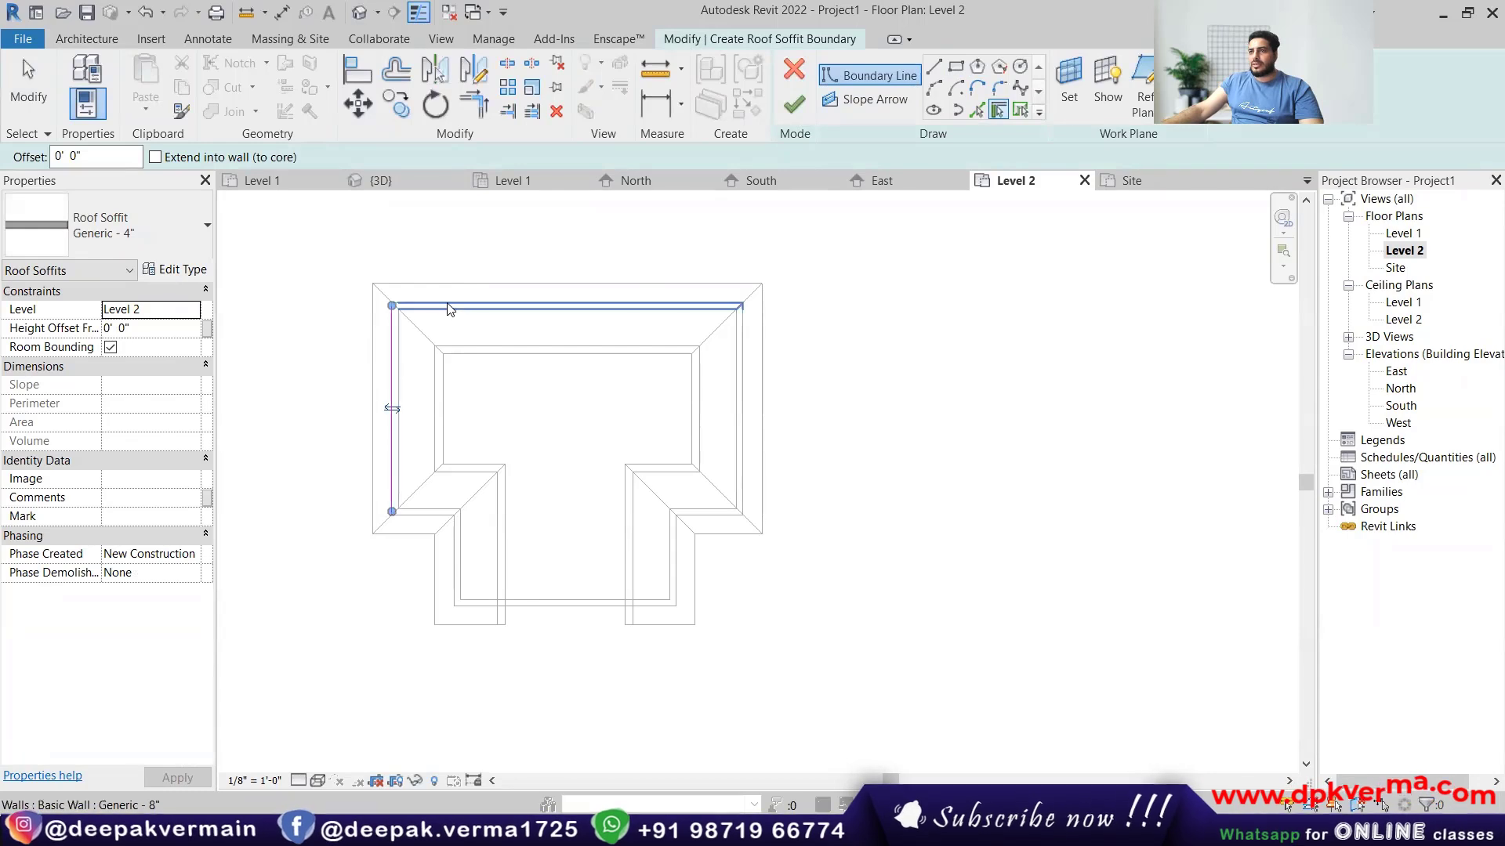
scroll(724, 530, "up", 3)
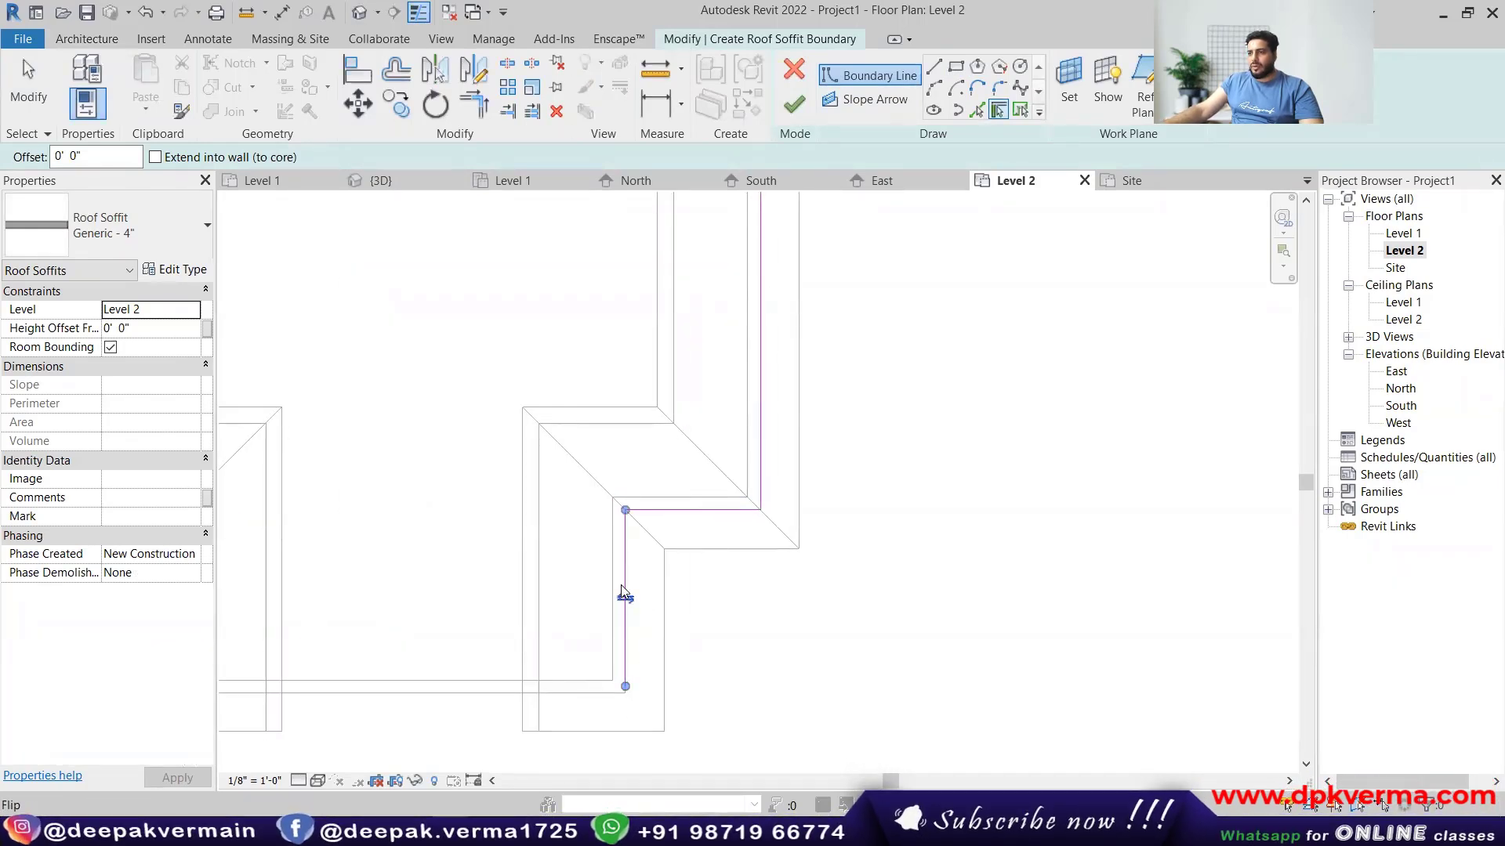
scroll(625, 674, "down", 3)
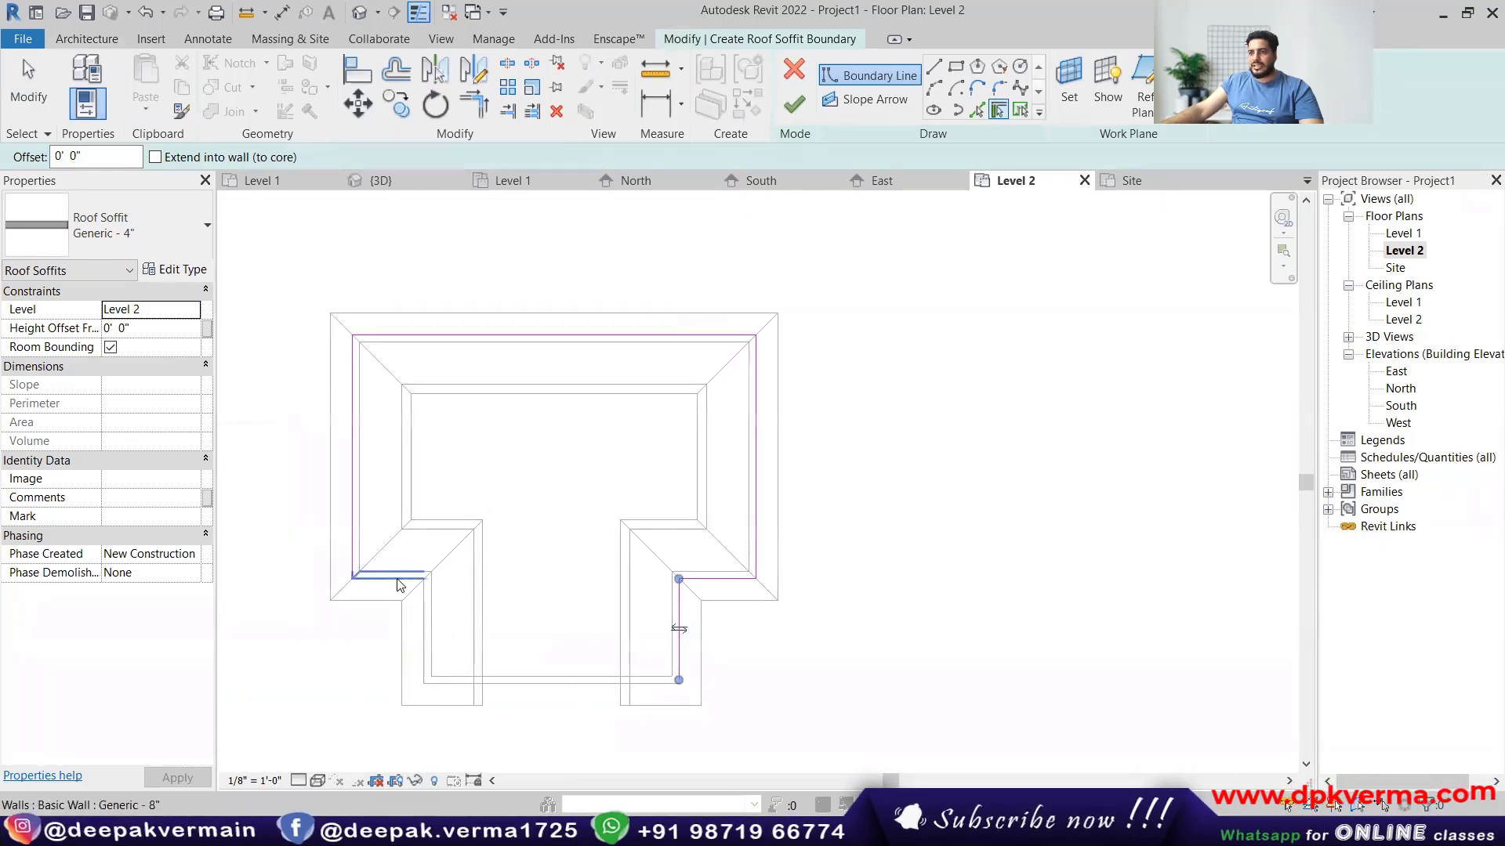
Pick the roof's outer eave edges around the house as the soffit's outer boundary lines.
left_click(979, 109)
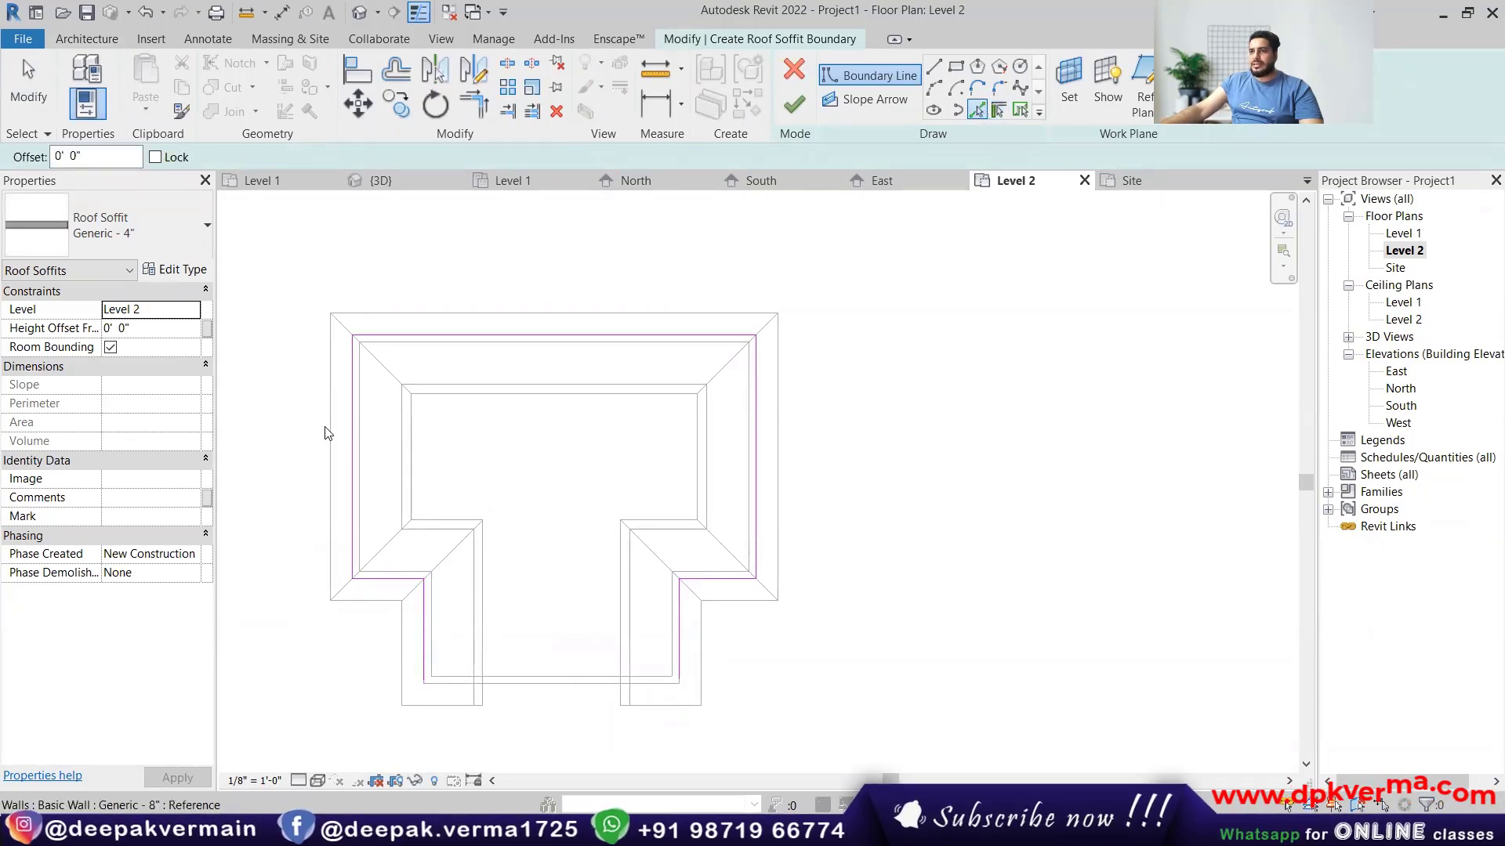
left_click(420, 315)
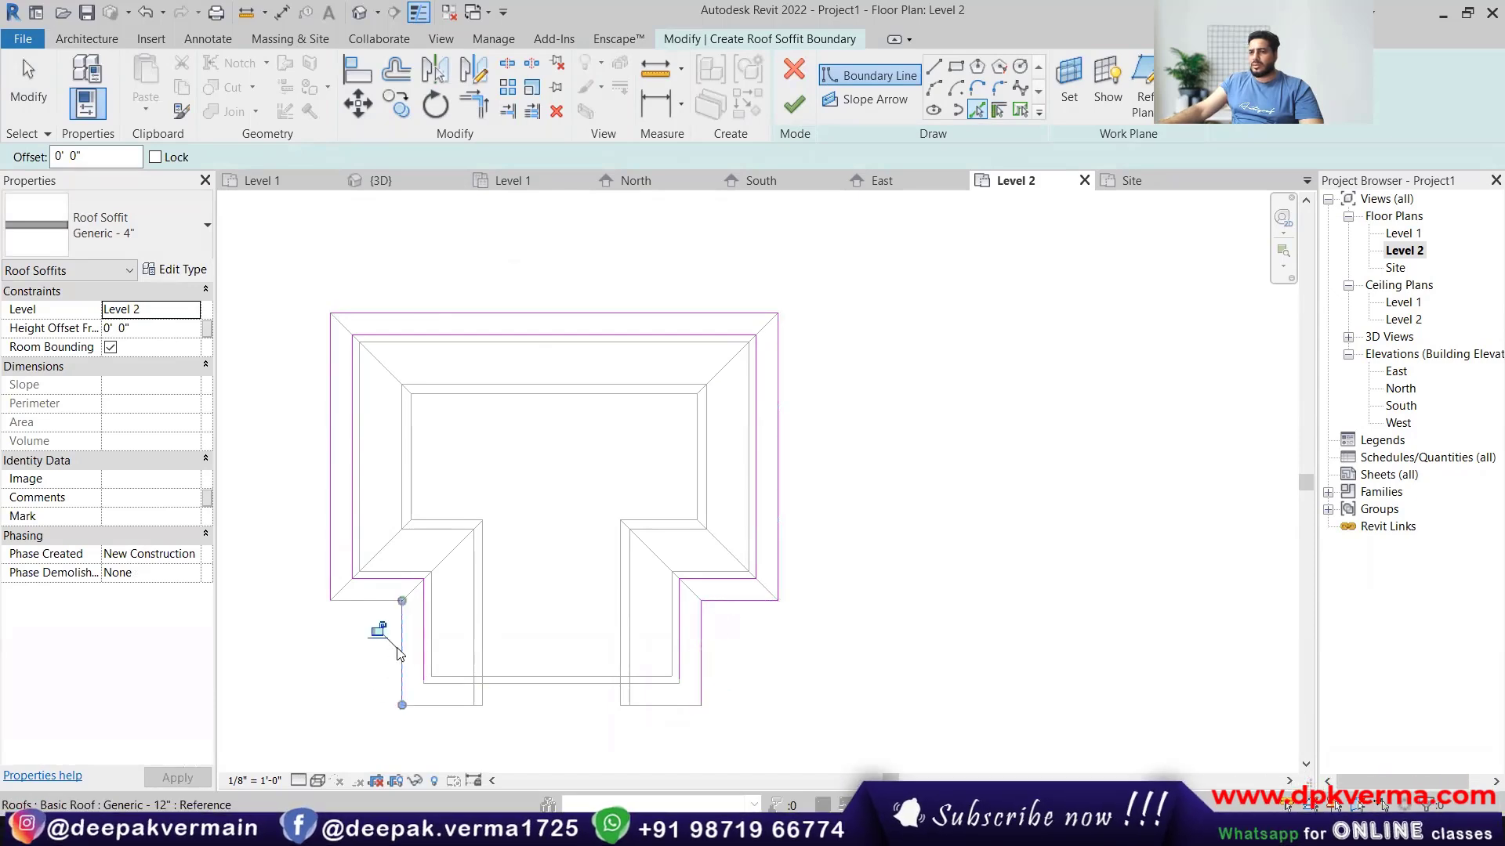
left_click(372, 598)
scroll(433, 727, "up", 5)
middle_click_drag(413, 678, 461, 608)
key("Escape")
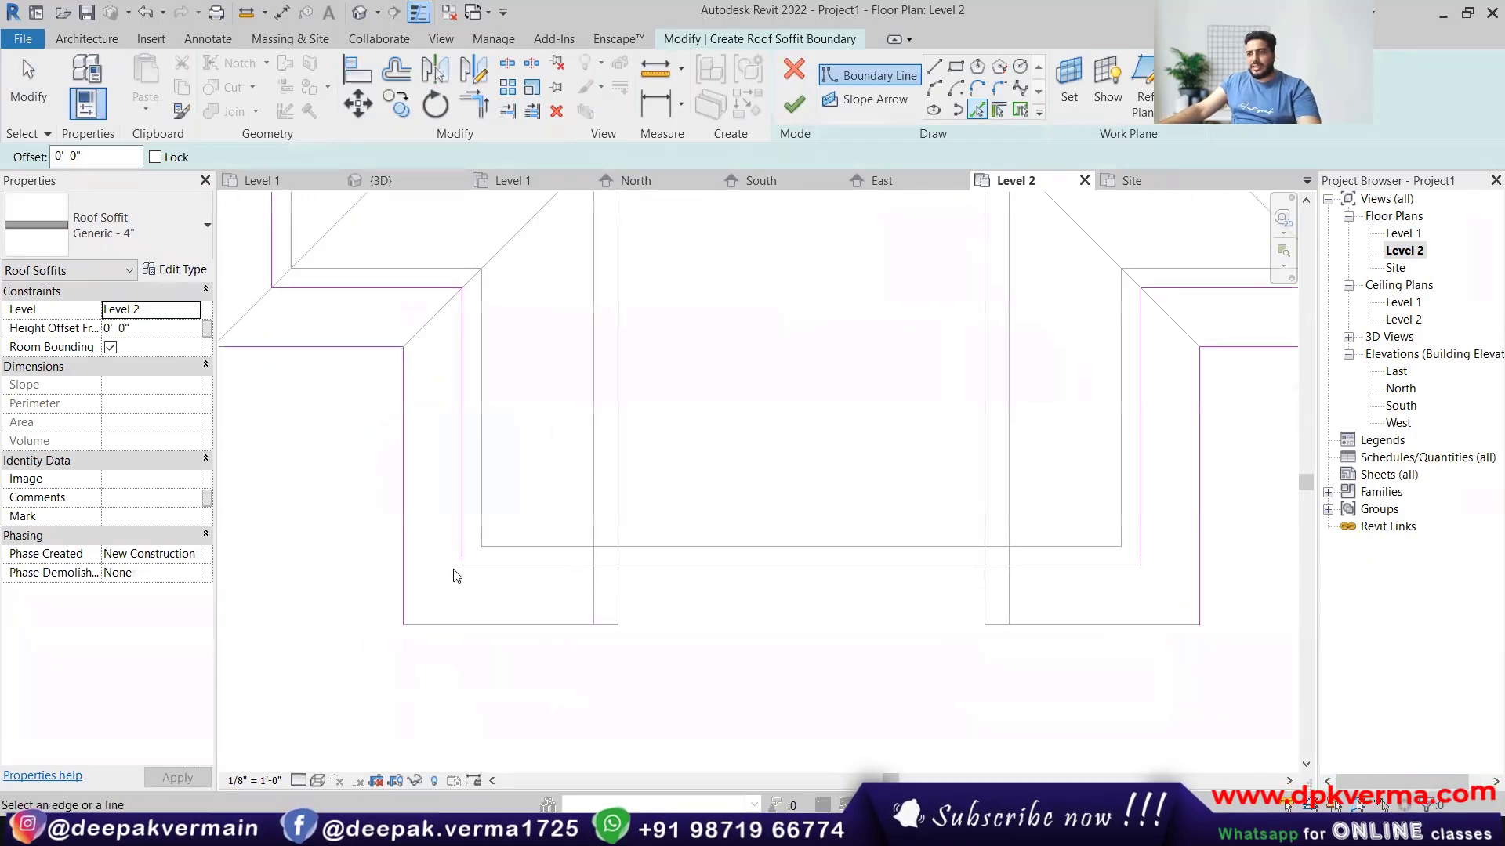
Extend the inner boundary lines on both sides of the front gable wing down to the roof's front edge.
left_click(463, 561)
left_click_drag(462, 556, 460, 624)
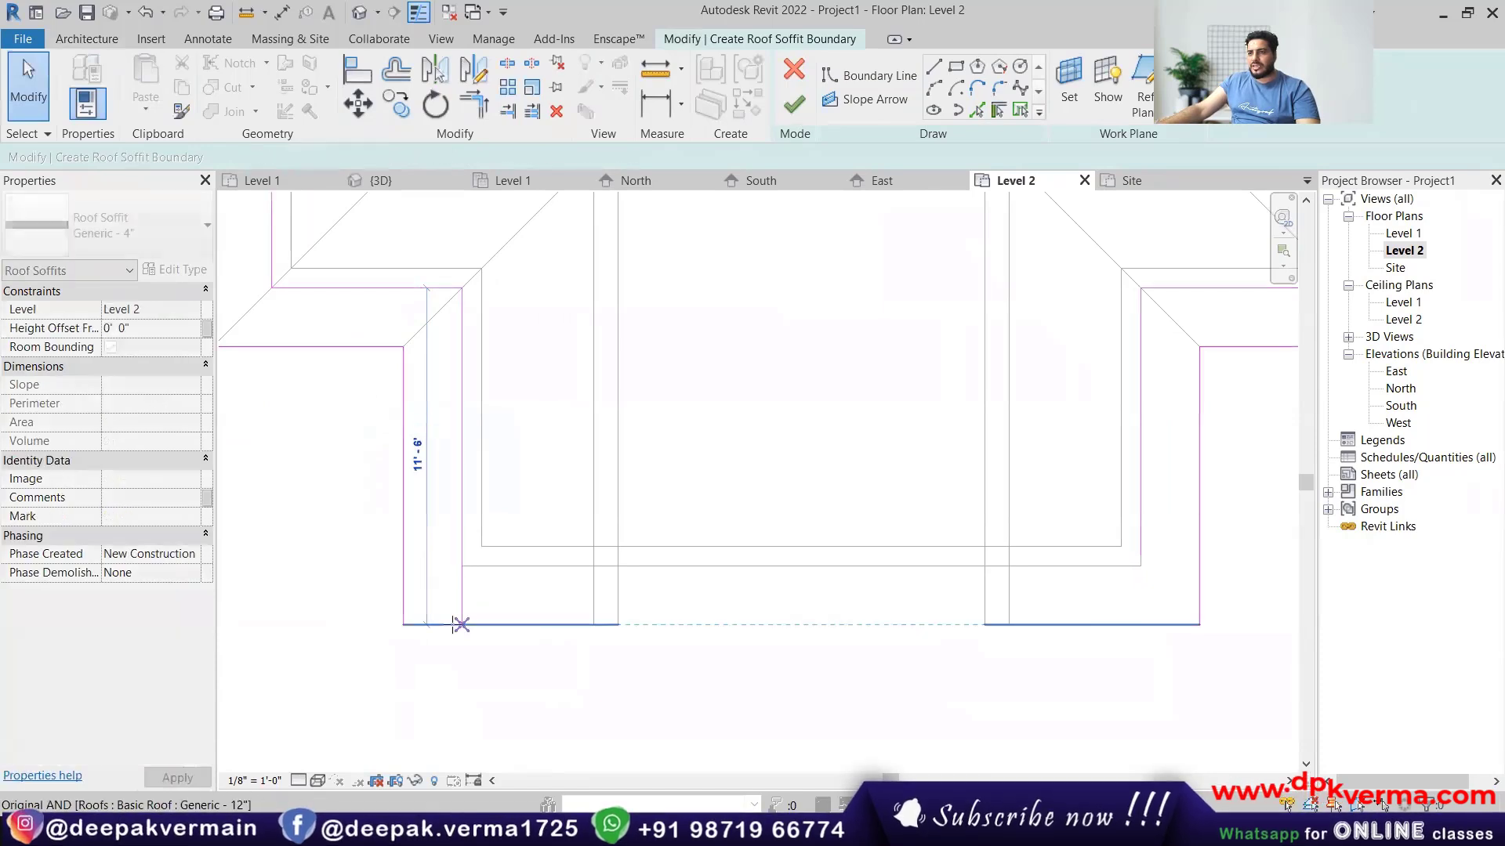
left_click(1031, 522)
left_click(1142, 515)
left_click_drag(1141, 558, 1141, 620)
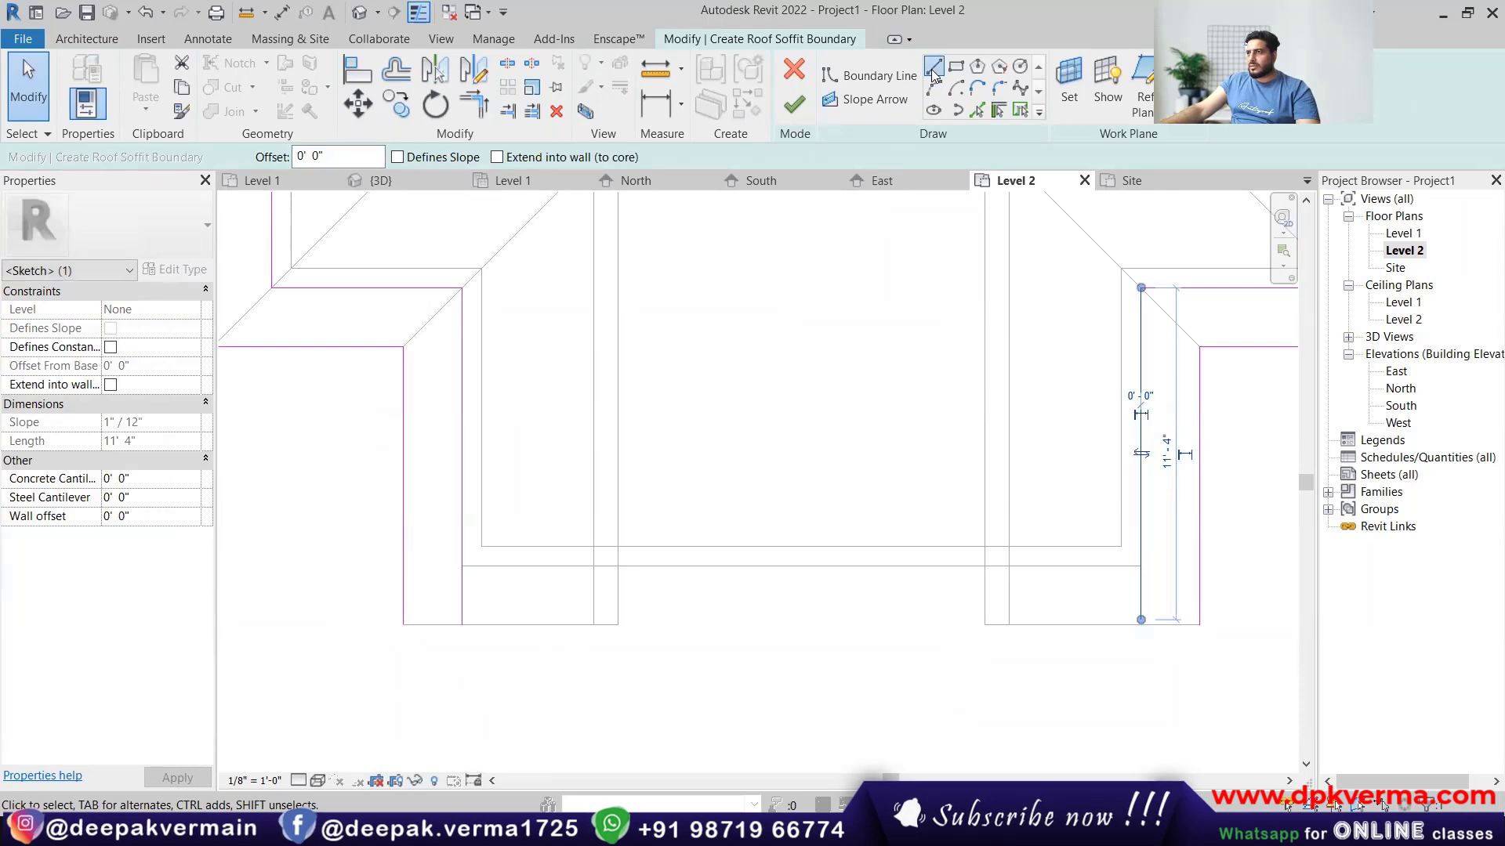
Draw a line closing the open end of the soffit boundary at the west side of the gable front.
left_click(933, 70)
left_click(403, 625)
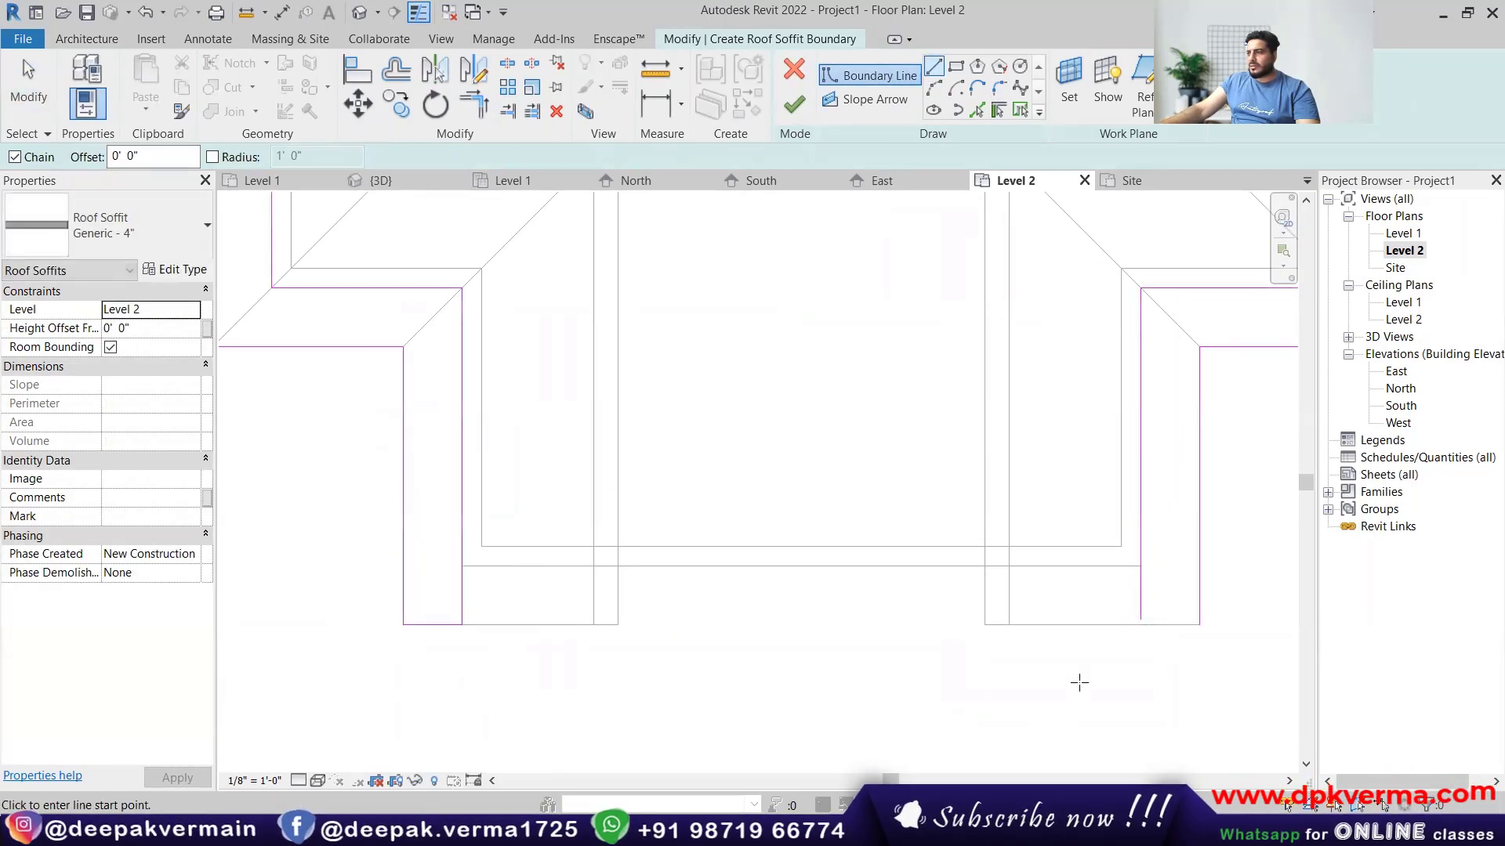
left_click(1141, 619)
key("Escape")
key("Escape")
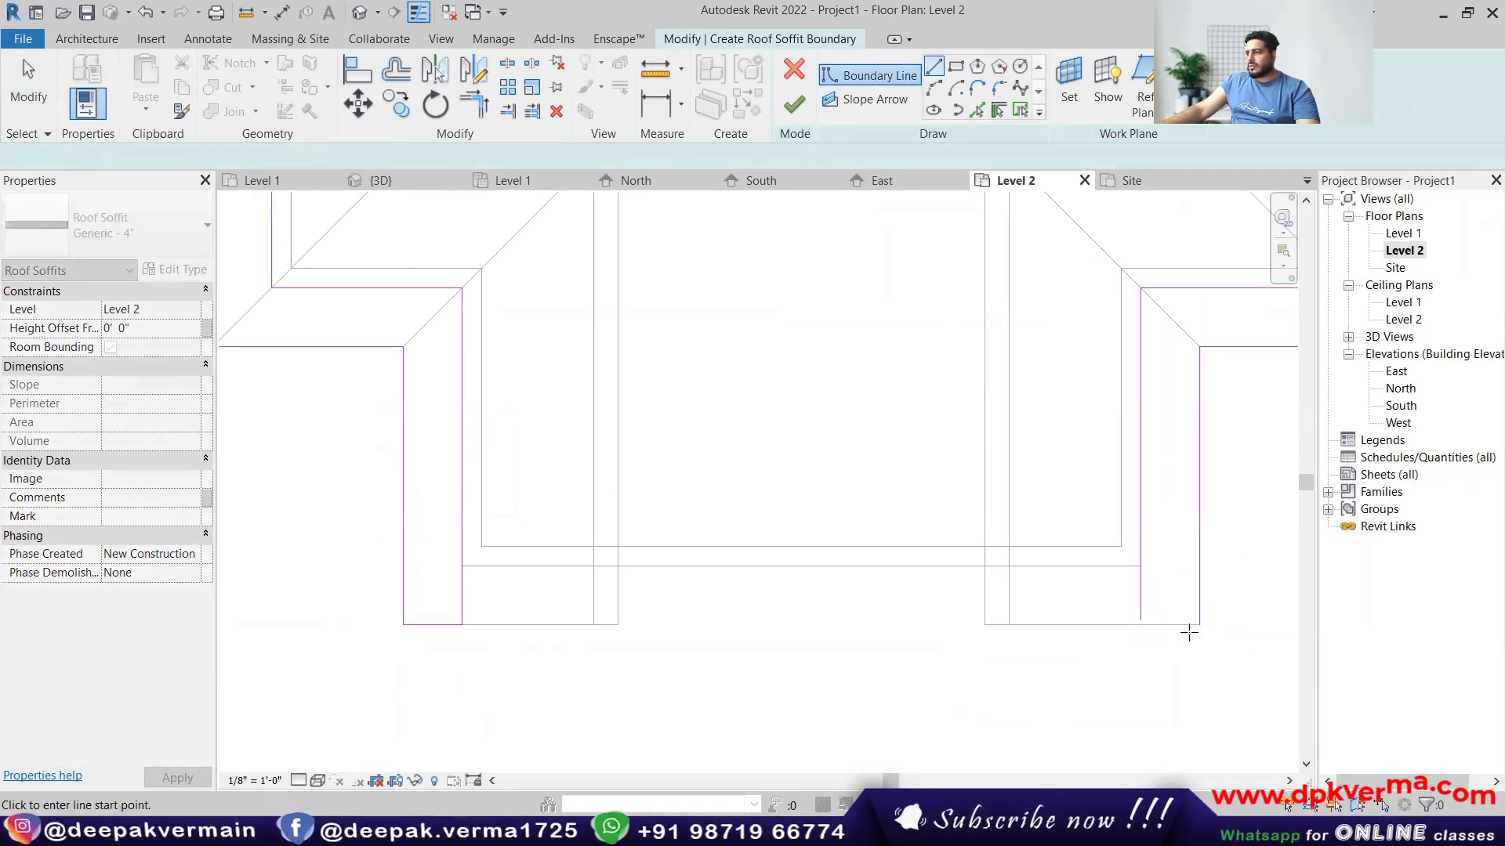
Close the open end of the boundary at the east side of the gable front, including the short gap, and finish the soffit.
scroll(1182, 632, "up", 3)
key("Escape")
left_click(933, 67)
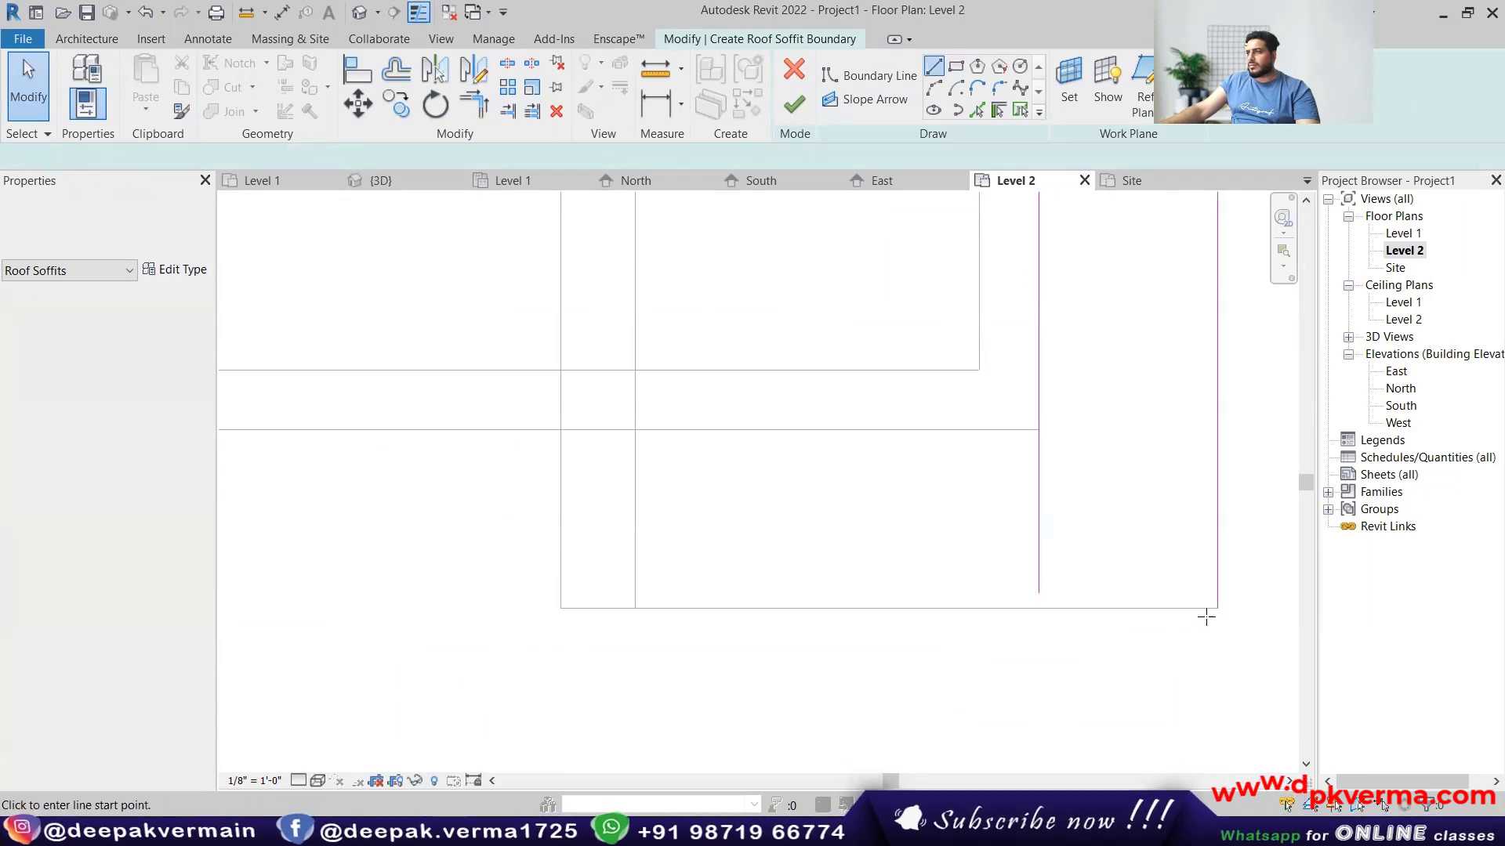
left_click(1039, 609)
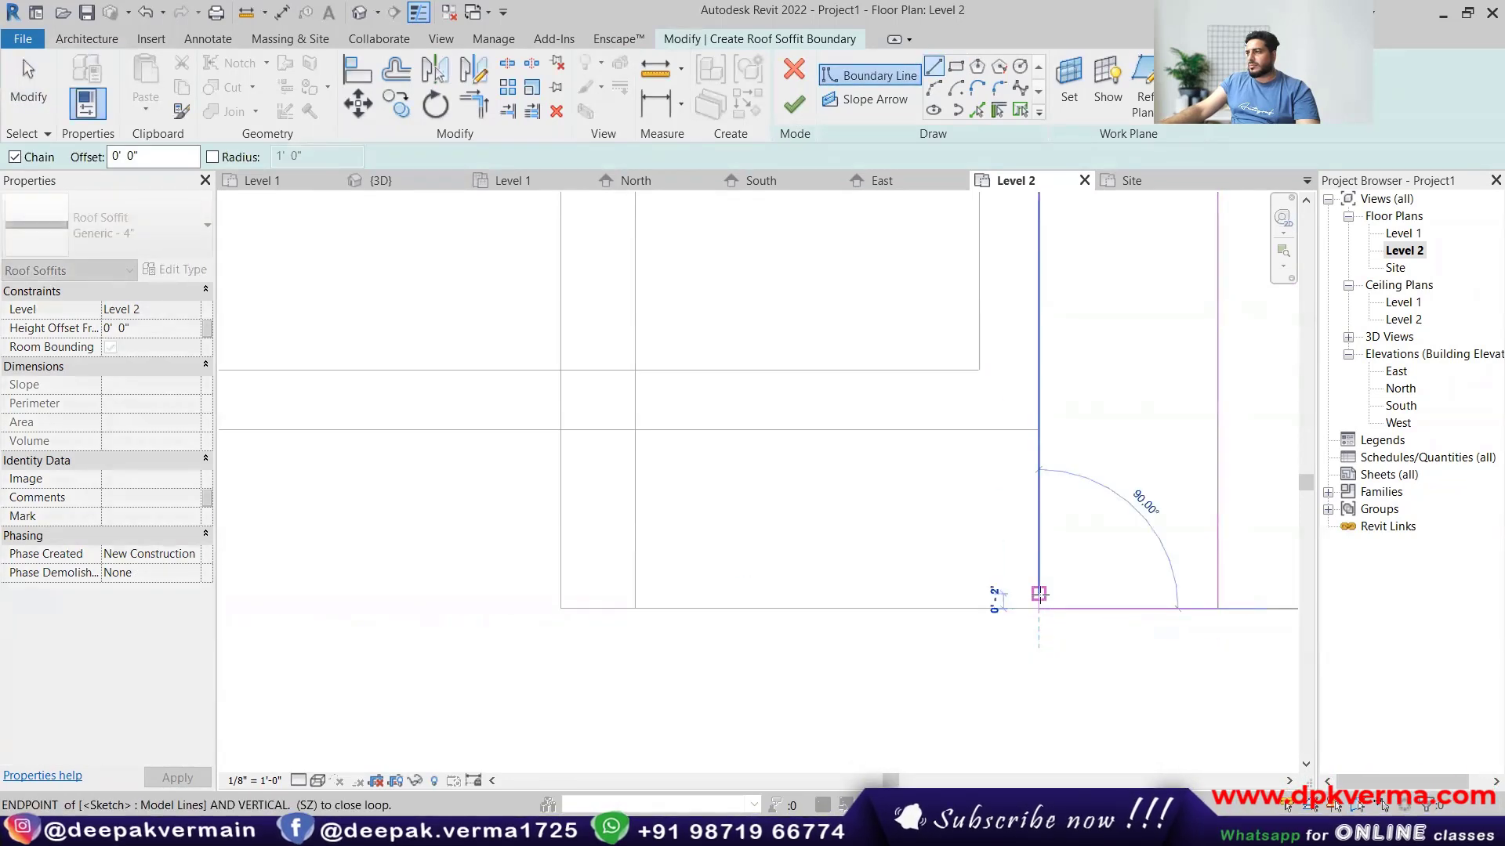
left_click(1038, 595)
key("Escape")
key("Escape")
scroll(1010, 519, "down", 6)
middle_click_drag(974, 505, 869, 604)
scroll(869, 604, "down", 2)
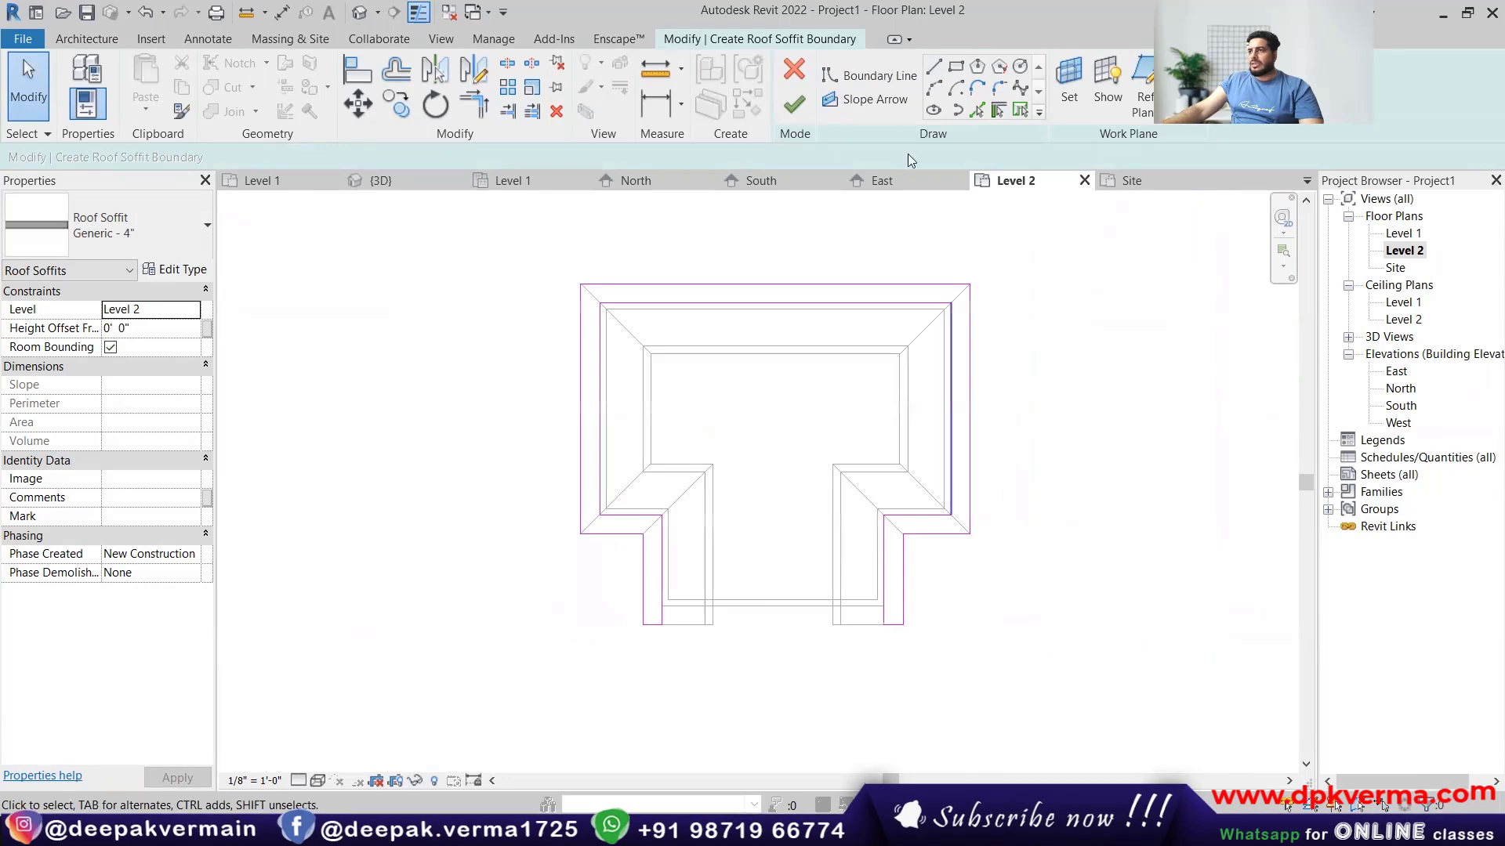
left_click(793, 106)
Align the soffit's underside with the bottom edge of the roof eave in the South elevation and check it in 3D.
left_click(358, 13)
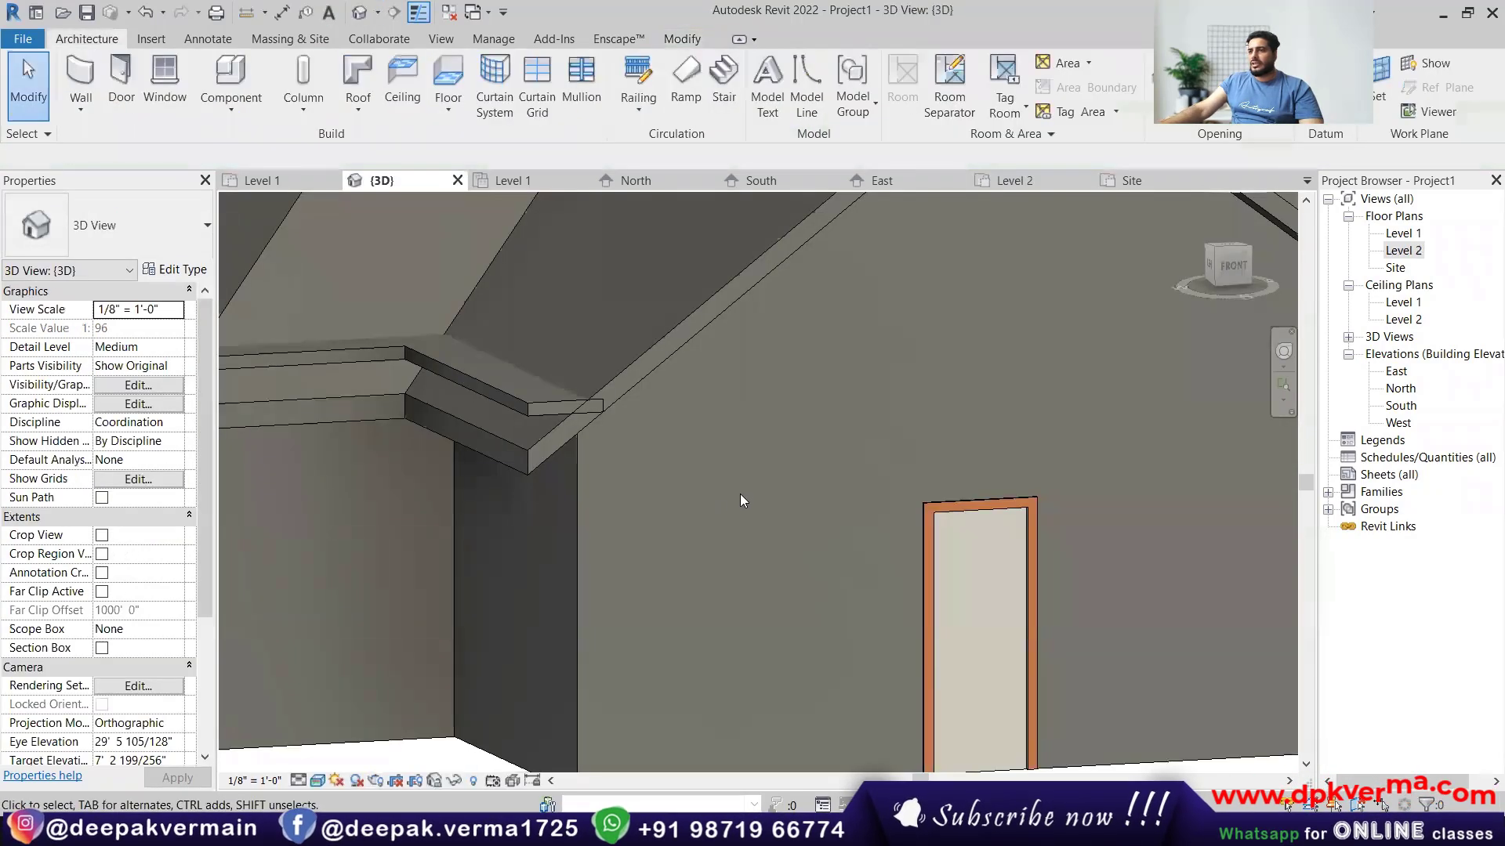
double_click(1406, 408)
scroll(766, 482, "down", 3)
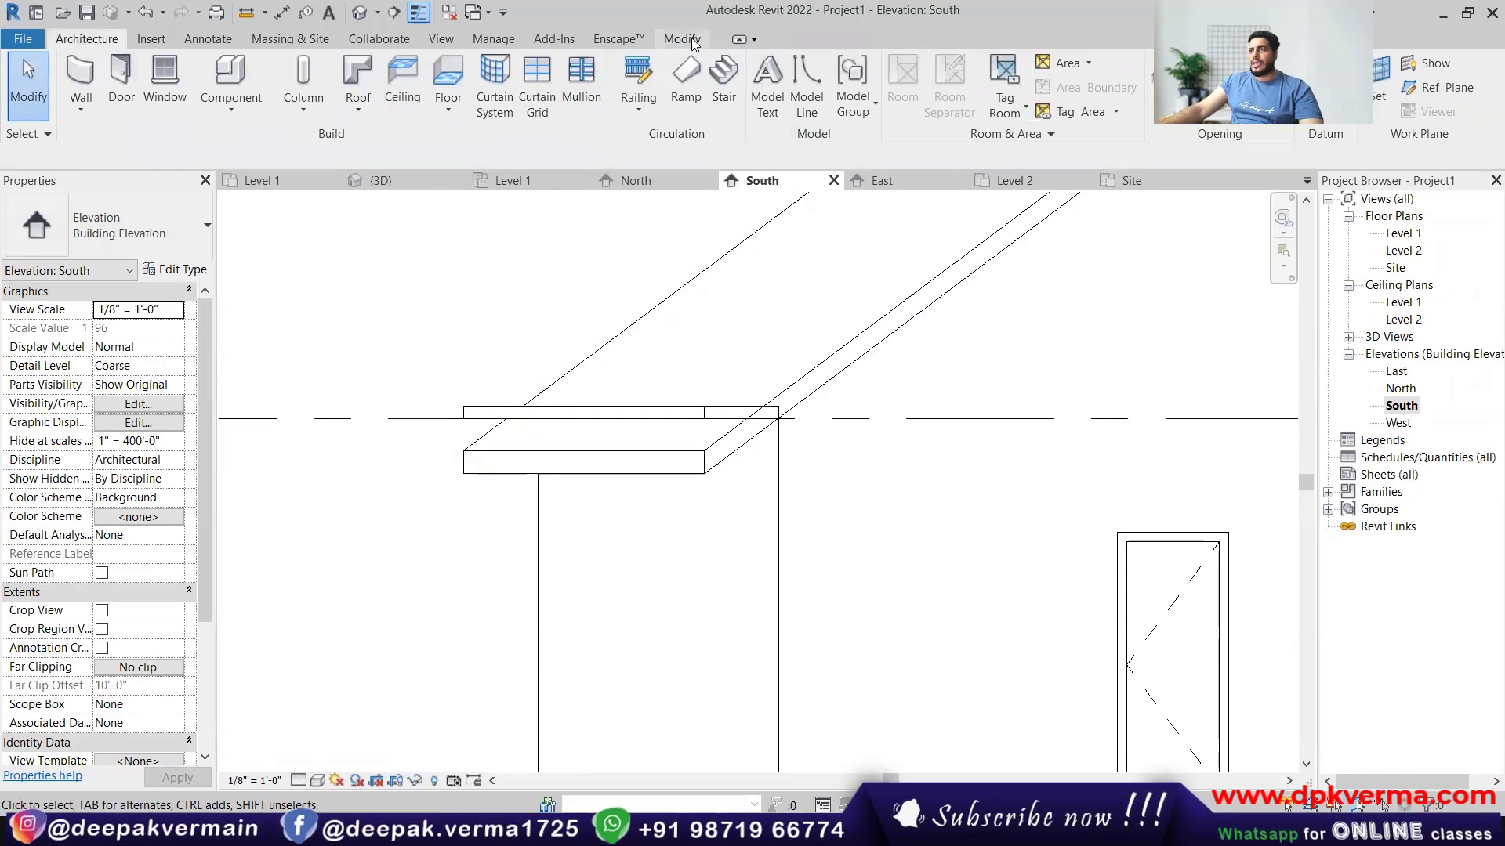
left_click(699, 43)
left_click(357, 71)
scroll(649, 445, "up", 2)
left_click(649, 447)
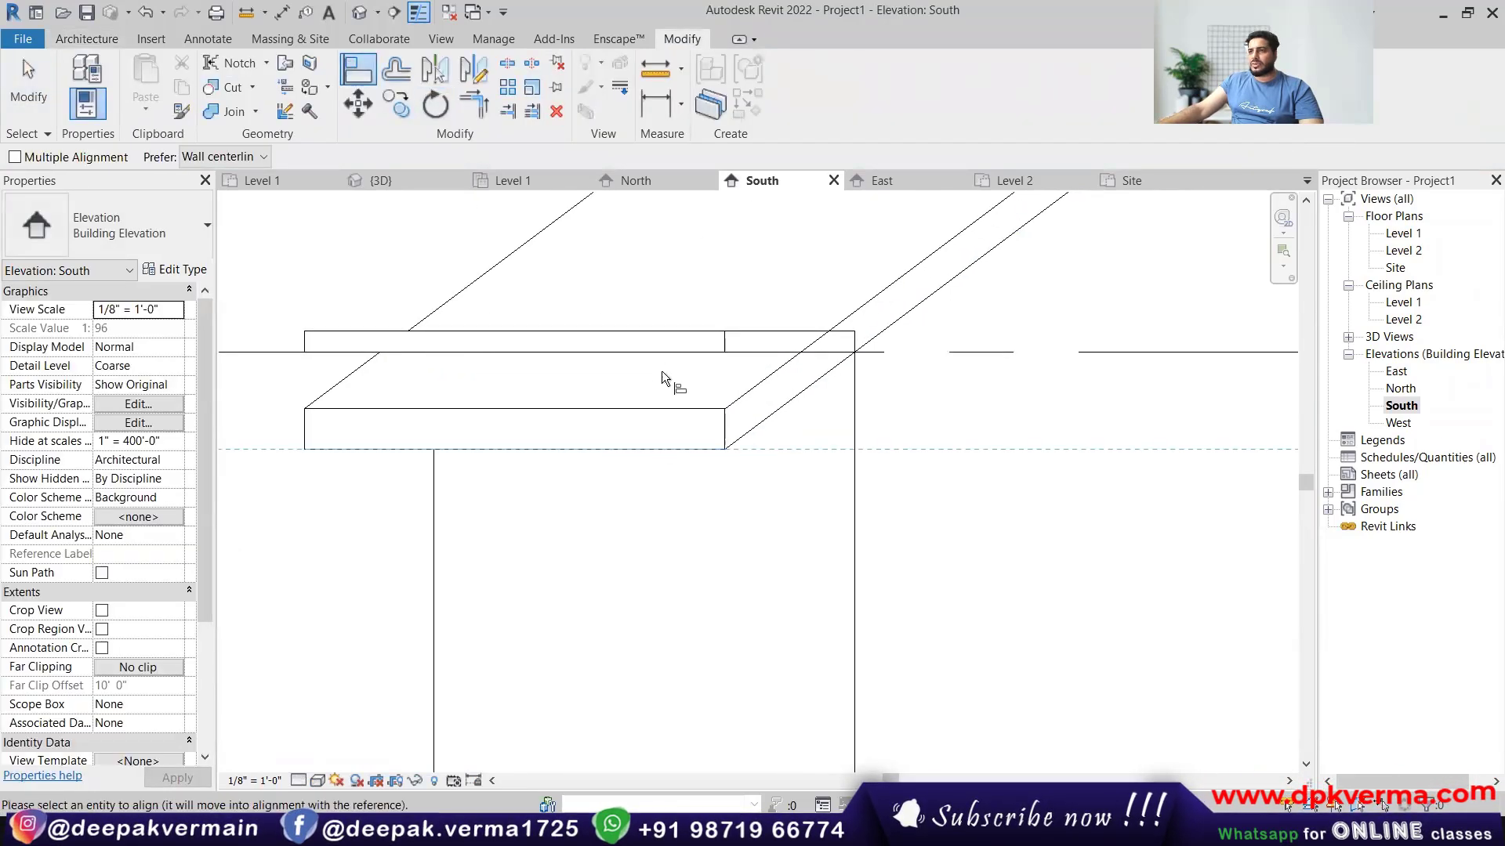
left_click(639, 352)
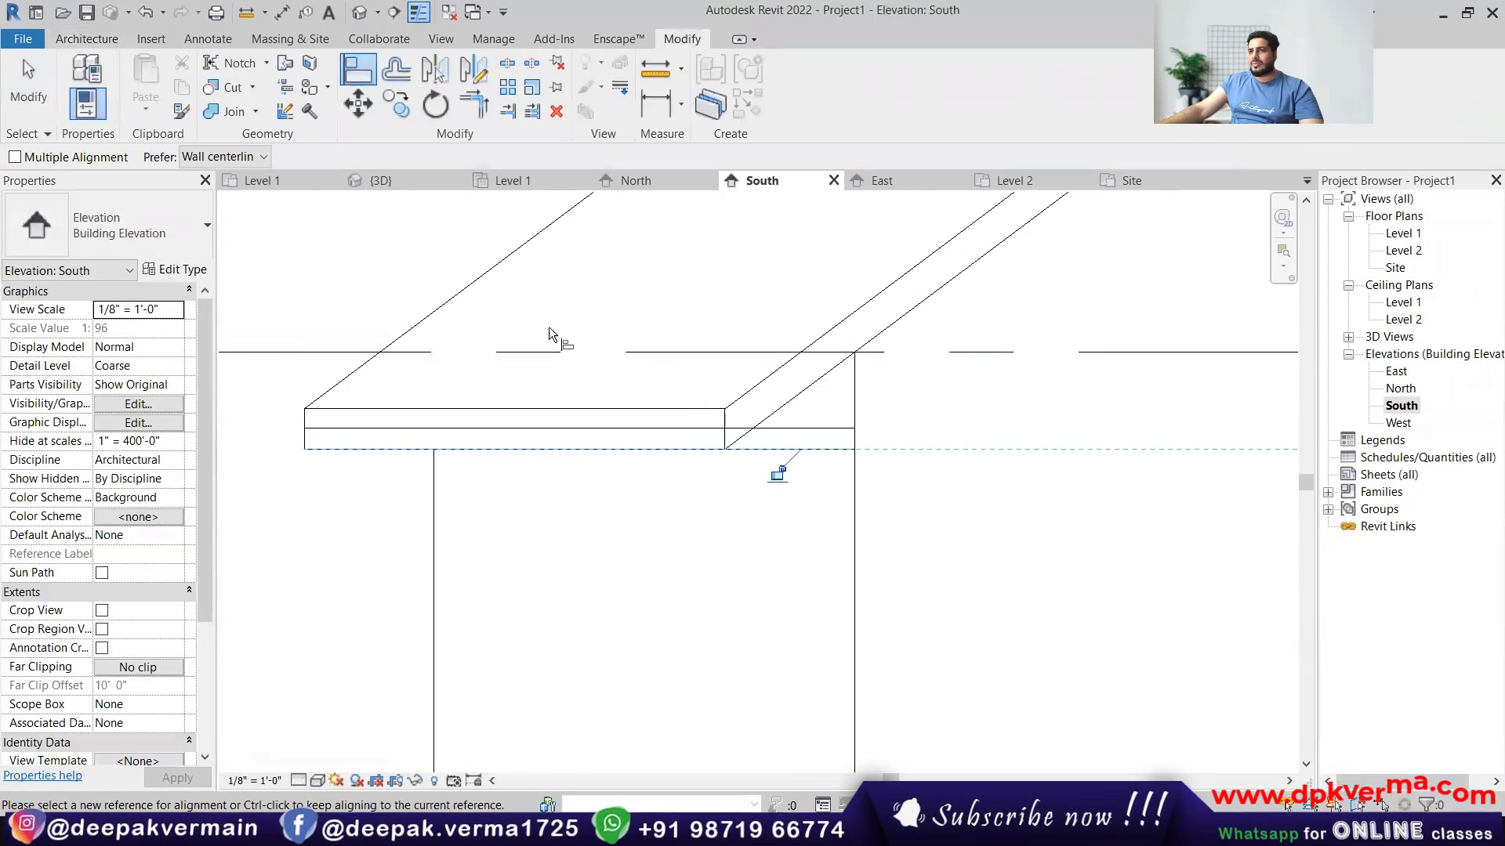
left_click(359, 13)
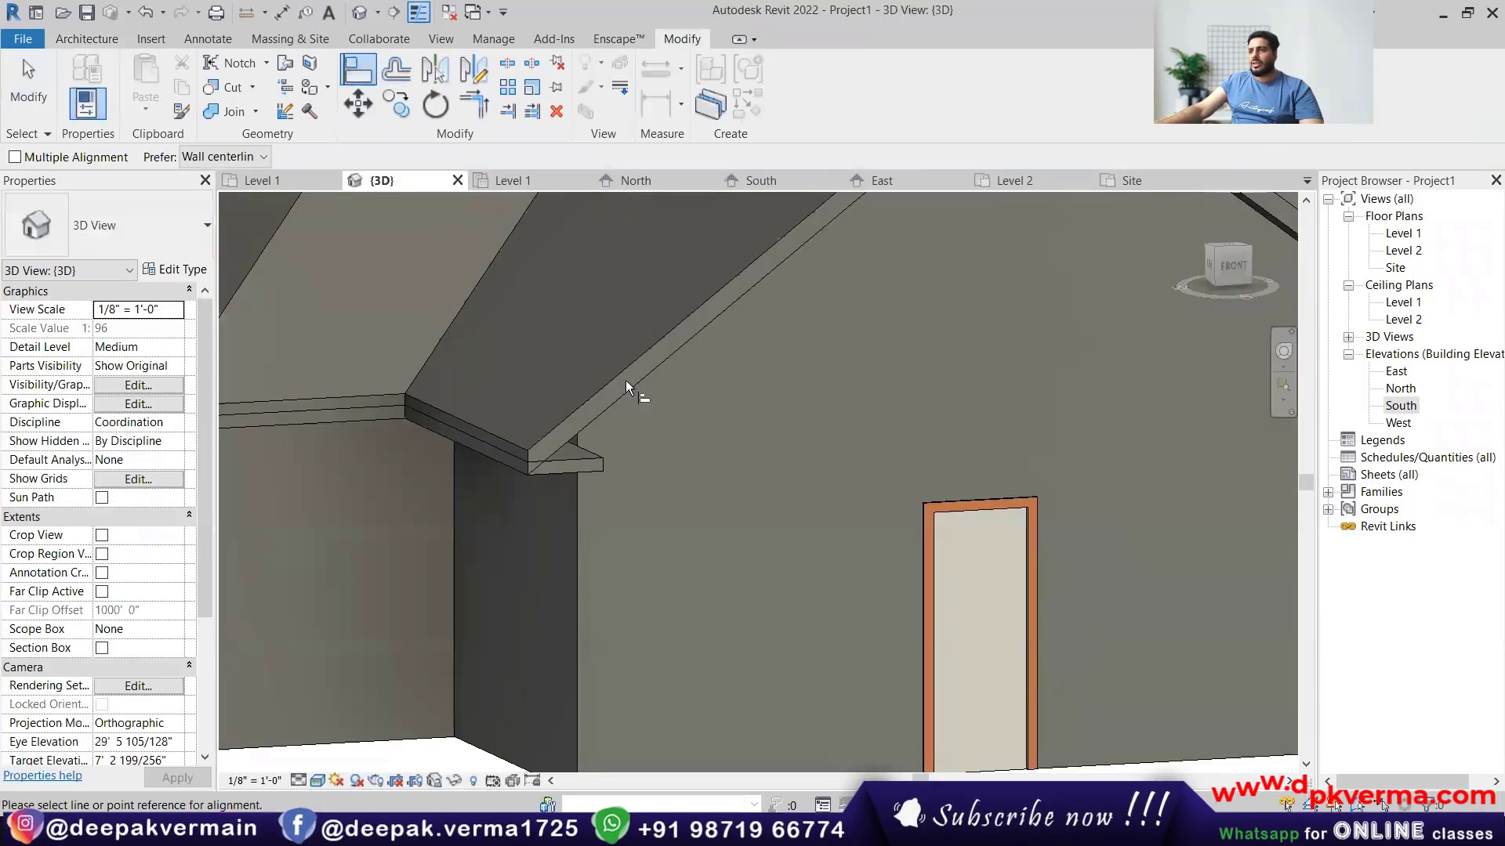
right_click(487, 331)
right_click(511, 323)
left_click(547, 350)
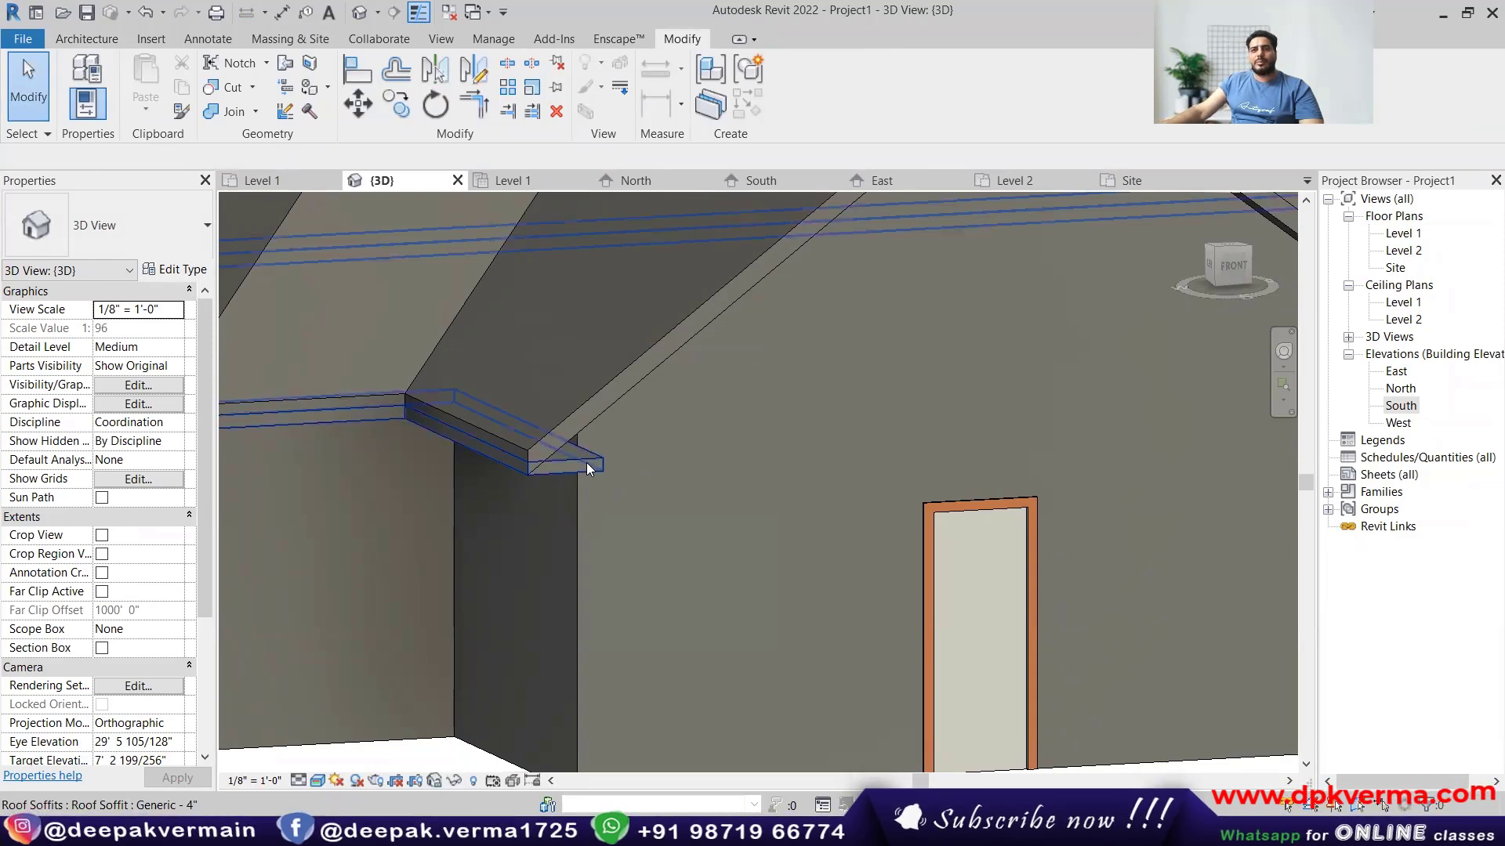
scroll(591, 464, "down", 4)
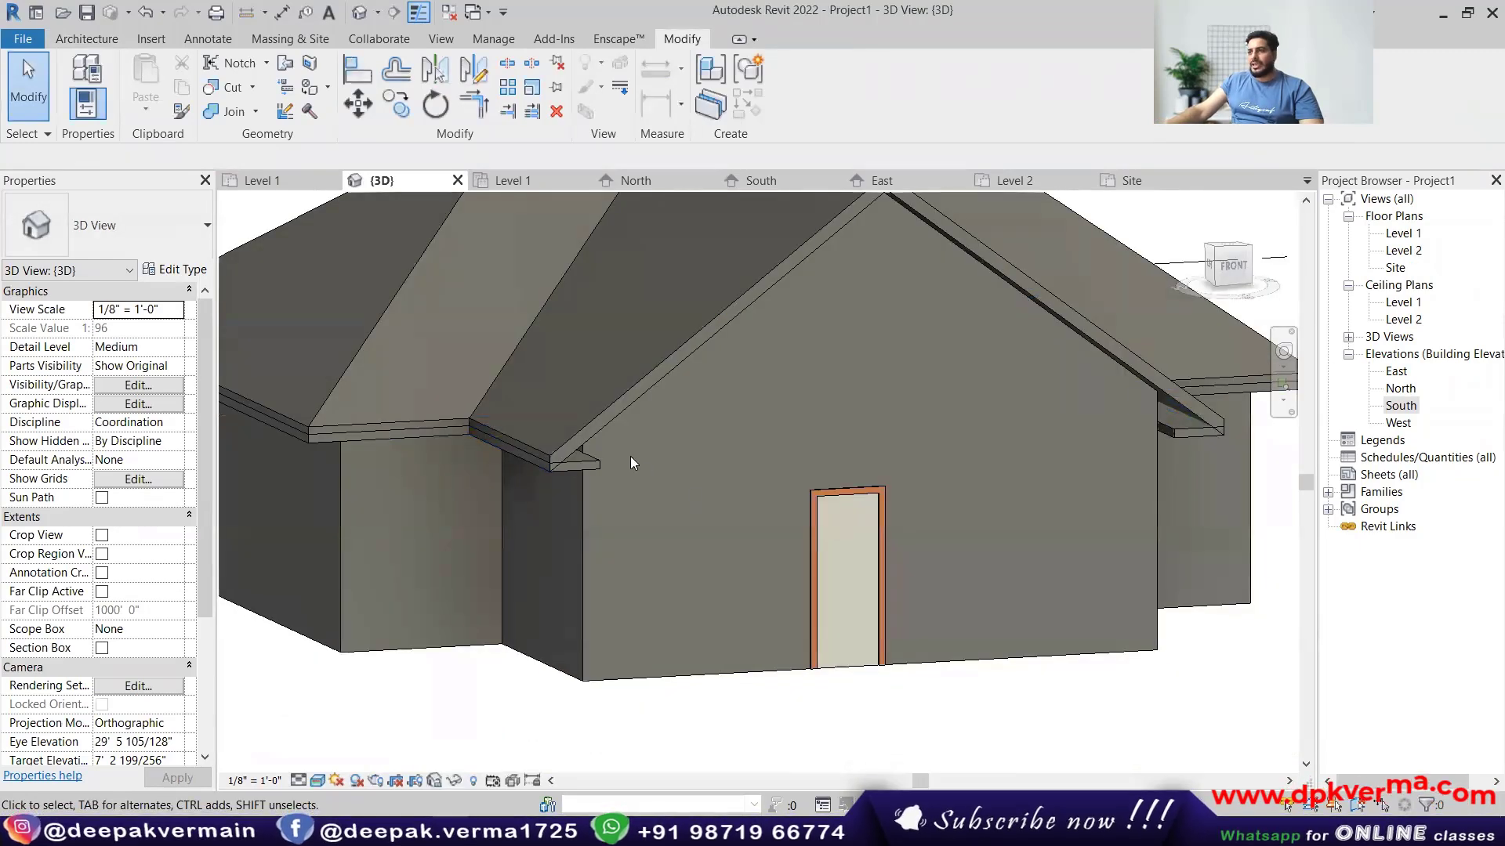
Start a roof soffit on Level 2 from the Site plan and sketch a 2'-0" deep rectangle under the west half of the front gable overhang.
double_click(1395, 268)
middle_click_drag(980, 413, 477, 525)
left_click(86, 39)
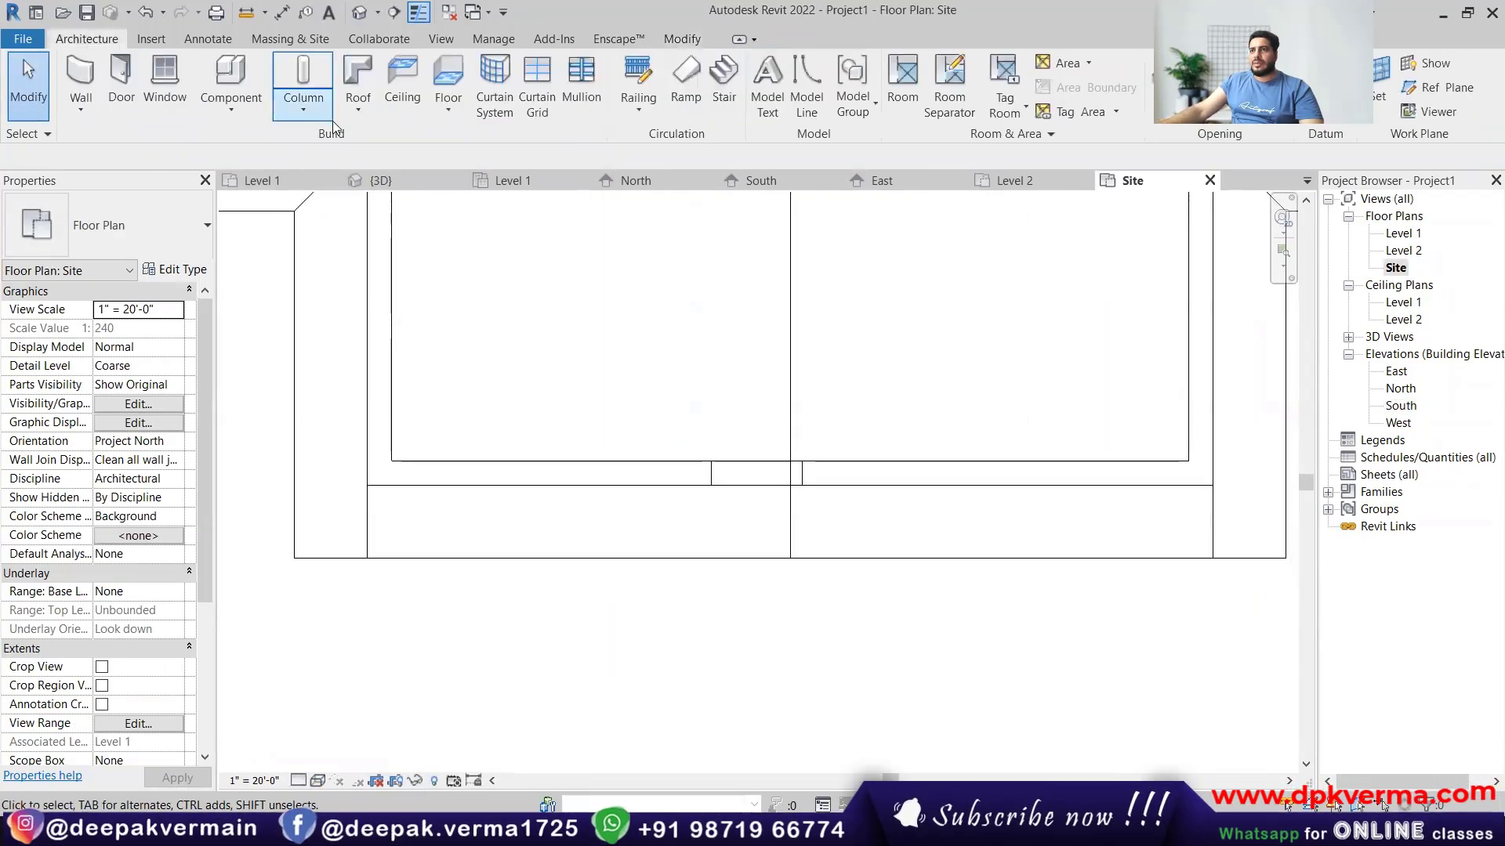
left_click(358, 106)
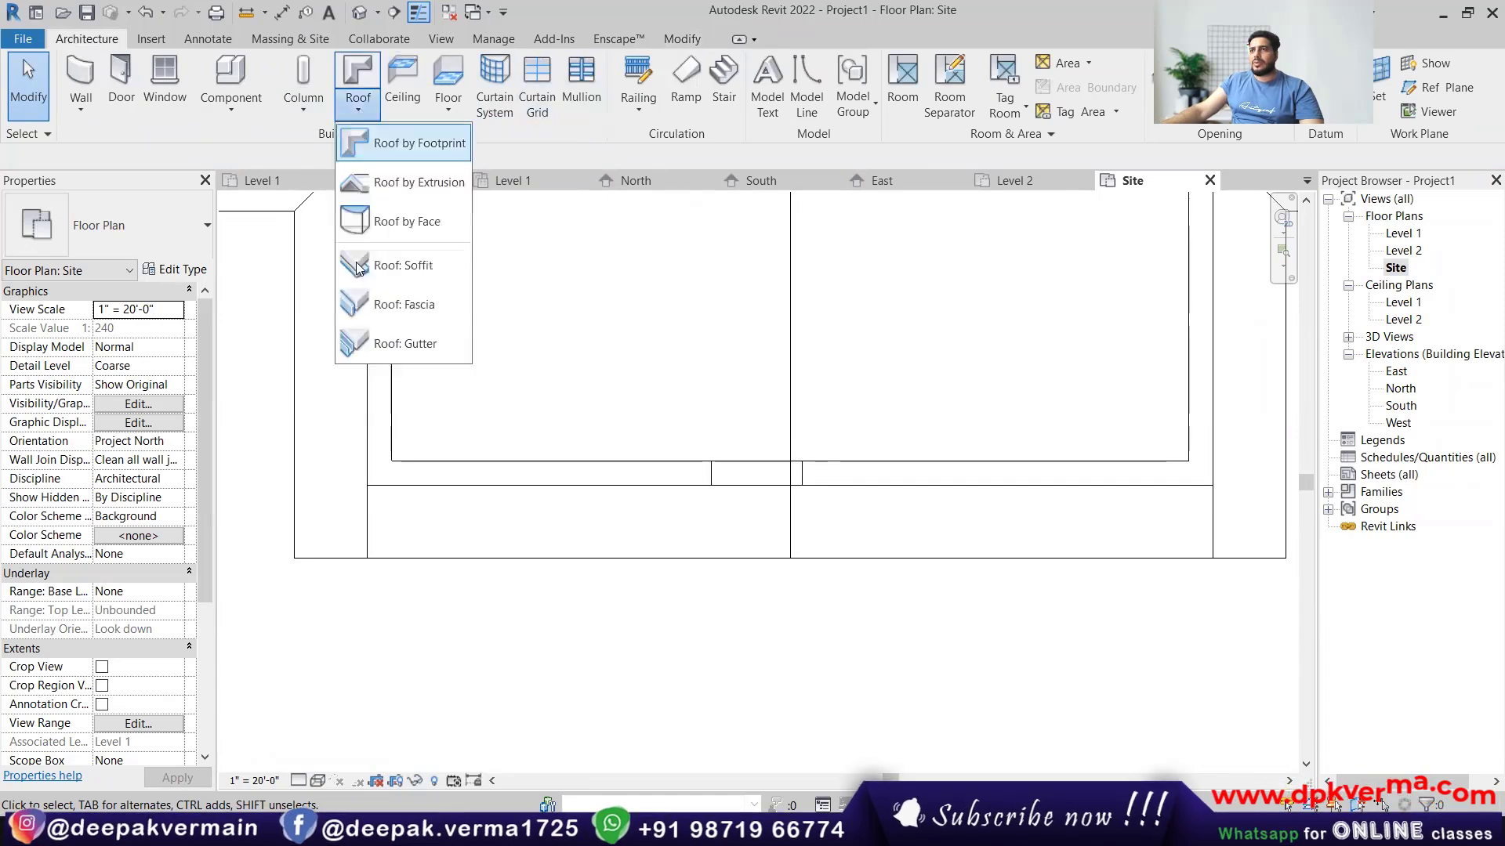
left_click(411, 266)
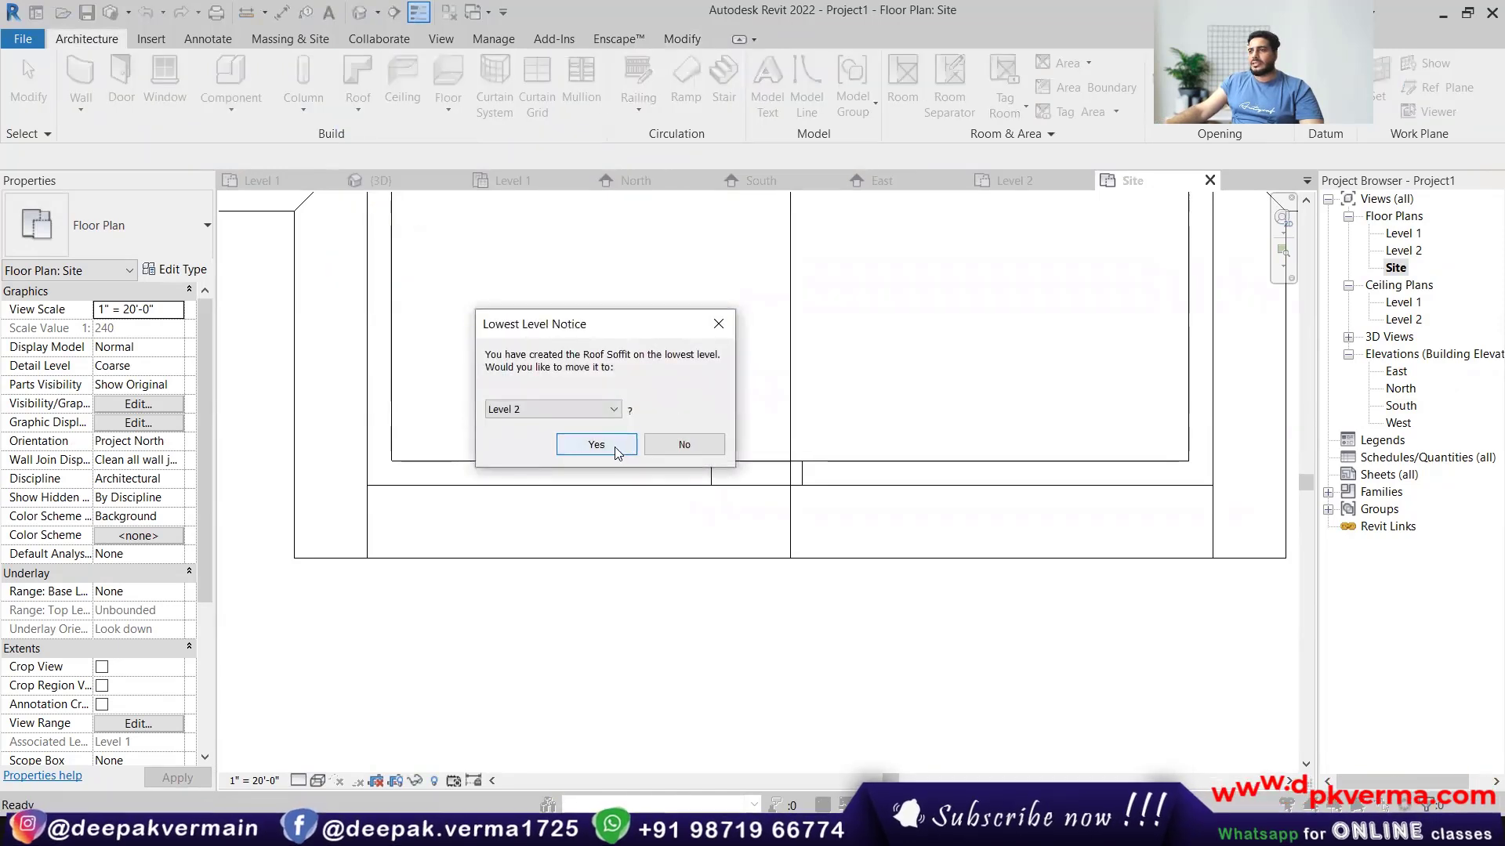
left_click(595, 444)
left_click(955, 69)
scroll(353, 455, "up", 1)
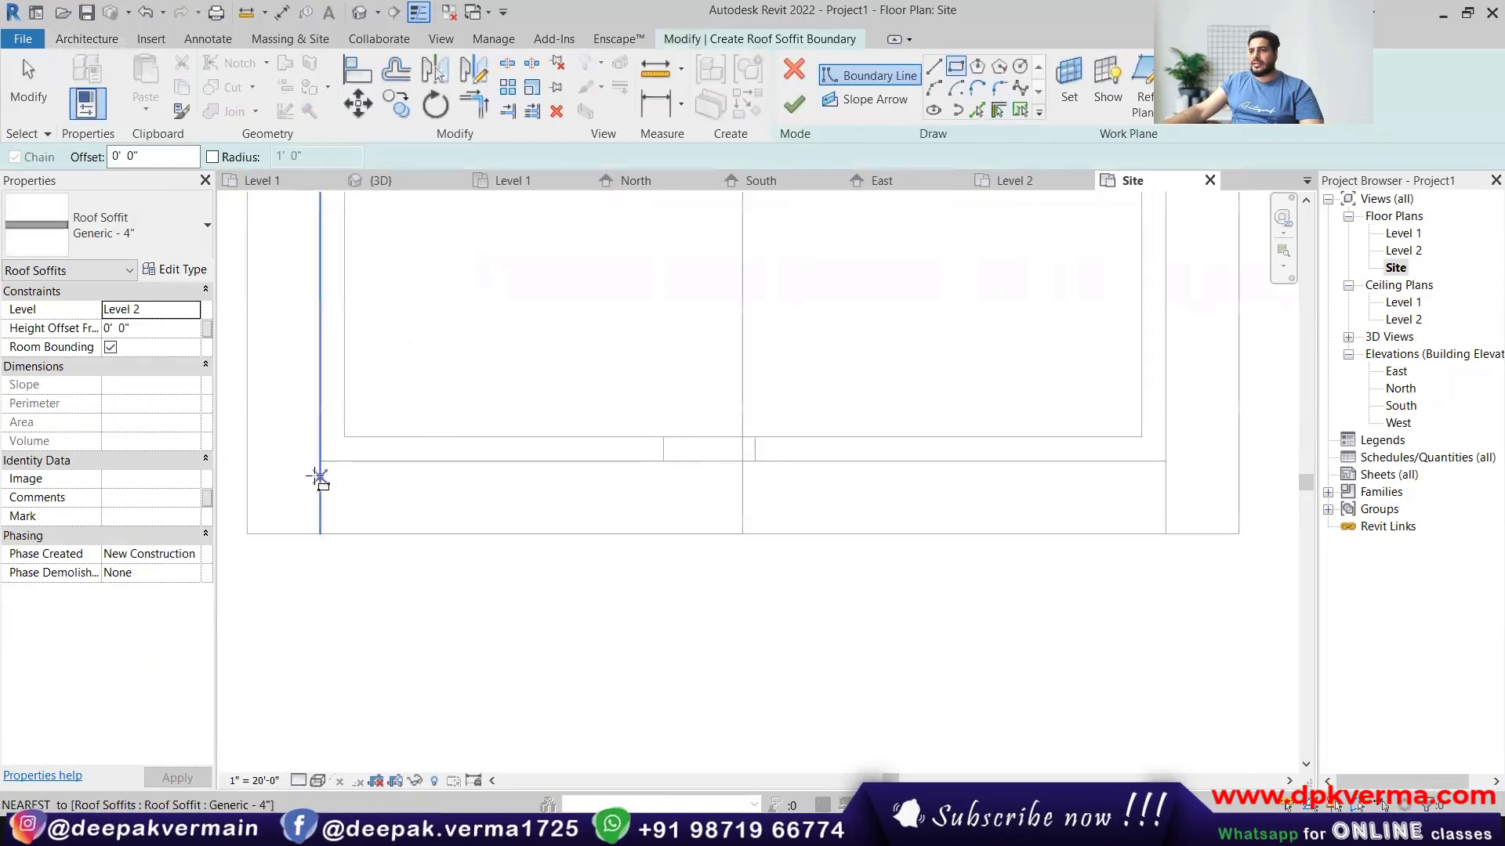
scroll(728, 533, "down", 3)
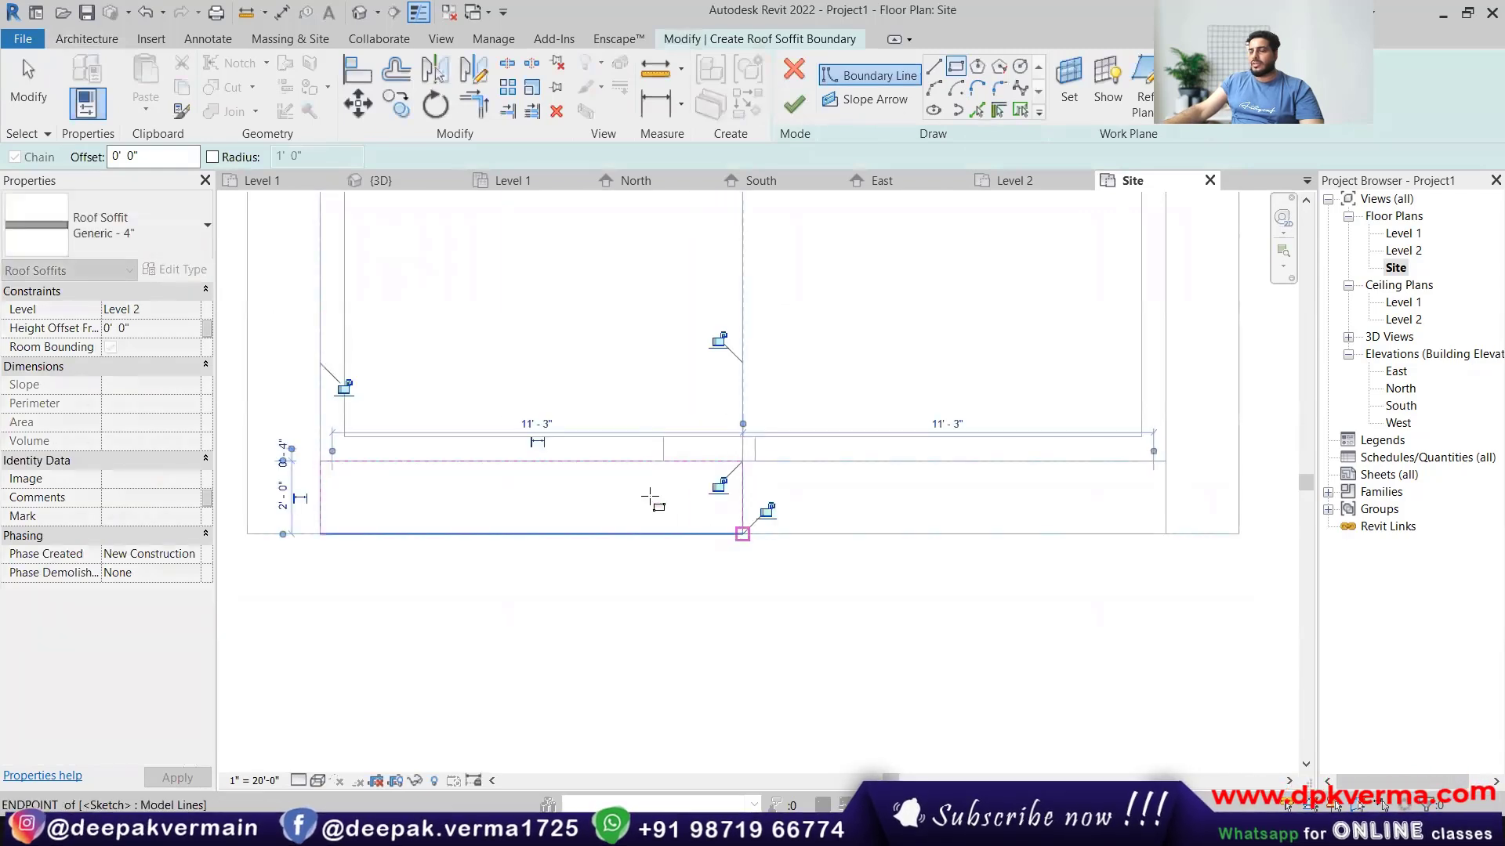
key("Escape")
key("Escape")
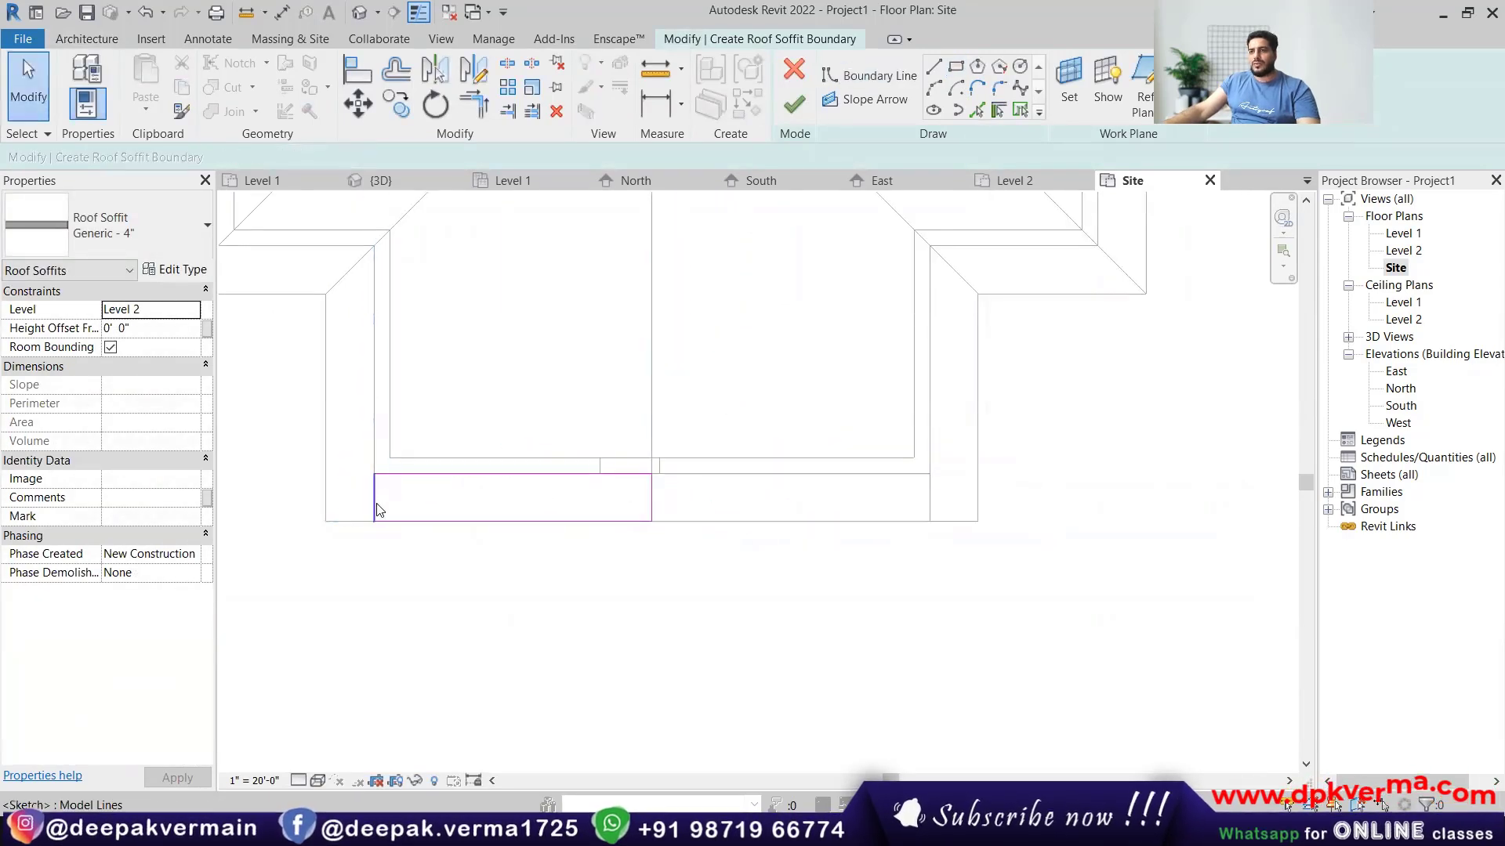
Make the rectangle's west edge slope-defining at 9" / 12" and finish the soffit.
left_click(374, 501)
scroll(361, 529, "up", 2)
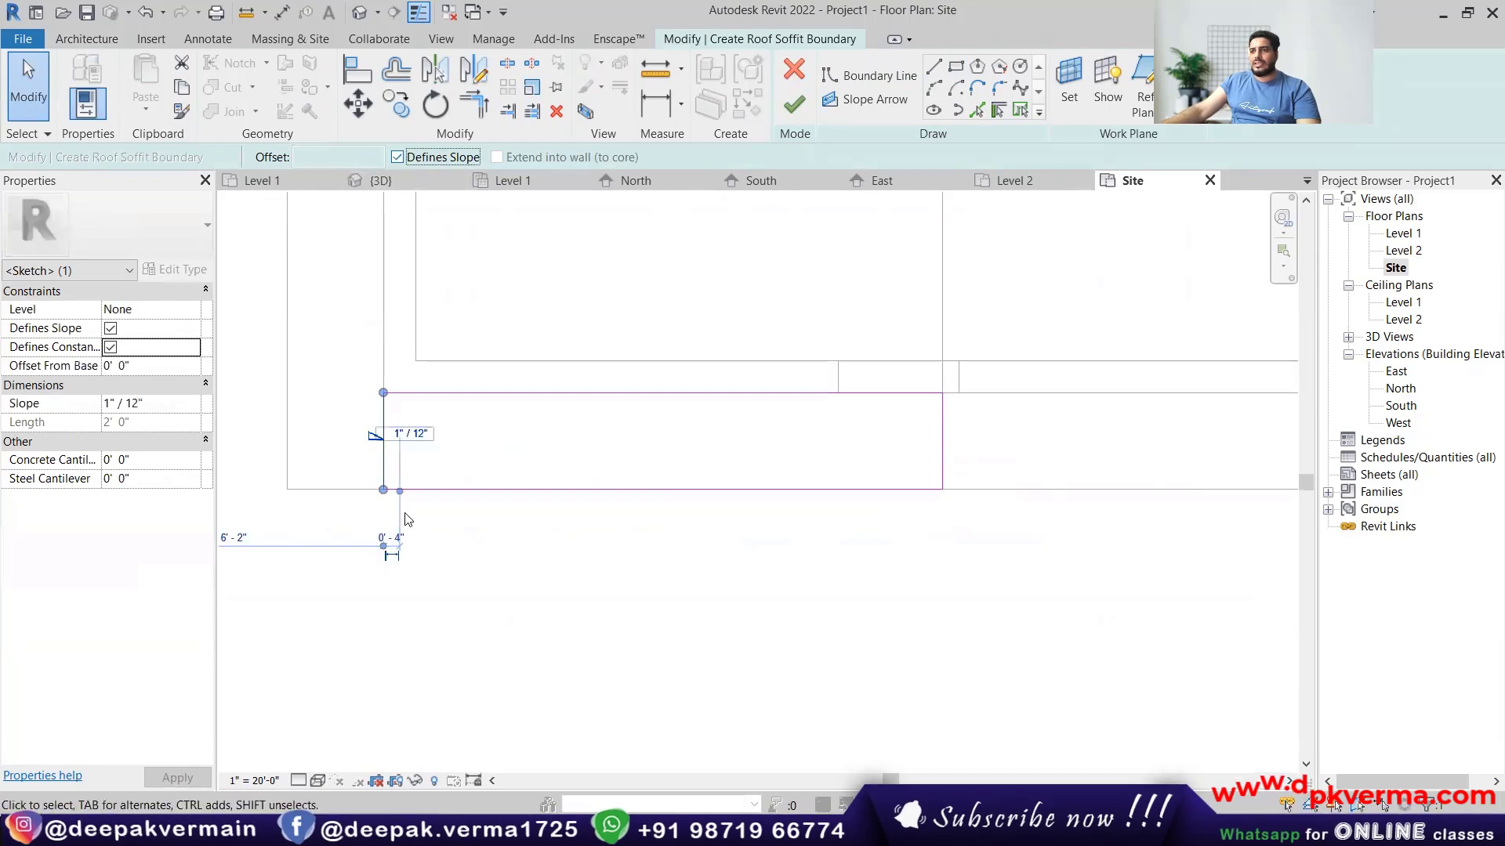
left_click(414, 435)
scroll(399, 427, "up", 5)
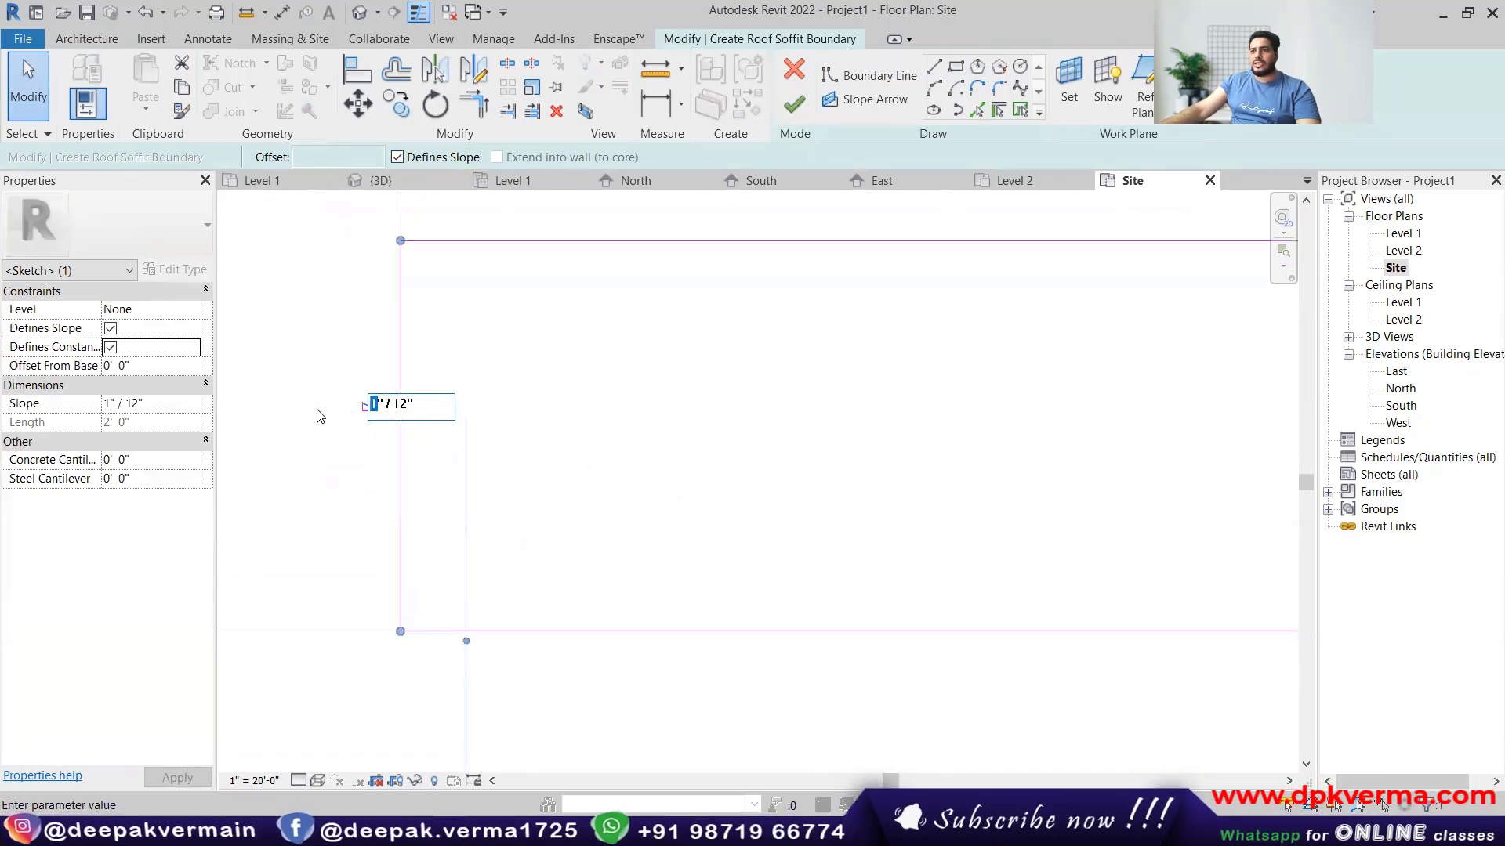
left_click(794, 110)
scroll(782, 433, "down", 5)
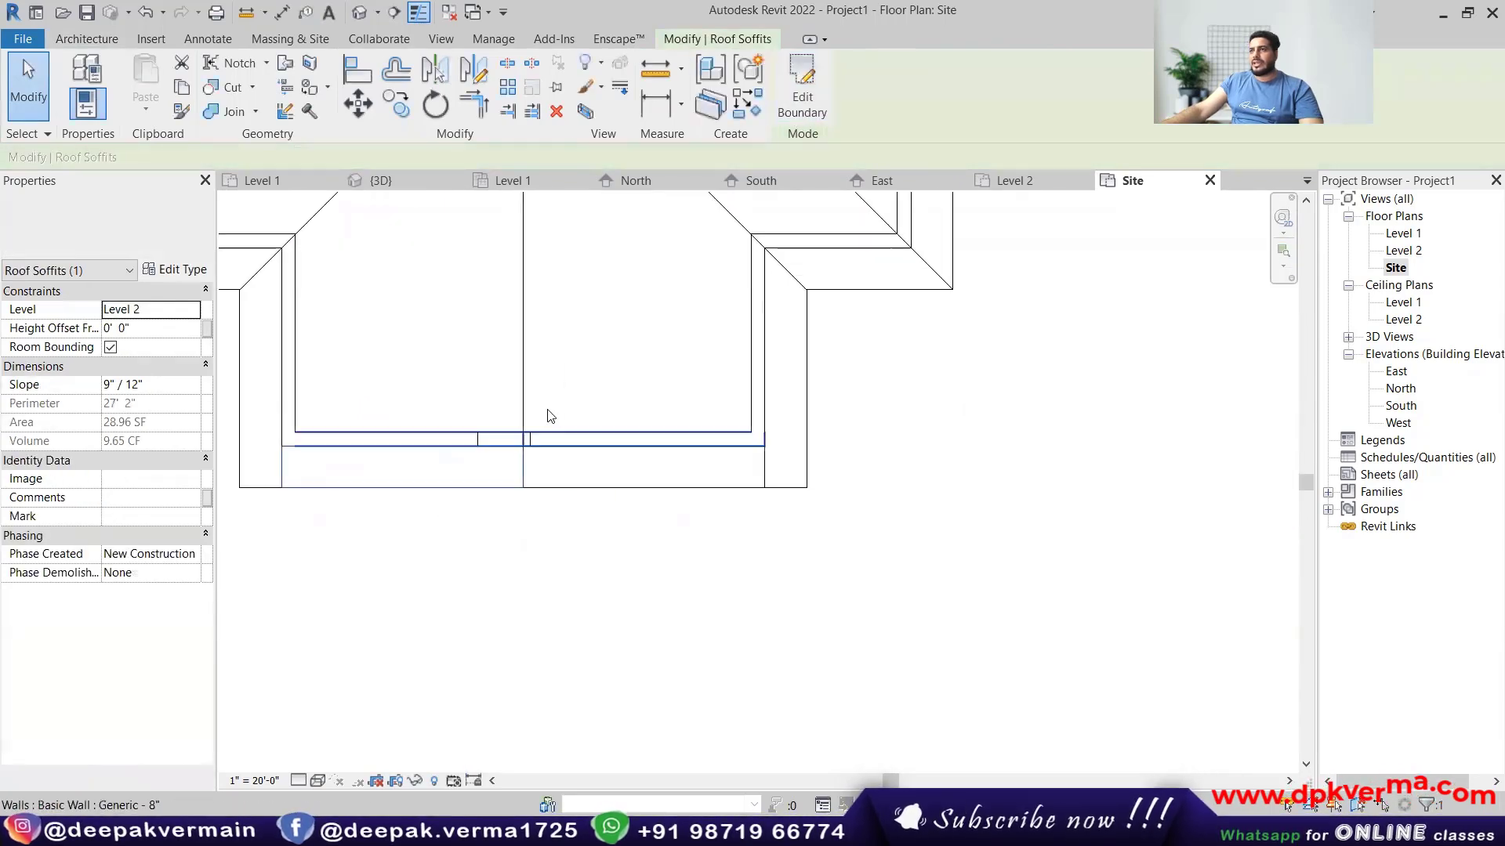
Start another roof soffit on Level 2 and sketch a rectangle under the east half of the front gable overhang.
left_click(358, 108)
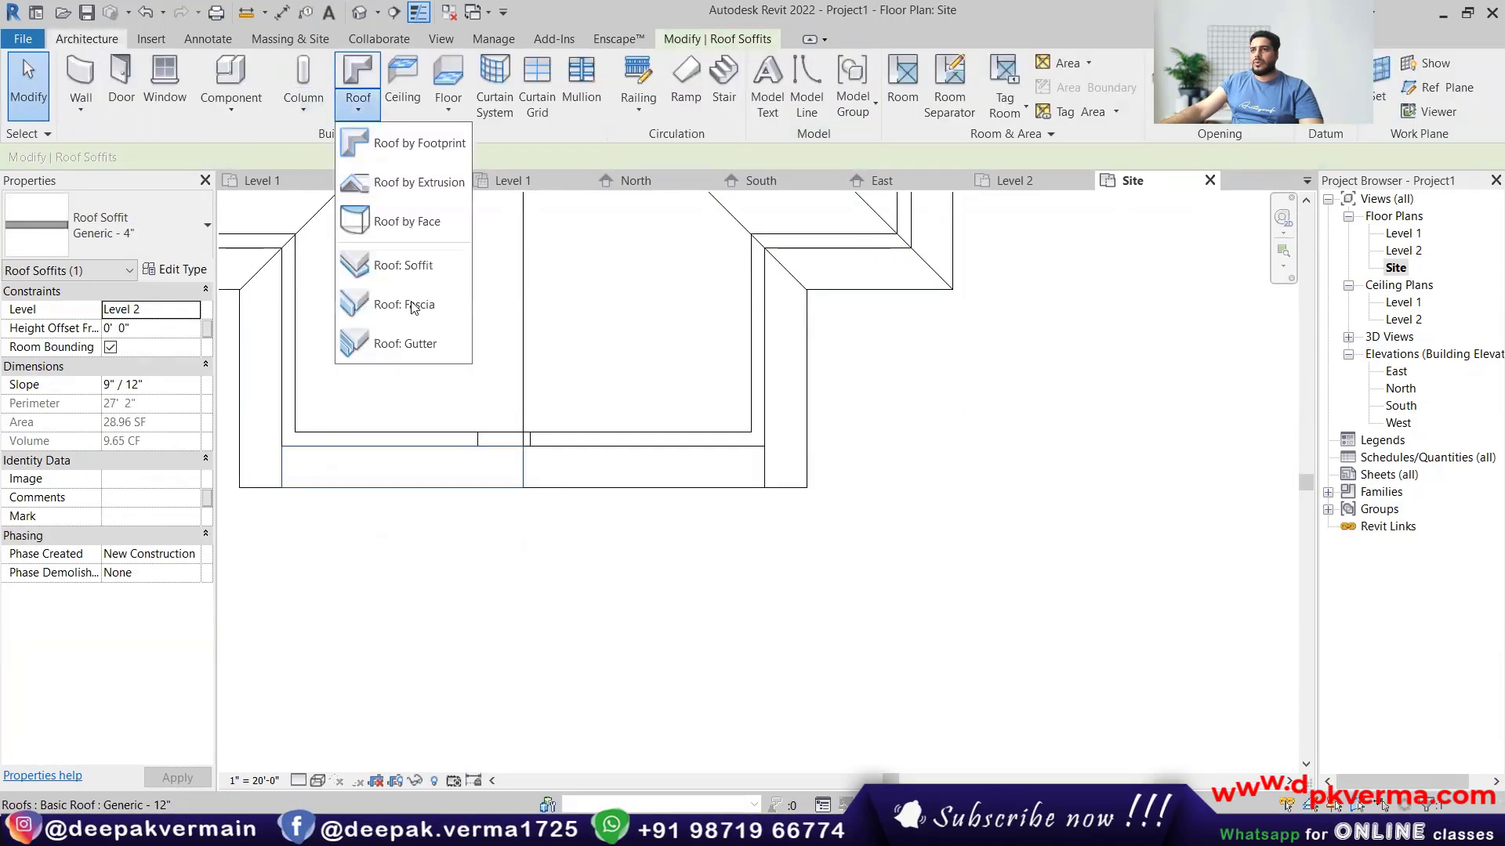
left_click(403, 269)
left_click(631, 444)
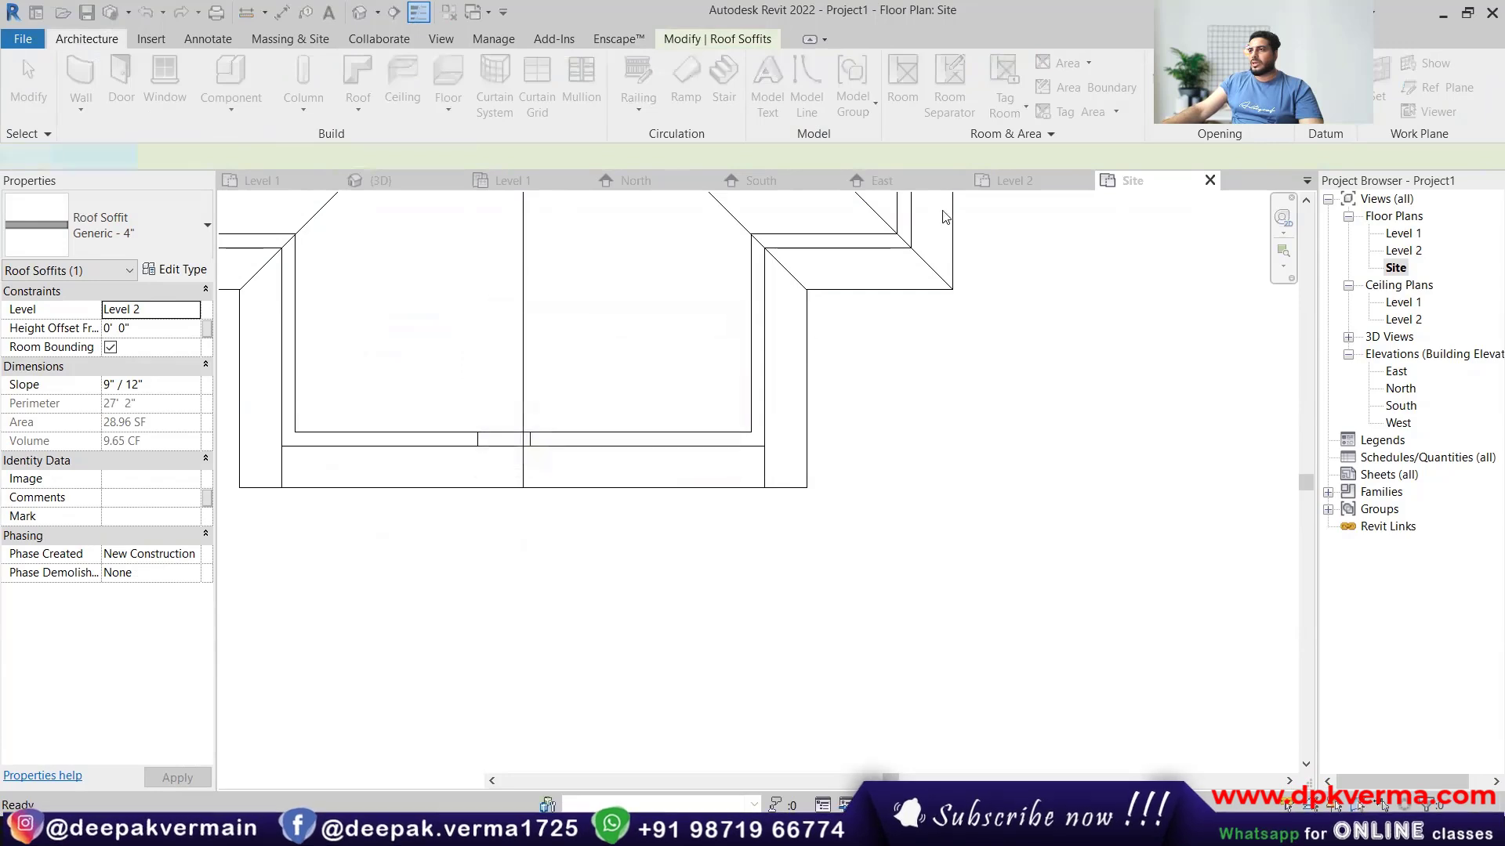
scroll(623, 446, "up", 4)
left_click(423, 446)
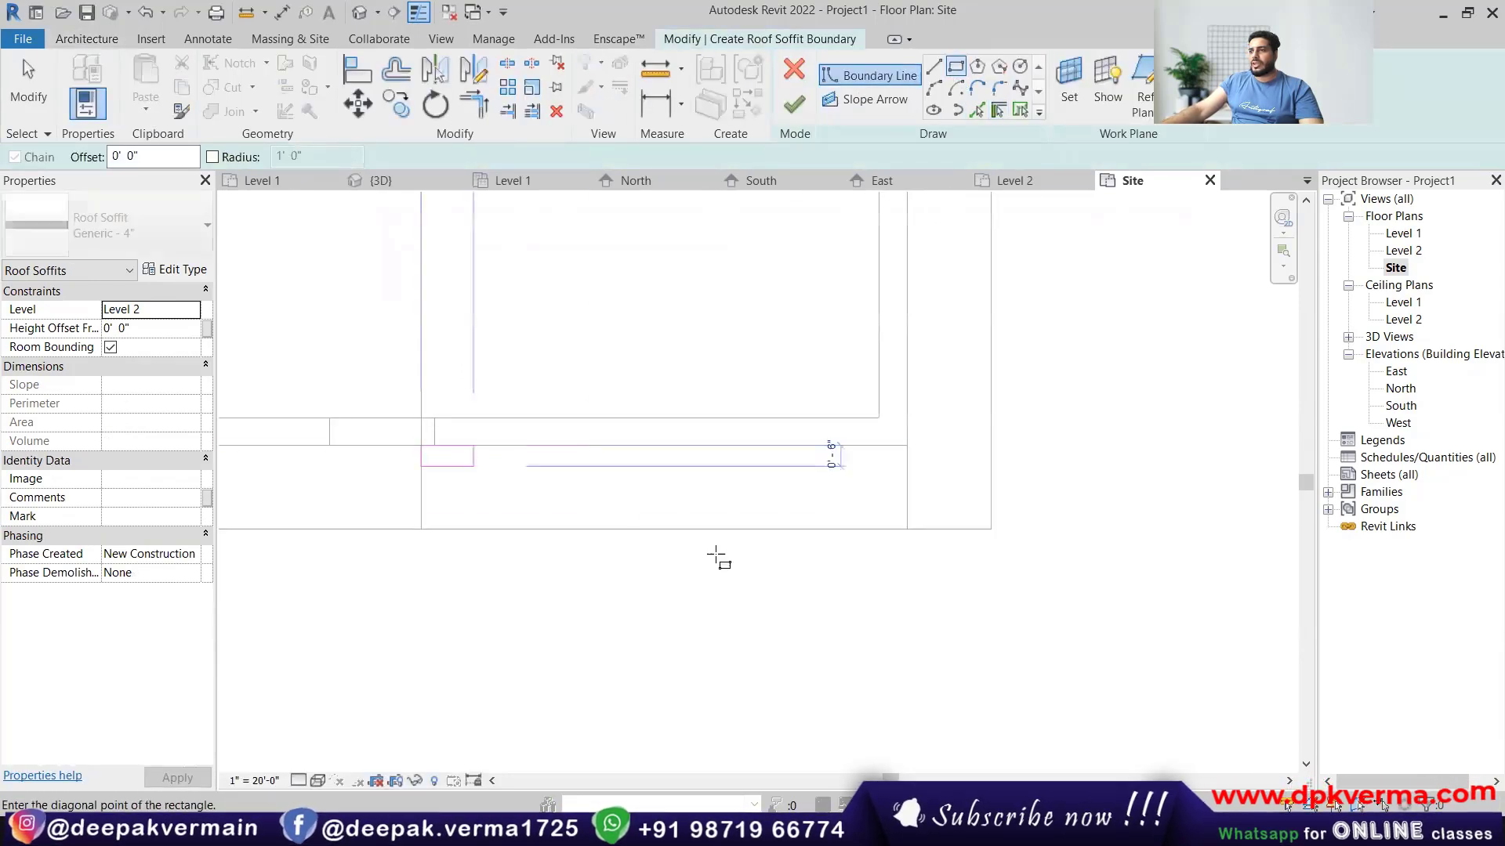
left_click(907, 528)
key("Escape")
Make the rectangle's east edge slope-defining, set its slope, and finish the soffit.
left_click(907, 502)
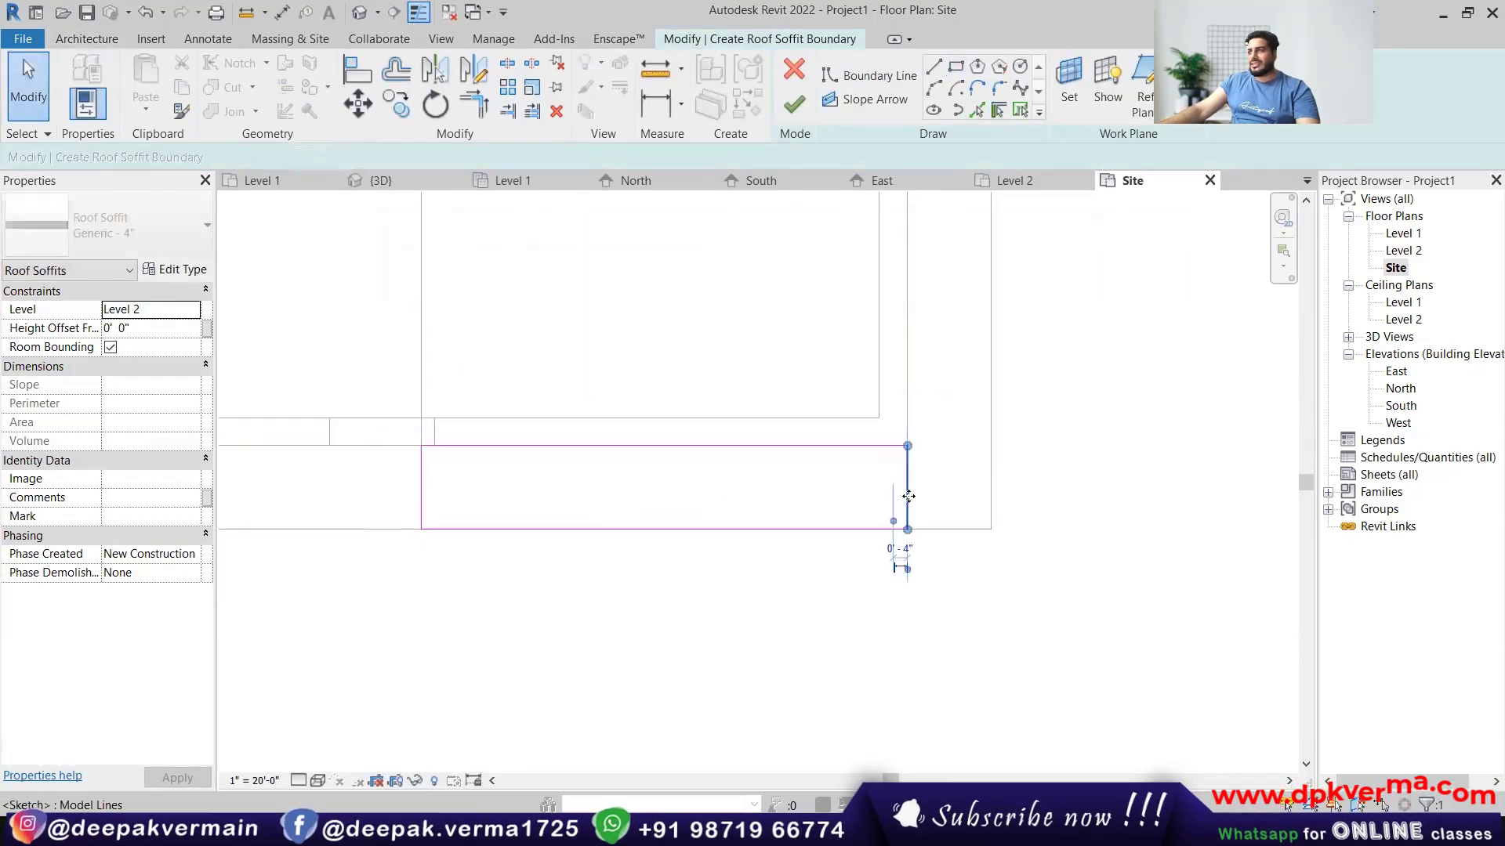
scroll(892, 523, "up", 2)
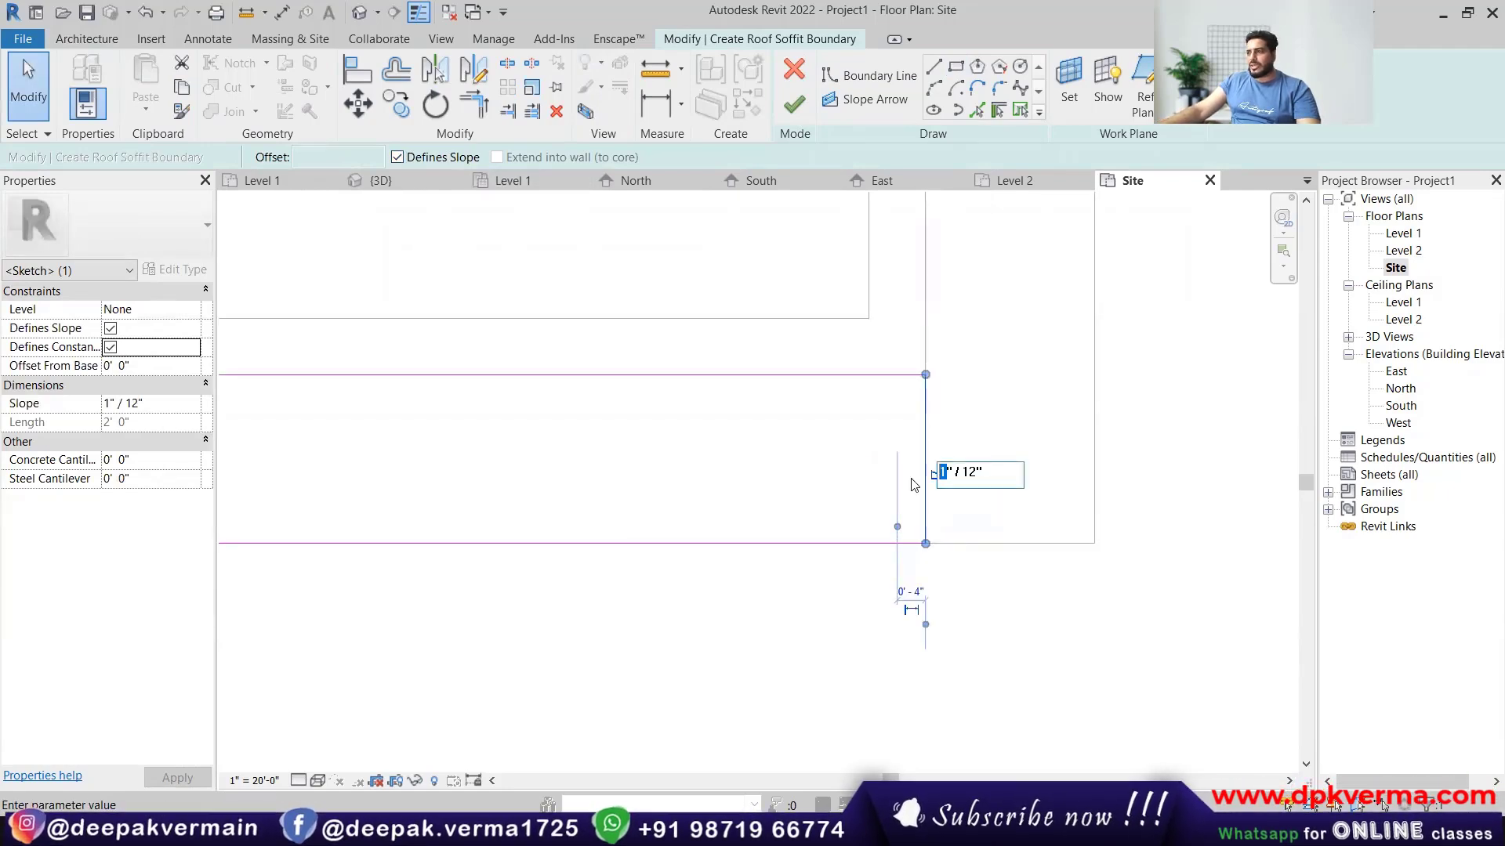
left_click(798, 103)
Examine the sloped gable soffits and their meeting with the flat eave soffit in the 3D view.
left_click(362, 13)
scroll(664, 410, "down", 3)
scroll(630, 411, "up", 6)
middle_click_drag(624, 413, 631, 489, "shift")
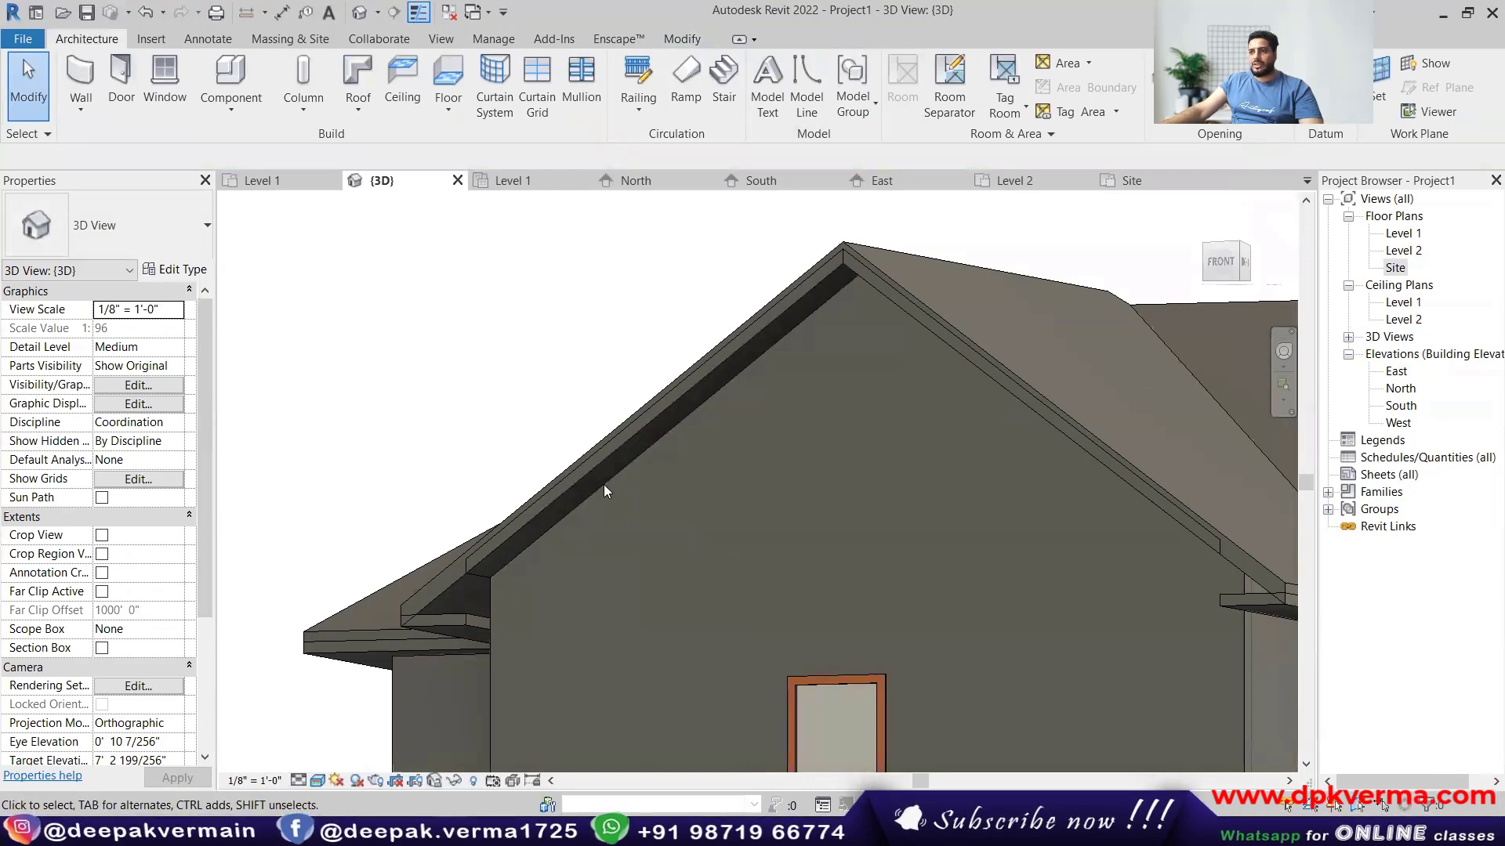
left_click(545, 511)
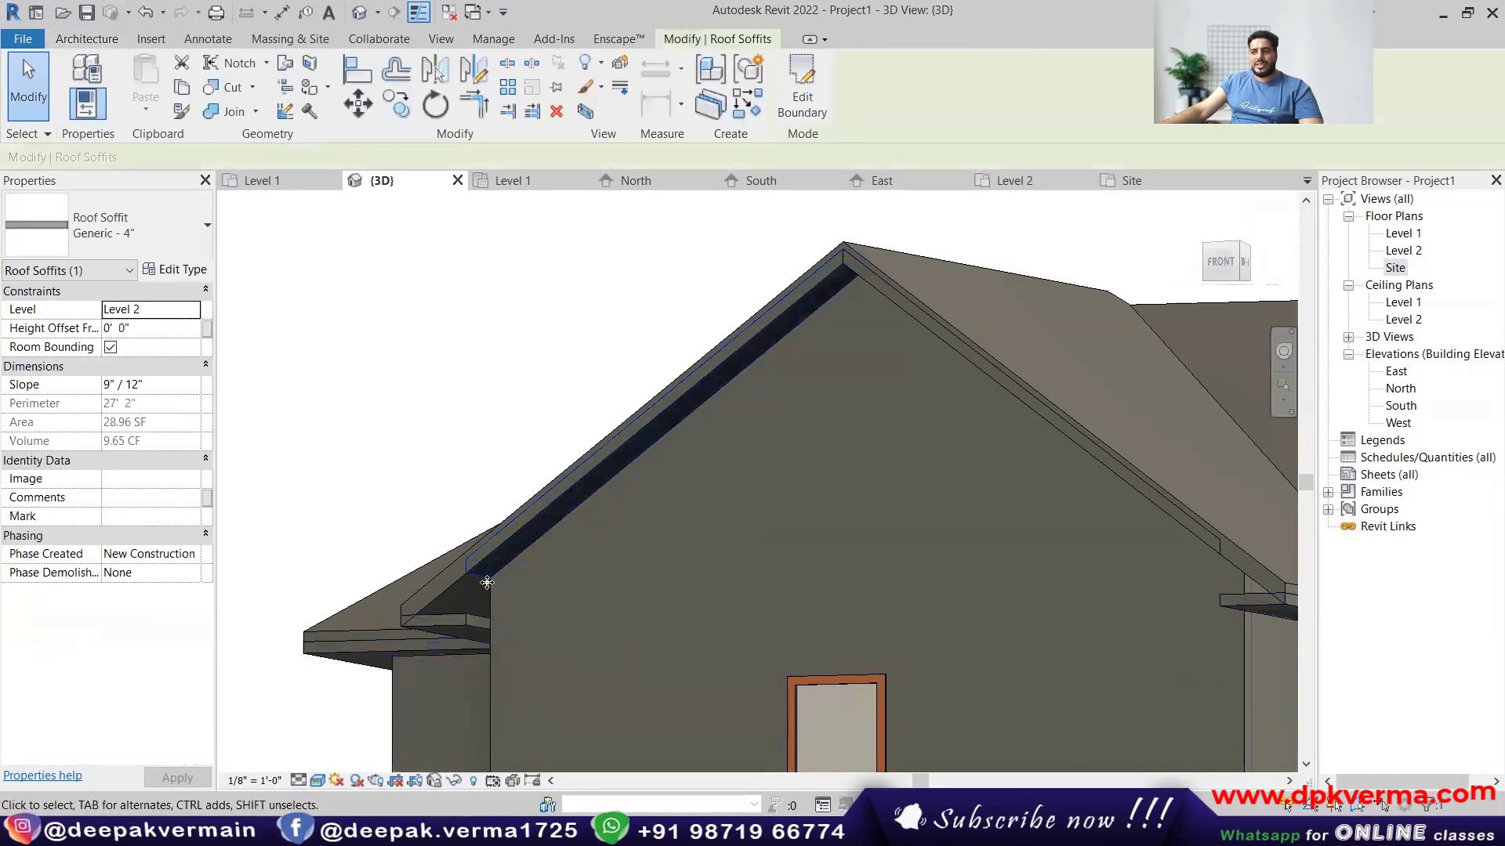
scroll(486, 587, "down", 2)
scroll(462, 613, "up", 4)
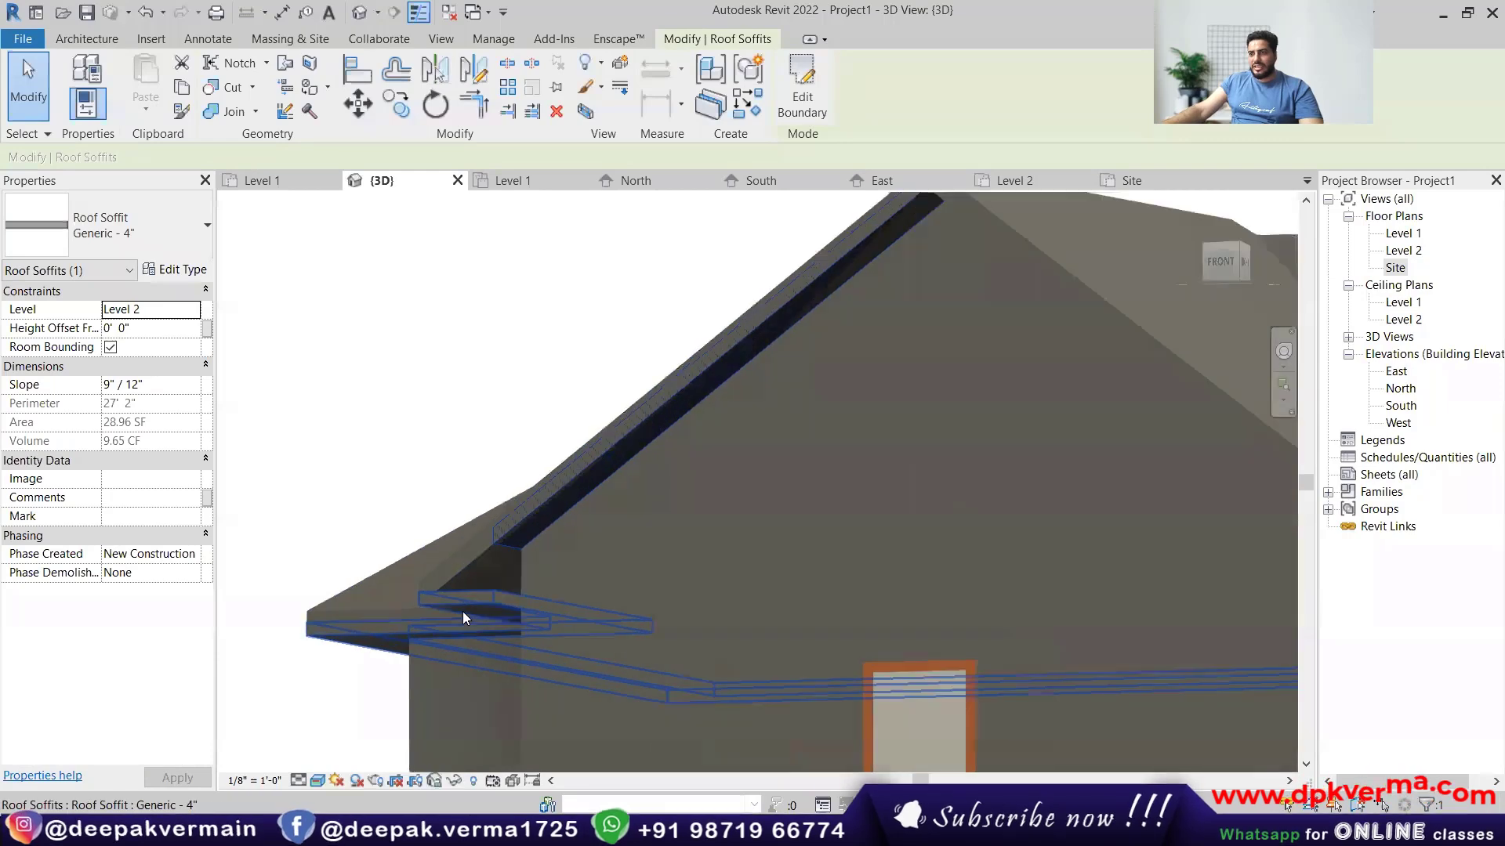
scroll(470, 615, "down", 4)
middle_click_drag(486, 604, 509, 625, "shift")
scroll(509, 624, "up", 3)
scroll(470, 549, "down", 2)
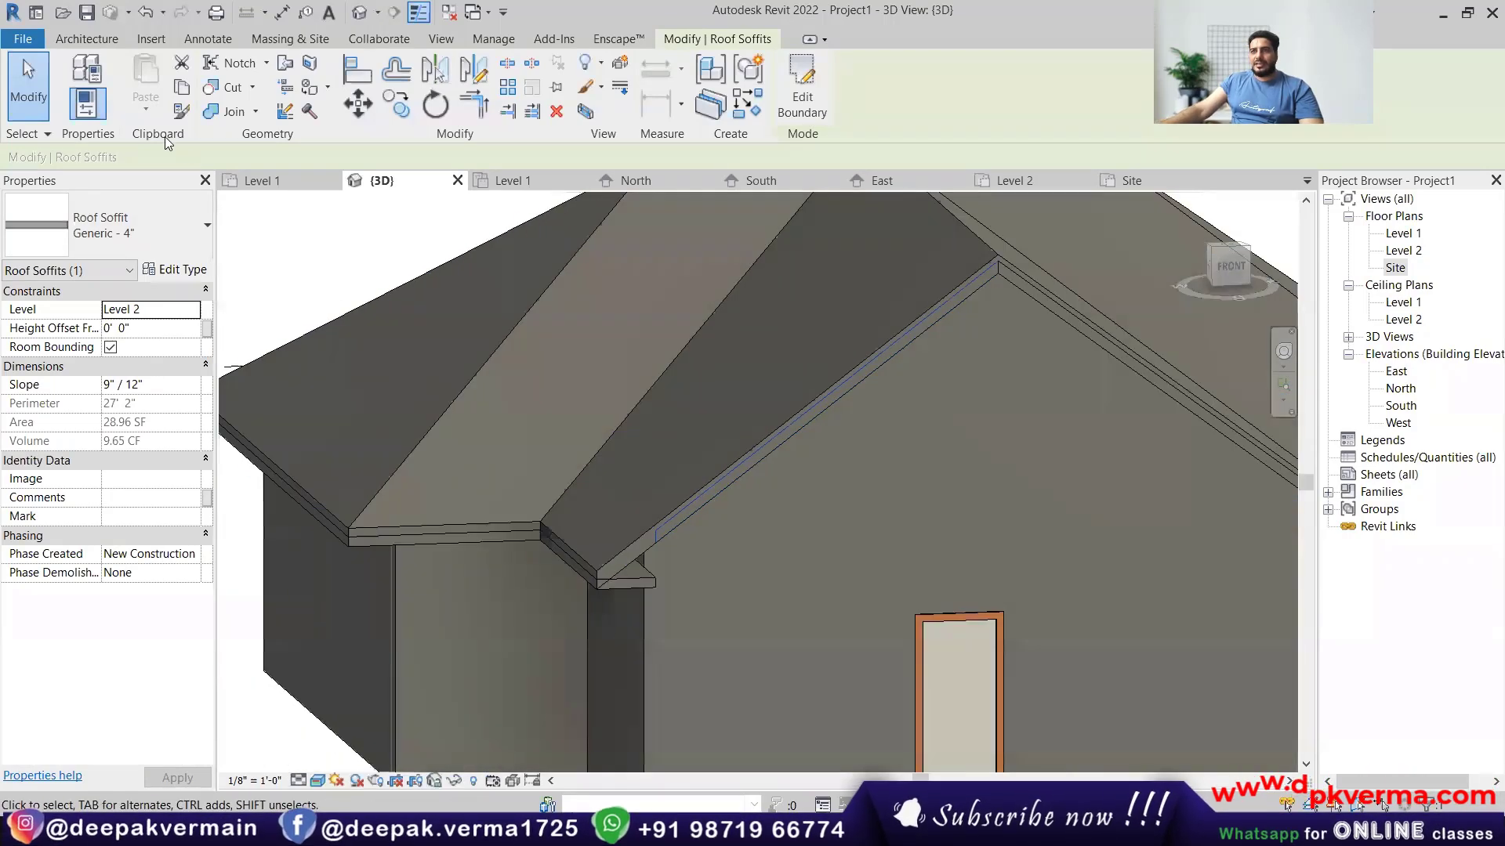
Start a Fascia-Flat 1x12 roof fascia and place it on the gable wing's west eave and the adjoining front-facing eave.
left_click(88, 41)
left_click(359, 111)
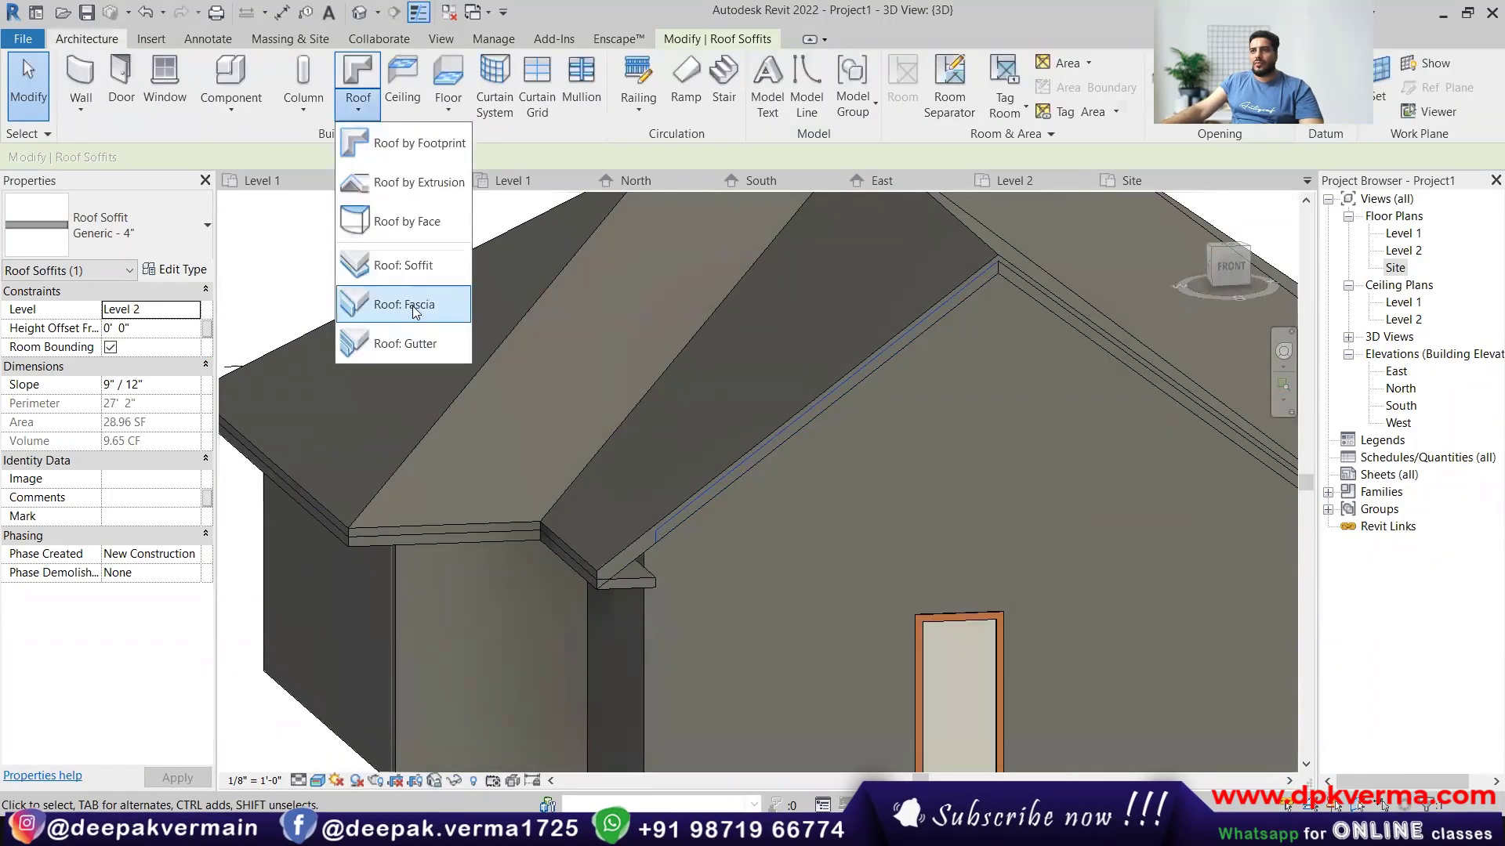
scroll(600, 591, "up", 4)
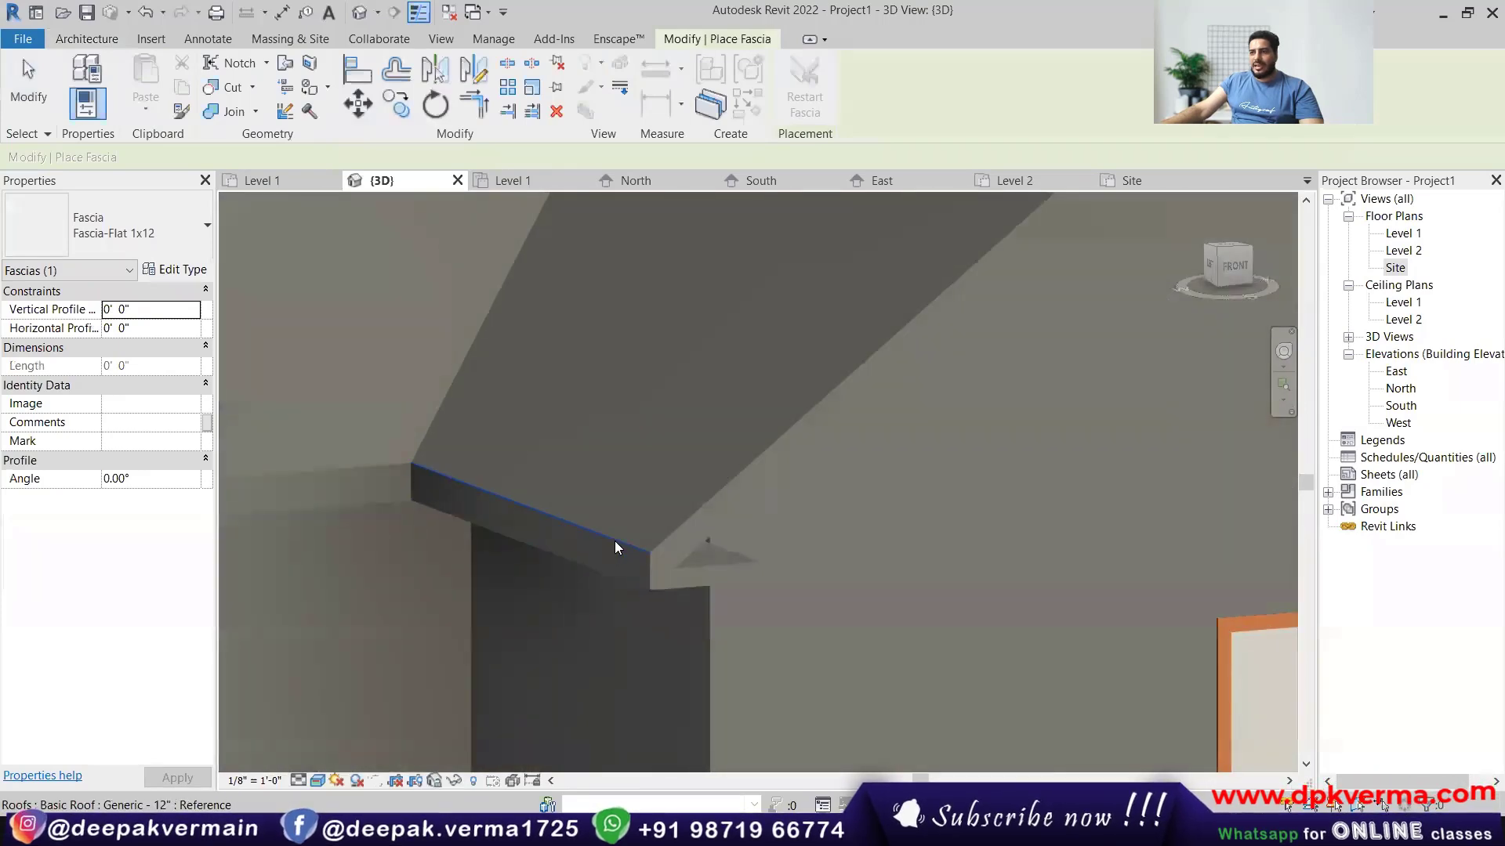
left_click(614, 541)
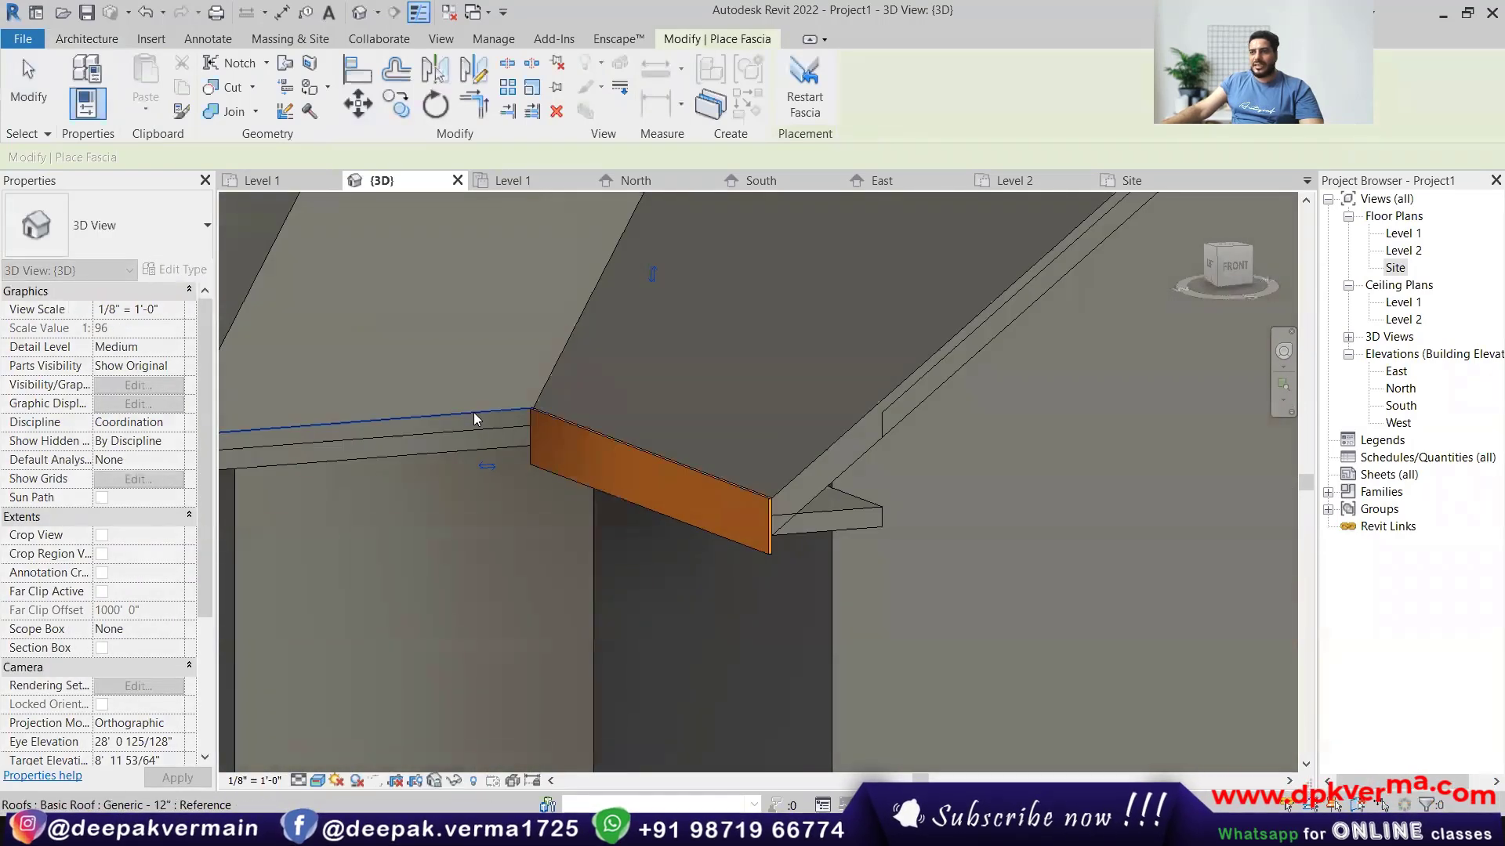
left_click(474, 420)
Continue the fascia around the remaining roof eaves up to the short eave on the gable's east side.
middle_click_drag(552, 466, 668, 495, "shift")
left_click(575, 468)
scroll(576, 468, "down", 4)
scroll(667, 495, "up", 2)
left_click(667, 496)
middle_click_drag(575, 504, 661, 542, "shift")
middle_click_drag(462, 531, 660, 496, "shift")
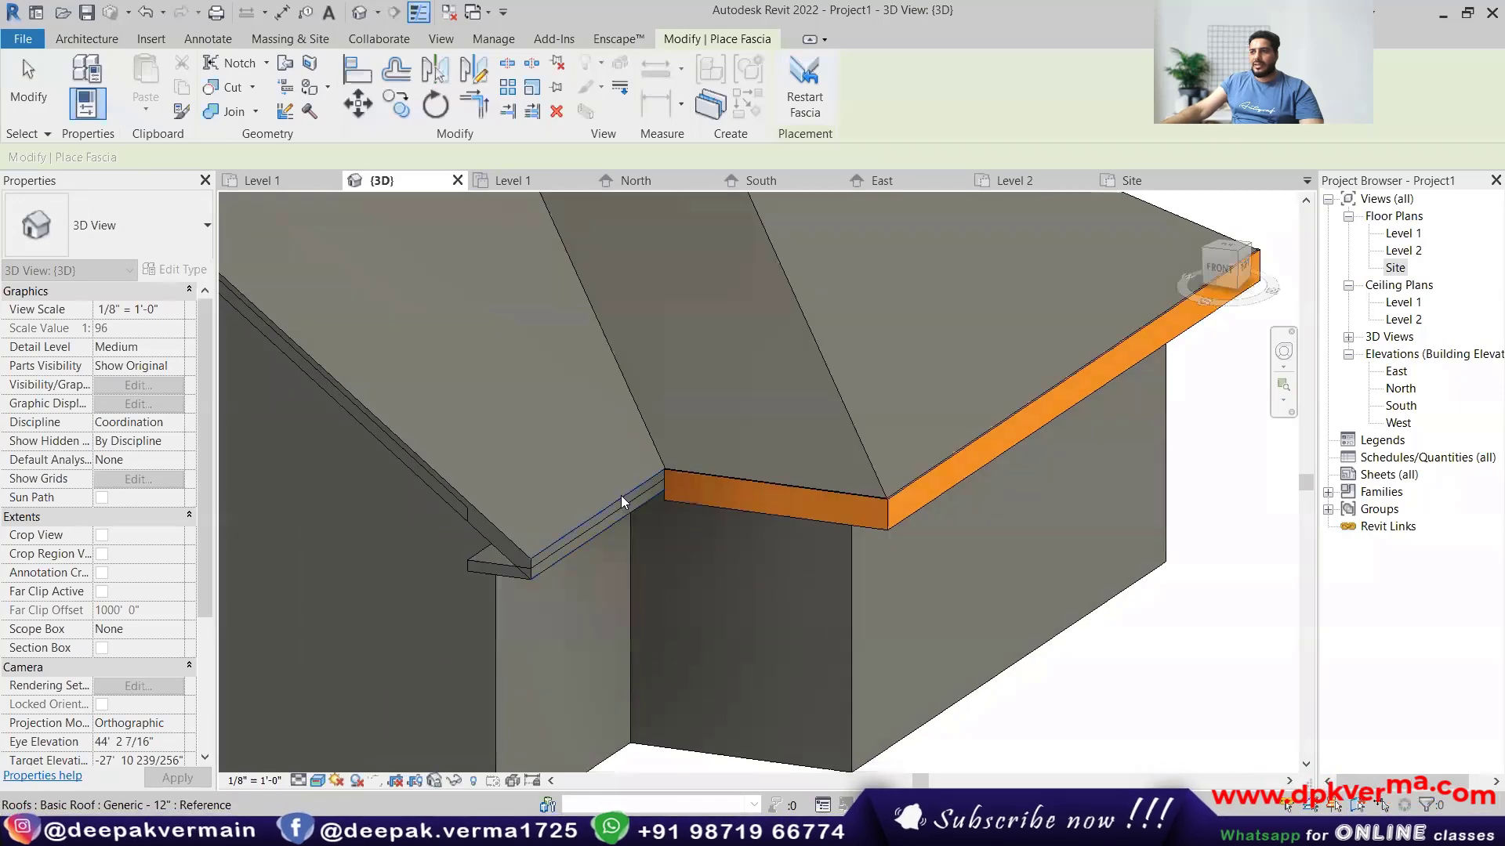
left_click(621, 495)
Add the fascia to both sloped edges of the front gable and end the fascia placement.
scroll(572, 559, "down", 3)
middle_click_drag(572, 559, 598, 581, "shift")
scroll(598, 581, "up", 3)
middle_click_drag(705, 441, 596, 440, "shift")
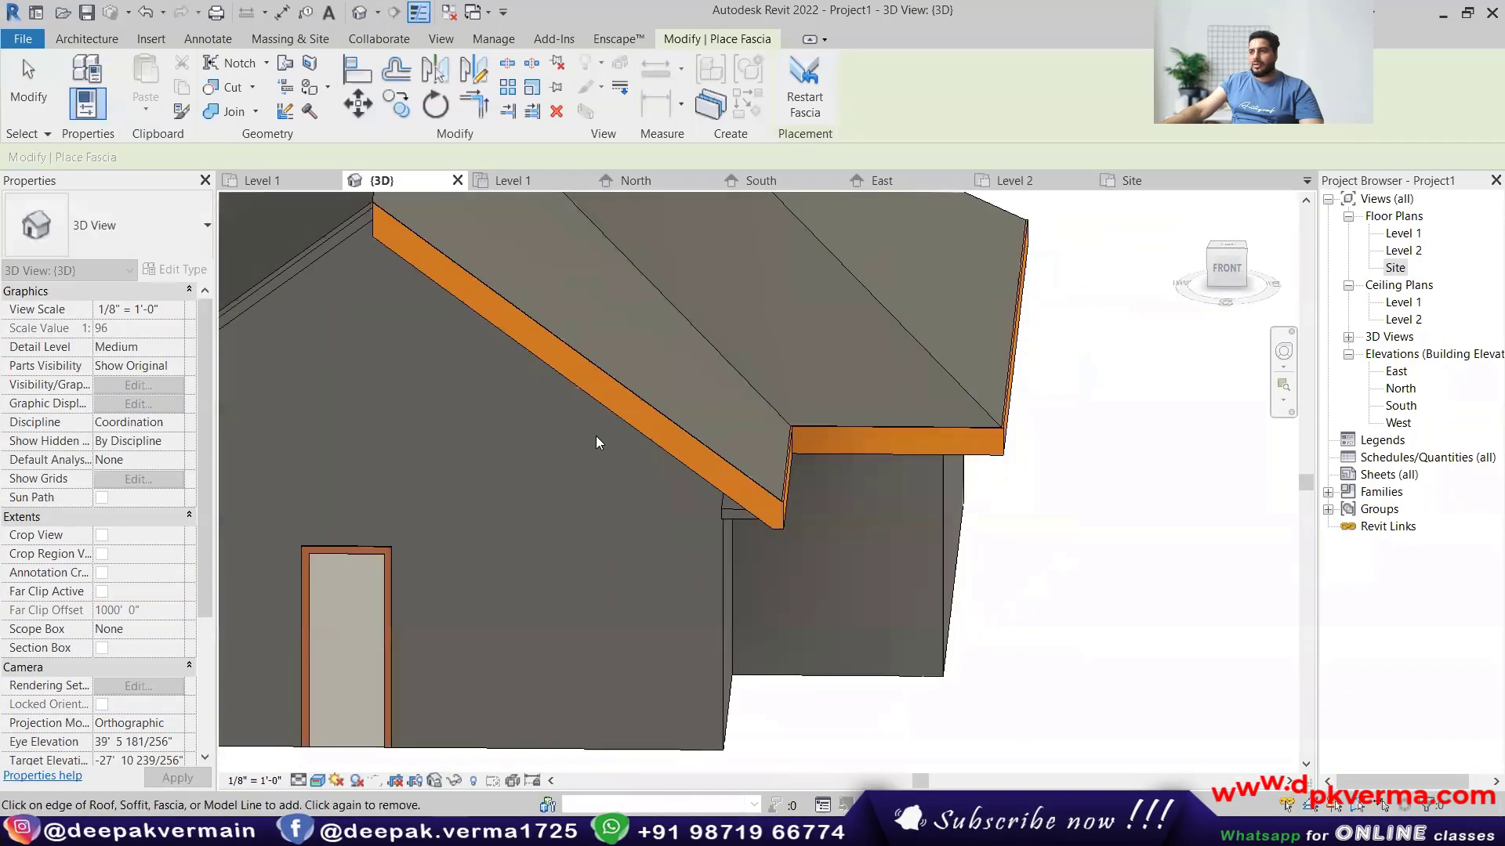
scroll(607, 442, "down", 2)
middle_click_drag(447, 338, 817, 298, "shift")
right_click(918, 223)
right_click(956, 249)
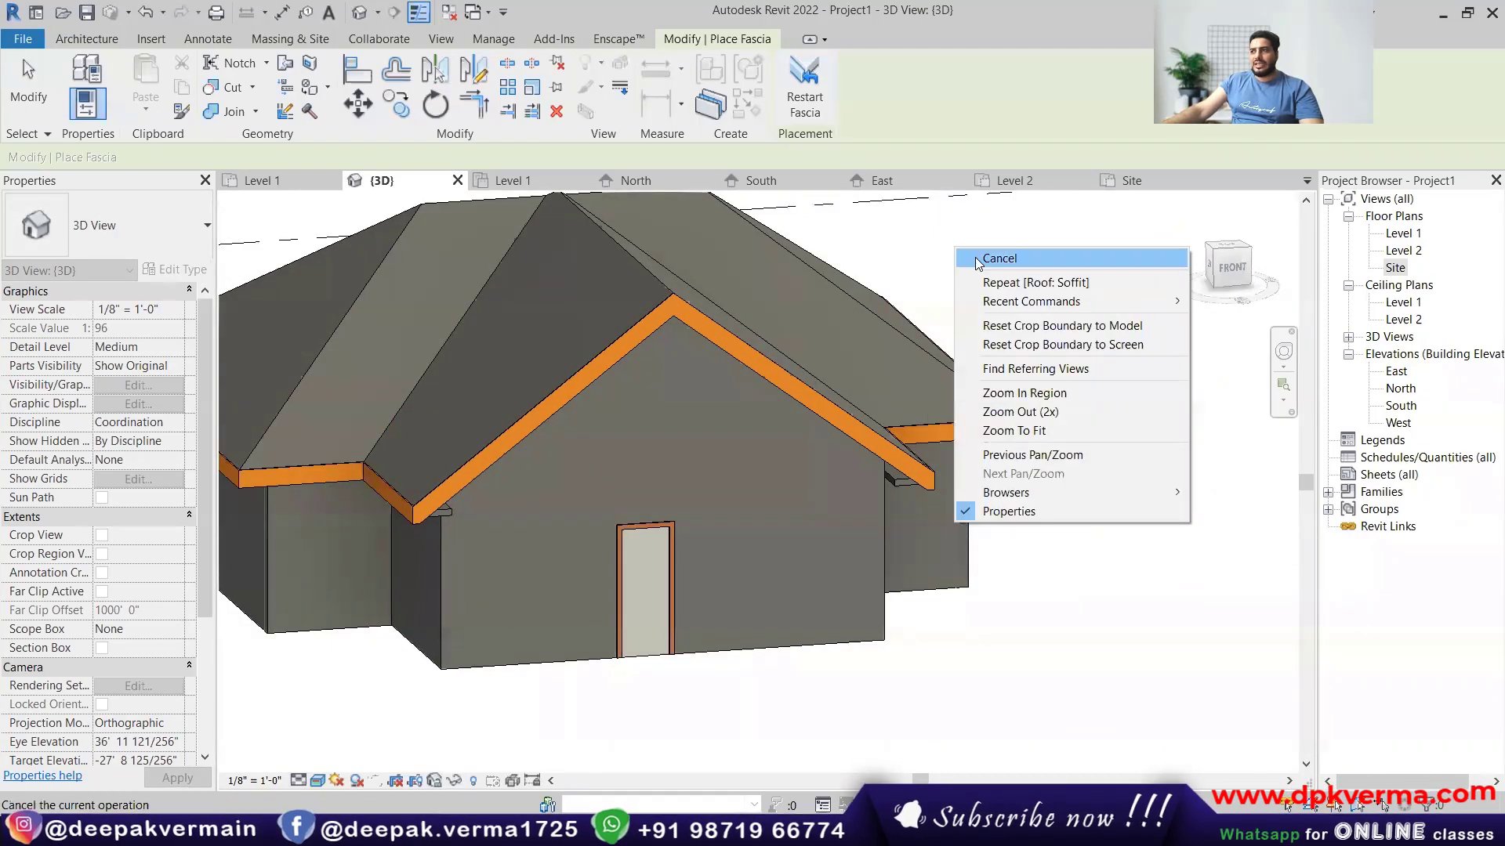
left_click(977, 259)
Place a Fascia-Flat 1x12 along the top edges of the flat soffit return at the gable's west corner.
scroll(744, 486, "up", 3)
middle_click_drag(744, 486, 571, 497, "shift")
scroll(345, 416, "up", 3)
middle_click_drag(345, 417, 411, 471, "shift")
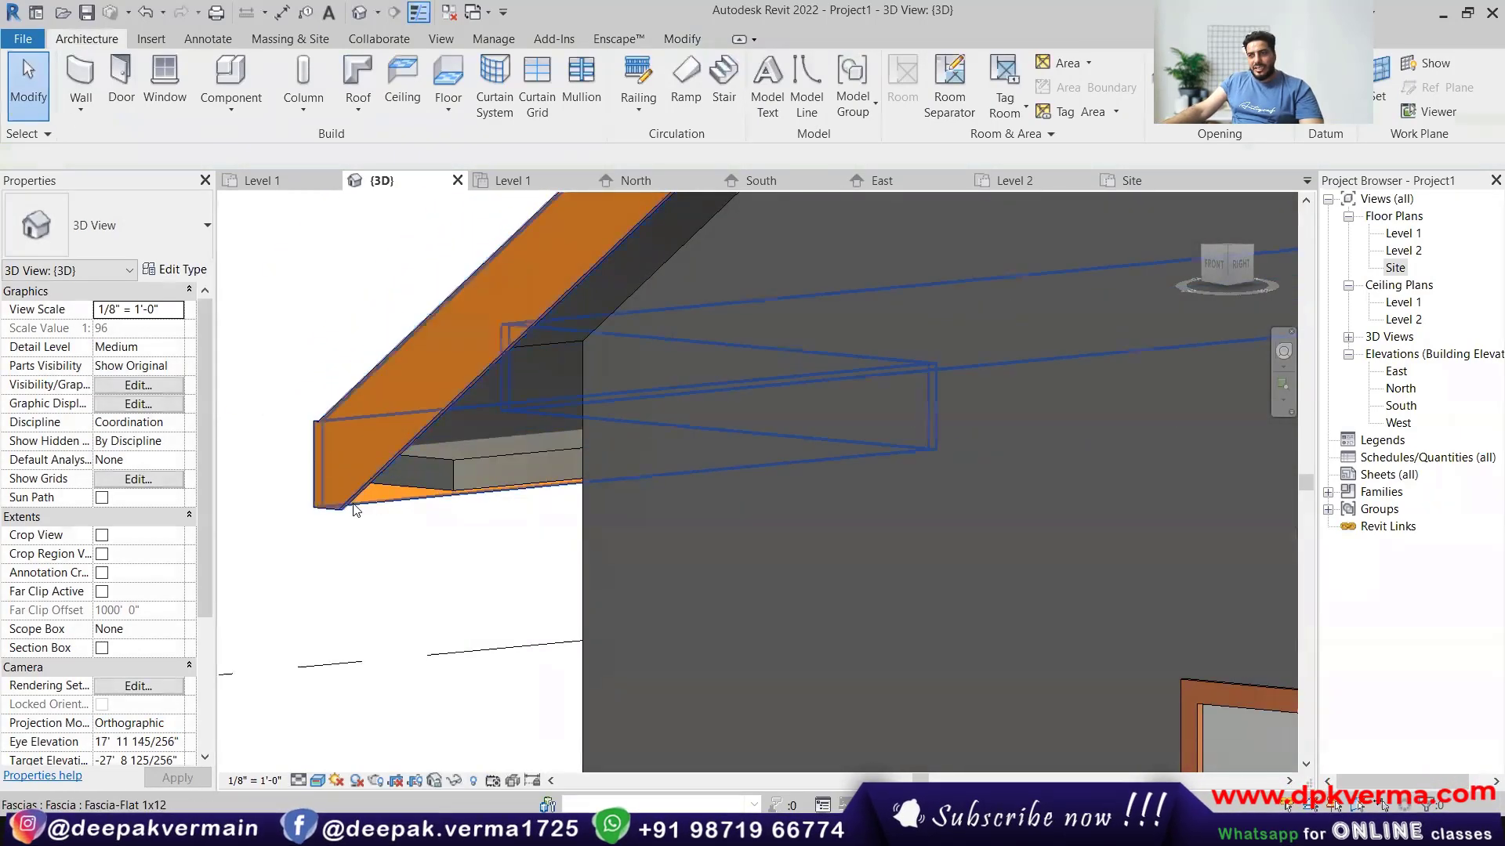
middle_click_drag(368, 511, 449, 481, "shift")
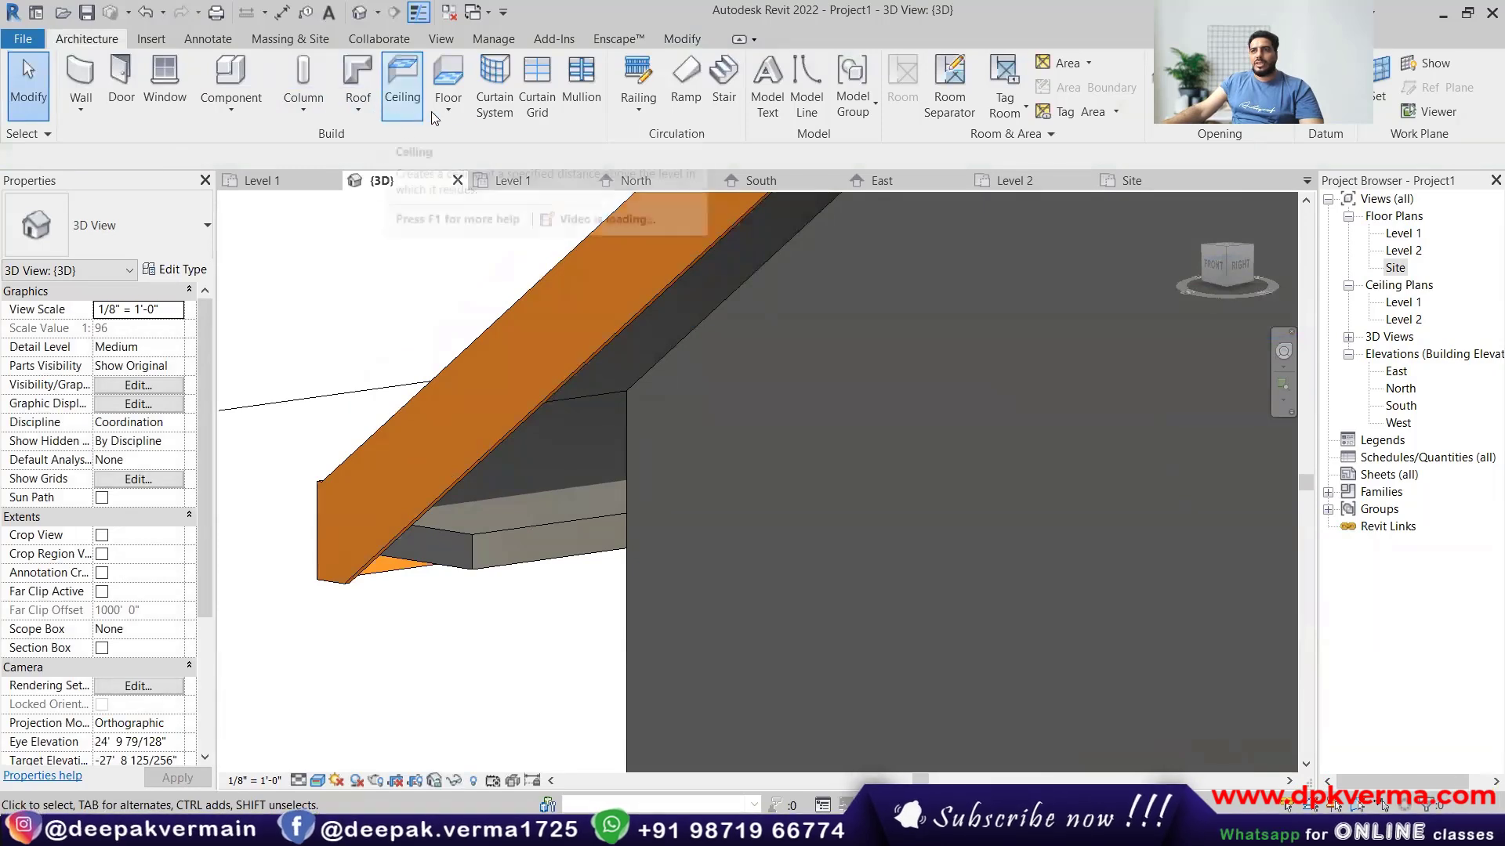
left_click(358, 110)
left_click(408, 304)
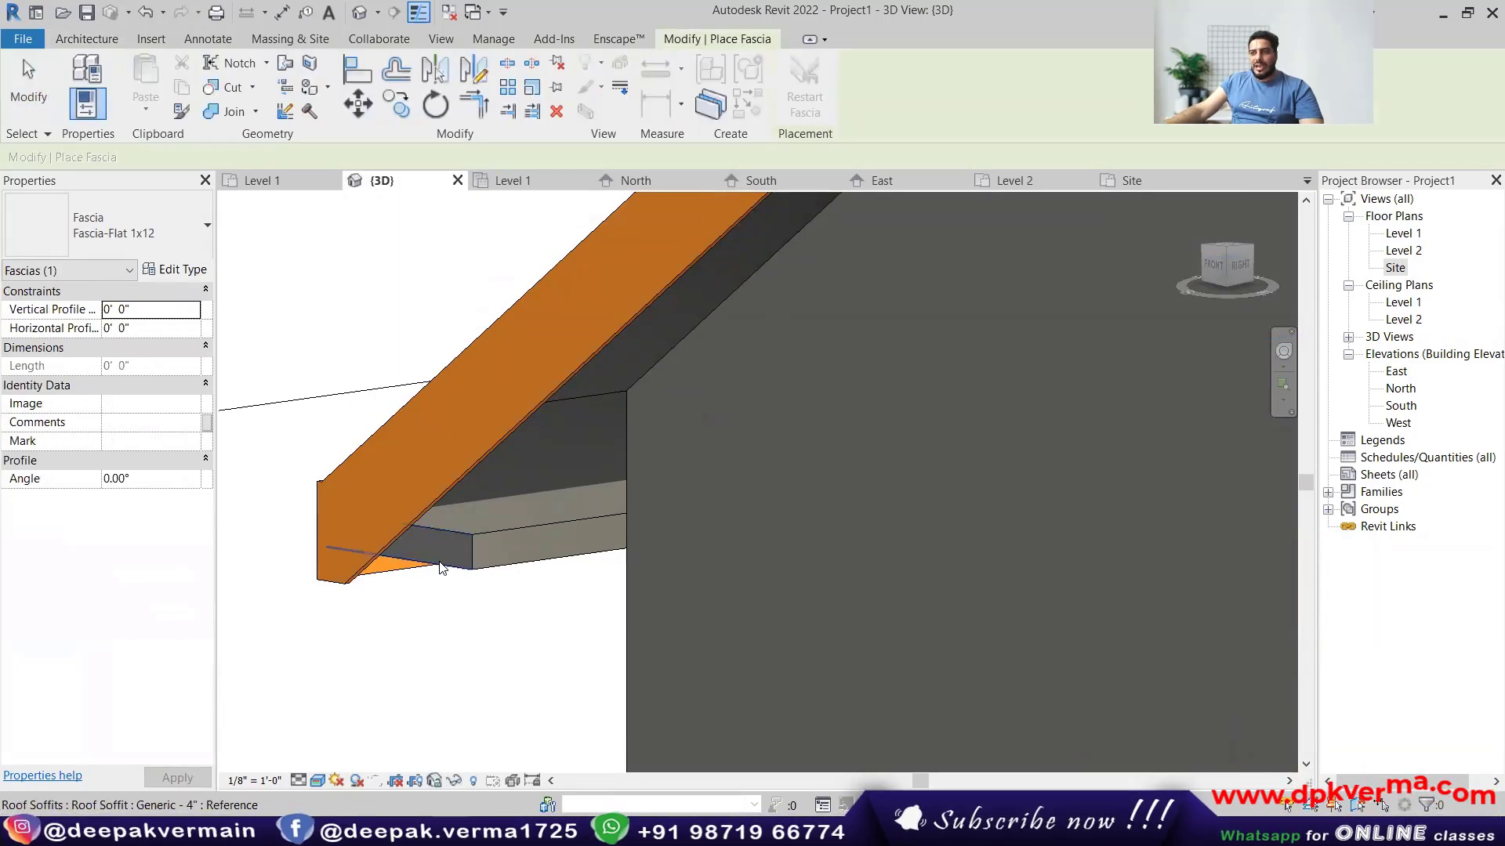
left_click(453, 535)
middle_click_drag(501, 530, 456, 544)
key("Escape")
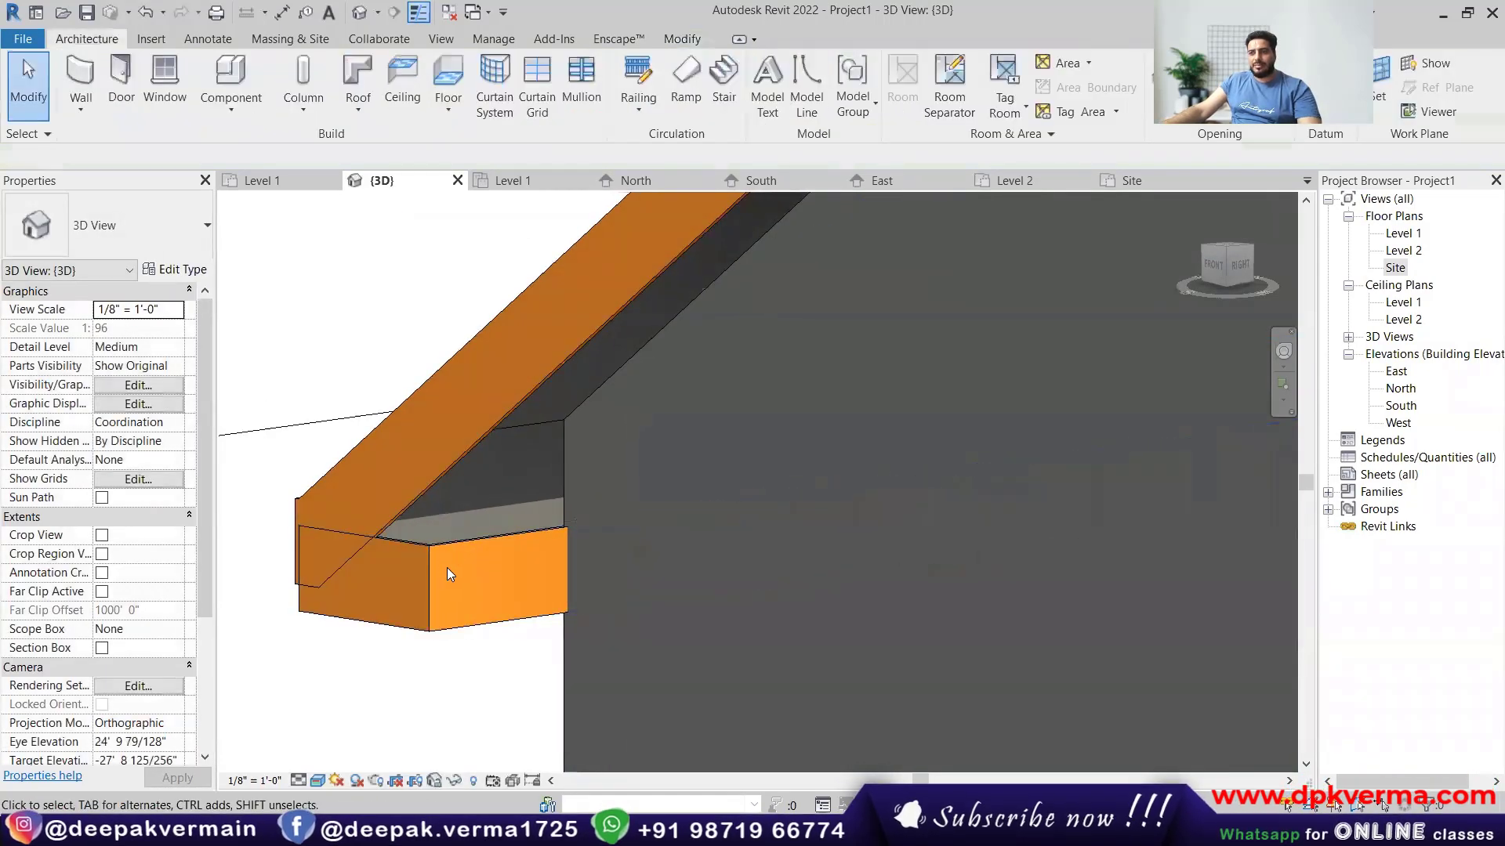
Flip the soffit return fascia's profile upward and check its position from the side.
left_click(405, 630)
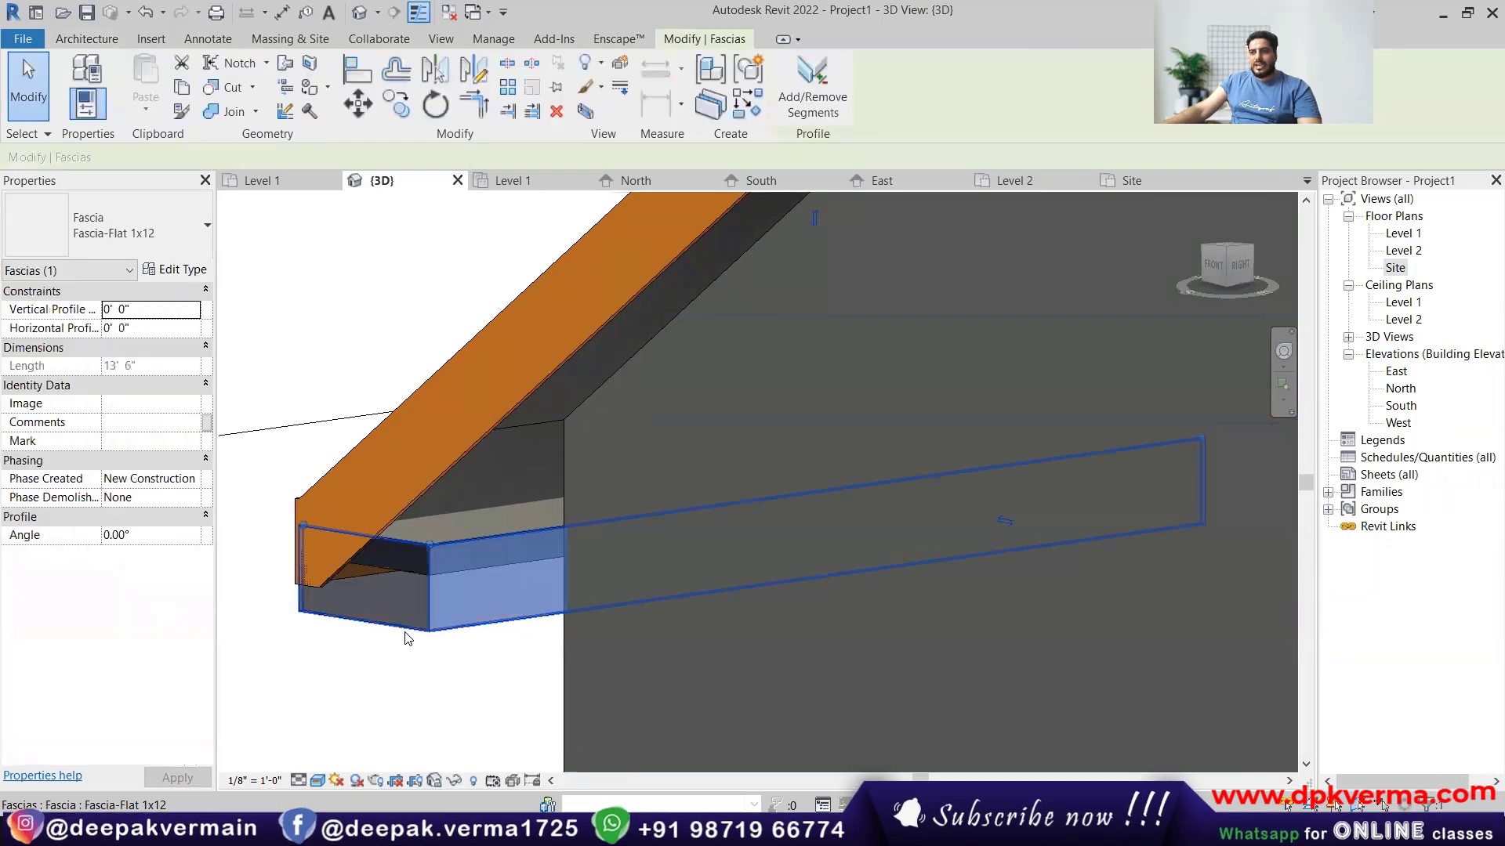
scroll(467, 569, "down", 1)
scroll(467, 569, "down", 2)
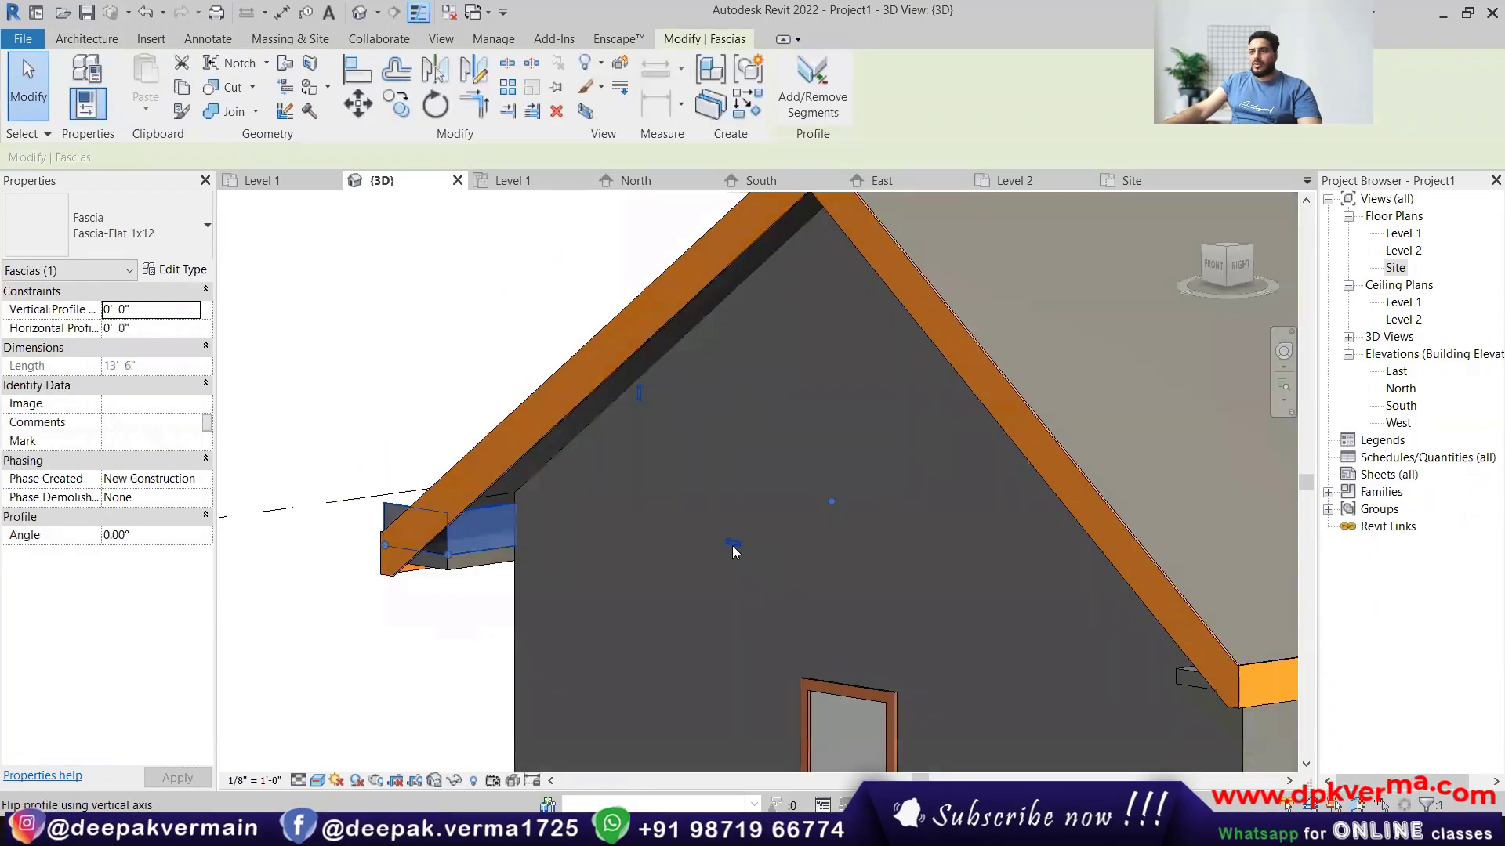
middle_click_drag(553, 552, 497, 481, "shift")
key("Escape")
left_click(539, 511)
scroll(814, 522, "down", 5)
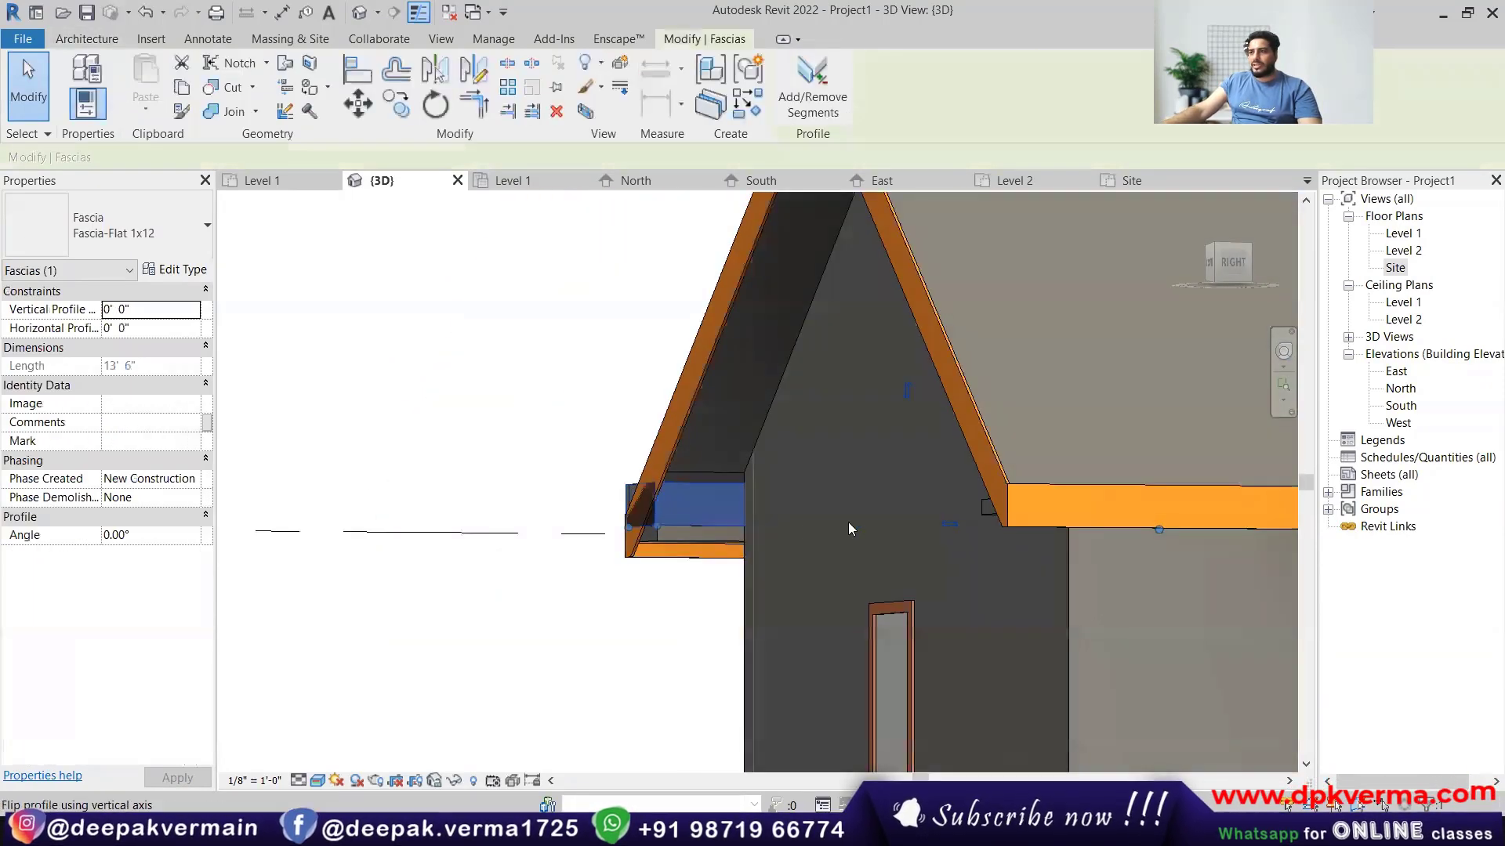
left_click(636, 610)
Delete the fascia placed on the soffit return at the gable's west corner.
middle_click_drag(680, 541, 825, 630, "shift")
scroll(737, 617, "up", 6)
middle_click_drag(636, 547, 611, 484)
scroll(612, 484, "down", 1)
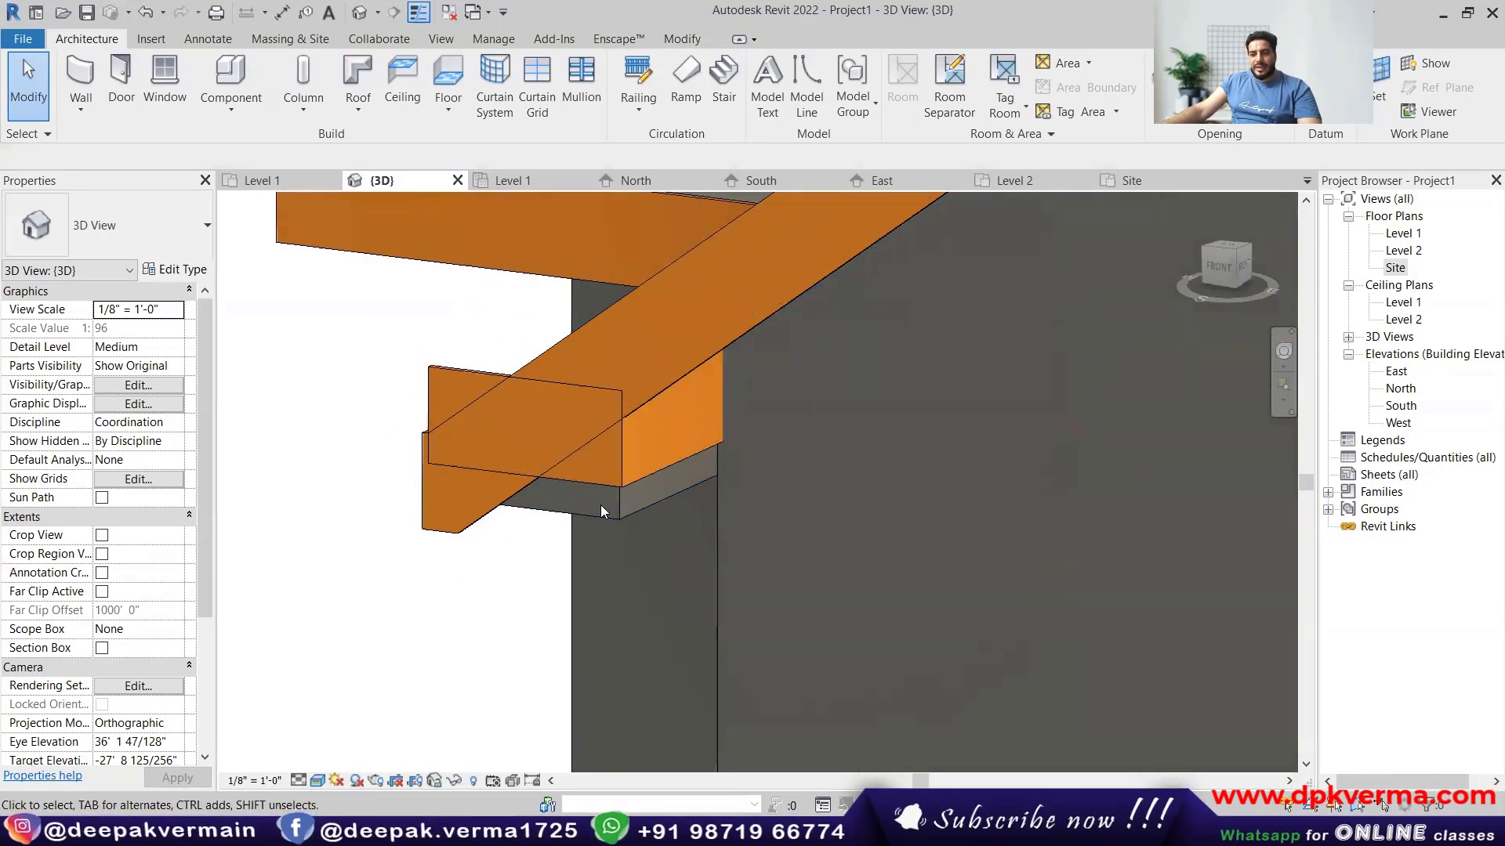
left_click(623, 480)
key("Delete")
Place a Fascia-Flat 1x12 on the west soffit return's bottom edges and flip its profile up to cover the soffit.
left_click(376, 103)
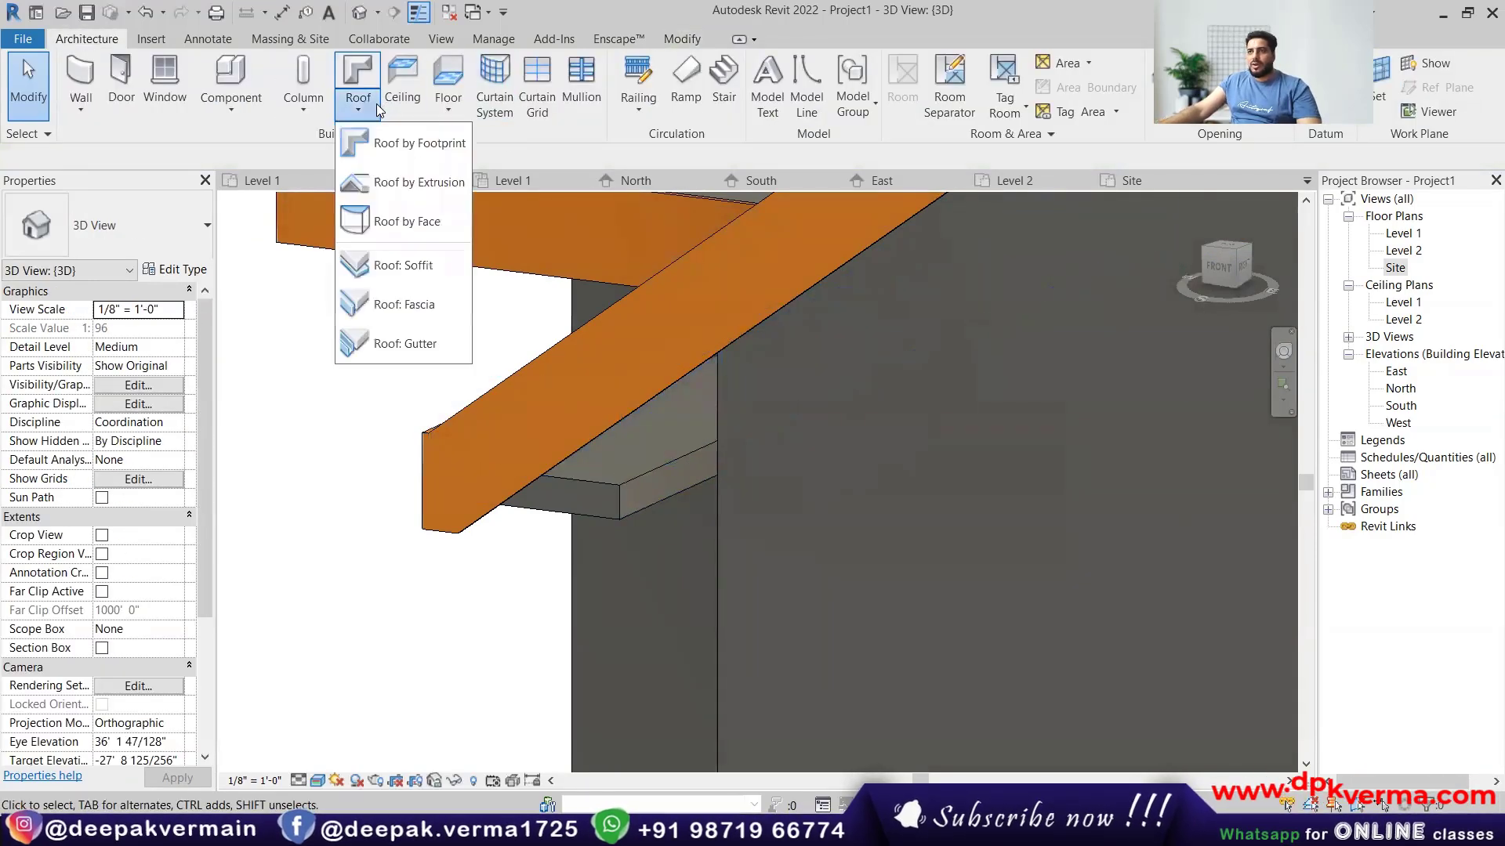
left_click(396, 305)
left_click(647, 506)
middle_click_drag(664, 546, 554, 580, "shift")
key("Escape")
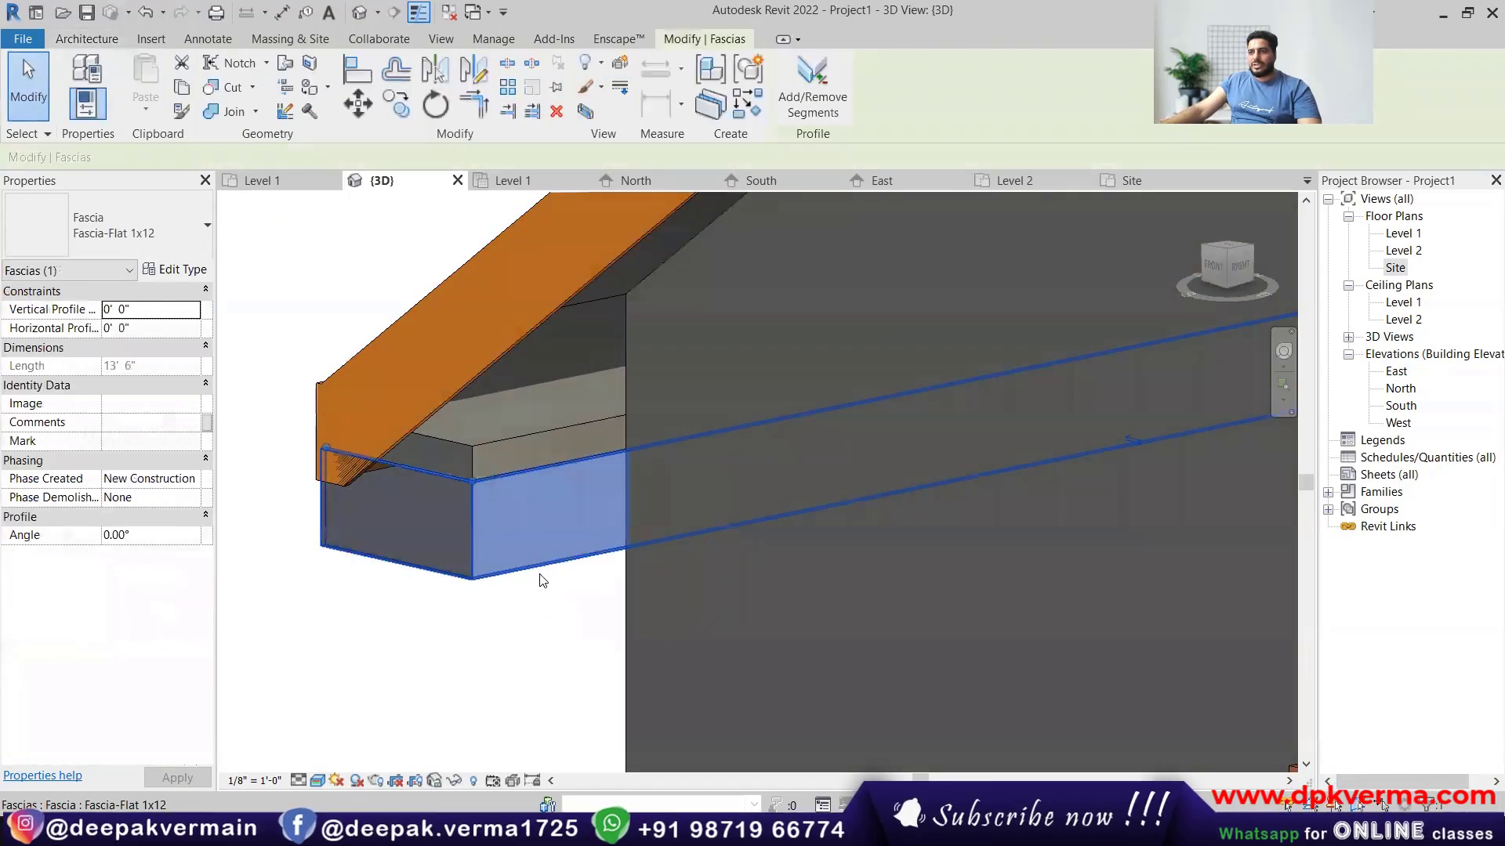
scroll(509, 619, "down", 3)
left_click(452, 657)
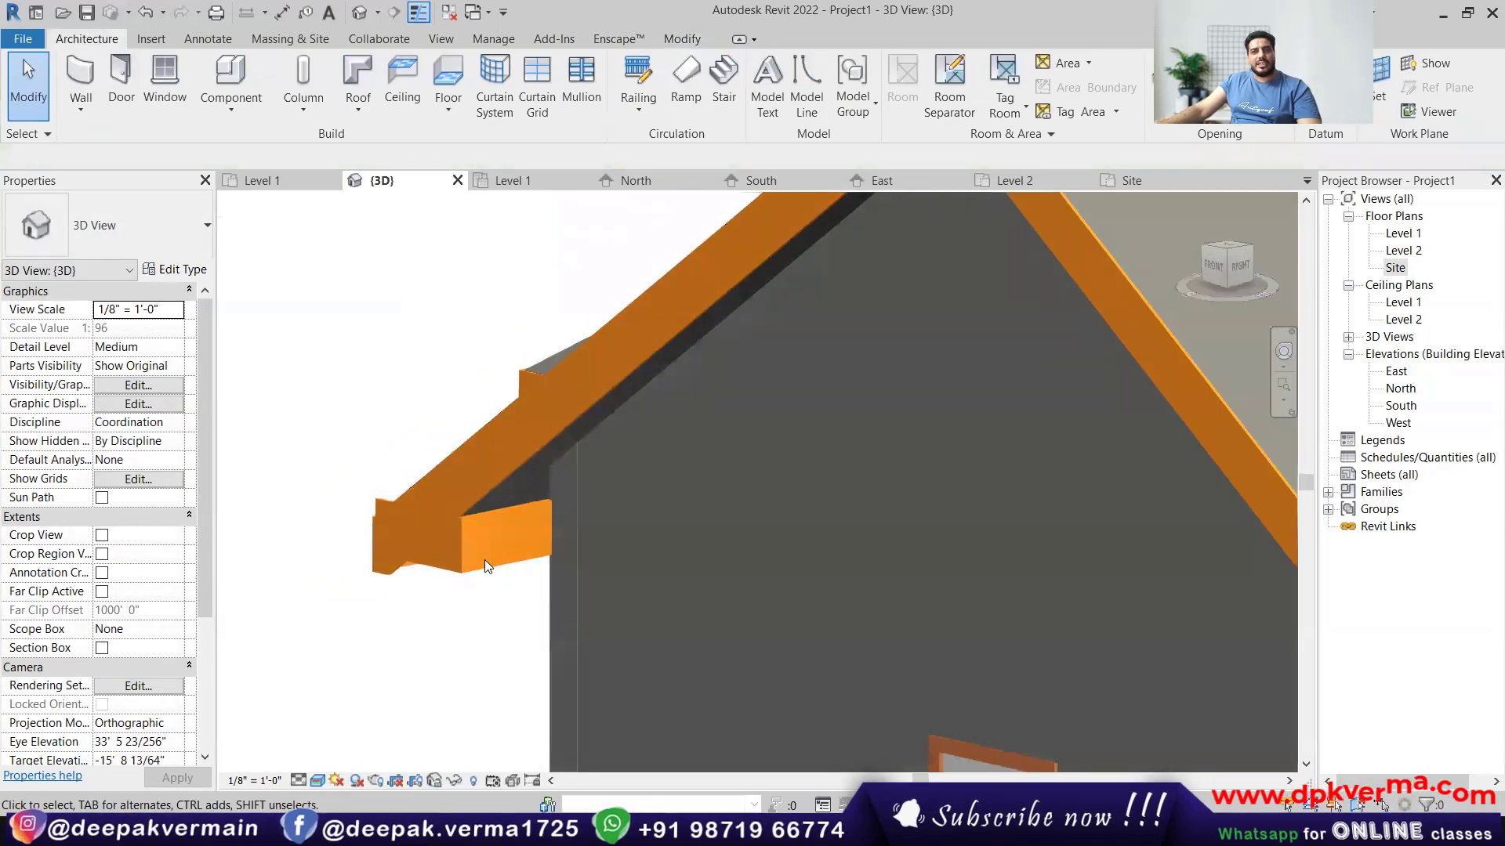
Examine how the sloped gable soffit, the flat return and the new fascia meet at the west corner.
scroll(482, 558, "down", 3)
scroll(546, 517, "up", 4)
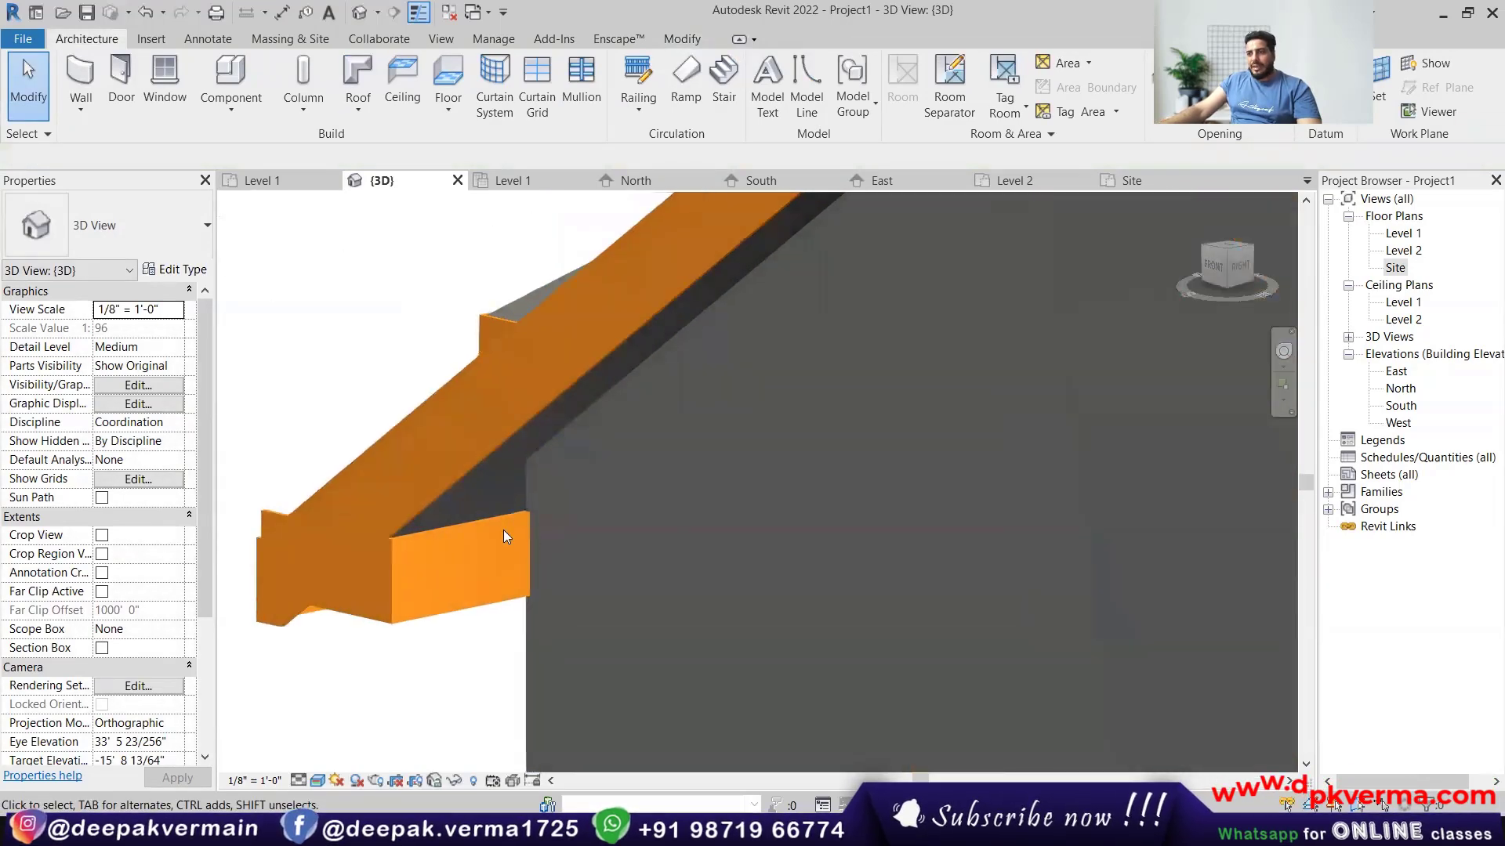
scroll(502, 553, "up", 2)
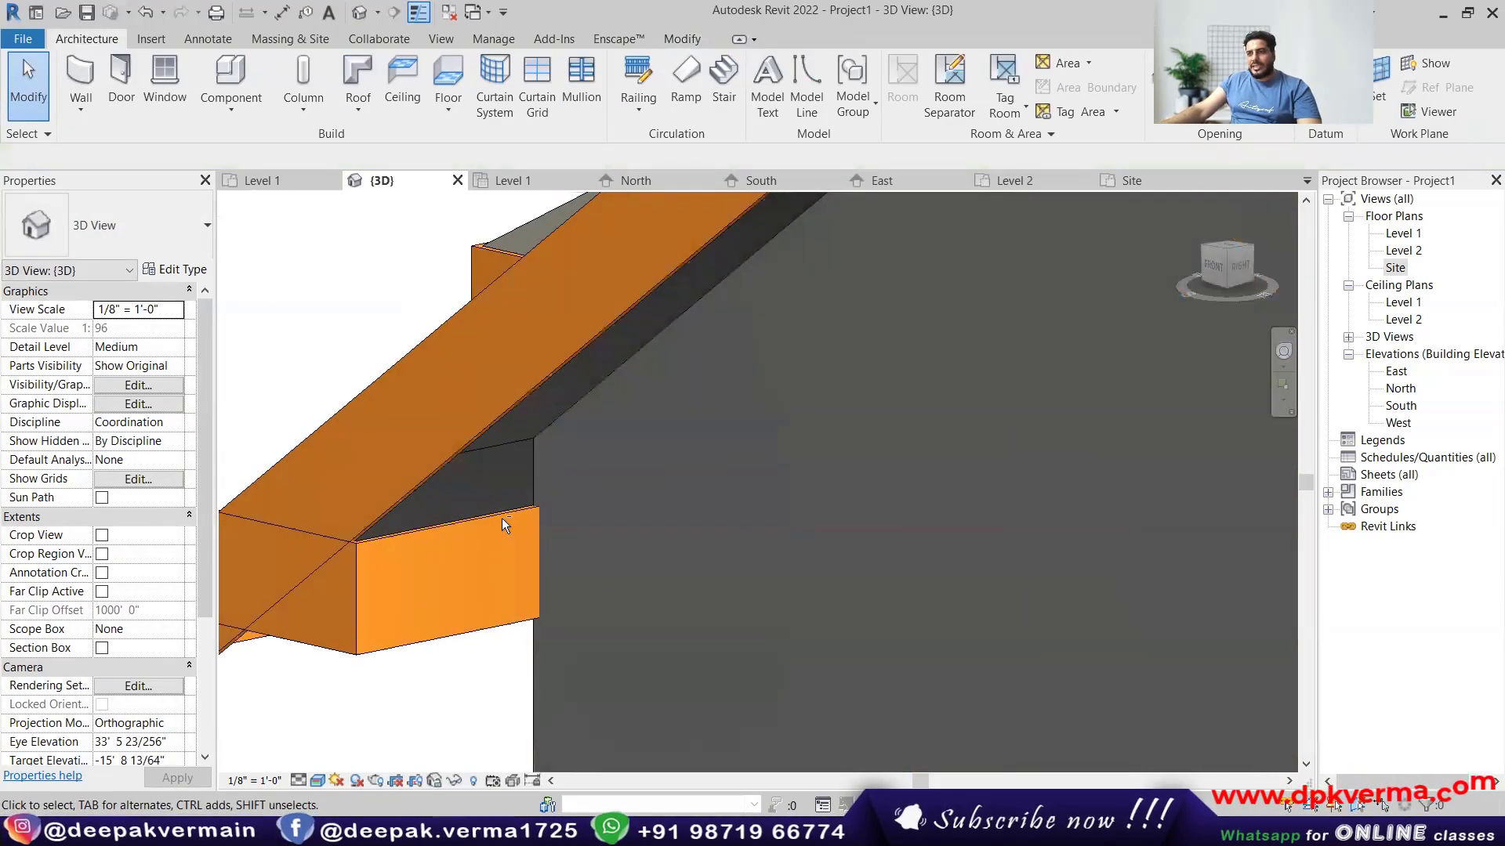
left_click(482, 436)
scroll(509, 483, "down", 2)
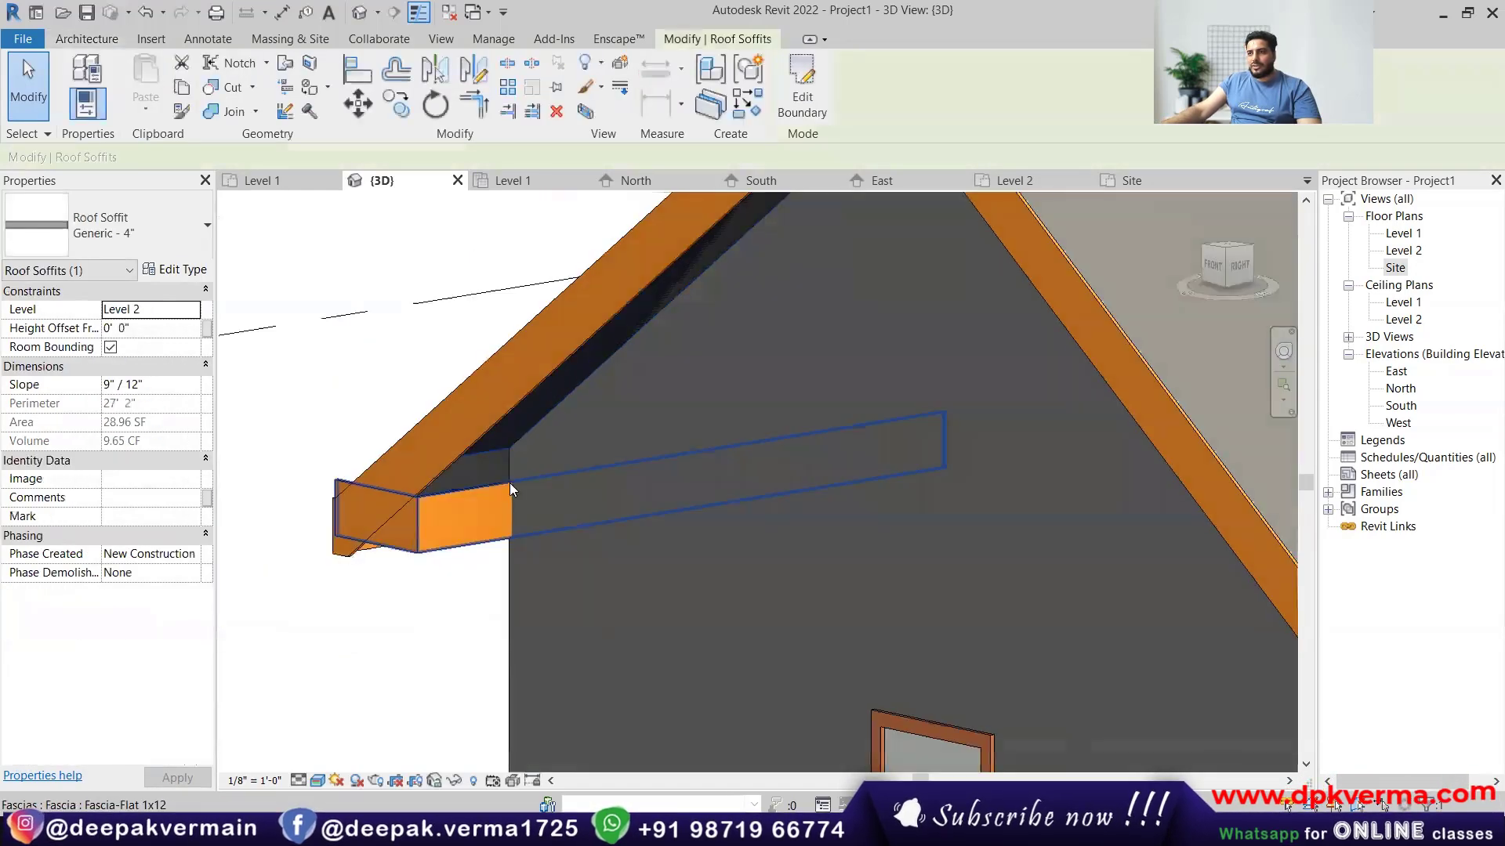
middle_click_drag(494, 423, 511, 443, "shift")
scroll(508, 472, "up", 3)
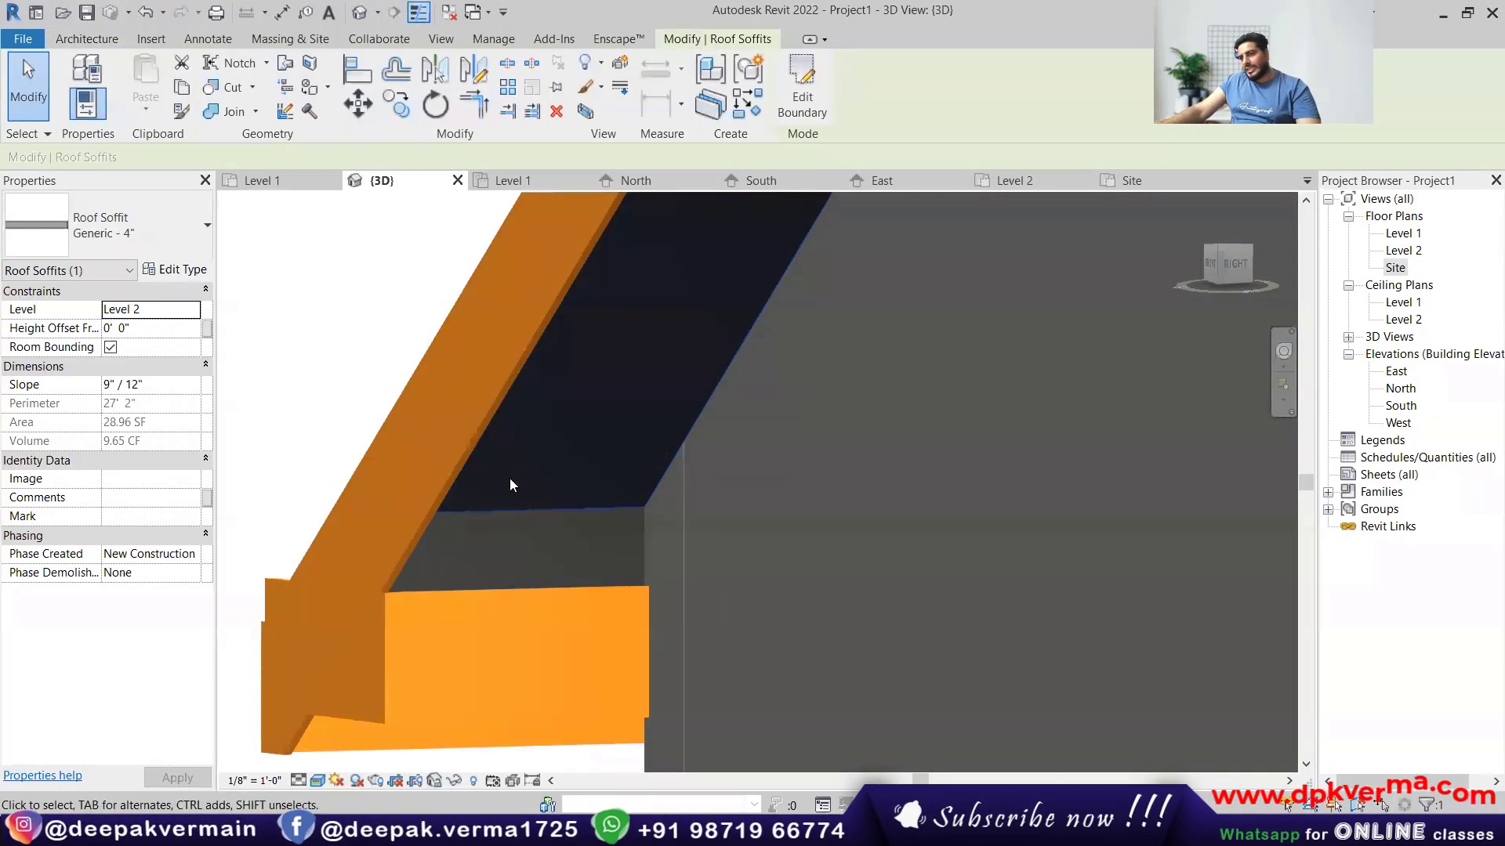
scroll(482, 514, "down", 3)
middle_click_drag(494, 517, 934, 595, "shift")
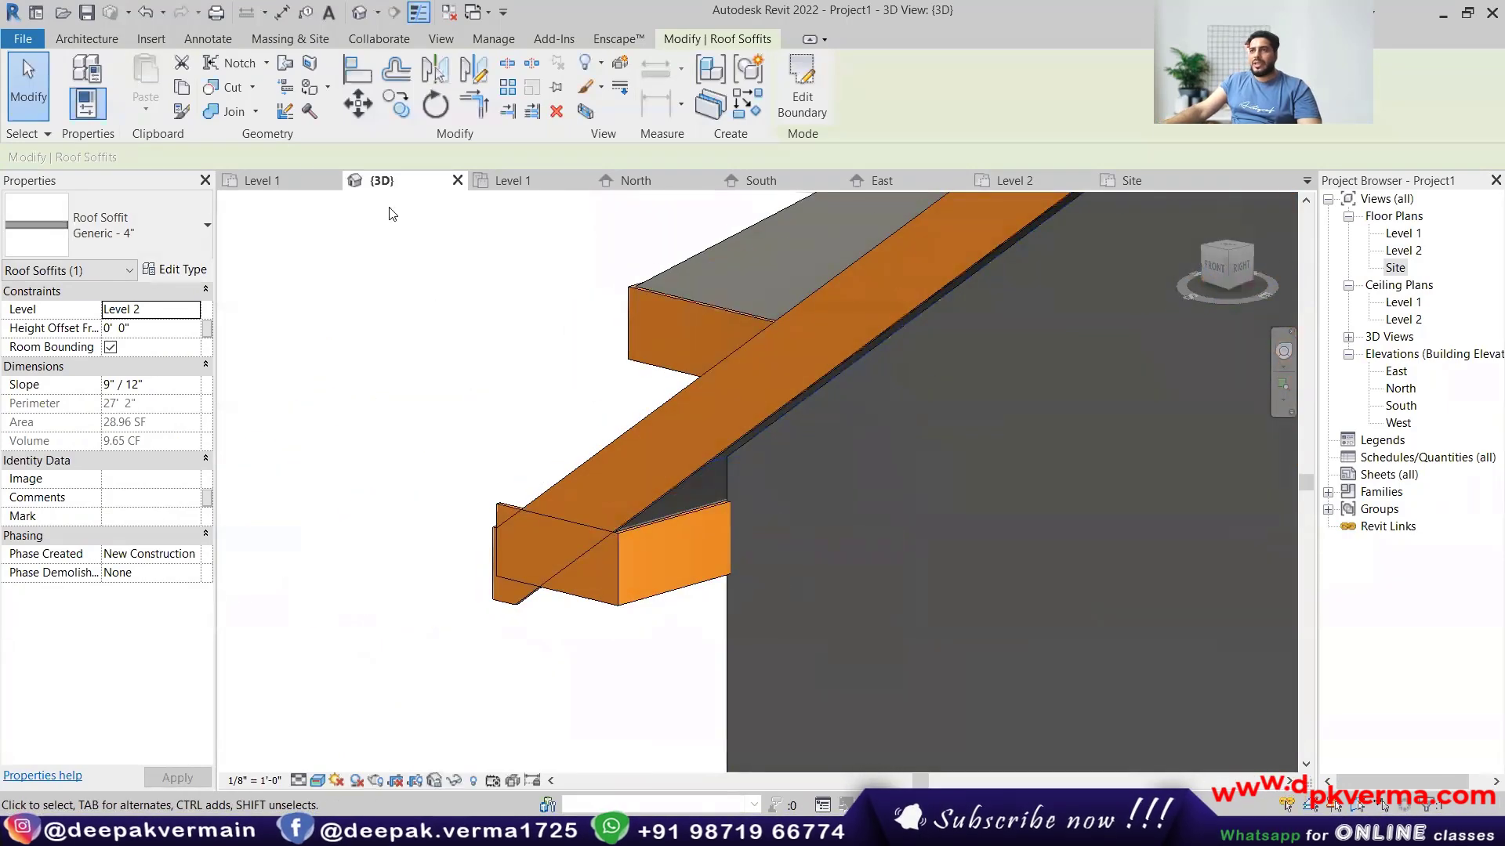
Join the geometry of the gable fascia and the west soffit return fascia, and end the Join command.
left_click(219, 111)
scroll(528, 572, "up", 3)
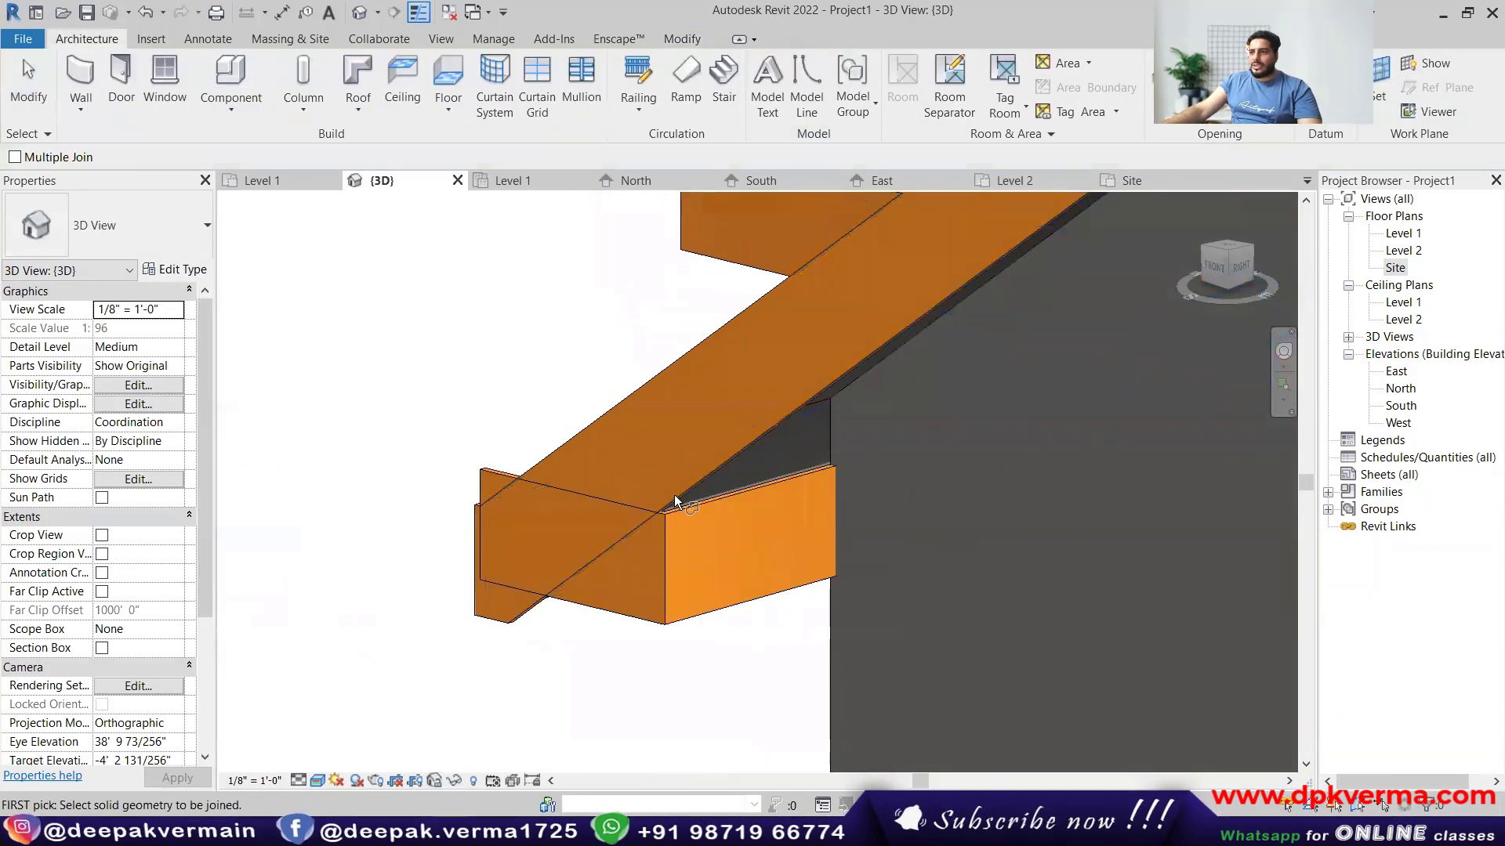
left_click(674, 497)
left_click(681, 511)
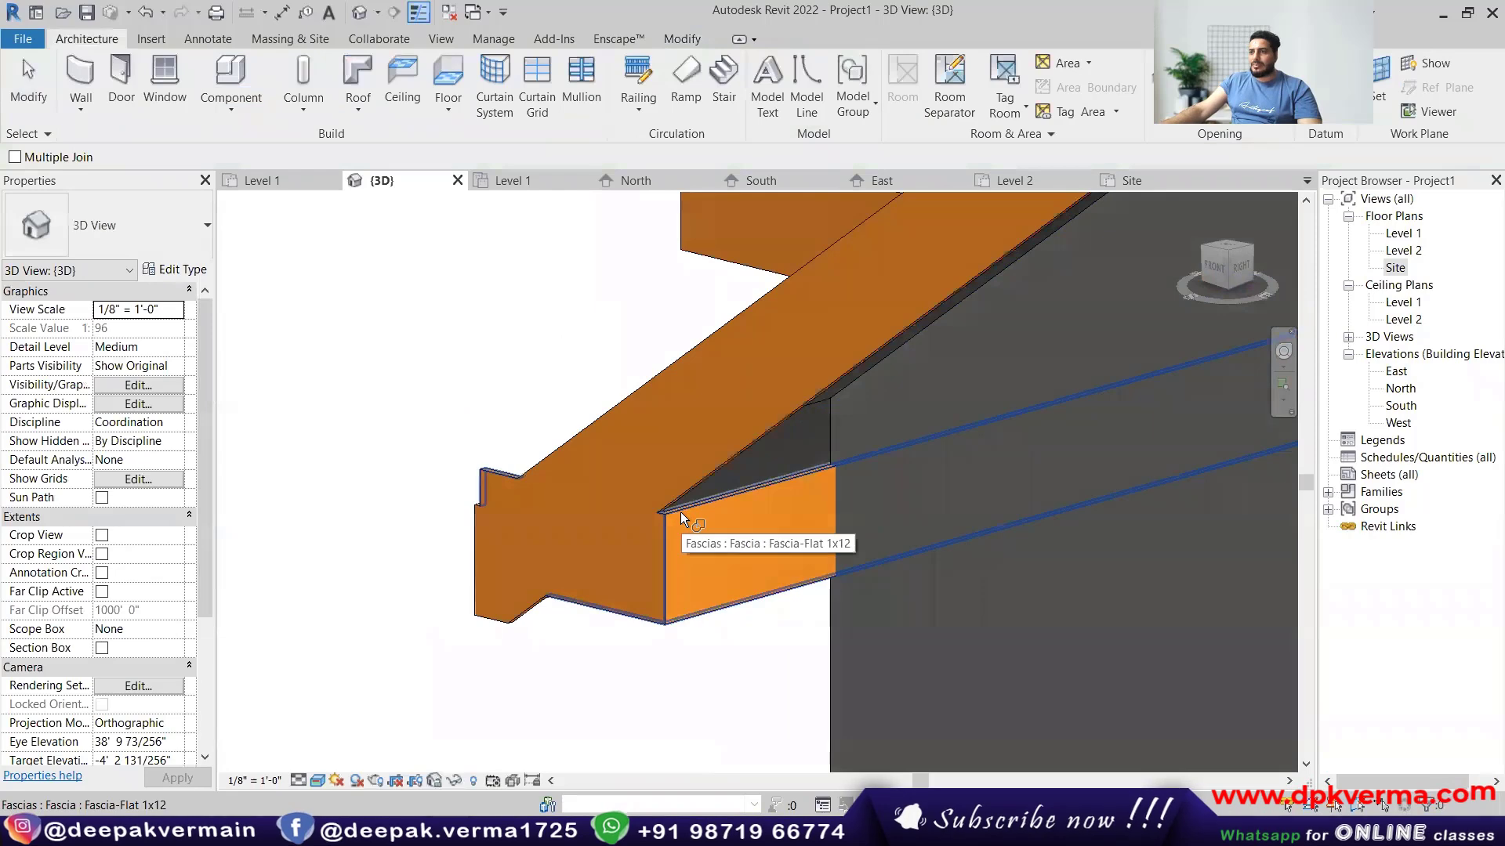
right_click(494, 354)
left_click(519, 365)
right_click(523, 366)
left_click(540, 375)
Select the west soffit return fascia in 3D and open the South elevation.
middle_click_drag(548, 384, 611, 431, "shift")
scroll(566, 573, "up", 4)
scroll(589, 514, "up", 2)
left_click(509, 444)
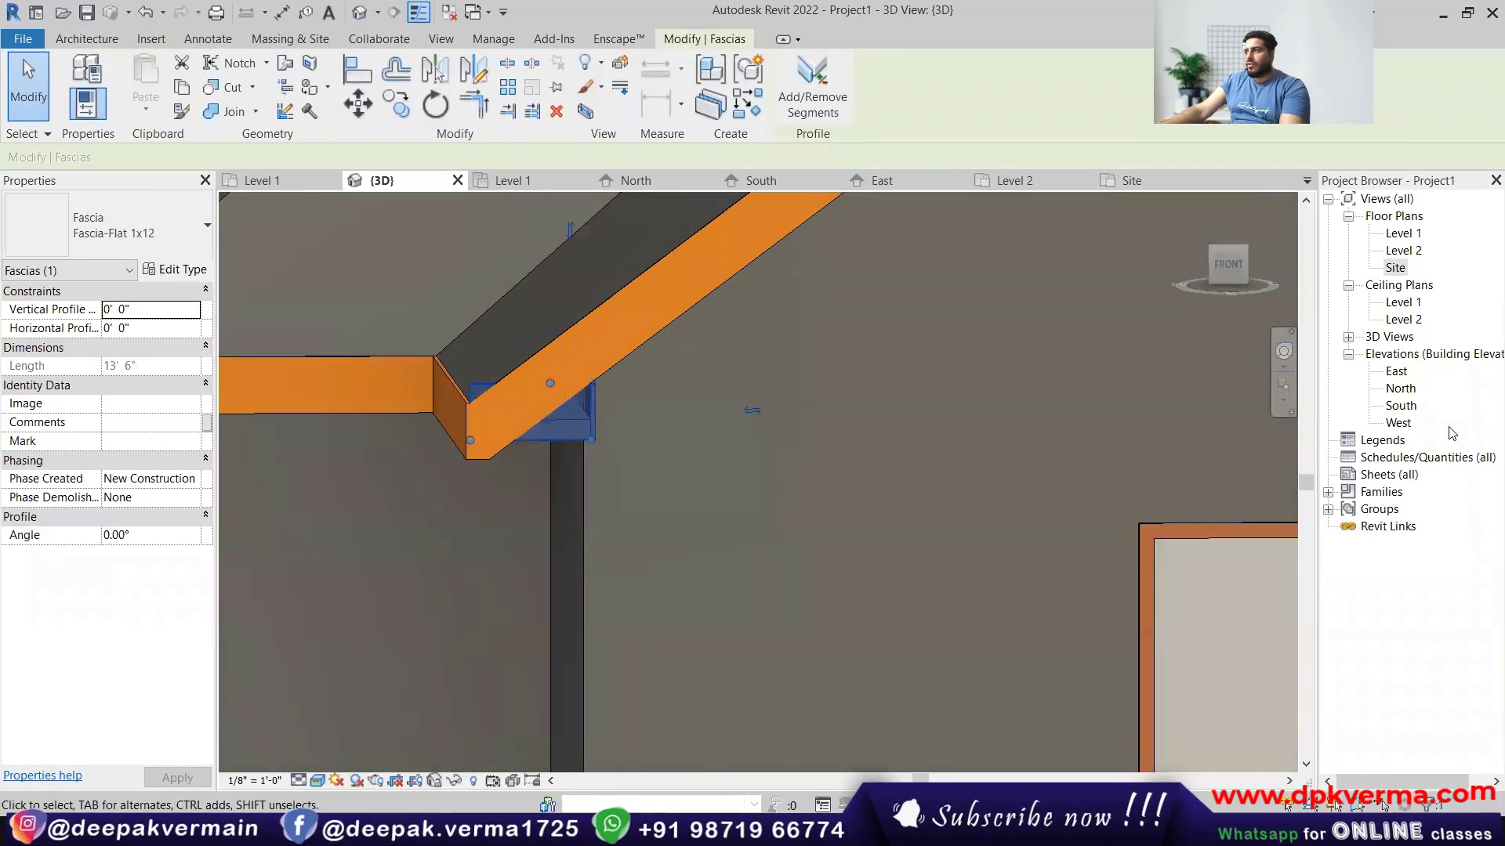
double_click(1403, 390)
double_click(1401, 405)
Nudge the west soffit return fascia down towards the bottom of the adjoining eave fascia in the South elevation.
scroll(716, 447, "up", 5)
left_click(724, 445)
key("Down")
key("Down")
key("Down")
left_click(931, 460)
scroll(833, 472, "up", 3)
scroll(833, 473, "up", 2)
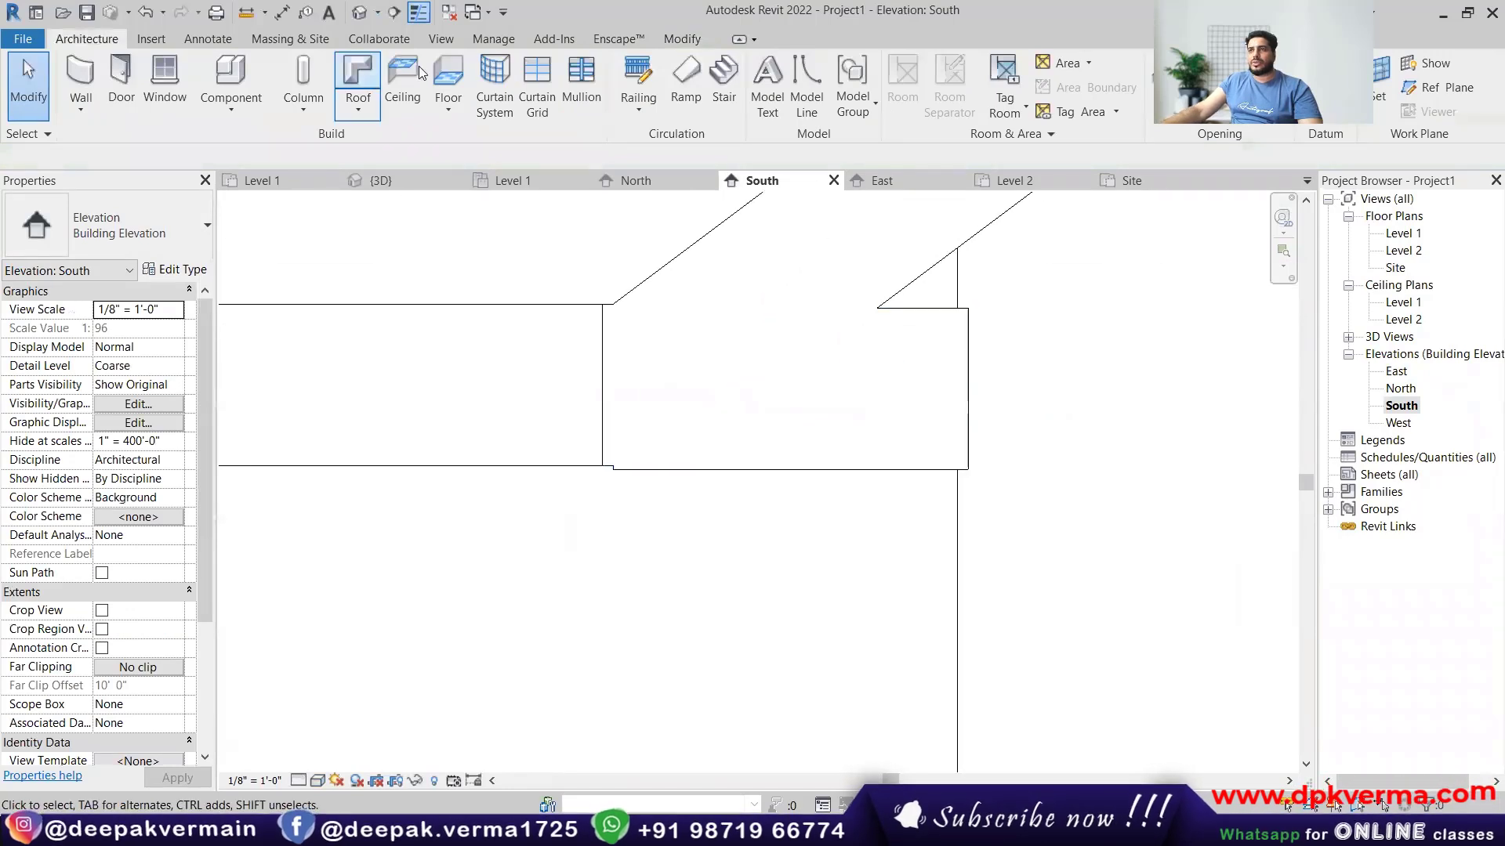
Align the bottom edge of the west soffit return fascia with the bottom of the adjoining eave fascia, and end the Align command.
left_click(676, 38)
left_click(357, 71)
left_click(579, 465)
left_click(634, 470)
right_click(1072, 295)
left_click(1086, 302)
Examine the aligned west soffit return fascia and the gable and eave fascias around the front of the house in 3D.
left_click(359, 11)
scroll(616, 439, "down", 2)
scroll(619, 417, "up", 2)
middle_click_drag(647, 451, 523, 443, "shift")
left_click(504, 416)
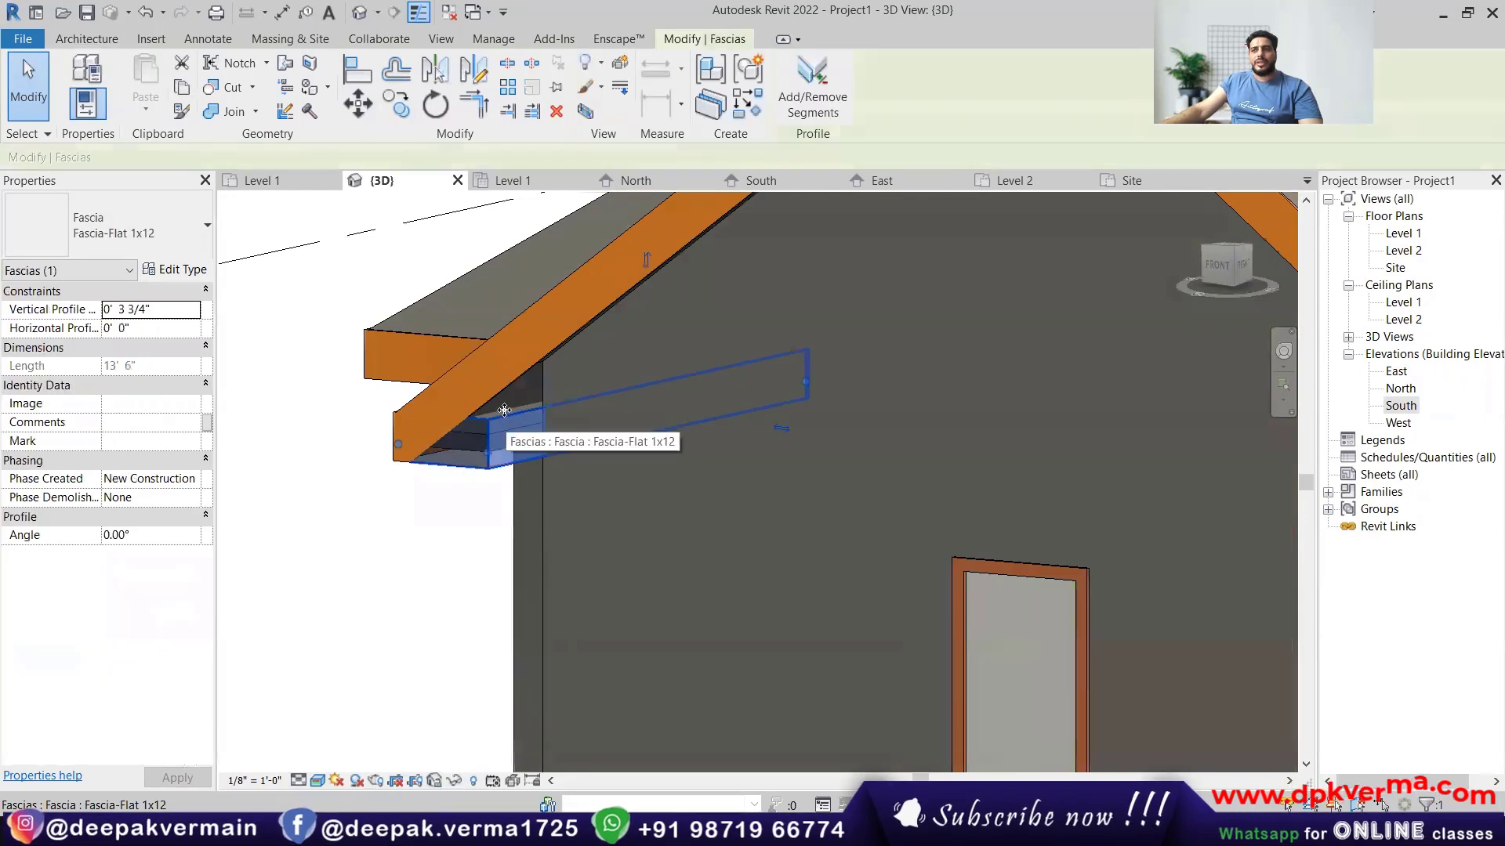
scroll(520, 372, "down", 1)
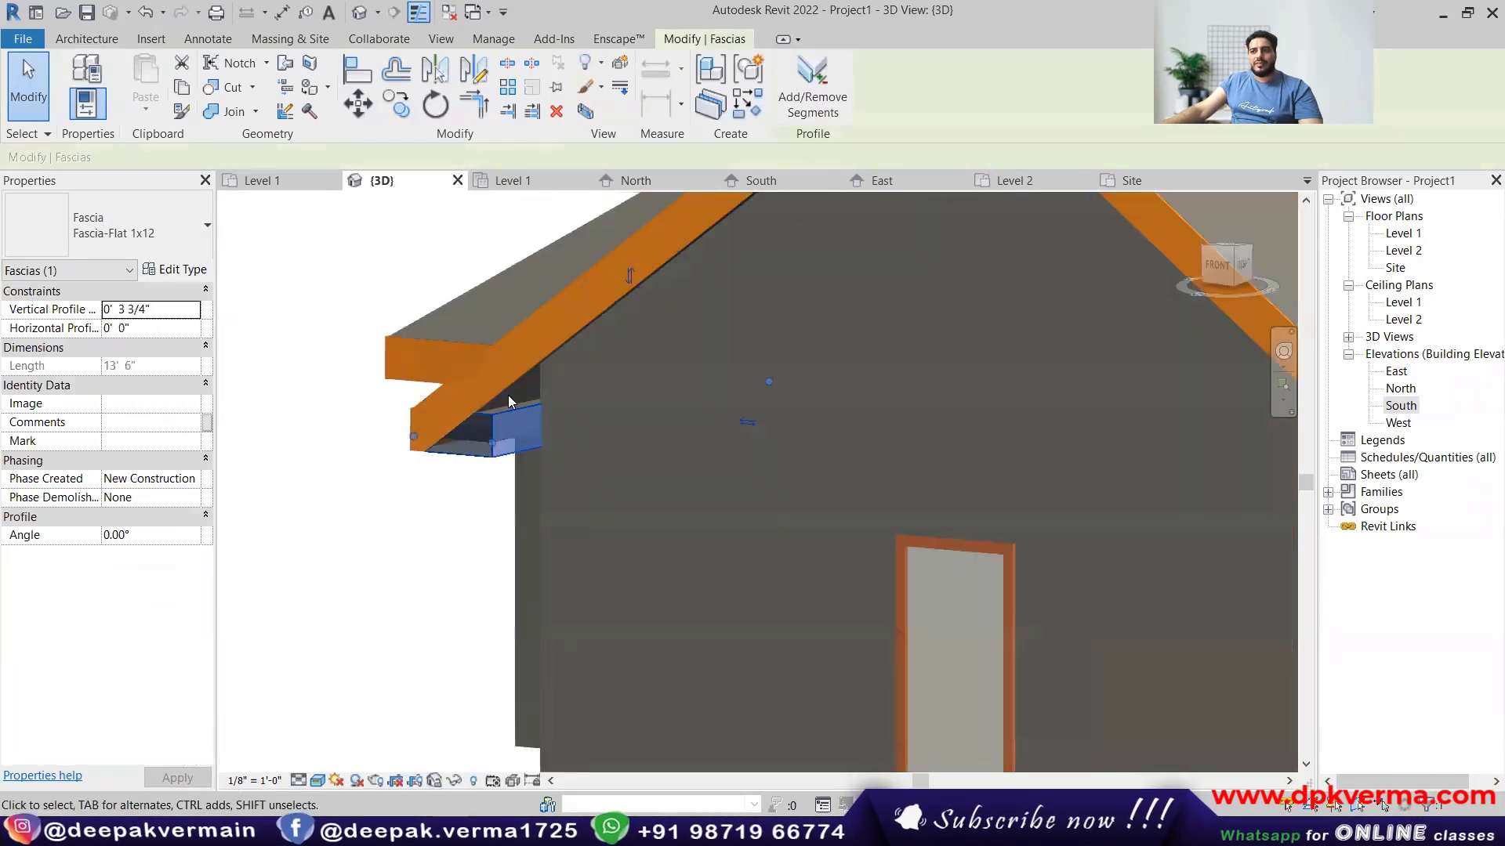
left_click(394, 580)
scroll(515, 382, "down", 3)
middle_click_drag(547, 483, 609, 445, "shift")
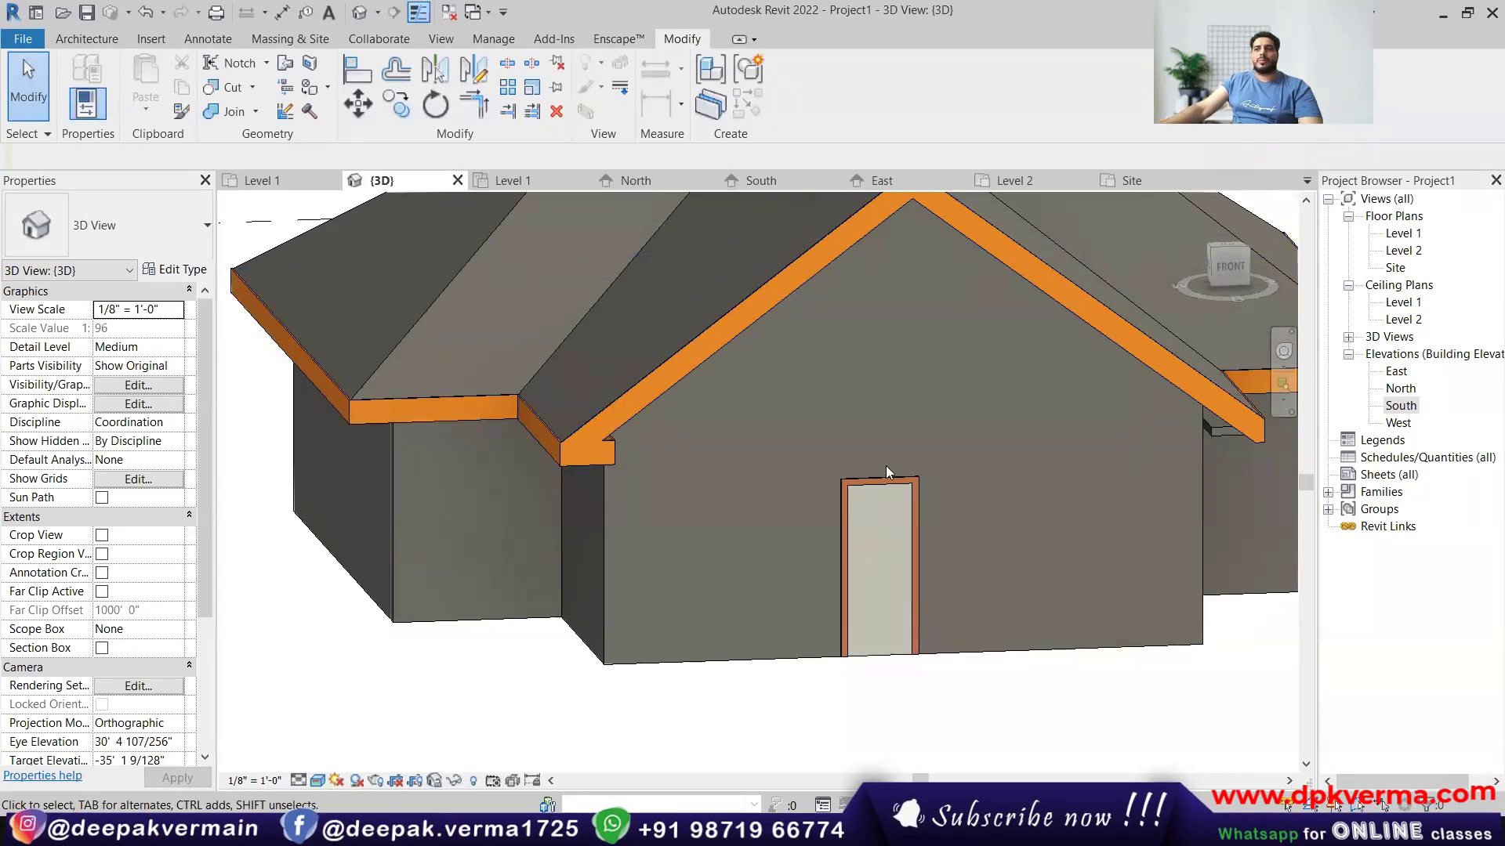
scroll(885, 466, "down", 3)
middle_click_drag(810, 500, 730, 475, "shift")
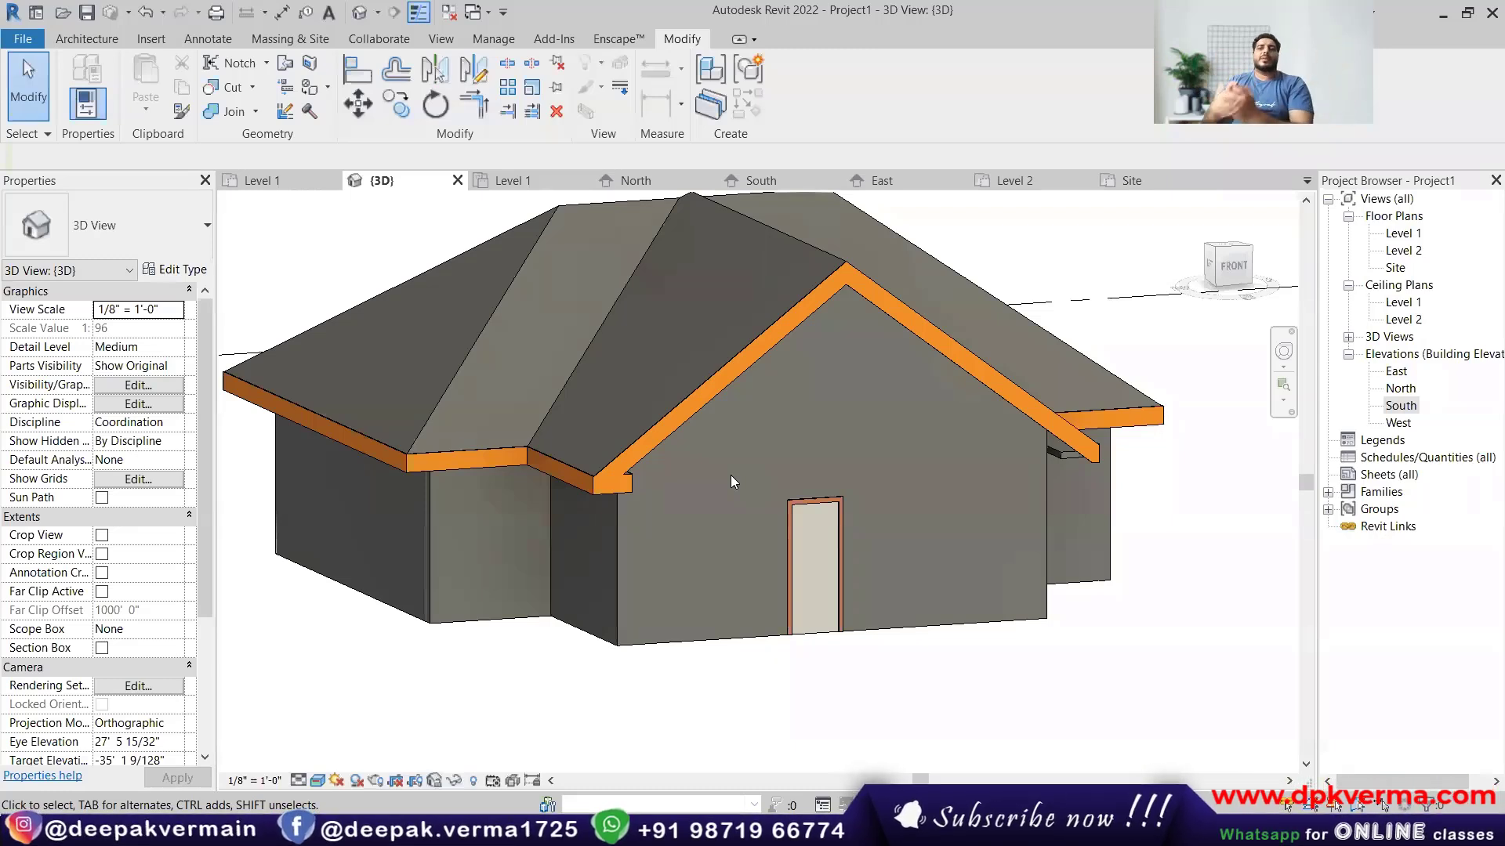
middle_click_drag(737, 476, 718, 240, "shift")
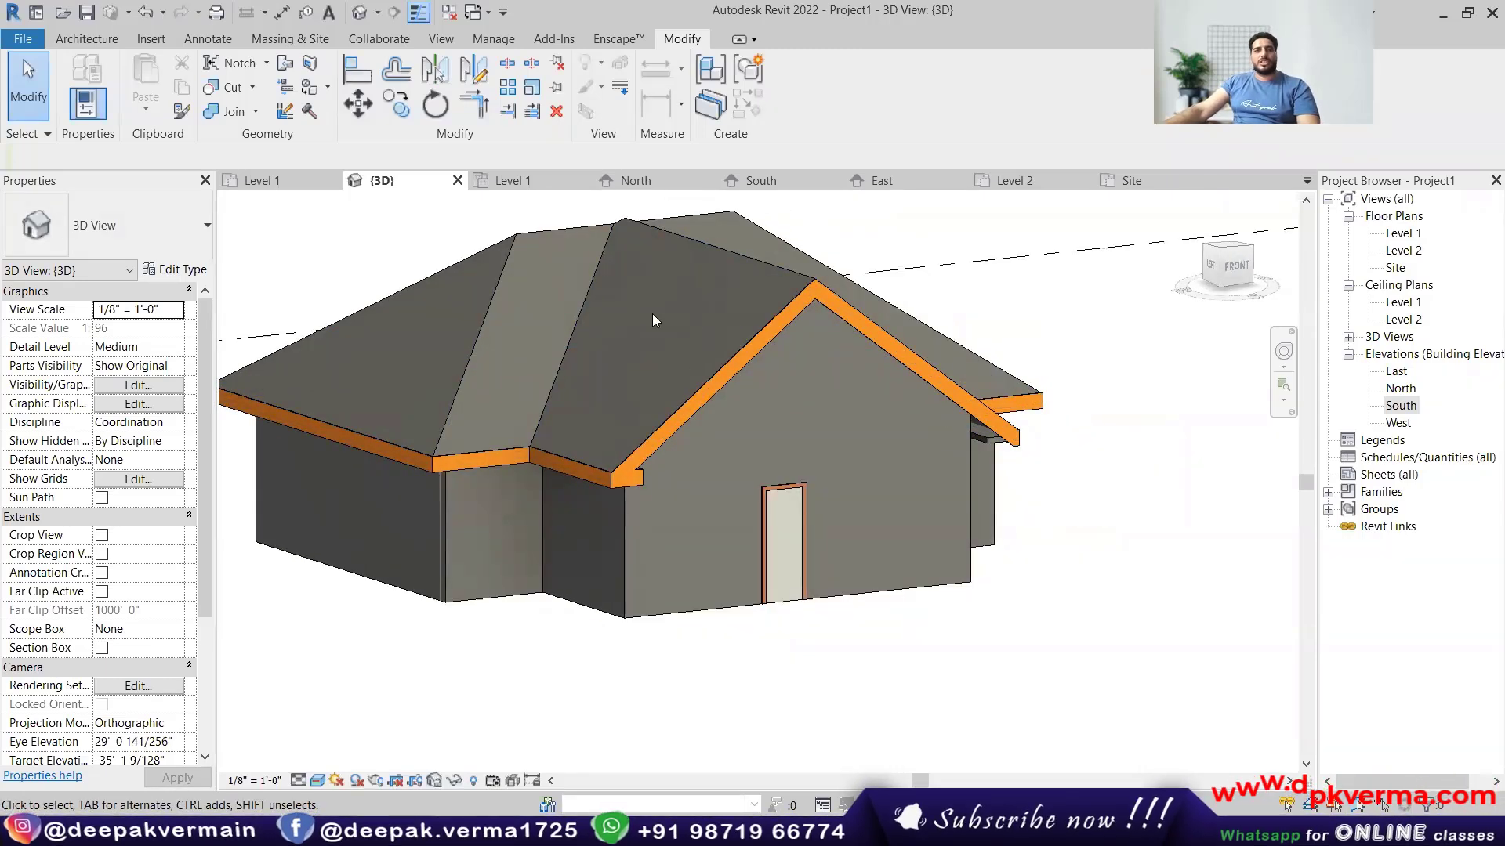
middle_click_drag(587, 351, 571, 441)
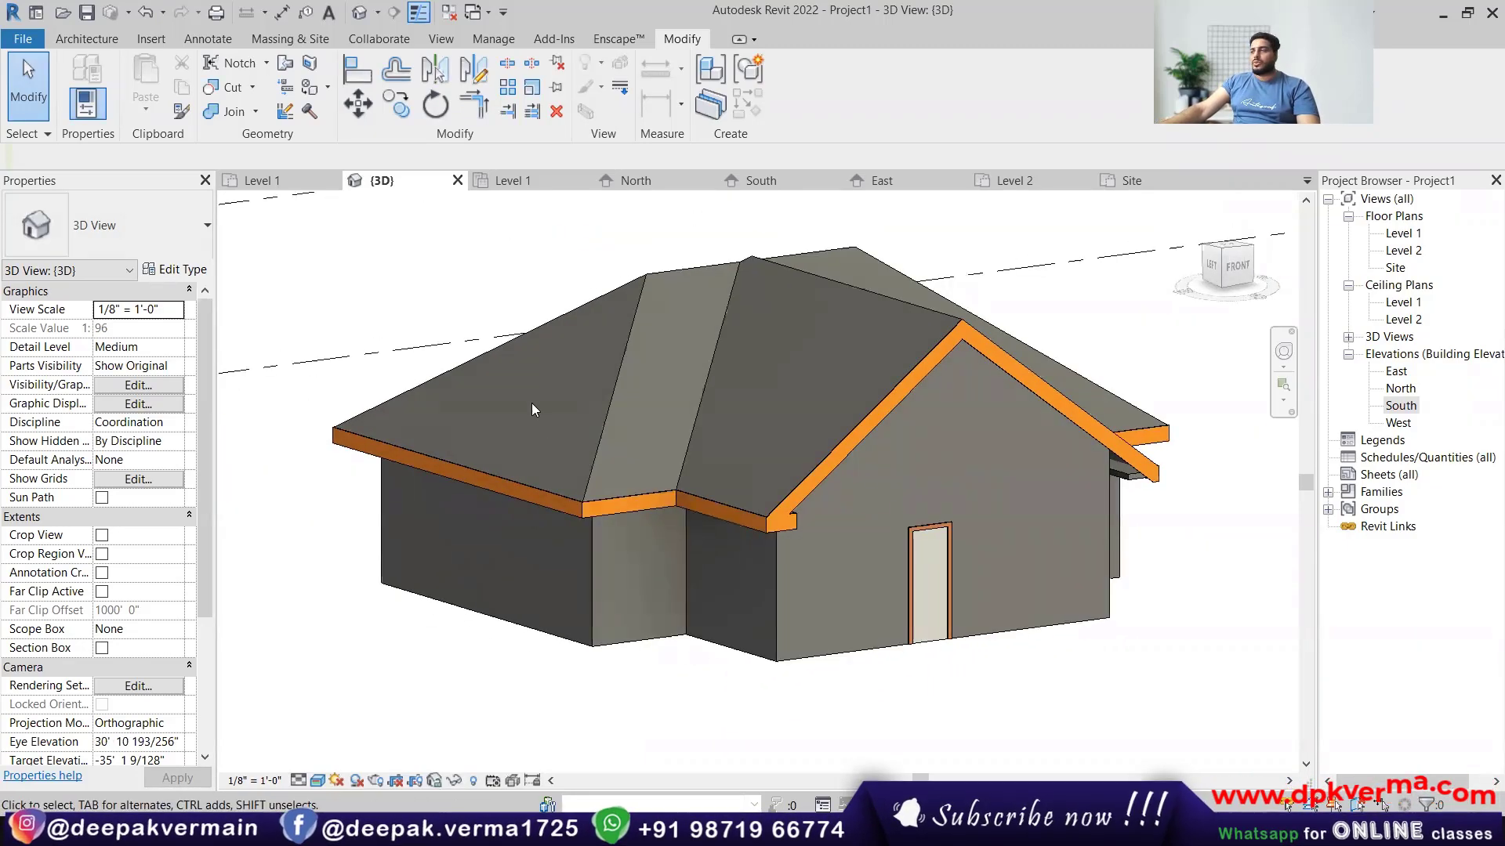
Place Gutter - Bevel 5" x 5" along the top edges of the three connected eave fascias on the house's west side.
left_click(106, 39)
left_click(360, 113)
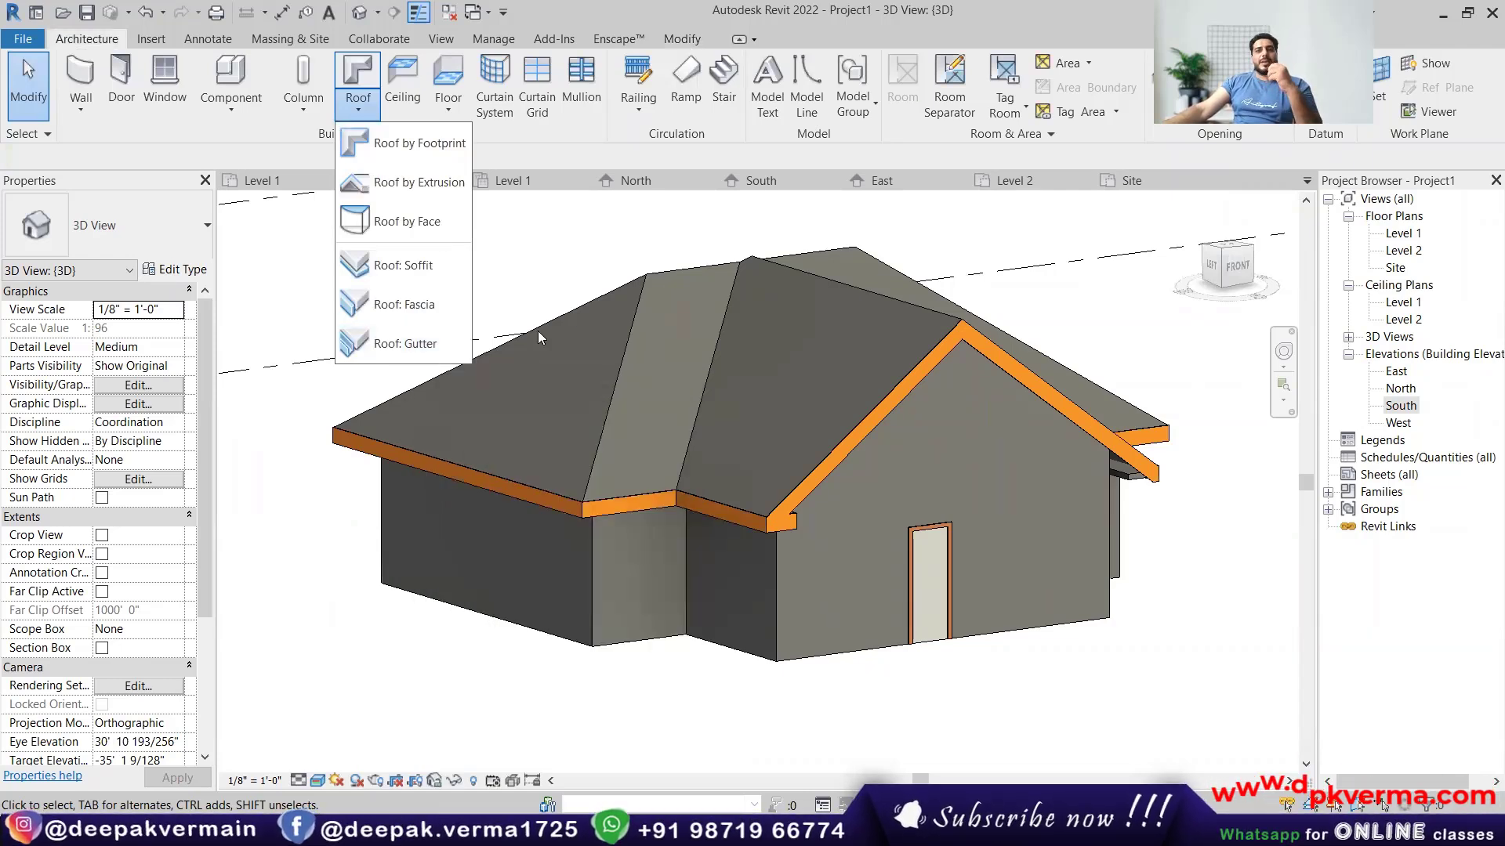
left_click(395, 343)
scroll(554, 431, "up", 6)
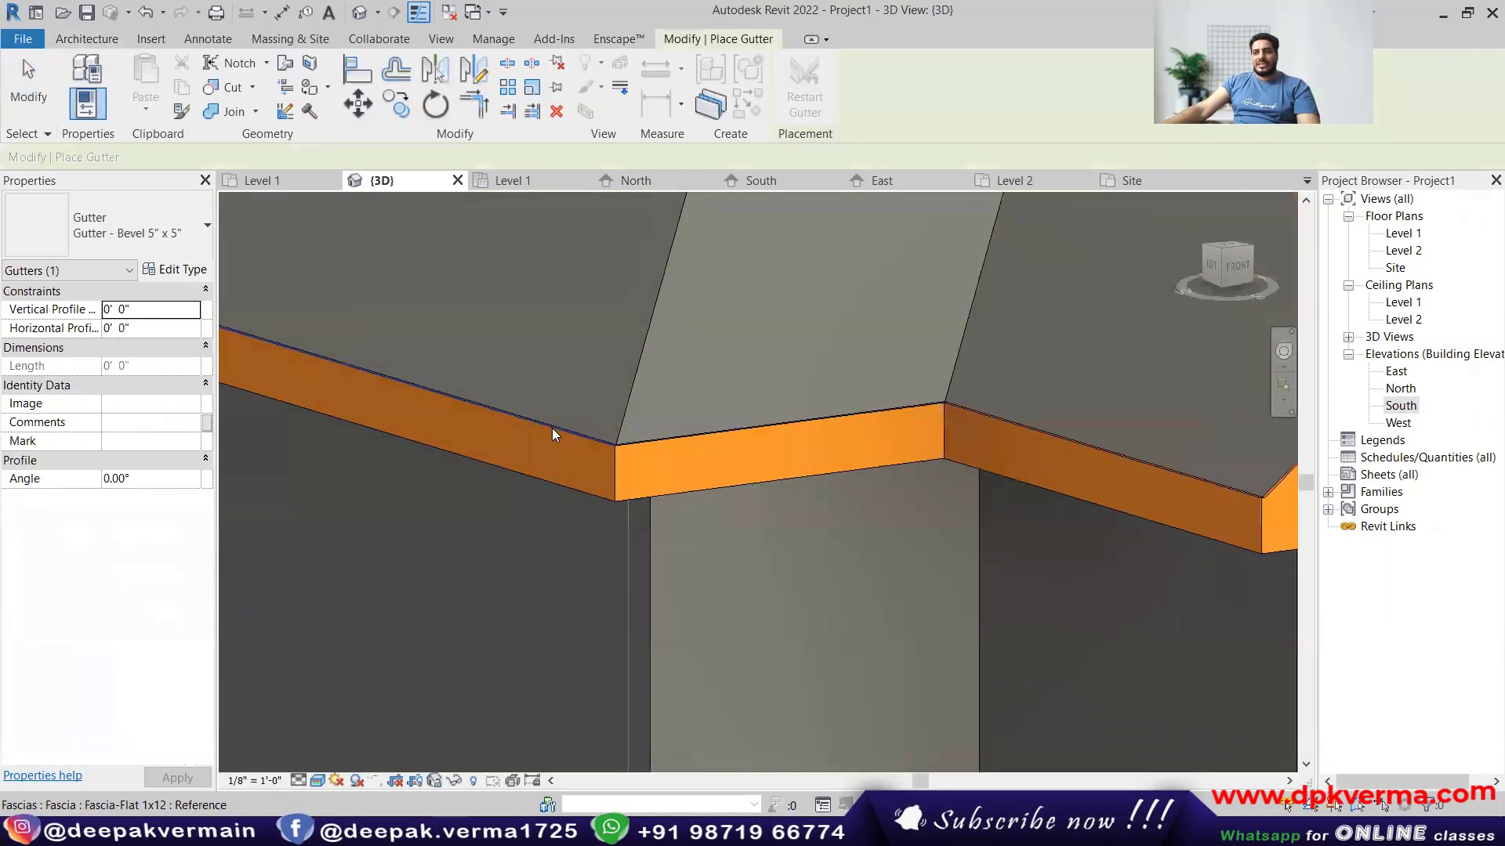
scroll(546, 437, "up", 2)
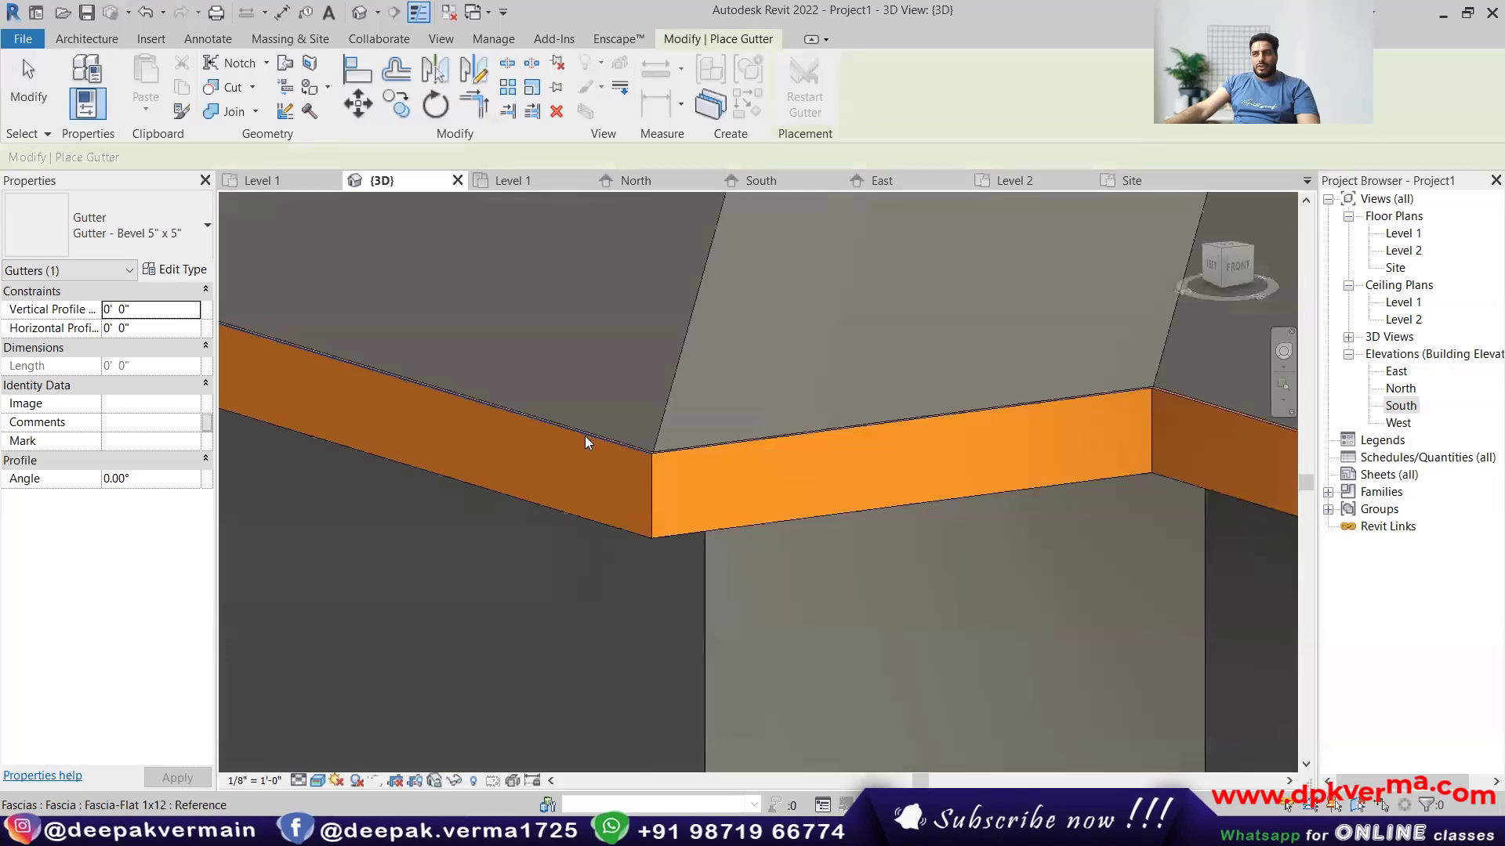
left_click(585, 436)
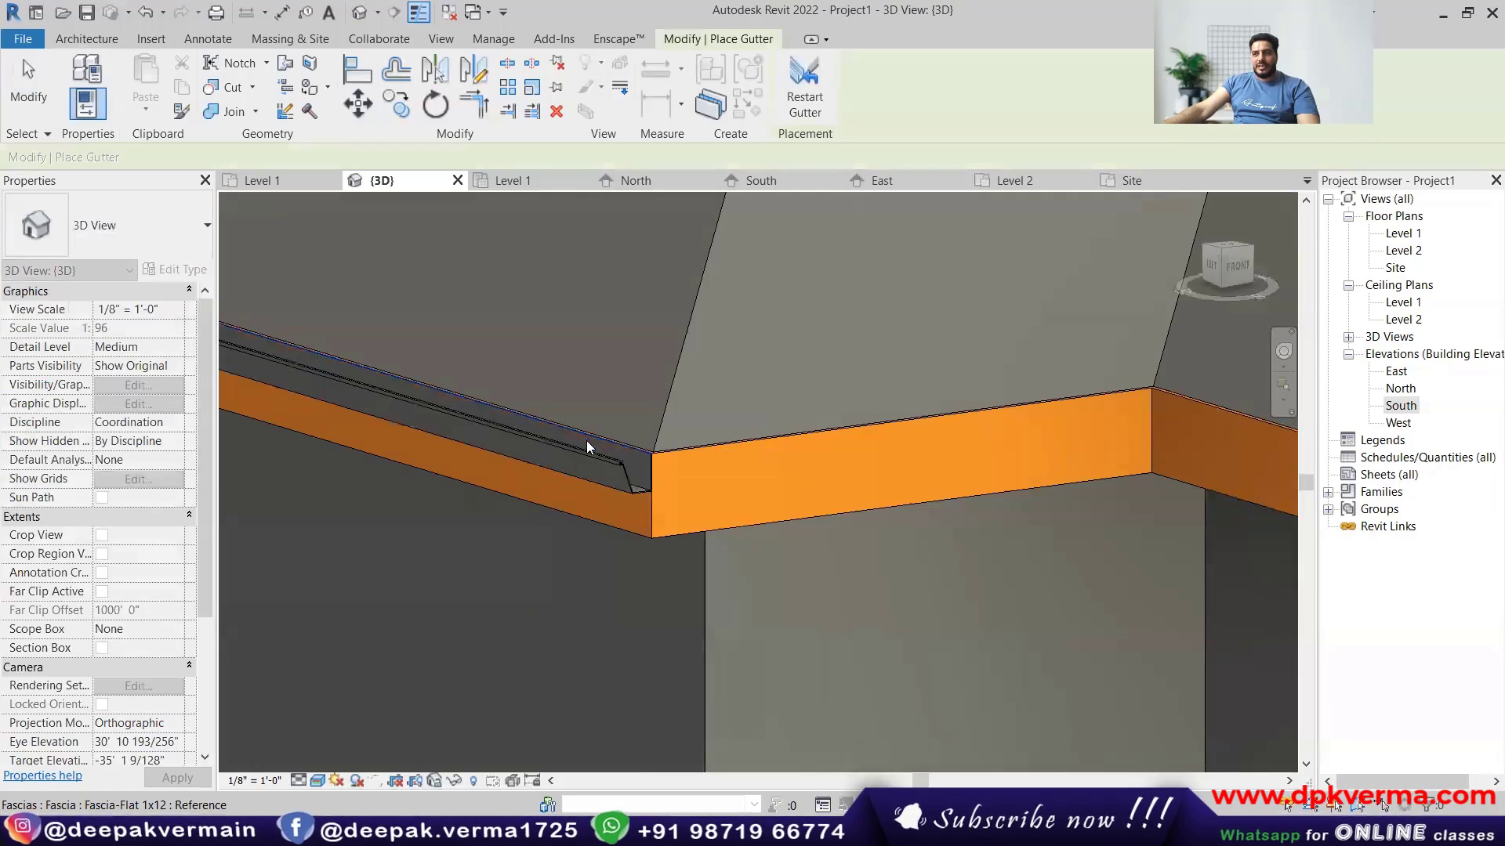
left_click(688, 457)
middle_click_drag(674, 483, 480, 464, "shift")
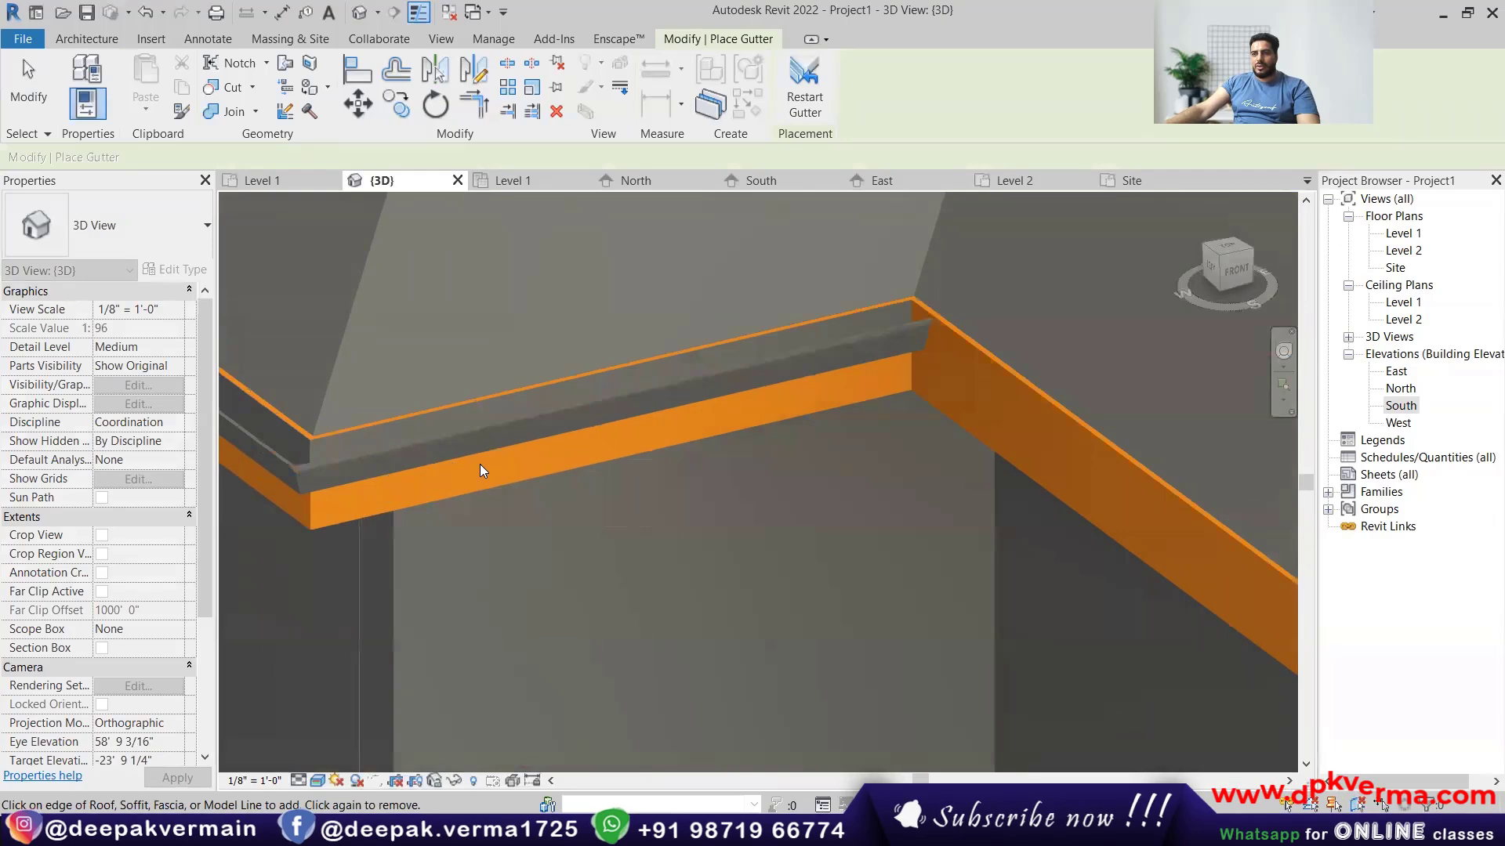
left_click(966, 340)
left_click(26, 71)
Examine the new west eave gutters and how they meet at the corners and the gable, up close and from farther out.
middle_click_drag(527, 381, 472, 426)
middle_click_drag(942, 411, 734, 348, "shift")
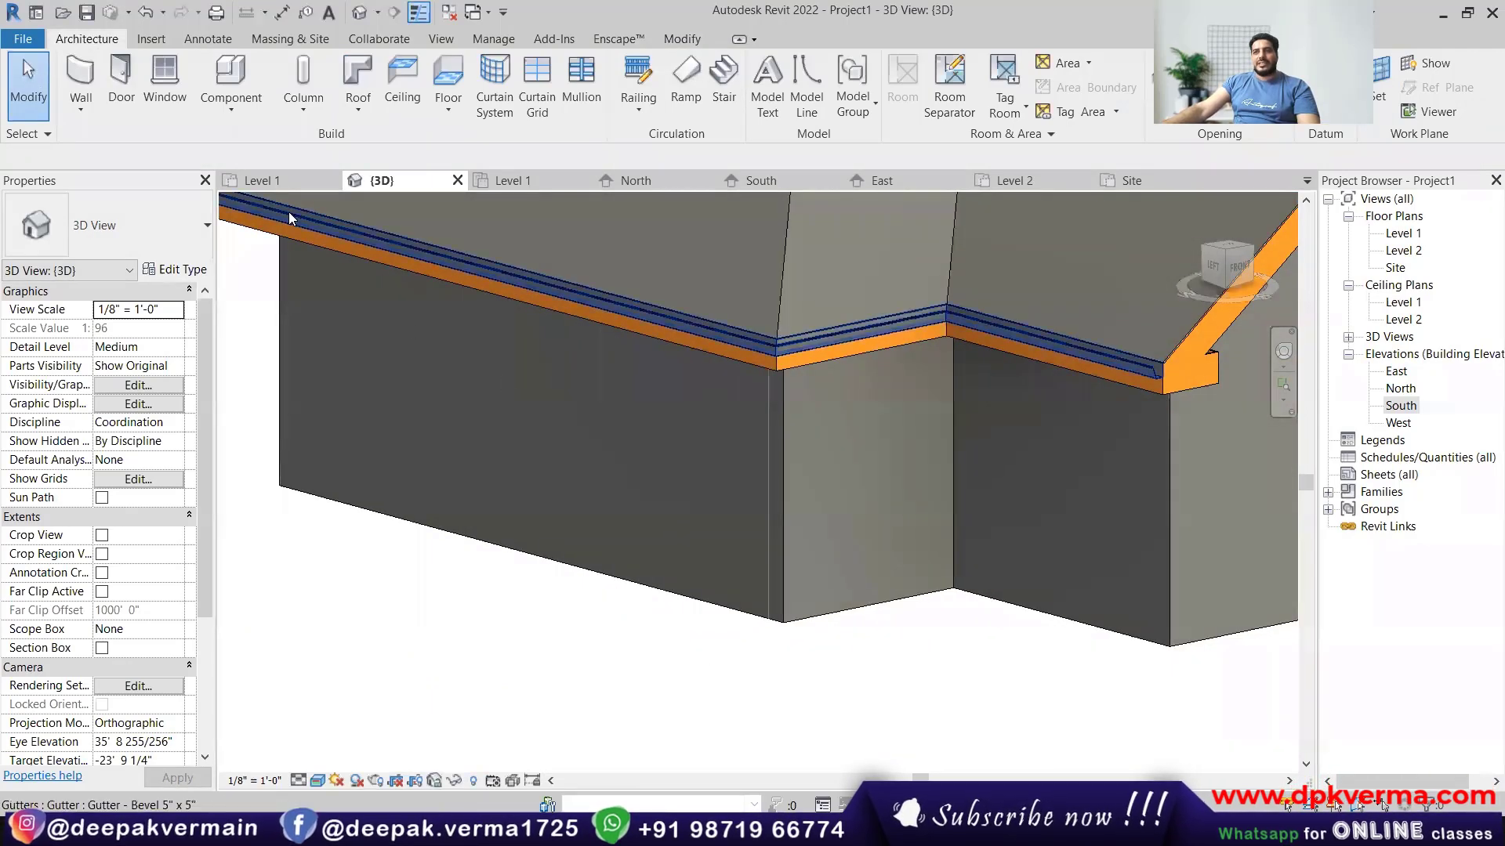
scroll(358, 504, "down", 5)
middle_click_drag(486, 510, 547, 454, "shift")
scroll(539, 399, "up", 3)
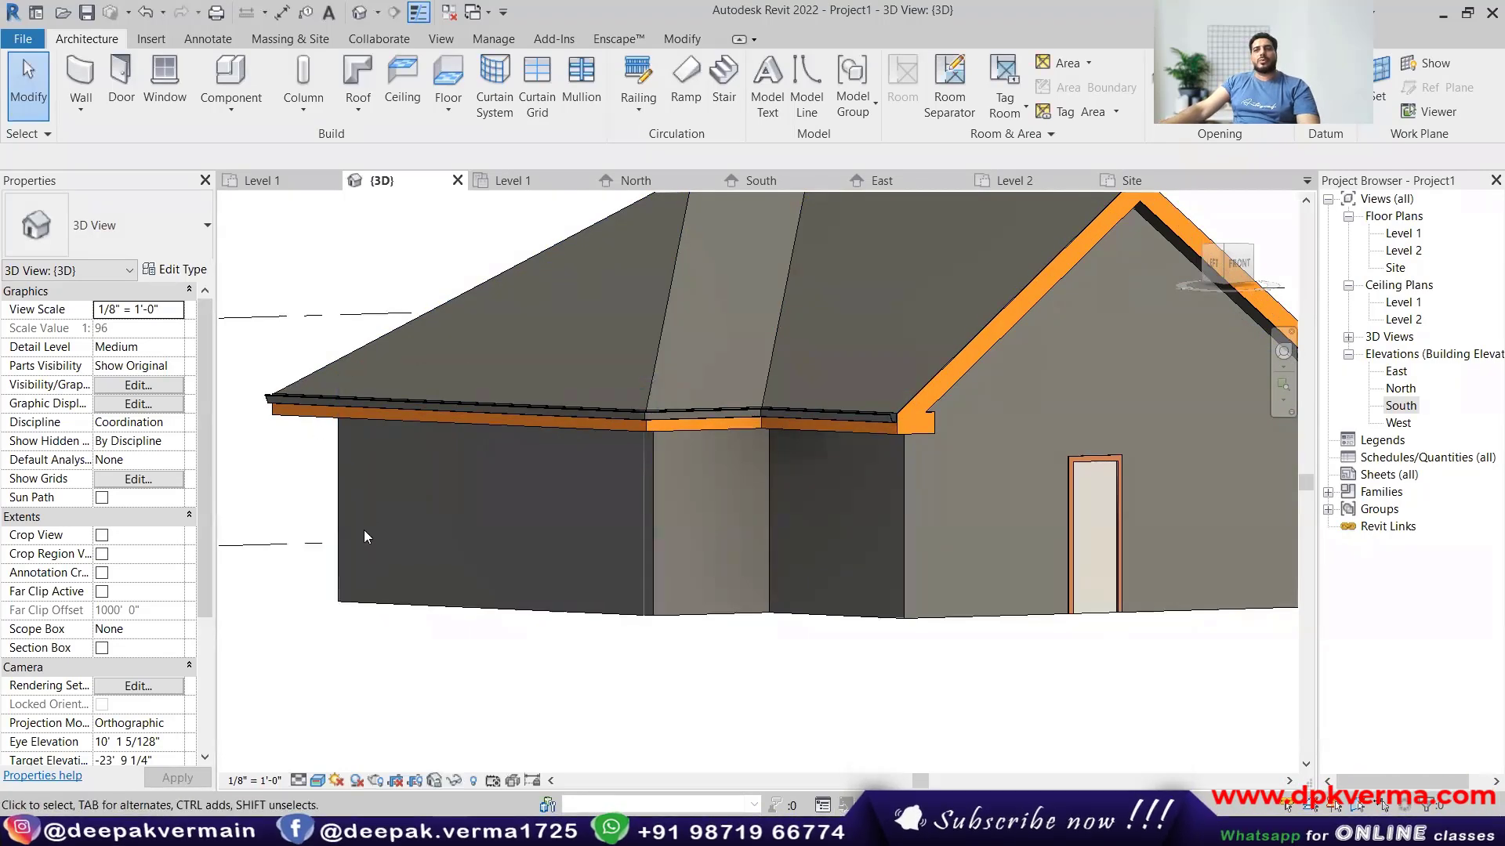
scroll(365, 533, "down", 2)
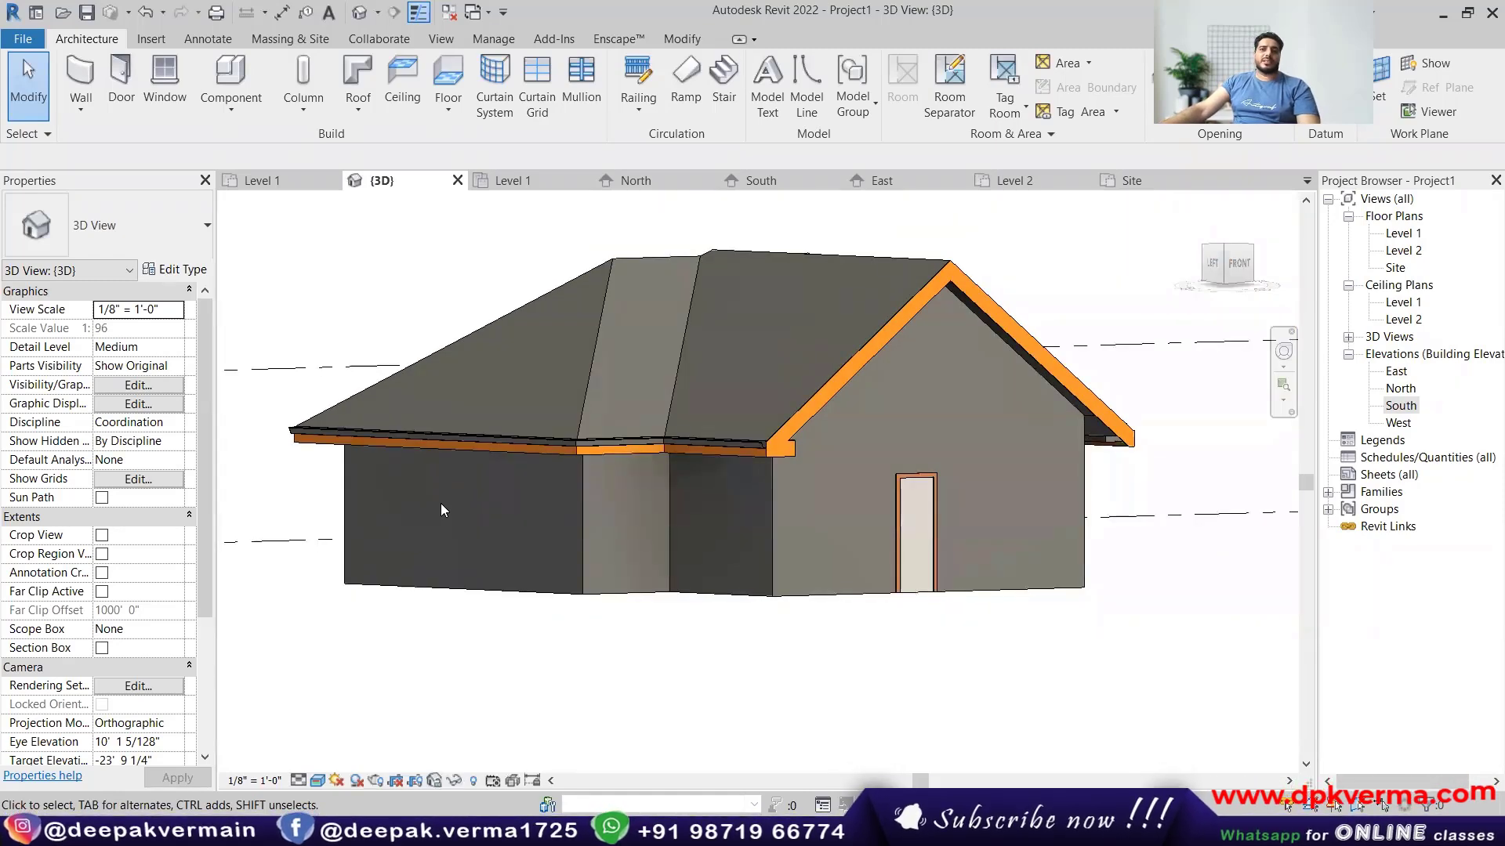
scroll(867, 492, "down", 2)
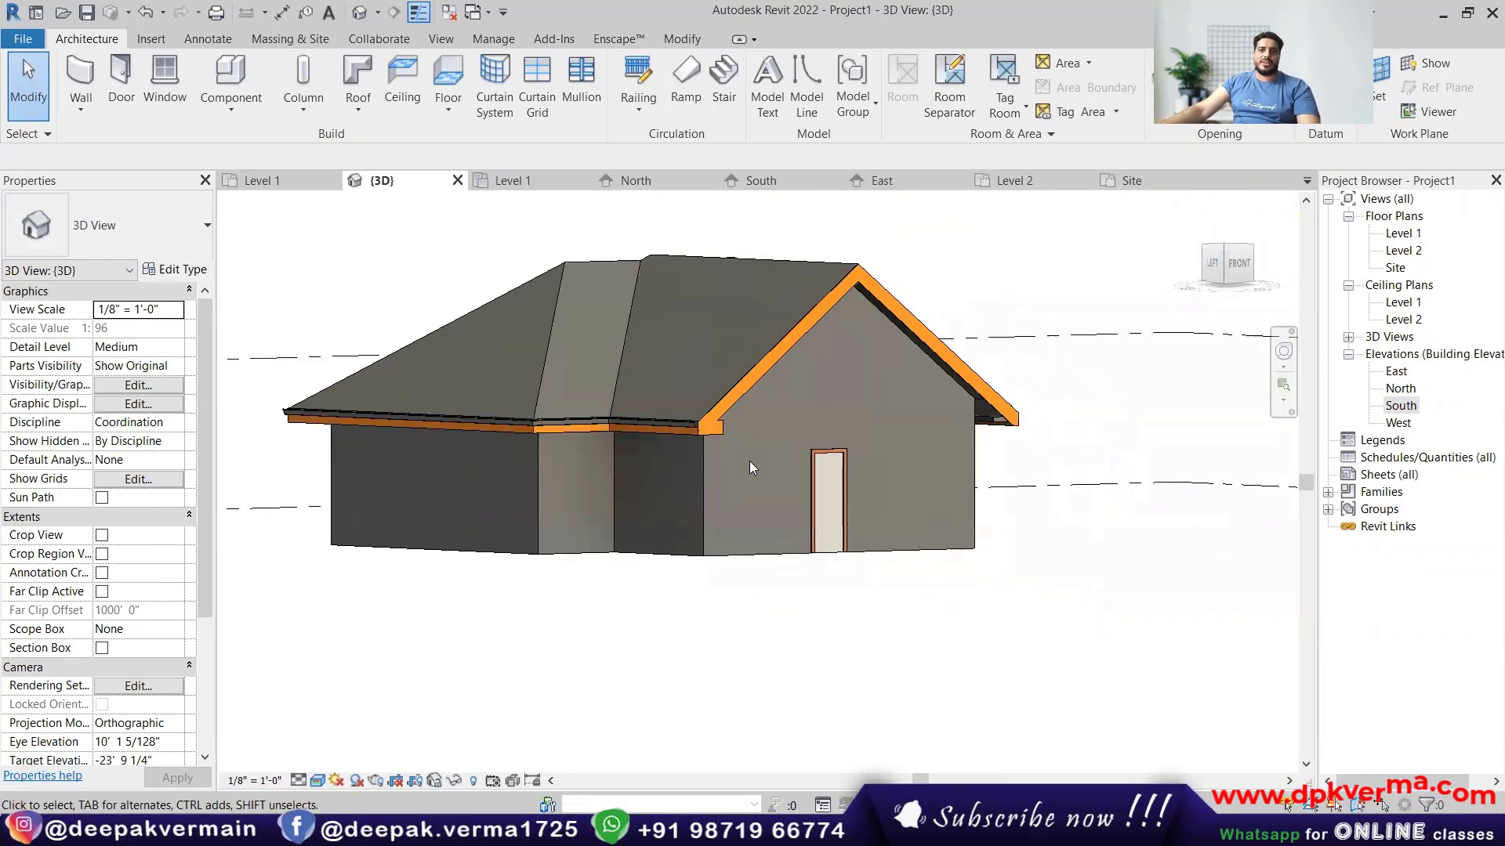
middle_click_drag(751, 467, 712, 487, "shift")
scroll(715, 472, "down", 3)
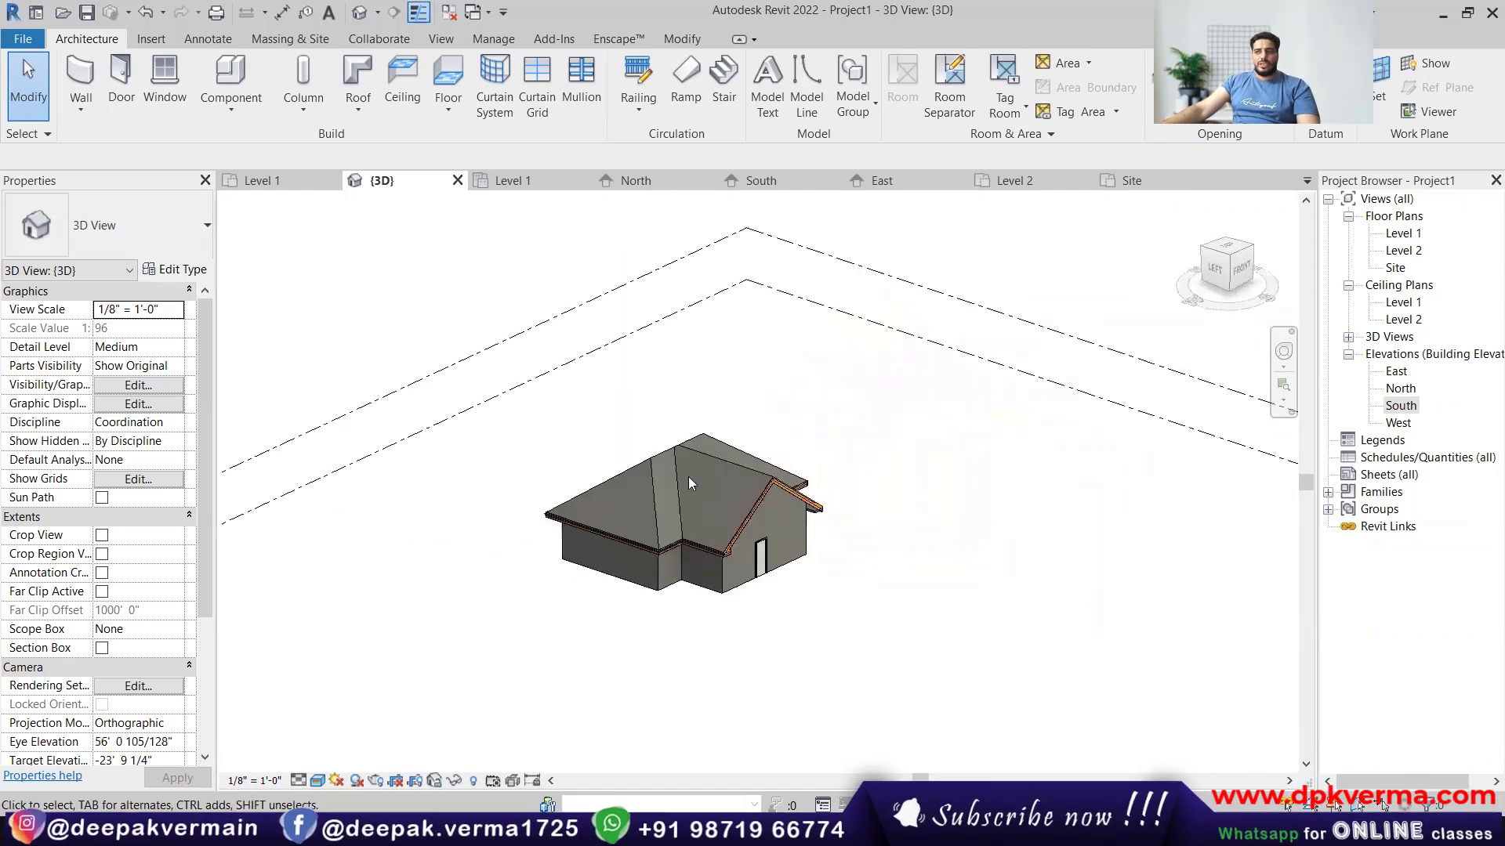
scroll(764, 542, "up", 5)
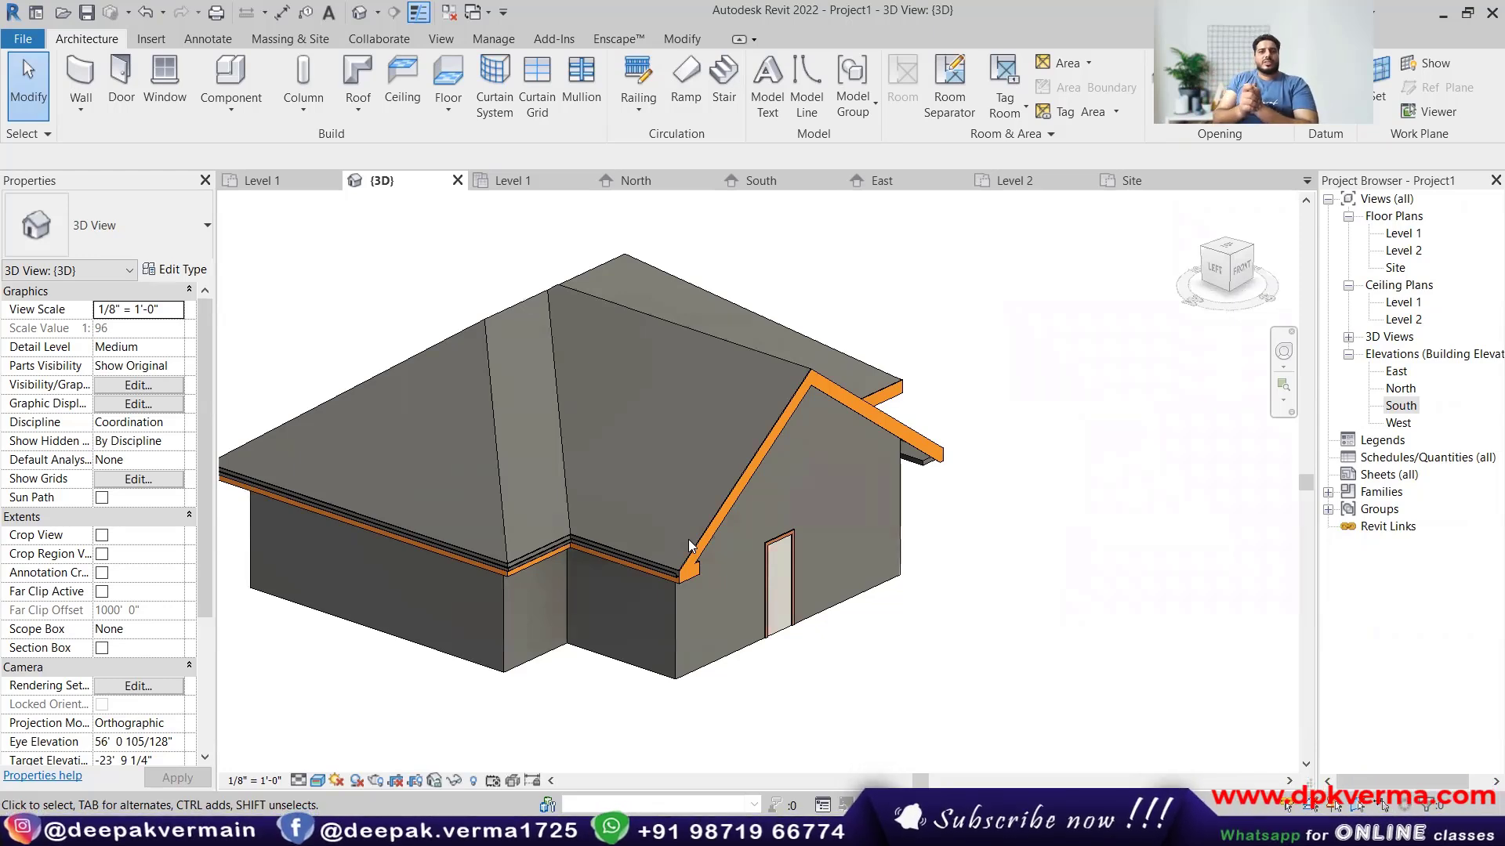
scroll(691, 549, "down", 4)
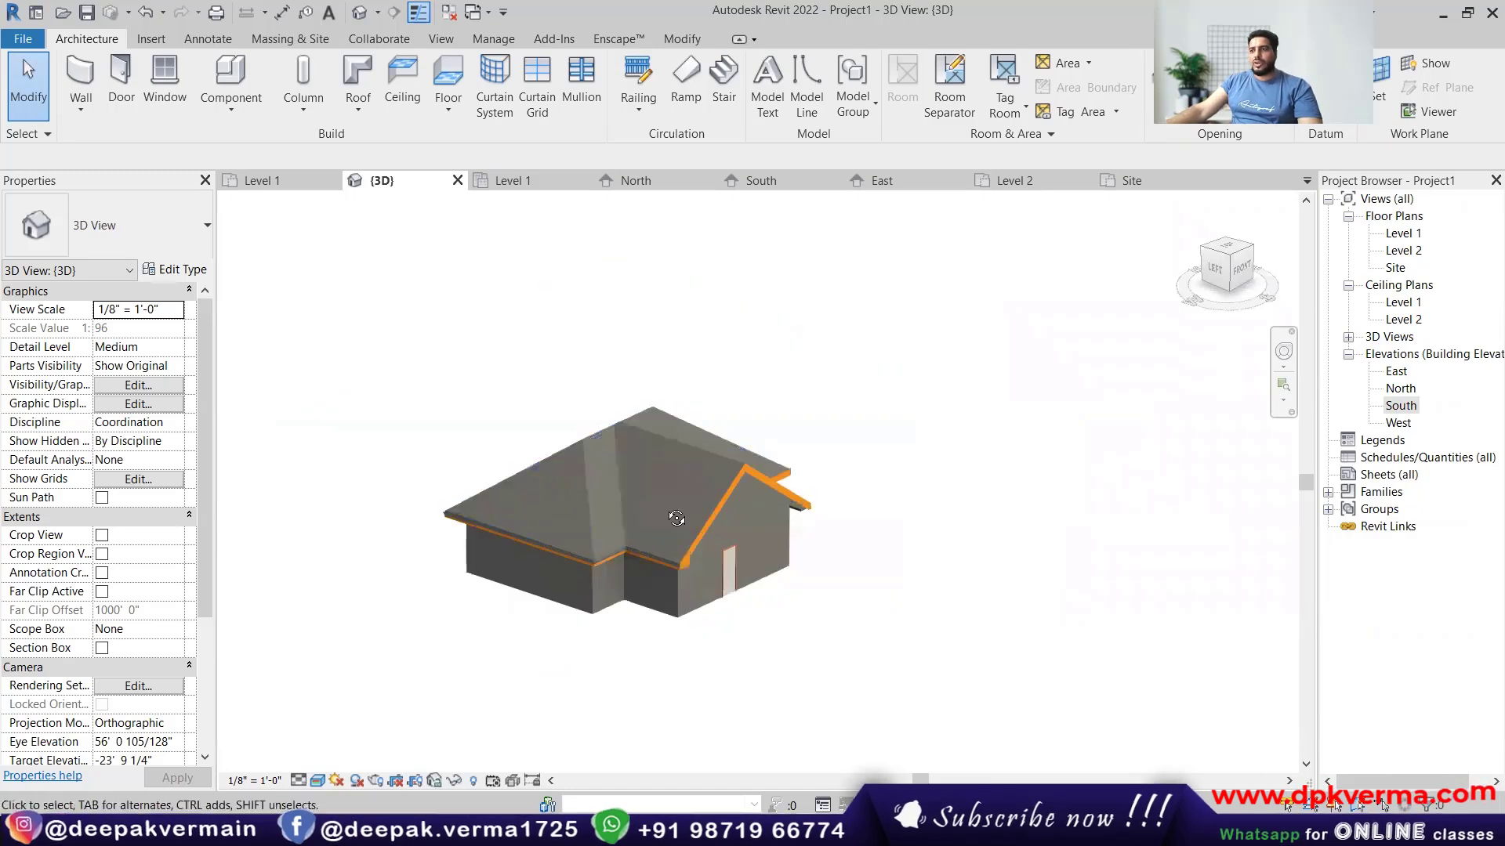
Delete the roof and the building's walls from the 3D model.
left_click(613, 408)
key("Delete")
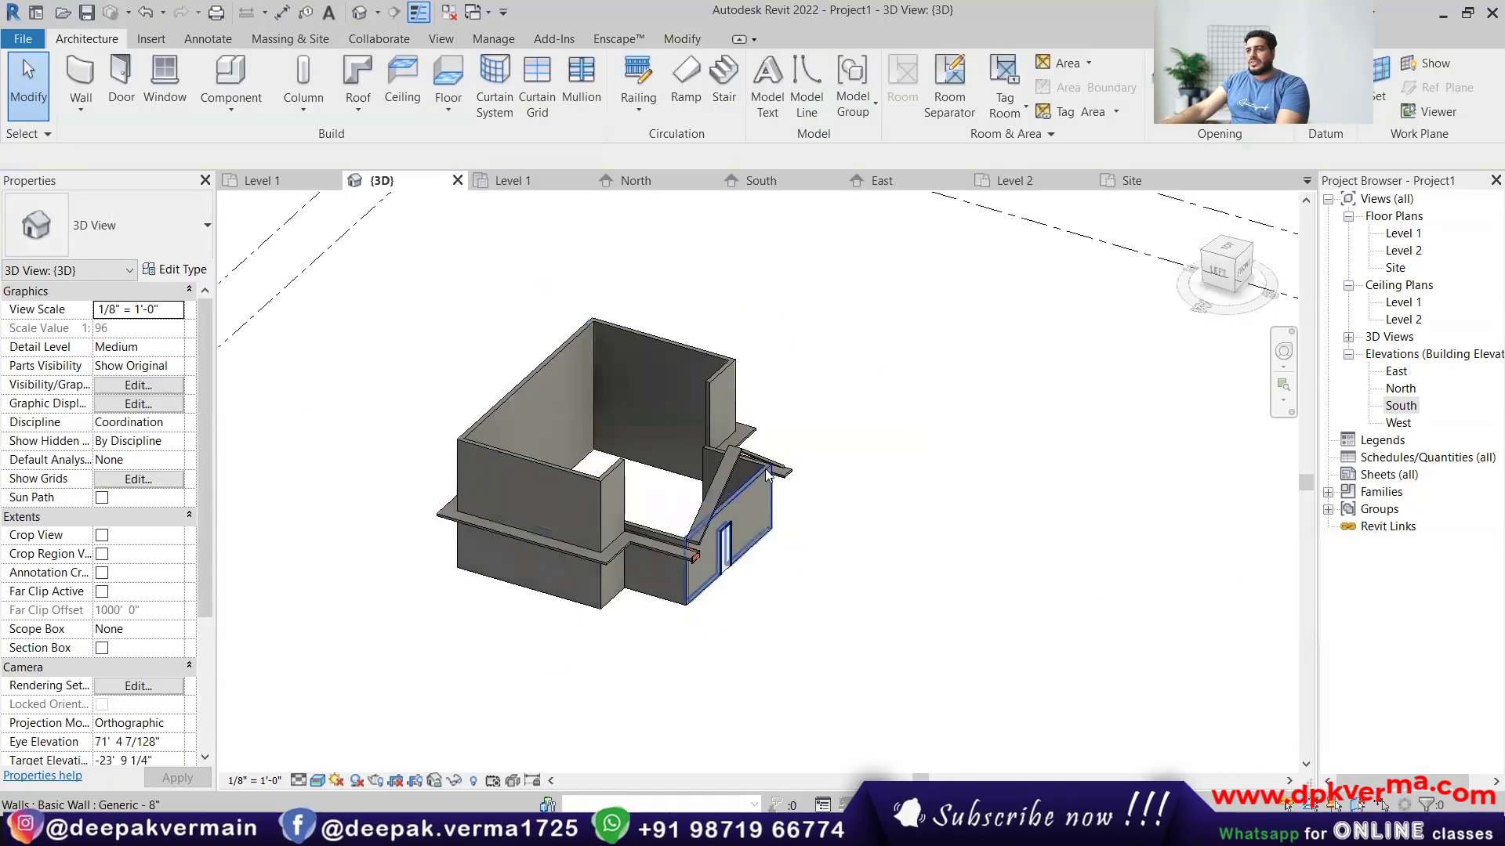
left_click(707, 505)
key("Delete")
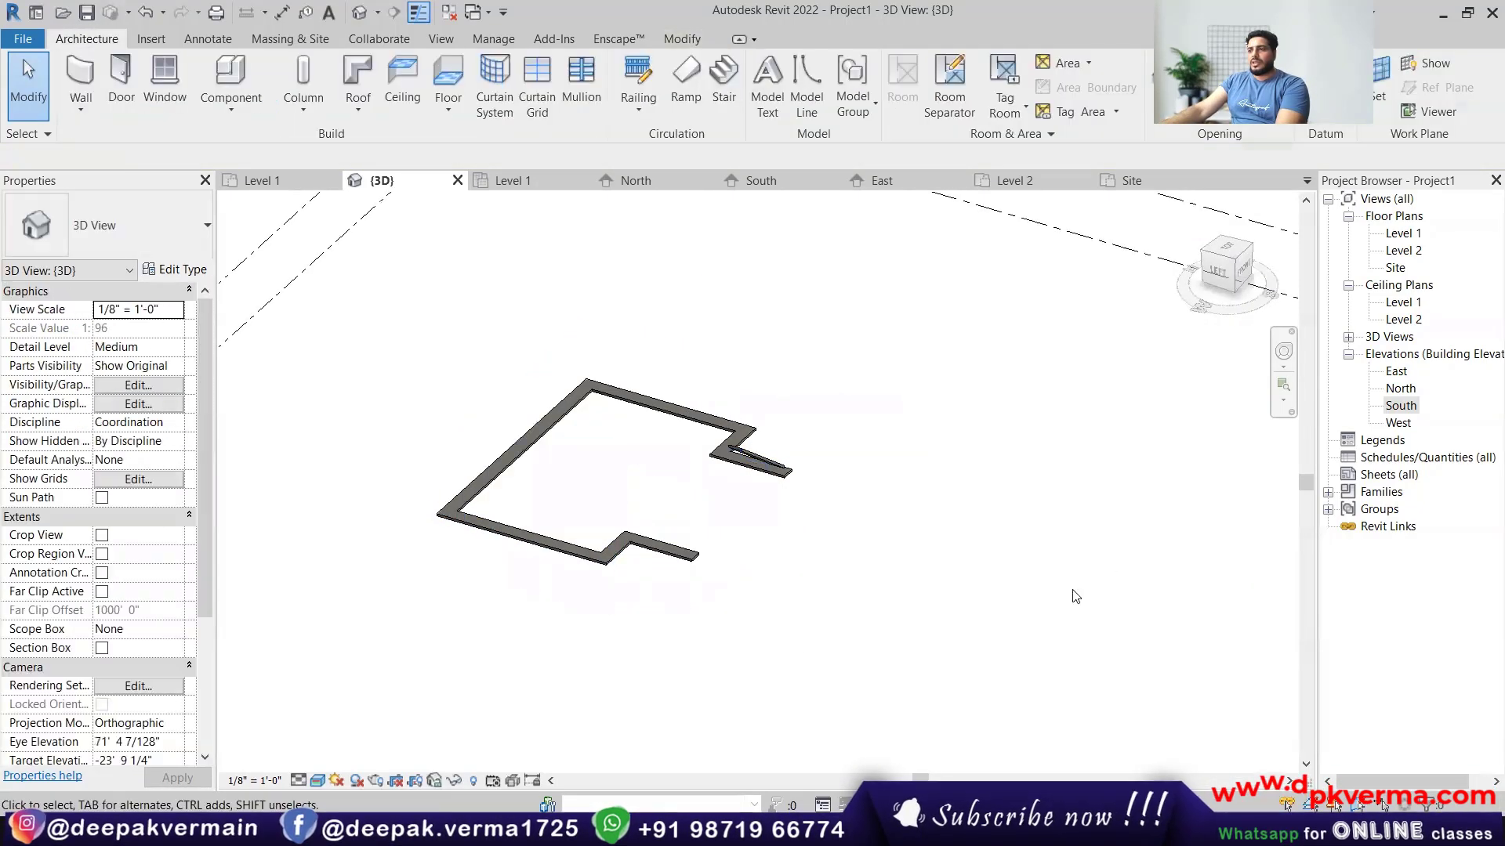
Draw a rectangle of Generic - 8" walls about 37' by 24' on the Level 1 floor plan, and end the Wall command.
double_click(1403, 233)
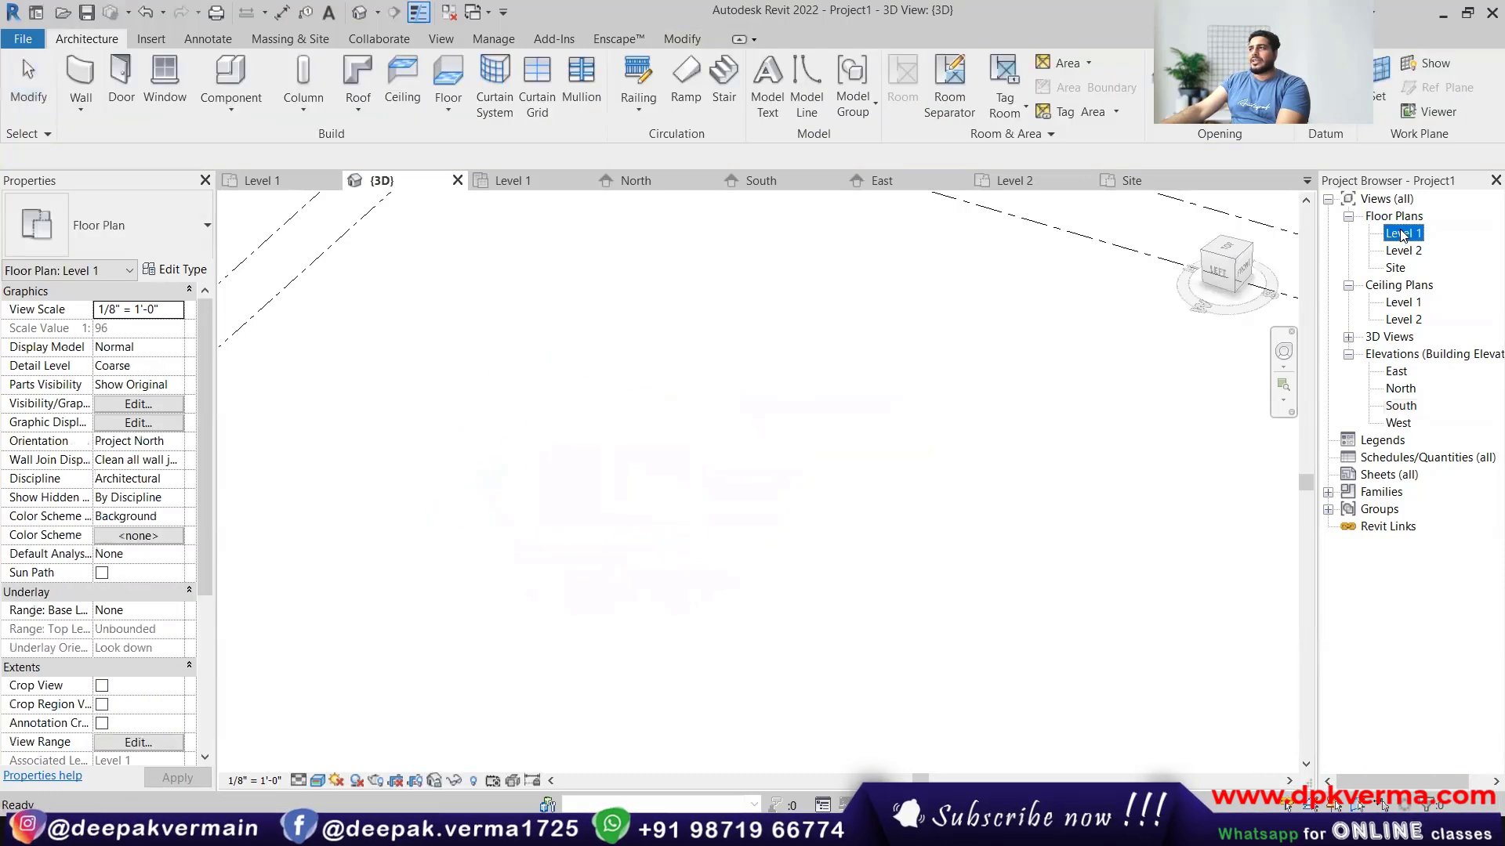
left_click(80, 79)
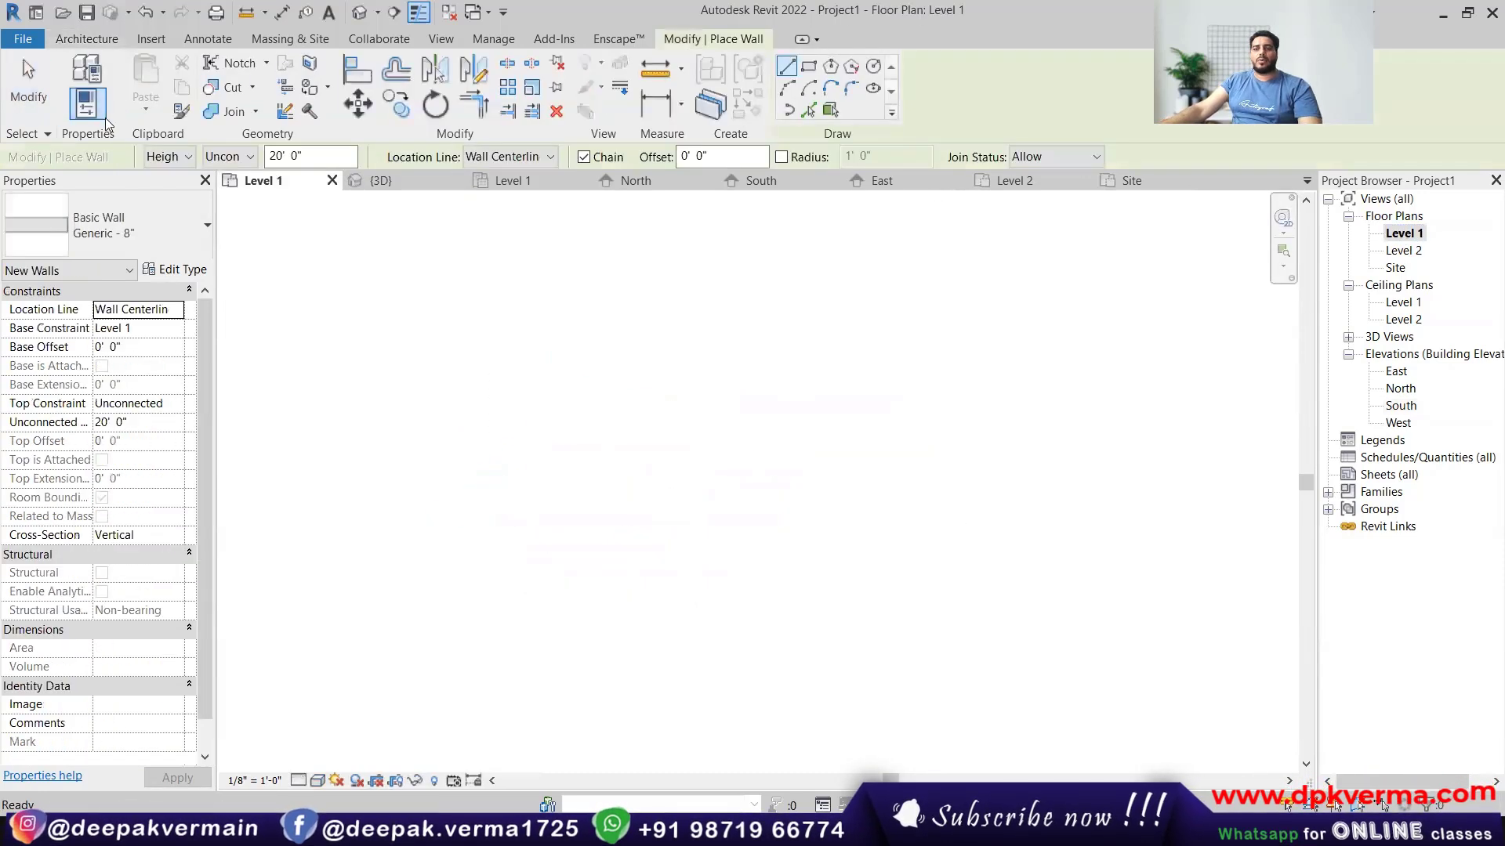
left_click(809, 66)
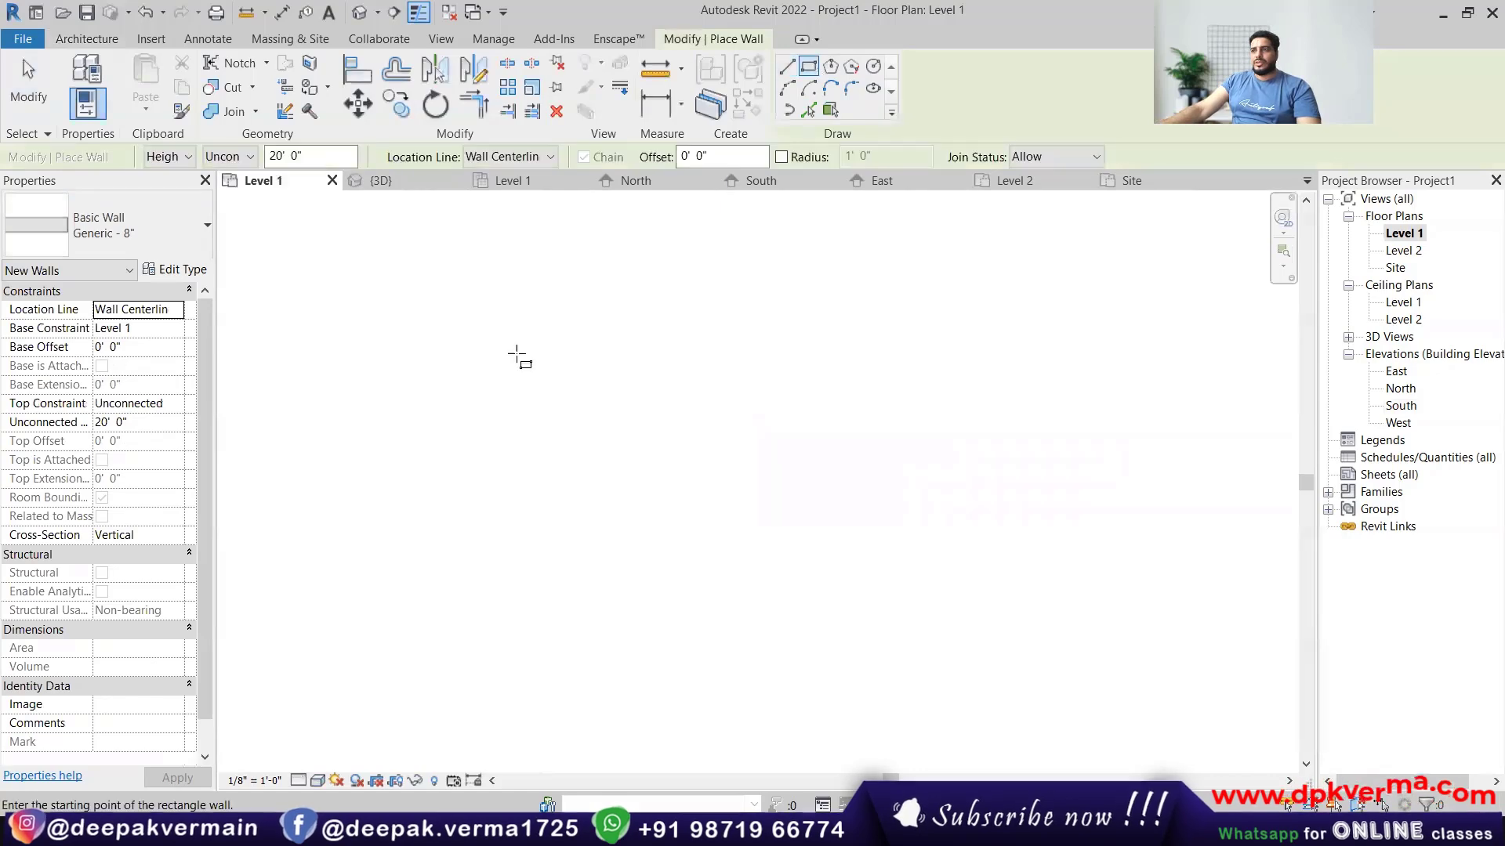
left_click(514, 352)
left_click(981, 655)
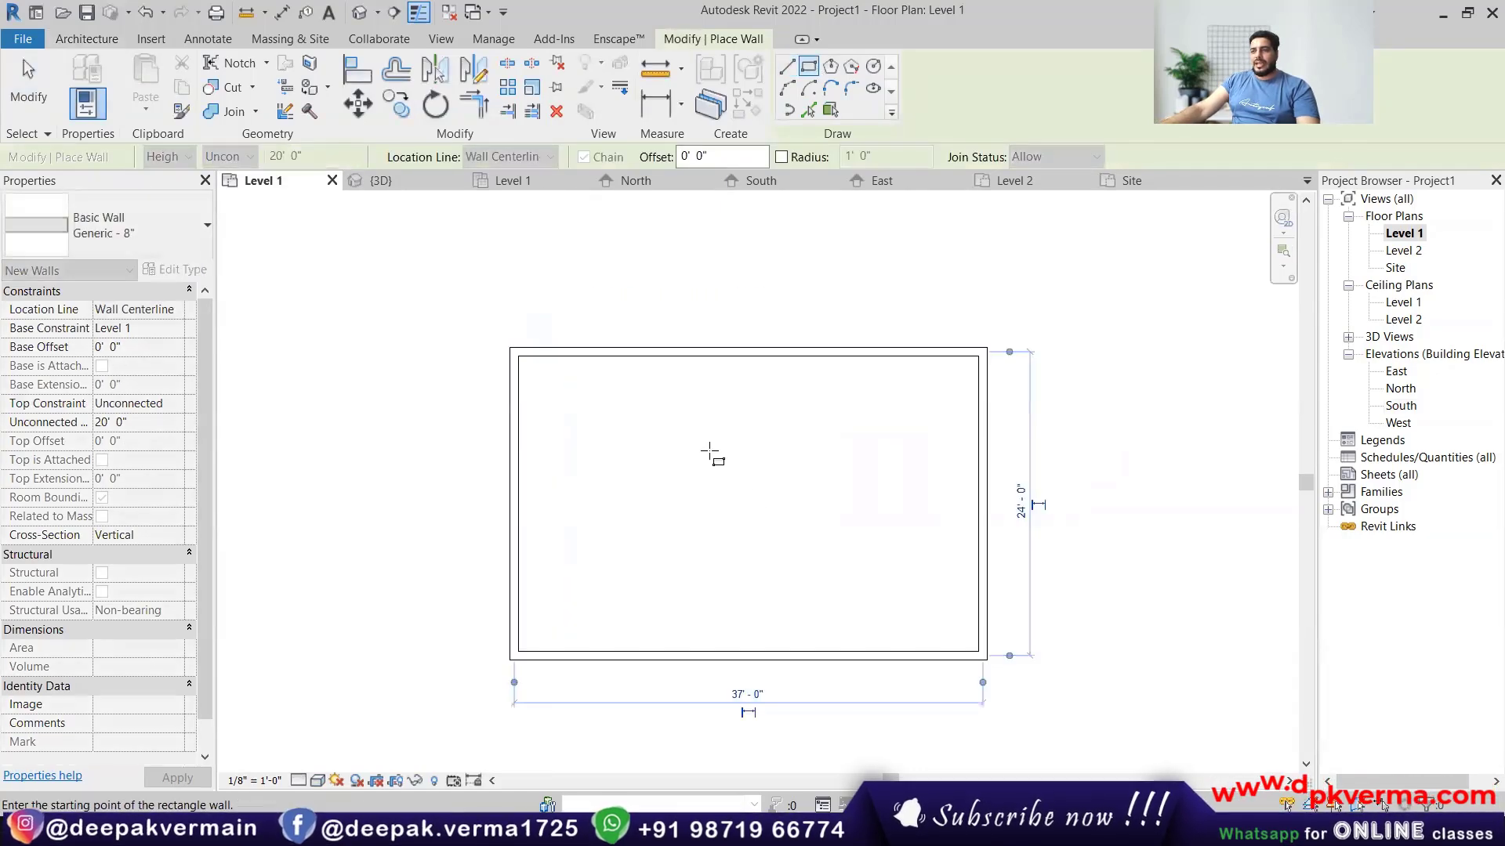
middle_click_drag(712, 453, 608, 389)
key("Escape")
key("Escape")
Delete the south wall of the rectangle so that it is open on that side.
left_click(650, 594)
key("Delete")
middle_click_drag(559, 452, 528, 477)
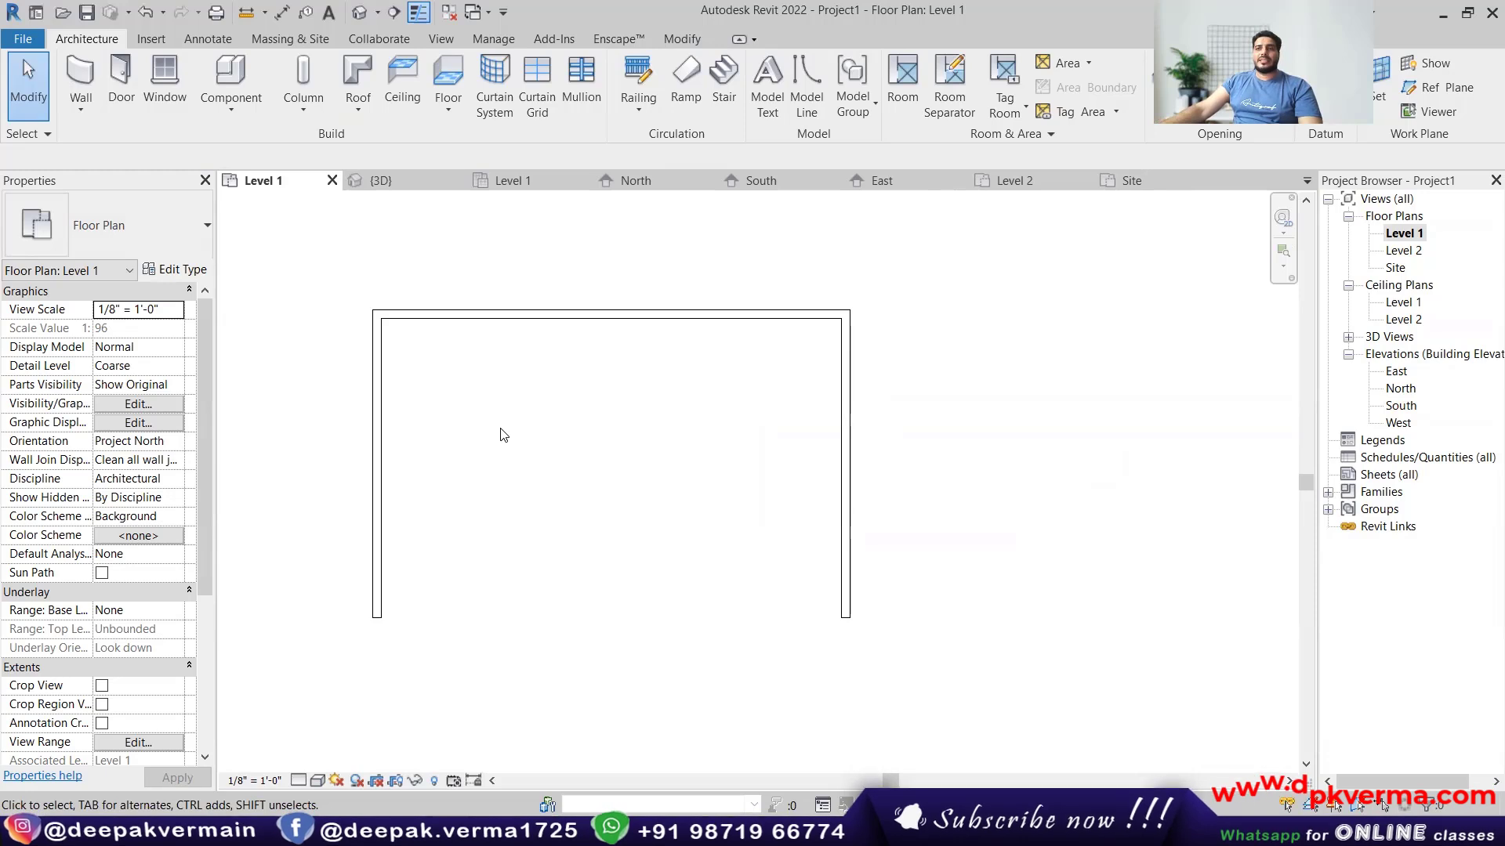
Start an architectural floor, Generic - 12", and pick the north, west and east walls as boundary lines with a 2' 6" inward offset.
left_click(447, 114)
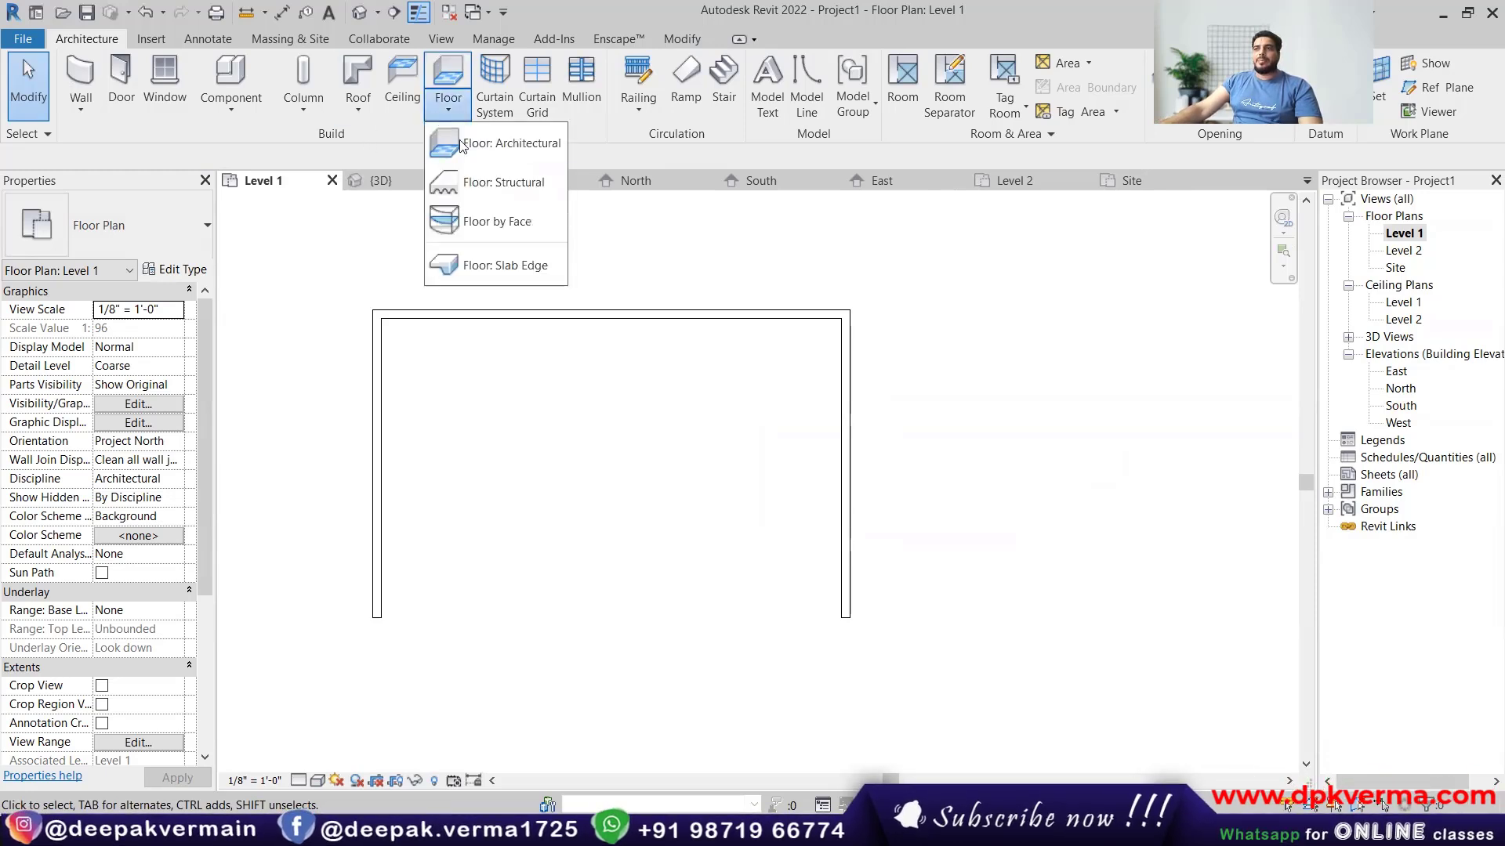
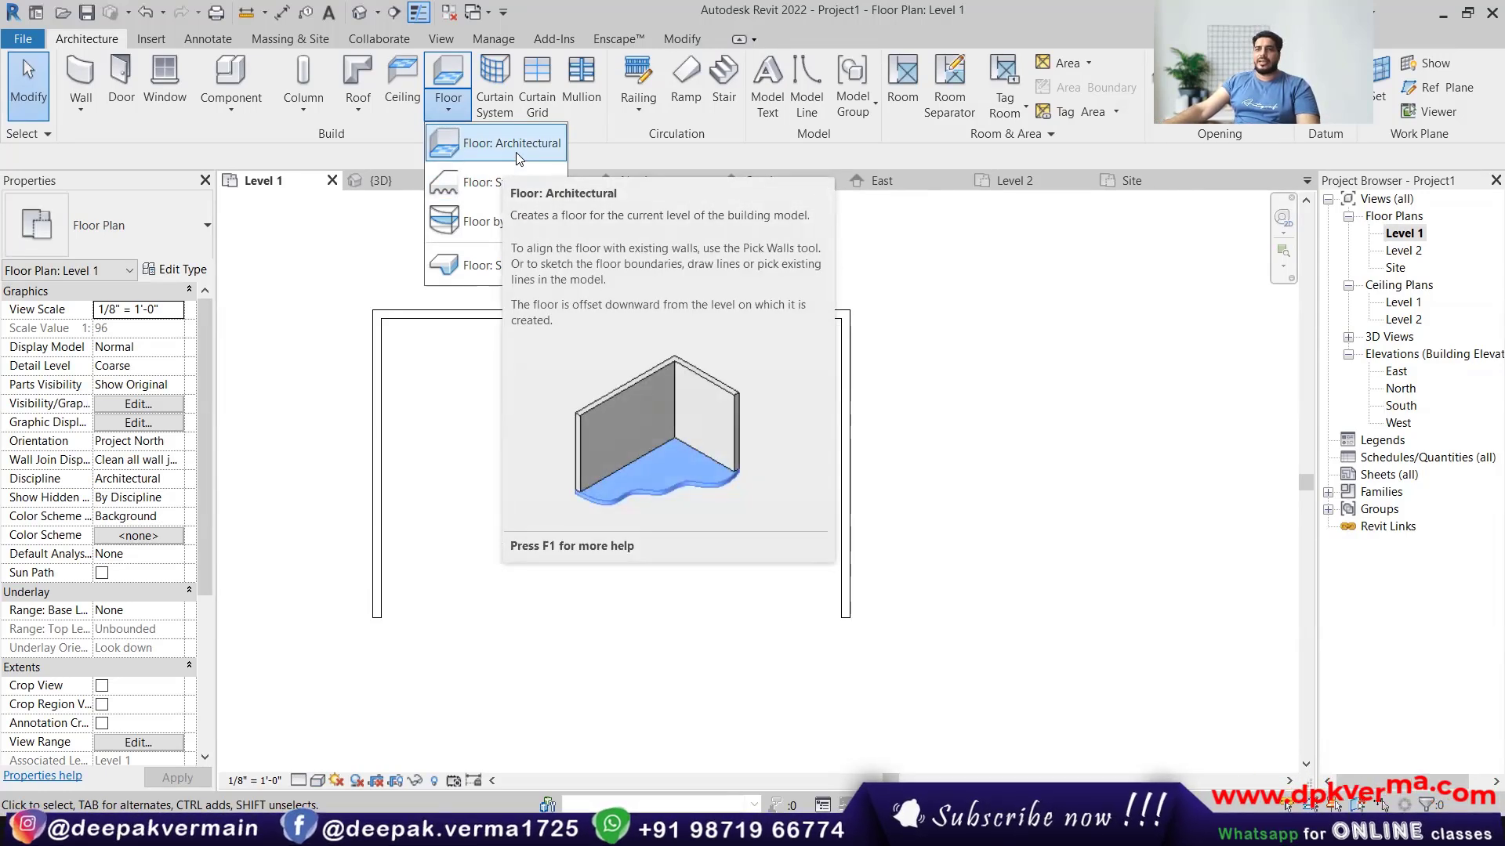
left_click(517, 159)
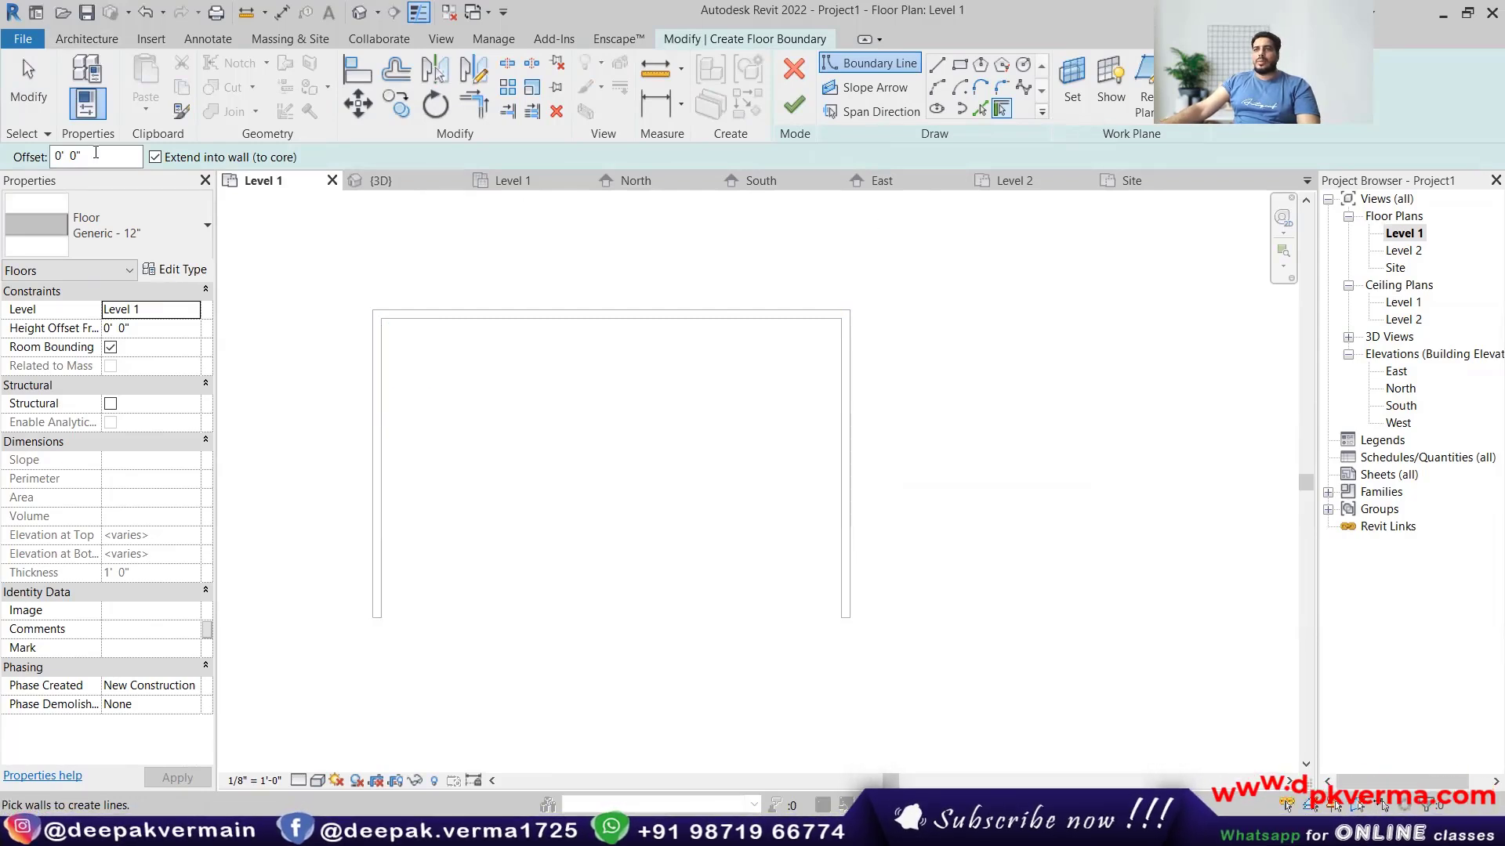
left_click_drag(107, 157, 4, 180)
type("2'6")
left_click(505, 326)
left_click(377, 410)
left_click(837, 422)
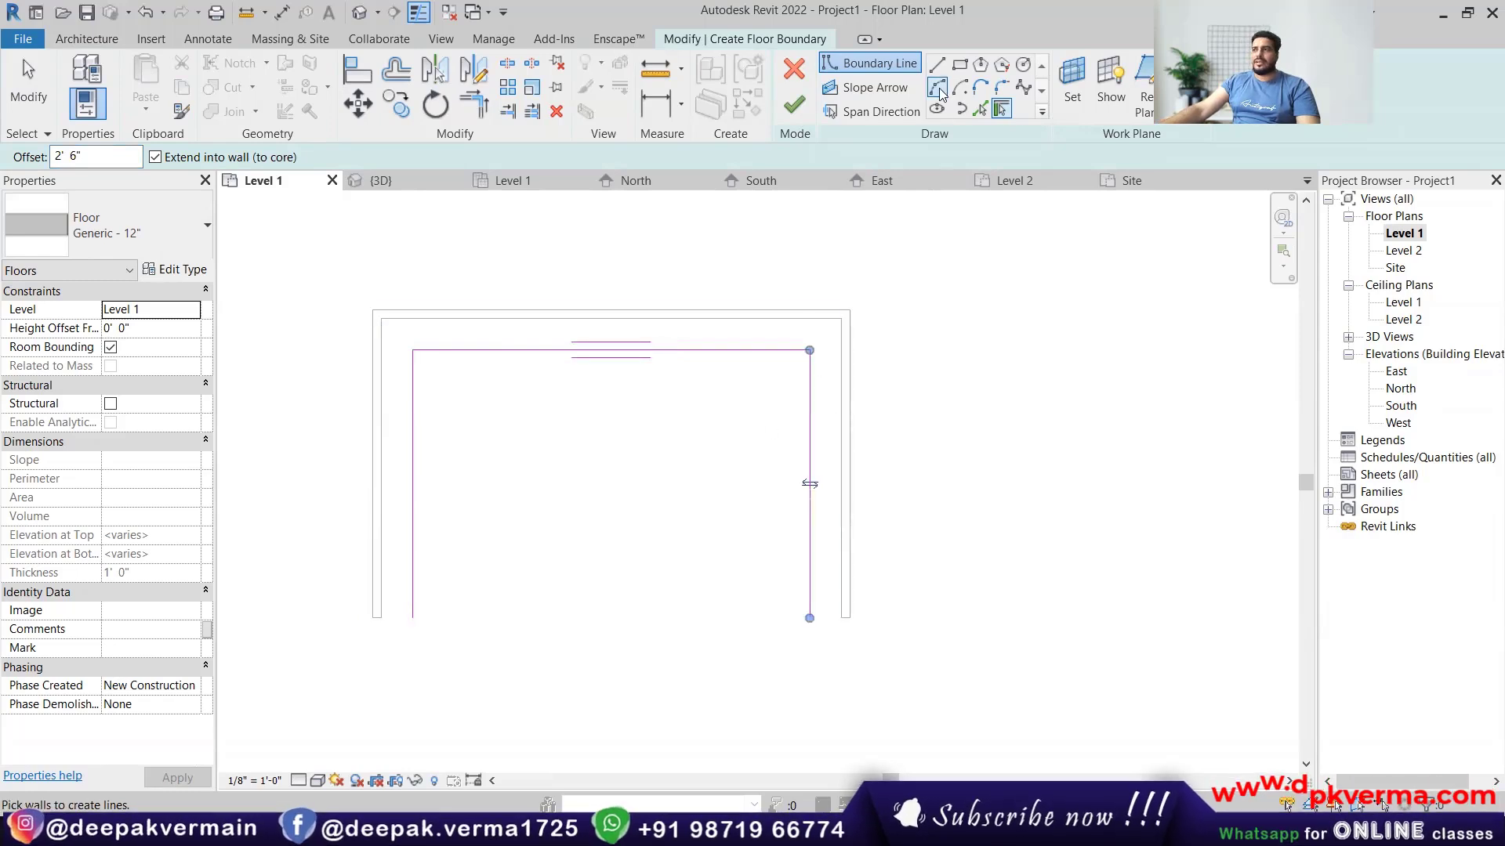
Set the boundary offset to 0 and sketch lines down the west wall's inner face from the northwest corner and across to the west offset line.
left_click_drag(108, 159, 2, 182)
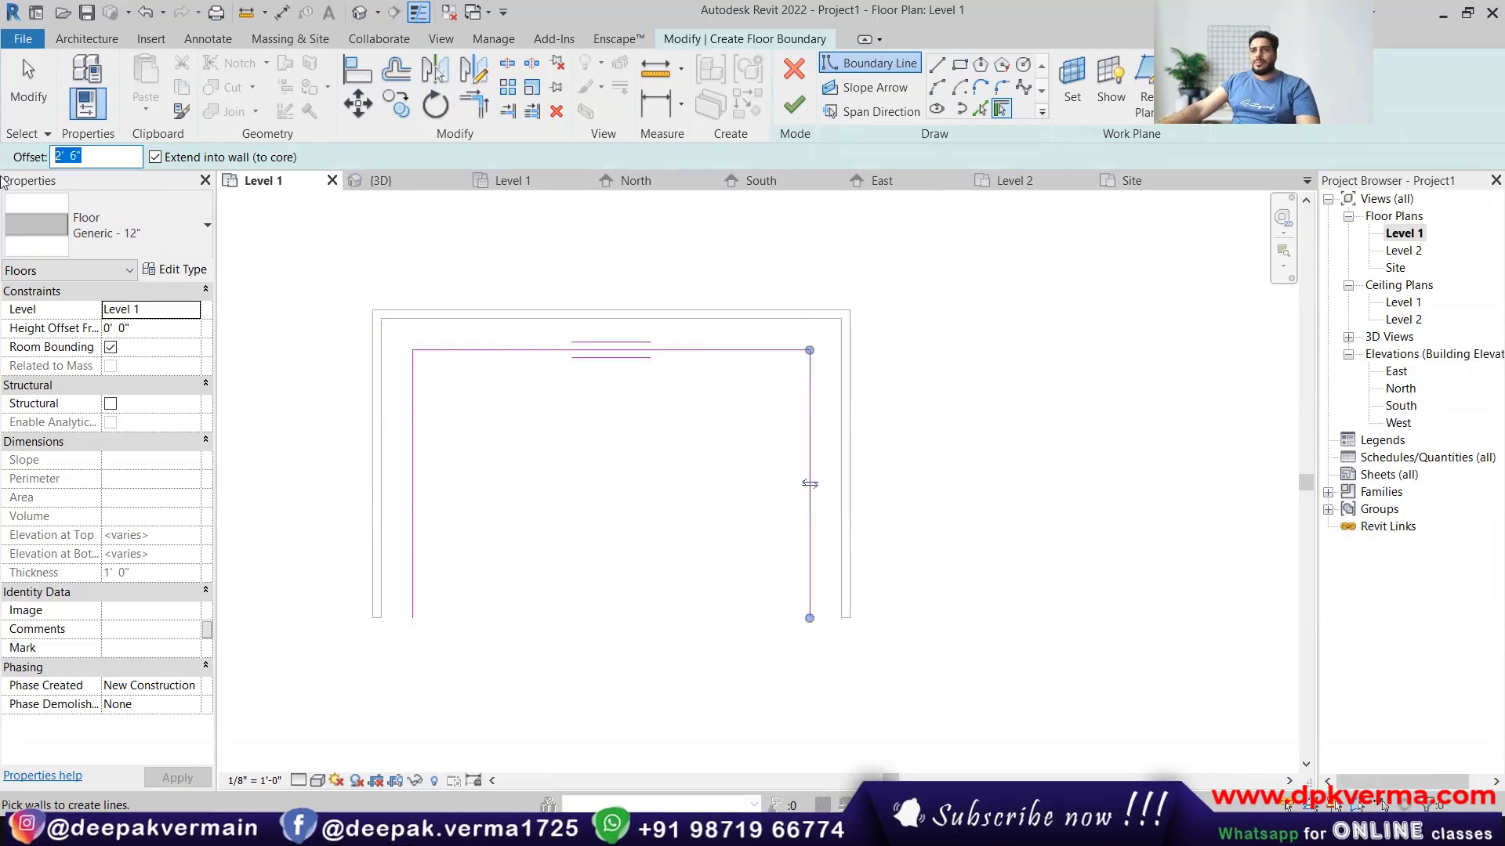
type("0")
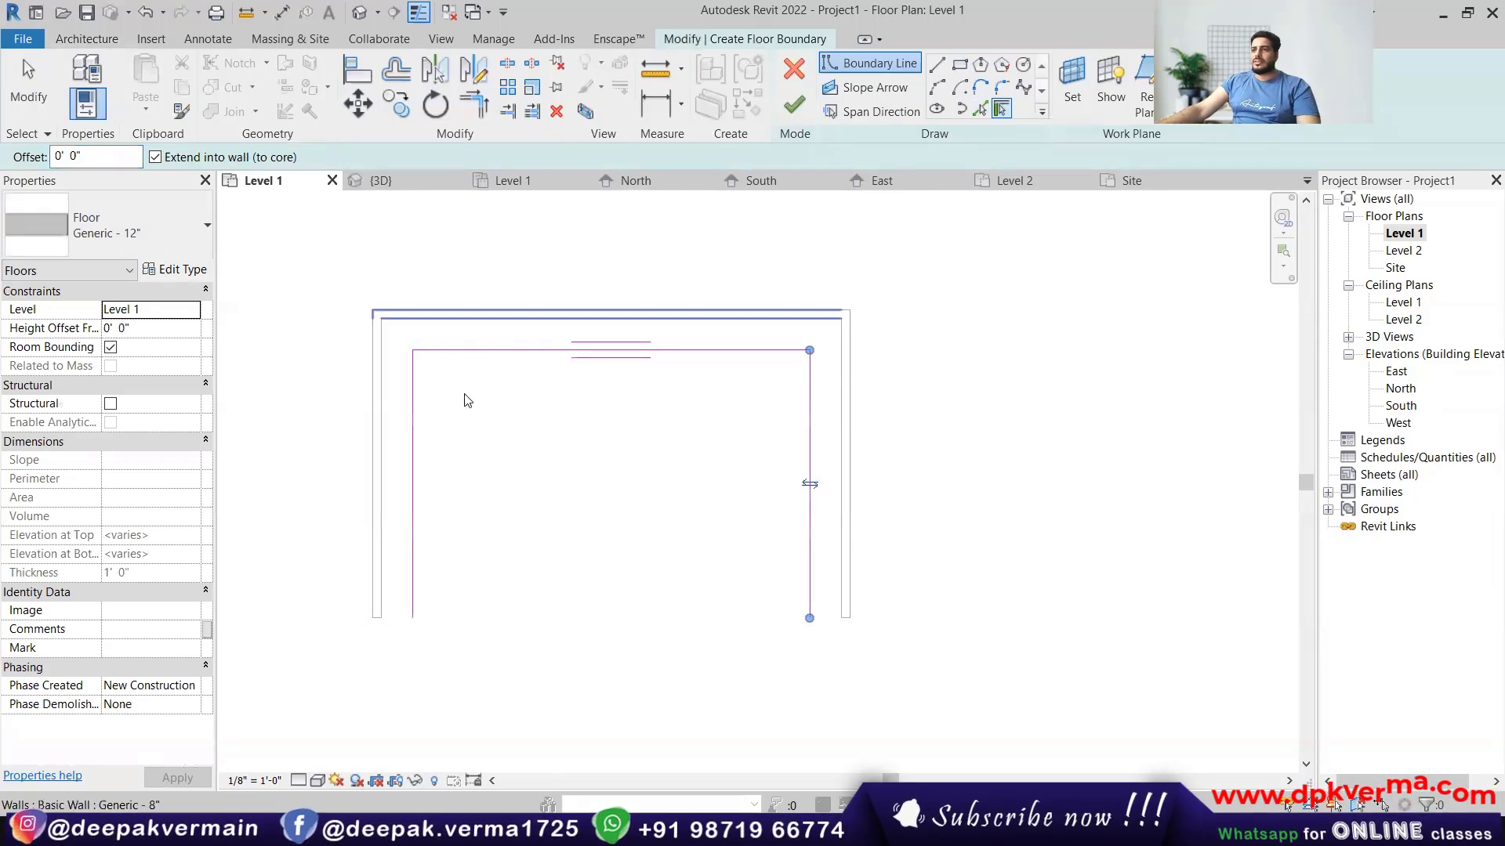
key("Escape")
scroll(478, 439, "up", 2)
left_click(937, 66)
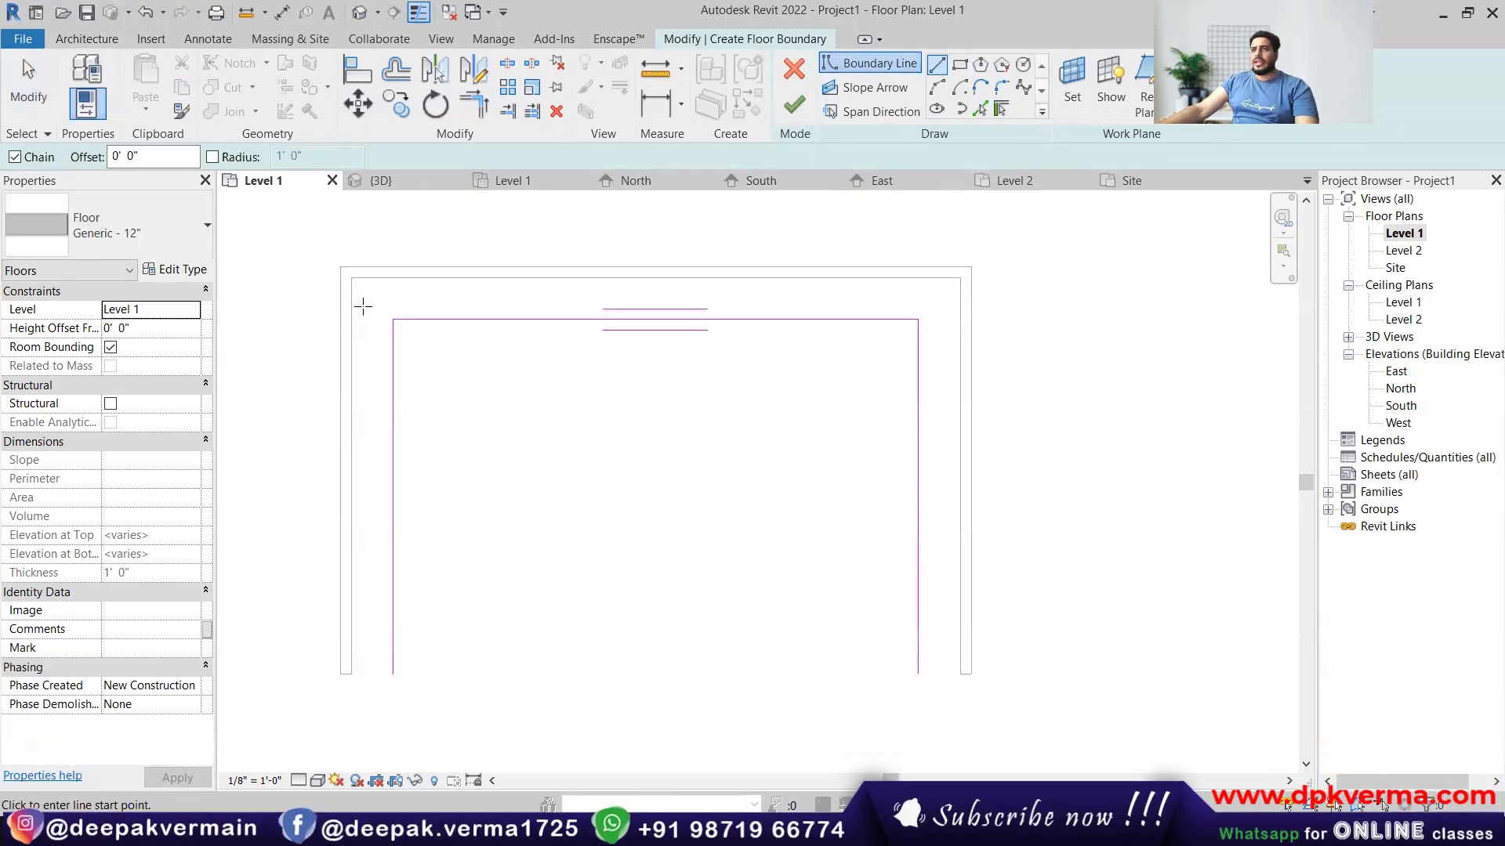
left_click(352, 277)
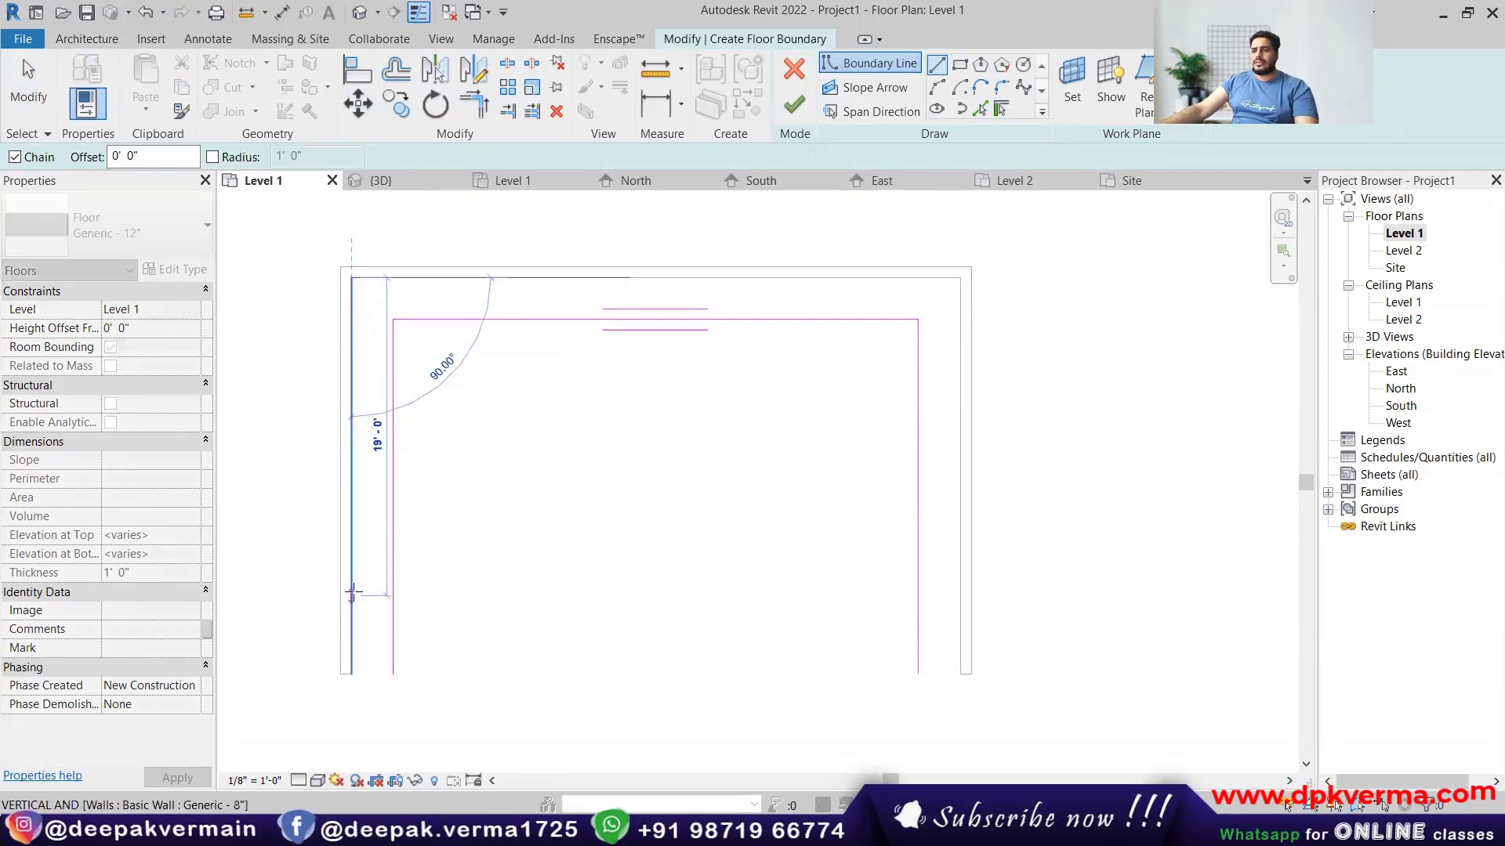
left_click(352, 503)
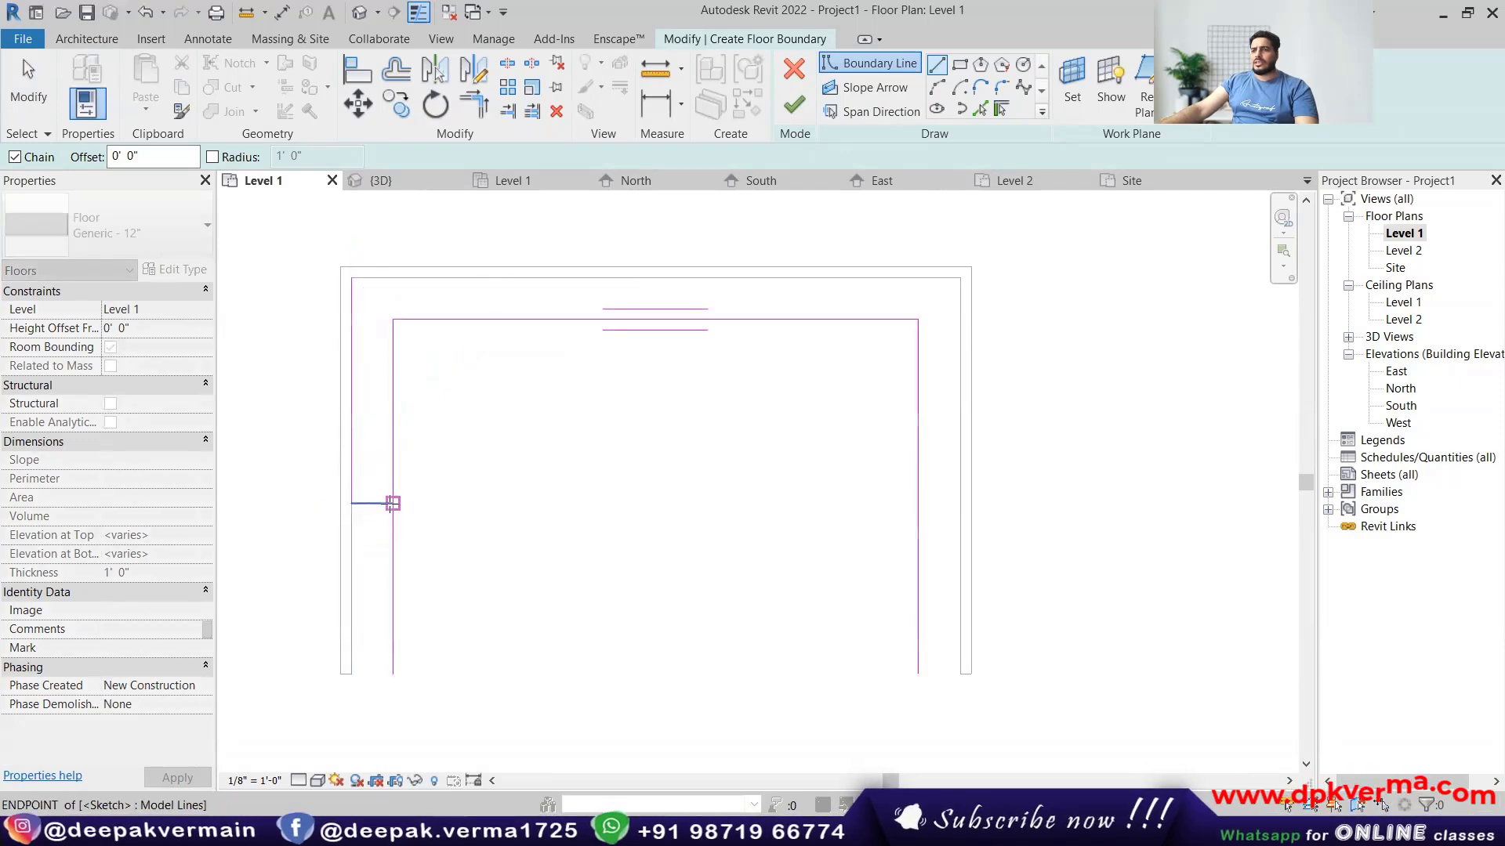
left_click(392, 503)
left_click(917, 436)
left_click(964, 436)
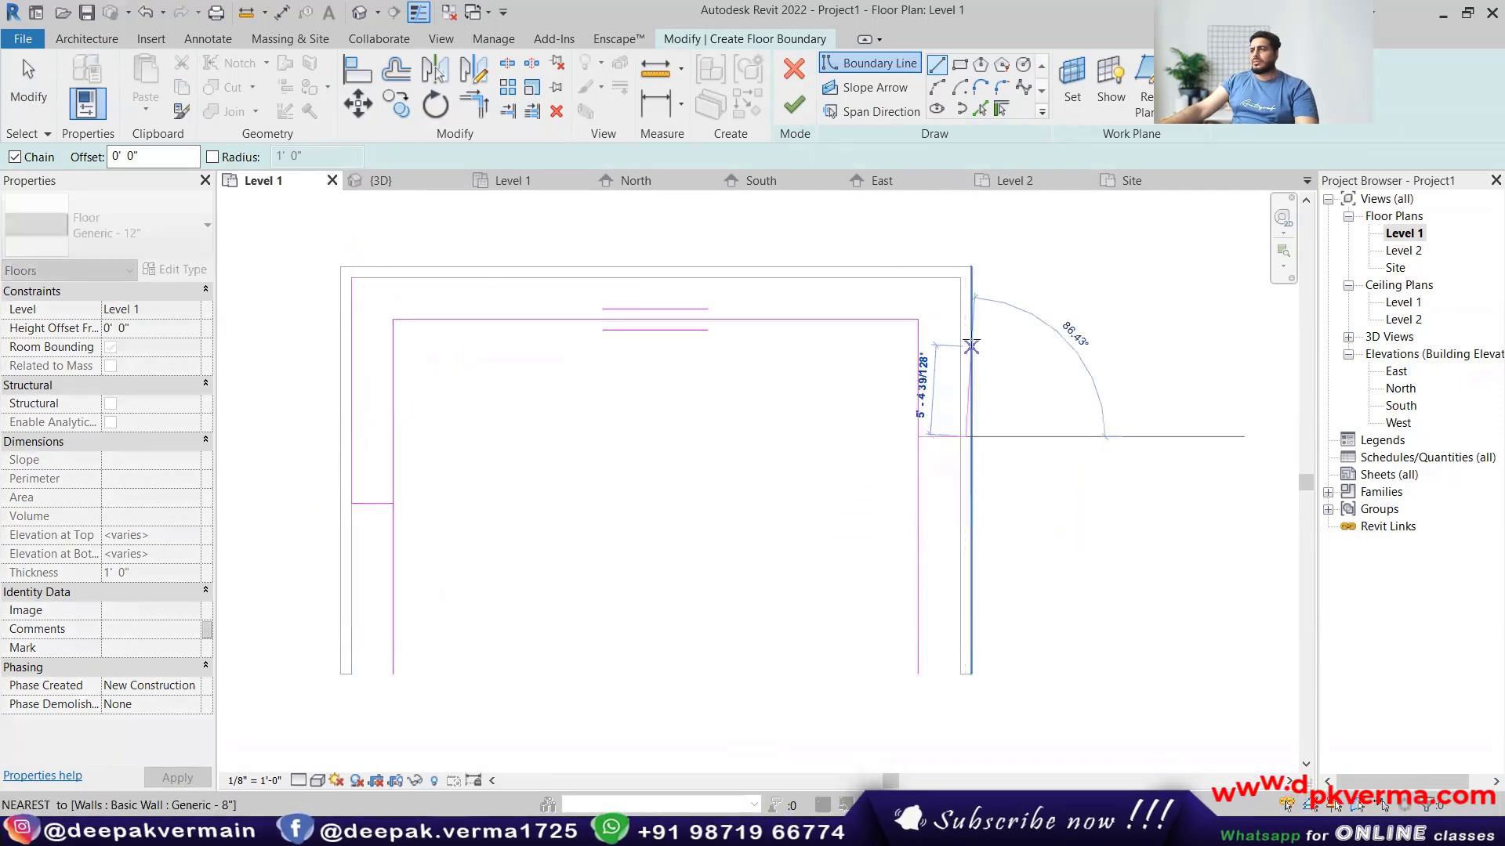
key("Escape")
key("Escape")
key("ctrl+z")
Sketch boundary lines from the east offset line to the east wall's inner face, up to the corner, and along the north wall's inner face.
left_click(918, 436)
left_click(963, 436)
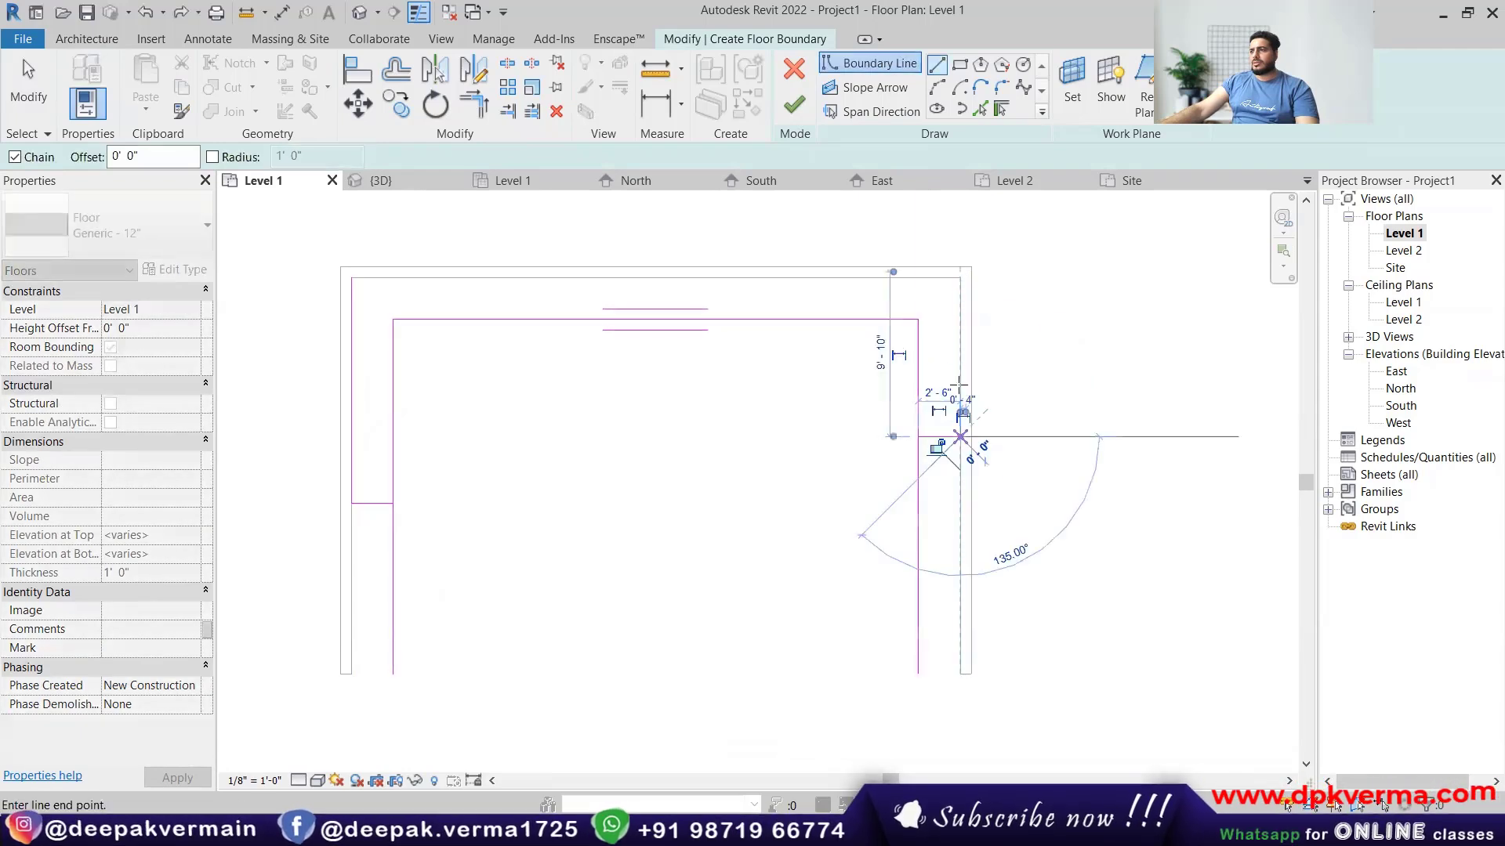
left_click(960, 278)
left_click(352, 277)
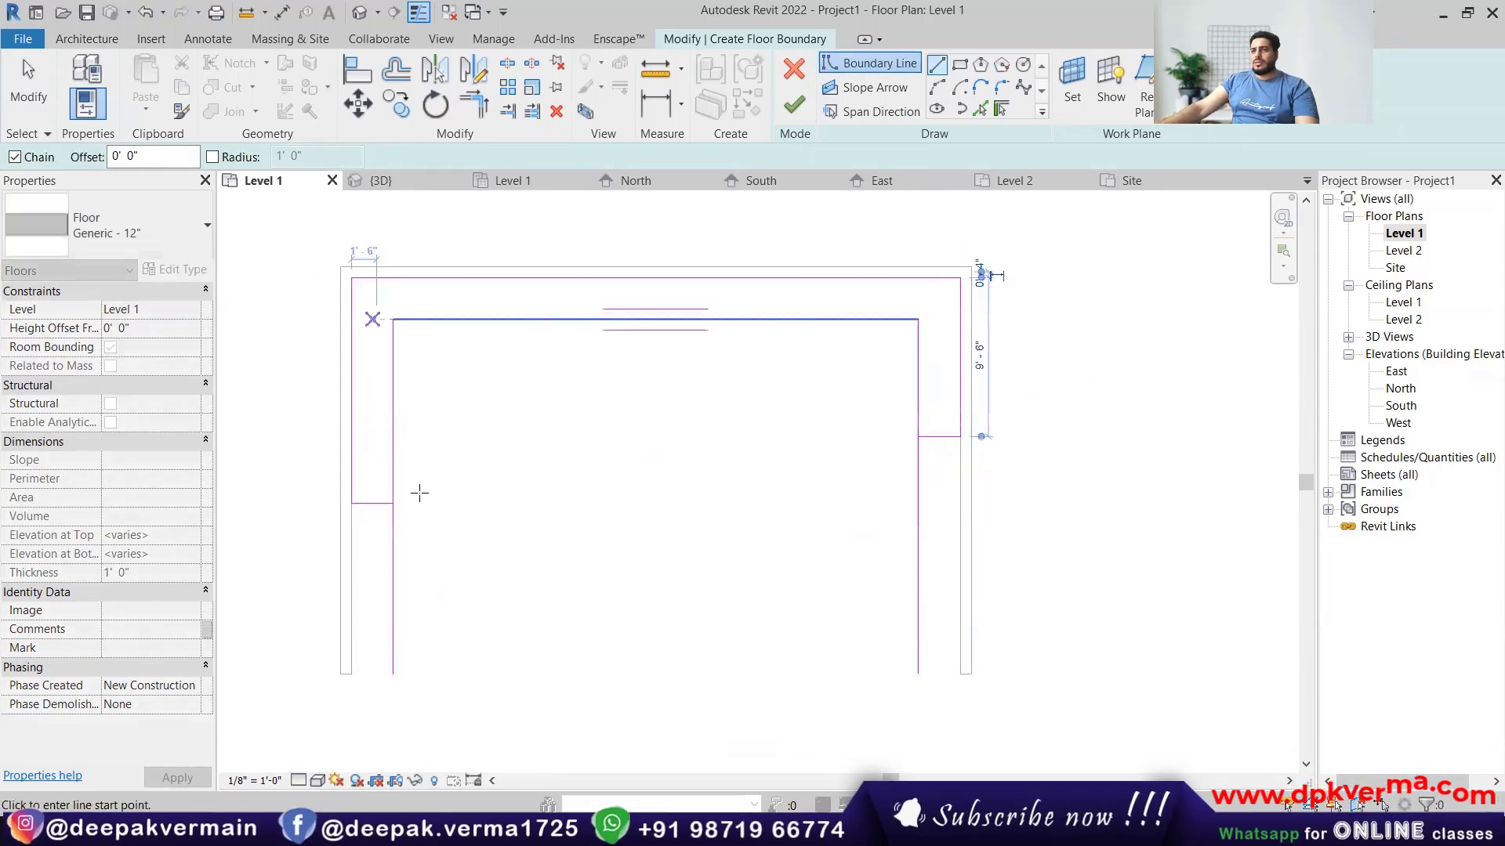
key("Escape")
Trim the west and east offset lines to the short end lines to close the U-shaped floor boundary.
key("t")
key("r")
left_click(378, 504)
left_click(392, 477)
left_click(931, 435)
left_click(919, 413)
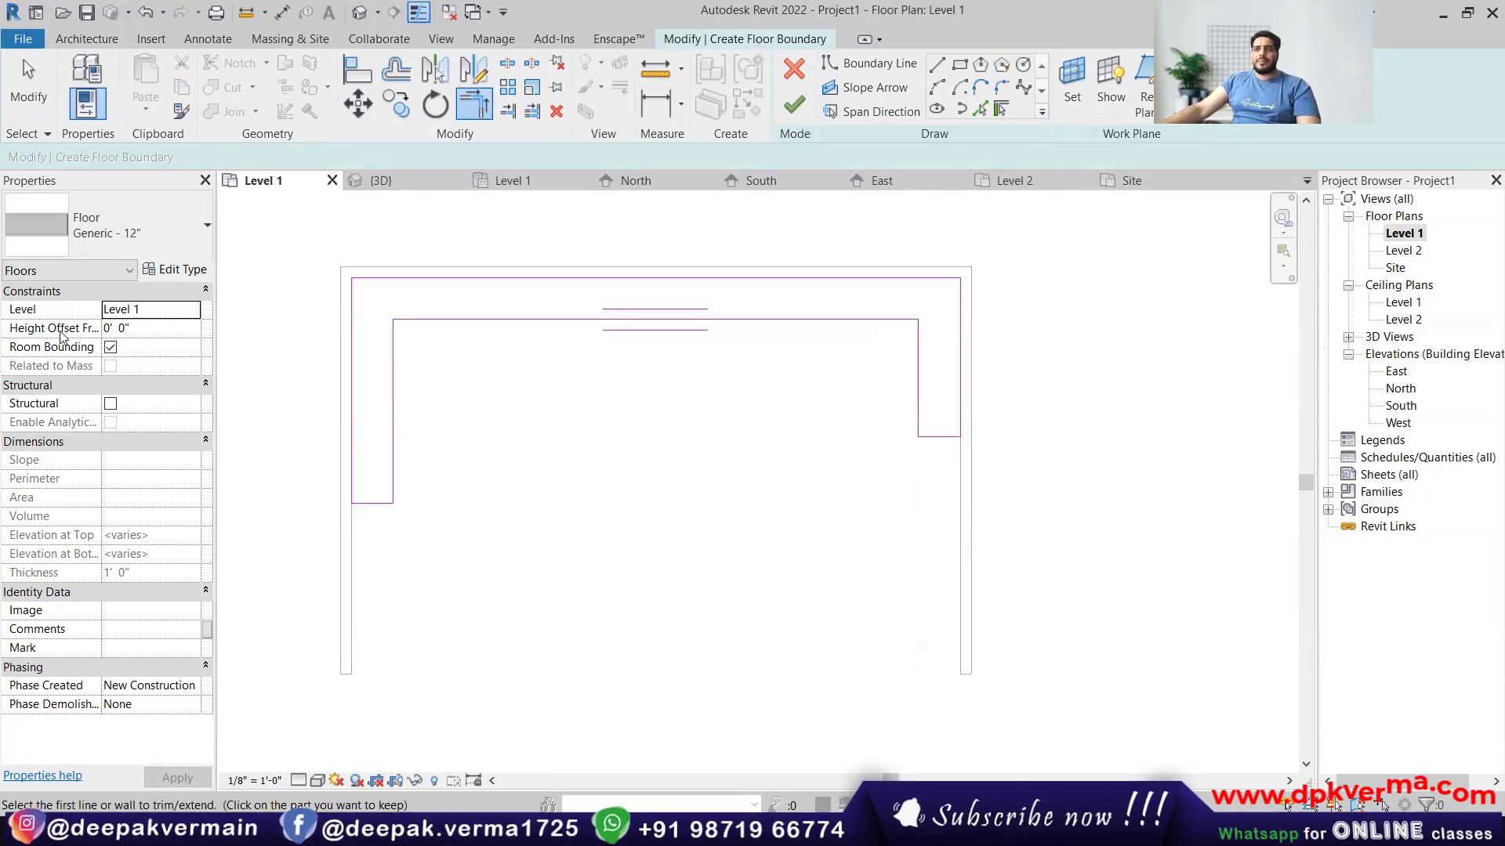
Set the floor's height offset to 3' 0", choose the type 3" LW Concrete on 2" Metal Deck, and finish the sketch.
left_click(145, 327)
type("3")
key("Return")
left_click(161, 230)
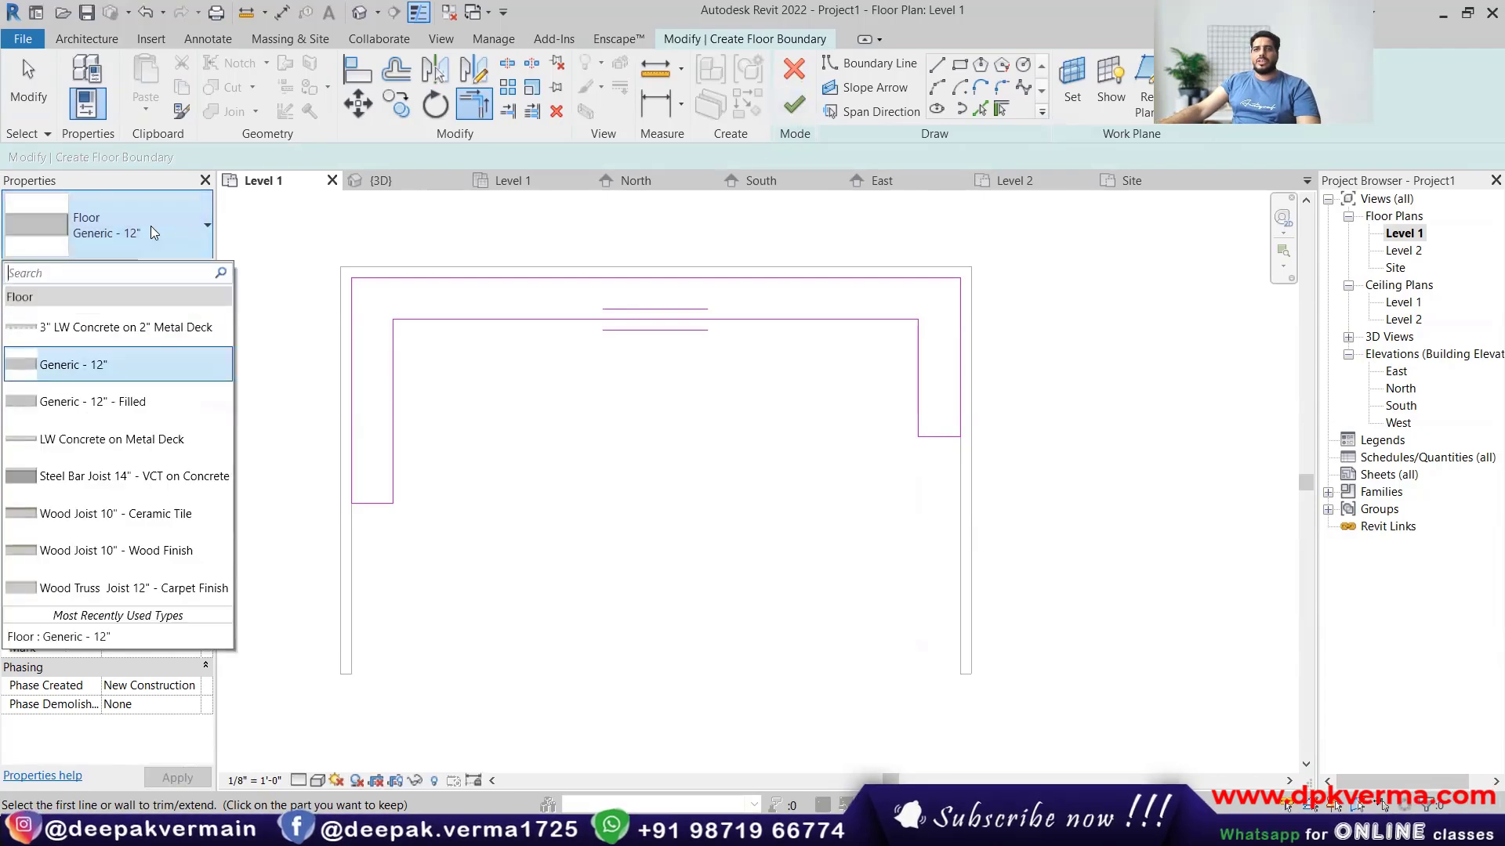
left_click(53, 329)
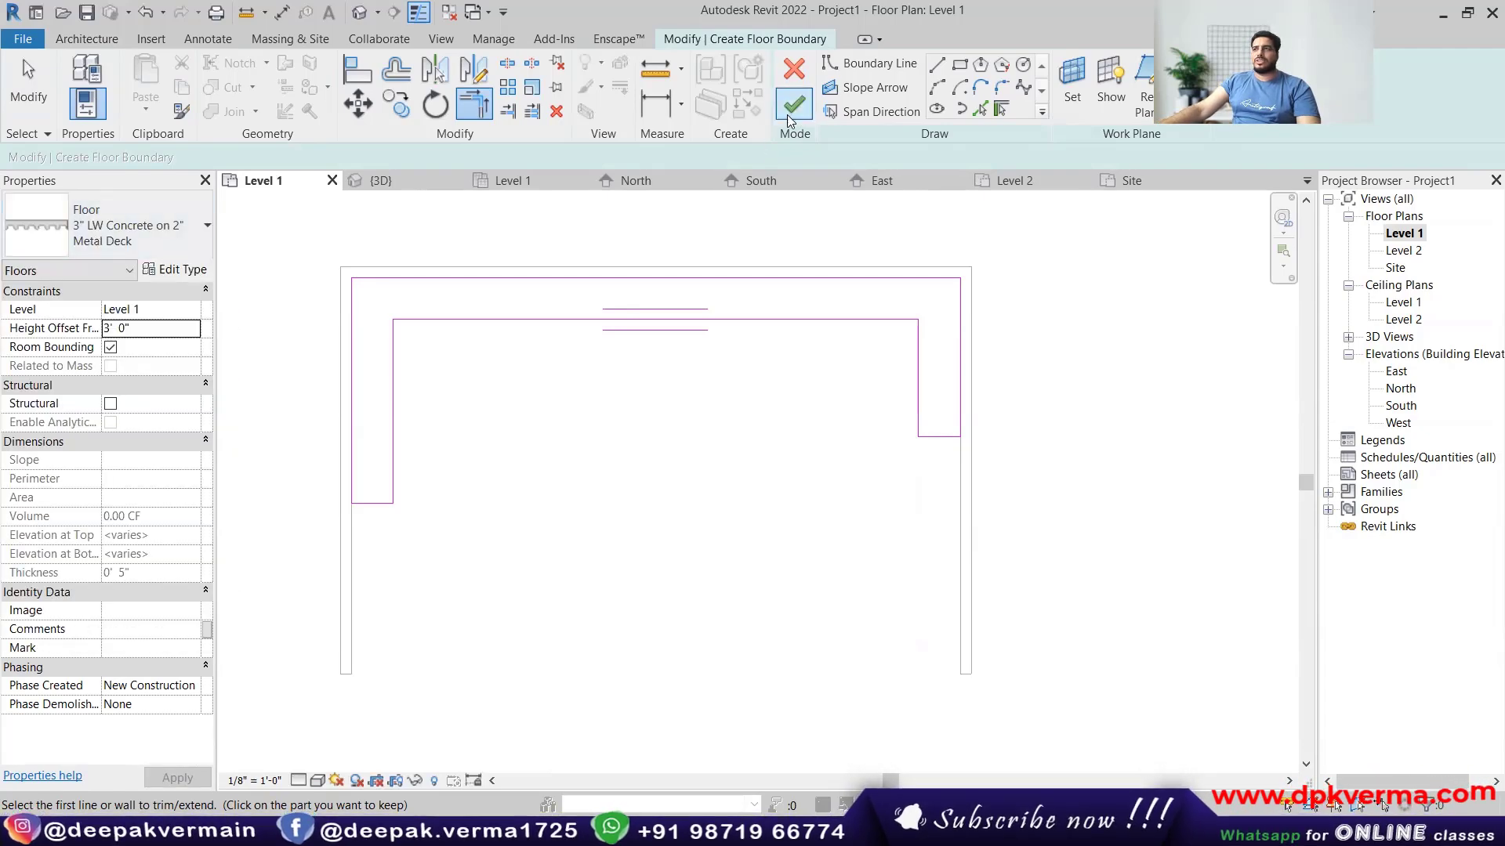
left_click(793, 105)
Examine the raised U-shaped floor in the 3D view, including its west inner corner.
left_click(377, 180)
key("Escape")
middle_click_drag(783, 503, 666, 388, "shift")
scroll(671, 557, "up", 3)
scroll(666, 390, "down", 2)
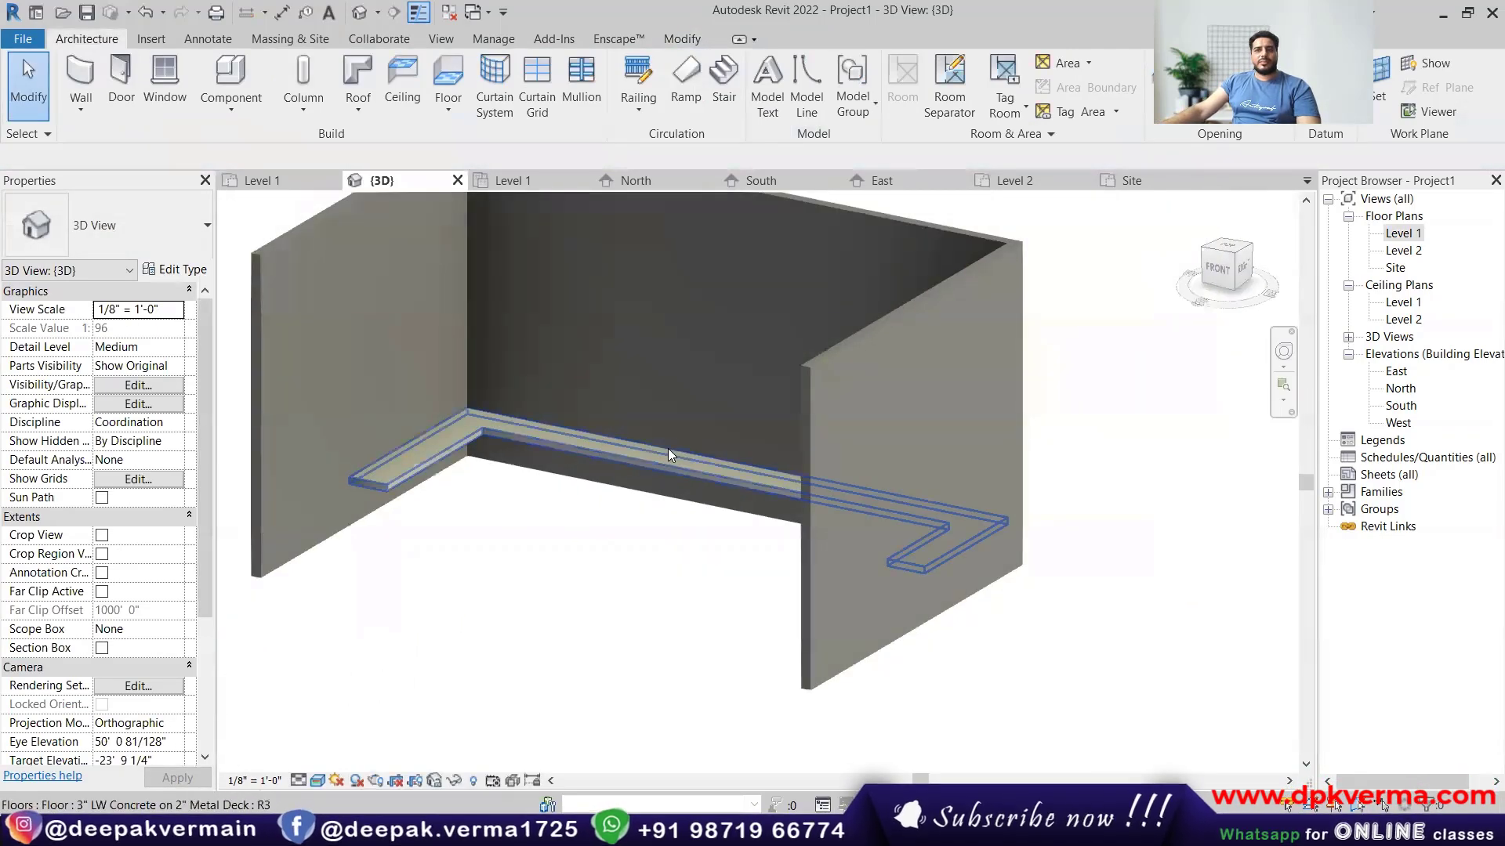
mouse_move(668, 448)
middle_mouse_down()
mouse_move(639, 472)
mouse_move(654, 468)
middle_mouse_up()
scroll(610, 448, "down", 2)
scroll(654, 469, "up", 3)
middle_click_drag(441, 480, 760, 407)
scroll(628, 369, "up", 5)
middle_click_drag(663, 324, 611, 285)
scroll(611, 285, "up", 2)
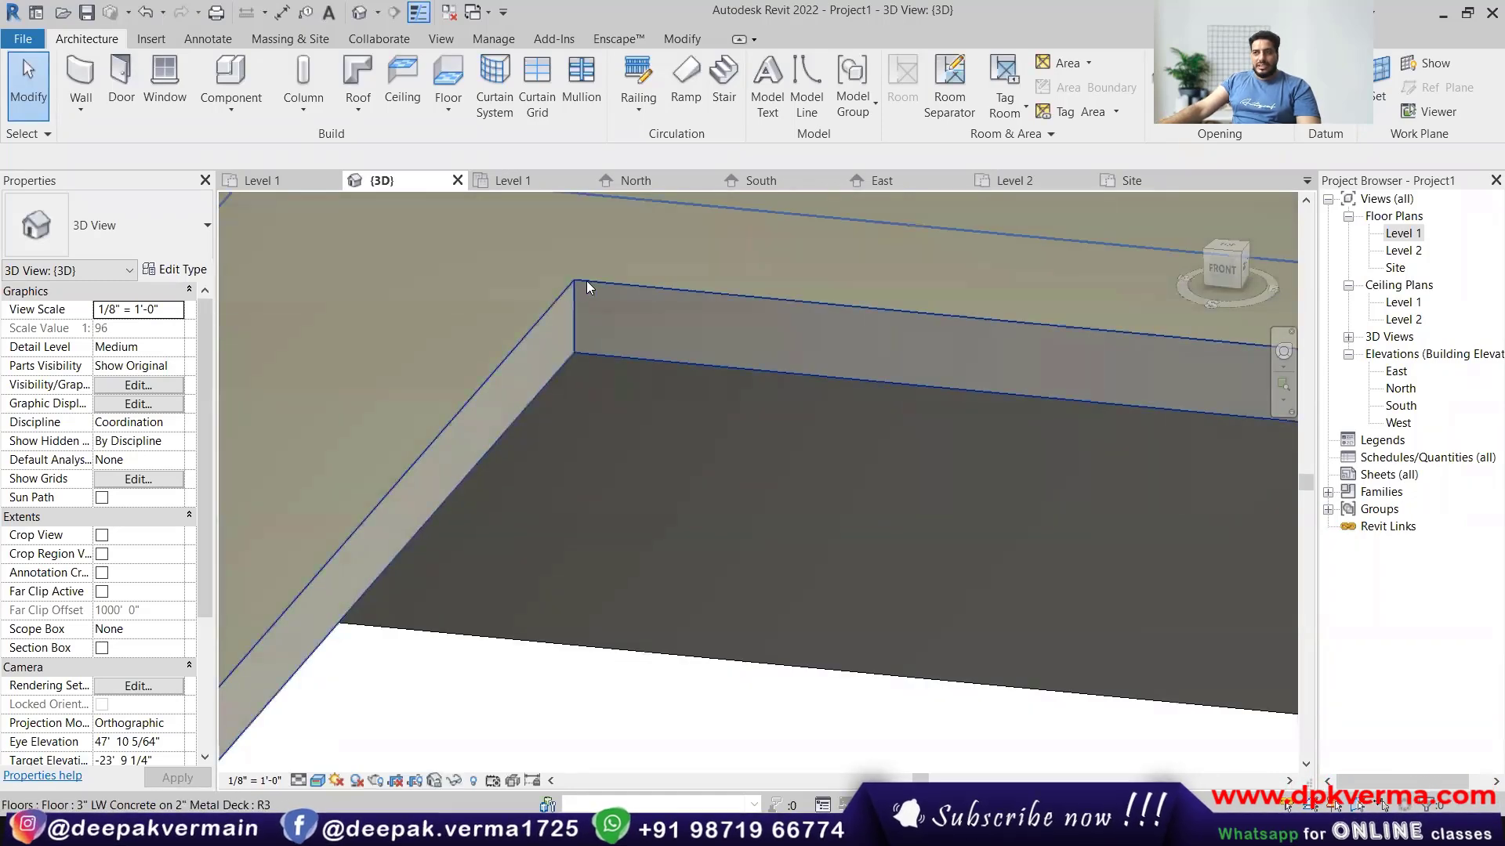
Examine the slab edge and thickness at the end of the floor's west arm.
scroll(591, 298, "down", 2)
middle_click_drag(627, 316, 454, 504)
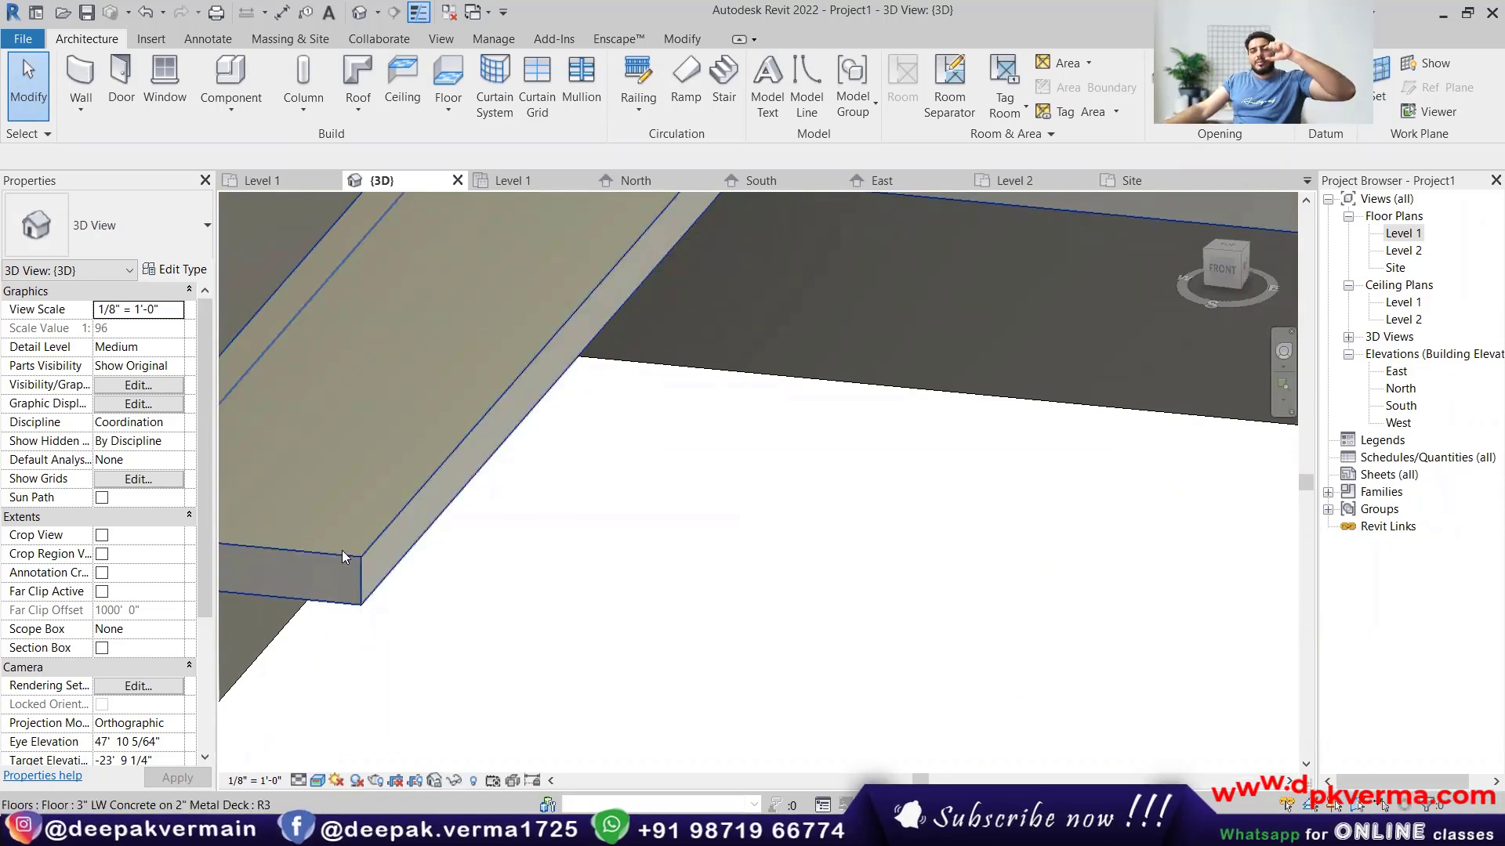
scroll(387, 553, "up", 2)
scroll(387, 554, "up", 2)
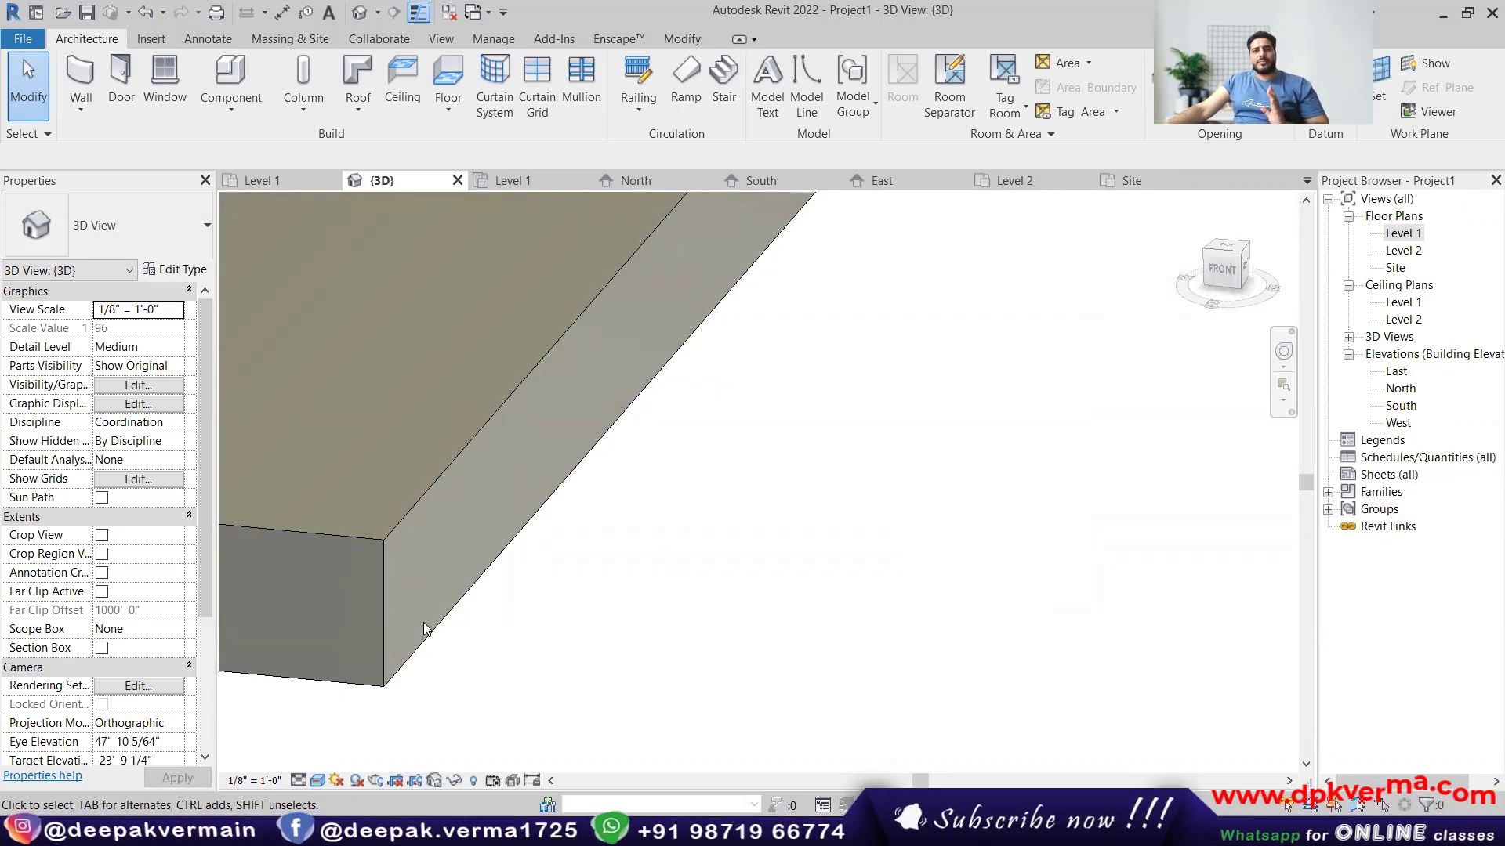
scroll(427, 622, "down", 4)
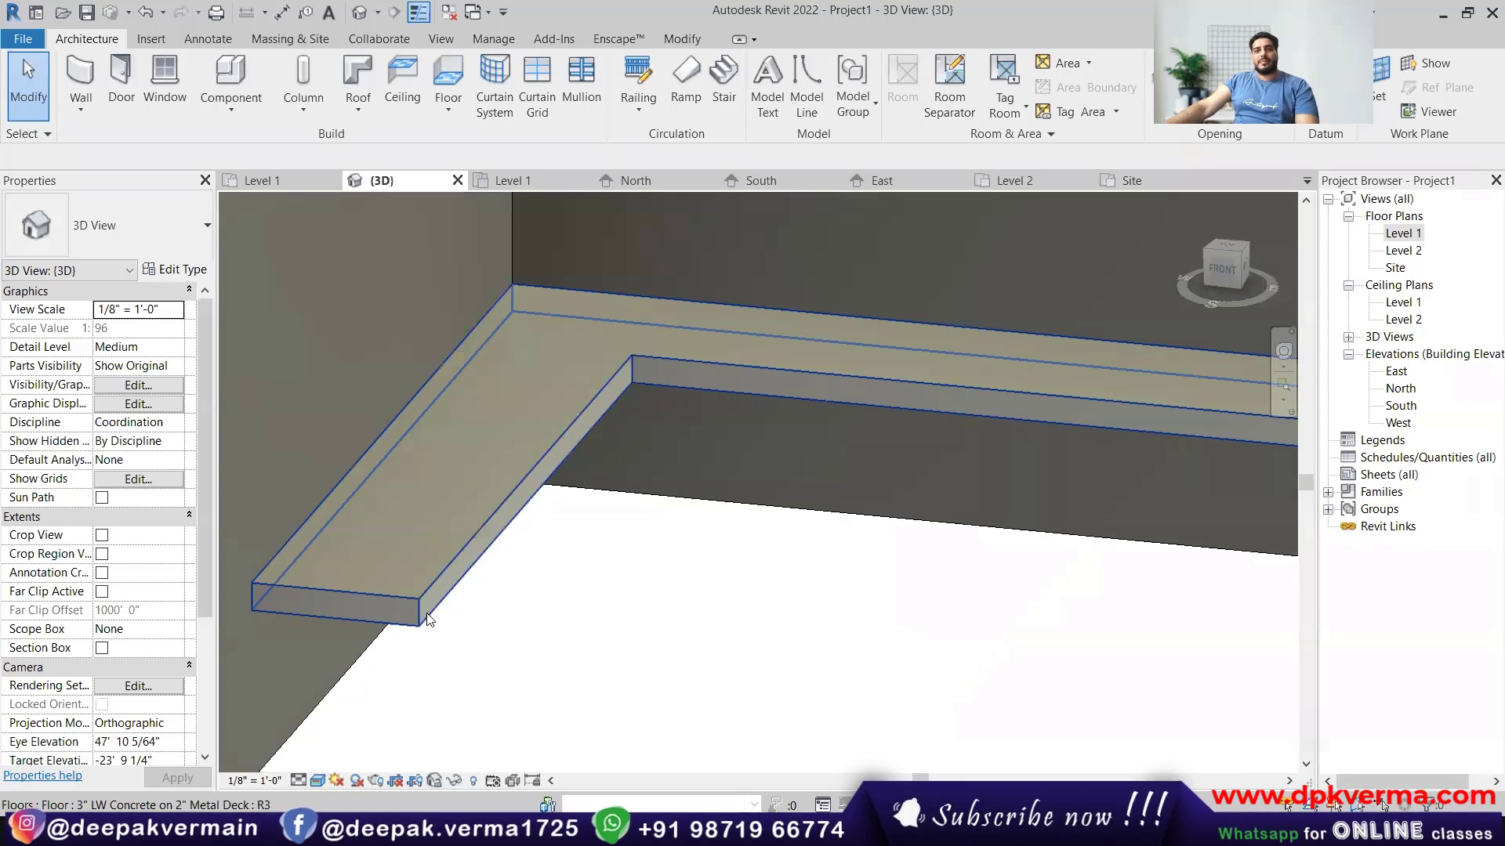
scroll(481, 605, "down", 5)
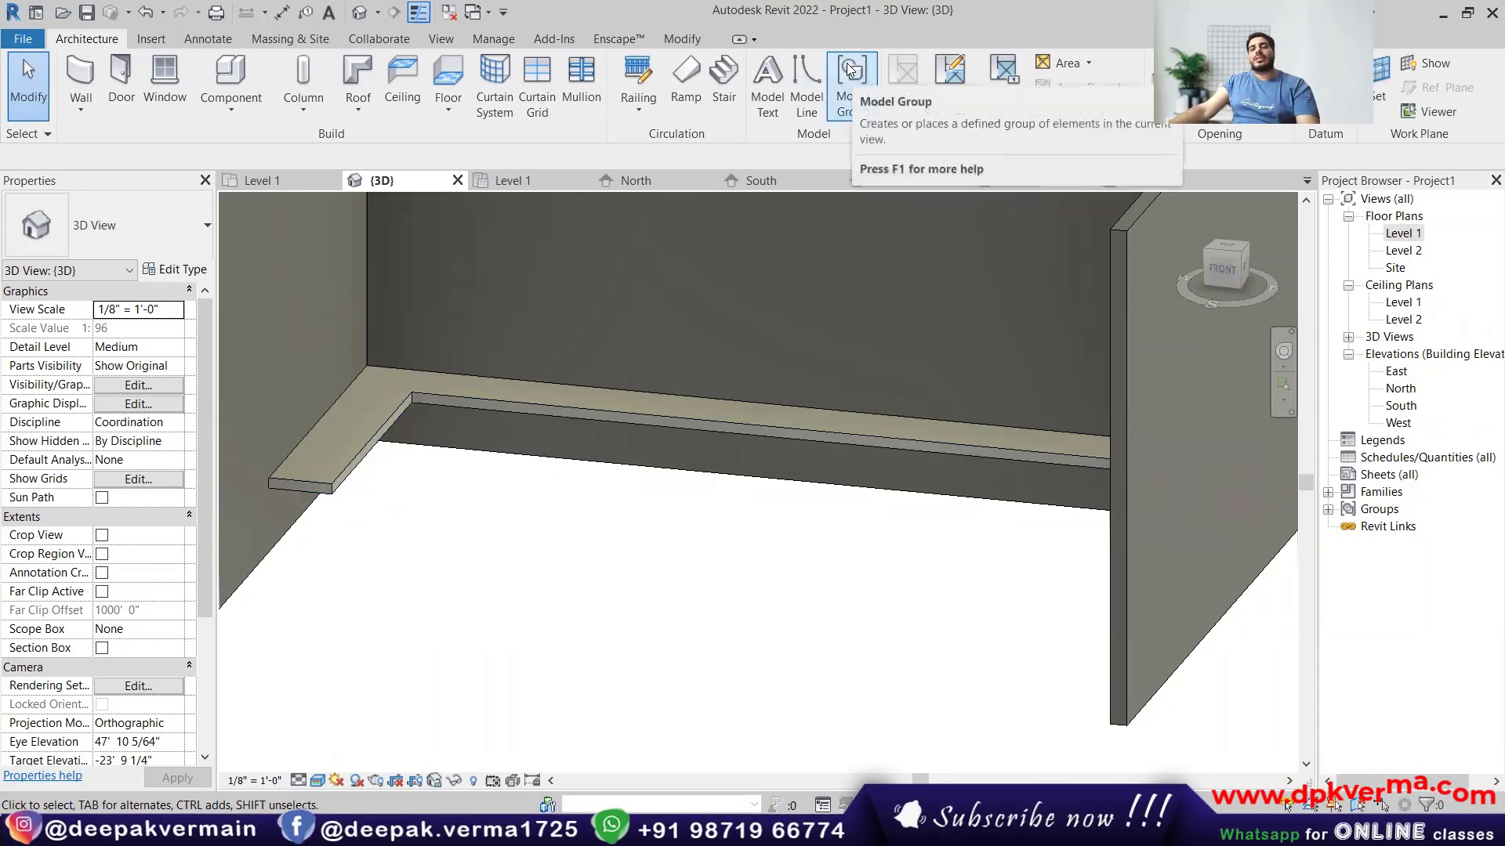
scroll(399, 485, "down", 3)
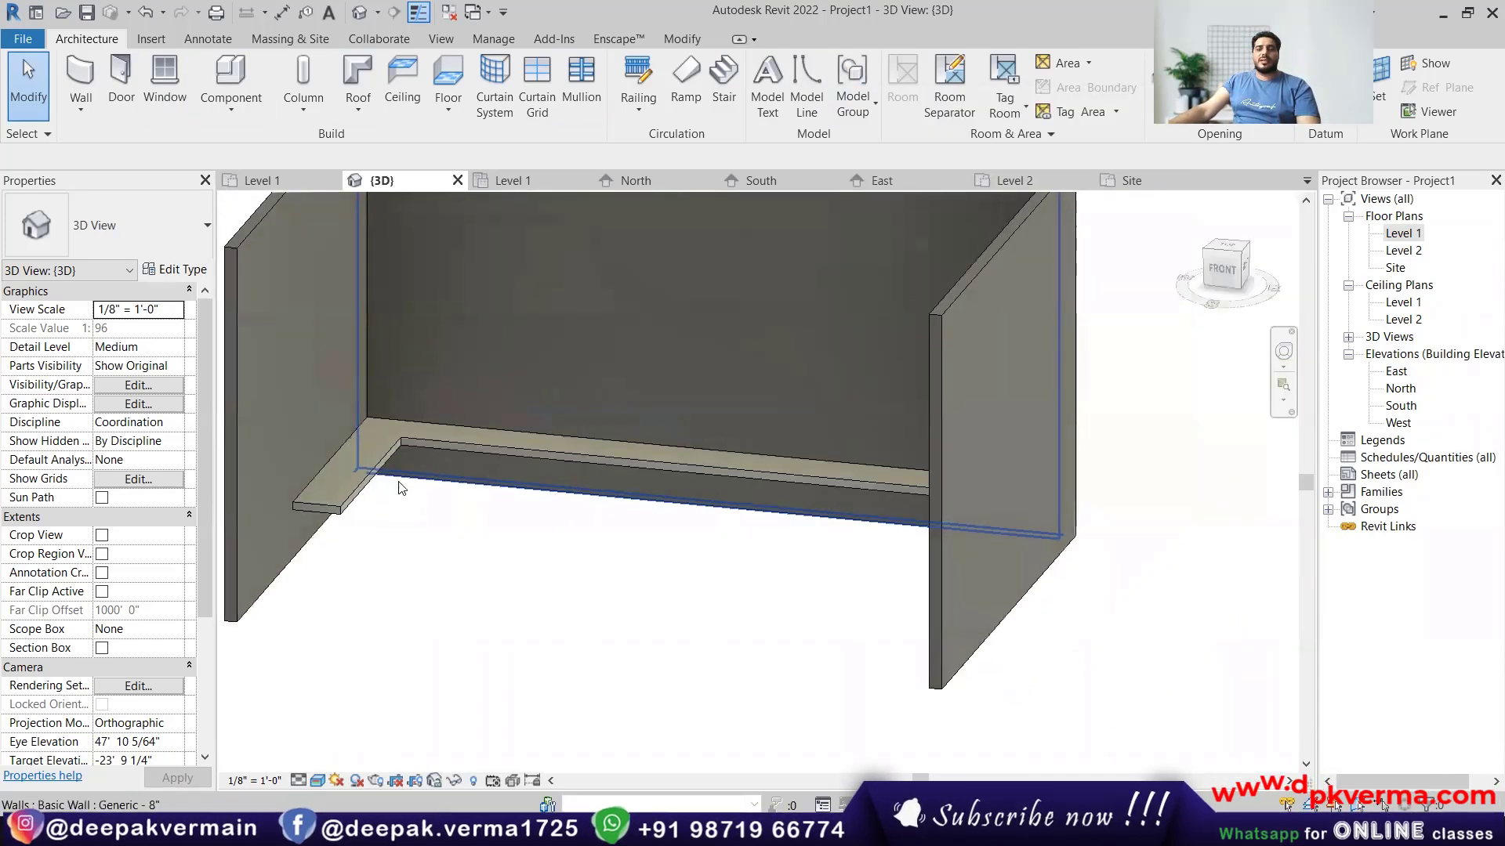
Examine the east arm of the floor from the opposite side of the model.
middle_click_drag(800, 524, 755, 604, "shift")
scroll(780, 407, "up", 1)
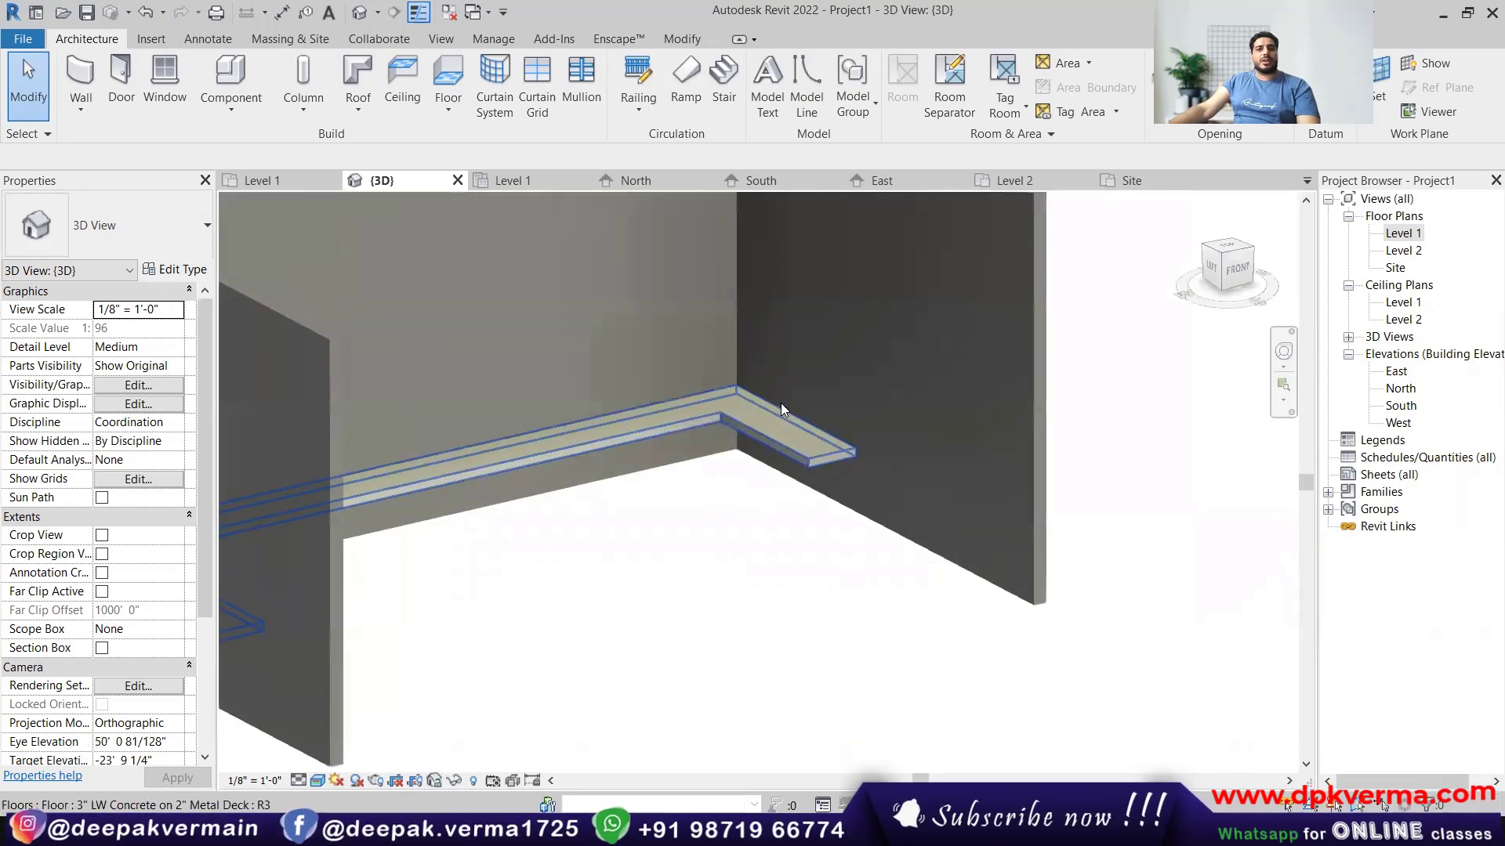
scroll(778, 411, "up", 2)
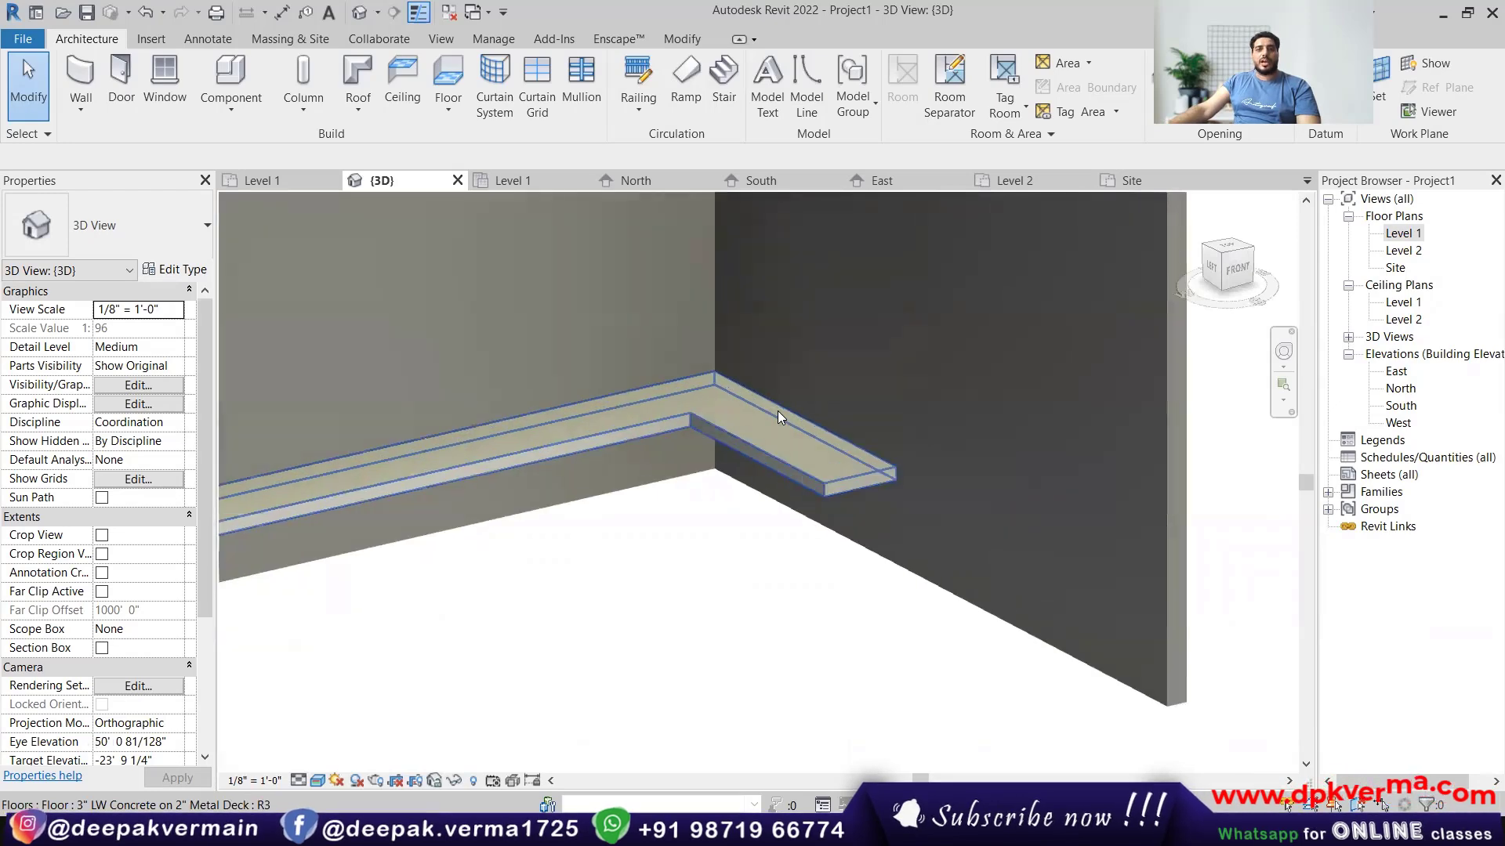
scroll(778, 410, "up", 2)
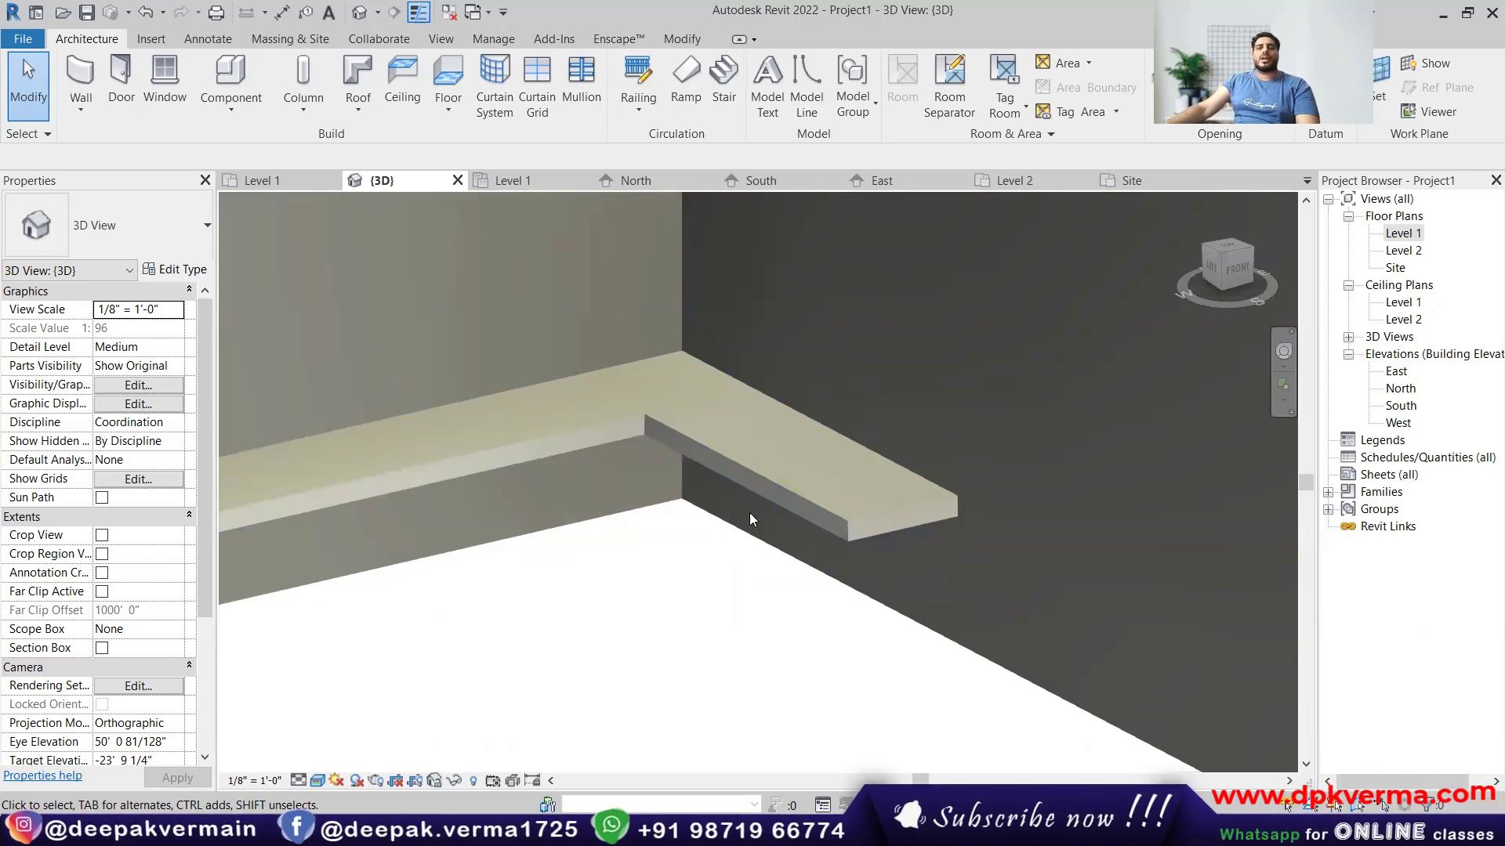
scroll(749, 512, "down", 2)
middle_click_drag(749, 512, 803, 533)
scroll(921, 504, "down", 3)
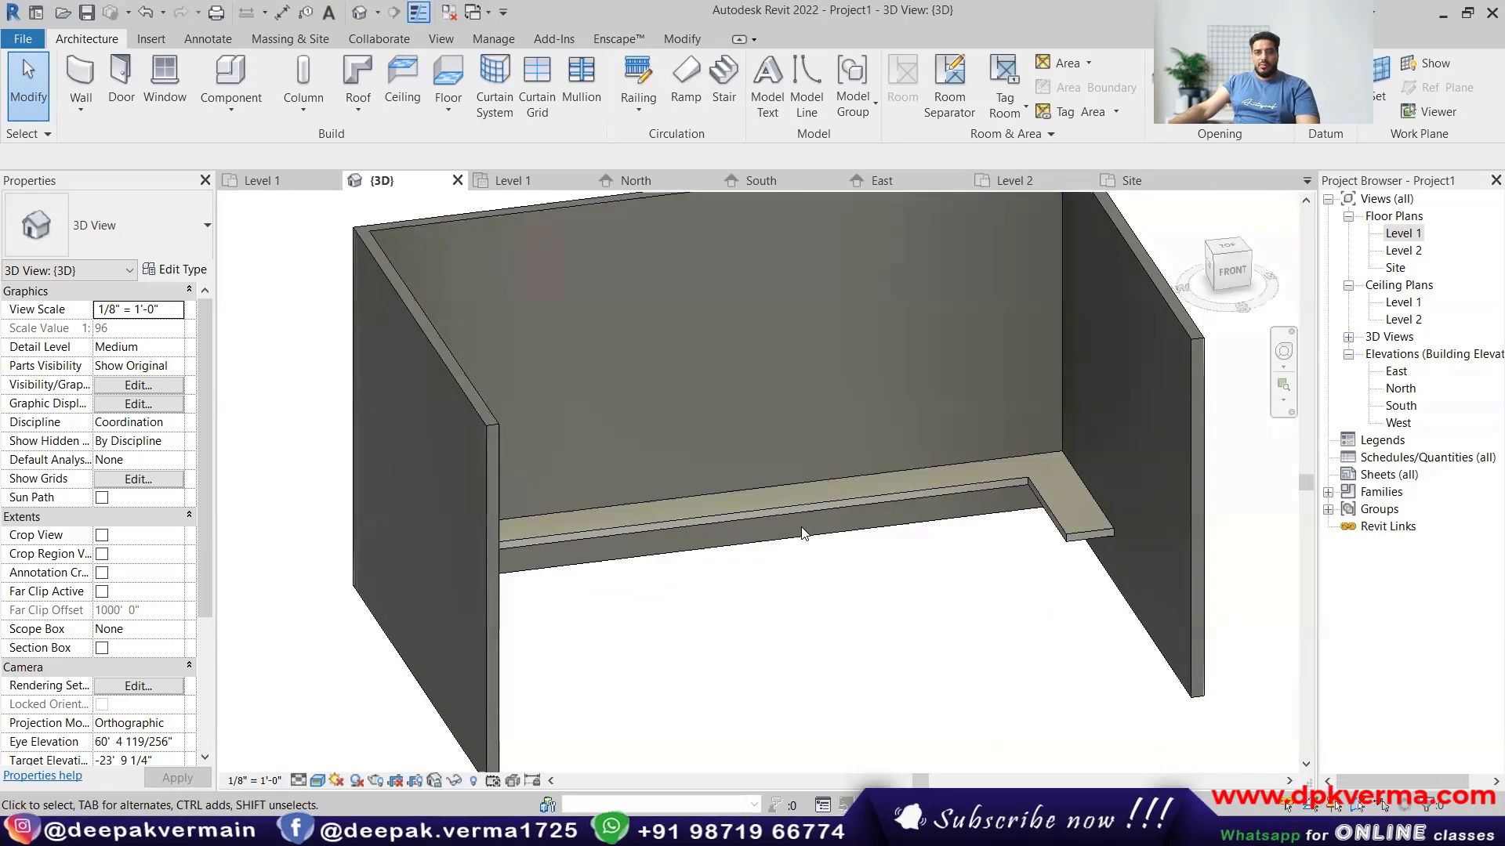
Try the Structural option on the U-shaped floor and switch it back off.
left_click(712, 517)
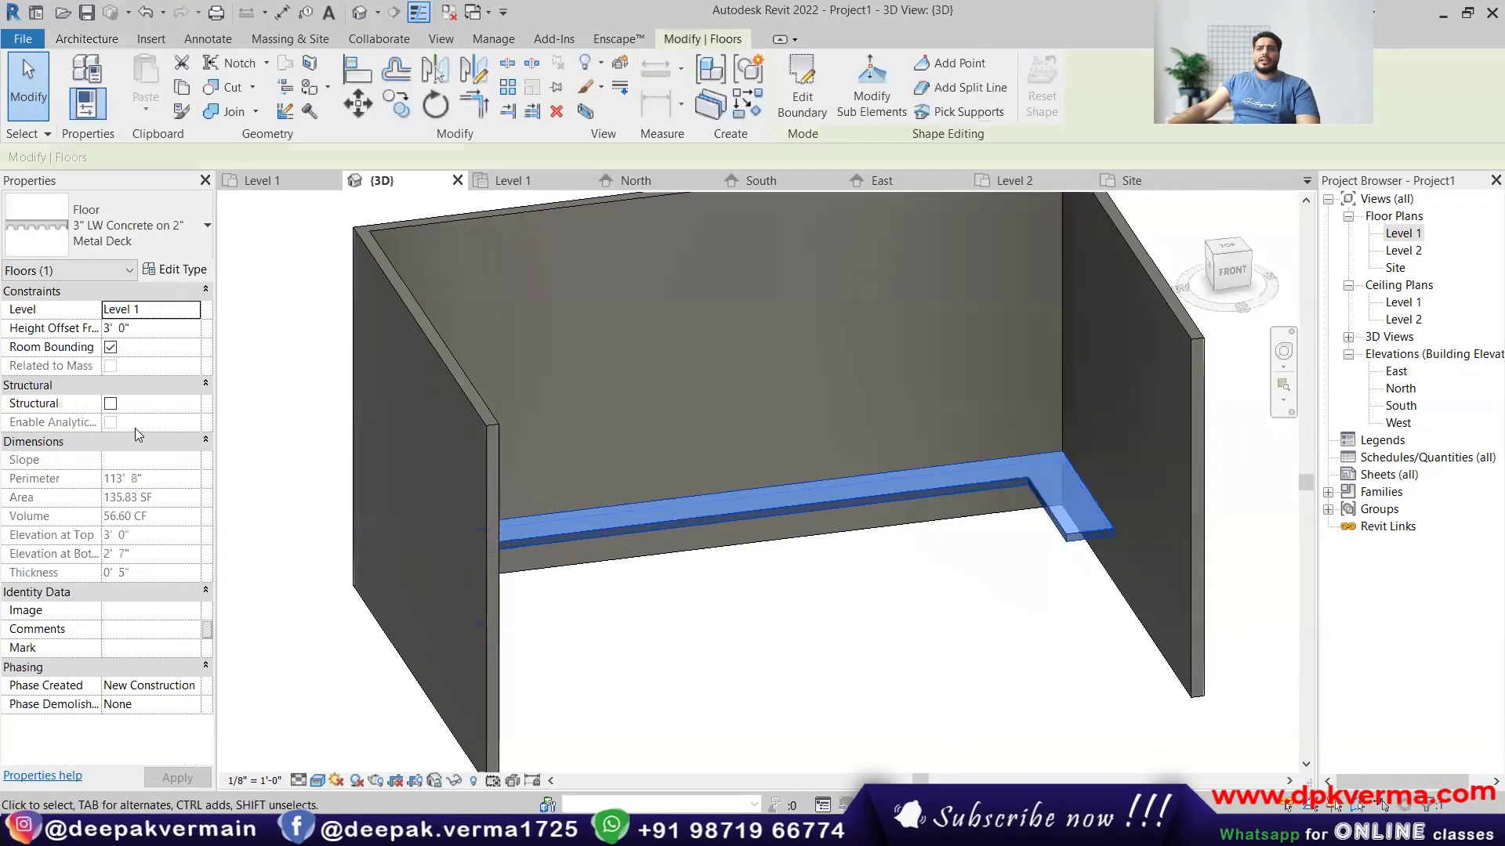
left_click(110, 404)
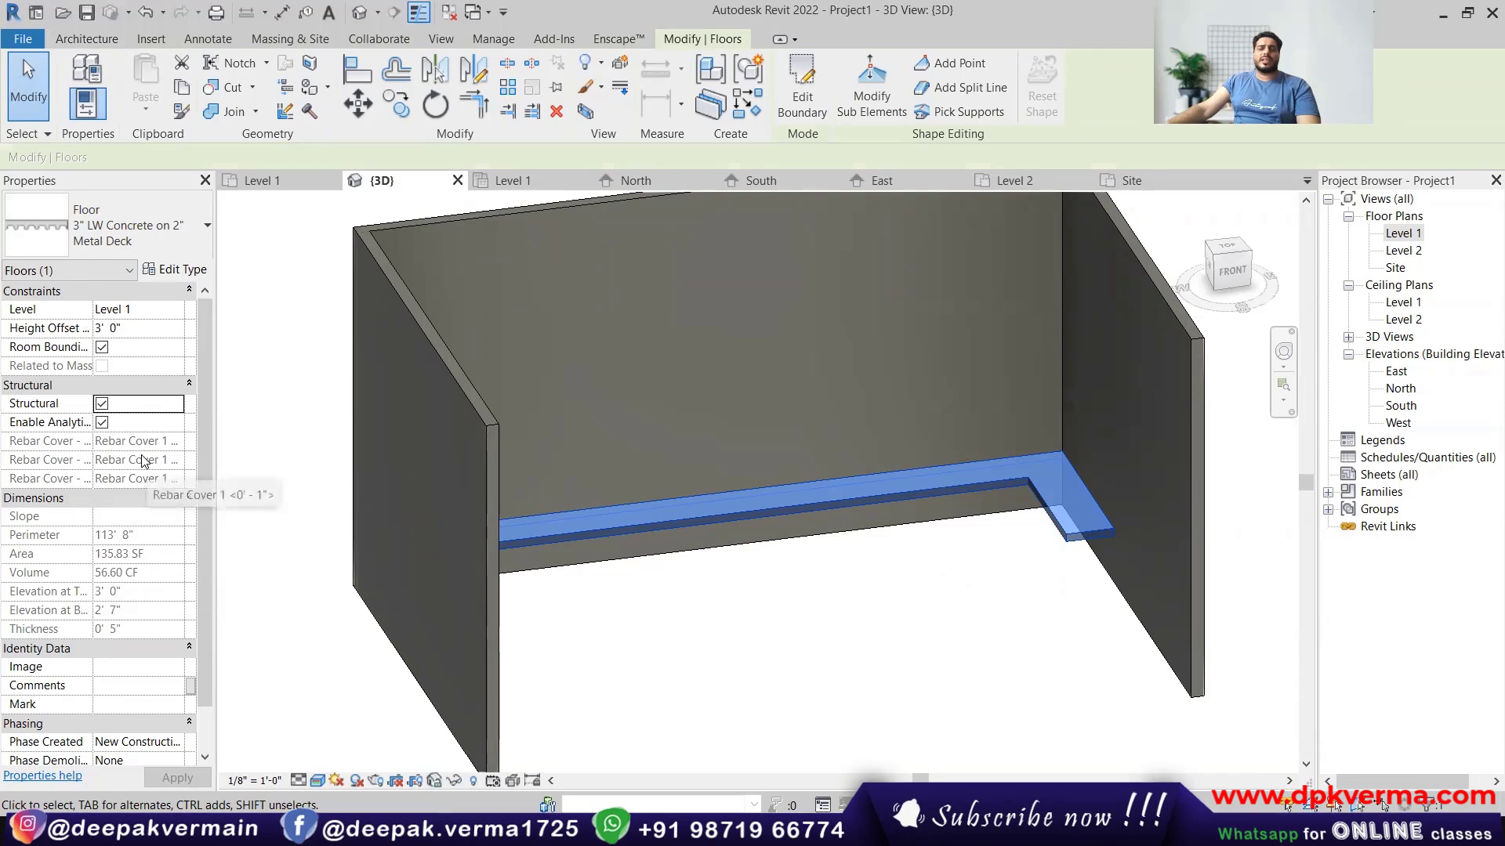
left_click(102, 403)
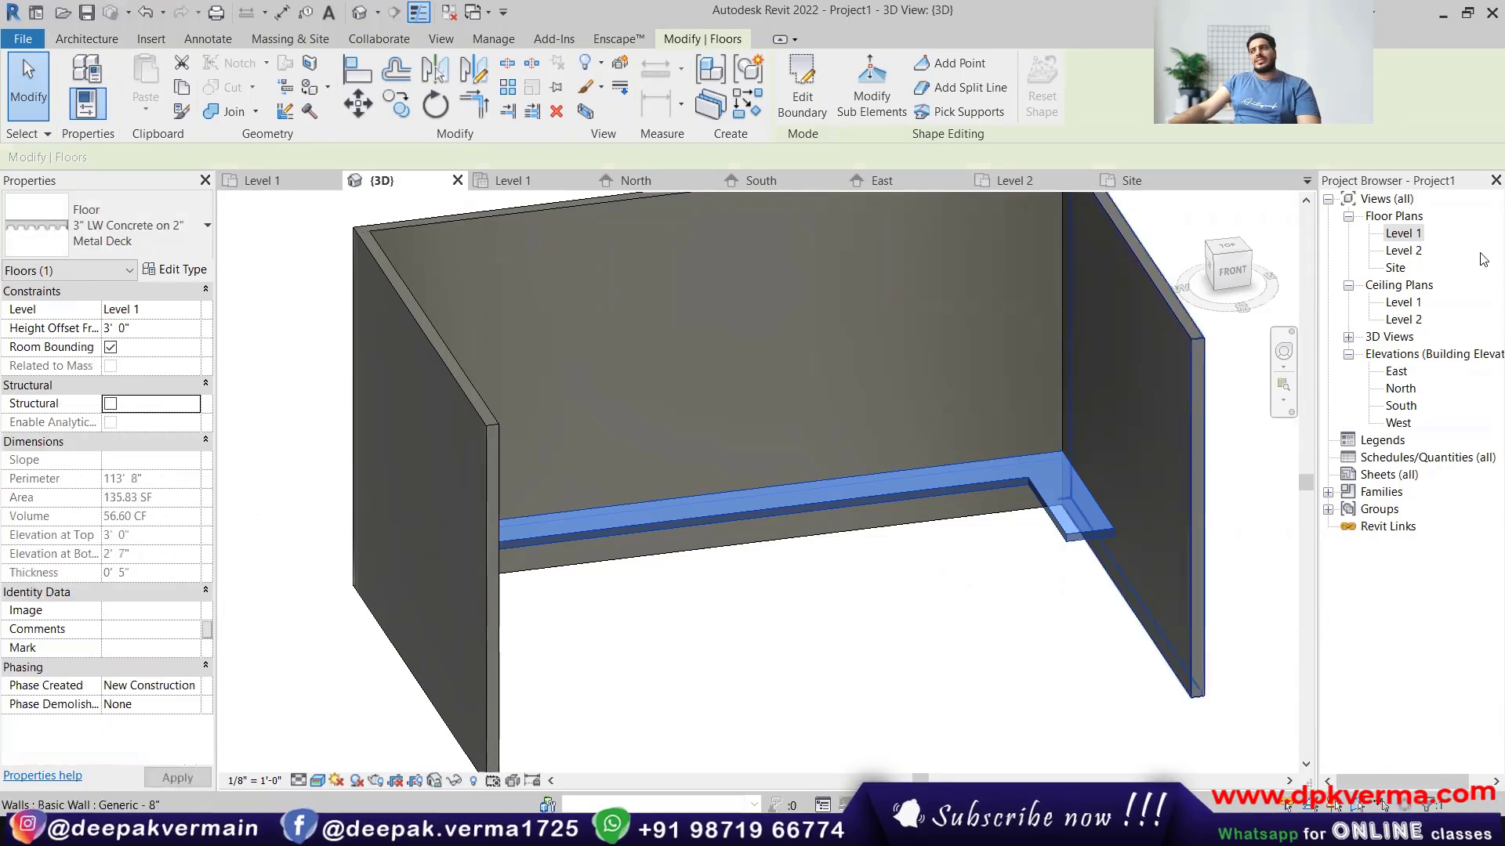
Review a new structural floor's default properties on the Level 1 plan, cancel it, and compare them with the existing floor's properties.
double_click(1402, 234)
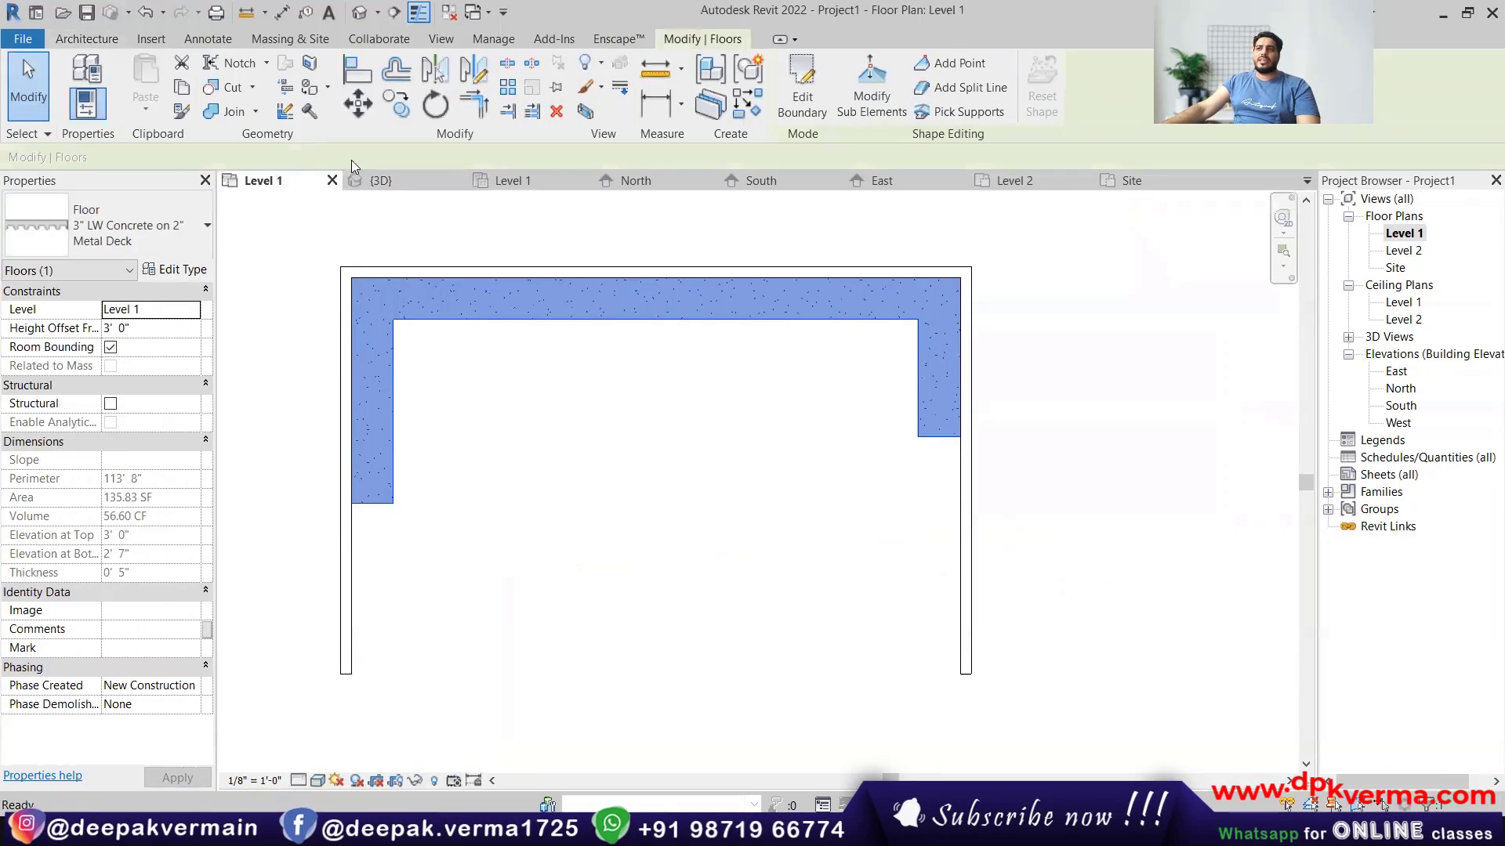
left_click(87, 38)
left_click(448, 109)
left_click(511, 143)
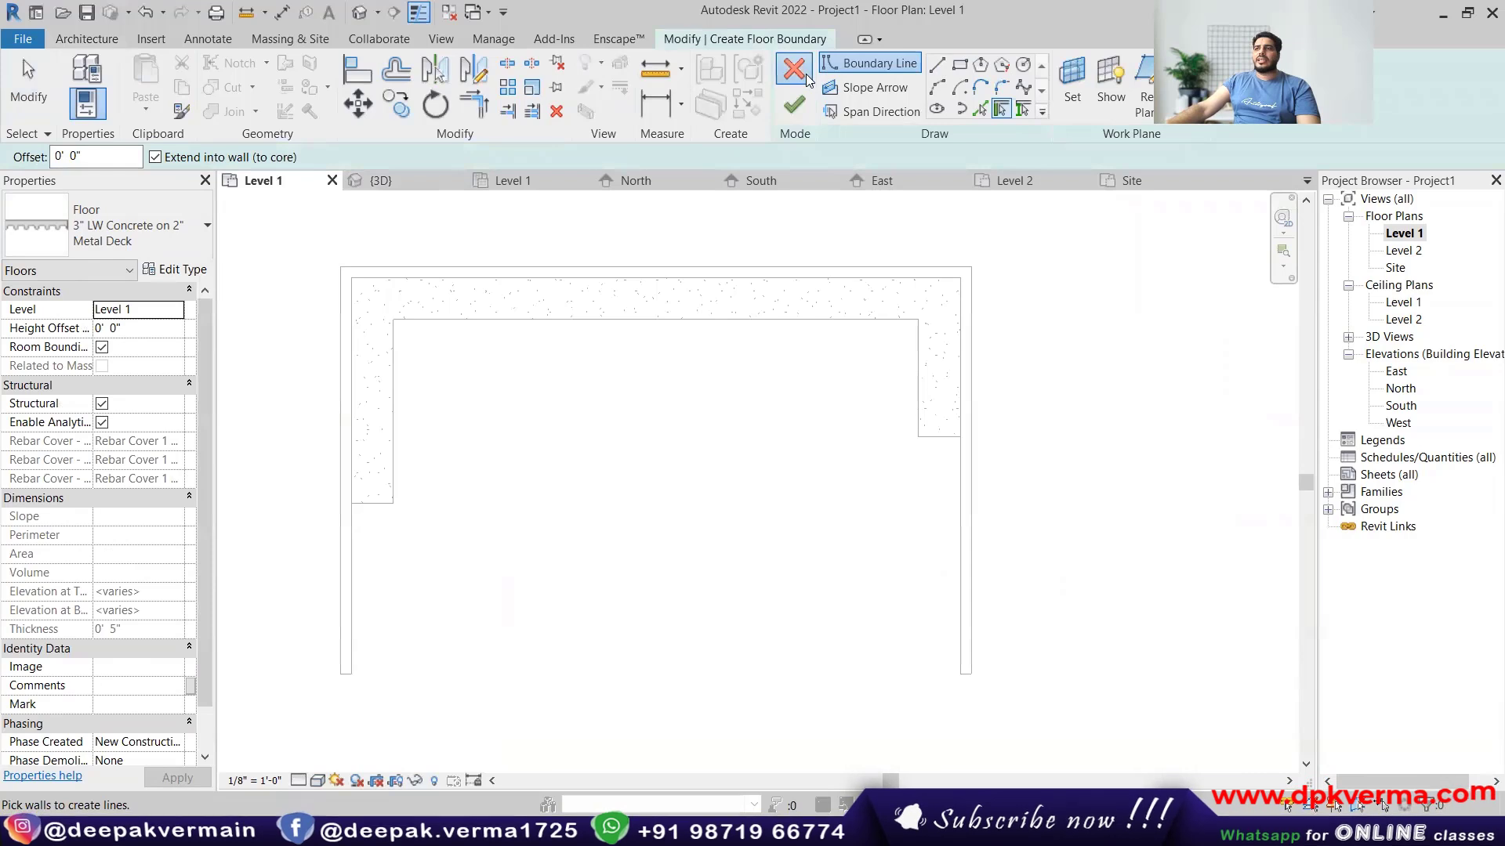
left_click(794, 104)
left_click(598, 318)
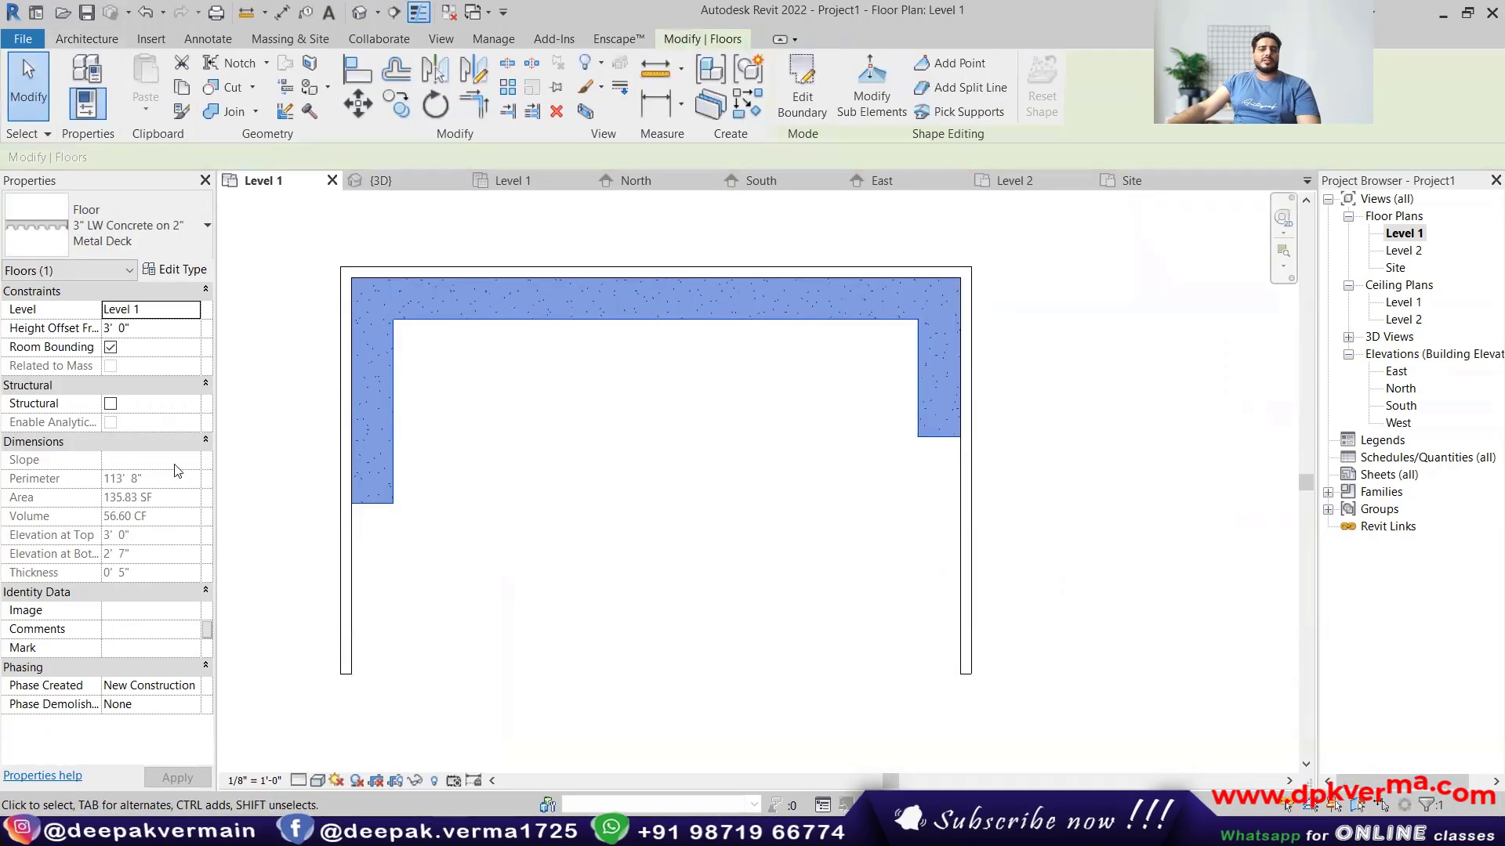
key("Escape")
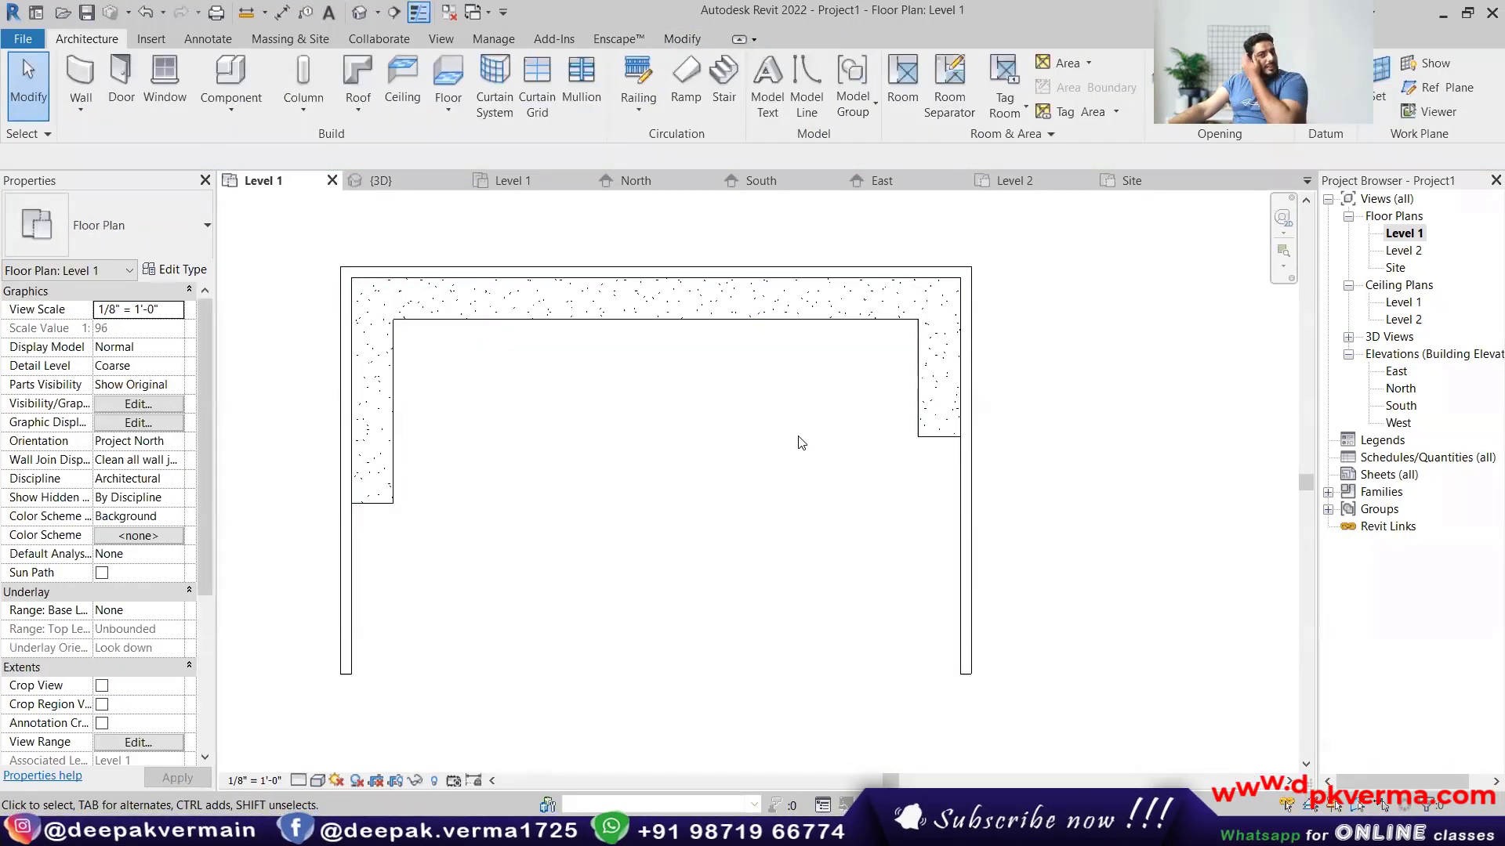
Delete the U-shaped floor and the three remaining walls from the Level 1 plan.
left_click(657, 318)
key("Delete")
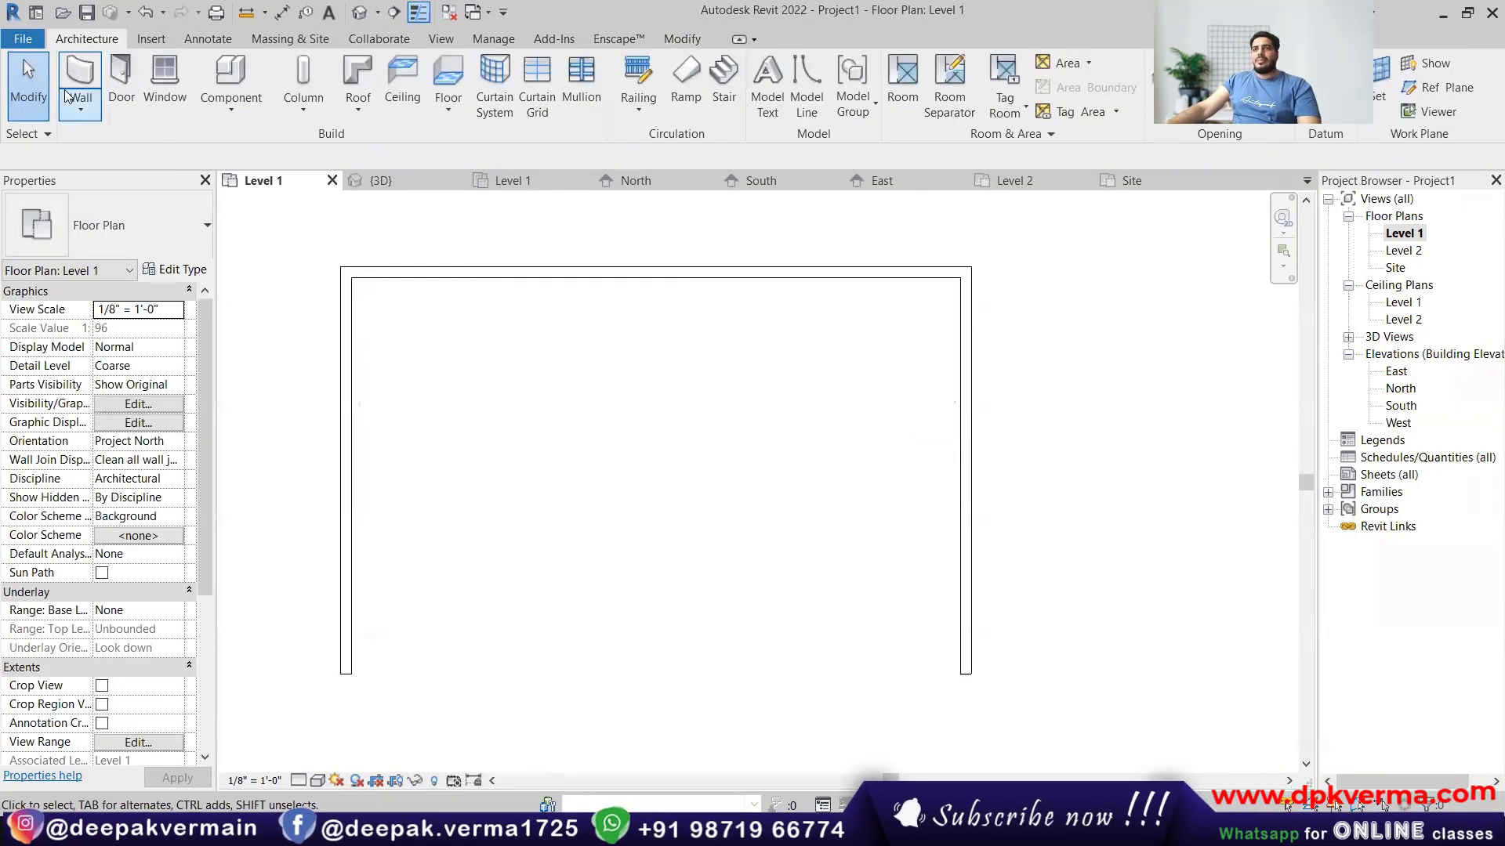
left_click(81, 110)
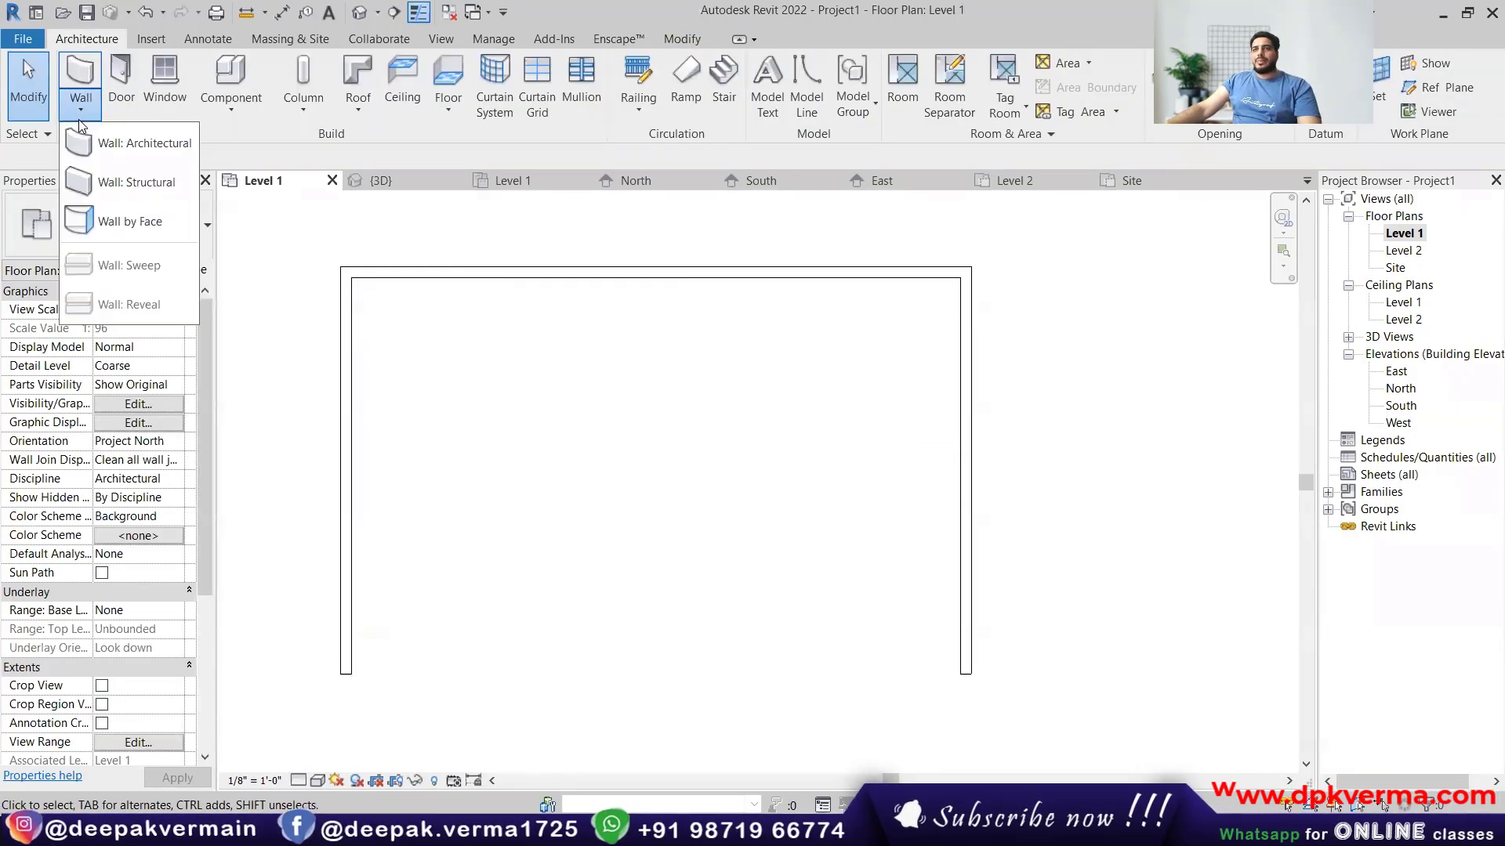
left_click(305, 113)
left_click(368, 110)
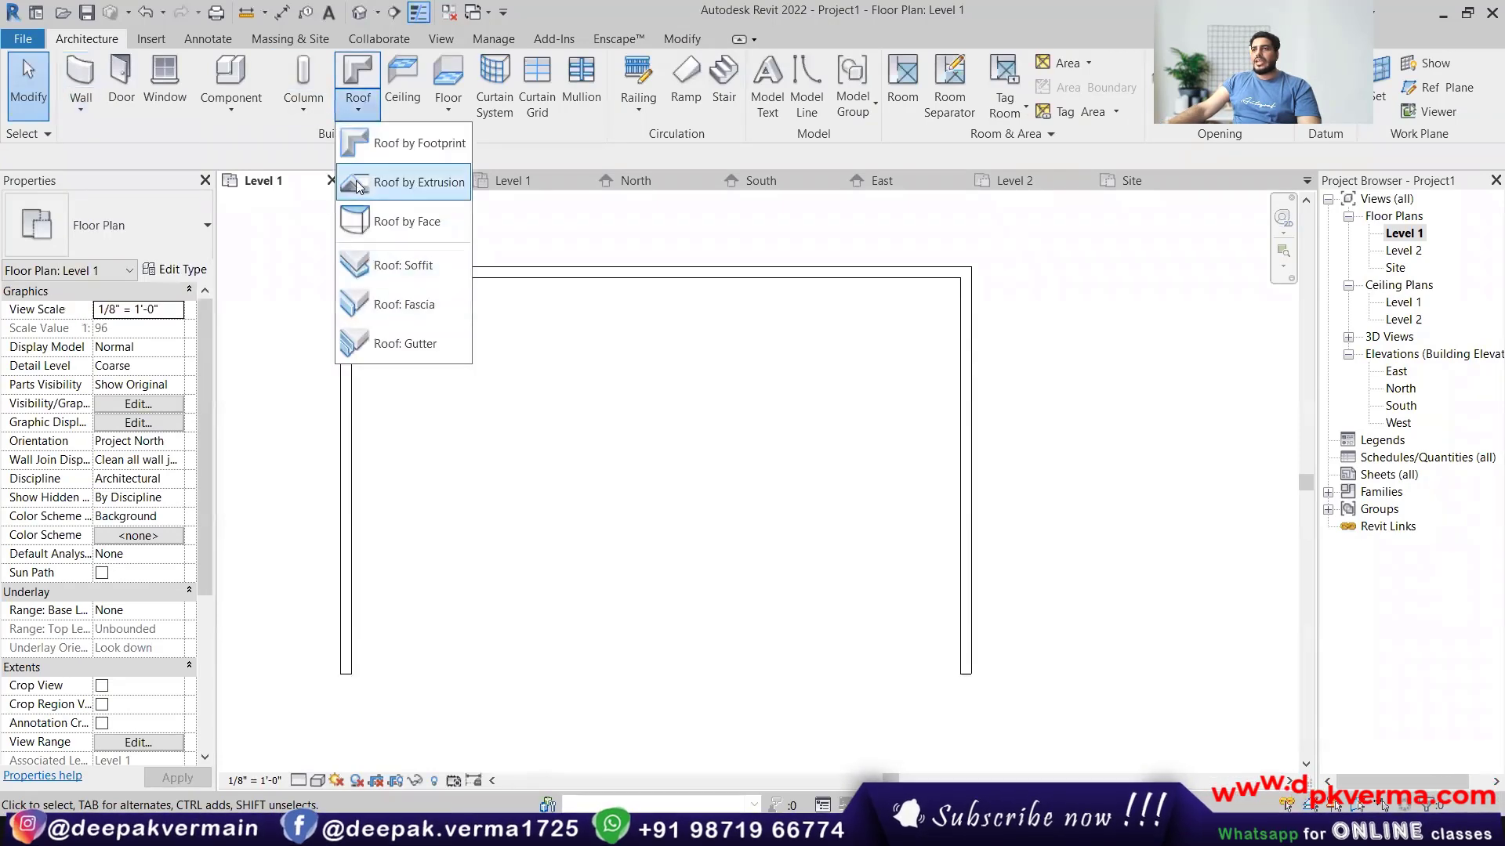
left_click(928, 406)
left_click_drag(1030, 291, 303, 407)
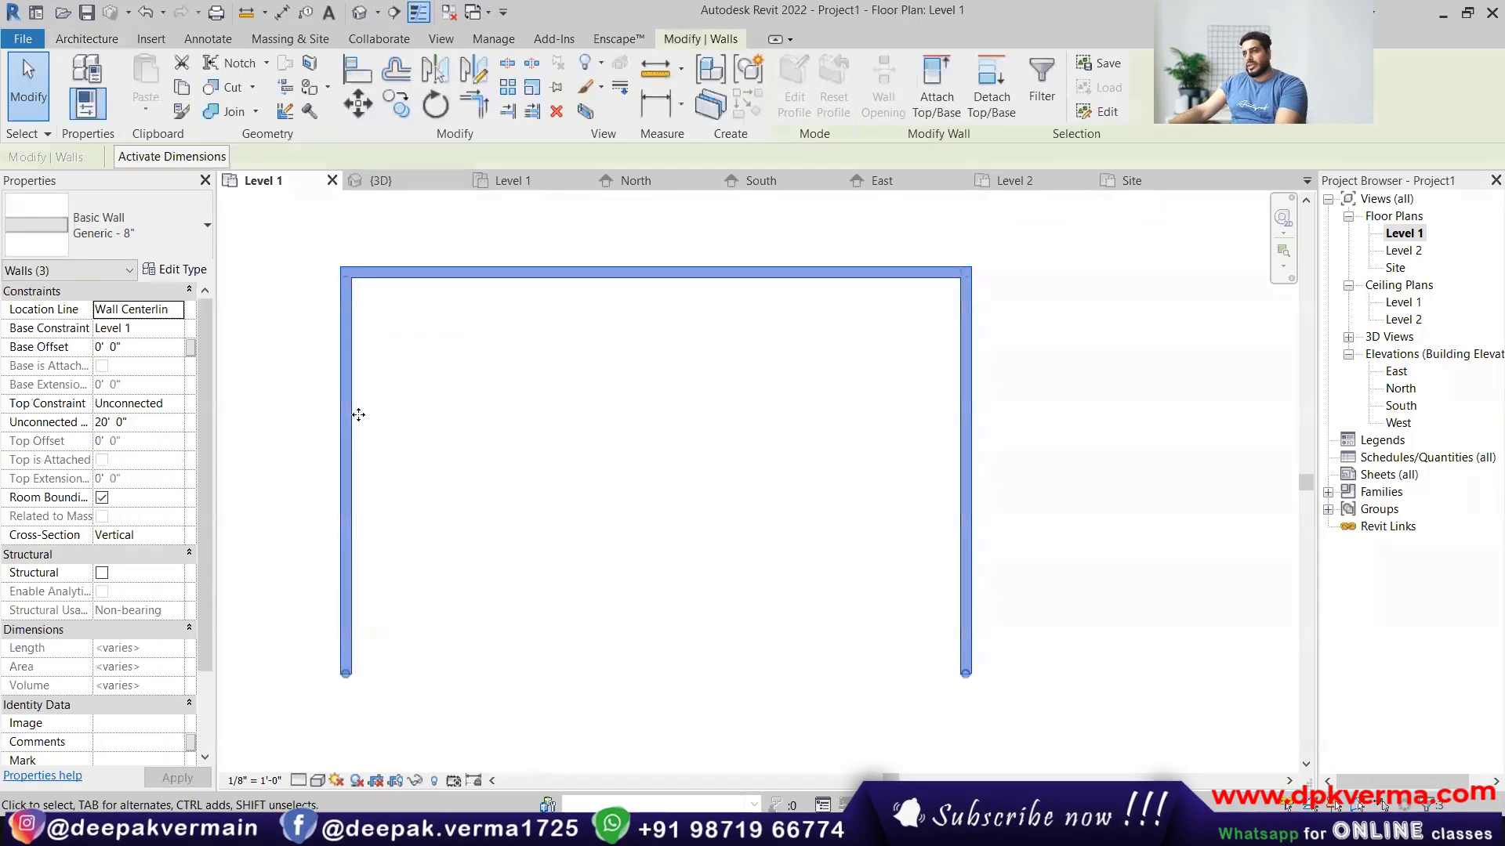
key("Delete")
Draw a rectangle of Generic - 8" walls on the Level 1 plan with the wall height up to Level 2.
left_click(76, 67)
left_click(807, 66)
left_click(210, 165)
left_click(235, 210)
left_click(511, 360)
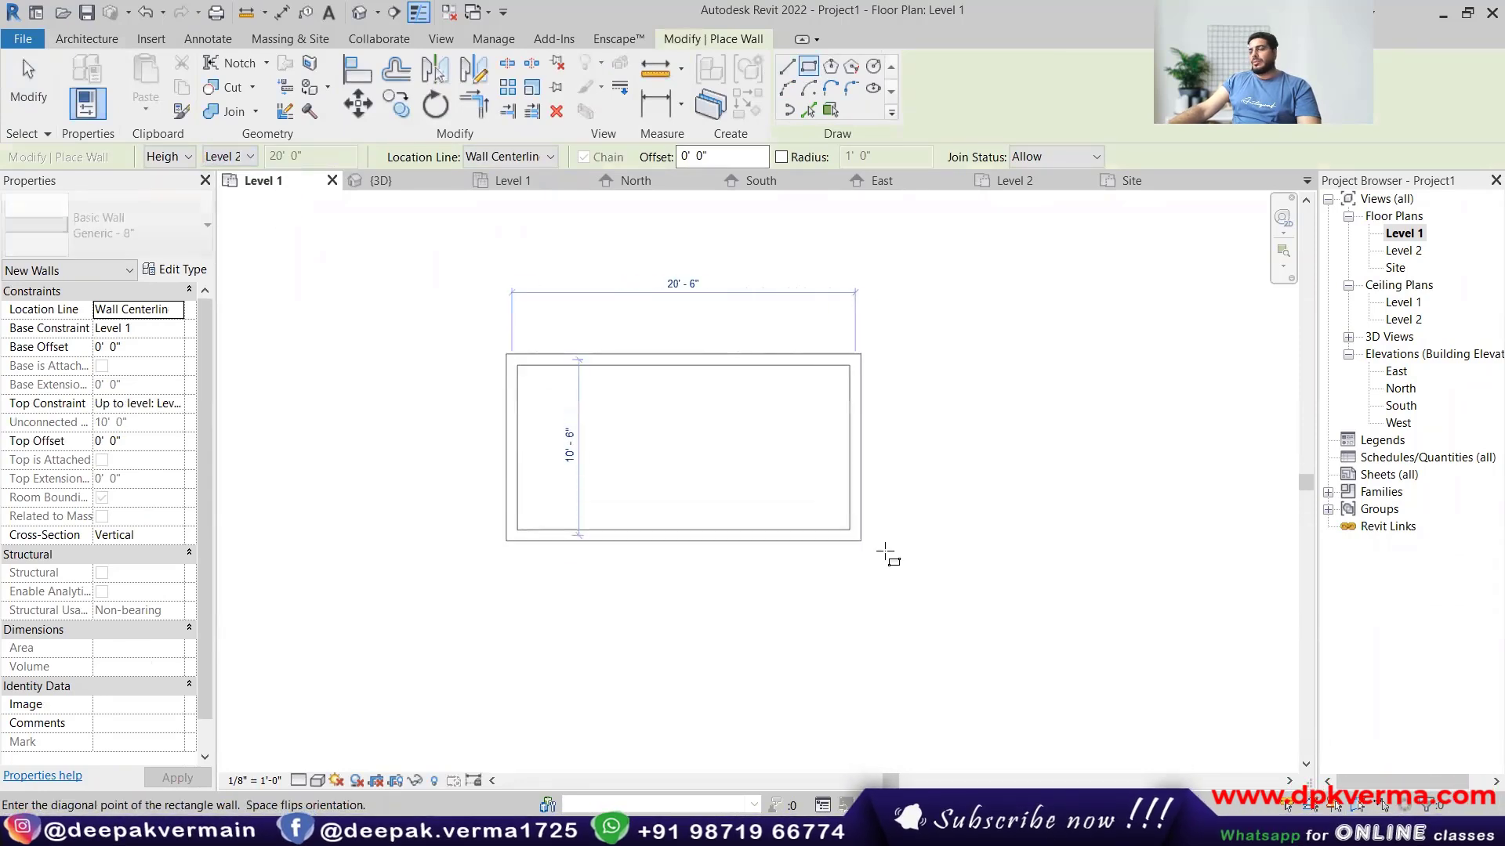
scroll(1135, 713, "down", 3)
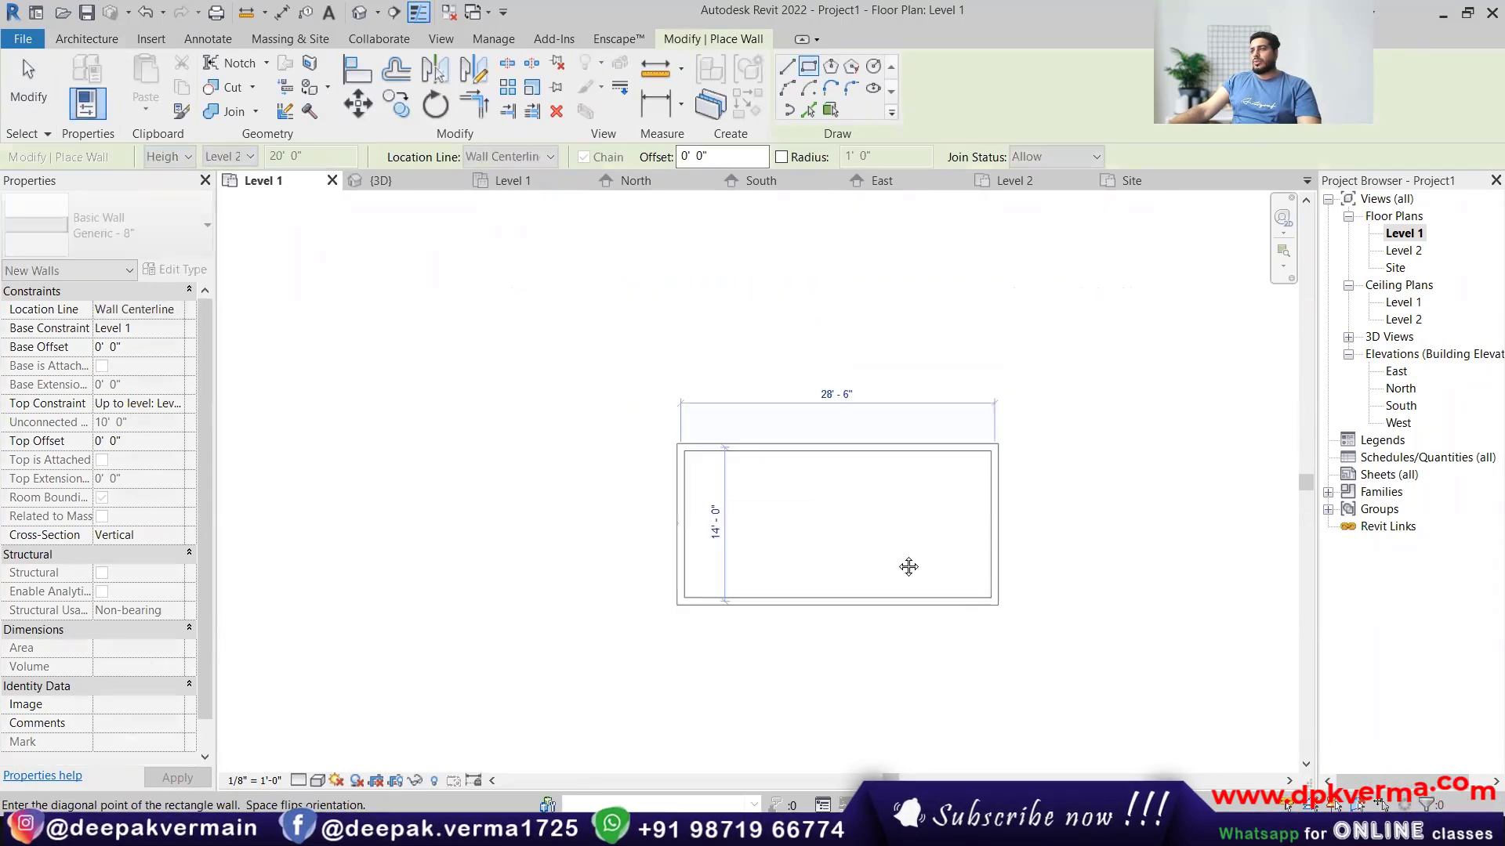
left_click(1022, 635)
right_click(1082, 306)
right_click(1119, 326)
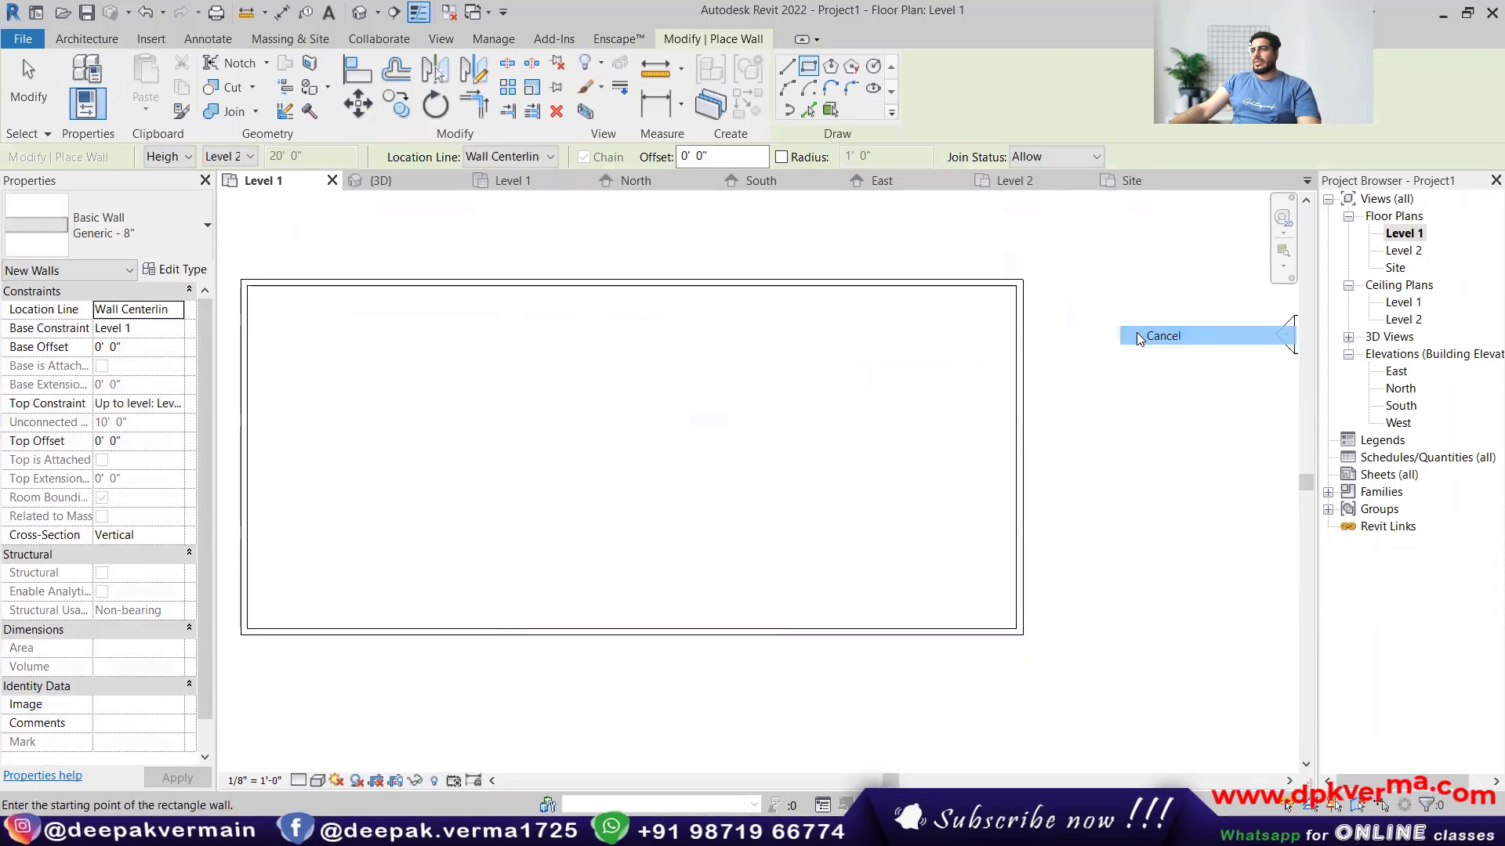
left_click(1163, 337)
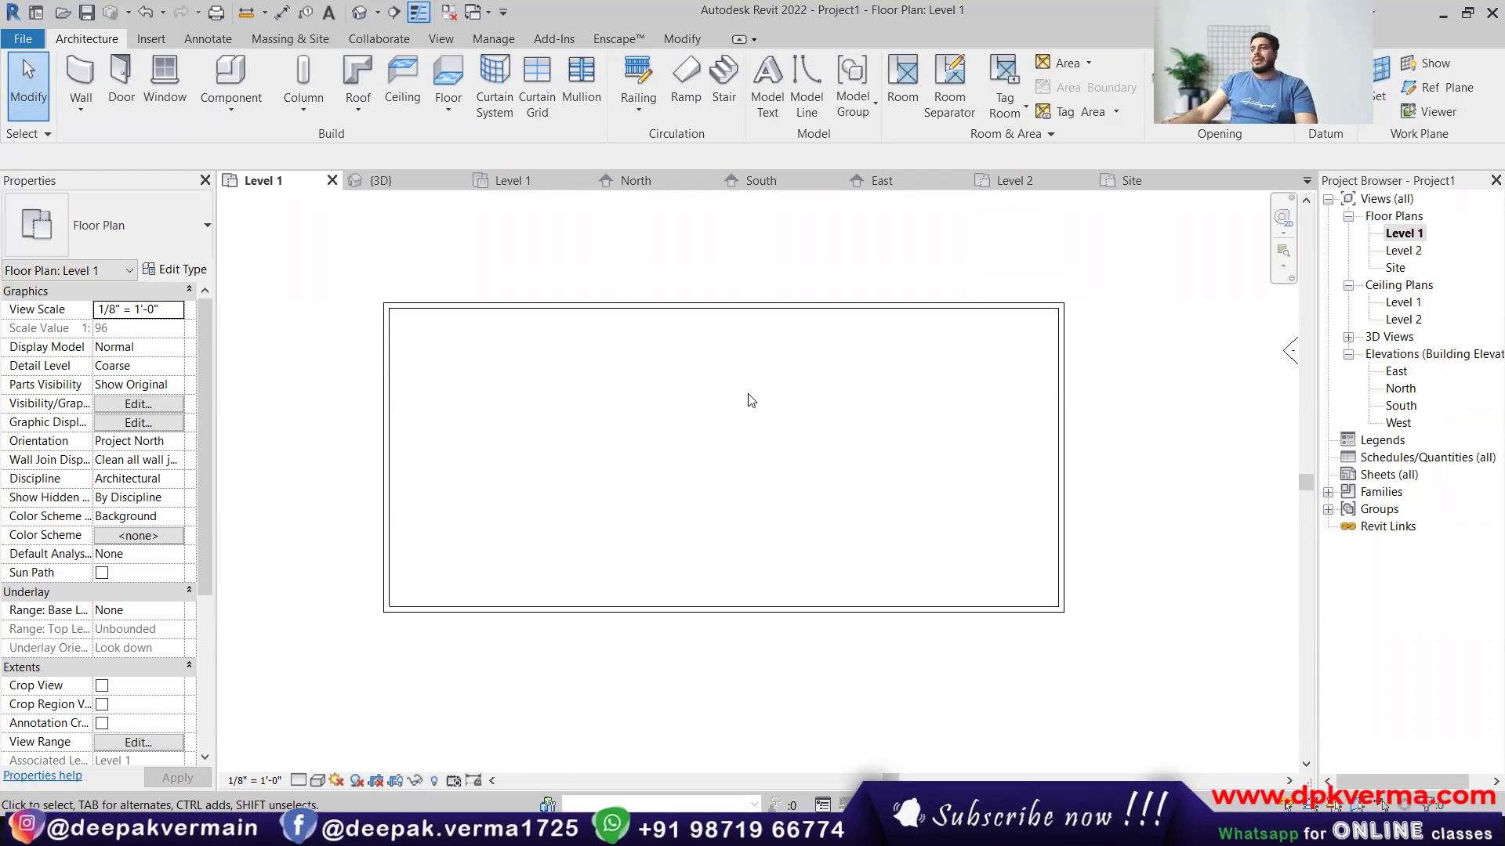
Examine the new walls against the level lines in the North elevation.
double_click(1402, 391)
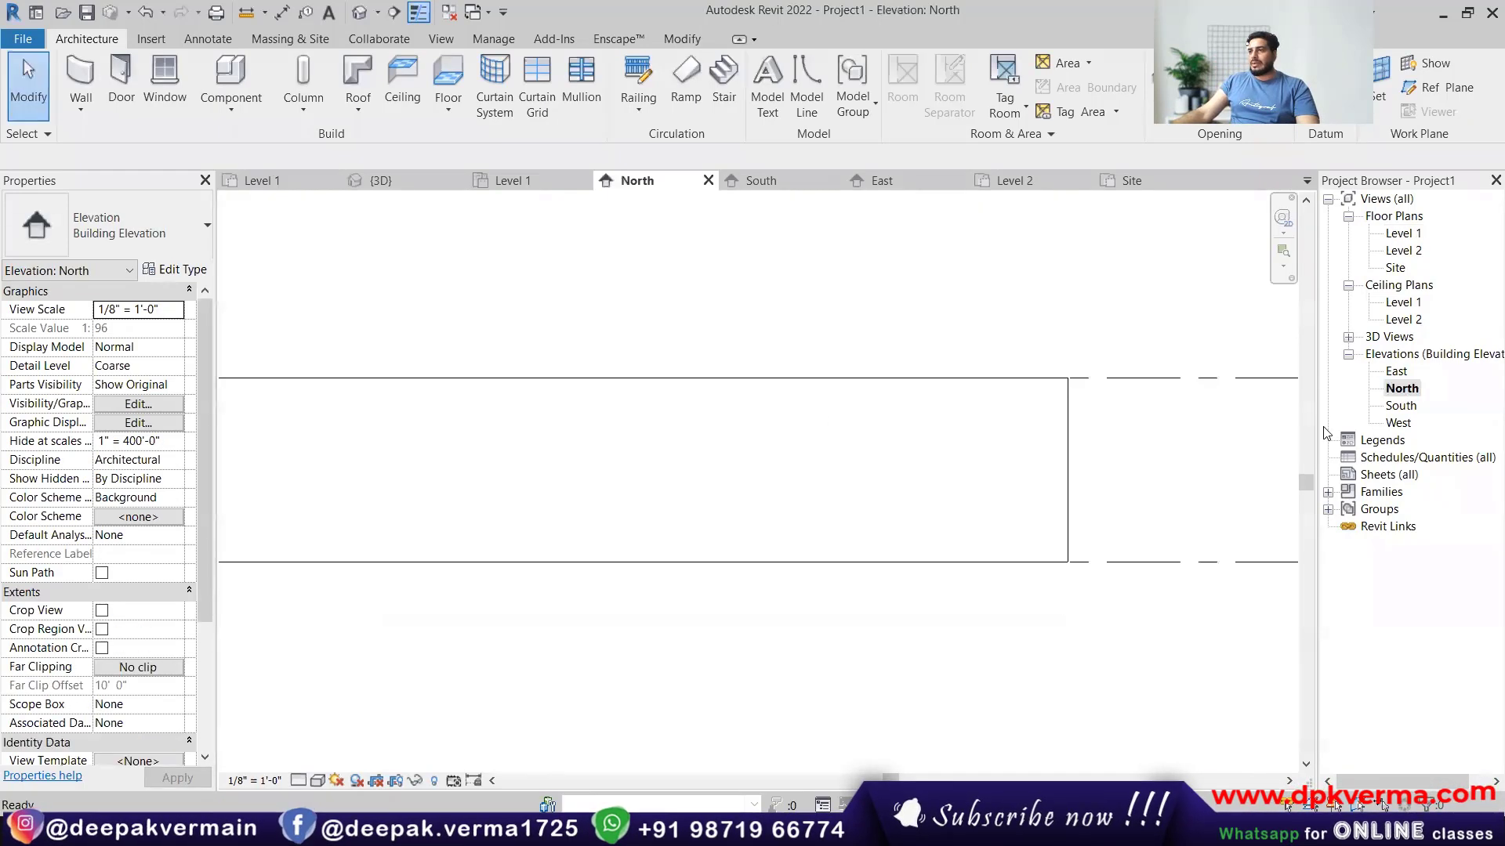
scroll(839, 463, "down", 3)
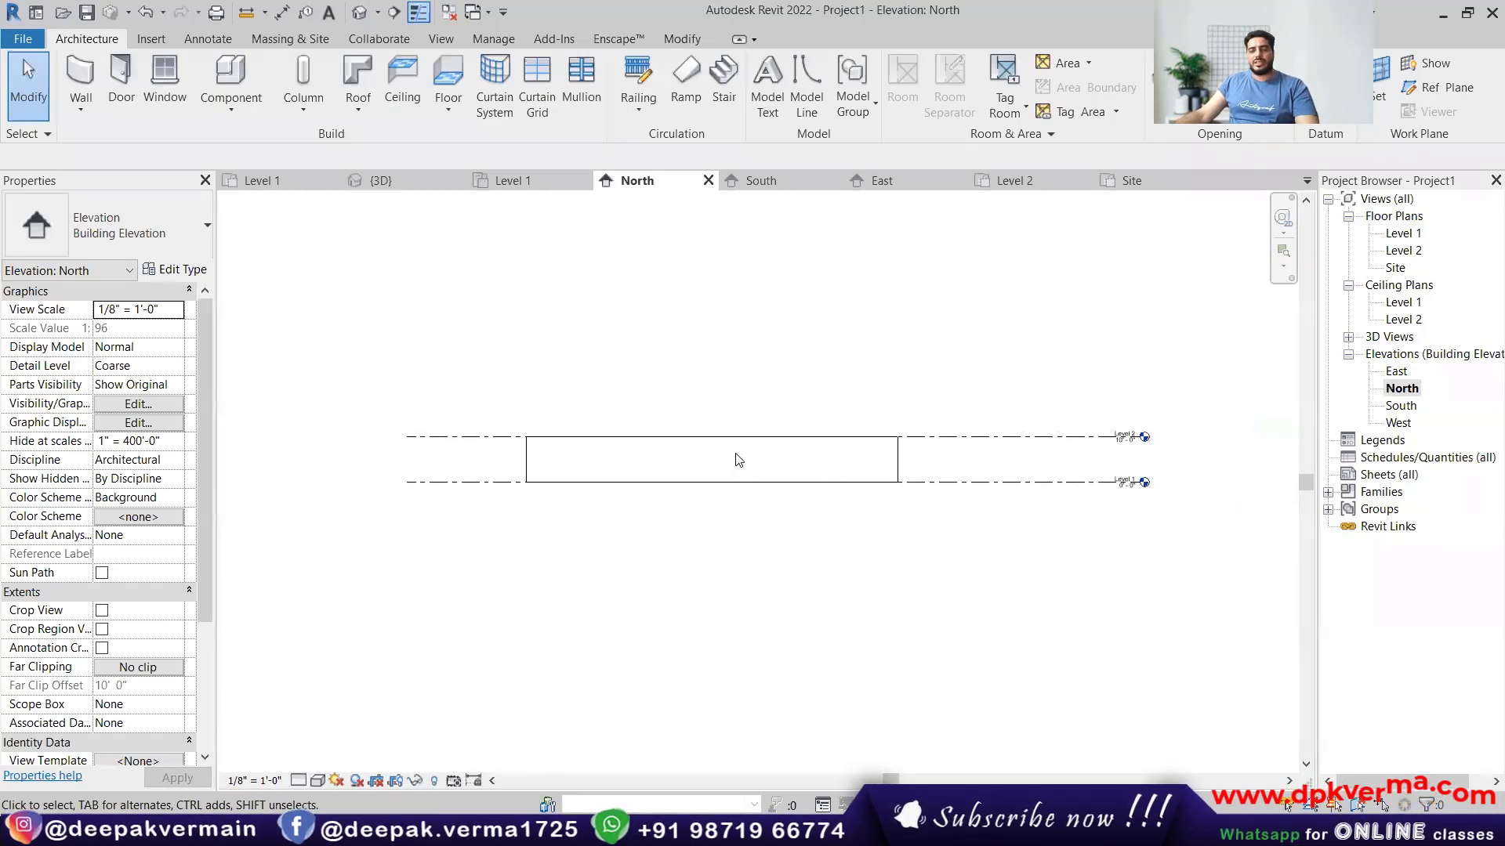
scroll(705, 454, "up", 2)
scroll(619, 453, "up", 1)
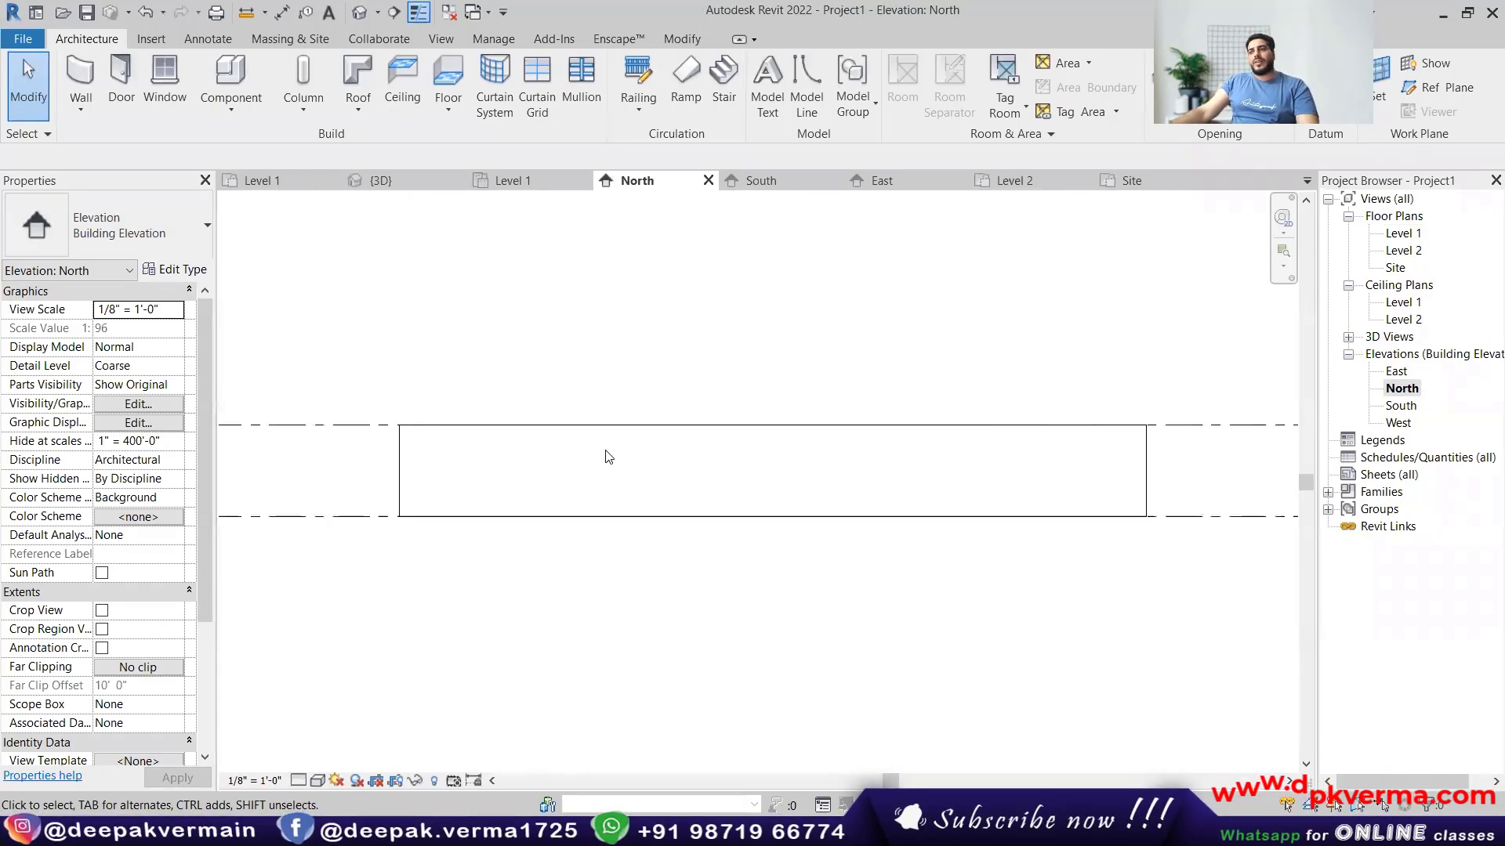
scroll(787, 368, "down", 1)
middle_click_drag(505, 454, 427, 454)
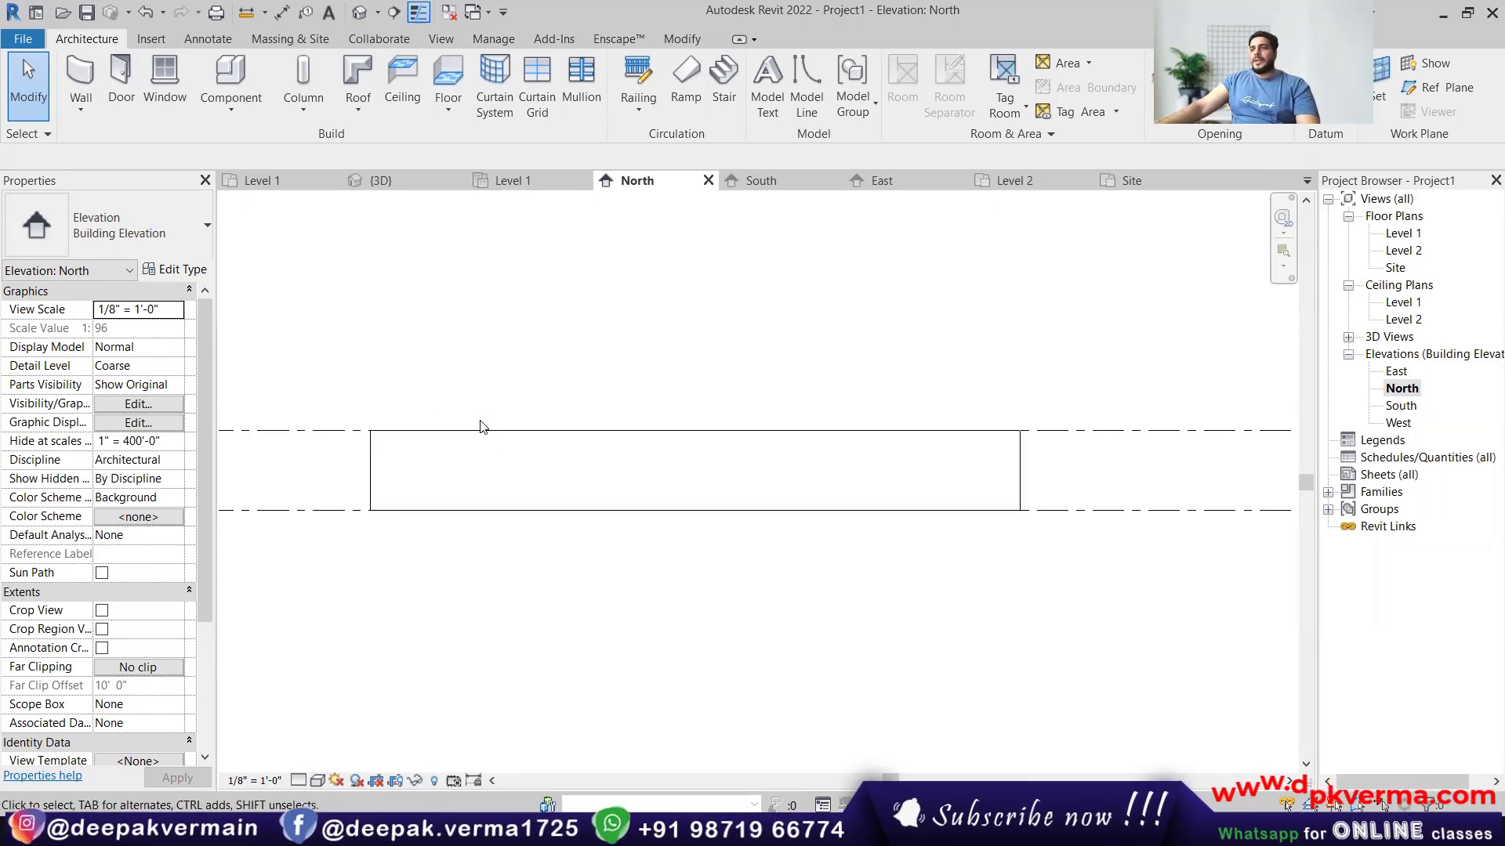
On the Level 1 plan, move the west, south and east walls inward to make the rectangle about 50' 6" by 21' 0".
double_click(1396, 233)
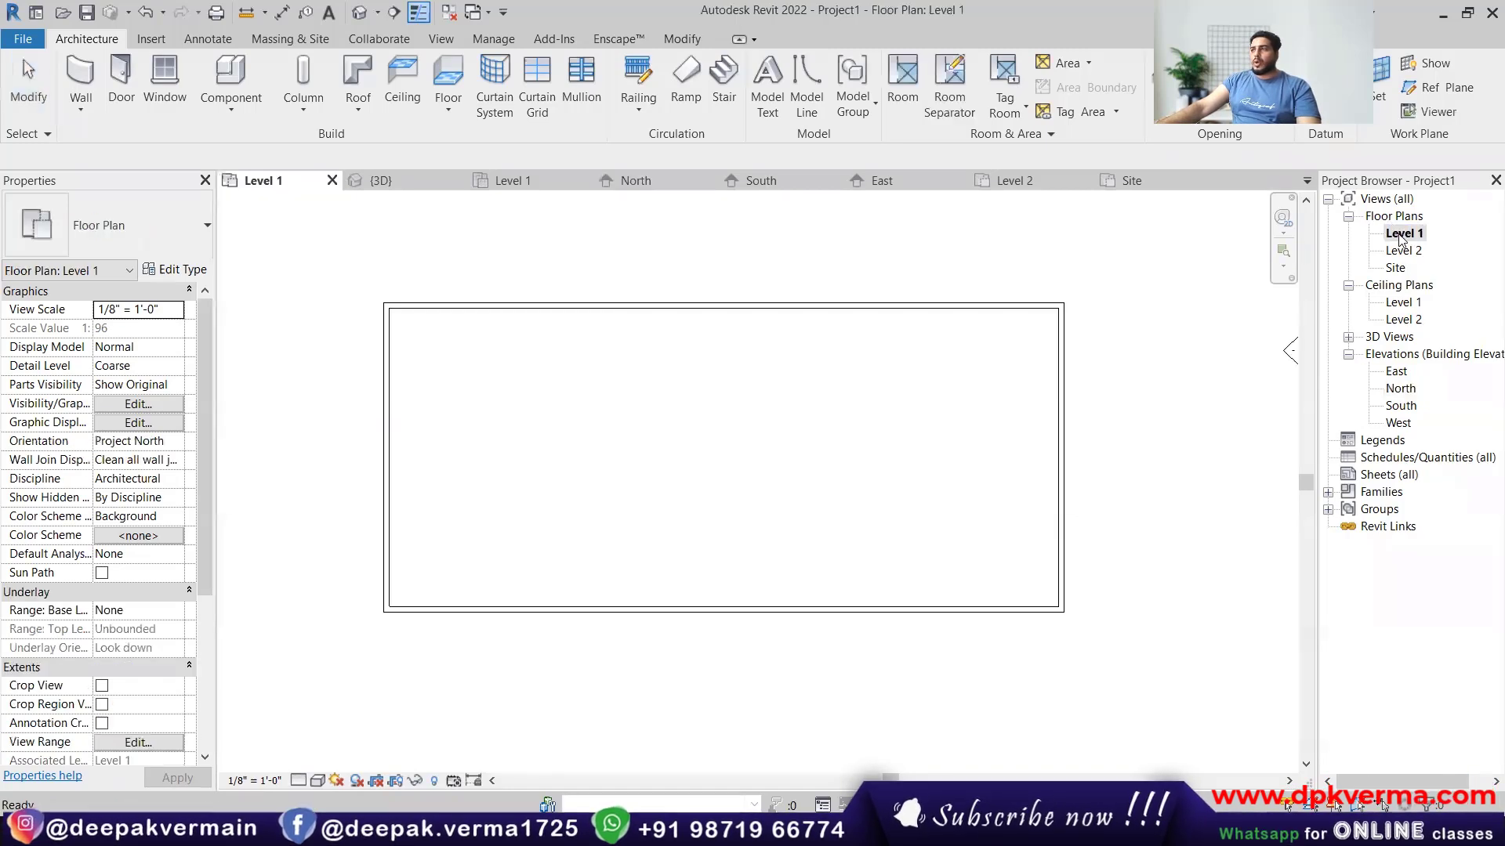
scroll(807, 420, "down", 2)
left_click_drag(446, 424, 625, 439)
left_click_drag(769, 596, 779, 491)
middle_click_drag(852, 430, 633, 468)
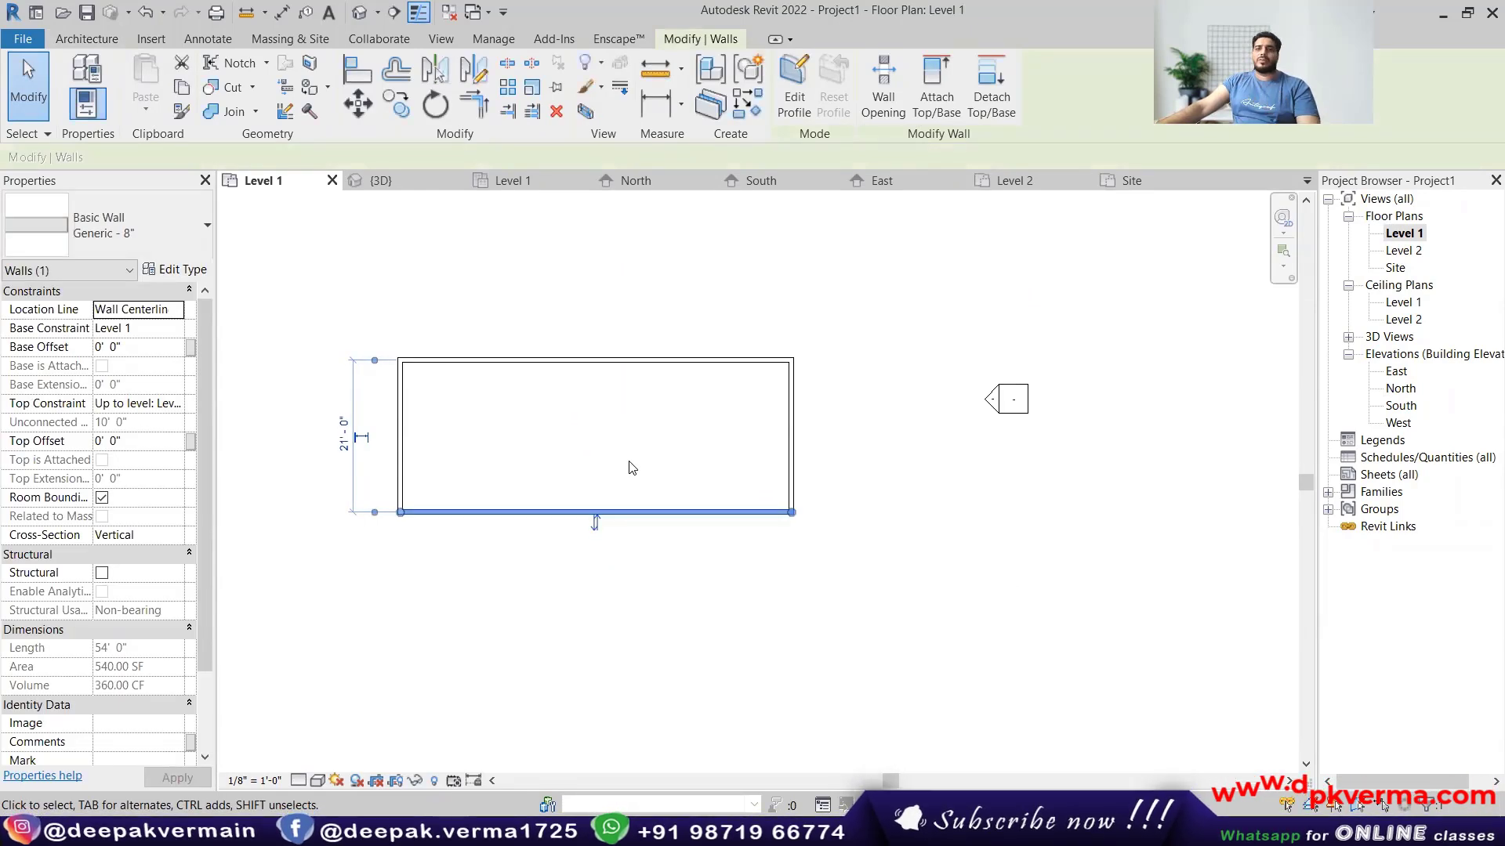
left_click(632, 468)
left_click_drag(791, 450, 768, 451)
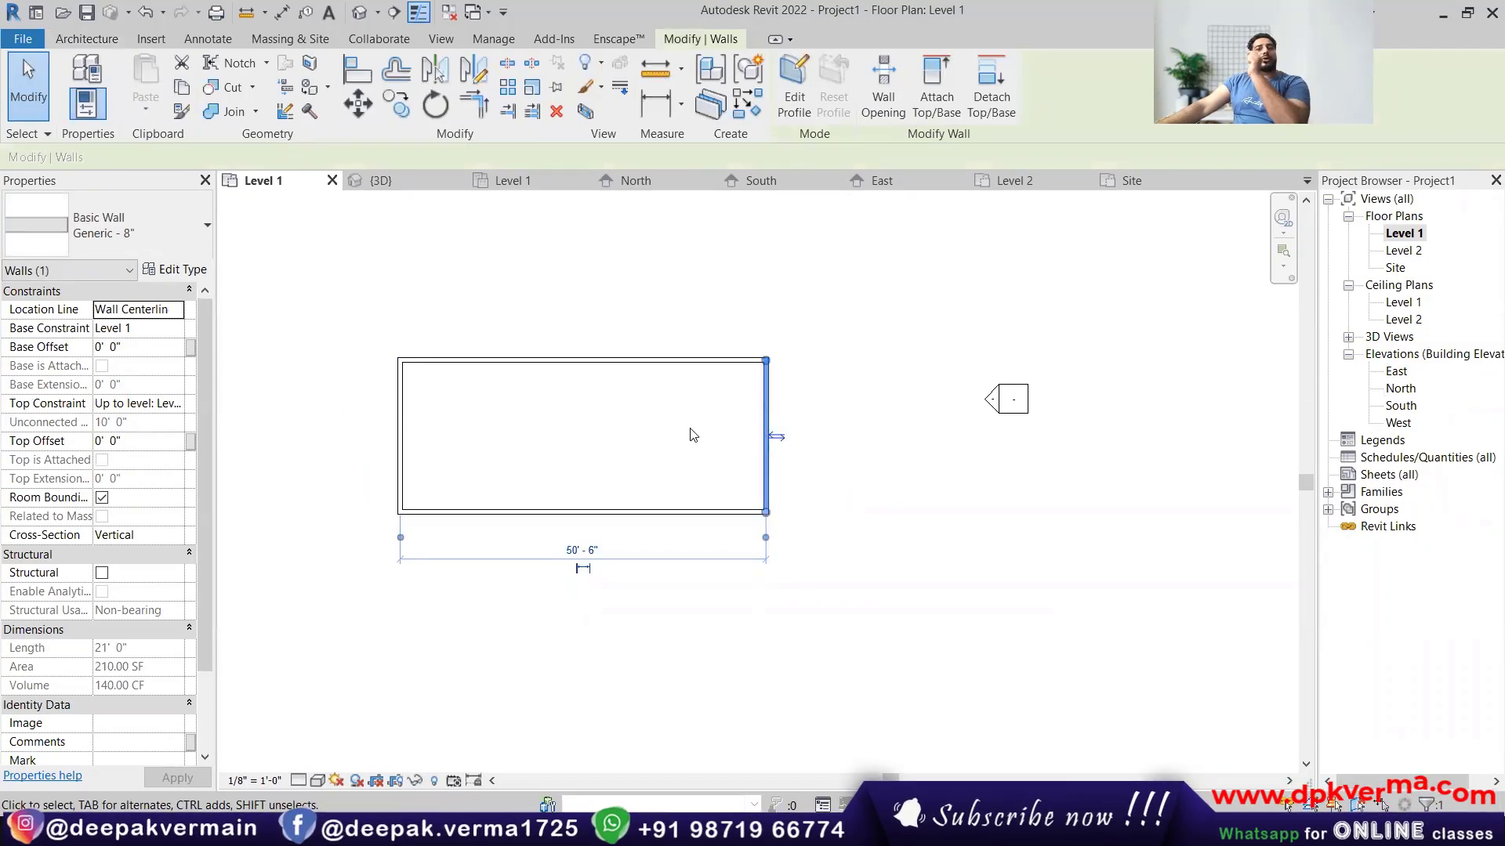
left_click(632, 434)
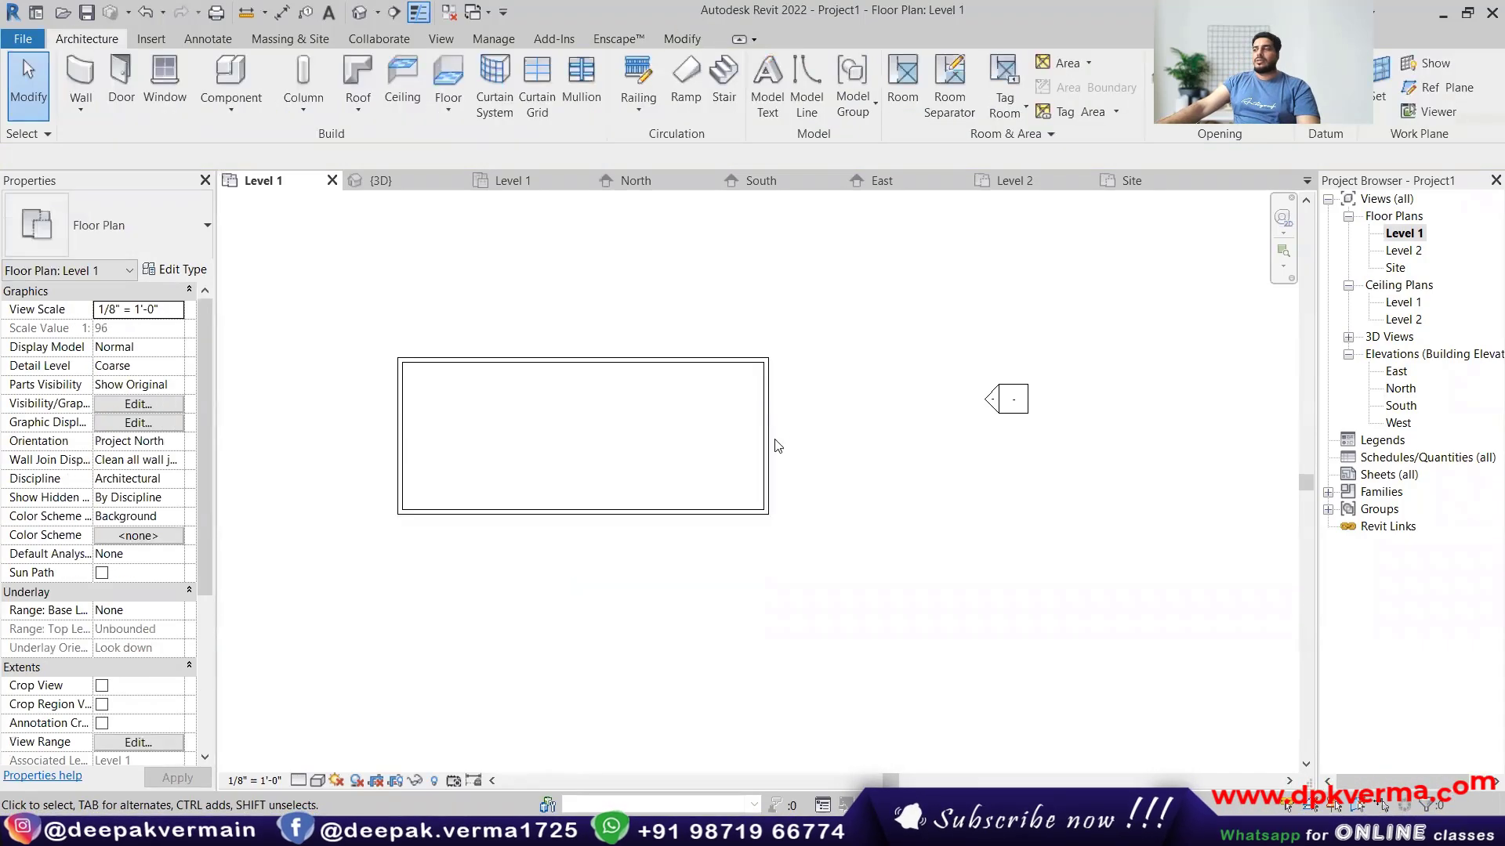
Start a Roof by Extrusion in the North elevation.
double_click(1401, 388)
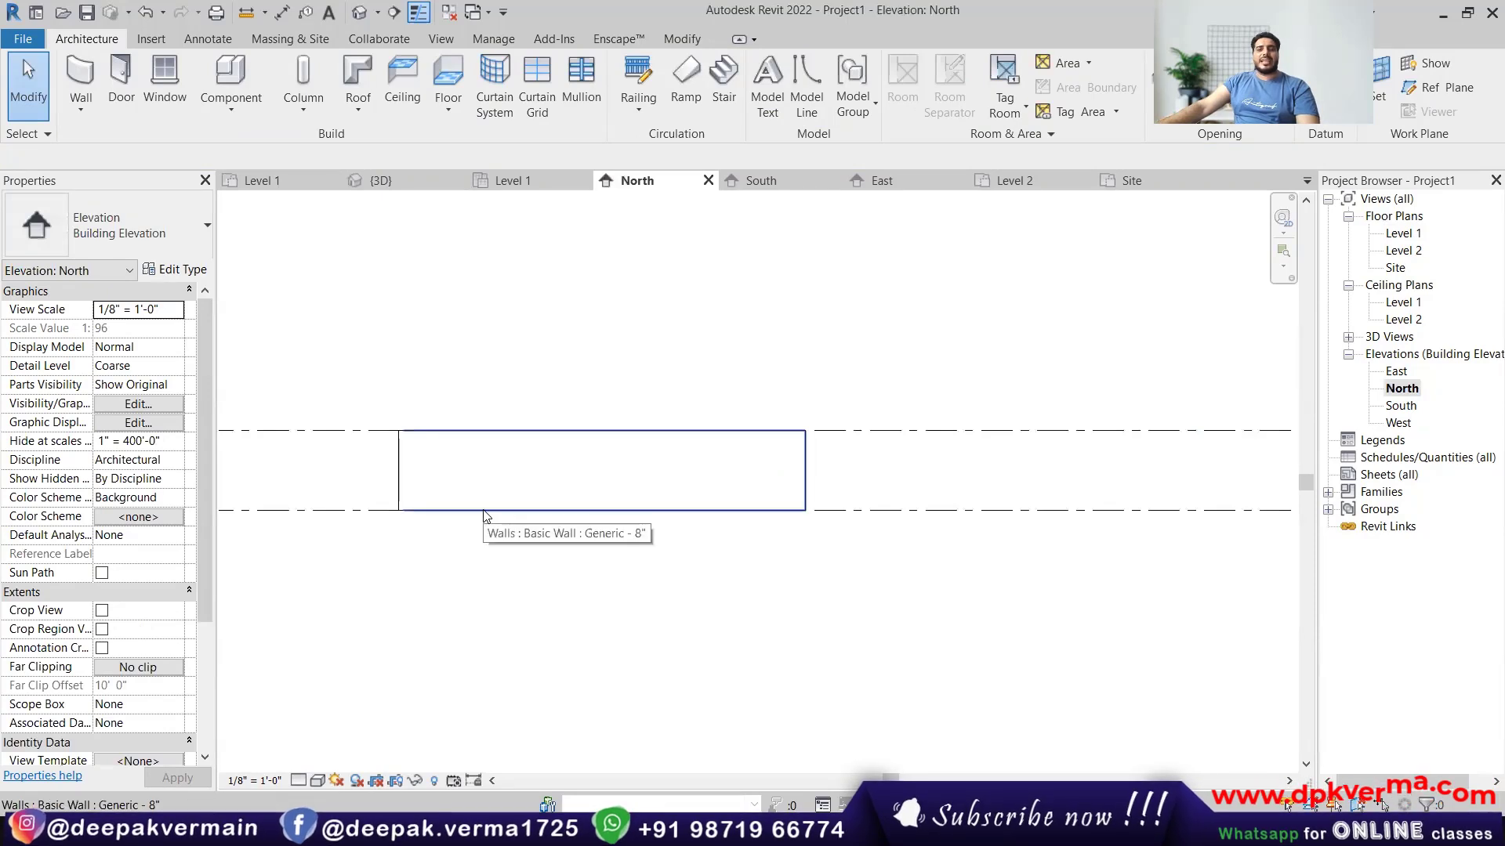
scroll(483, 516, "up", 1)
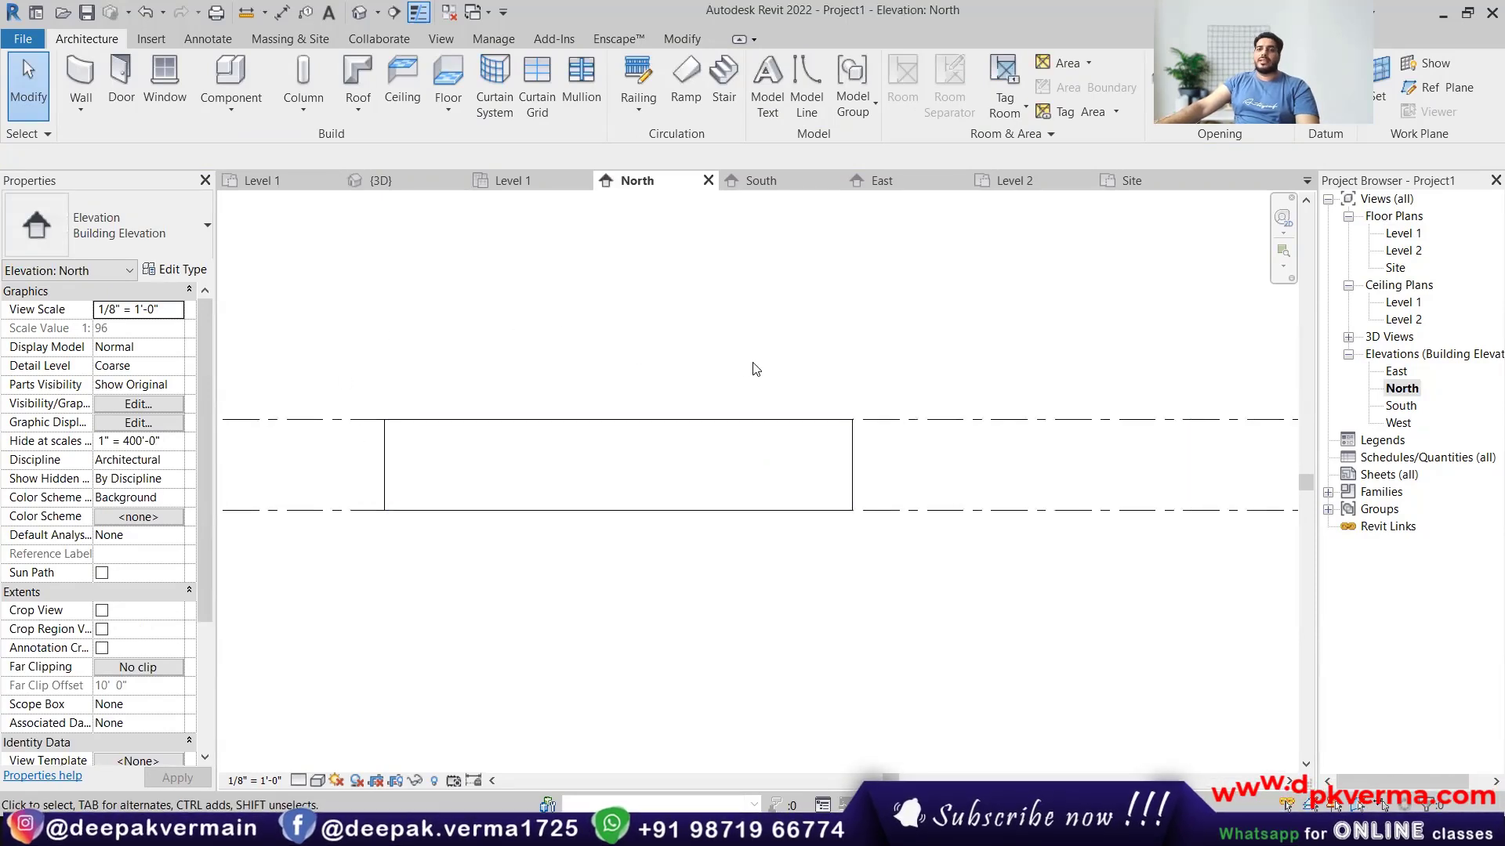
middle_click_drag(589, 401, 599, 403)
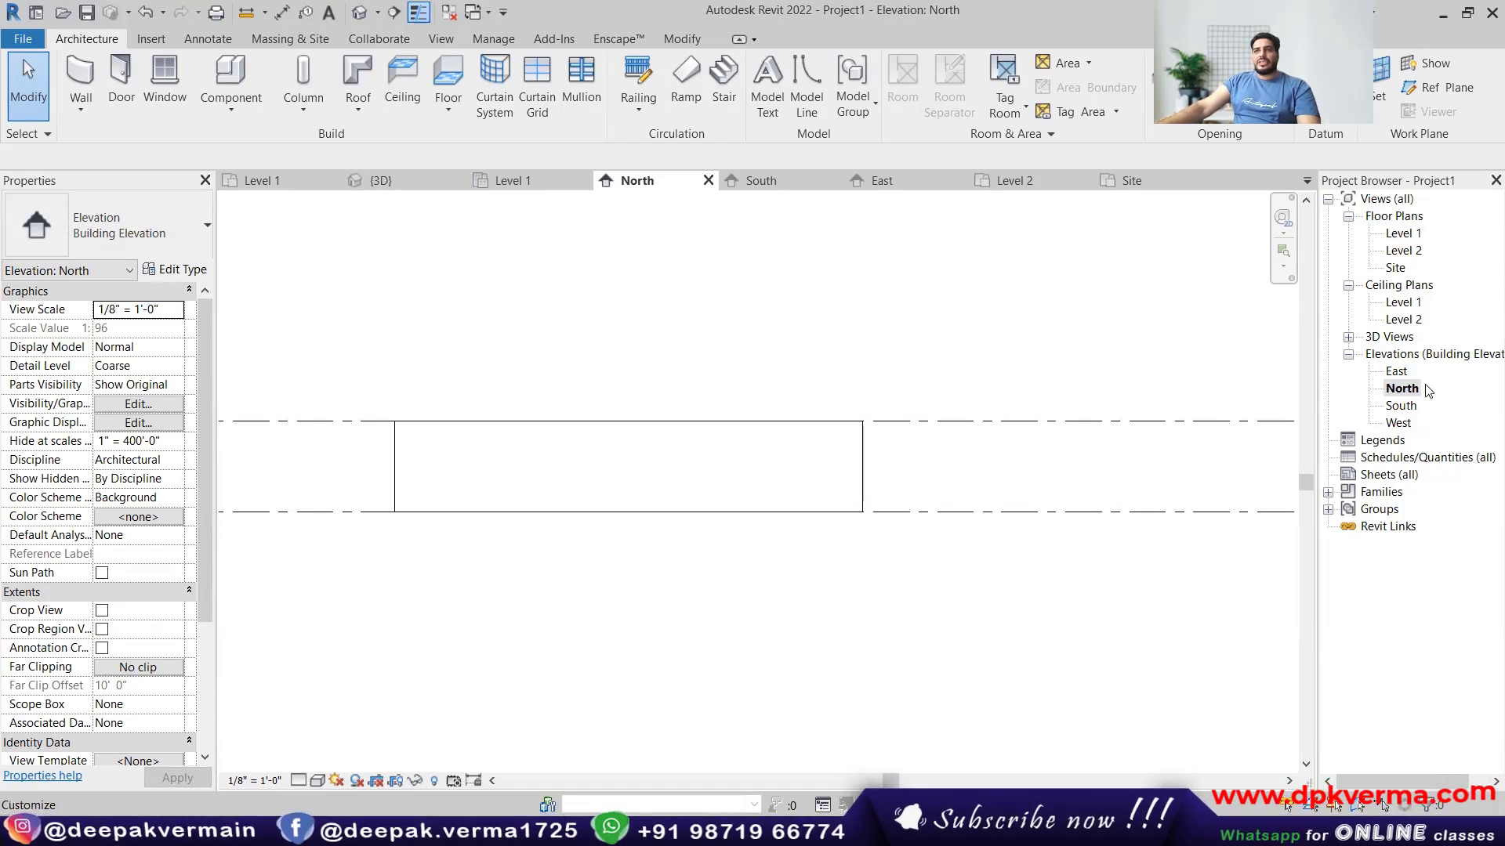
left_click(359, 105)
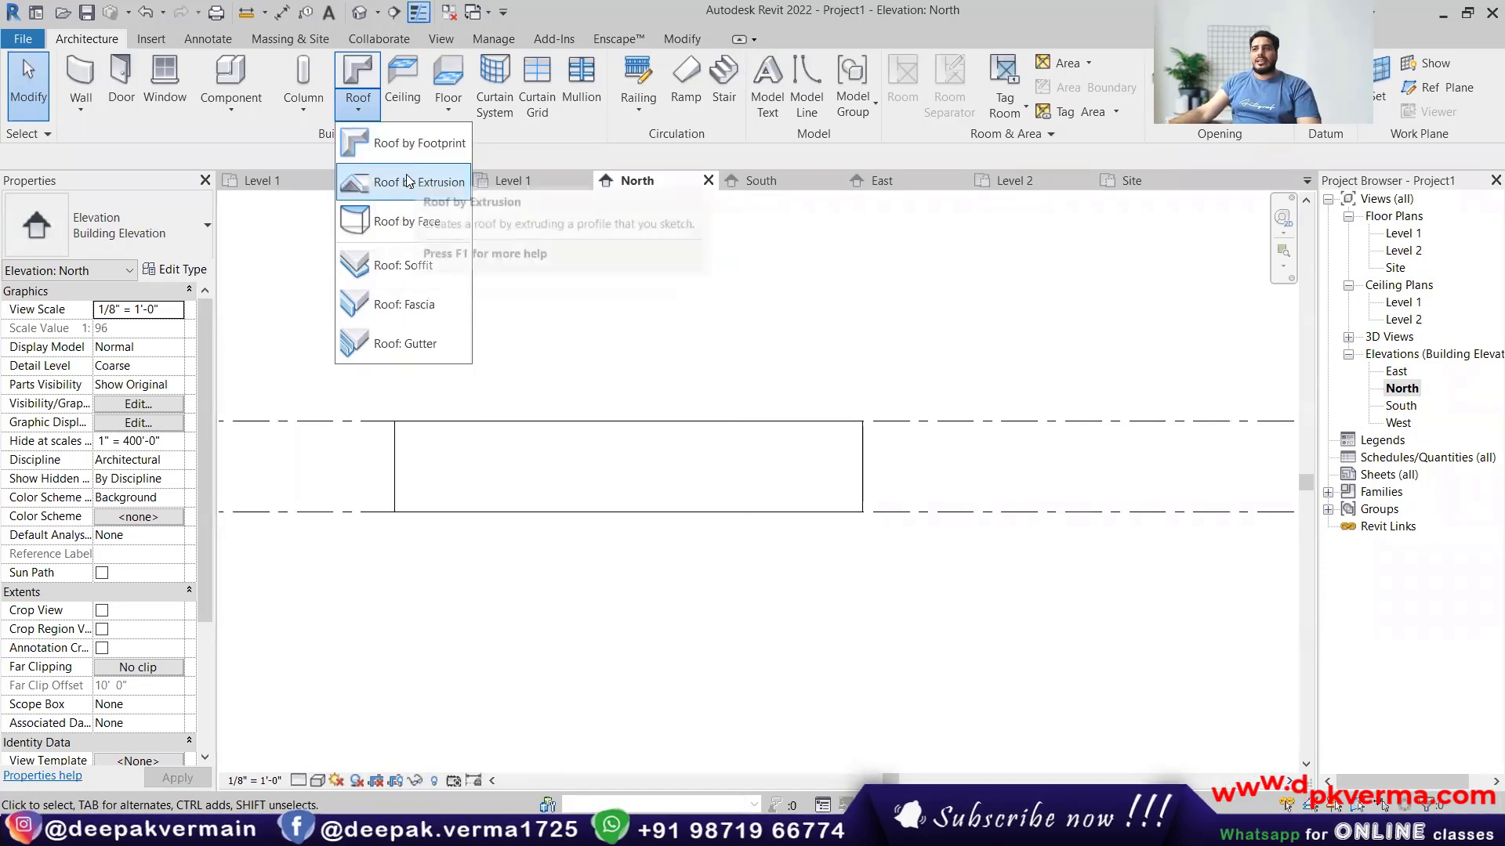
left_click(406, 182)
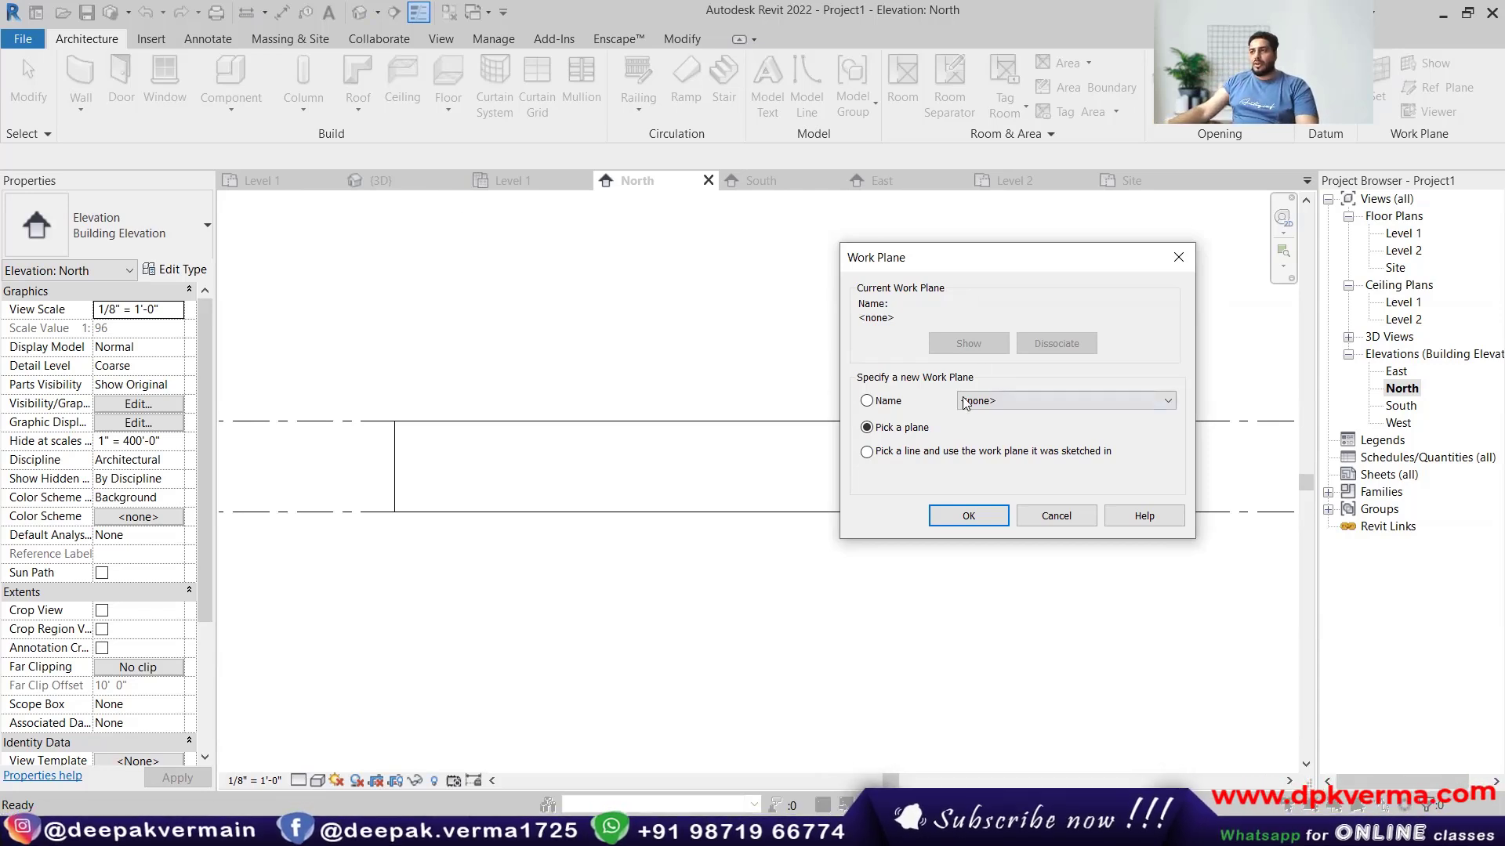
Try the other work plane options, by name and by picking a line, and return to Pick a plane.
left_click(888, 402)
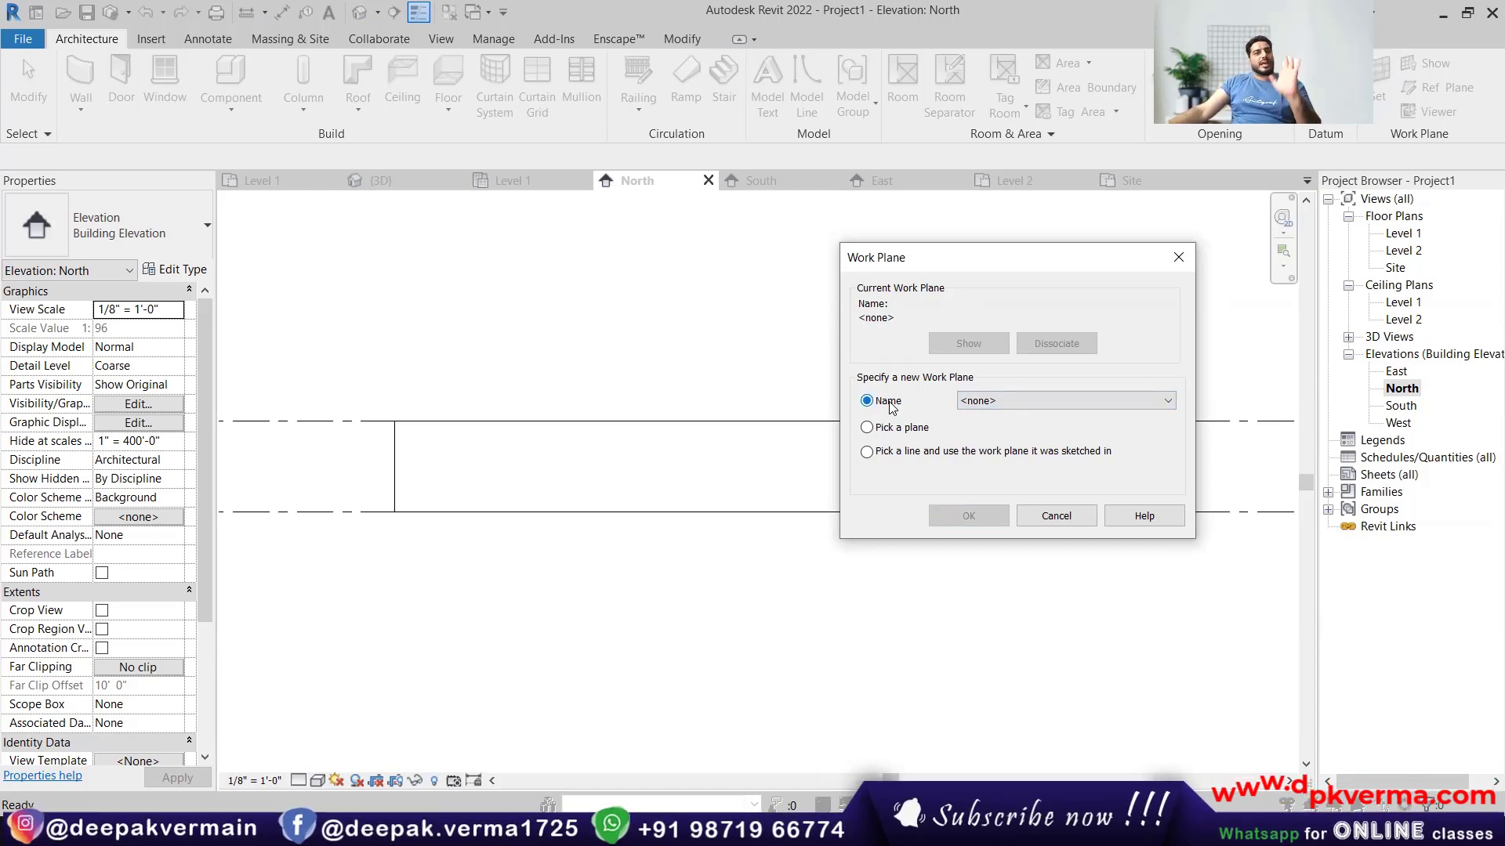
left_click(1038, 403)
left_click(1011, 400)
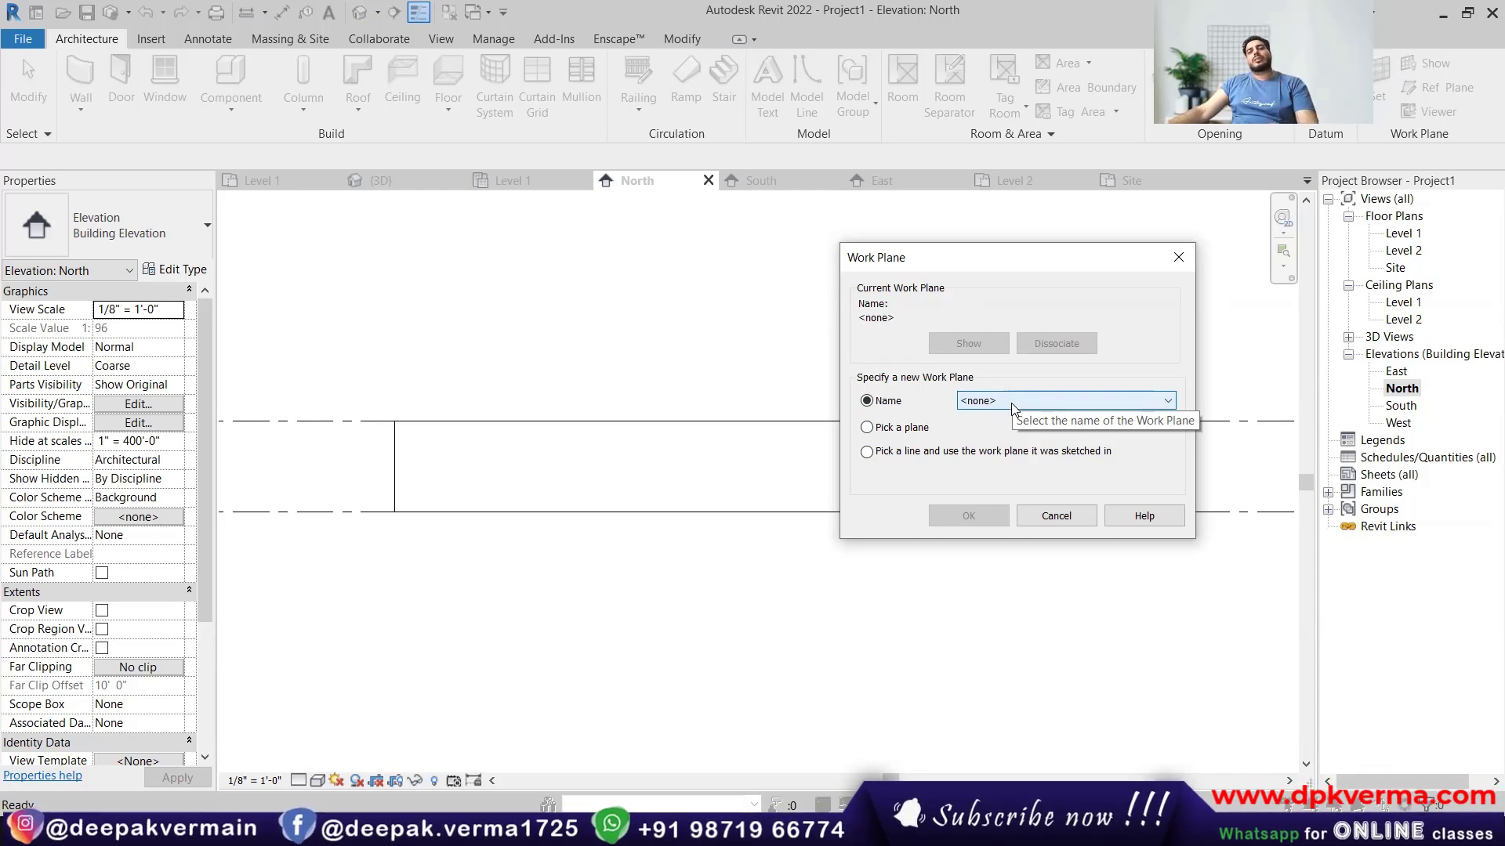
left_click(895, 432)
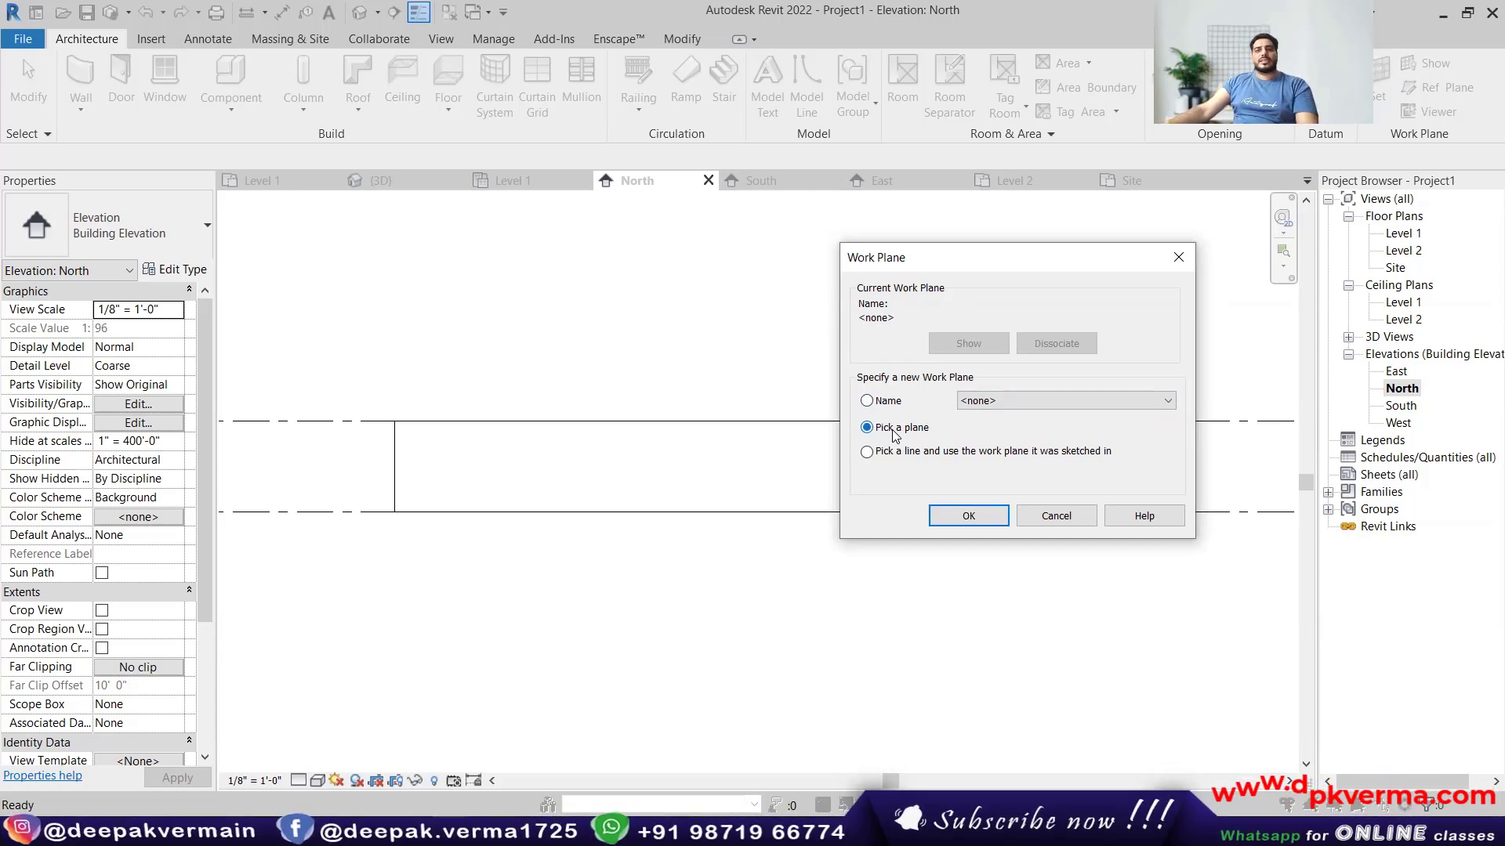
left_click(899, 459)
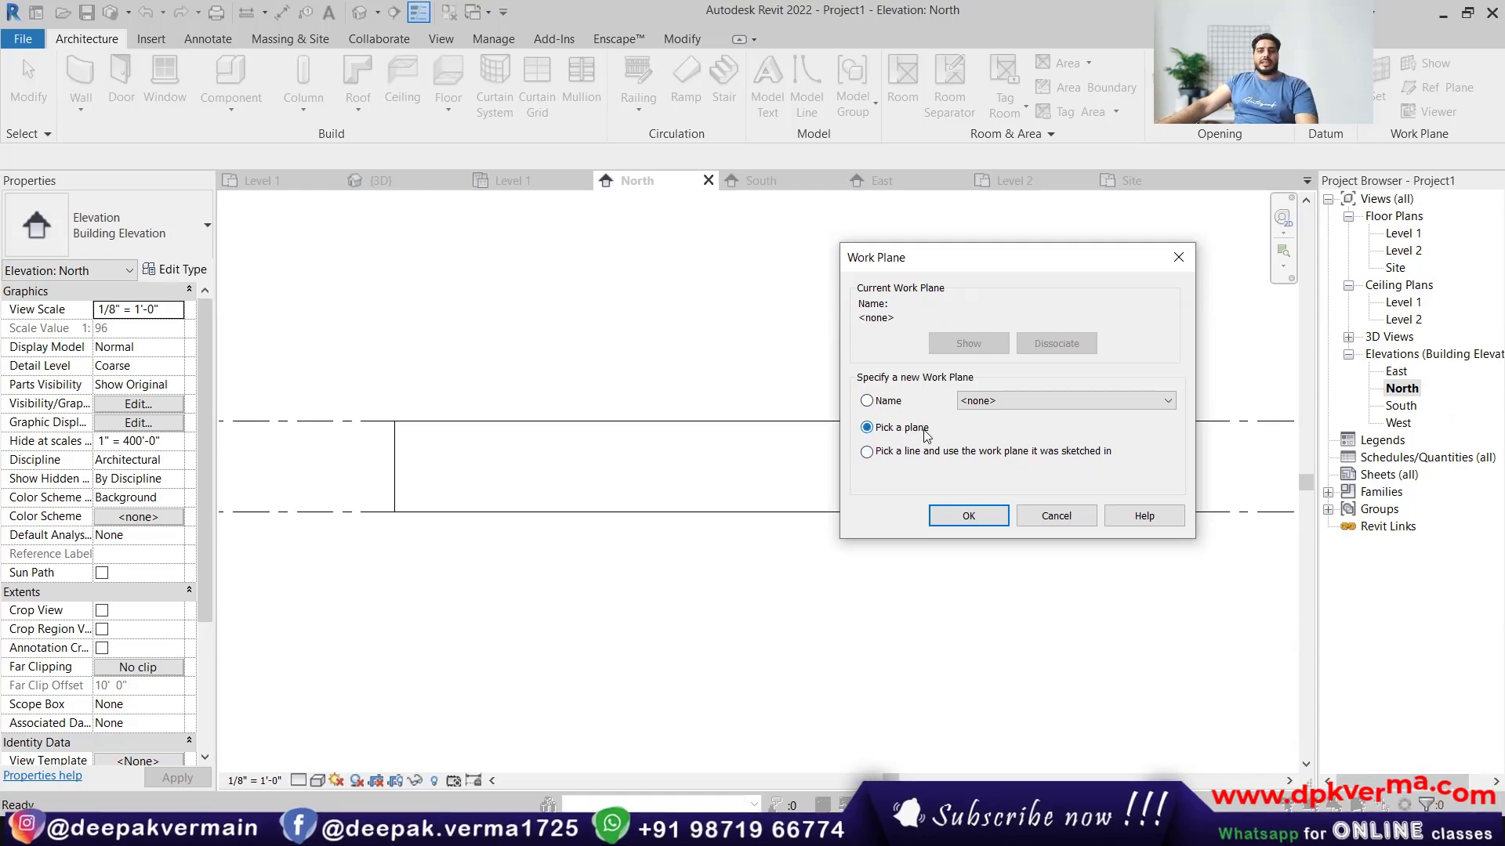
Pick the north wall's face as the roof's work plane and accept Level 2 with a 0' 0" offset as reference level.
left_click(967, 515)
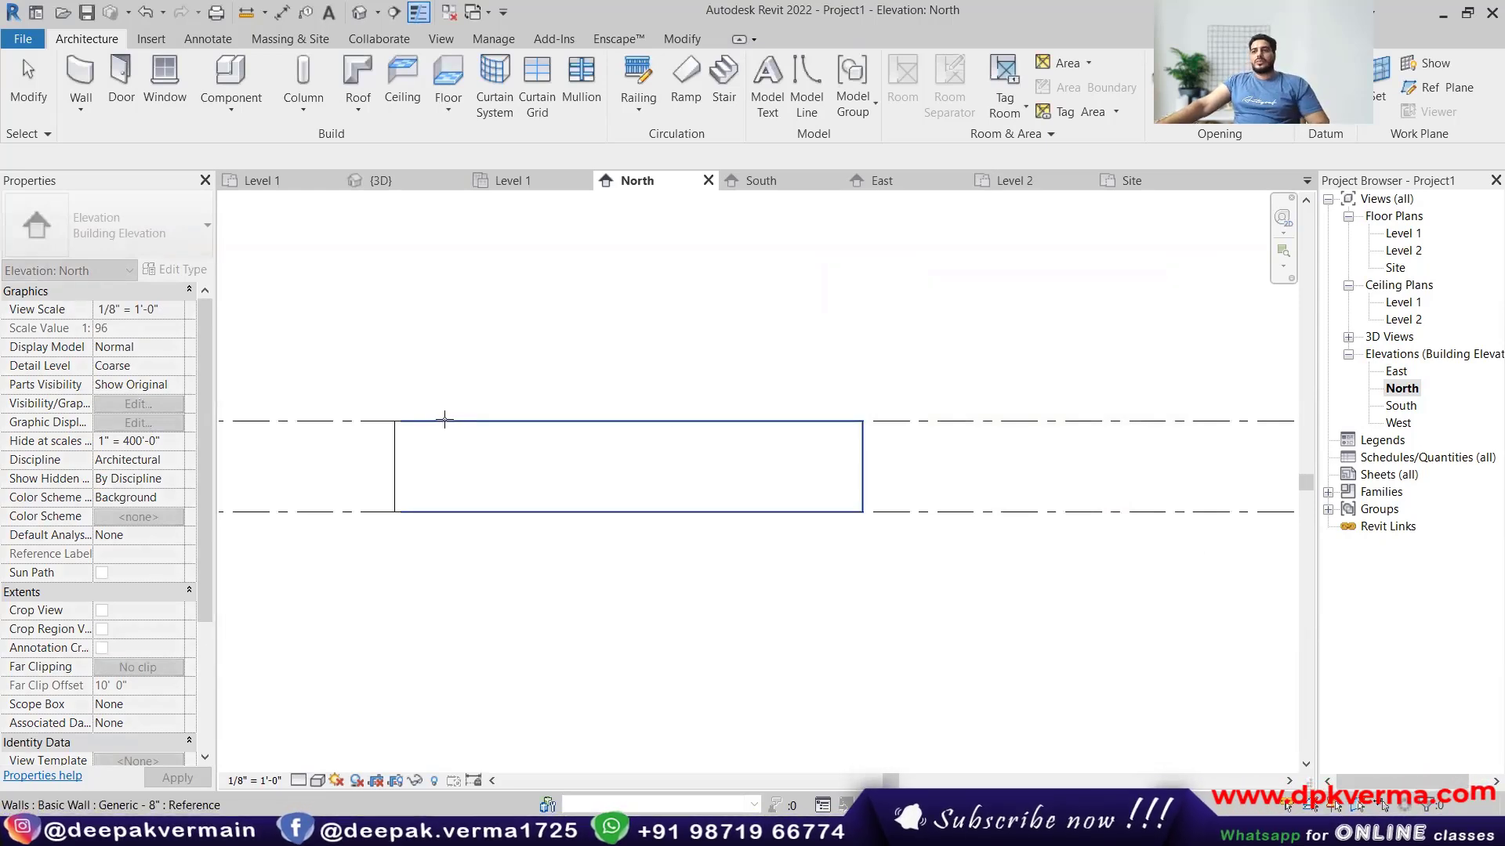
left_click(444, 419)
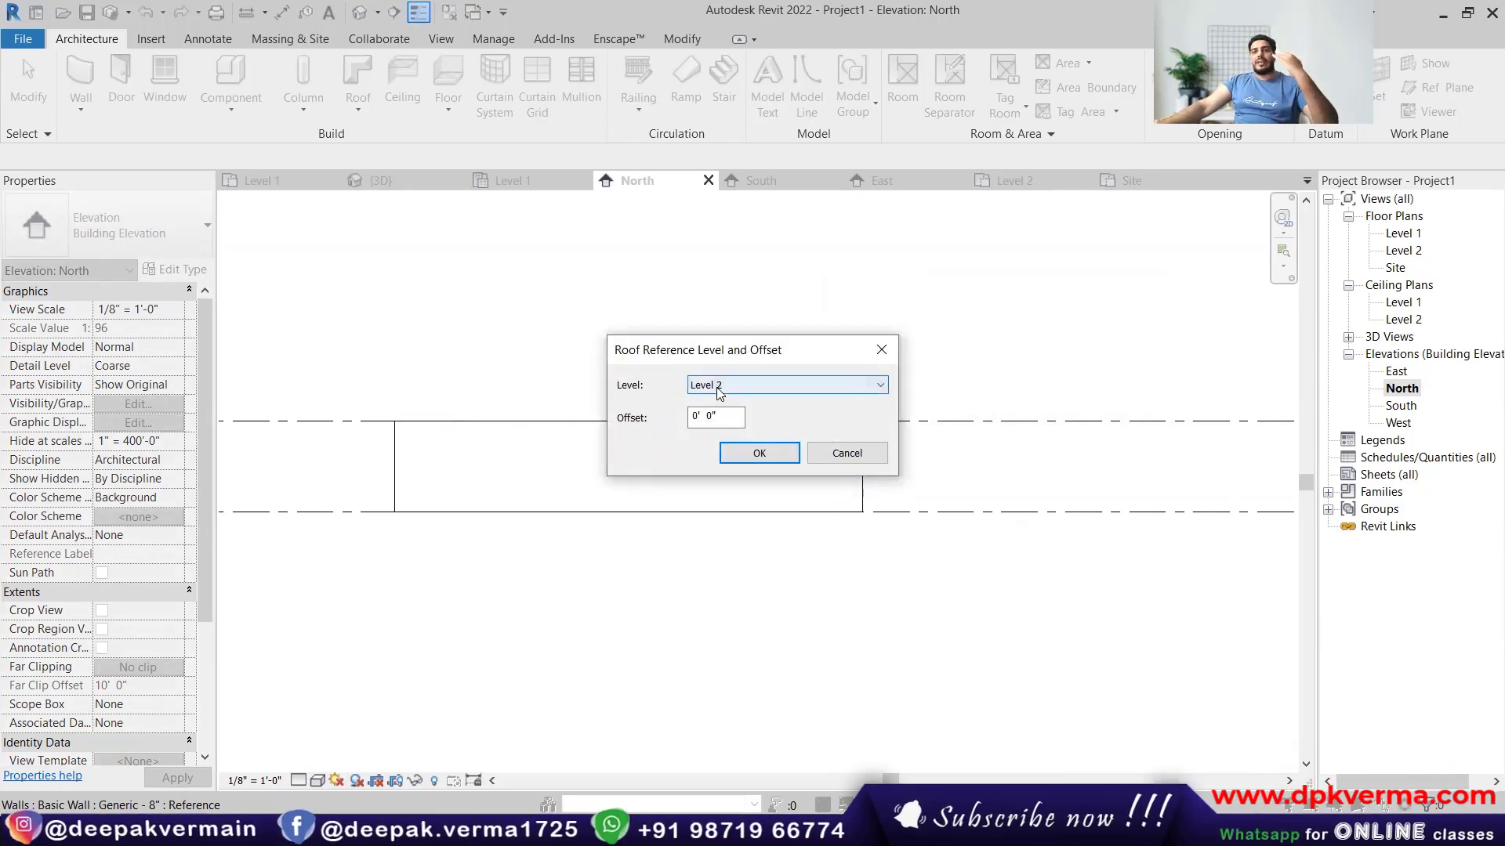
left_click(738, 450)
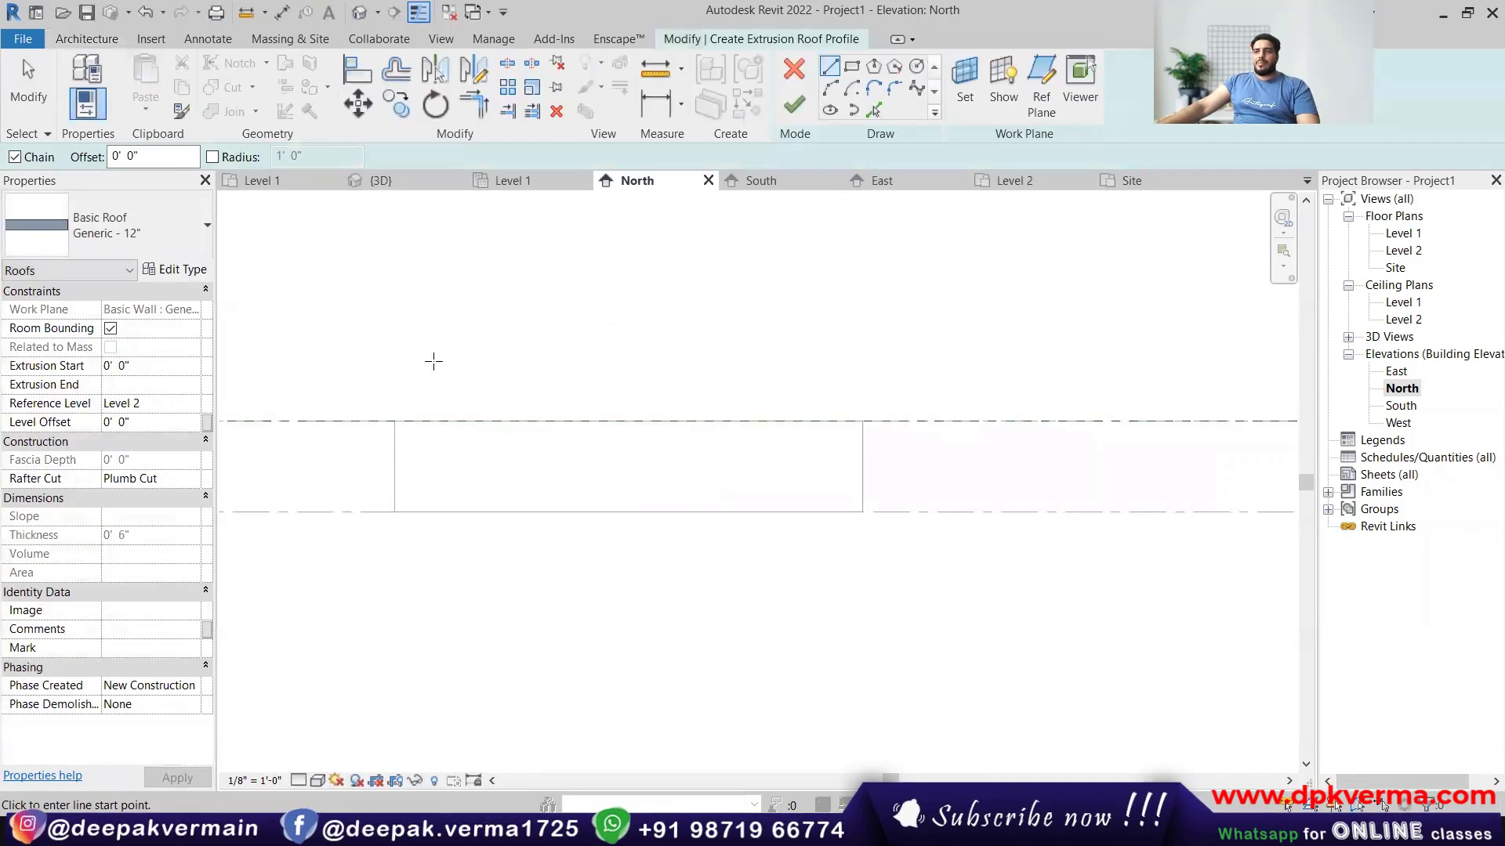
Sketch a wavy spline roof profile above the walls, with a crest and a dip, extending past both ends of the building.
middle_click_drag(663, 372, 687, 389)
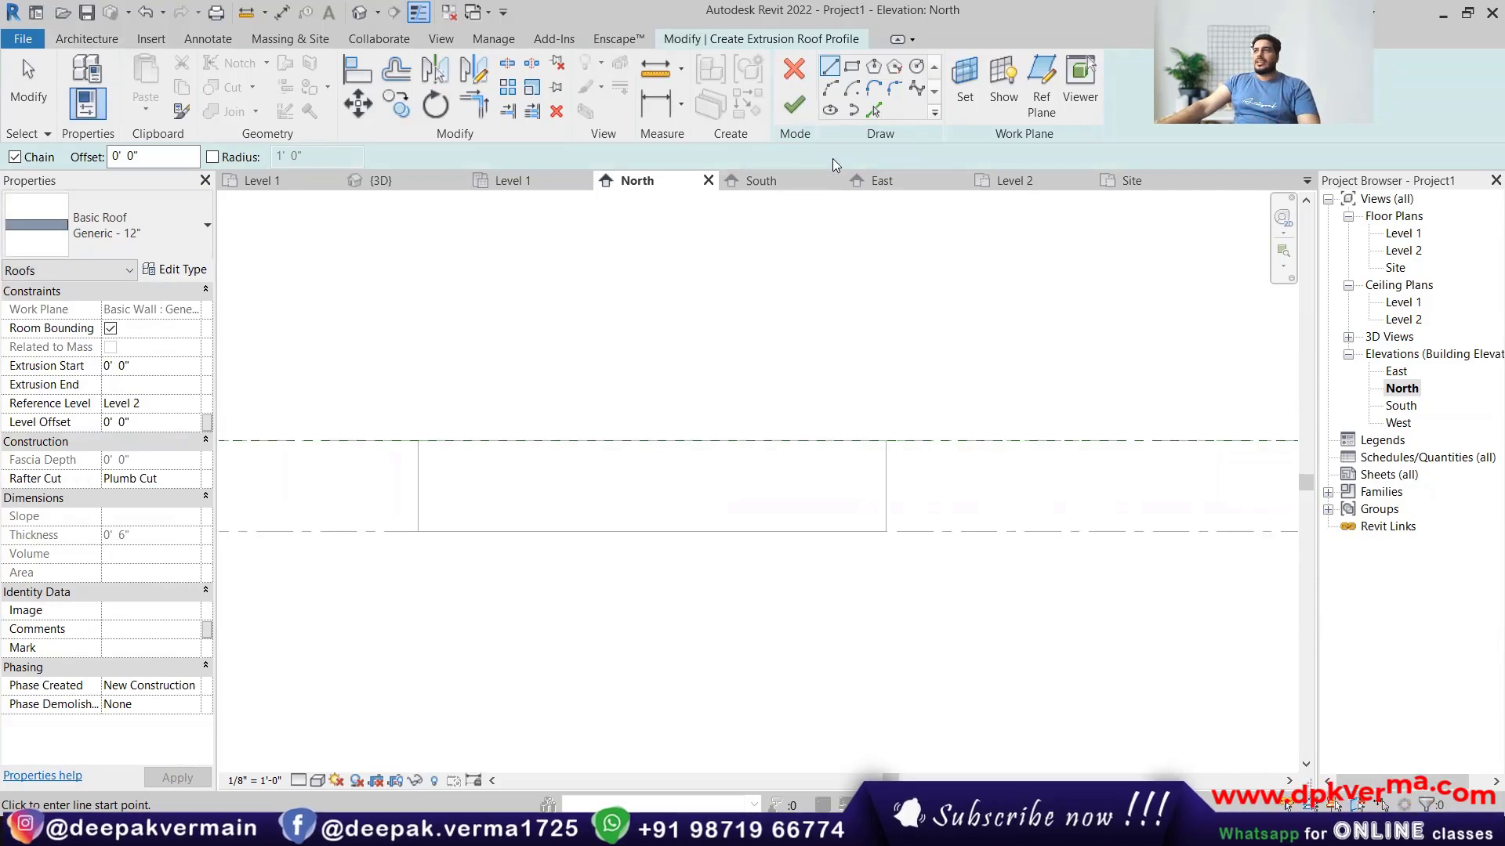
left_click(907, 91)
left_click(301, 446)
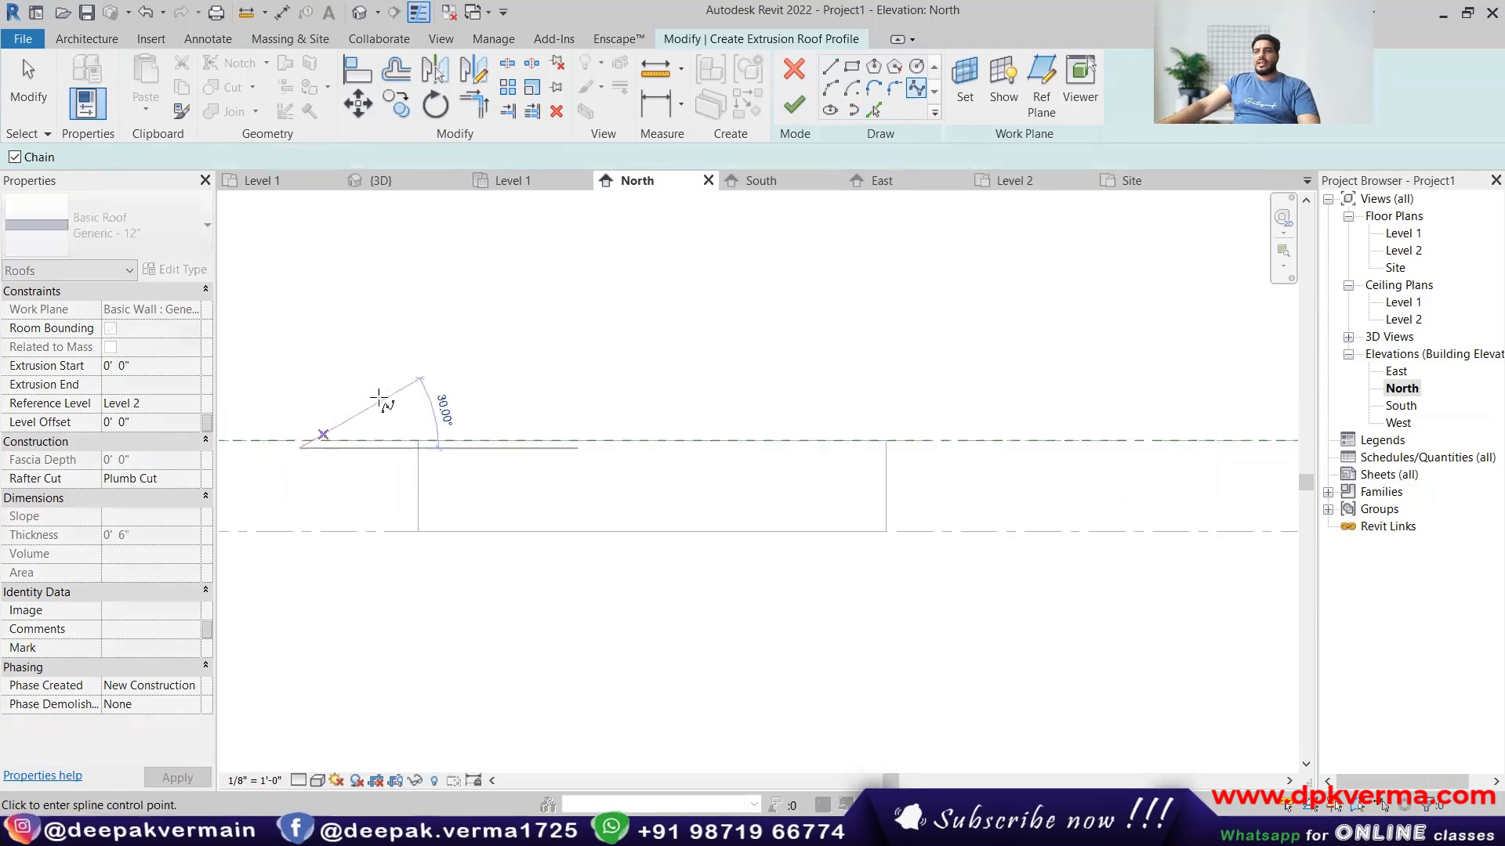
left_click(513, 321)
left_click(769, 420)
left_click(866, 466)
left_click(1011, 466)
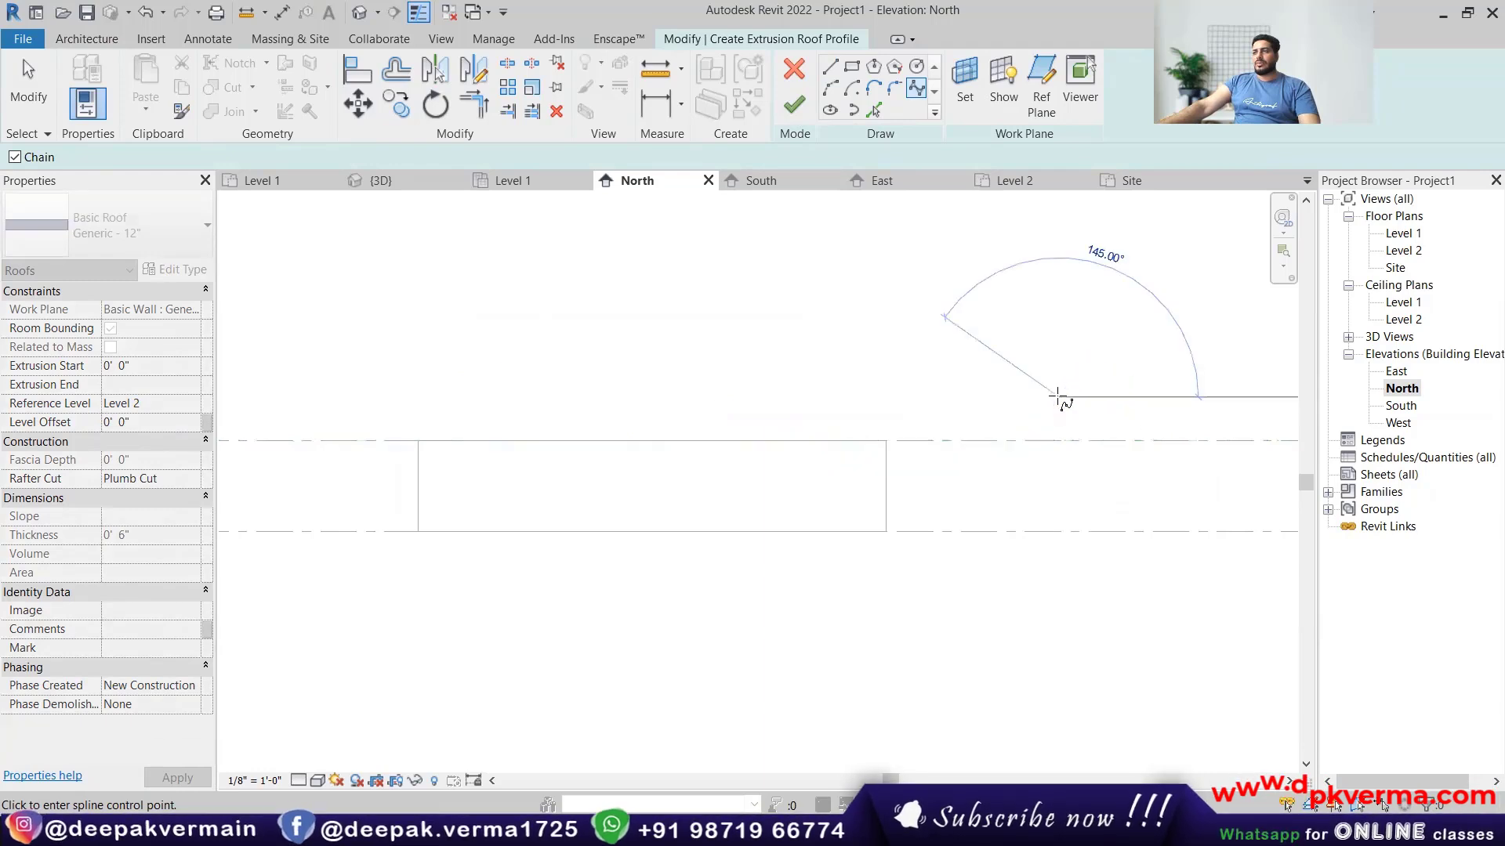
left_click(1059, 398)
key("Escape")
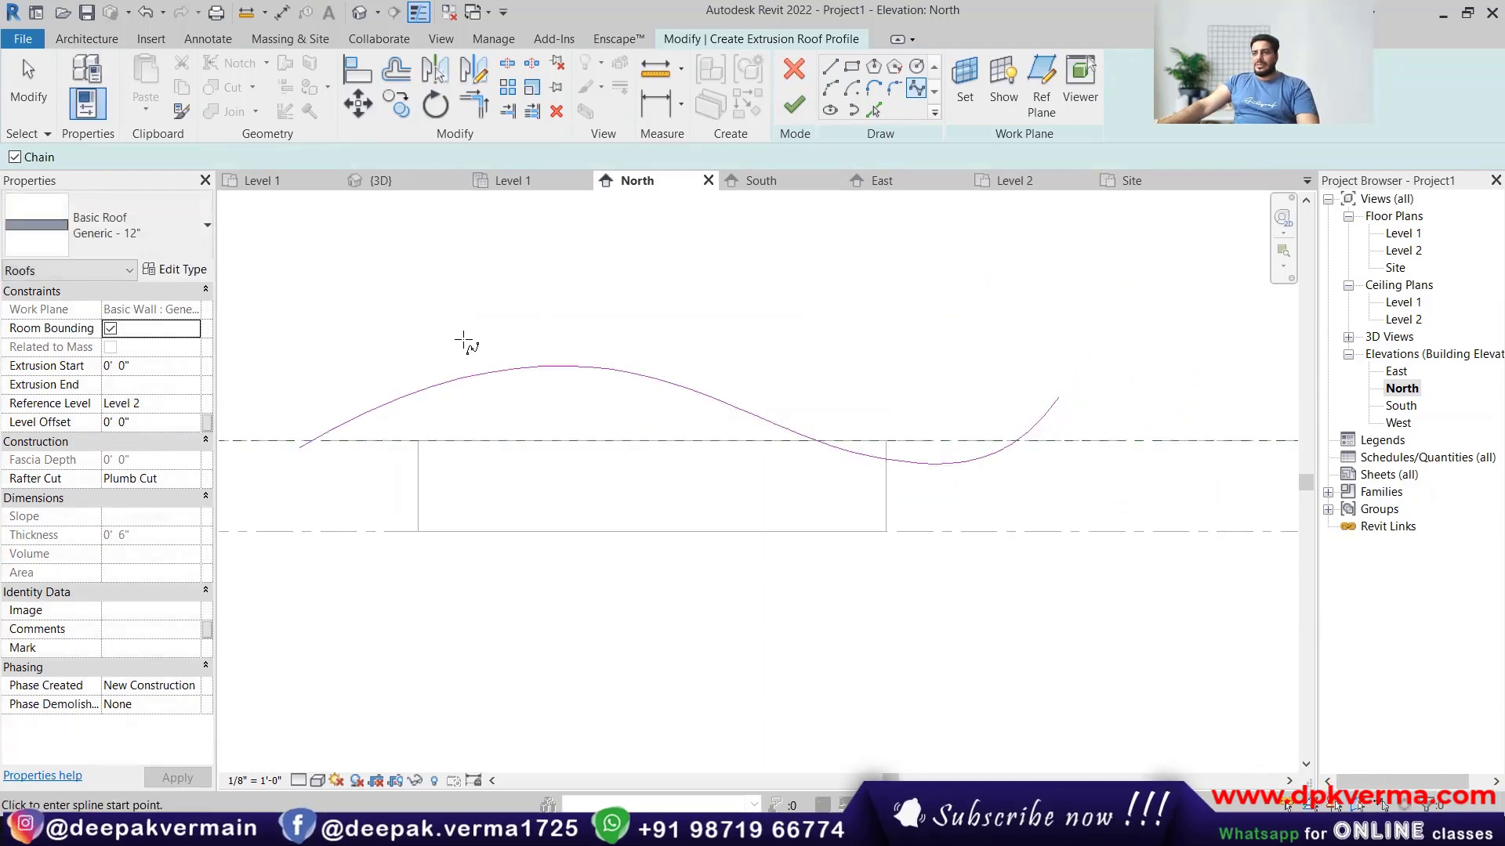
key("Escape")
Move the spline's control points to raise its crest and lift its dip to the Level 2 line, and finish the extruded roof.
left_click(710, 394)
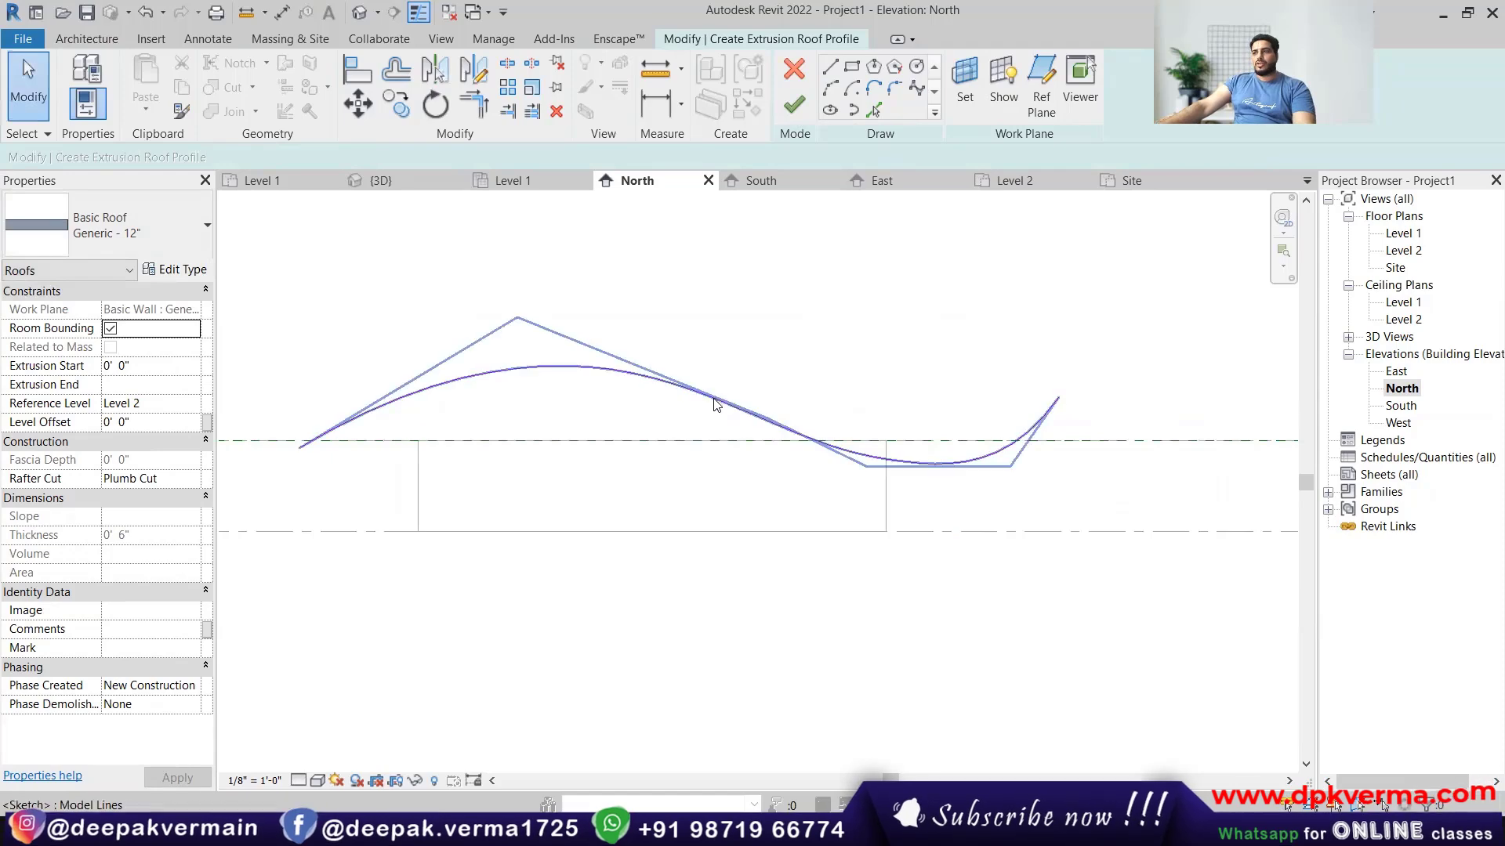
left_click_drag(865, 447, 763, 367)
left_click_drag(517, 301, 503, 273)
mouse_move(1057, 381)
left_mouse_down()
mouse_move(1052, 404)
mouse_move(1033, 383)
mouse_move(1047, 394)
left_mouse_up()
left_click(948, 439)
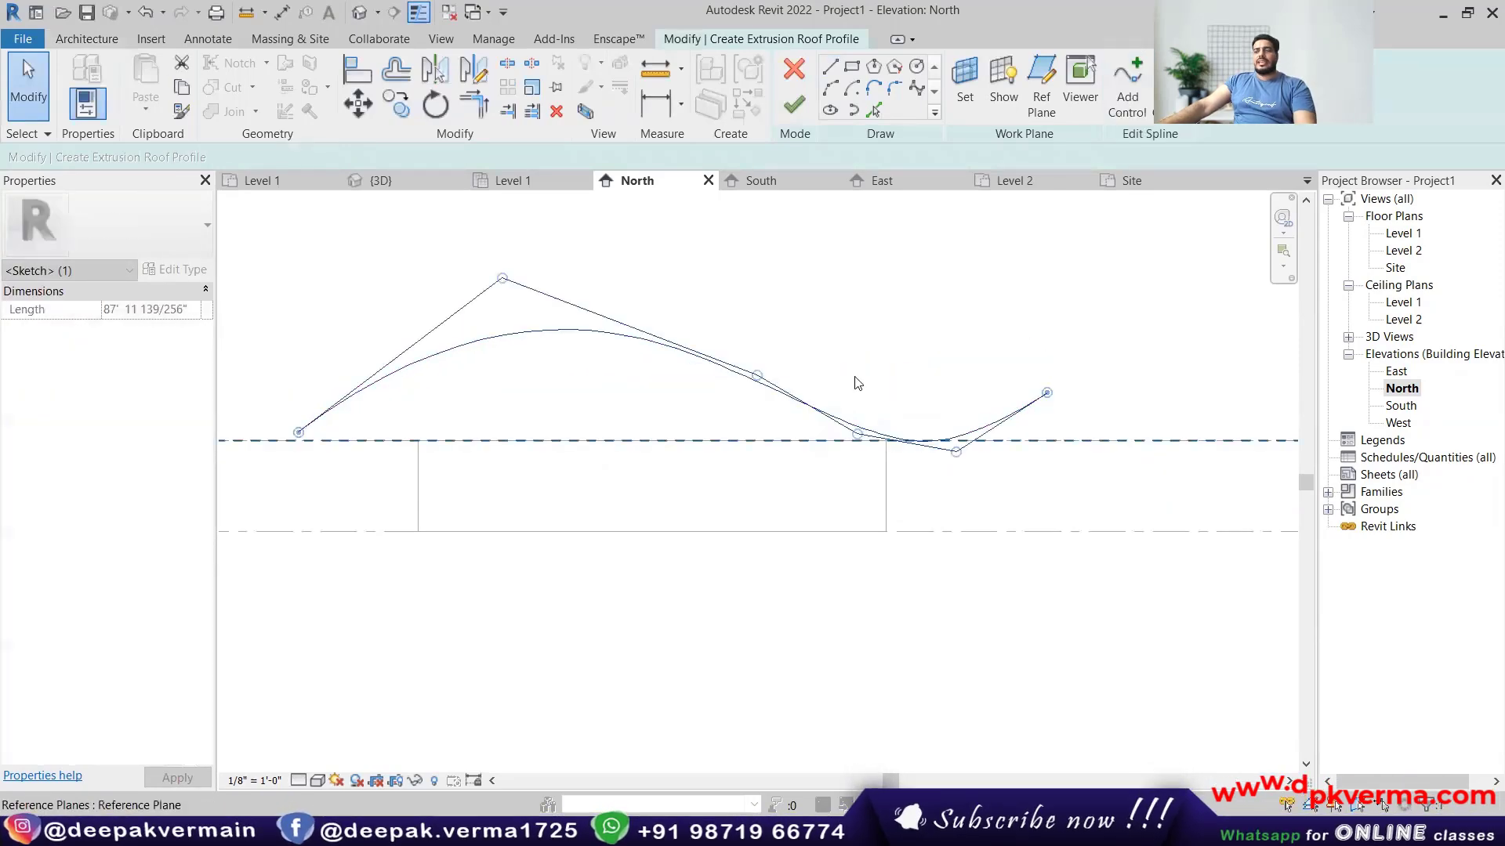
left_click(773, 297)
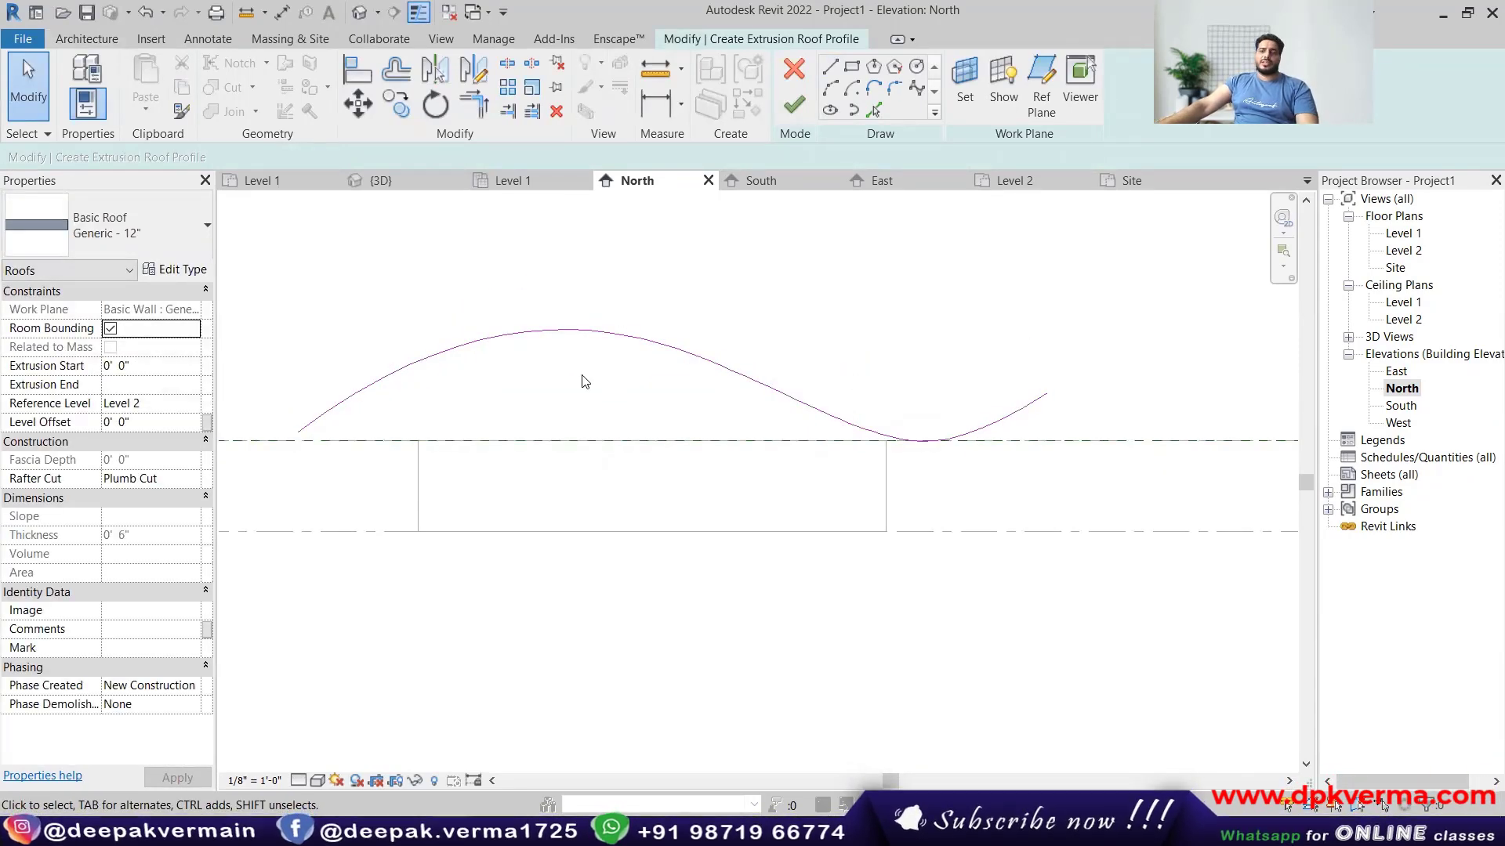
left_click(794, 104)
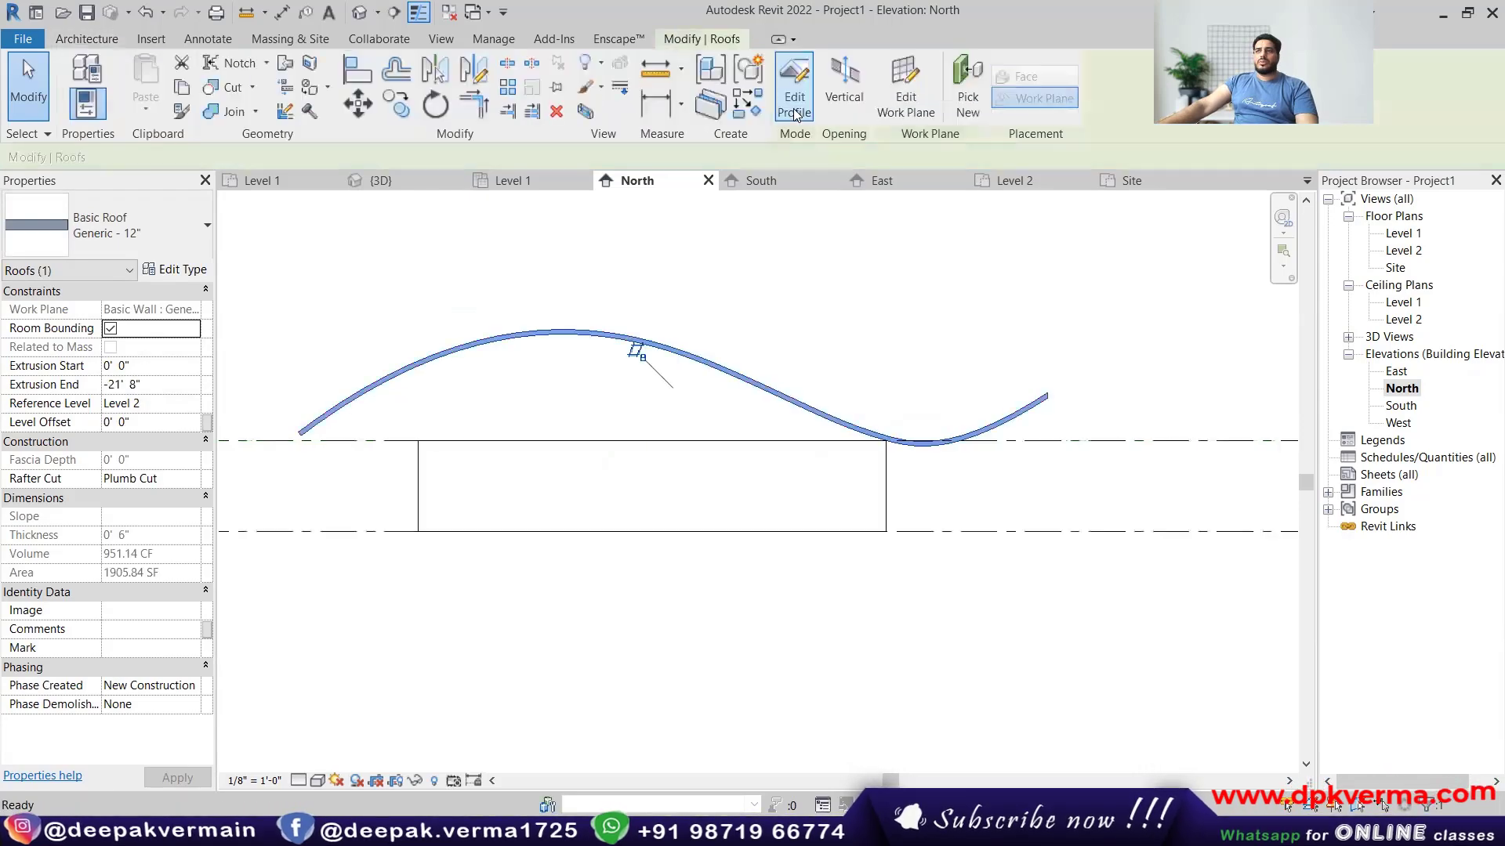
Select all four connected walls in the 3D view and attach their tops to the wavy extruded roof.
left_click(380, 180)
middle_click_drag(799, 490, 691, 540, "shift")
left_click(682, 519)
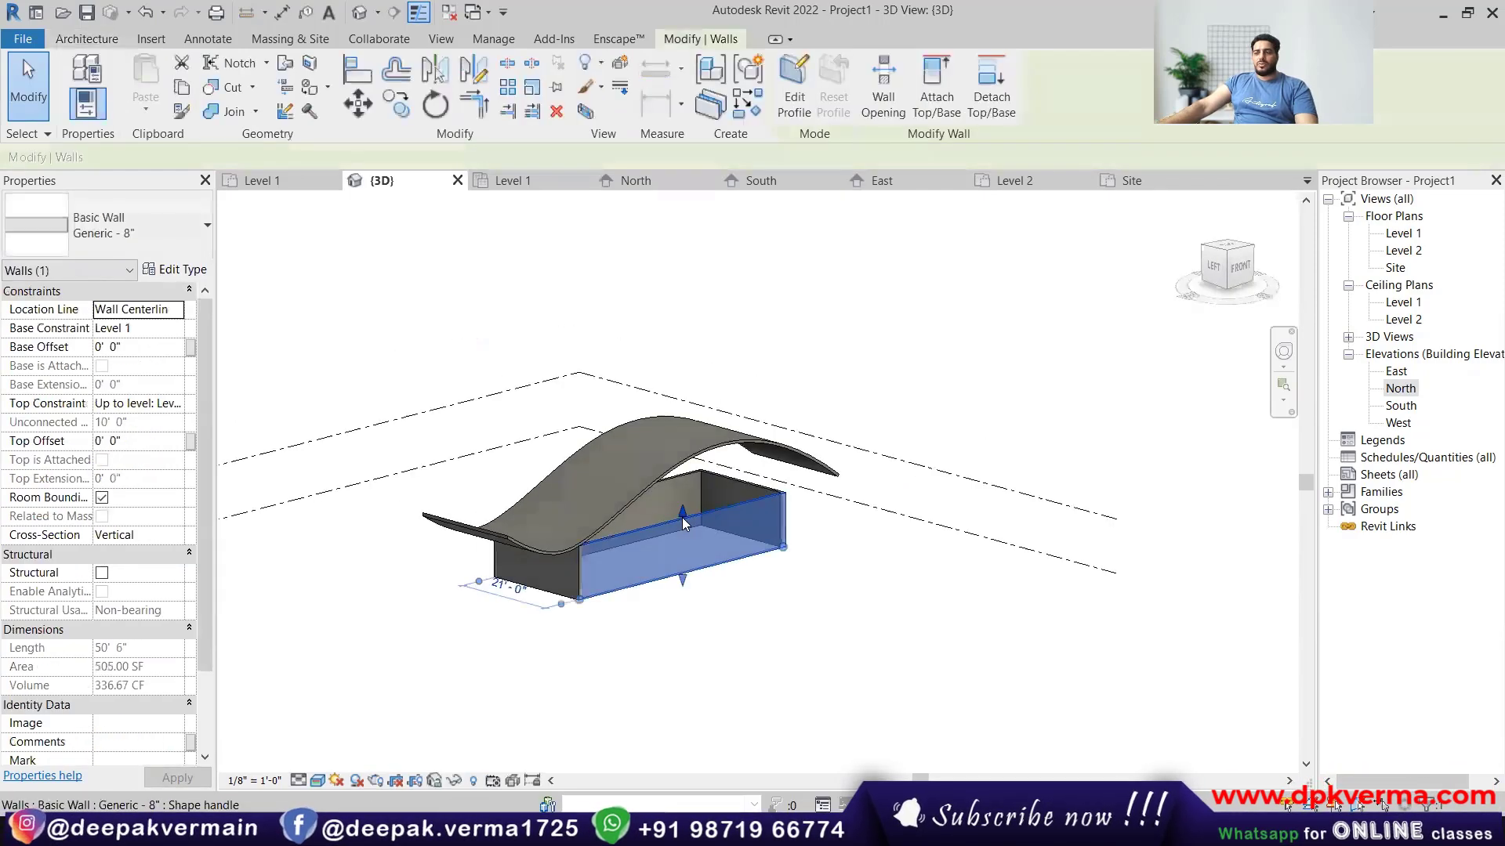
key("Tab")
left_click(682, 521)
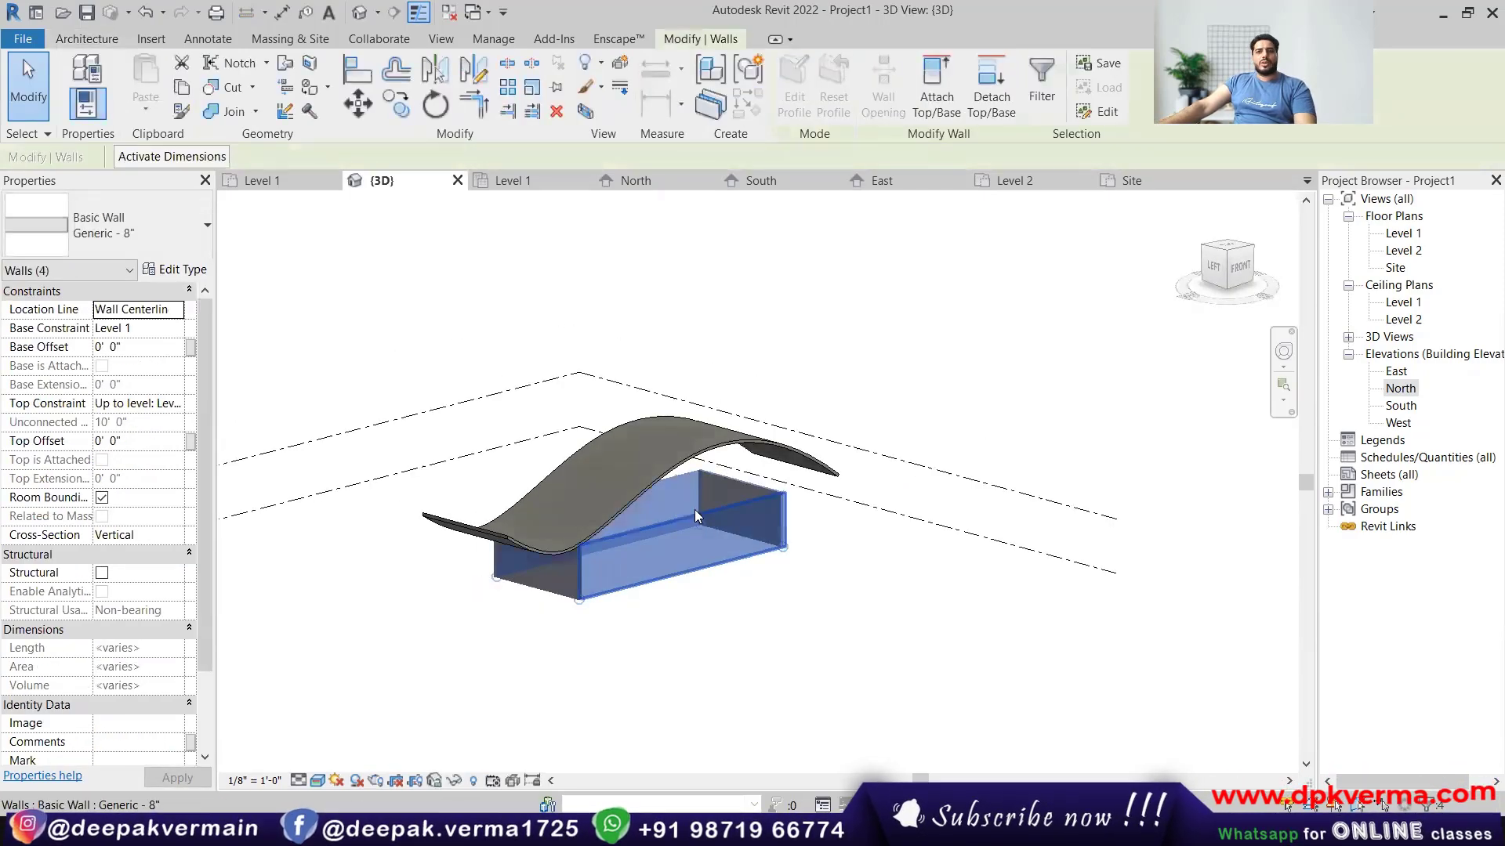
left_click(932, 96)
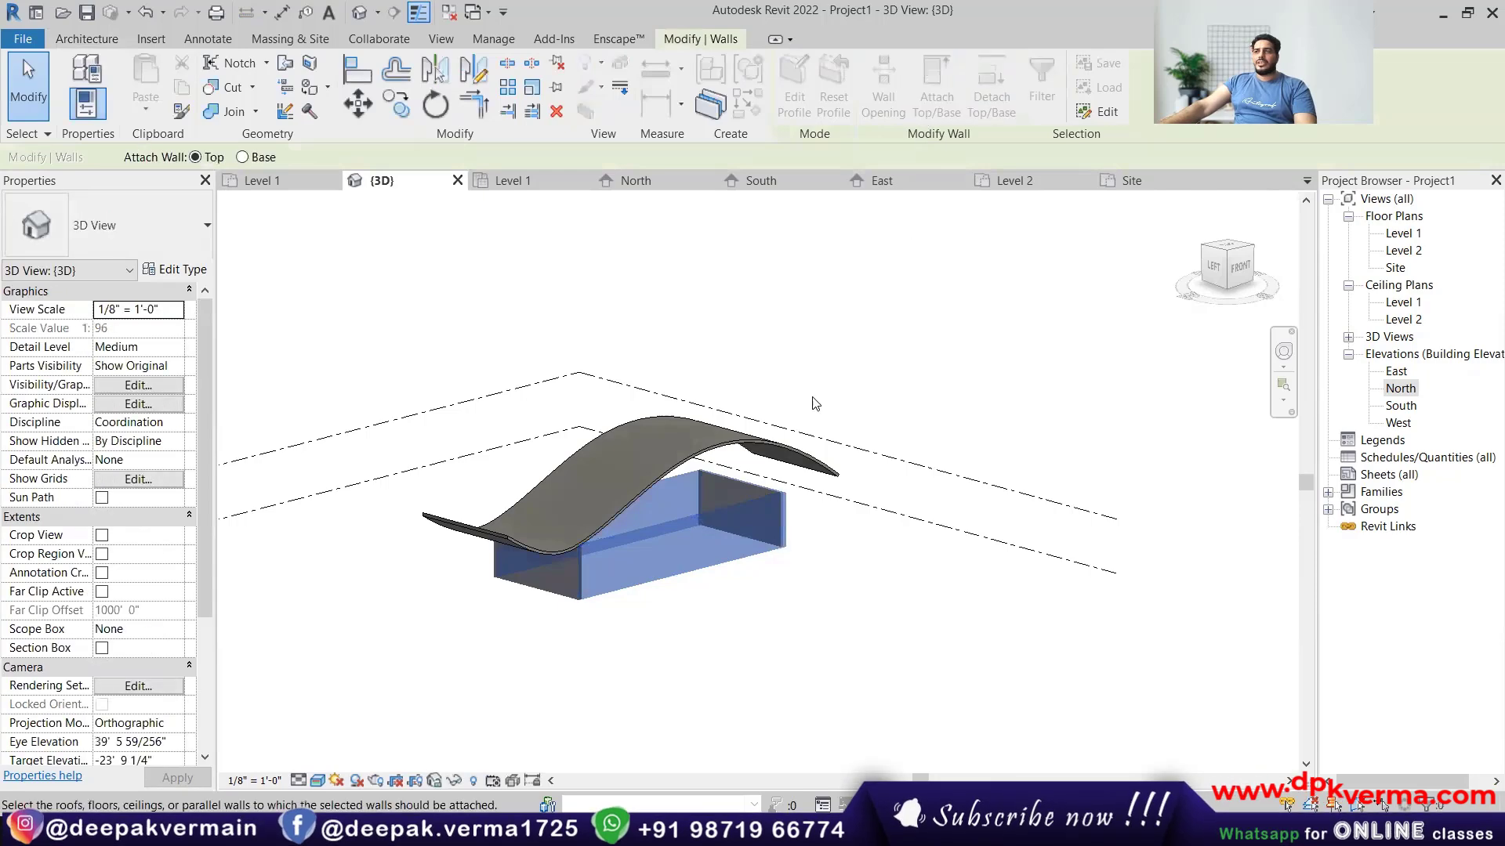
left_click(792, 446)
Stretch the extruded roof beyond the walls at both ends, to extrusion start 9' 7 227/256" and extrusion end -31' 0 49/64".
middle_click_drag(837, 387, 585, 523, "shift")
left_click(443, 539)
left_click_drag(530, 470, 581, 485)
middle_click_drag(581, 493, 670, 500, "shift")
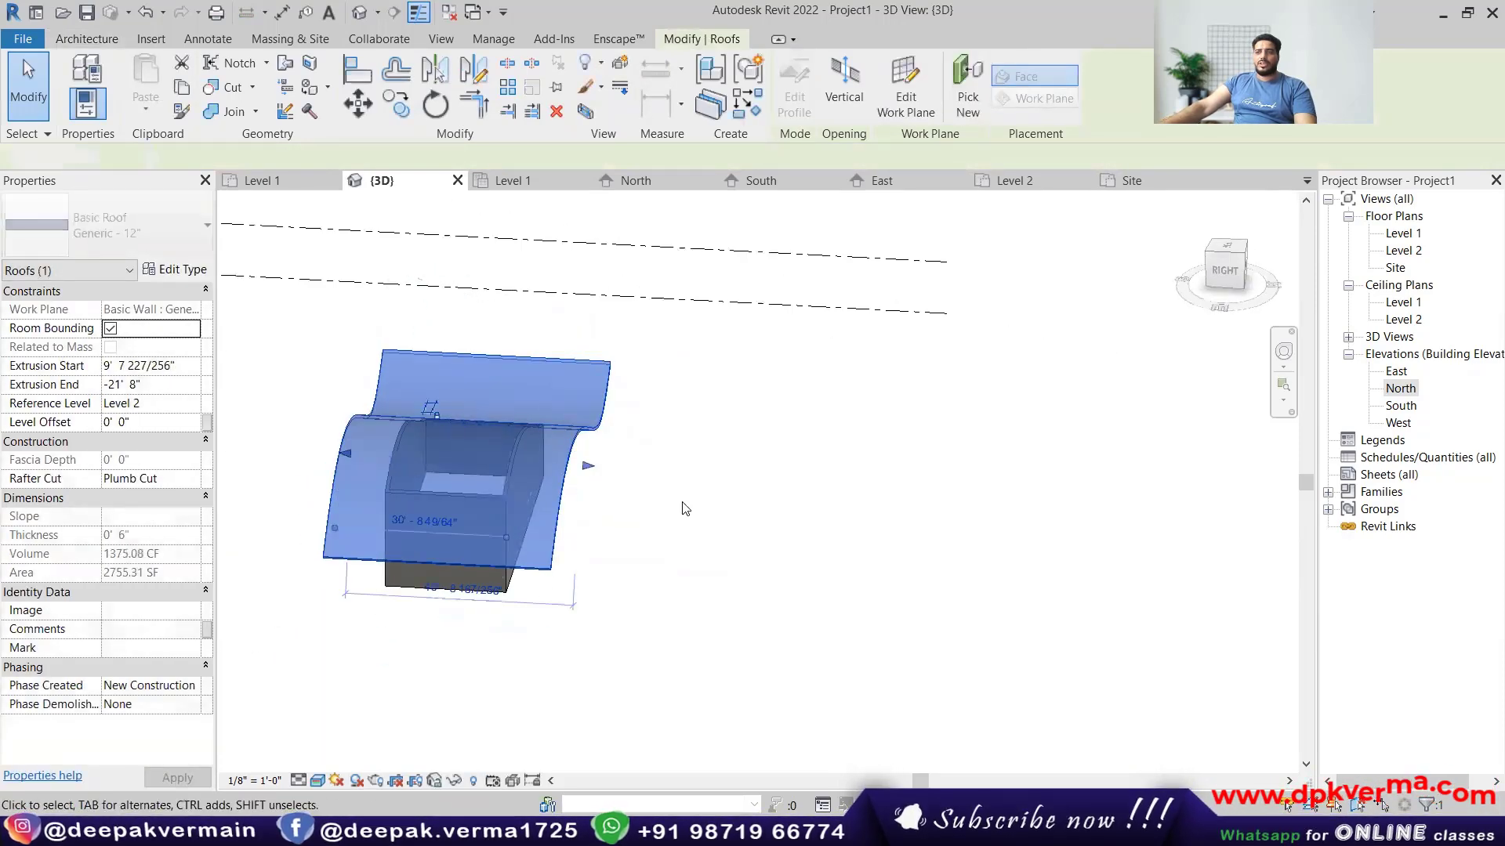
key("Escape")
middle_click_drag(562, 498, 848, 441, "shift")
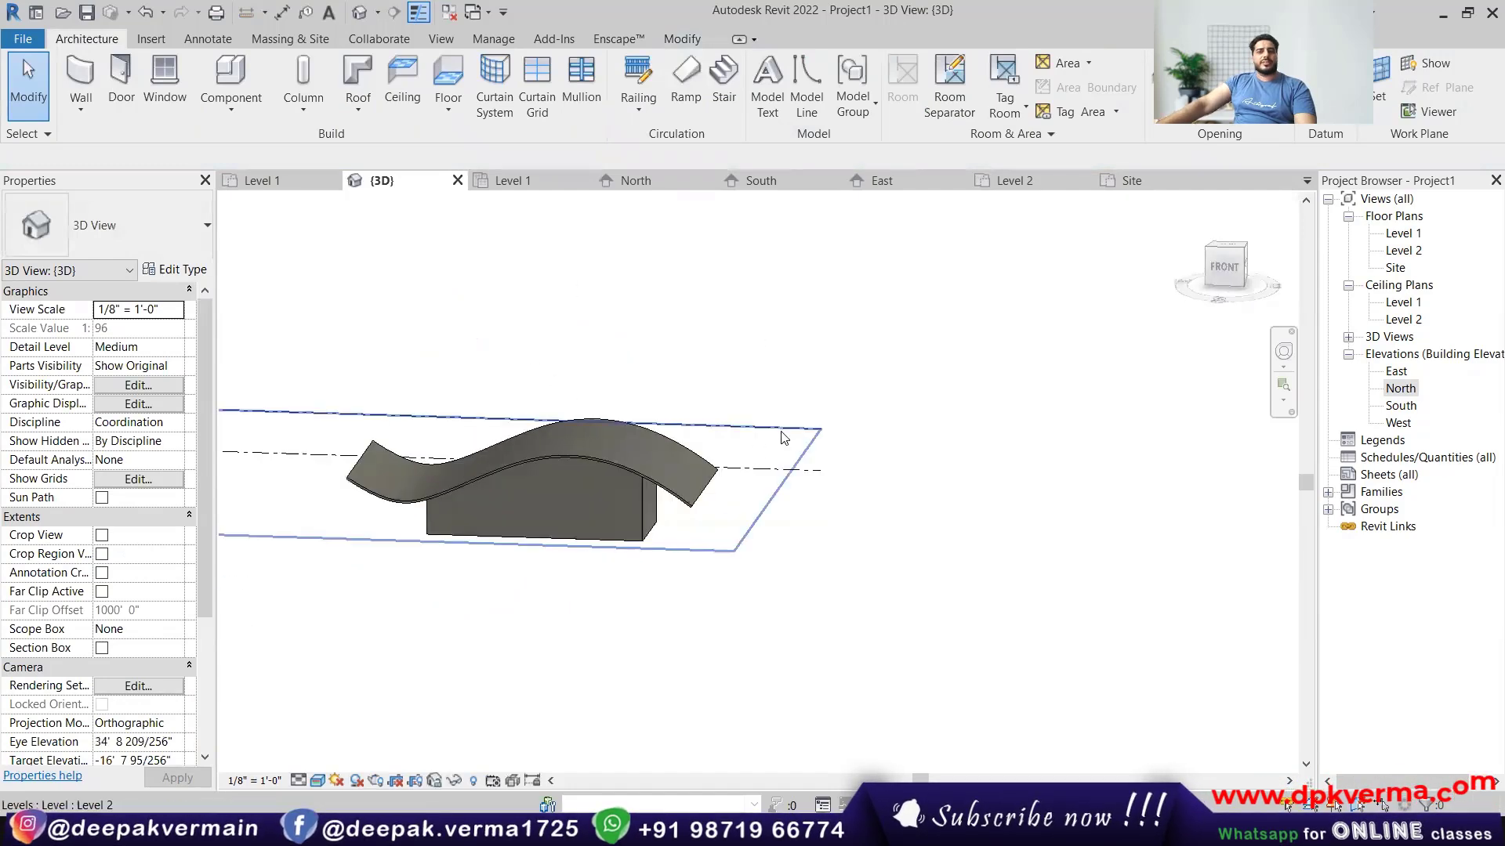
Open the roof's profile for editing in the North elevation and delete its spline.
left_click(624, 478)
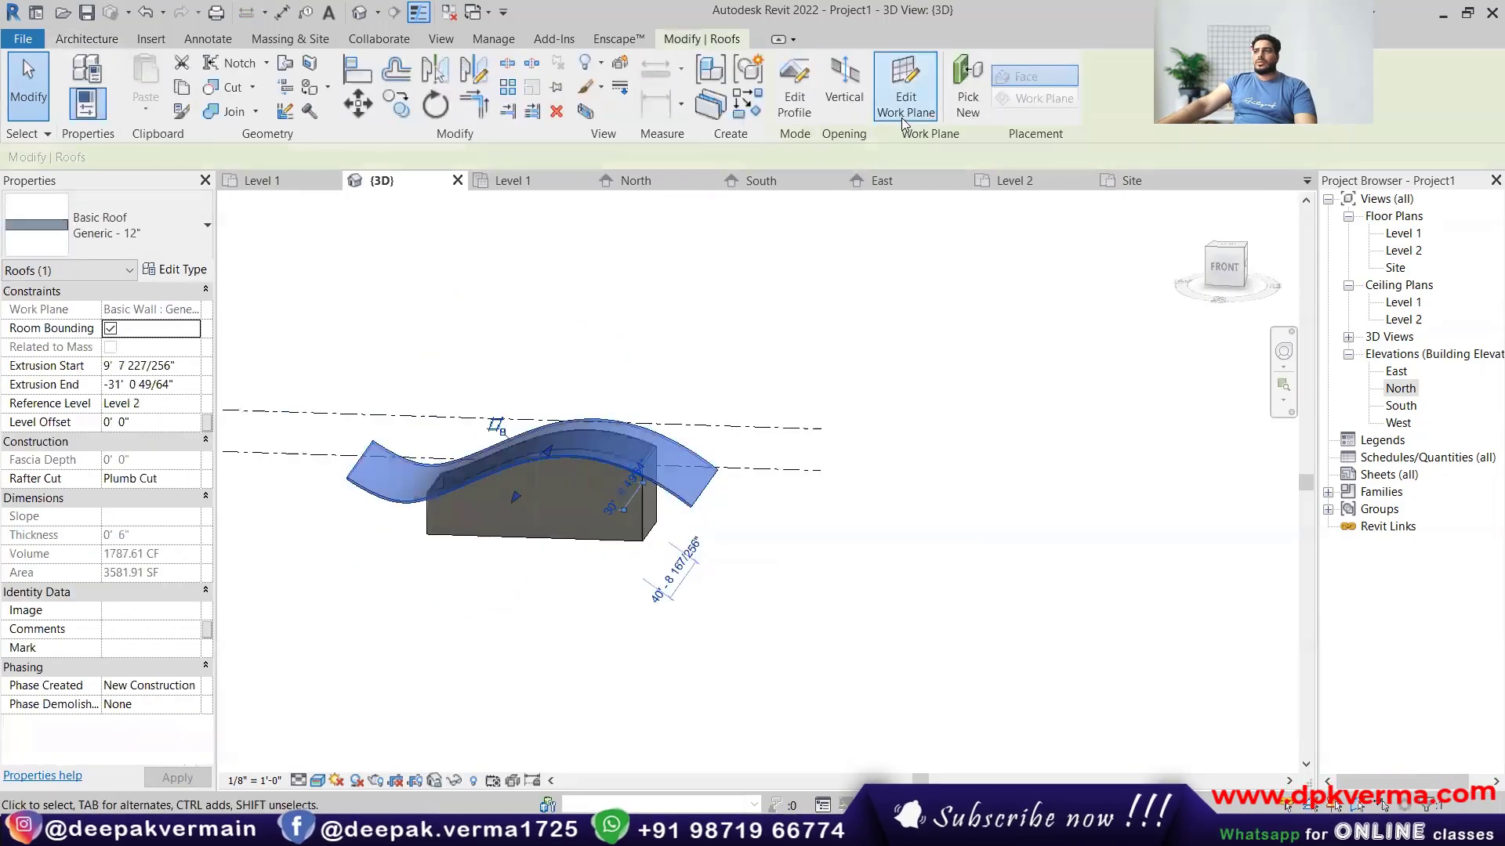
left_click(790, 100)
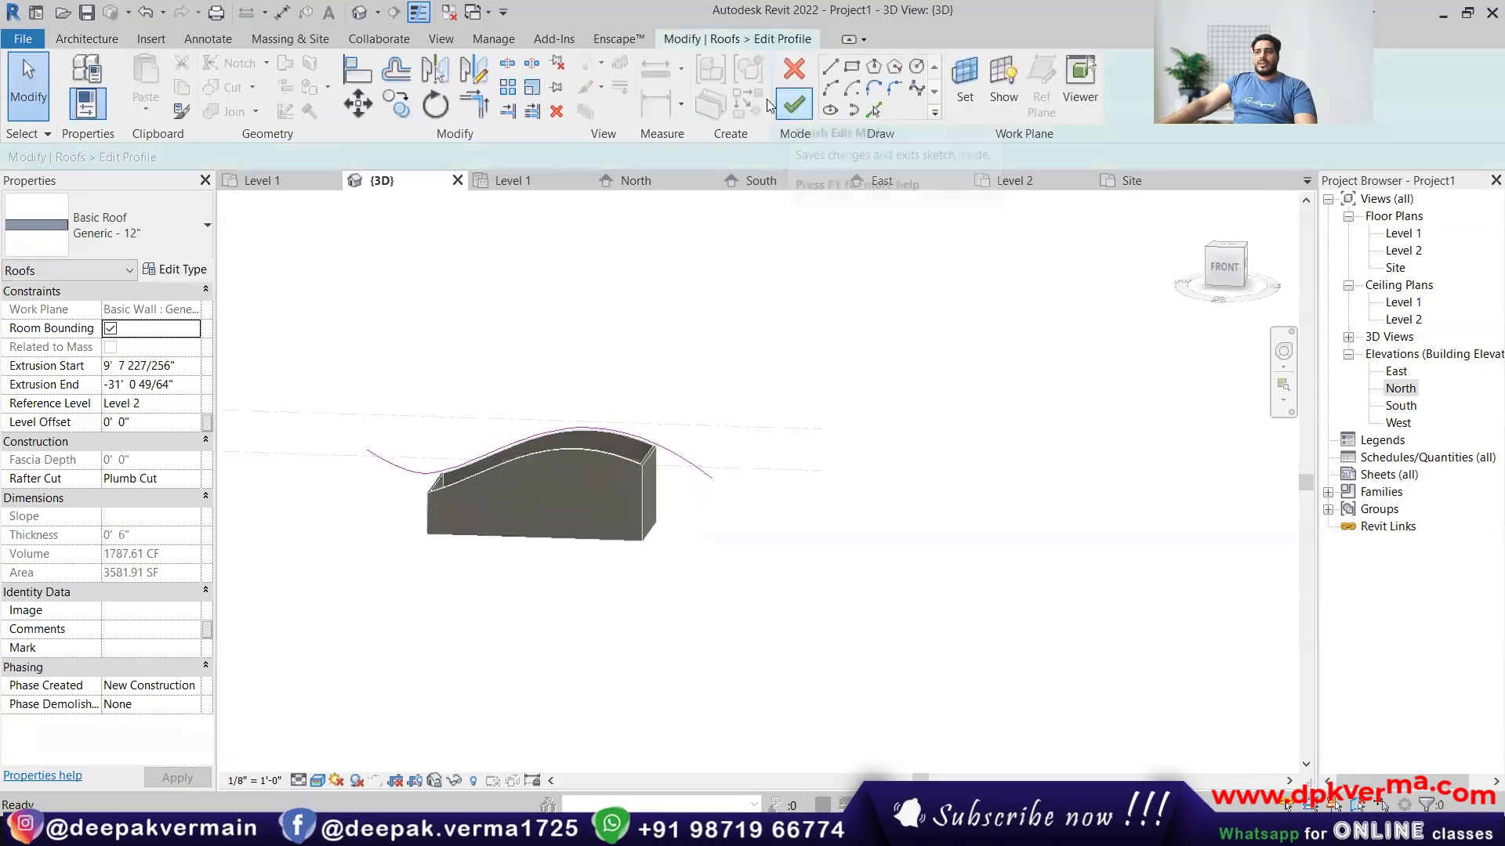
double_click(1401, 389)
left_click(776, 390)
key("Escape")
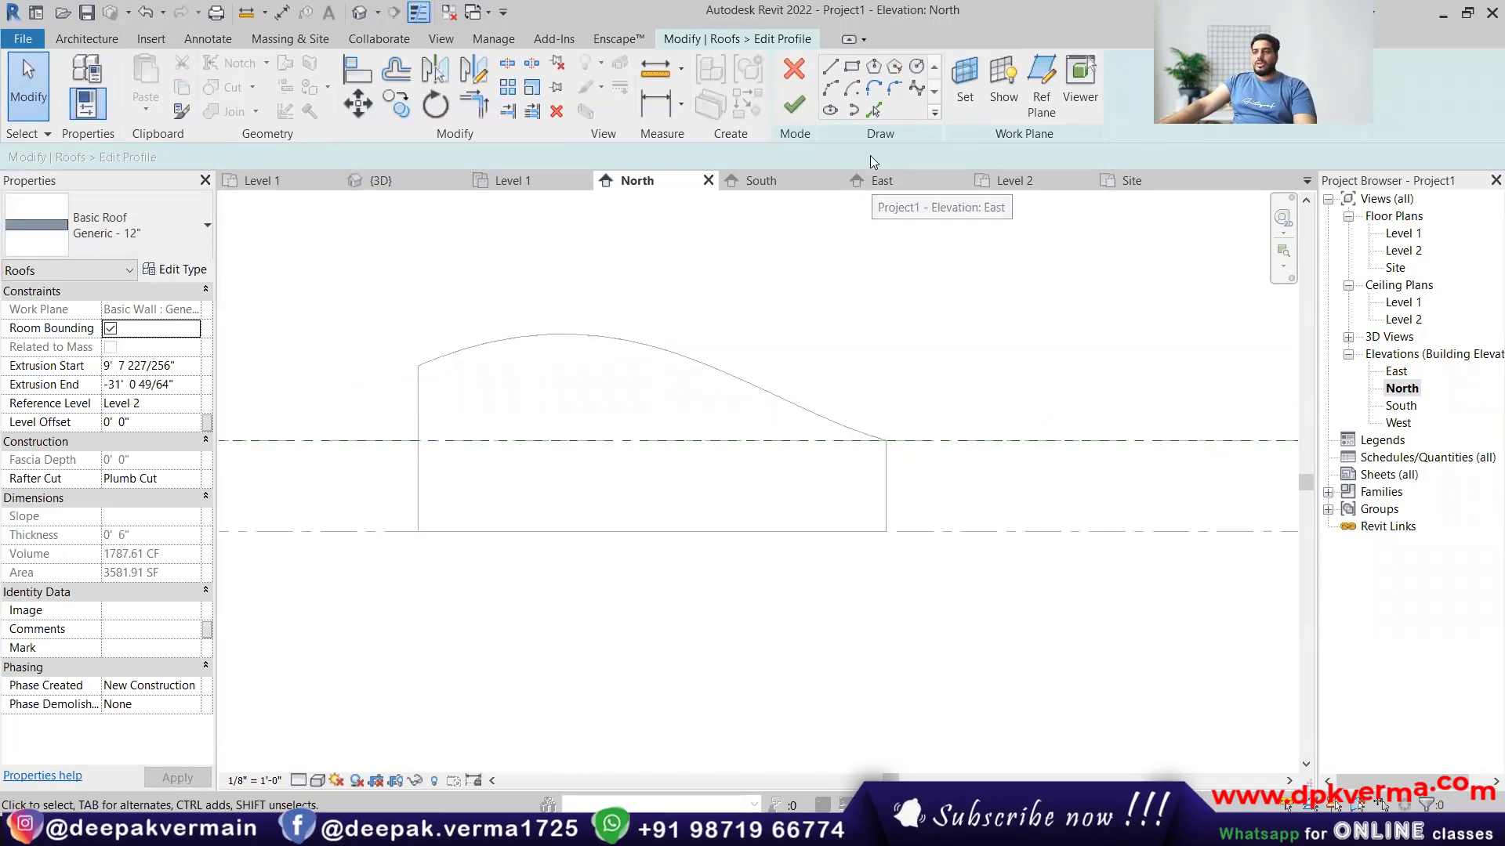
Sketch a zigzag roof profile of three connected straight lines extending past both ends of the walls, and finish the roof.
left_click(830, 66)
left_click(360, 425)
left_click(568, 343)
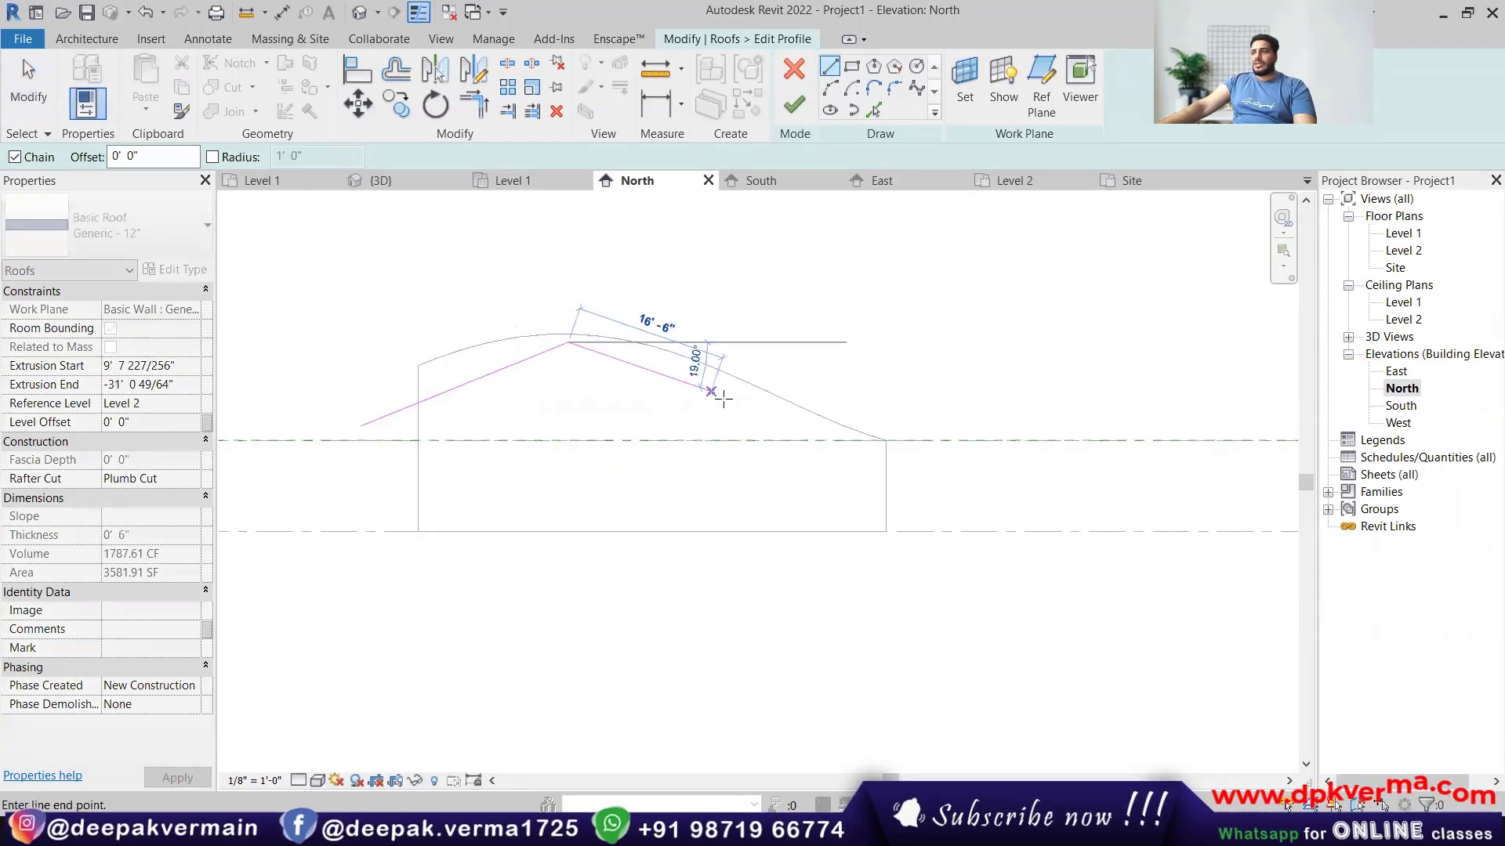
left_click(757, 422)
left_click(964, 383)
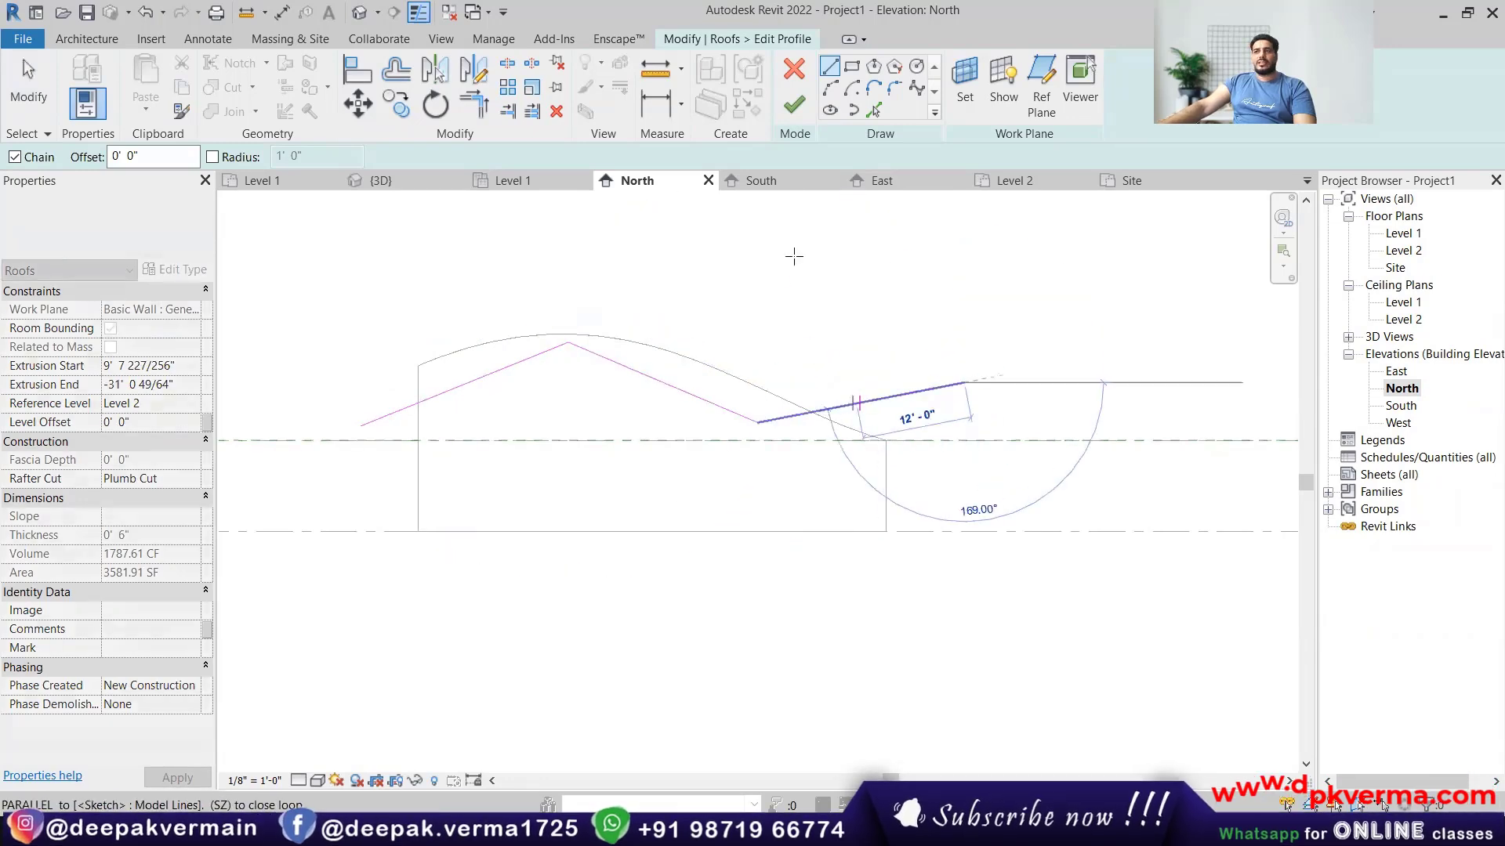
left_click(794, 105)
left_click(359, 13)
middle_click_drag(705, 477, 662, 587, "shift")
scroll(610, 545, "up", 2)
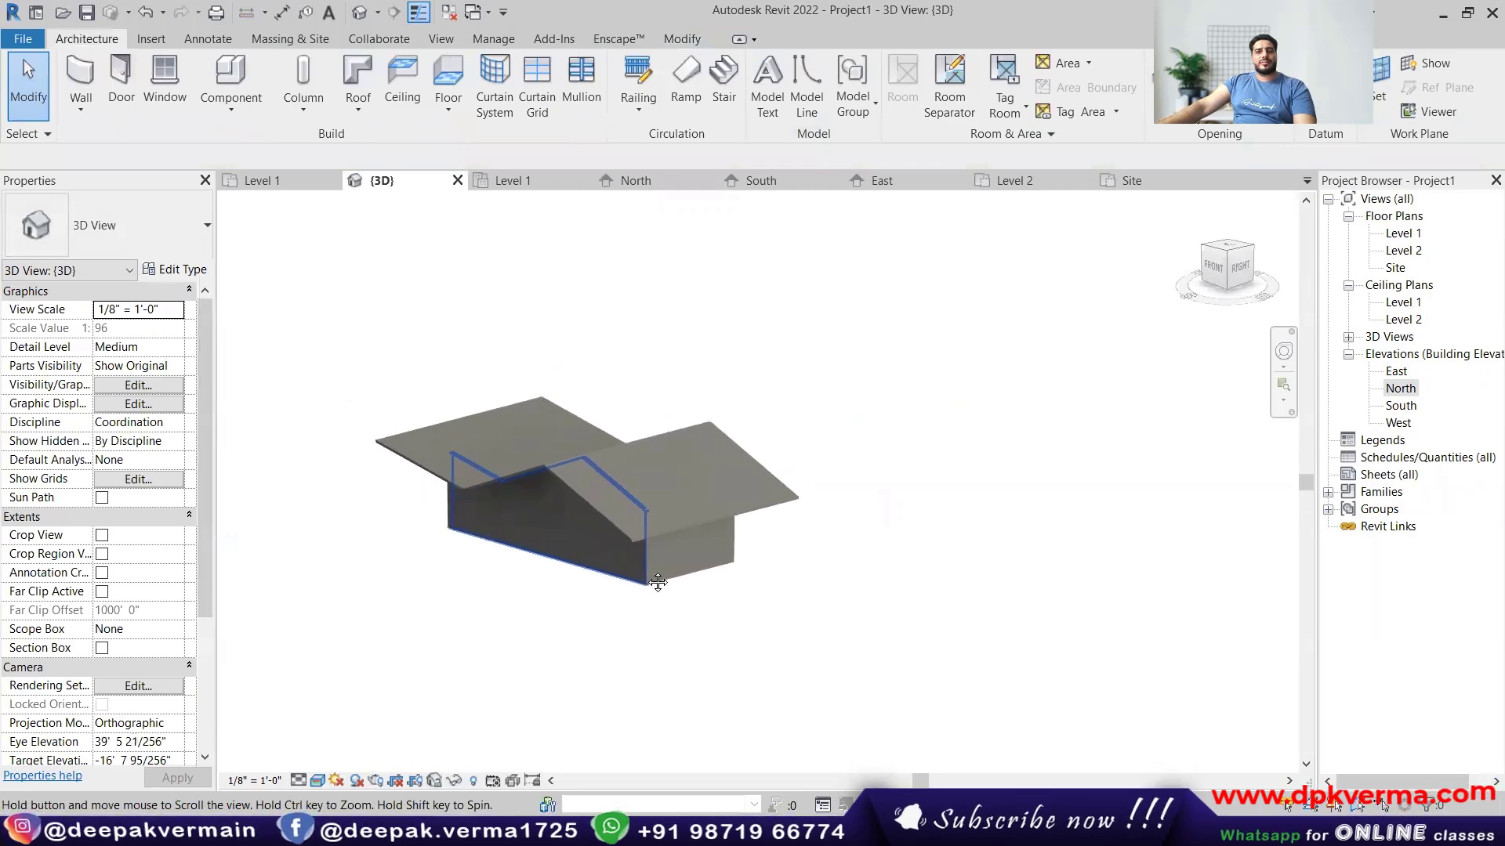
Reopen the roof's profile in the North elevation and delete the zigzag lines.
left_click(572, 481)
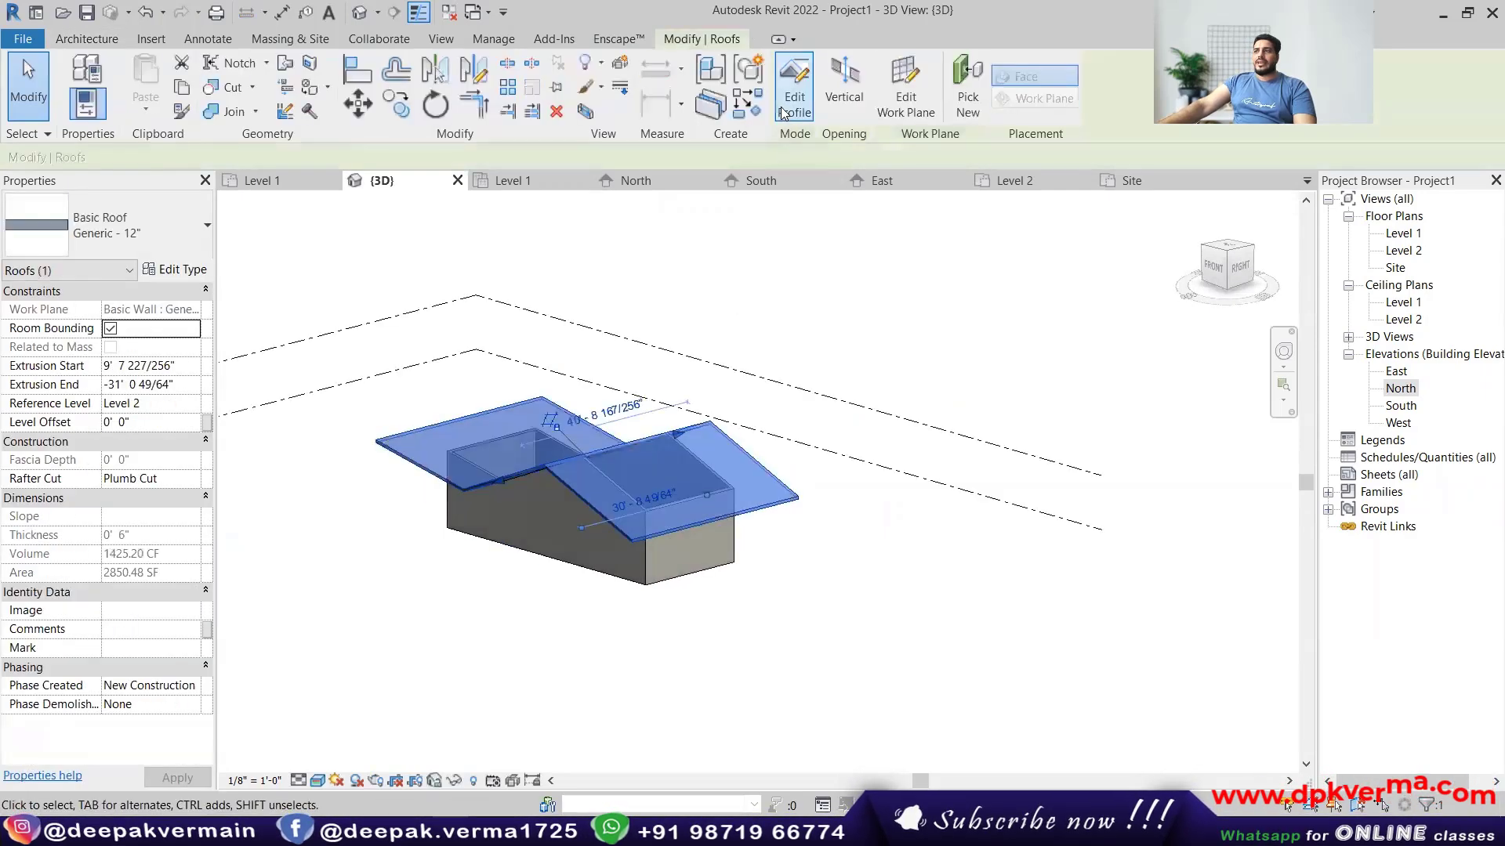
left_click(793, 82)
double_click(1400, 389)
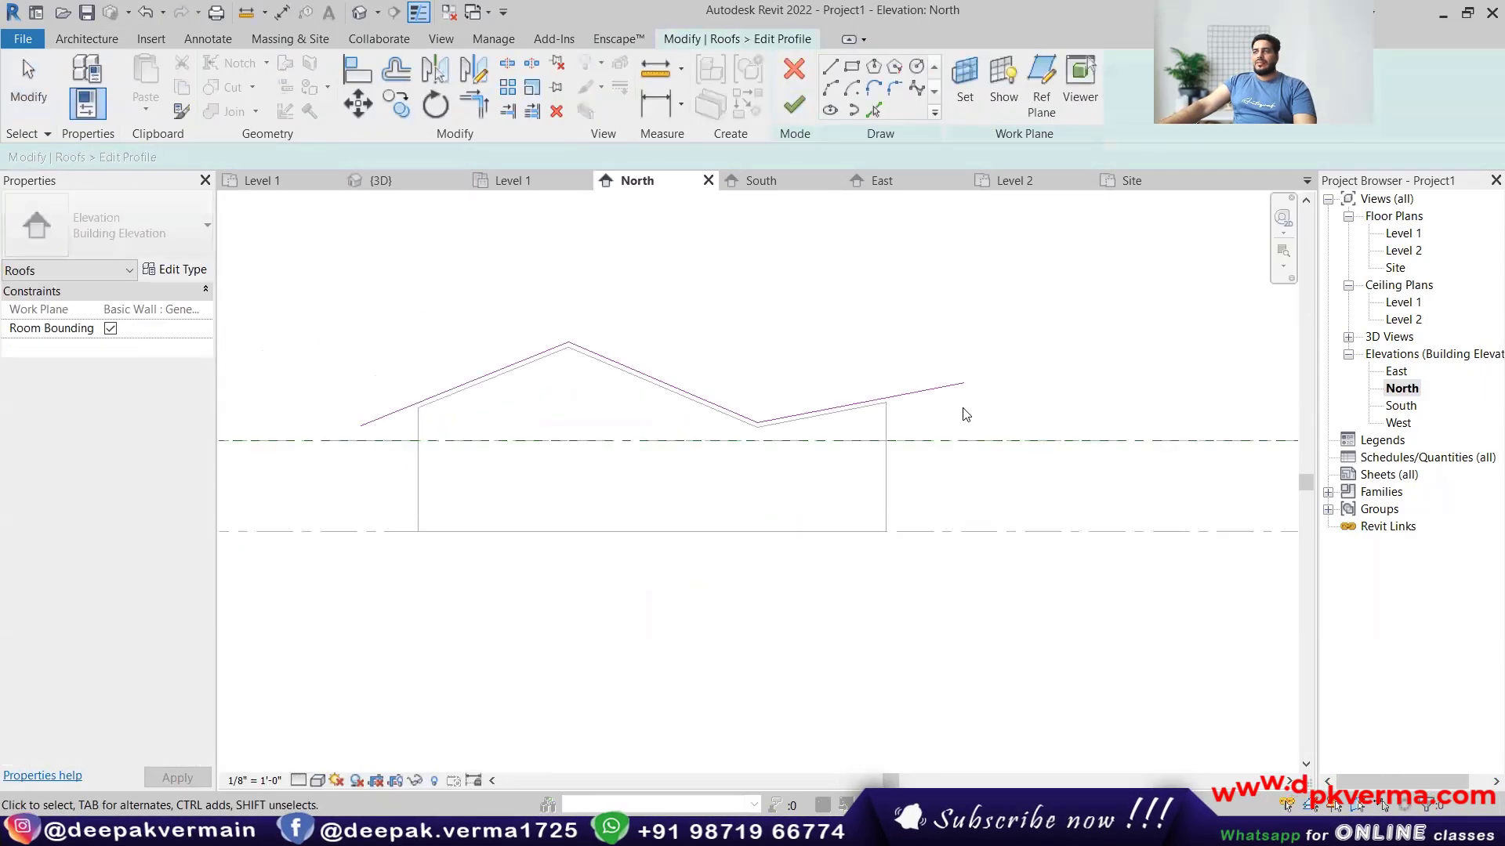
left_click_drag(496, 417, 497, 417)
key("Delete")
middle_click_drag(535, 400, 545, 406)
scroll(545, 406, "up", 1)
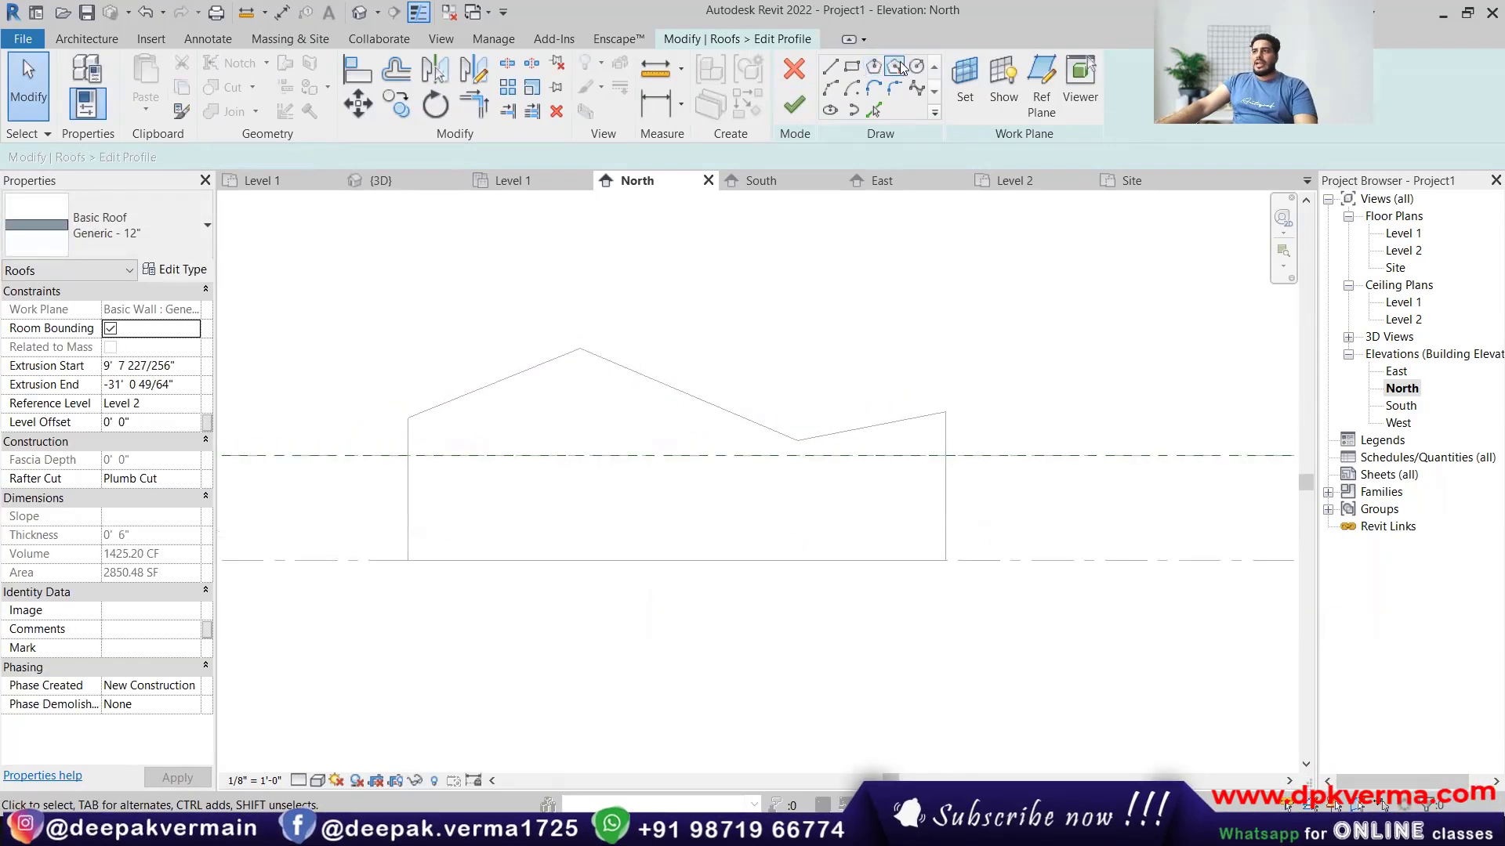
Sketch a small and a larger semicircular arc side by side on the Level 2 line, and try to finish the roof.
left_click(829, 87)
left_click(354, 454)
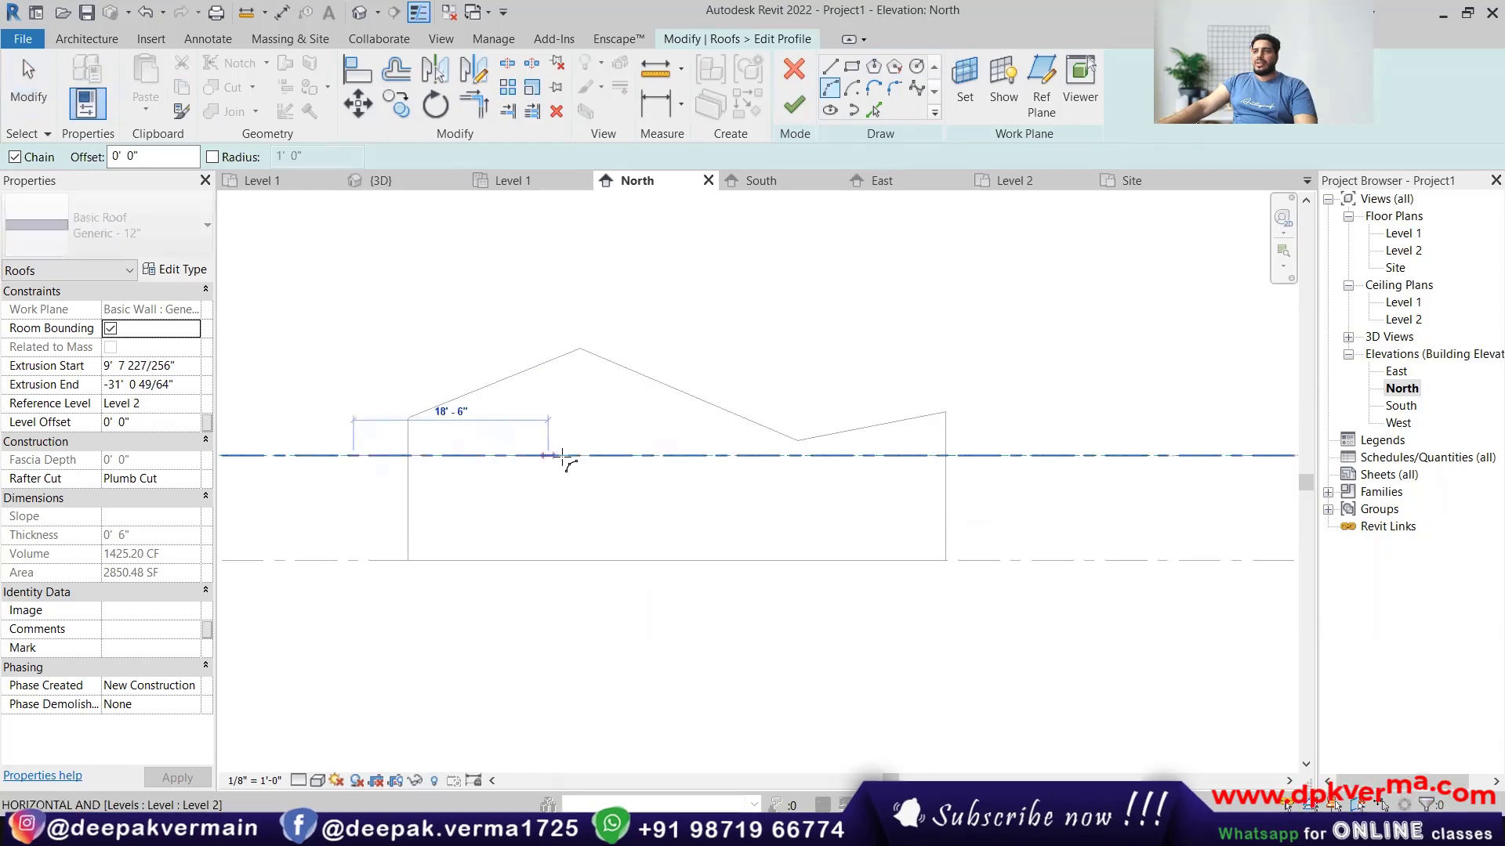
left_click(595, 455)
left_click(474, 309)
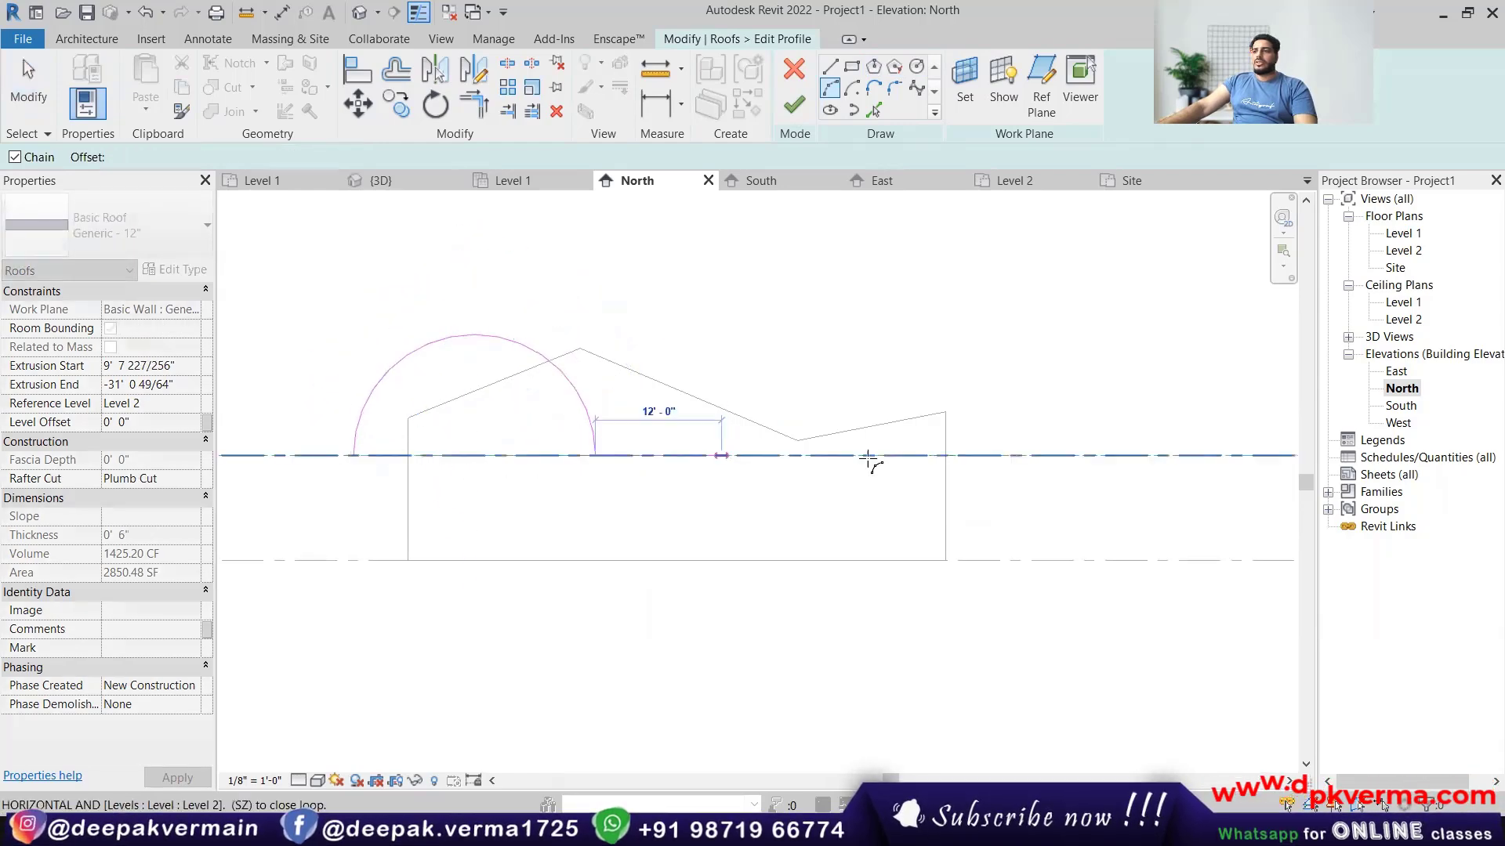
left_click(1012, 455)
left_click(712, 272)
right_click(1020, 243)
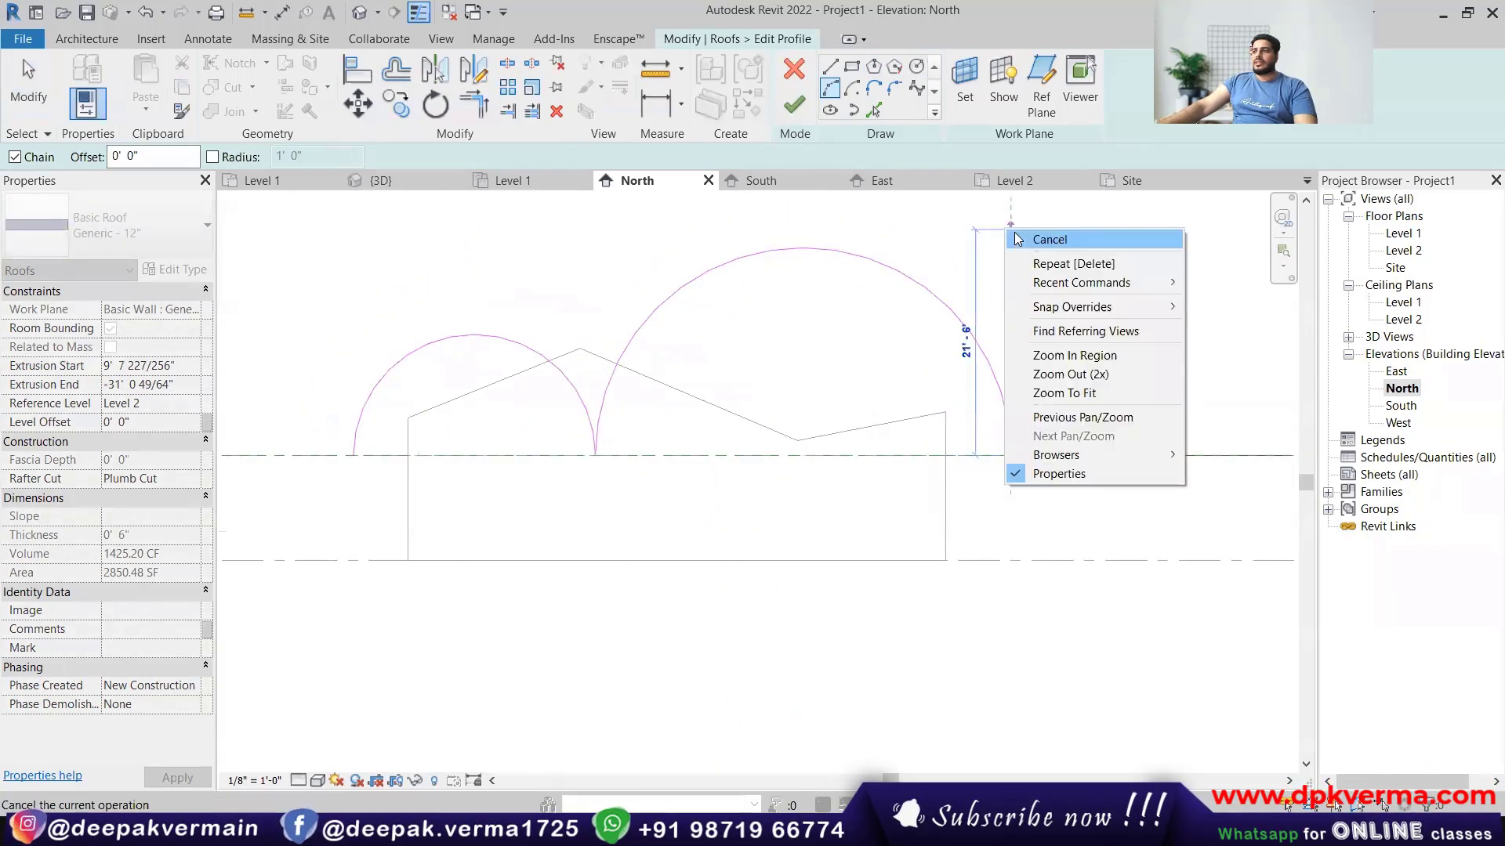
left_click(1025, 249)
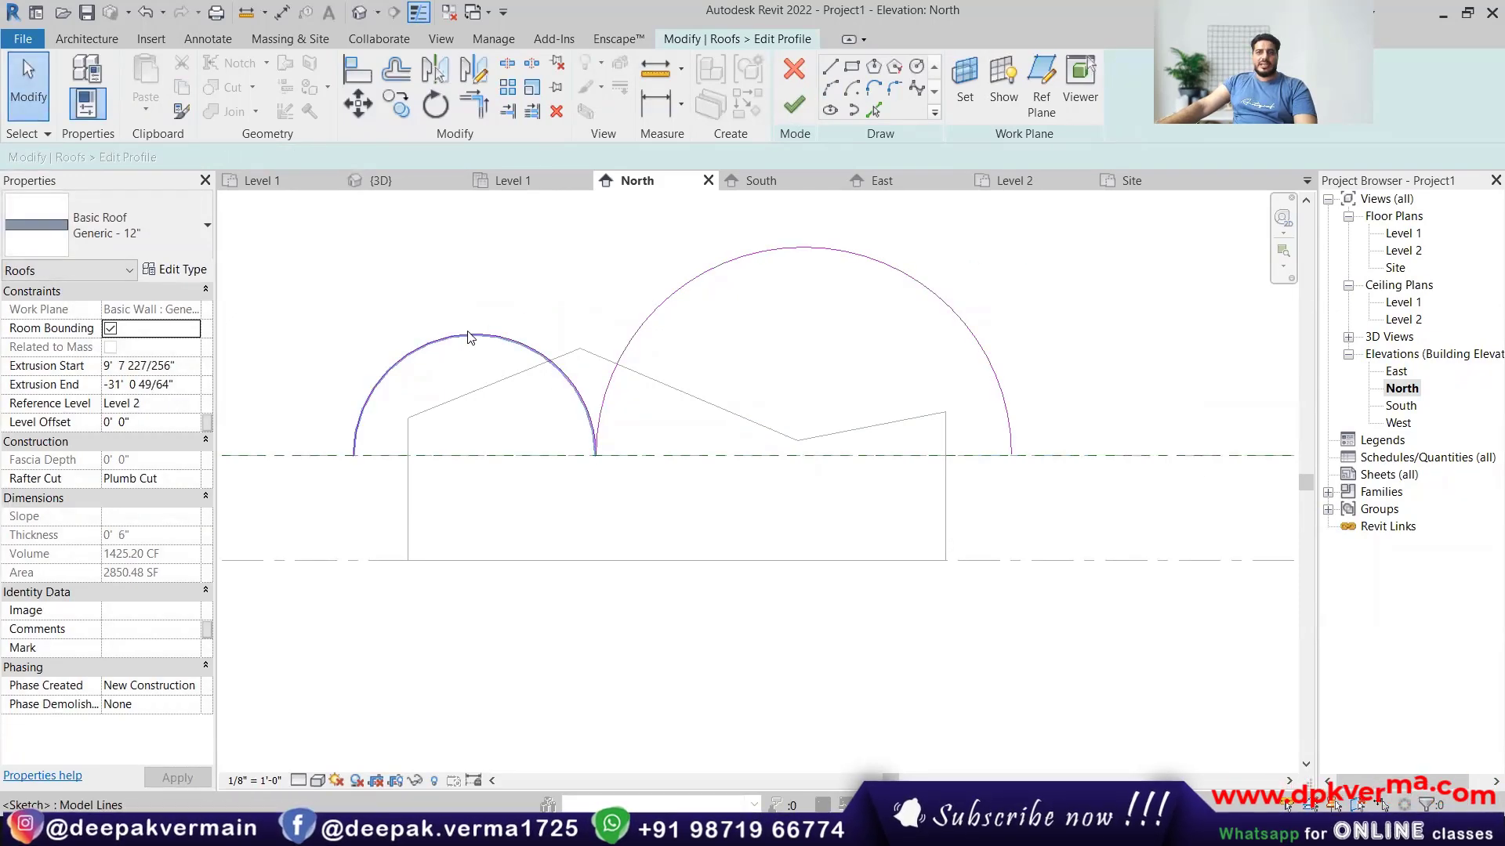
left_click(795, 103)
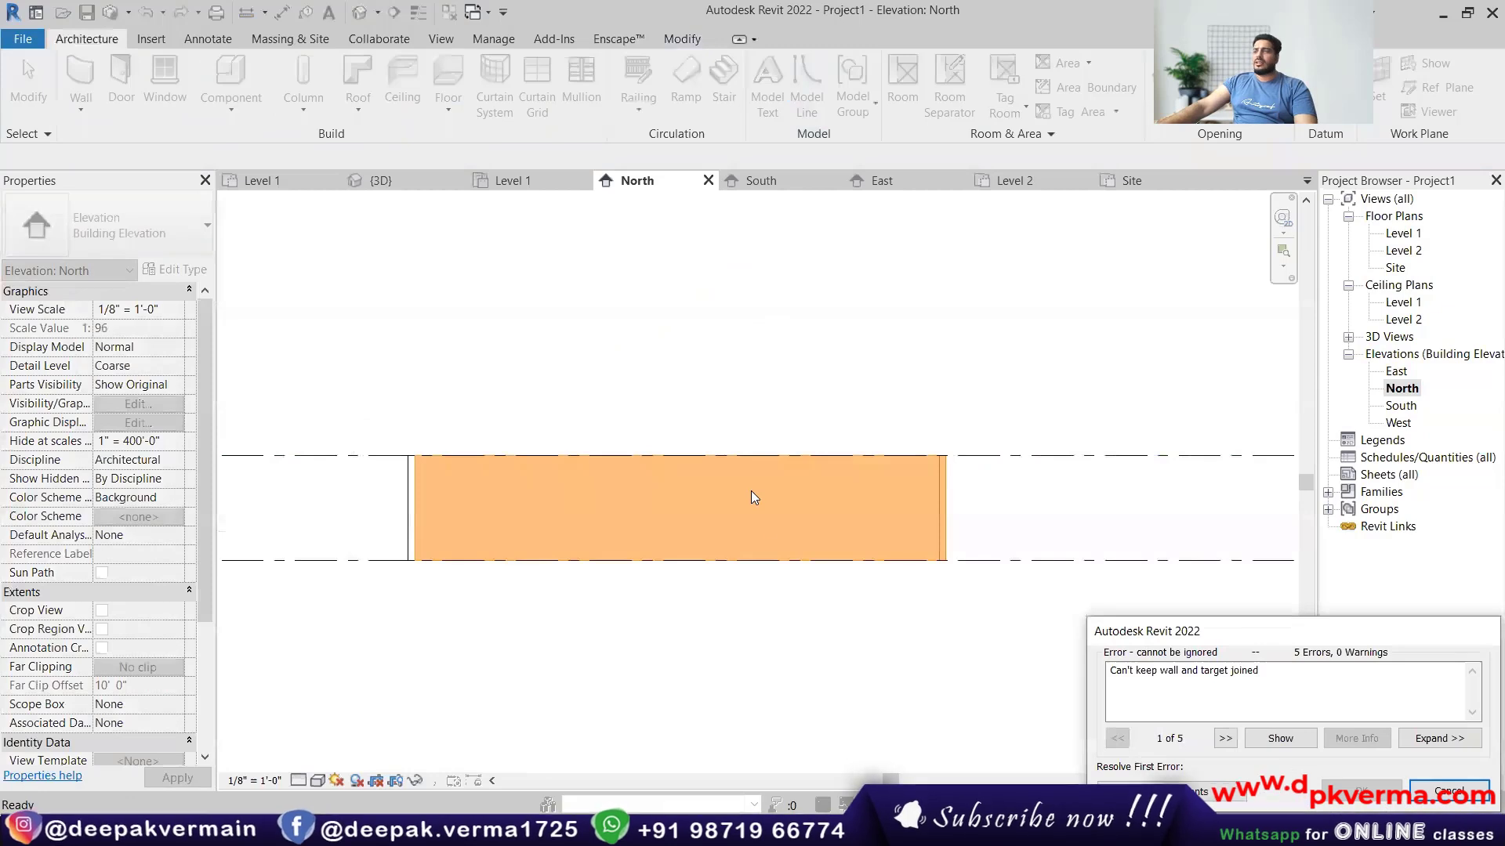
left_click(1445, 790)
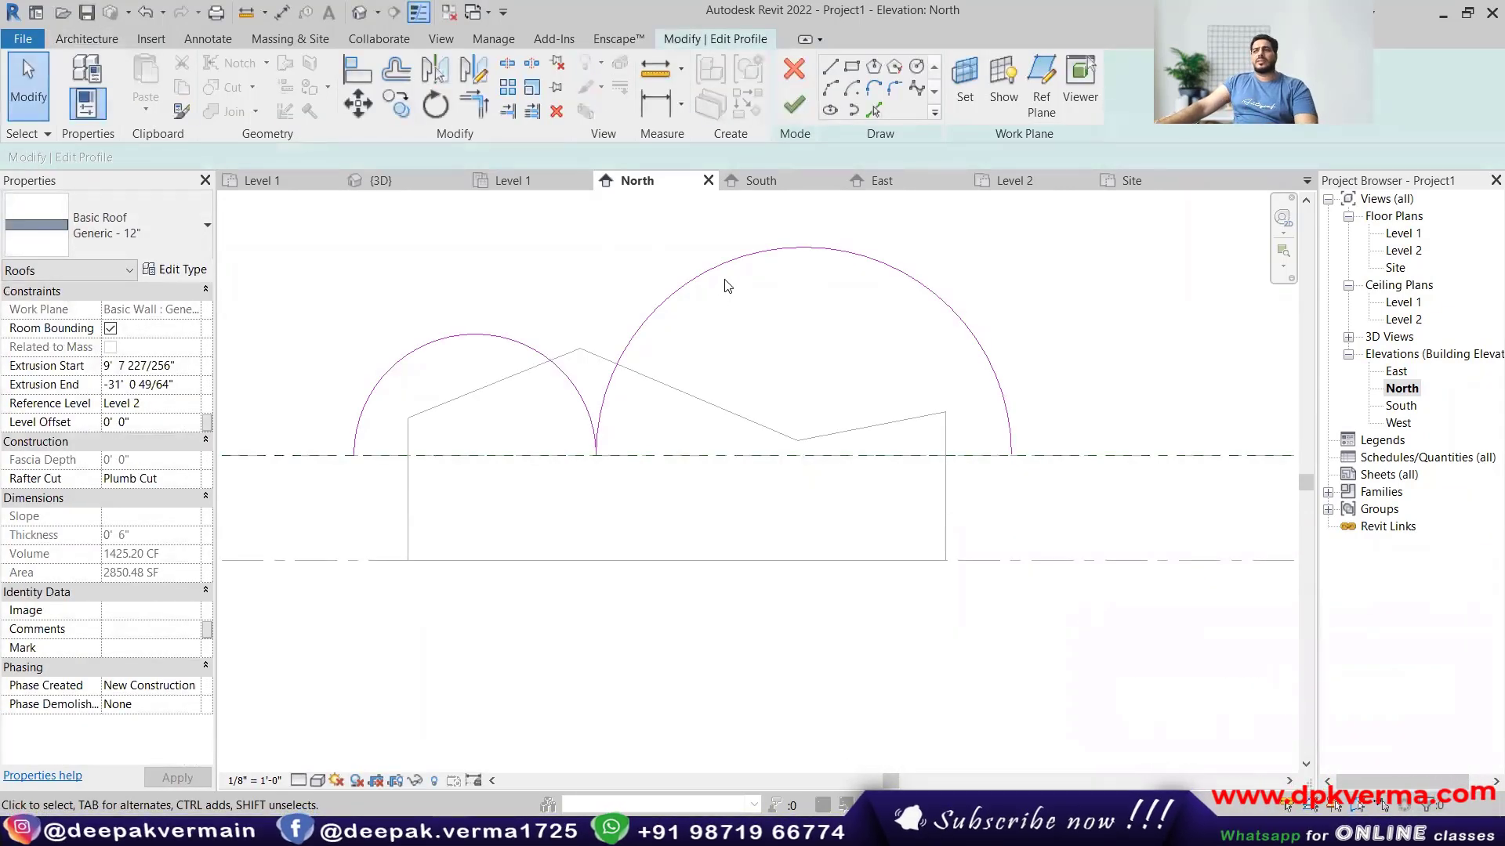
Inspect the joint between the two arcs and delete the larger semicircular arc from the profile.
scroll(590, 452, "up", 5)
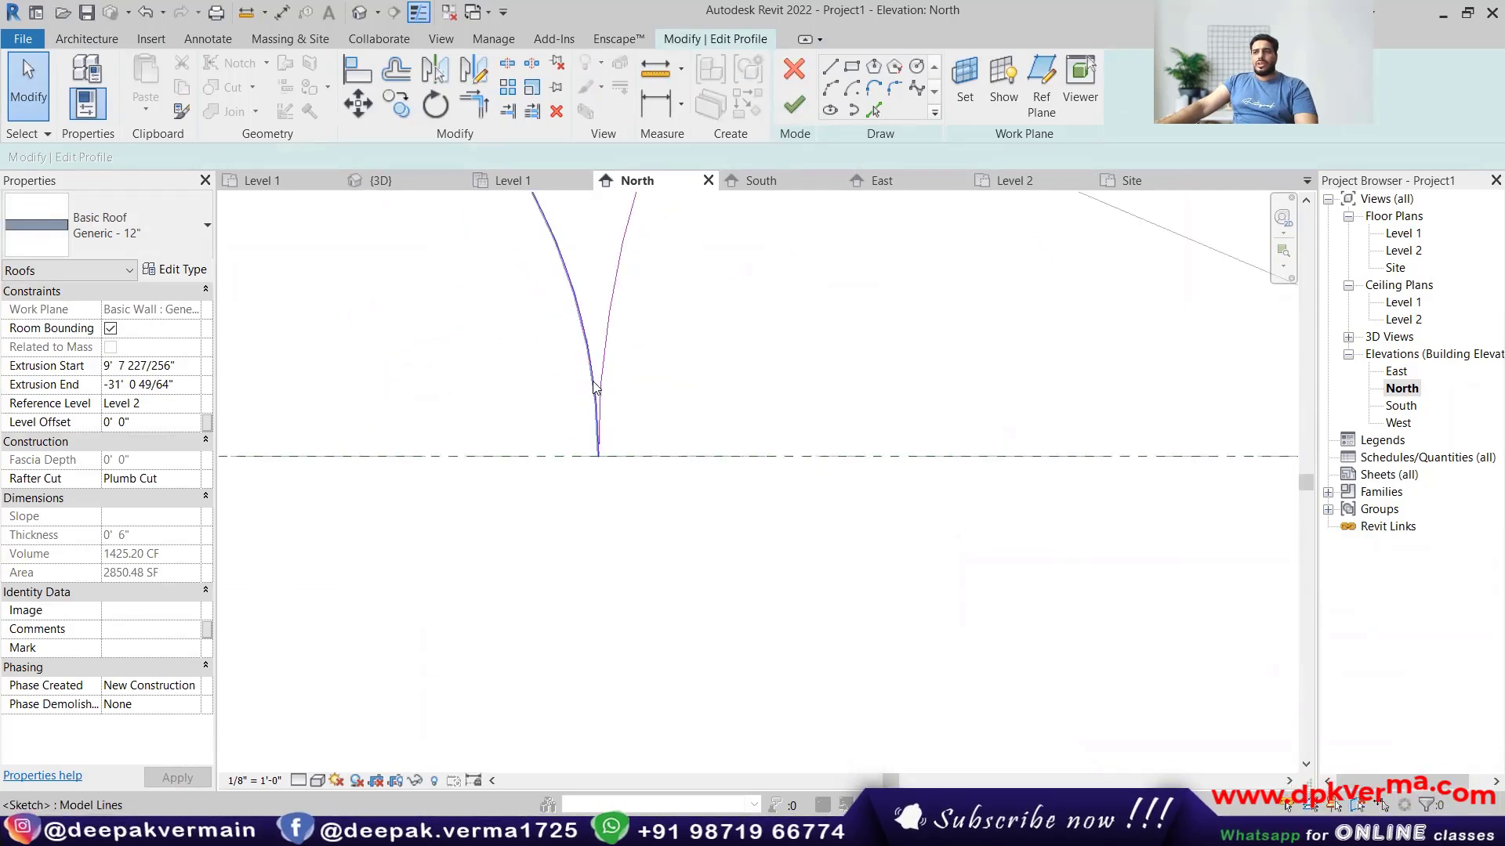
scroll(605, 455, "down", 5)
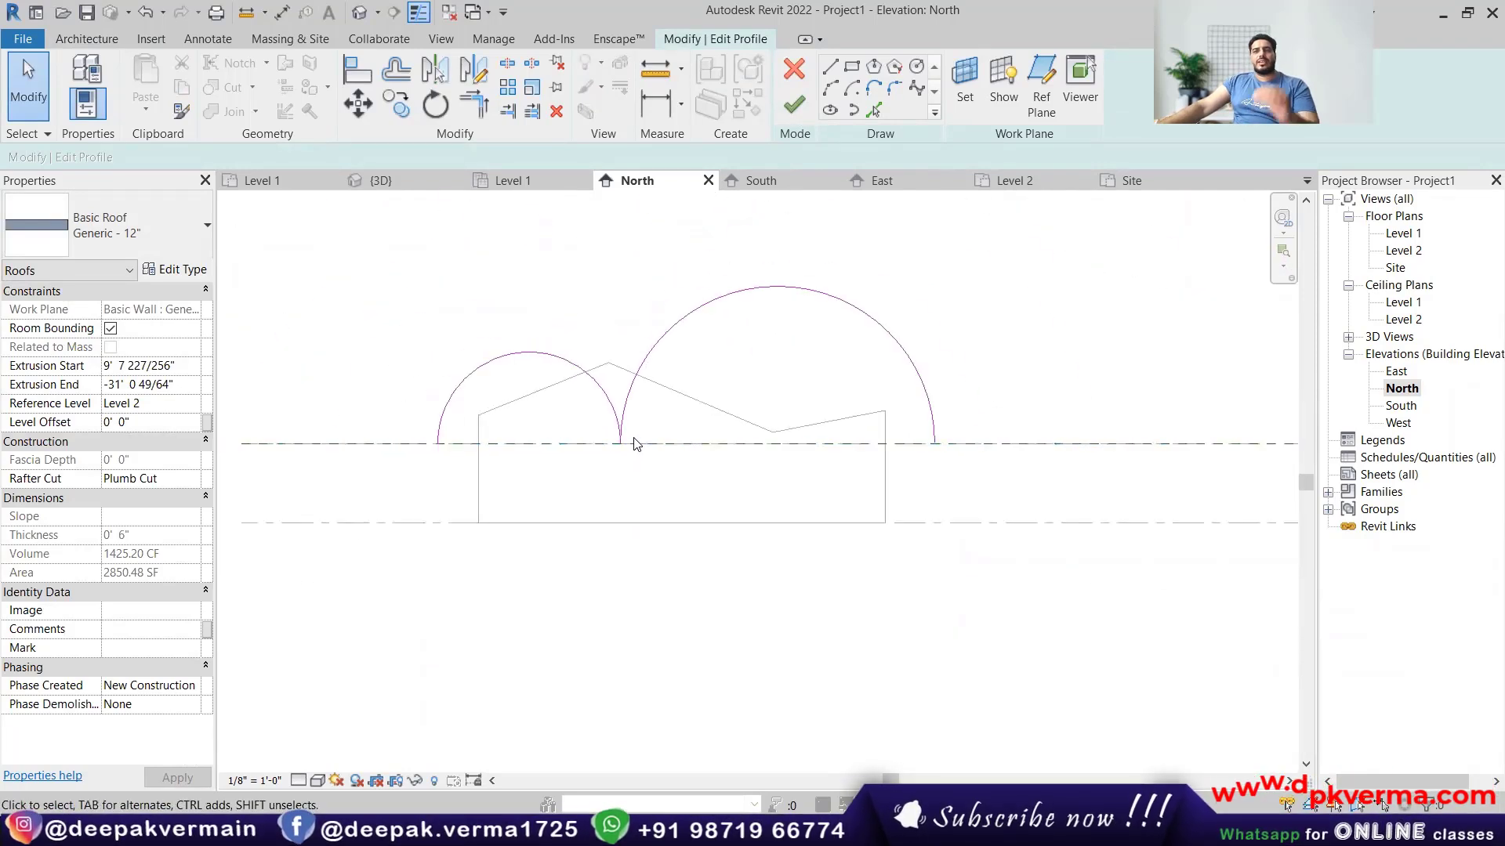
left_click_drag(778, 293, 775, 409)
key("Escape")
left_click(779, 288)
mouse_move(781, 289)
left_mouse_down()
mouse_move(785, 351)
mouse_move(777, 291)
left_mouse_up()
key("Delete")
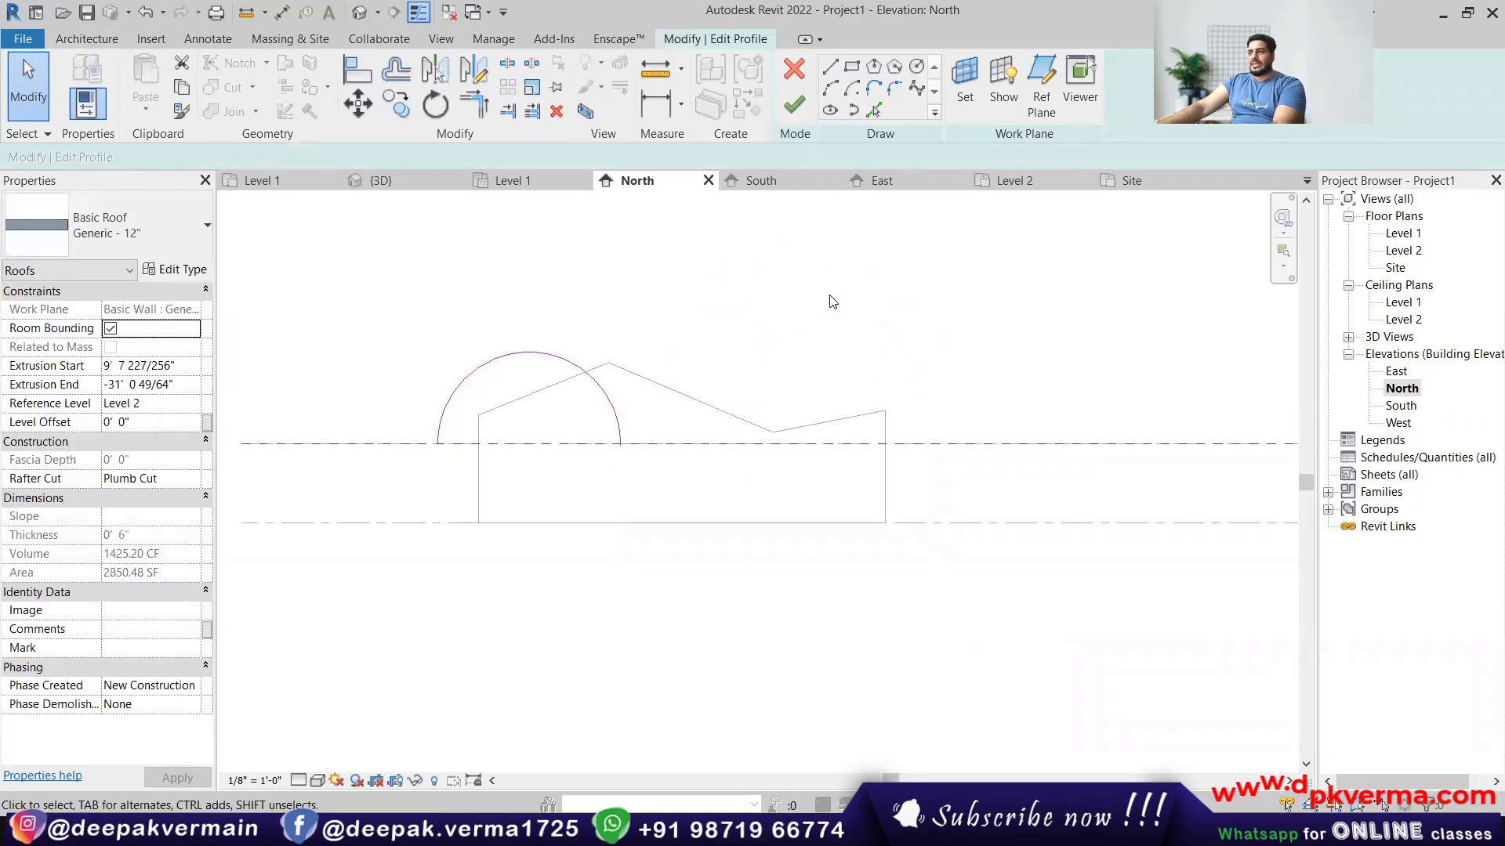
Add a shallow arc from the small semicircle's endpoint to beyond the walls' far end, and finish the roof.
left_click(831, 88)
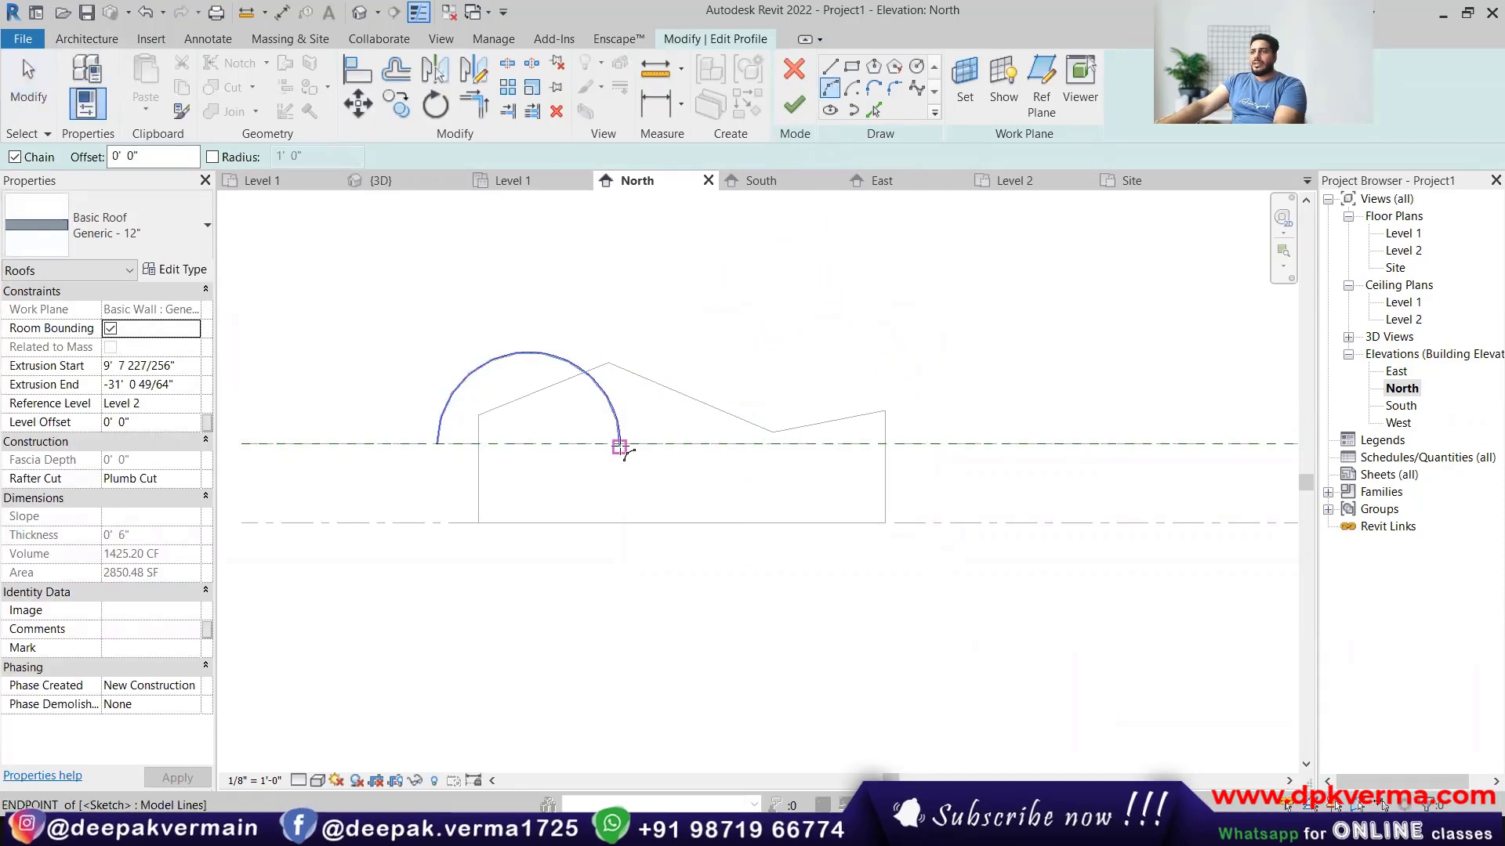
left_click(619, 445)
left_click(945, 444)
left_click(815, 403)
scroll(562, 497, "up", 2)
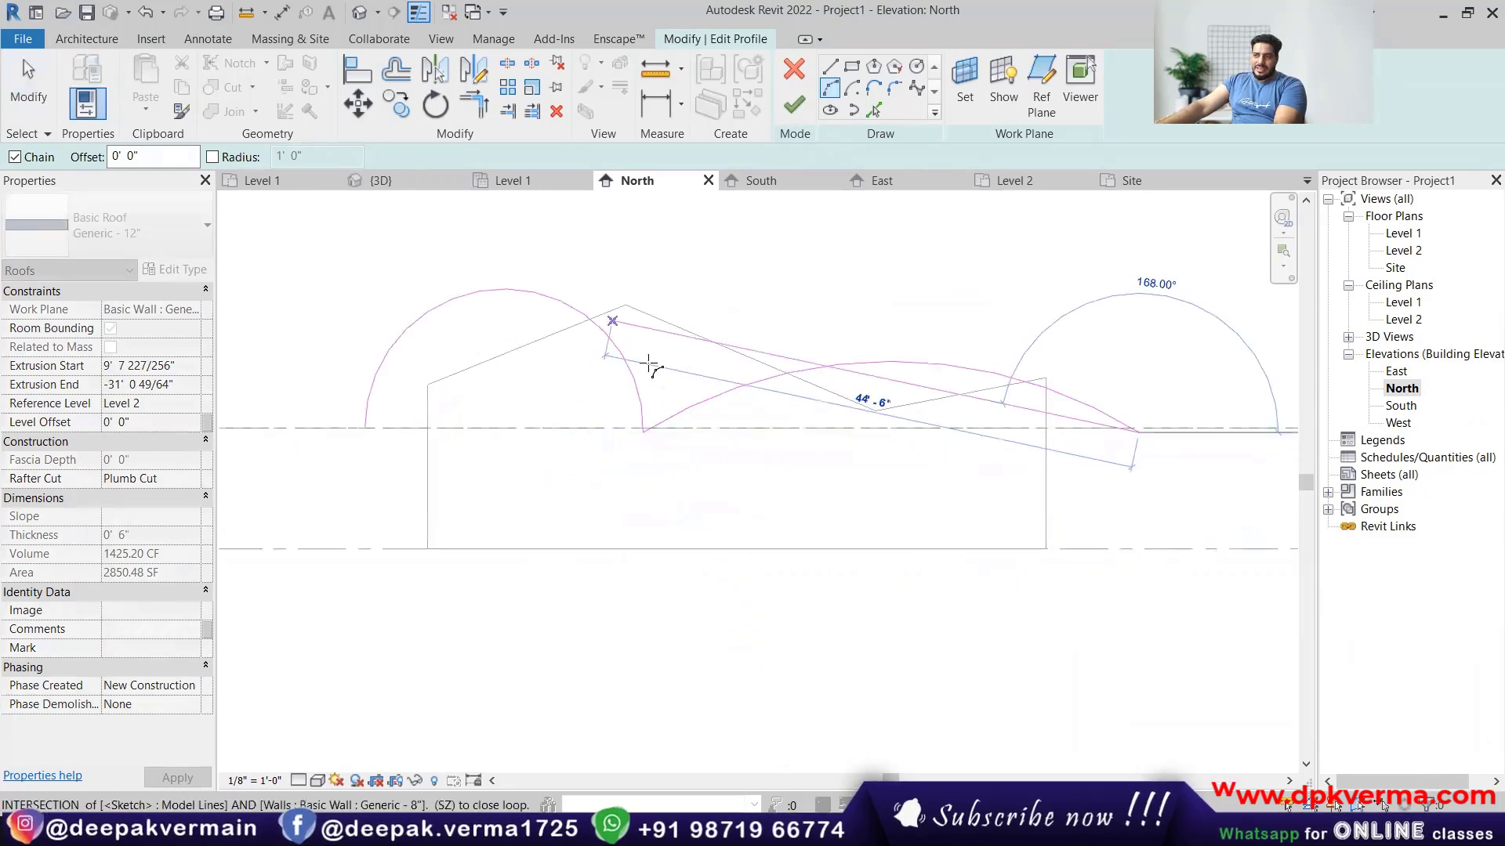
left_click(794, 104)
left_click(359, 12)
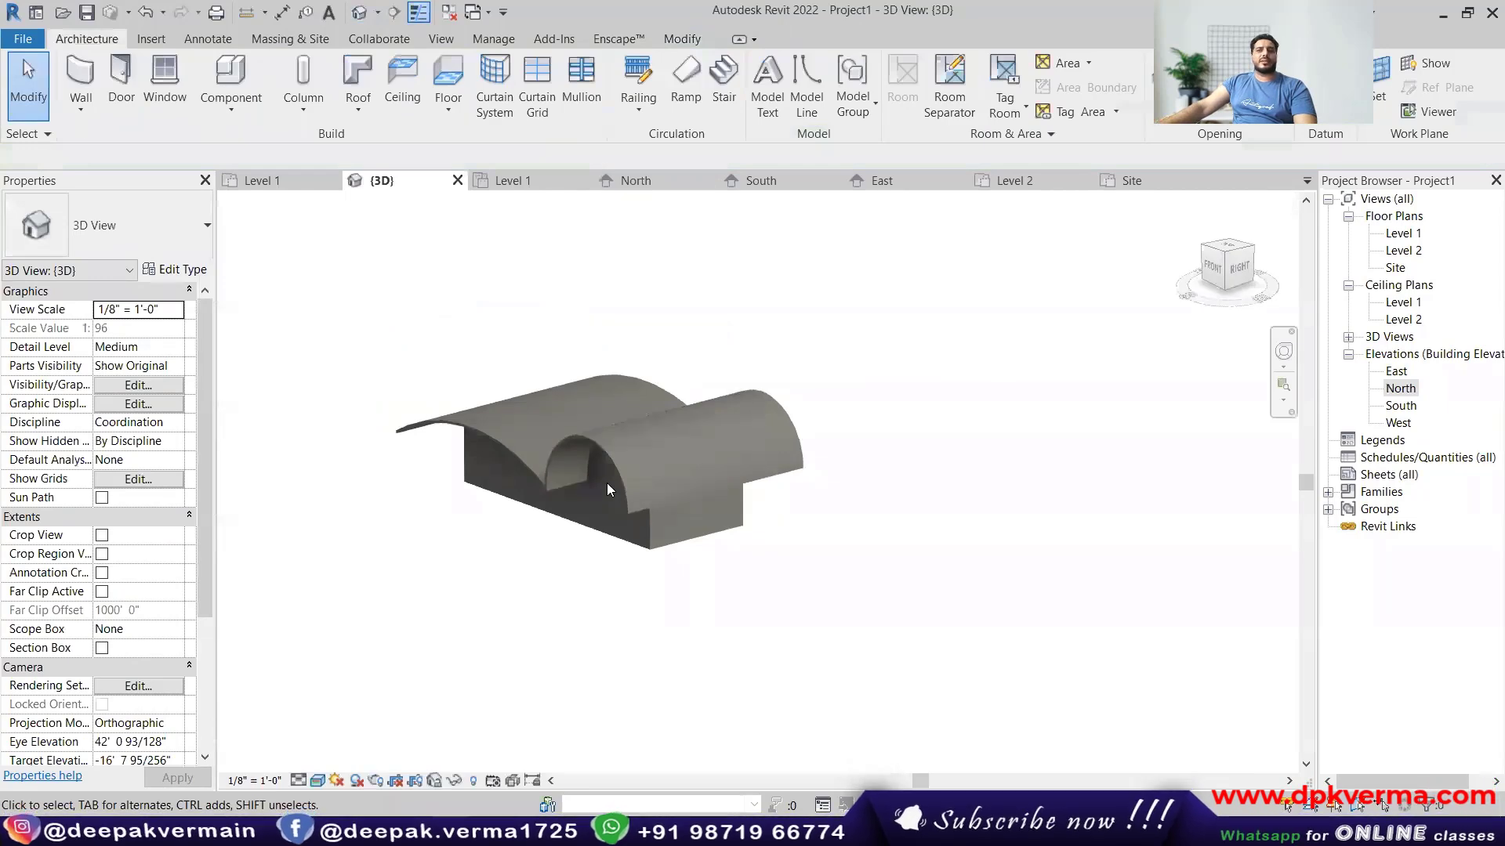
Reopen the roof's profile for editing and delete both arcs.
left_click(617, 465)
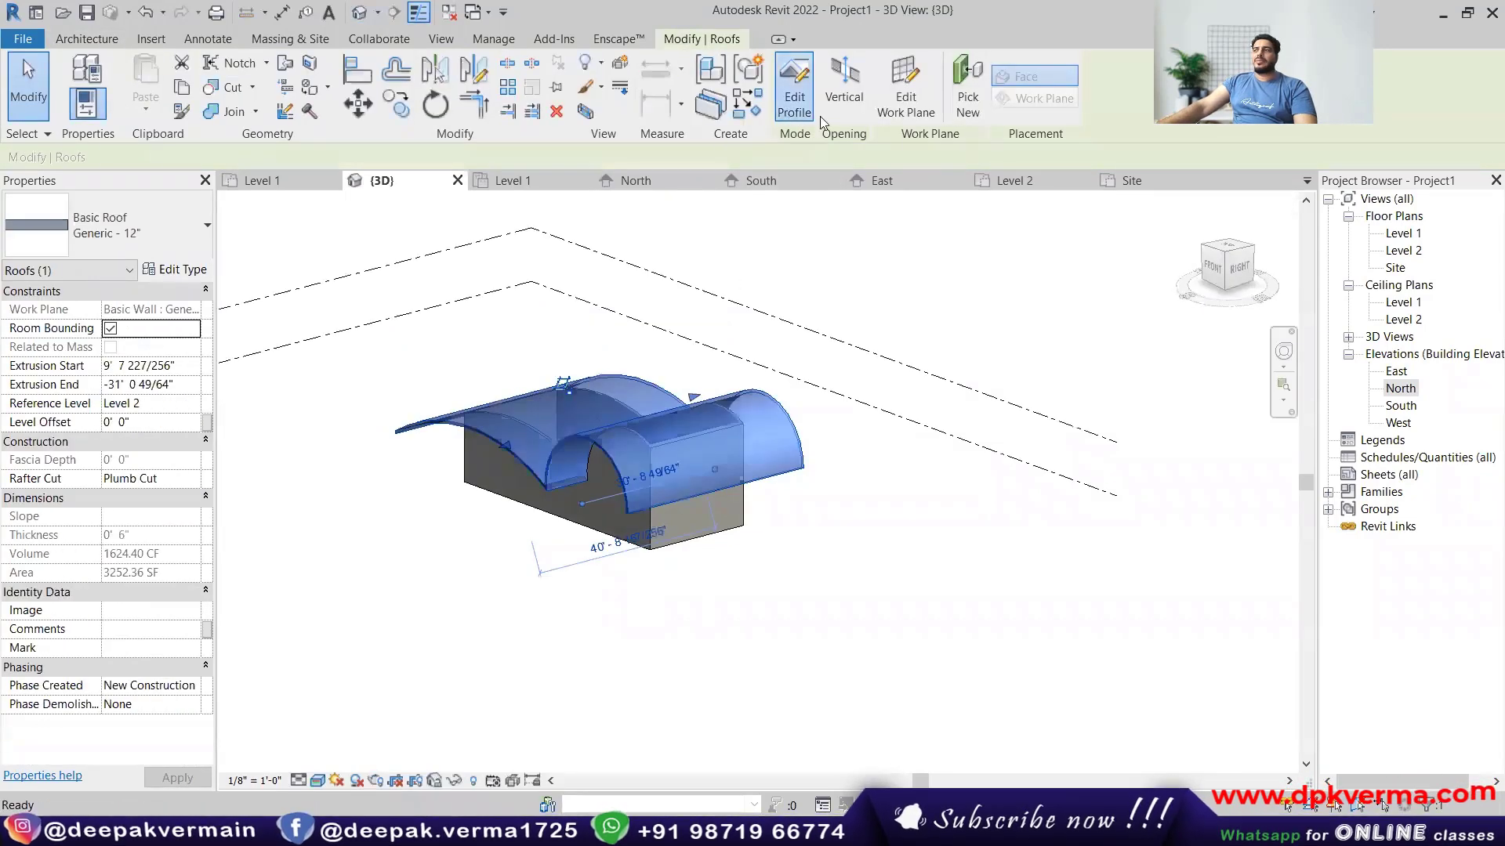
left_click(793, 102)
left_click(748, 388)
key("Delete")
left_click(630, 372)
key("Delete")
scroll(709, 380, "down", 1)
middle_click_drag(709, 380, 670, 392)
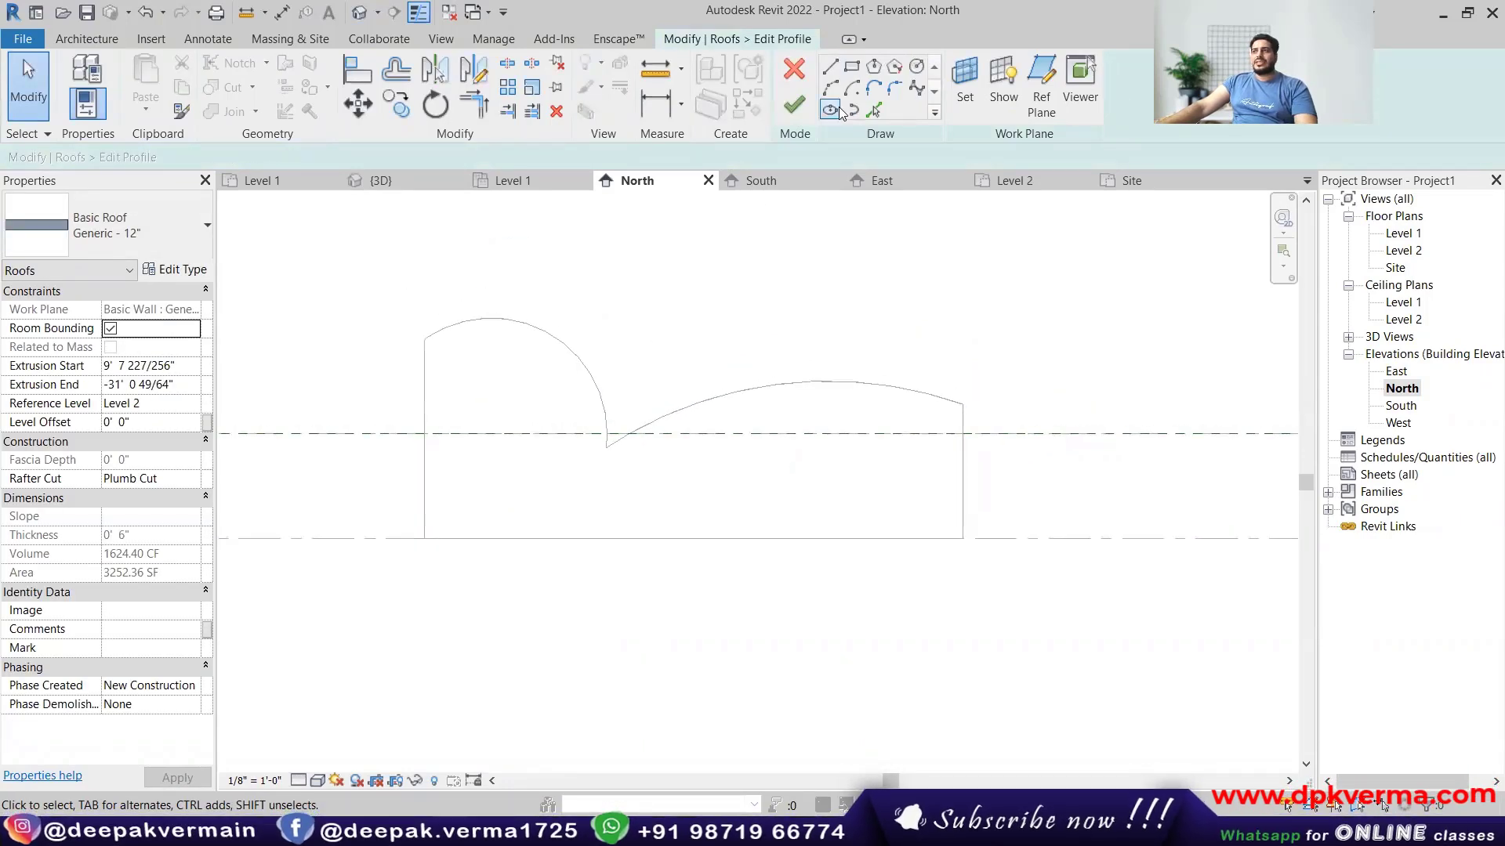
Sketch a gentle wavy spline along the Level 2 line past both ends of the walls, and finish the roof.
left_click(915, 89)
left_click(342, 444)
left_click(490, 376)
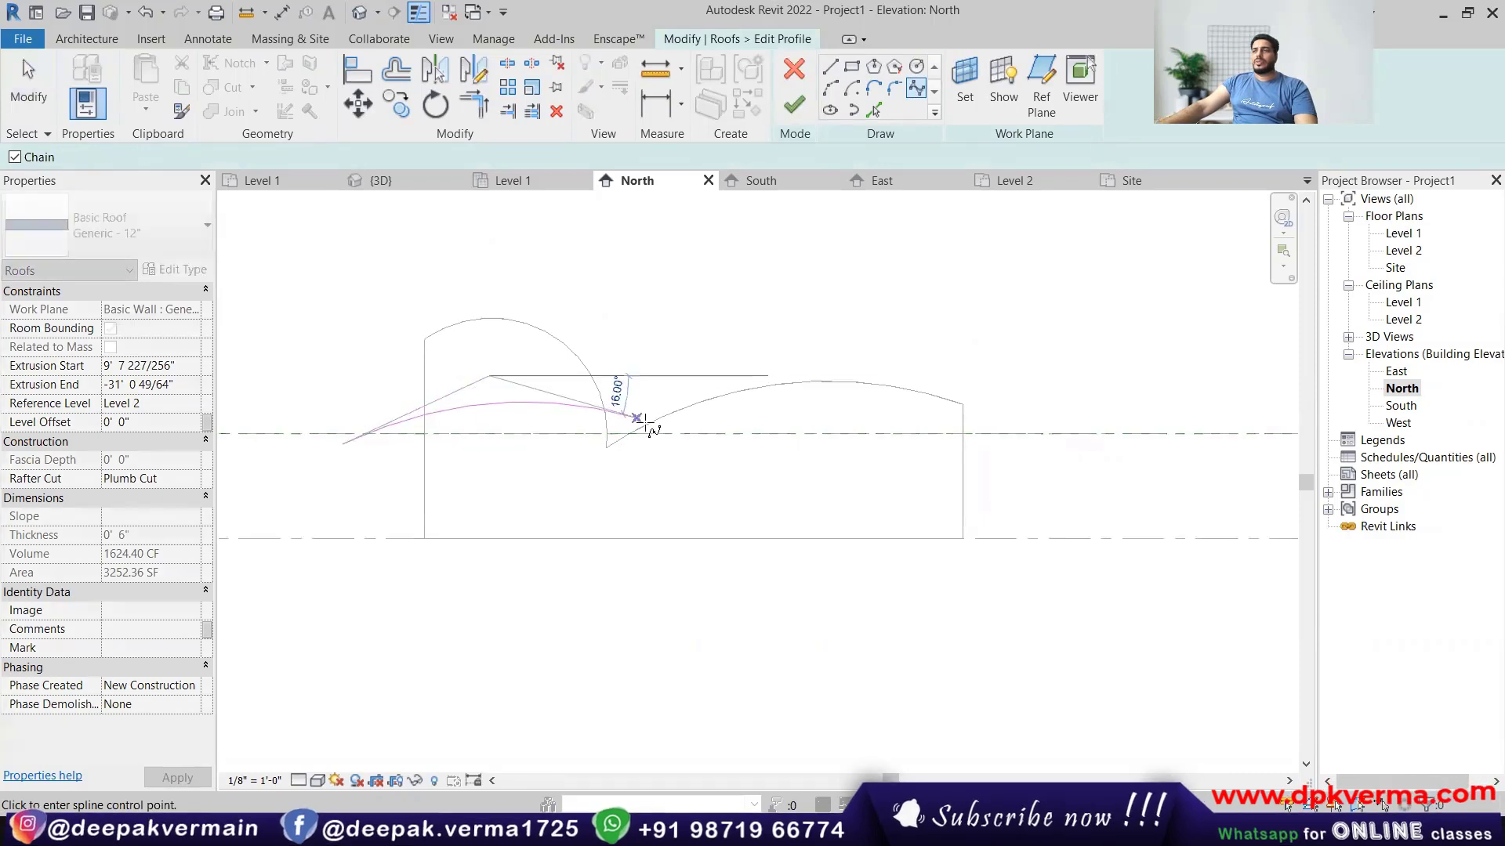
left_click(815, 453)
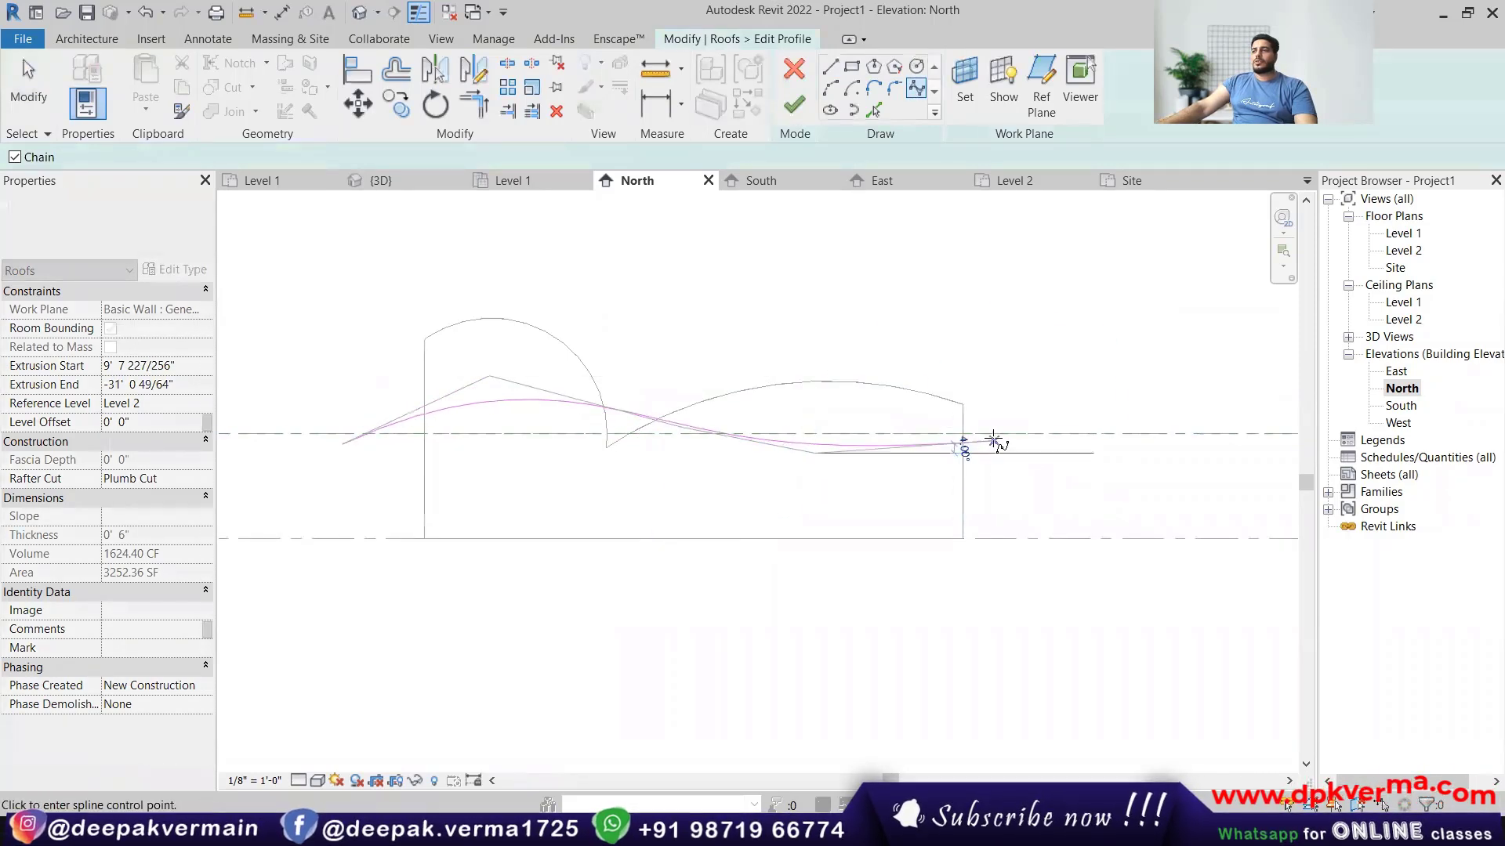
left_click(1024, 413)
key("Escape")
key("Escape")
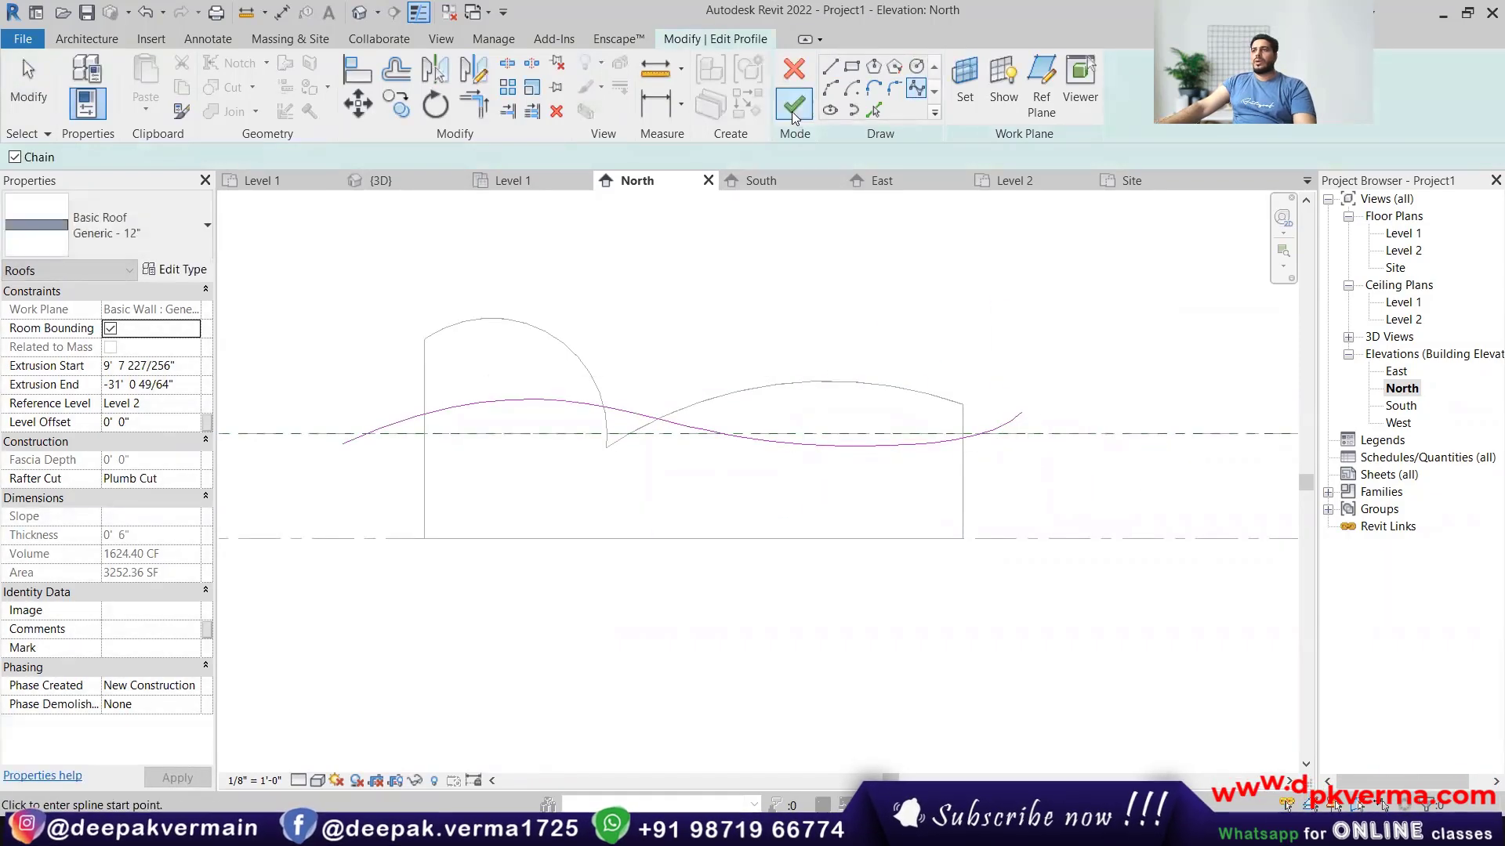
left_click(794, 106)
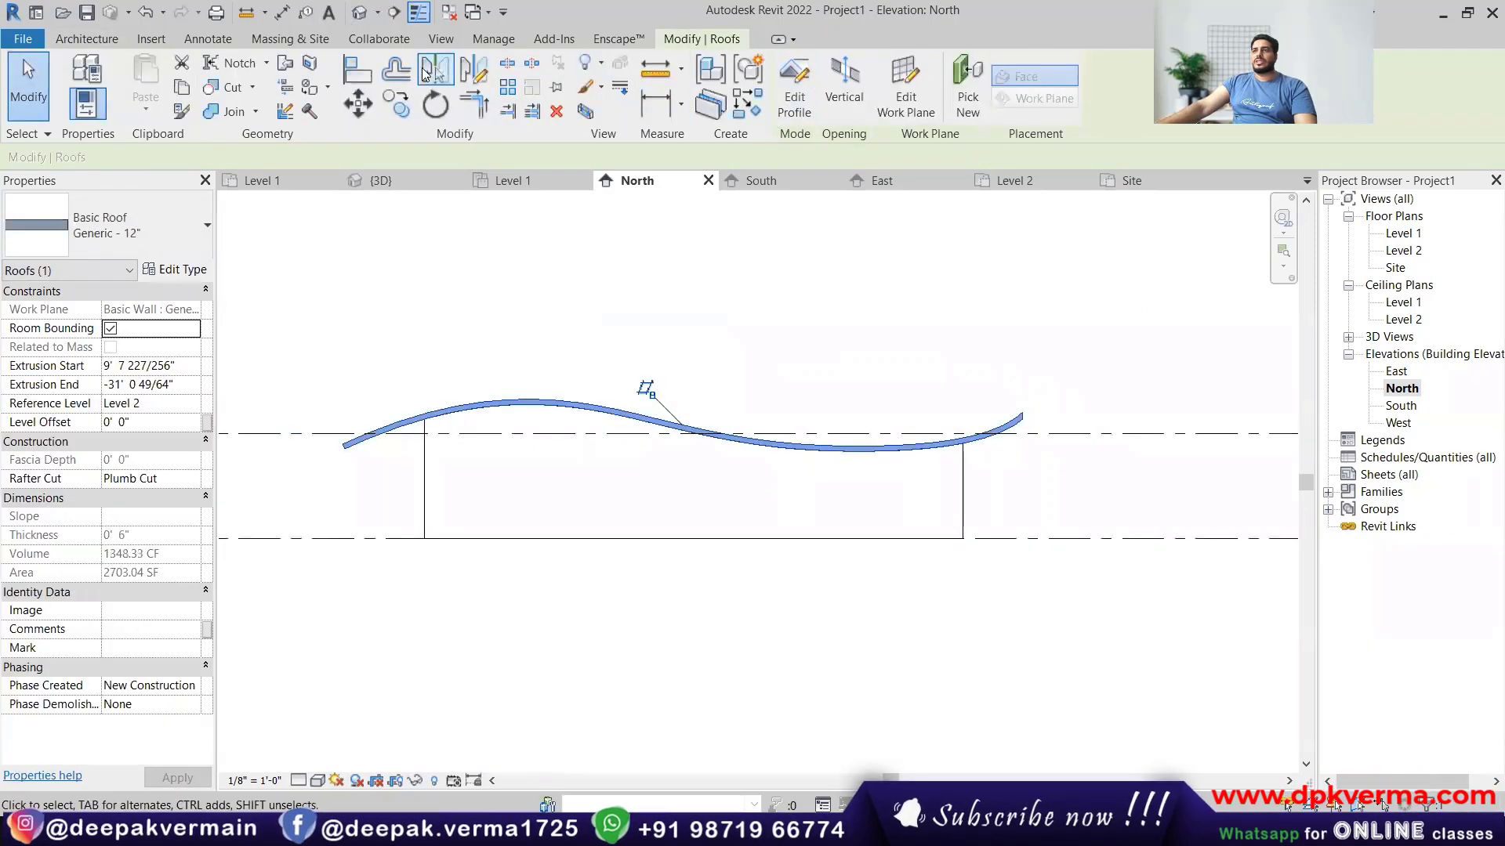
left_click(359, 13)
left_click(672, 319)
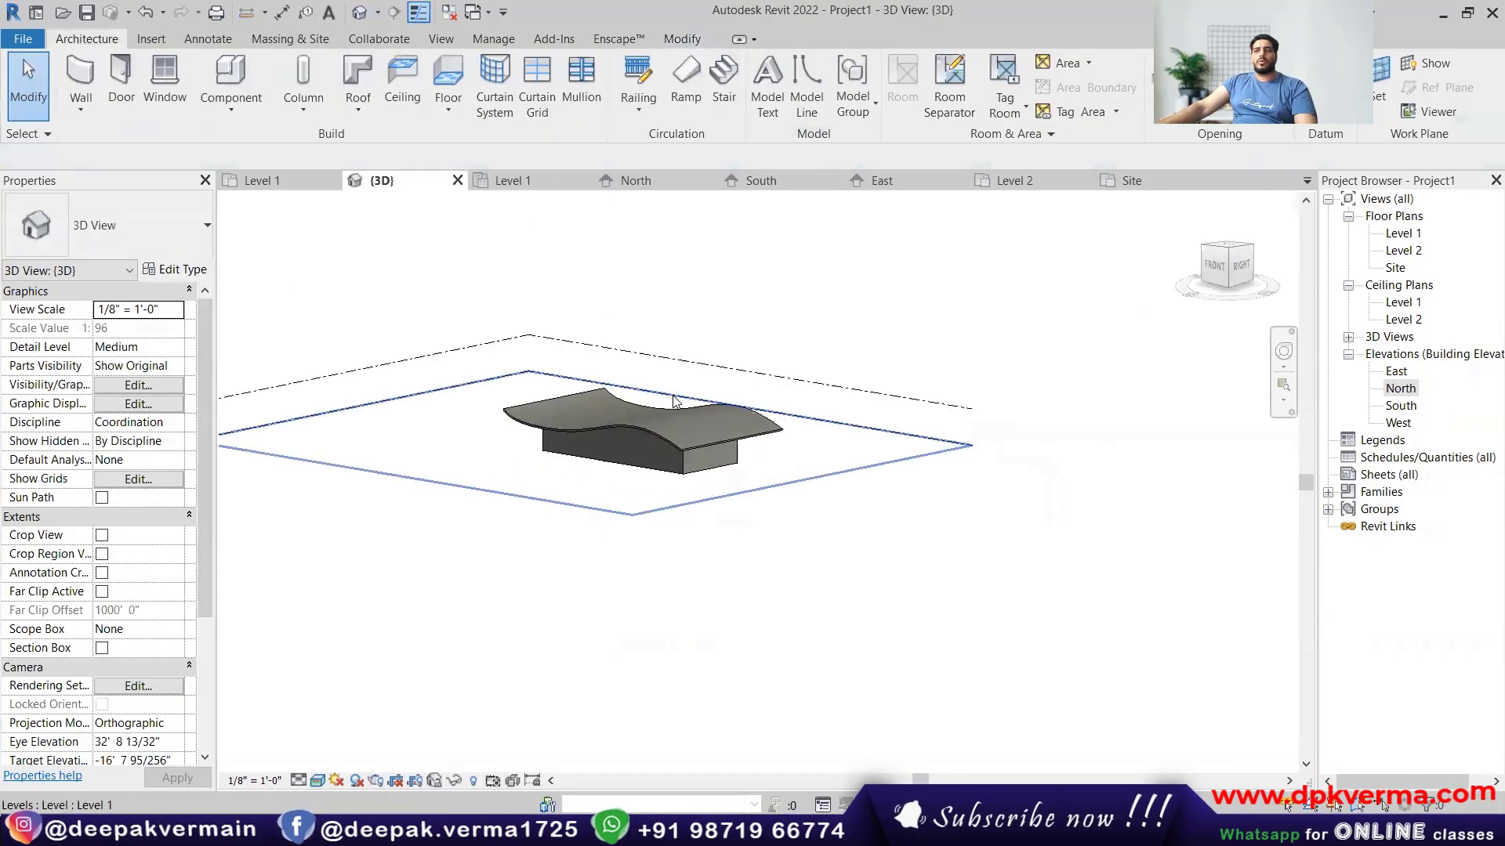
middle_click_drag(673, 395, 619, 400, "shift")
Change the wavy extruded roof's type to Sloped Glazing.
left_click(358, 104)
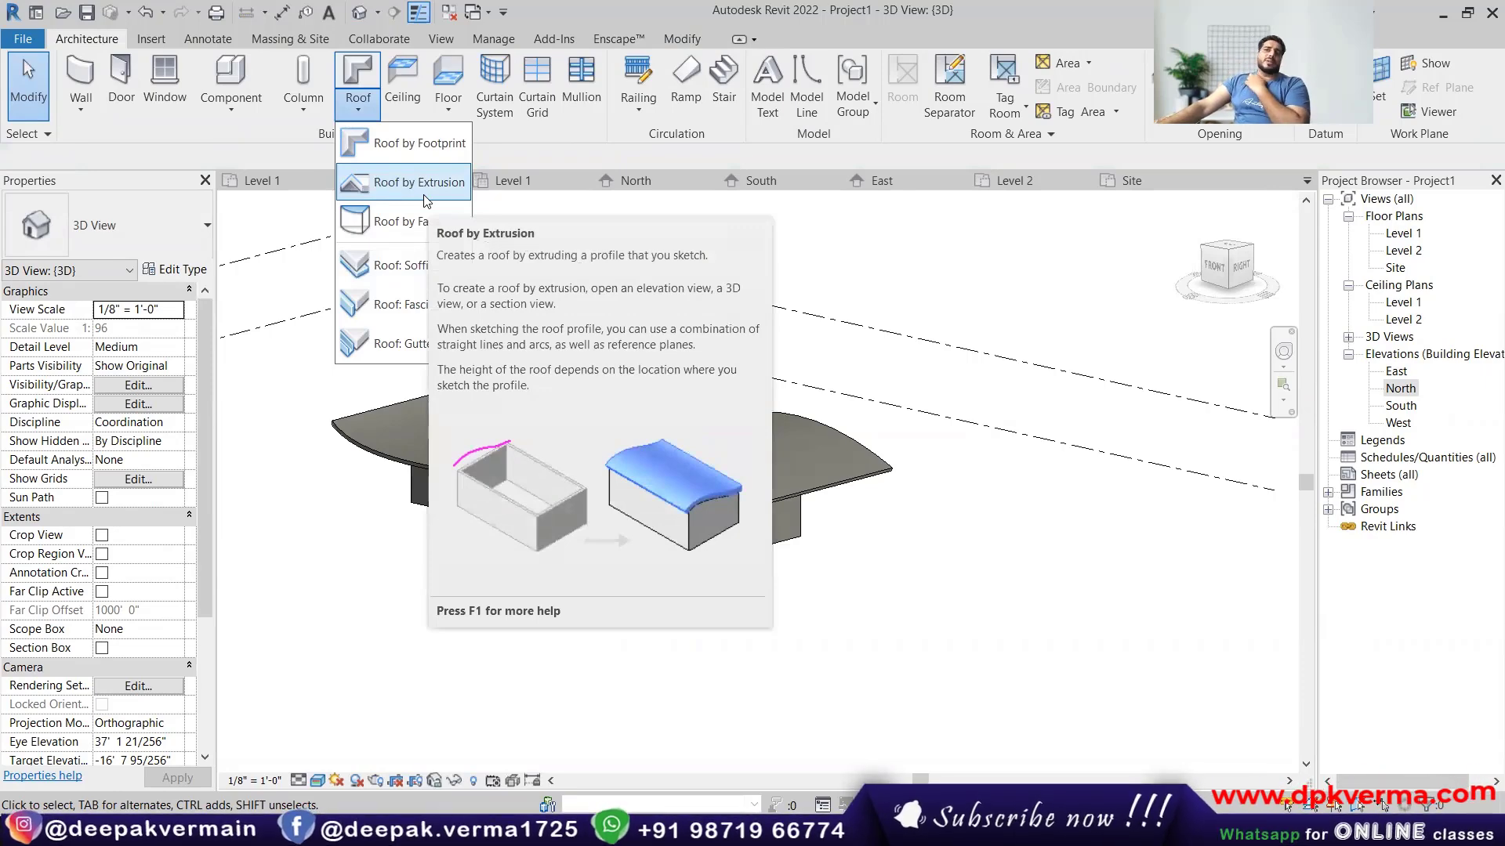
left_click(354, 440)
left_click(353, 444)
left_click(353, 446)
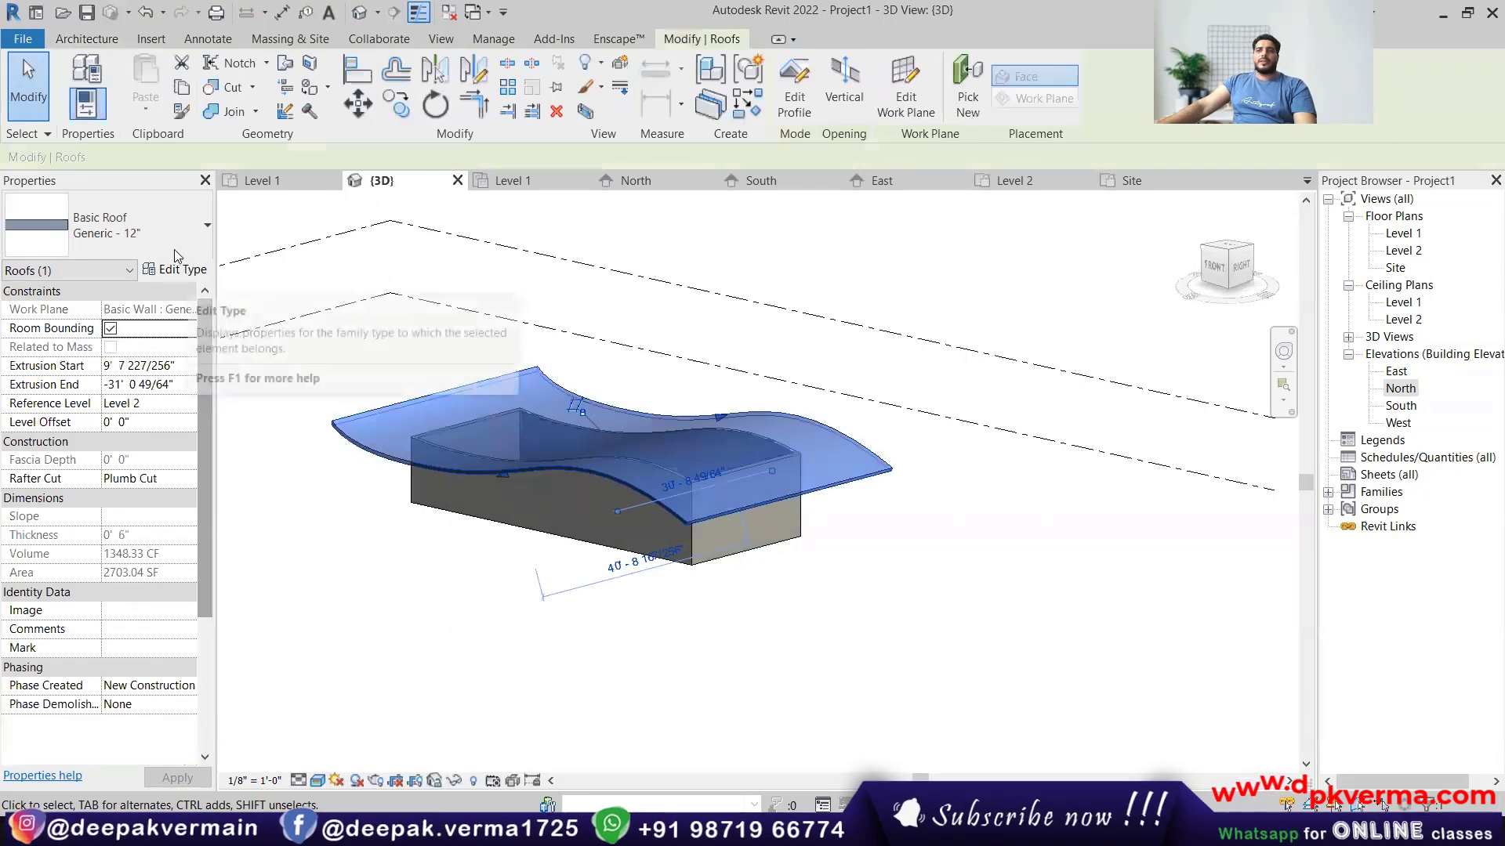
left_click(166, 228)
left_click(166, 228)
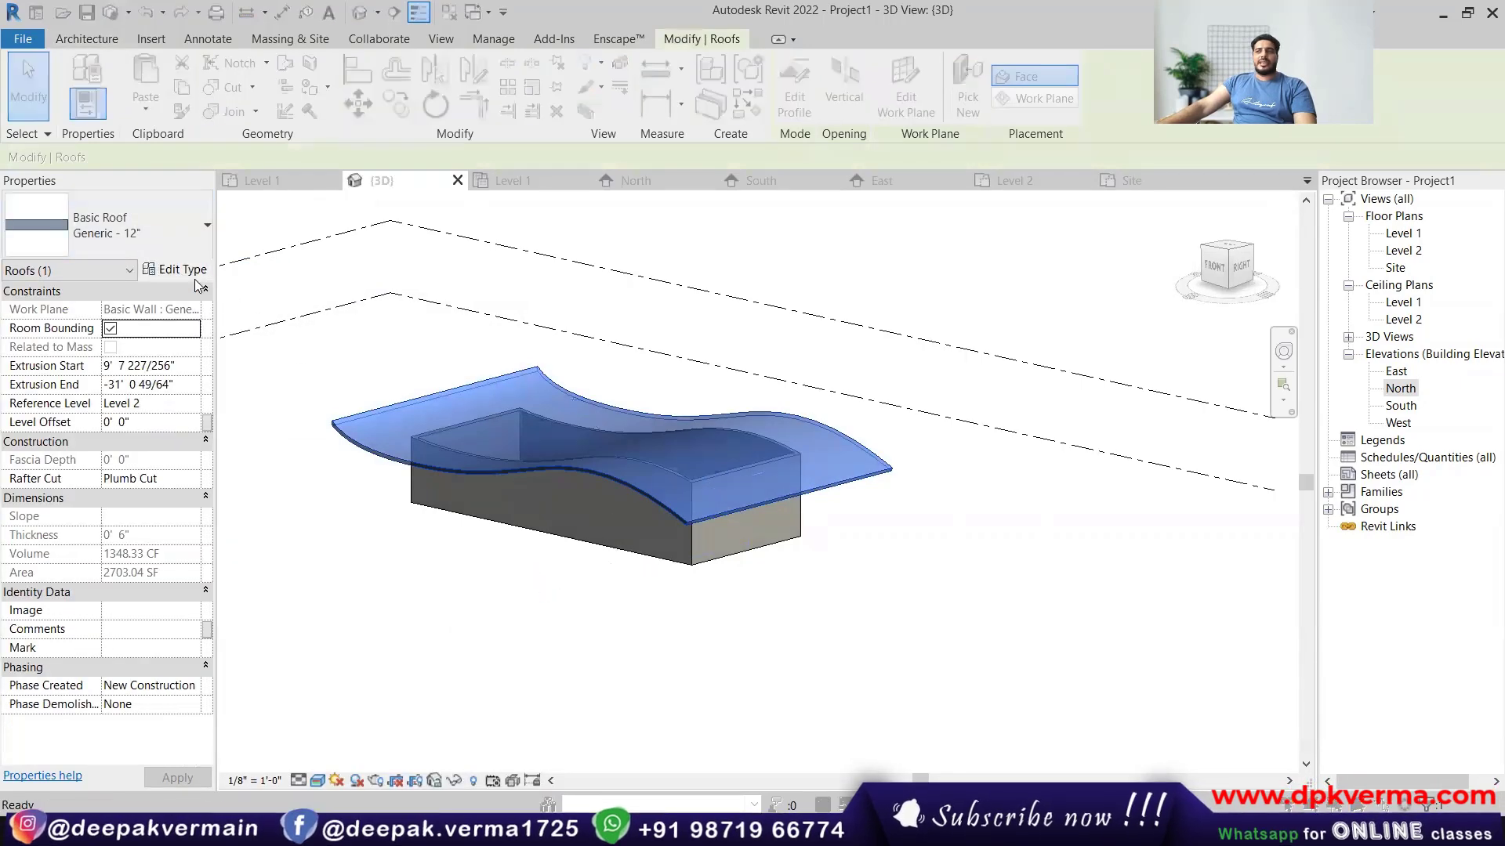
left_click(183, 269)
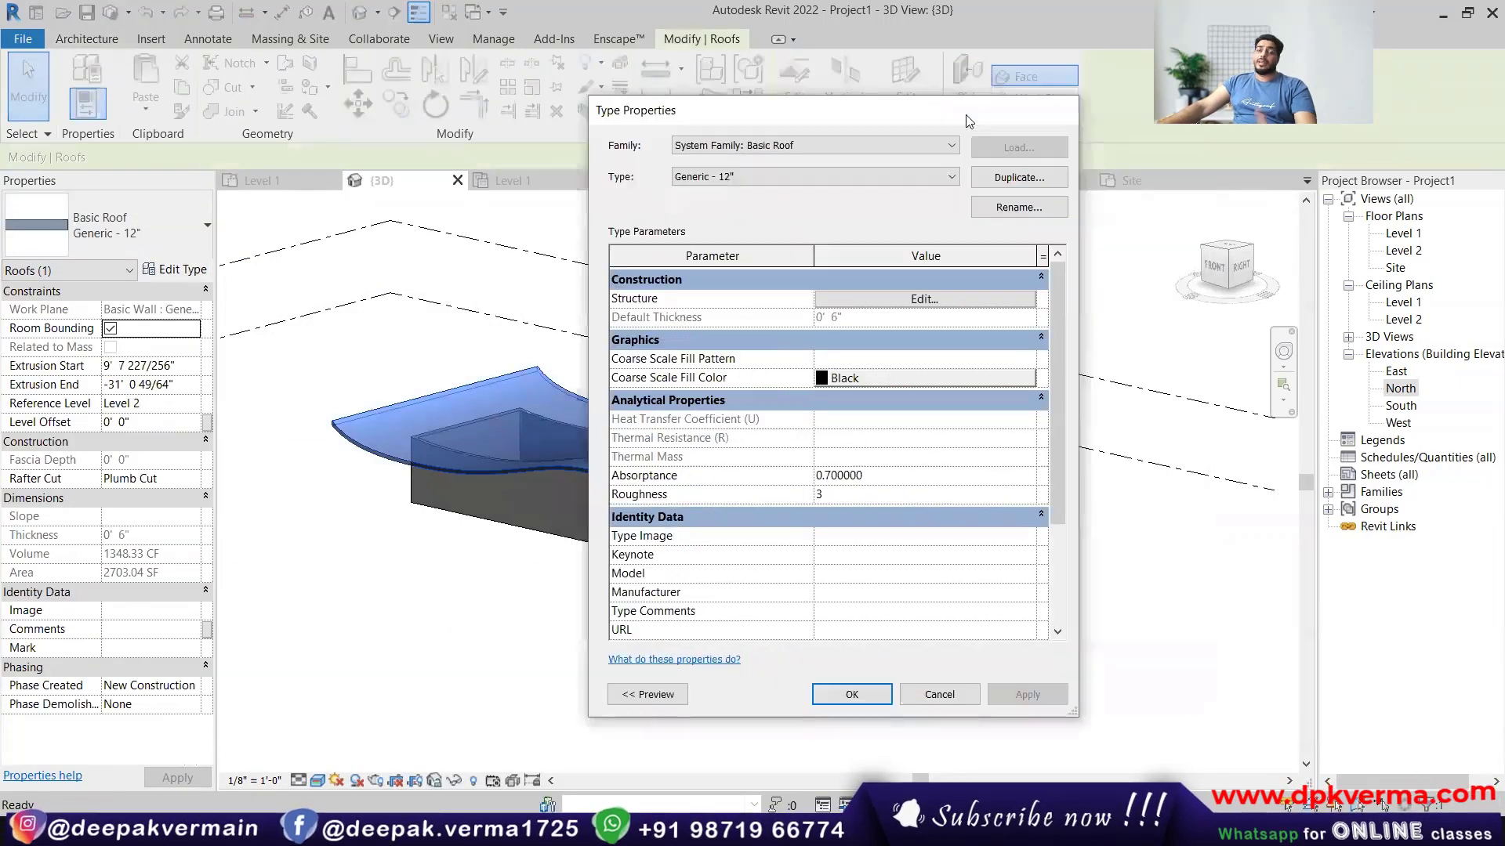
key("Escape")
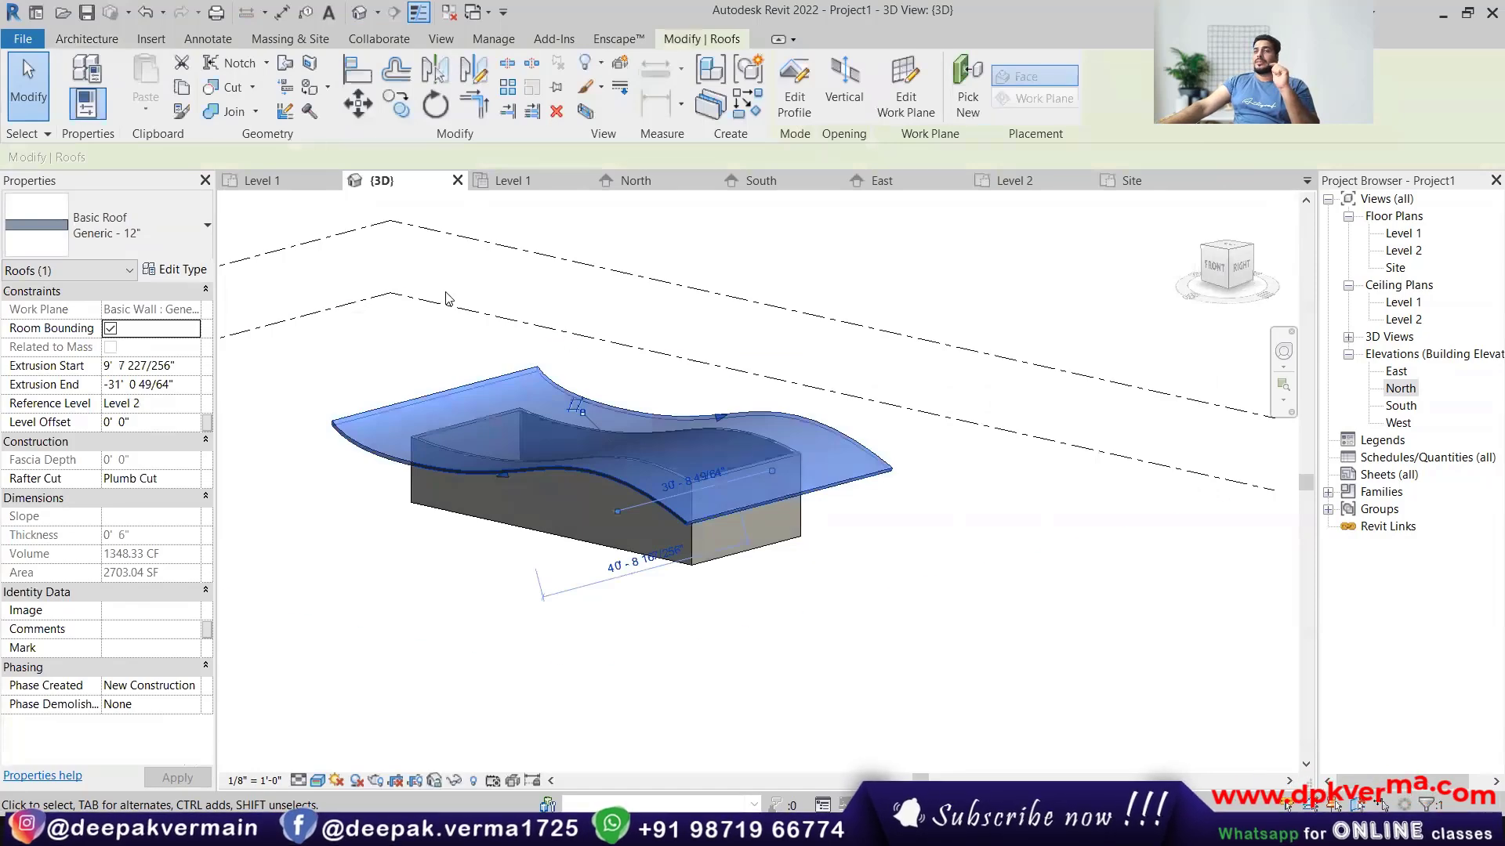
left_click(207, 208)
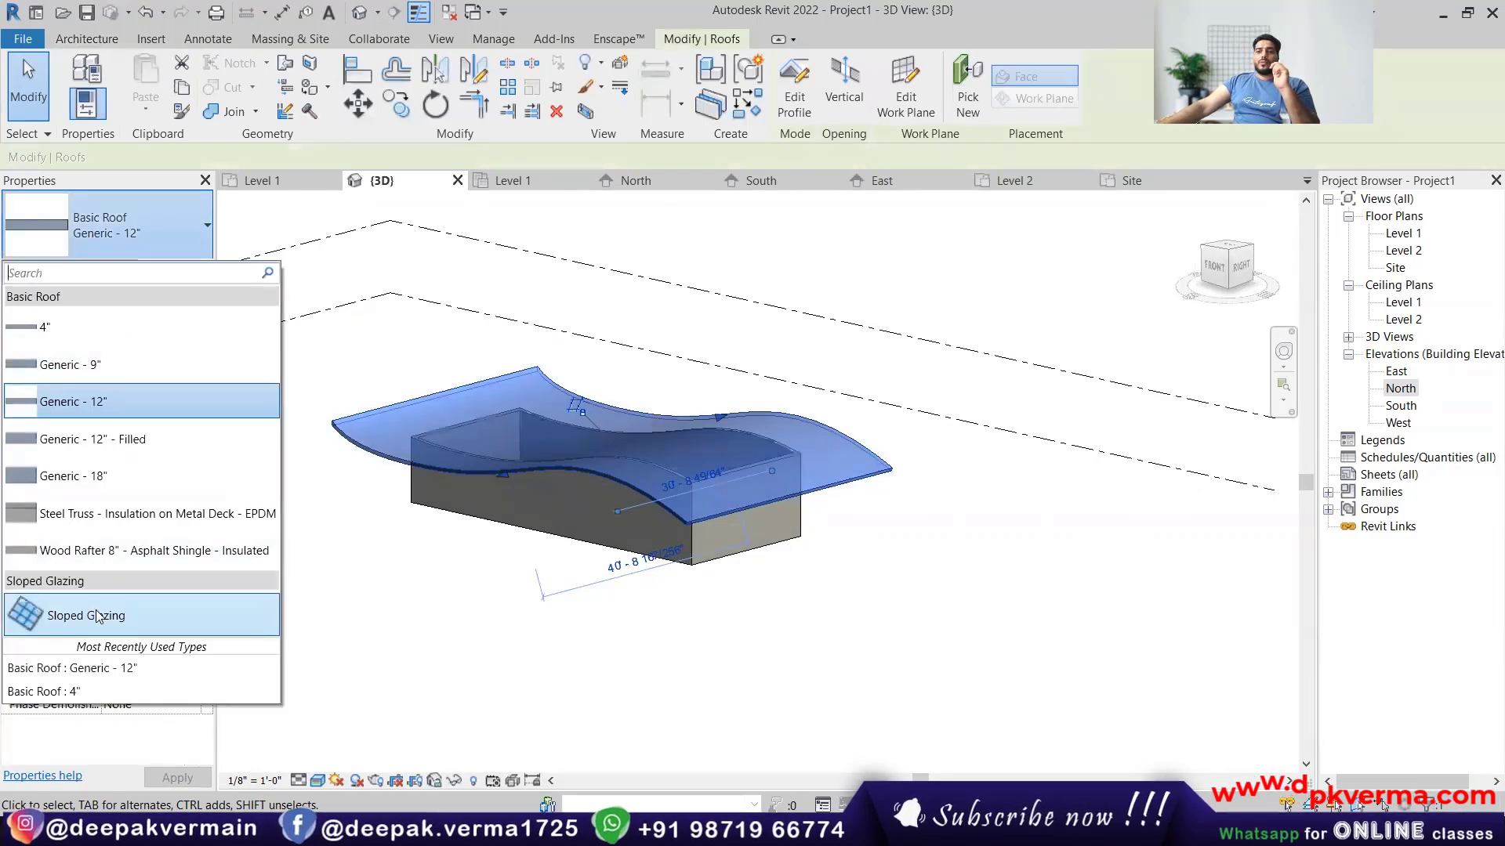
left_click(98, 616)
left_click(453, 655)
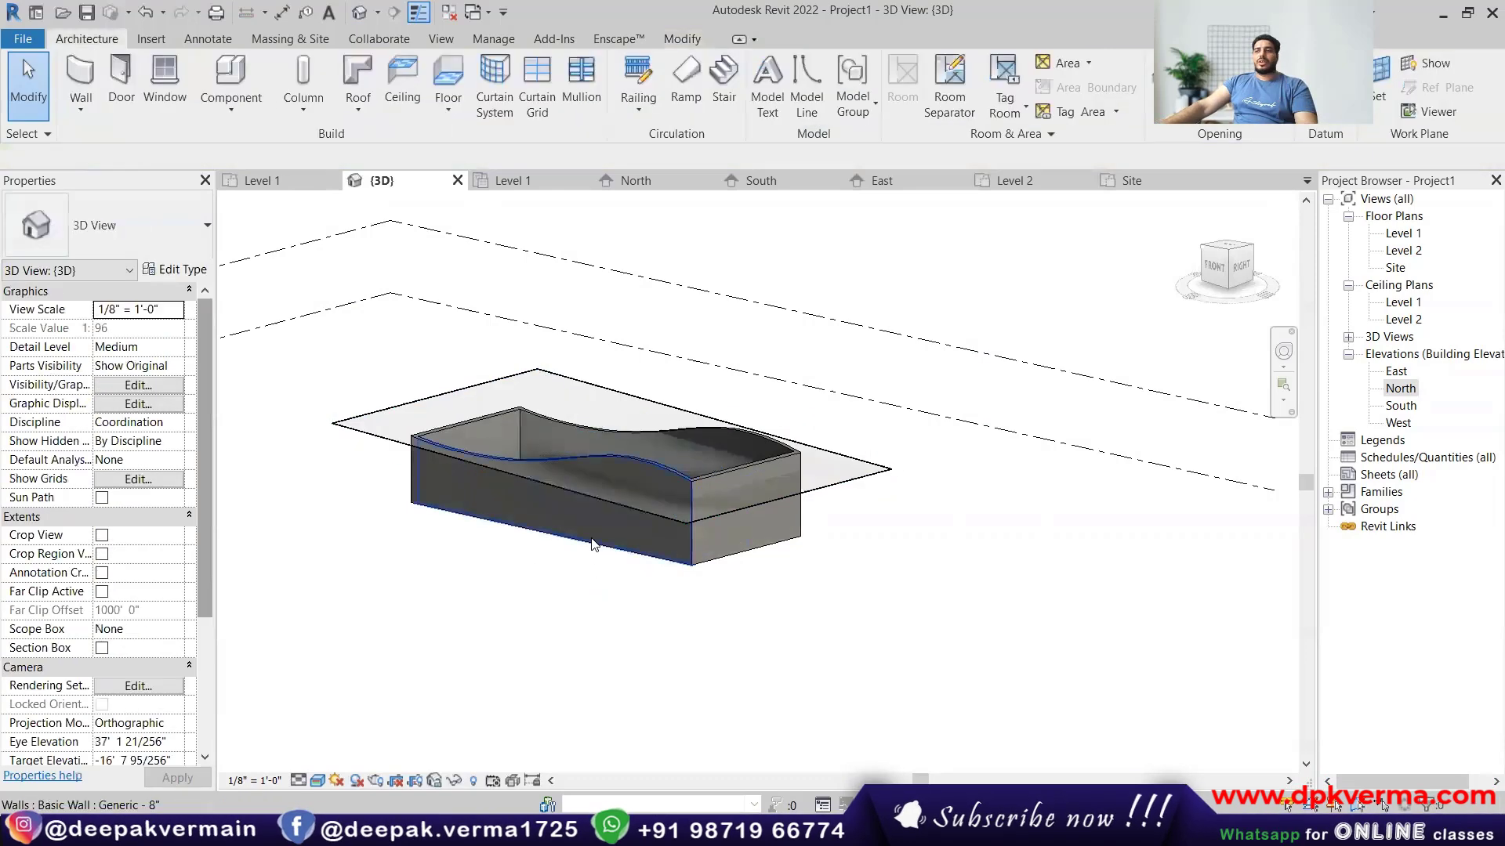
Delete the sloped glazing roof from the 3D view.
middle_click_drag(597, 544, 628, 540, "shift")
left_click(628, 522)
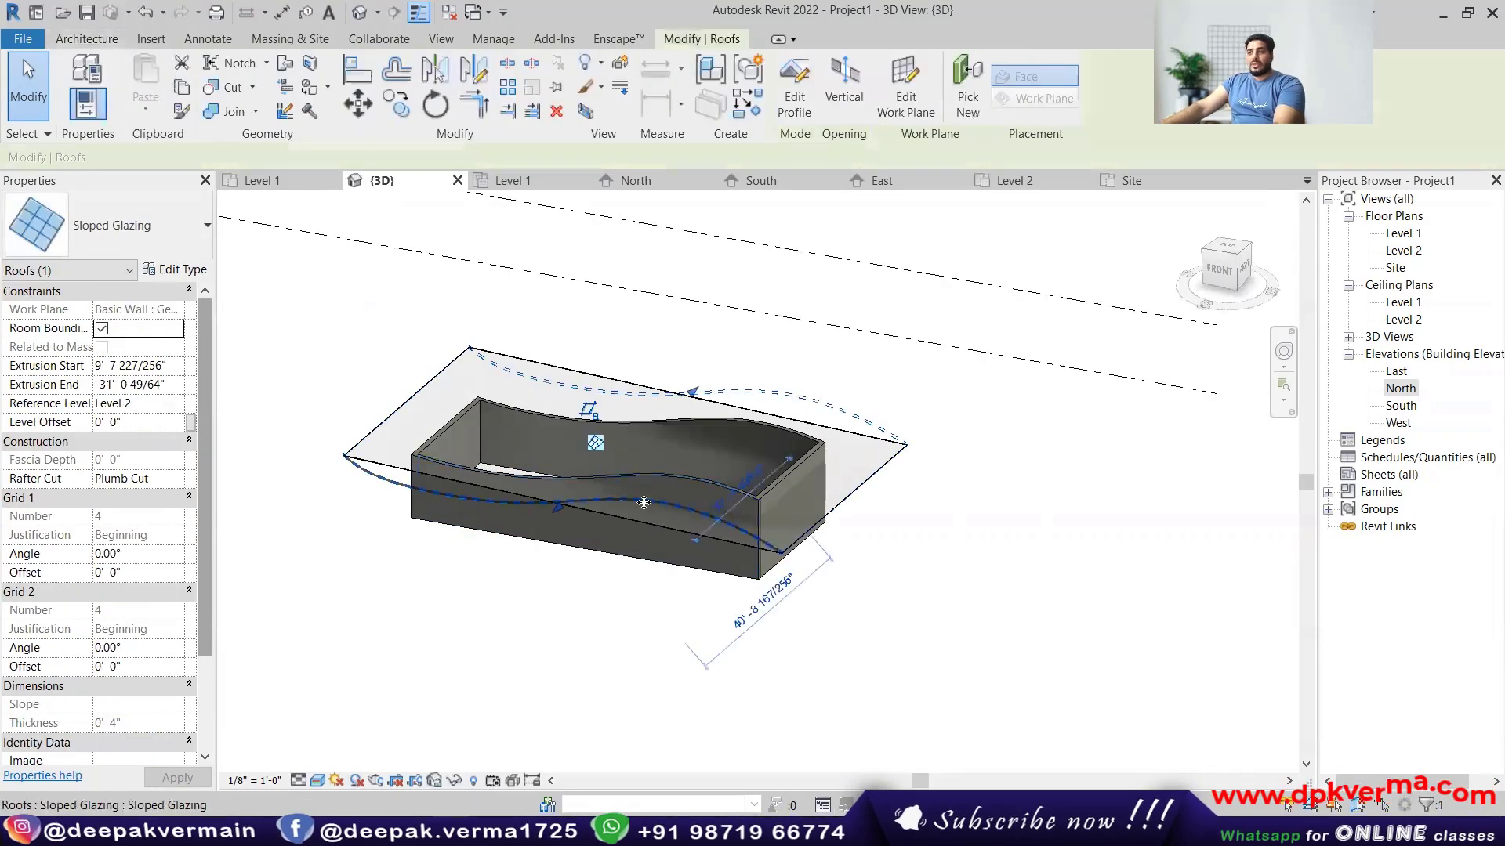
key("Delete")
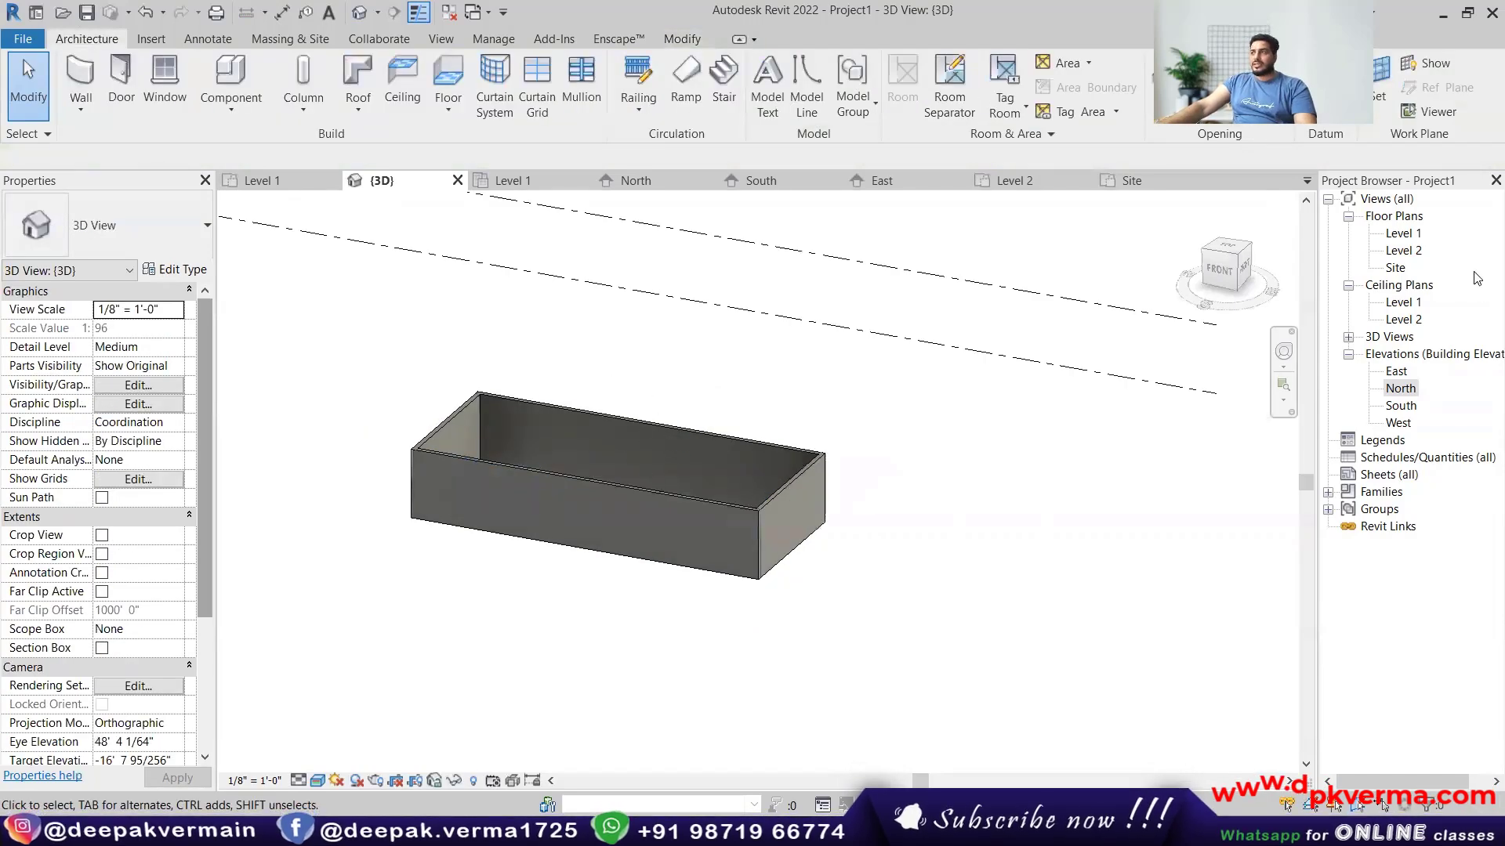
Open the Level 1 floor plan and delete all the building's walls.
double_click(1403, 233)
scroll(639, 427, "down", 2)
middle_click_drag(645, 426, 703, 492)
scroll(702, 491, "down", 2)
left_click_drag(583, 435, 796, 552)
key("Delete")
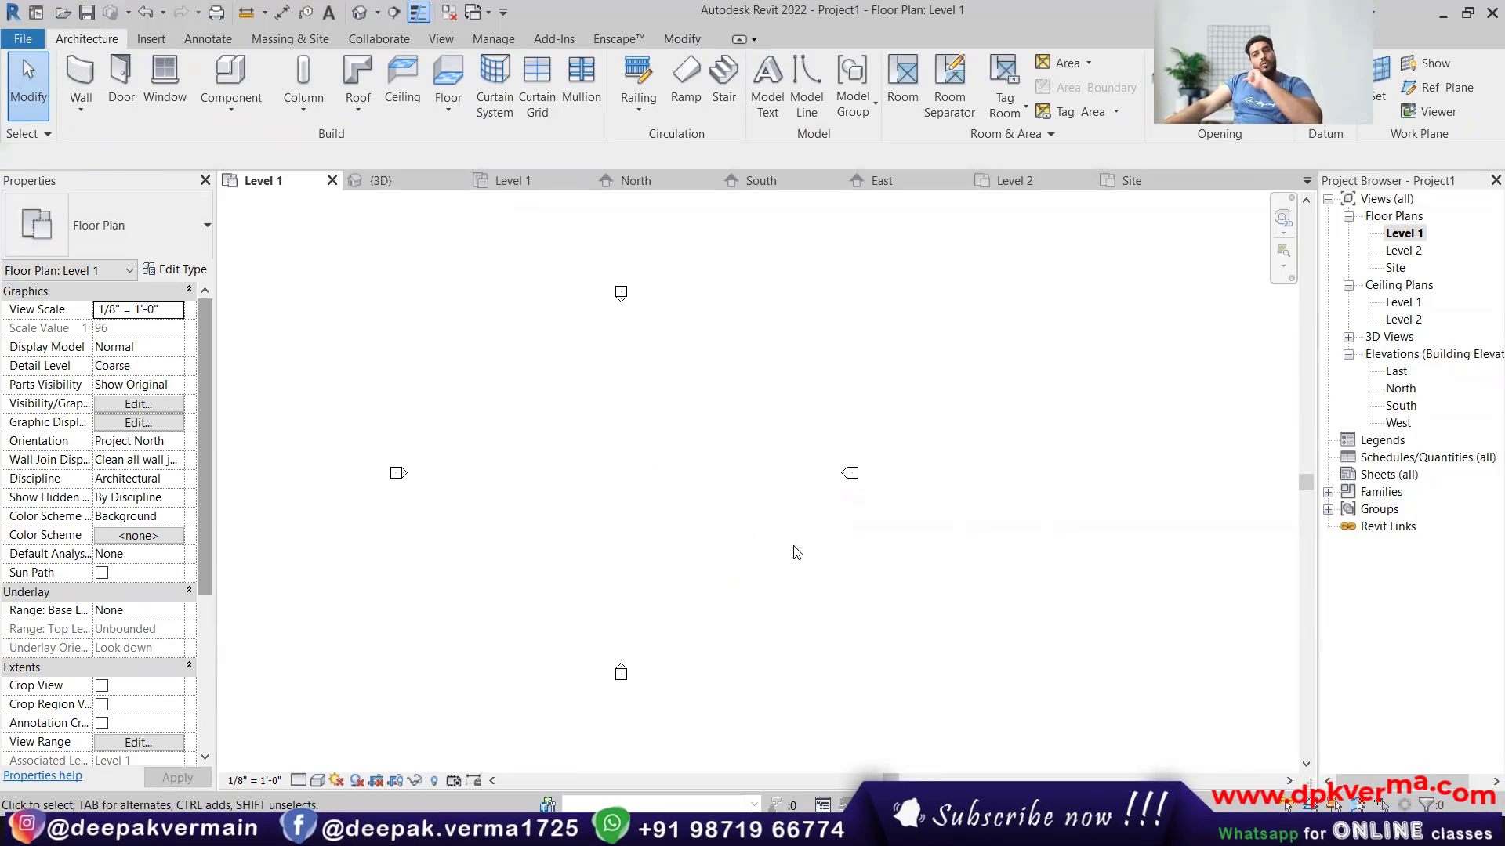
Draw a semicircular Curtain Wall 1 with a 30' radius between the elevation markers on Level 1.
left_click(81, 110)
left_click(118, 137)
left_click(110, 225)
scroll(110, 509, "down", 3)
left_click(78, 544)
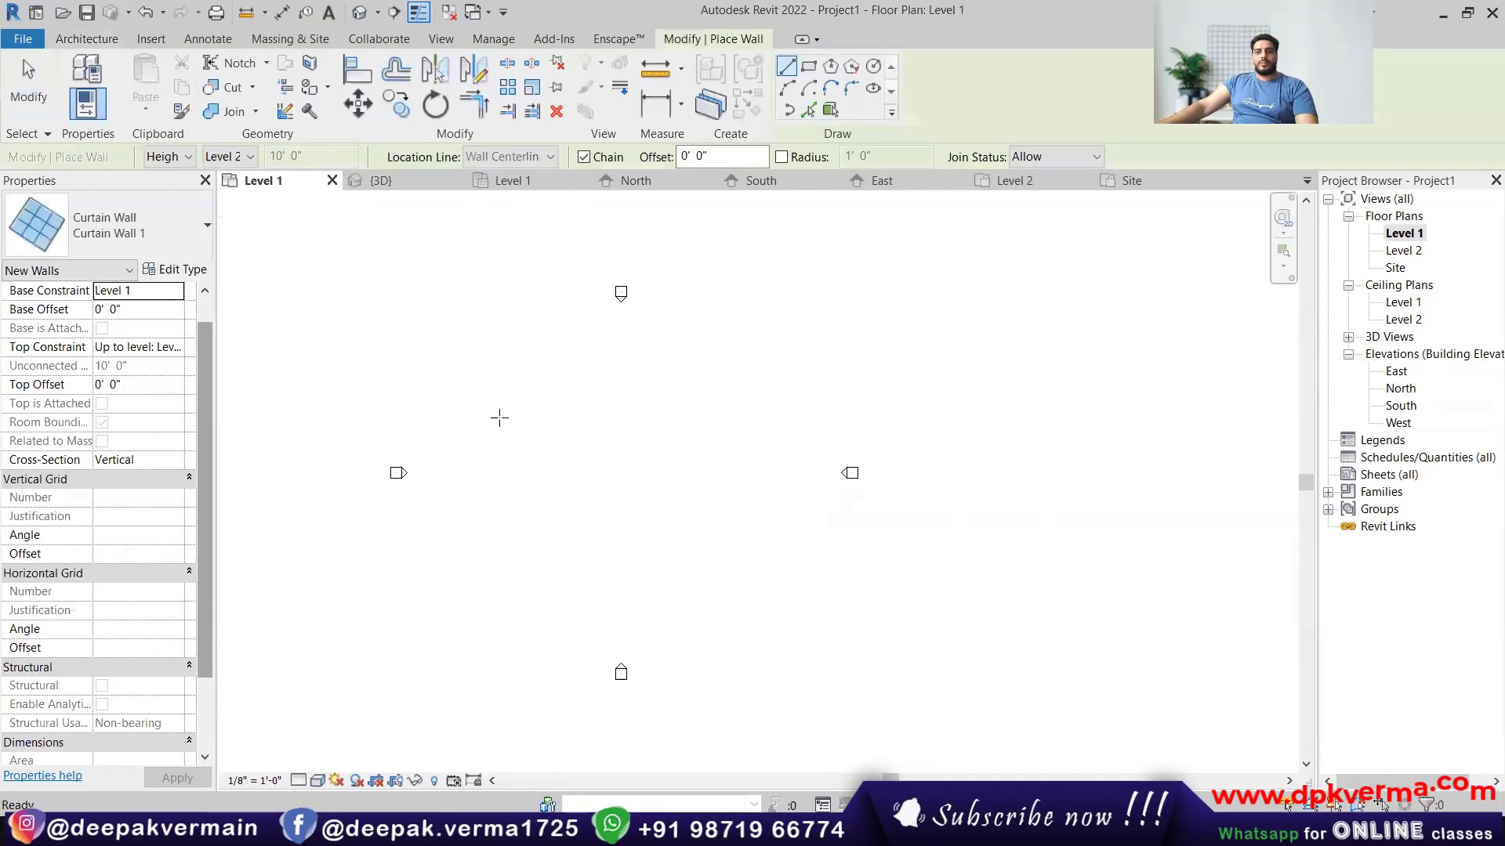
left_click(793, 90)
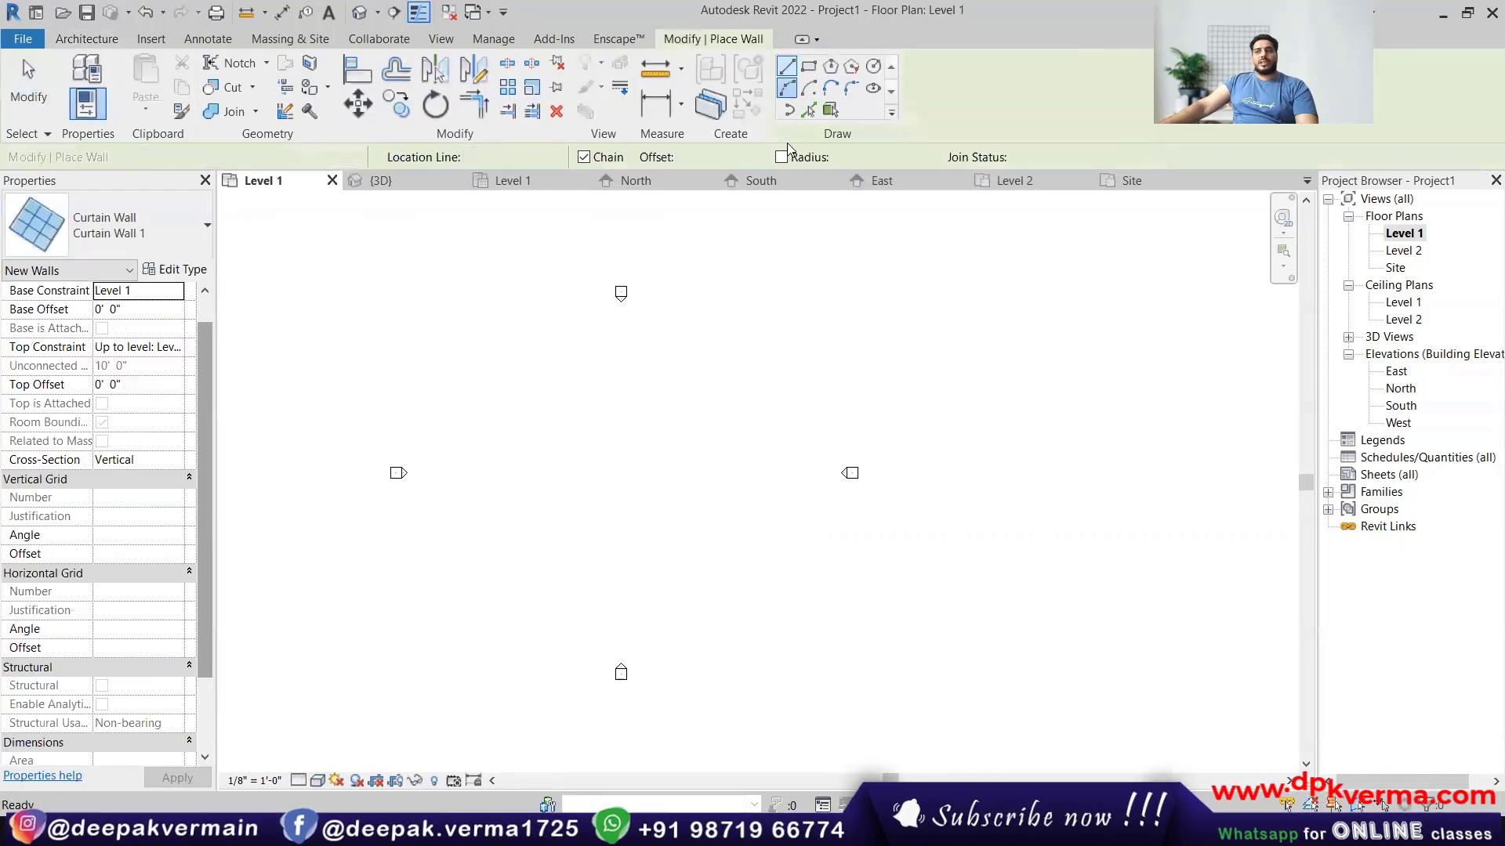
left_click(540, 462)
left_click(701, 462)
scroll(630, 444, "up", 5)
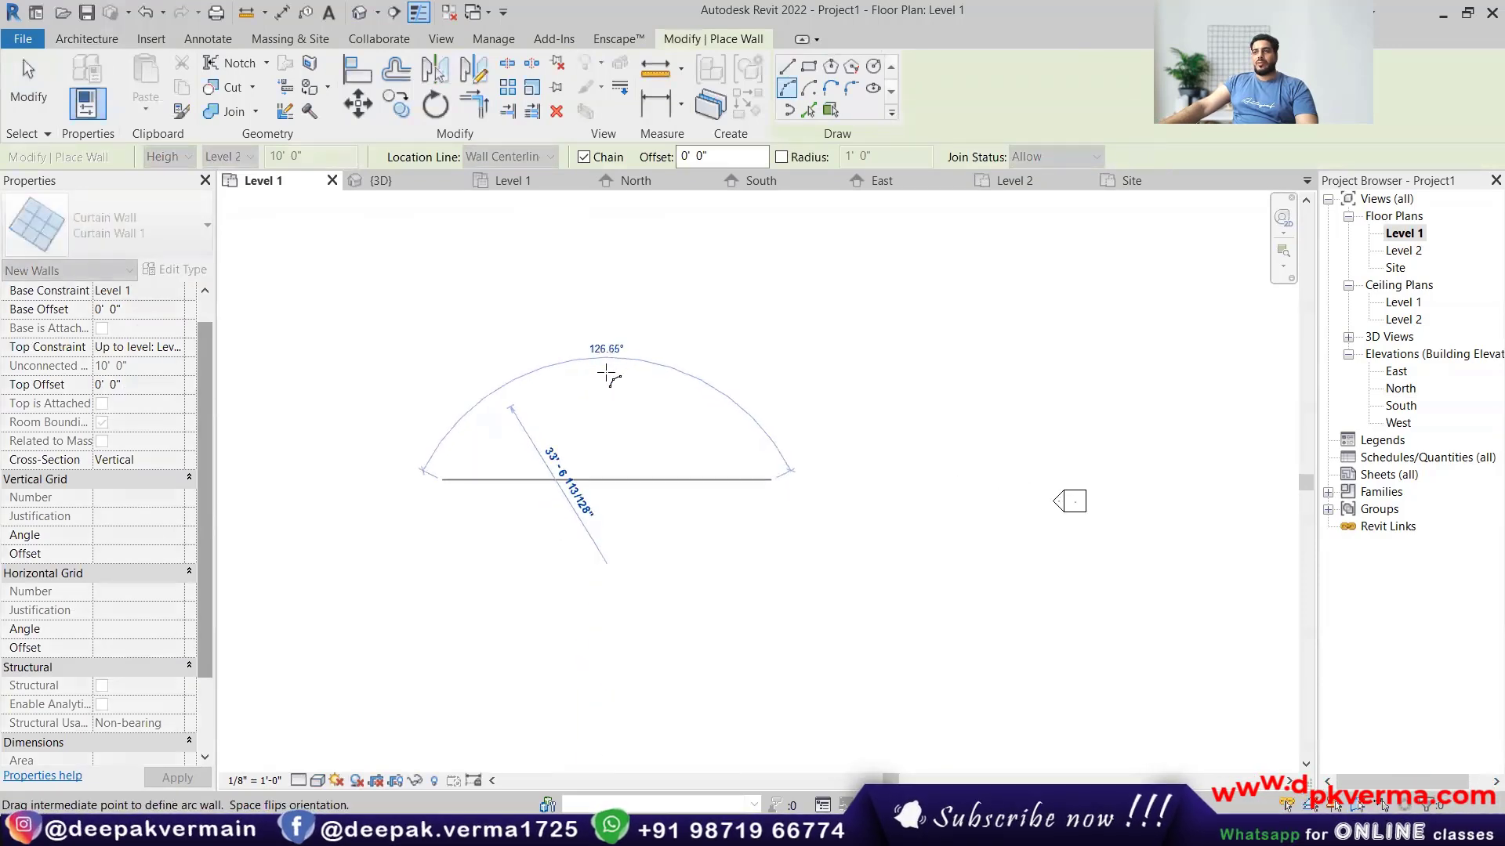
left_click(602, 329)
key("Escape")
key("Escape")
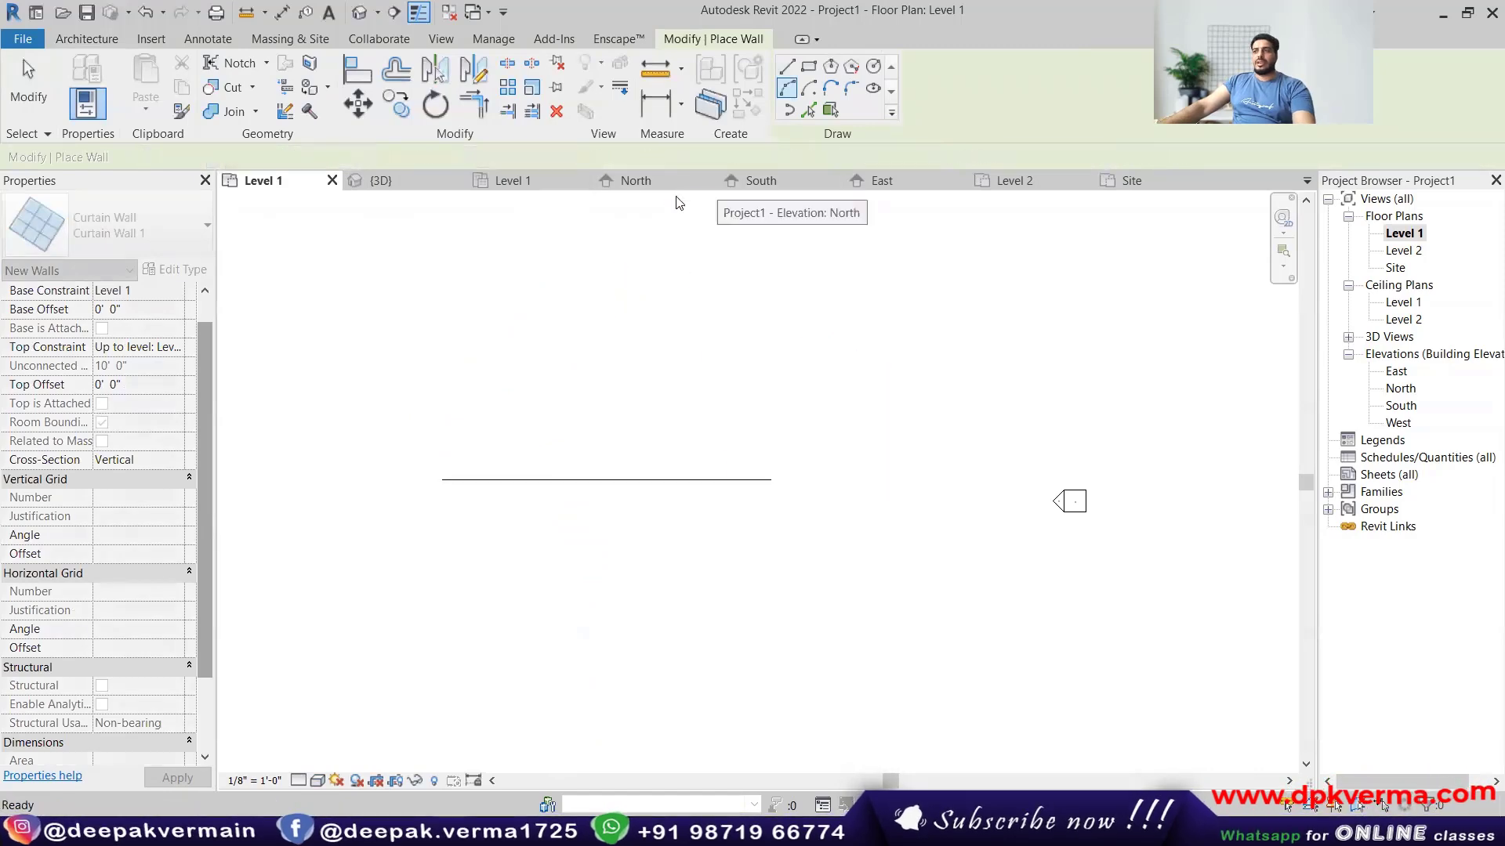
In the 3D view, add vertical curtain grid lines along the semicircular wall to divide it into flat panels.
left_click(360, 12)
middle_click_drag(594, 448, 596, 495)
scroll(735, 492, "down", 2)
left_click(578, 501)
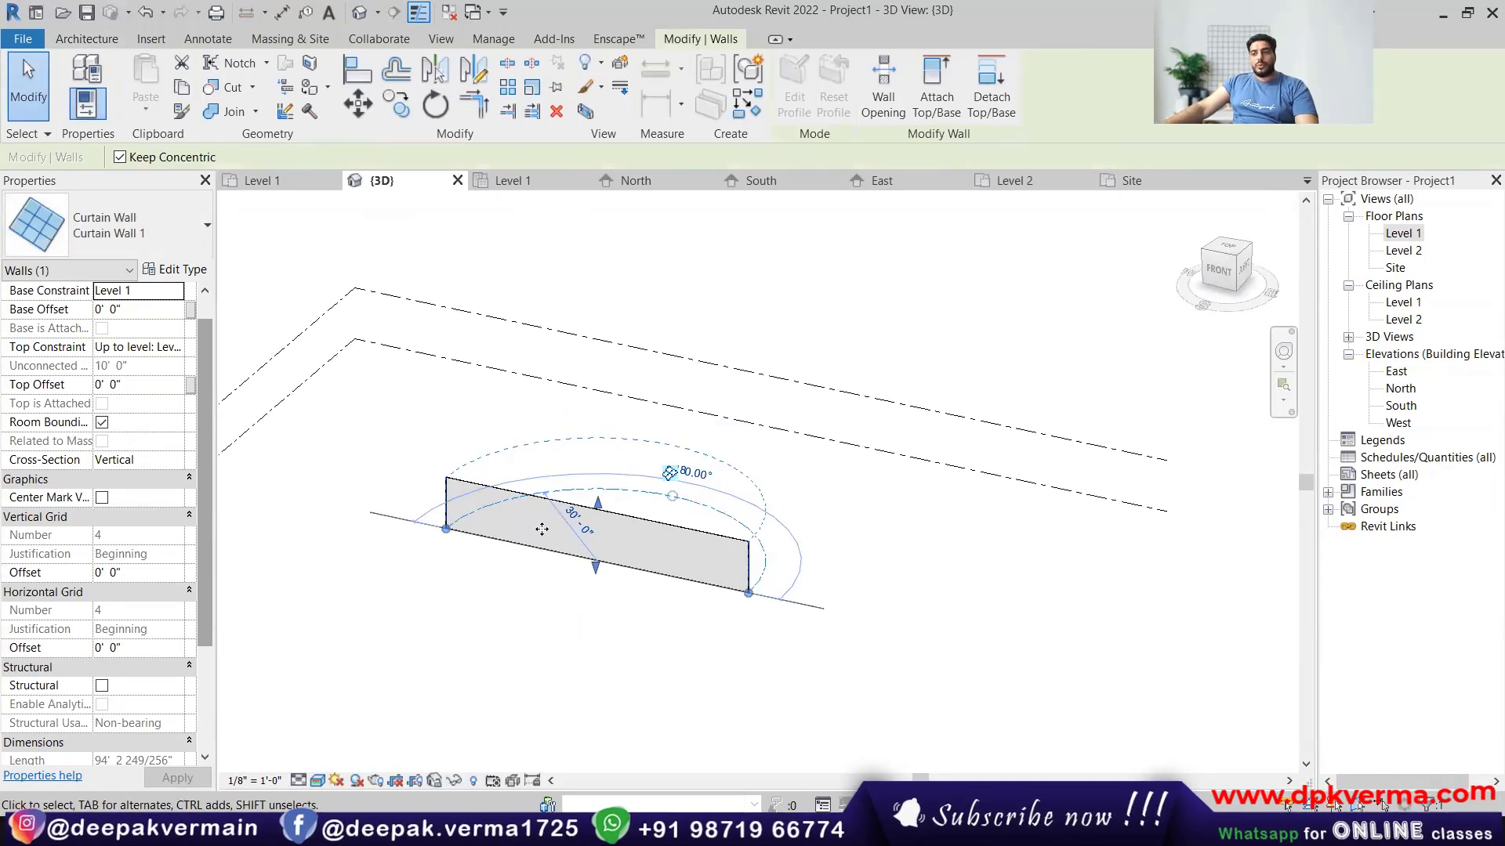
scroll(546, 484, "up", 3)
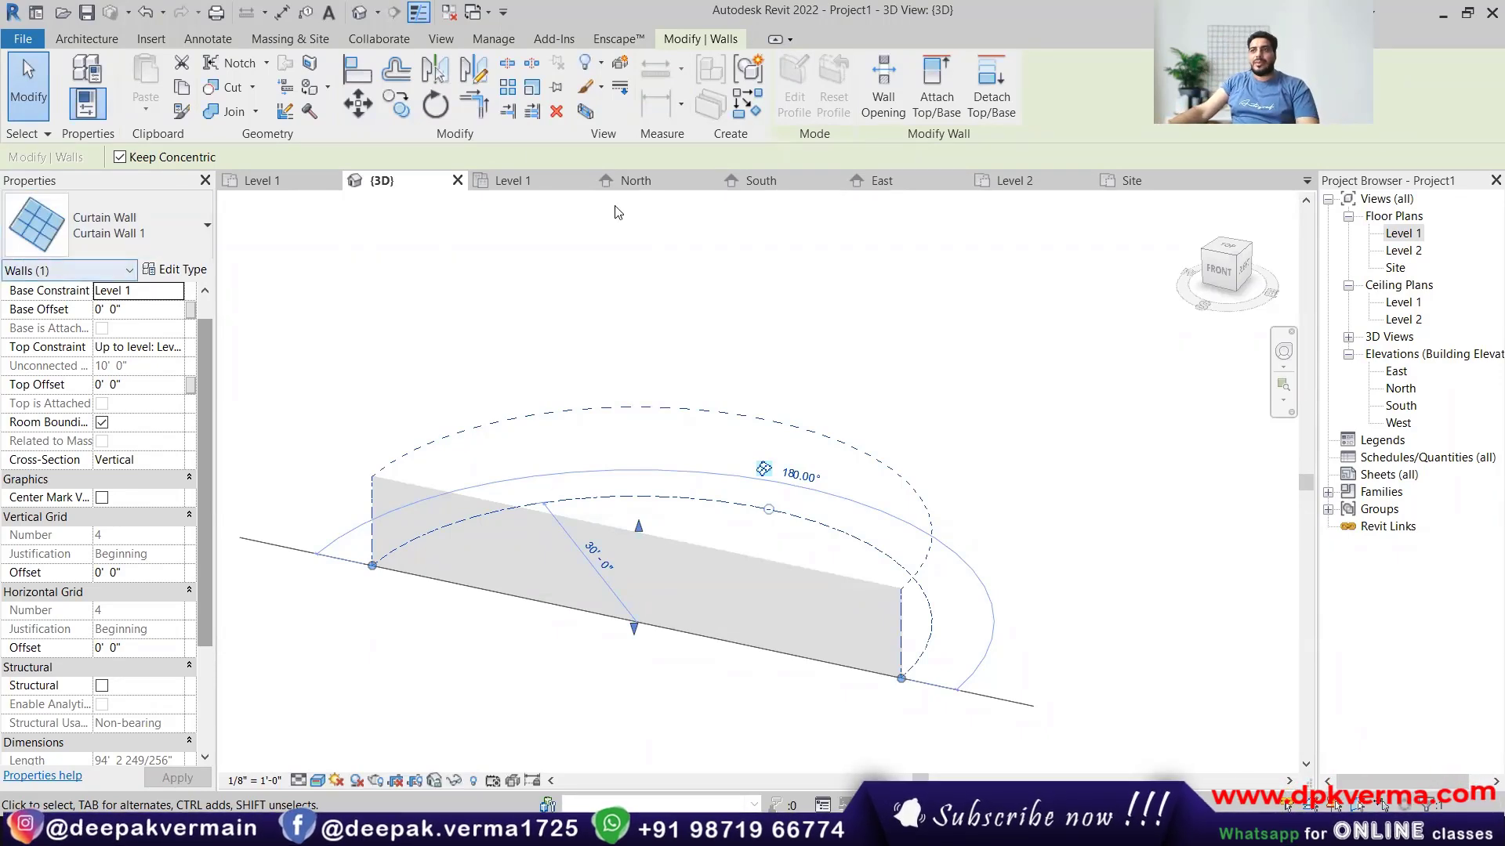
left_click(69, 41)
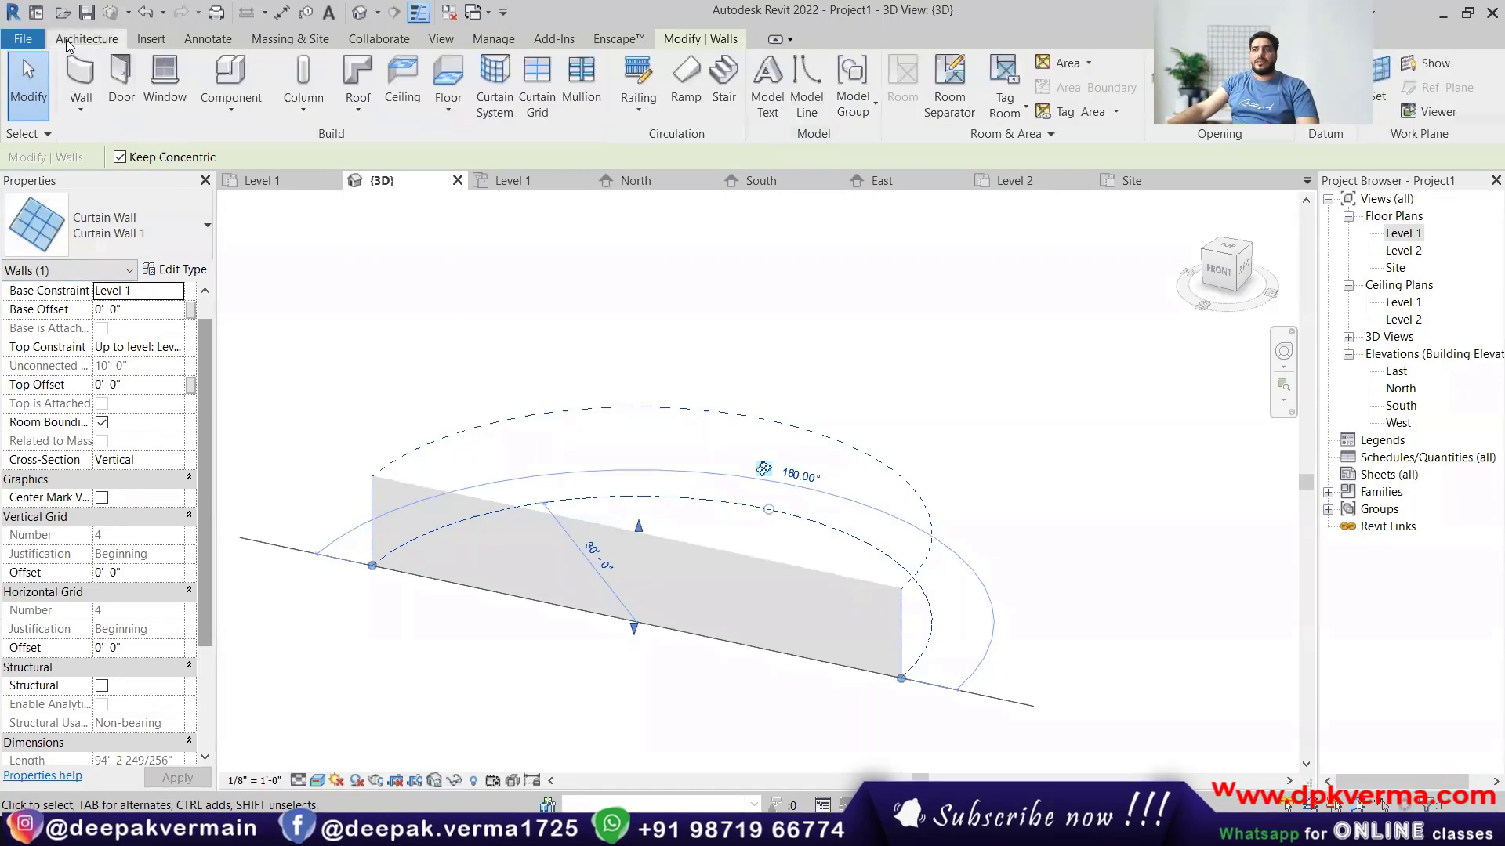
left_click(536, 107)
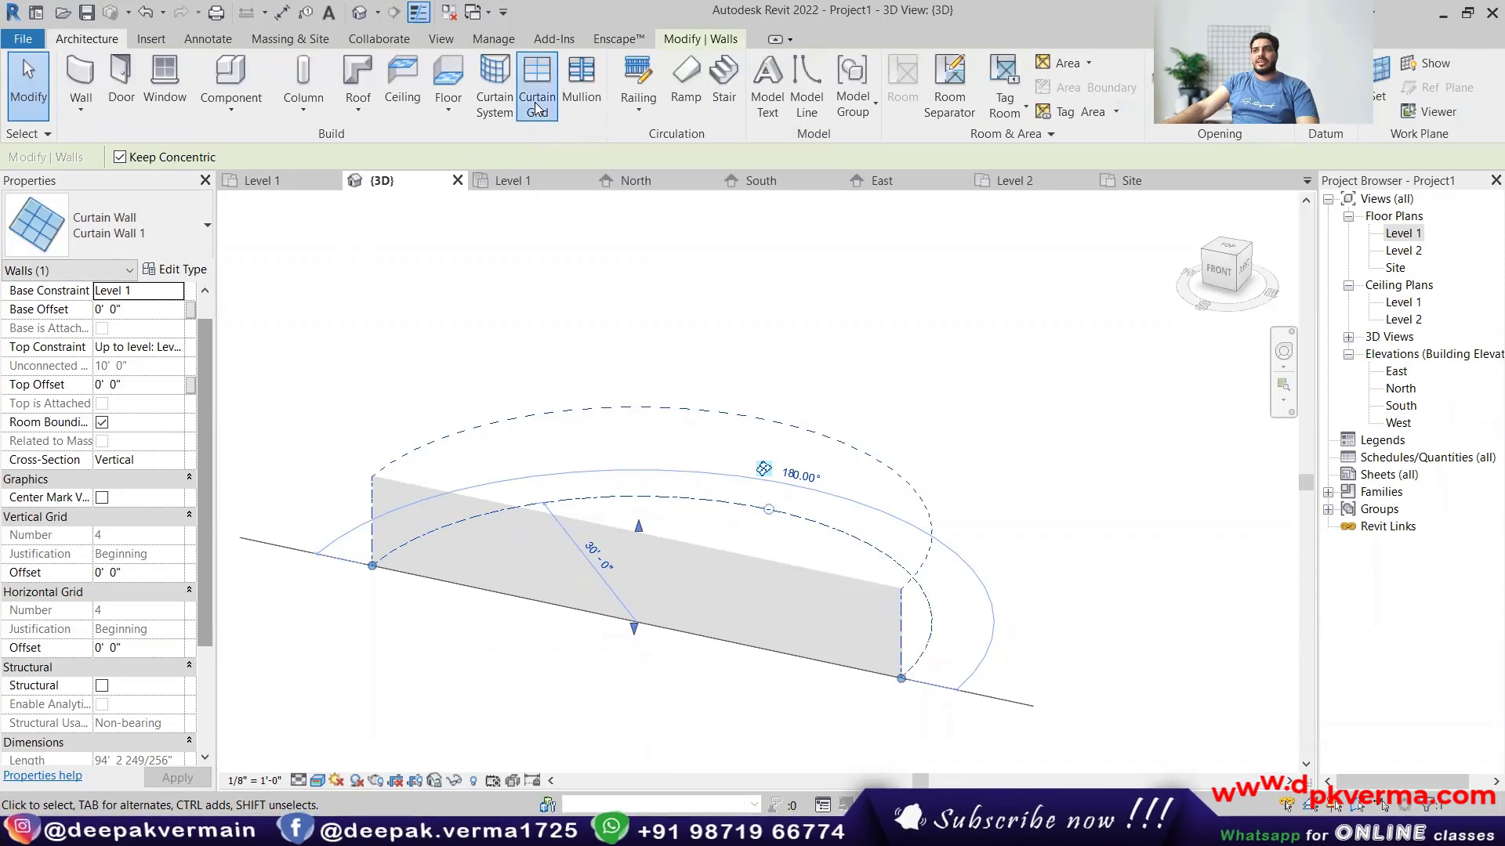
left_click(444, 481)
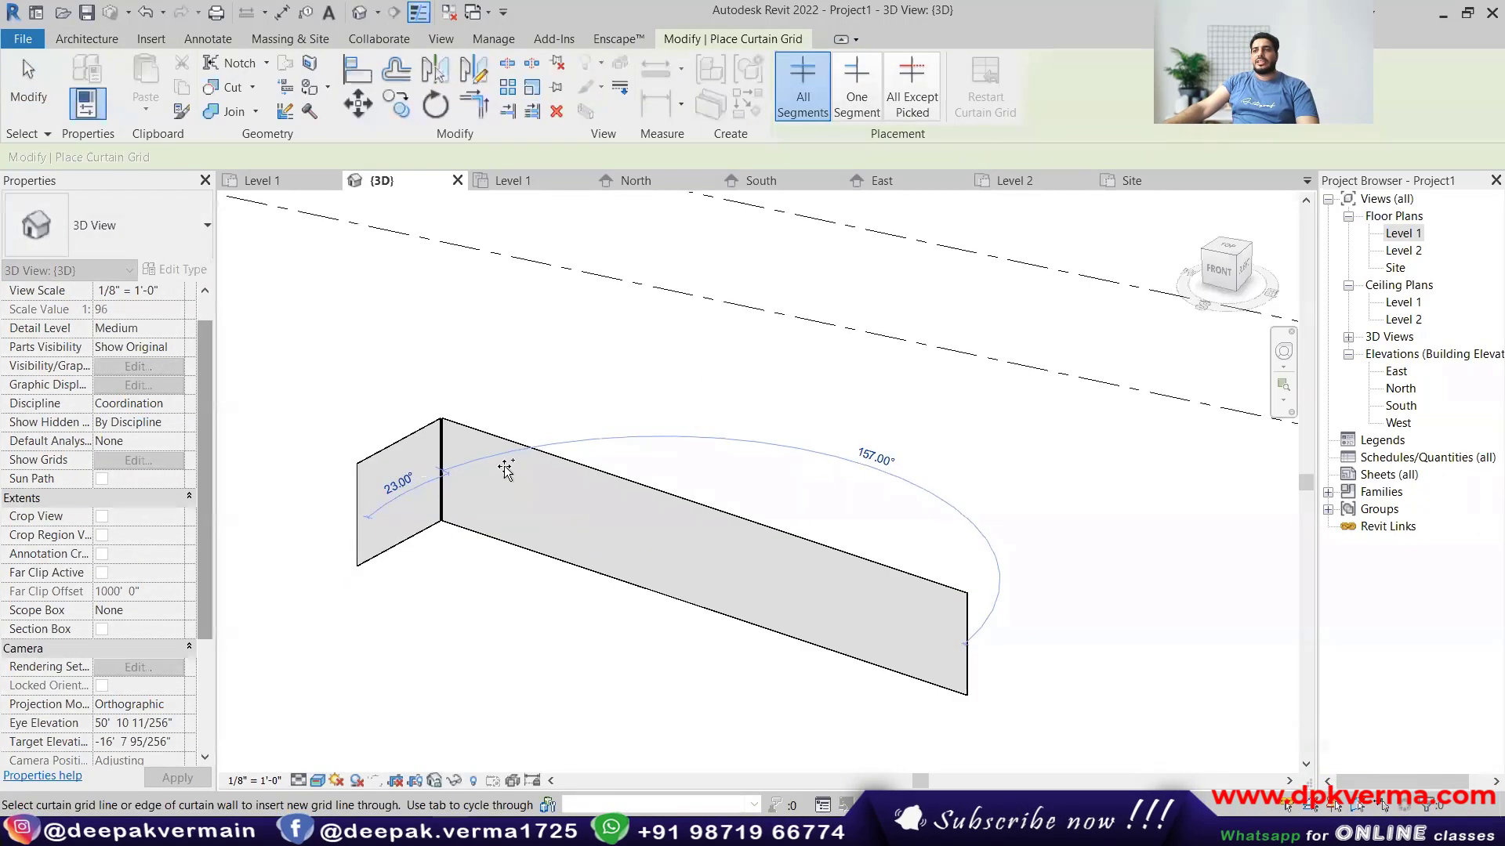
left_click(522, 446)
left_click(597, 433)
left_click(682, 435)
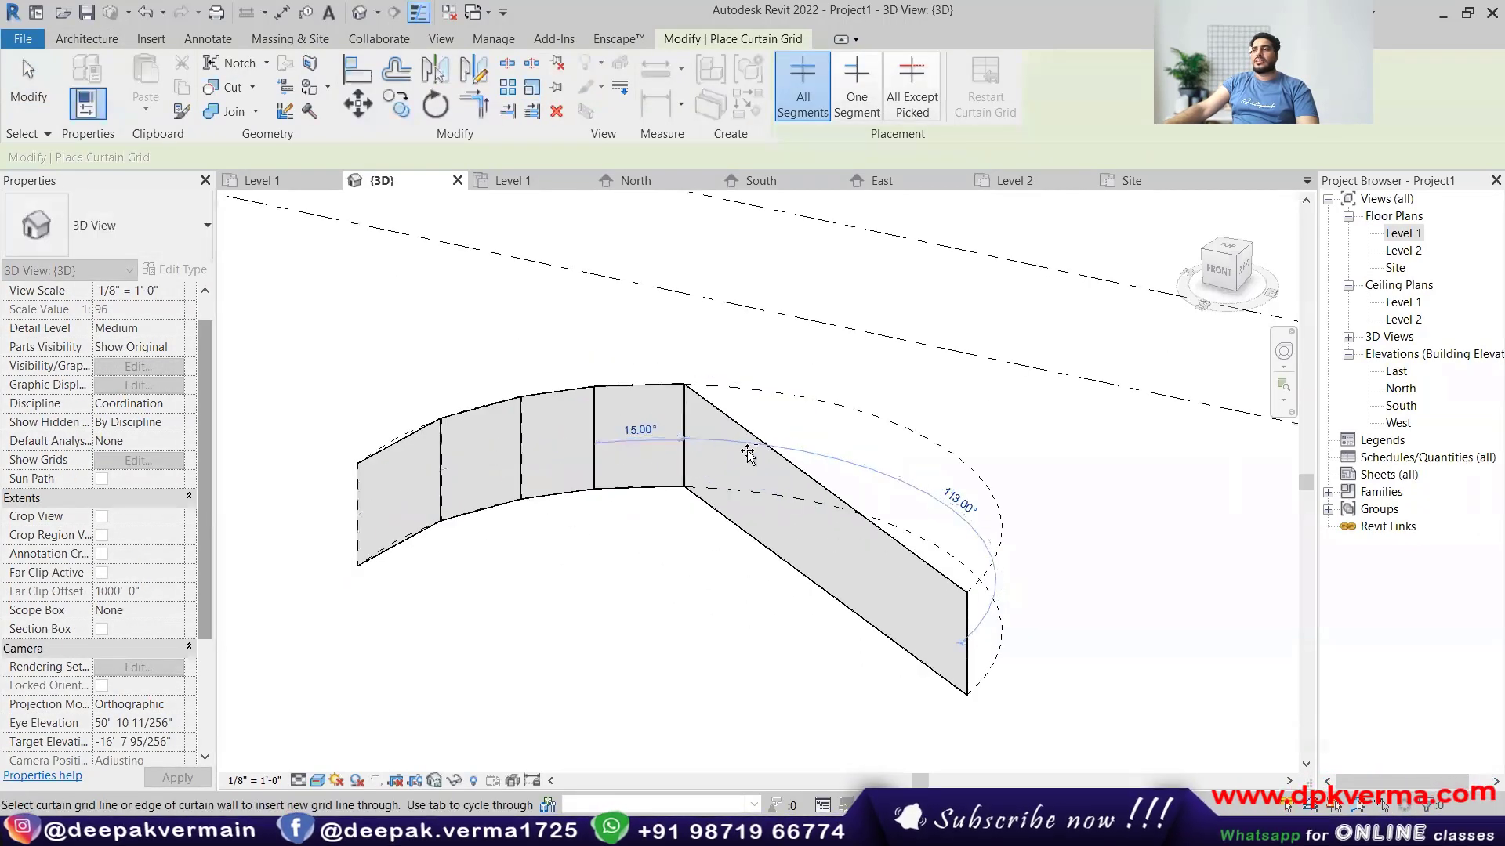
left_click(772, 450)
left_click(864, 481)
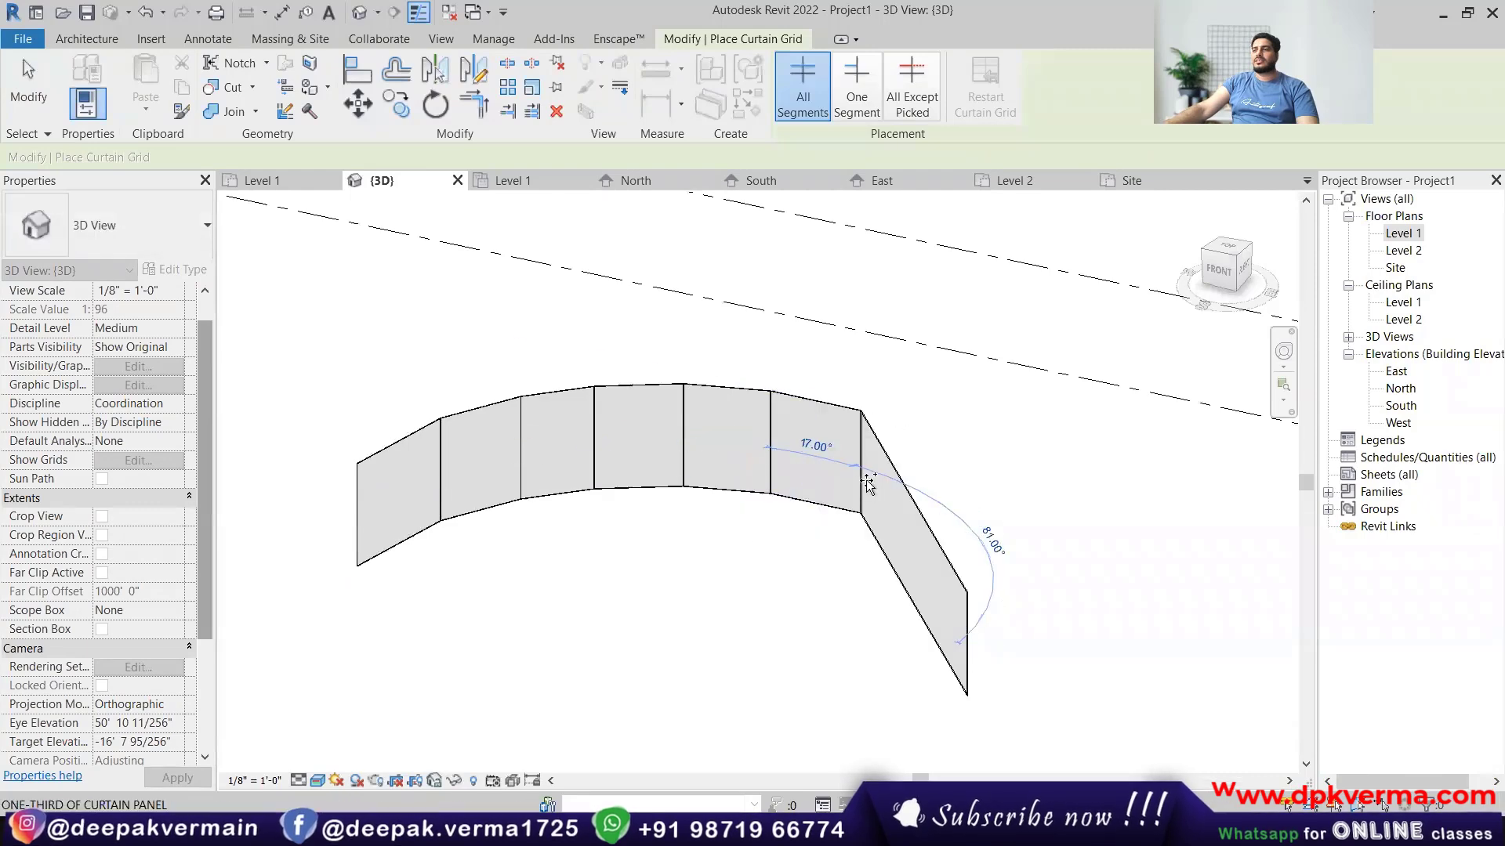
left_click(926, 521)
middle_click_drag(925, 521, 699, 452, "shift")
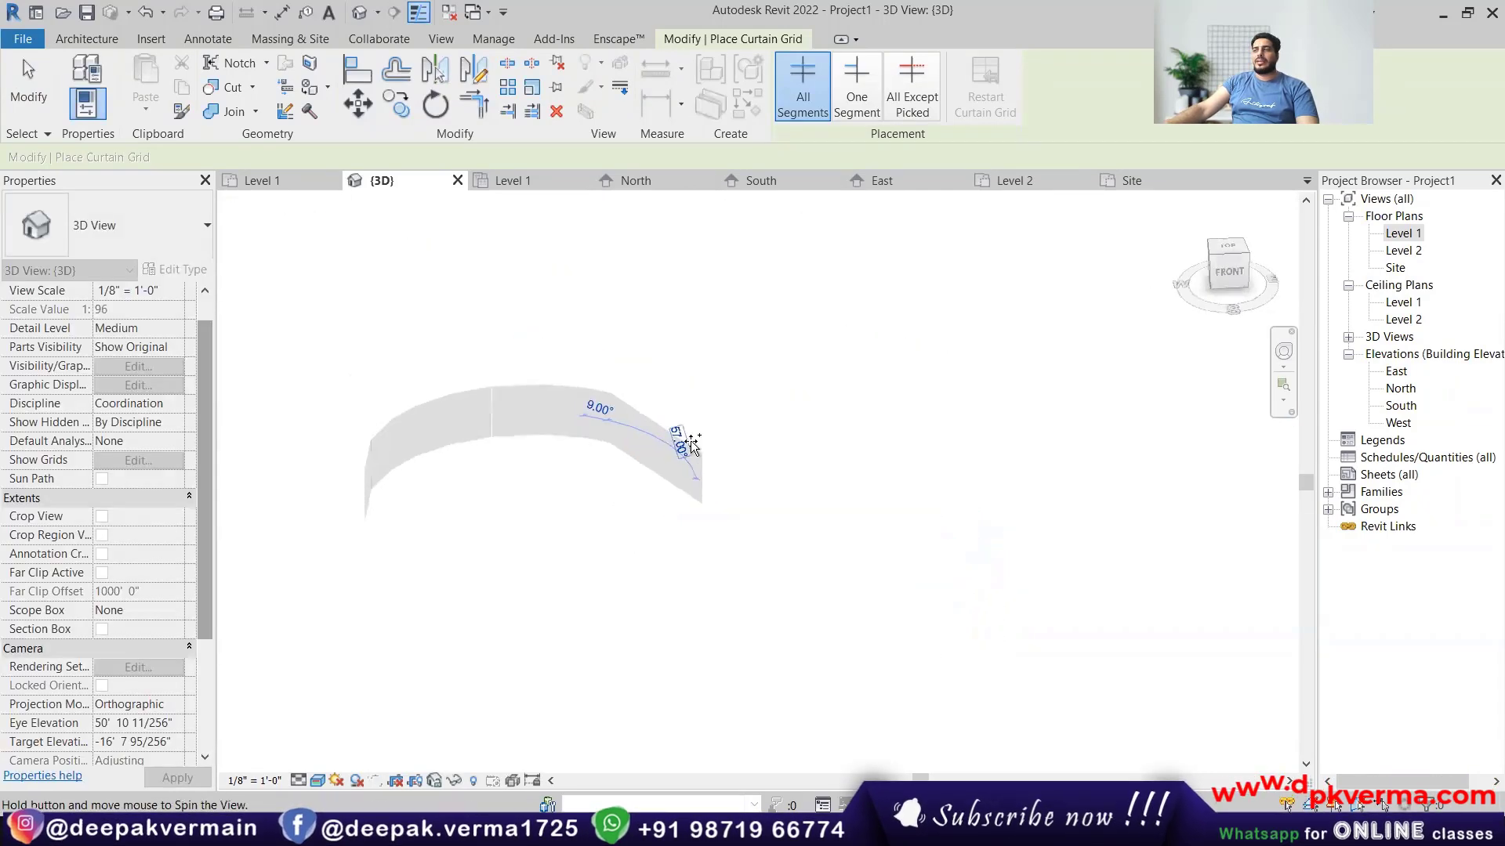
Draw a Storefront curtain wall as a large arc of about 49' radius in front of the gridded curved wall.
left_click(158, 235)
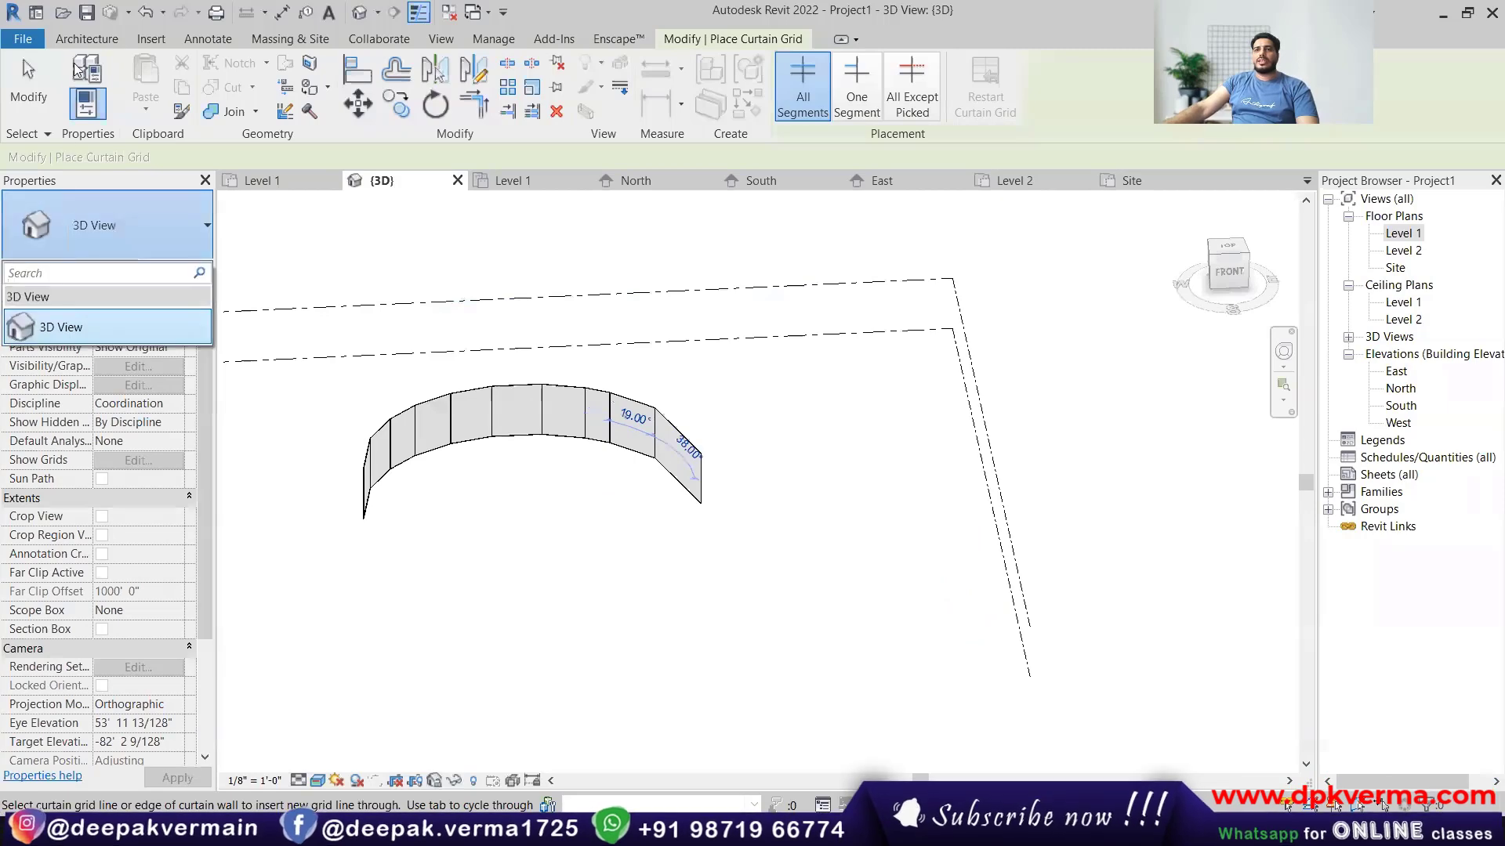
left_click(86, 39)
left_click(78, 110)
left_click(94, 141)
left_click(117, 226)
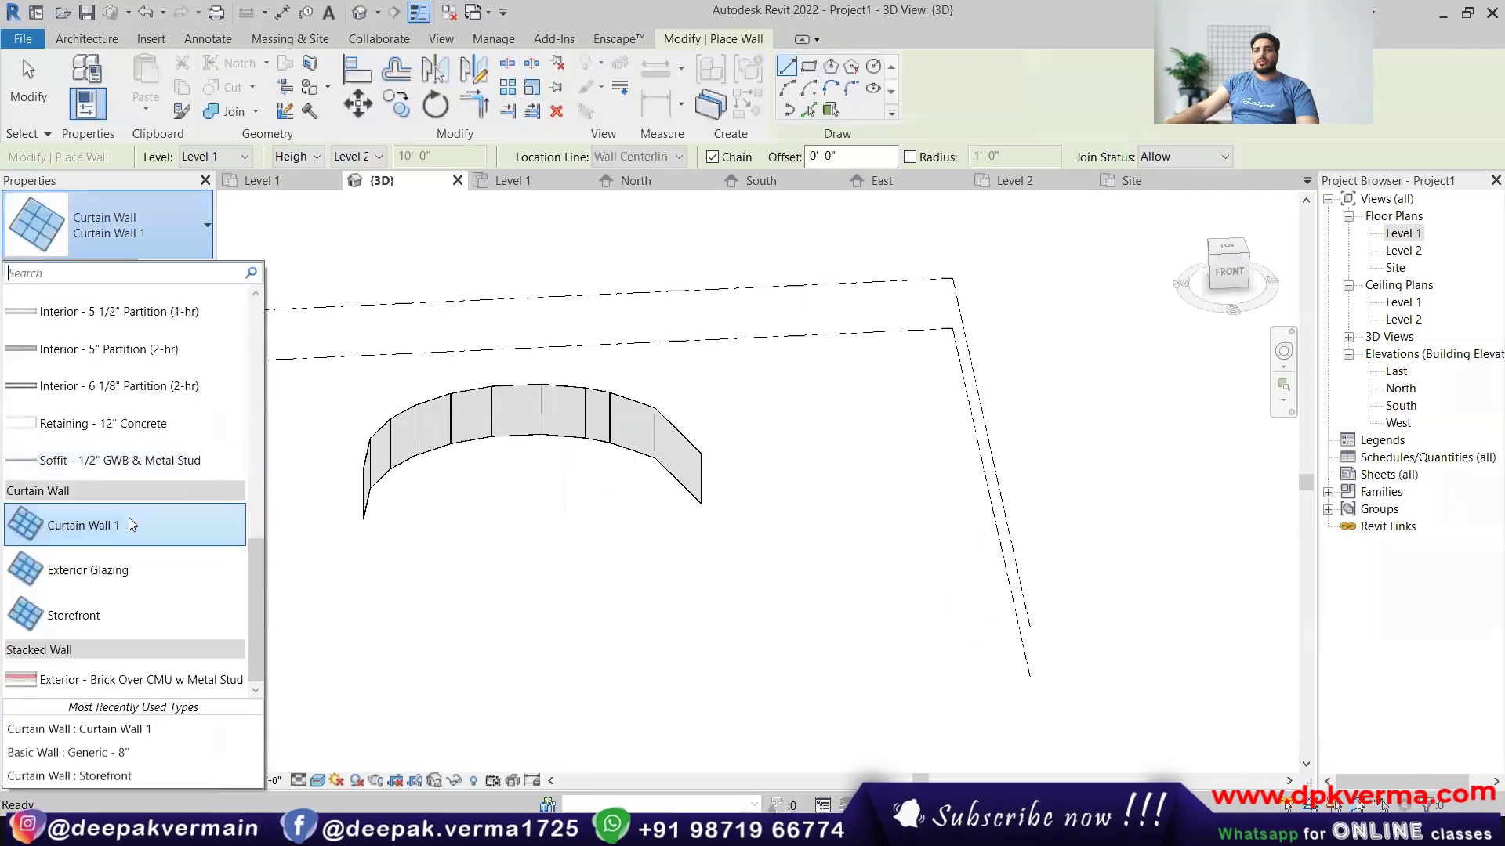
left_click(113, 600)
left_click(786, 88)
left_click(447, 634)
left_click(801, 636)
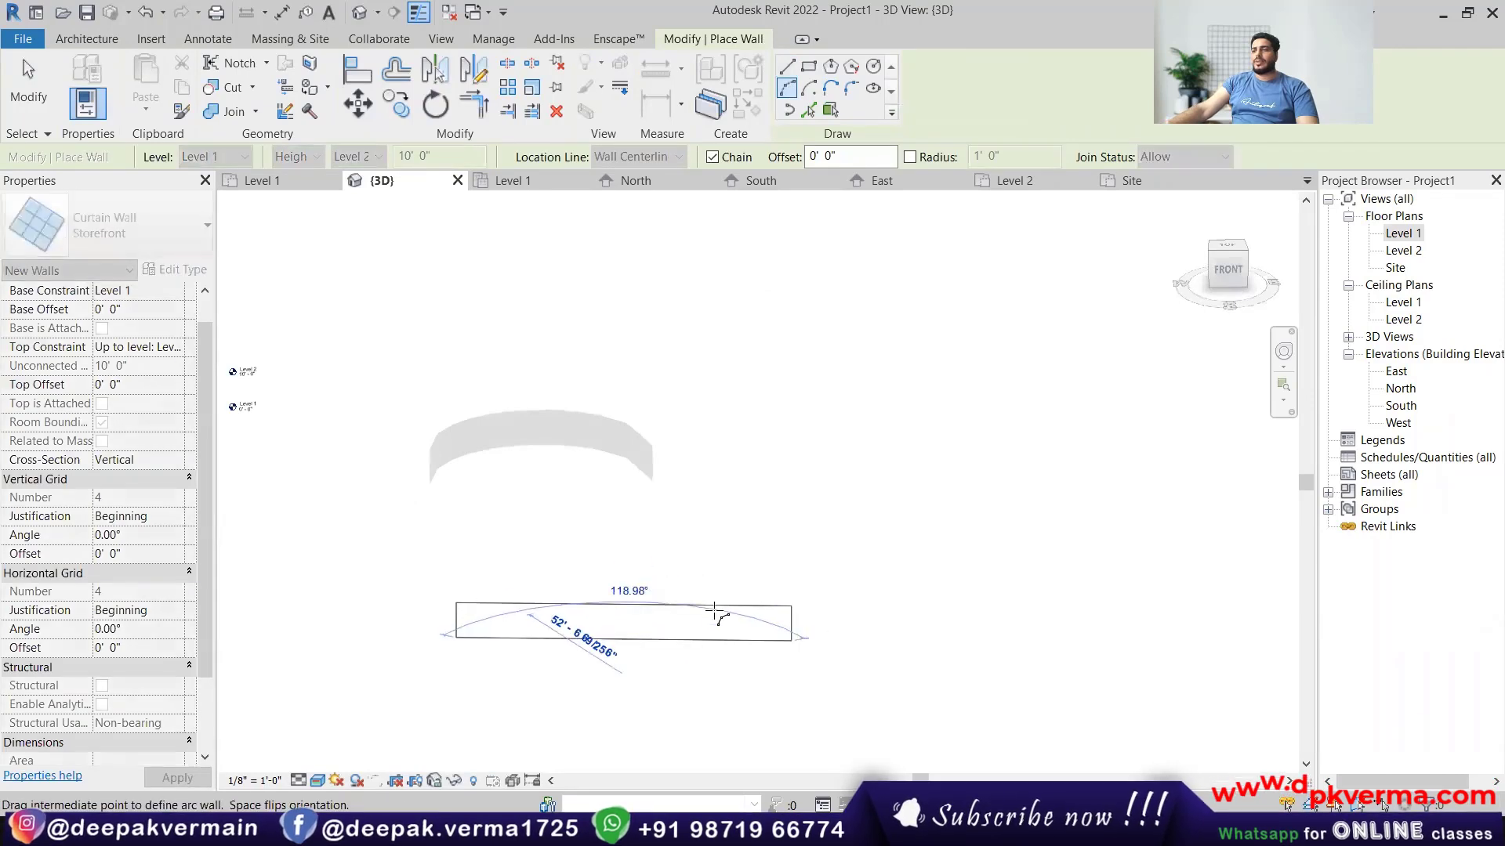
left_click(751, 294)
right_click(745, 364)
left_click(779, 370)
right_click(764, 375)
left_click(803, 384)
Delete the large Storefront arc wall.
middle_click_drag(725, 540, 527, 489, "shift")
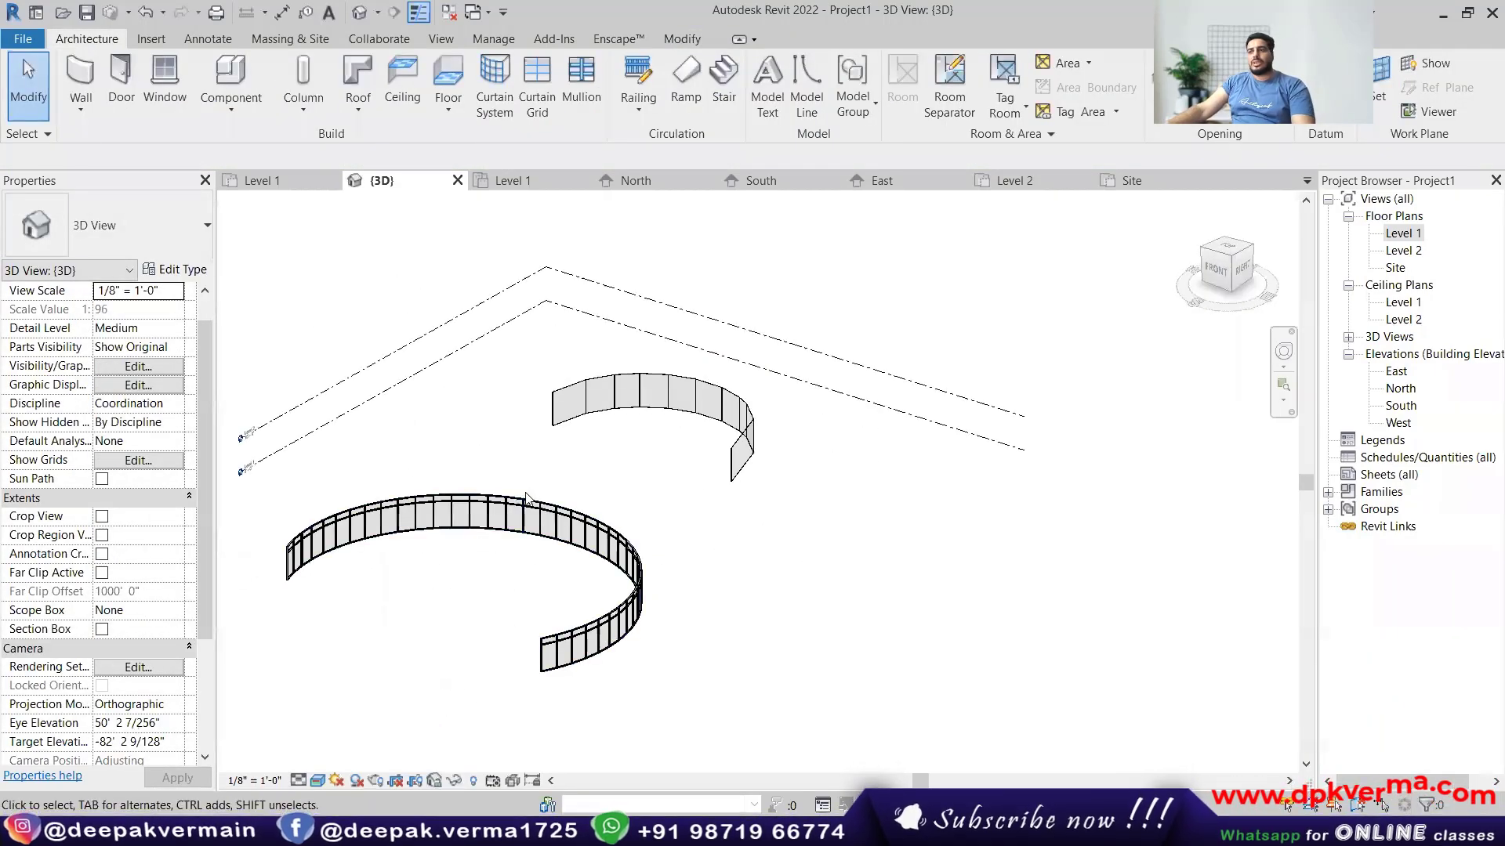
left_click(527, 498)
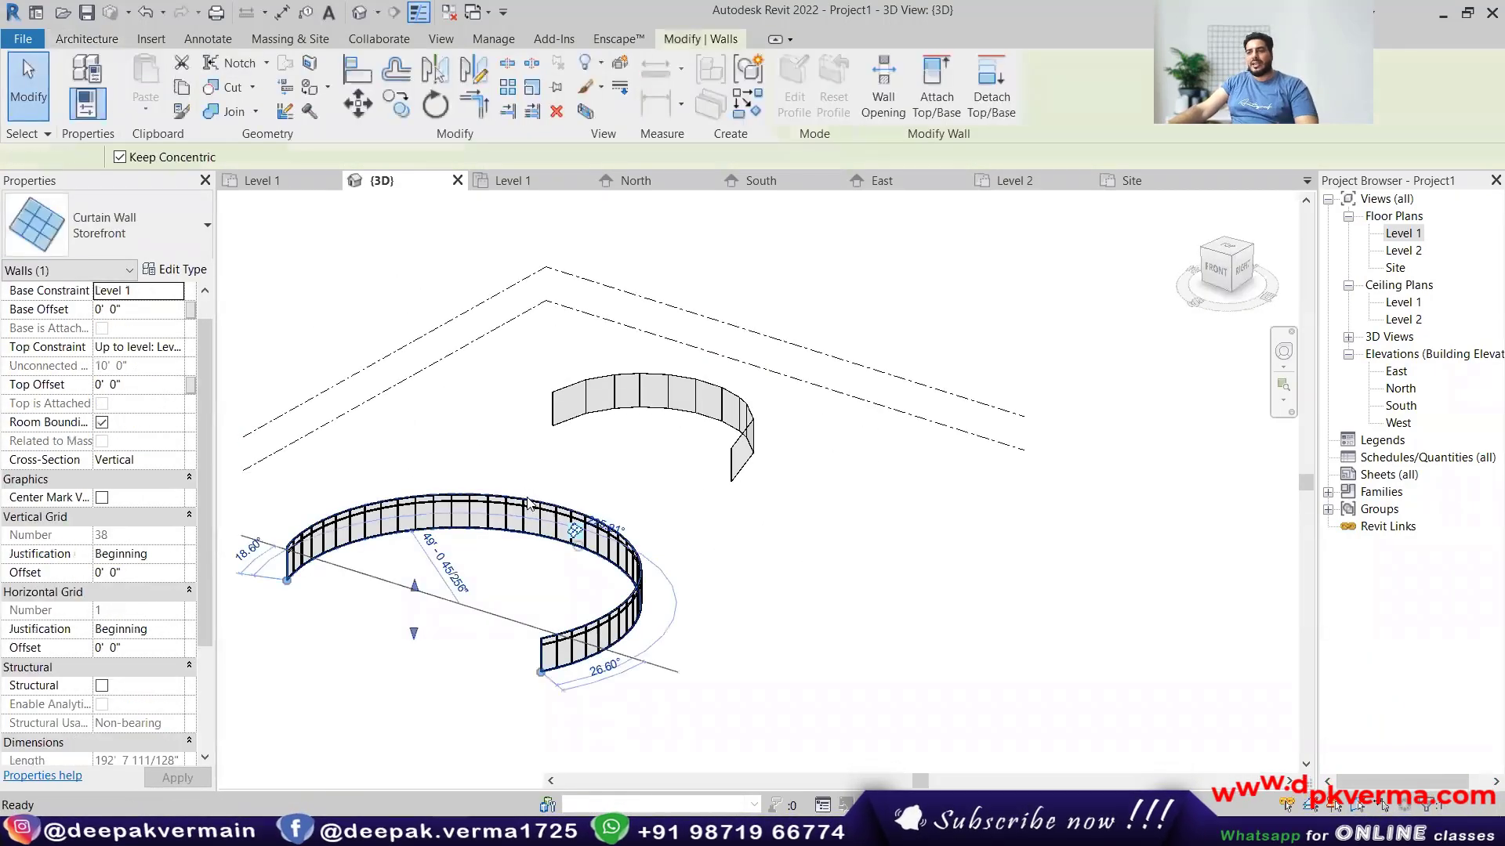
key("Delete")
Undo the curved curtain wall work and the deletions to restore the building's walls and sloped glazing roof.
scroll(527, 500, "up", 6)
key("ctrl+z")
key("ctrl+z")
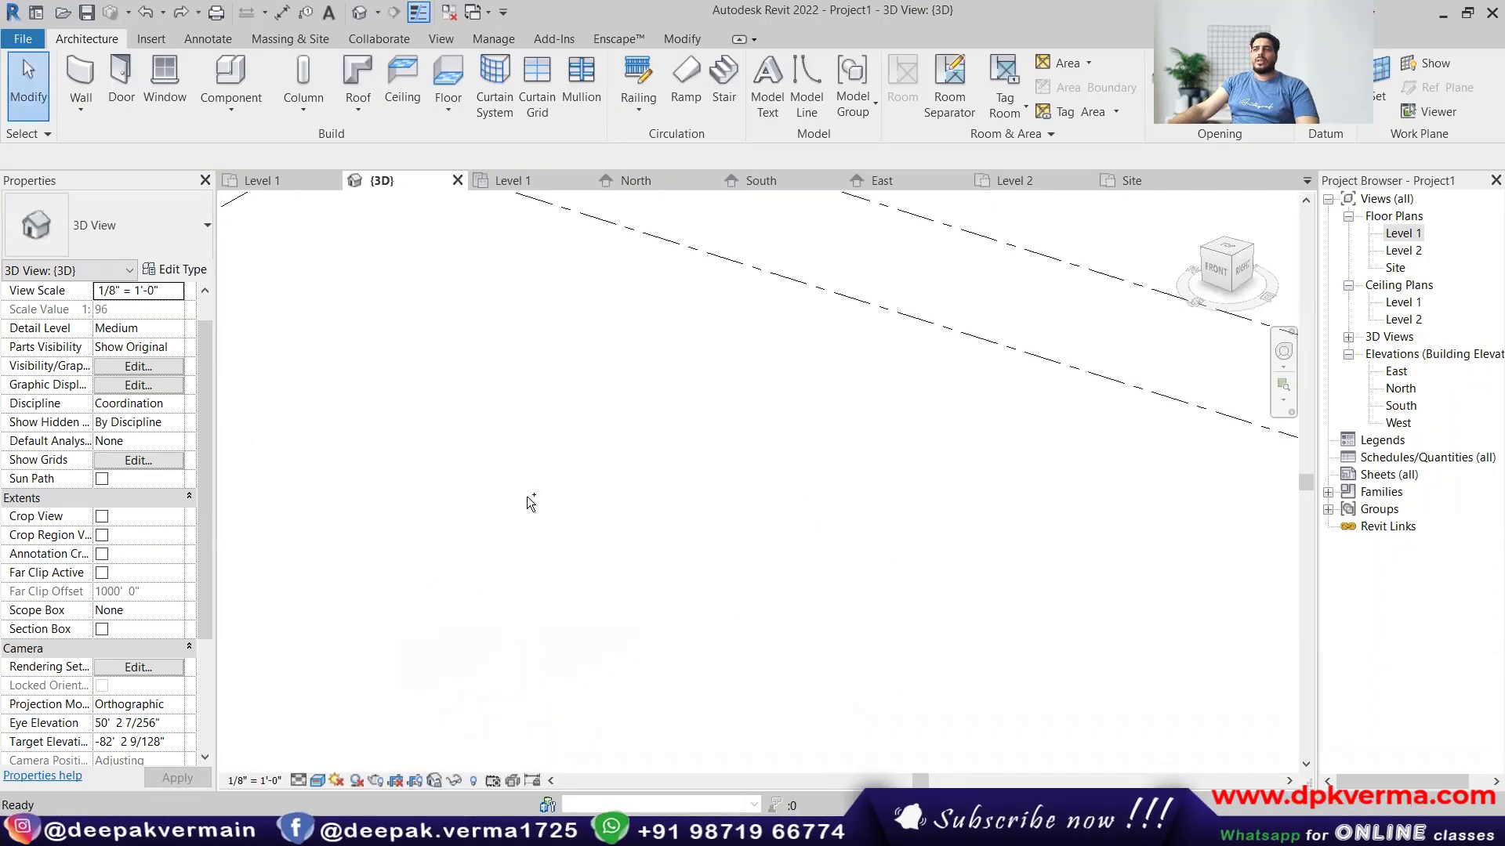
scroll(531, 504, "down", 5)
key("ctrl+z")
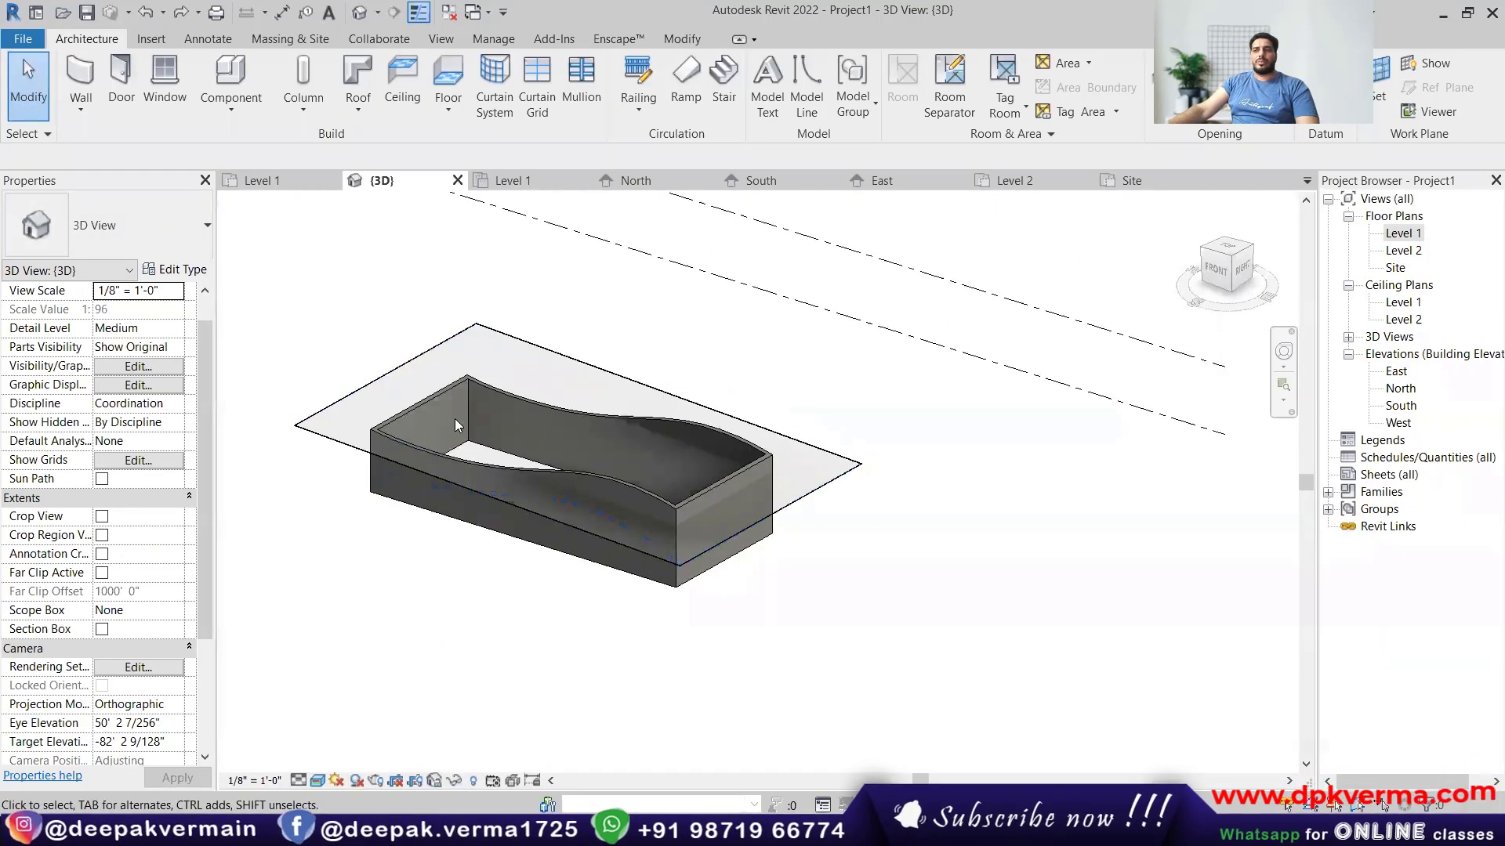
Add curtain grid lines to the sloped glazing roof, several across its wavy profile and others along its length.
left_click(365, 399)
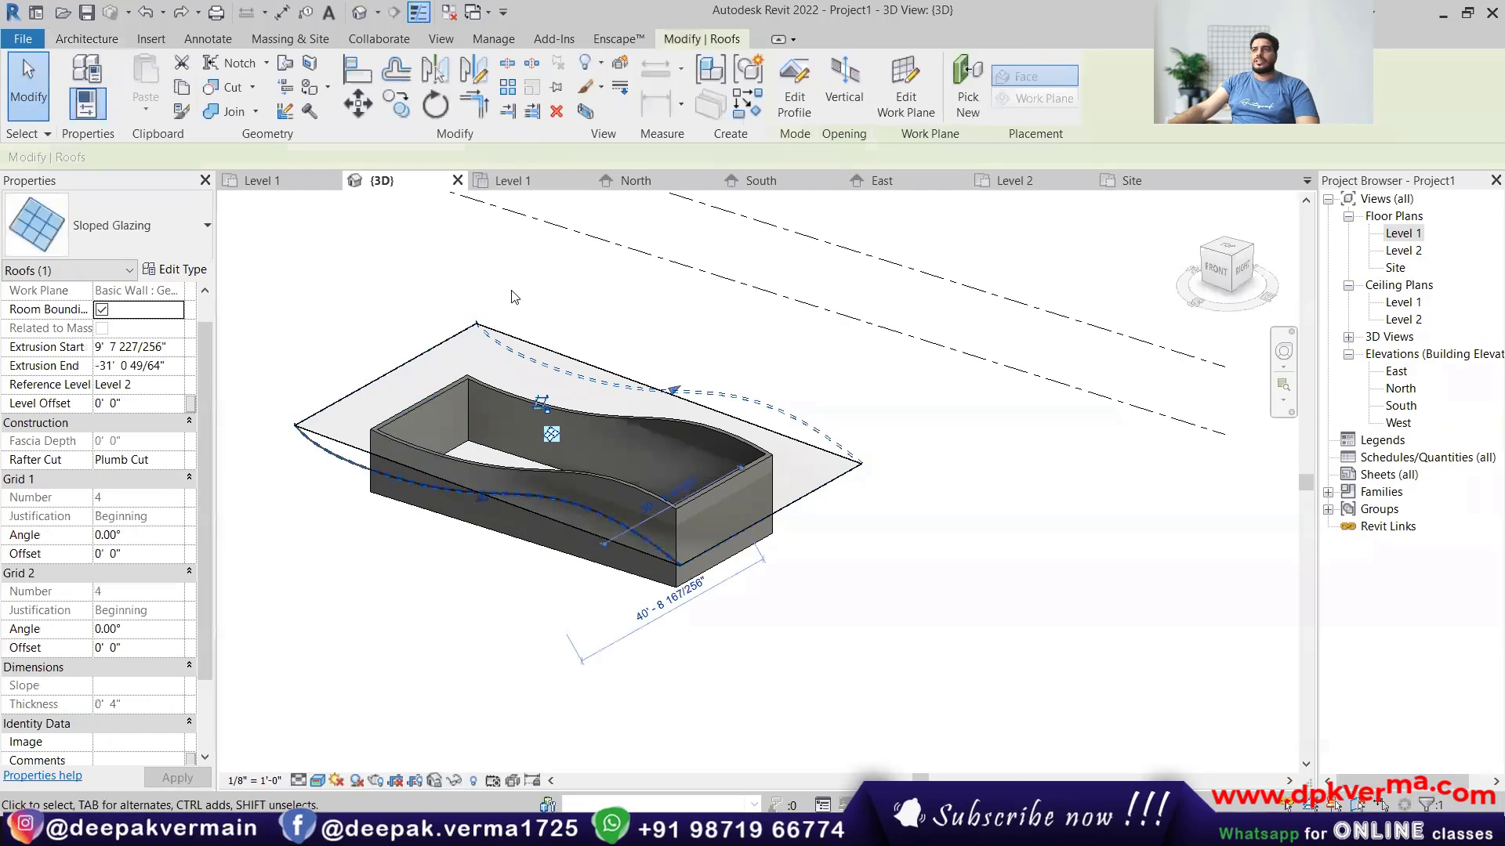
key("Escape")
left_click(538, 117)
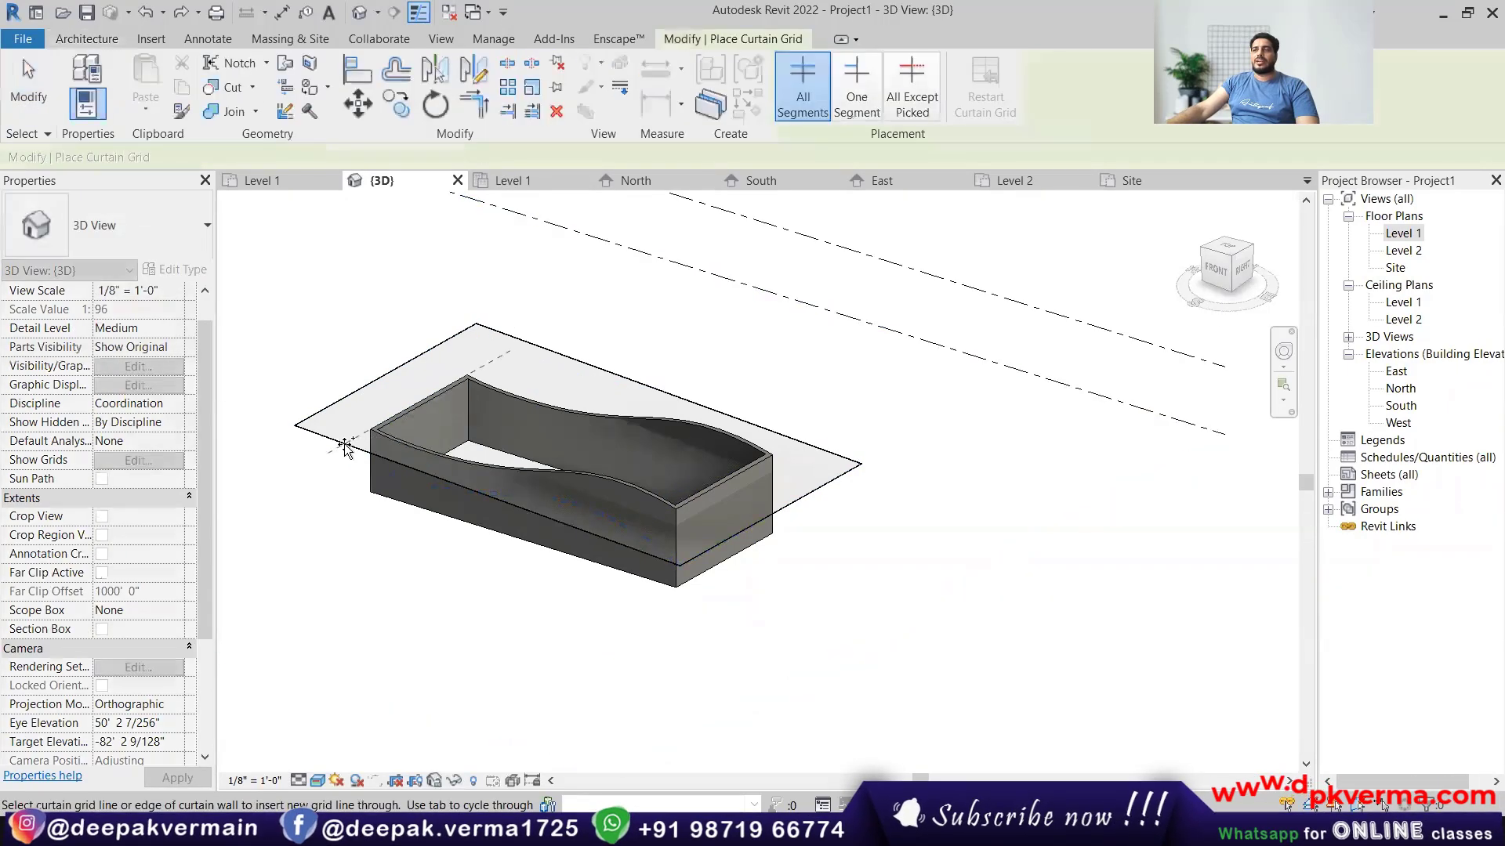
left_click(406, 474)
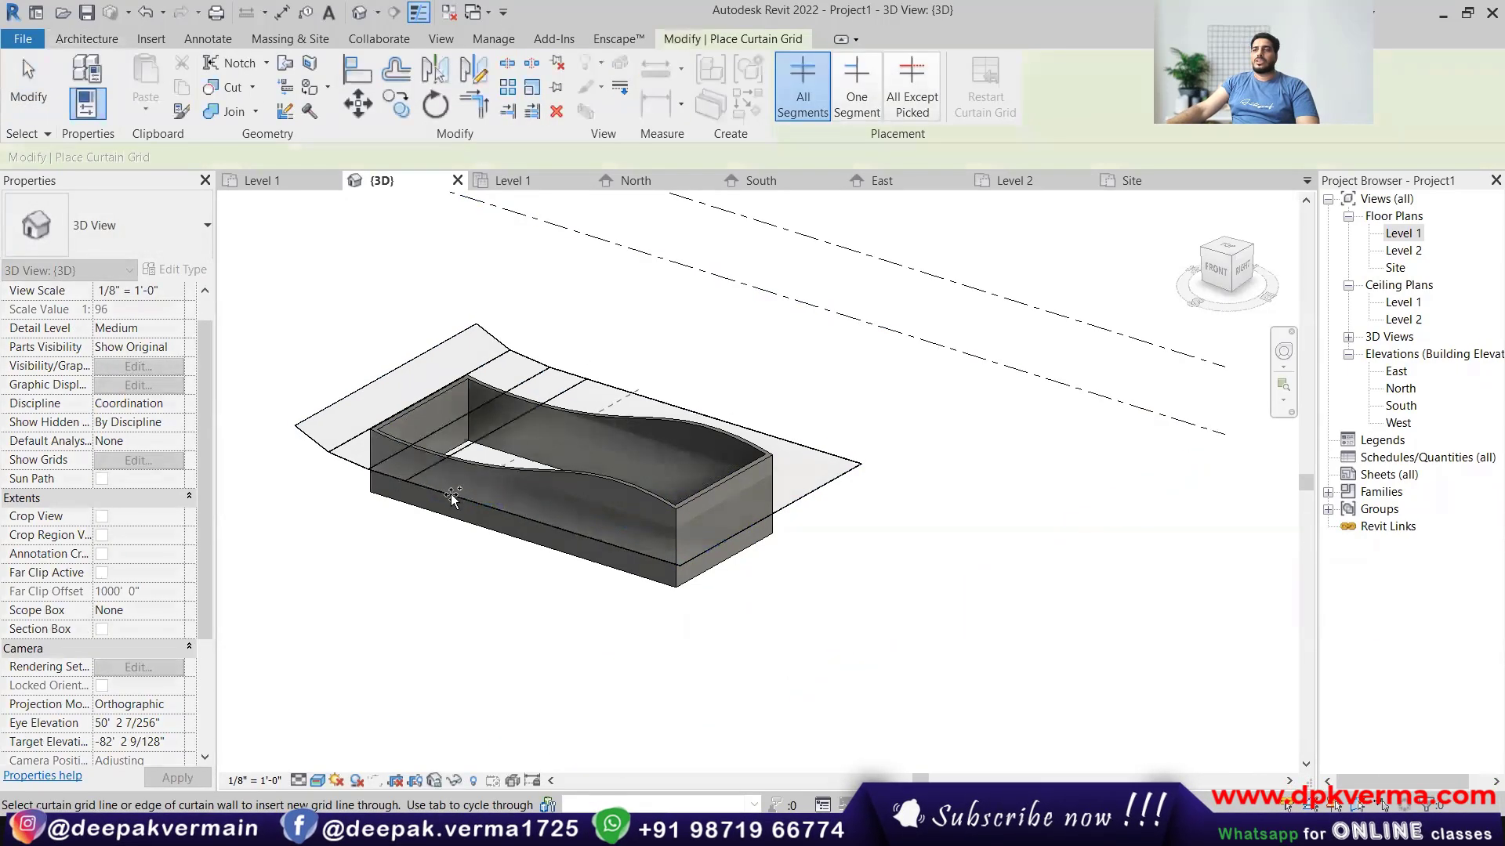
left_click(450, 494)
left_click(488, 504)
left_click(558, 516)
left_click(622, 535)
left_click(665, 552)
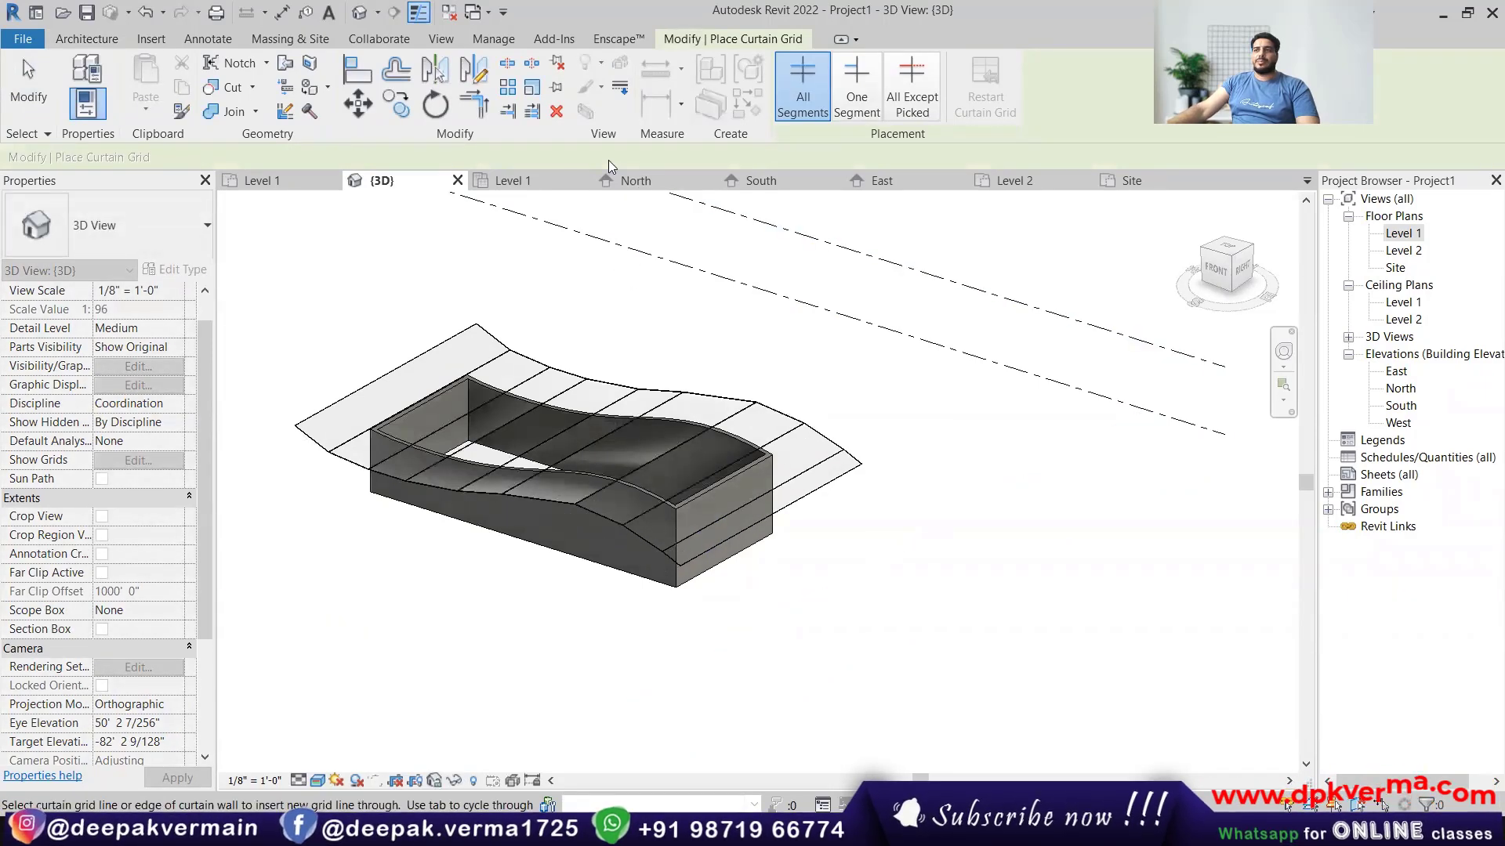
left_click(381, 377)
left_click(433, 348)
Place 2.5" x 5" rectangular mullions on all grid lines of the sloped glazing roof.
key("Escape")
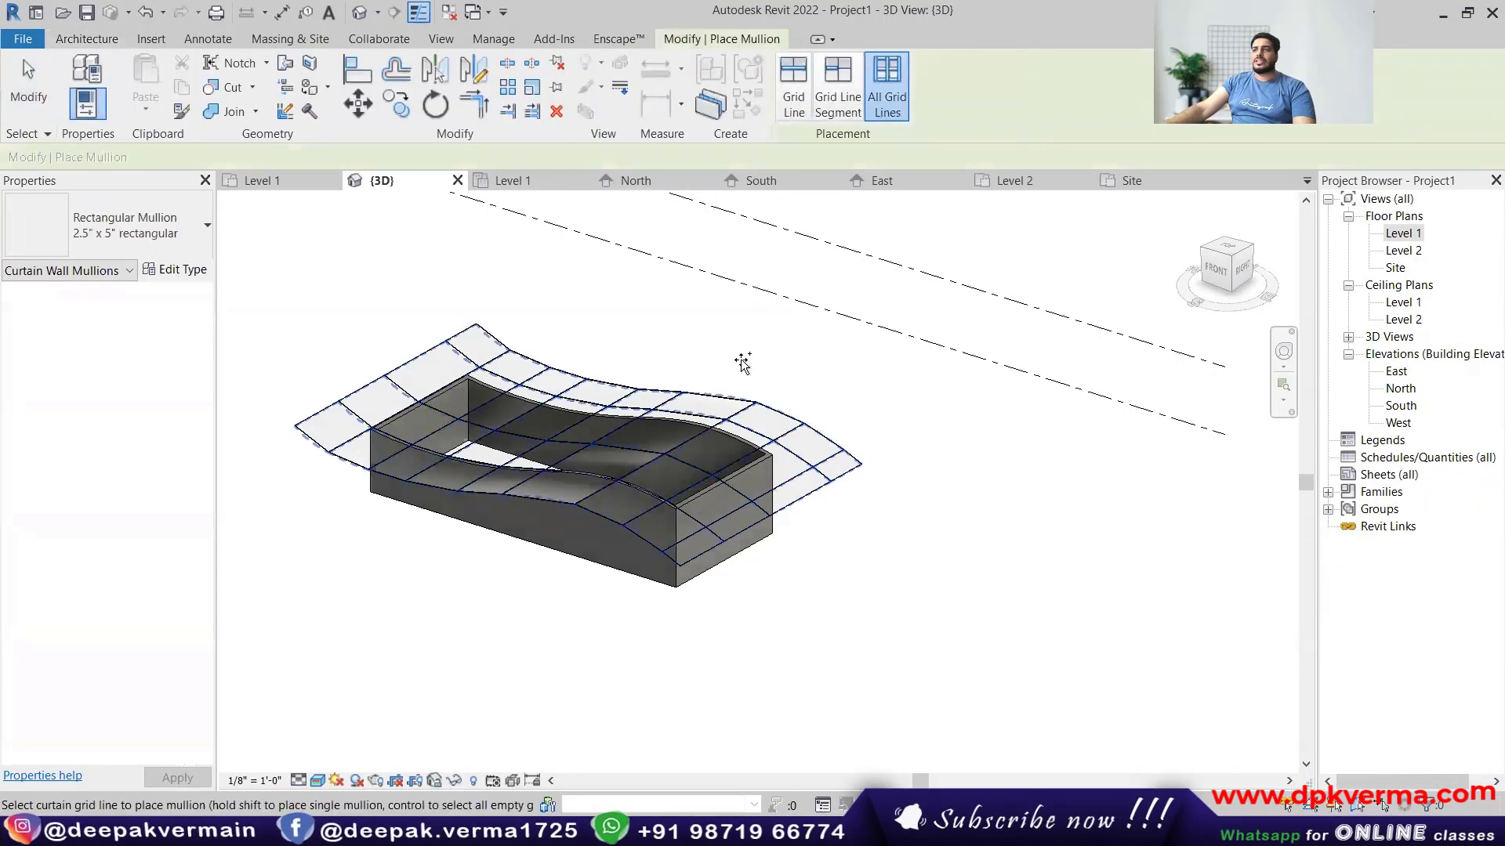
key("Escape")
right_click(910, 417)
right_click(926, 430)
middle_click_drag(901, 455, 782, 486, "shift")
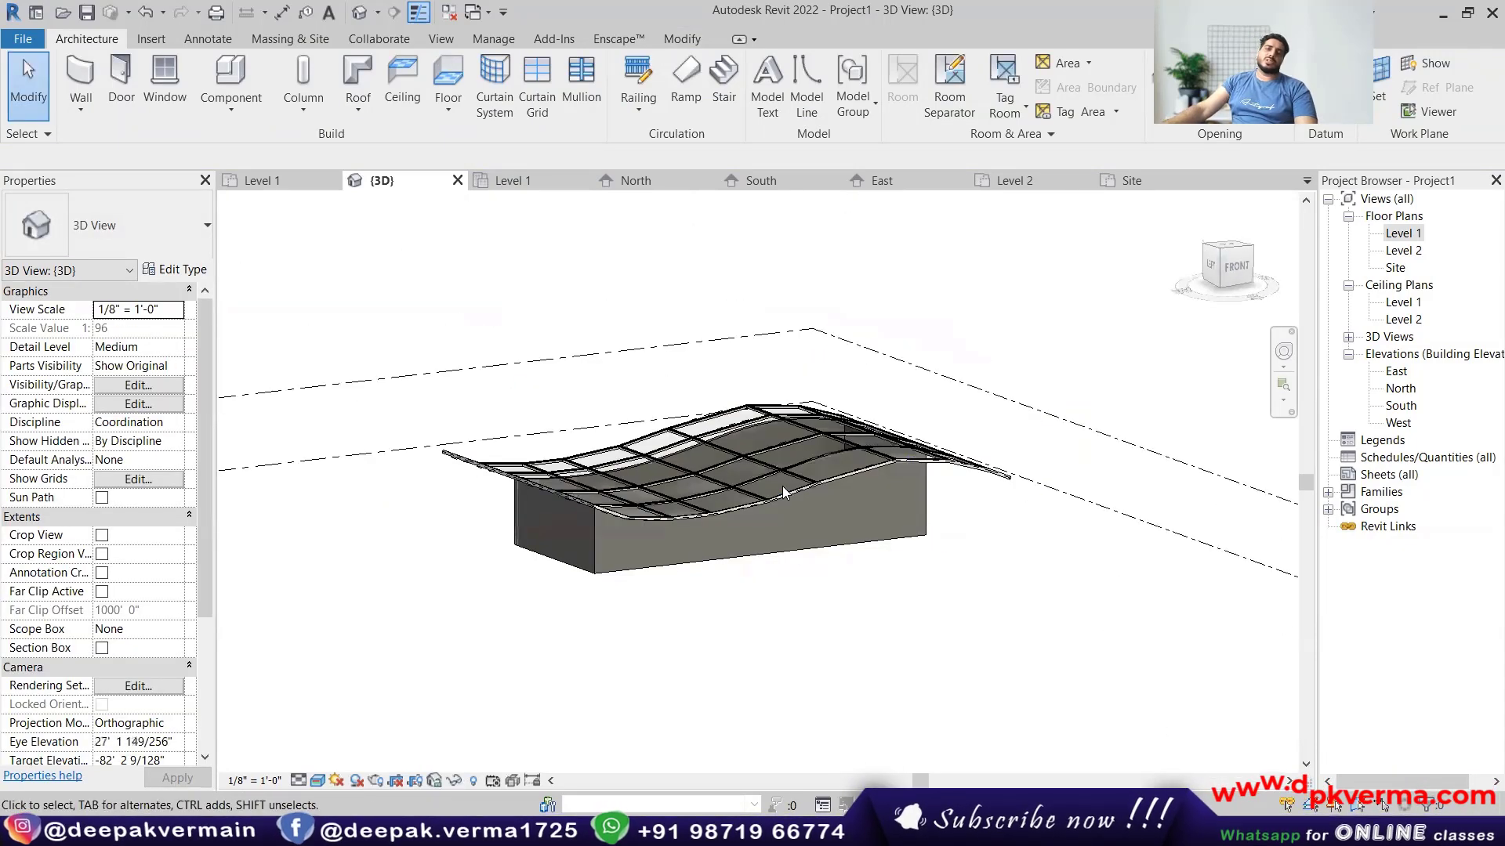
Delete the wavy sloped glazing roof from the building.
scroll(782, 486, "up", 2)
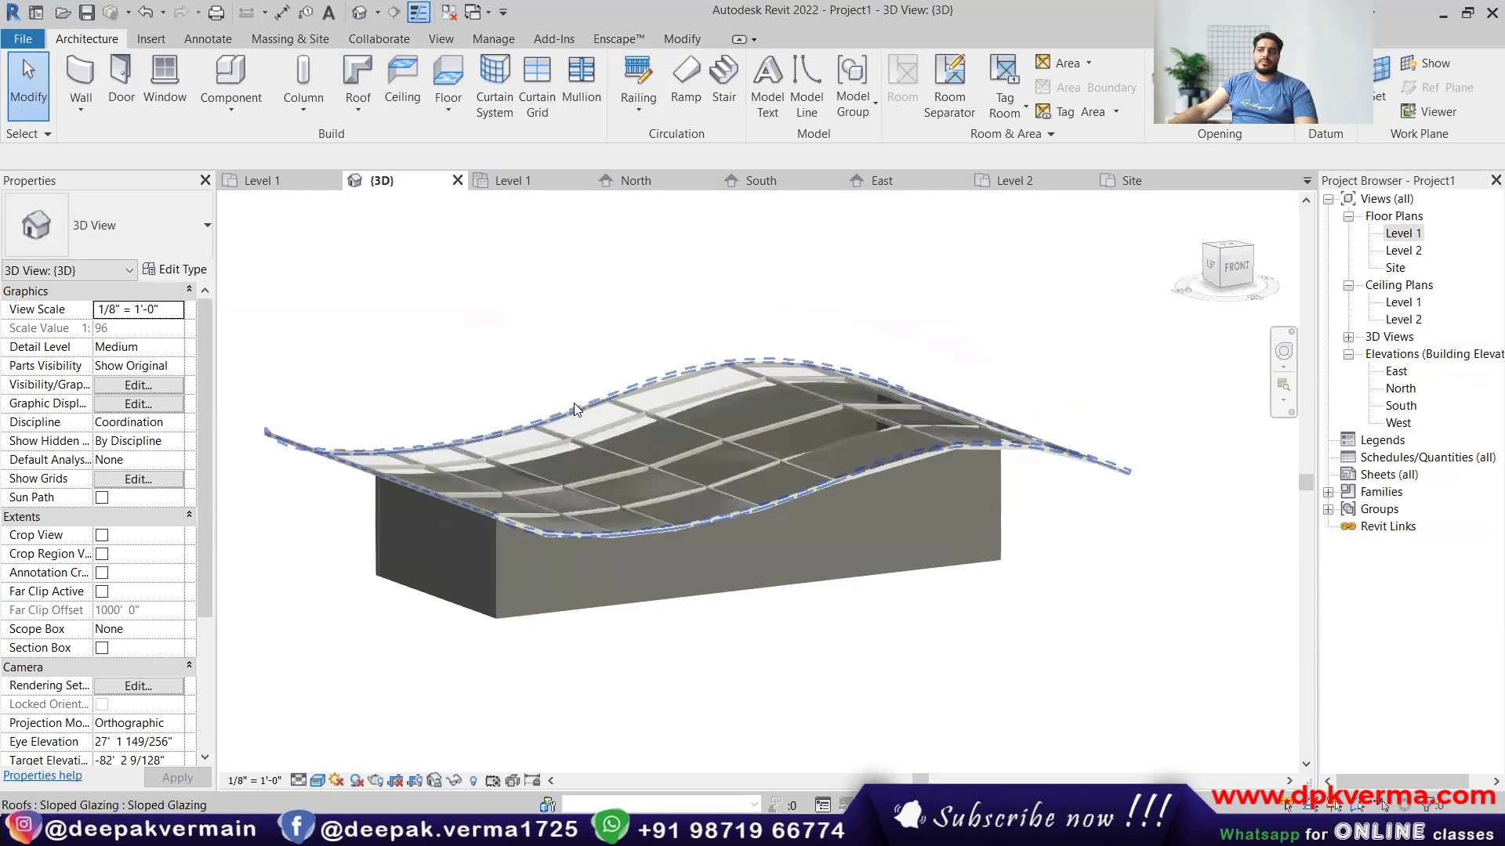
left_click(574, 403)
key("Delete")
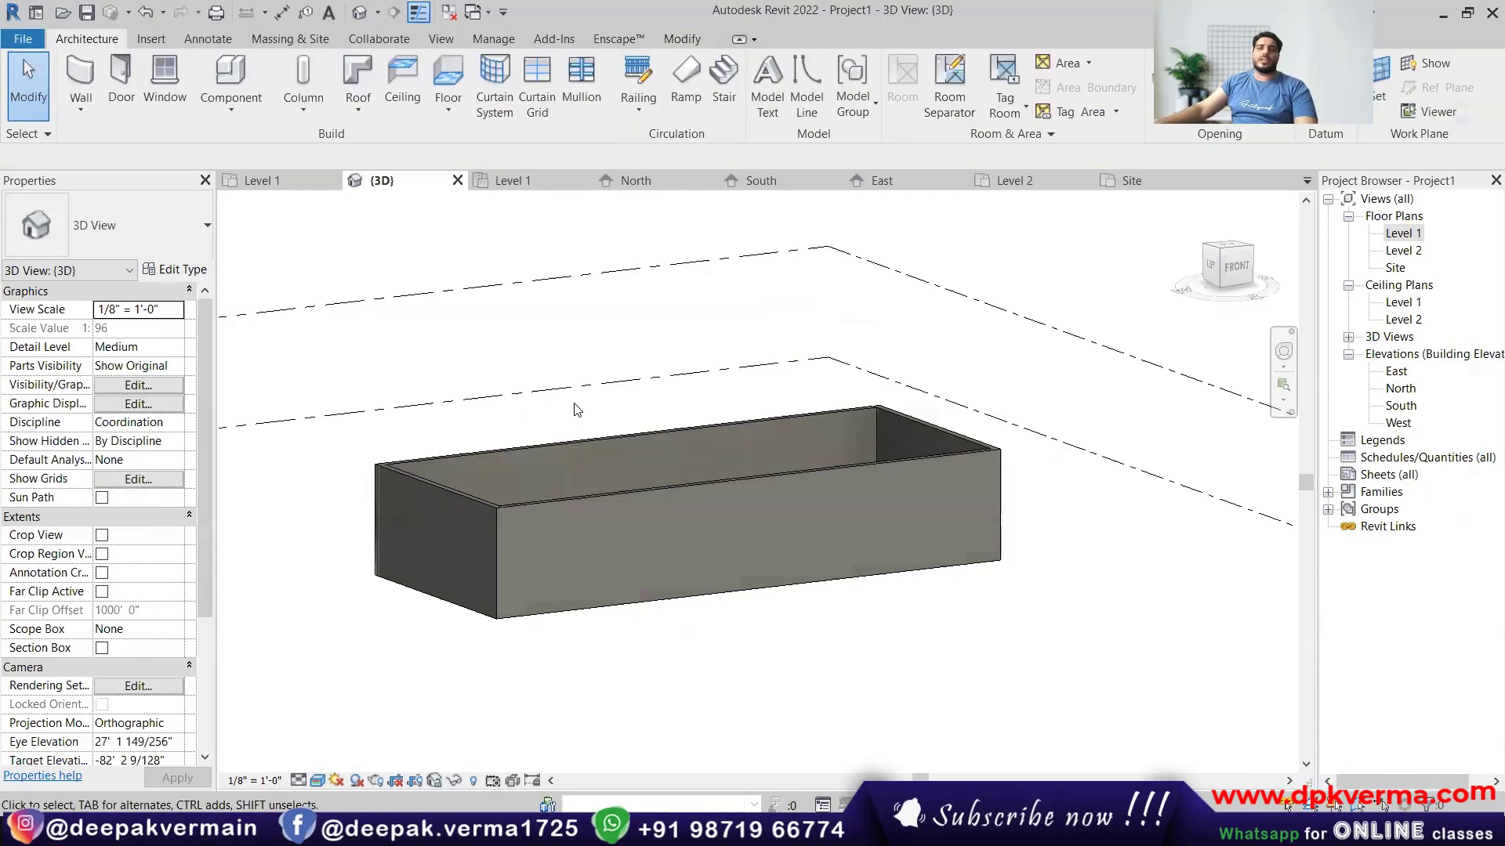
Sketch a rectangular floor about 23'-6" deep in front of the walls and finish its boundary, using the 3" LW Concrete on 2" Metal Deck type.
left_click(429, 113)
left_click(439, 140)
mouse_move(716, 544)
middle_mouse_down("shift")
mouse_move(624, 638)
mouse_move(800, 468)
mouse_move(937, 212)
middle_mouse_up("shift")
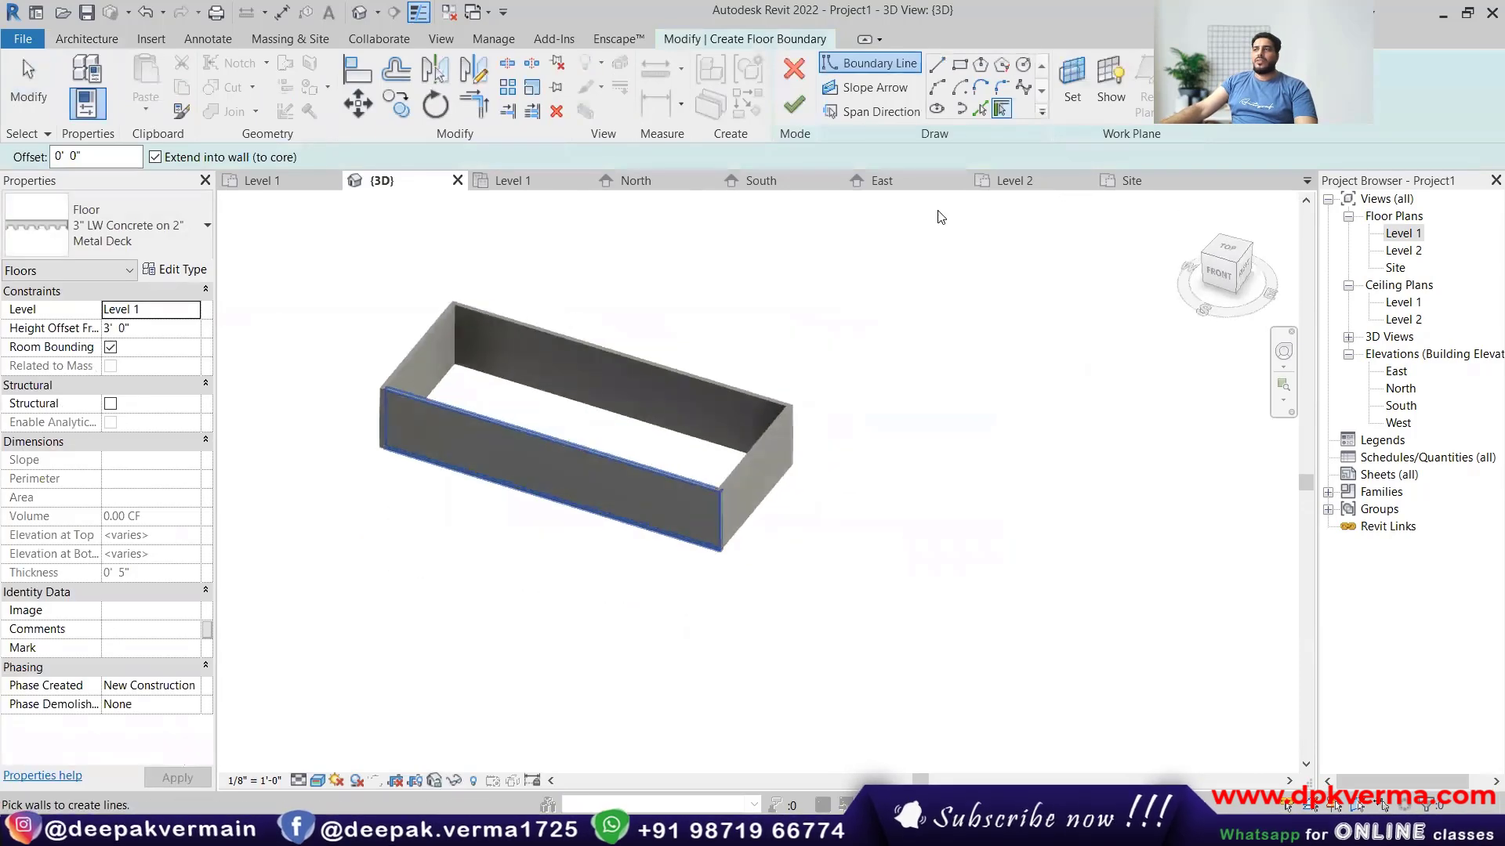
left_click(959, 65)
left_click(349, 564)
left_click(805, 578)
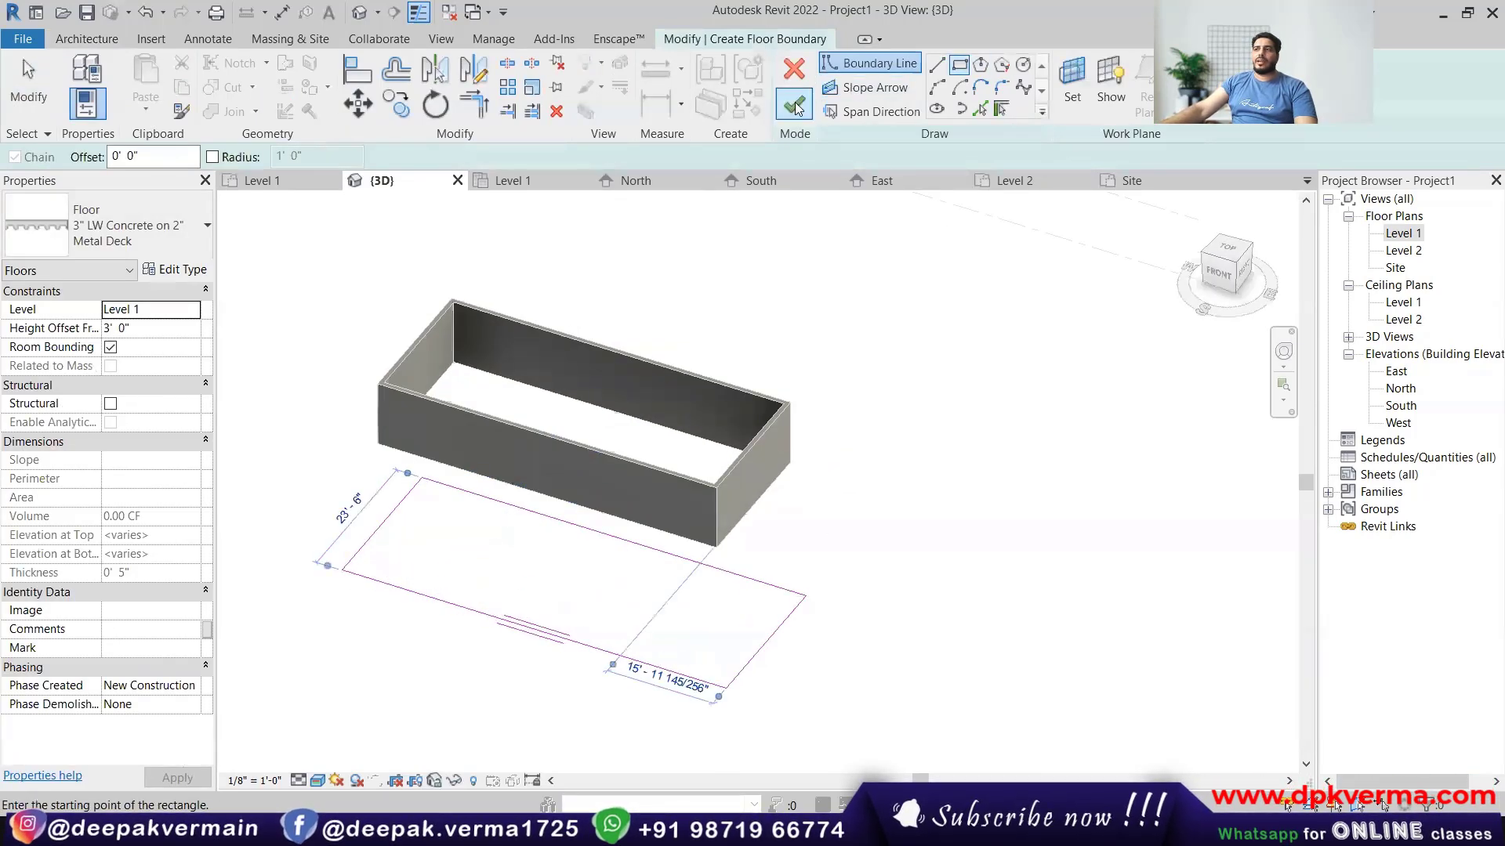
left_click(794, 105)
Select the rectangular floor and review the floor types available for it.
left_click(790, 571)
left_click(789, 570)
left_click(72, 238)
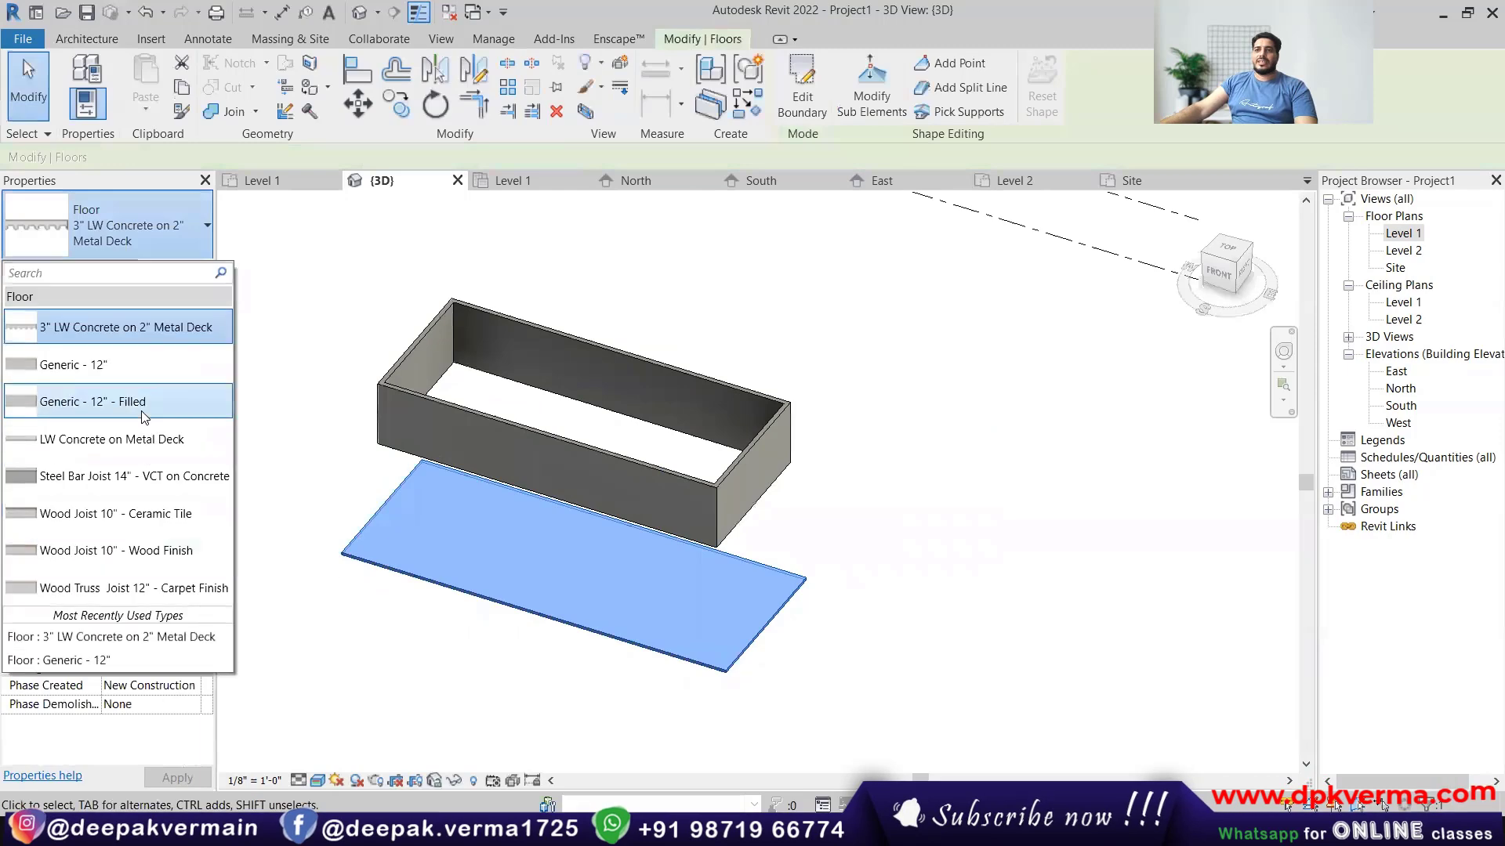
left_click(350, 358)
left_click(364, 529)
scroll(495, 578, "up", 2)
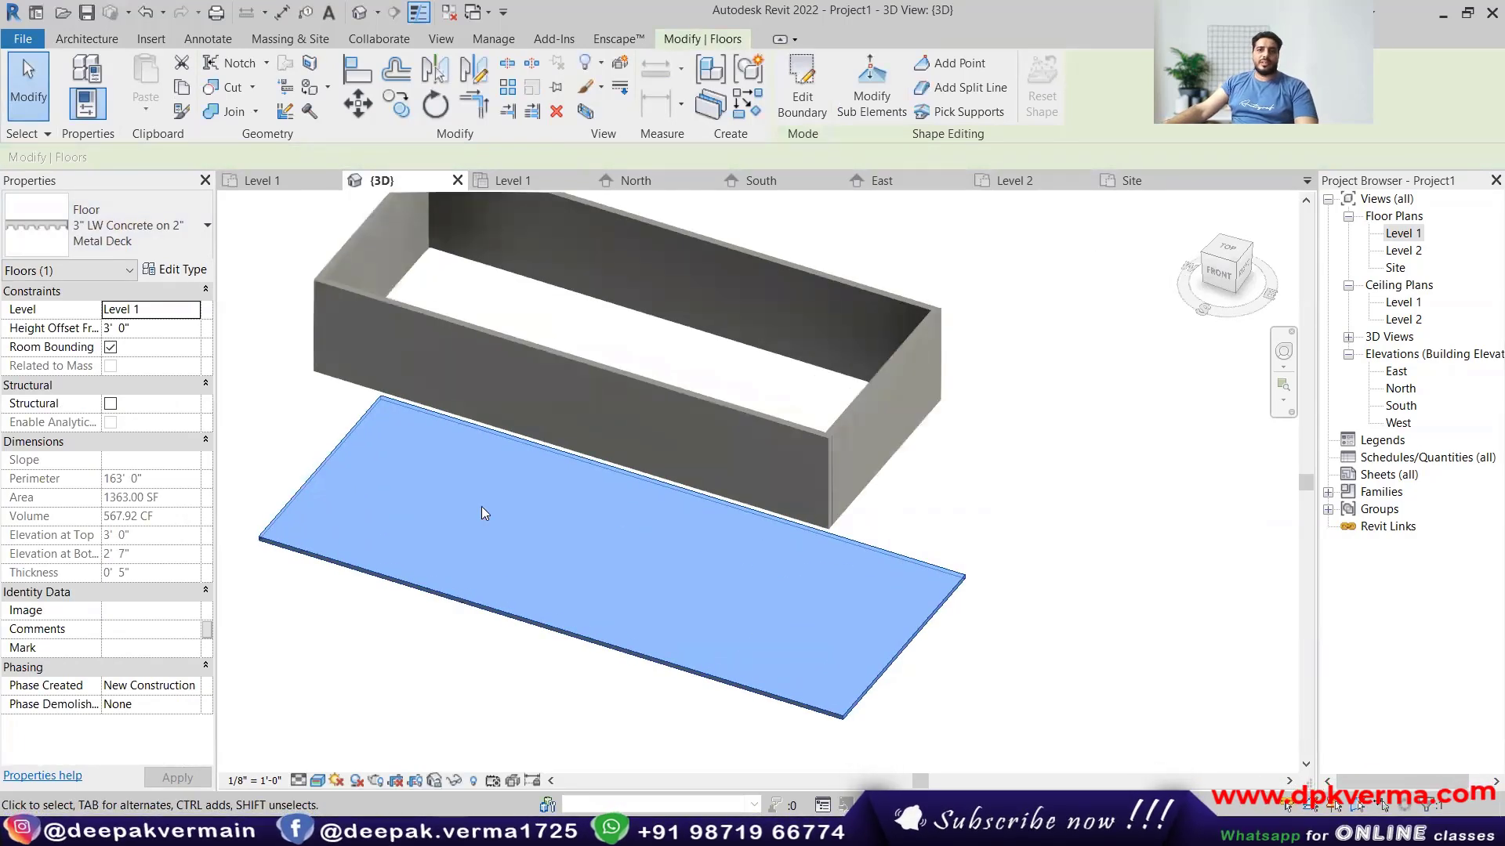
Delete the rectangular floor and the remaining building walls to empty the model.
scroll(415, 610, "down", 3)
key("Delete")
middle_click_drag(509, 514, 527, 430)
left_click(466, 461)
key("Delete")
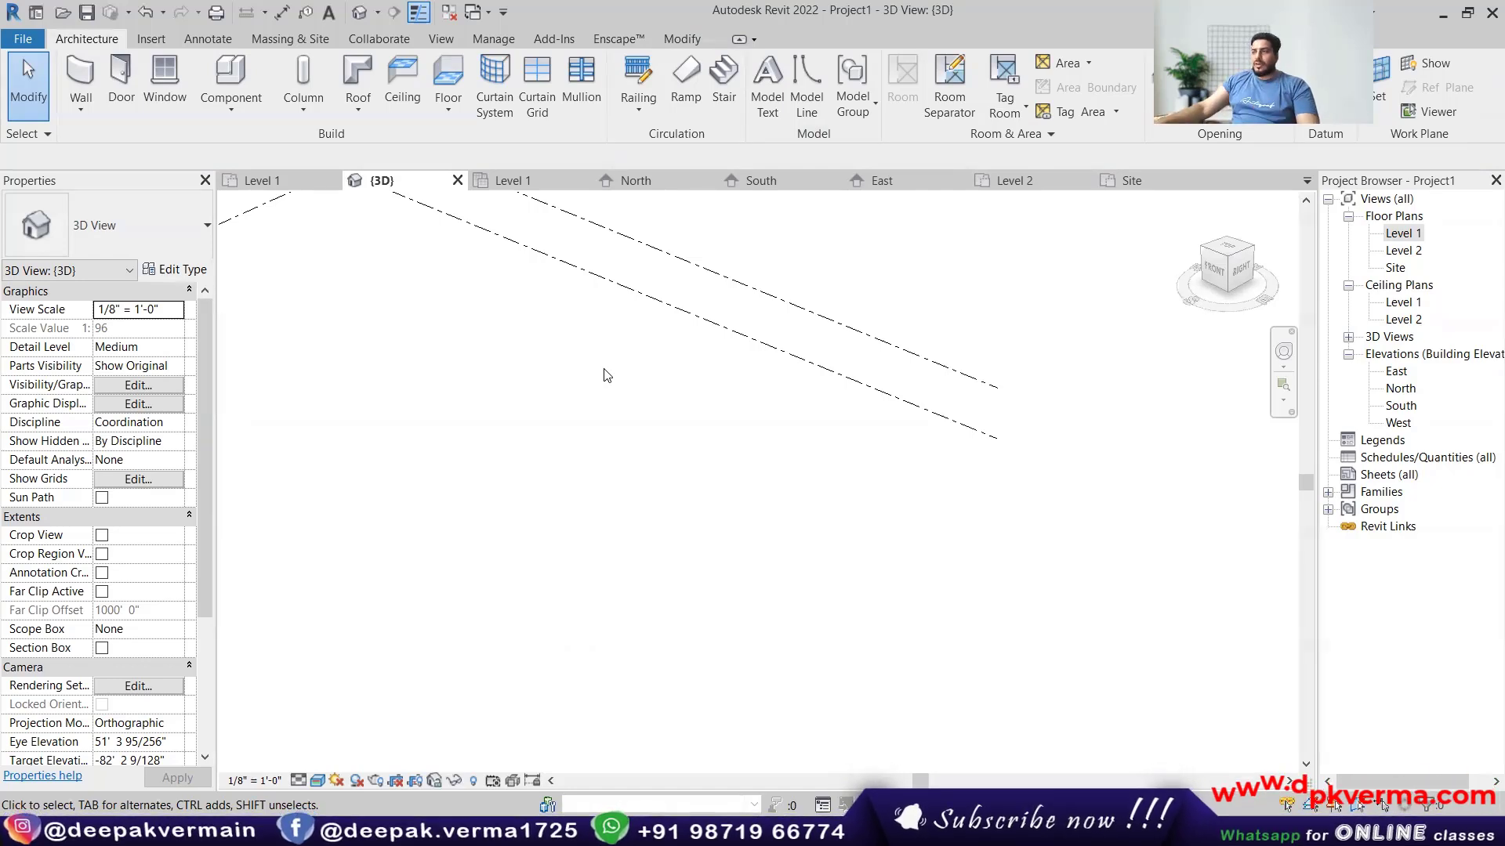
Draw a rectangle of Generic - 8" walls, about 52' by 24', in the Level 1 floor plan and show it in 3D.
double_click(1401, 233)
left_click(80, 108)
left_click(129, 139)
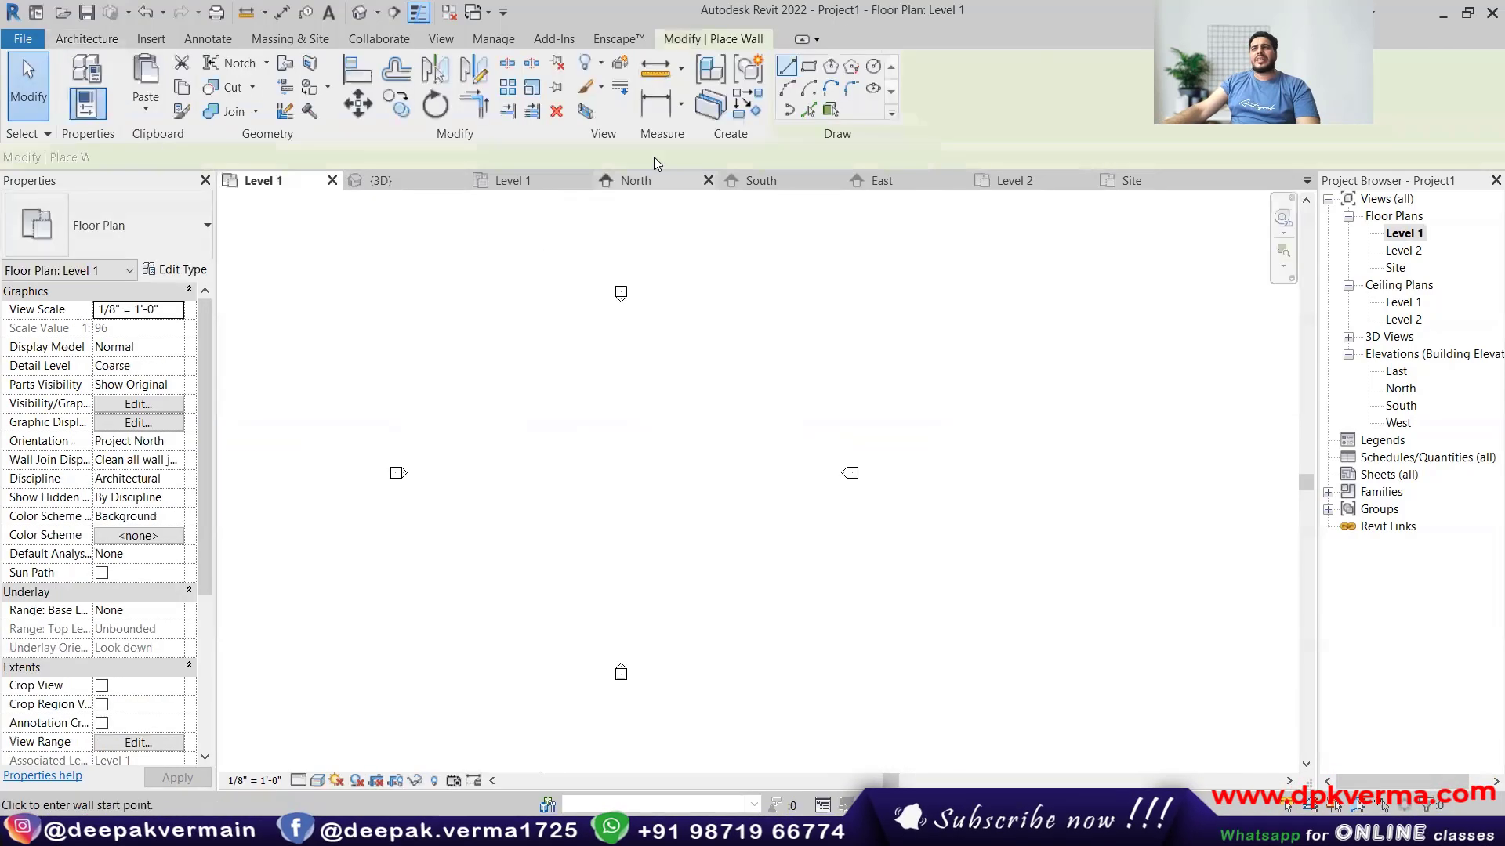
left_click(808, 68)
left_click(533, 435)
left_click(672, 499)
right_click(768, 363)
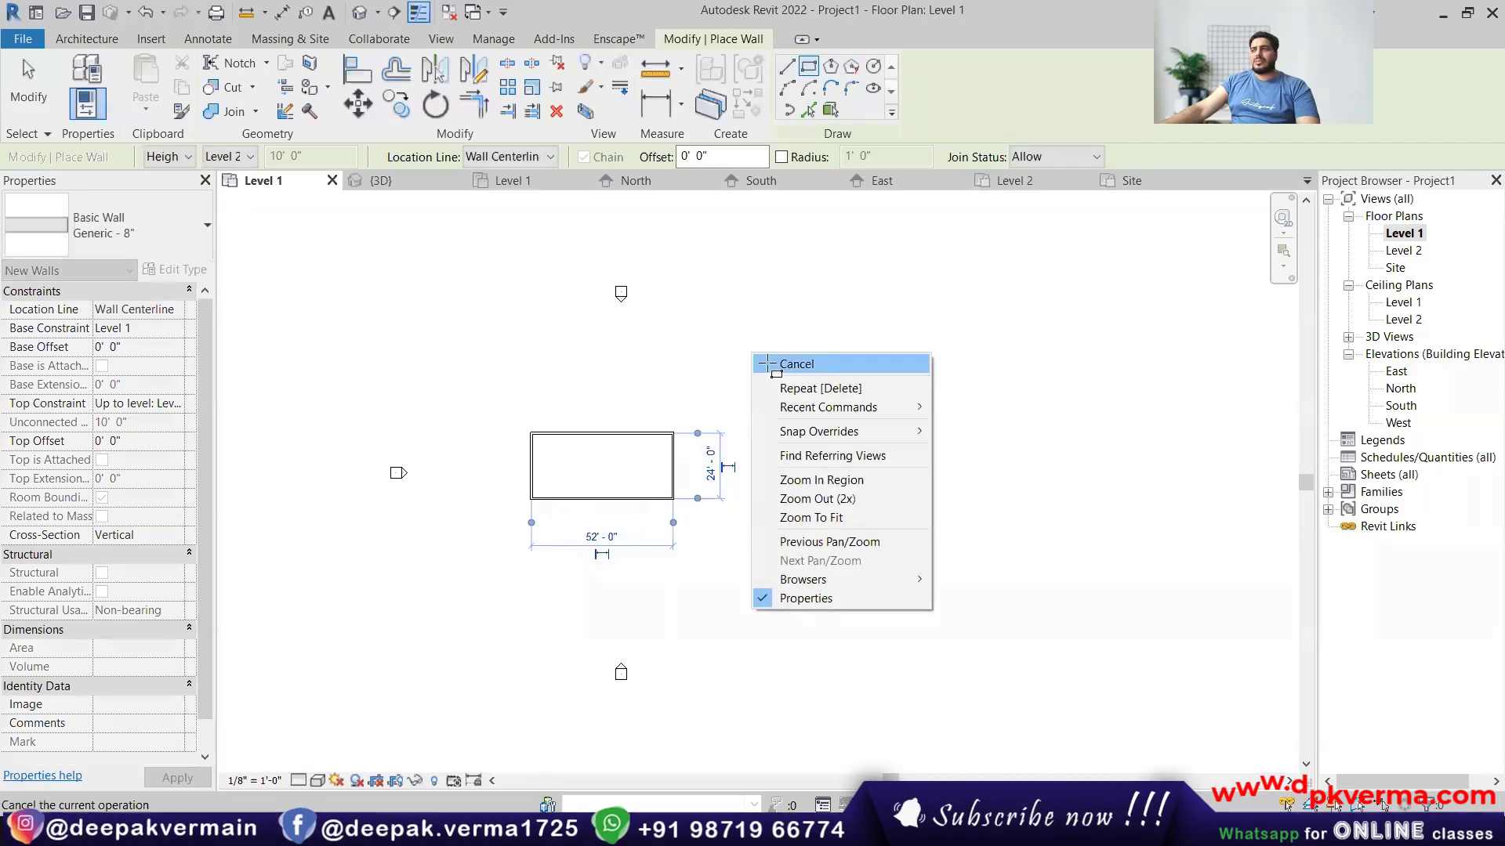
left_click(796, 365)
left_click(359, 12)
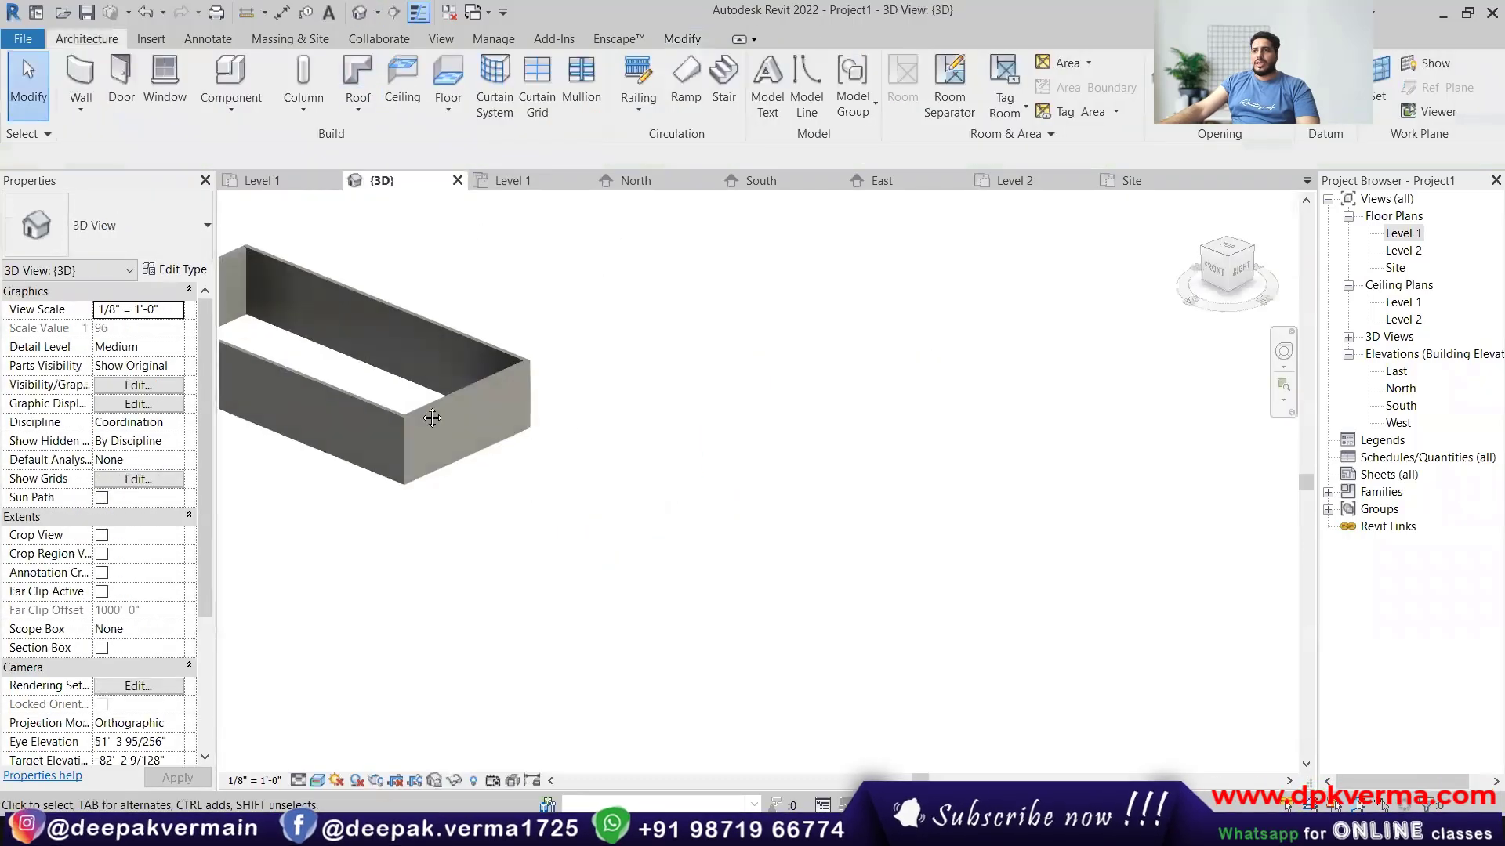
scroll(653, 506, "up", 6)
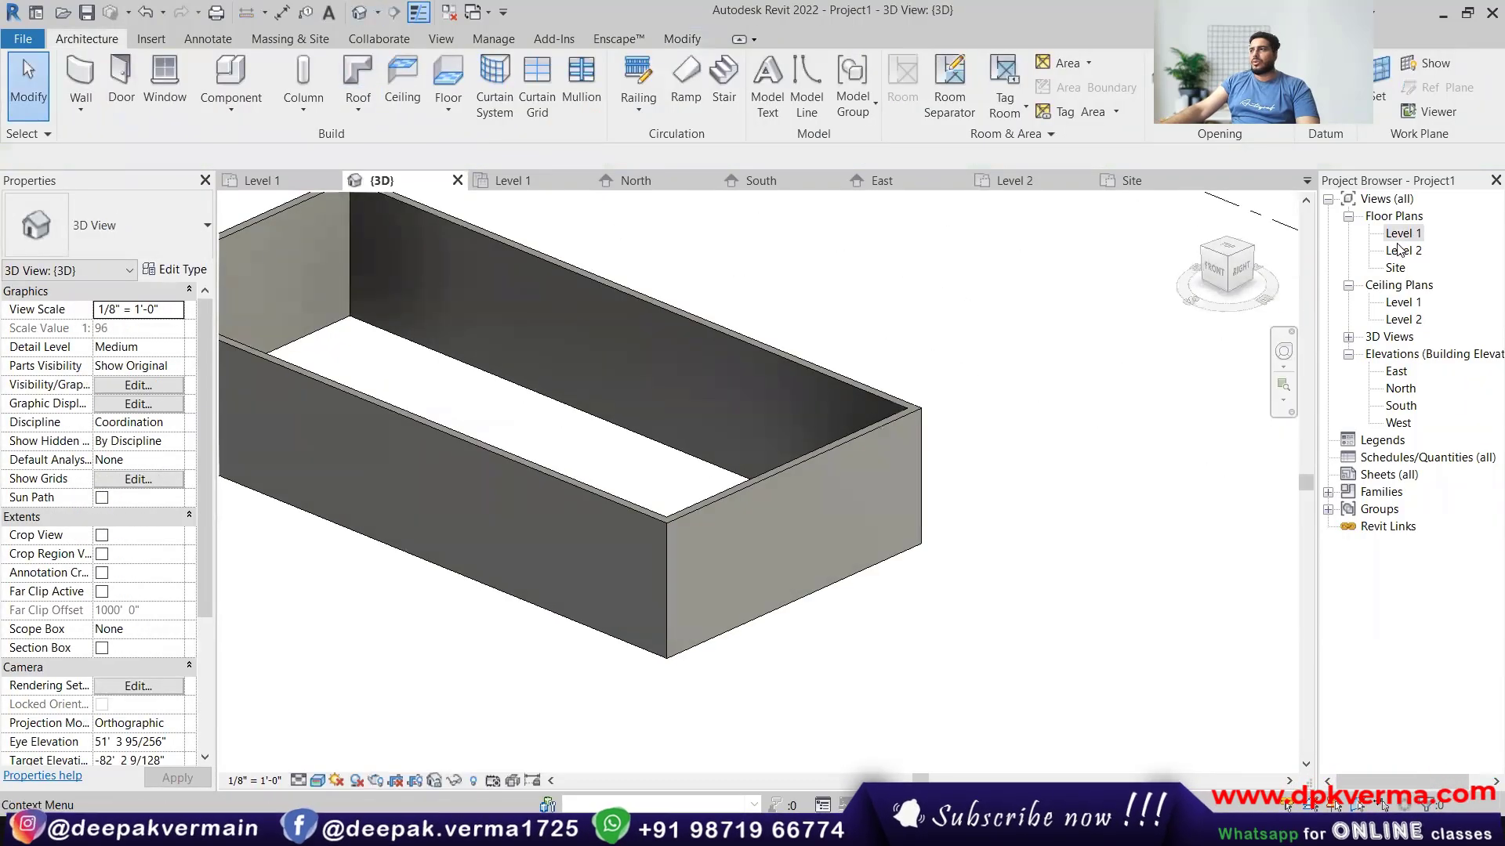
Create a Generic - 12" roof by footprint on Level 2 from a slope-defining rectangle that overhangs all four walls, and show it in 3D.
double_click(1401, 234)
left_click(358, 108)
left_click(413, 137)
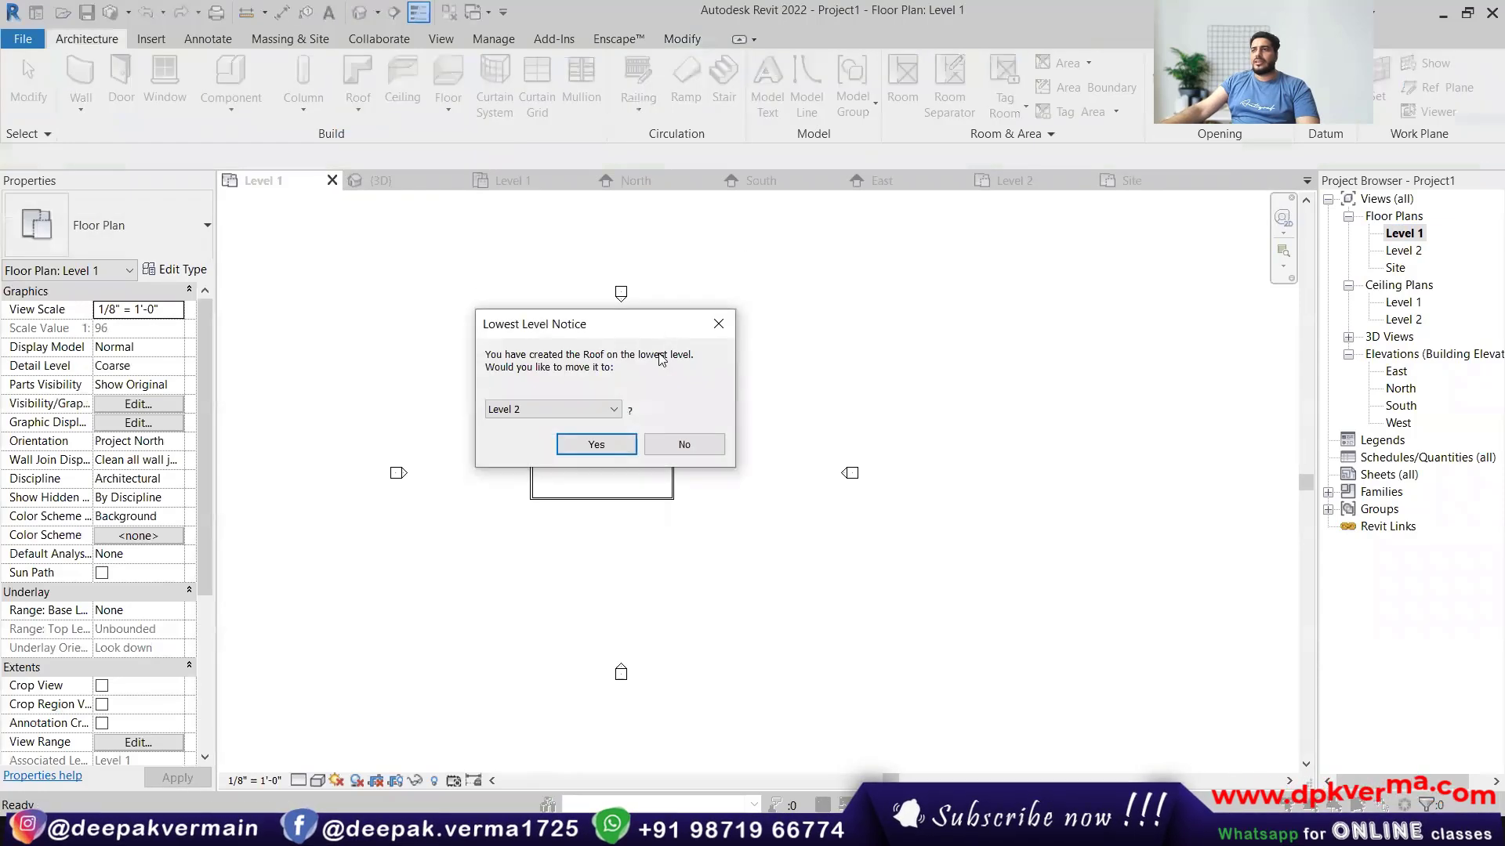
left_click(597, 444)
scroll(595, 470, "up", 3)
left_click(955, 66)
scroll(525, 398, "up", 2)
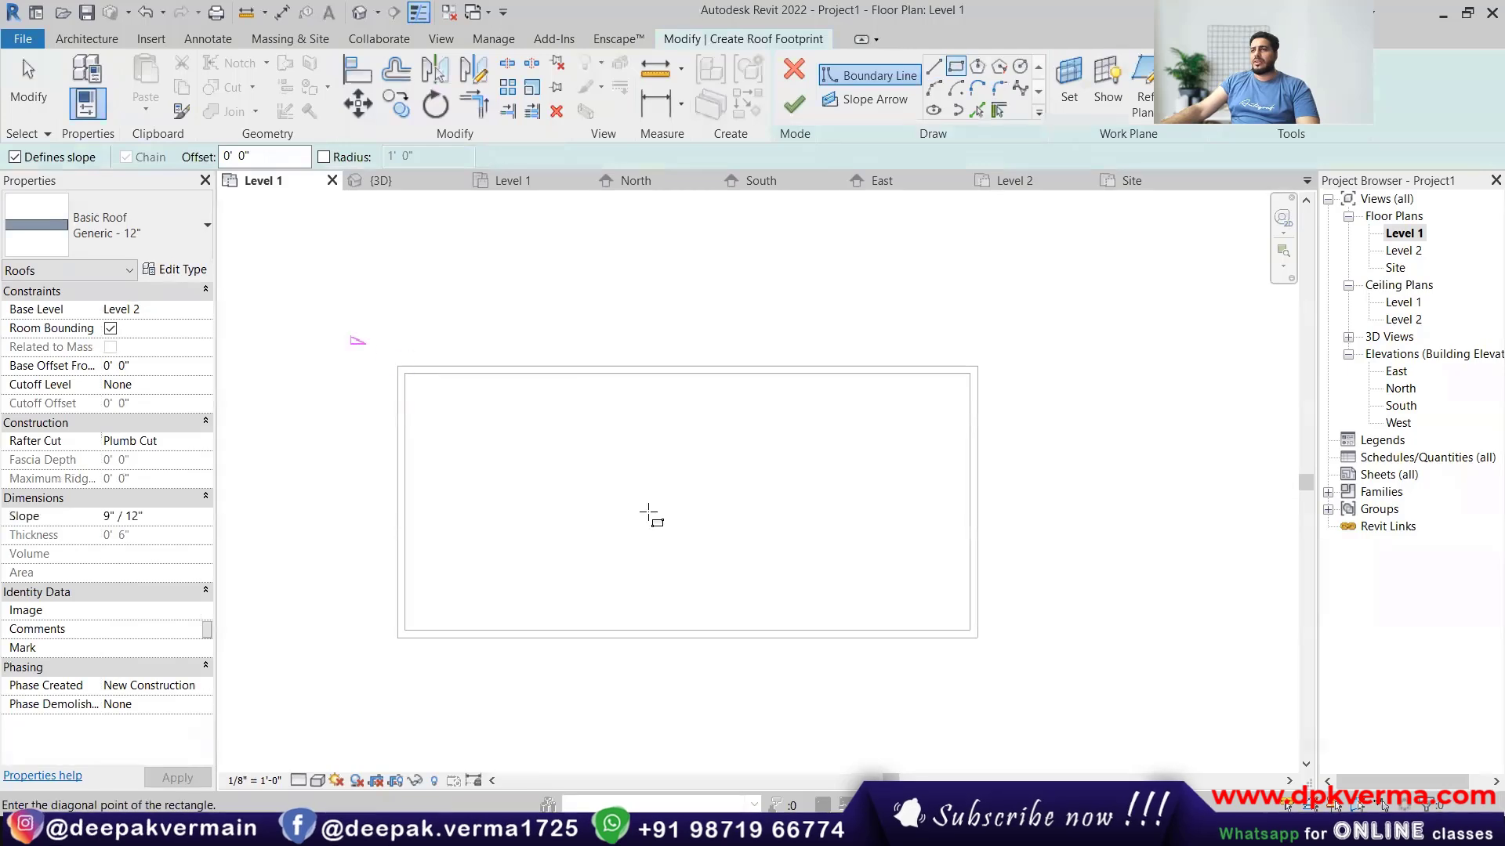
left_click(360, 296)
left_click(1019, 687)
left_click(794, 104)
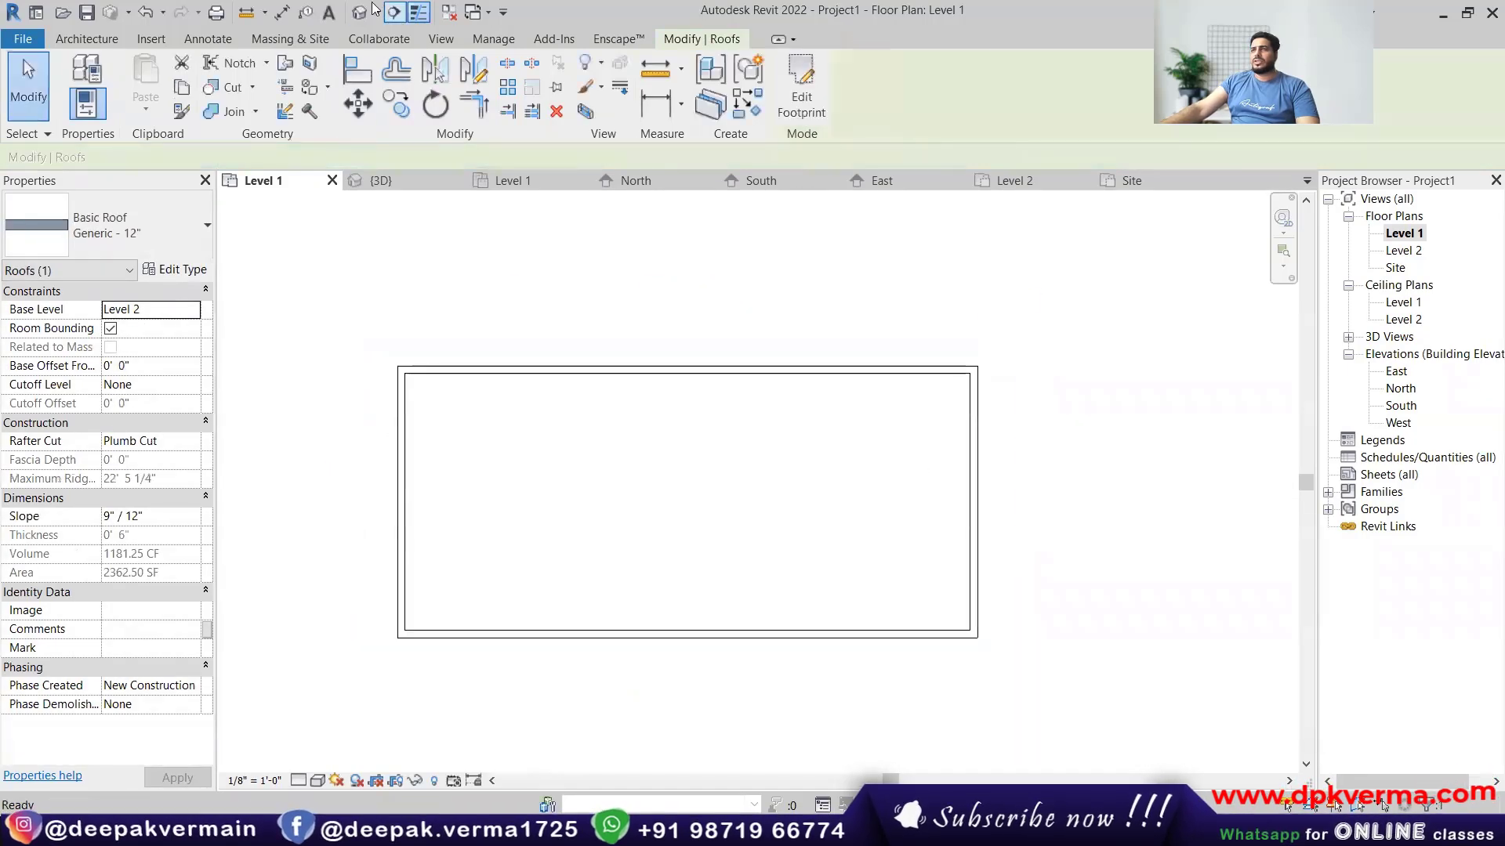
left_click(360, 12)
scroll(713, 544, "down", 2)
scroll(582, 513, "up", 2)
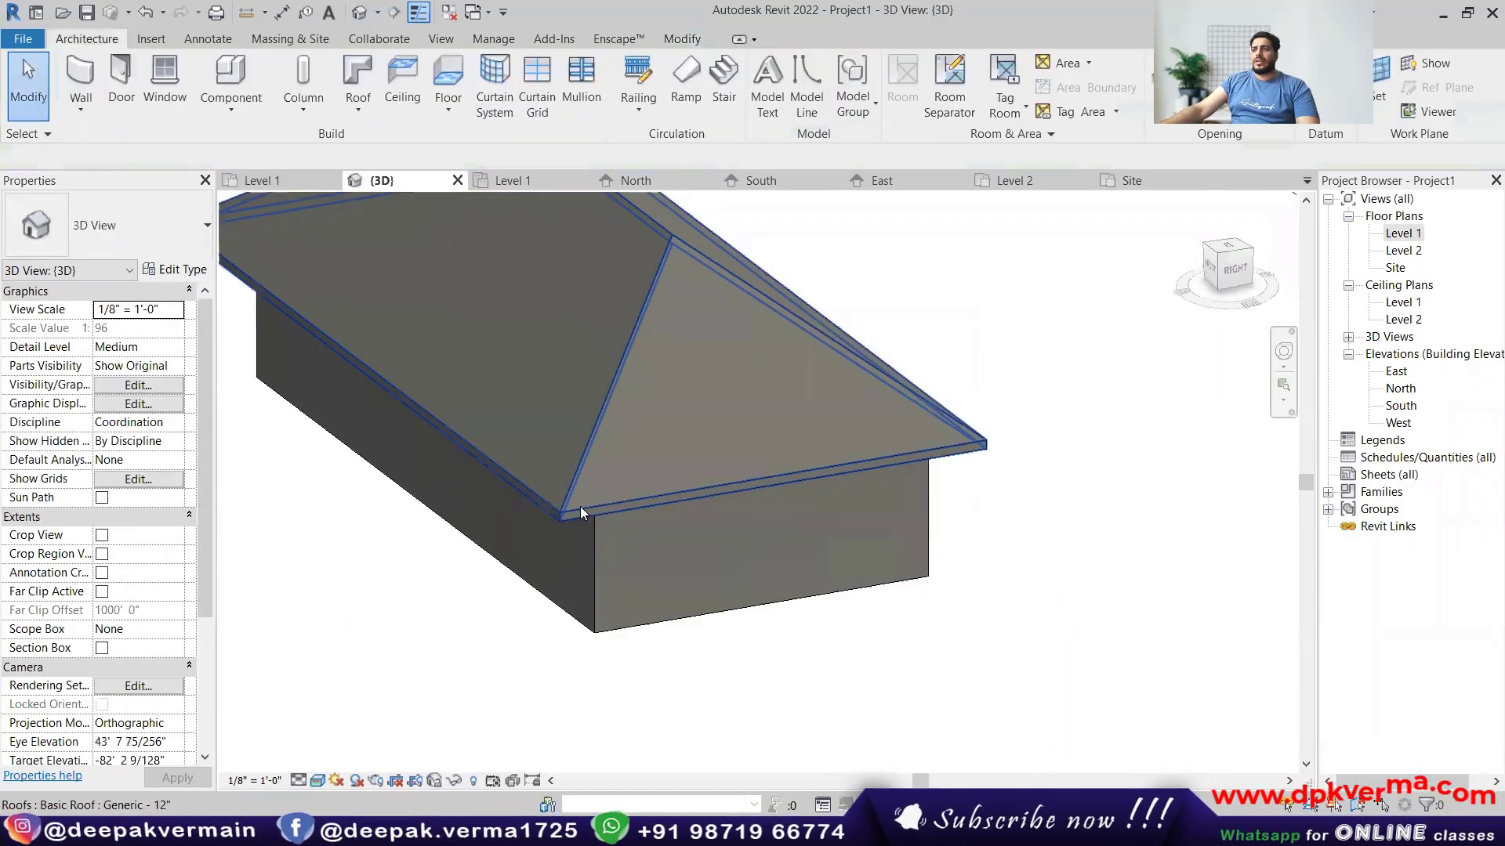
Place roof fascias along two adjoining eave edges of the hip roof.
scroll(581, 513, "up", 3)
left_click(358, 117)
left_click(396, 299)
left_click(502, 493)
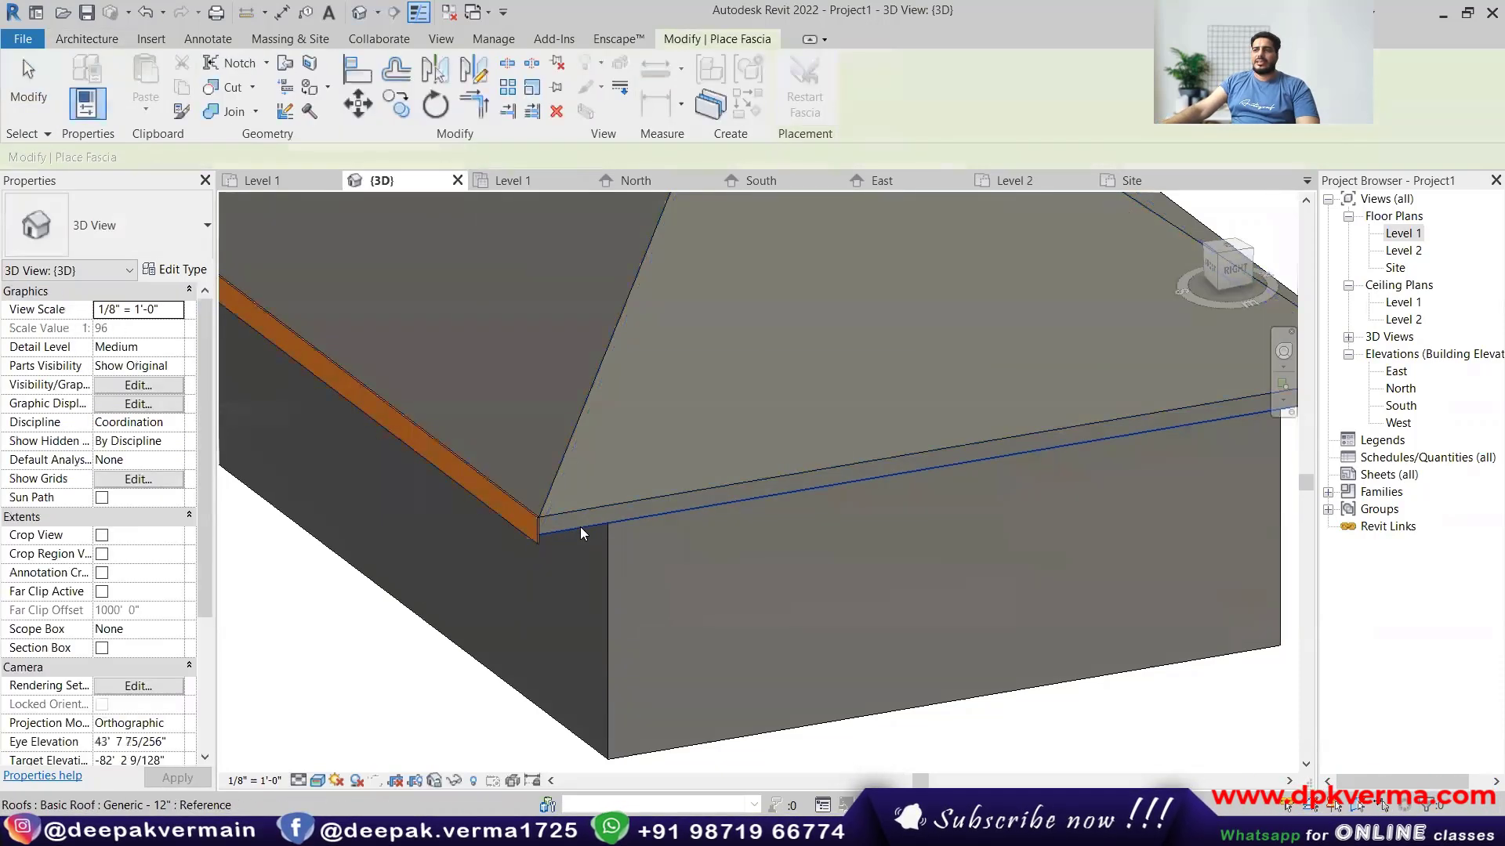
left_click(578, 512)
key("Escape")
key("Escape")
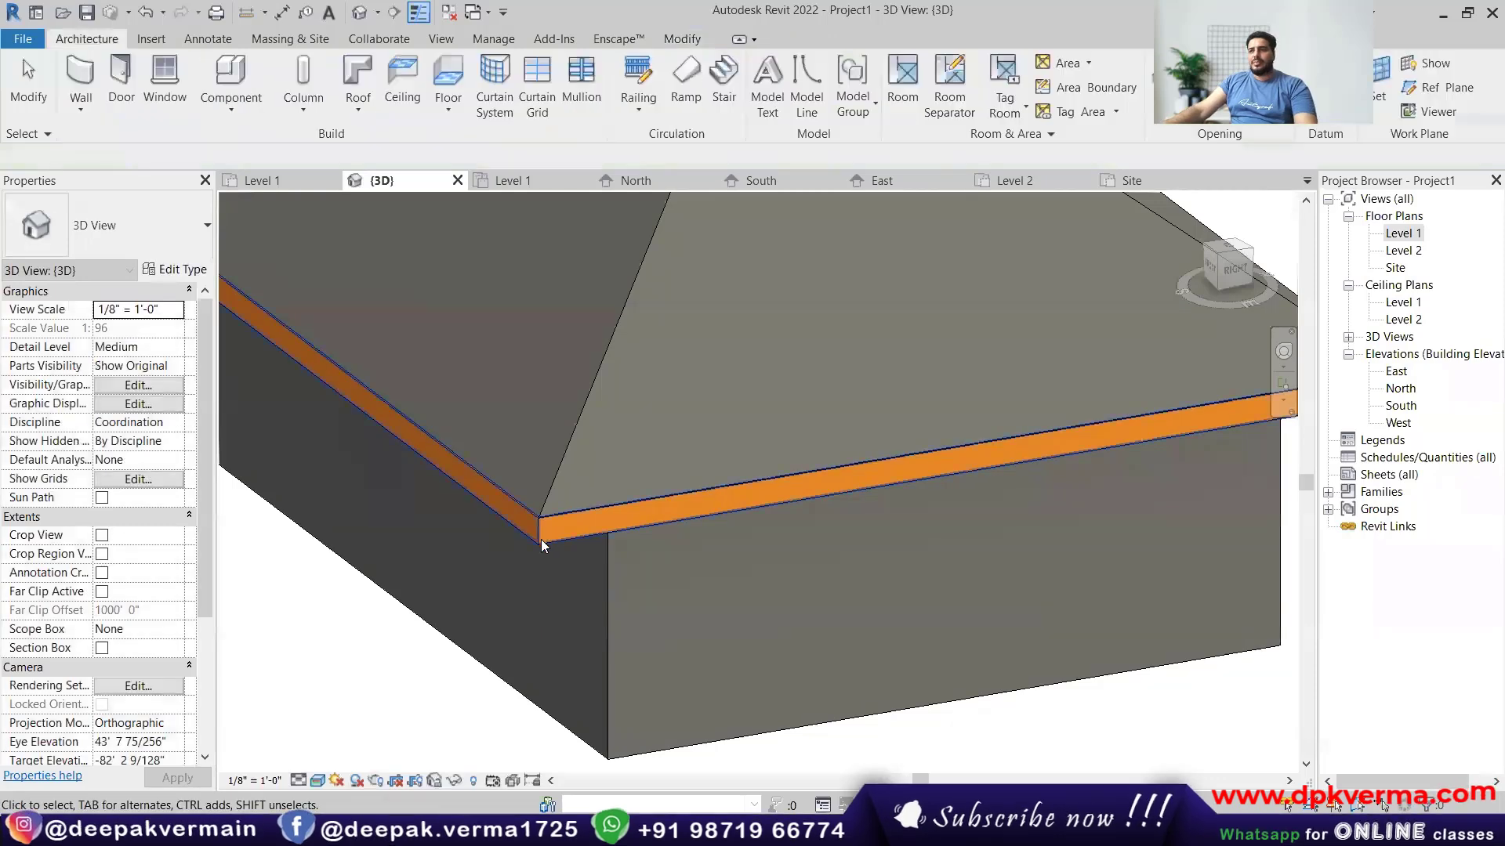
Change the fascia type's profile to Fascia-Flat : 1x10 and apply it.
left_click(541, 539)
left_click(182, 268)
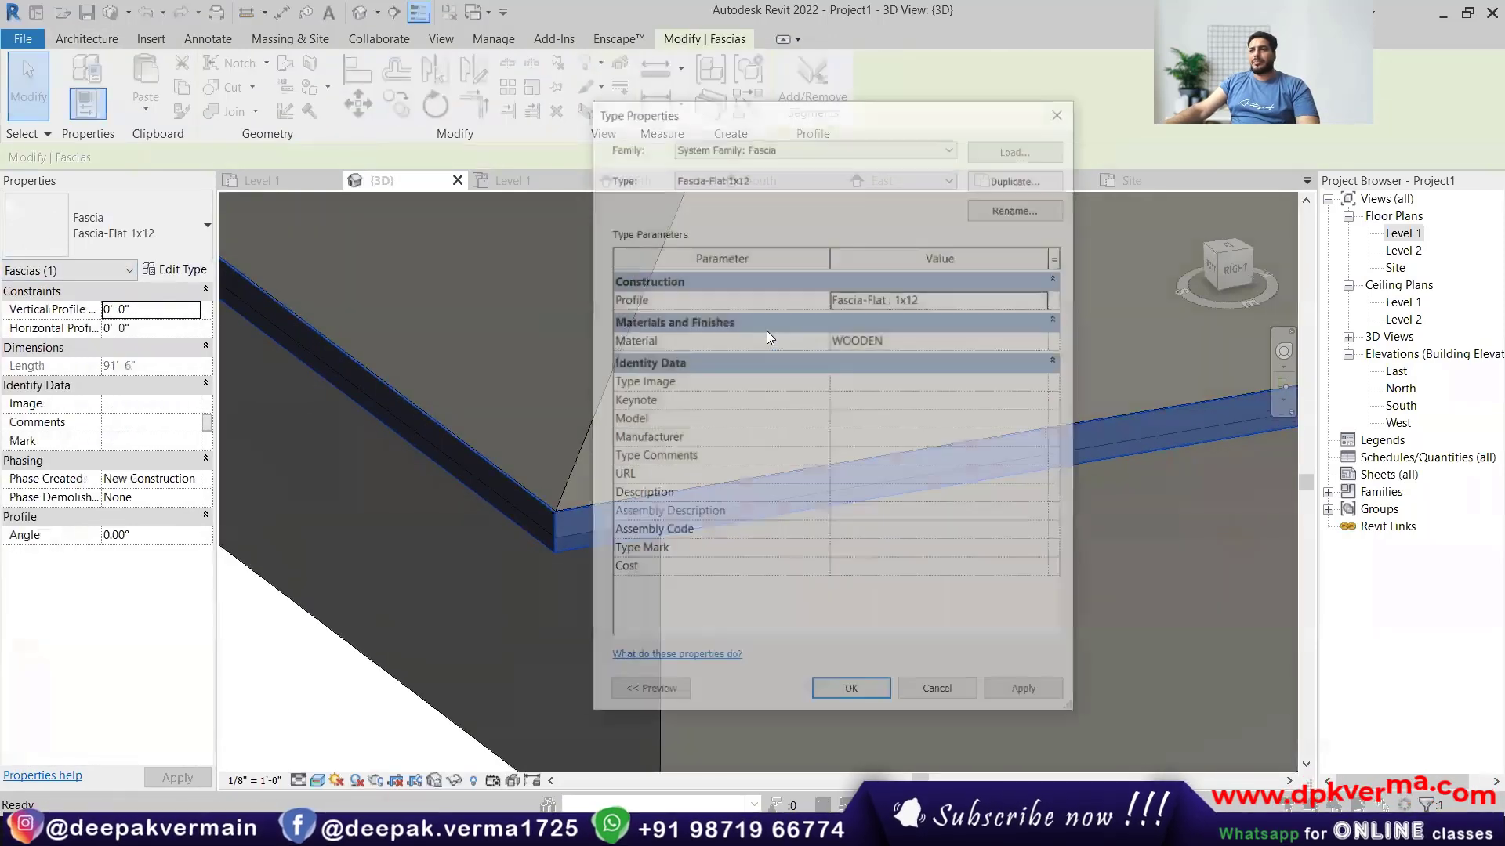
left_click(940, 298)
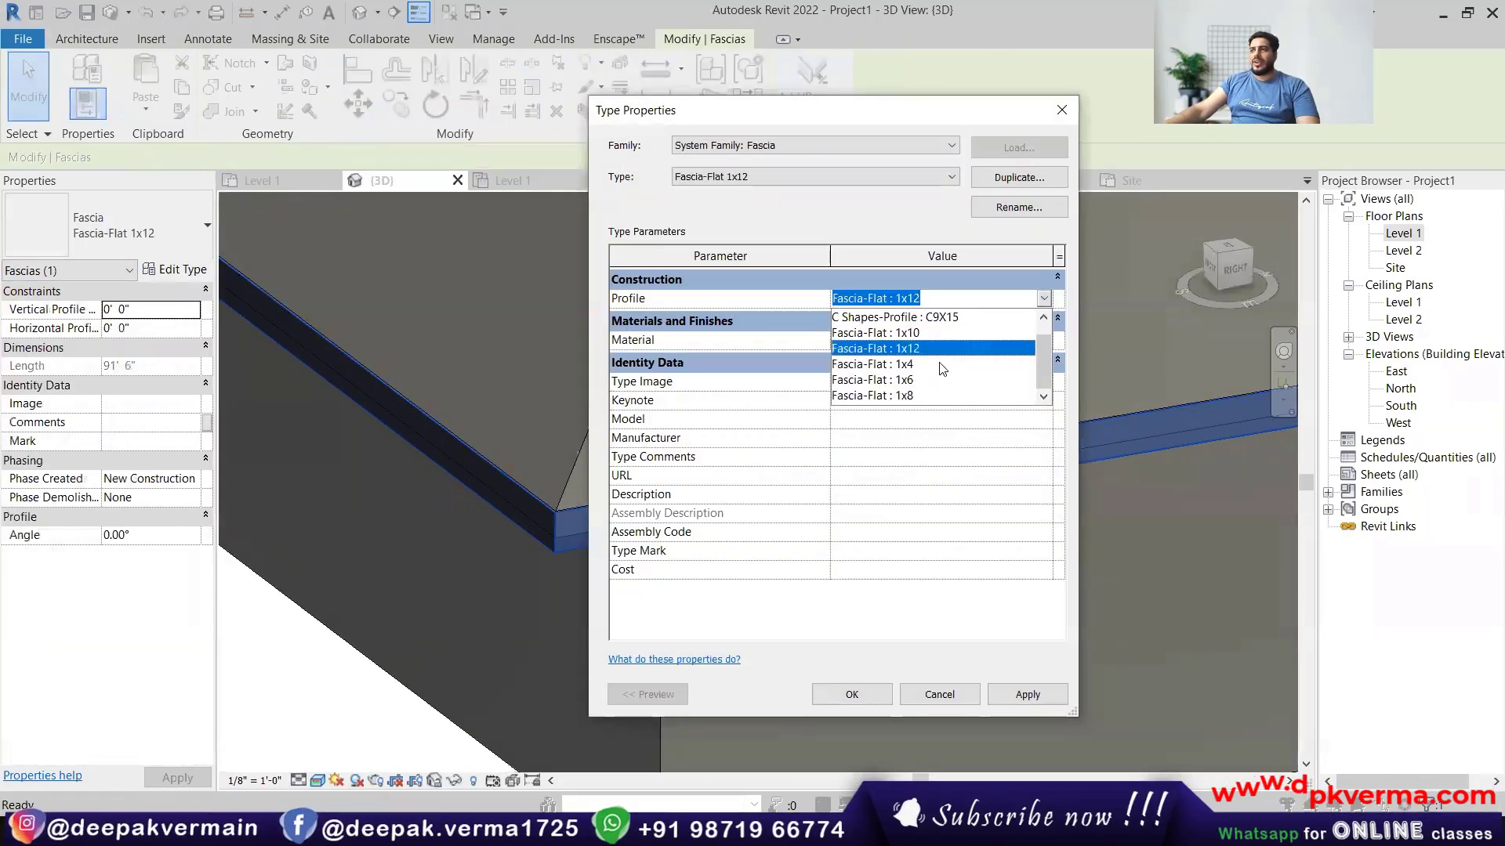
left_click(912, 333)
left_click(1027, 694)
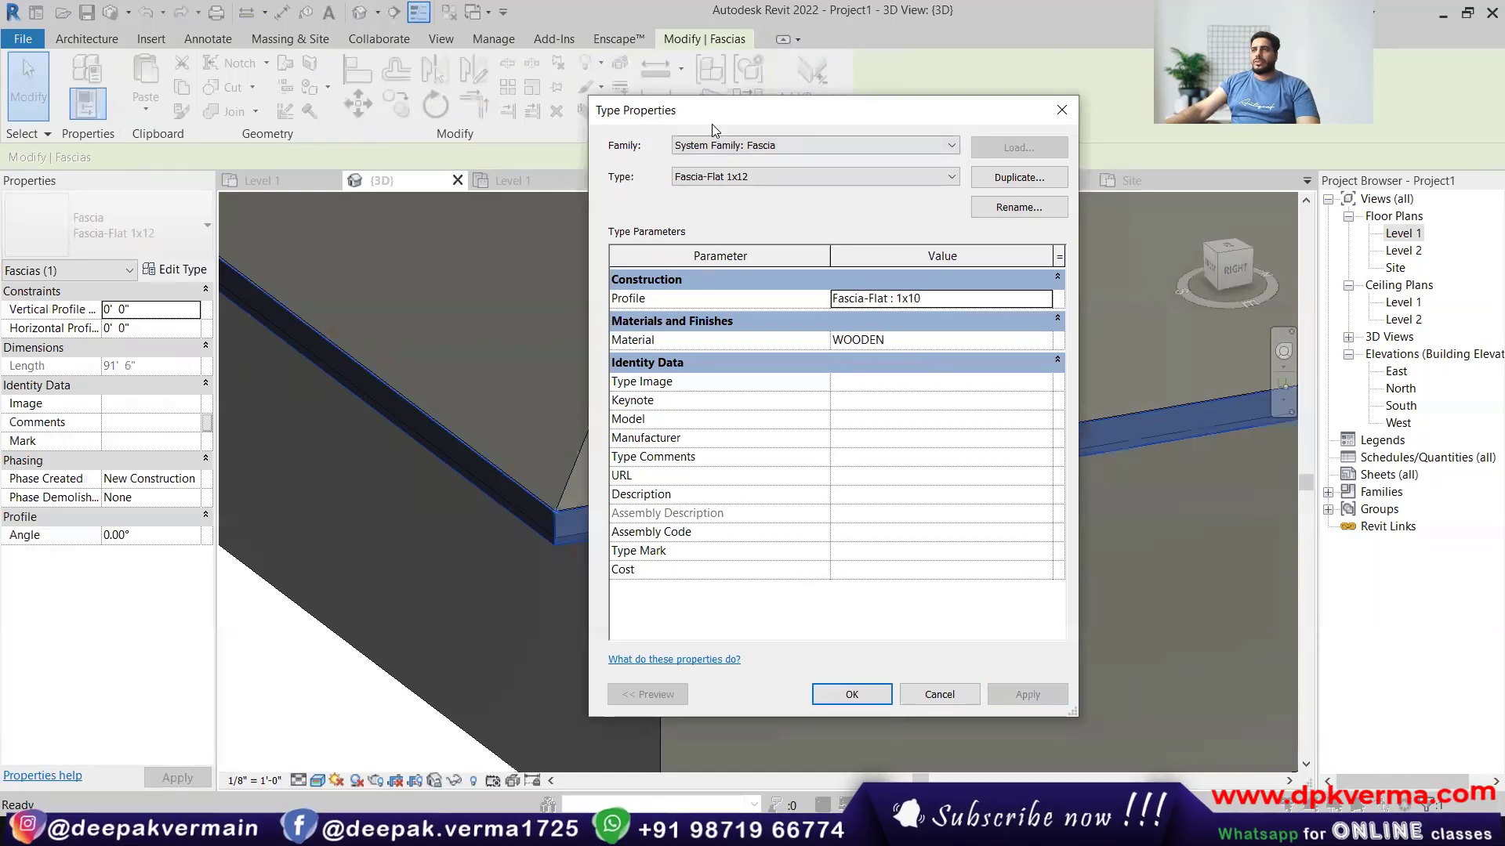
Switch the fascia type's profile to Fascia-Flat : 1x4 and apply it, keeping the eave corner in sight.
left_click_drag(712, 127, 847, 144)
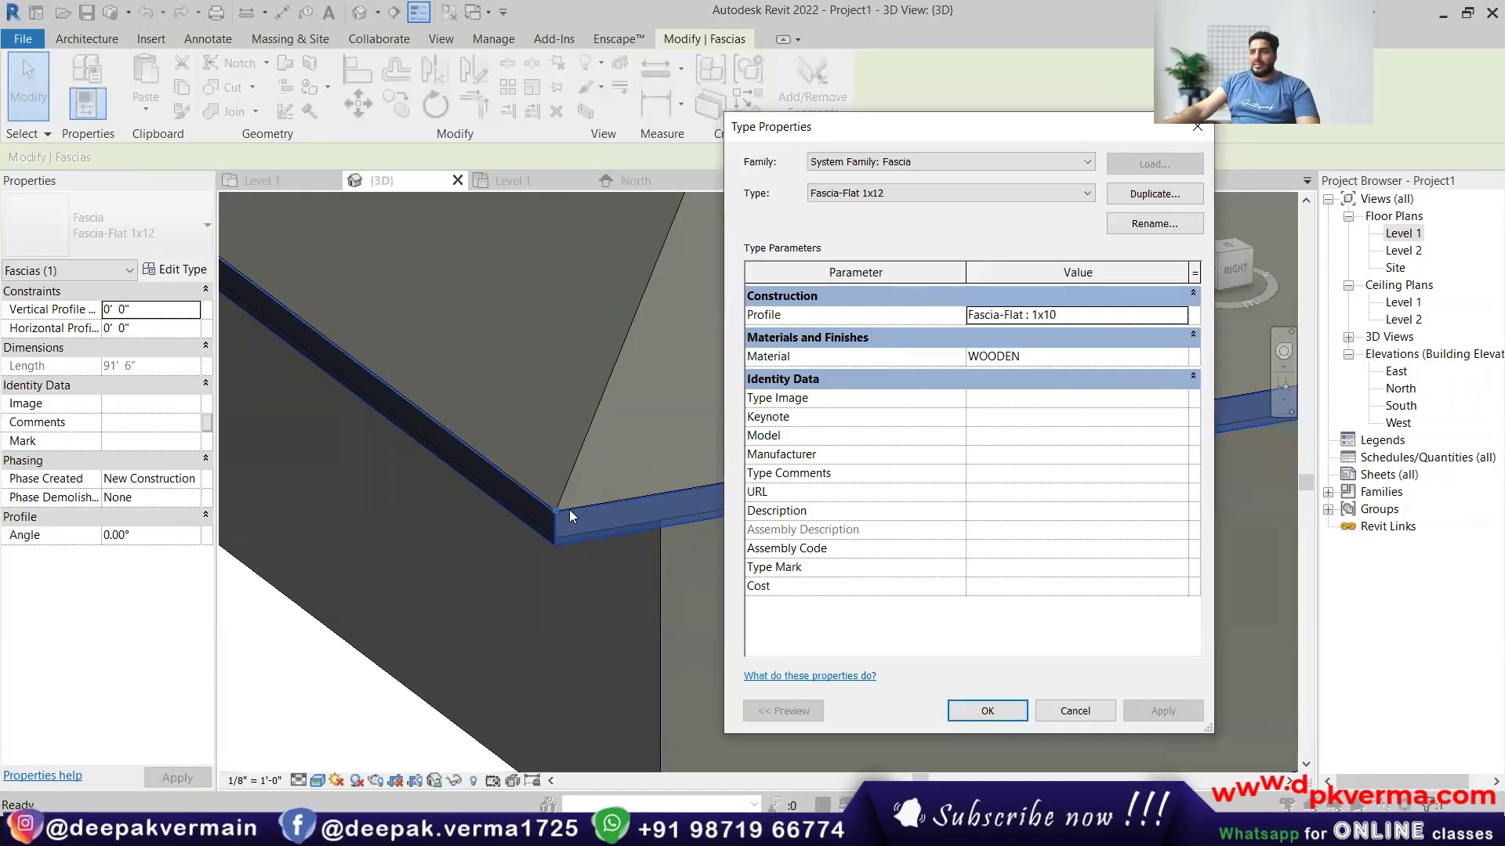
left_click(1182, 315)
left_click(1179, 315)
left_click(1042, 382)
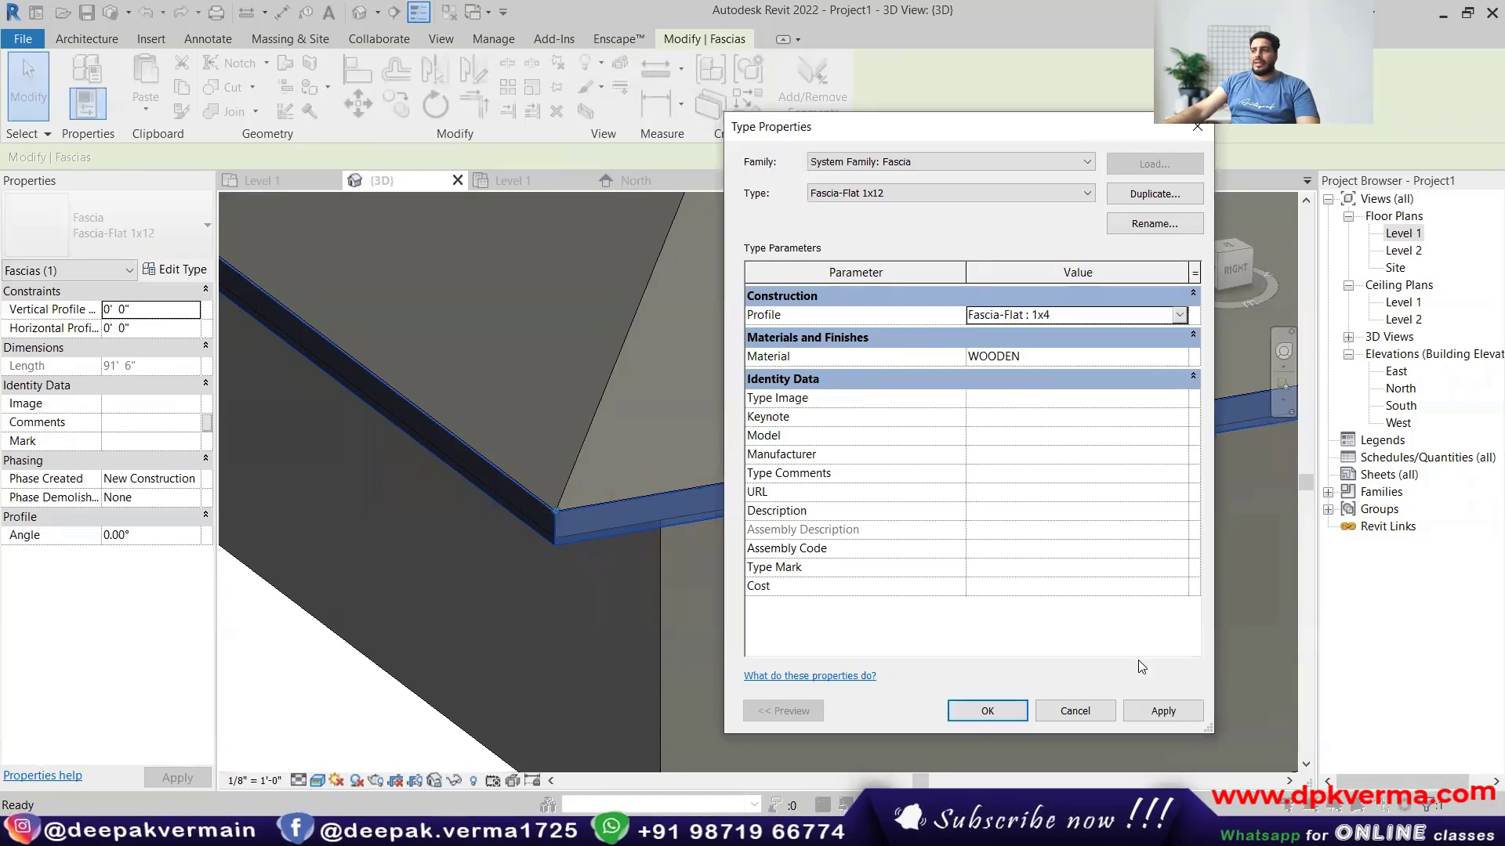
left_click(1144, 713)
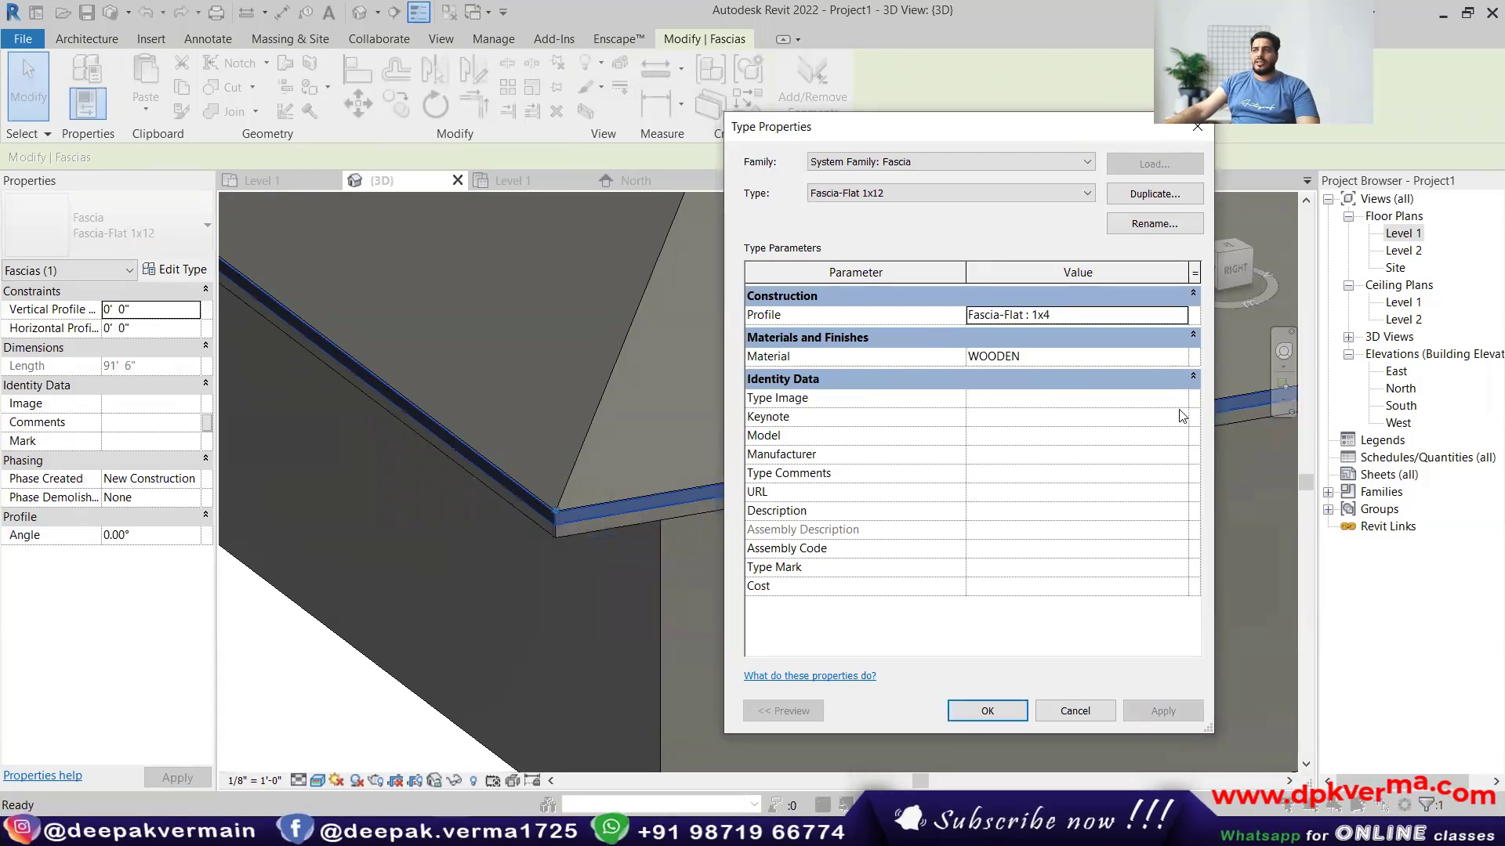
Set the fascia type's profile to Fascia-Flat : 1x6 and close the type properties.
left_click(1179, 315)
left_click(1179, 315)
left_click(1042, 400)
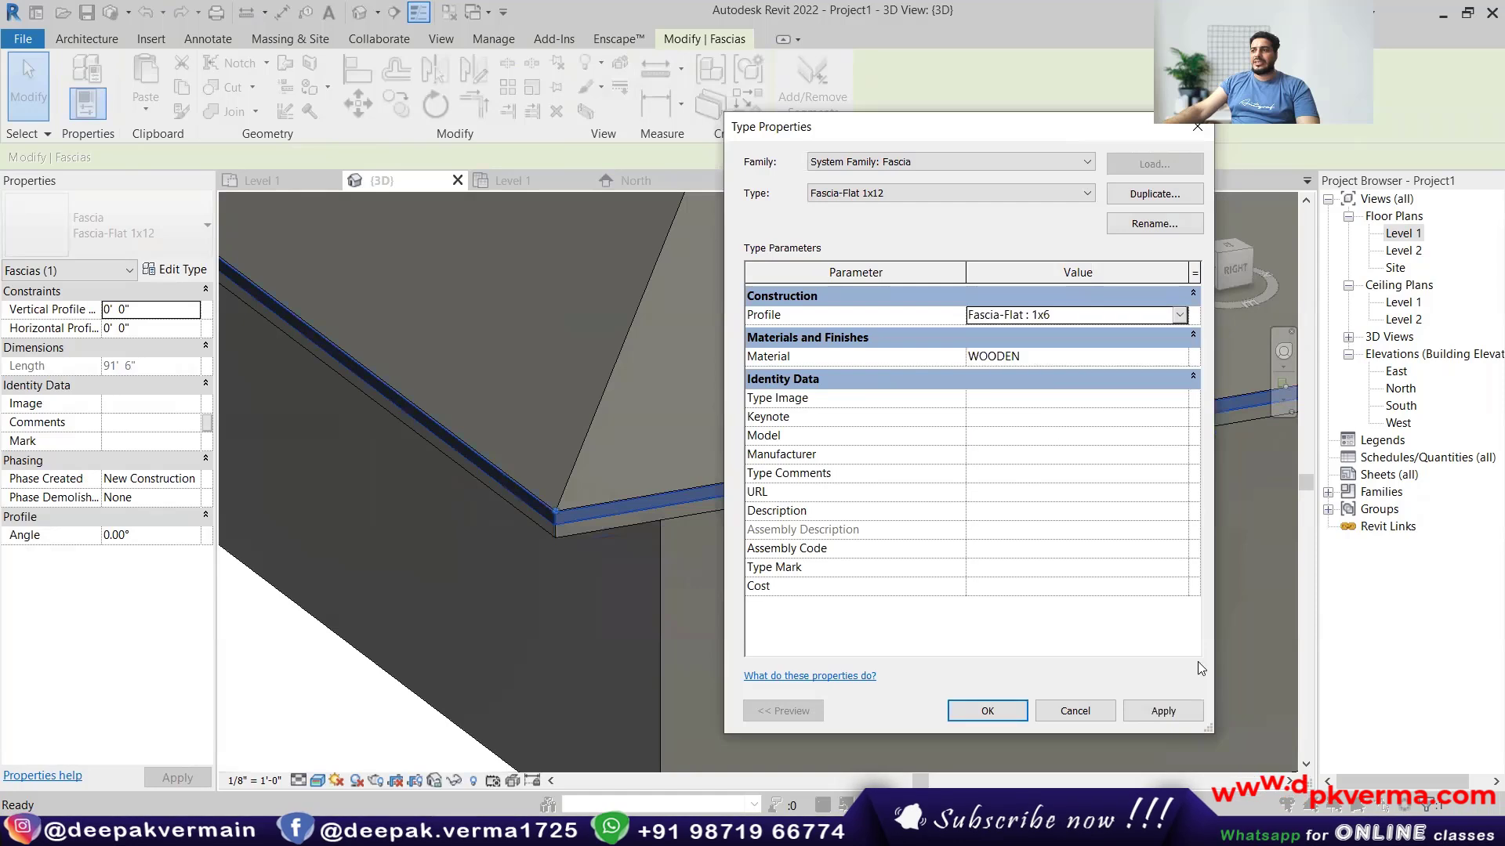
left_click(1163, 711)
left_click(1180, 314)
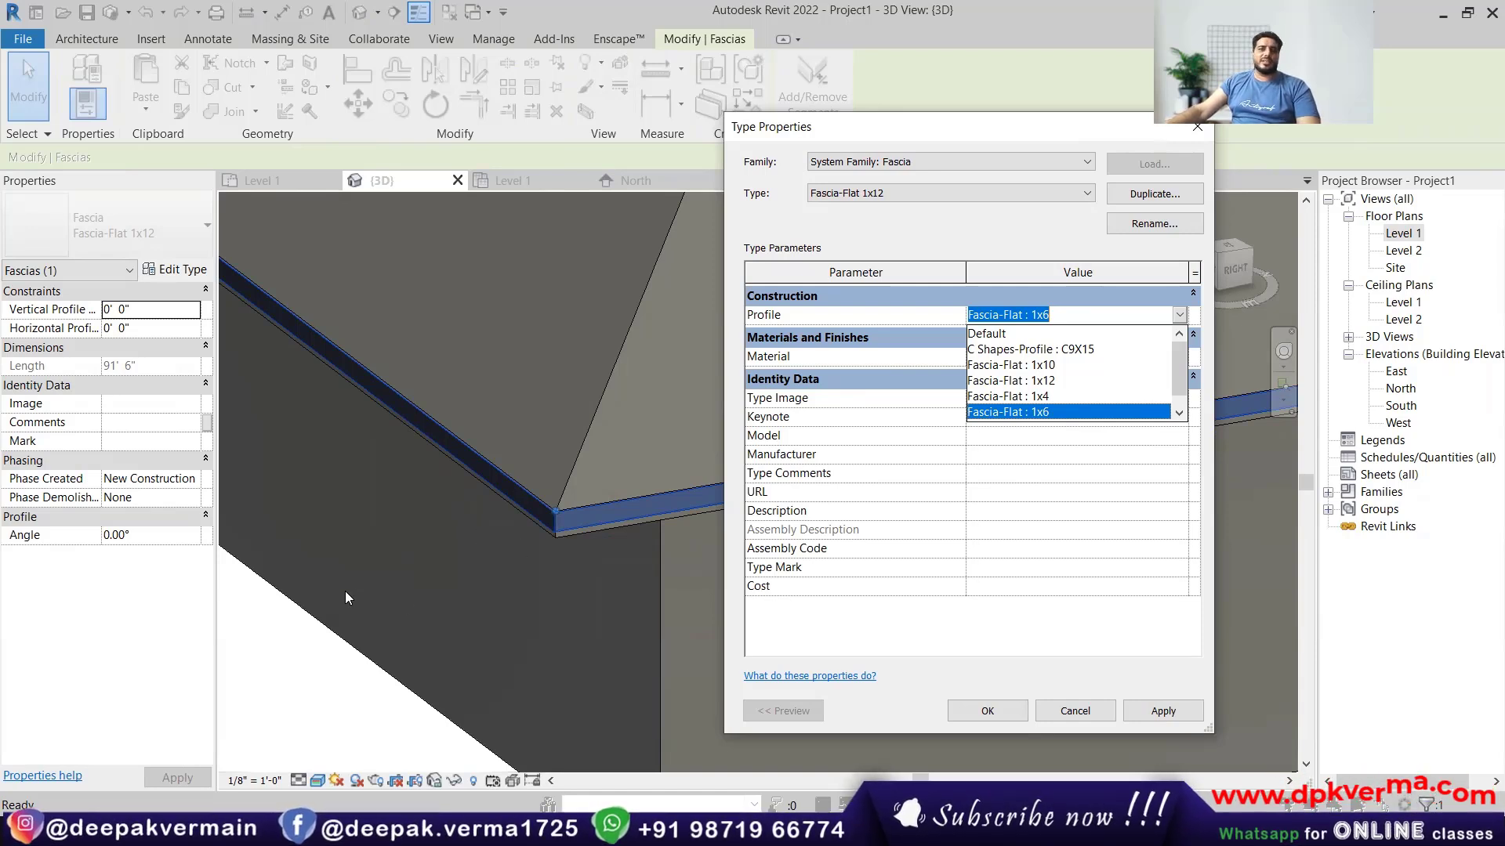
left_click(978, 713)
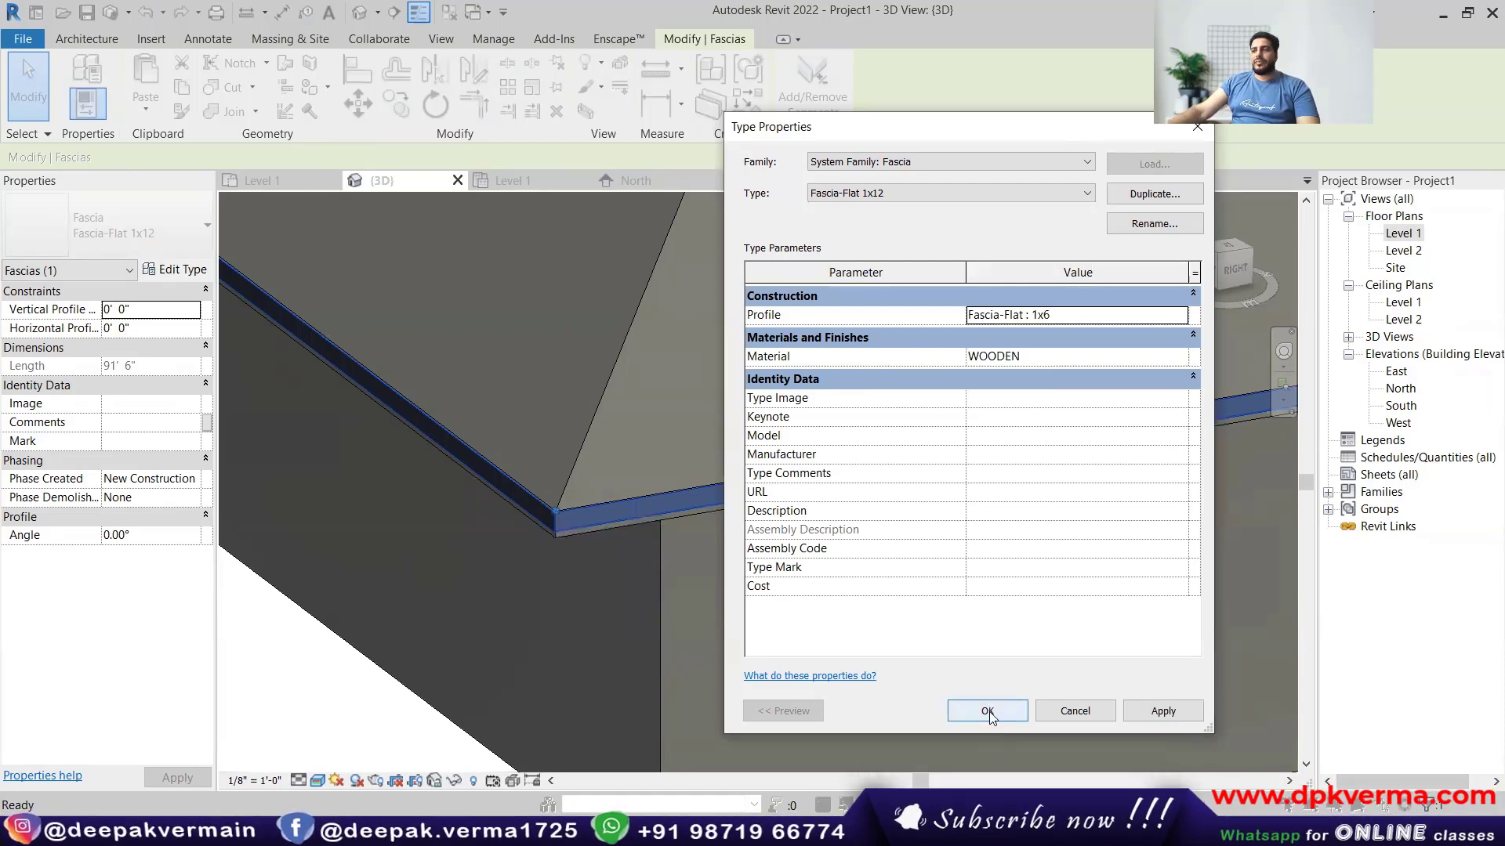
left_click(1001, 713)
key("Escape")
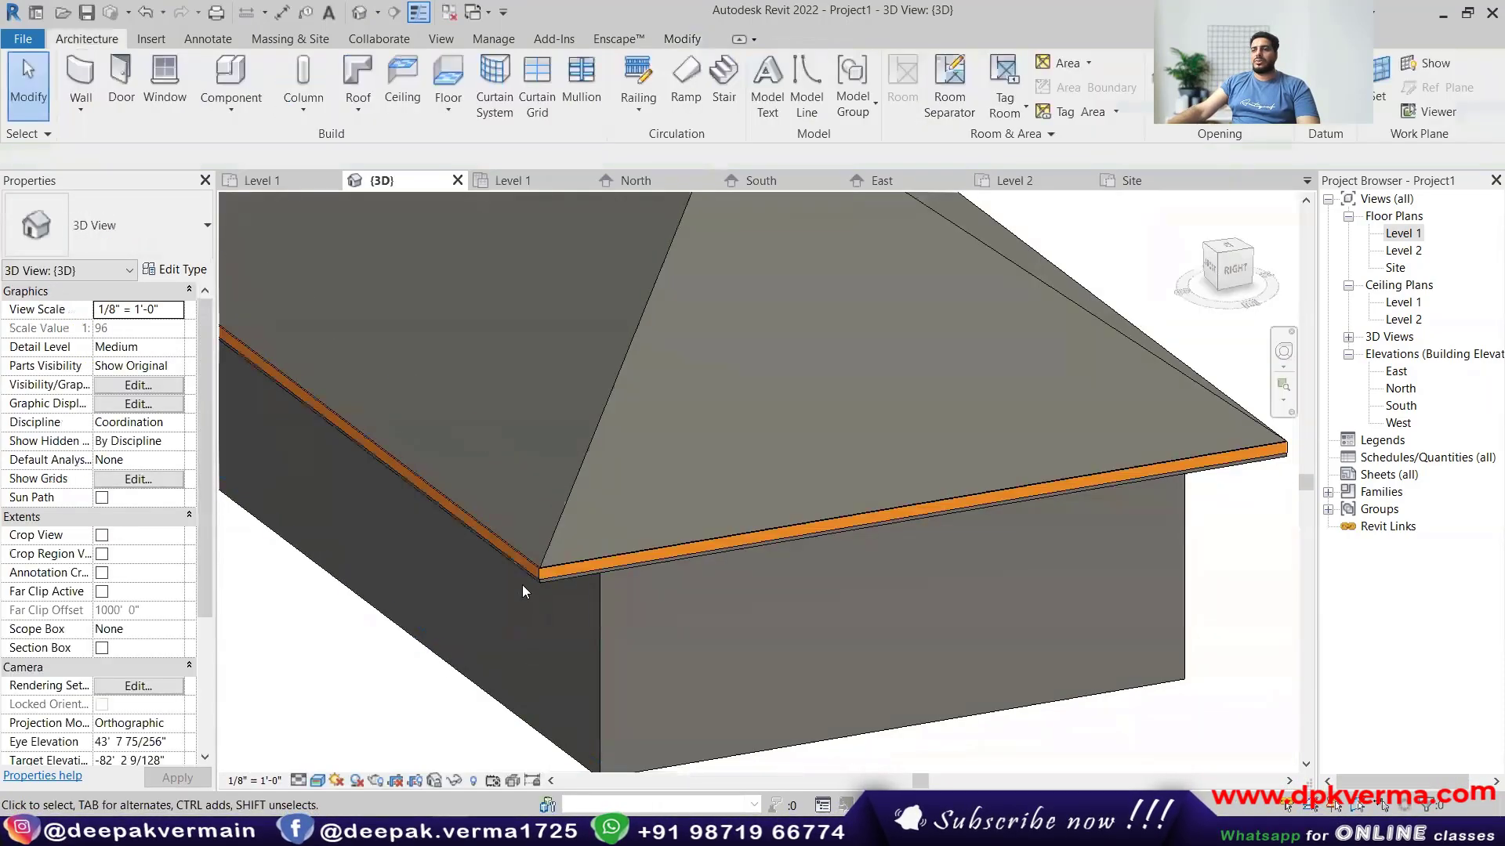
Check the fascia around the eave corner and delete the hip roof together with its fascias.
left_click(559, 566)
key("Escape")
middle_click_drag(572, 575, 753, 521, "shift")
left_click(675, 569)
key("Escape")
left_click(649, 577)
key("Escape")
left_click(852, 534)
key("Delete")
middle_click_drag(852, 534, 755, 546, "shift")
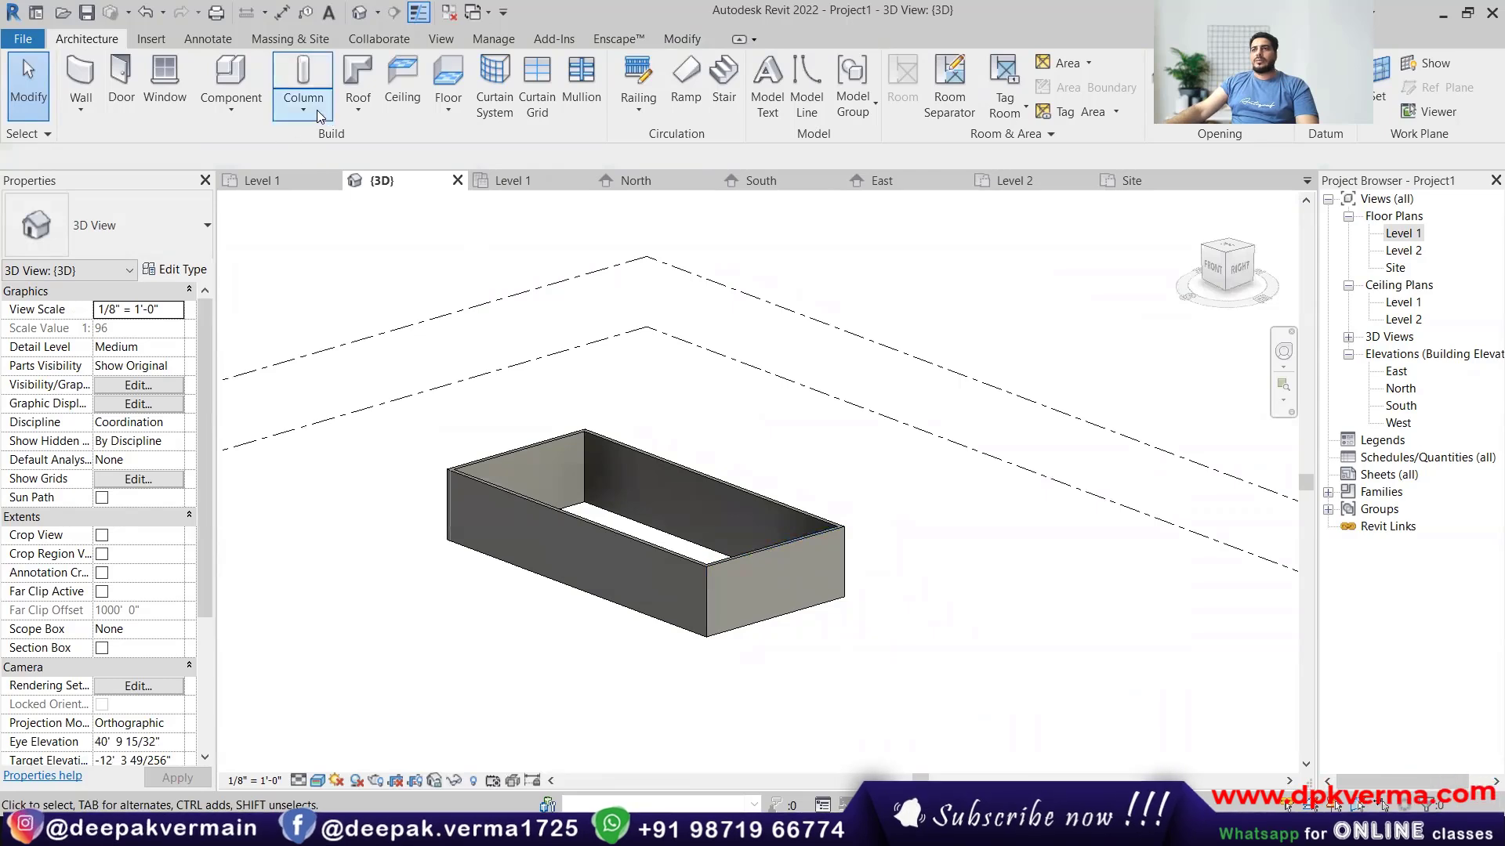
left_click(317, 114)
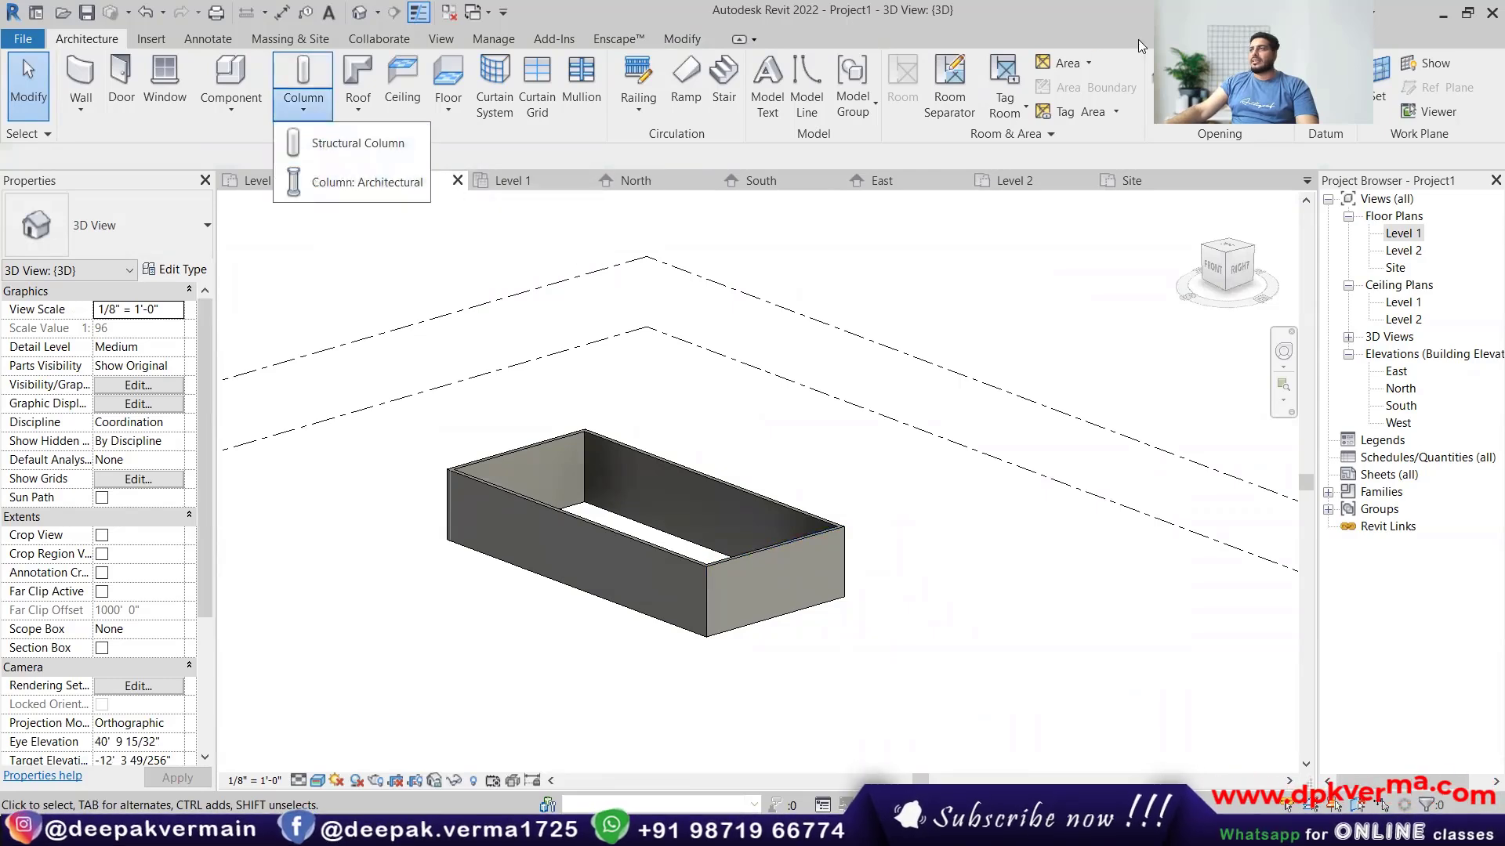
left_click(306, 115)
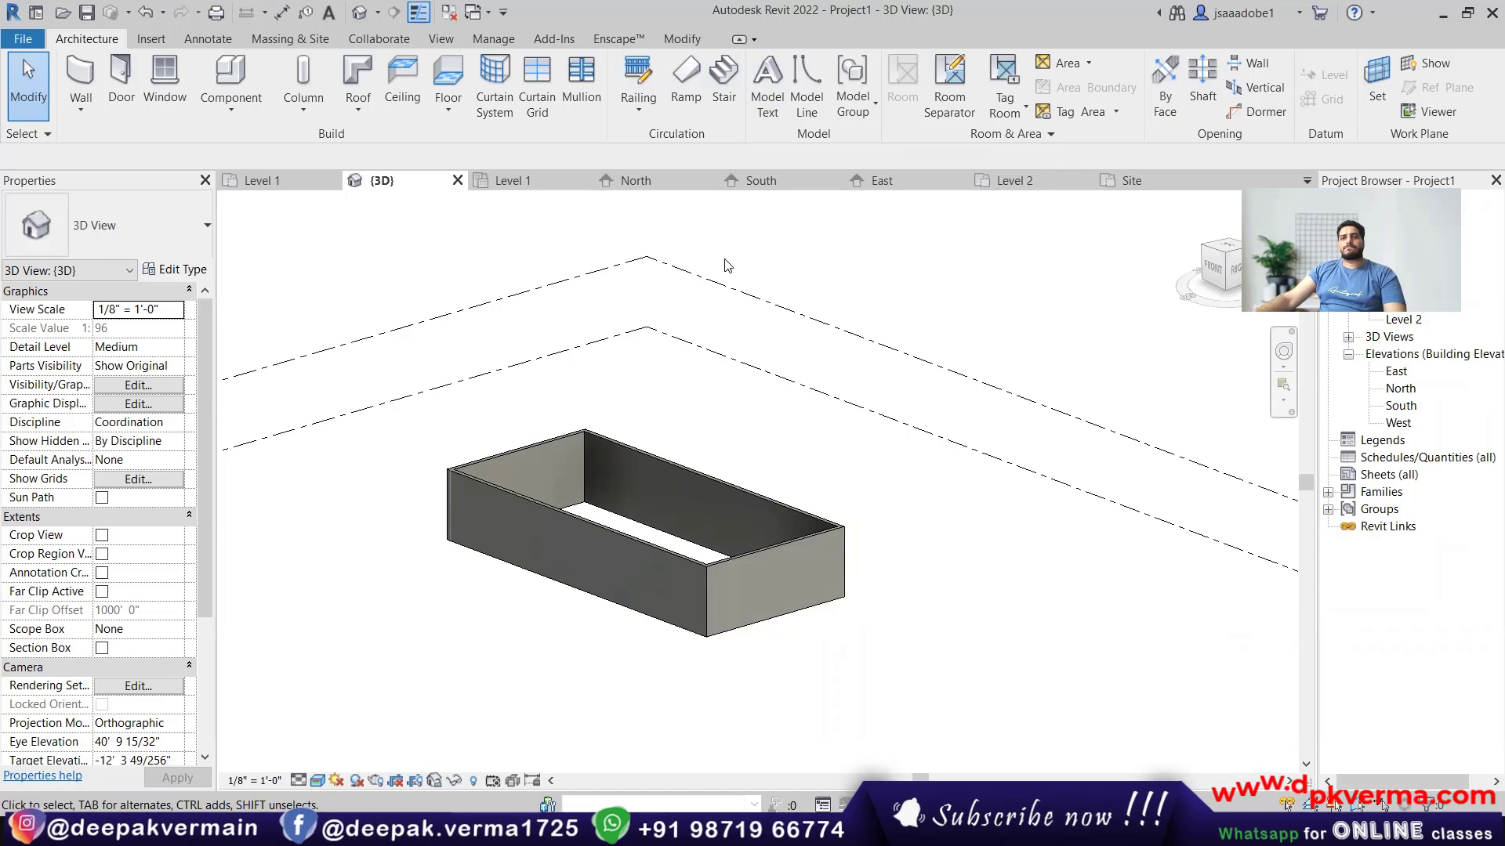
middle_click_drag(687, 321, 687, 481, "shift")
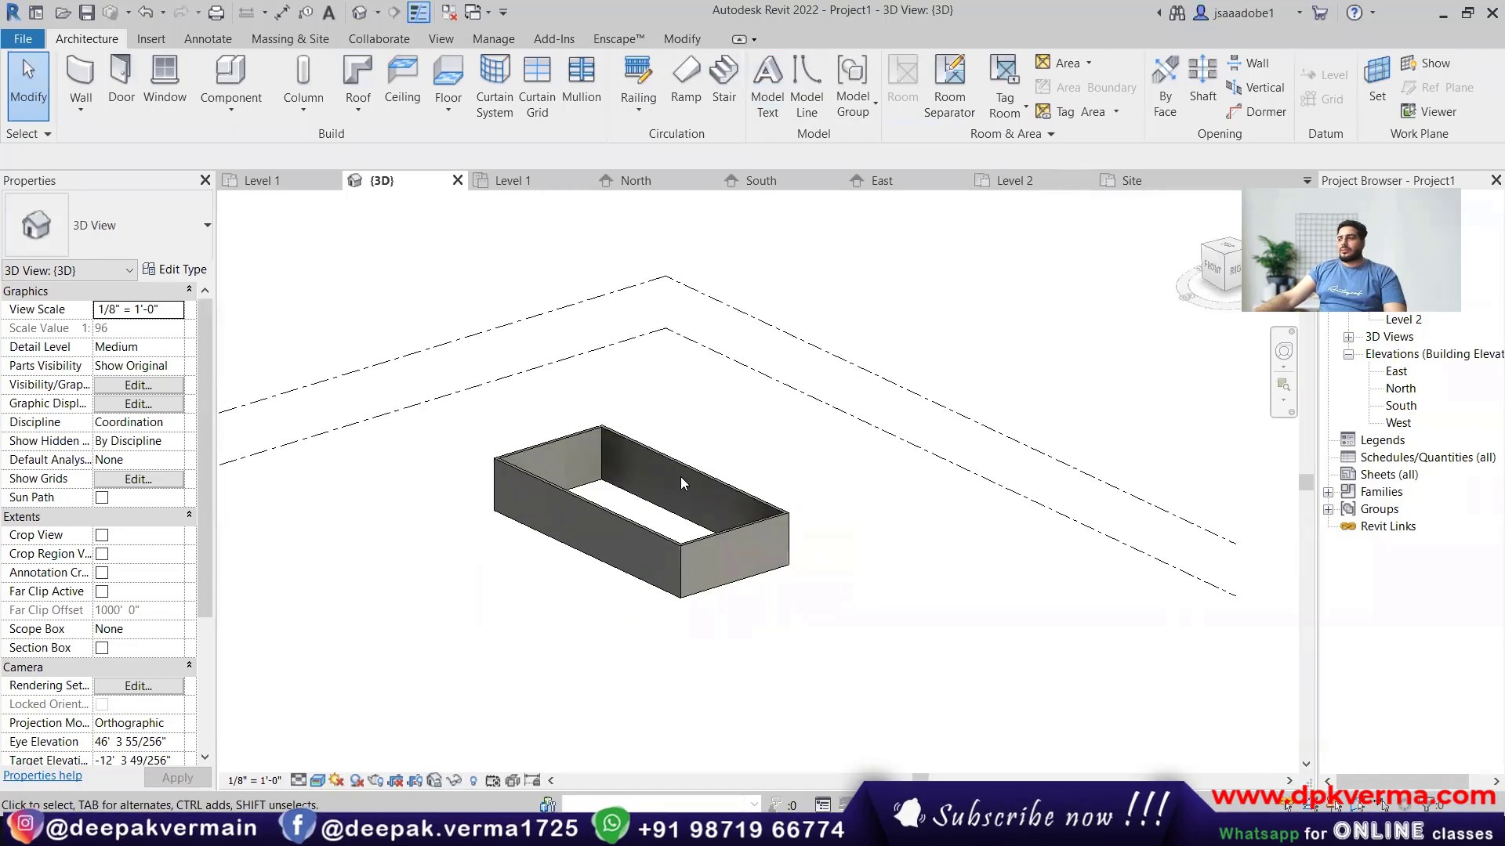
scroll(680, 476, "up", 4)
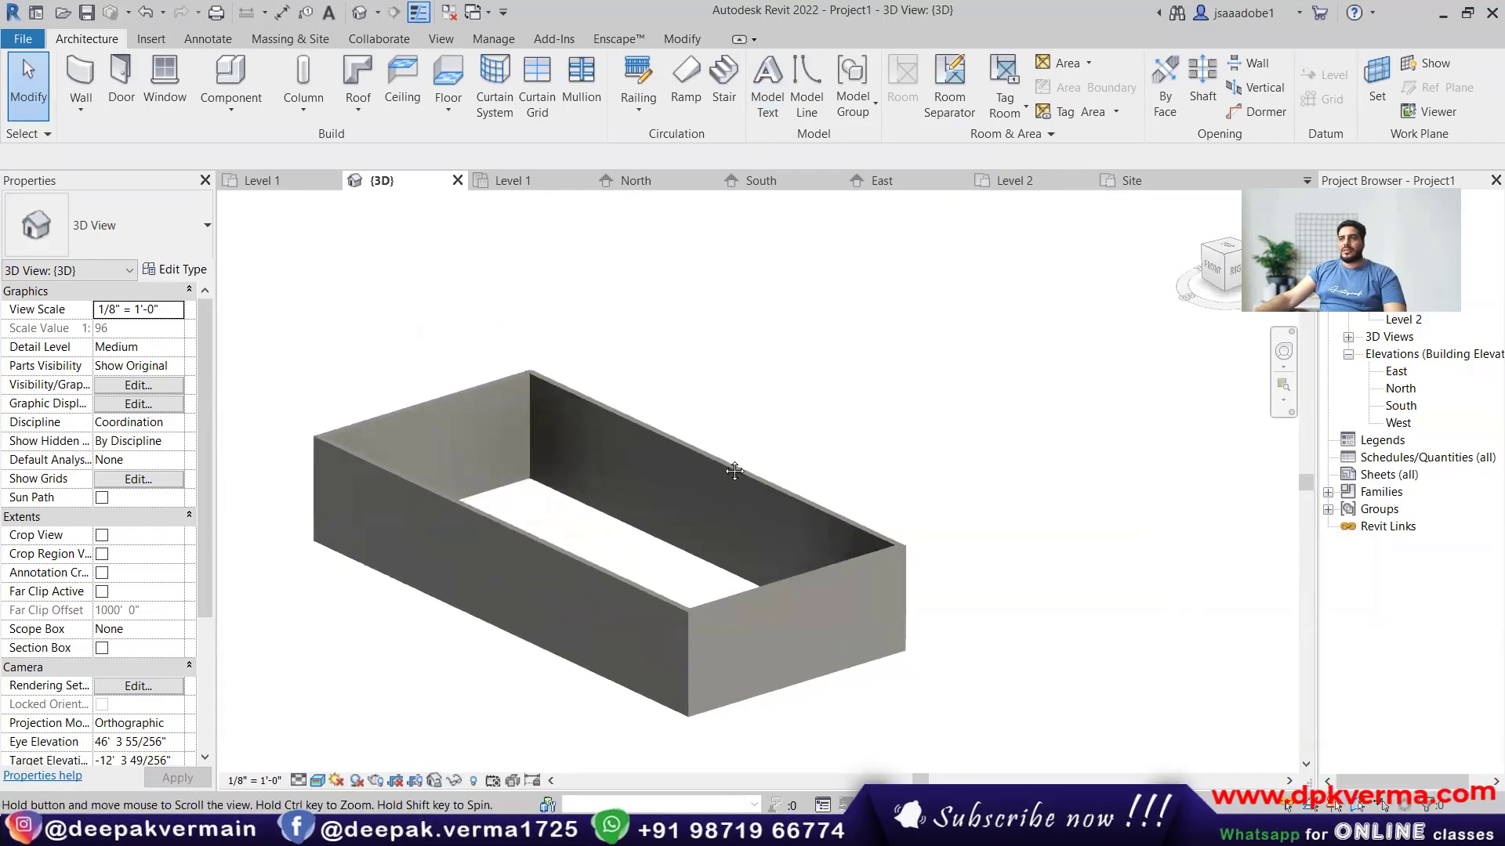